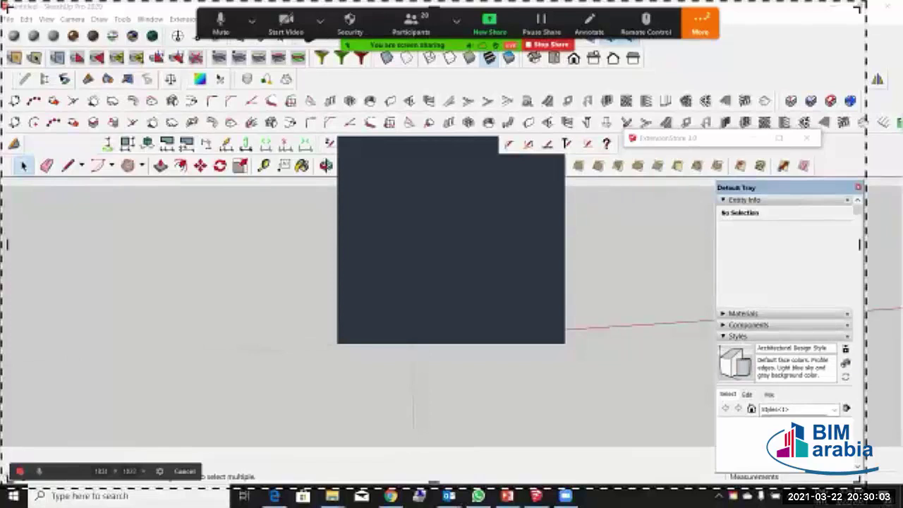
# Step: Draw a ground rectangle about 57.6 m wide that encloses the origin
pyautogui.moveTo(395, 310); pyautogui.dragTo(469, 313, button='middle')
pyautogui.scroll(-2, 385, 289)
pyautogui.moveTo(384, 289); pyautogui.dragTo(416, 304, button='middle')
pyautogui.scroll(-2, 416, 305)
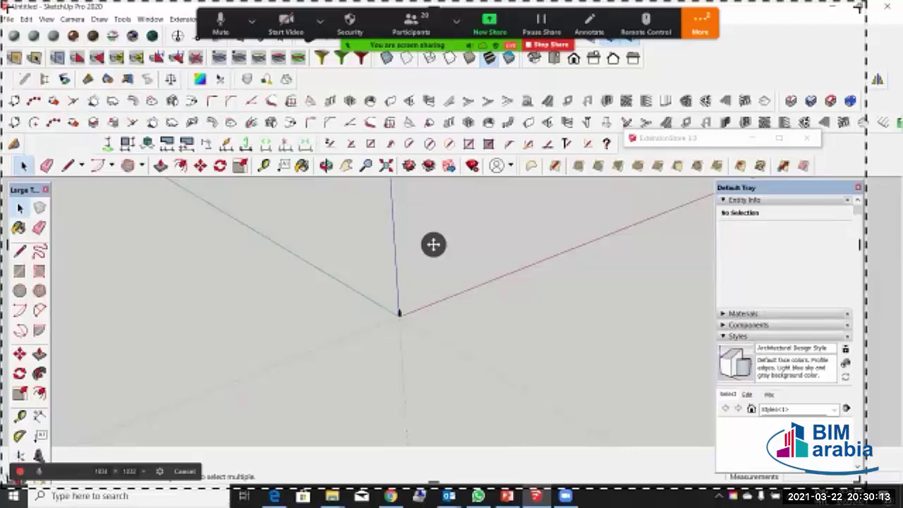
pyautogui.scroll(-2, 455, 278)
pyautogui.moveTo(505, 276); pyautogui.dragTo(437, 268, button='middle')
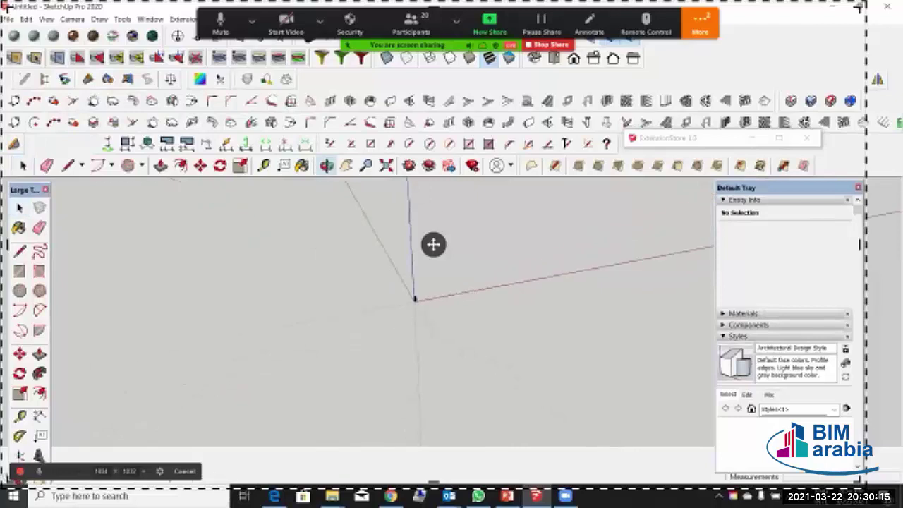
pyautogui.scroll(1, 487, 290)
pyautogui.press('r')
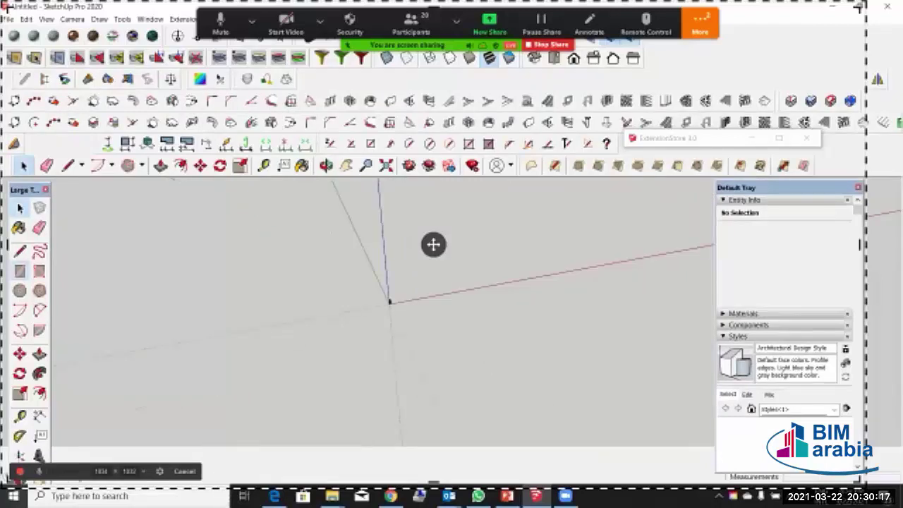
pyautogui.click(247, 273)
pyautogui.click(463, 364)
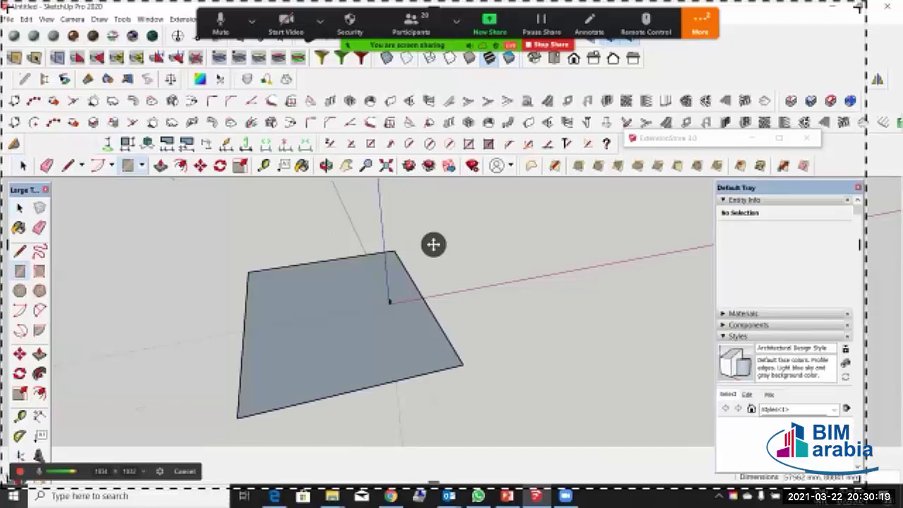
# Step: Measure the front edge of the rectangle from corner to corner with the Tape Measure
pyautogui.scroll(-3, 374, 268)
pyautogui.moveTo(377, 270); pyautogui.dragTo(339, 268, button='middle')
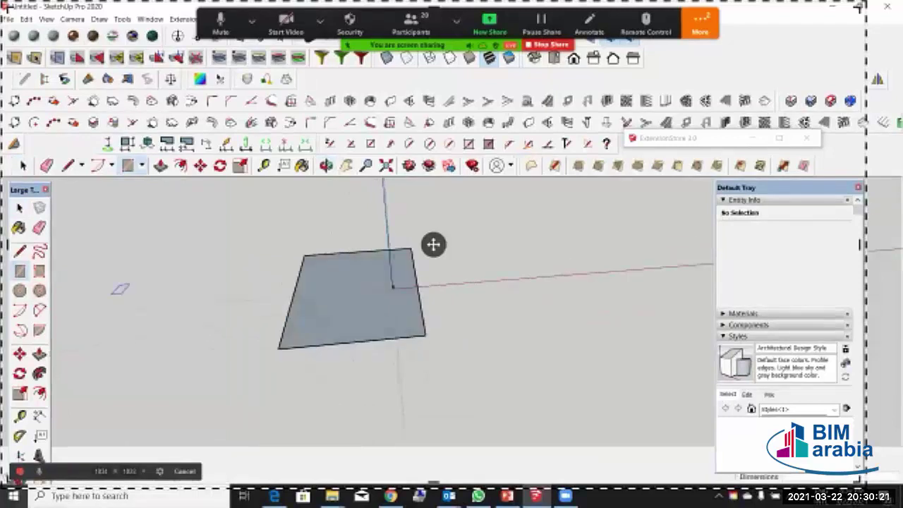
pyautogui.click(20, 416)
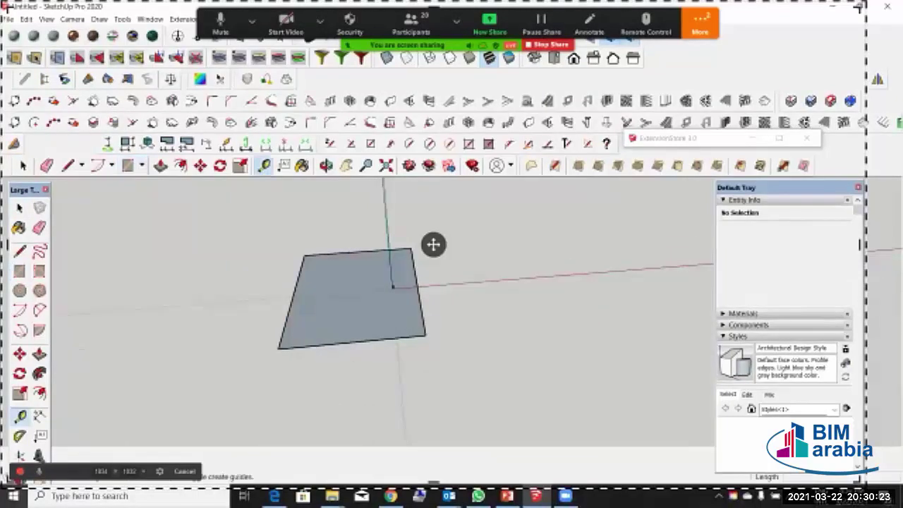
pyautogui.click(278, 348)
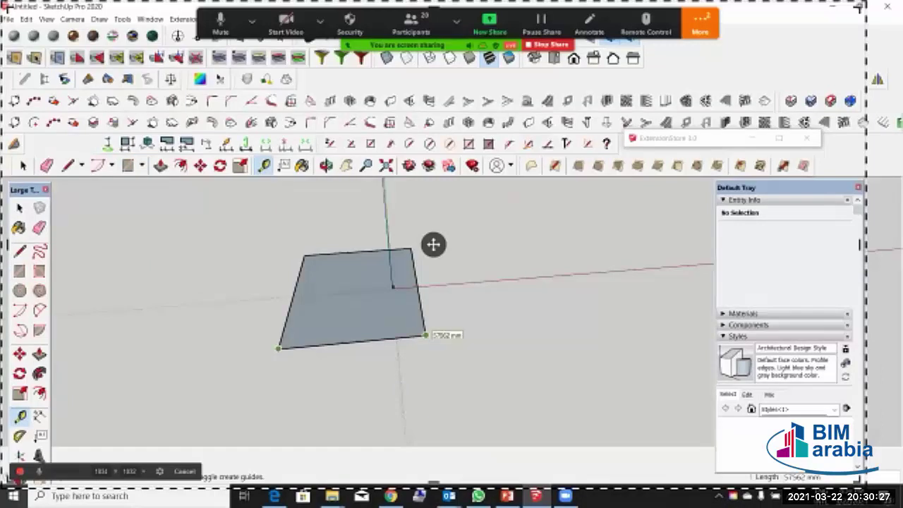
pyautogui.scroll(4, 425, 336)
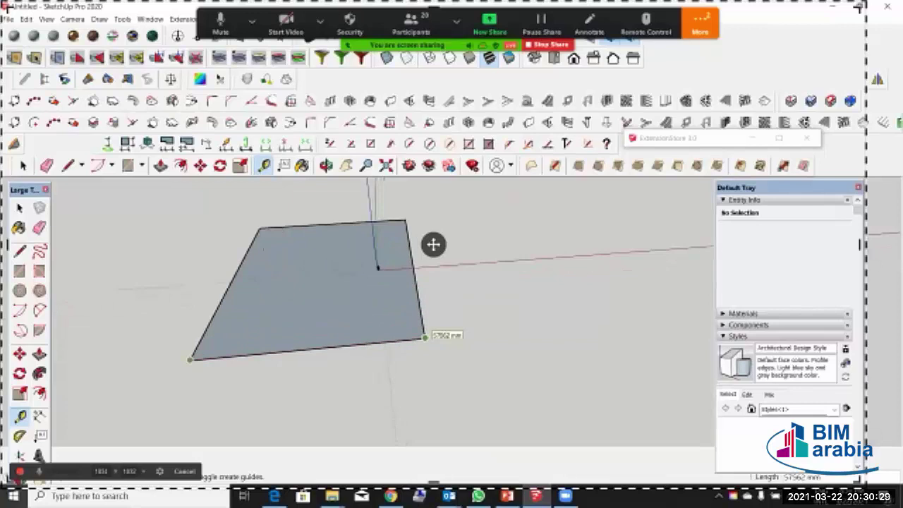
pyautogui.press('space')
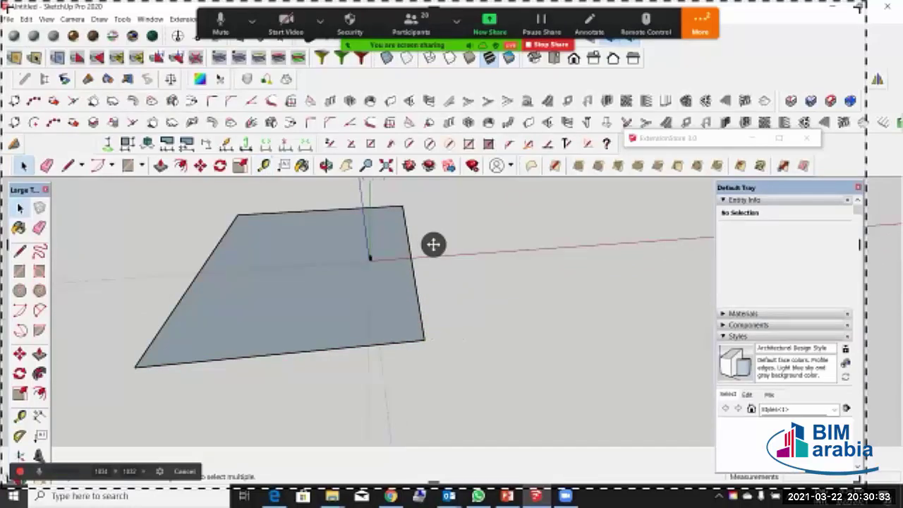
pyautogui.click(700, 24)
pyautogui.click(710, 50)
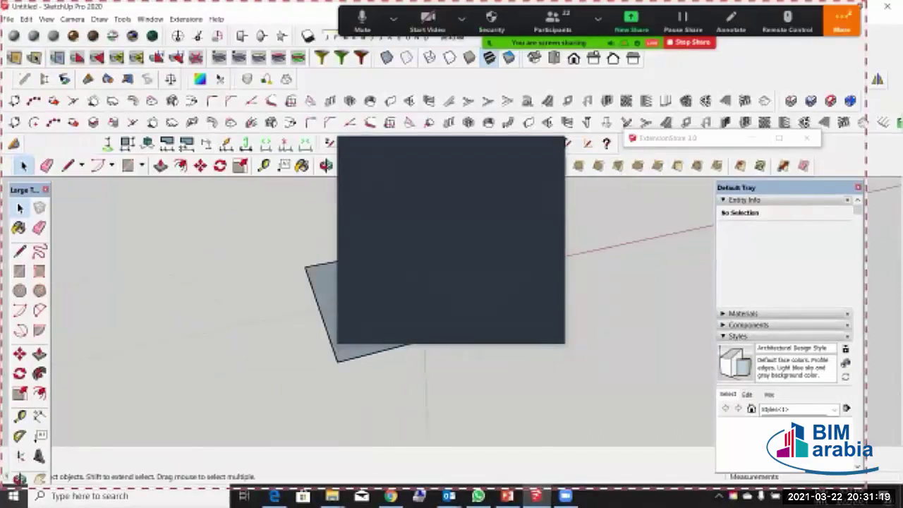
pyautogui.scroll(-1, 159, 226)
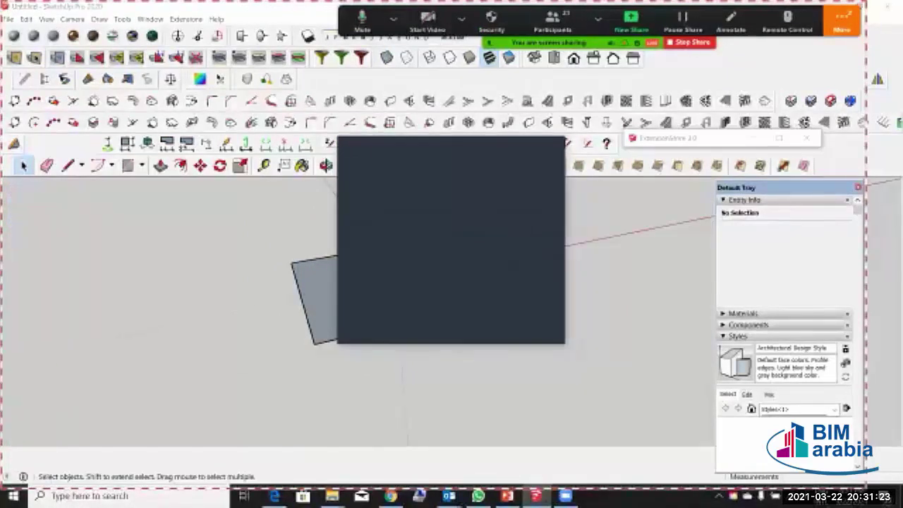
pyautogui.scroll(-1, 544, 273)
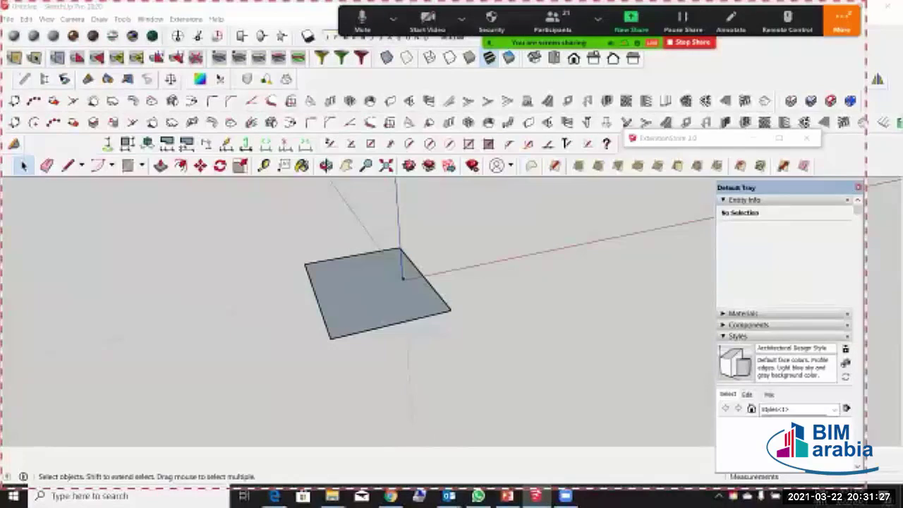
pyautogui.scroll(-1, 557, 264)
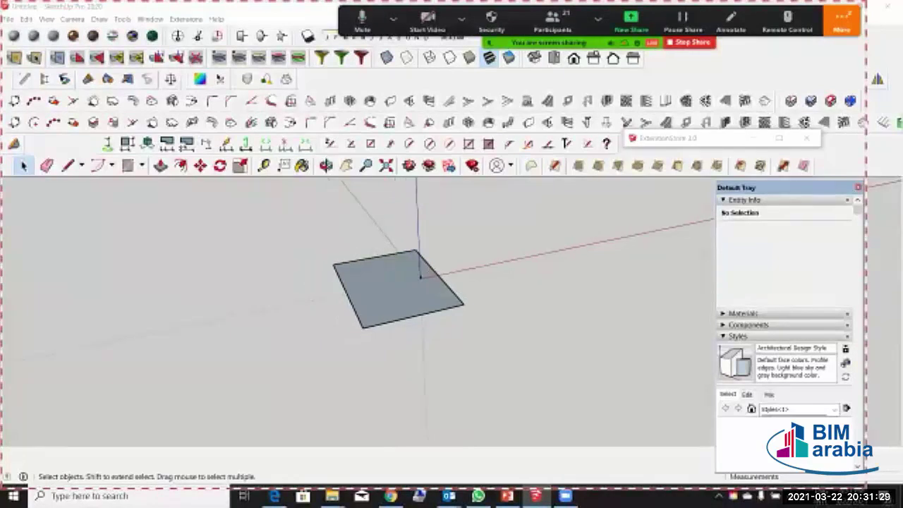
pyautogui.scroll(-1, 564, 264)
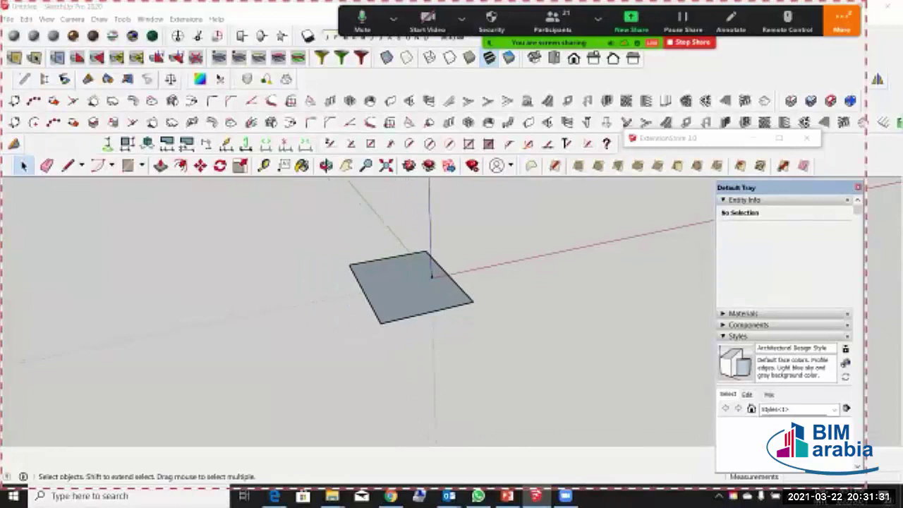
pyautogui.moveTo(565, 265); pyautogui.dragTo(459, 255, button='middle')
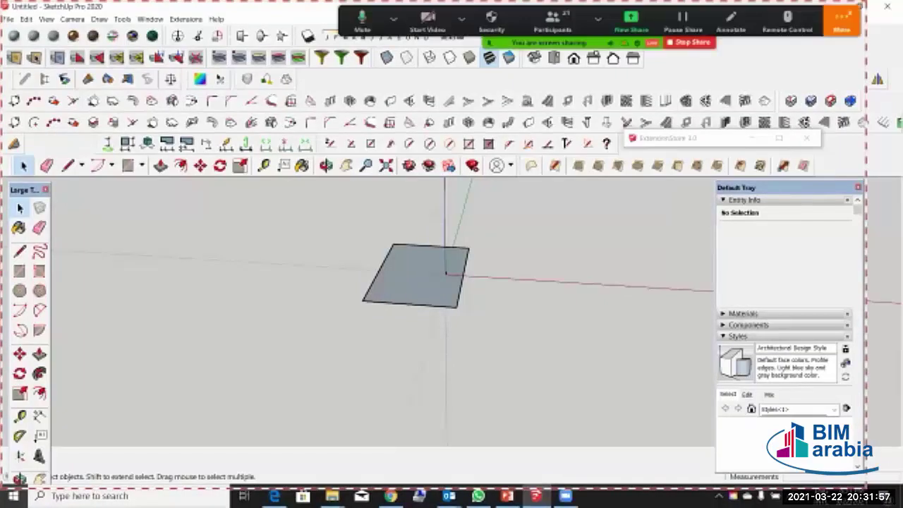
pyautogui.scroll(-1, 624, 246)
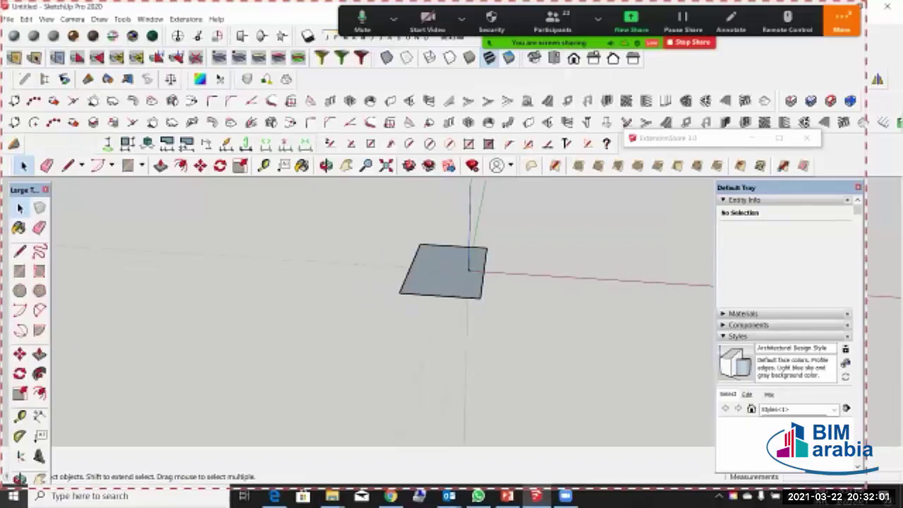
pyautogui.scroll(-3, 236, 232)
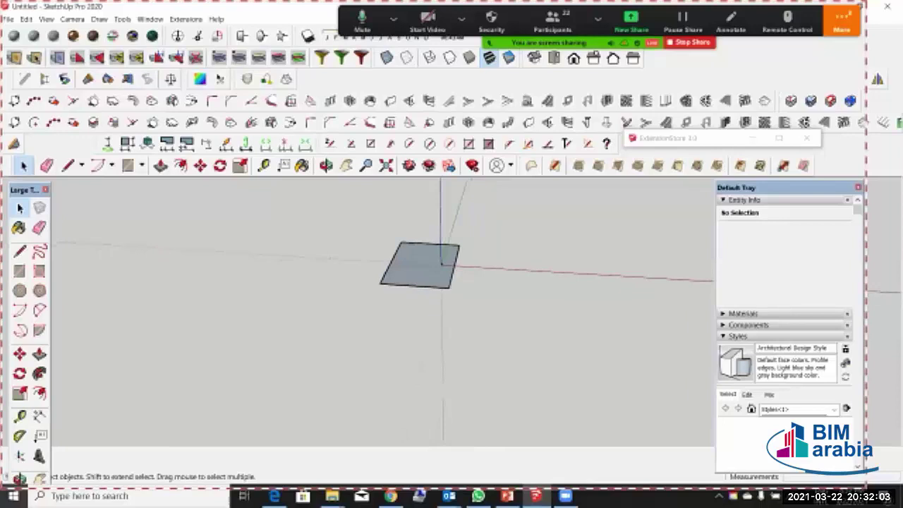
pyautogui.moveTo(236, 231)
pyautogui.mouseDown(button='middle')
pyautogui.moveTo(353, 303)
pyautogui.moveTo(366, 290)
pyautogui.moveTo(360, 282)
pyautogui.mouseUp(button='middle')
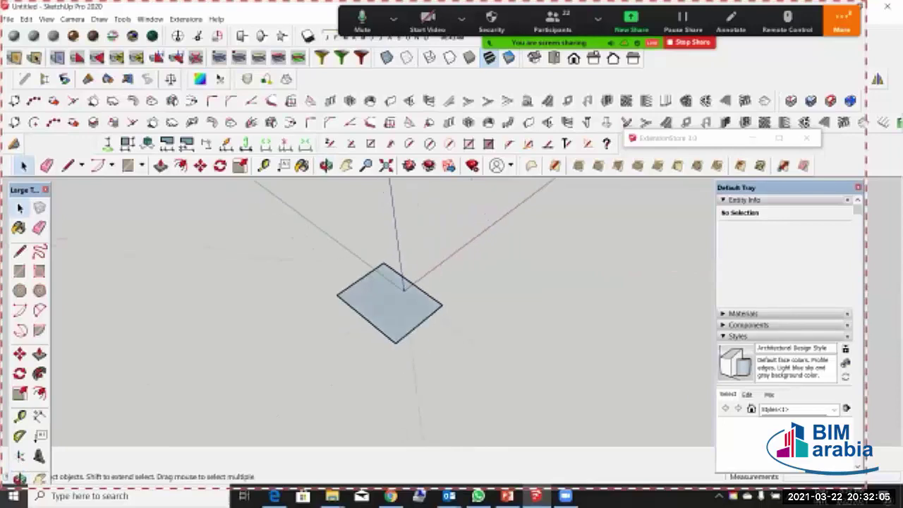
pyautogui.scroll(-2, 447, 278)
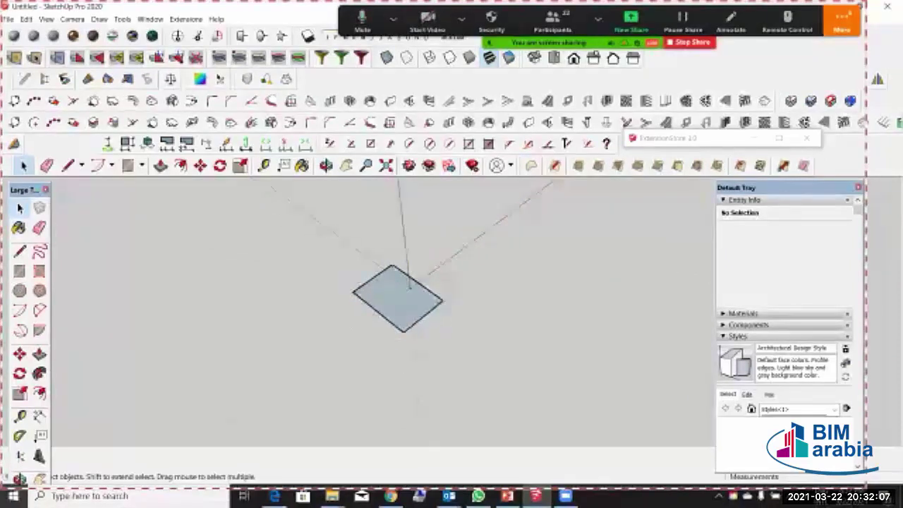
pyautogui.moveTo(417, 305); pyautogui.dragTo(429, 284, button='middle')
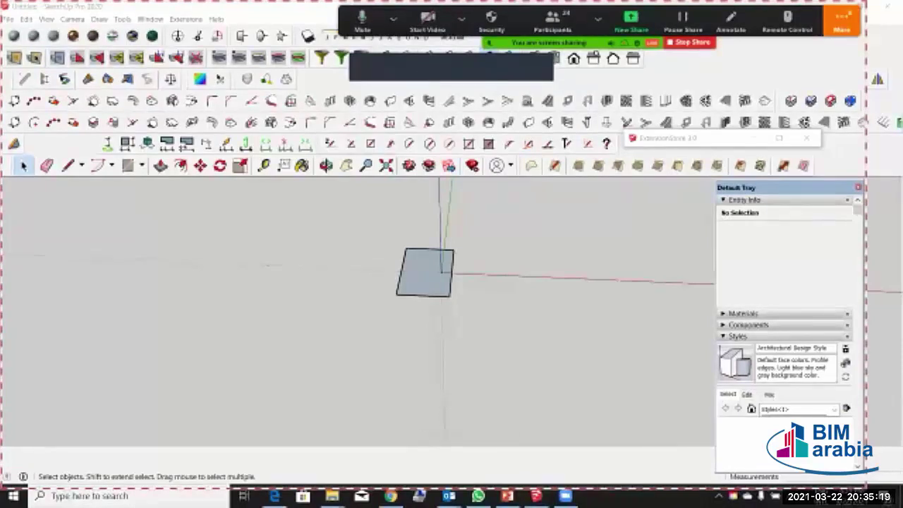
pyautogui.click(508, 64)
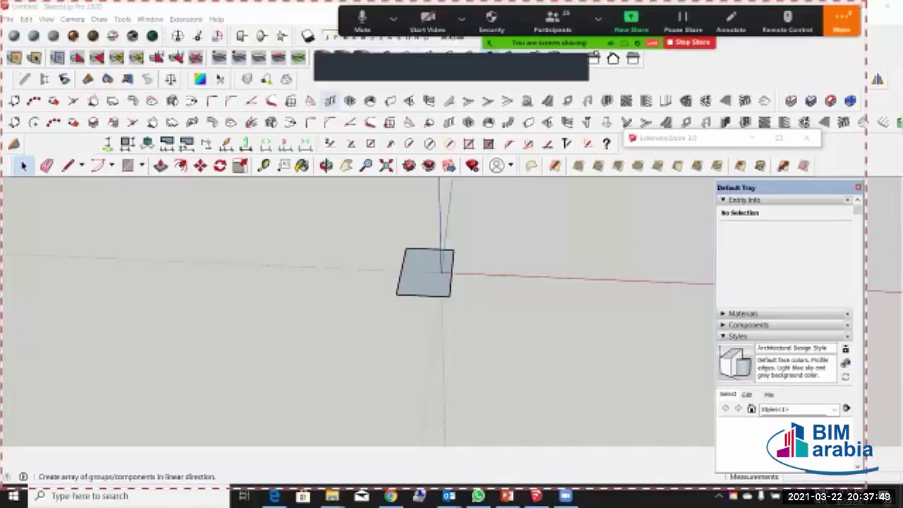
pyautogui.click(393, 19)
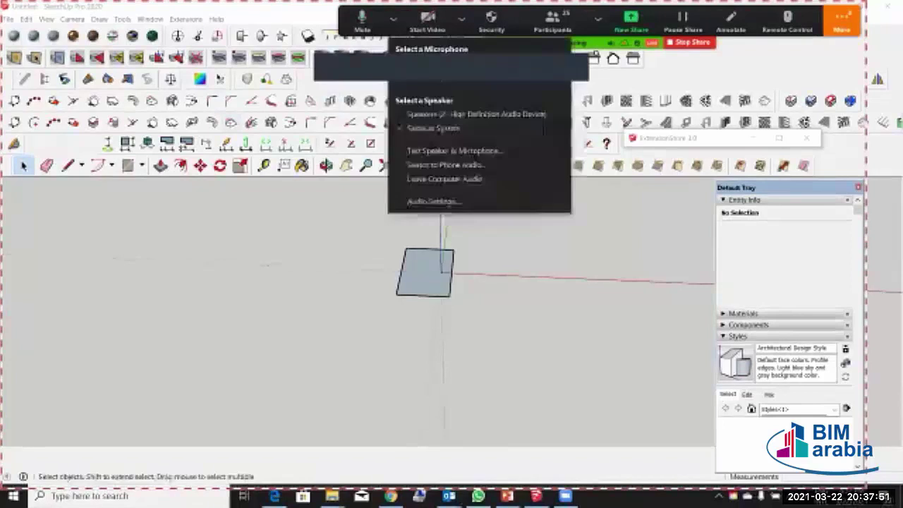
pyautogui.click(393, 19)
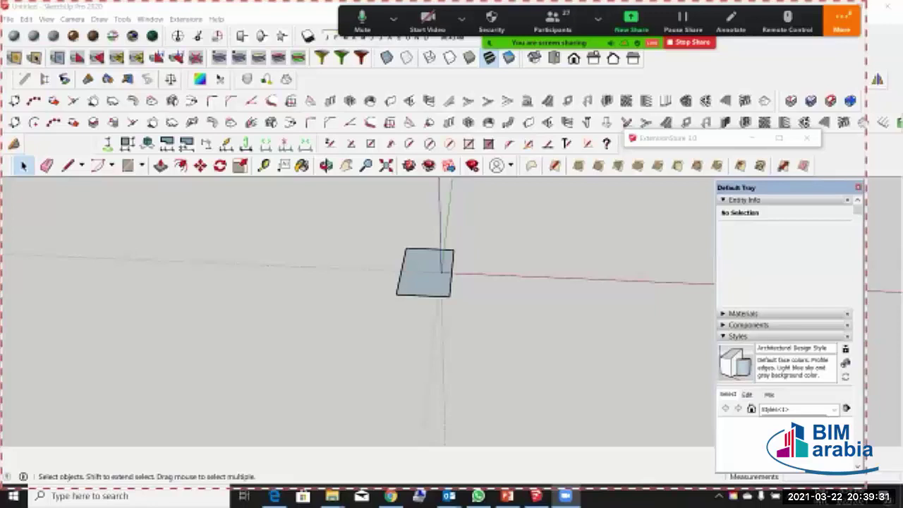
pyautogui.click(8, 19)
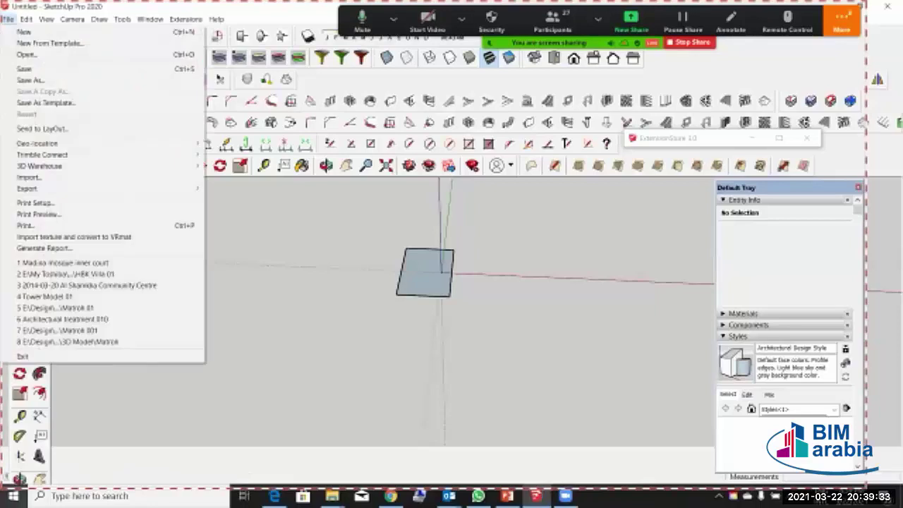
pyautogui.press('Right')
pyautogui.press('Left')
pyautogui.press('Down')
pyautogui.press('Down')
pyautogui.press('Up')
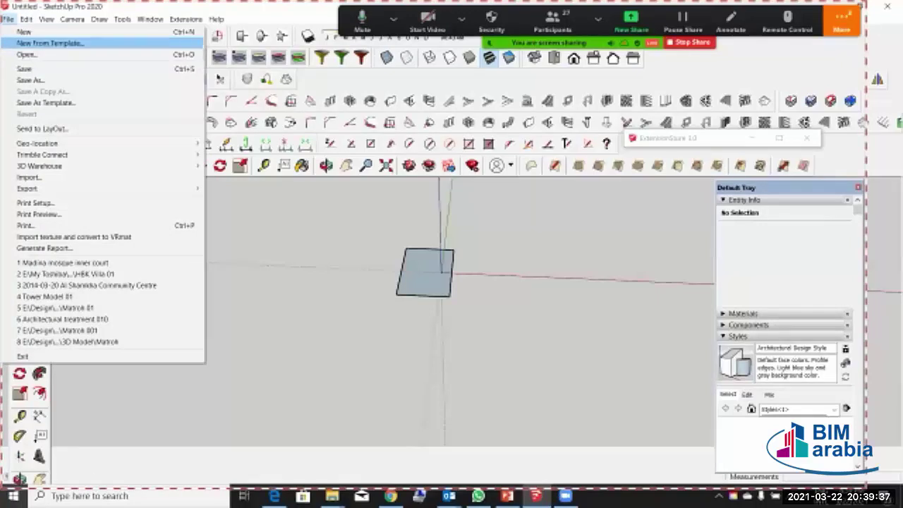
pyautogui.press('Down')
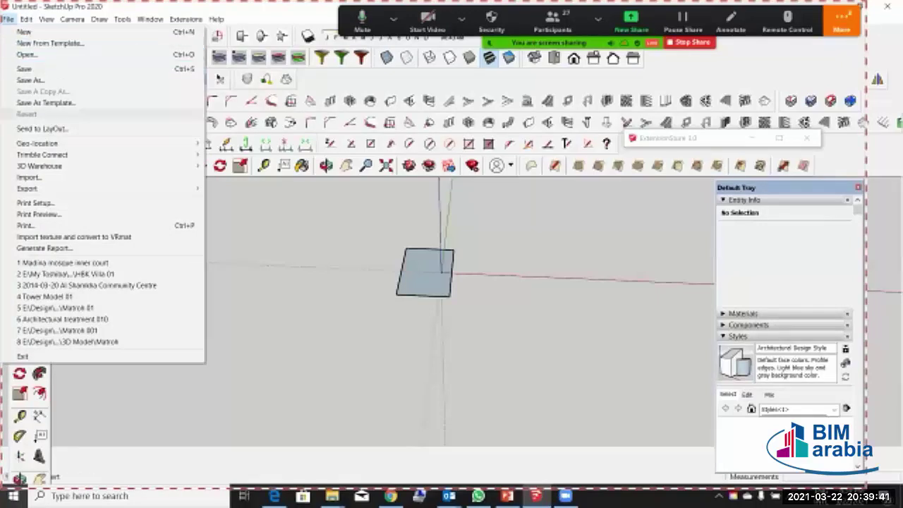
pyautogui.click(8, 20)
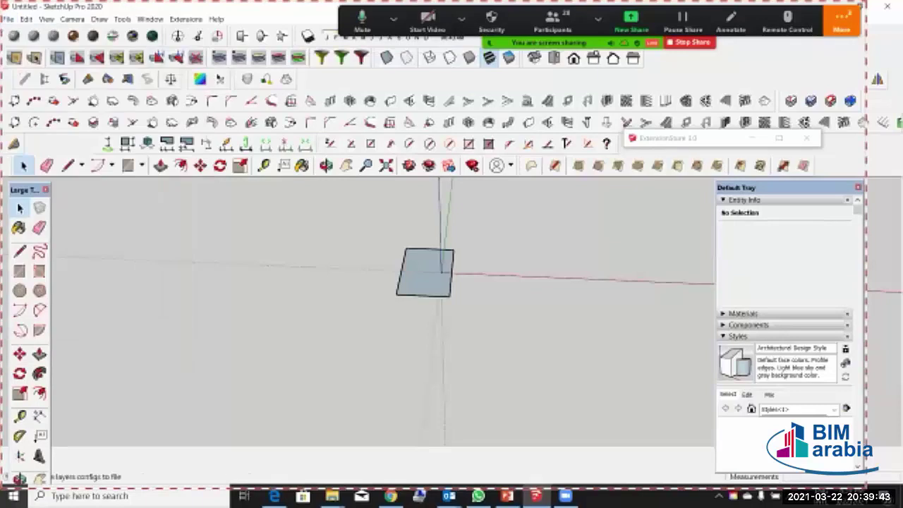
pyautogui.click(9, 20)
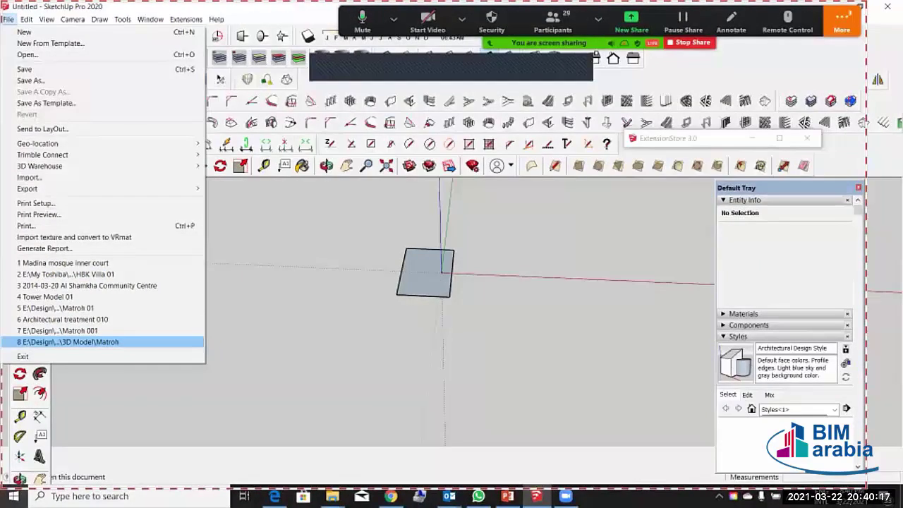
pyautogui.moveTo(71, 166)
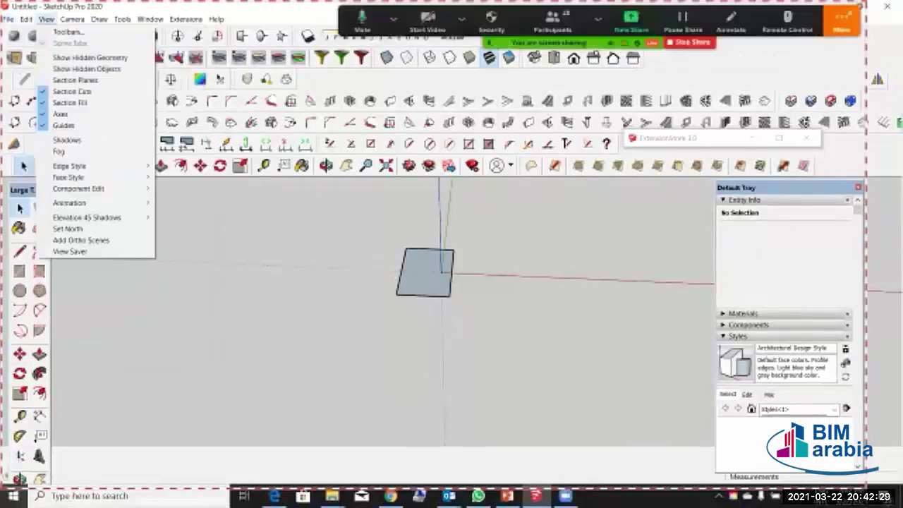
pyautogui.moveTo(26, 19)
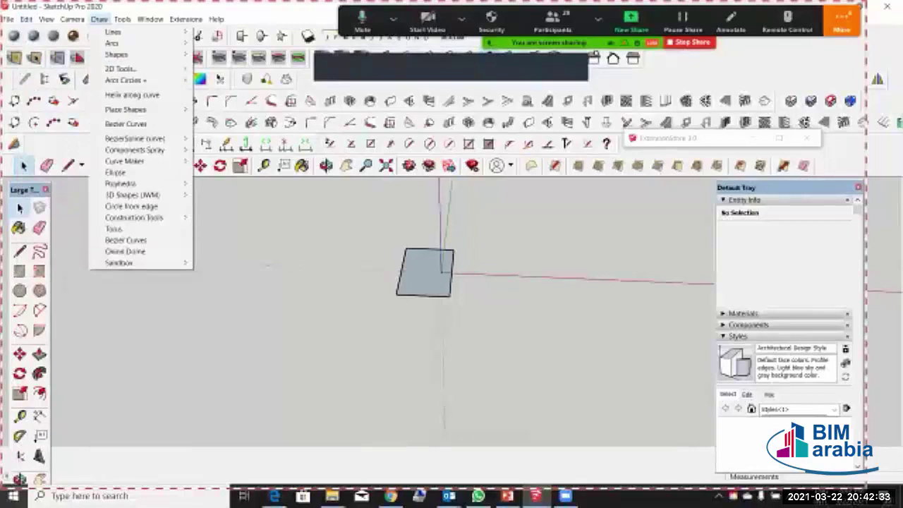
pyautogui.click(99, 19)
pyautogui.click(26, 19)
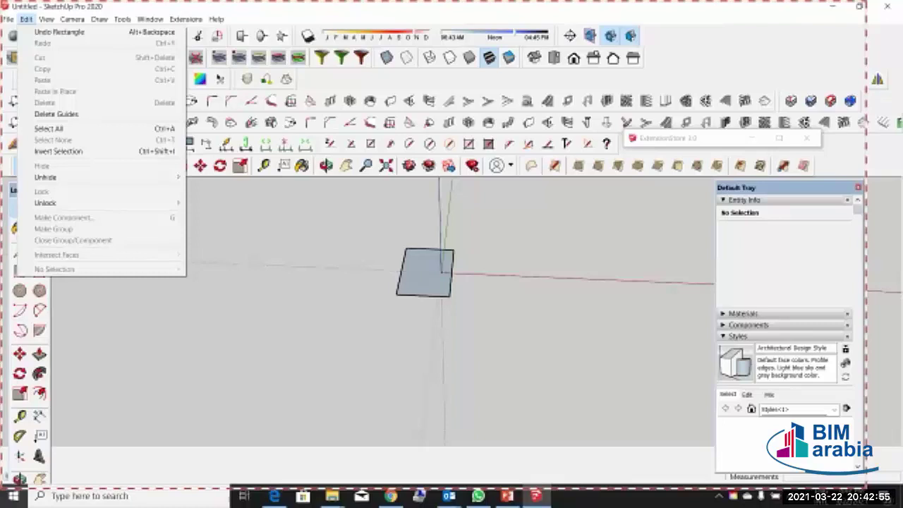
# Step: Review the full list of available toolbars, checking which ones are enabled, and leave the selection as it is
pyautogui.moveTo(47, 19)
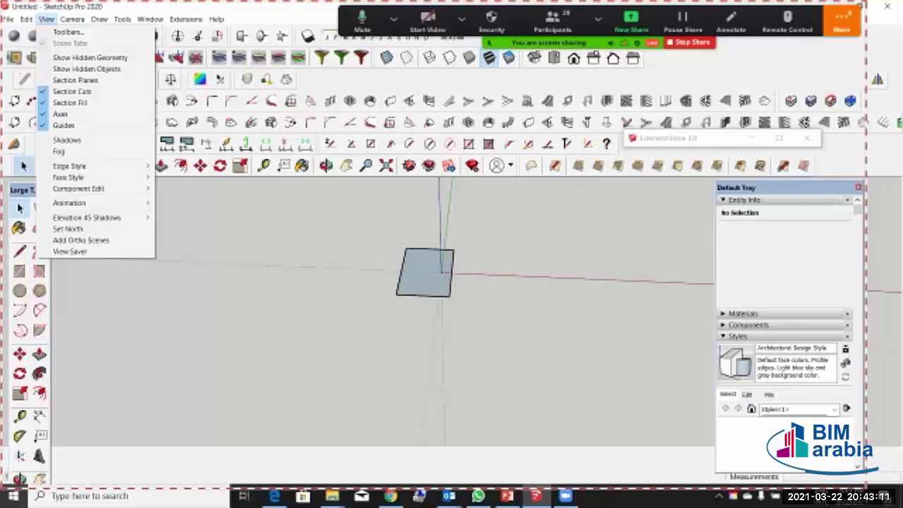
pyautogui.click(68, 32)
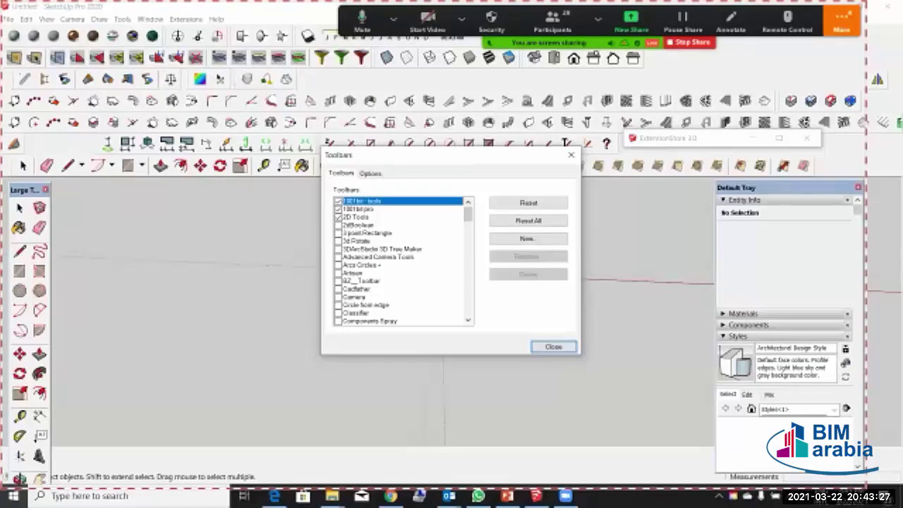
pyautogui.scroll(-3, 402, 261)
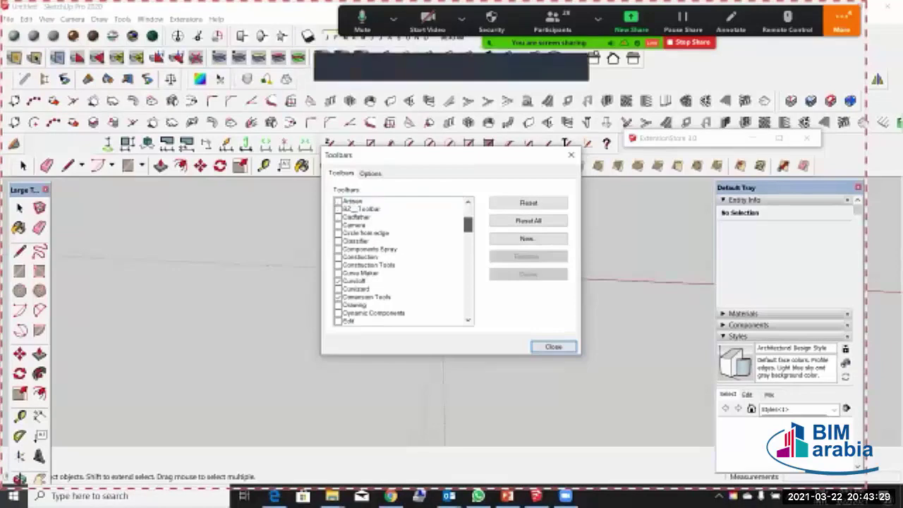
pyautogui.scroll(-4, 402, 261)
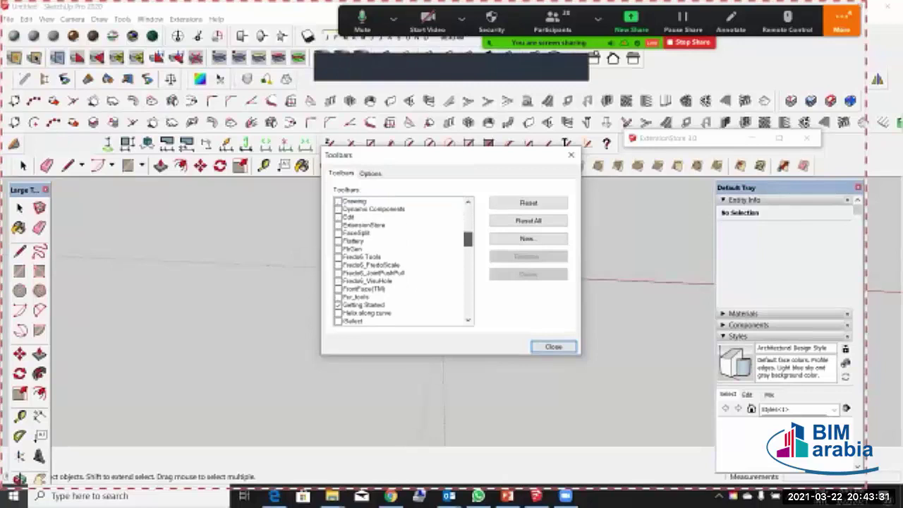
pyautogui.scroll(-2, 402, 261)
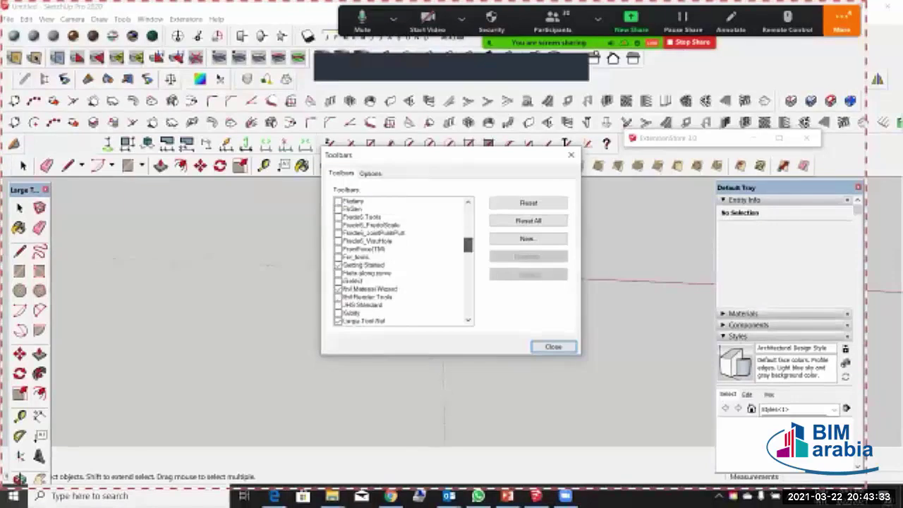
pyautogui.scroll(-1, 402, 261)
pyautogui.scroll(2, 402, 261)
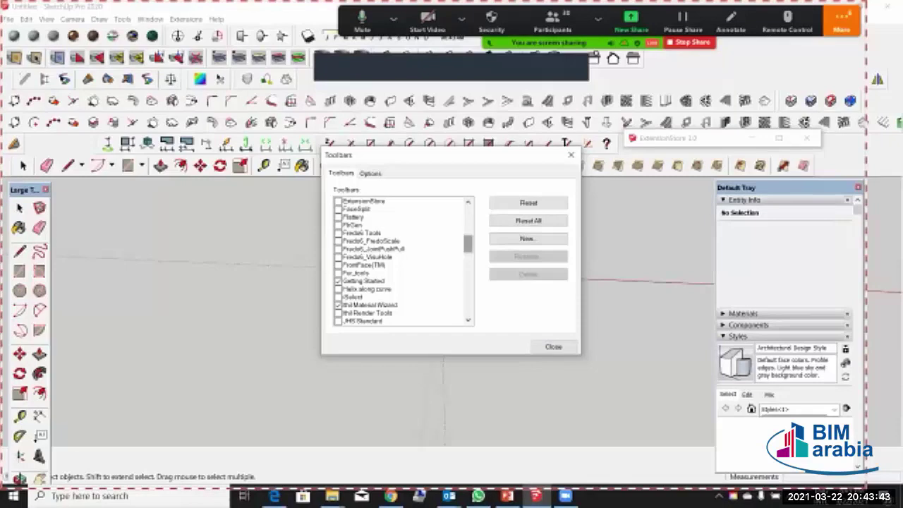
pyautogui.scroll(-4, 467, 243)
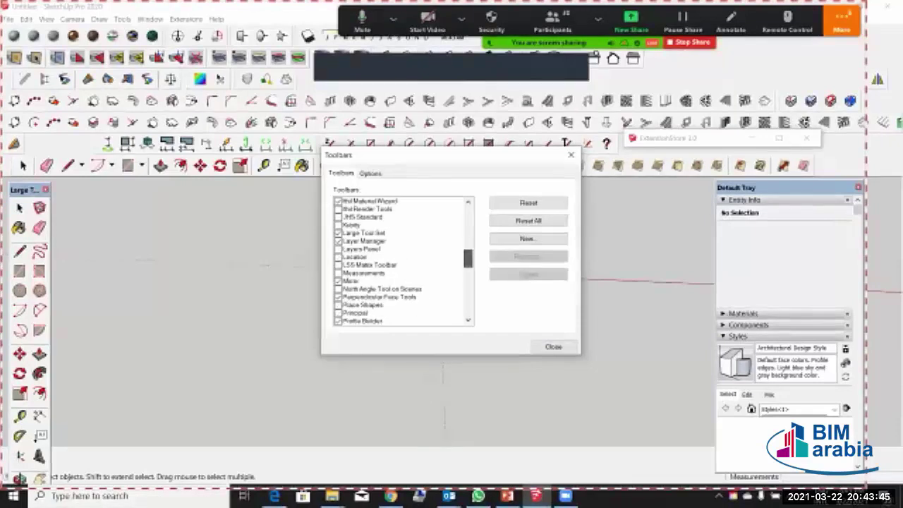
pyautogui.scroll(-6, 402, 262)
pyautogui.scroll(-2, 402, 261)
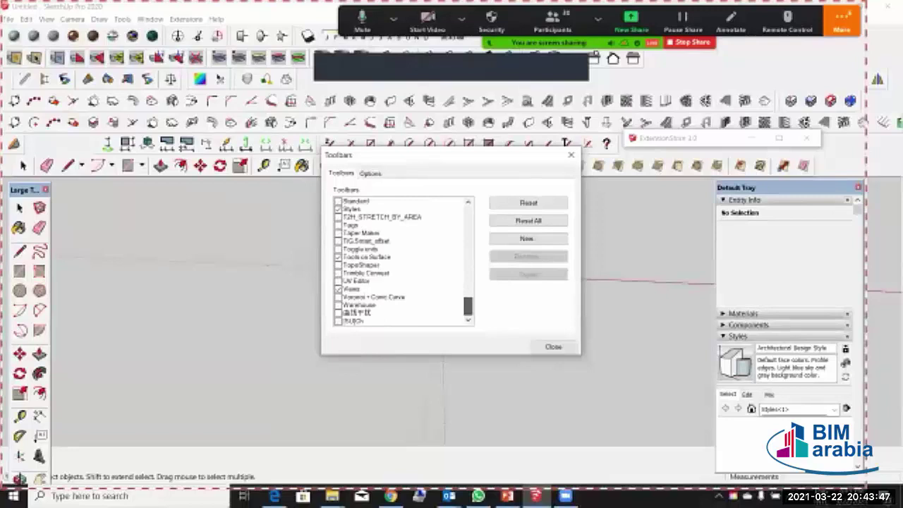
pyautogui.click(553, 347)
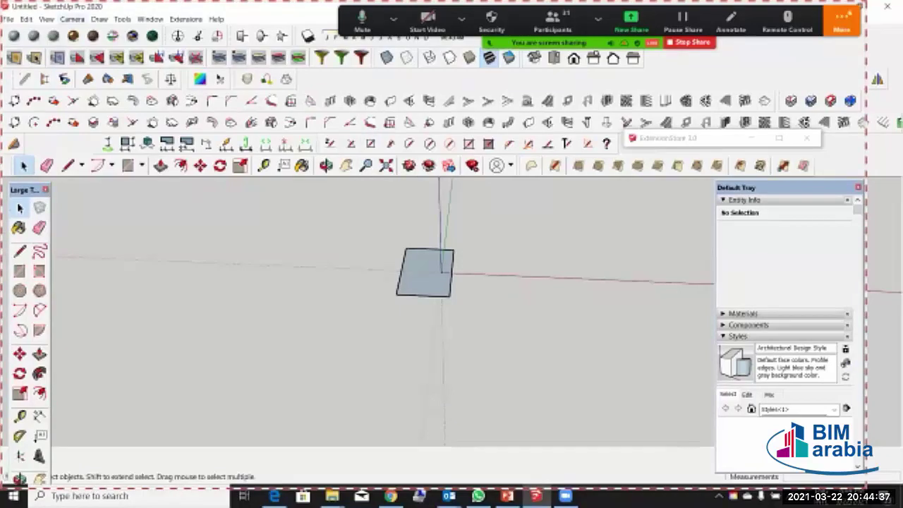
# Step: Examine the camera commands and the drawing commands, including the Shapes, Curve Maker and Construction Tools groups
pyautogui.click(72, 19)
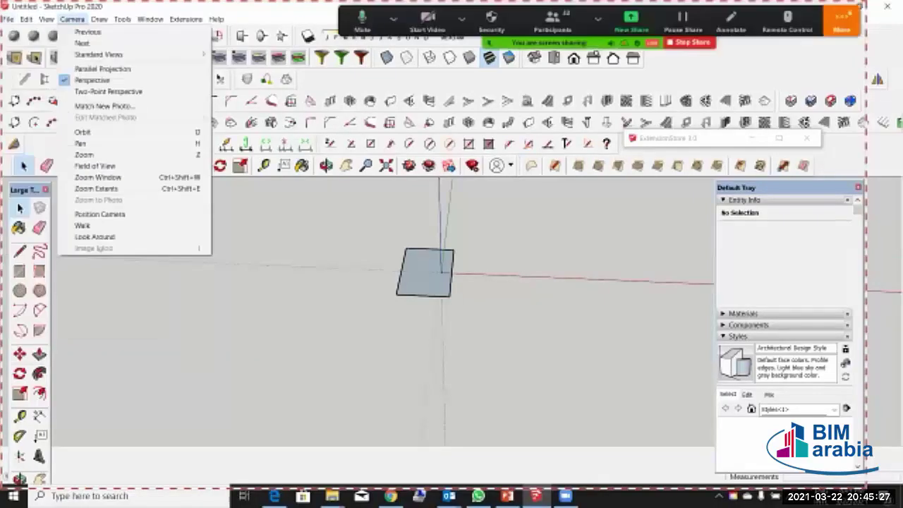
pyautogui.moveTo(100, 19)
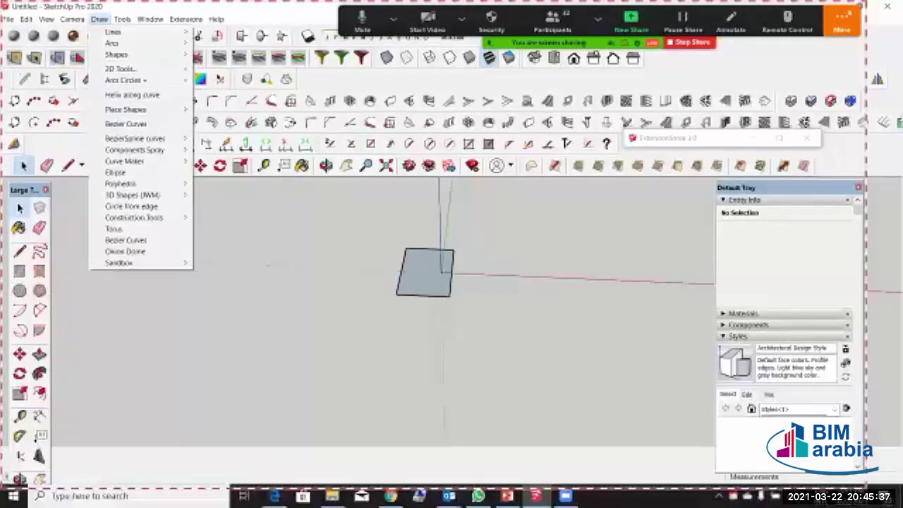
pyautogui.moveTo(116, 54)
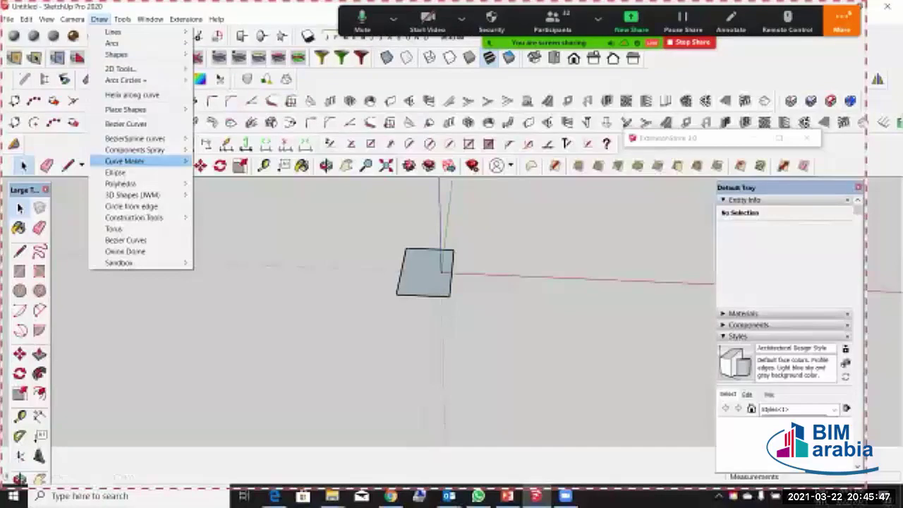
pyautogui.moveTo(124, 161)
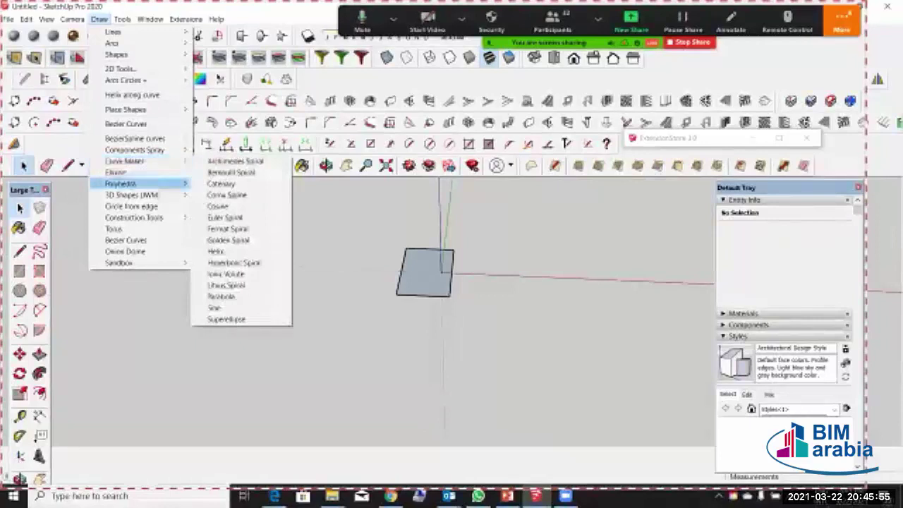
pyautogui.moveTo(138, 217)
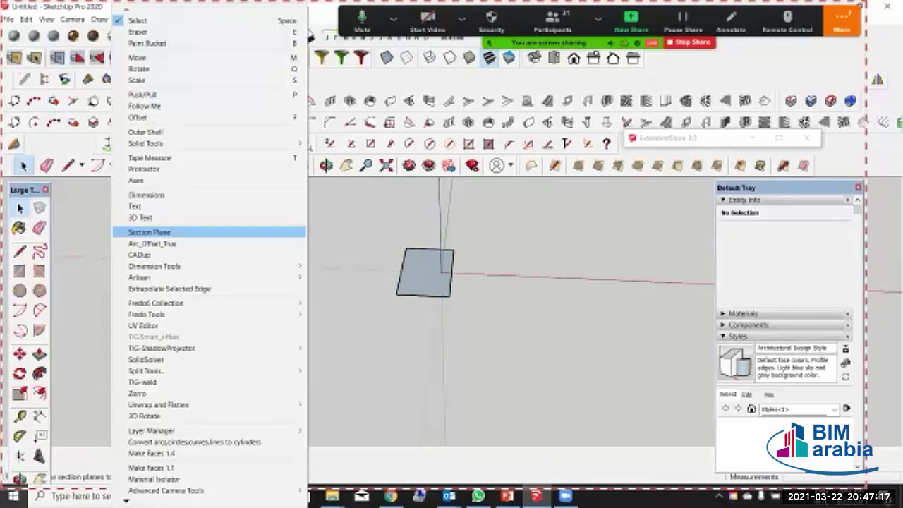
# Step: Examine the modelling tool commands from Artisan and Split Tools through Unwrap and Flatten down to Sandbox
pyautogui.moveTo(155, 277)
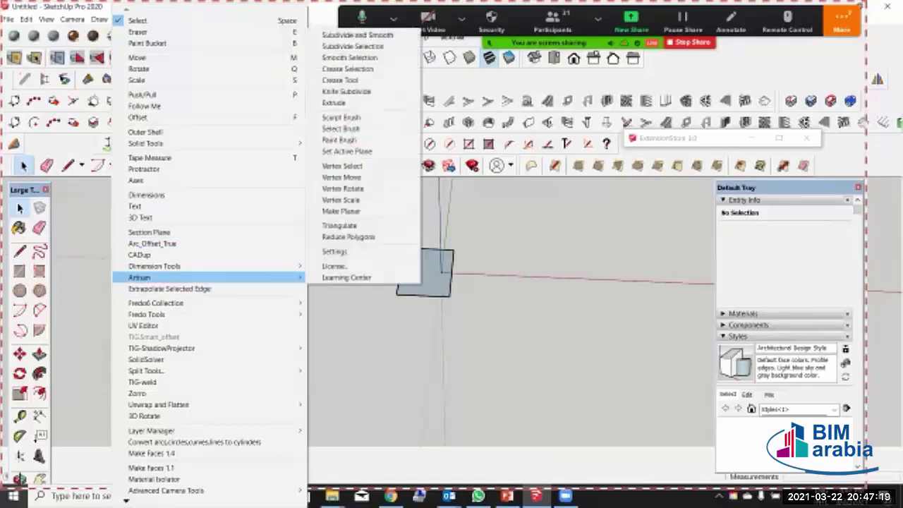
pyautogui.moveTo(155, 303)
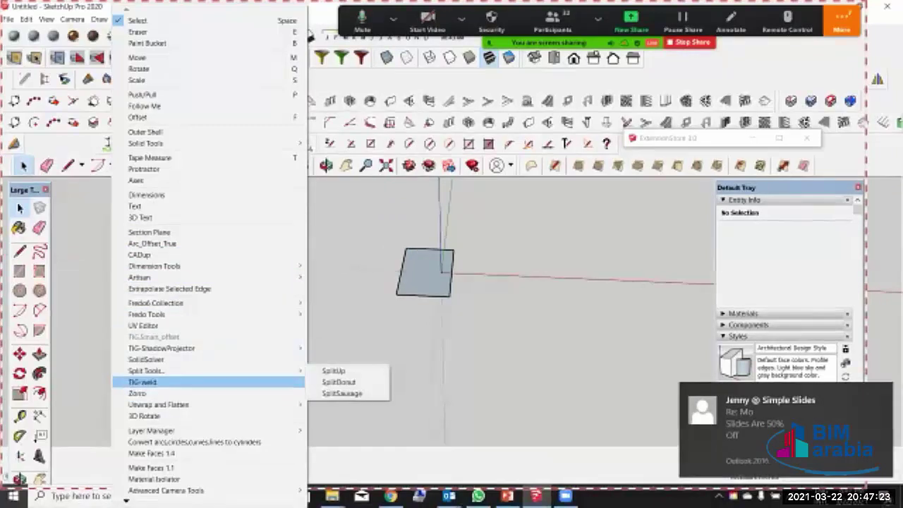
pyautogui.moveTo(159, 404)
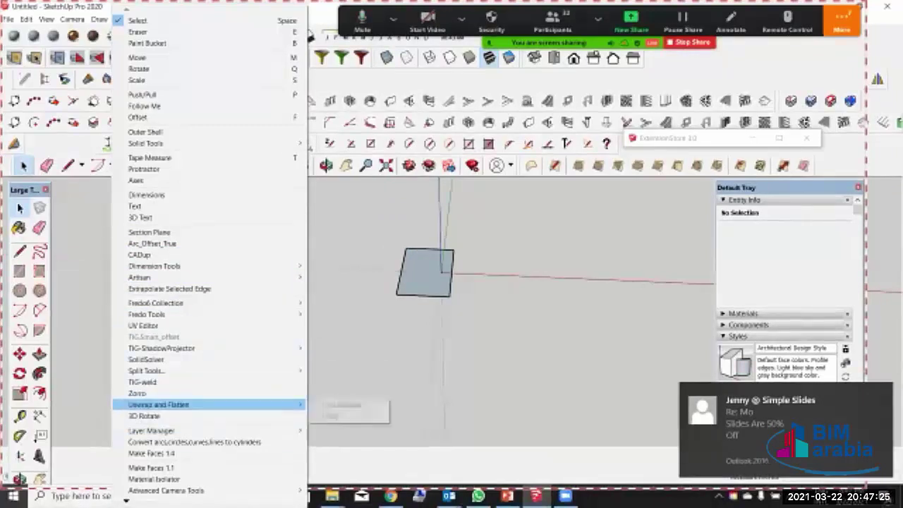
pyautogui.moveTo(163, 501)
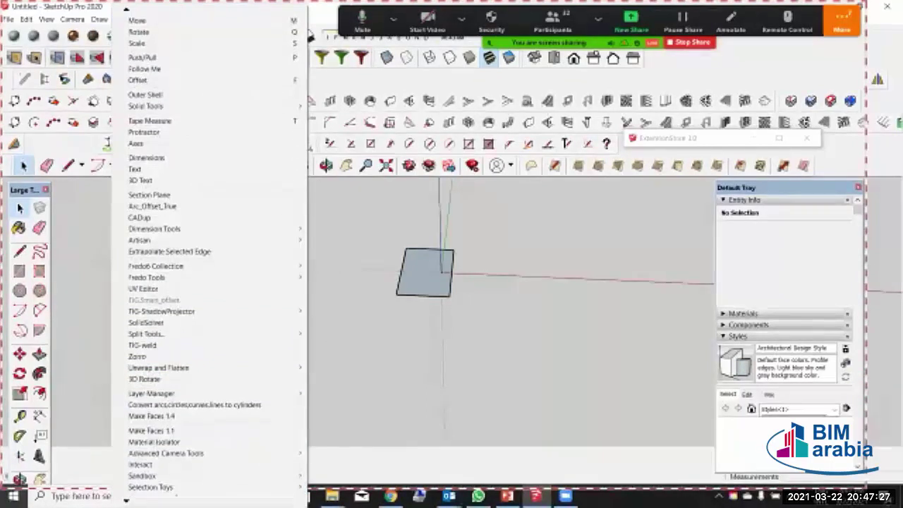
pyautogui.scroll(-1, 127, 494)
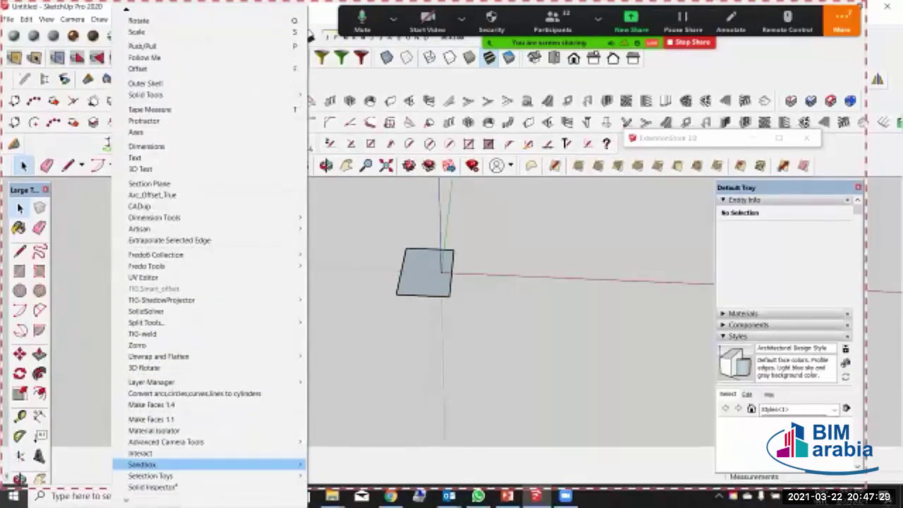
pyautogui.moveTo(141, 464)
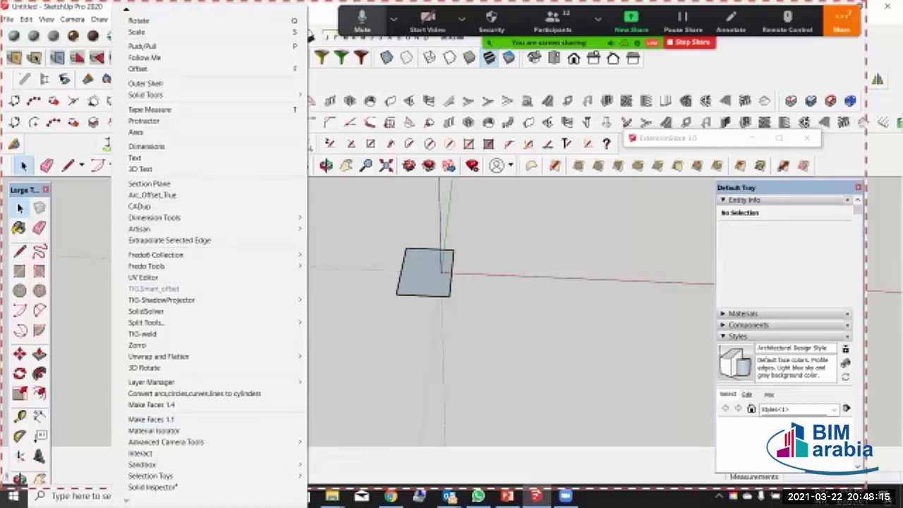
pyautogui.press('Escape')
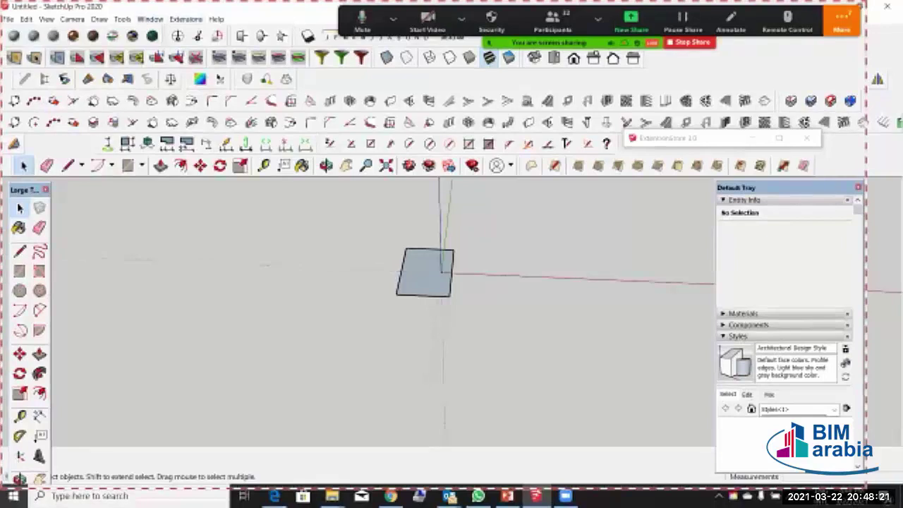
# Step: Look through the long list of installed extensions, from 1001bit tools down to Stretch By Area
pyautogui.click(186, 19)
pyautogui.moveTo(243, 20)
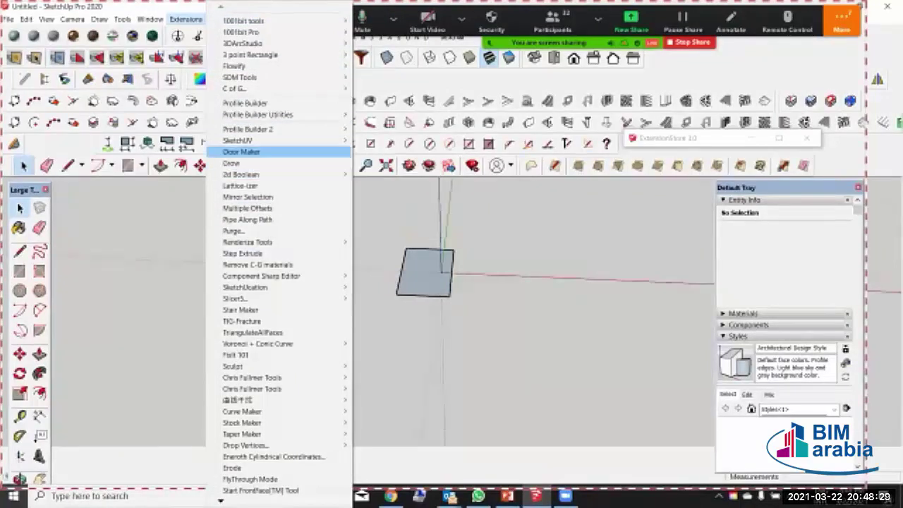
pyautogui.moveTo(247, 287)
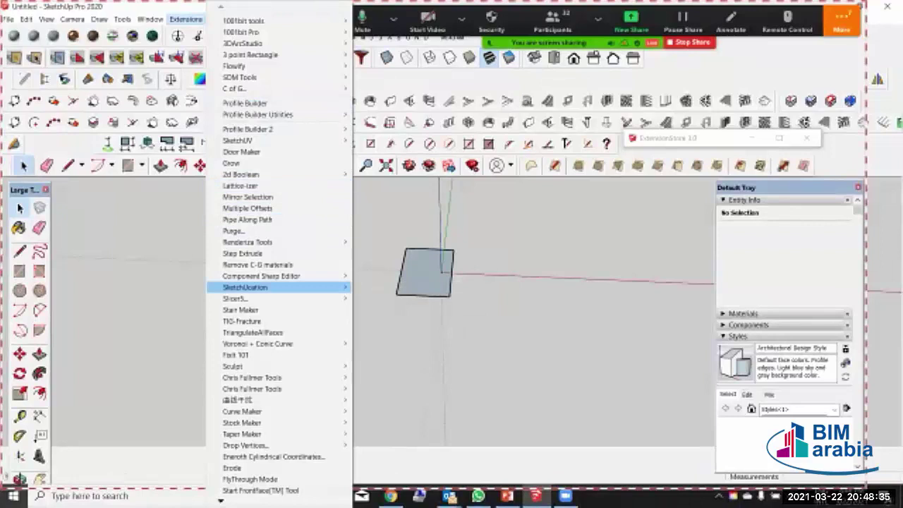
pyautogui.moveTo(247, 501)
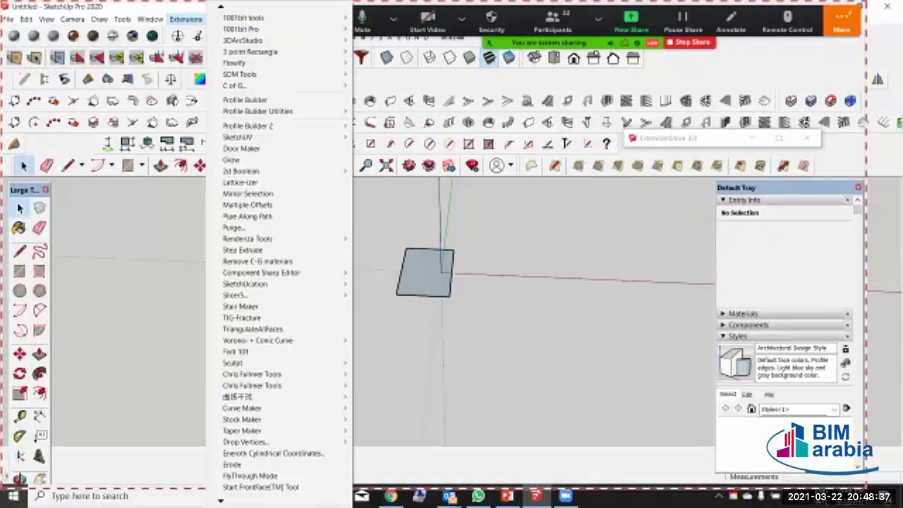
pyautogui.scroll(-8, 221, 494)
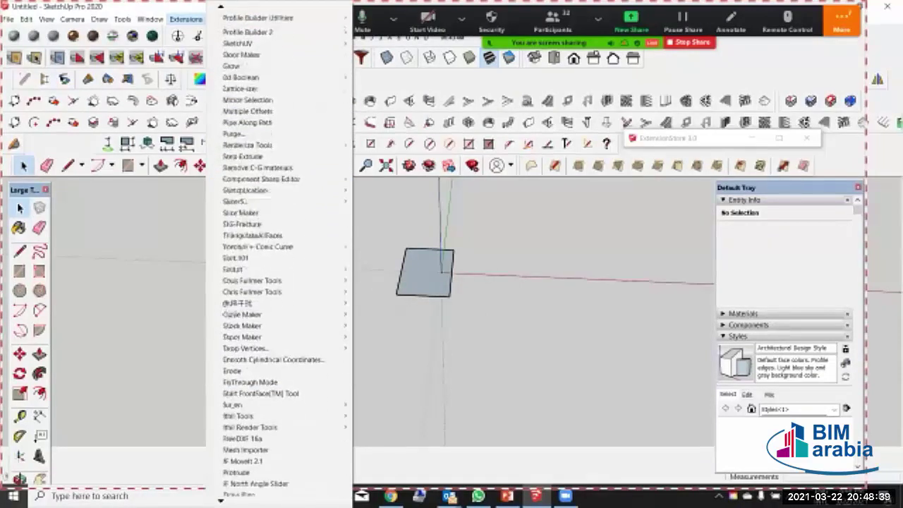
pyautogui.scroll(-6, 282, 282)
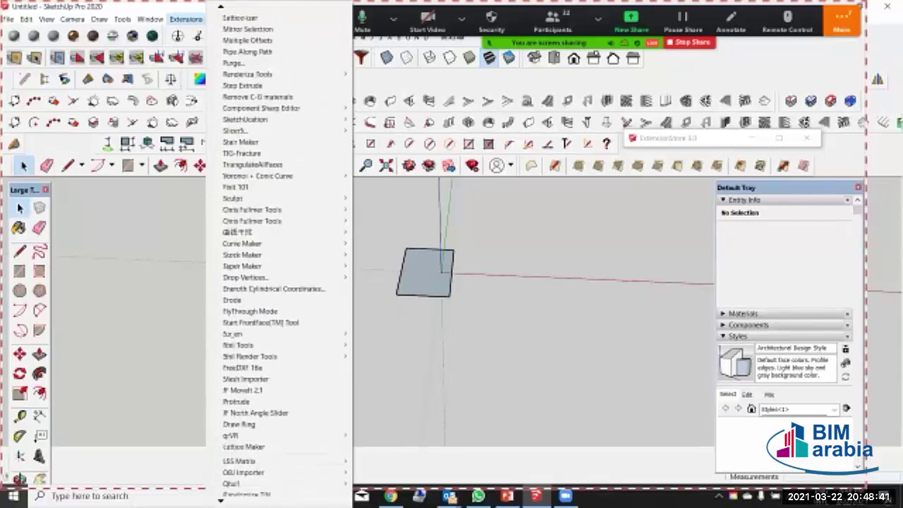
pyautogui.scroll(-8, 282, 254)
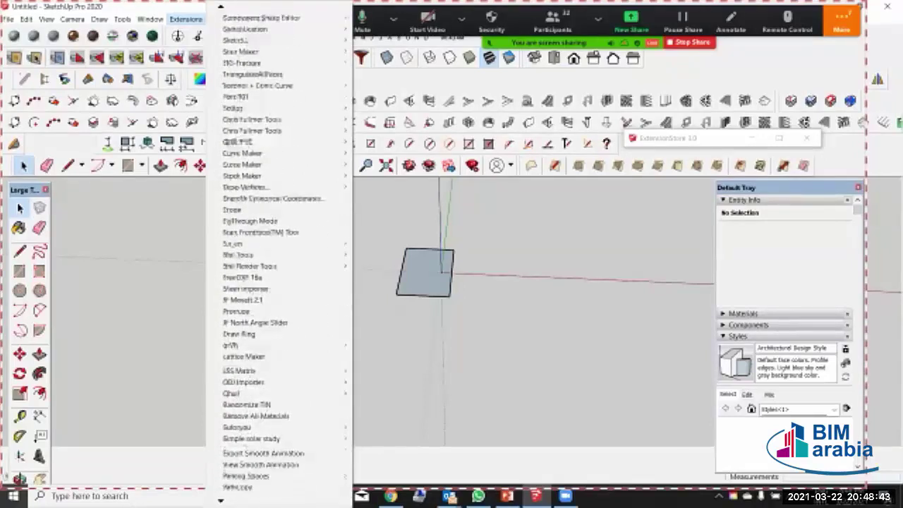
pyautogui.scroll(-4, 282, 254)
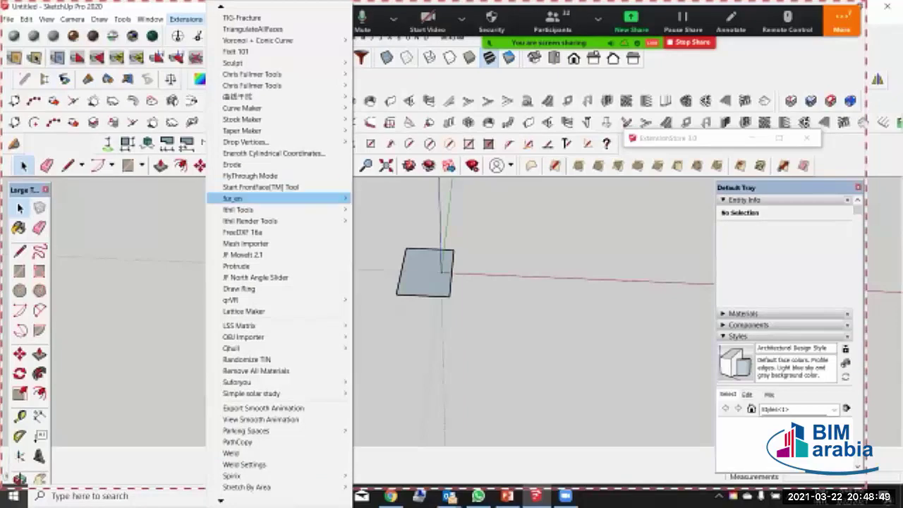
pyautogui.moveTo(282, 198)
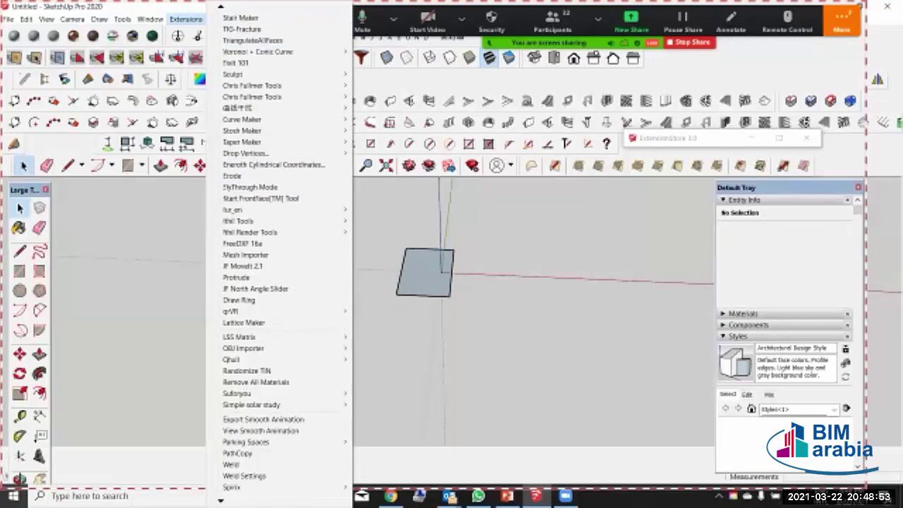
pyautogui.doubleClick(190, 6)
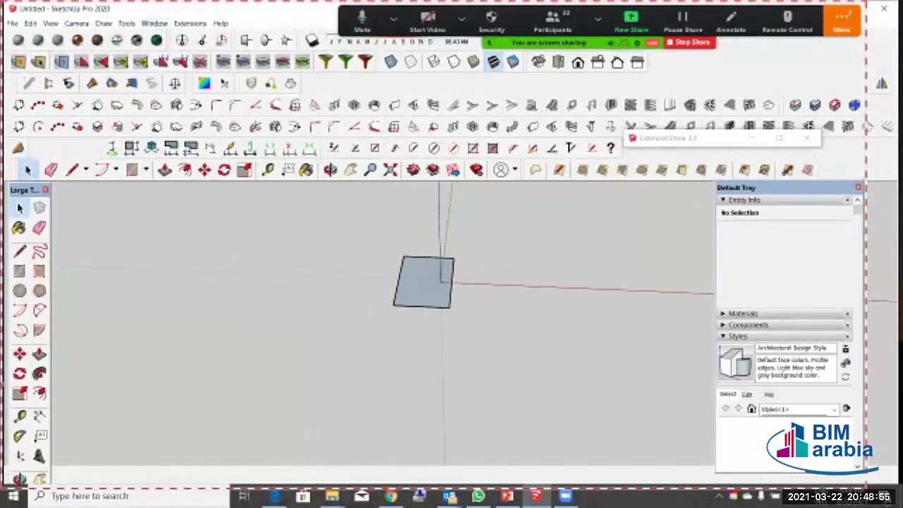
# Step: Open the model information at the measurement units and examine the available formats, keeping Decimal
pyautogui.click(155, 23)
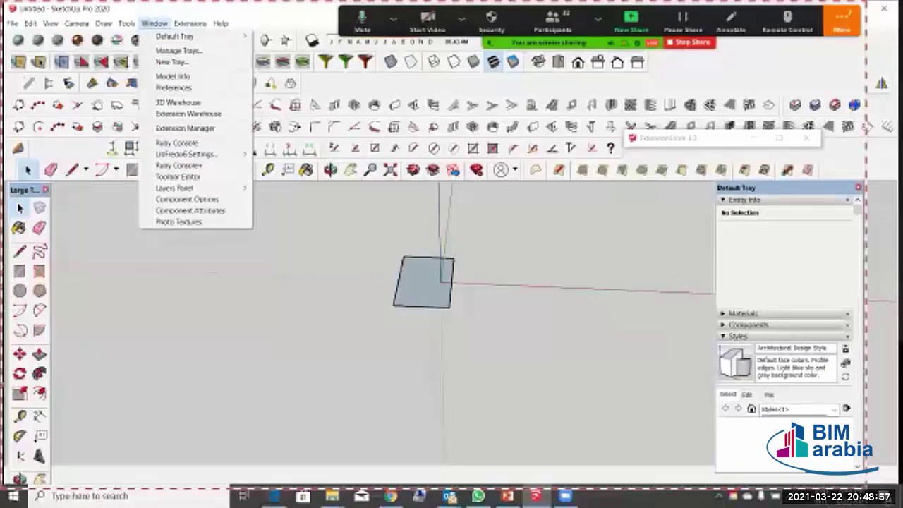
pyautogui.press('Down')
pyautogui.press('Down')
pyautogui.press('Down')
pyautogui.press('Down')
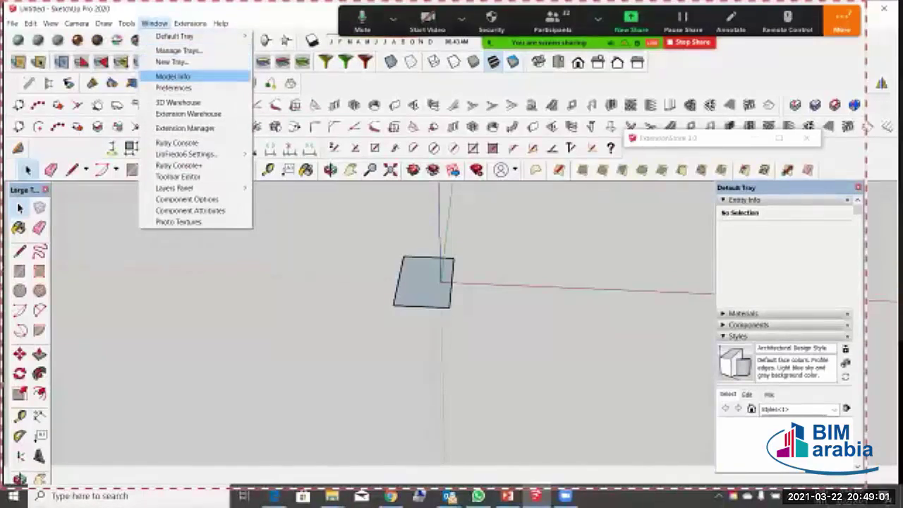
pyautogui.press('Return')
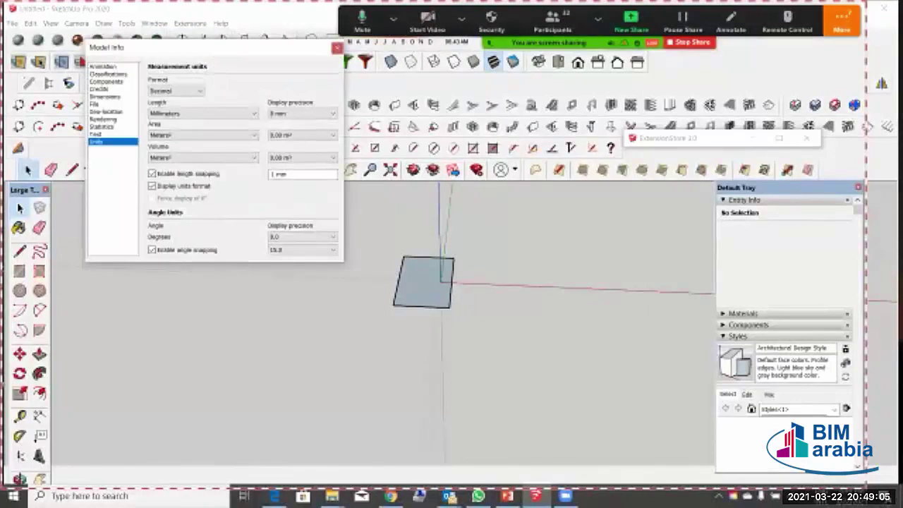
pyautogui.click(176, 91)
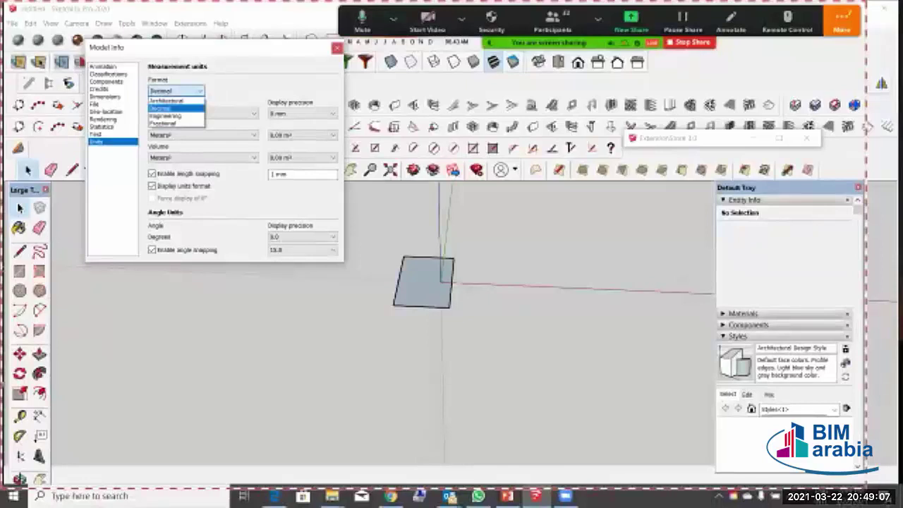
pyautogui.click(177, 91)
pyautogui.hotkey('alt', 'Down')
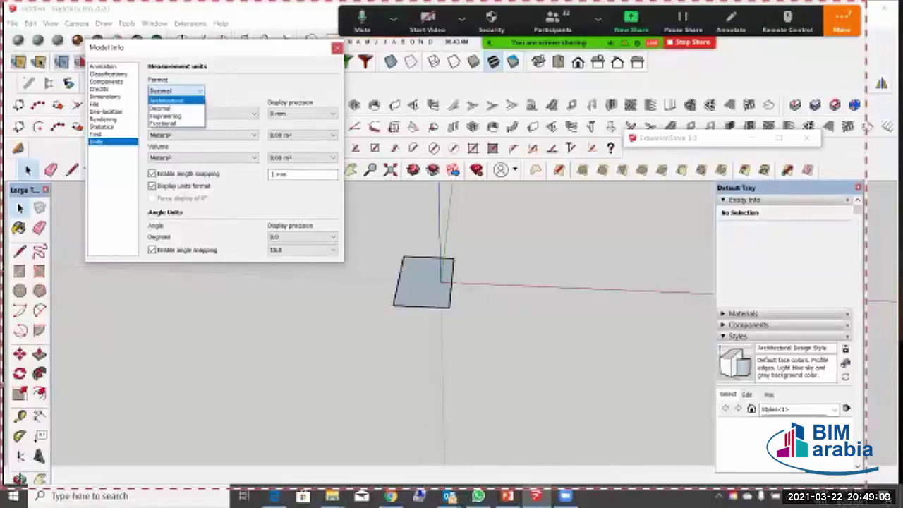
pyautogui.press('Escape')
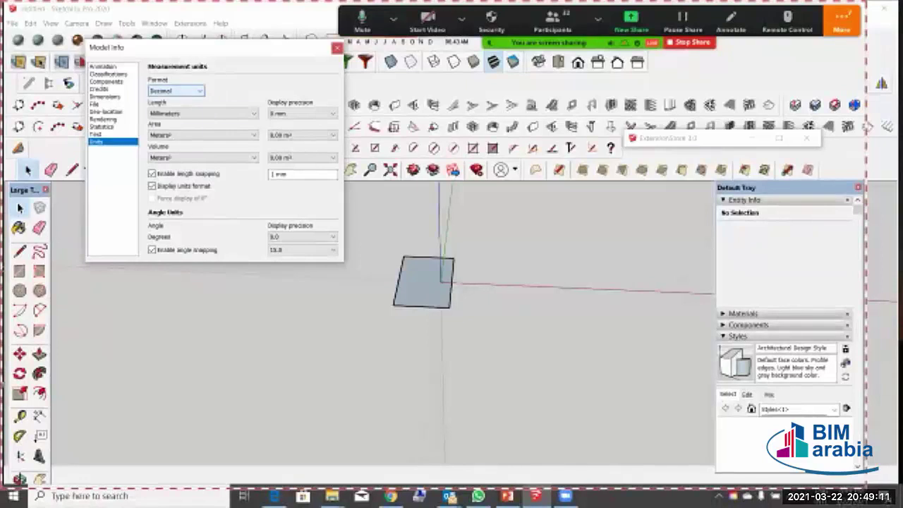
# Step: Review the length and area units and their display precision in the model's unit settings
pyautogui.press('Tab')
pyautogui.press('Tab')
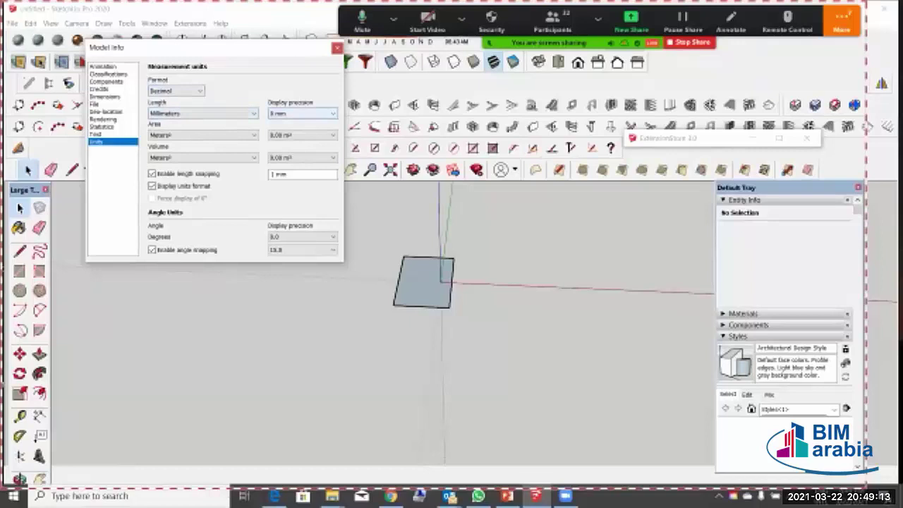
pyautogui.press('Tab')
pyautogui.press('Tab')
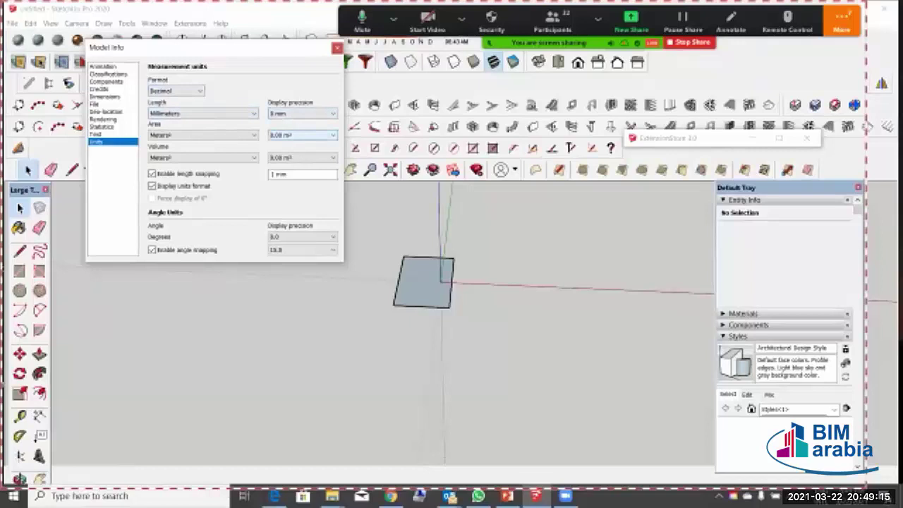
pyautogui.press('Tab')
pyautogui.press('Tab')
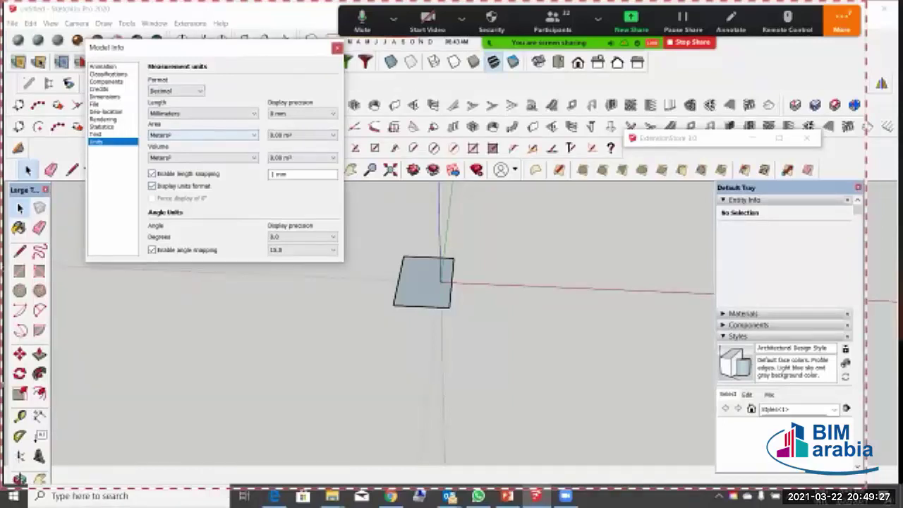
# Step: Review the model's screen and leader text settings and the statistics of the entire model
pyautogui.click(97, 134)
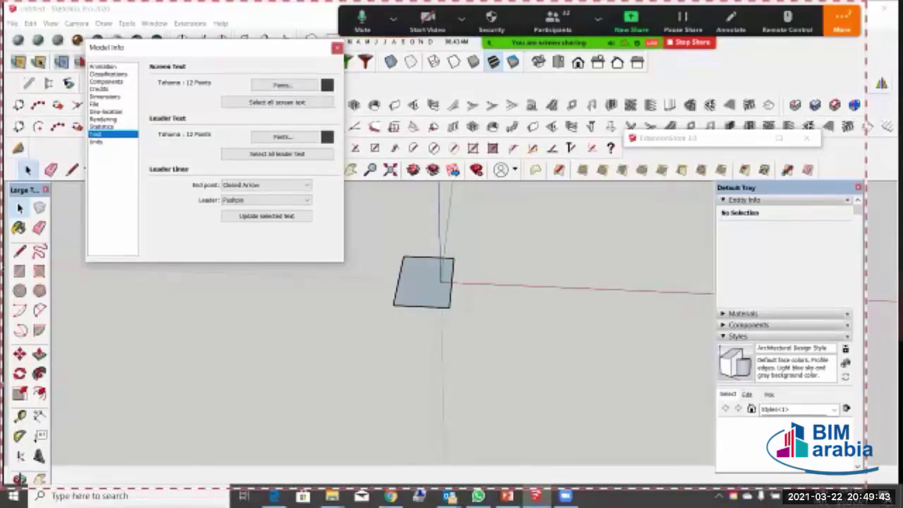
pyautogui.click(103, 127)
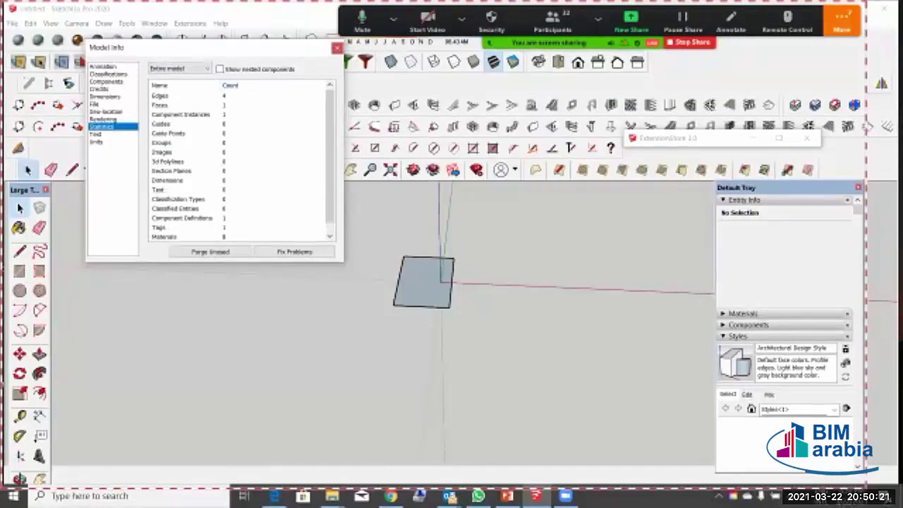
pyautogui.scroll(-1, 240, 162)
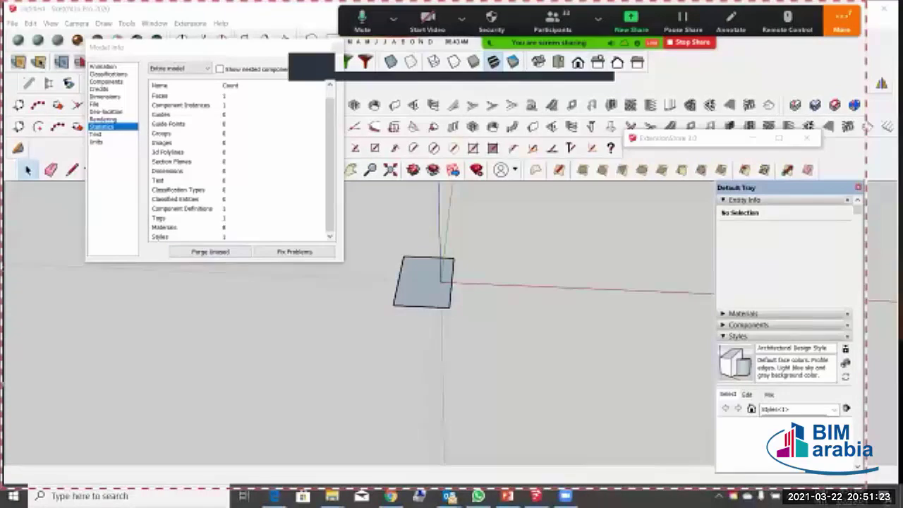
pyautogui.click(599, 19)
pyautogui.click(609, 50)
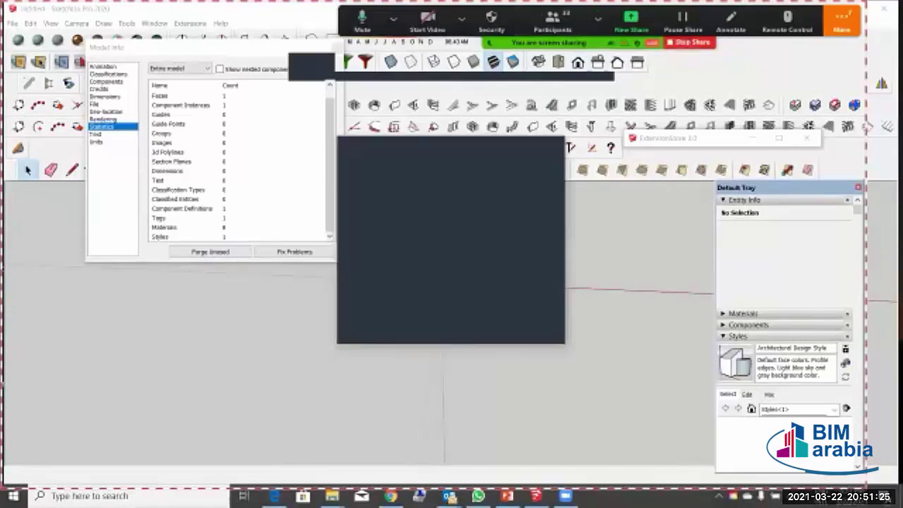
pyautogui.click(555, 147)
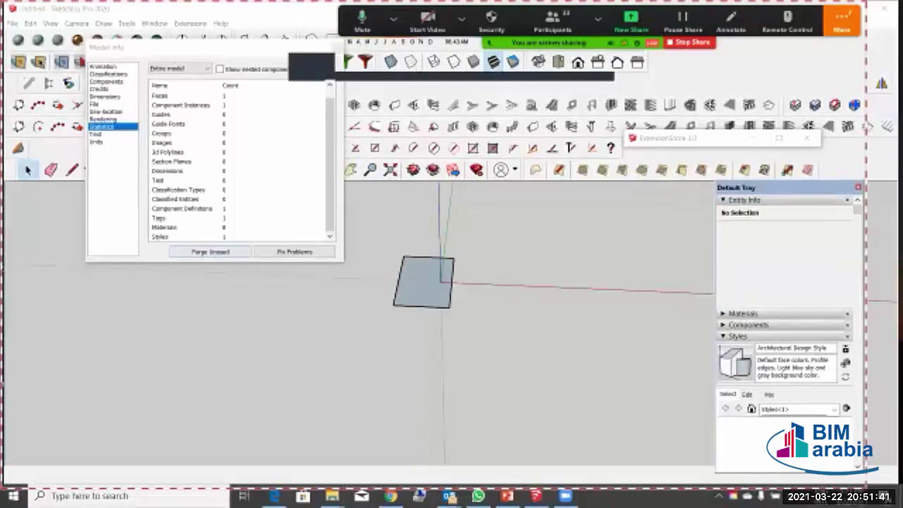
# Step: Examine the model's rendering settings and leave Use Anti-Aliased Textures enabled
pyautogui.click(103, 119)
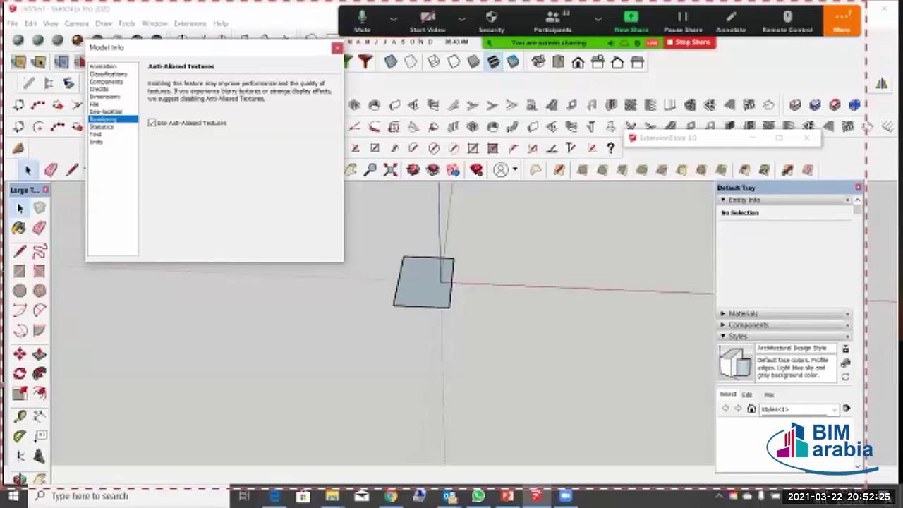
pyautogui.click(152, 123)
pyautogui.press('space')
# Step: Try to add a geographic location to the model and dismiss the sign-in request
pyautogui.click(107, 111)
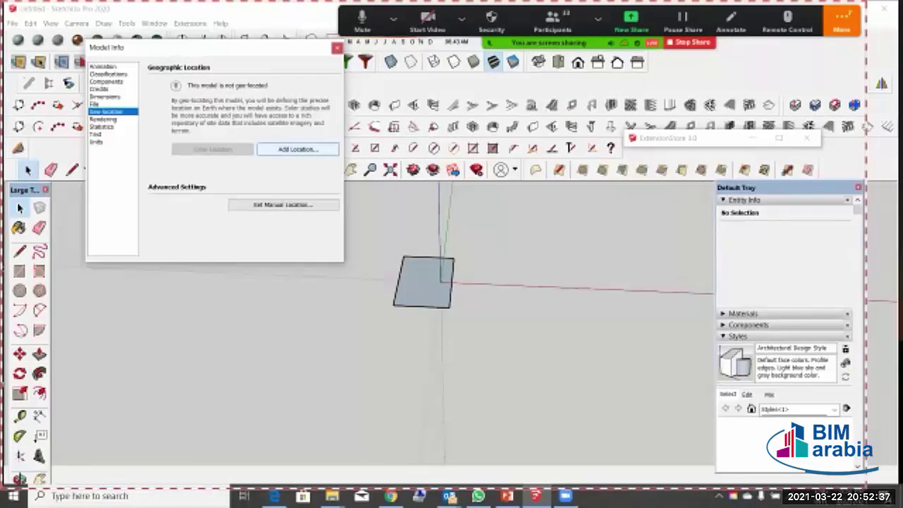
pyautogui.click(298, 148)
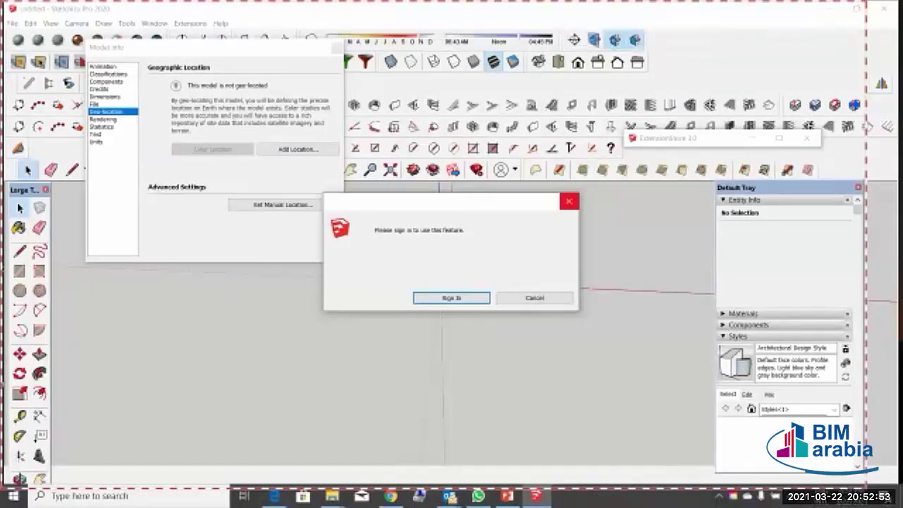
pyautogui.click(568, 202)
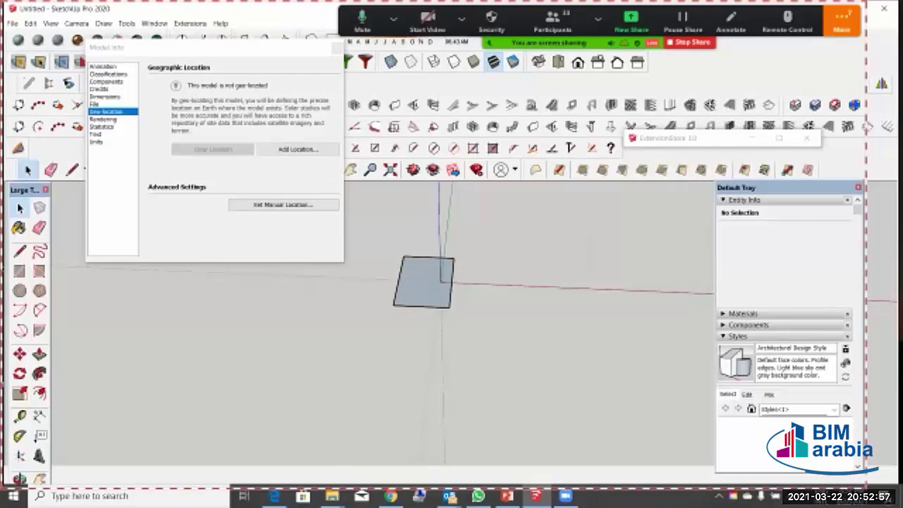
# Step: Review the file properties and the dimension settings, keep Slash as the leader line endpoint, and close the model information
pyautogui.click(95, 104)
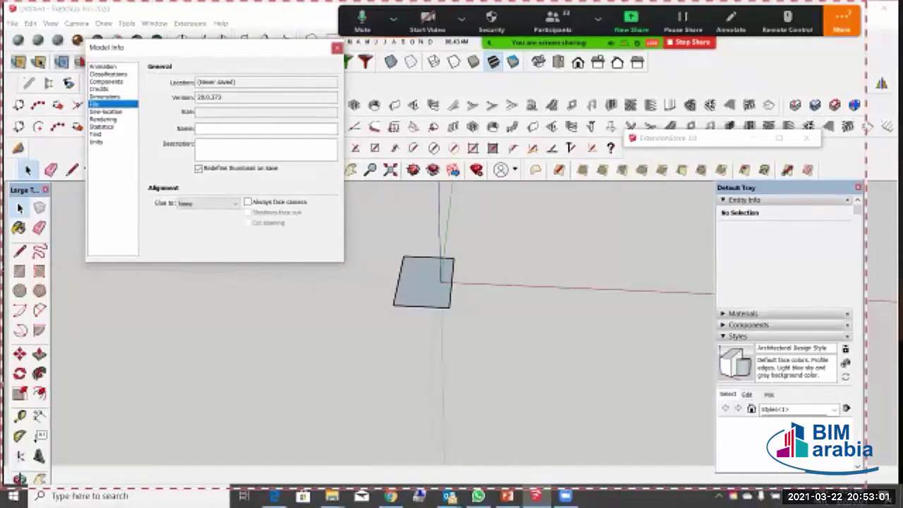
pyautogui.click(105, 96)
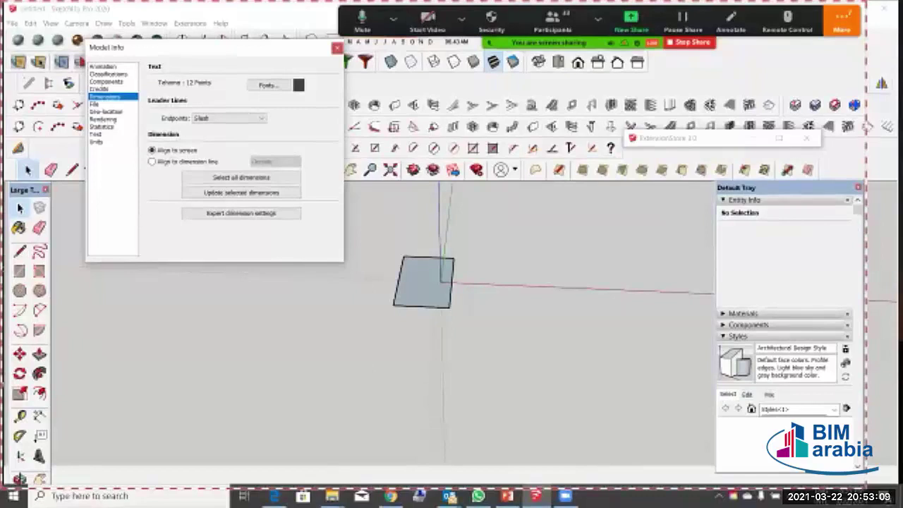
pyautogui.click(240, 119)
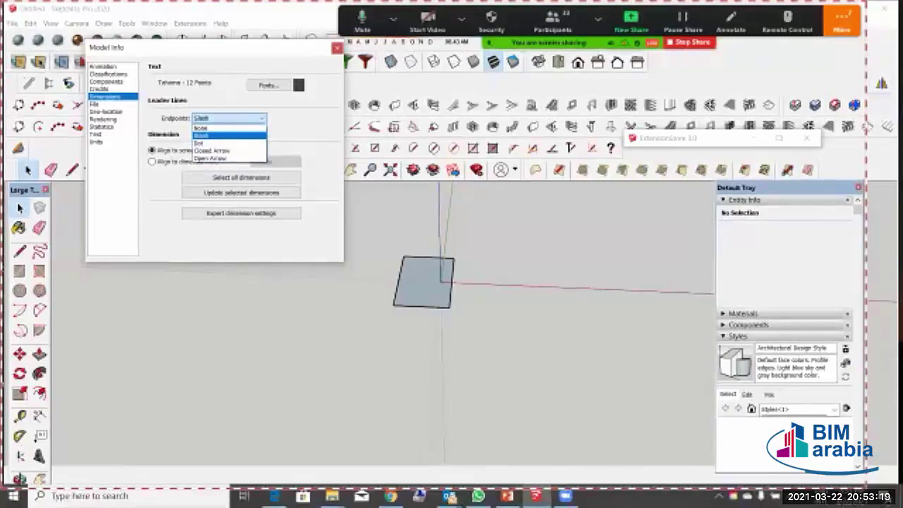
pyautogui.press('Return')
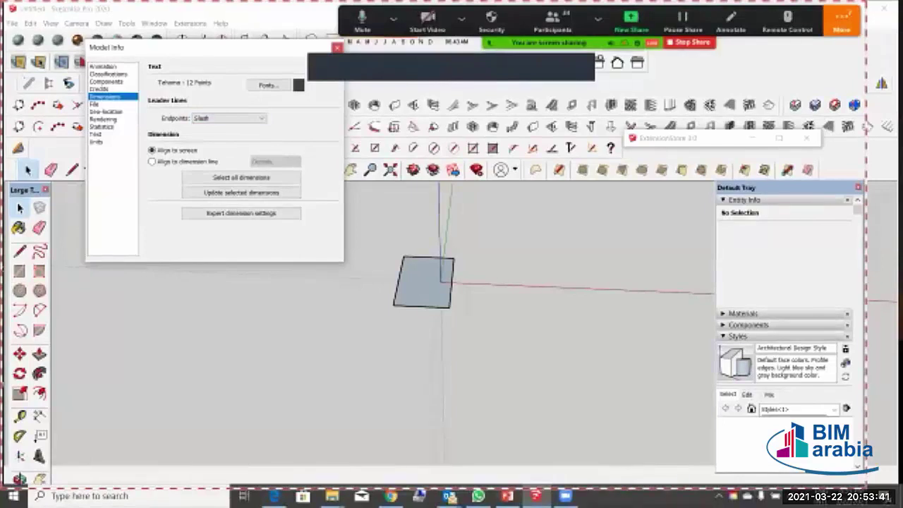
pyautogui.click(337, 47)
# Step: Browse the default drawing templates in the preferences from Simple to 3D Printing and close without changing the default
pyautogui.click(154, 23)
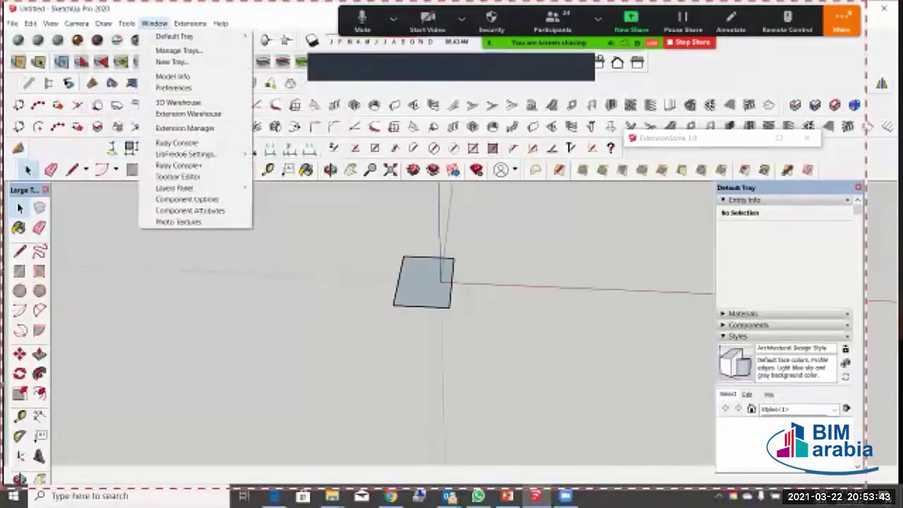
pyautogui.press('Down')
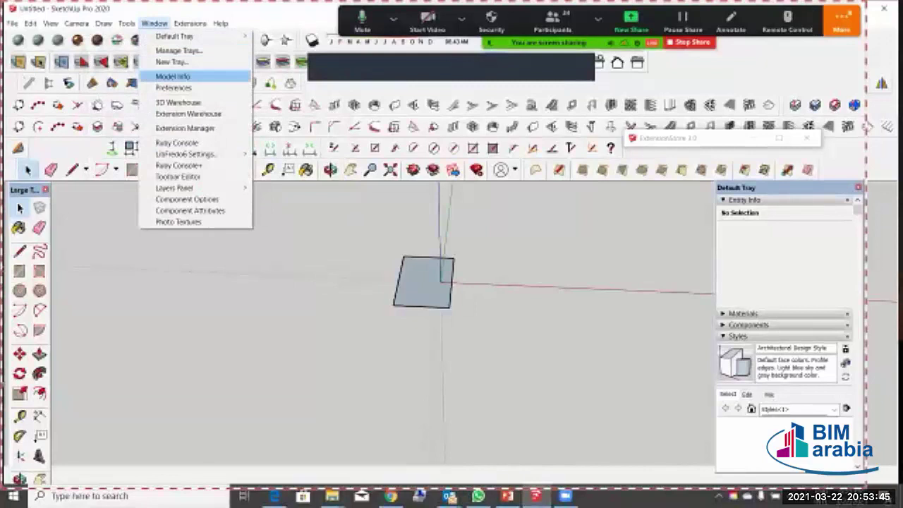
pyautogui.press('Down')
pyautogui.click(173, 86)
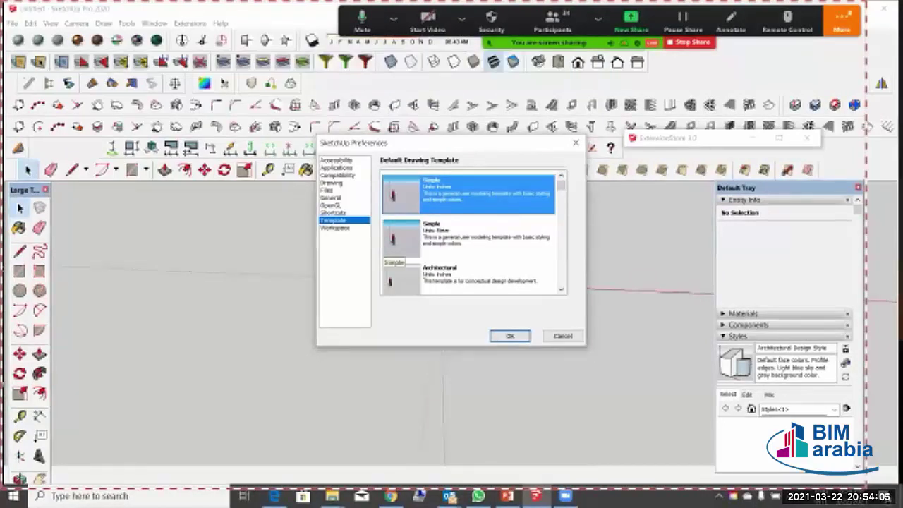
pyautogui.scroll(-5, 402, 240)
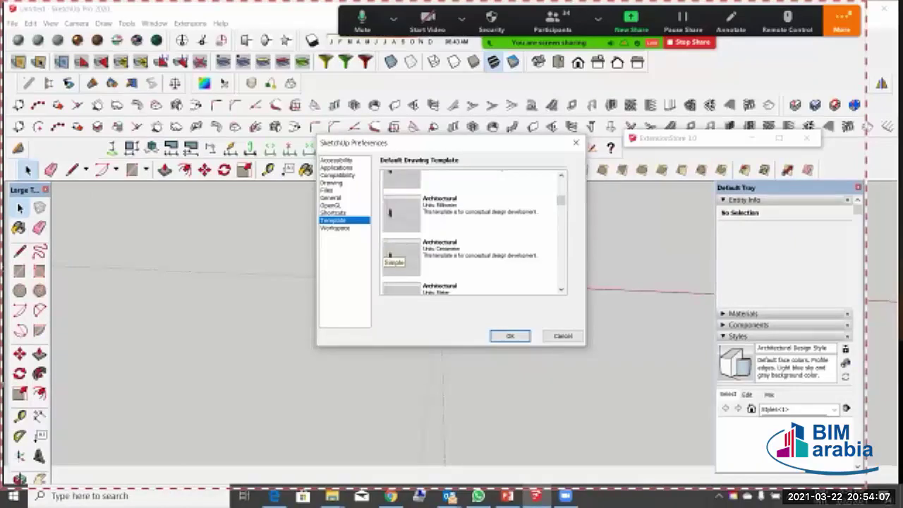
pyautogui.scroll(-4, 402, 233)
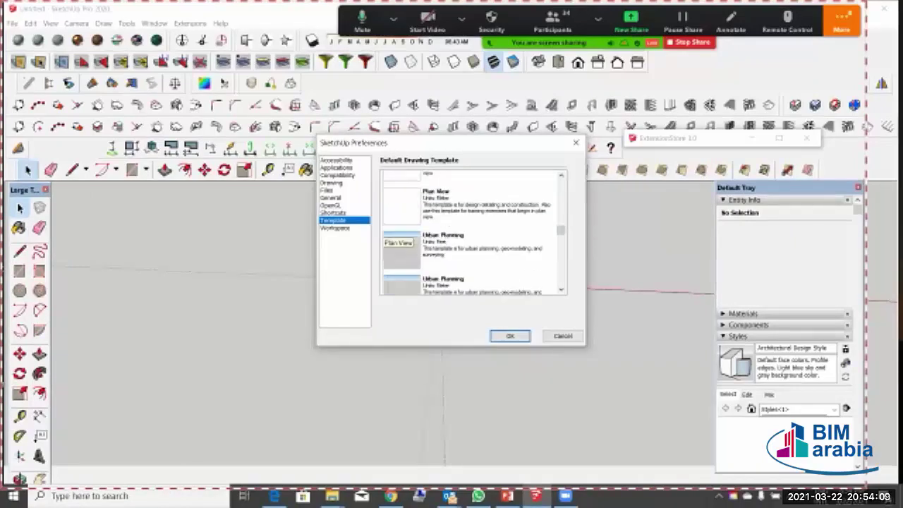
pyautogui.scroll(-3, 402, 226)
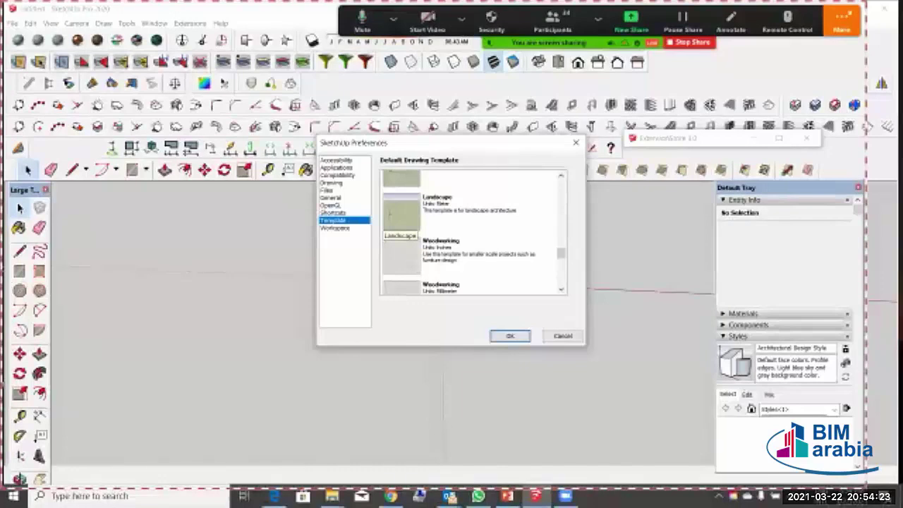
pyautogui.scroll(-5, 399, 223)
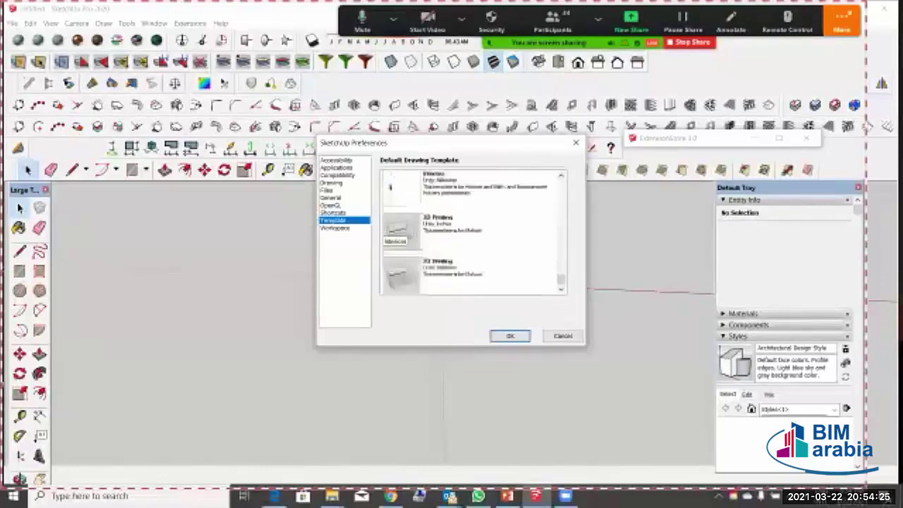
pyautogui.scroll(-2, 398, 226)
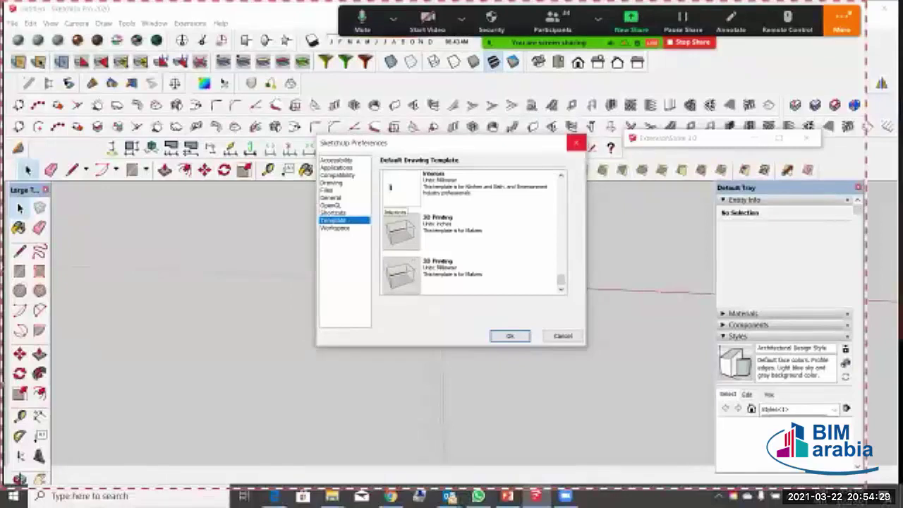
pyautogui.click(575, 142)
# Step: Look through the default drawing templates in the preferences again, from Simple through Architectural, Plan View and Landscape to 3D Printing
pyautogui.moveTo(423, 331); pyautogui.dragTo(481, 212, button='middle')
pyautogui.scroll(-4, 352, 281)
pyautogui.moveTo(441, 243)
pyautogui.mouseDown(button='middle')
pyautogui.moveTo(443, 218)
pyautogui.moveTo(453, 275)
pyautogui.moveTo(459, 209)
pyautogui.mouseUp(button='middle')
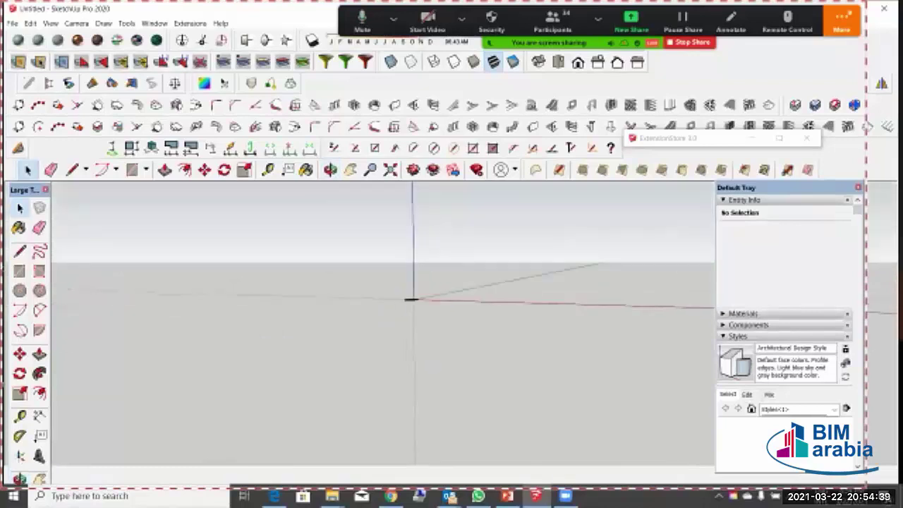
pyautogui.click(155, 24)
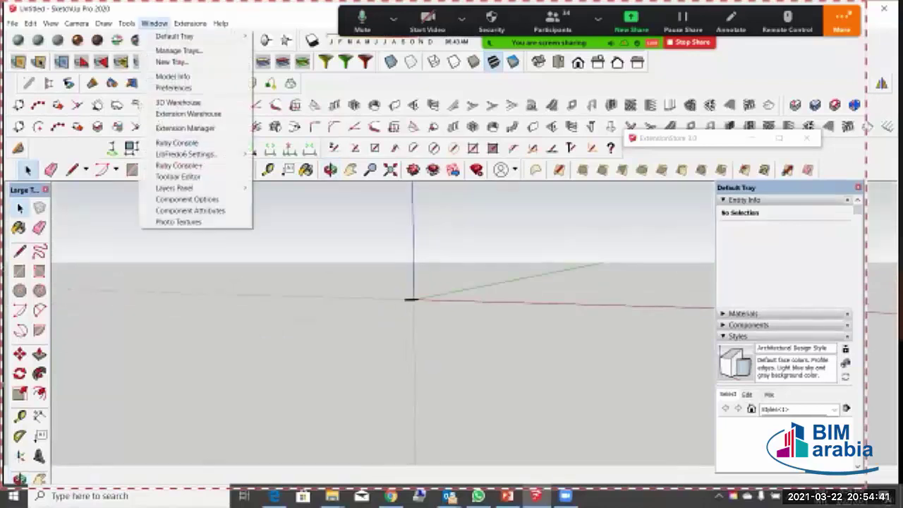
pyautogui.click(173, 85)
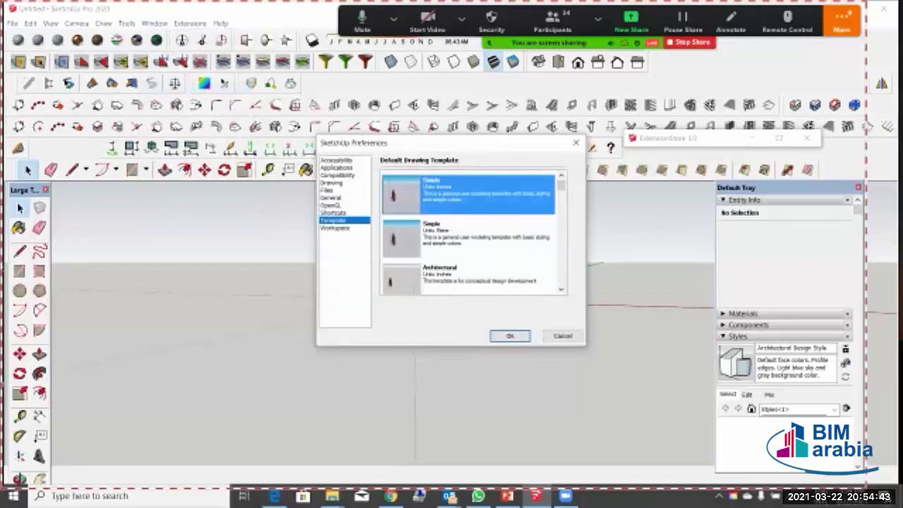
pyautogui.scroll(-5, 472, 233)
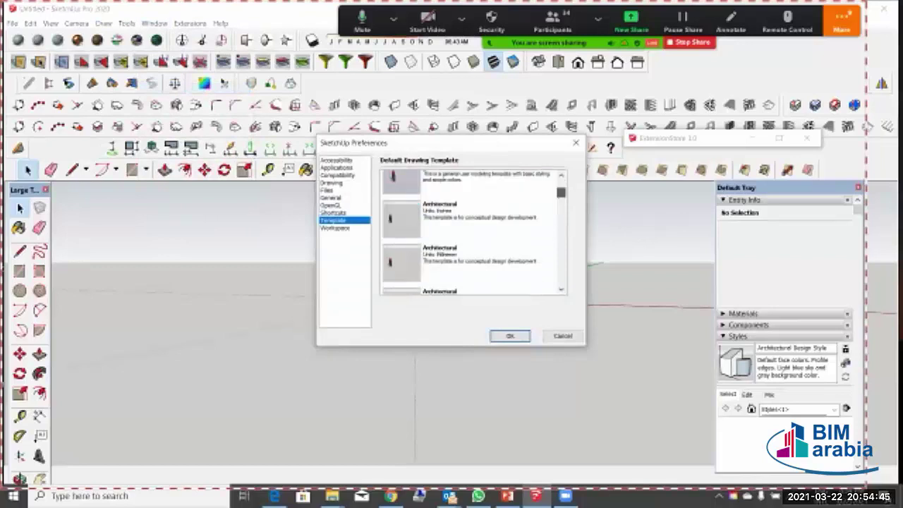
pyautogui.scroll(-2, 472, 232)
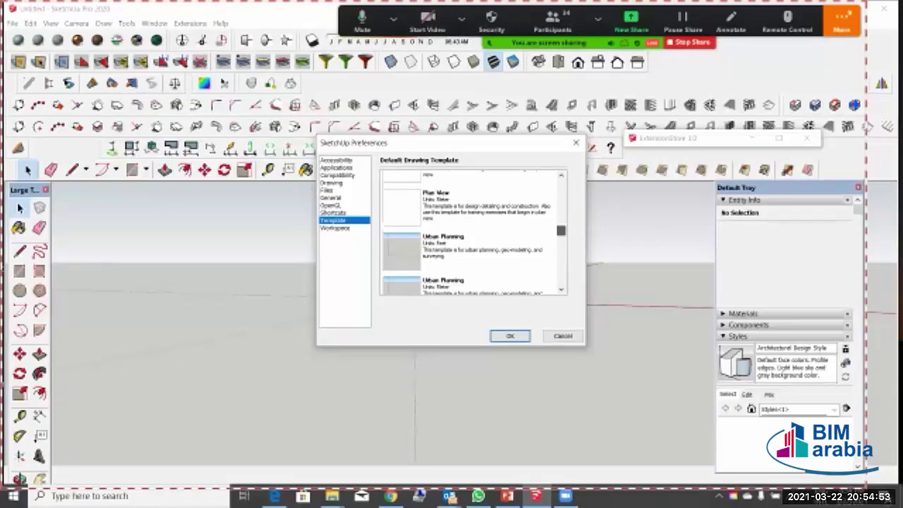
pyautogui.scroll(-10, 473, 232)
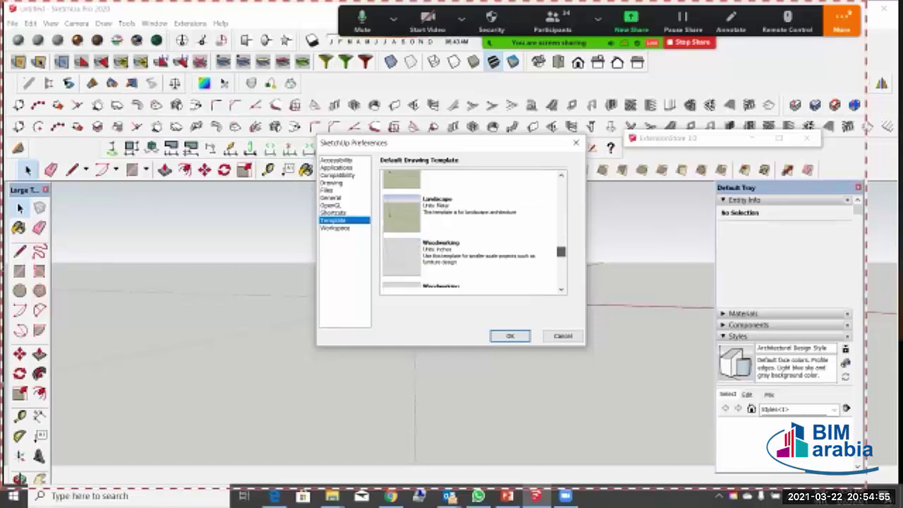
pyautogui.scroll(-1, 473, 233)
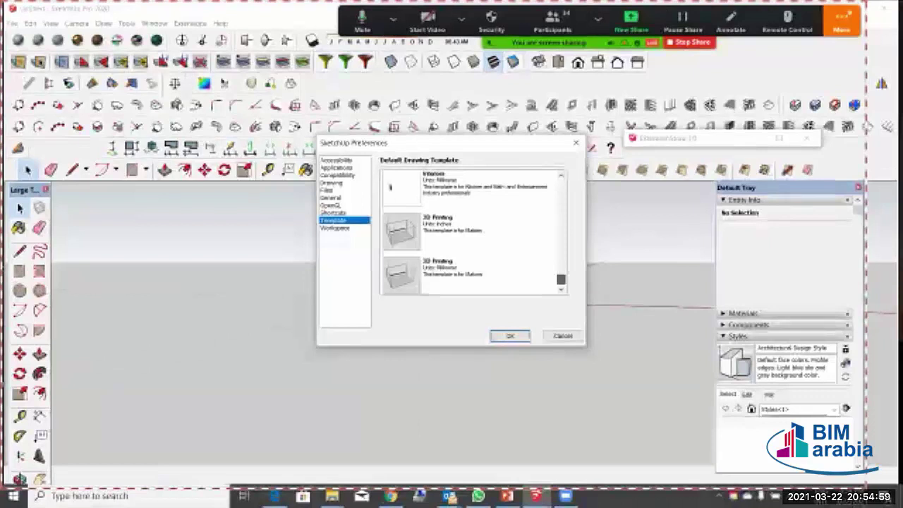
# Step: Review the Shortcuts, General, OpenGL, Files and Template preferences and close the preferences without changes
pyautogui.click(332, 213)
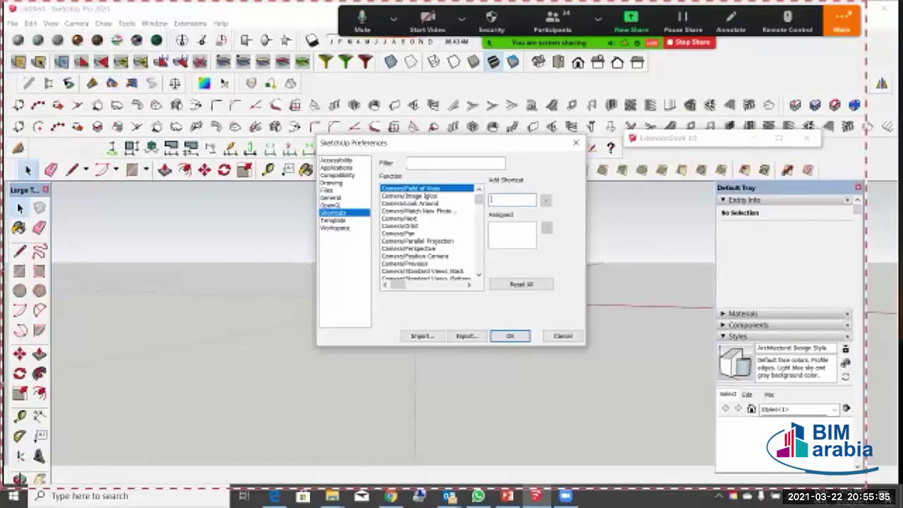
pyautogui.click(331, 199)
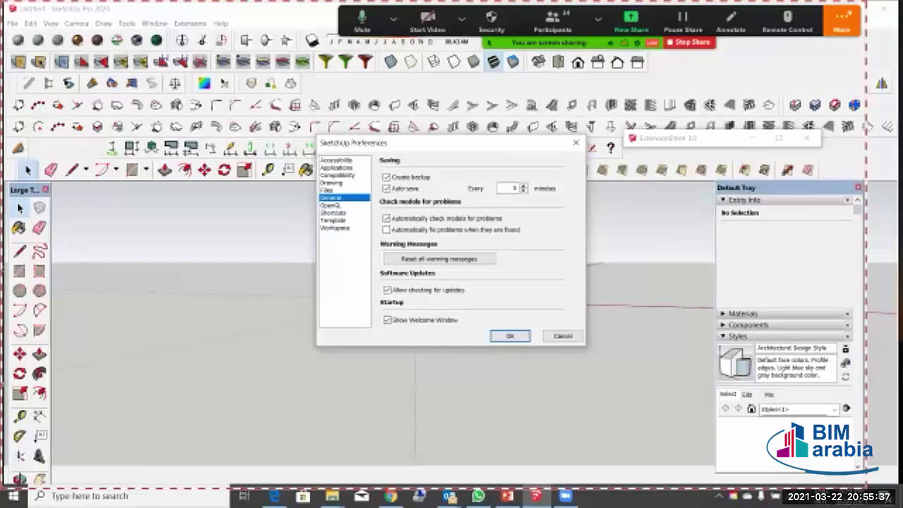
pyautogui.click(331, 205)
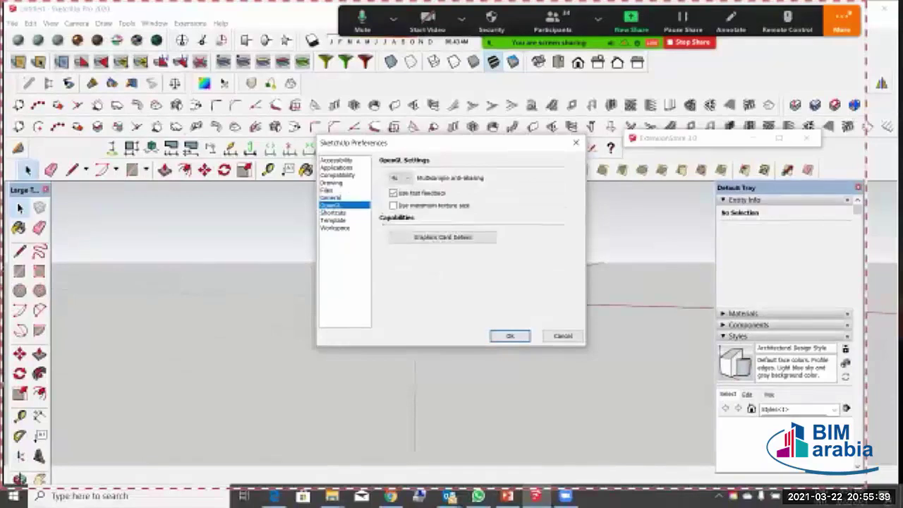
pyautogui.click(328, 190)
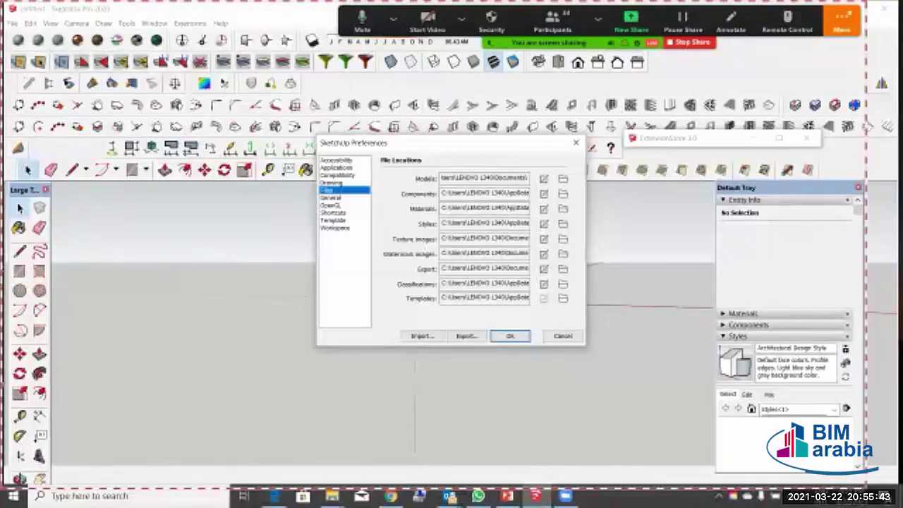
pyautogui.click(333, 221)
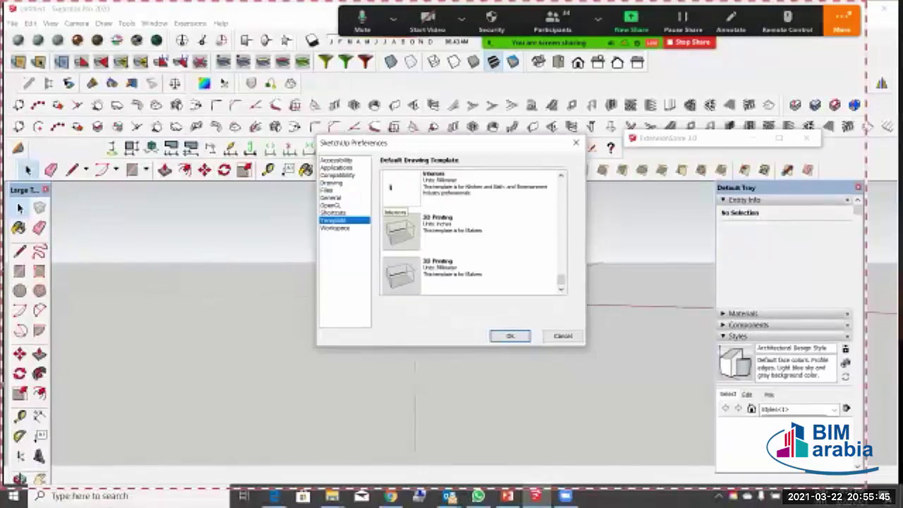
pyautogui.click(576, 143)
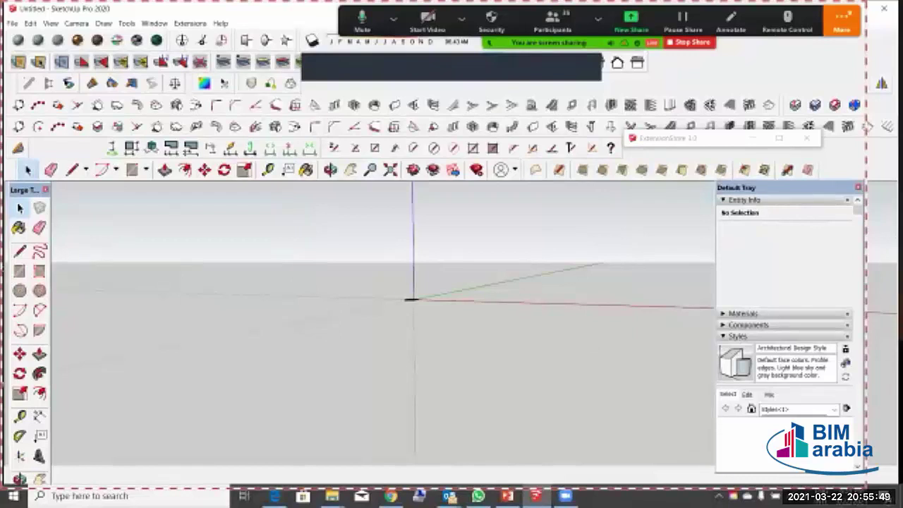
# Step: Examine the Wood material swatches in the Default Tray and collapse the Materials section
pyautogui.scroll(-2, 787, 324)
pyautogui.scroll(1, 786, 325)
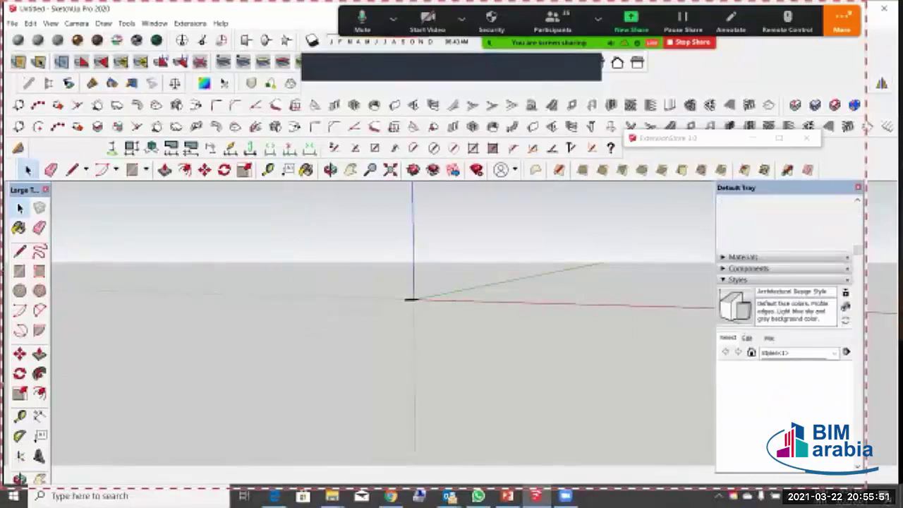
pyautogui.click(744, 257)
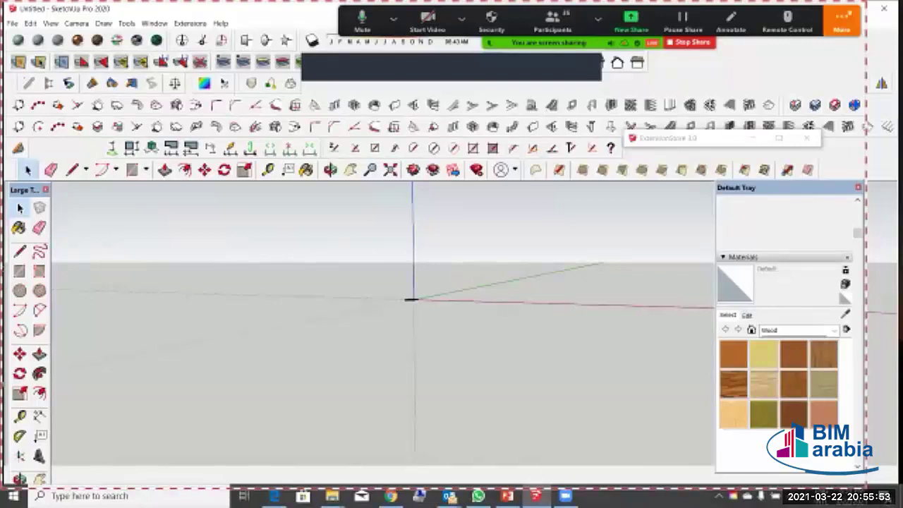
pyautogui.click(743, 258)
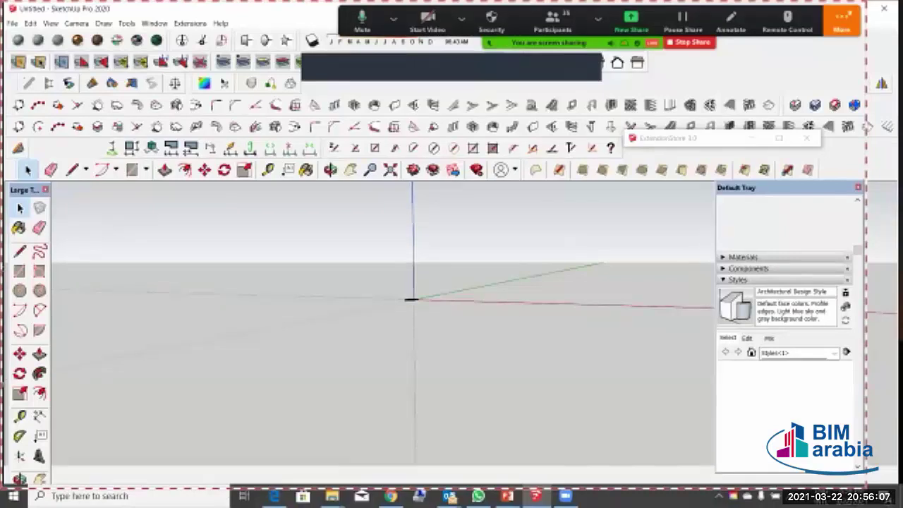
# Step: Try the wireframe face style in the Architectural Design Style's face settings and restore the shaded with textures style
pyautogui.click(747, 339)
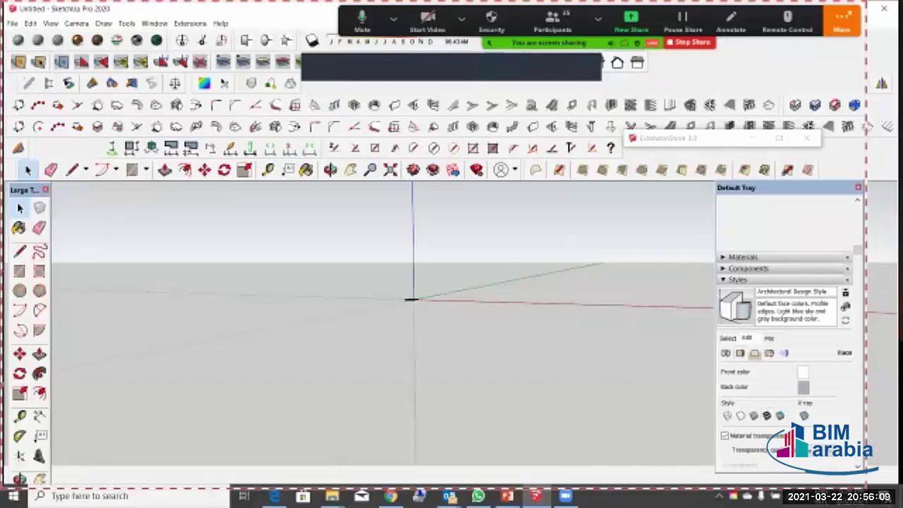
pyautogui.scroll(-2, 785, 338)
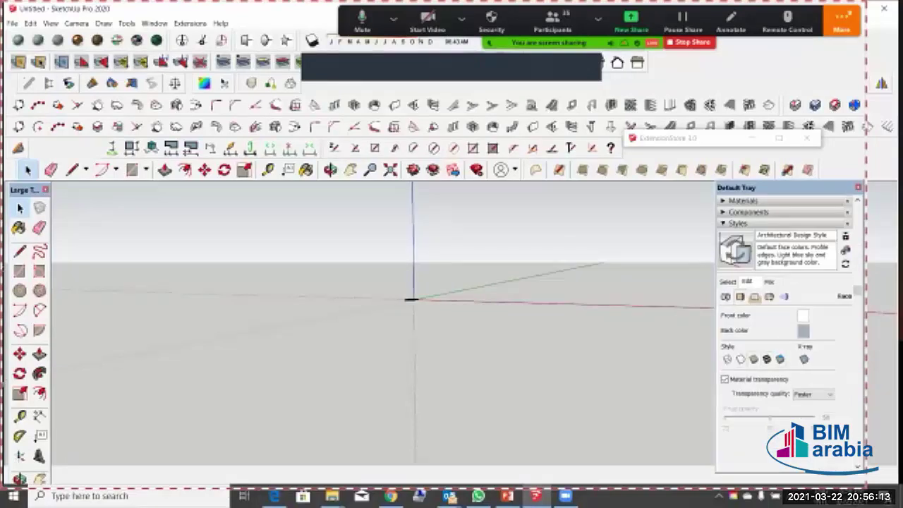
pyautogui.click(728, 359)
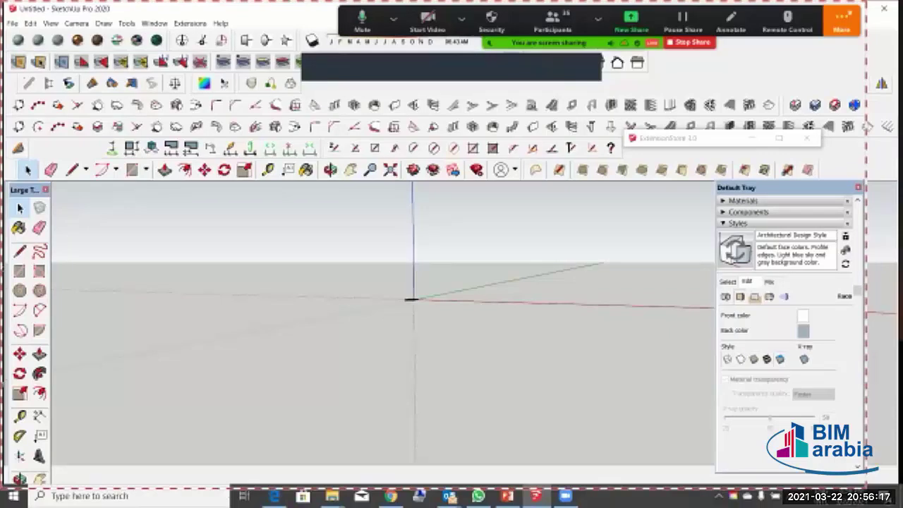
pyautogui.click(767, 360)
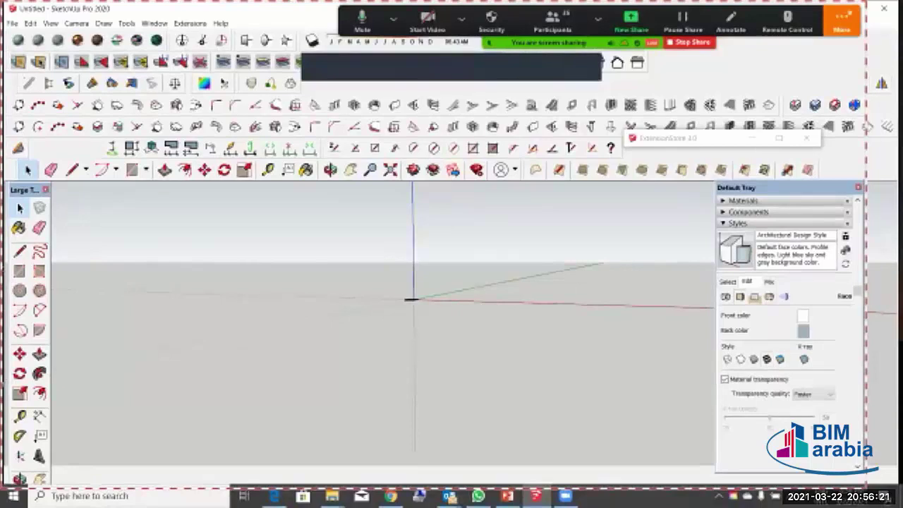
# Step: Turn off Profiles in the edge settings of the Architectural Design Style
pyautogui.click(725, 297)
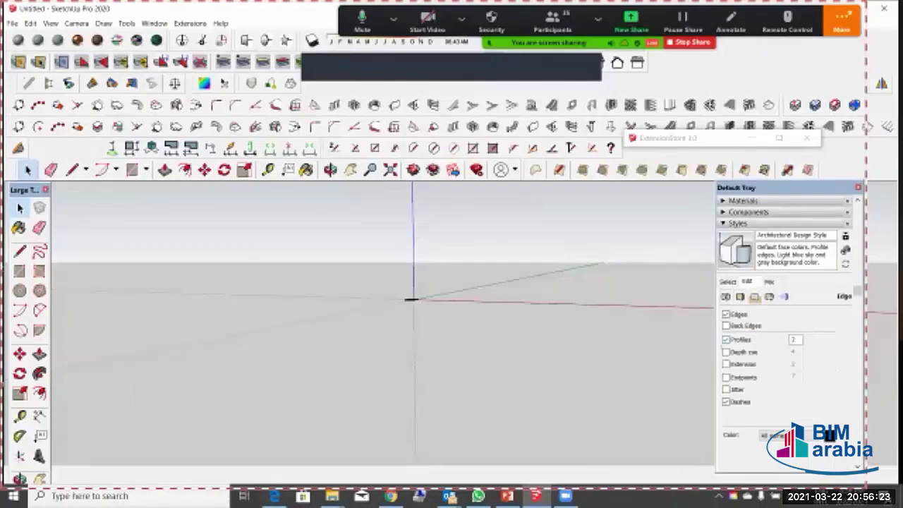
pyautogui.click(726, 340)
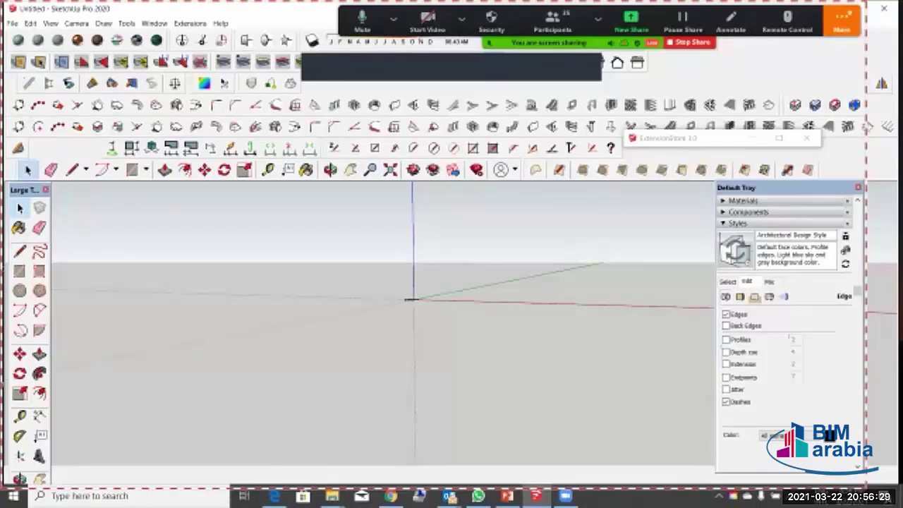
# Step: Draw a large rectangle on the ground in front of the red axis, beside the small rectangle at the origin
pyautogui.moveTo(487, 250); pyautogui.dragTo(494, 316, button='middle')
pyautogui.scroll(5, 494, 316)
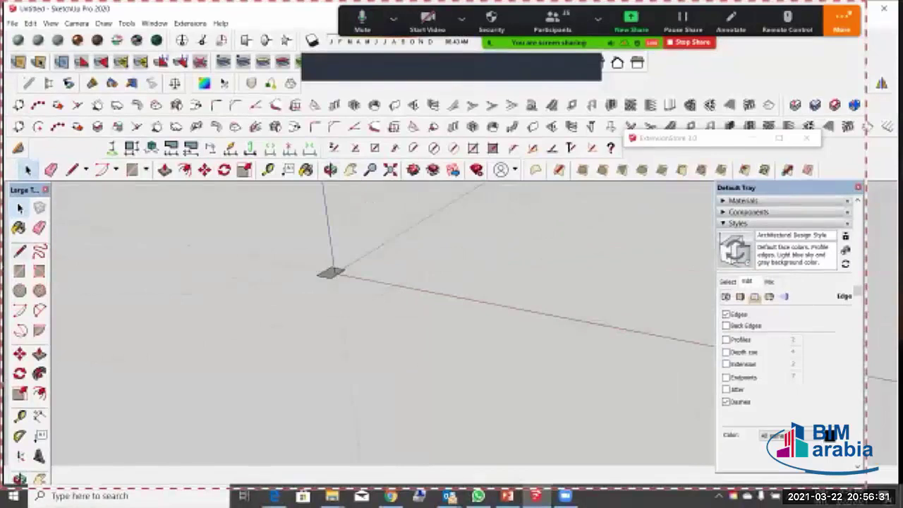
pyautogui.click(19, 271)
pyautogui.click(381, 289)
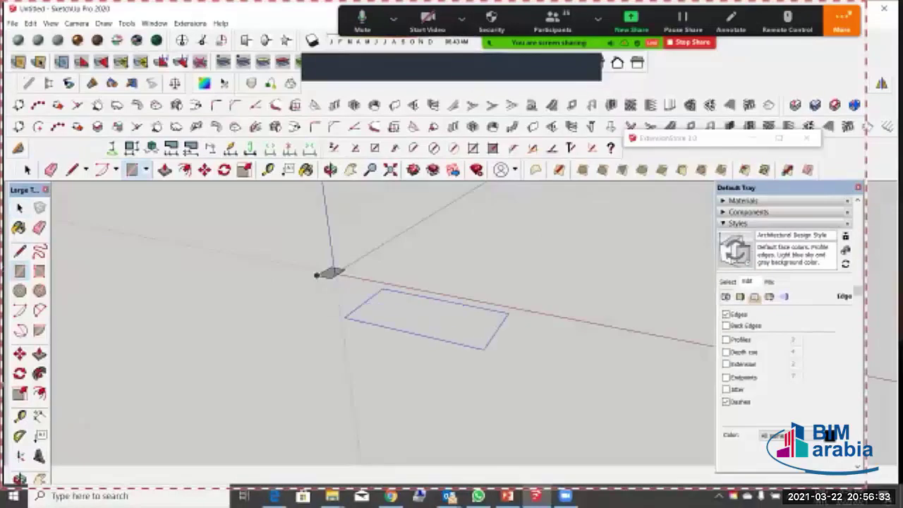
pyautogui.click(476, 378)
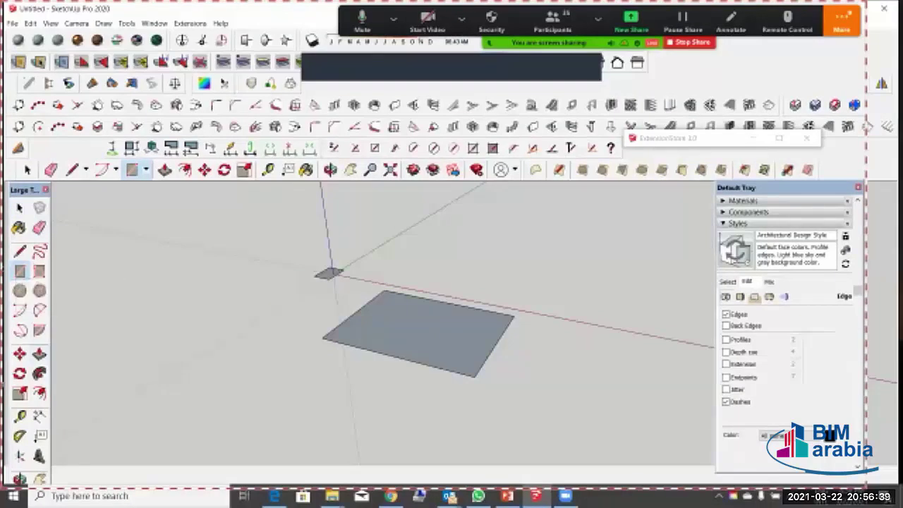
# Step: Extrude the new rectangle upward into a box with Push/Pull and view it from several angles
pyautogui.click(40, 354)
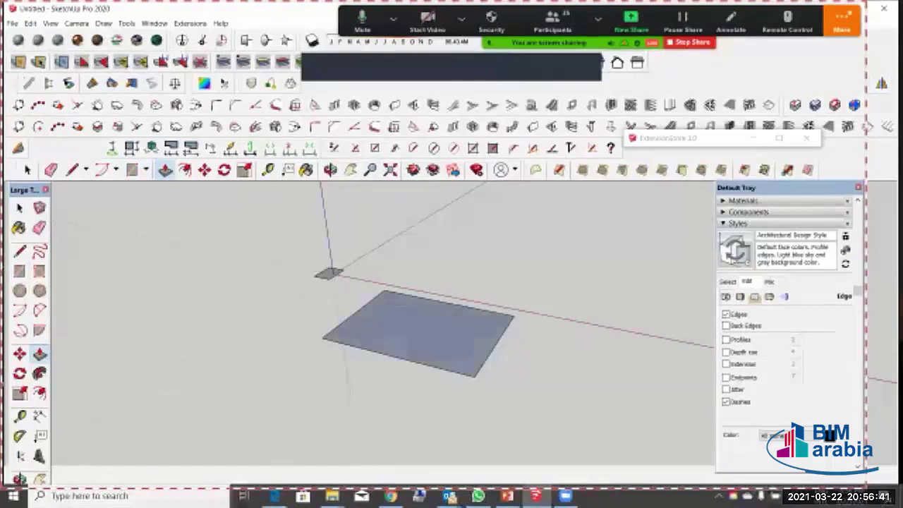
pyautogui.moveTo(418, 335); pyautogui.dragTo(418, 261)
pyautogui.moveTo(360, 314); pyautogui.dragTo(429, 286, button='middle')
pyautogui.scroll(-1, 429, 289)
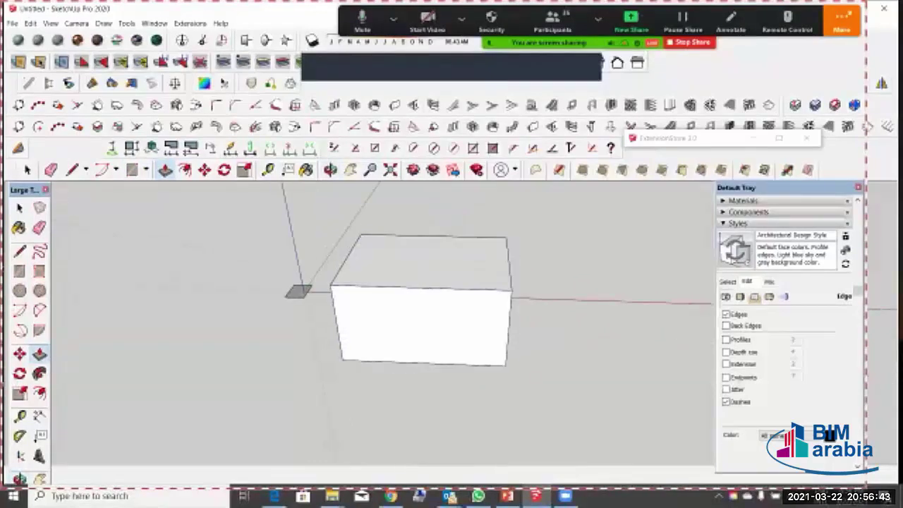
pyautogui.scroll(1, 505, 311)
pyautogui.moveTo(502, 311); pyautogui.dragTo(420, 314, button='middle')
# Step: Turn Profiles on for the style's edges and off again to compare the box's outline
pyautogui.scroll(1, 783, 324)
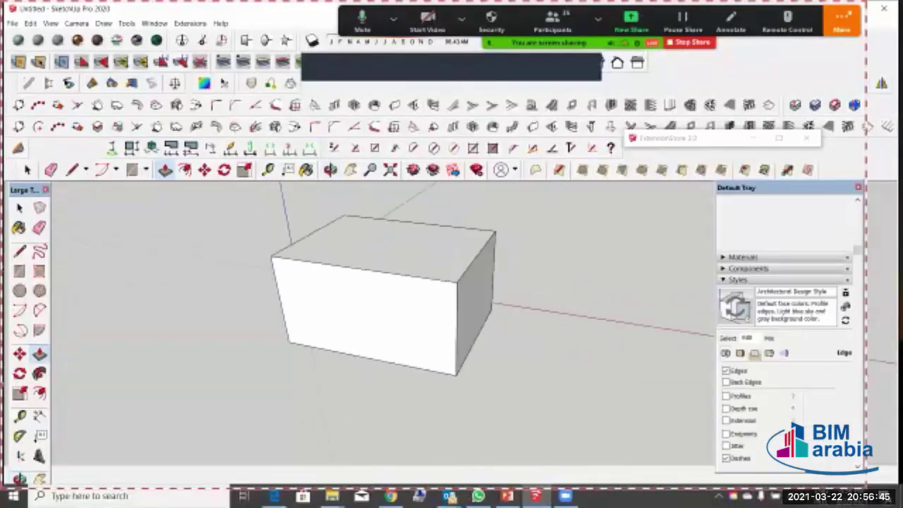
pyautogui.click(726, 397)
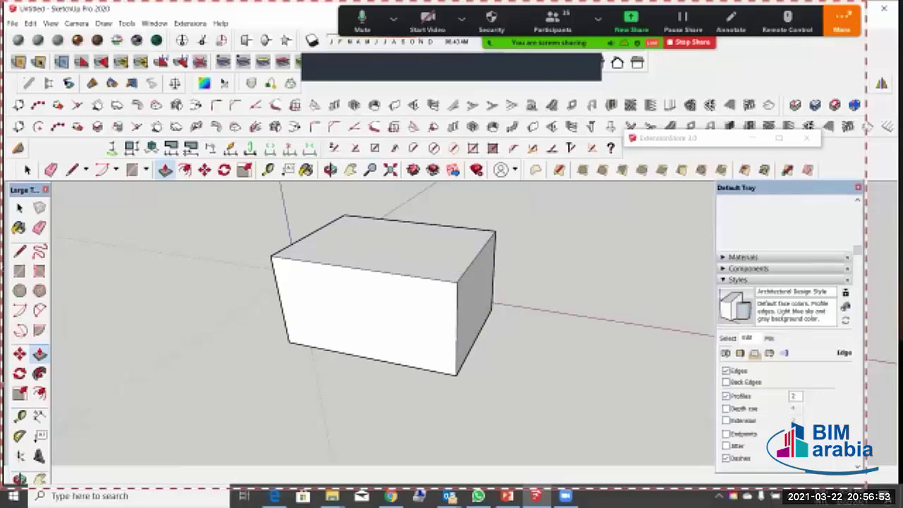
pyautogui.click(726, 397)
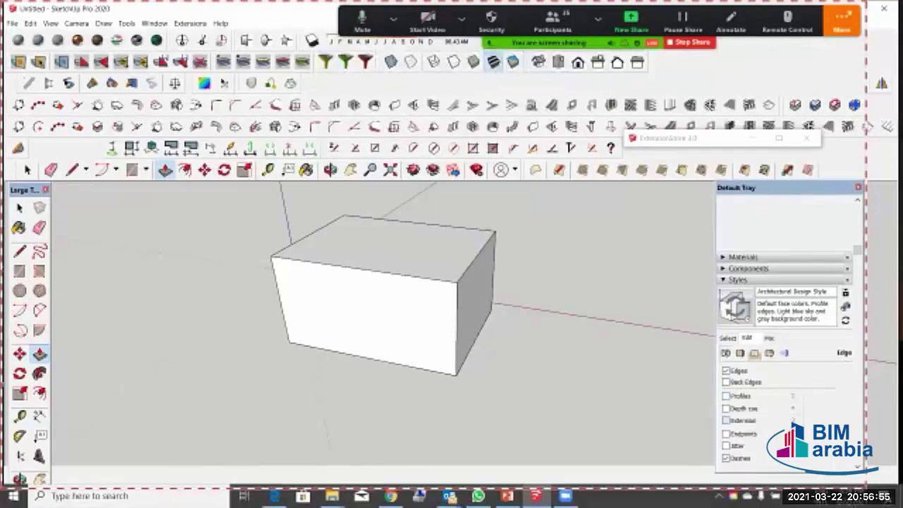
# Step: Enable Extension in the style's edge settings, set its length to 99, and inspect the box's extended edges
pyautogui.click(726, 420)
pyautogui.doubleClick(794, 420)
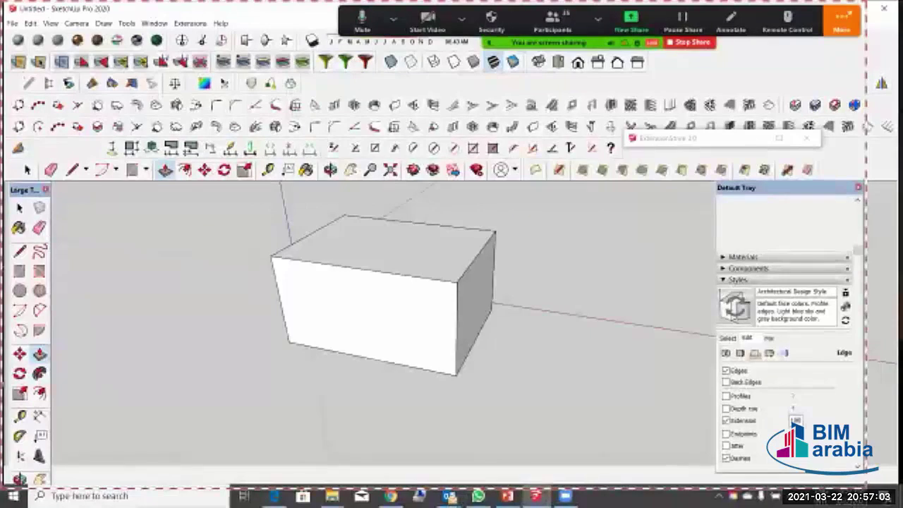
pyautogui.press('Return')
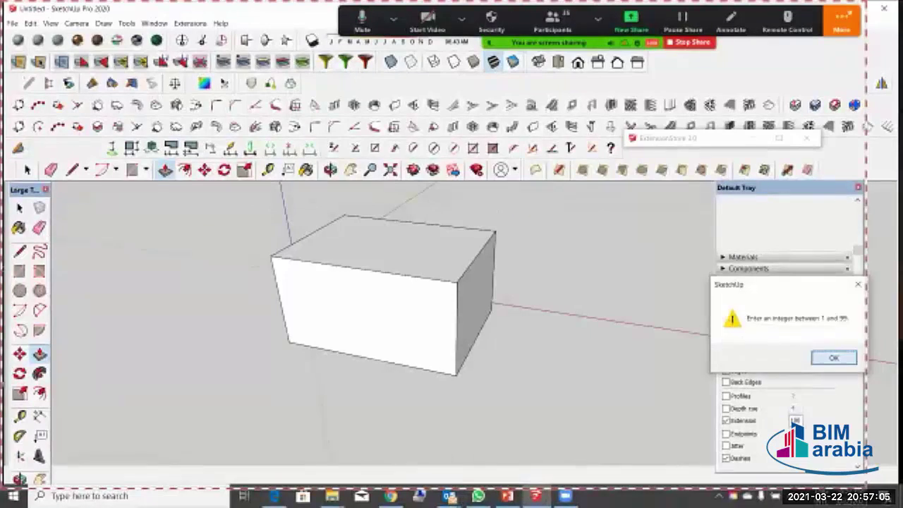
pyautogui.press('Return')
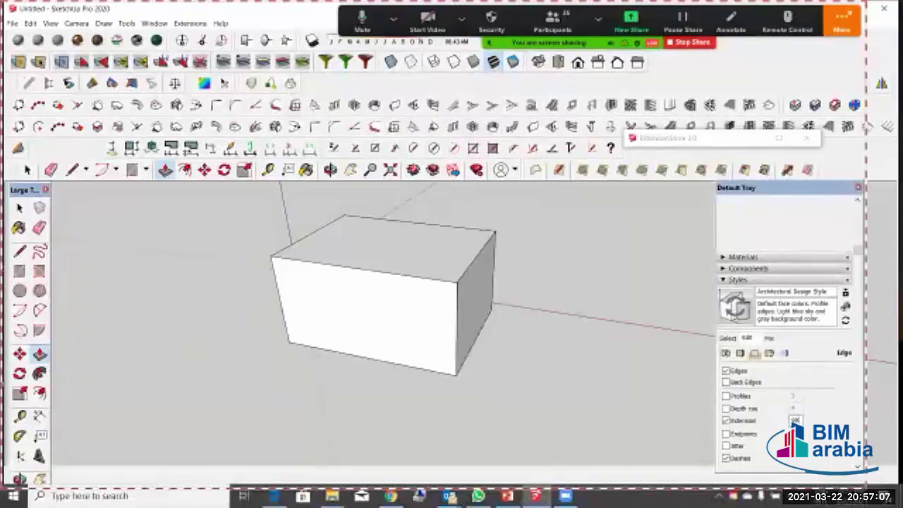
pyautogui.press('Return')
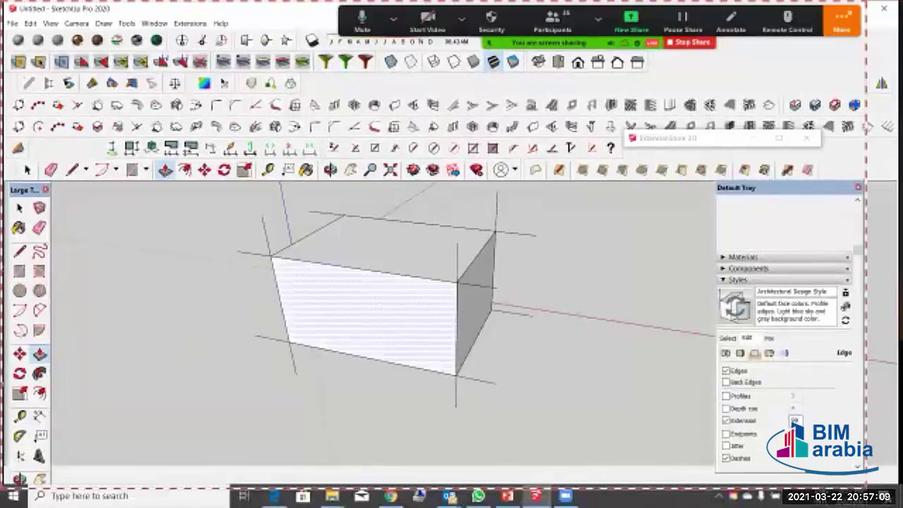
pyautogui.moveTo(484, 296); pyautogui.dragTo(439, 300, button='middle')
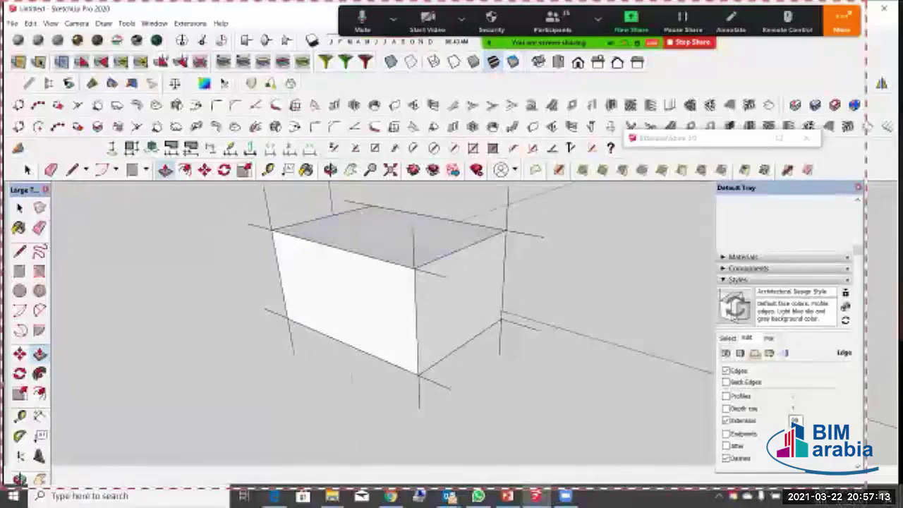
# Step: Reduce the style's edge extension length to 20 and then 5, and inspect the box's corners
pyautogui.doubleClick(795, 421)
pyautogui.click(795, 421)
pyautogui.doubleClick(795, 420)
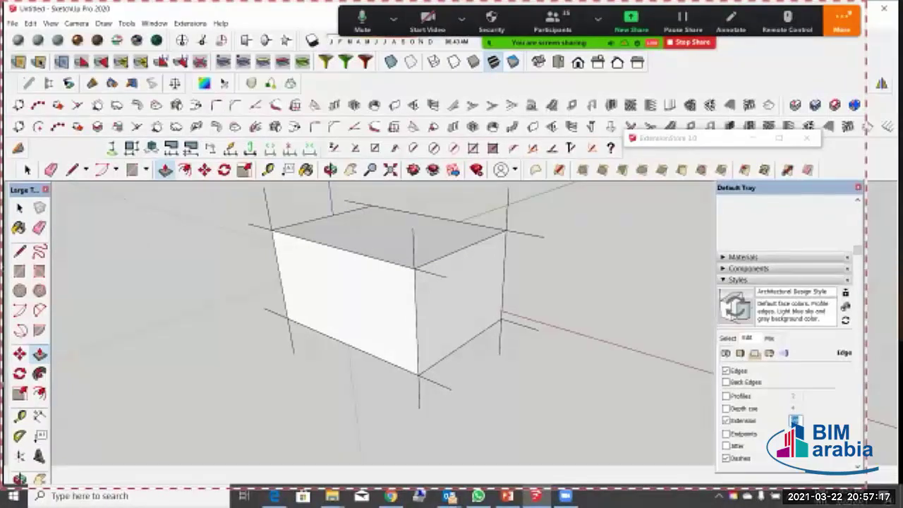
pyautogui.write('20')
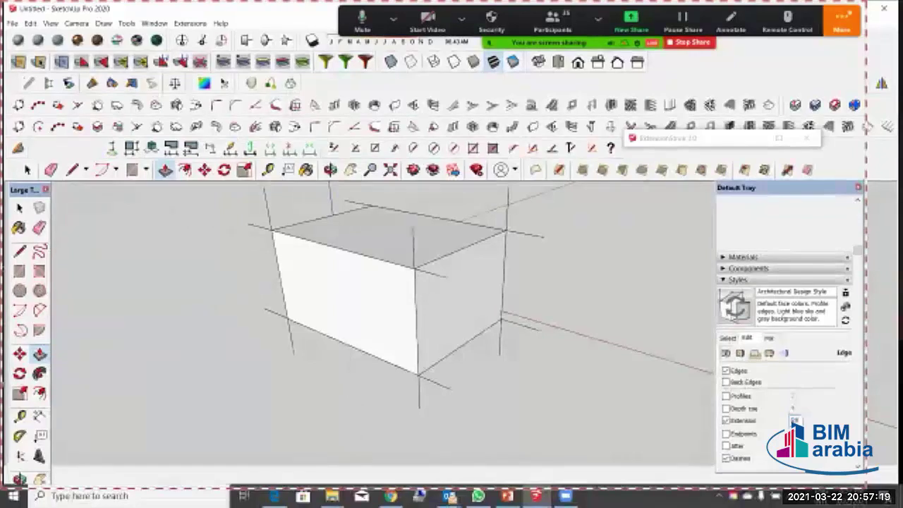
pyautogui.press('Return')
pyautogui.doubleClick(795, 420)
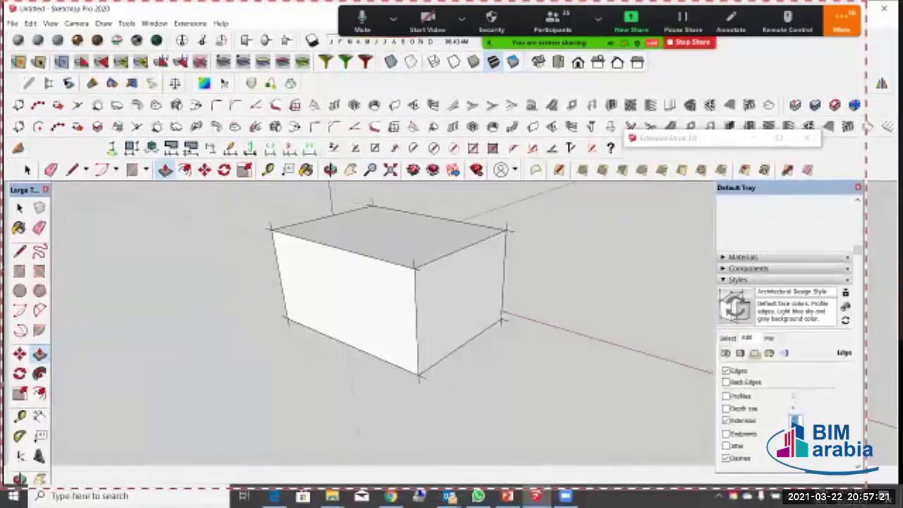
pyautogui.write('5')
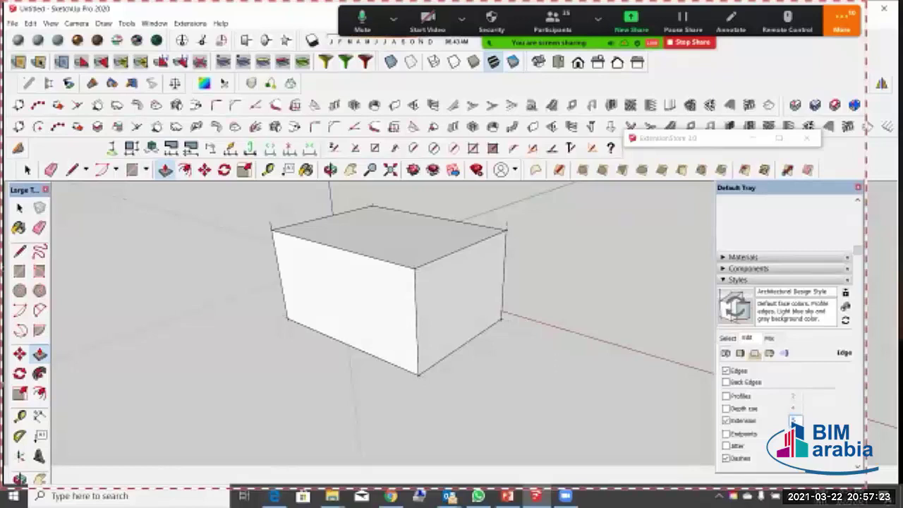
pyautogui.scroll(2, 437, 247)
pyautogui.moveTo(459, 296); pyautogui.dragTo(571, 218, button='middle')
pyautogui.moveTo(543, 261); pyautogui.dragTo(534, 219, button='middle')
pyautogui.scroll(-1, 441, 271)
pyautogui.scroll(2, 437, 226)
pyautogui.scroll(1, 438, 226)
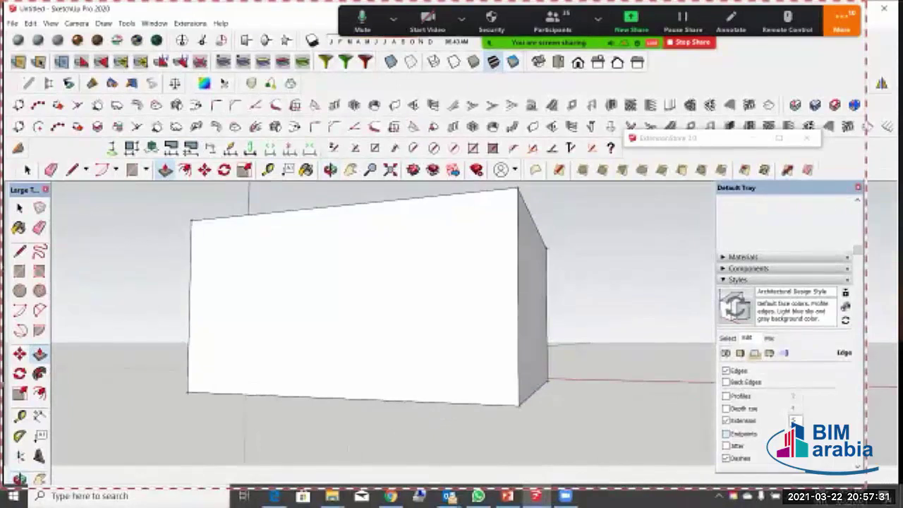
# Step: Enable Endpoints in the style's edge settings, lengthen the edge extensions, and inspect the box's corners from several sides
pyautogui.click(726, 433)
pyautogui.click(794, 419)
pyautogui.press('Return')
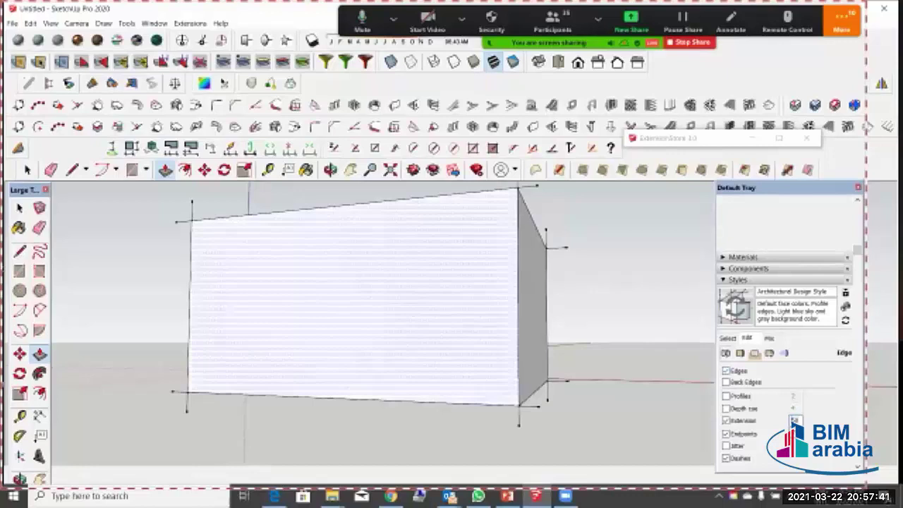
pyautogui.moveTo(367, 300); pyautogui.dragTo(547, 297, button='middle')
pyautogui.press('m')
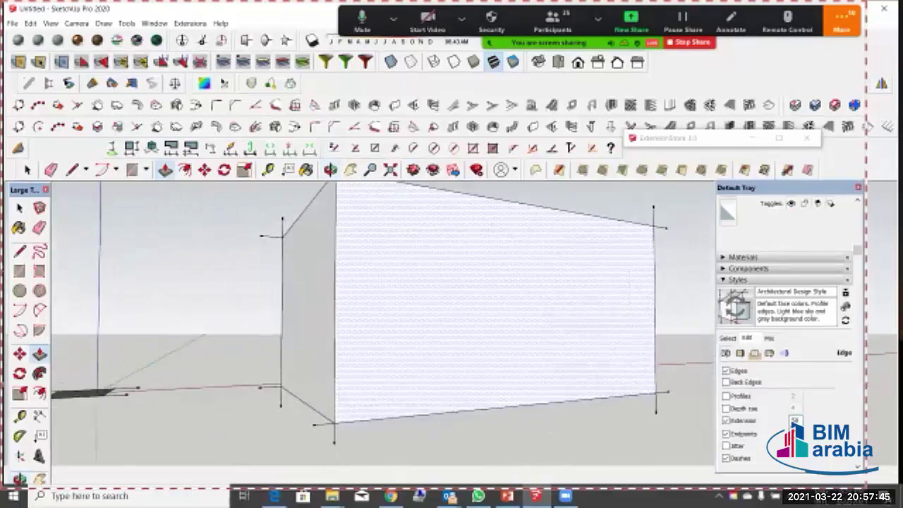
pyautogui.hotkey('ctrl', 't')
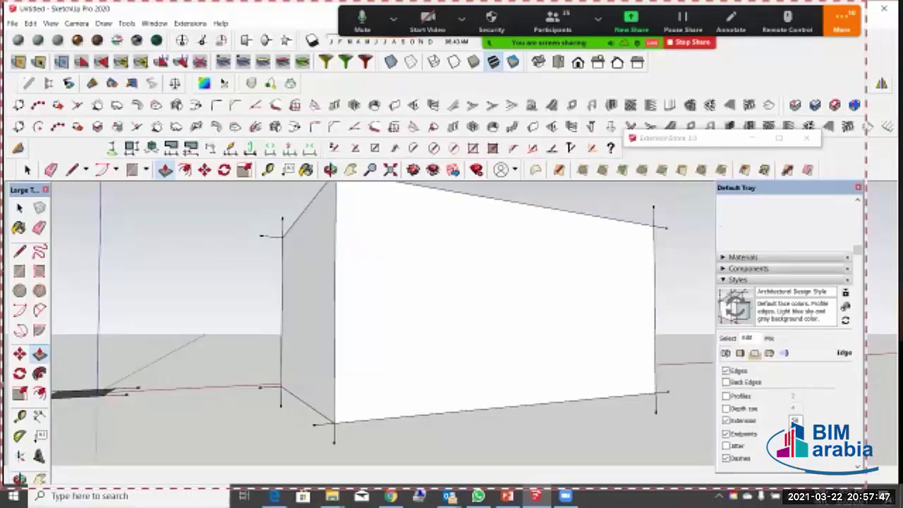
pyautogui.scroll(-4, 292, 364)
pyautogui.moveTo(395, 335); pyautogui.dragTo(346, 335, button='middle')
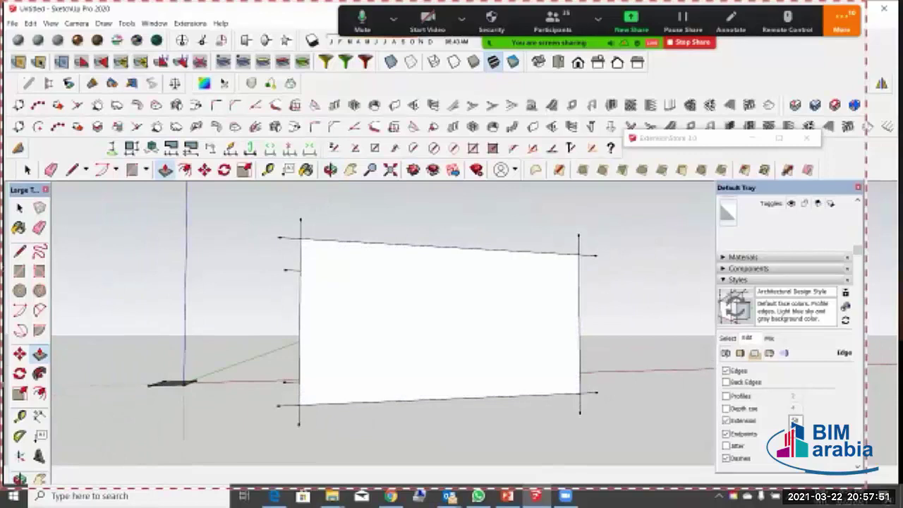
pyautogui.hotkey('ctrl', 't')
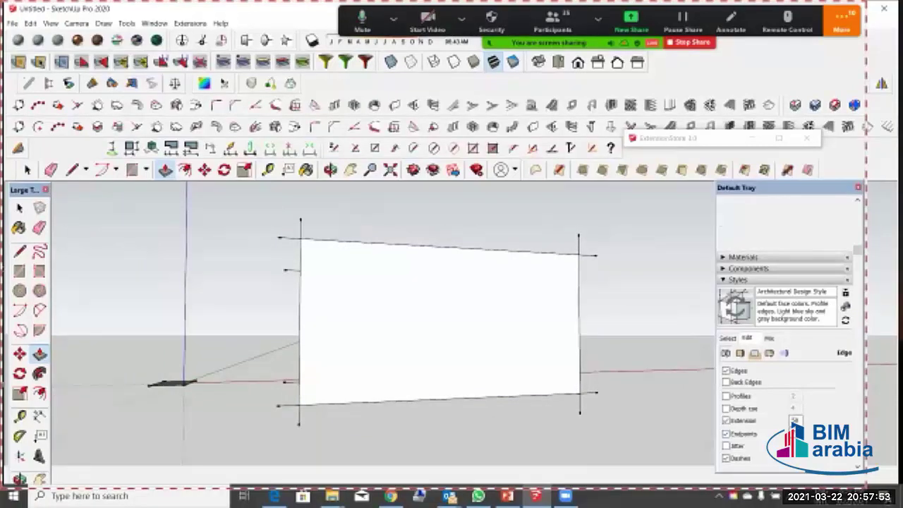
# Step: Disable Endpoints and Extension in the style's edge settings and view the box with plain edges
pyautogui.click(726, 434)
pyautogui.click(726, 421)
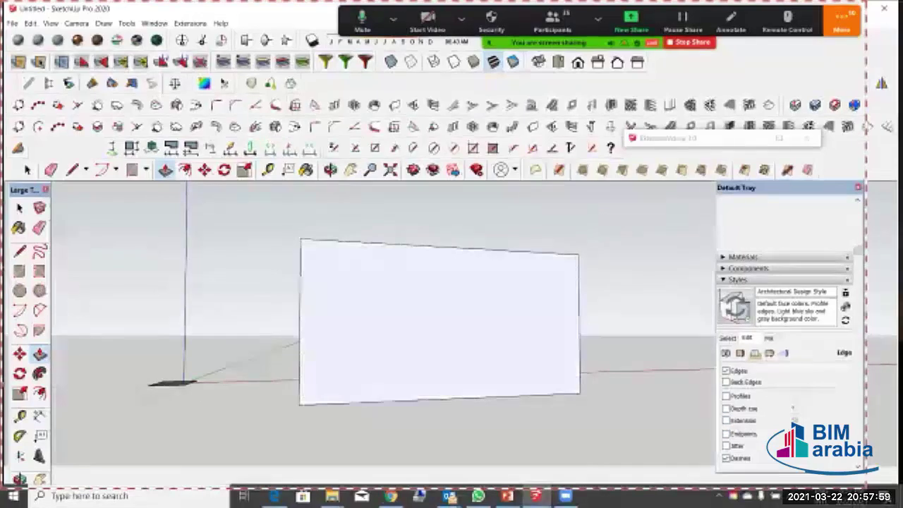
pyautogui.moveTo(321, 268); pyautogui.dragTo(369, 272, button='middle')
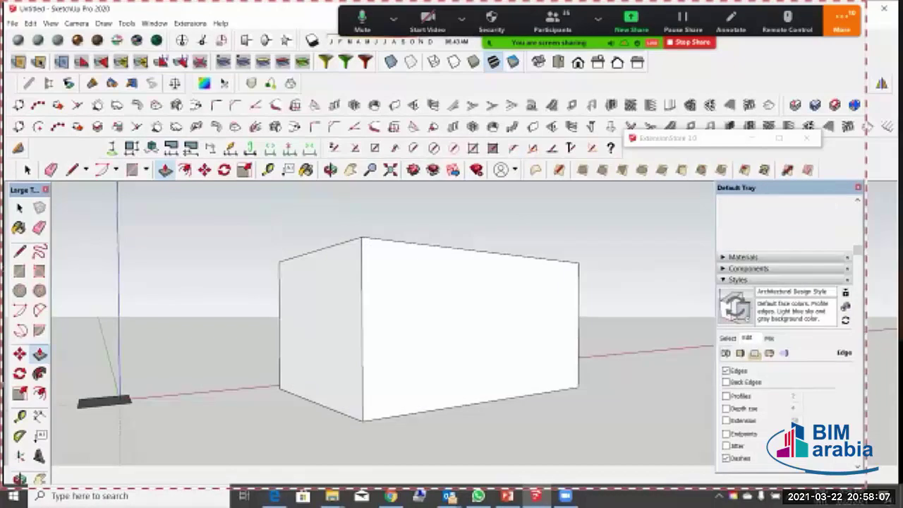
# Step: Show the style's face settings and display the box in Hidden Line and then Wireframe
pyautogui.click(740, 353)
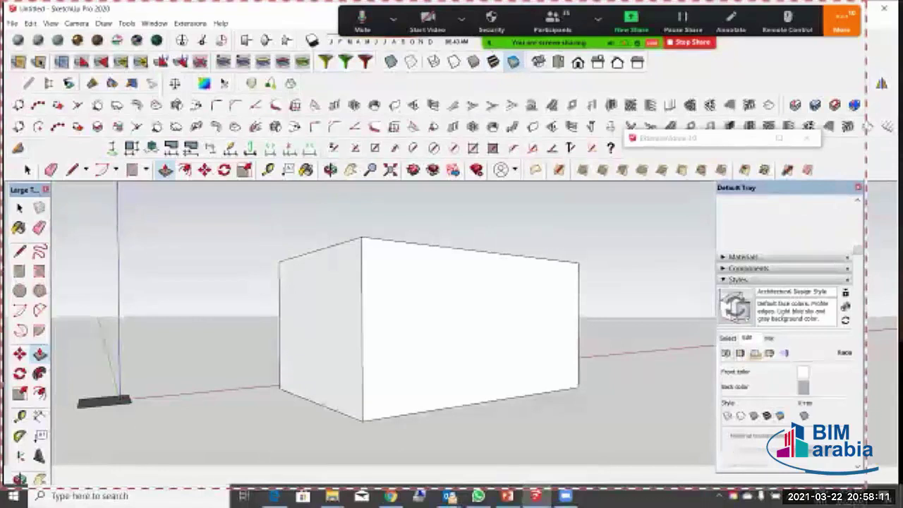
pyautogui.click(740, 416)
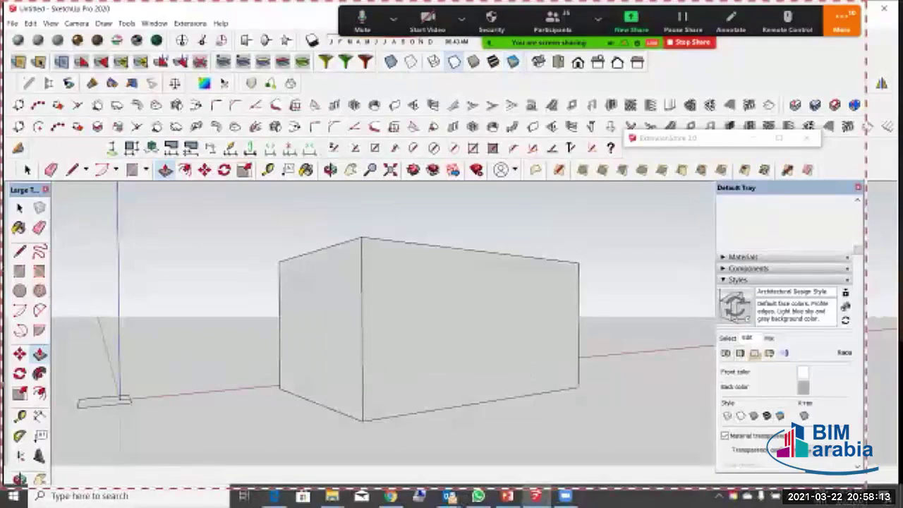
pyautogui.click(727, 417)
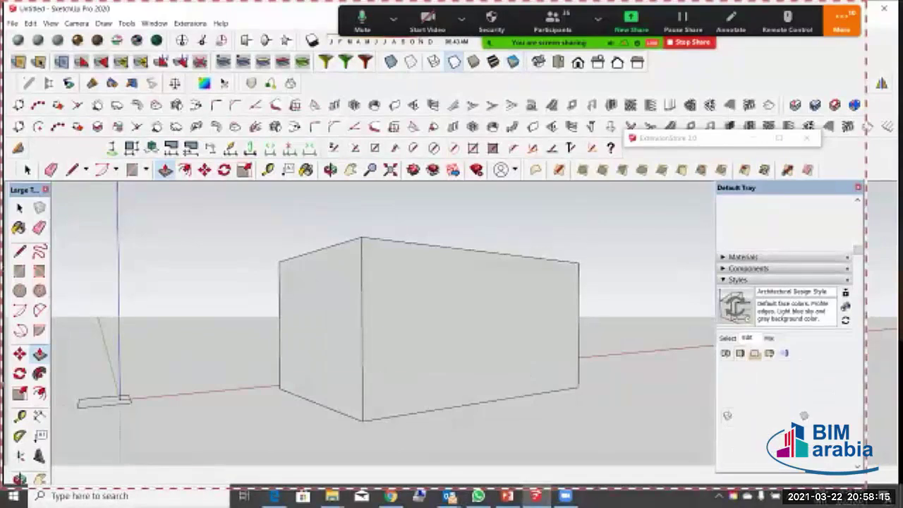
pyautogui.moveTo(367, 332); pyautogui.dragTo(479, 330, button='middle')
# Step: Select several edges of the wireframe box one at a time to examine its edge-only geometry
pyautogui.click(20, 208)
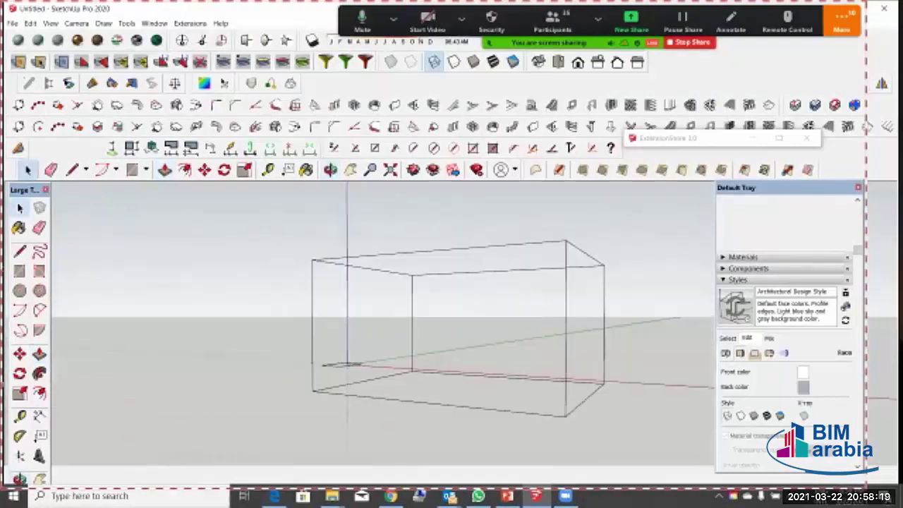
pyautogui.moveTo(452, 331); pyautogui.dragTo(563, 269, button='middle')
pyautogui.click(506, 274)
pyautogui.click(554, 232)
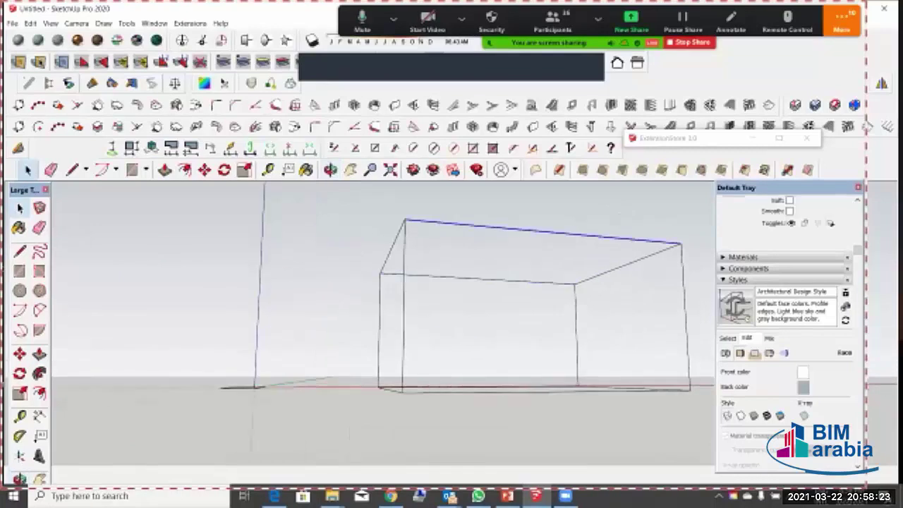
pyautogui.click(404, 323)
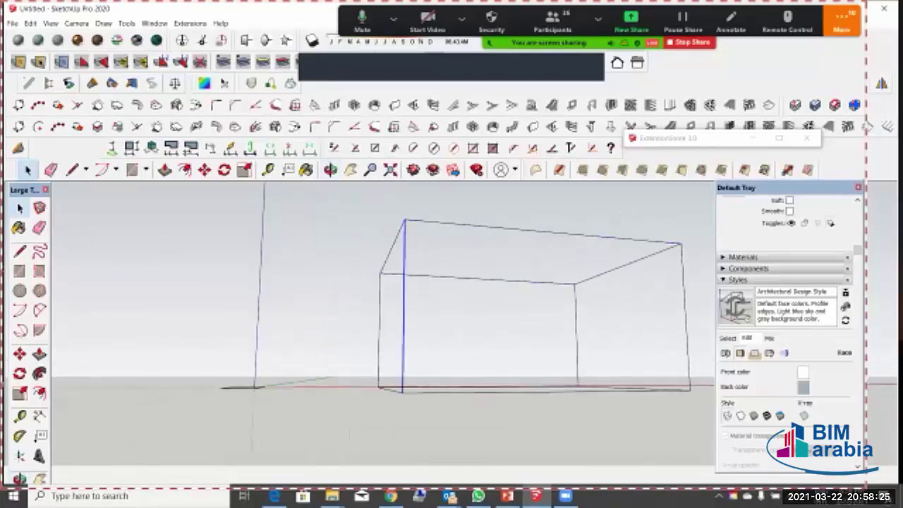
pyautogui.click(379, 330)
pyautogui.moveTo(391, 281); pyautogui.dragTo(374, 265)
pyautogui.click(509, 392)
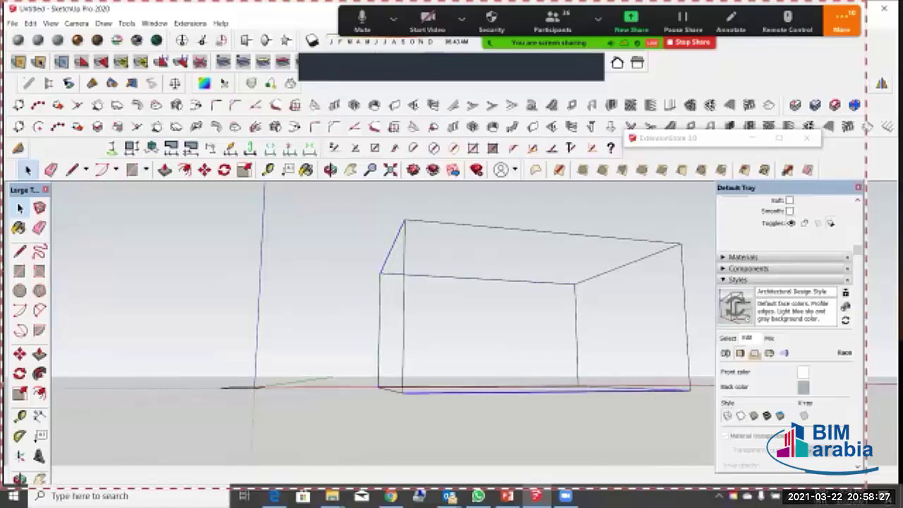
pyautogui.click(685, 311)
pyautogui.click(576, 319)
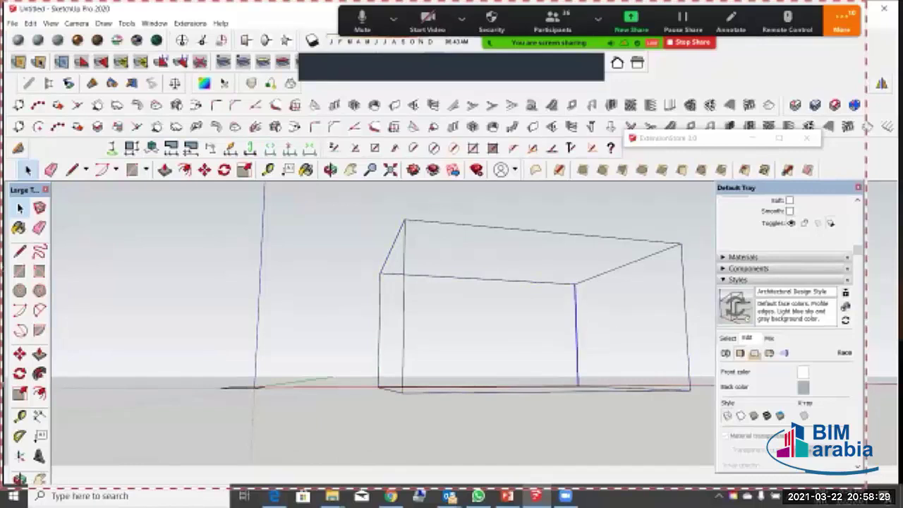
# Step: Compare the Hidden Line, Wireframe, Shaded and Shaded with Textures face styles on the box, ending with Monochrome
pyautogui.click(740, 416)
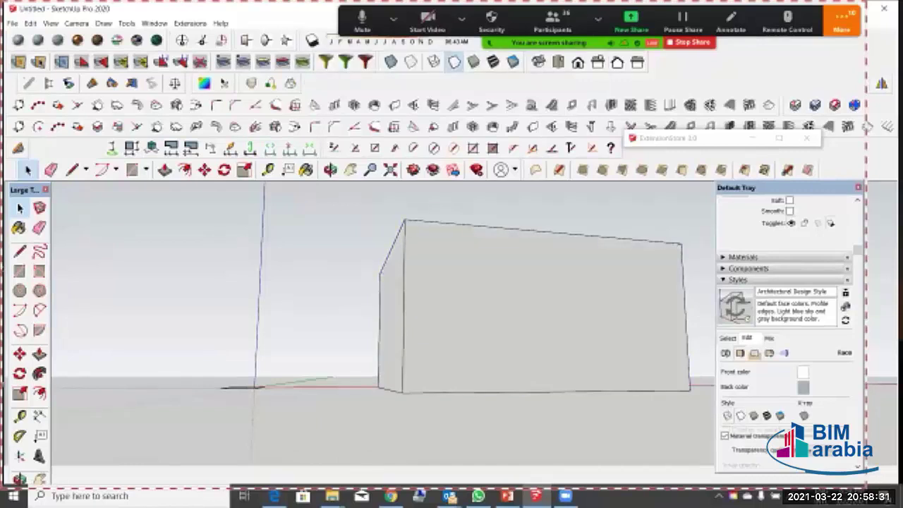
pyautogui.click(727, 415)
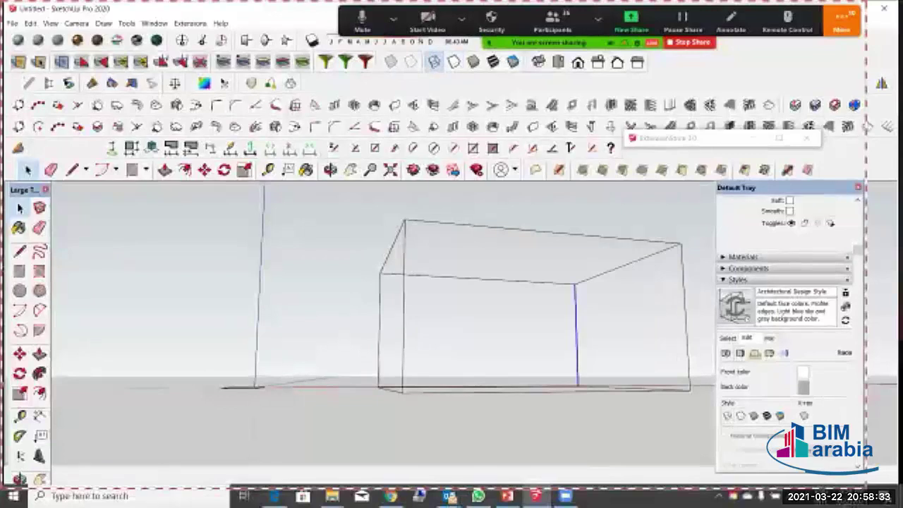
pyautogui.click(753, 416)
pyautogui.moveTo(409, 303); pyautogui.dragTo(439, 316, button='middle')
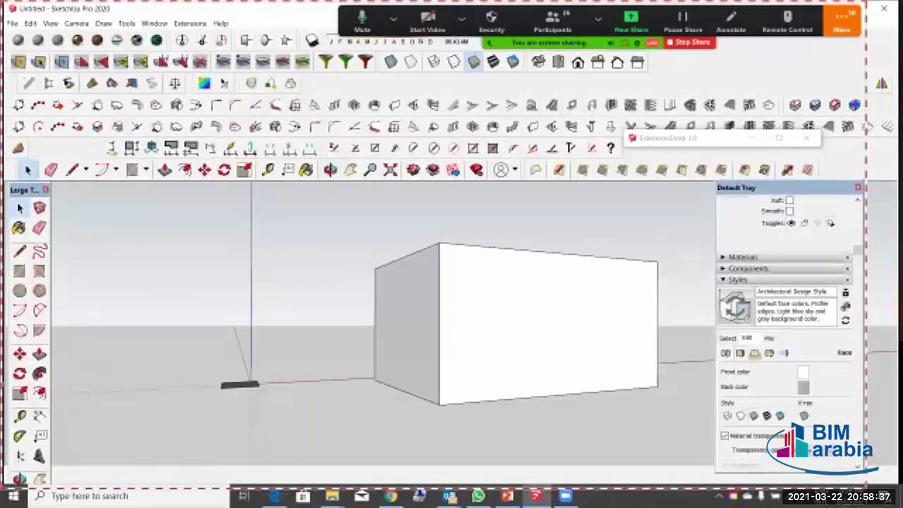
pyautogui.click(767, 415)
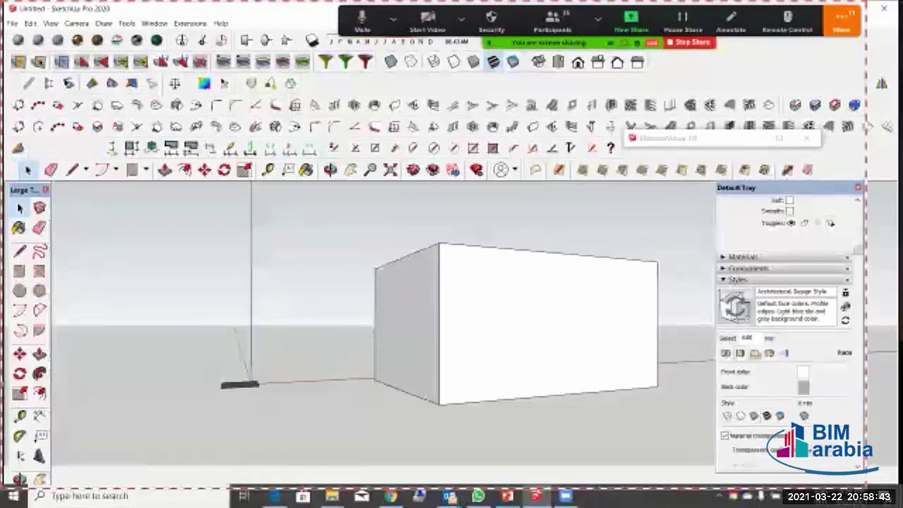
pyautogui.click(780, 415)
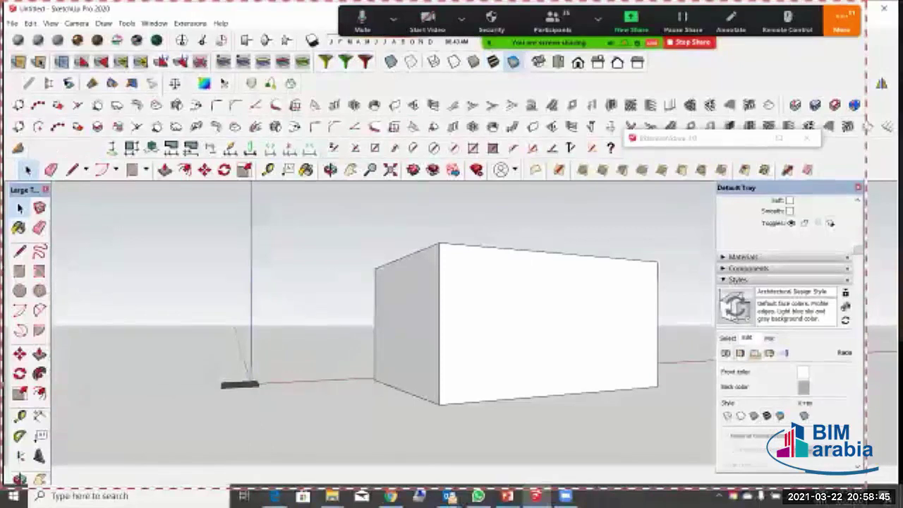
# Step: Turn on X-ray for the style's faces, select individual faces of the transparent box, and clear the selection
pyautogui.scroll(-2, 514, 351)
pyautogui.moveTo(493, 318); pyautogui.dragTo(431, 329, button='middle')
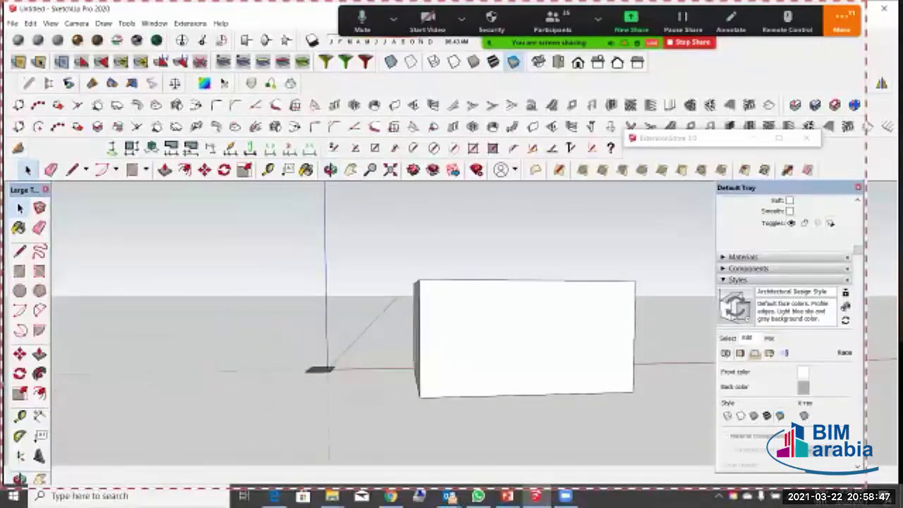
pyautogui.scroll(1, 783, 332)
pyautogui.scroll(-2, 783, 331)
pyautogui.click(804, 360)
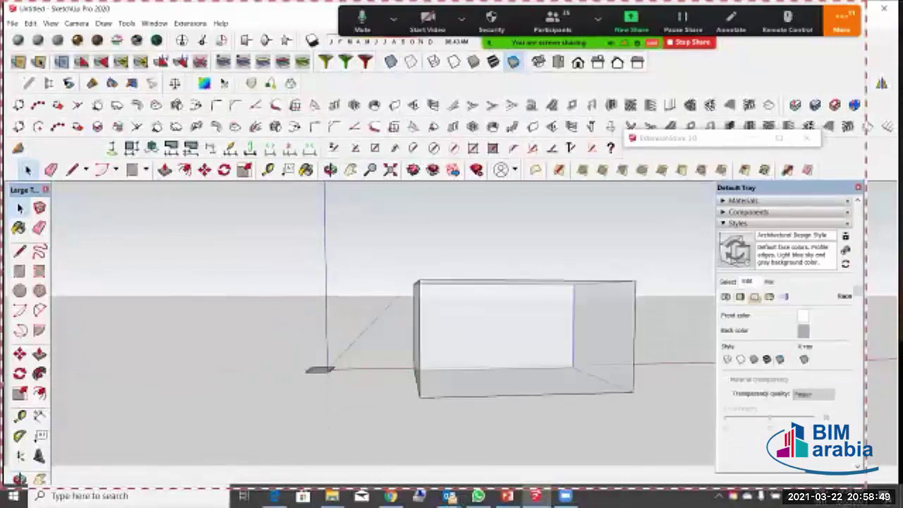
pyautogui.moveTo(508, 338); pyautogui.dragTo(441, 330, button='middle')
pyautogui.click(504, 323)
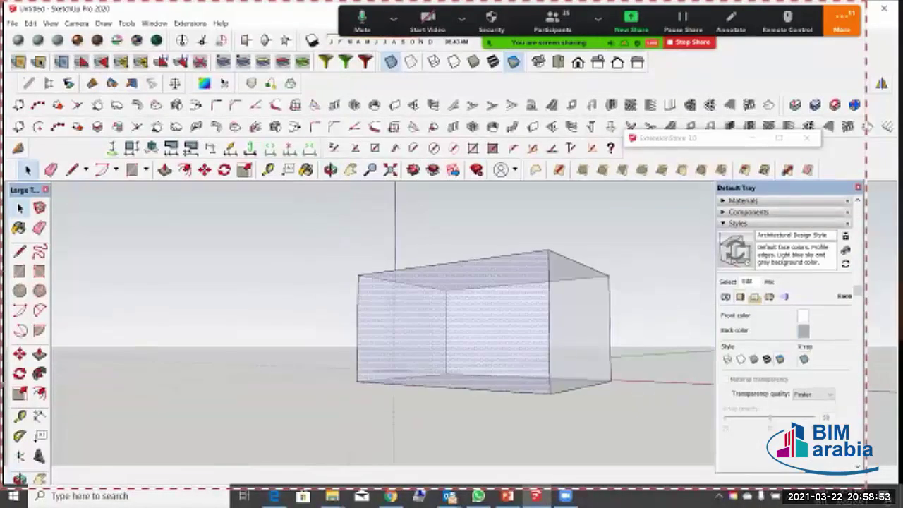
pyautogui.click(580, 327)
pyautogui.moveTo(580, 327); pyautogui.dragTo(675, 336, button='middle')
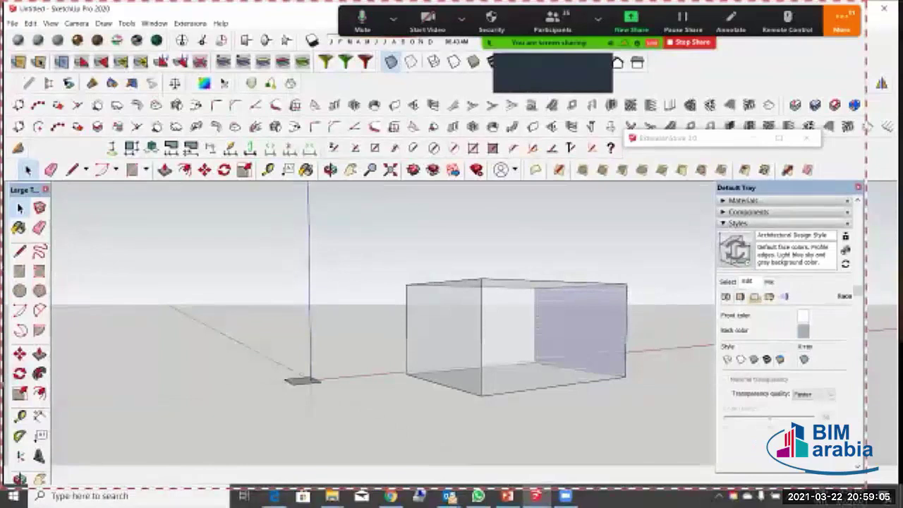
pyautogui.click(367, 244)
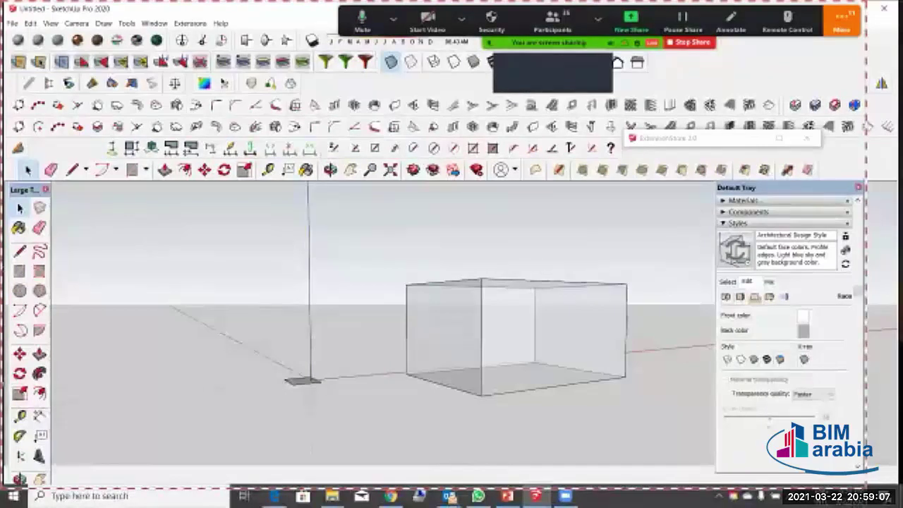
# Step: Collapse the style settings, show the Shadows settings, and review the available UTC time zones without changing the current one
pyautogui.click(155, 23)
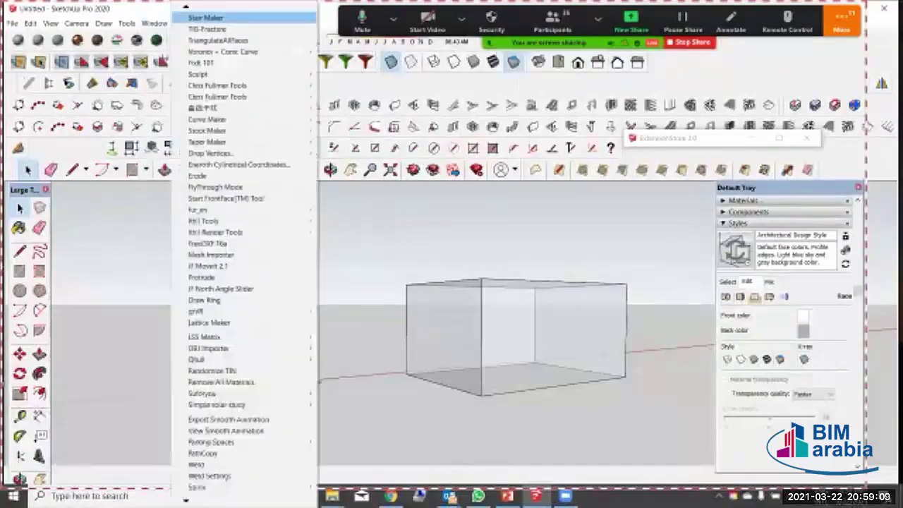
pyautogui.click(154, 23)
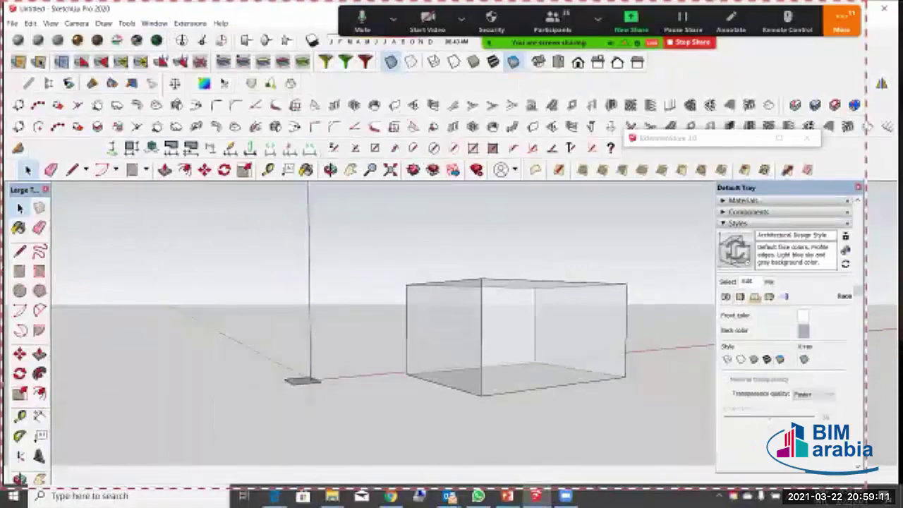
pyautogui.click(739, 222)
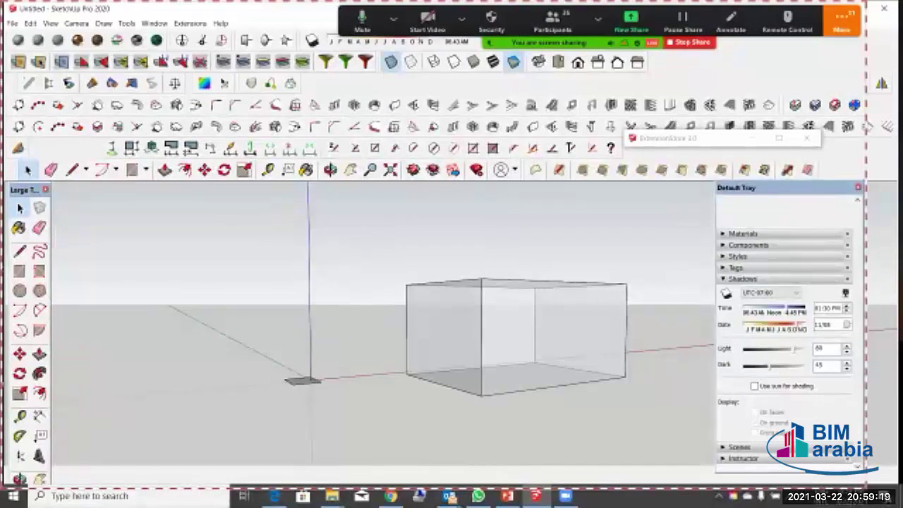
pyautogui.click(776, 293)
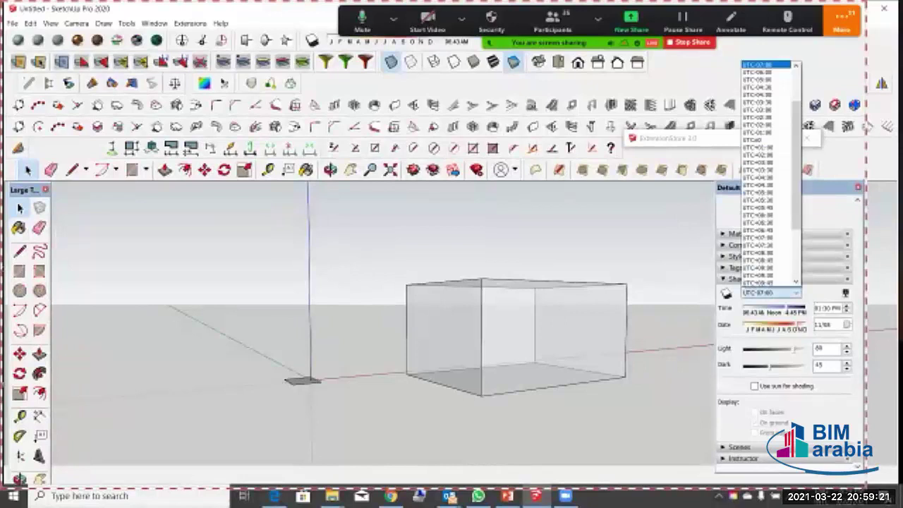
pyautogui.click(776, 293)
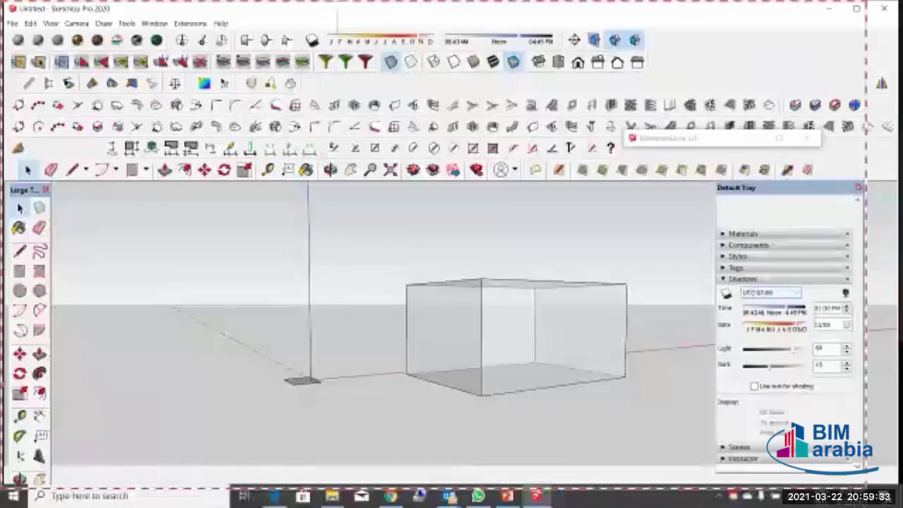
# Step: Turn on the box's shadows and vary the shadow time and month, including settings of 11:02 AM and 08:37 AM
pyautogui.moveTo(786, 307); pyautogui.dragTo(773, 307)
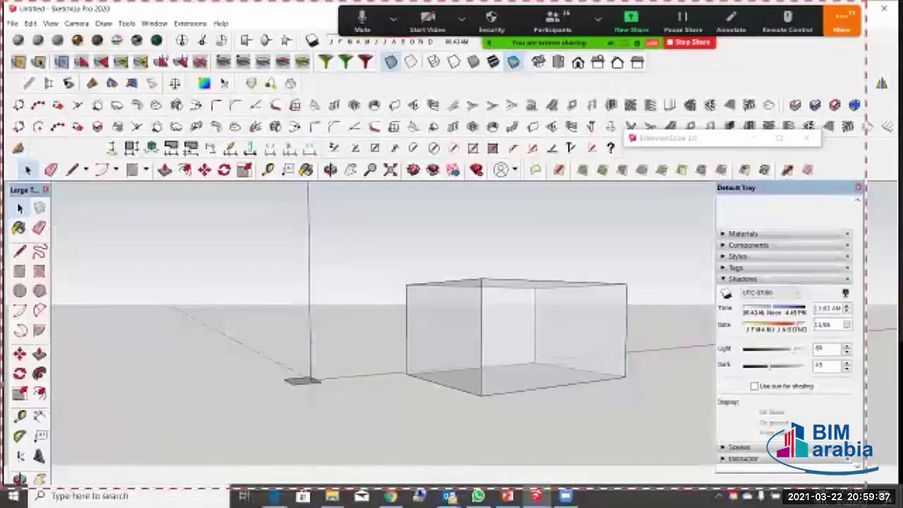
pyautogui.click(727, 293)
pyautogui.moveTo(481, 352); pyautogui.dragTo(445, 388, button='middle')
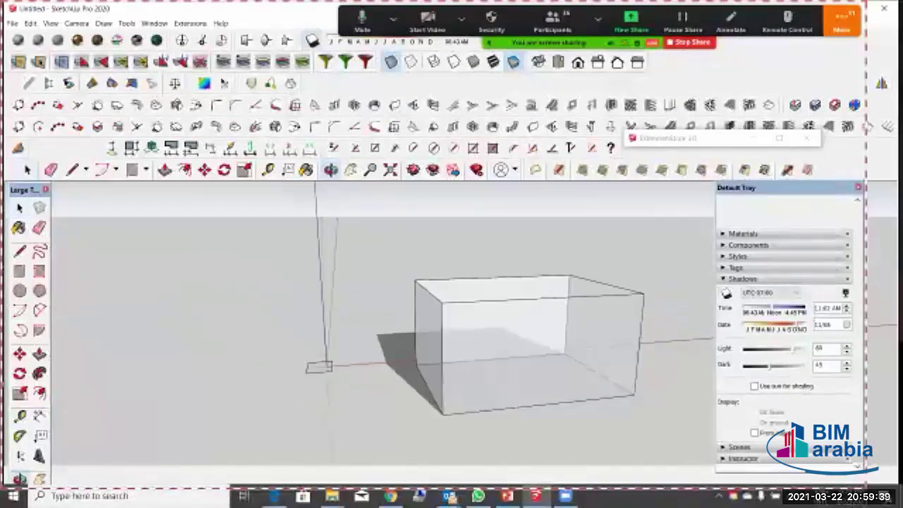
pyautogui.moveTo(772, 308); pyautogui.dragTo(795, 308)
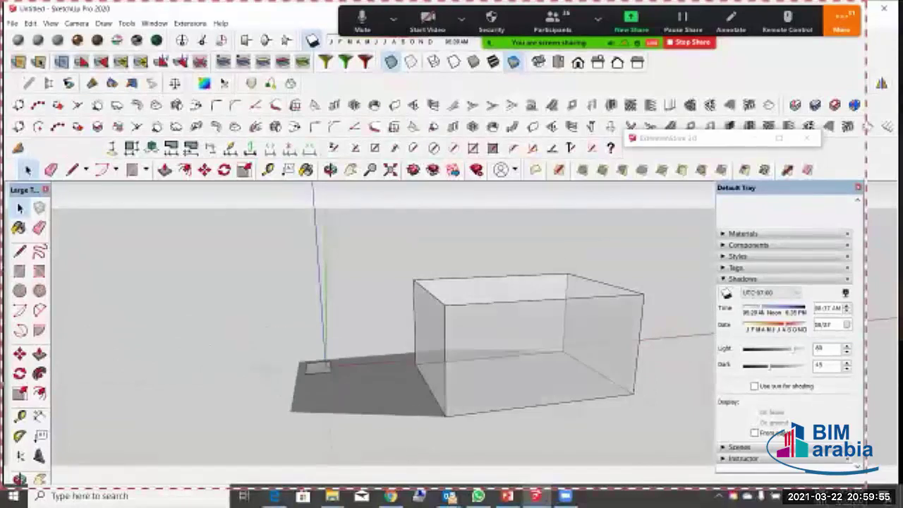
pyautogui.moveTo(778, 325); pyautogui.dragTo(755, 325)
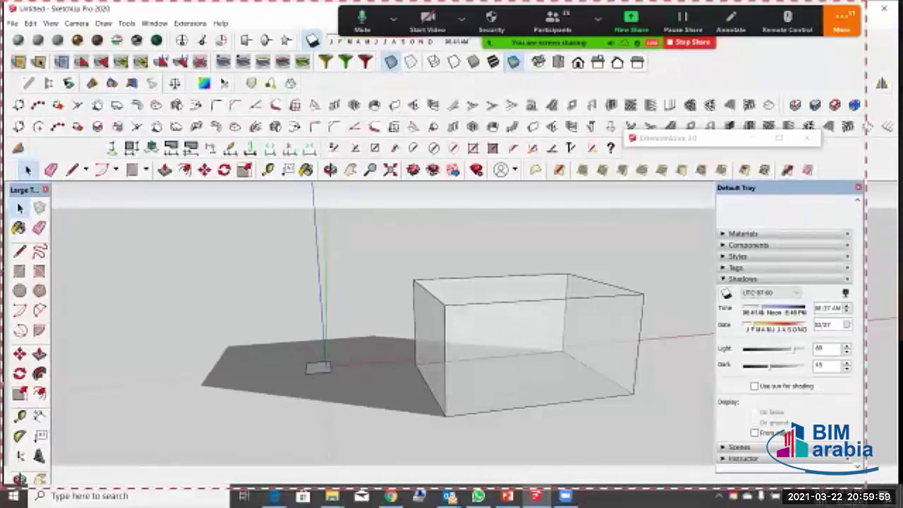
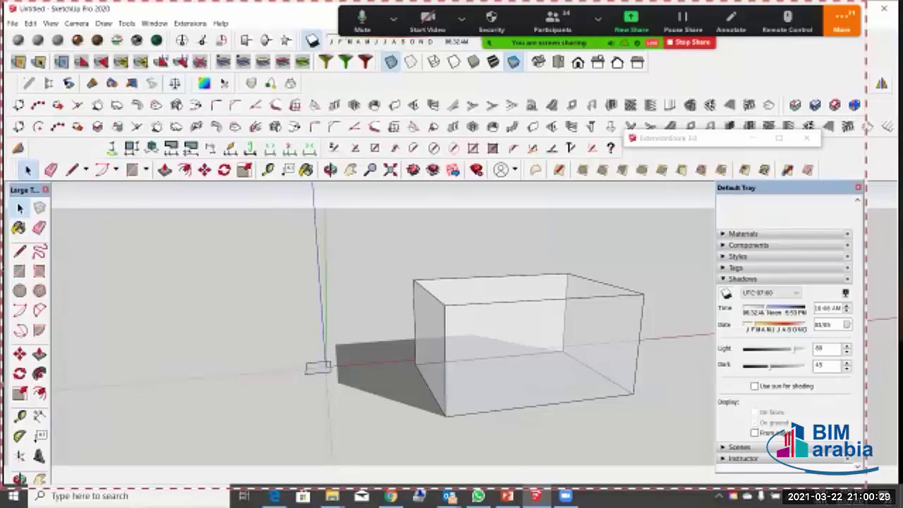
# Step: Set the shadow time to 01:45 PM and the date to 03/11 to cast the shadow on the box's other side
pyautogui.scroll(-1, 385, 323)
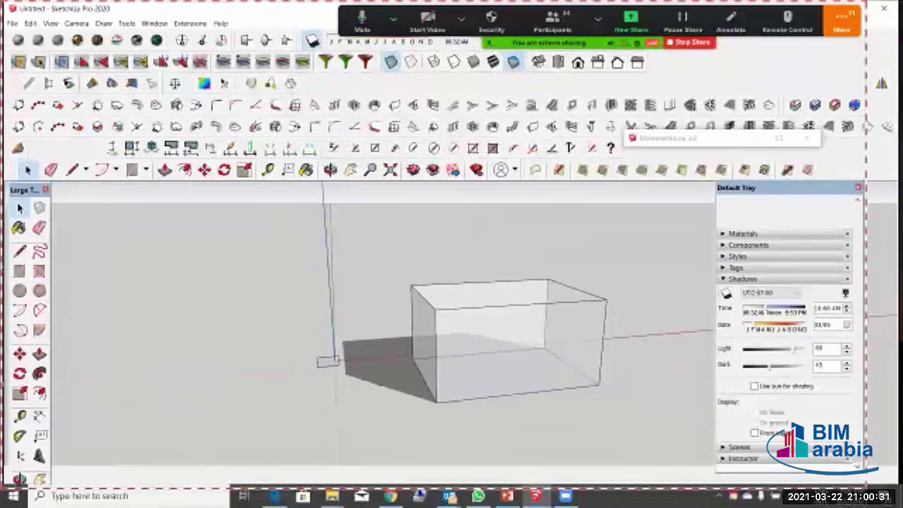
pyautogui.moveTo(451, 310)
pyautogui.mouseDown(button='middle')
pyautogui.moveTo(311, 268)
pyautogui.moveTo(300, 293)
pyautogui.moveTo(285, 292)
pyautogui.moveTo(293, 290)
pyautogui.moveTo(295, 305)
pyautogui.moveTo(395, 305)
pyautogui.mouseUp(button='middle')
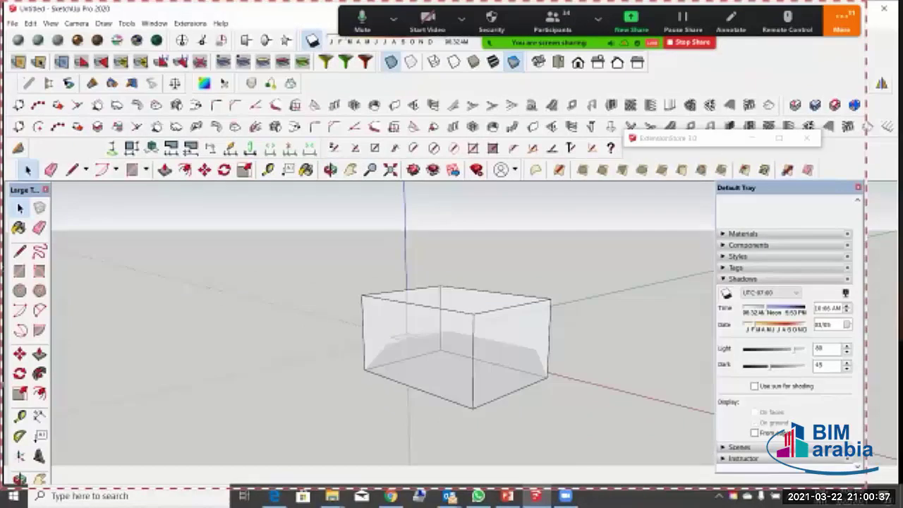
pyautogui.moveTo(765, 307); pyautogui.dragTo(748, 324)
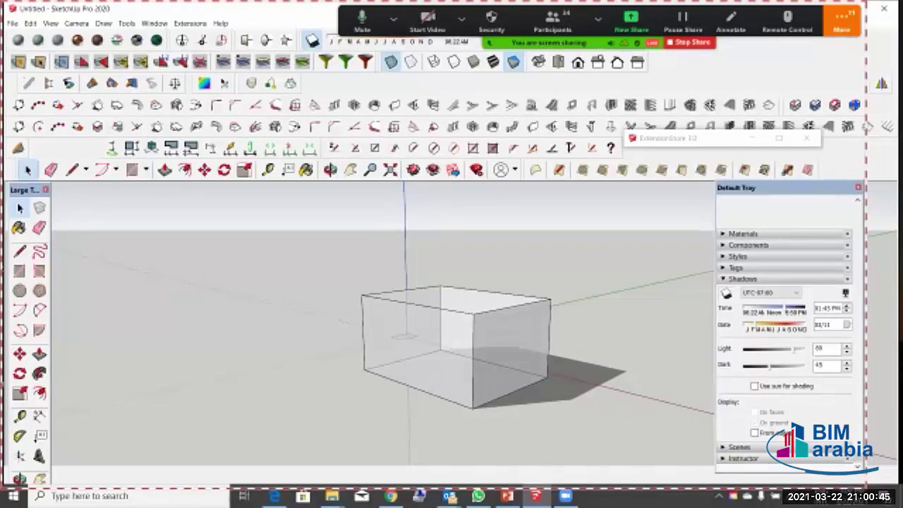
pyautogui.moveTo(452, 331); pyautogui.dragTo(471, 347, button='middle')
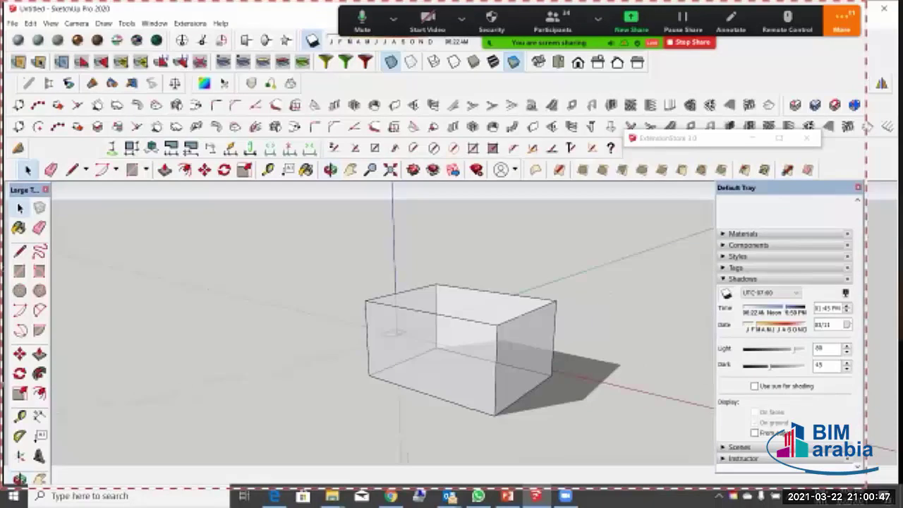
# Step: Try a shadow Light value of 19, set Light to 81 and Dark to 27, and enable Use sun for shading
pyautogui.moveTo(795, 349); pyautogui.dragTo(752, 348)
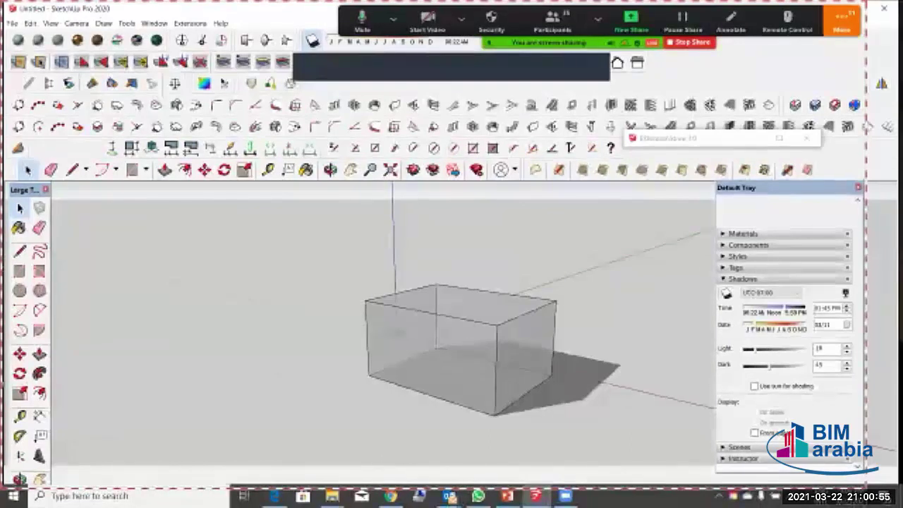
pyautogui.moveTo(753, 349)
pyautogui.mouseDown()
pyautogui.moveTo(785, 348)
pyautogui.moveTo(744, 366)
pyautogui.moveTo(758, 365)
pyautogui.mouseUp()
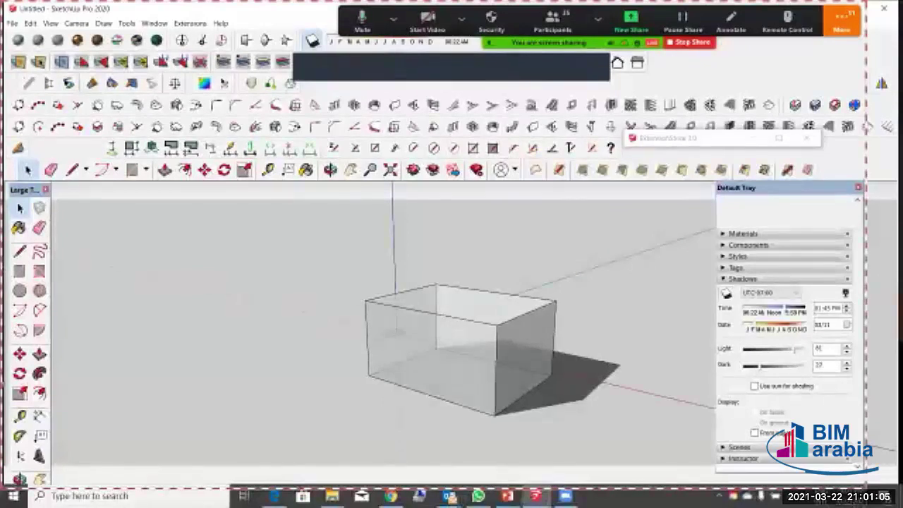
pyautogui.click(754, 386)
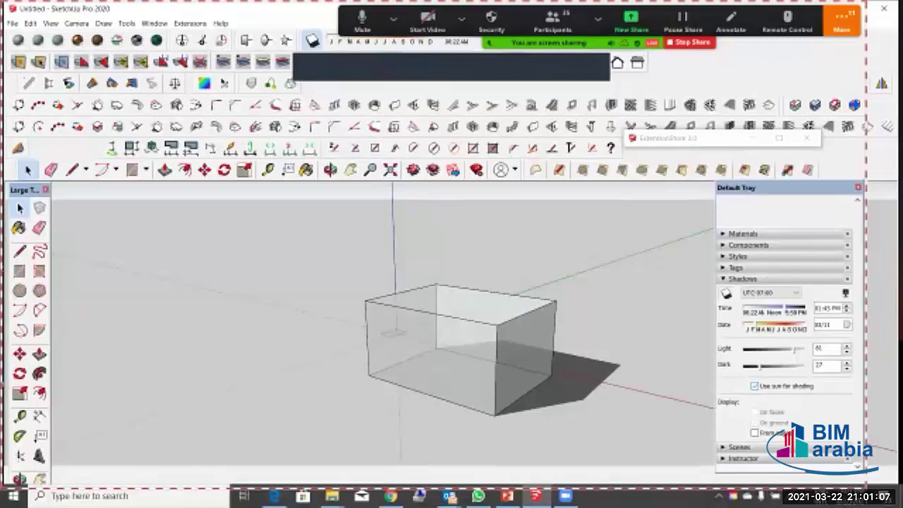
pyautogui.moveTo(393, 333); pyautogui.dragTo(348, 344, button='middle')
# Step: Compare the box with shadows on and off, leave them off, and compare Use sun for shading off and on
pyautogui.click(726, 293)
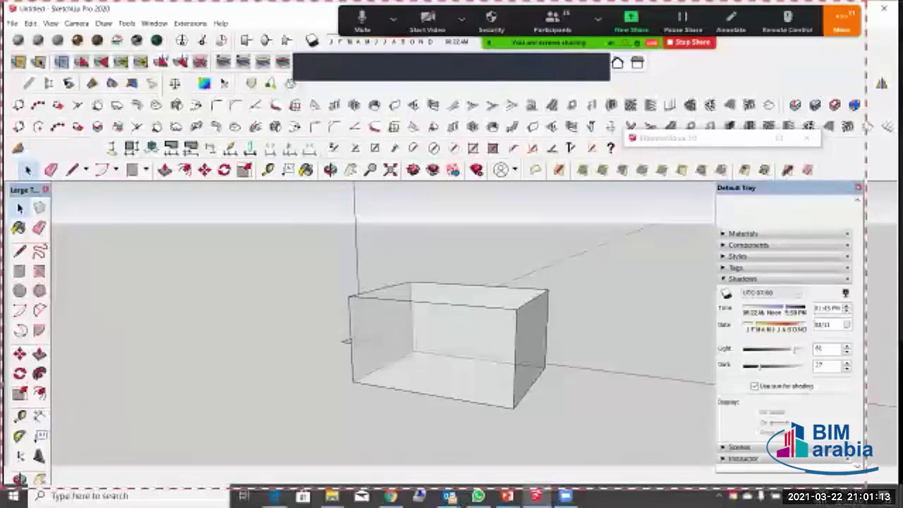
pyautogui.click(726, 293)
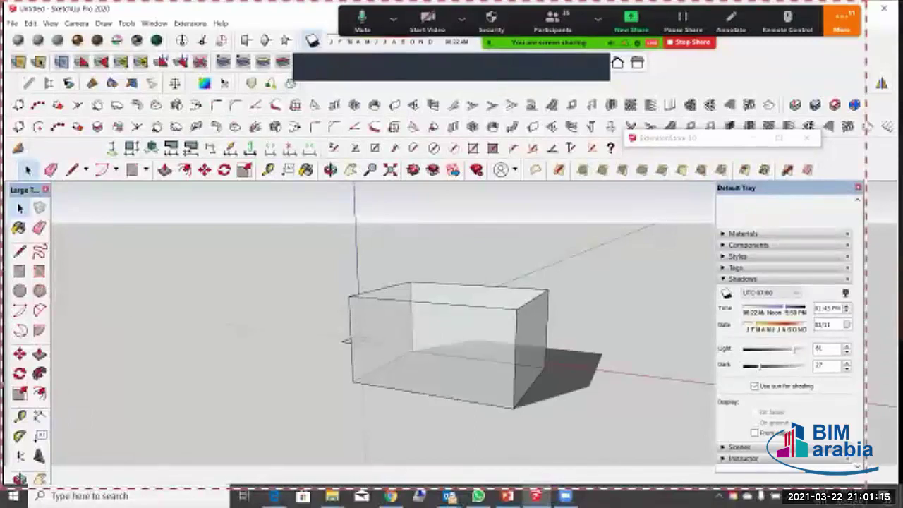
pyautogui.click(726, 293)
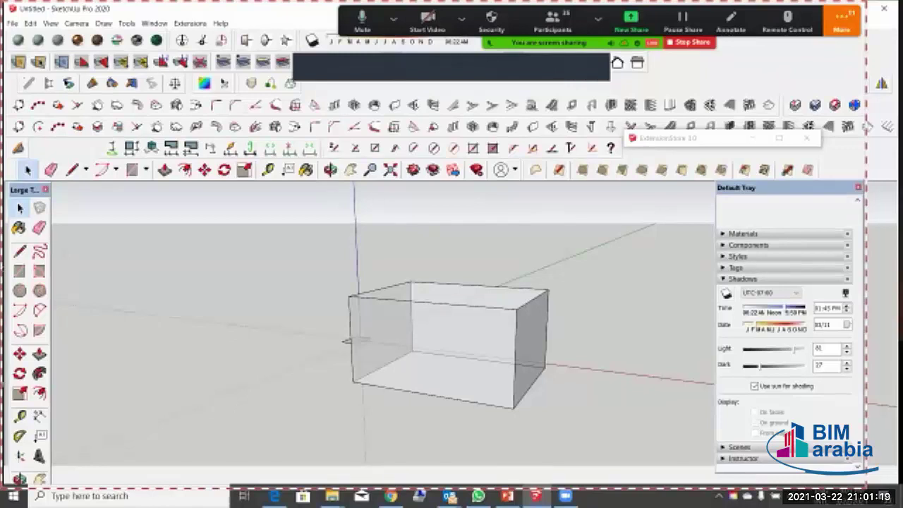
pyautogui.click(755, 386)
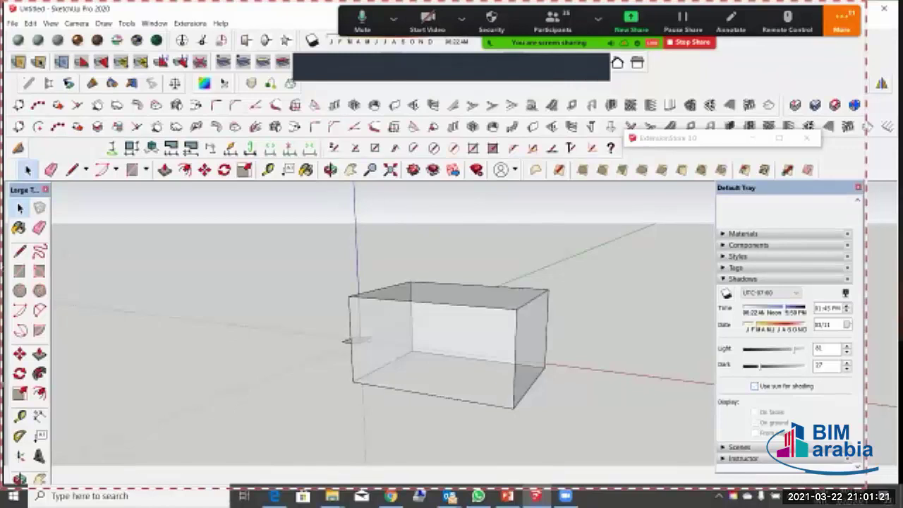
pyautogui.click(755, 386)
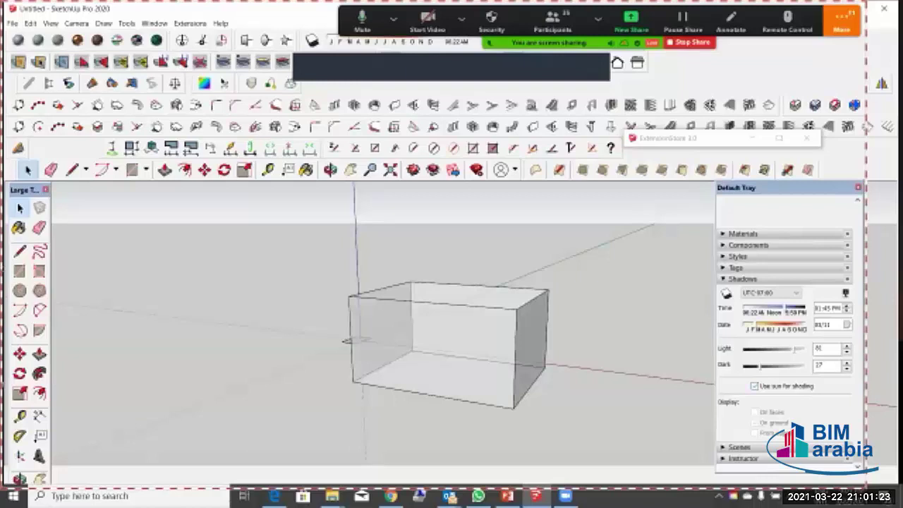
# Step: Set the shadow time to 01:28 PM, the date to 03/05, Light to 69 and Dark to 26
pyautogui.moveTo(795, 350); pyautogui.dragTo(768, 367)
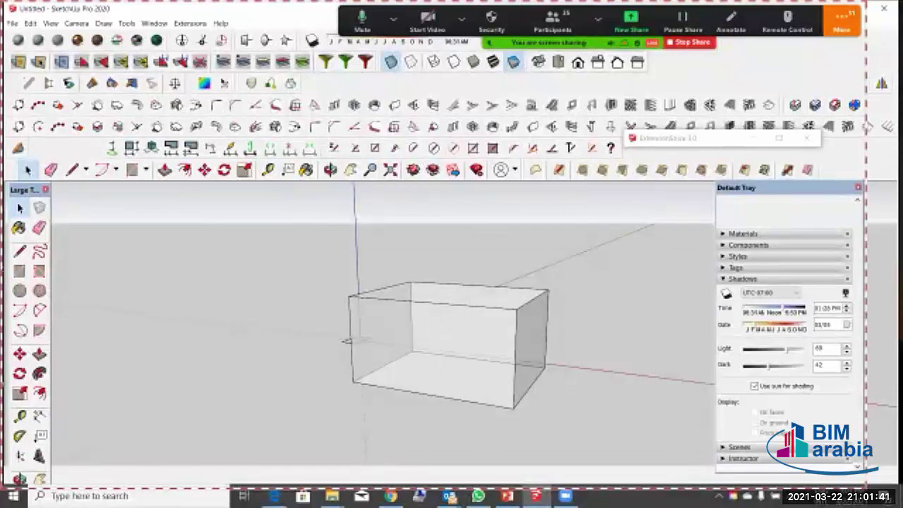
pyautogui.moveTo(768, 366); pyautogui.dragTo(759, 366)
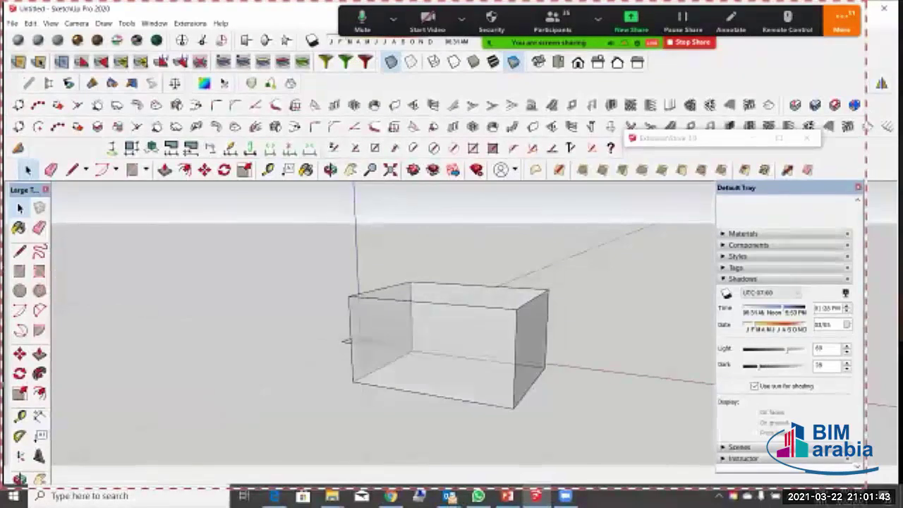
pyautogui.moveTo(430, 332); pyautogui.dragTo(490, 346, button='middle')
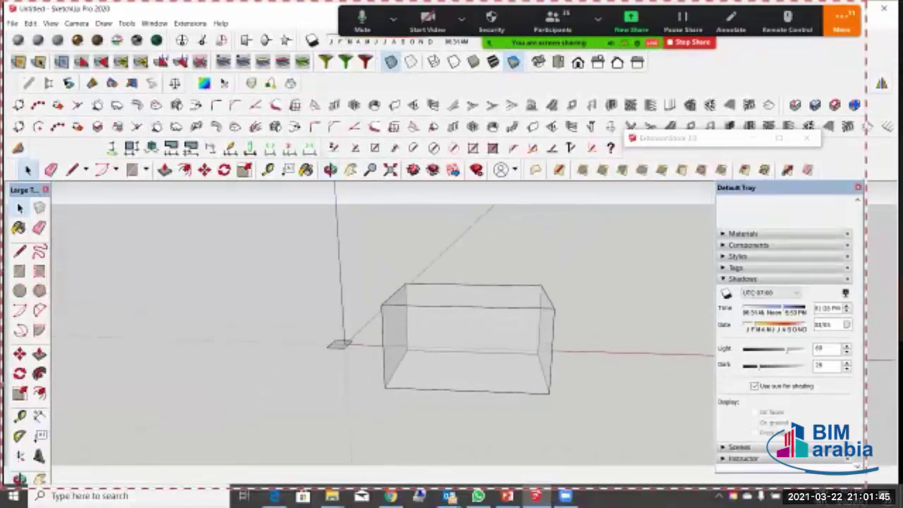
pyautogui.scroll(-1, 617, 315)
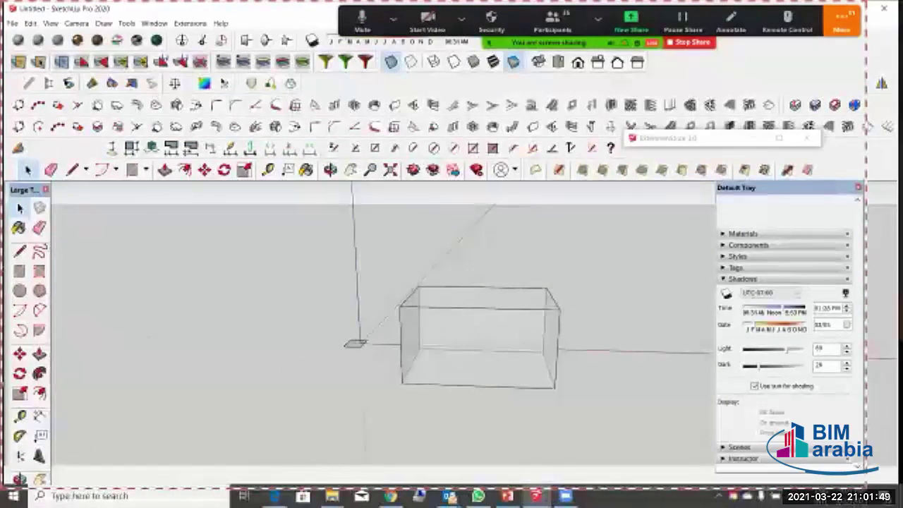
# Step: Disable Use sun for shading, turn the box's shadows back on, and collapse the Shadows settings
pyautogui.click(755, 386)
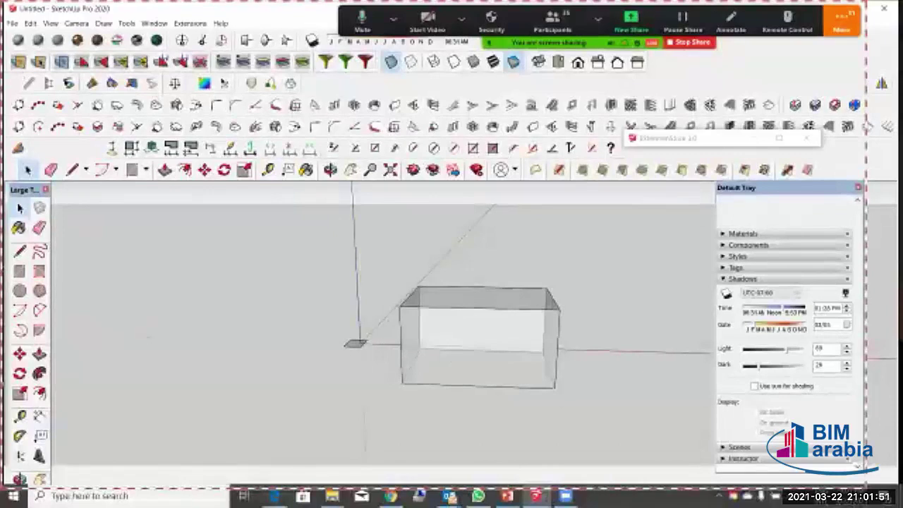
pyautogui.click(313, 40)
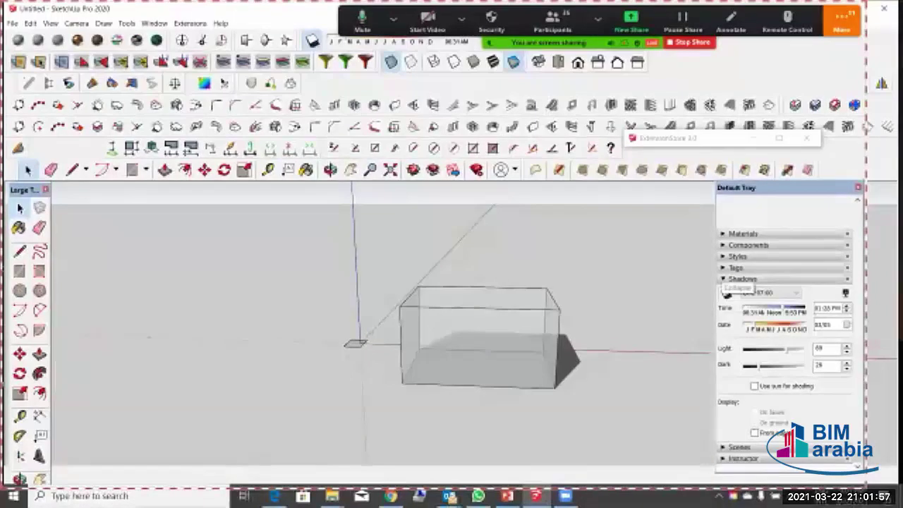
pyautogui.click(739, 280)
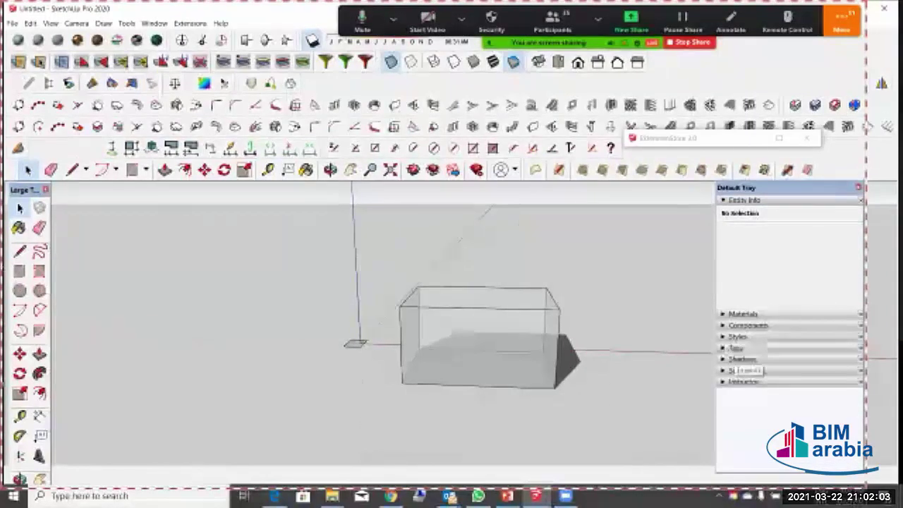
pyautogui.moveTo(479, 346); pyautogui.dragTo(413, 330, button='middle')
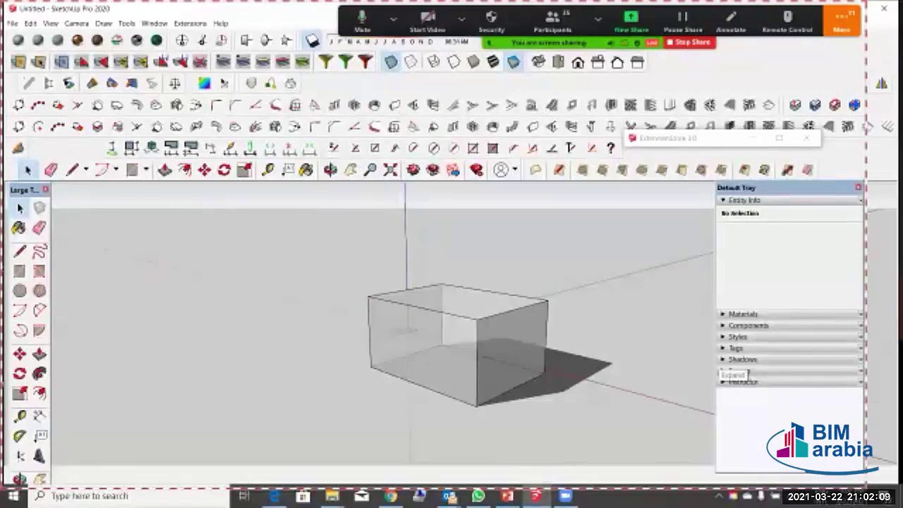
# Step: Expand the Shadows settings again, turn the shadows off, and enable Use sun for shading
pyautogui.click(734, 360)
pyautogui.scroll(-2, 734, 359)
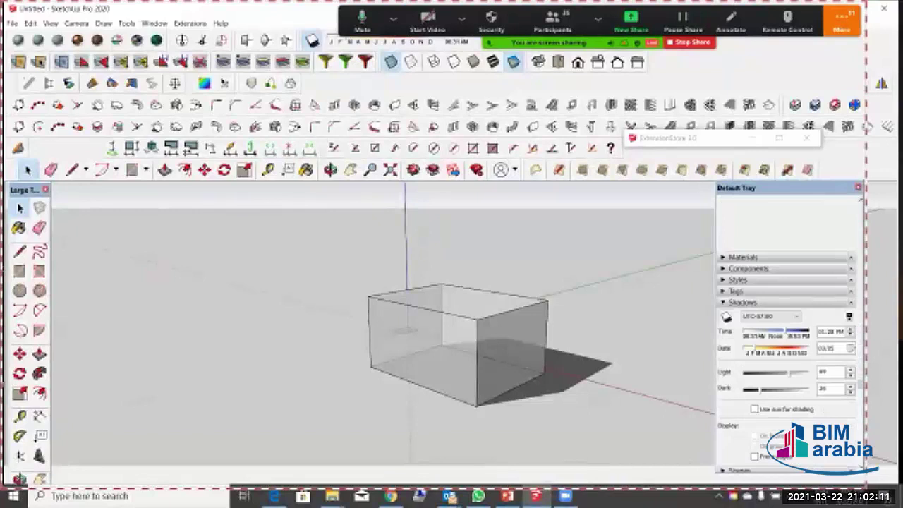
pyautogui.click(727, 317)
pyautogui.scroll(-1, 786, 353)
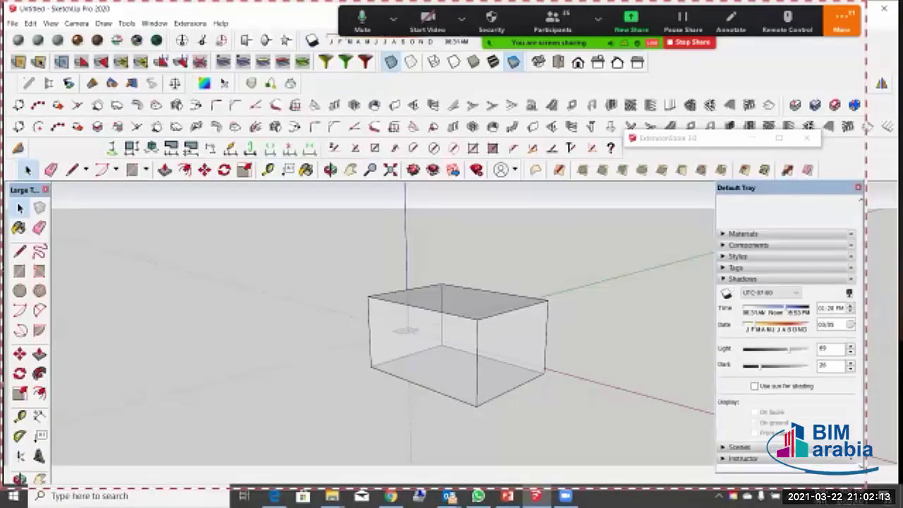
pyautogui.click(755, 387)
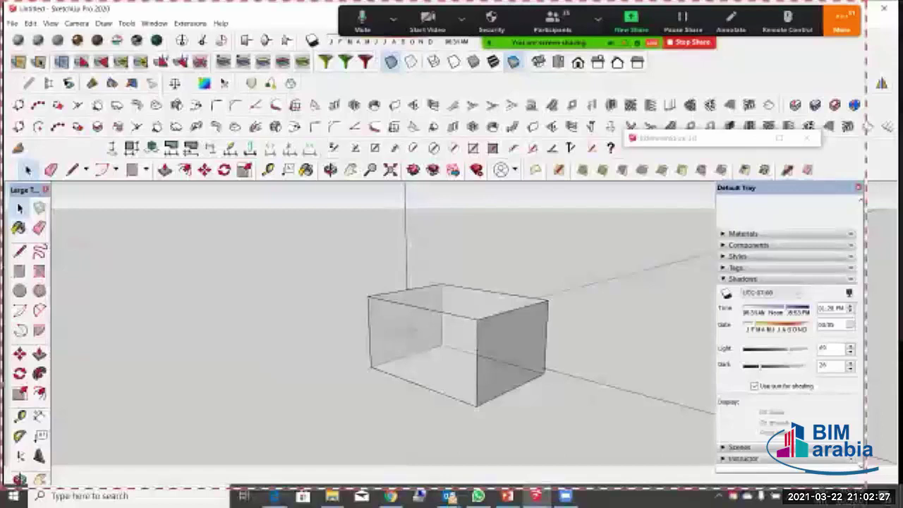
# Step: Switch the camera to Two-Point Perspective for a low view of the box
pyautogui.moveTo(519, 374)
pyautogui.mouseDown(button='middle')
pyautogui.moveTo(534, 335)
pyautogui.moveTo(505, 292)
pyautogui.moveTo(494, 306)
pyautogui.mouseUp(button='middle')
pyautogui.scroll(3, 534, 335)
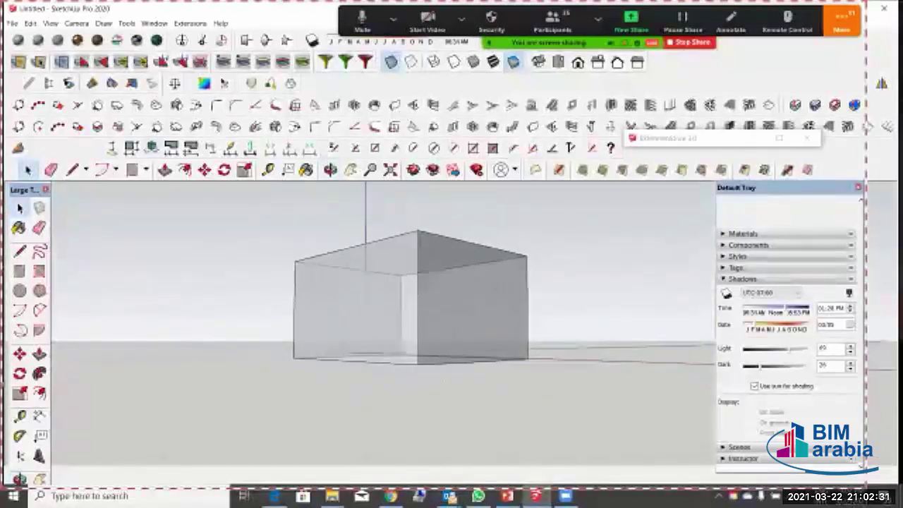
pyautogui.click(76, 23)
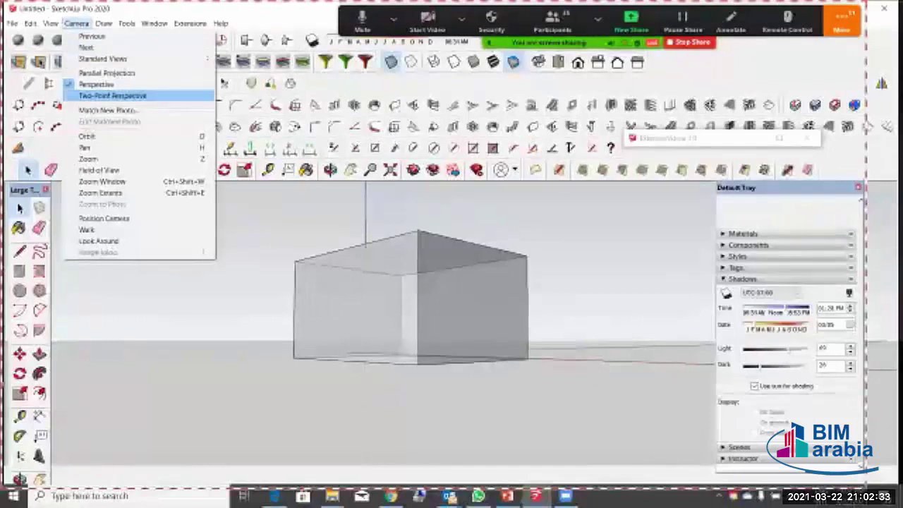
pyautogui.press('Up')
pyautogui.press('Return')
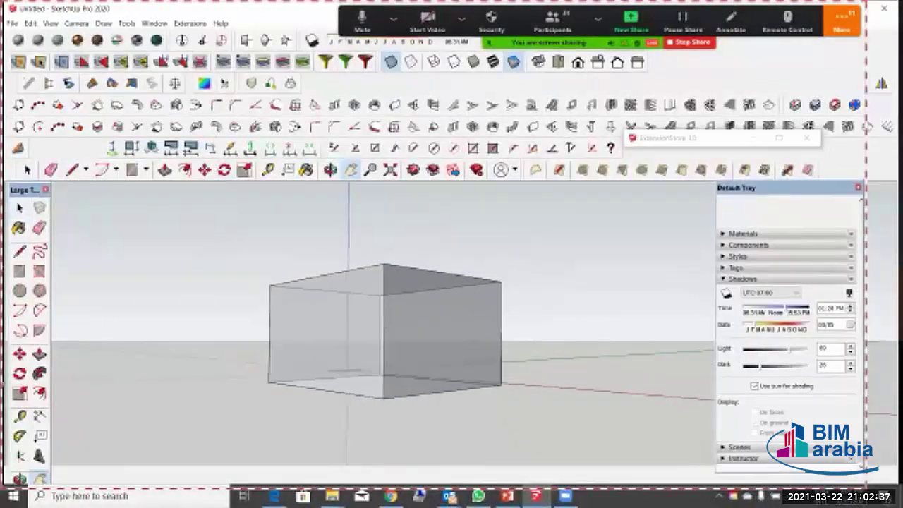
# Step: Adjust the camera with the Field of View tool and view the box from below in normal perspective
pyautogui.hotkey('alt', 'v')
pyautogui.moveTo(76, 23)
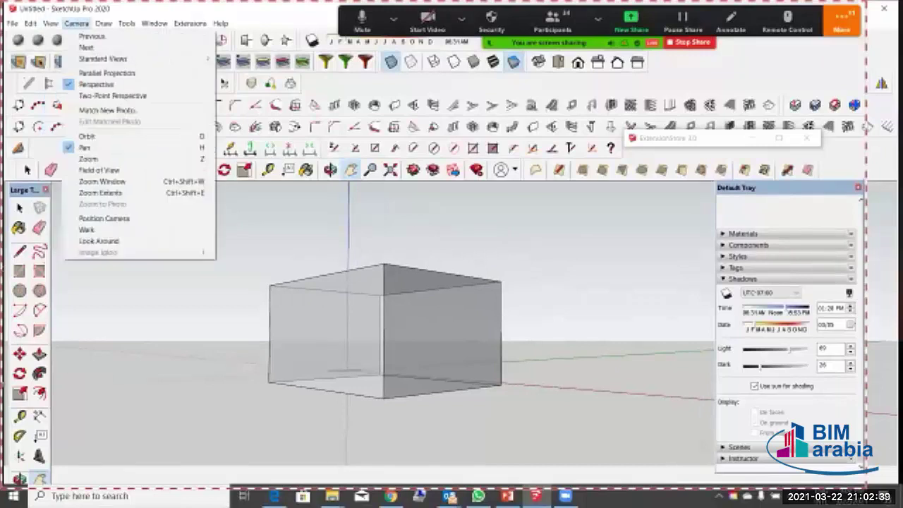
pyautogui.click(99, 170)
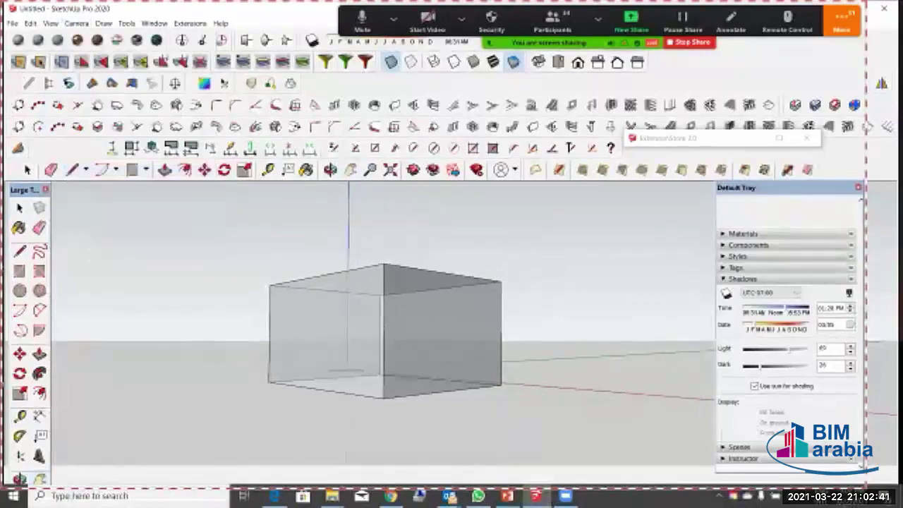
pyautogui.moveTo(385, 303); pyautogui.dragTo(384, 335)
pyautogui.moveTo(385, 335); pyautogui.dragTo(417, 312, button='middle')
# Step: Reapply Two-Point Perspective so the box's vertical edges run straight, and pan the box within the view
pyautogui.click(76, 24)
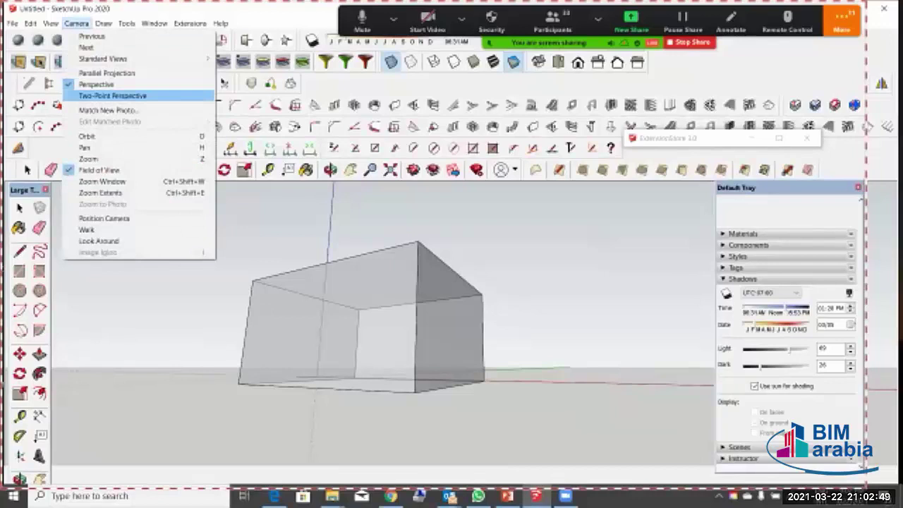
pyautogui.click(113, 96)
pyautogui.moveTo(374, 282); pyautogui.dragTo(422, 343)
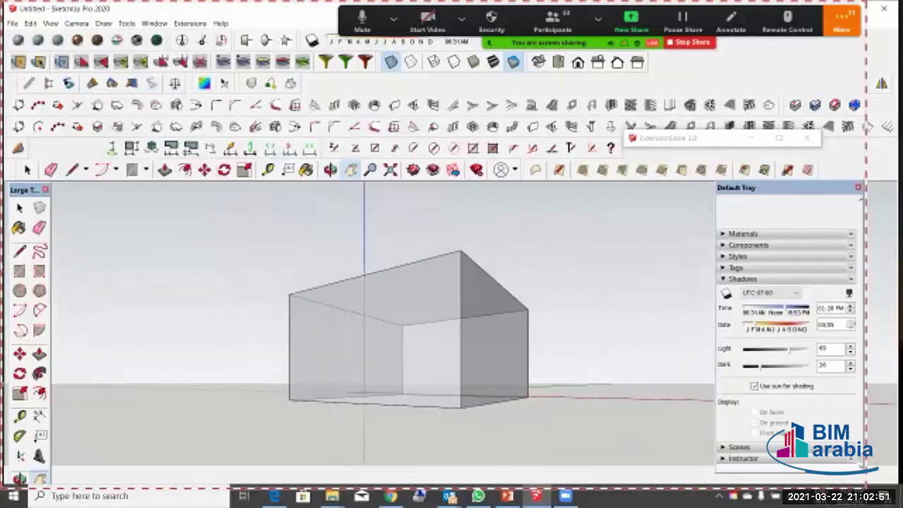
# Step: Add a scene of the current two-point perspective view, saving the style changes as a new style
pyautogui.click(51, 23)
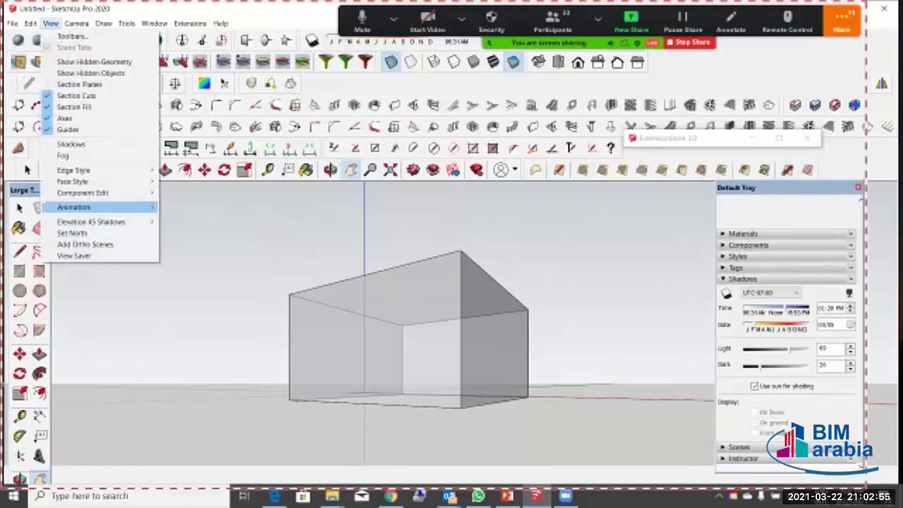
pyautogui.moveTo(73, 206)
pyautogui.click(189, 208)
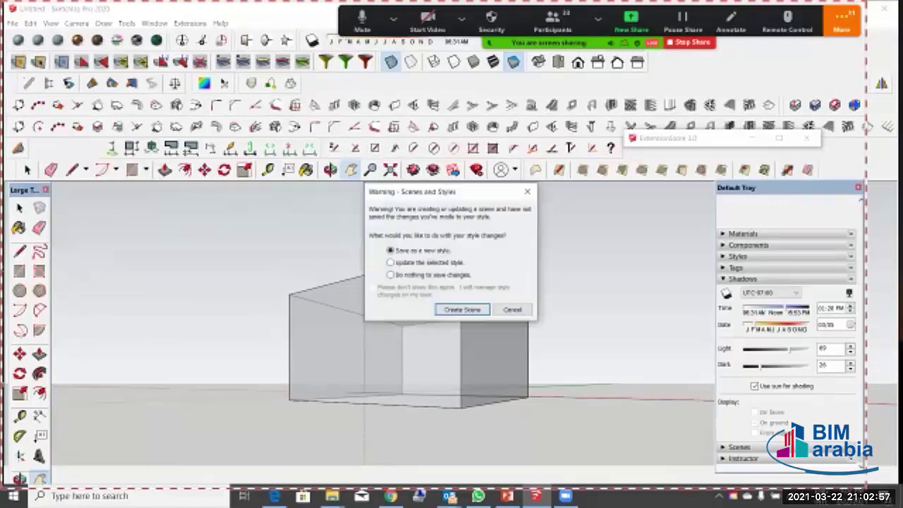
pyautogui.click(462, 309)
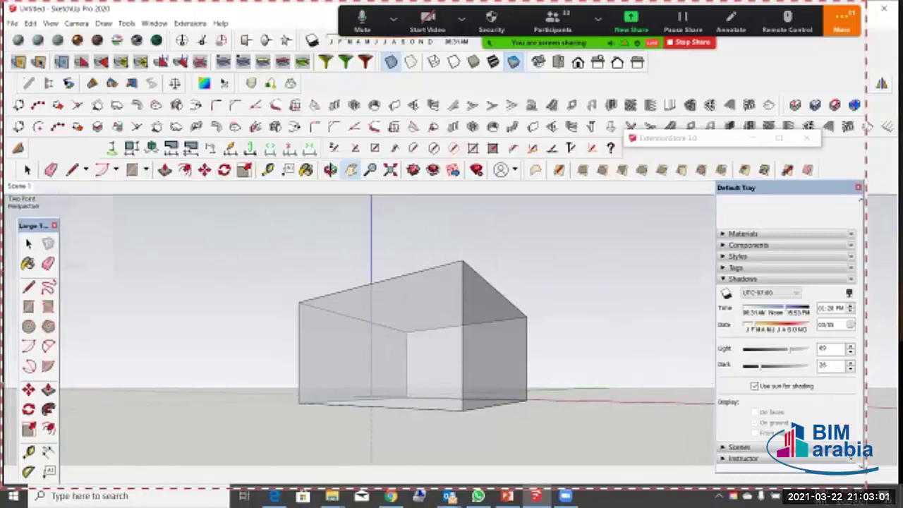
pyautogui.rightClick(19, 187)
pyautogui.click(49, 229)
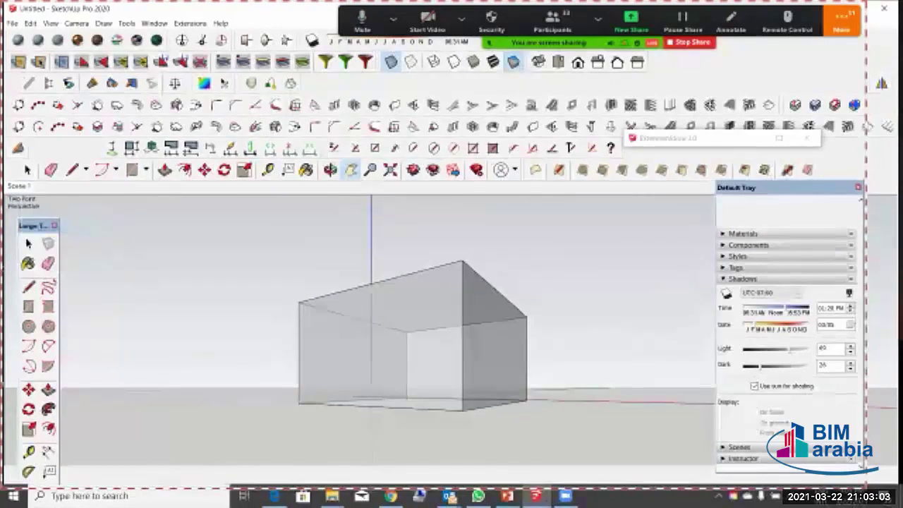
# Step: In the Styles face settings, try the face display modes, turn X-ray off, and leave the box shaded with textures
pyautogui.click(738, 256)
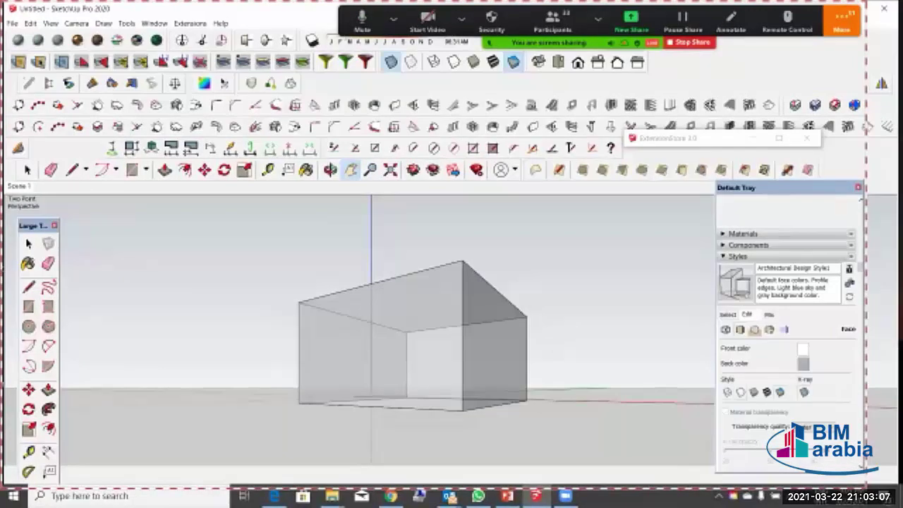
pyautogui.click(740, 392)
pyautogui.click(754, 393)
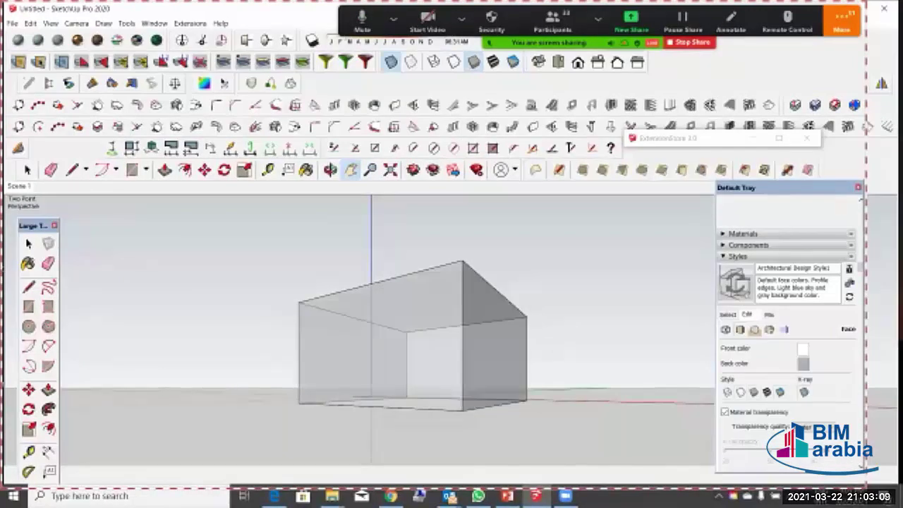
pyautogui.click(805, 392)
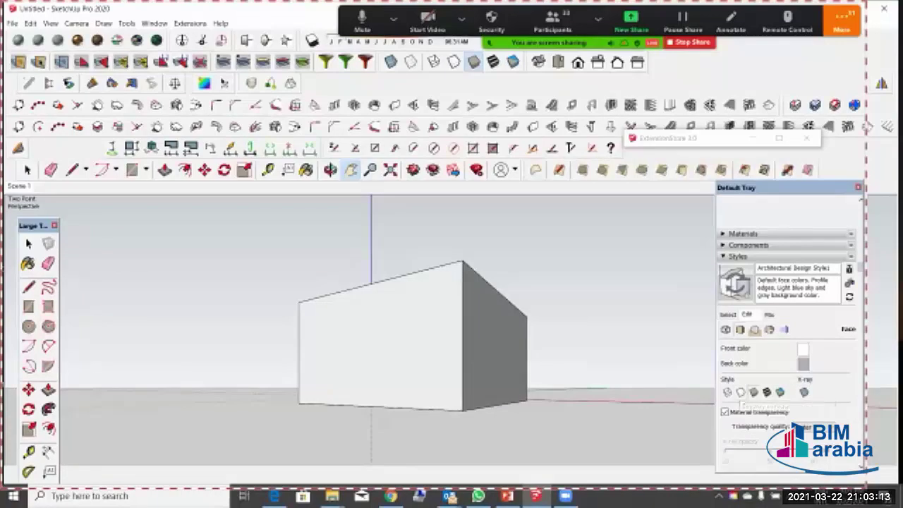
pyautogui.click(766, 392)
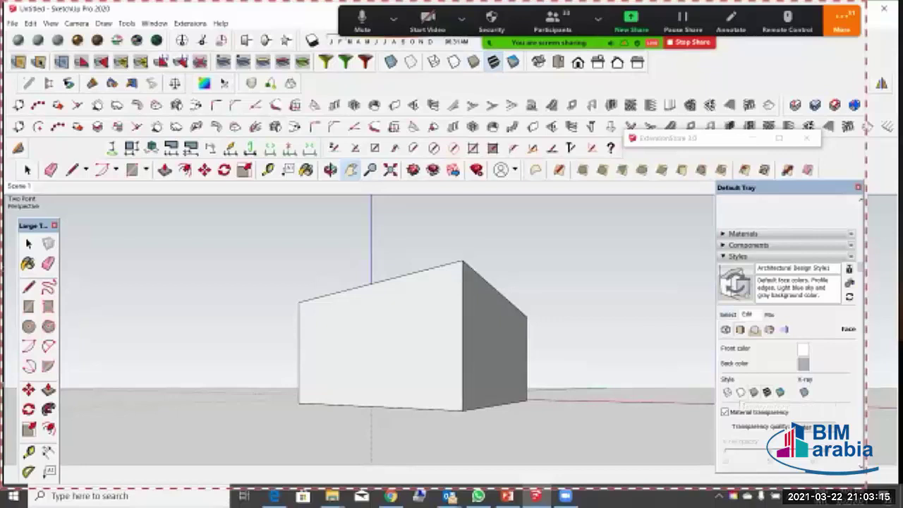
# Step: Examine the Select and Edit sections of the Styles settings for the Architectural Design Style
pyautogui.click(728, 315)
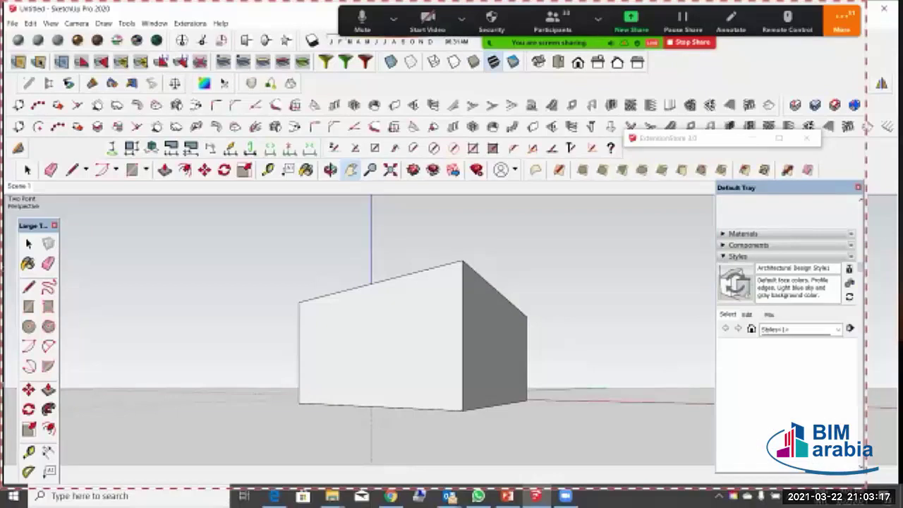
pyautogui.click(738, 256)
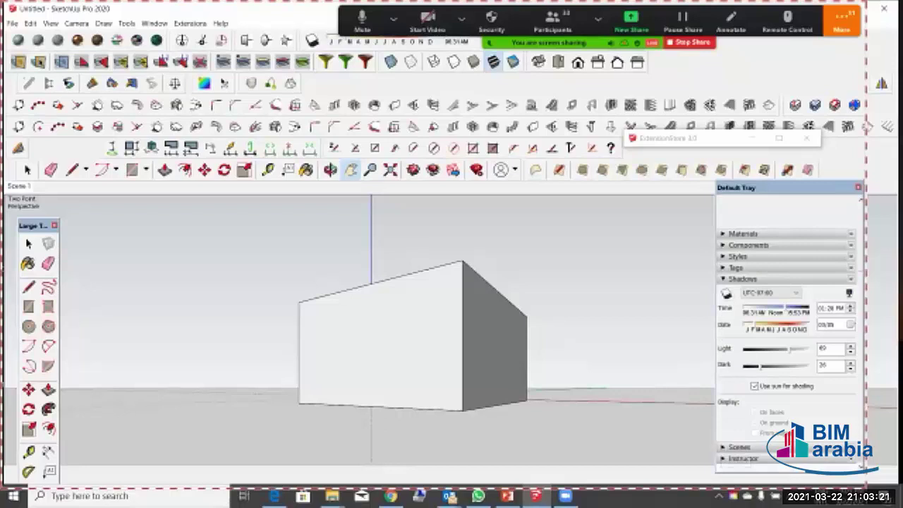
pyautogui.click(738, 257)
pyautogui.click(747, 315)
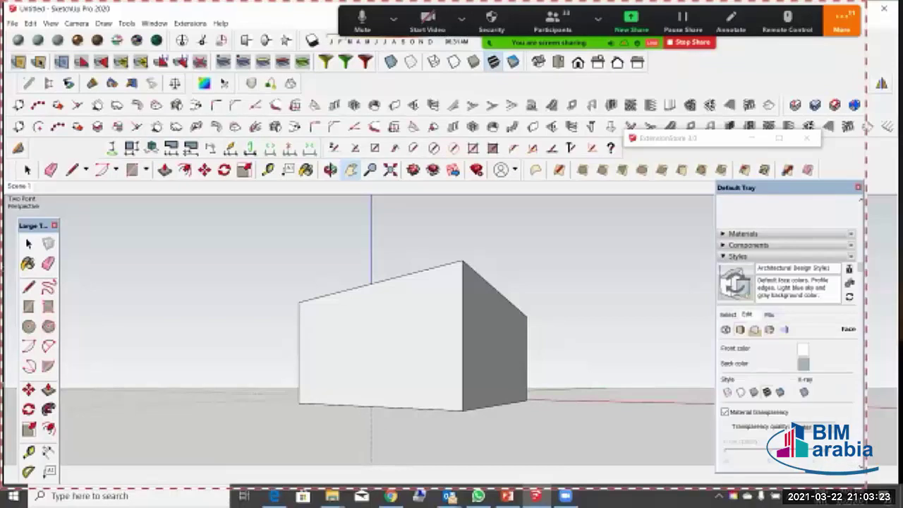
pyautogui.scroll(-1, 747, 314)
pyautogui.click(727, 258)
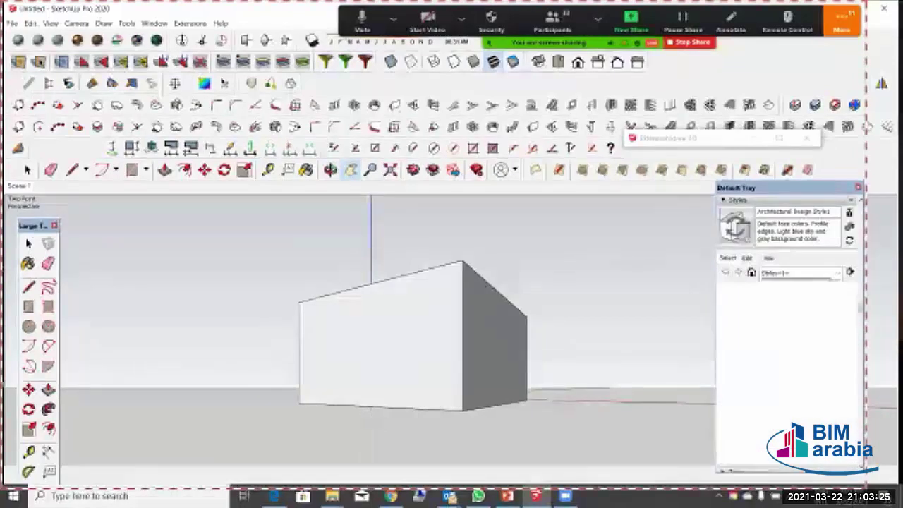
pyautogui.click(746, 257)
# Step: Disable Use sun for shading and turn on the box's shadows in the Shadows settings
pyautogui.scroll(-4, 748, 262)
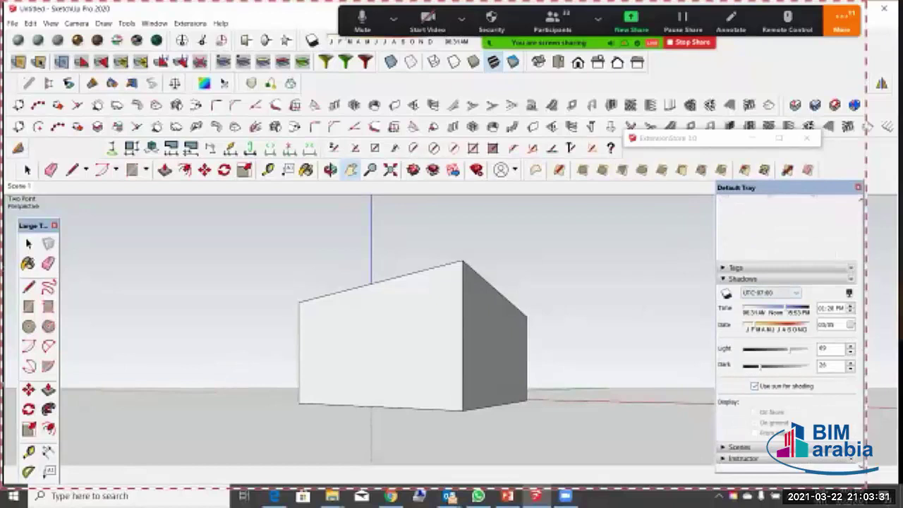
pyautogui.click(754, 386)
pyautogui.click(726, 293)
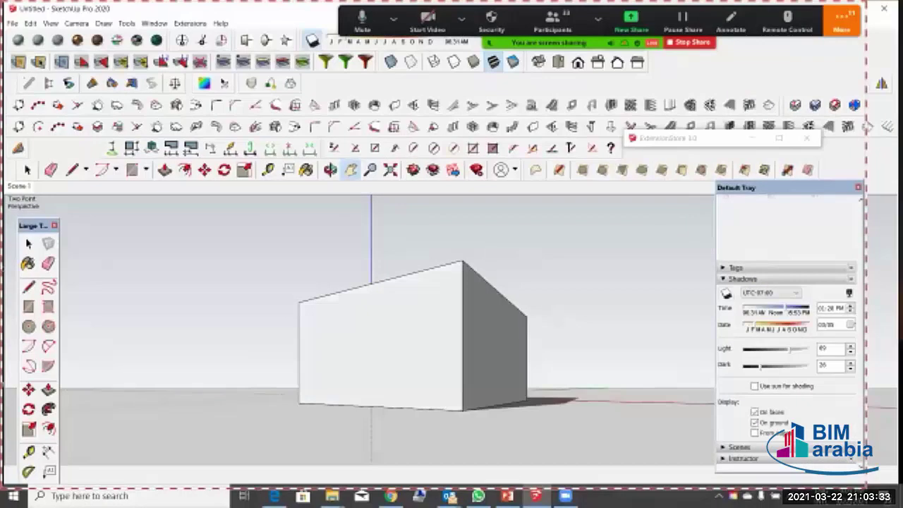
# Step: Raise the shadow light level, set dark to 44, and move the time to about 3 PM and the date to 03/10
pyautogui.moveTo(790, 349)
pyautogui.mouseDown()
pyautogui.moveTo(764, 365)
pyautogui.moveTo(788, 365)
pyautogui.moveTo(770, 365)
pyautogui.mouseUp()
pyautogui.moveTo(783, 308)
pyautogui.mouseDown()
pyautogui.moveTo(793, 308)
pyautogui.moveTo(757, 324)
pyautogui.mouseUp()
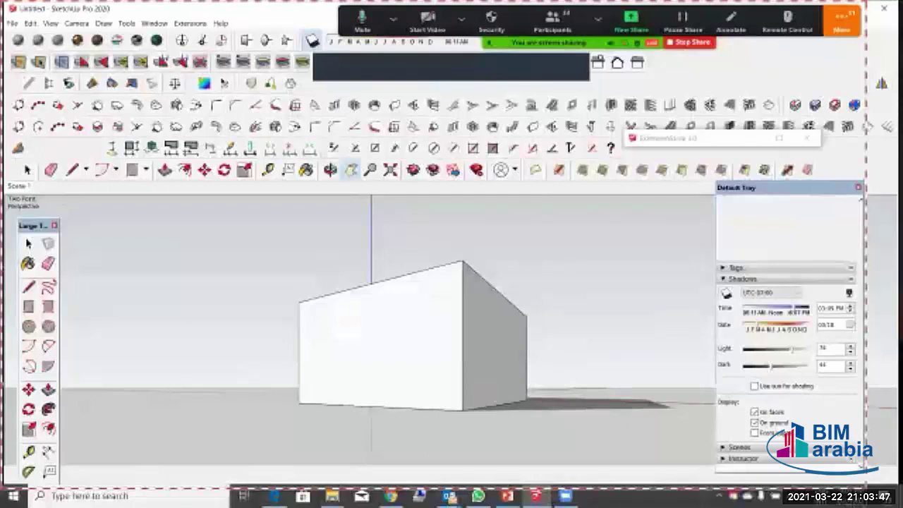
pyautogui.moveTo(757, 324); pyautogui.dragTo(766, 324)
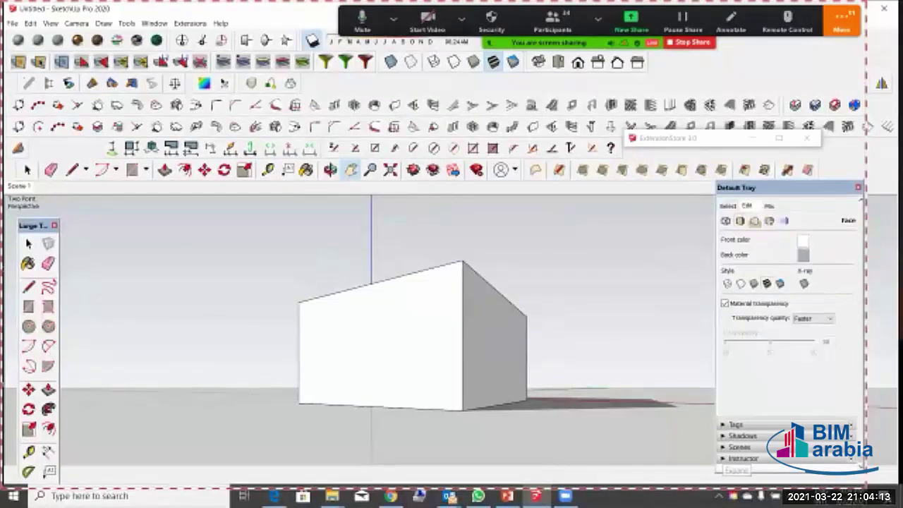
# Step: Look through the Instructor help and the Select and Edit sections of the Styles settings
pyautogui.click(741, 458)
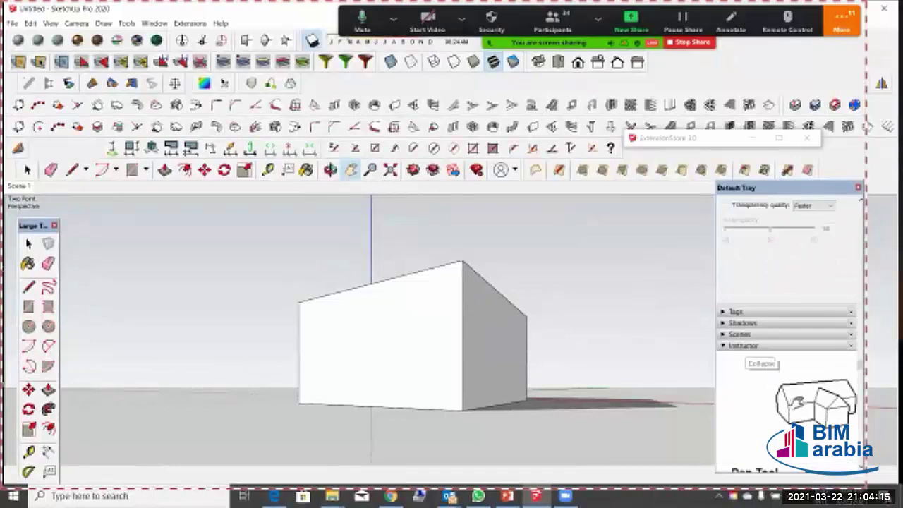
pyautogui.click(746, 346)
pyautogui.scroll(1, 769, 346)
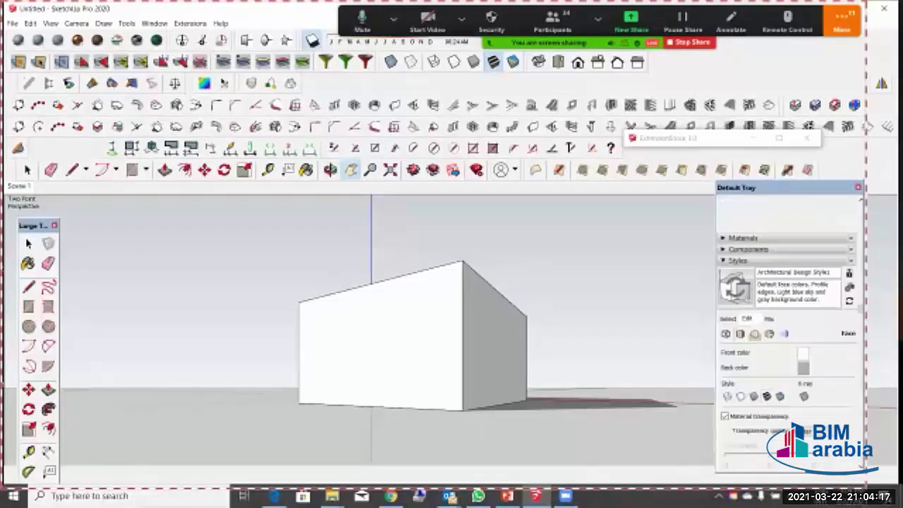
pyautogui.click(728, 319)
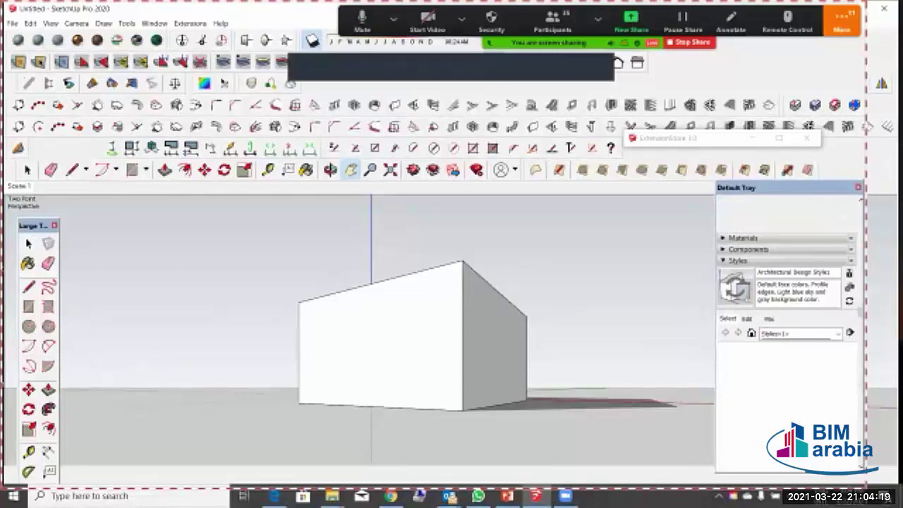
pyautogui.click(747, 319)
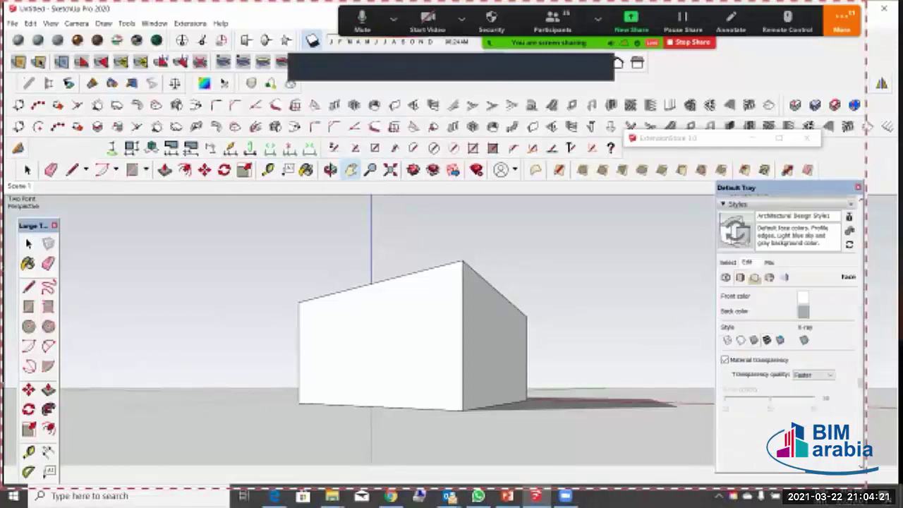
pyautogui.scroll(-1, 786, 325)
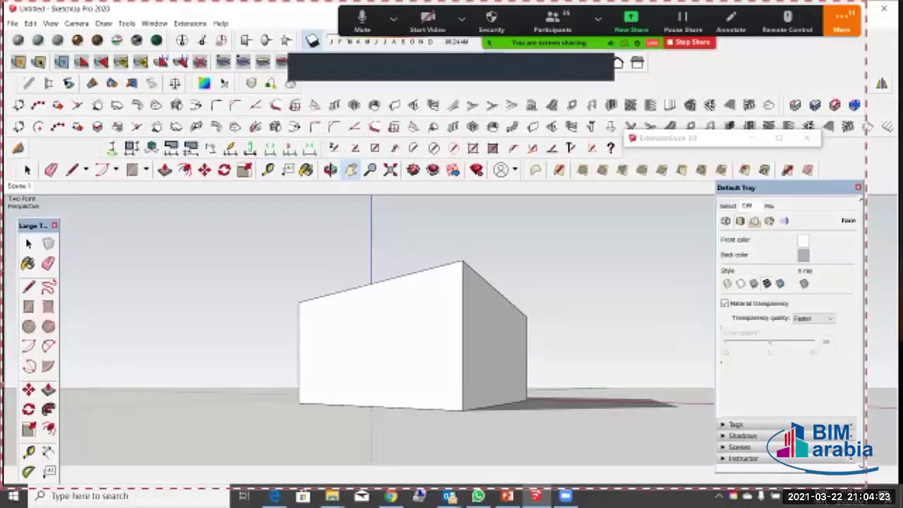
# Step: Review the Shadows settings, expand the Scenes settings past the thumbnail generation dialog, and collapse Shadows again
pyautogui.click(743, 436)
pyautogui.scroll(-2, 787, 353)
pyautogui.scroll(-1, 786, 352)
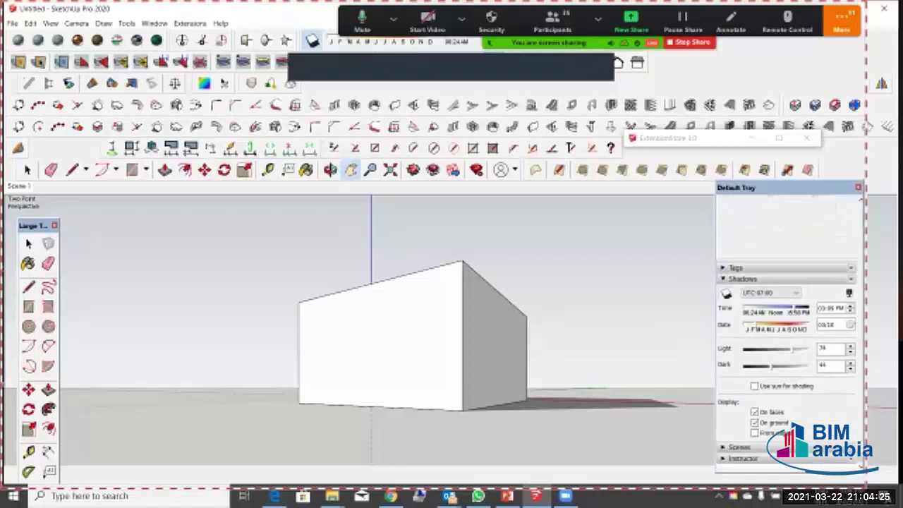
pyautogui.click(739, 447)
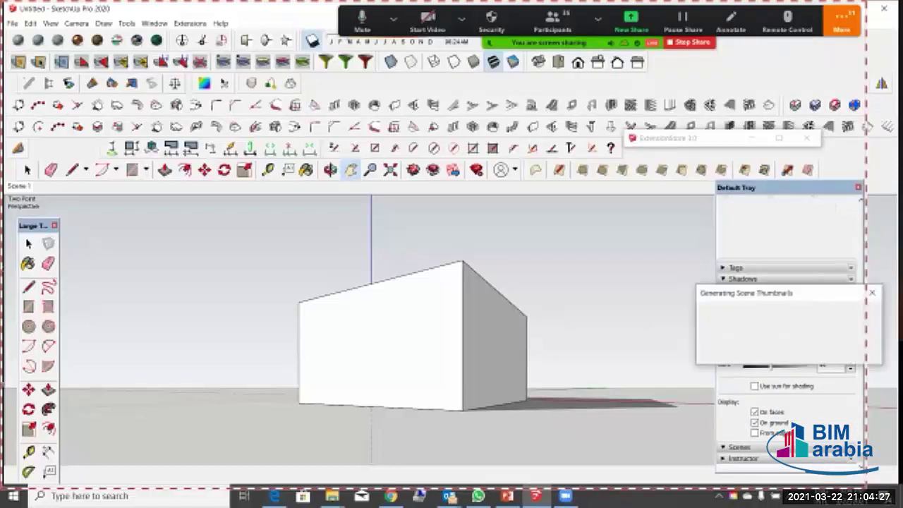
pyautogui.click(839, 352)
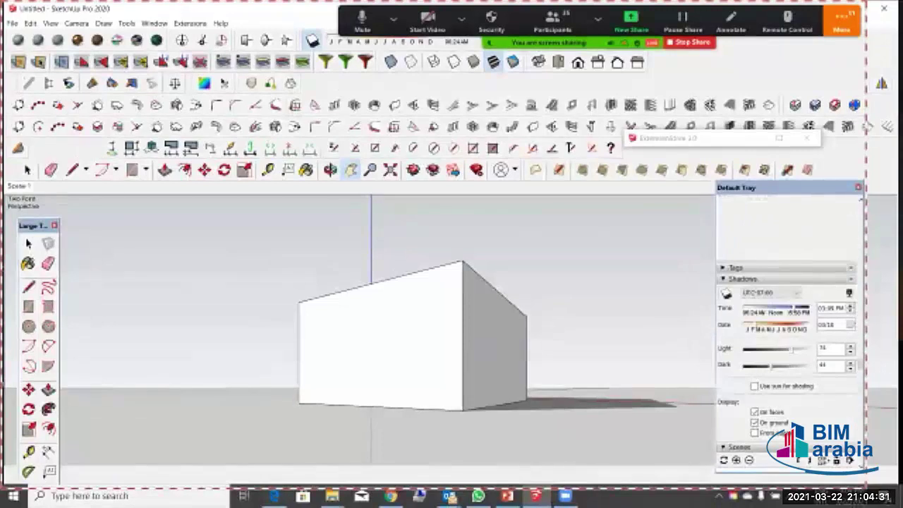
pyautogui.scroll(2, 788, 324)
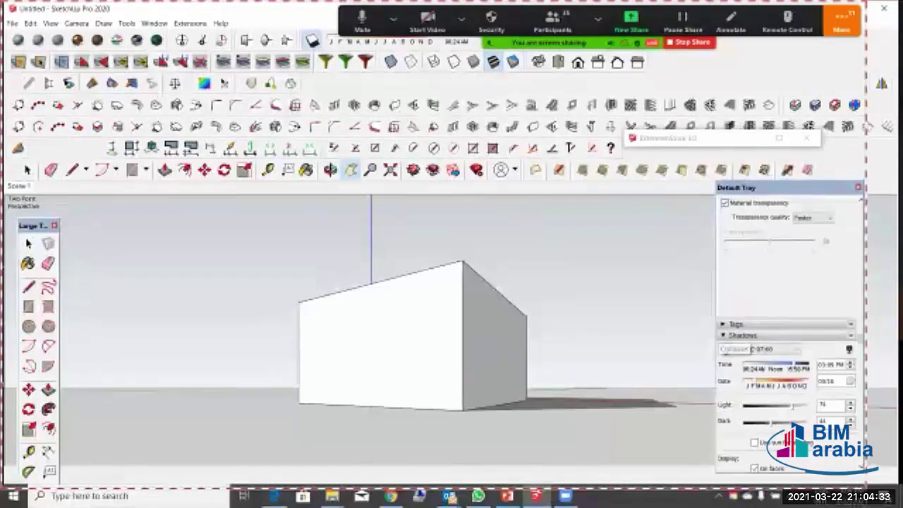
pyautogui.click(742, 336)
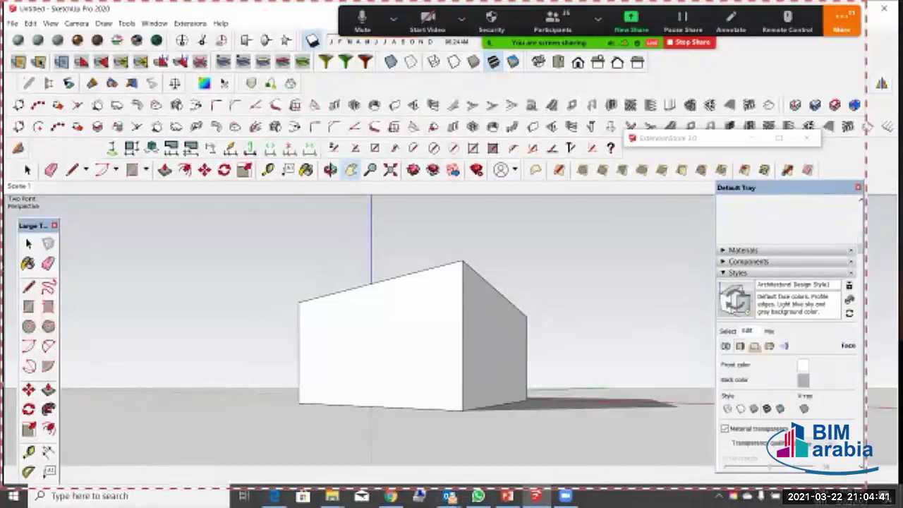
# Step: Set the style's back face color to black in the face settings
pyautogui.click(728, 331)
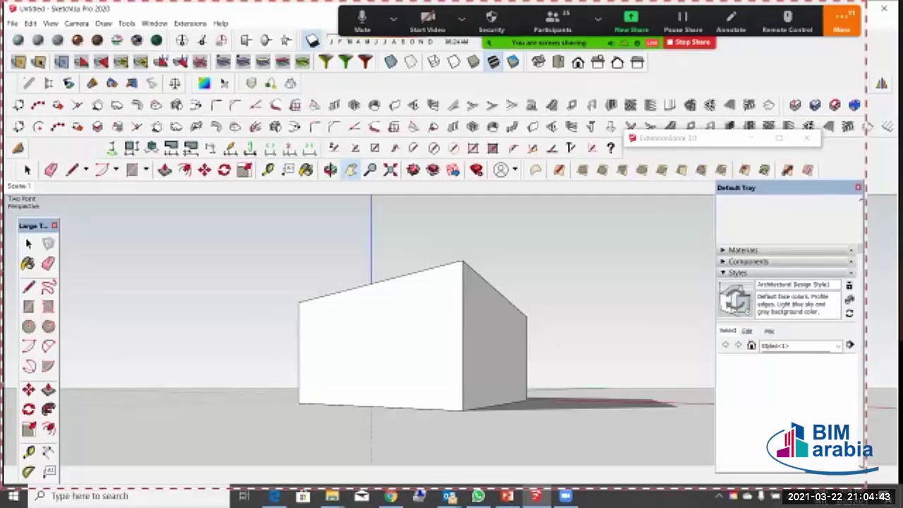
pyautogui.click(747, 331)
pyautogui.scroll(-2, 776, 338)
pyautogui.scroll(1, 776, 339)
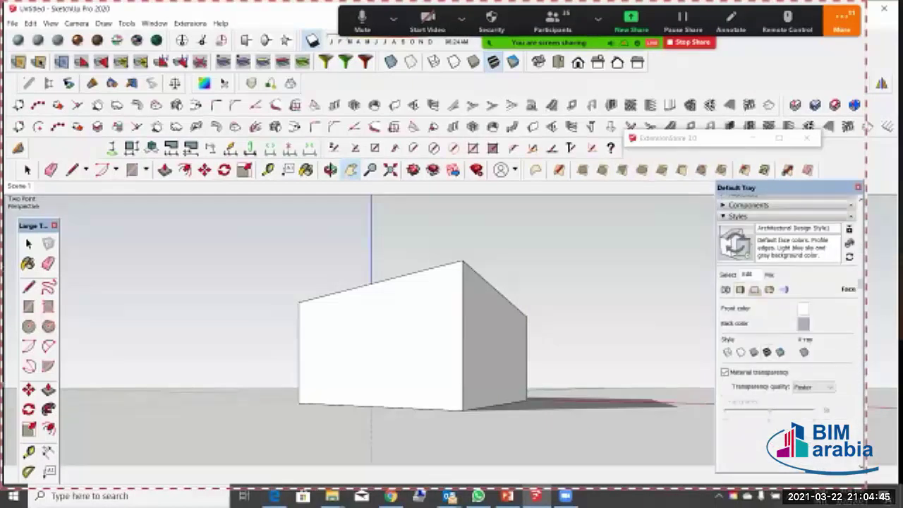
pyautogui.click(803, 323)
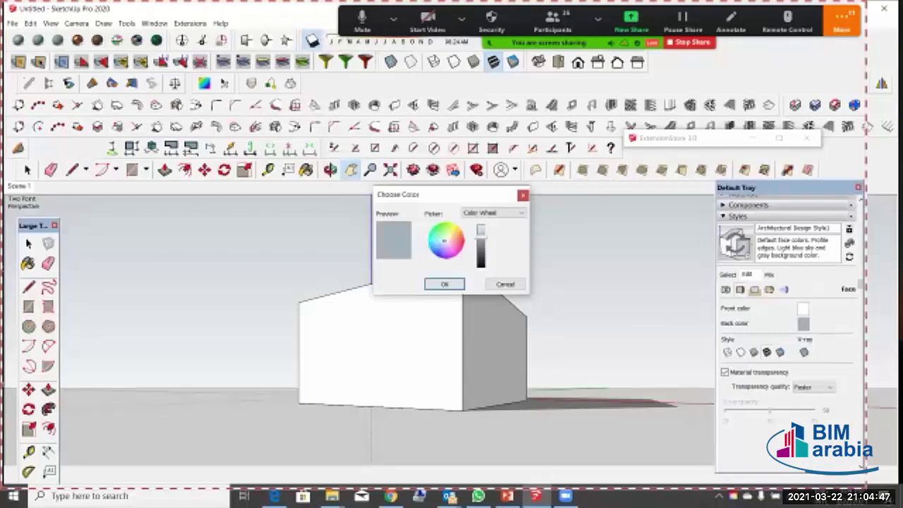
pyautogui.moveTo(481, 238); pyautogui.dragTo(481, 267)
pyautogui.click(444, 284)
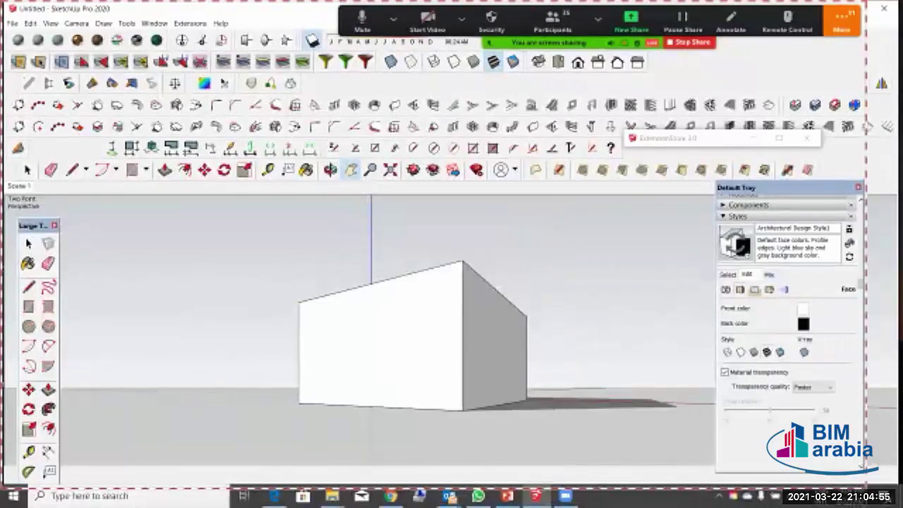
pyautogui.click(769, 274)
pyautogui.click(747, 274)
pyautogui.click(727, 275)
pyautogui.click(747, 275)
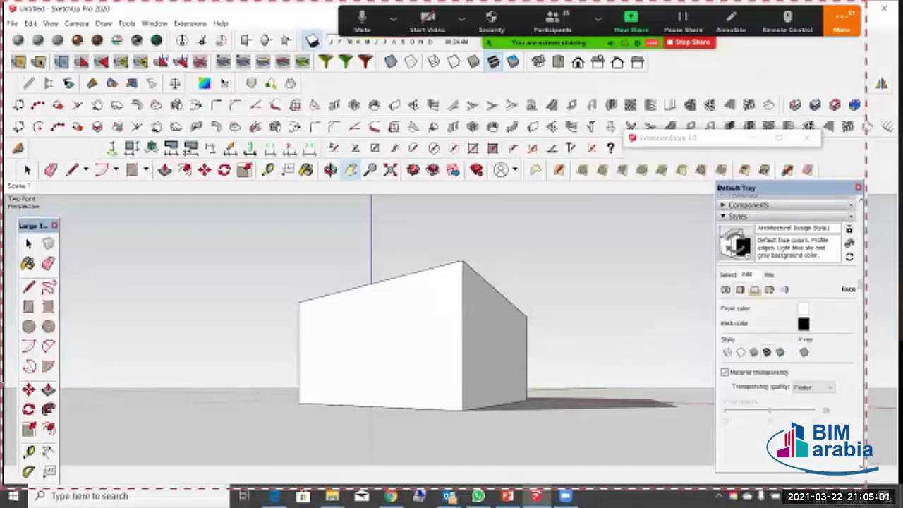
# Step: Enable Extension in the style's edge settings and set its length to 10
pyautogui.click(726, 289)
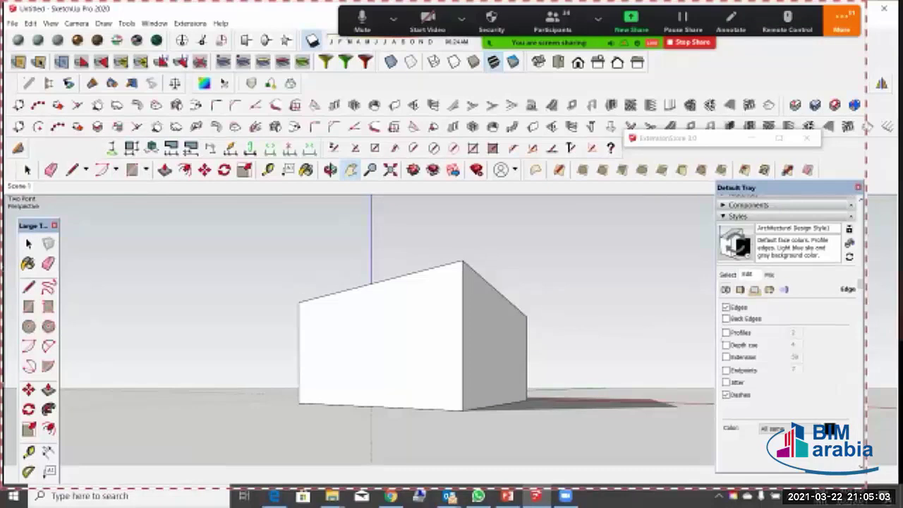
pyautogui.click(726, 357)
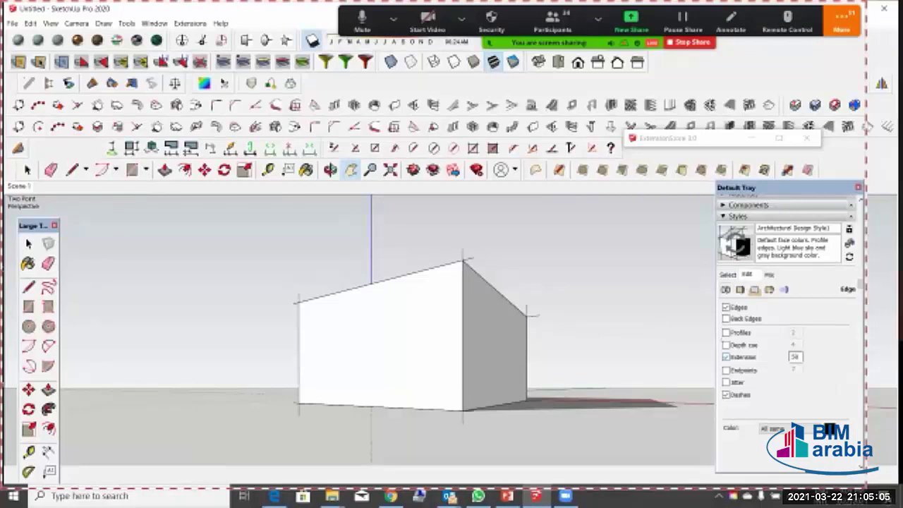
pyautogui.doubleClick(796, 357)
pyautogui.write('10')
pyautogui.press('Return')
# Step: Enable Endpoints for the box's edges and set their size to 5
pyautogui.click(726, 370)
pyautogui.doubleClick(795, 369)
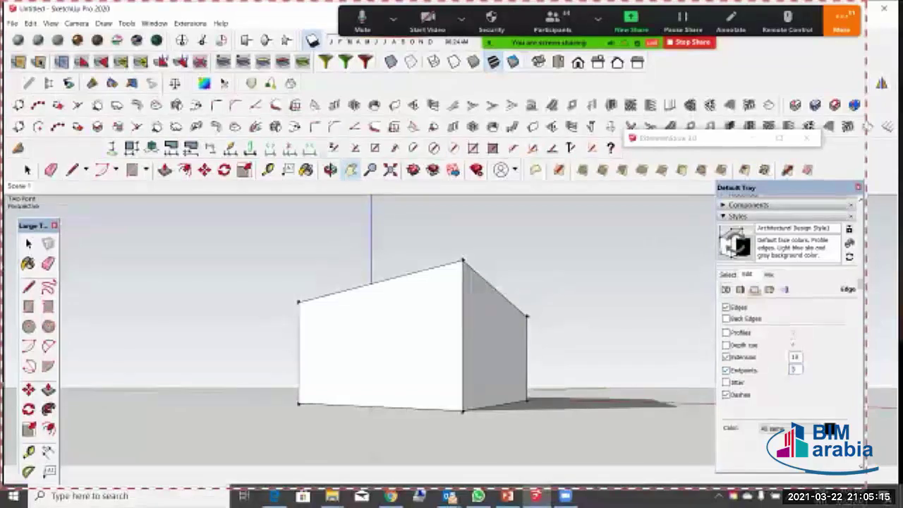
pyautogui.write('5')
pyautogui.press('Return')
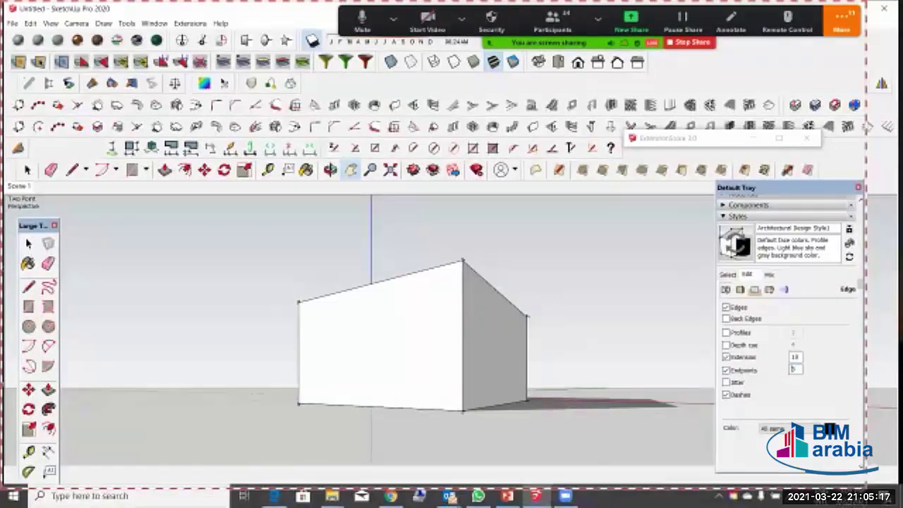
# Step: Set the length of the style's edge Extension to 15
pyautogui.doubleClick(795, 357)
pyautogui.write('15')
pyautogui.press('Return')
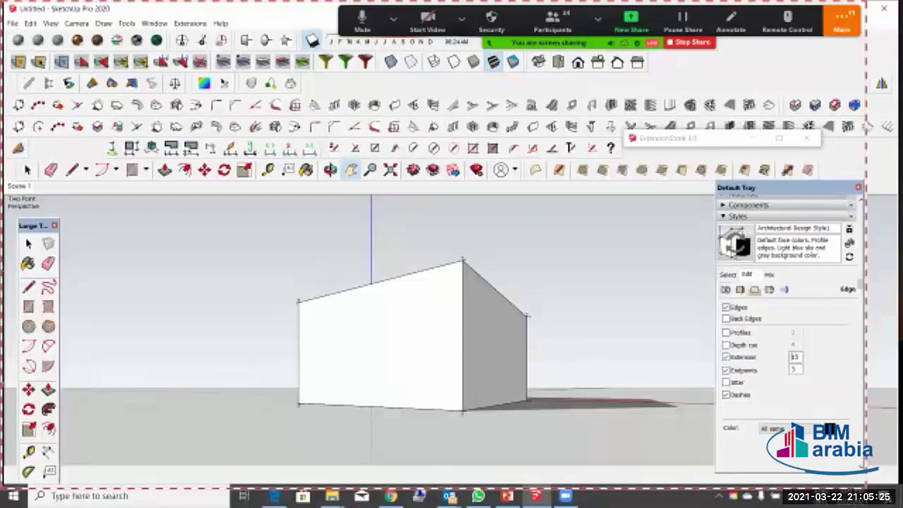
# Step: Enable Ground in the style's background settings
pyautogui.scroll(1, 788, 325)
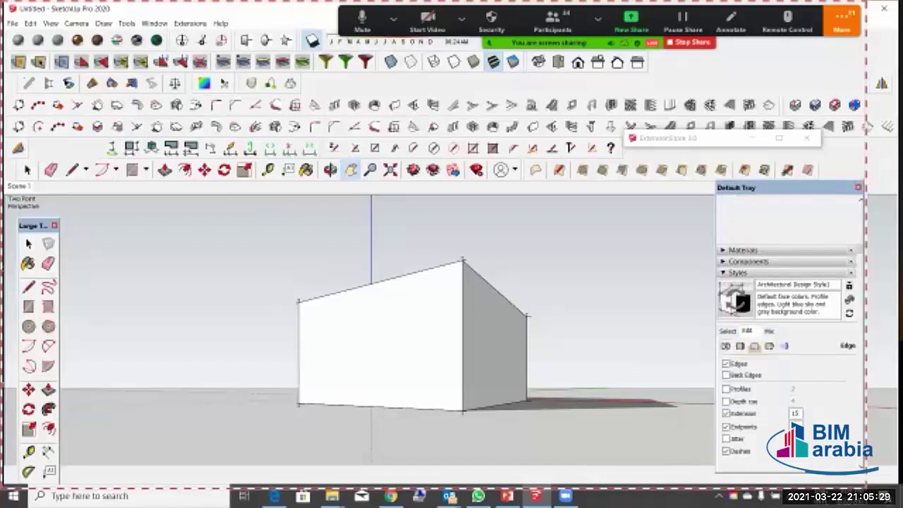
pyautogui.click(741, 346)
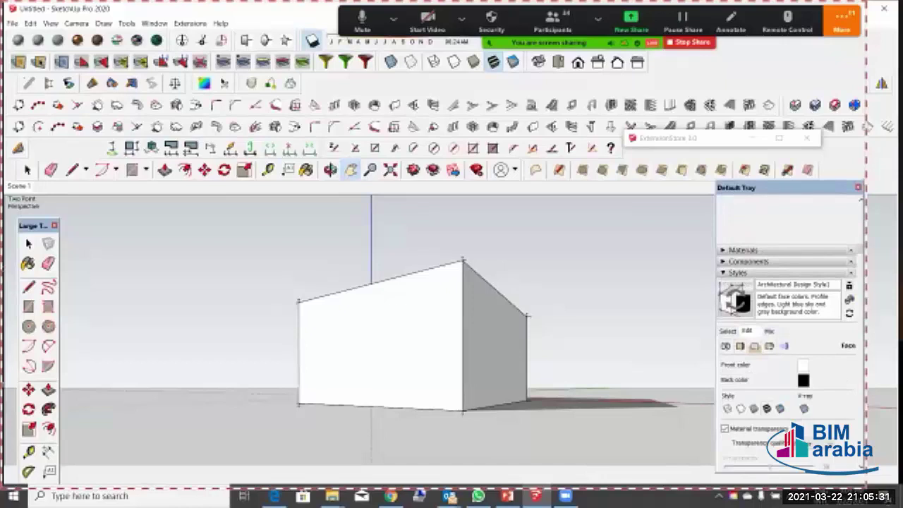
pyautogui.click(754, 346)
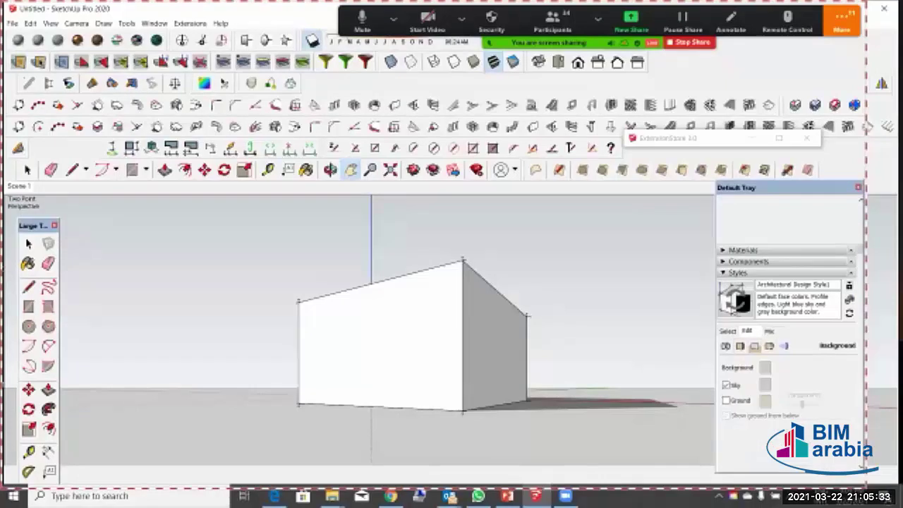
pyautogui.click(726, 400)
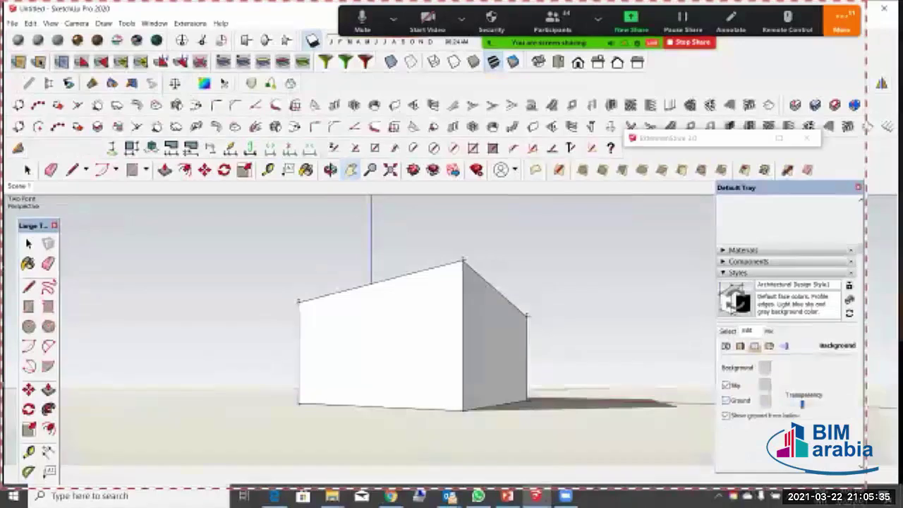
# Step: Review the style's Mix and Select options and the Shadows settings, returning to the Styles settings
pyautogui.click(769, 331)
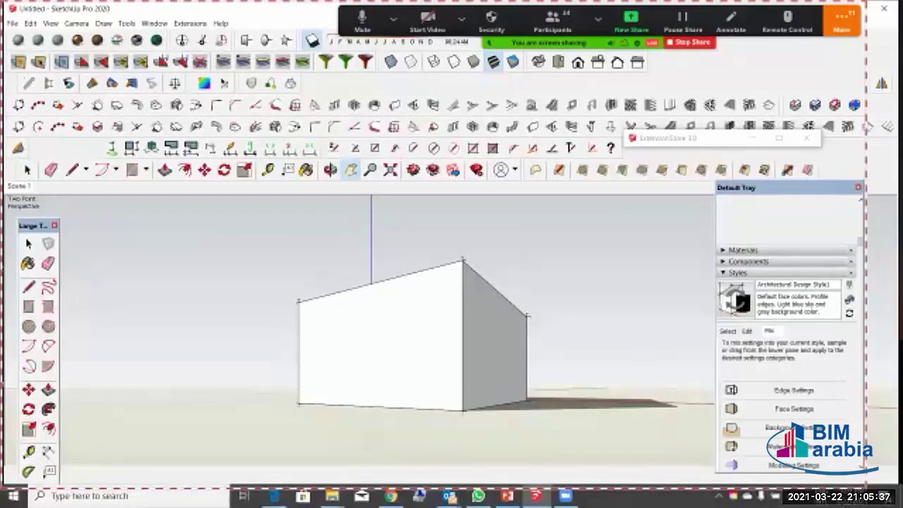
pyautogui.click(728, 331)
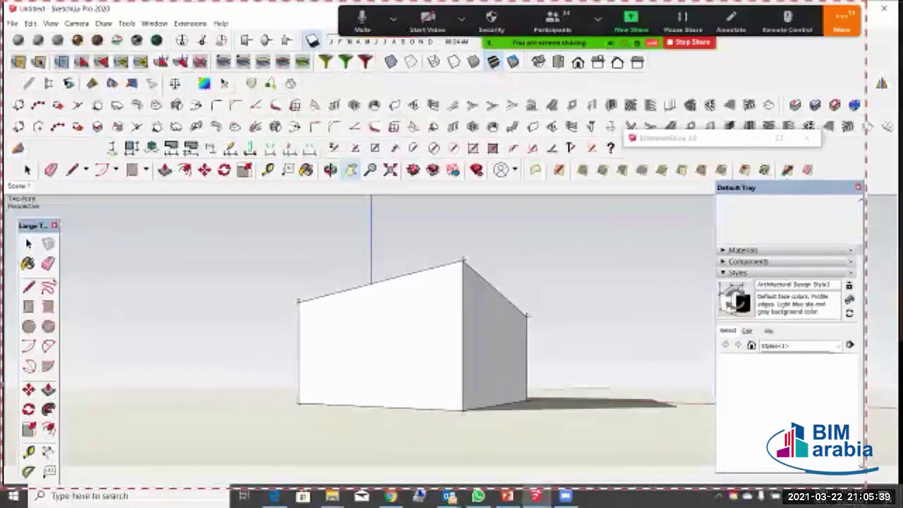
pyautogui.click(737, 273)
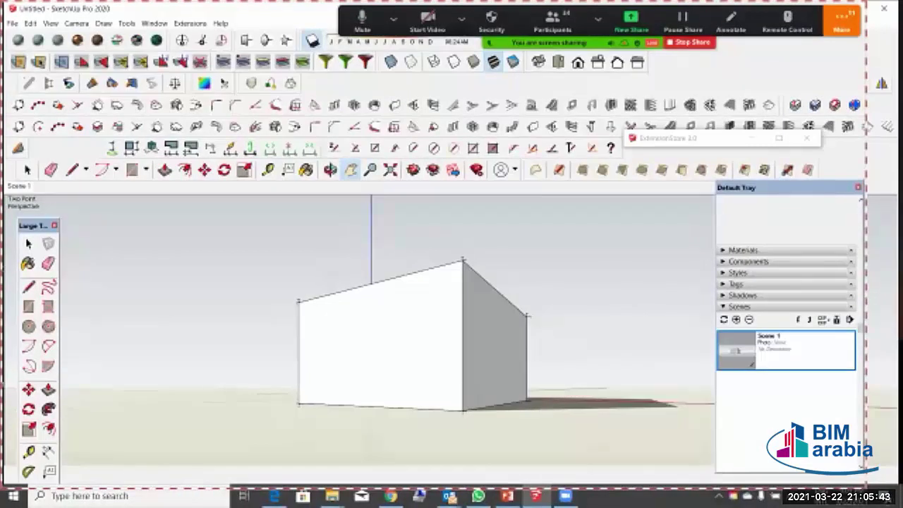
pyautogui.click(743, 296)
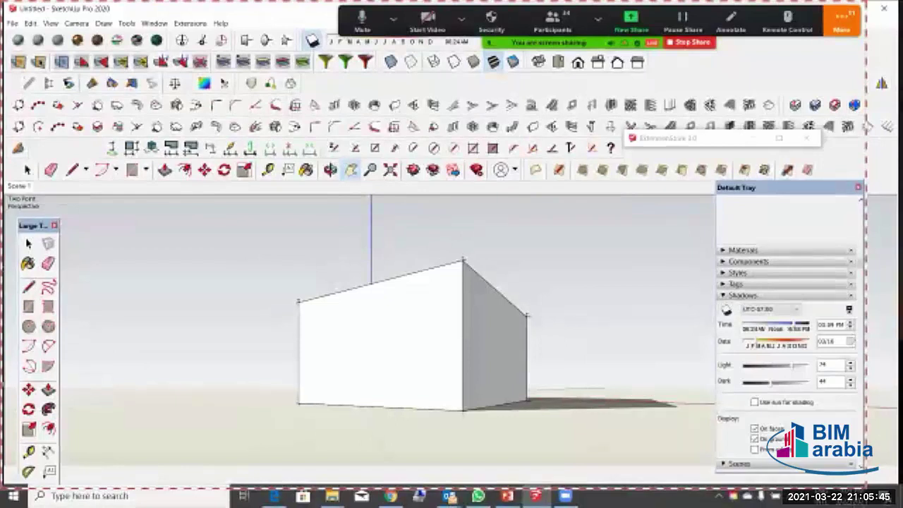
pyautogui.click(738, 273)
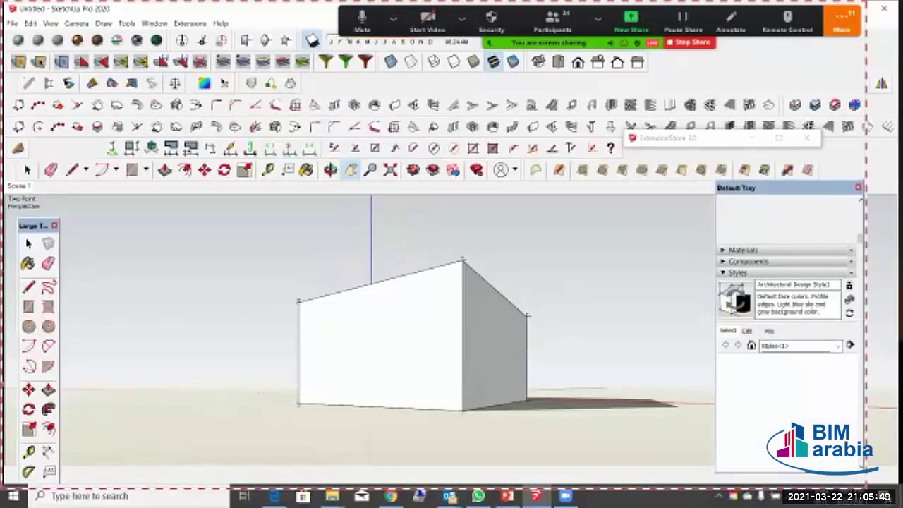
# Step: Try the Construction Documentation, 3D Printing and Architectural Design styles from the Default Styles collection on the box
pyautogui.click(837, 345)
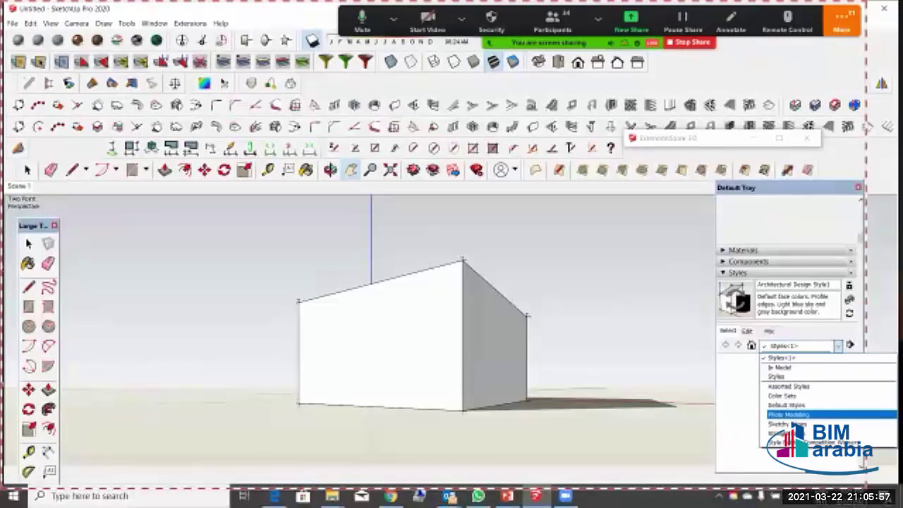
pyautogui.click(787, 405)
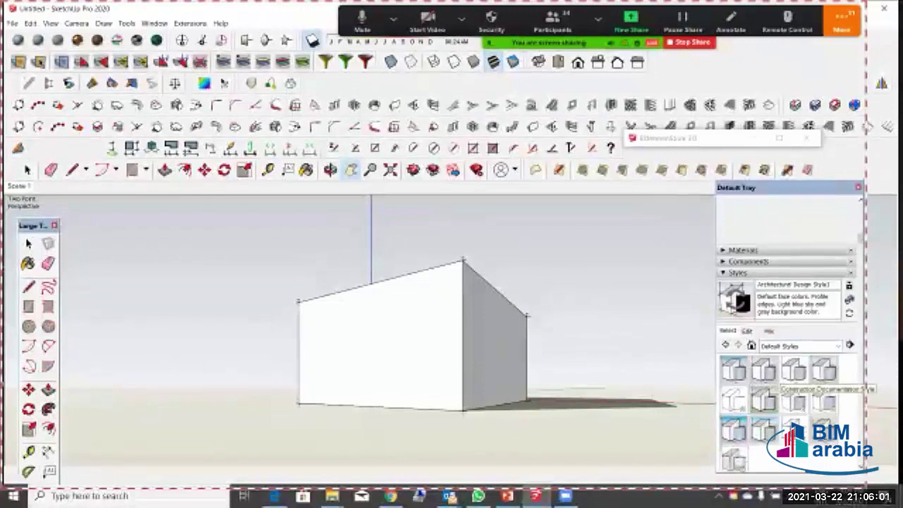
pyautogui.click(794, 369)
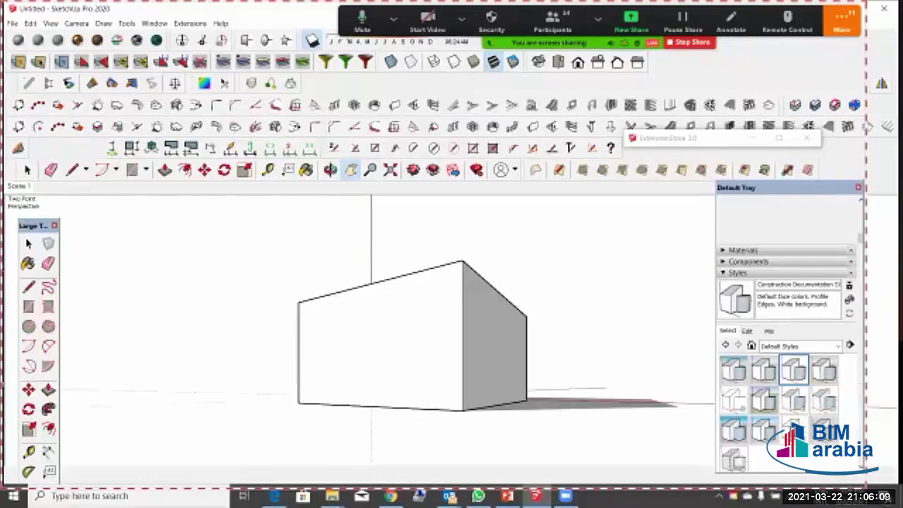
pyautogui.click(734, 370)
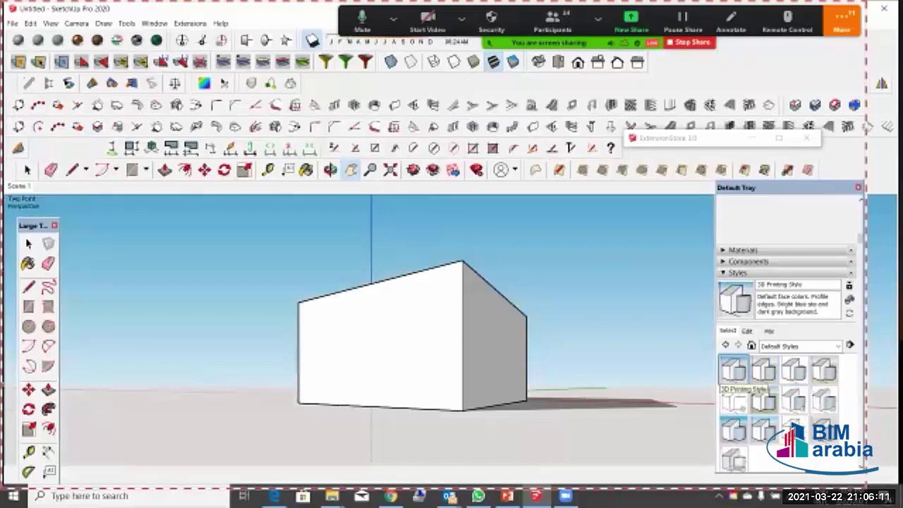
pyautogui.click(764, 368)
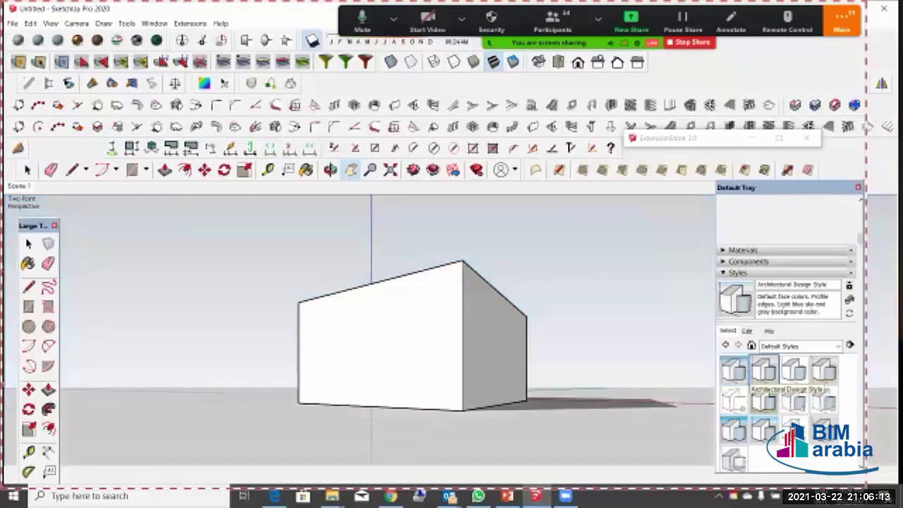
# Step: Try the Dry Erase Marker Wide, Fineliner and Marker Wide styles from the Sketchy Edges collection
pyautogui.scroll(-2, 764, 381)
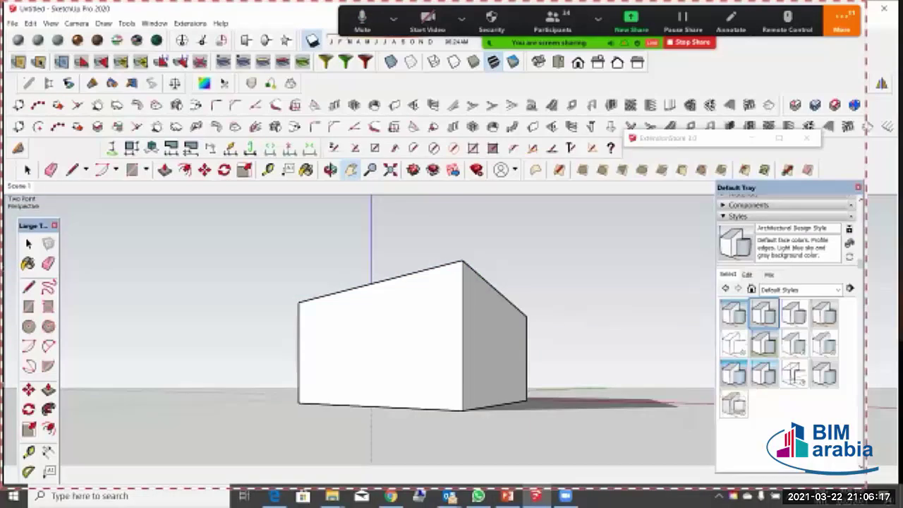
pyautogui.click(837, 290)
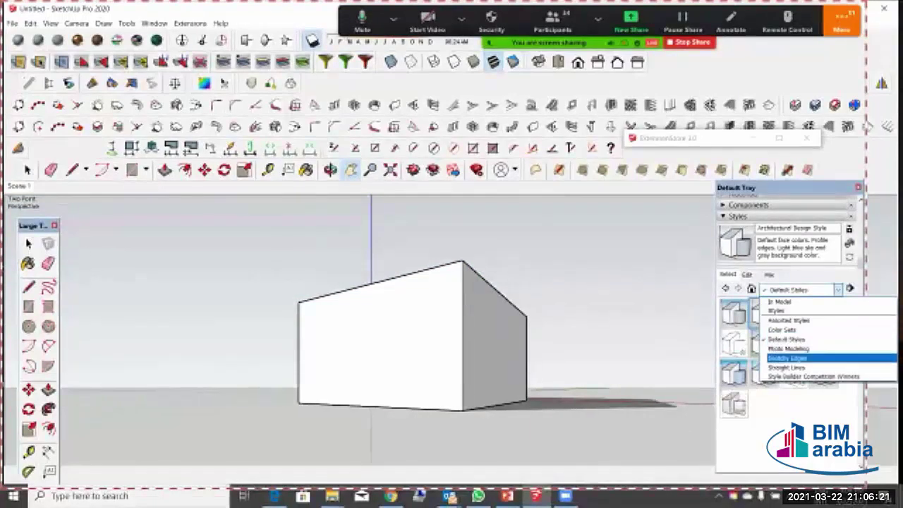
pyautogui.click(788, 357)
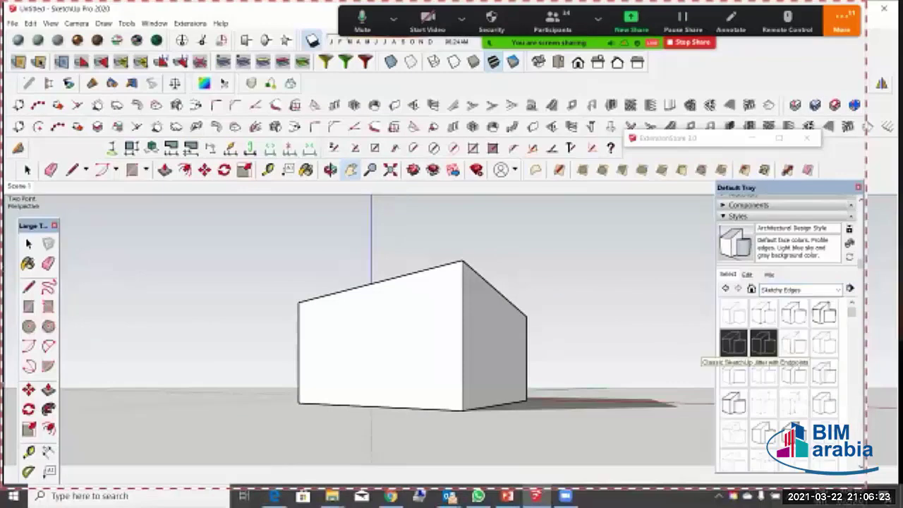
pyautogui.scroll(-3, 762, 353)
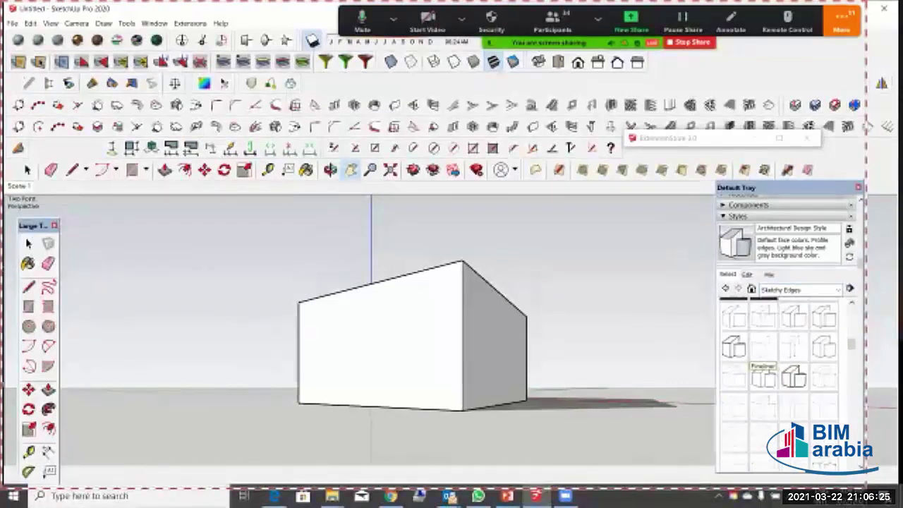
pyautogui.click(734, 346)
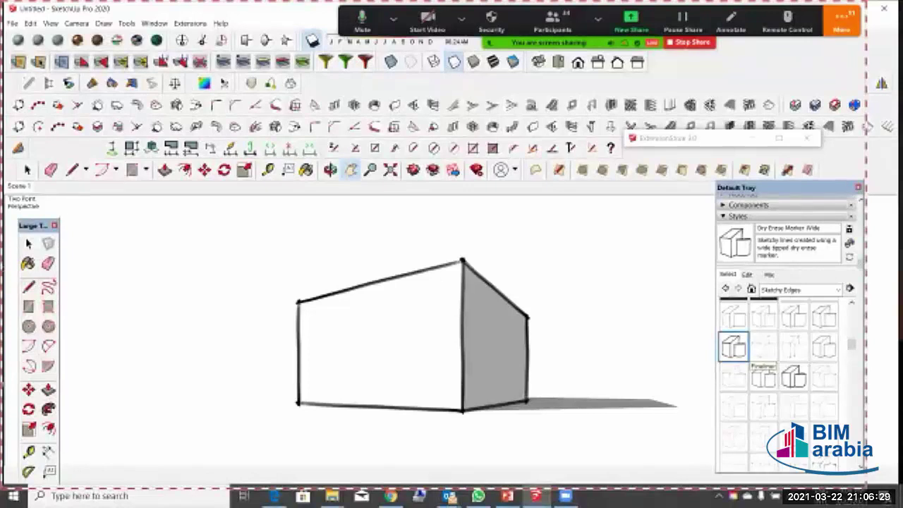
pyautogui.click(764, 346)
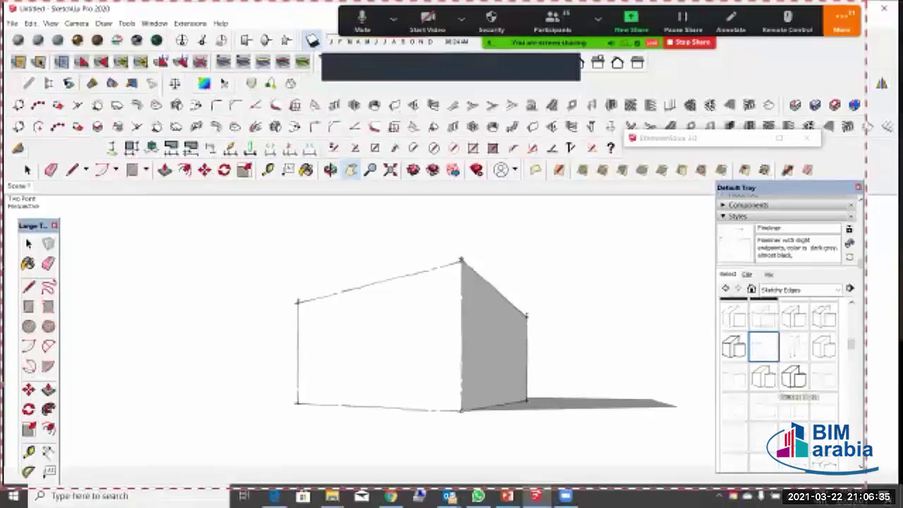
pyautogui.click(793, 378)
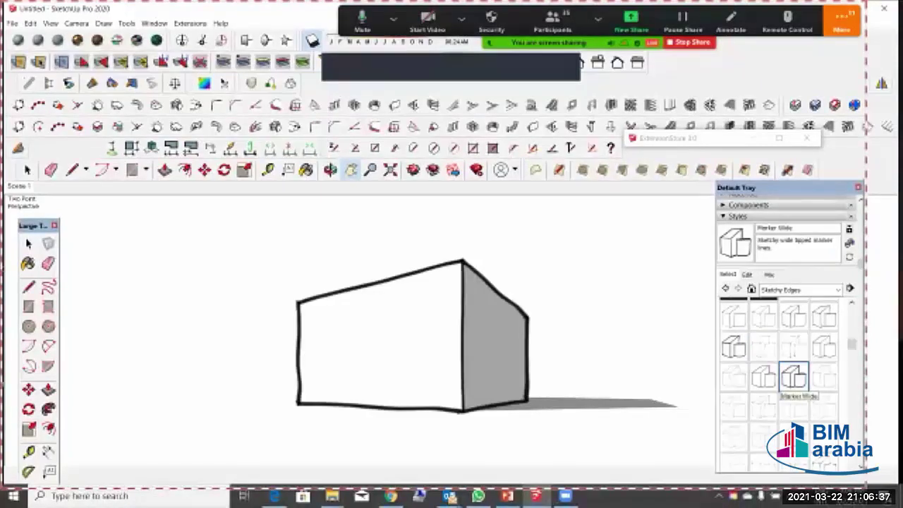
# Step: Apply the Pen Sepia sketchy style to the box and switch back to Marker Wide
pyautogui.scroll(-2, 793, 381)
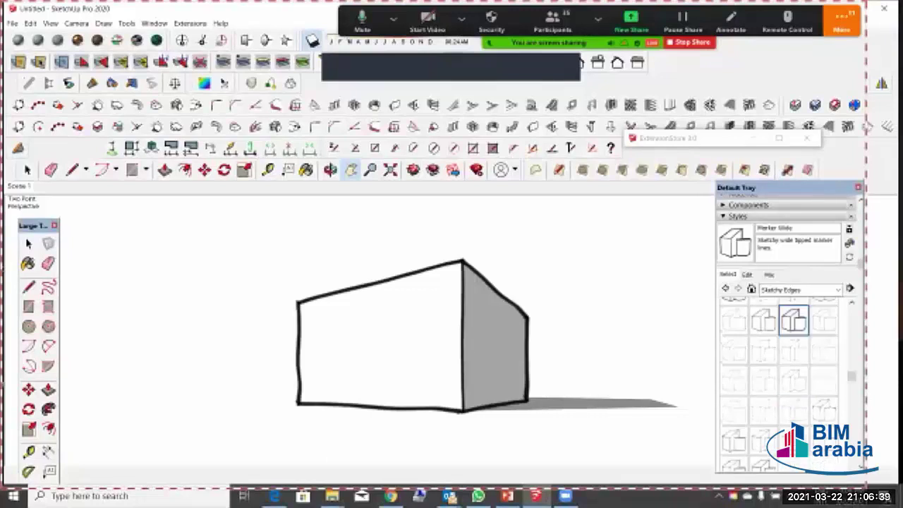
pyautogui.click(763, 381)
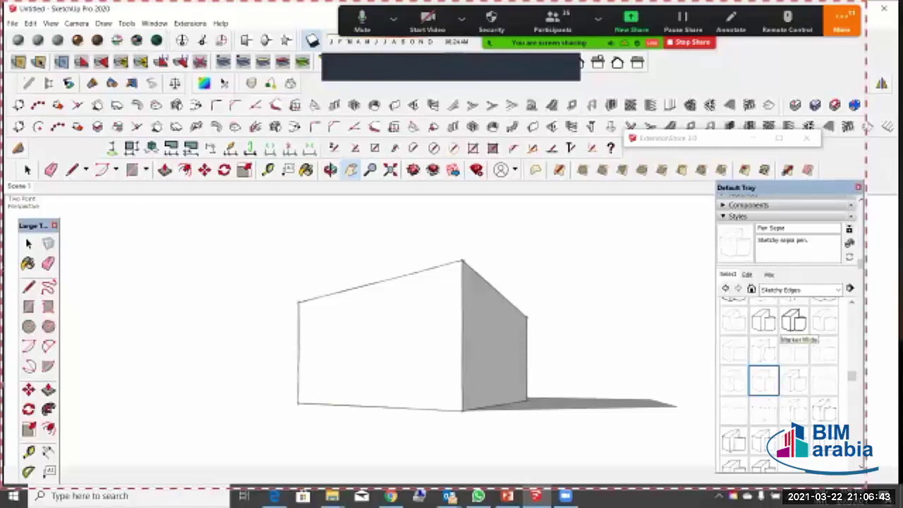
pyautogui.click(794, 323)
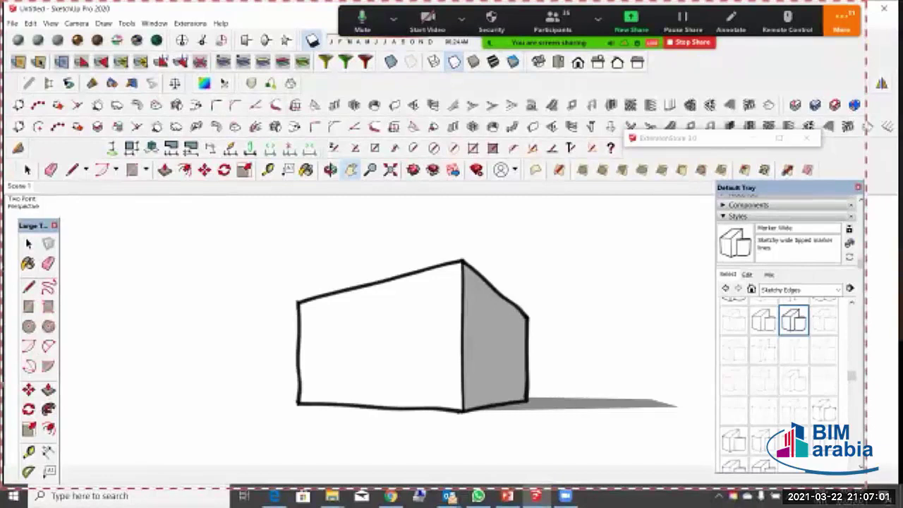
# Step: Compare the Chalk on Greenboard and Chalk on Blackboard styles on the box, ending with Chalk on Blackboard
pyautogui.scroll(4, 763, 344)
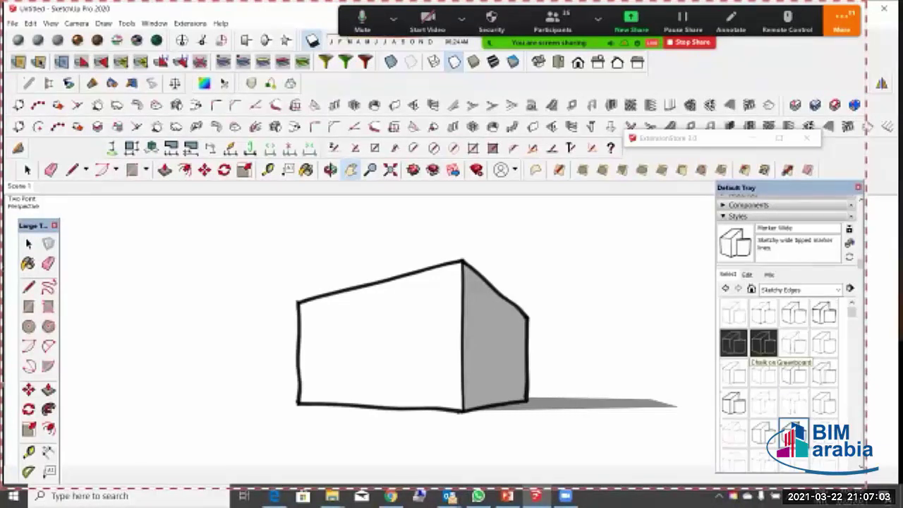
pyautogui.click(763, 344)
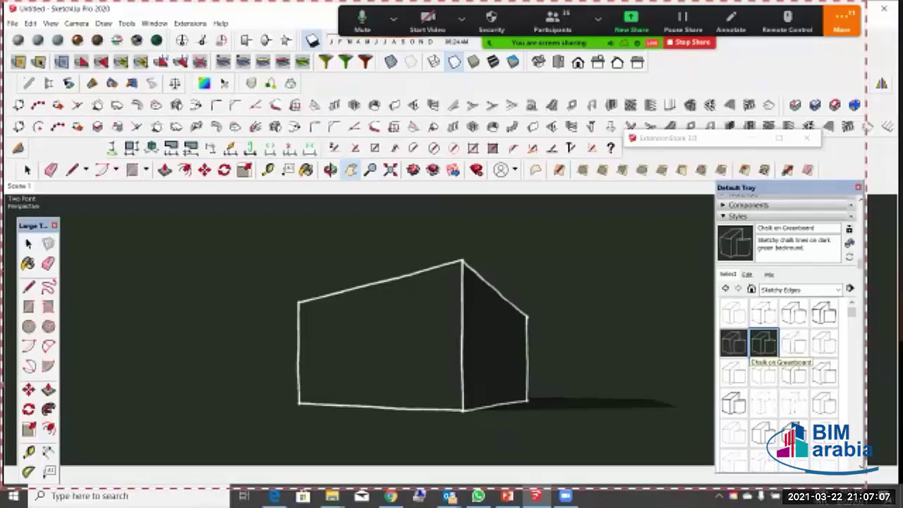
pyautogui.click(734, 343)
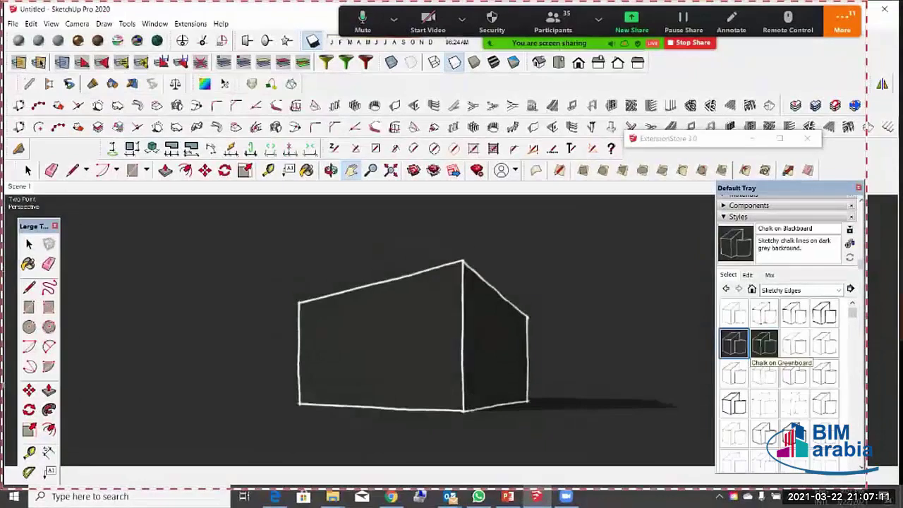
pyautogui.click(764, 343)
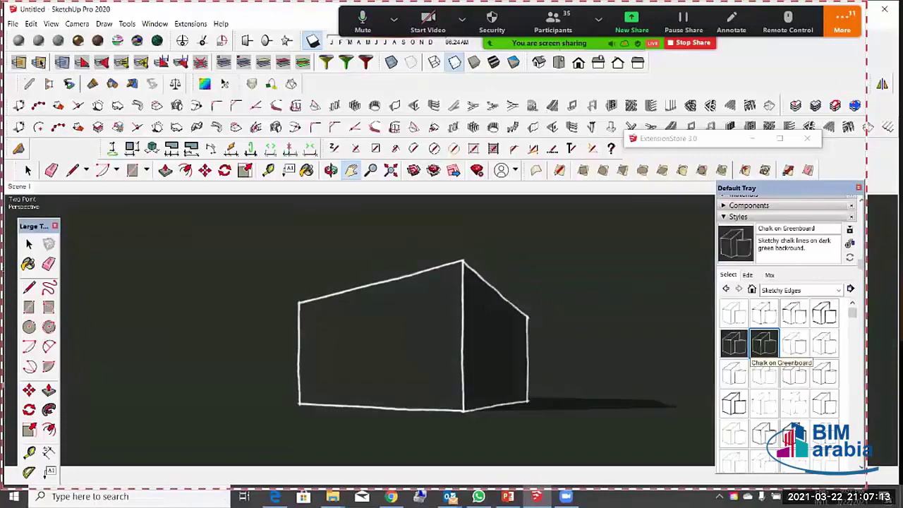
pyautogui.click(733, 343)
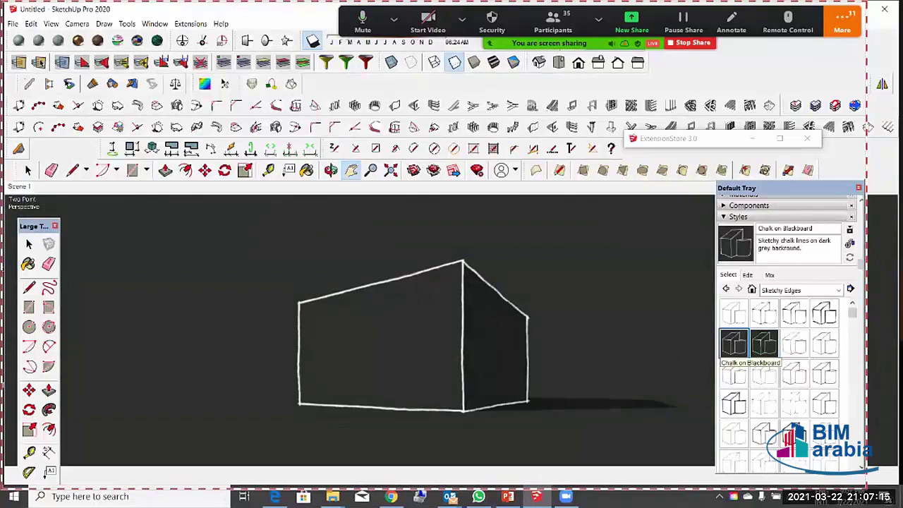
# Step: Collapse the Styles settings and recall Scene 1 after viewing the box from other angles
pyautogui.moveTo(451, 332)
pyautogui.mouseDown(button='middle')
pyautogui.moveTo(469, 353)
pyautogui.moveTo(536, 361)
pyautogui.moveTo(438, 342)
pyautogui.mouseUp(button='middle')
pyautogui.scroll(1, 434, 335)
pyautogui.scroll(-3, 433, 335)
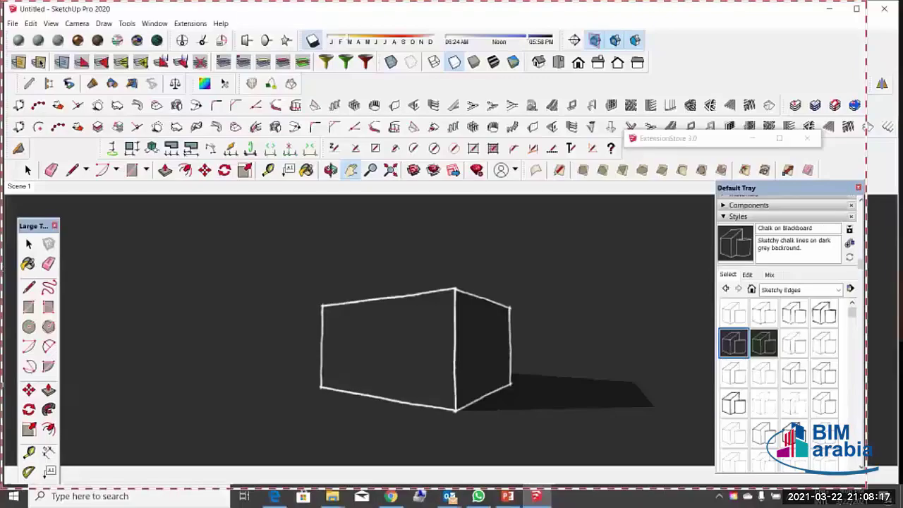
pyautogui.click(738, 273)
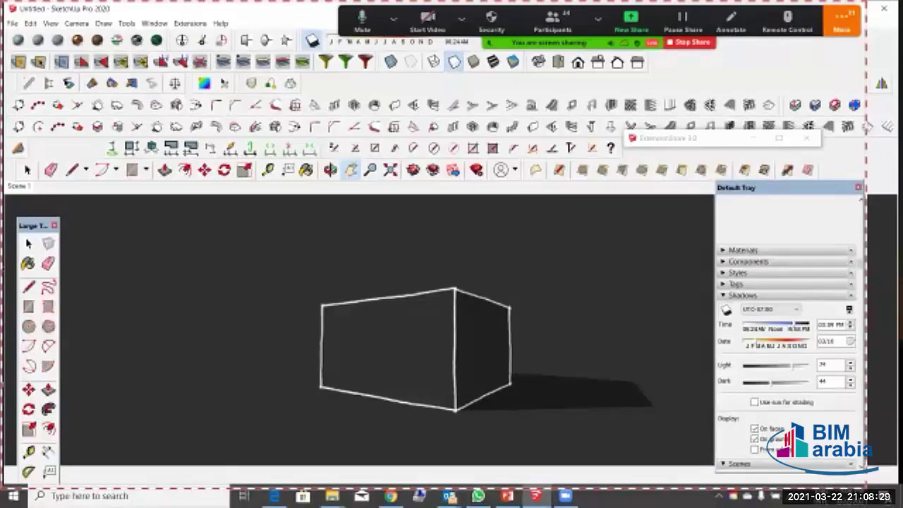
pyautogui.moveTo(451, 346); pyautogui.dragTo(466, 357, button='middle')
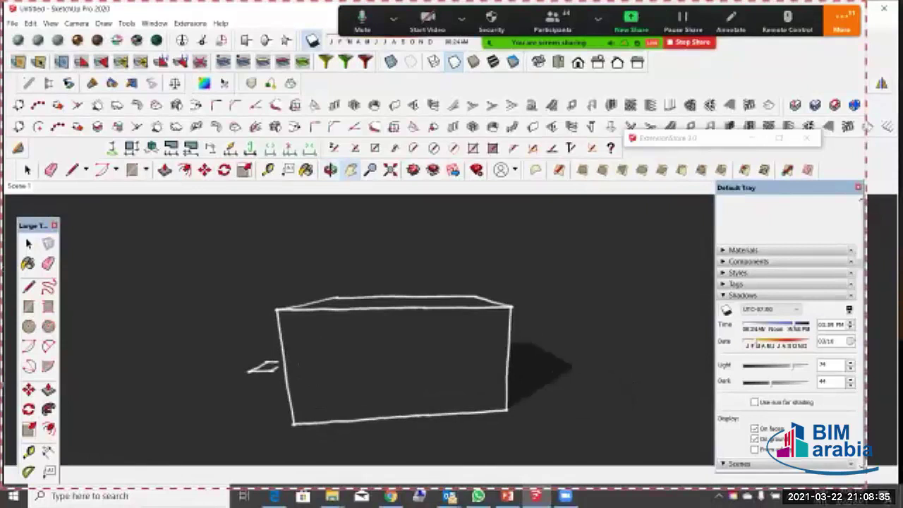
pyautogui.click(19, 187)
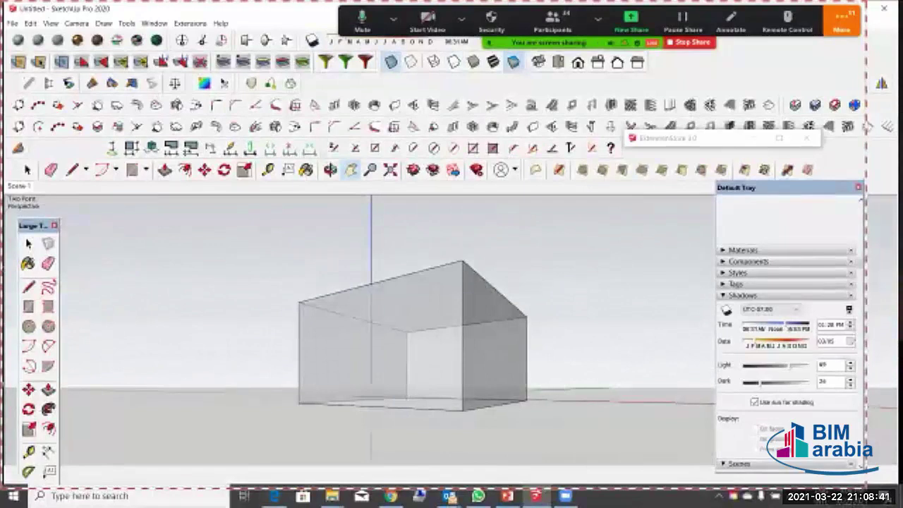
pyautogui.moveTo(381, 303); pyautogui.dragTo(523, 388, button='middle')
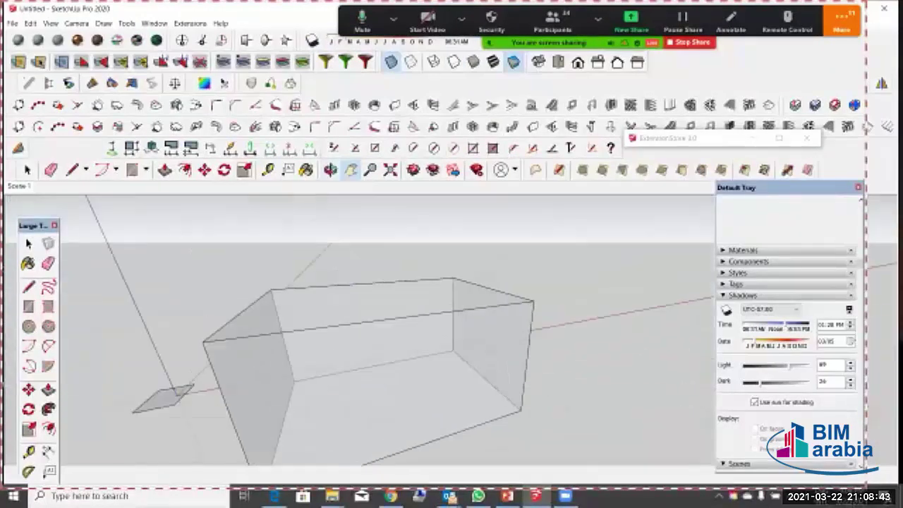
# Step: Select the box together with the small rectangle at the origin and delete both
pyautogui.moveTo(367, 310); pyautogui.dragTo(508, 402, button='middle')
pyautogui.moveTo(395, 395); pyautogui.dragTo(325, 304, button='middle')
pyautogui.scroll(-2, 451, 335)
pyautogui.moveTo(423, 346); pyautogui.dragTo(446, 268, button='middle')
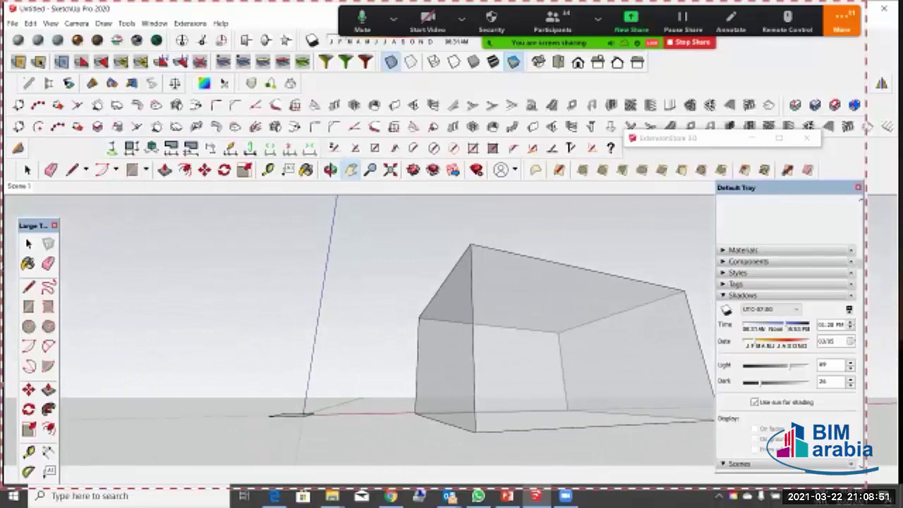
pyautogui.moveTo(451, 332); pyautogui.dragTo(271, 339, button='middle')
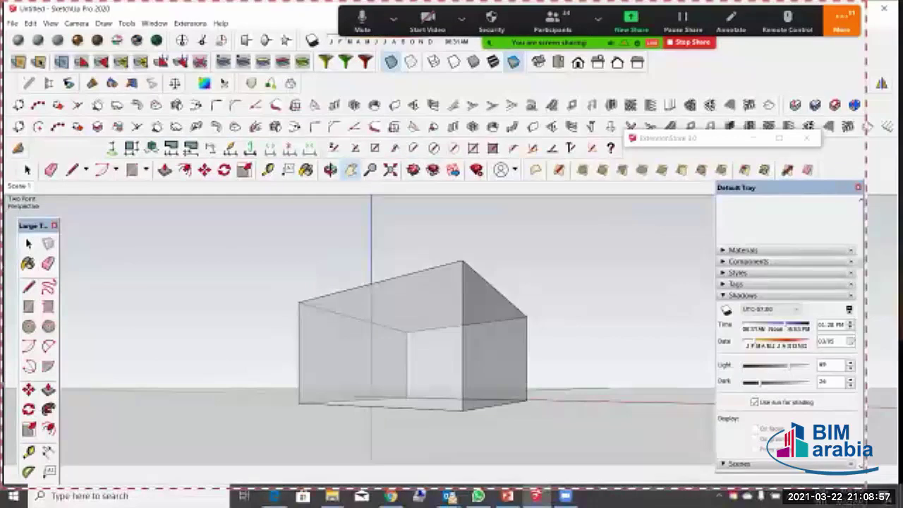
pyautogui.moveTo(423, 303); pyautogui.dragTo(437, 370, button='middle')
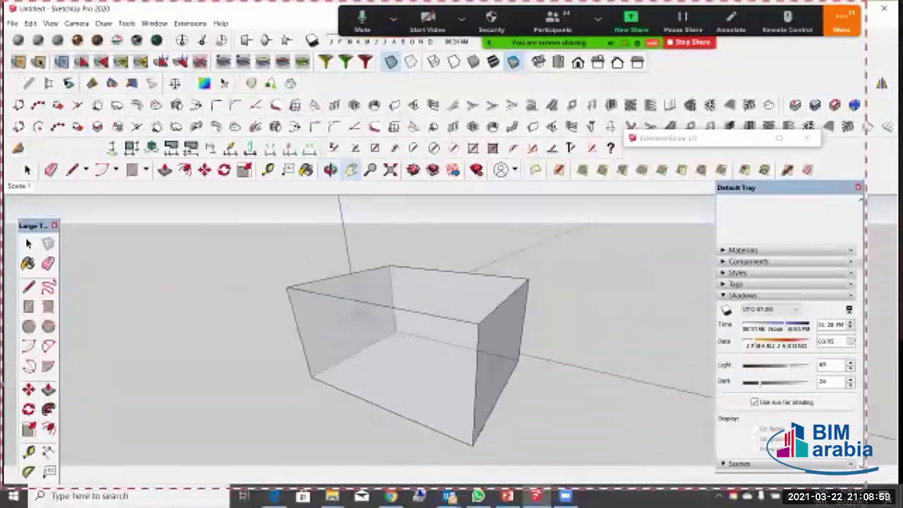
pyautogui.moveTo(403, 317); pyautogui.dragTo(472, 347, button='middle')
pyautogui.press('space')
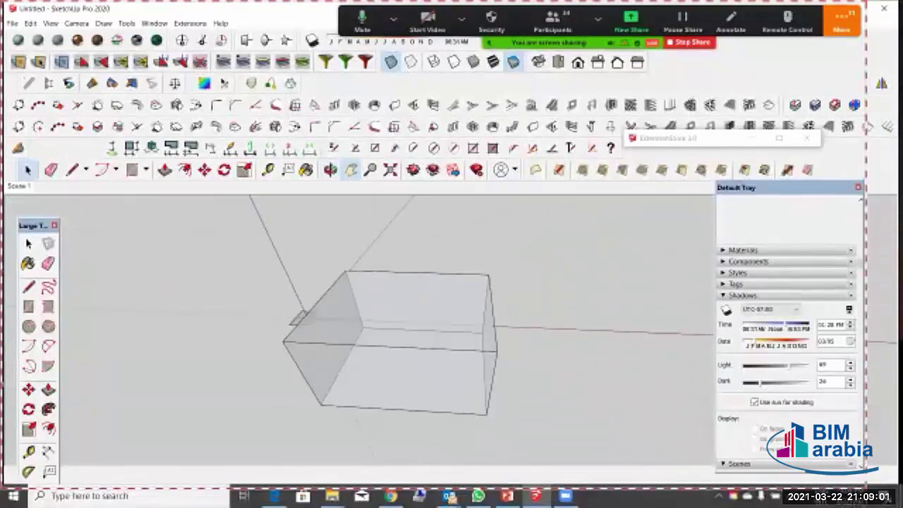
pyautogui.moveTo(584, 258); pyautogui.dragTo(246, 433)
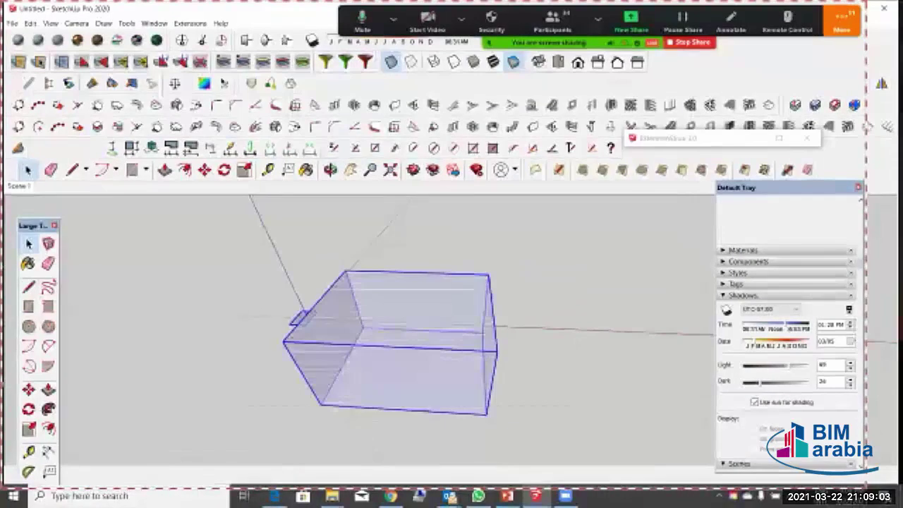
pyautogui.press('Delete')
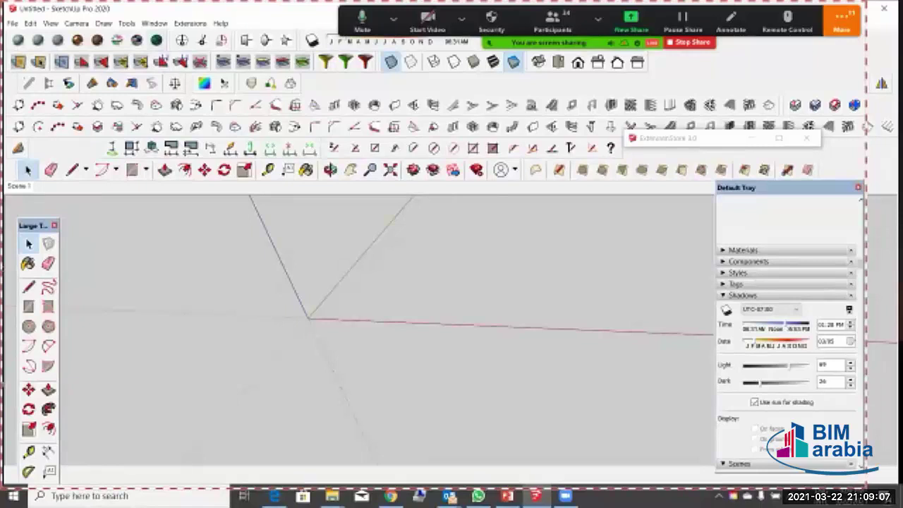
# Step: Review the model's Units settings and purge unused items from its Statistics
pyautogui.click(154, 24)
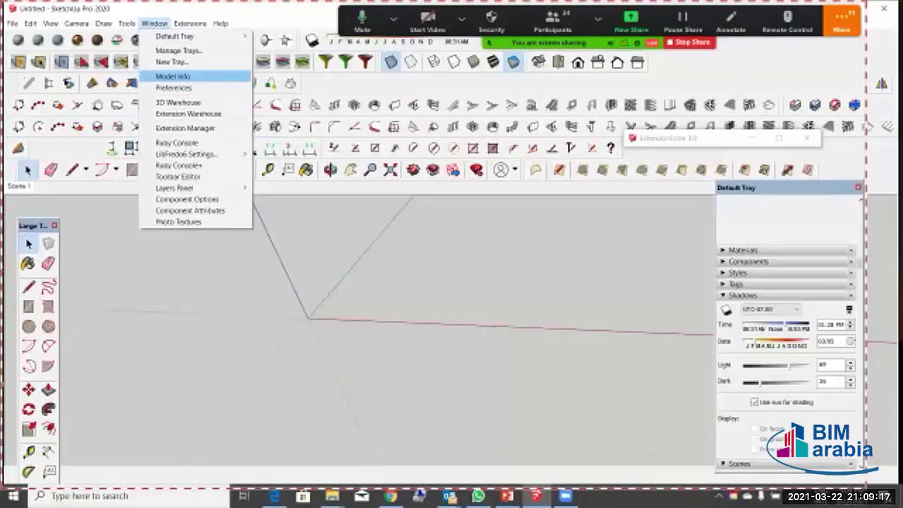
pyautogui.click(173, 77)
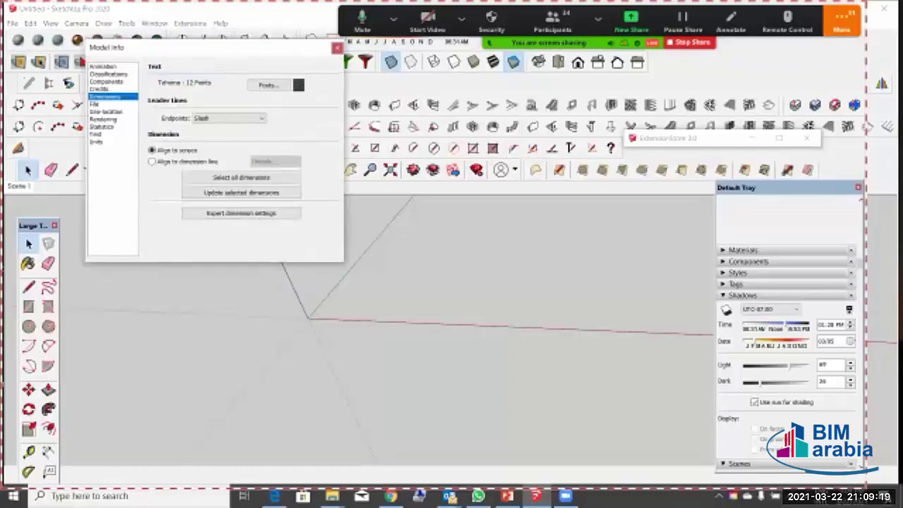
pyautogui.click(97, 142)
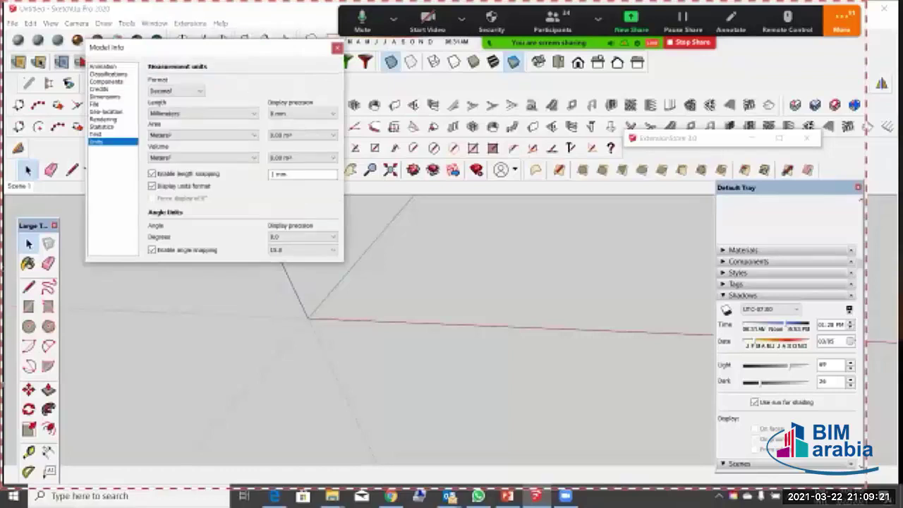
pyautogui.click(102, 127)
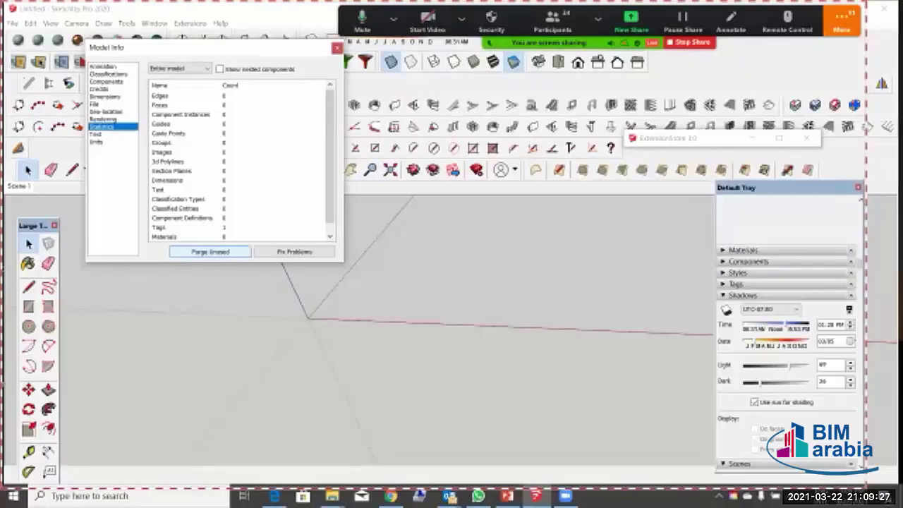
pyautogui.click(210, 251)
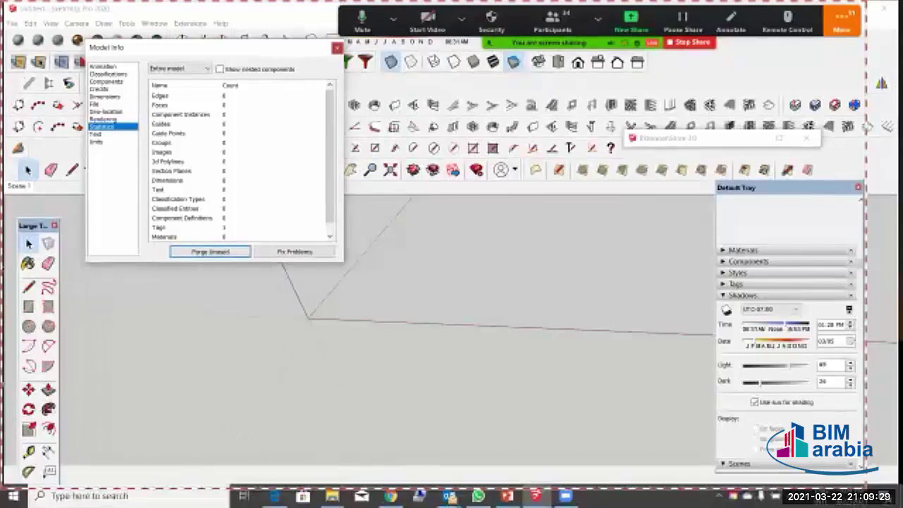
pyautogui.click(337, 47)
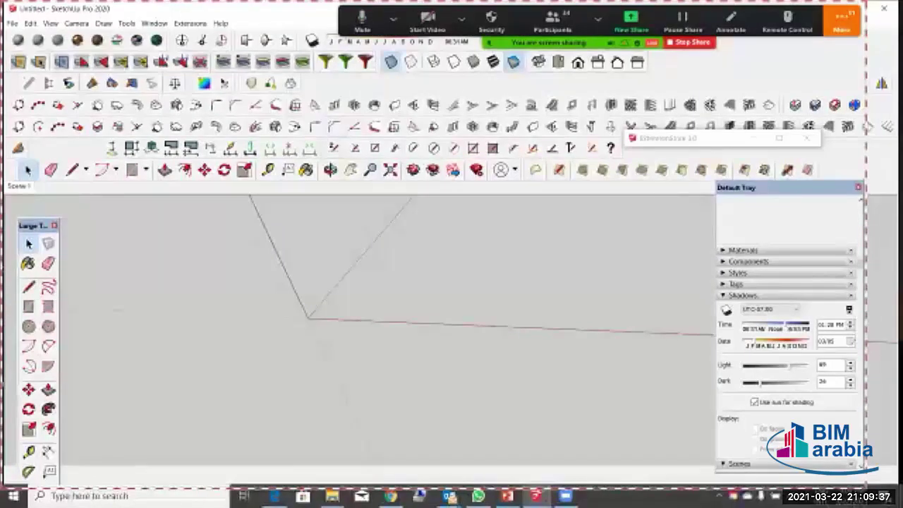
# Step: Move the Default Tray slightly higher and draw a closed four-sided face beside the origin with the Line tool
pyautogui.moveTo(353, 268); pyautogui.dragTo(377, 284, button='middle')
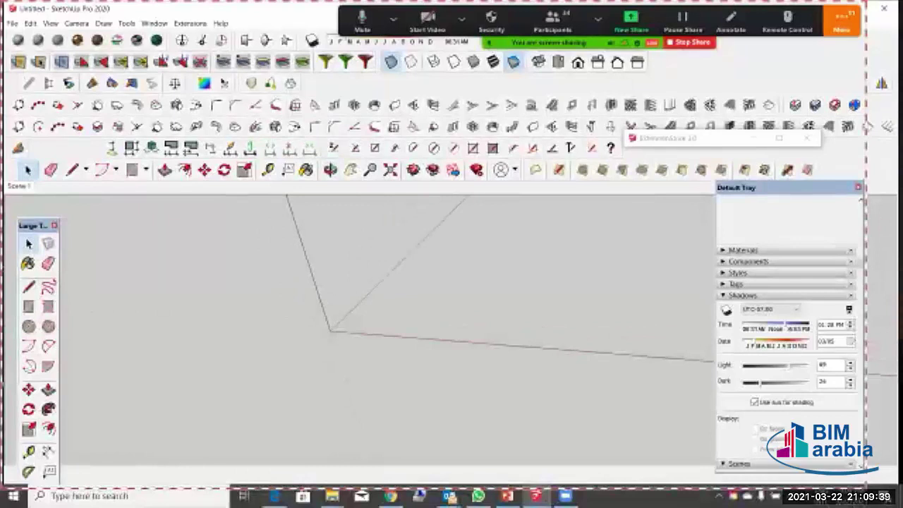
pyautogui.moveTo(783, 188); pyautogui.dragTo(784, 169)
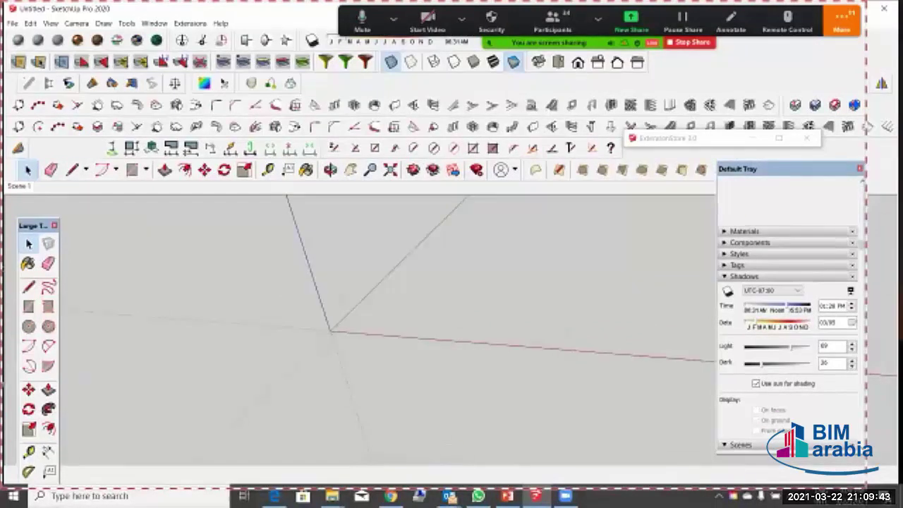
pyautogui.click(72, 170)
pyautogui.moveTo(339, 282); pyautogui.dragTo(336, 264, button='middle')
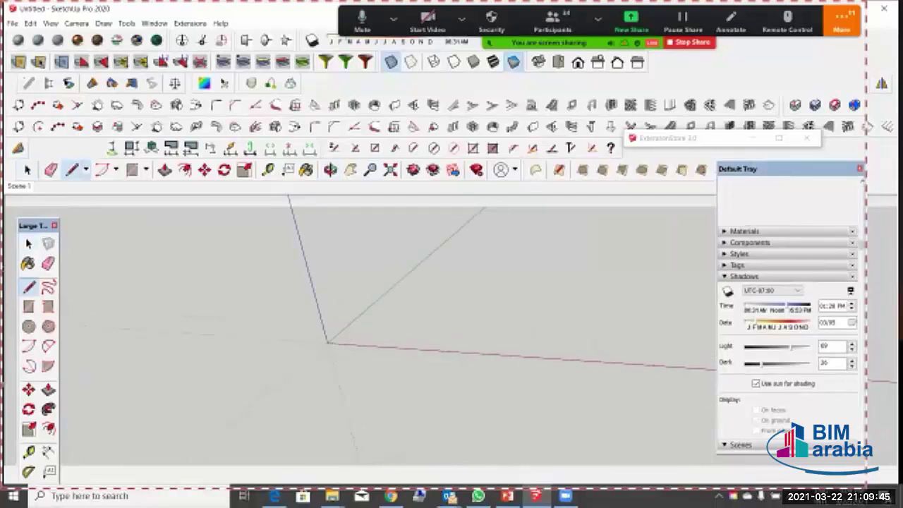
pyautogui.click(346, 352)
pyautogui.click(402, 356)
pyautogui.click(433, 297)
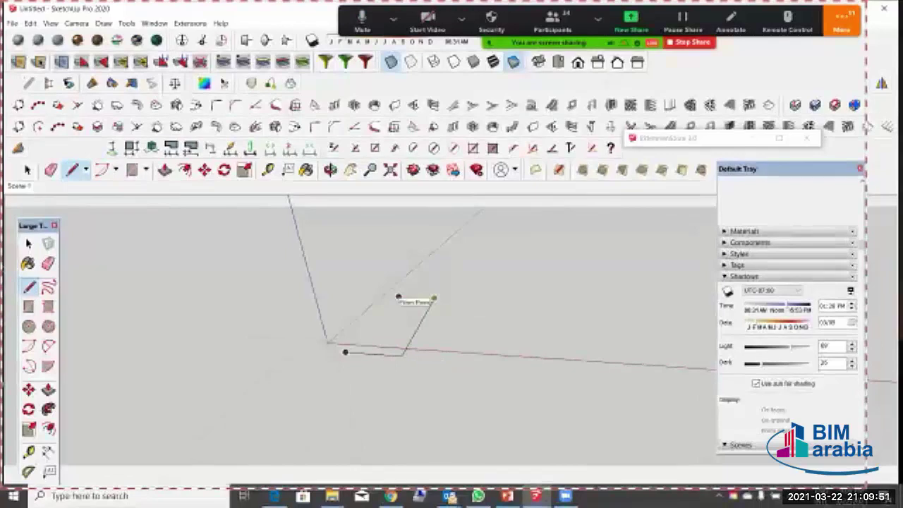
pyautogui.click(398, 297)
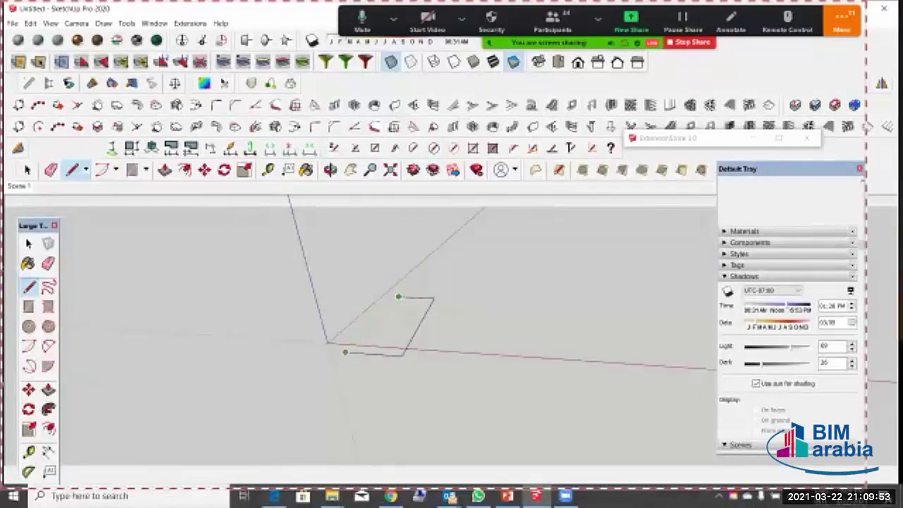
pyautogui.click(345, 352)
# Step: Draw three lines from the first face's long edge to form an adjoining four-sided face that shares this edge
pyautogui.moveTo(345, 352)
pyautogui.mouseDown(button='middle')
pyautogui.moveTo(381, 367)
pyautogui.moveTo(387, 380)
pyautogui.moveTo(346, 361)
pyautogui.mouseUp(button='middle')
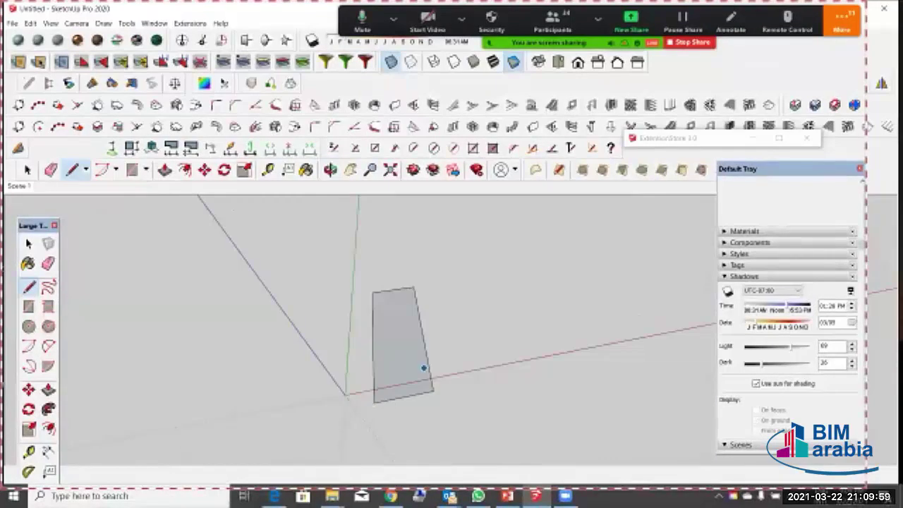
pyautogui.click(428, 366)
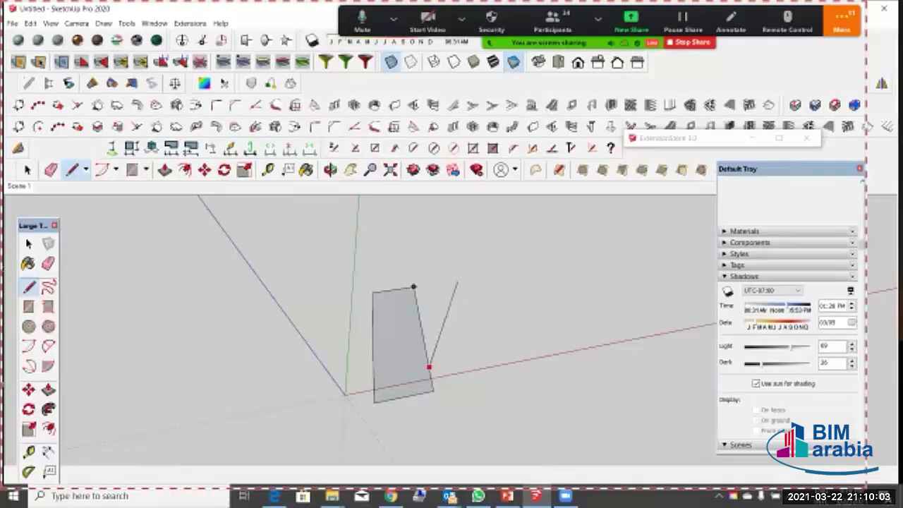
pyautogui.click(554, 344)
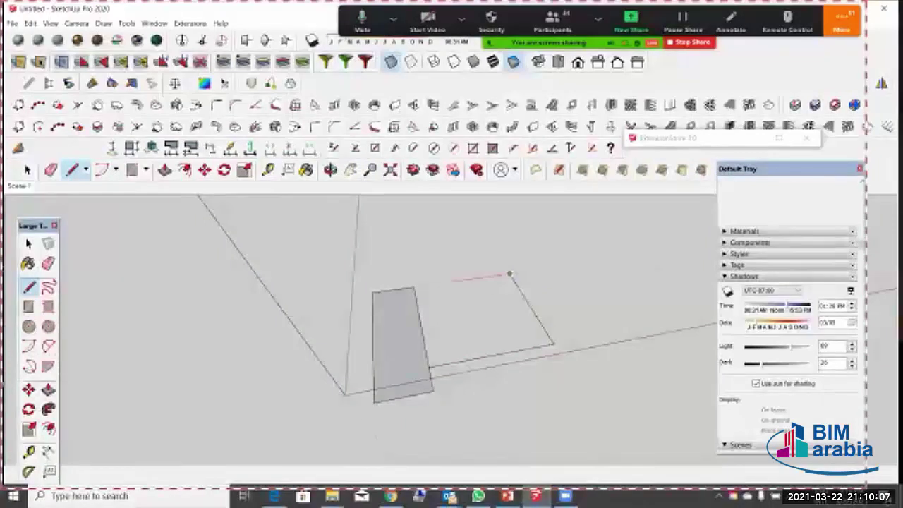
pyautogui.click(510, 274)
pyautogui.click(414, 286)
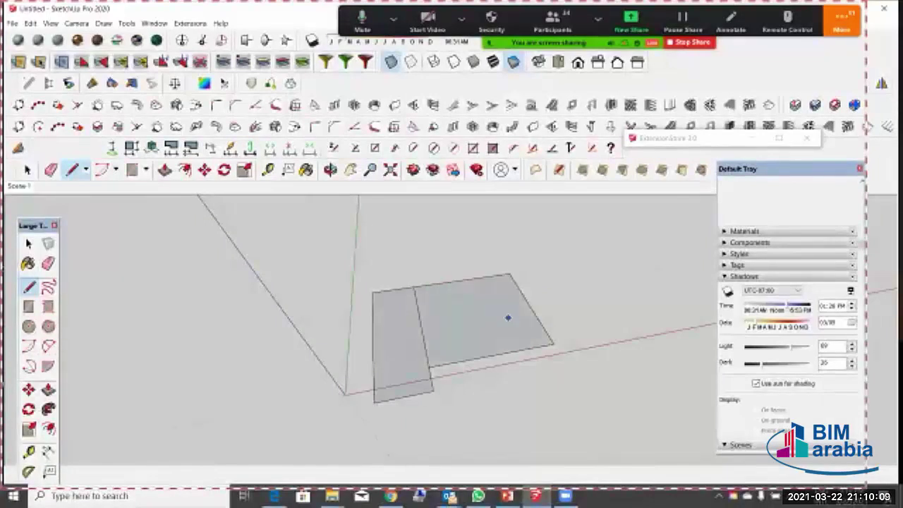
# Step: Draw a third, narrow face extending along the green axis from the back edge of the second face
pyautogui.moveTo(515, 329); pyautogui.dragTo(461, 287, button='middle')
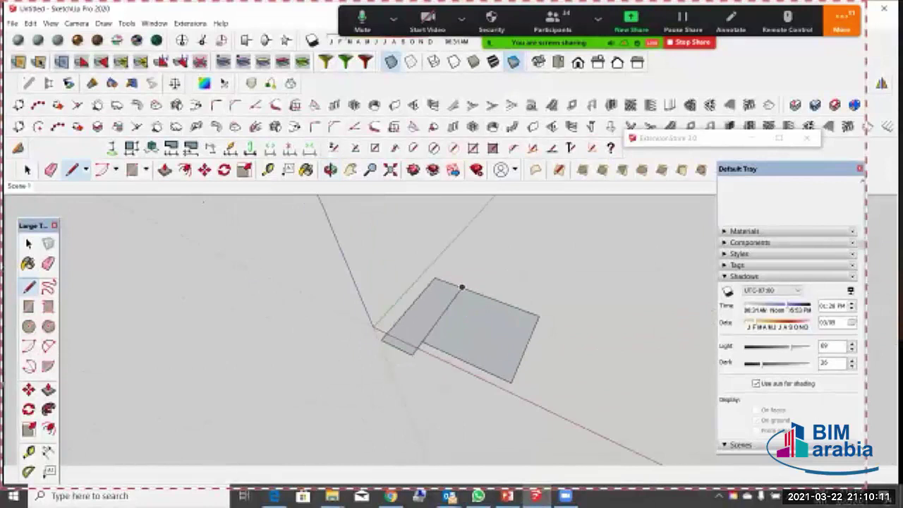
pyautogui.click(461, 288)
pyautogui.click(514, 220)
pyautogui.click(550, 230)
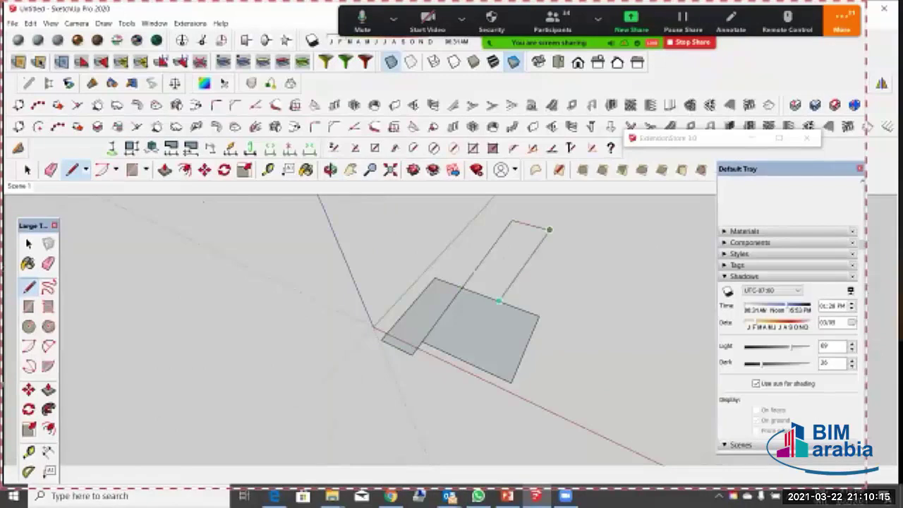
pyautogui.click(509, 304)
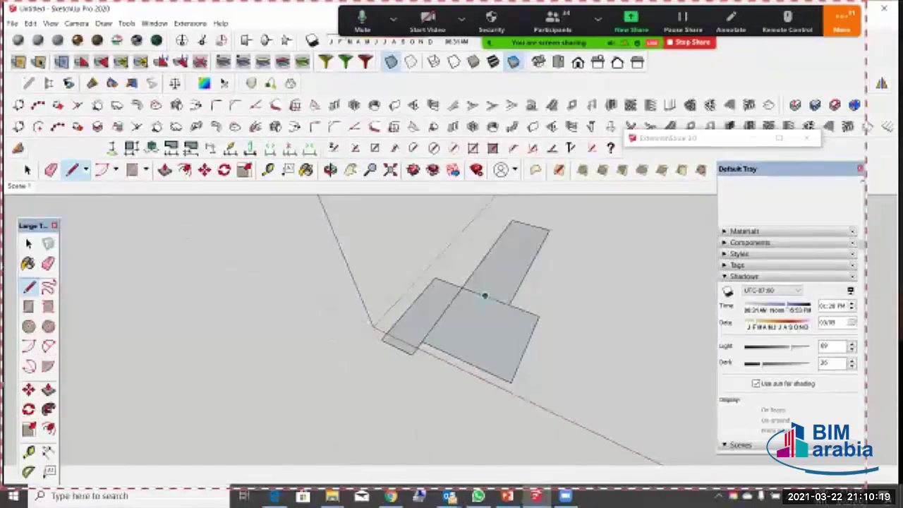
# Step: Draw a separate rectangle on the ground, away from the three joined faces, with the Rectangle tool
pyautogui.scroll(-1, 480, 297)
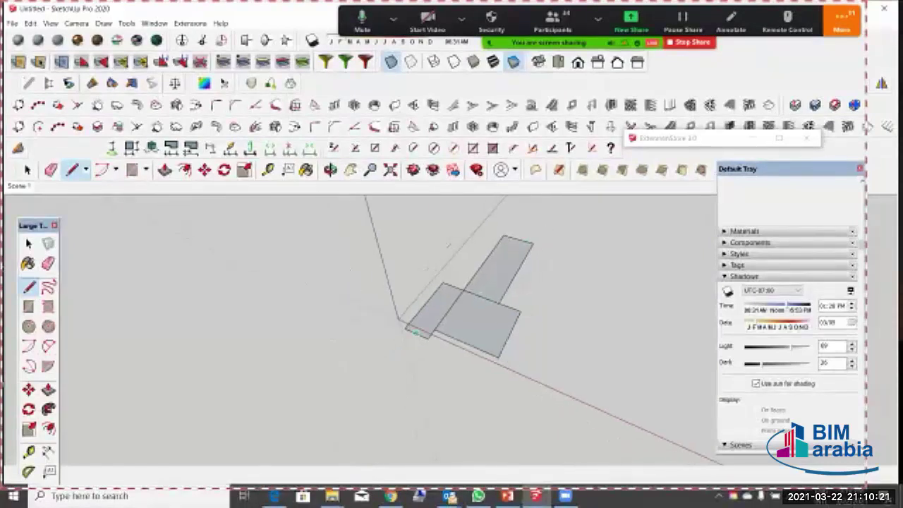
pyautogui.scroll(-1, 416, 332)
pyautogui.scroll(2, 491, 300)
pyautogui.scroll(-2, 460, 303)
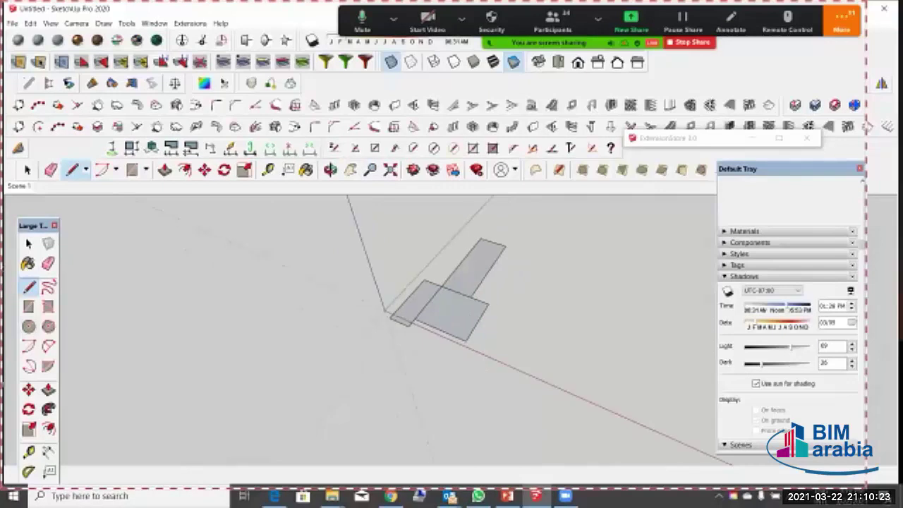
pyautogui.click(29, 306)
pyautogui.click(189, 292)
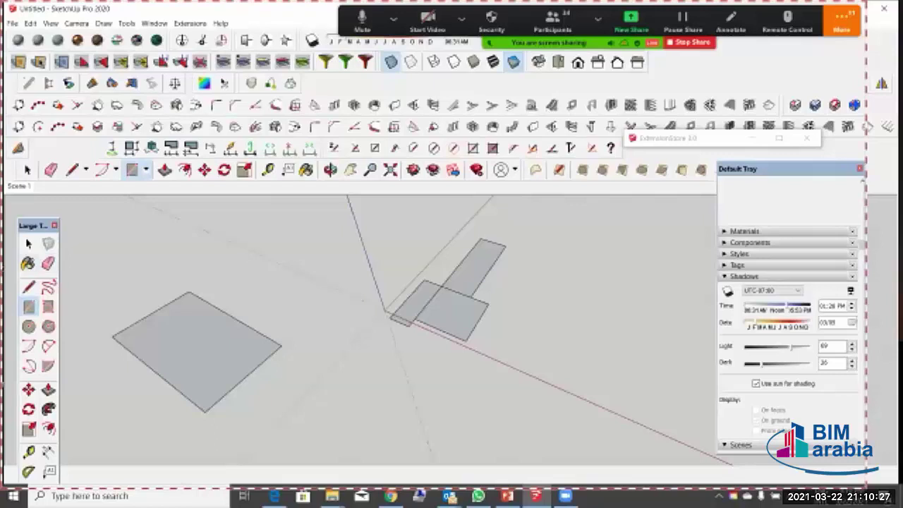
# Step: Draw a single line outward from each of the separate rectangle's four edges
pyautogui.click(28, 286)
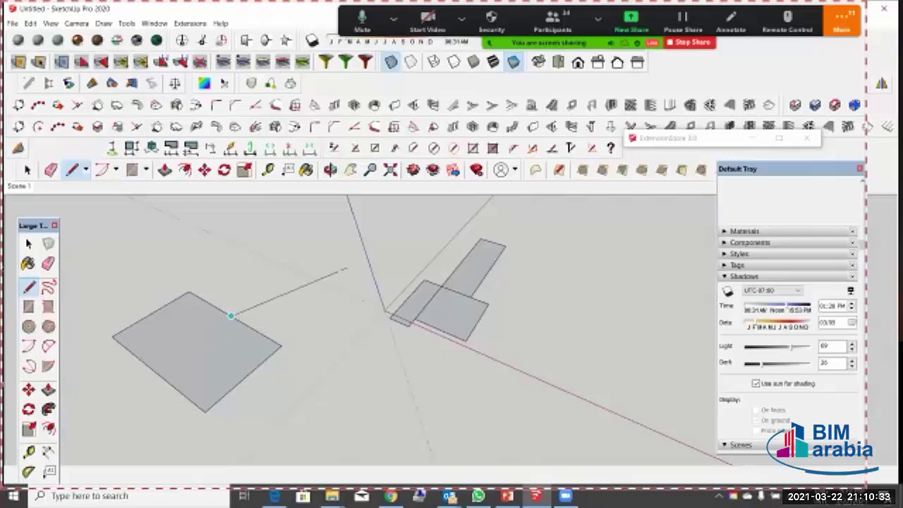
pyautogui.click(333, 245)
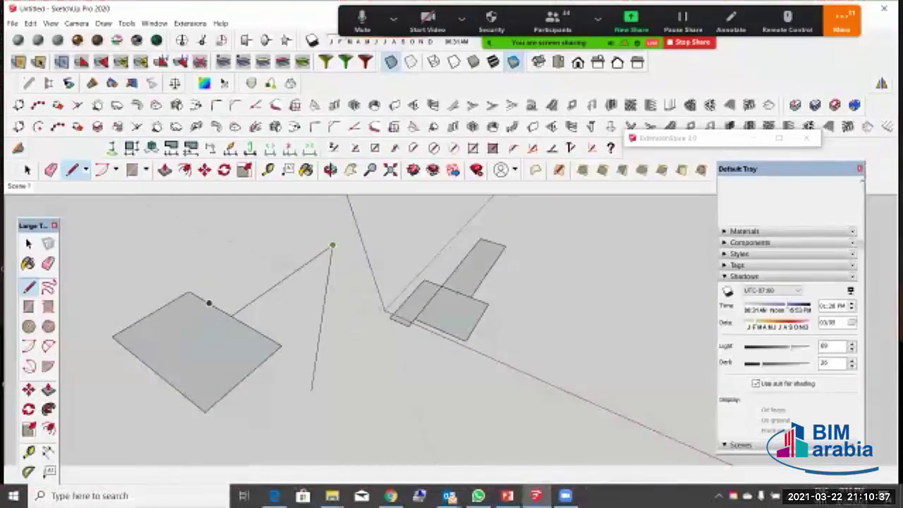
pyautogui.press('Escape')
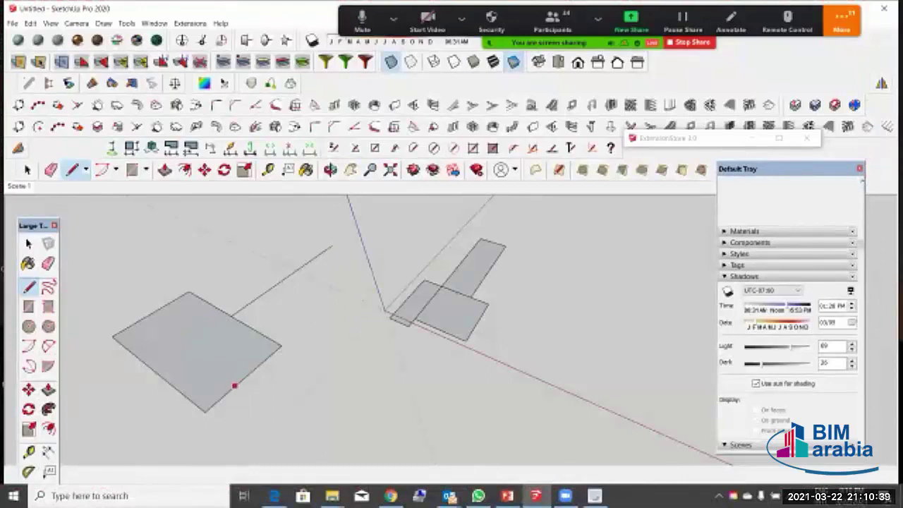
pyautogui.click(246, 376)
pyautogui.click(283, 401)
pyautogui.press('Escape')
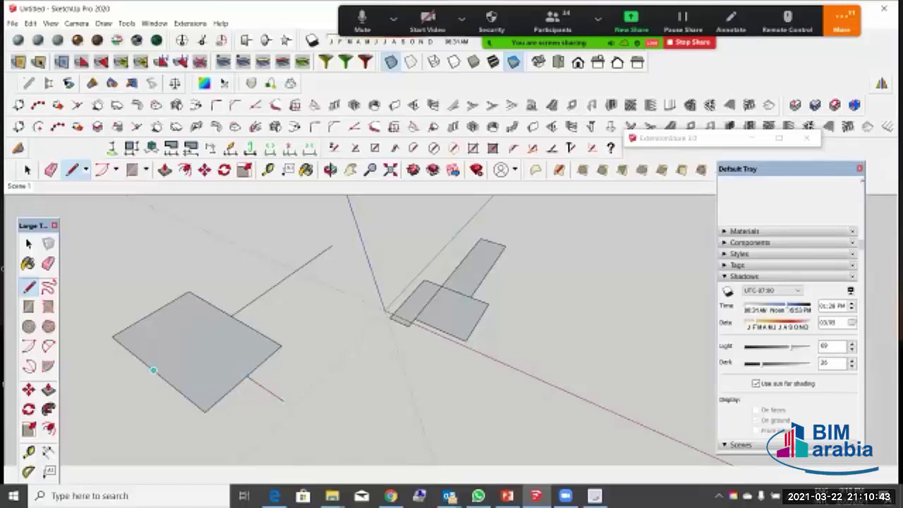
pyautogui.click(153, 370)
pyautogui.click(153, 312)
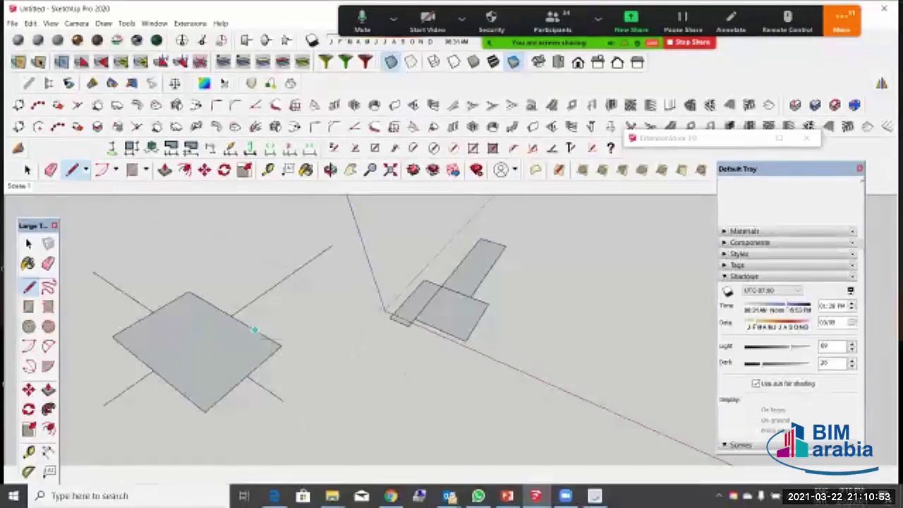
# Step: Add two more outward lines from the rectangle's edge facing the origin and another from the adjacent back edge
pyautogui.click(255, 329)
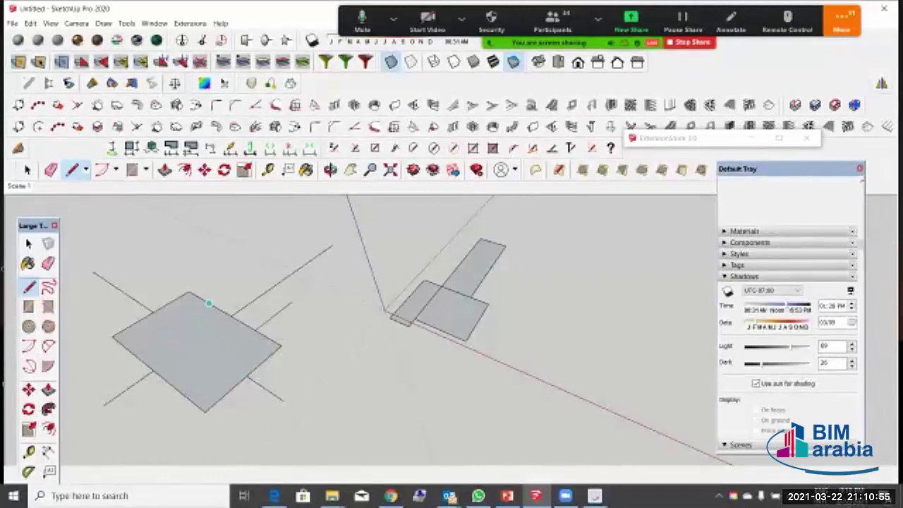
pyautogui.click(209, 303)
pyautogui.click(246, 279)
pyautogui.click(171, 301)
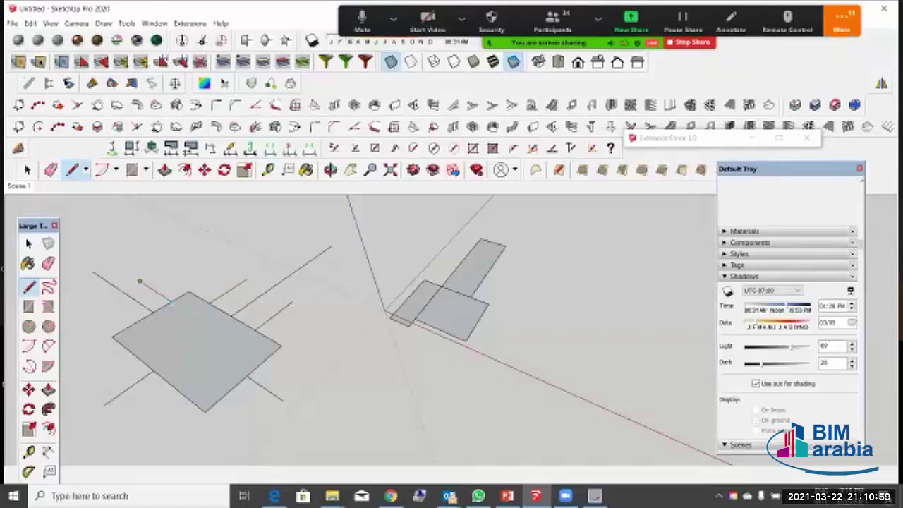
pyautogui.click(140, 282)
pyautogui.click(108, 304)
pyautogui.press('Escape')
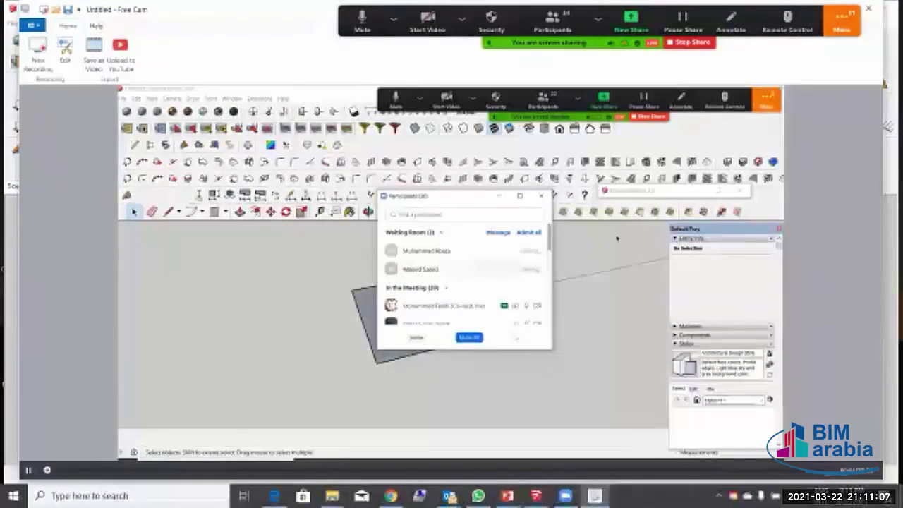
# Step: Bring up the Free Cam recording window, close it and return to the SketchUp model
pyautogui.hotkey('alt', 'Tab')
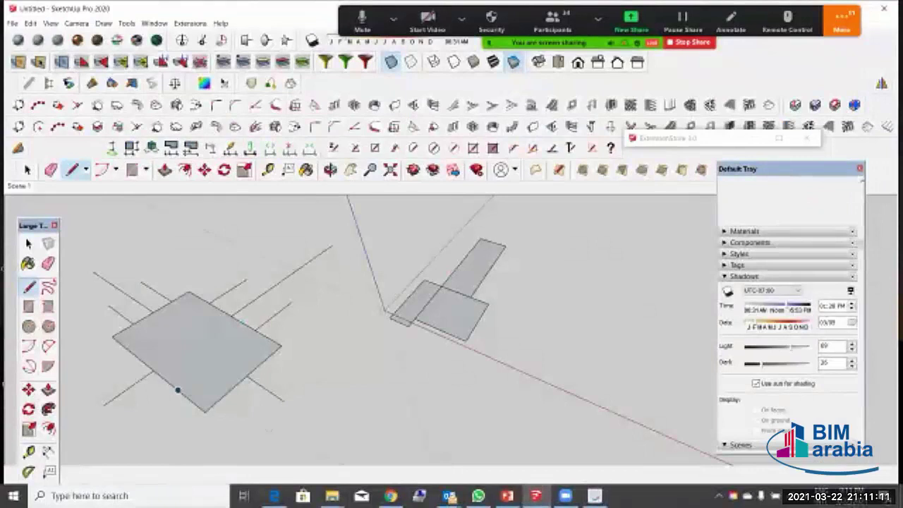
pyautogui.click(595, 496)
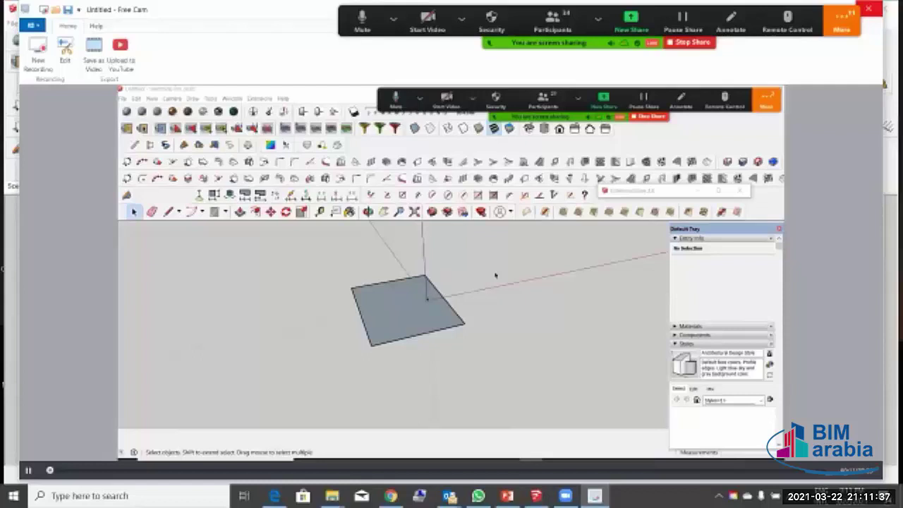
pyautogui.click(869, 9)
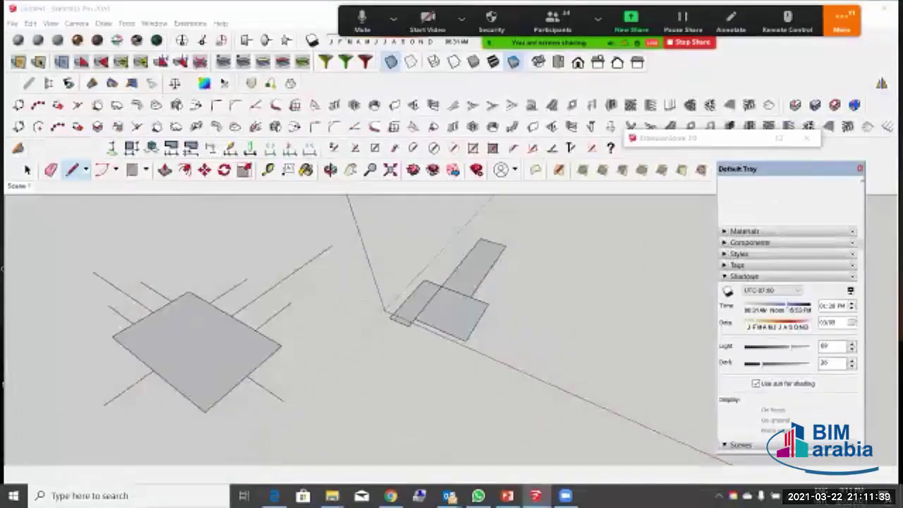
# Step: Draw two more long lines outward from the separate rectangle's long front edge with the Line tool
pyautogui.scroll(-2, 342, 262)
pyautogui.moveTo(343, 261); pyautogui.dragTo(321, 272, button='middle')
pyautogui.press('l')
pyautogui.scroll(2, 264, 320)
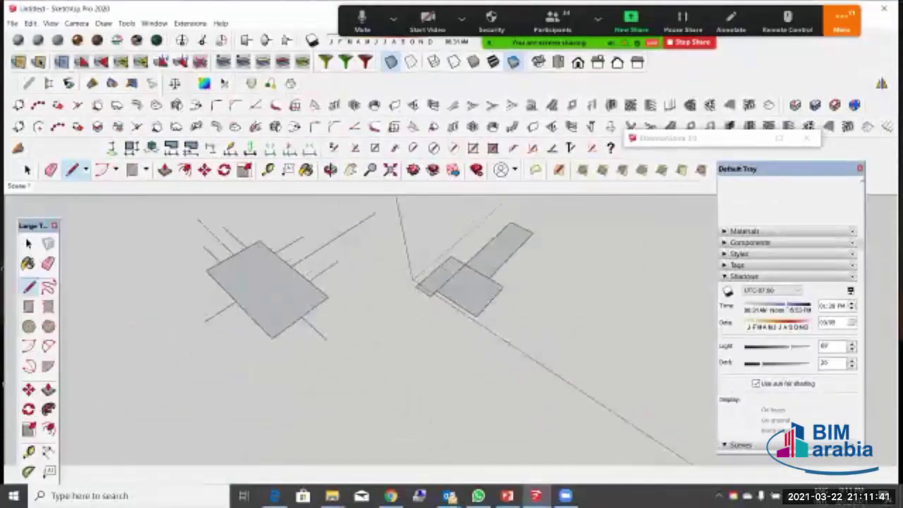
pyautogui.scroll(1, 265, 319)
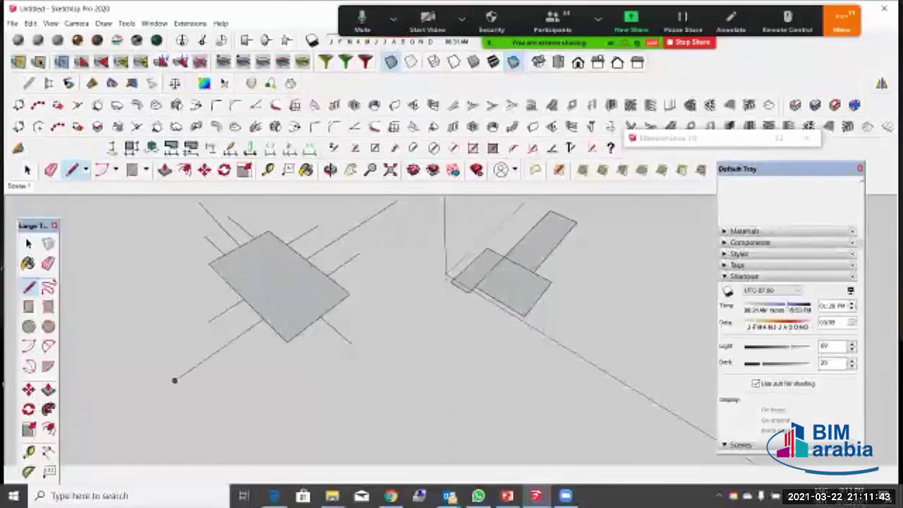
pyautogui.click(176, 379)
pyautogui.click(225, 280)
pyautogui.click(129, 337)
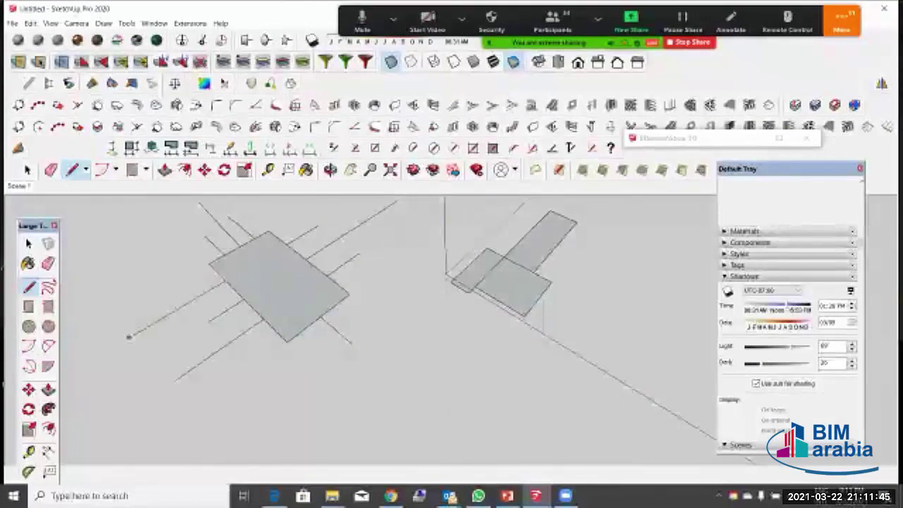
# Step: Draw a diagonal line between two opposite corners of the separate rectangle, splitting its face in two
pyautogui.scroll(-2, 316, 317)
pyautogui.moveTo(316, 318)
pyautogui.mouseDown(button='middle')
pyautogui.moveTo(322, 296)
pyautogui.moveTo(353, 299)
pyautogui.mouseUp(button='middle')
pyautogui.scroll(2, 254, 317)
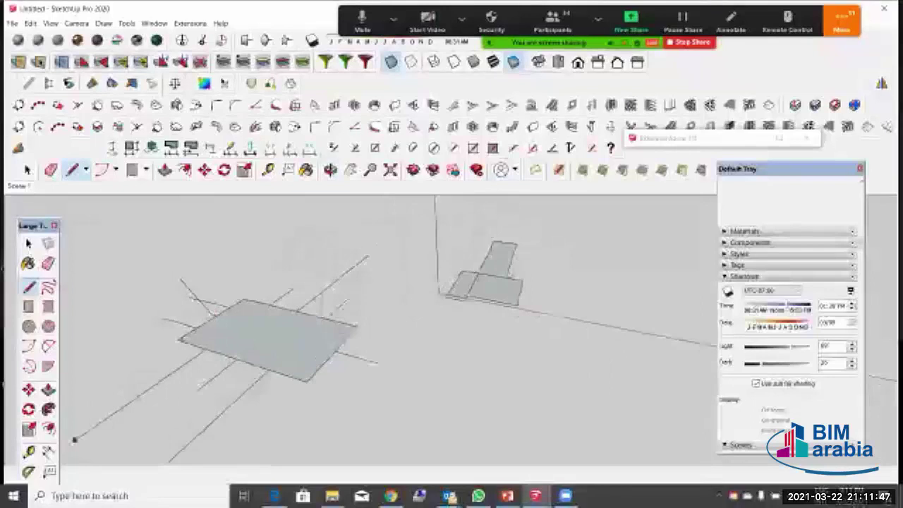
pyautogui.moveTo(261, 317); pyautogui.dragTo(205, 286, button='middle')
pyautogui.scroll(3, 310, 311)
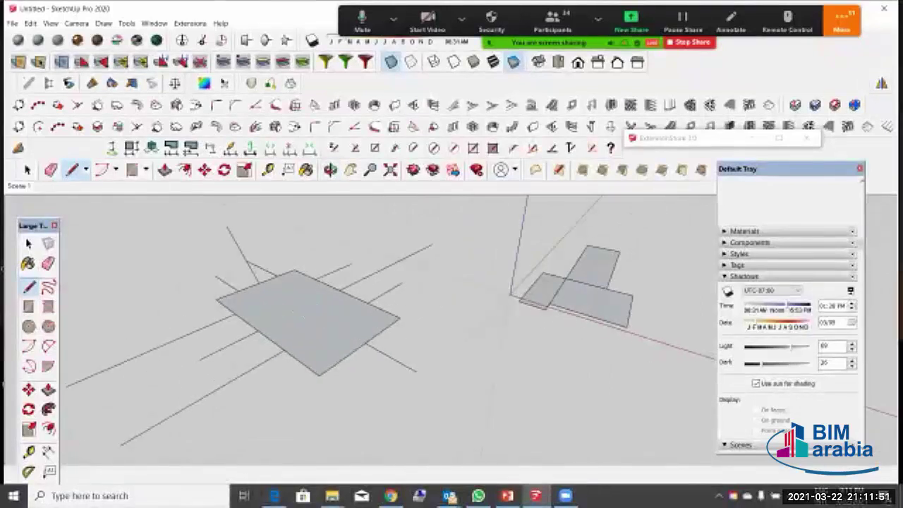
pyautogui.moveTo(66, 387)
pyautogui.mouseDown(button='middle')
pyautogui.moveTo(99, 367)
pyautogui.moveTo(111, 308)
pyautogui.moveTo(68, 334)
pyautogui.mouseUp(button='middle')
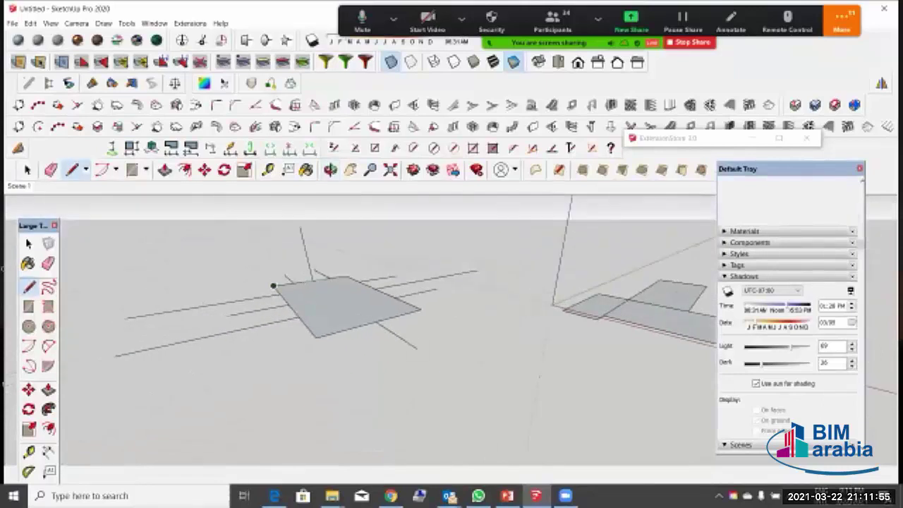
pyautogui.click(273, 285)
pyautogui.click(422, 310)
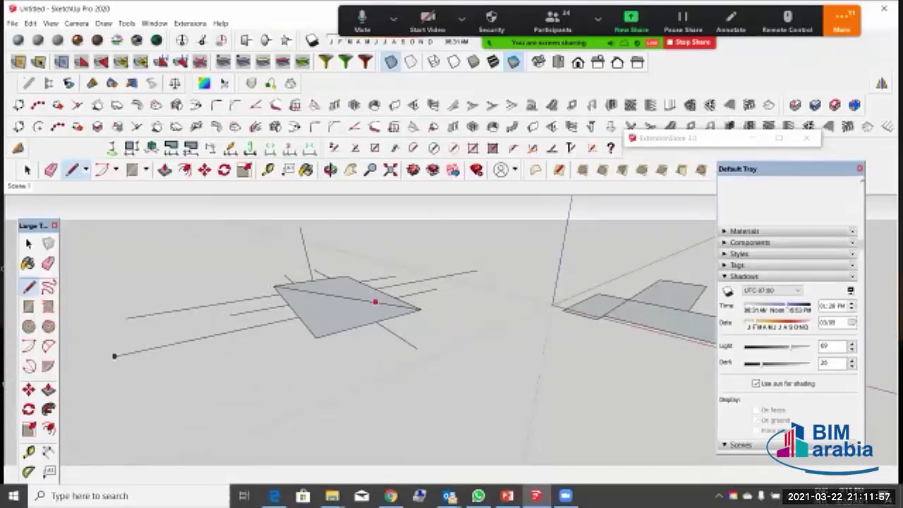
# Step: Draw a tall vertical line along the blue axis from the midpoint of the rectangle's diagonal
pyautogui.scroll(3, 375, 303)
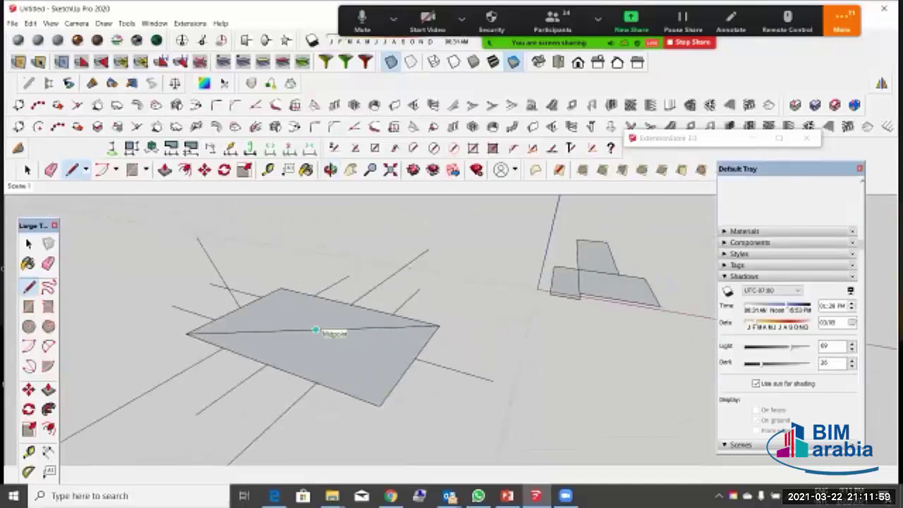
pyautogui.scroll(-2, 315, 329)
pyautogui.click(315, 330)
pyautogui.moveTo(315, 329); pyautogui.dragTo(313, 236, button='middle')
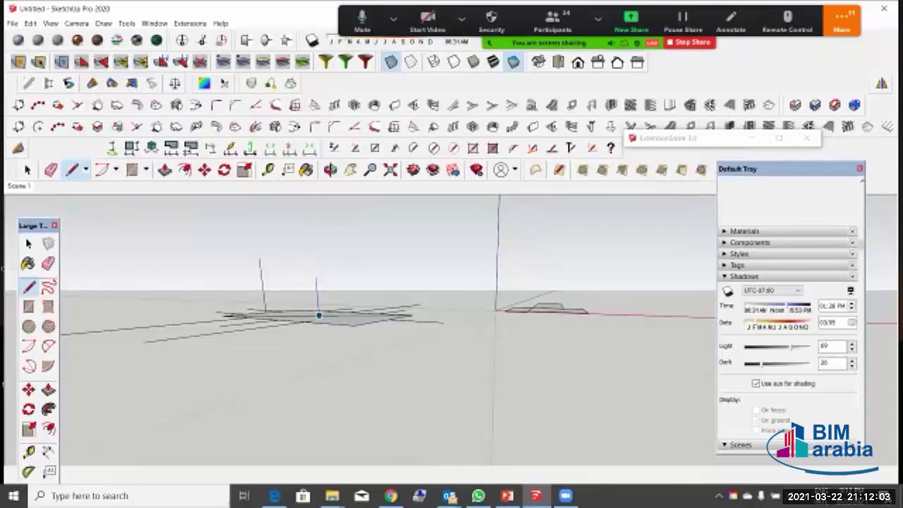
pyautogui.scroll(-2, 358, 337)
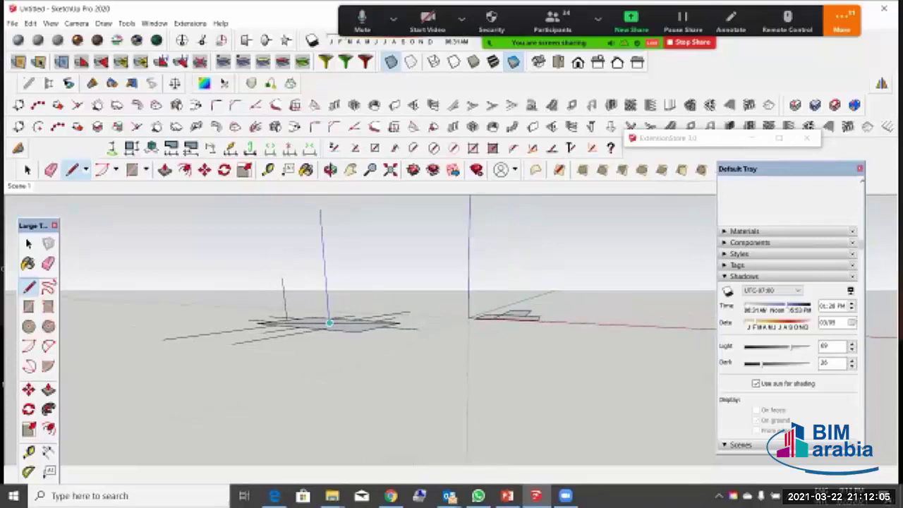
pyautogui.click(320, 210)
# Step: Erase all lines extending outside the rectangle and both halves of its diagonal, keeping the vertical line
pyautogui.moveTo(321, 229)
pyautogui.mouseDown(button='middle')
pyautogui.moveTo(272, 311)
pyautogui.moveTo(469, 314)
pyautogui.mouseUp(button='middle')
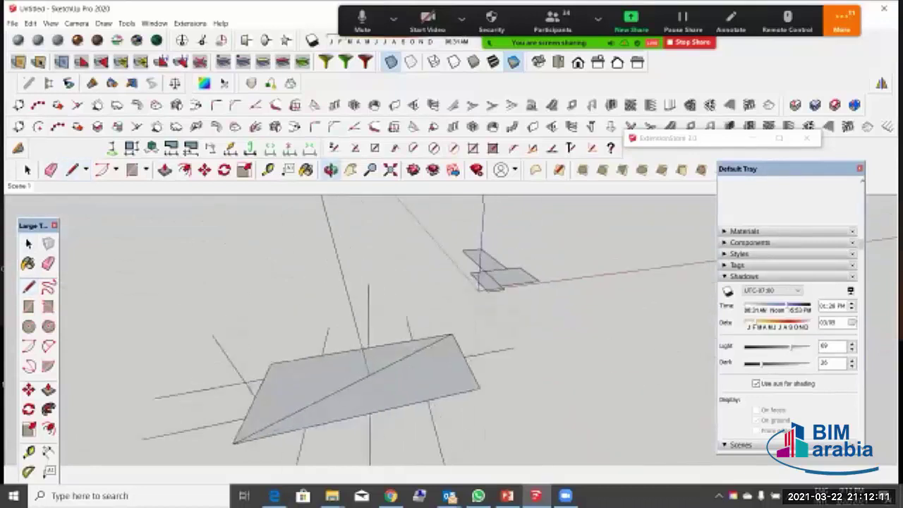
pyautogui.moveTo(469, 370)
pyautogui.mouseDown(button='middle')
pyautogui.moveTo(416, 349)
pyautogui.moveTo(440, 348)
pyautogui.mouseUp(button='middle')
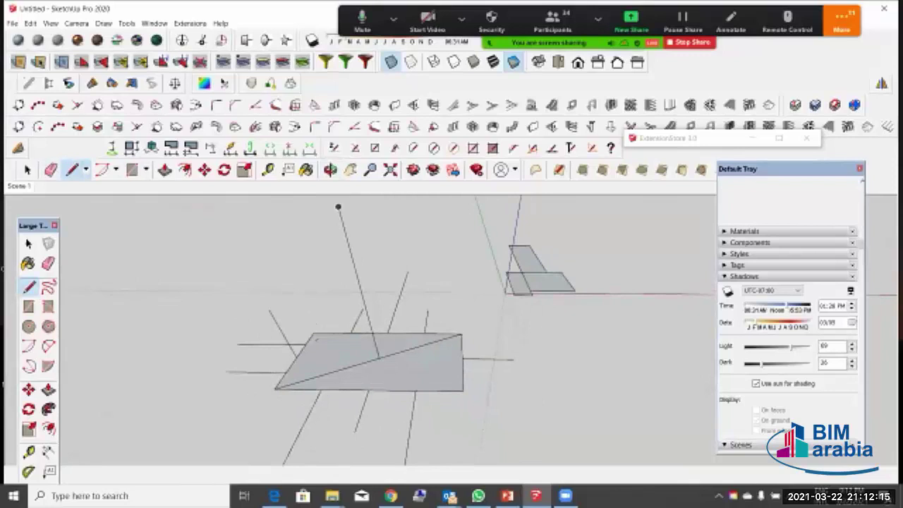
pyautogui.press('e')
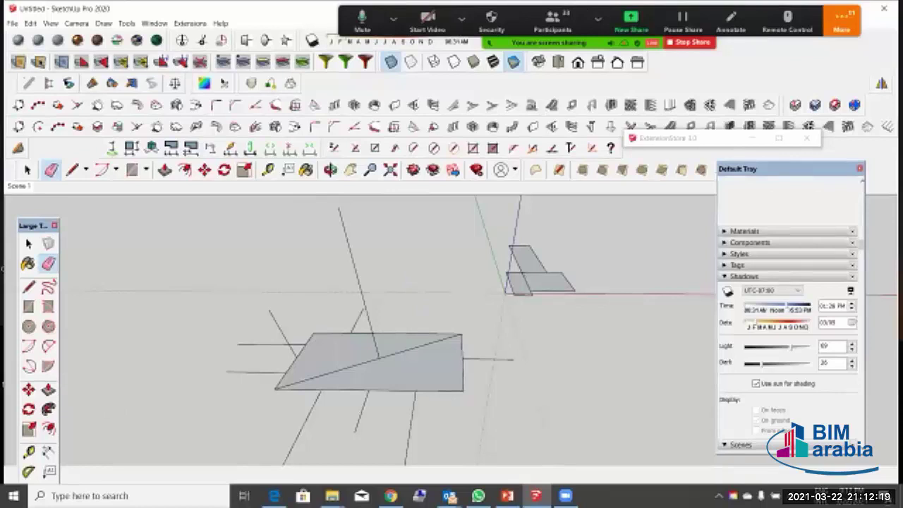
pyautogui.click(358, 320)
pyautogui.moveTo(283, 334); pyautogui.dragTo(280, 345)
pyautogui.click(271, 373)
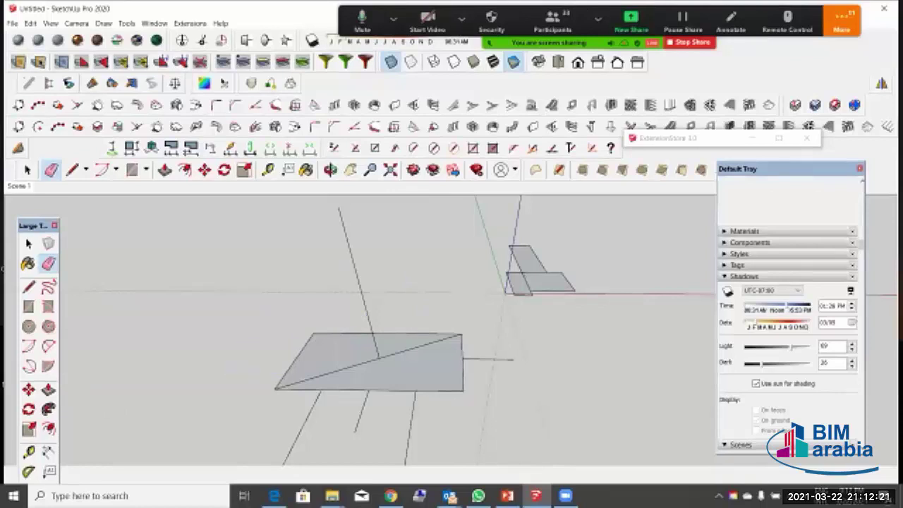
pyautogui.click(362, 411)
pyautogui.click(303, 428)
pyautogui.click(411, 428)
pyautogui.click(493, 359)
pyautogui.click(421, 345)
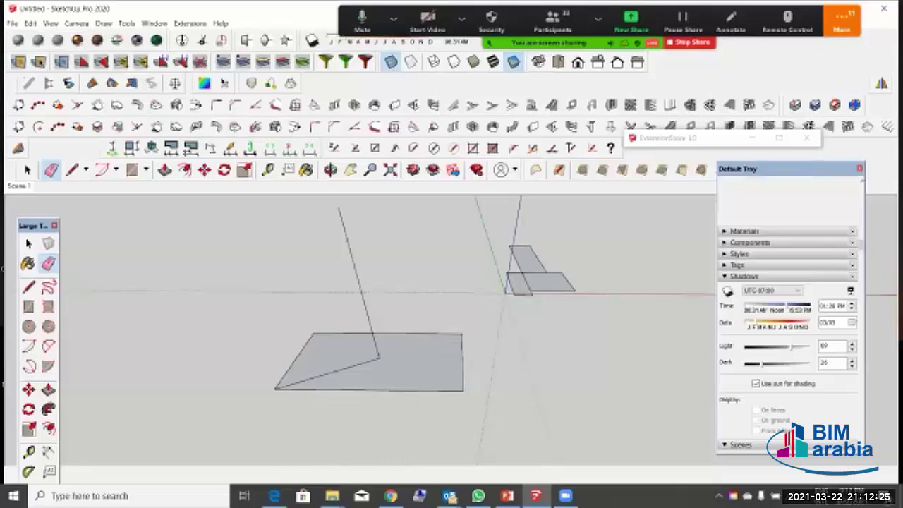
pyautogui.click(328, 372)
# Step: Select the rectangle's long front edge on the side facing away from the other shapes' back faces
pyautogui.click(28, 244)
pyautogui.moveTo(395, 346); pyautogui.dragTo(332, 359, button='middle')
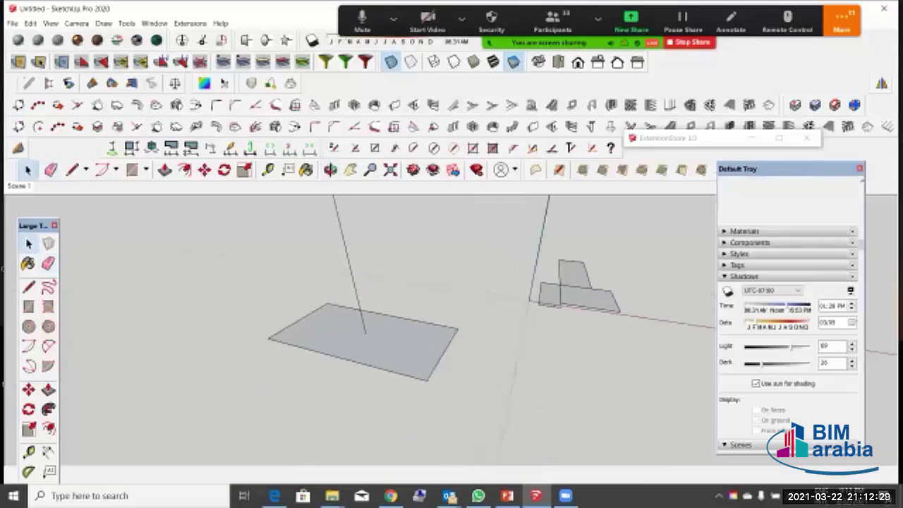
pyautogui.click(345, 359)
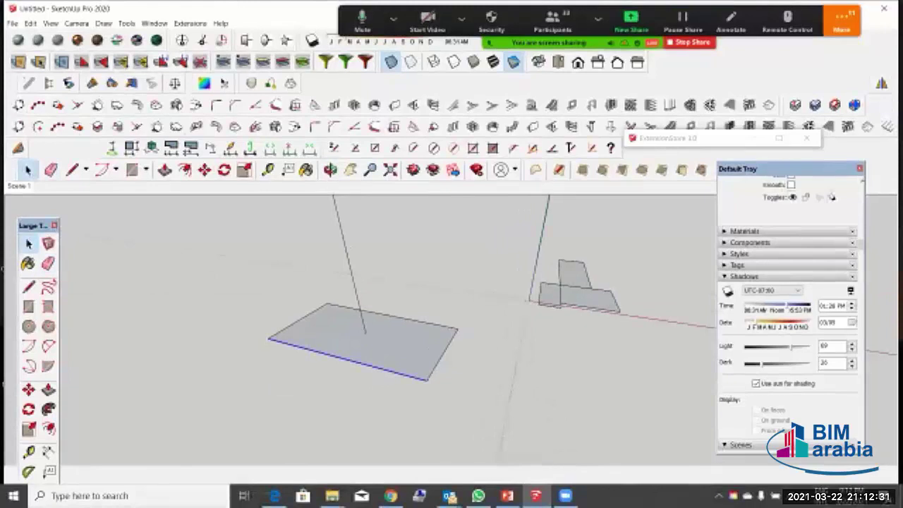
pyautogui.scroll(2, 409, 303)
pyautogui.moveTo(360, 349); pyautogui.dragTo(416, 355, button='middle')
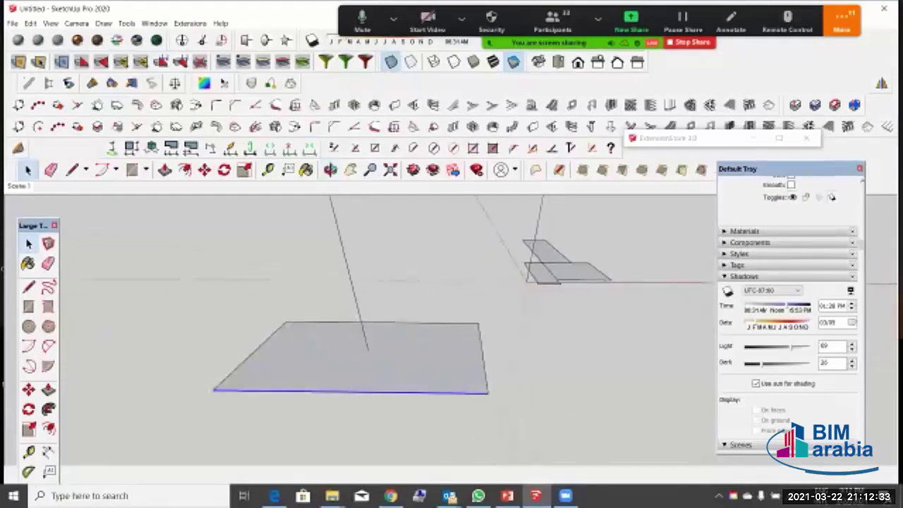
pyautogui.scroll(-4, 416, 356)
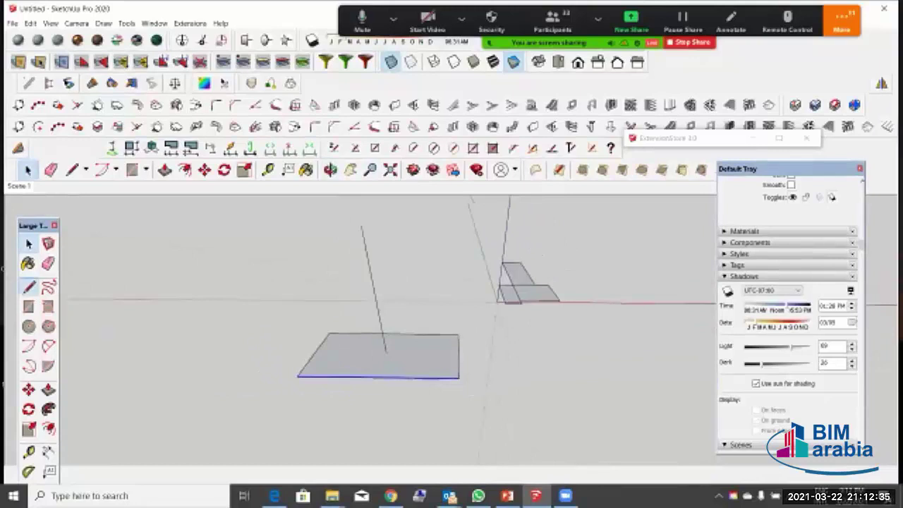
# Step: Draw lines joining the two rectangle corners nearest the origin to the top of the vertical line, forming one sloped face
pyautogui.click(28, 287)
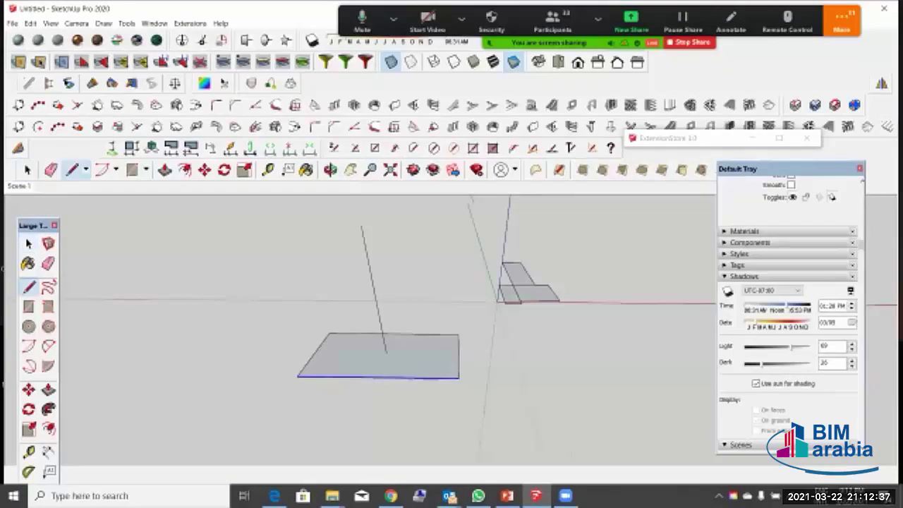
pyautogui.moveTo(395, 338); pyautogui.dragTo(311, 384, button='middle')
pyautogui.scroll(2, 420, 327)
pyautogui.click(394, 403)
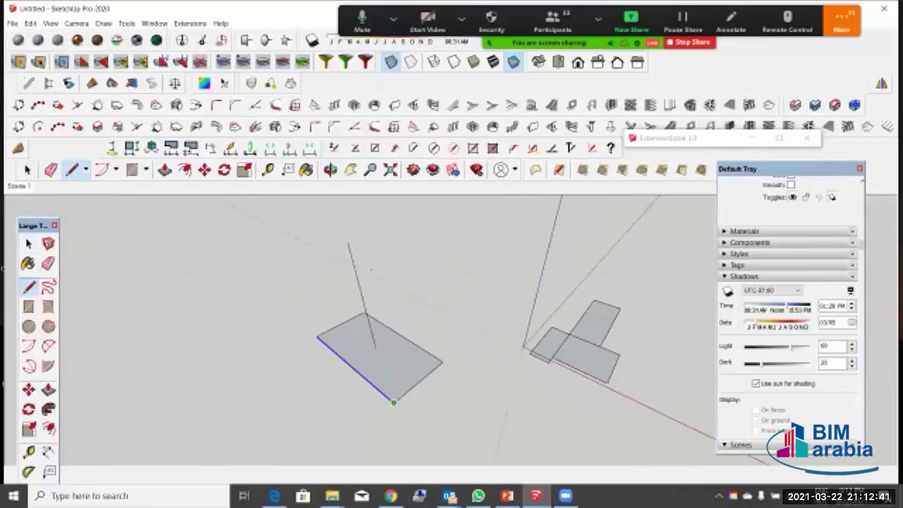
pyautogui.click(348, 242)
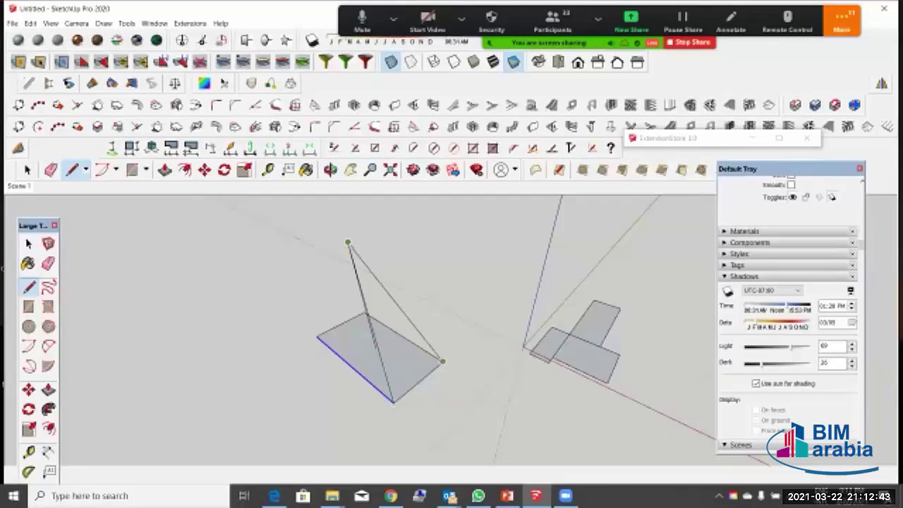
pyautogui.click(439, 363)
pyautogui.moveTo(440, 362)
pyautogui.mouseDown(button='middle')
pyautogui.moveTo(448, 363)
pyautogui.moveTo(380, 254)
pyautogui.mouseUp(button='middle')
# Step: Join the two remaining rectangle corners to the top of the vertical line to close the pyramid
pyautogui.click(367, 234)
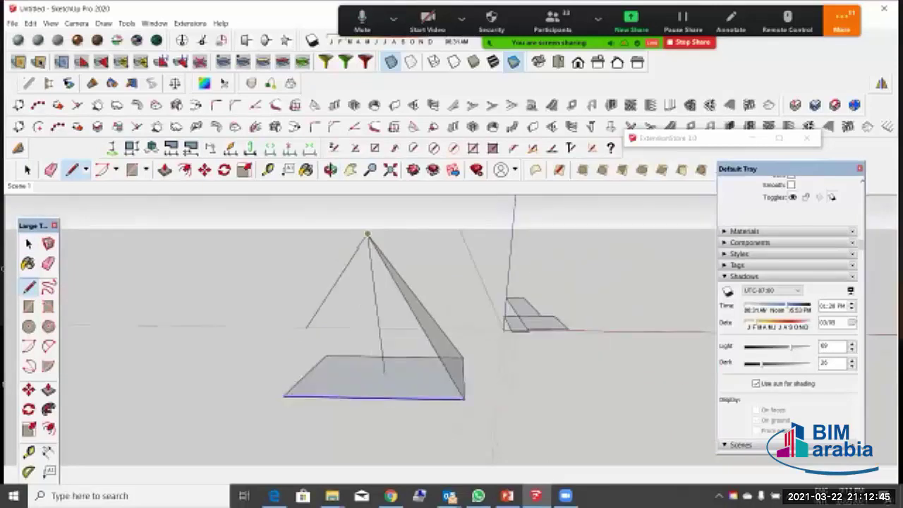
pyautogui.click(289, 390)
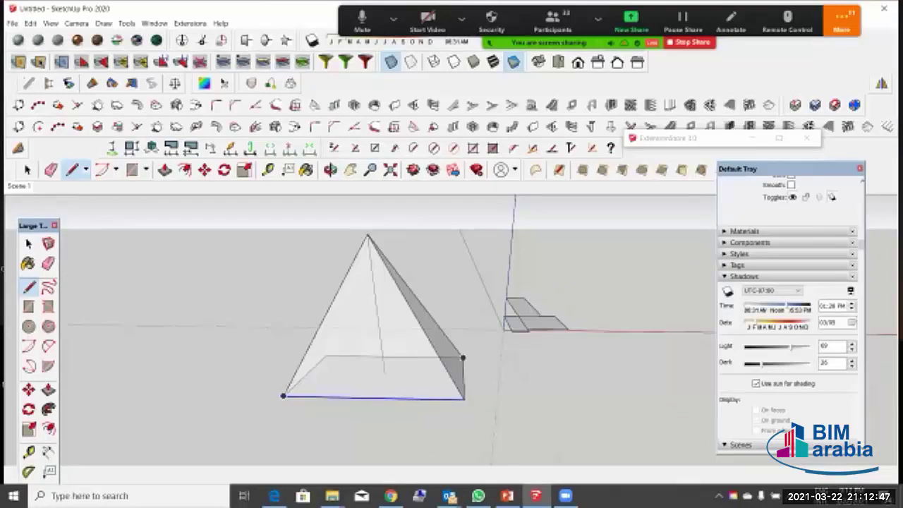
pyautogui.moveTo(464, 358); pyautogui.dragTo(472, 387, button='middle')
pyautogui.click(434, 418)
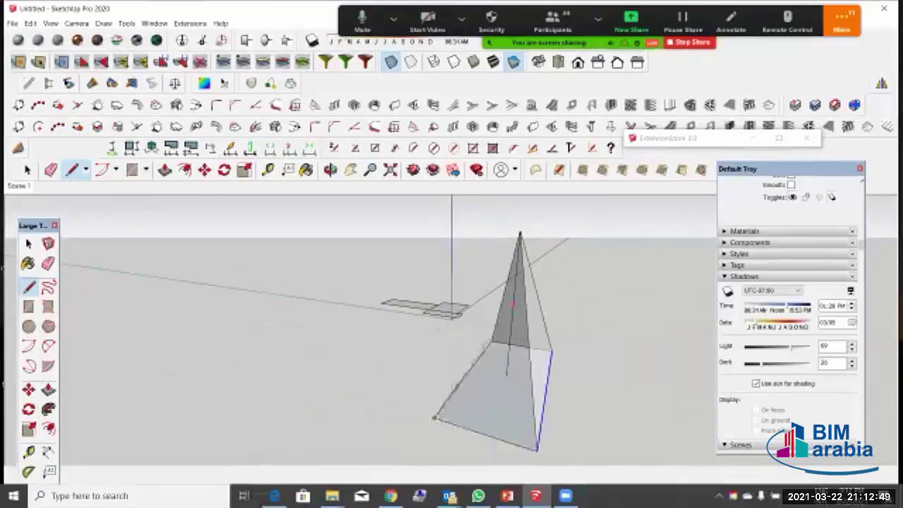
pyautogui.click(520, 231)
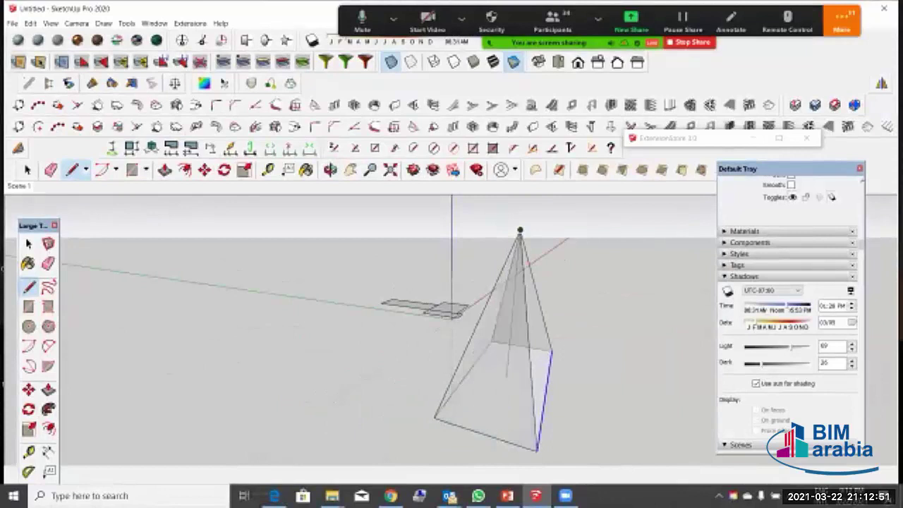
# Step: Apply the Architectural Design Style from the Default Styles collection so the pyramid's faces are opaque
pyautogui.moveTo(520, 233)
pyautogui.mouseDown(button='middle')
pyautogui.moveTo(493, 217)
pyautogui.moveTo(471, 236)
pyautogui.mouseUp(button='middle')
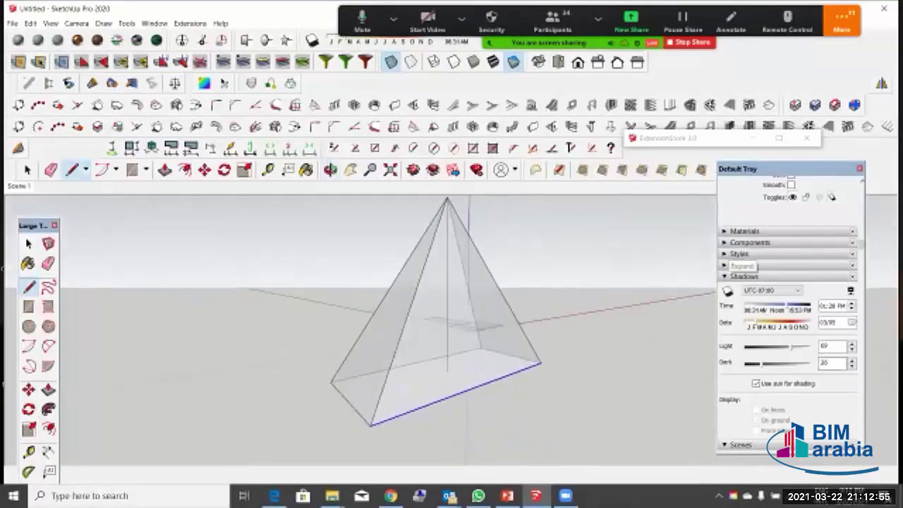
pyautogui.click(739, 254)
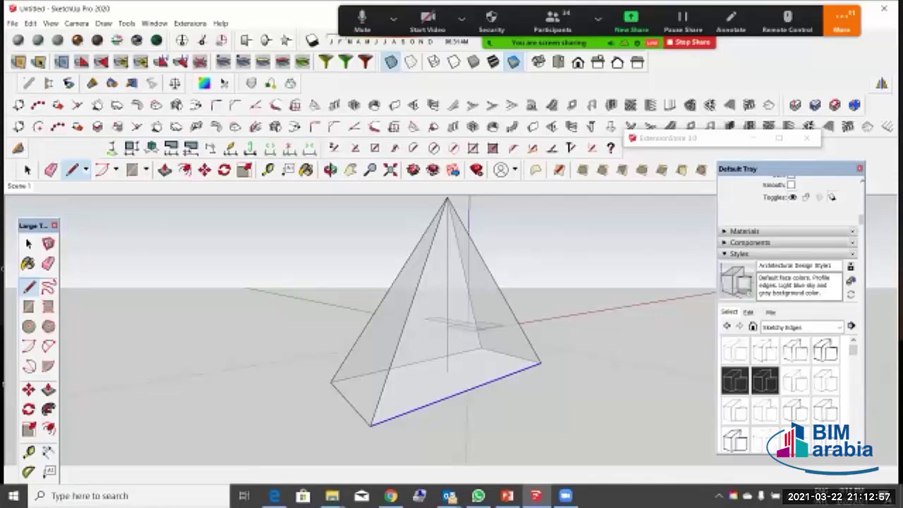
pyautogui.click(801, 327)
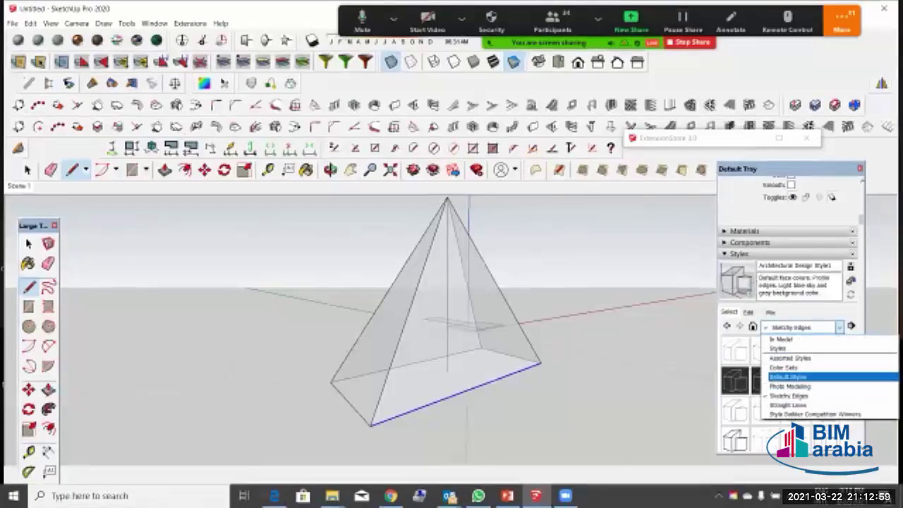
pyautogui.click(811, 377)
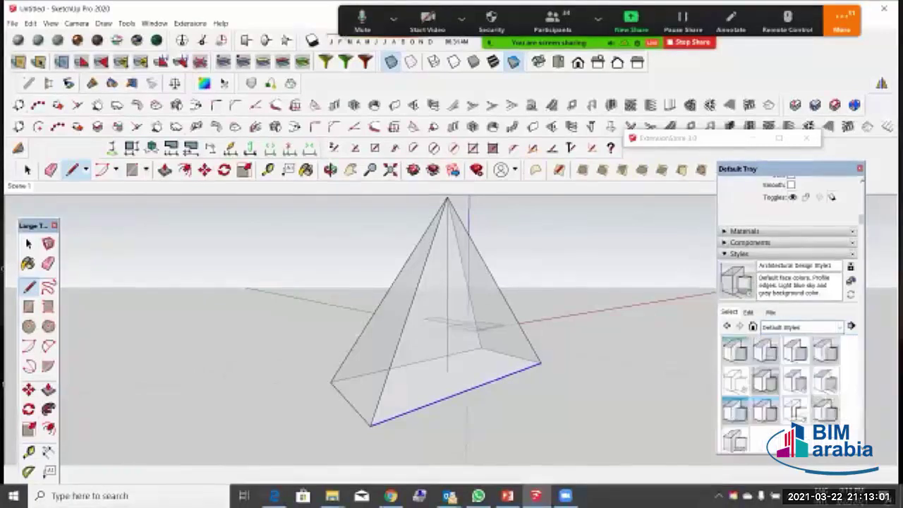
pyautogui.click(765, 350)
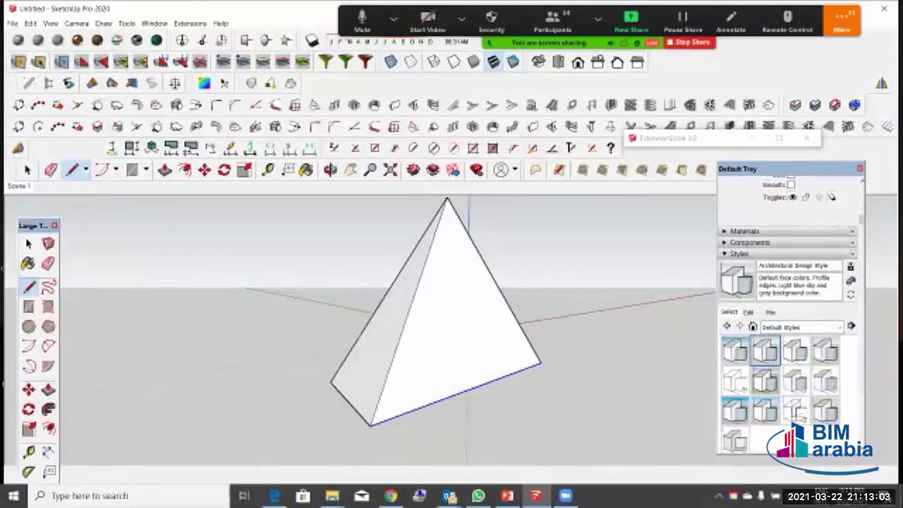
pyautogui.moveTo(540, 300); pyautogui.dragTo(429, 285, button='middle')
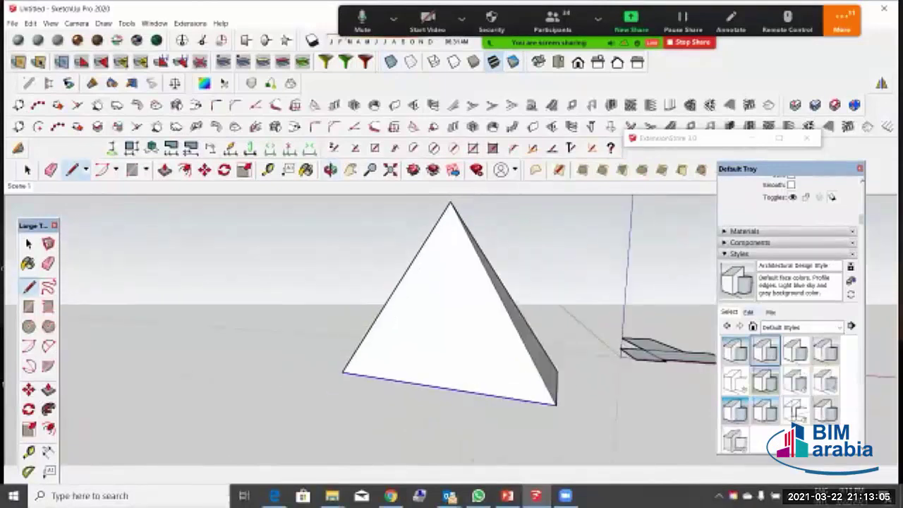
# Step: Turn off Profiles in the Architectural Design Style's edge settings to compare the pyramid's outline with and without them
pyautogui.click(749, 313)
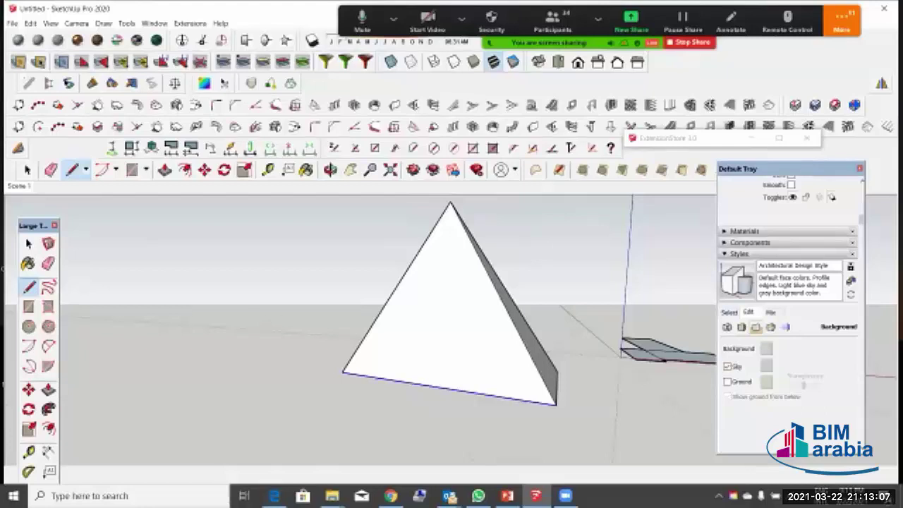
pyautogui.click(729, 312)
pyautogui.click(748, 312)
pyautogui.click(727, 326)
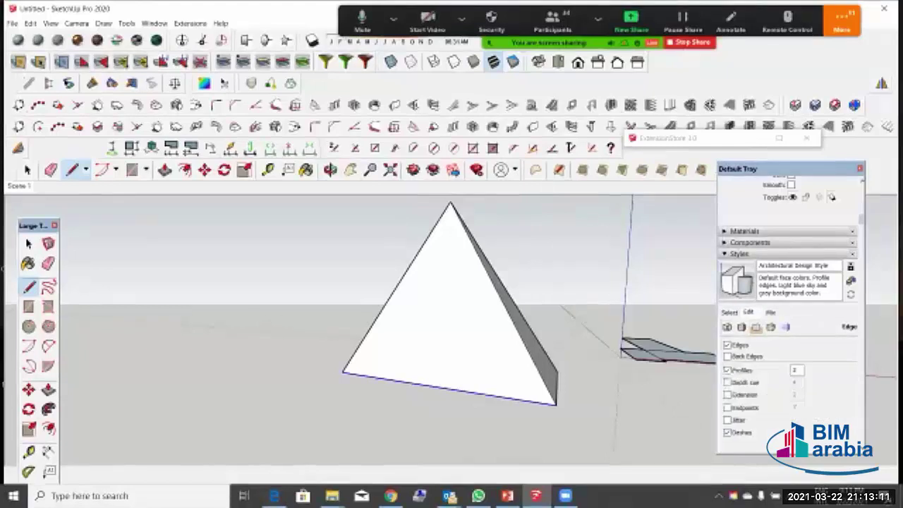
pyautogui.click(728, 370)
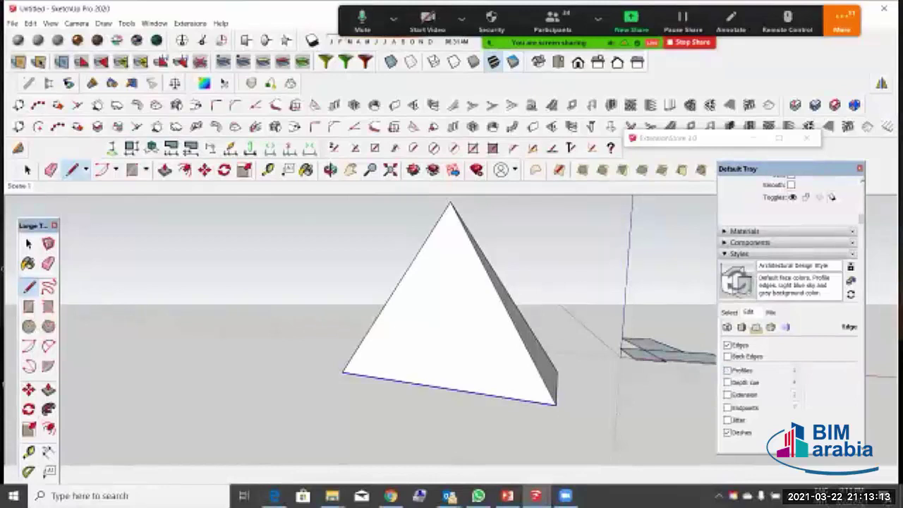
pyautogui.click(728, 370)
pyautogui.moveTo(592, 367); pyautogui.dragTo(497, 398, button='middle')
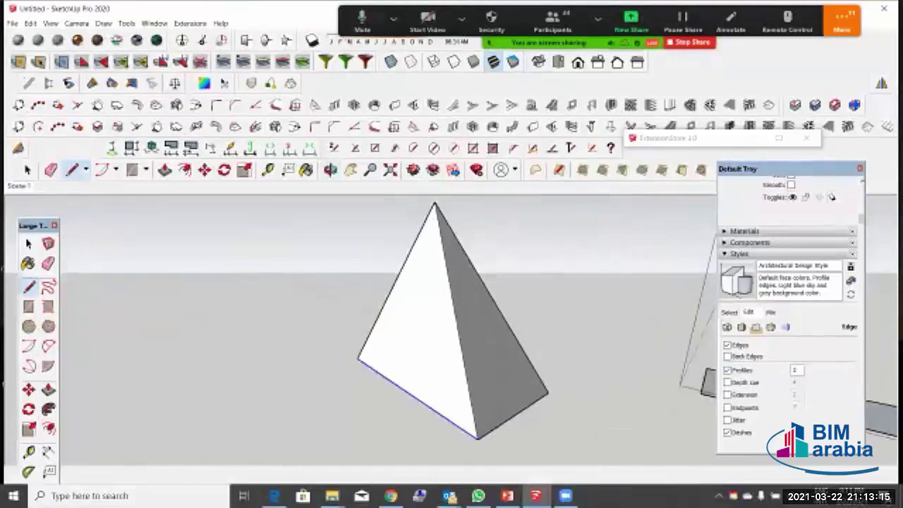
pyautogui.click(727, 370)
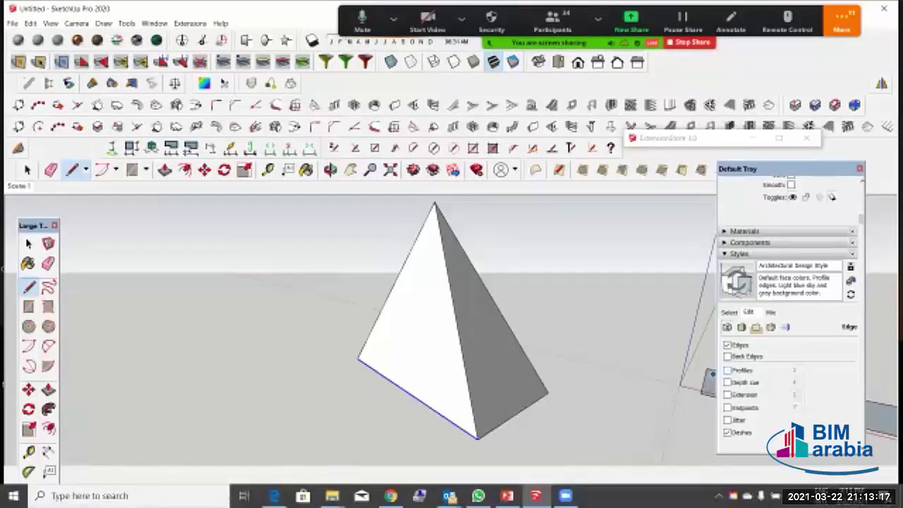
# Step: Enable edge Extension in the style's edge settings and set its length to 10
pyautogui.click(727, 394)
pyautogui.click(796, 395)
pyautogui.write('10')
pyautogui.moveTo(540, 395)
pyautogui.mouseDown(button='middle')
pyautogui.moveTo(471, 296)
pyautogui.moveTo(482, 343)
pyautogui.mouseUp(button='middle')
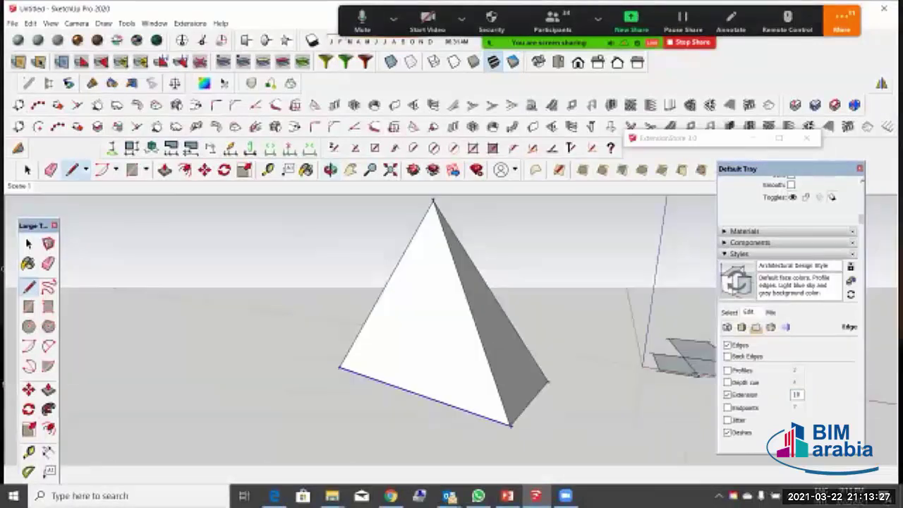
pyautogui.press('space')
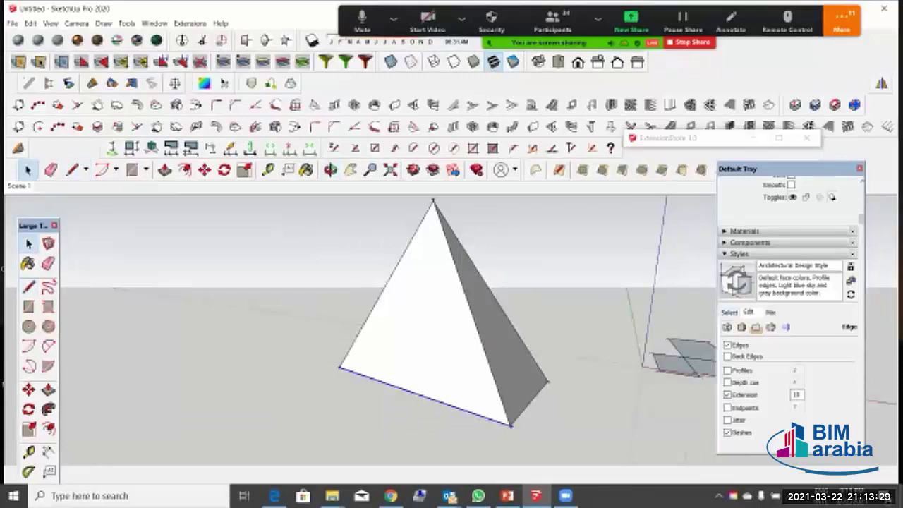
# Step: Turn on shadows and set the sun to about 02:22 PM on a mid-February date
pyautogui.click(740, 254)
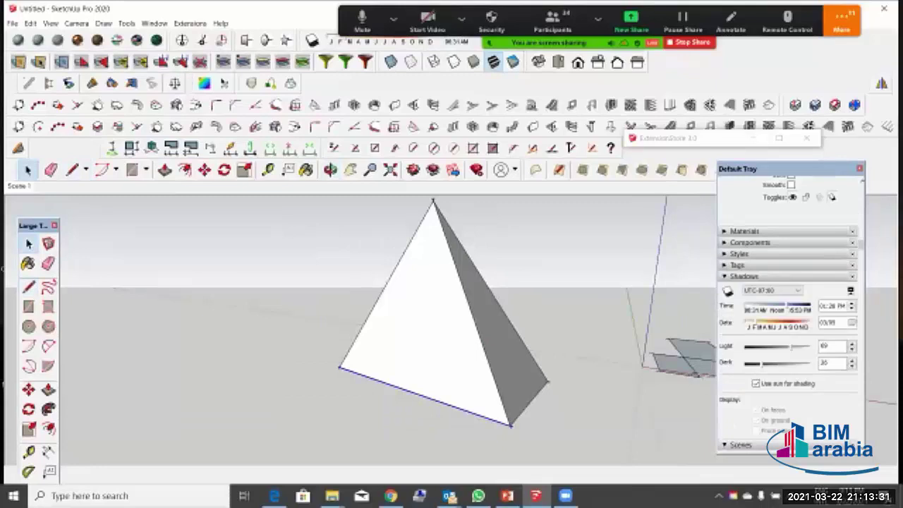
pyautogui.click(728, 291)
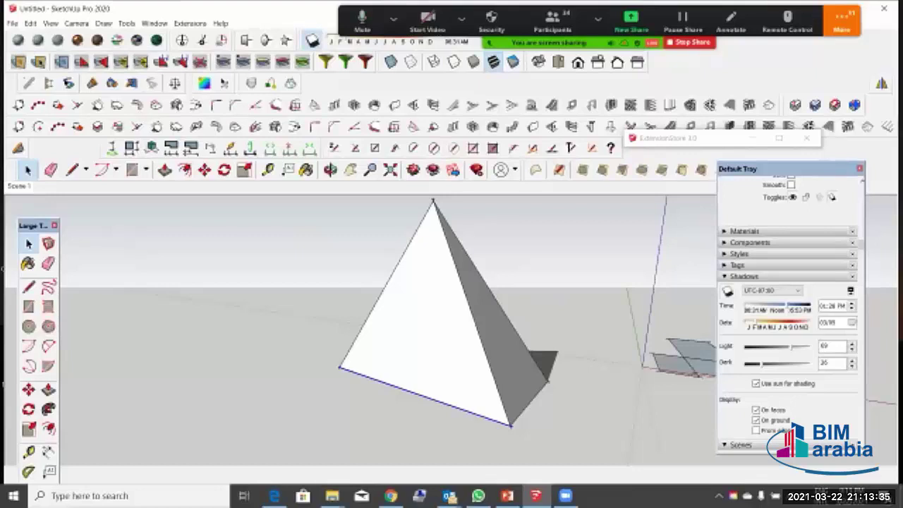
pyautogui.moveTo(786, 306); pyautogui.dragTo(752, 322)
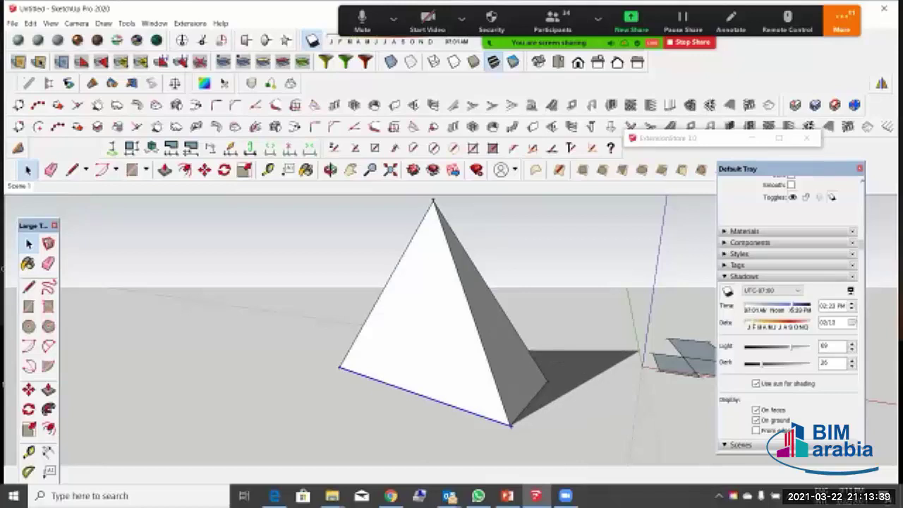
# Step: Examine the pyramid and its cast shadow from above, at ground level and from below
pyautogui.moveTo(486, 352); pyautogui.dragTo(511, 328, button='middle')
pyautogui.scroll(-2, 529, 398)
pyautogui.moveTo(529, 399); pyautogui.dragTo(559, 431, button='middle')
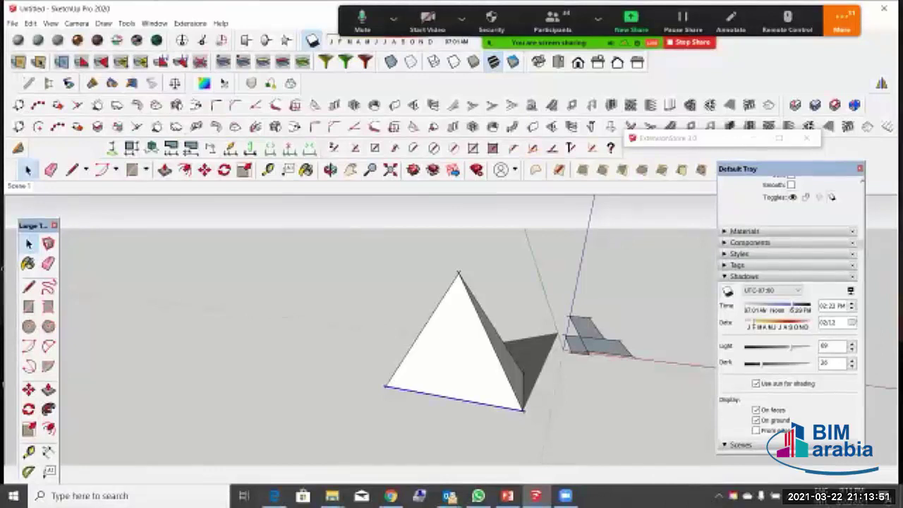
pyautogui.moveTo(459, 339)
pyautogui.mouseDown(button='middle')
pyautogui.moveTo(427, 327)
pyautogui.moveTo(451, 293)
pyautogui.moveTo(464, 202)
pyautogui.mouseUp(button='middle')
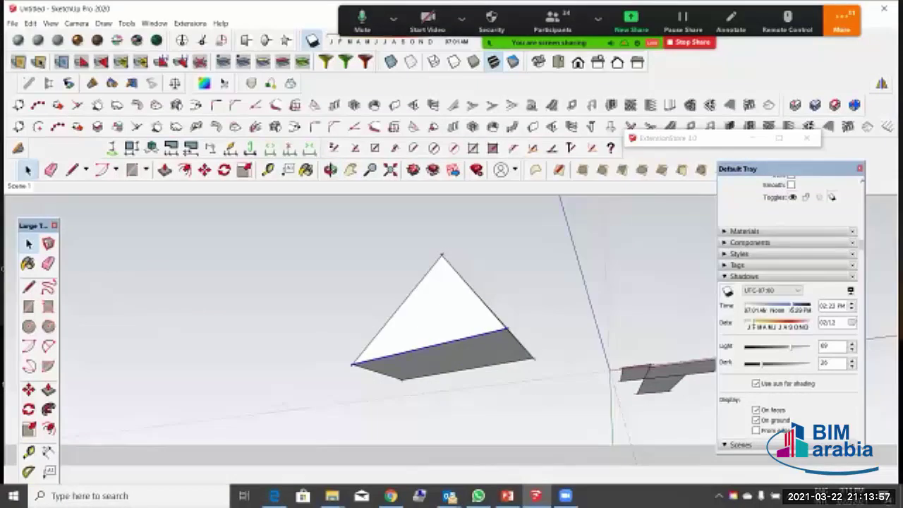
pyautogui.moveTo(455, 296)
pyautogui.mouseDown(button='middle')
pyautogui.moveTo(445, 225)
pyautogui.moveTo(449, 332)
pyautogui.mouseUp(button='middle')
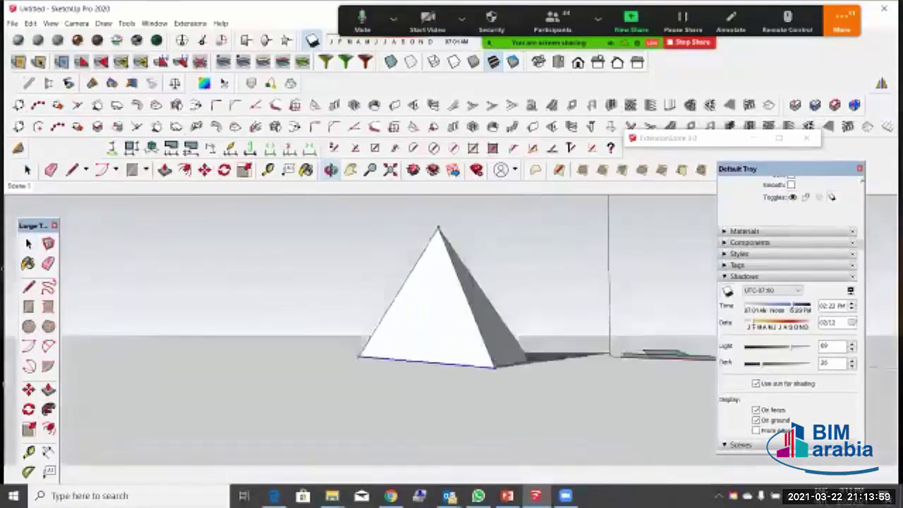
pyautogui.moveTo(479, 281); pyautogui.dragTo(462, 229, button='middle')
pyautogui.press('space')
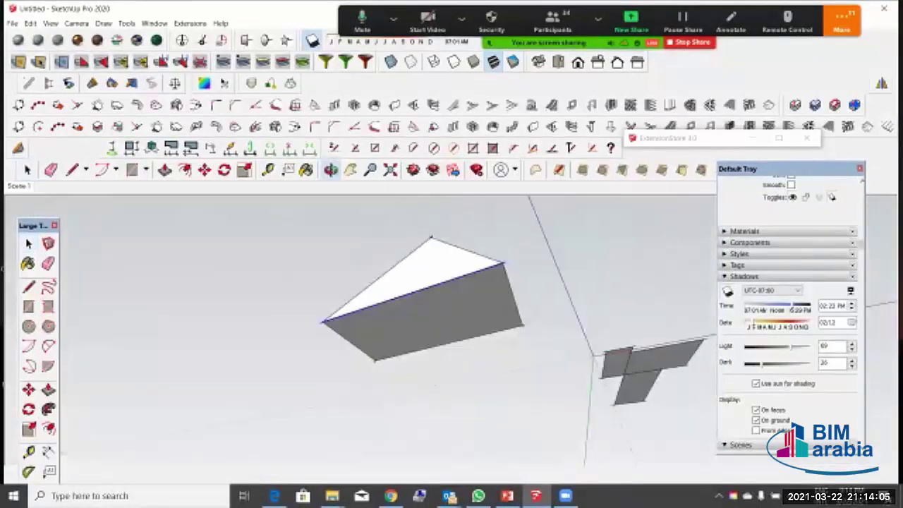
pyautogui.moveTo(494, 332); pyautogui.dragTo(462, 305, button='middle')
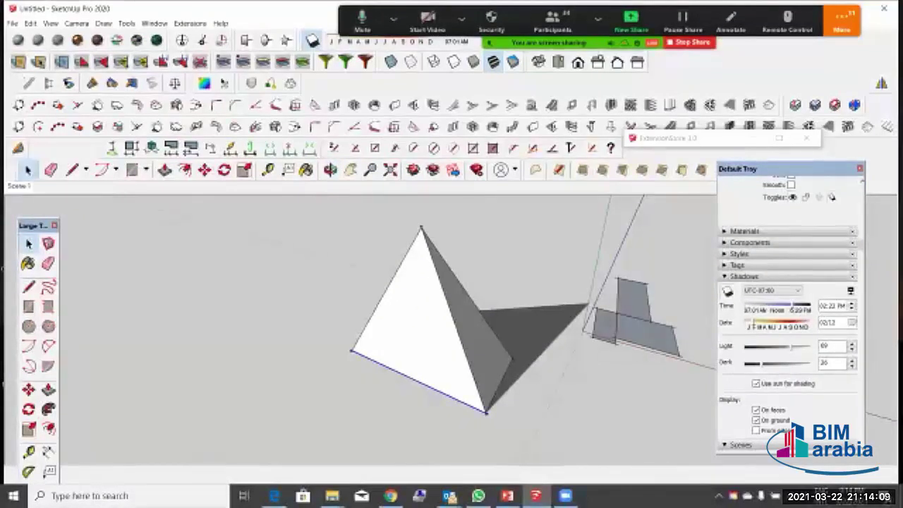
# Step: Recall Scene 1 with its saved style and shadow settings, and bring the whole pyramid into view
pyautogui.click(19, 186)
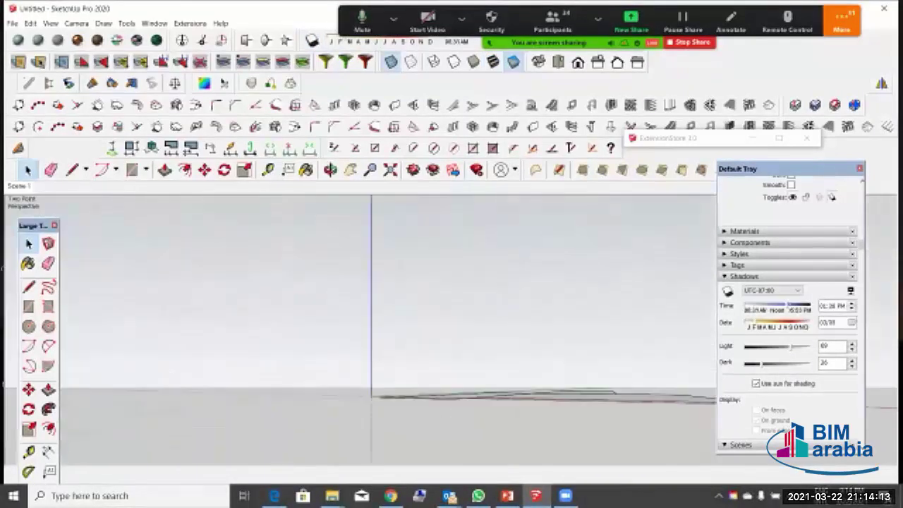
pyautogui.scroll(-4, 469, 339)
pyautogui.moveTo(423, 304); pyautogui.dragTo(434, 356, button='middle')
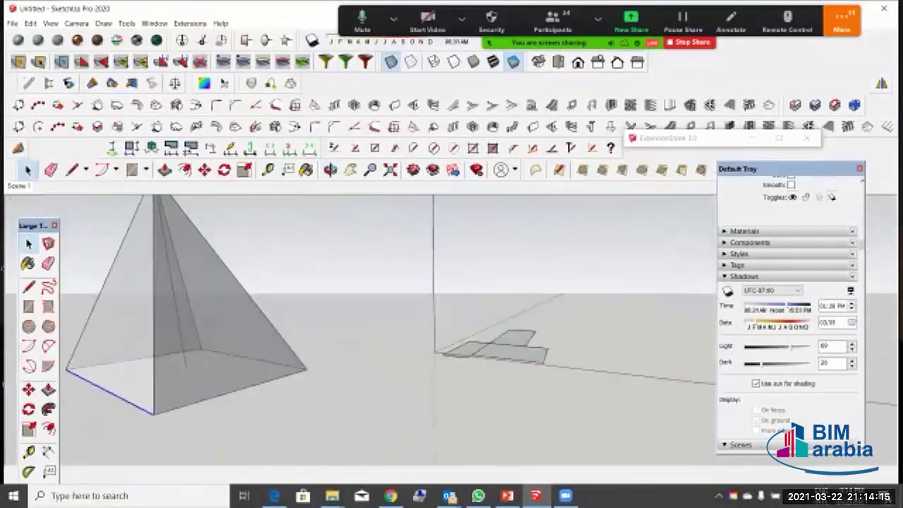
pyautogui.scroll(-2, 451, 339)
pyautogui.moveTo(409, 317); pyautogui.dragTo(494, 367, button='middle')
# Step: Select the whole pyramid and move it to the positive side of the red axis, in front of the overlapping flat faces
pyautogui.moveTo(393, 276); pyautogui.dragTo(205, 440)
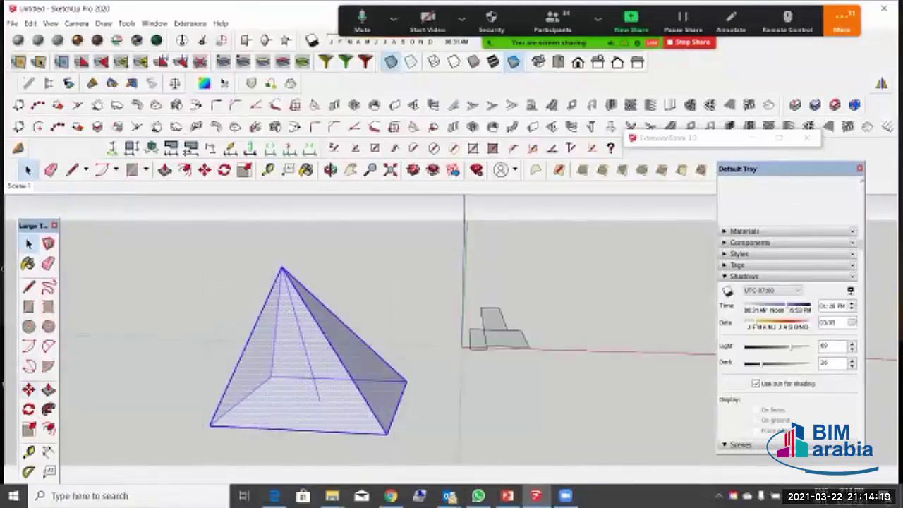
pyautogui.click(29, 389)
pyautogui.scroll(-2, 309, 300)
pyautogui.moveTo(303, 403); pyautogui.dragTo(527, 379)
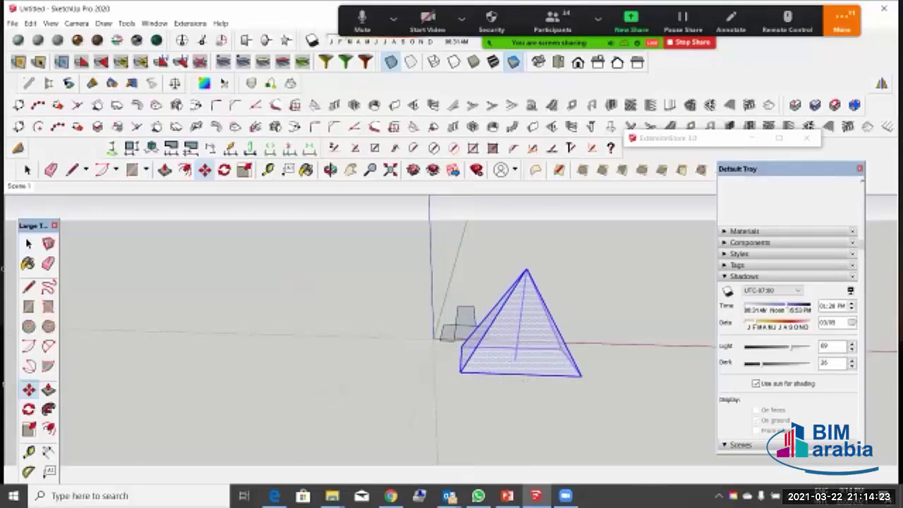
# Step: Return to the Scene 1 camera to examine the saved view with the moved pyramid
pyautogui.scroll(10, 487, 360)
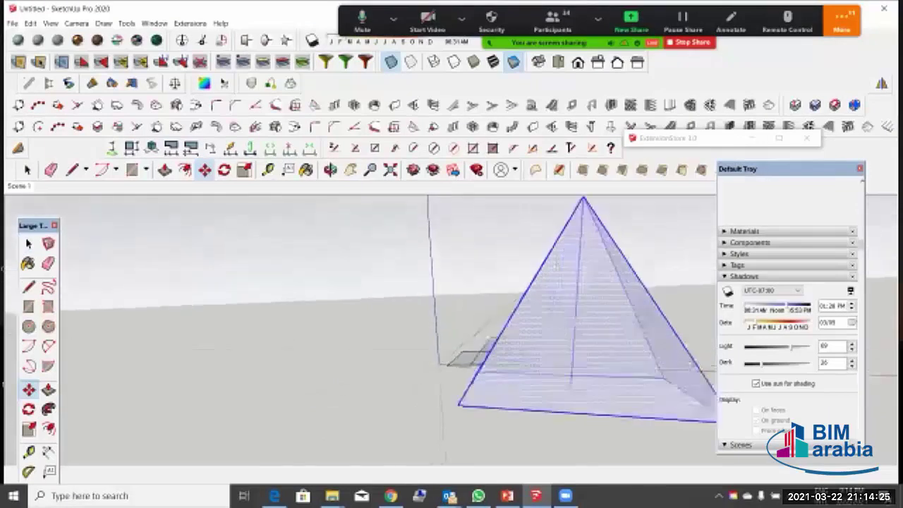
pyautogui.scroll(1, 388, 332)
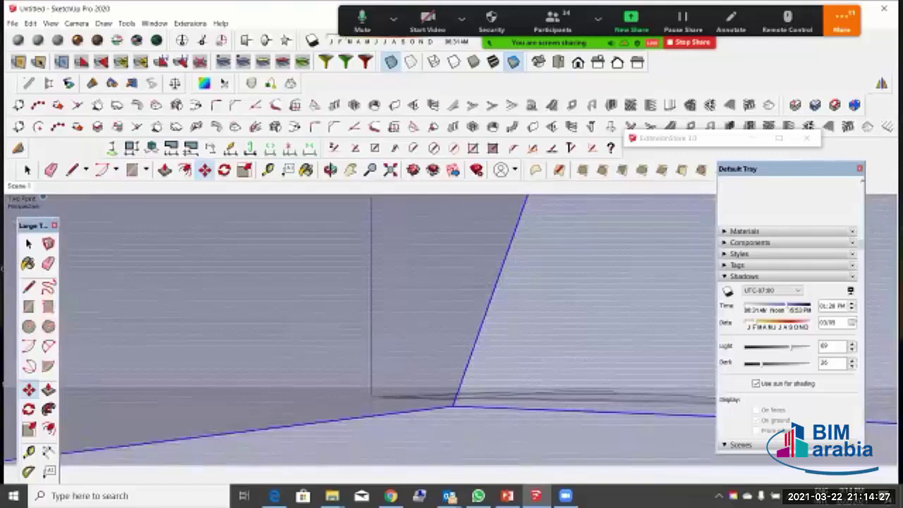
pyautogui.press('space')
pyautogui.scroll(-2, 424, 303)
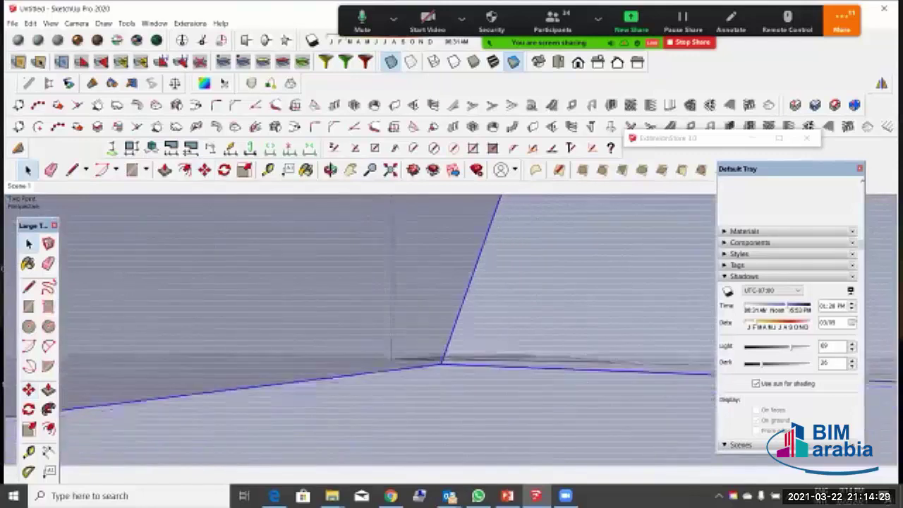
pyautogui.moveTo(423, 310); pyautogui.dragTo(432, 341, button='middle')
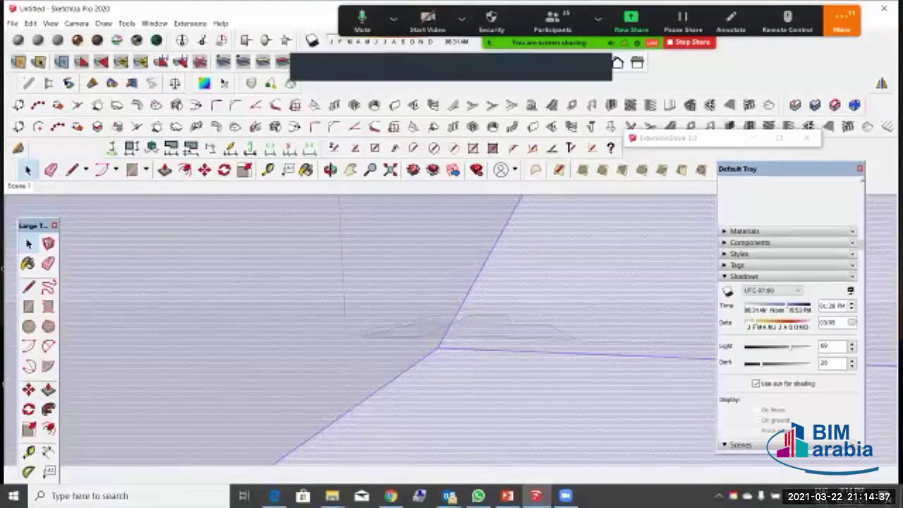
pyautogui.moveTo(438, 341); pyautogui.dragTo(508, 210, button='middle')
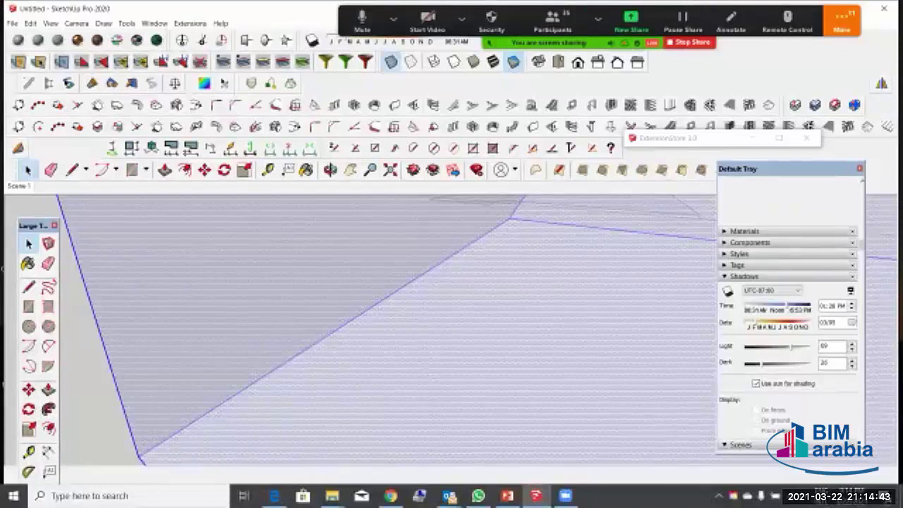
# Step: Clear the selection, zoom to the model's extents and examine the moved pyramid from above and at a low angle
pyautogui.click(104, 379)
pyautogui.scroll(-3, 104, 379)
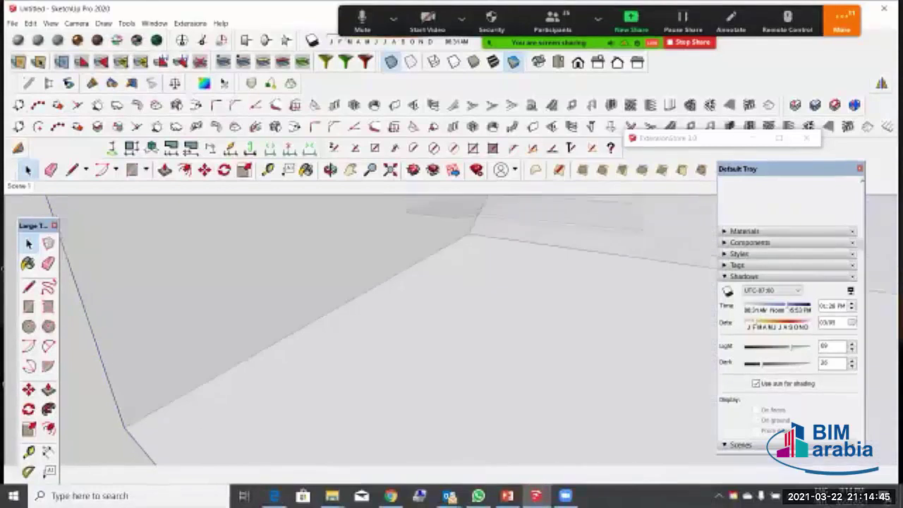
pyautogui.scroll(-3, 360, 332)
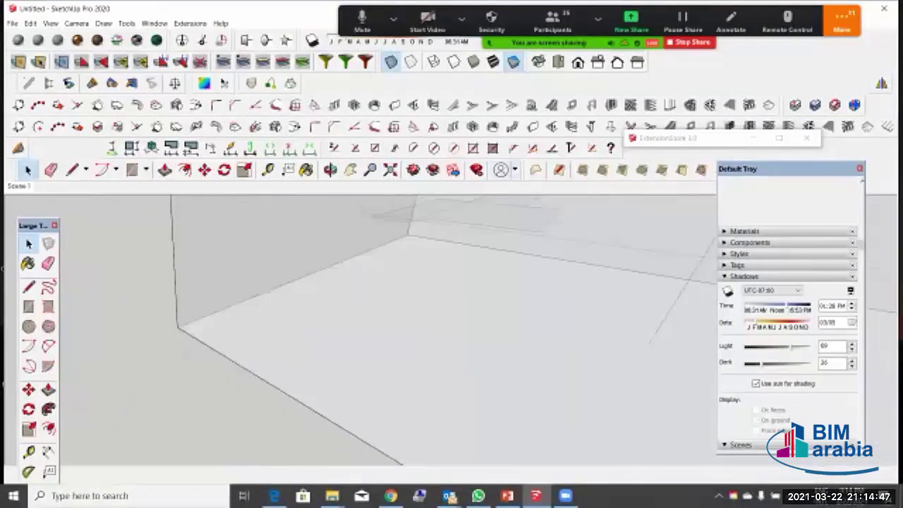
pyautogui.click(391, 170)
pyautogui.moveTo(481, 270); pyautogui.dragTo(558, 236, button='middle')
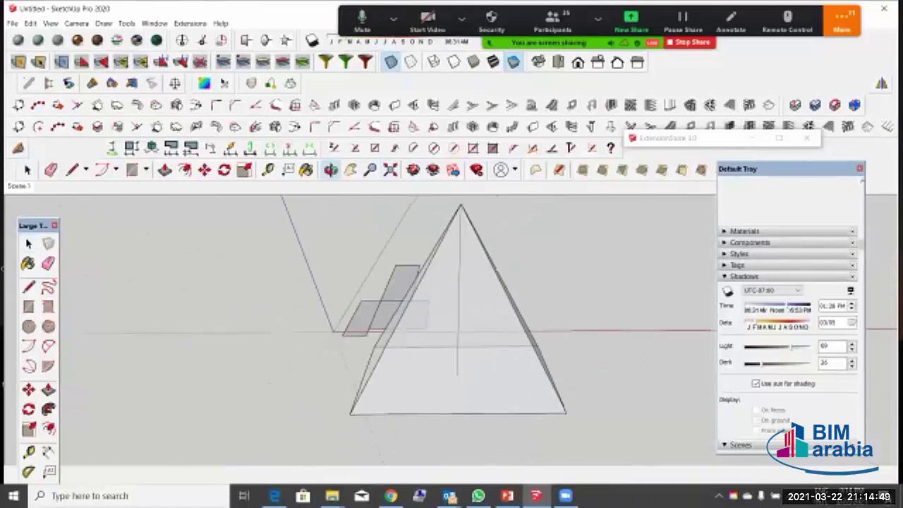
pyautogui.moveTo(540, 367); pyautogui.dragTo(476, 293, button='middle')
pyautogui.scroll(-1, 439, 317)
pyautogui.scroll(2, 469, 302)
pyautogui.scroll(1, 476, 293)
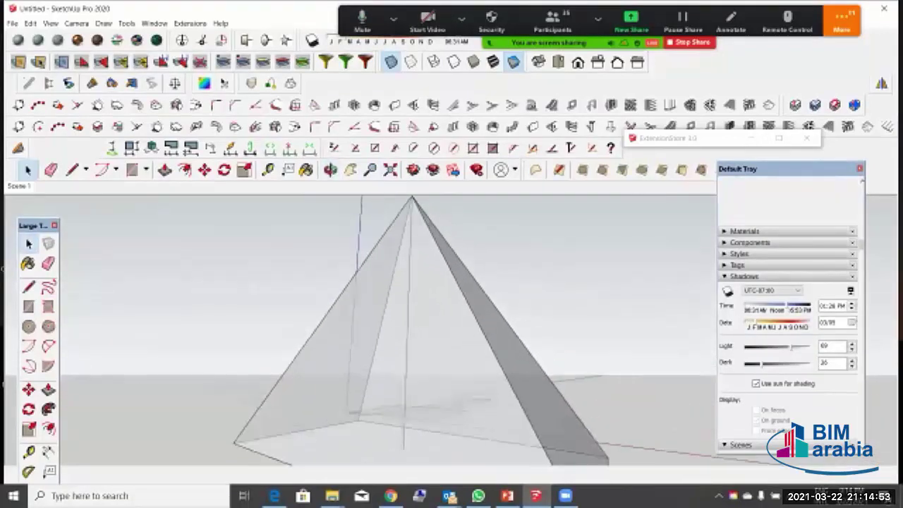
# Step: Review the current style's face, background and edge settings
pyautogui.click(739, 254)
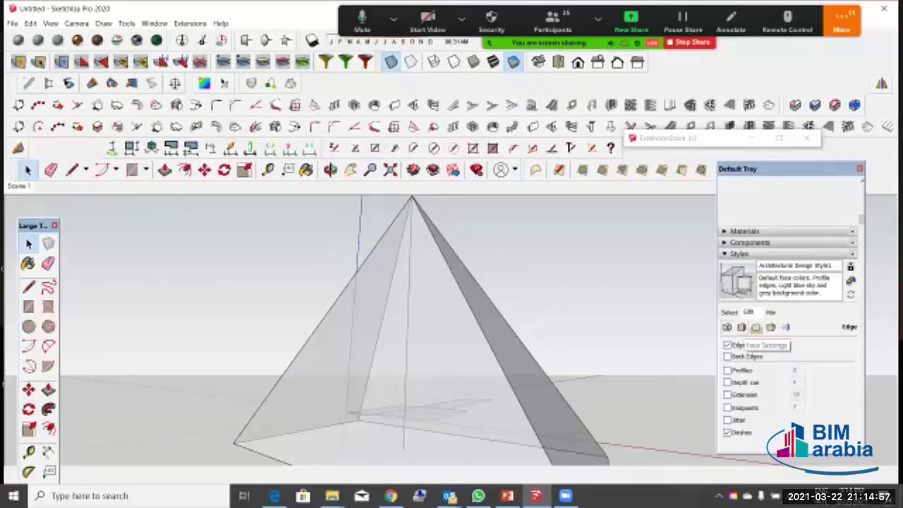
pyautogui.click(755, 326)
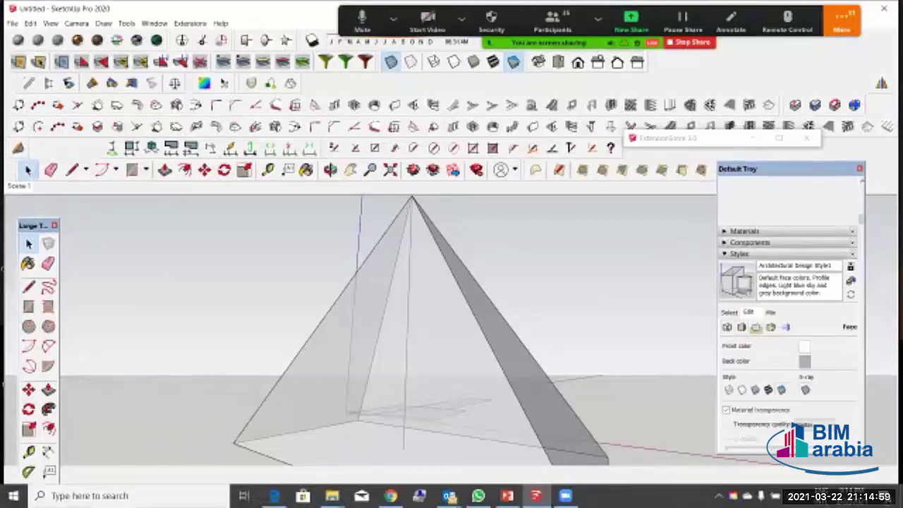
pyautogui.click(755, 326)
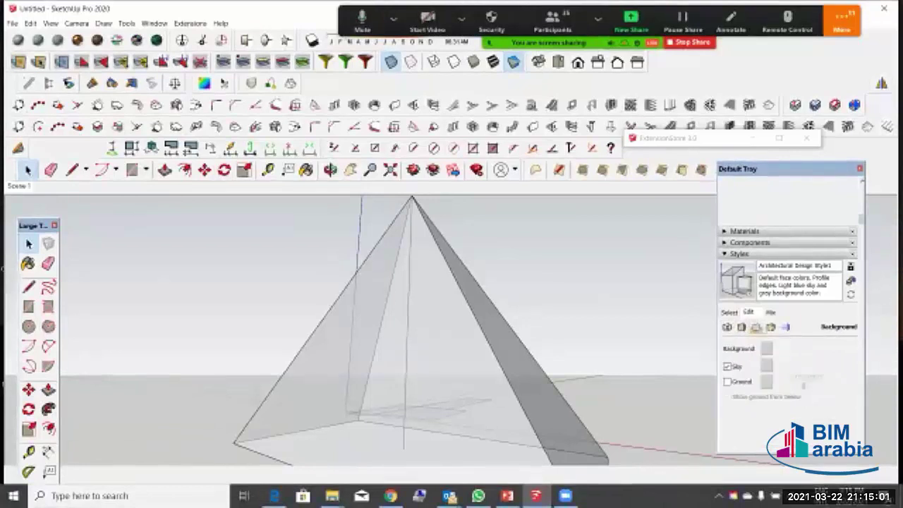
pyautogui.click(728, 326)
# Step: Apply the Construction Documentation Style from the Default Styles collection and open its edge settings
pyautogui.click(728, 312)
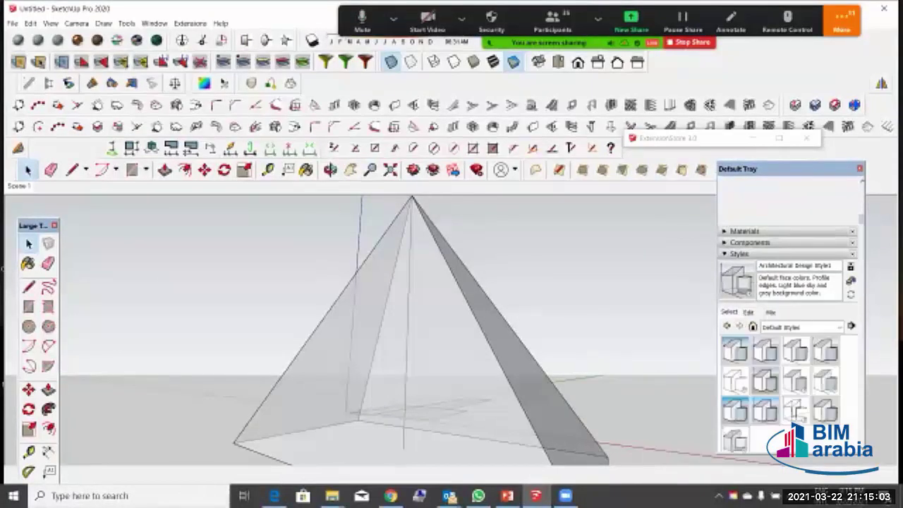
pyautogui.click(763, 351)
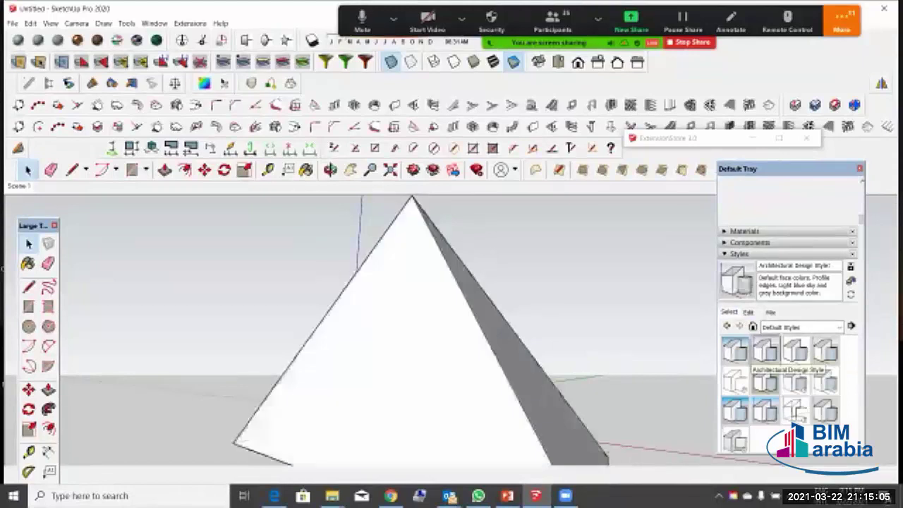
pyautogui.click(795, 350)
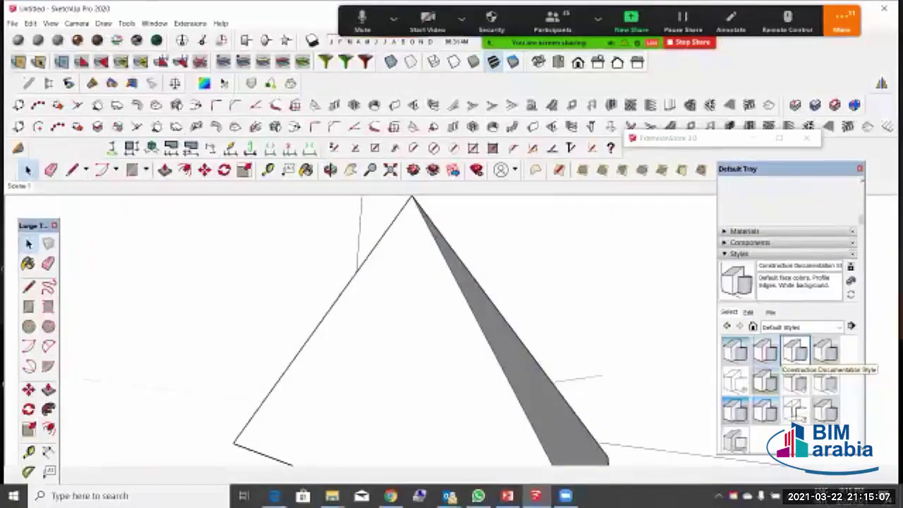
pyautogui.scroll(-4, 610, 314)
pyautogui.moveTo(610, 314); pyautogui.dragTo(563, 308, button='middle')
pyautogui.click(748, 312)
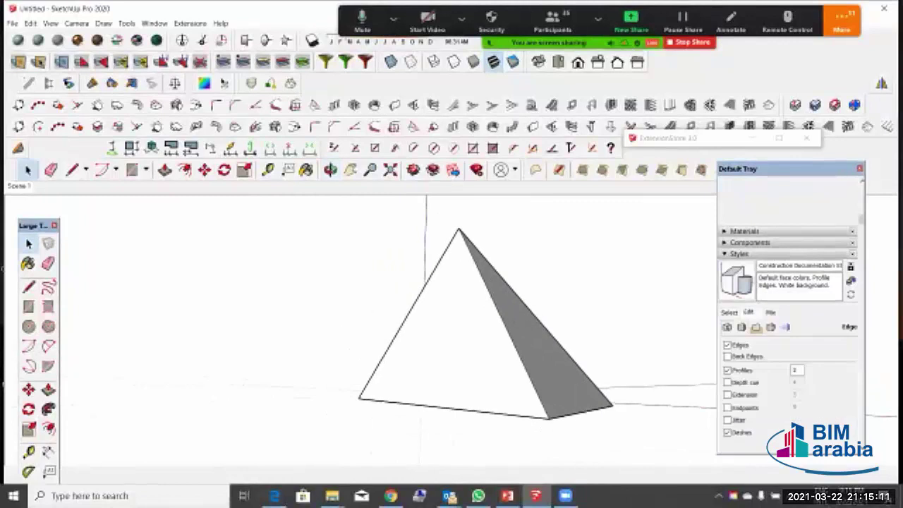
# Step: Try the Endpoints edge effect on the pyramid, and enable edge Extension with a value of 10 instead
pyautogui.click(727, 407)
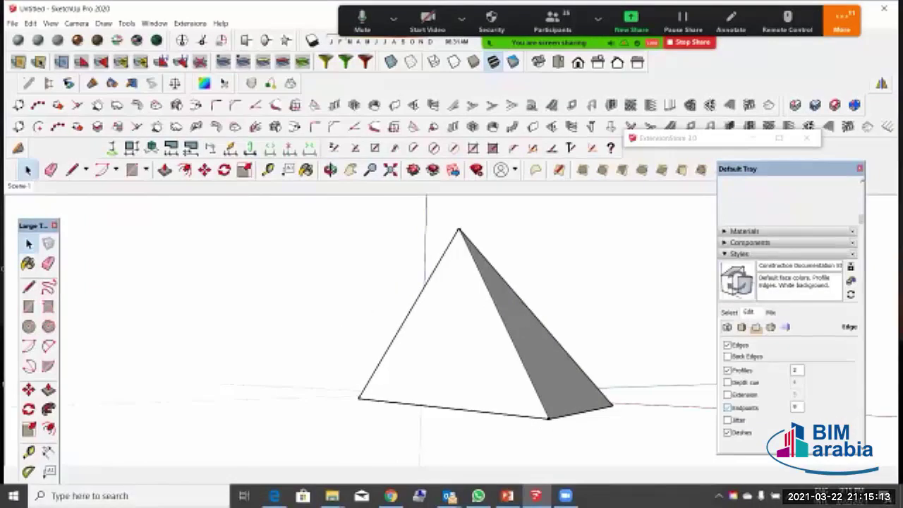
pyautogui.click(728, 395)
pyautogui.write('10')
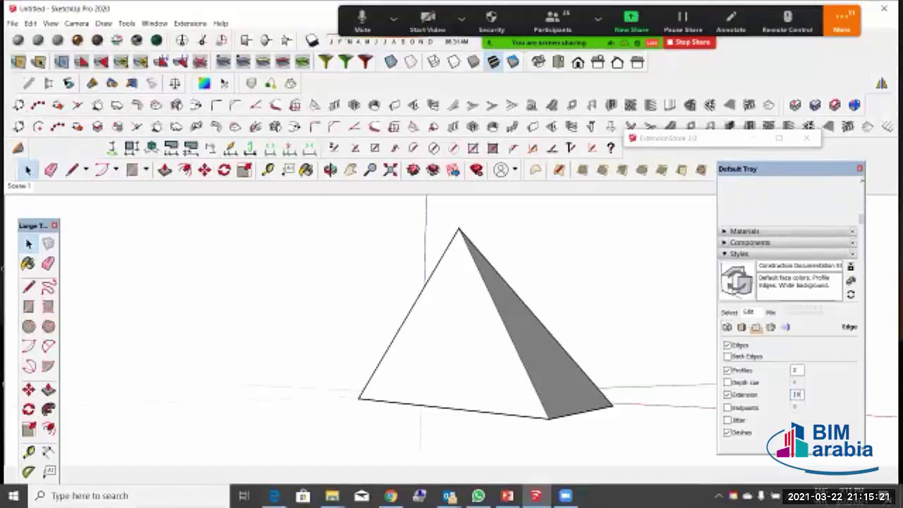
pyautogui.press('Return')
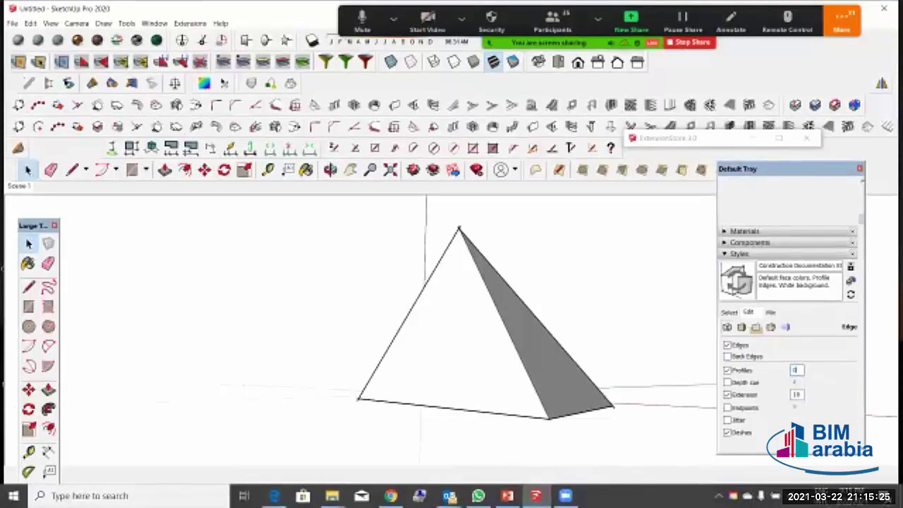
# Step: Try profile widths of 0 and 4, turn off Profiles in the edge settings, and examine the pyramid's thinner edges
pyautogui.write('0')
pyautogui.press('Return')
pyautogui.press('Return')
pyautogui.write('4')
pyautogui.press('Return')
pyautogui.click(727, 370)
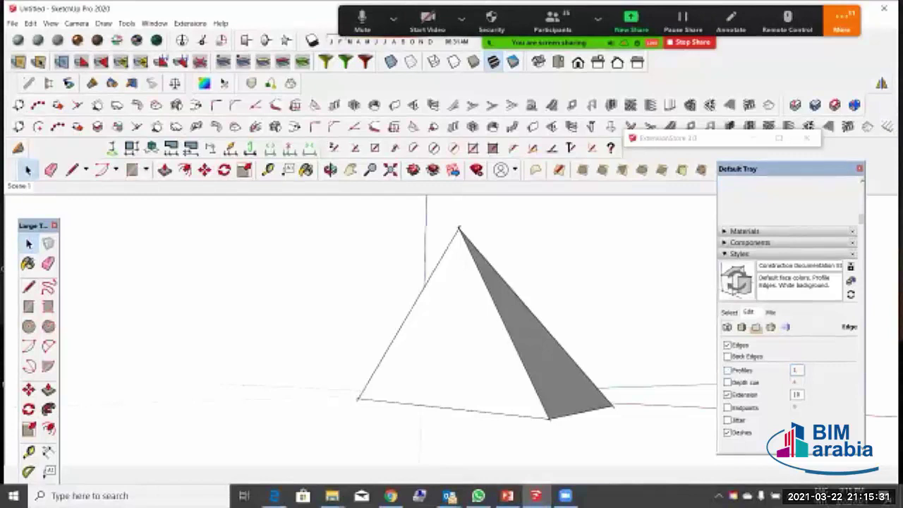
pyautogui.moveTo(487, 338)
pyautogui.mouseDown(button='middle')
pyautogui.moveTo(525, 289)
pyautogui.moveTo(515, 339)
pyautogui.moveTo(487, 340)
pyautogui.mouseUp(button='middle')
pyautogui.scroll(-1, 452, 352)
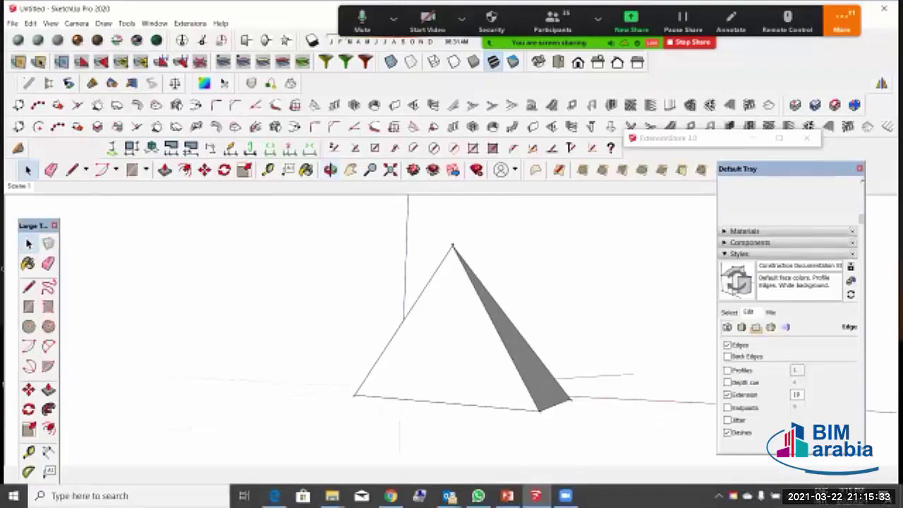
# Step: Adjust the shadow time to just before 2 PM and set the shadow date to 03/01
pyautogui.click(739, 254)
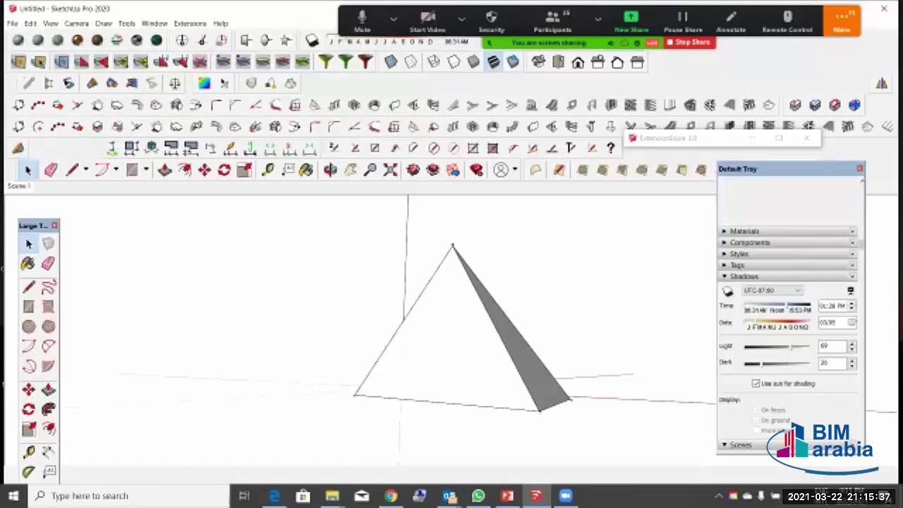
pyautogui.moveTo(786, 306); pyautogui.dragTo(785, 306)
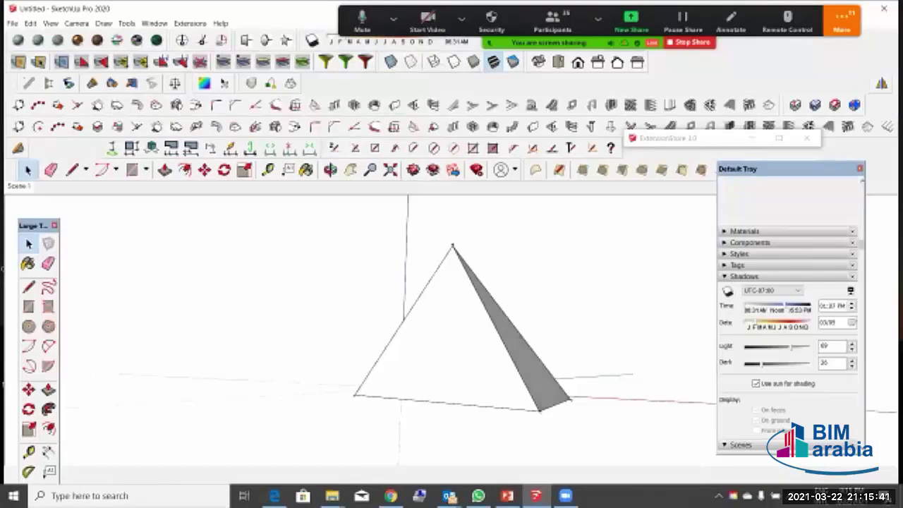
pyautogui.moveTo(784, 305)
pyautogui.mouseDown()
pyautogui.moveTo(794, 305)
pyautogui.moveTo(783, 306)
pyautogui.moveTo(793, 306)
pyautogui.moveTo(776, 322)
pyautogui.moveTo(756, 322)
pyautogui.mouseUp()
# Step: Set the shadow Light level to 74, adjust the Dark level, and turn off the use of sun for shading
pyautogui.moveTo(762, 363)
pyautogui.mouseDown()
pyautogui.moveTo(783, 364)
pyautogui.moveTo(770, 363)
pyautogui.mouseUp()
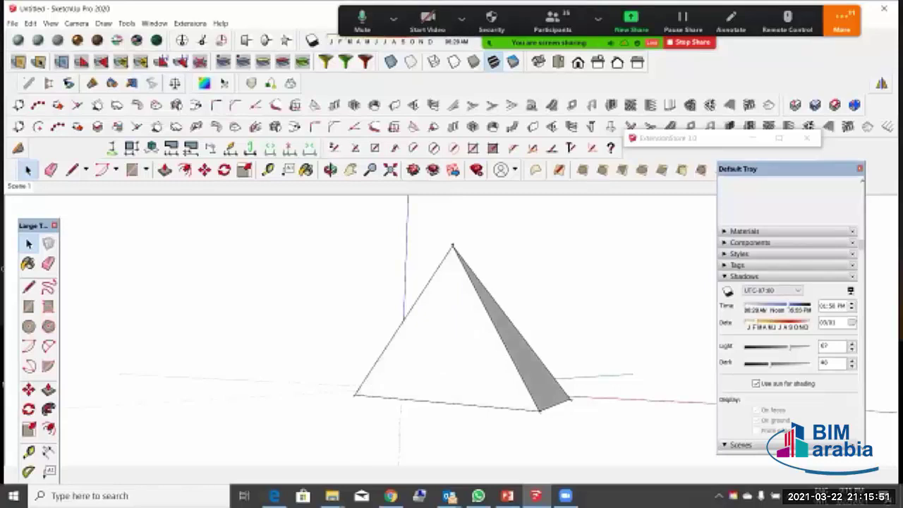
pyautogui.moveTo(781, 346)
pyautogui.mouseDown()
pyautogui.moveTo(763, 346)
pyautogui.moveTo(785, 346)
pyautogui.moveTo(788, 363)
pyautogui.moveTo(772, 363)
pyautogui.mouseUp()
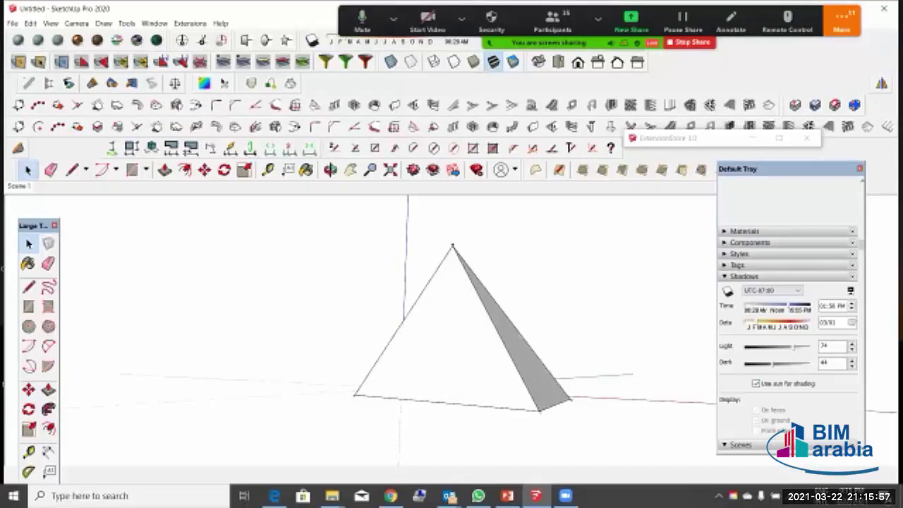
pyautogui.click(756, 384)
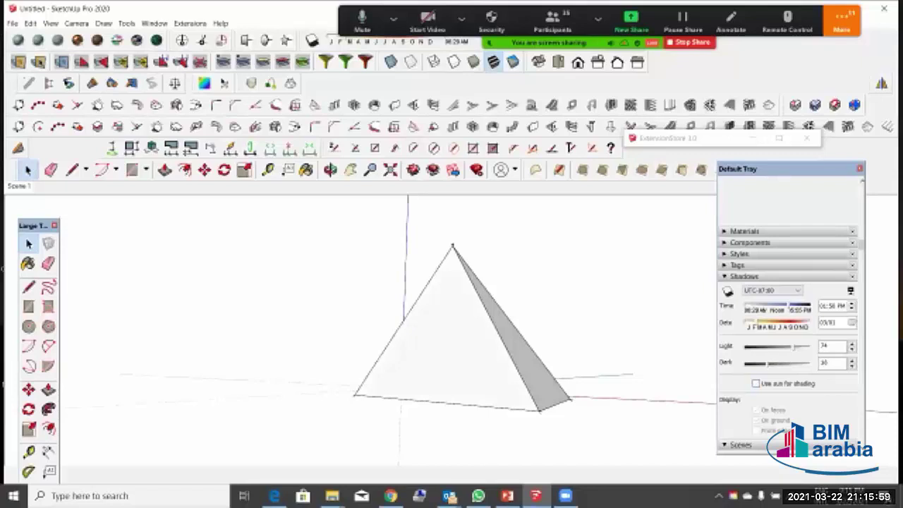
# Step: Adjust the shadow settings to 11:43 AM on 04/27 while the shadow display is off
pyautogui.moveTo(756, 322); pyautogui.dragTo(784, 323)
pyautogui.scroll(-1, 499, 337)
pyautogui.moveTo(499, 337); pyautogui.dragTo(510, 384, button='middle')
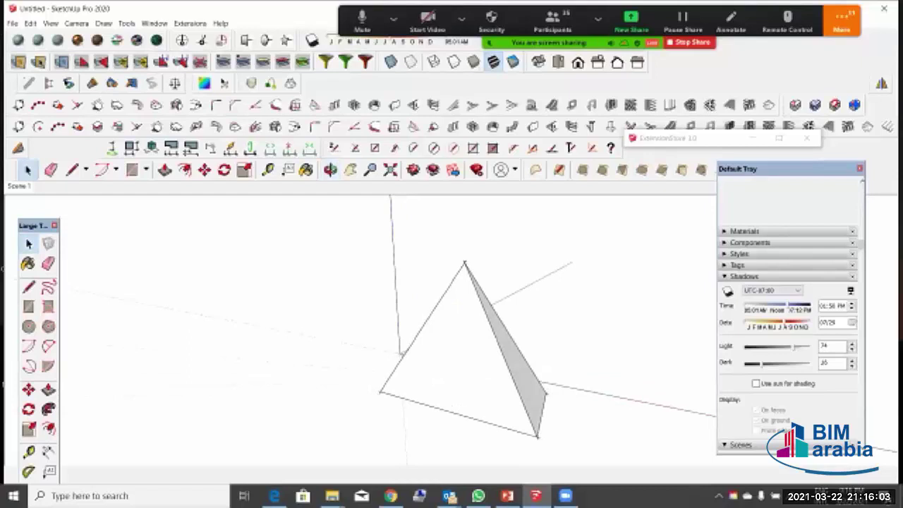
pyautogui.moveTo(787, 306)
pyautogui.mouseDown()
pyautogui.moveTo(809, 306)
pyautogui.moveTo(778, 305)
pyautogui.mouseUp()
pyautogui.moveTo(784, 322); pyautogui.dragTo(764, 322)
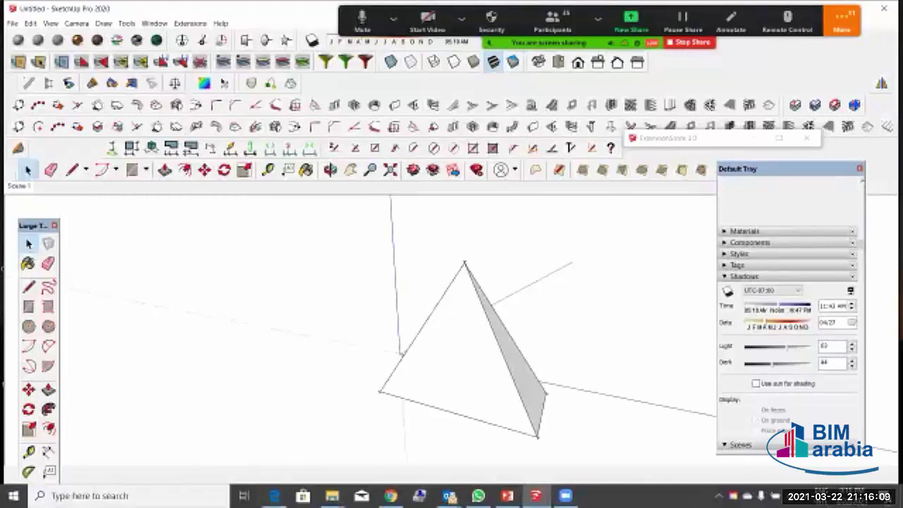
# Step: Turn on shadows and set them to 02:40 PM on 01/26, with Light 71 and Dark 14
pyautogui.click(312, 40)
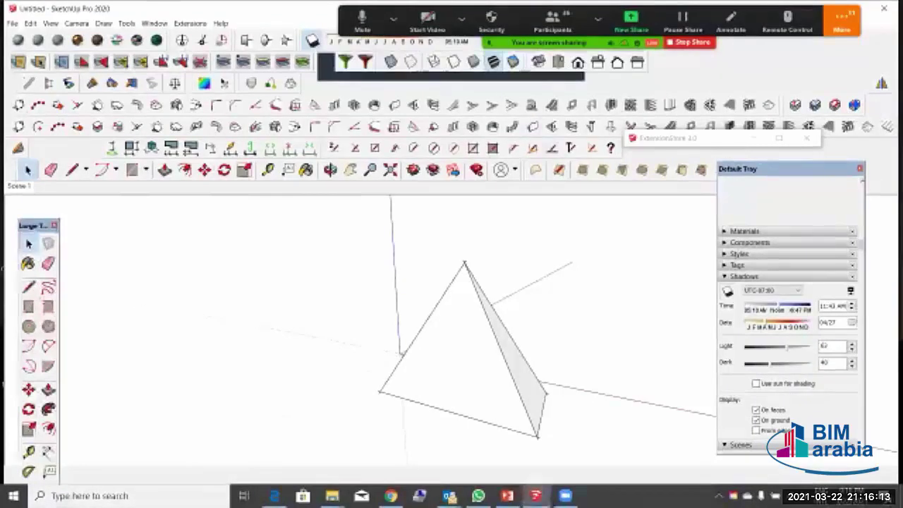
pyautogui.moveTo(787, 346)
pyautogui.mouseDown()
pyautogui.moveTo(772, 346)
pyautogui.moveTo(791, 347)
pyautogui.moveTo(760, 364)
pyautogui.moveTo(781, 364)
pyautogui.moveTo(752, 364)
pyautogui.mouseUp()
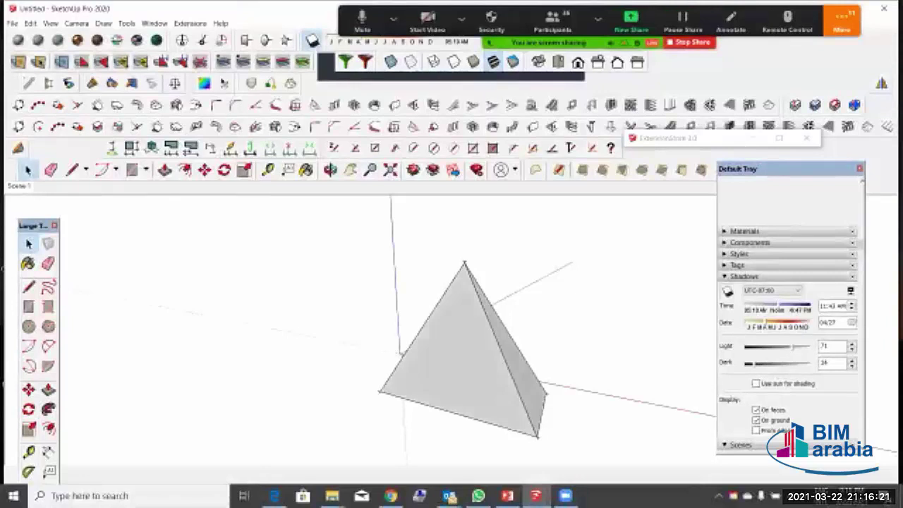
pyautogui.moveTo(778, 305); pyautogui.dragTo(749, 327)
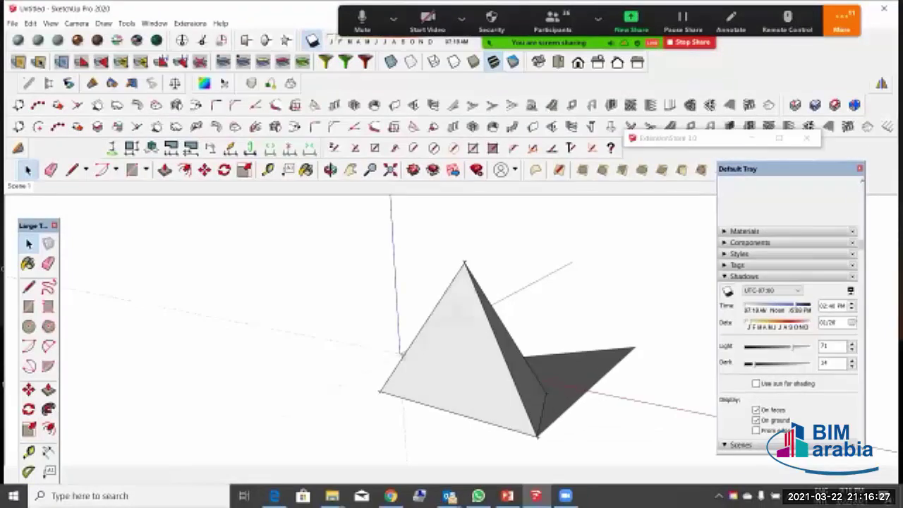
# Step: Switch the camera to Parallel Projection for the pyramid view
pyautogui.moveTo(483, 378); pyautogui.dragTo(424, 350, button='middle')
pyautogui.scroll(-2, 409, 344)
pyautogui.scroll(1, 409, 346)
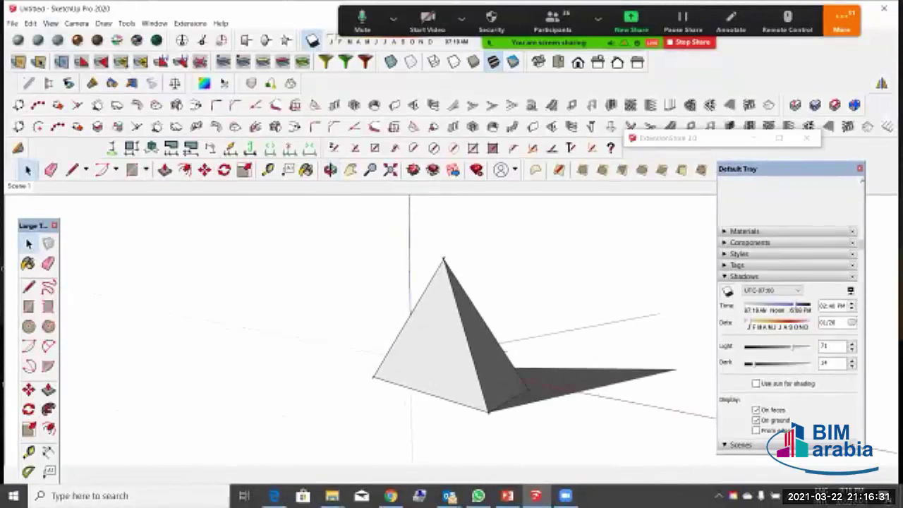
pyautogui.click(77, 24)
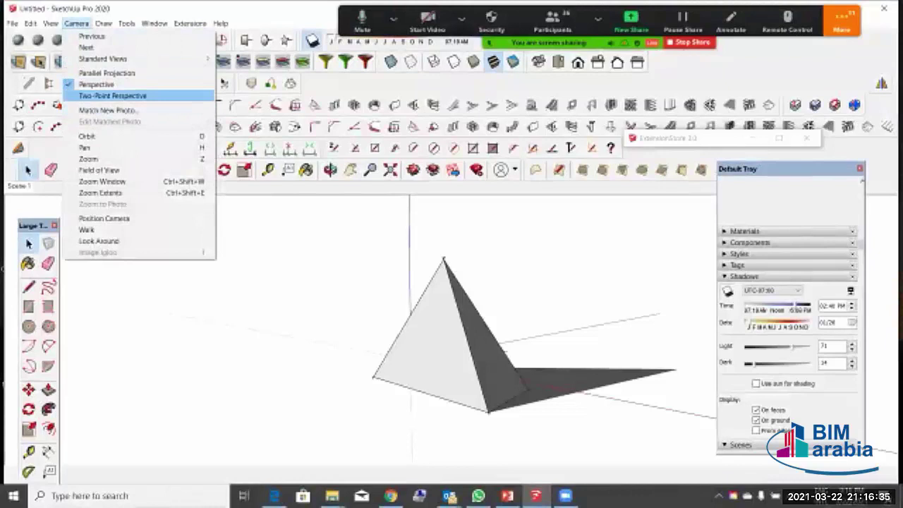
pyautogui.click(106, 73)
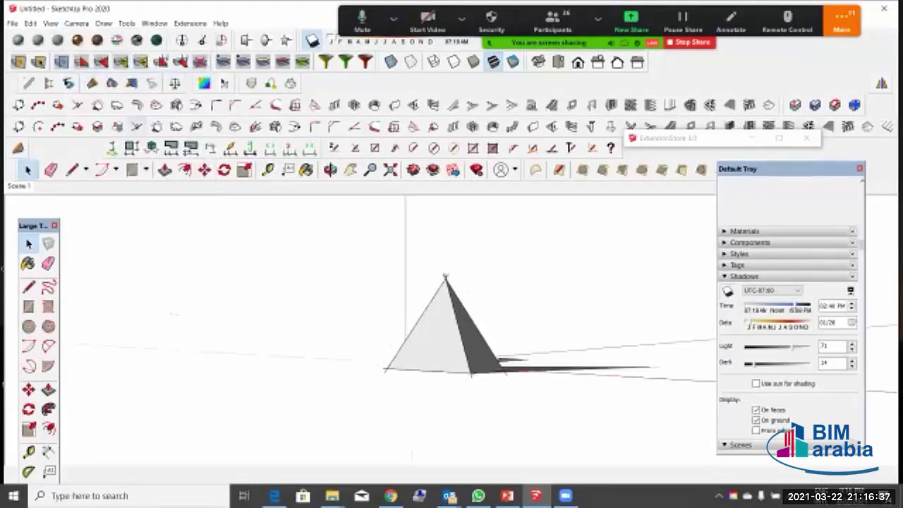
# Step: Delete the leftover flat rectangular faces and stray edges behind the pyramid near the origin
pyautogui.moveTo(423, 284); pyautogui.dragTo(426, 332, button='middle')
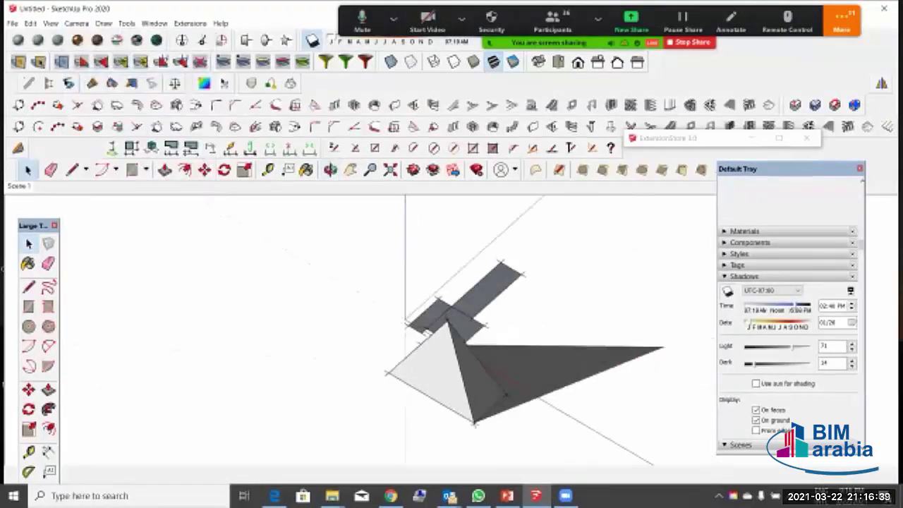
pyautogui.moveTo(544, 242); pyautogui.dragTo(393, 313)
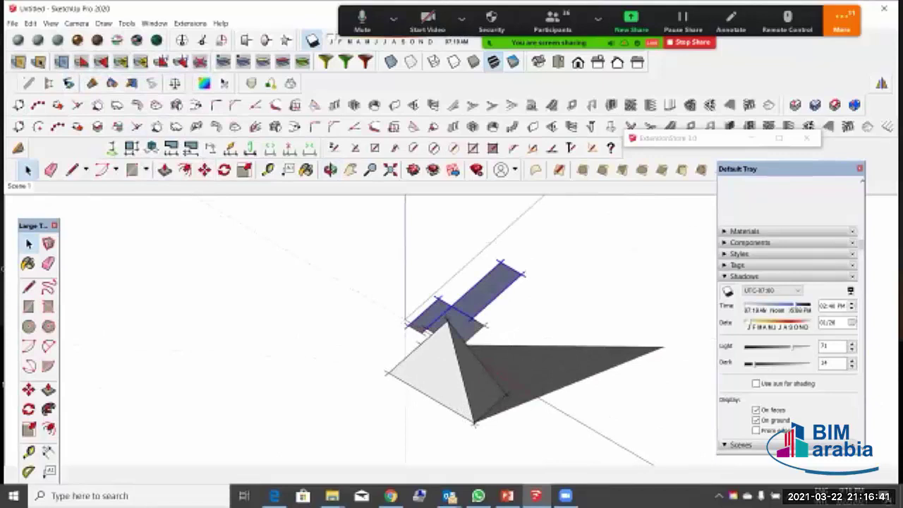
pyautogui.press('Delete')
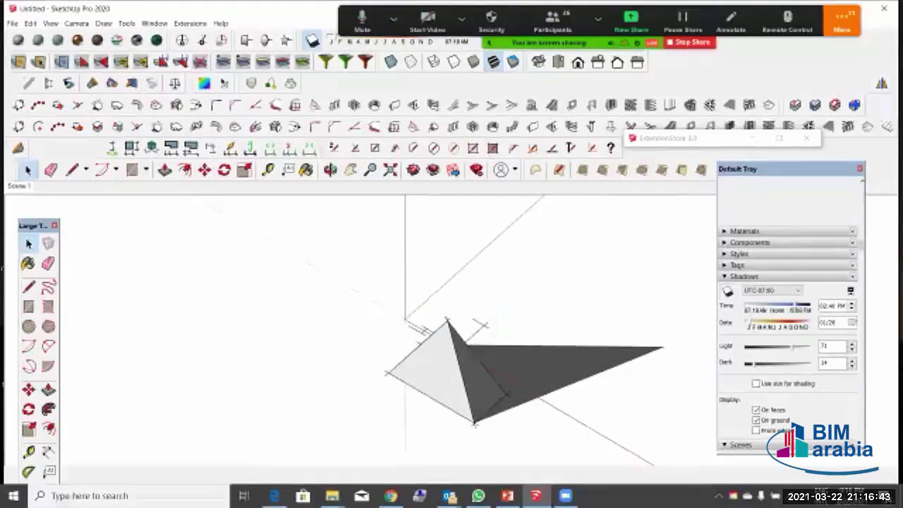
pyautogui.moveTo(497, 296); pyautogui.dragTo(475, 336)
pyautogui.press('Delete')
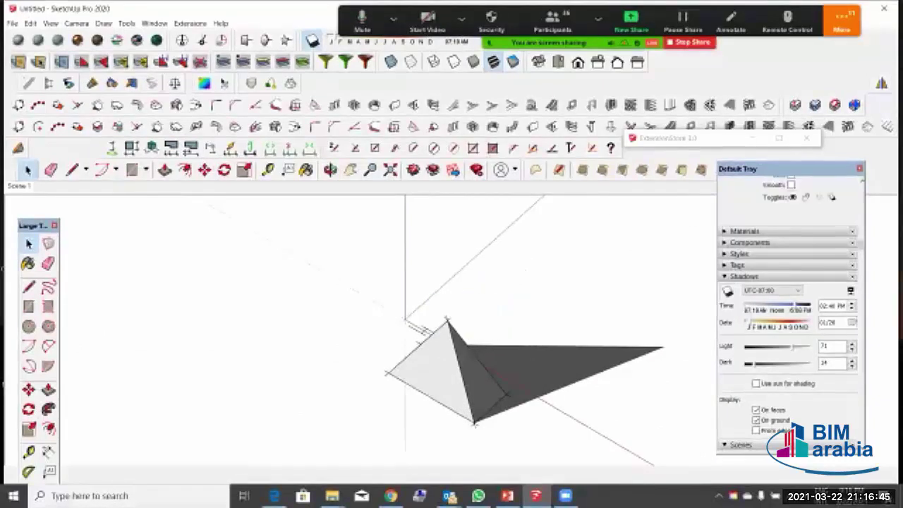
pyautogui.moveTo(419, 302); pyautogui.dragTo(398, 333)
pyautogui.press('Delete')
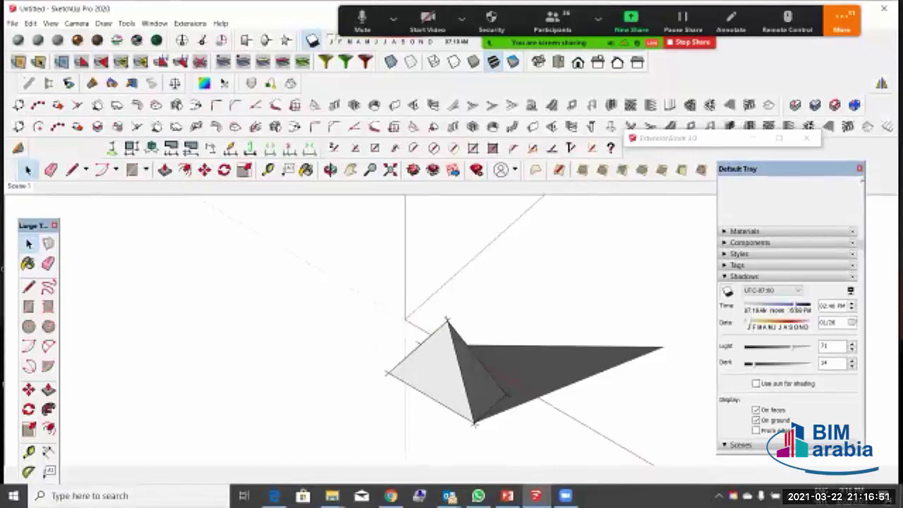
# Step: Switch the camera to Perspective and examine the pyramid and its shadow
pyautogui.click(76, 23)
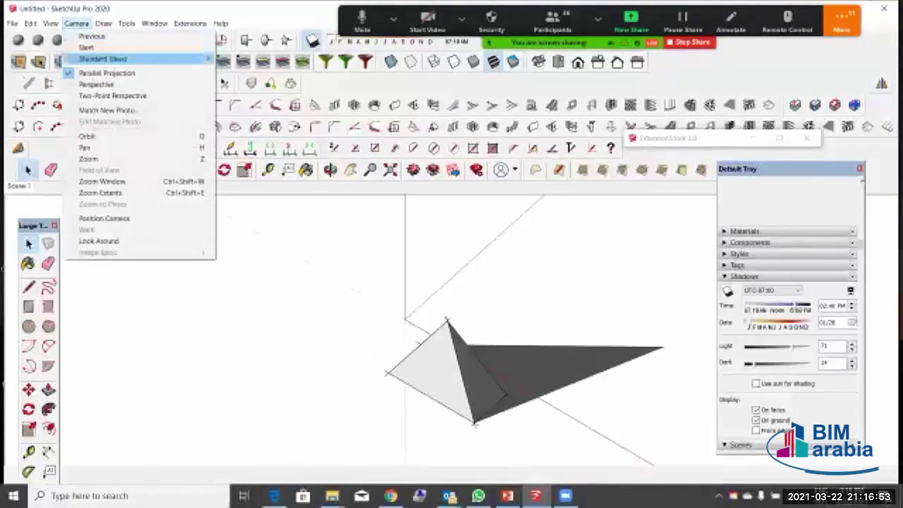
pyautogui.click(96, 84)
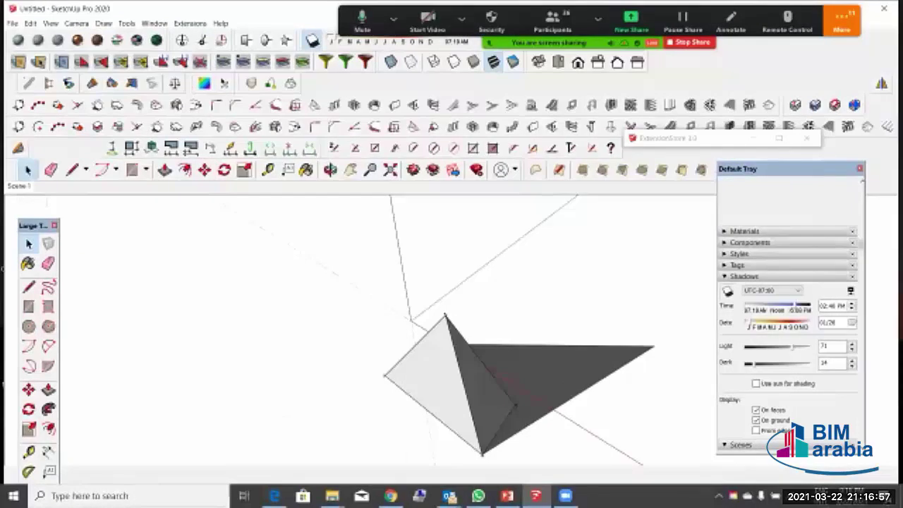
pyautogui.scroll(-2, 517, 330)
pyautogui.scroll(2, 451, 345)
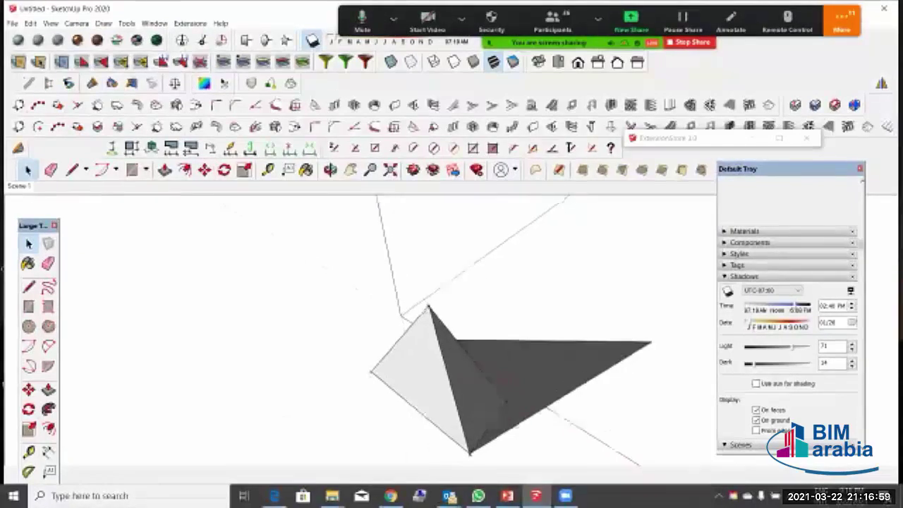
pyautogui.scroll(-2, 409, 324)
pyautogui.scroll(2, 531, 416)
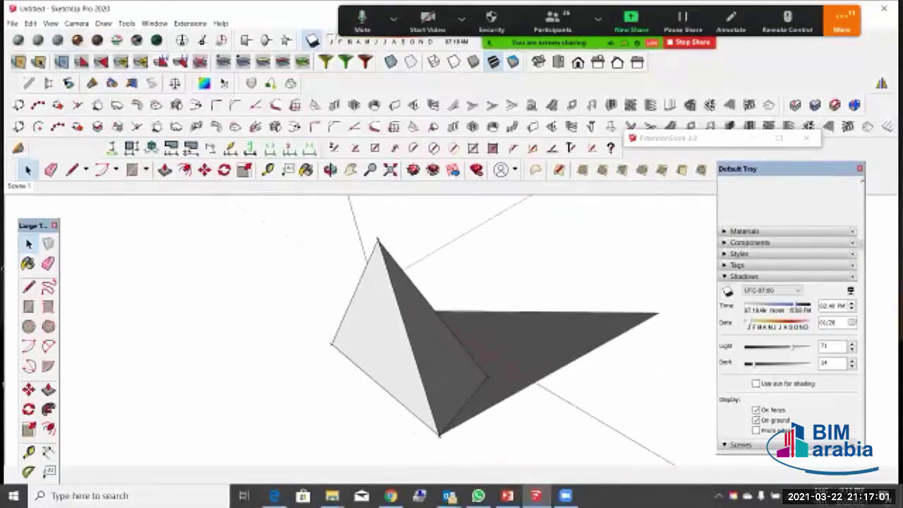
# Step: Set the camera back to Parallel Projection and update Scene 1 with this view
pyautogui.click(76, 23)
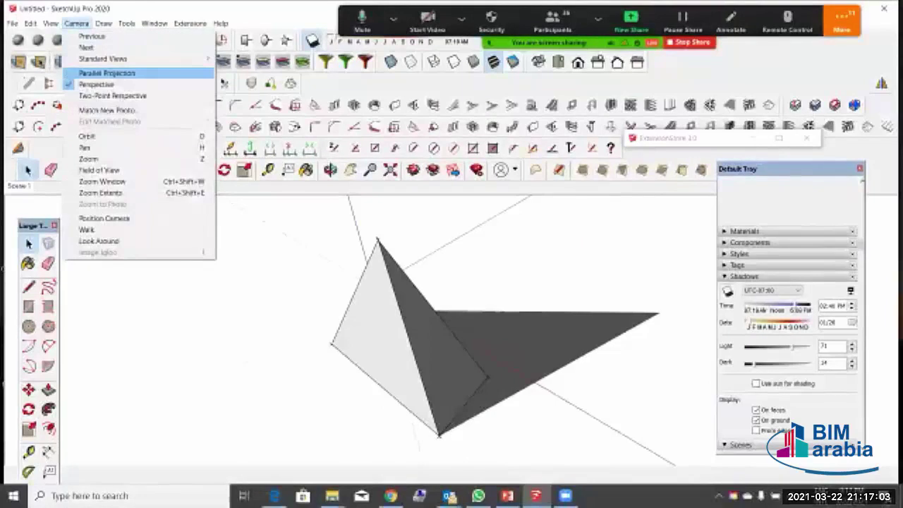
pyautogui.click(107, 72)
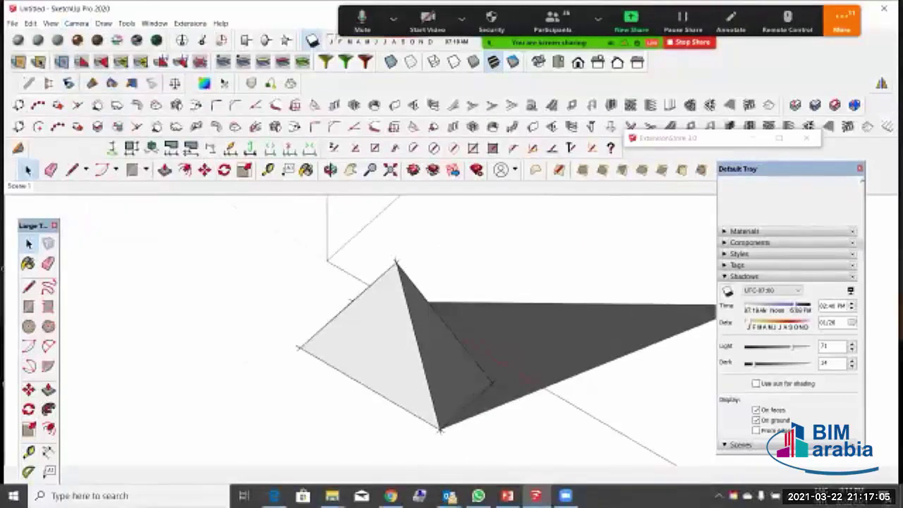
pyautogui.rightClick(22, 185)
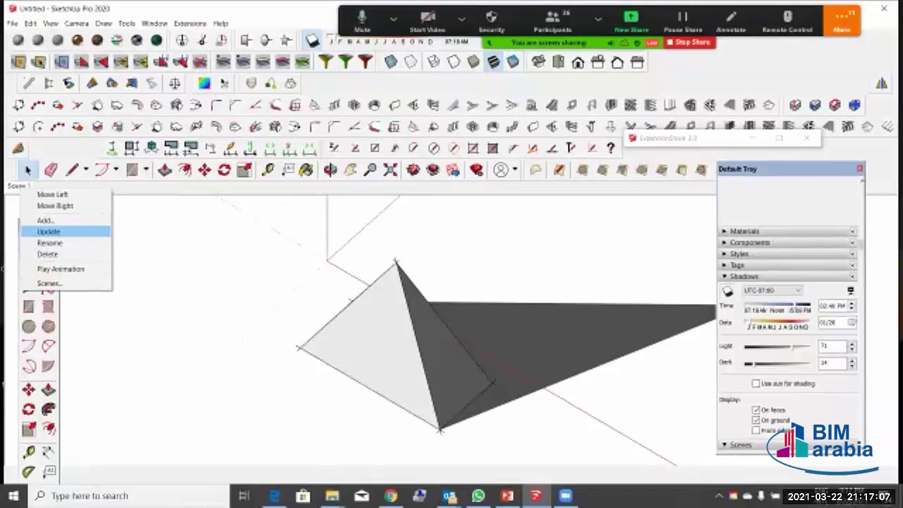
pyautogui.click(49, 232)
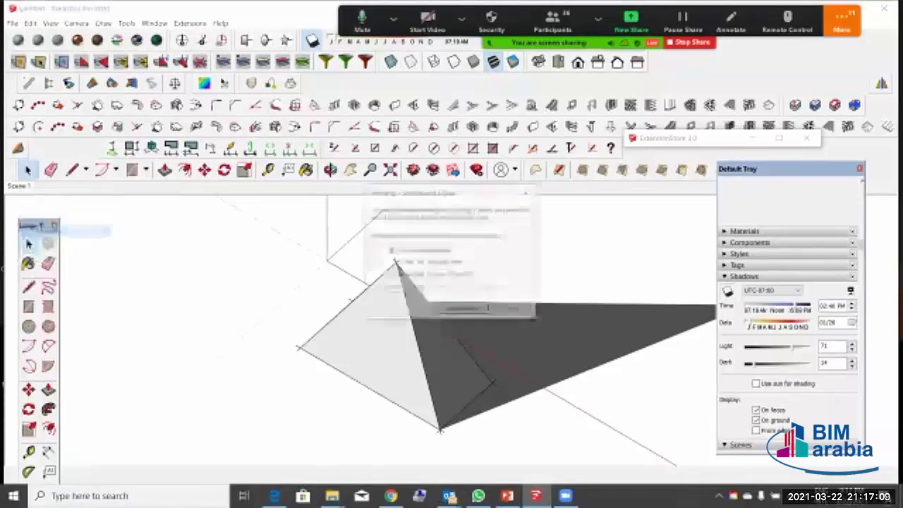
pyautogui.click(440, 310)
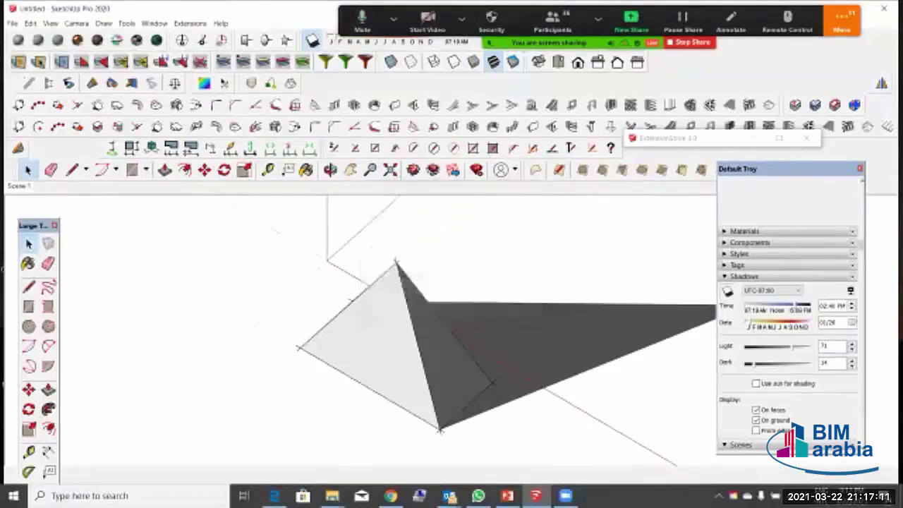
# Step: View the pyramid from another side, then recall the saved view of Scene 1
pyautogui.moveTo(338, 303); pyautogui.dragTo(564, 300, button='middle')
pyautogui.moveTo(381, 303); pyautogui.dragTo(515, 328, button='middle')
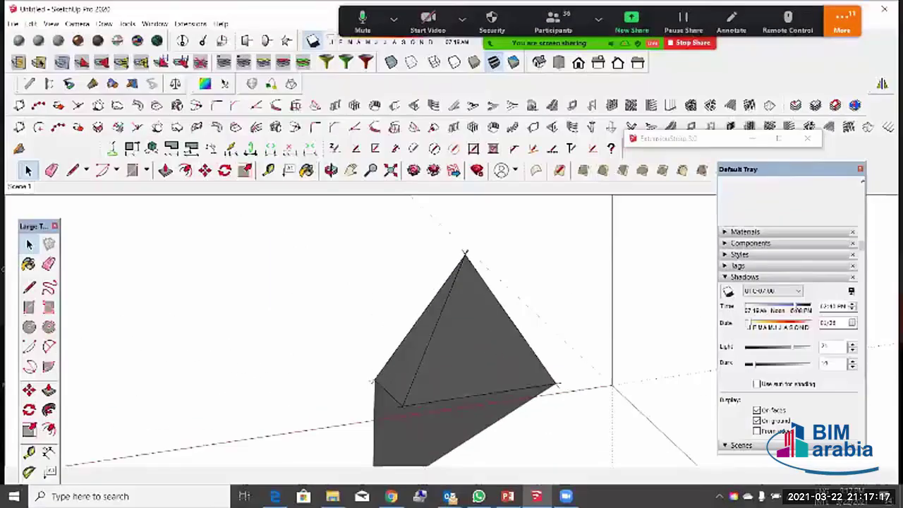
pyautogui.click(477, 345)
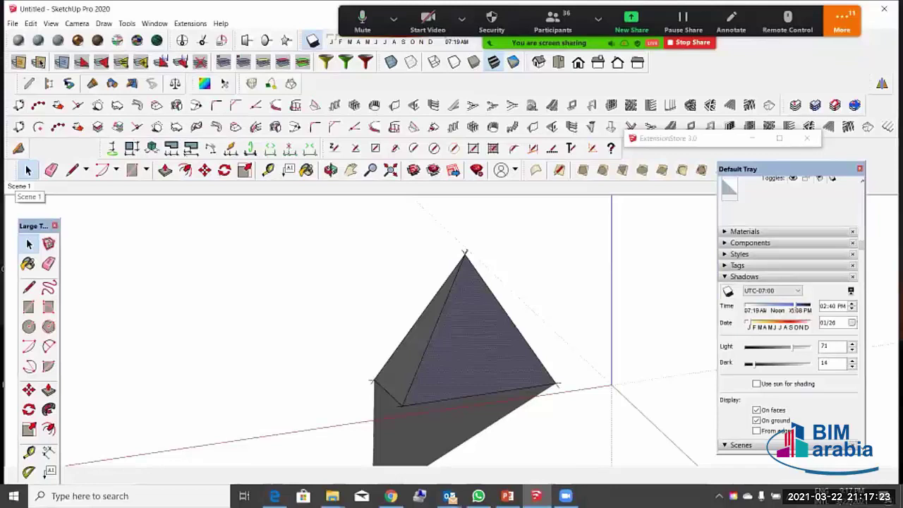
pyautogui.click(19, 186)
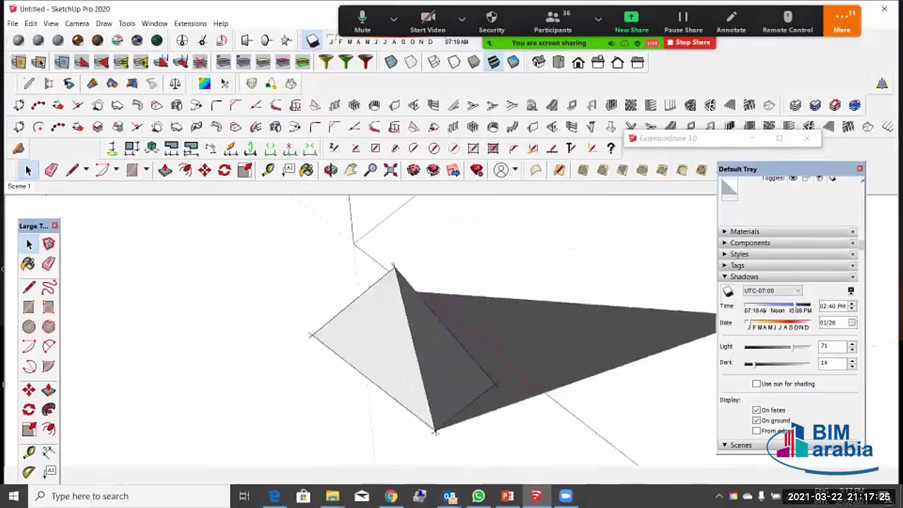
pyautogui.click(203, 252)
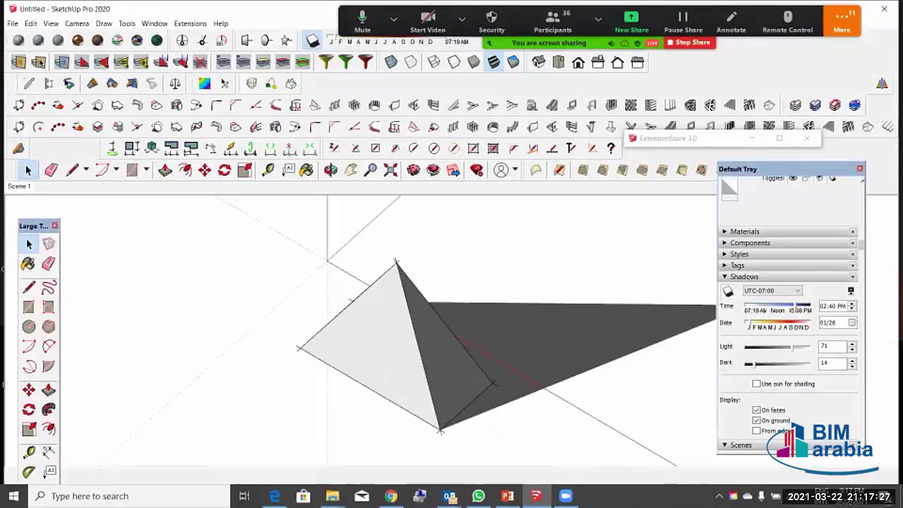
# Step: Change the camera to Perspective and fit the whole pyramid in a low side view
pyautogui.scroll(-3, 203, 252)
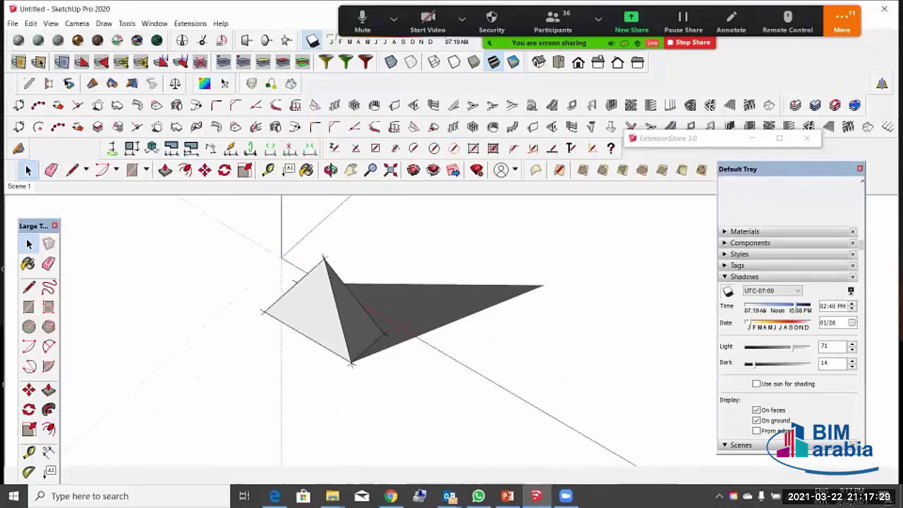
pyautogui.scroll(2, 479, 243)
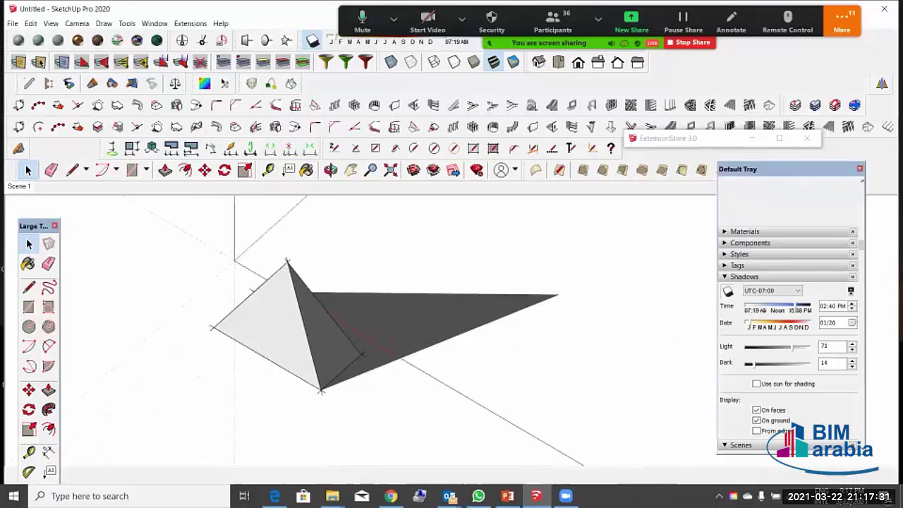
pyautogui.moveTo(395, 325); pyautogui.dragTo(557, 261, button='middle')
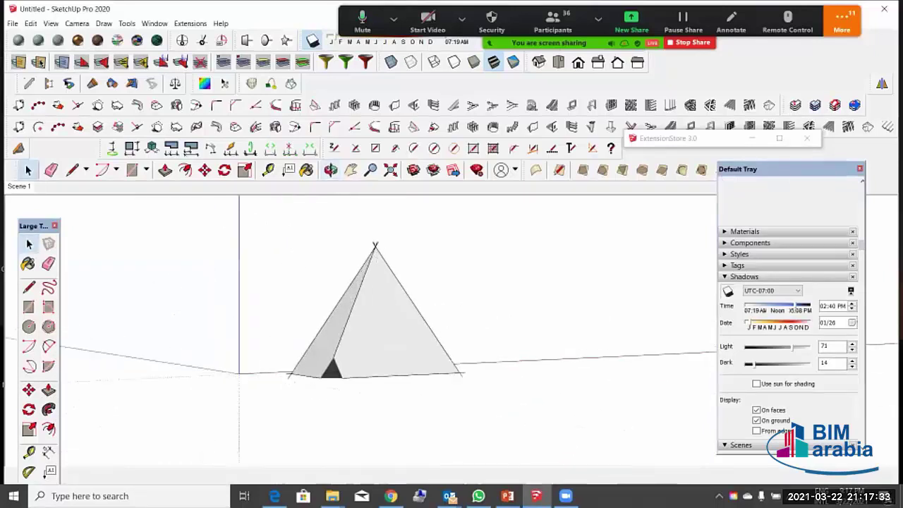
pyautogui.click(78, 24)
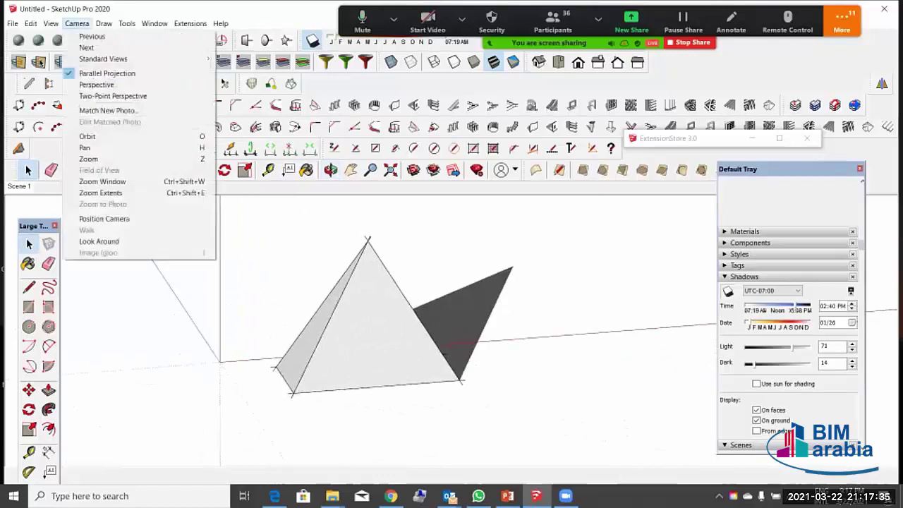
pyautogui.click(96, 83)
pyautogui.scroll(5, 452, 332)
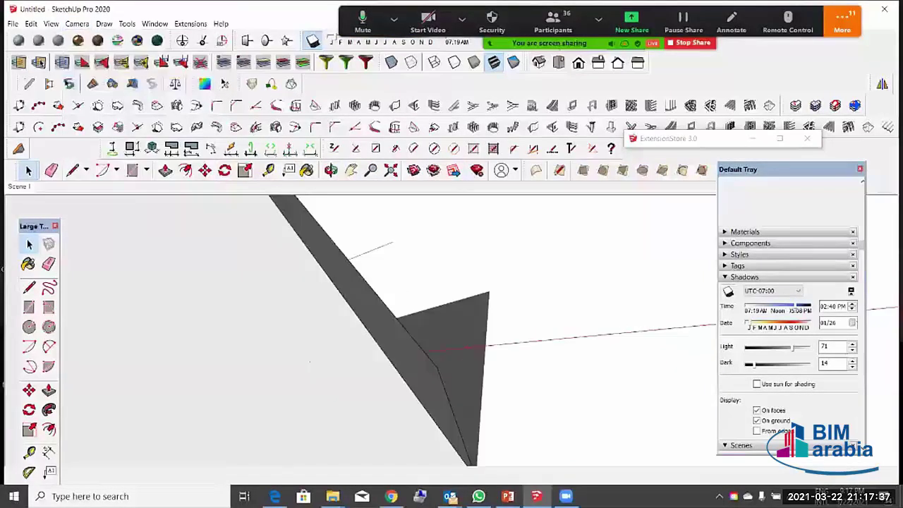
pyautogui.scroll(-3, 473, 289)
pyautogui.click(391, 170)
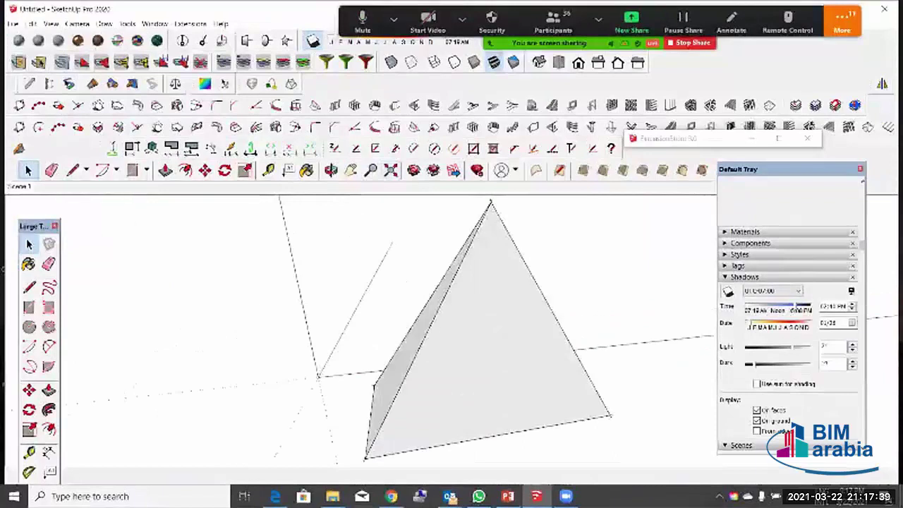
pyautogui.moveTo(452, 353); pyautogui.dragTo(494, 293, button='middle')
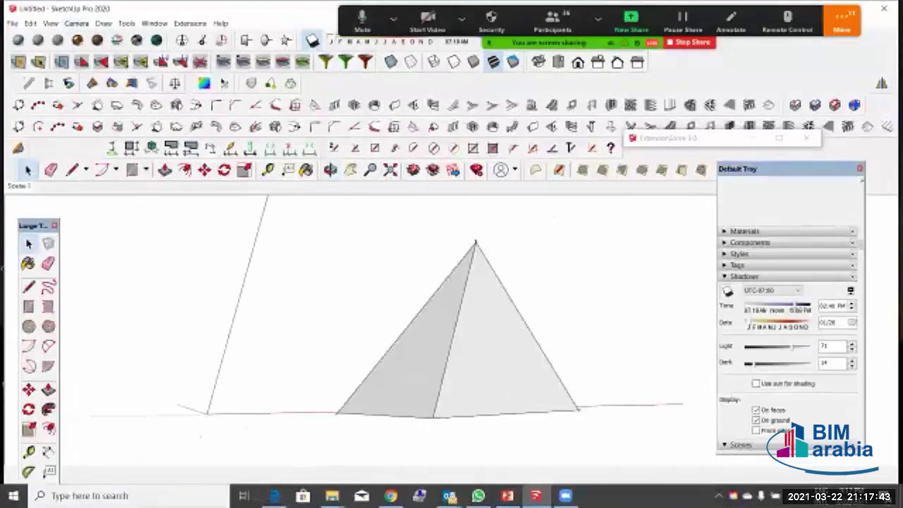
# Step: Apply Two-Point Perspective to the camera and pan to reposition the pyramid in the view
pyautogui.click(77, 23)
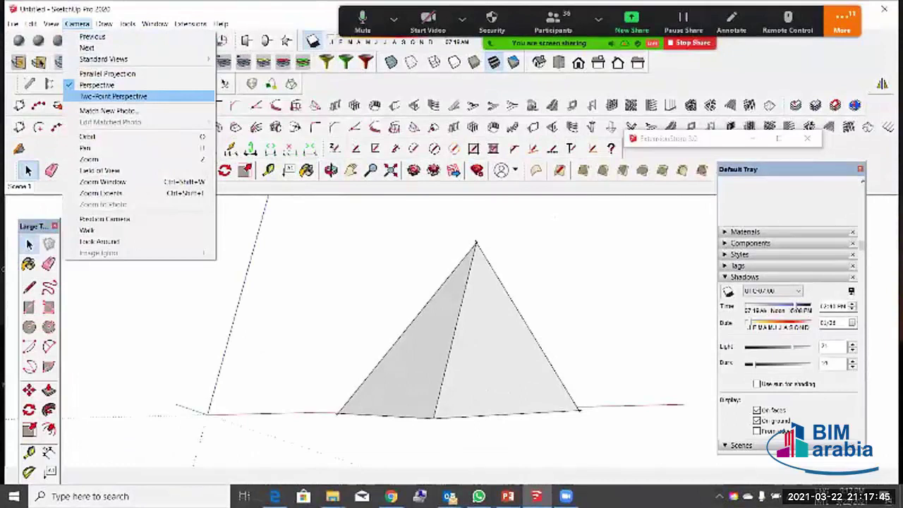
pyautogui.click(113, 96)
pyautogui.moveTo(451, 275); pyautogui.dragTo(381, 359)
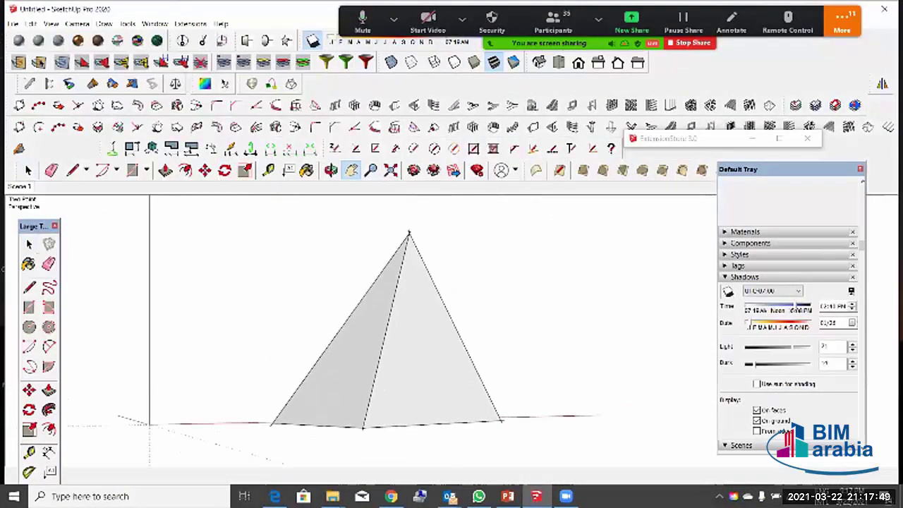
# Step: Add a second scene from the two-point perspective view, update it, and compare it with Scene 1
pyautogui.rightClick(20, 186)
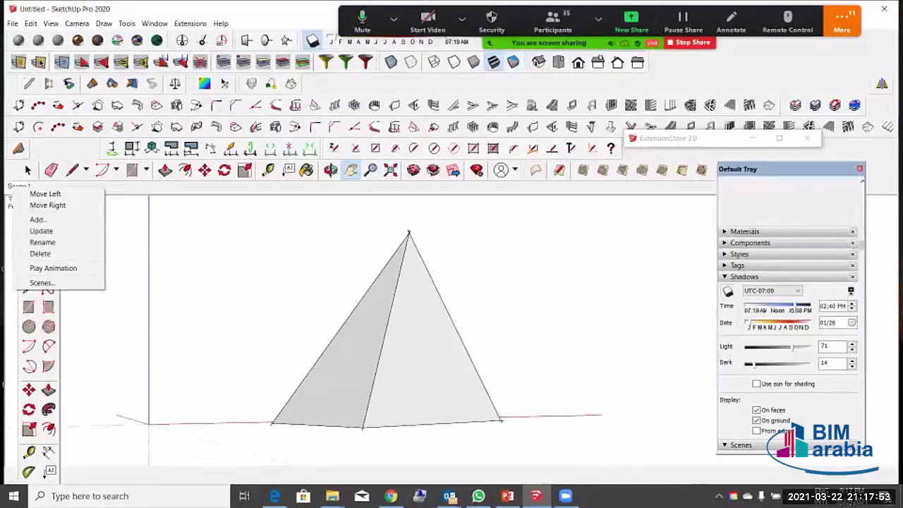
pyautogui.click(37, 219)
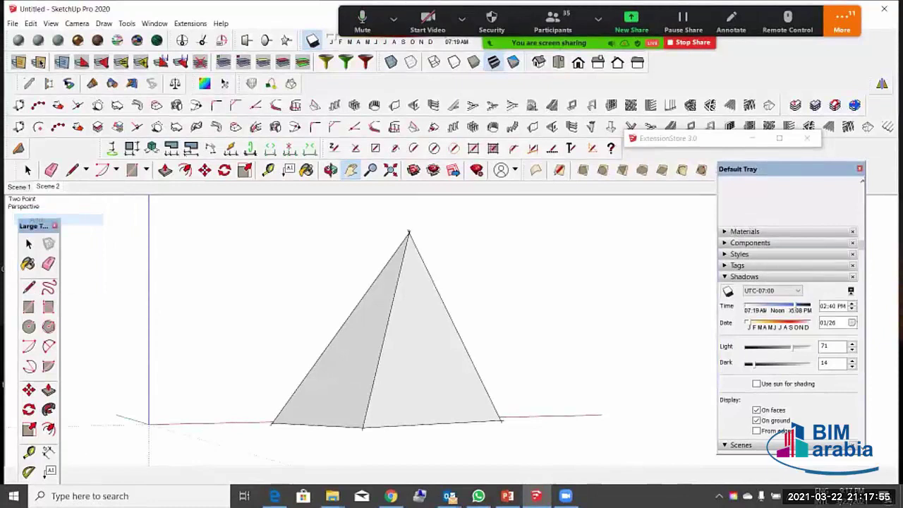
pyautogui.rightClick(56, 188)
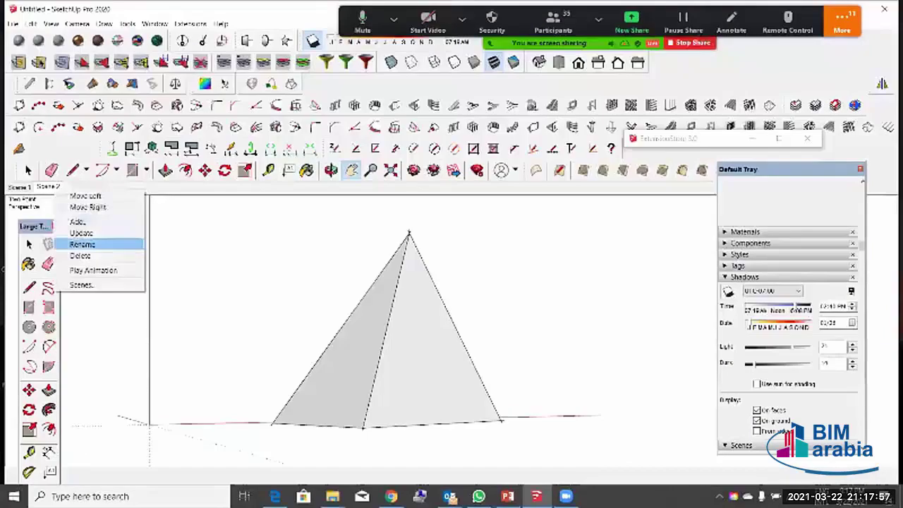
pyautogui.click(81, 233)
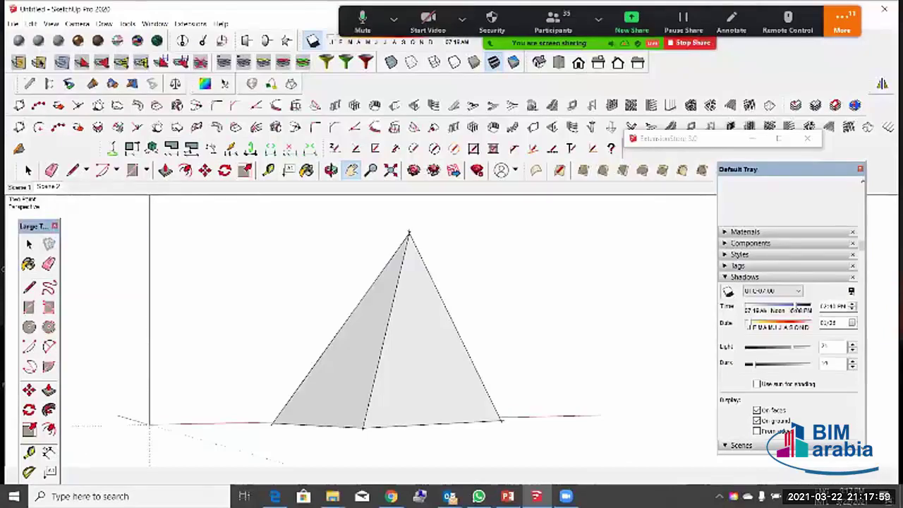
pyautogui.click(19, 187)
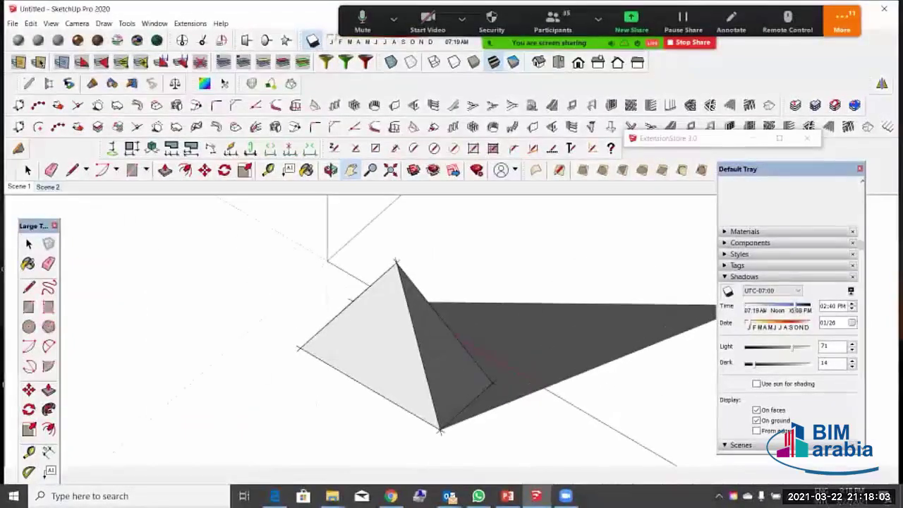
pyautogui.click(48, 187)
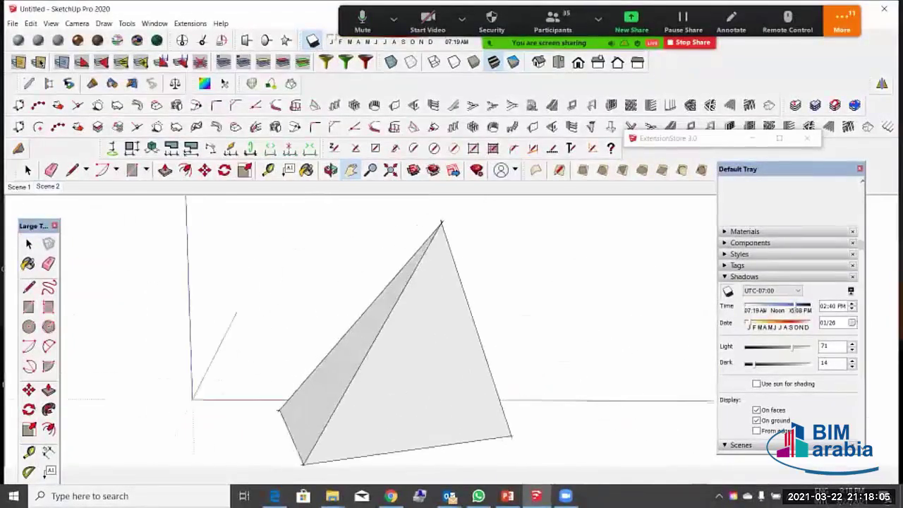
# Step: Save a high view of the pyramid with its cast shadow as a third scene and update that scene
pyautogui.moveTo(380, 240); pyautogui.dragTo(417, 308, button='middle')
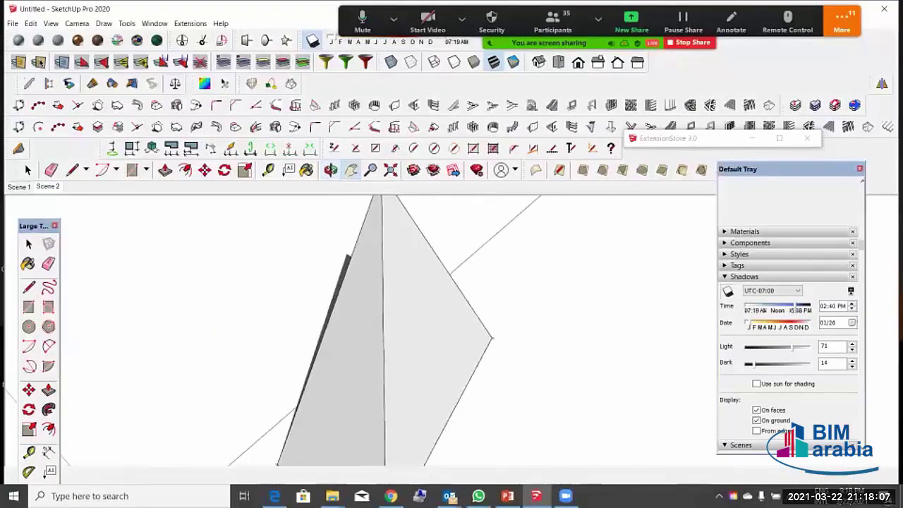
pyautogui.scroll(-5, 417, 307)
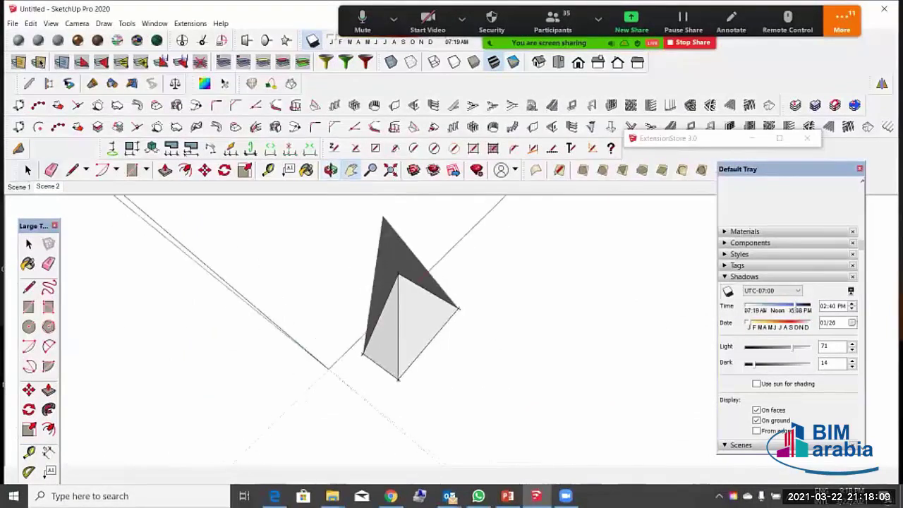
pyautogui.press('space')
pyautogui.moveTo(514, 247); pyautogui.dragTo(252, 383)
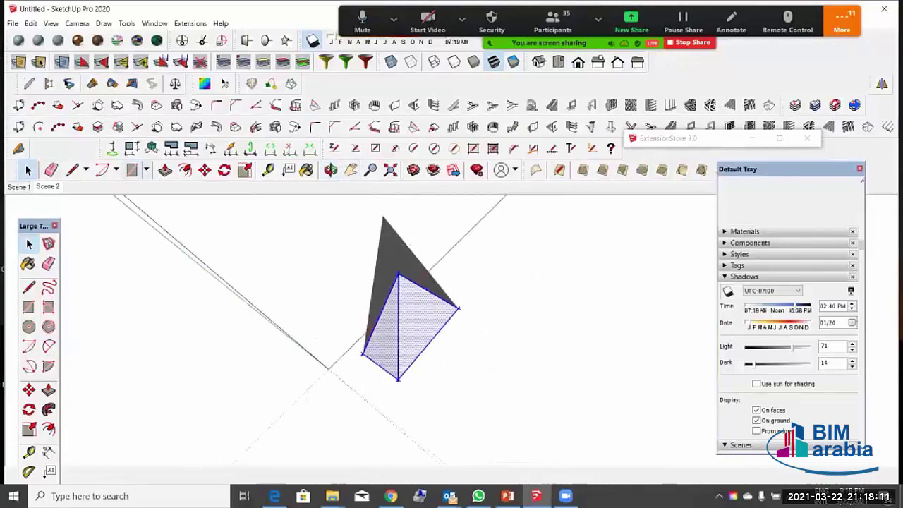
pyautogui.moveTo(297, 367); pyautogui.dragTo(465, 331, button='middle')
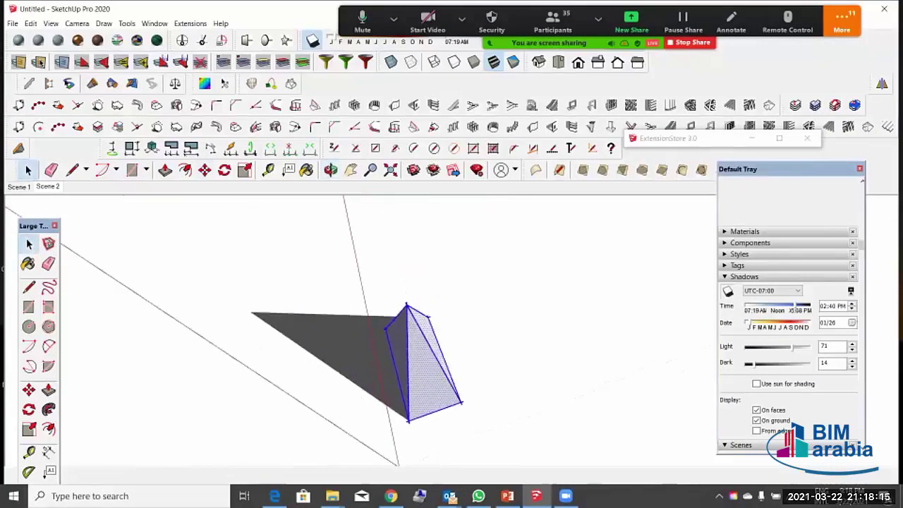
pyautogui.rightClick(50, 187)
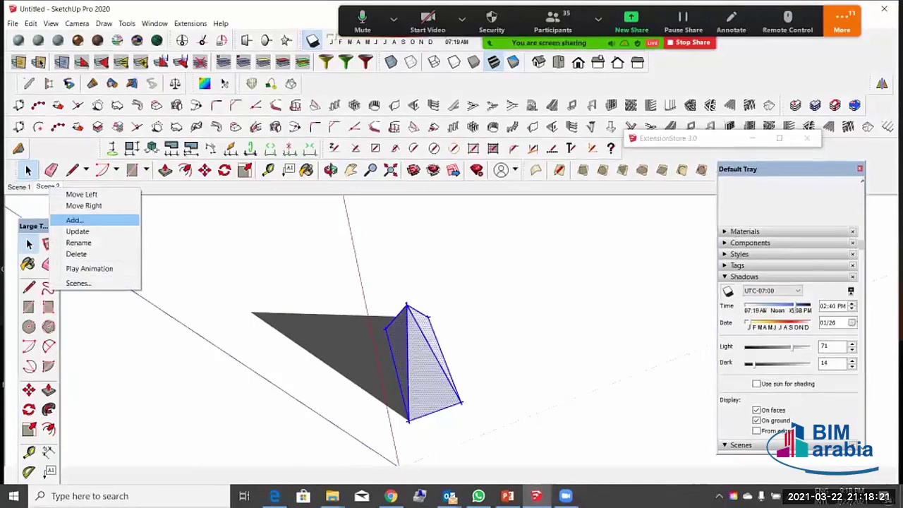
pyautogui.click(74, 220)
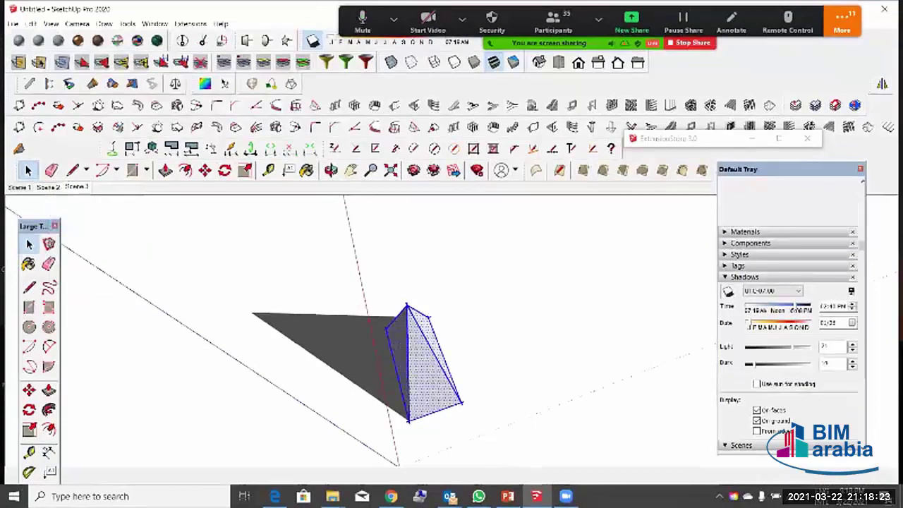
pyautogui.rightClick(76, 187)
pyautogui.click(103, 232)
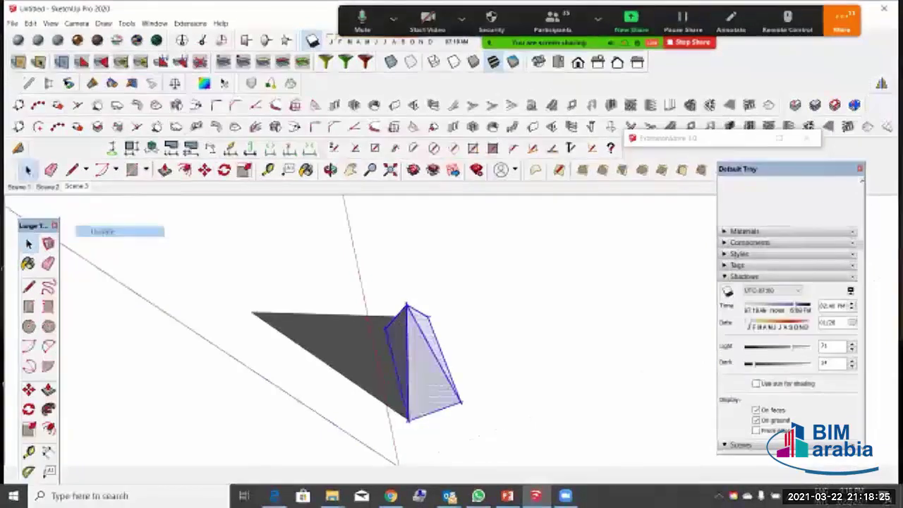
pyautogui.click(77, 187)
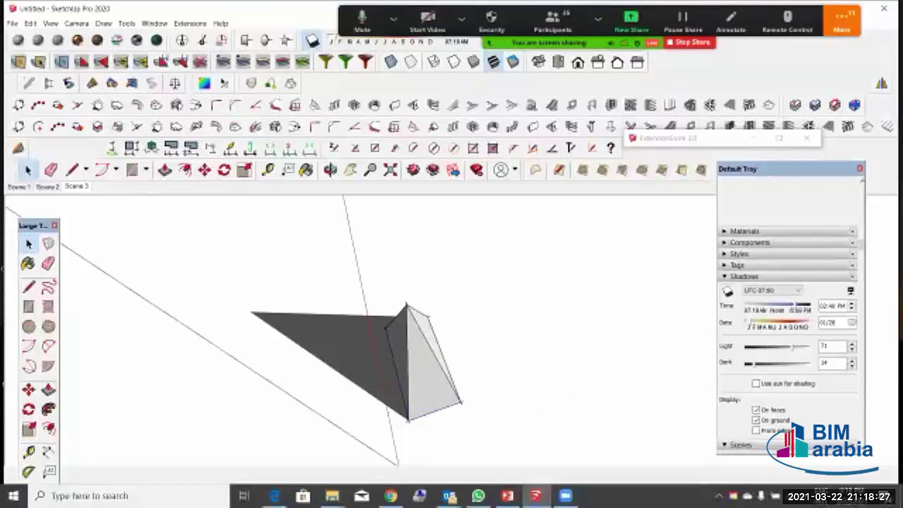
# Step: Recall the three saved scenes in turn to compare their views of the pyramid
pyautogui.click(19, 186)
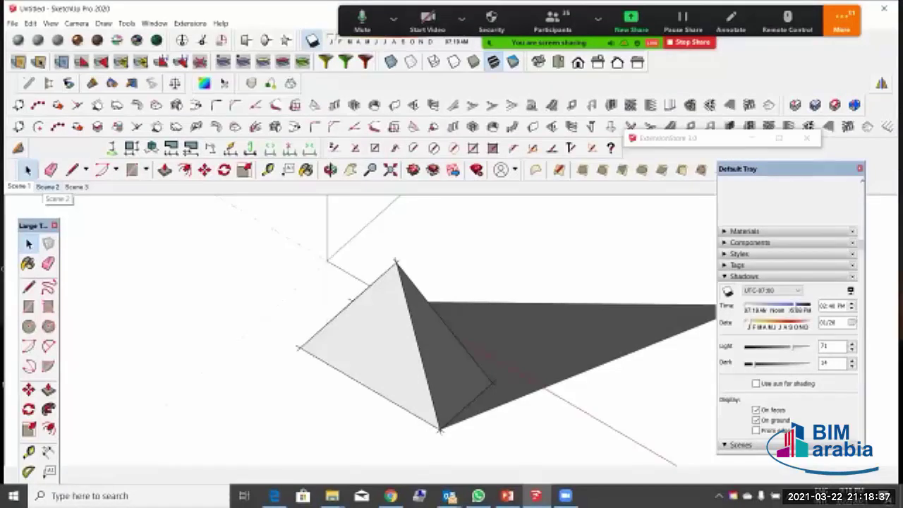
pyautogui.click(47, 186)
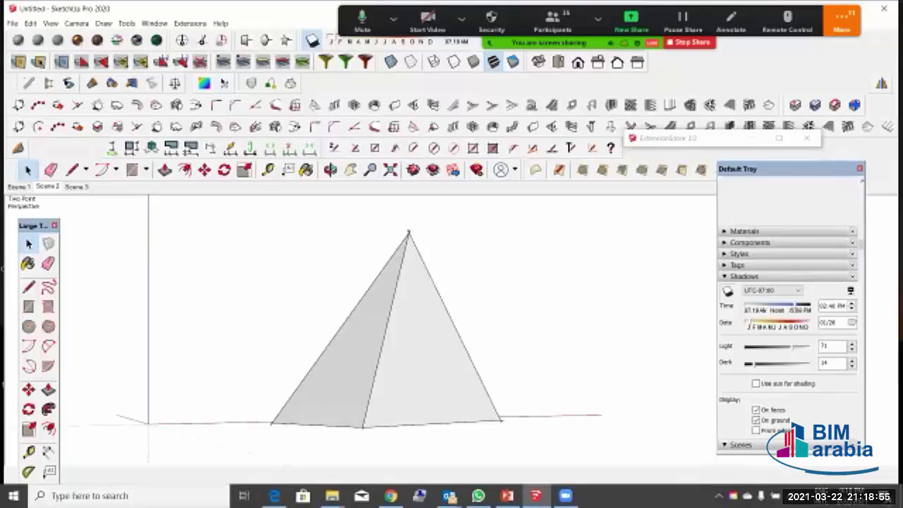
pyautogui.click(76, 187)
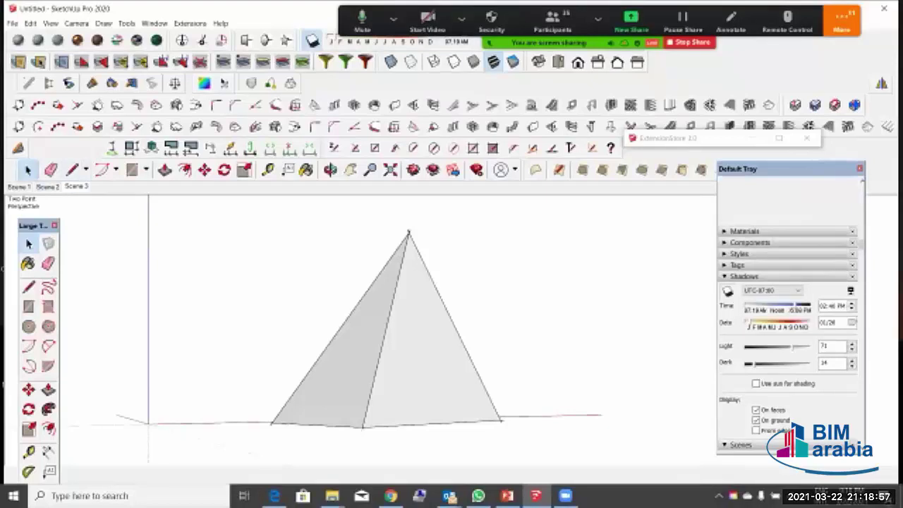
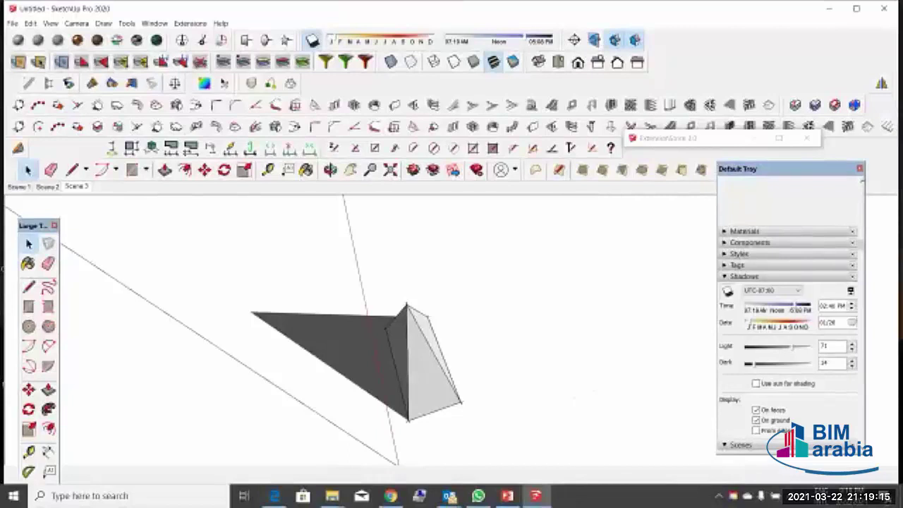
pyautogui.click(48, 187)
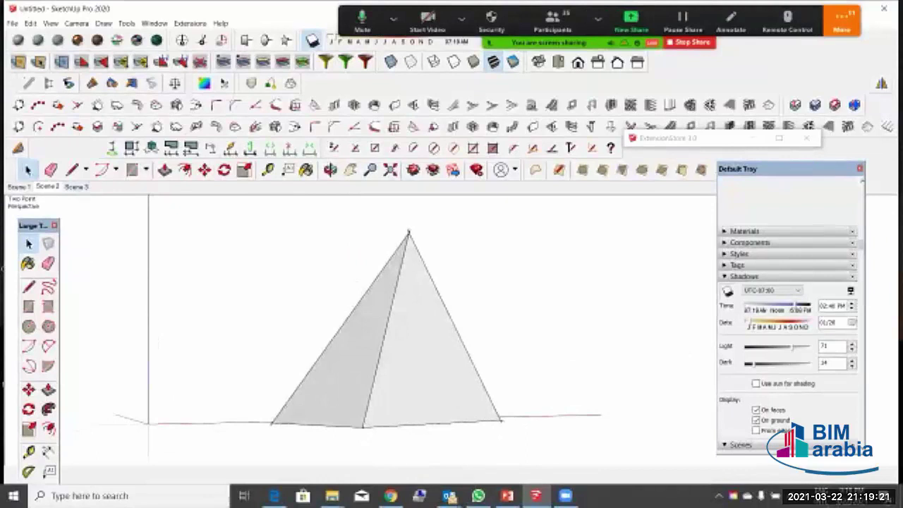
pyautogui.click(76, 187)
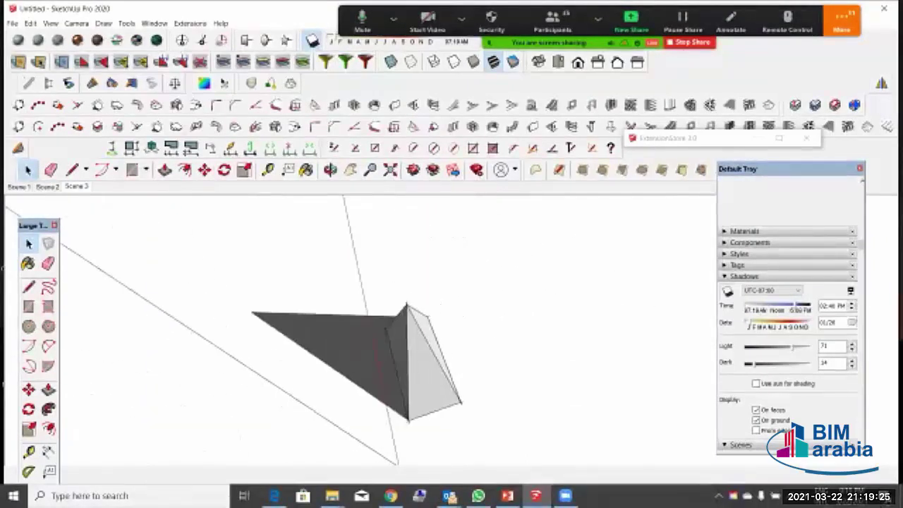
# Step: Recall Scene 1 and rename it as isometric
pyautogui.click(19, 187)
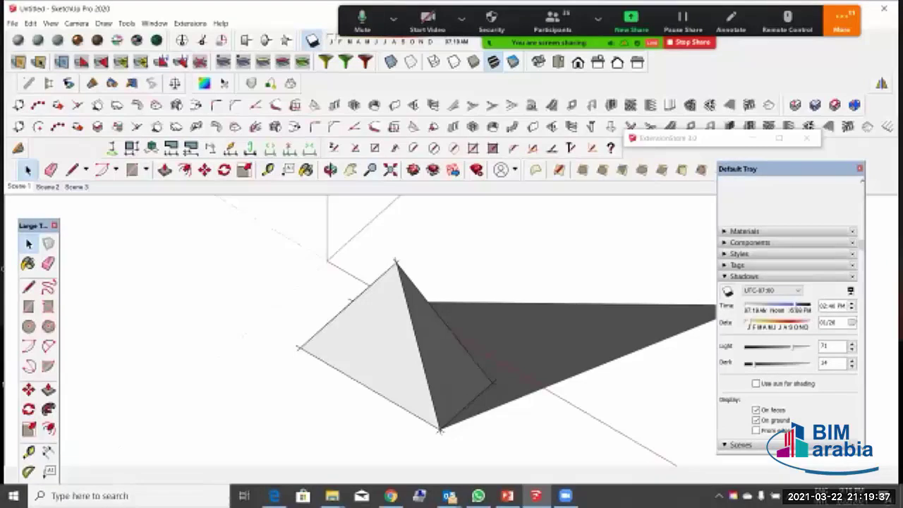
pyautogui.rightClick(19, 187)
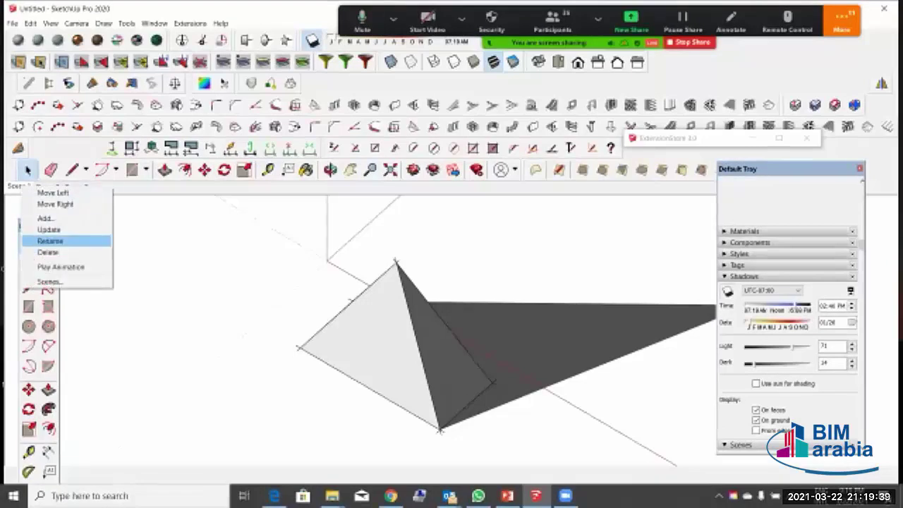
pyautogui.click(51, 241)
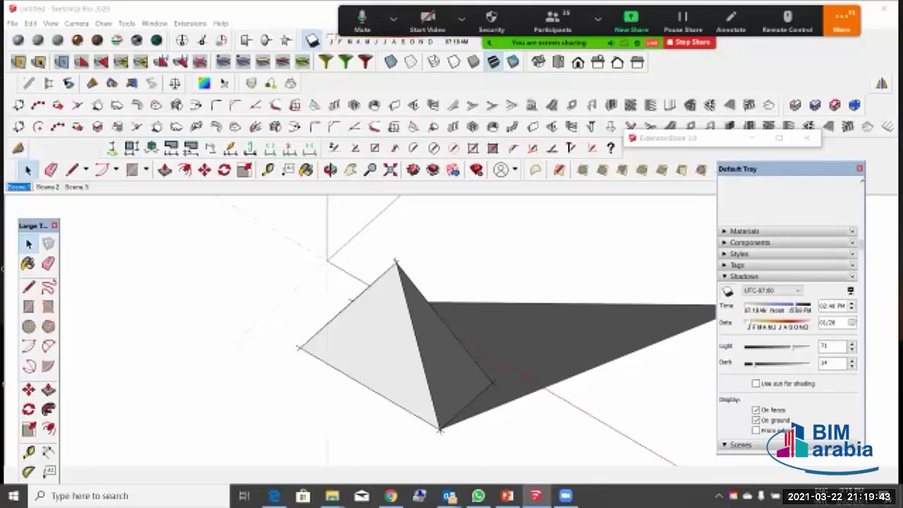
pyautogui.write('isometric')
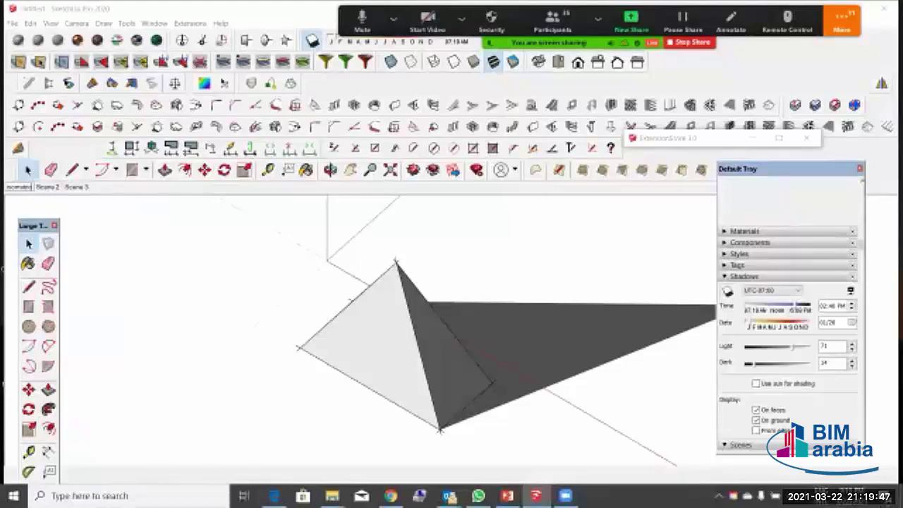
pyautogui.press('Return')
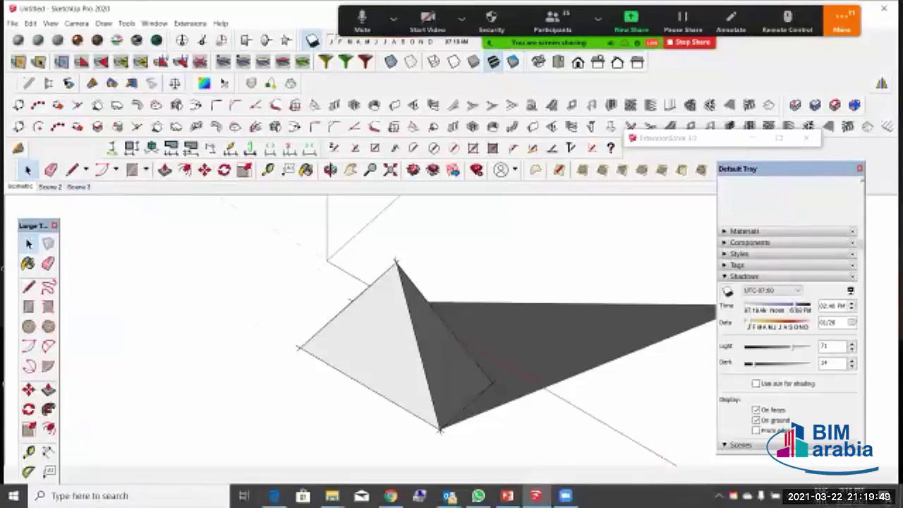
# Step: Recall Scene 2 and rename it as birdseye
pyautogui.click(50, 186)
pyautogui.rightClick(50, 186)
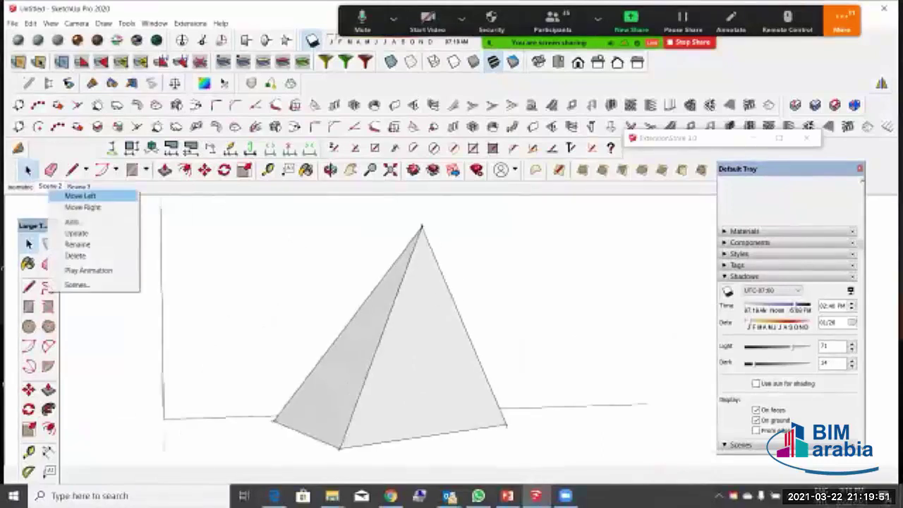
pyautogui.click(78, 244)
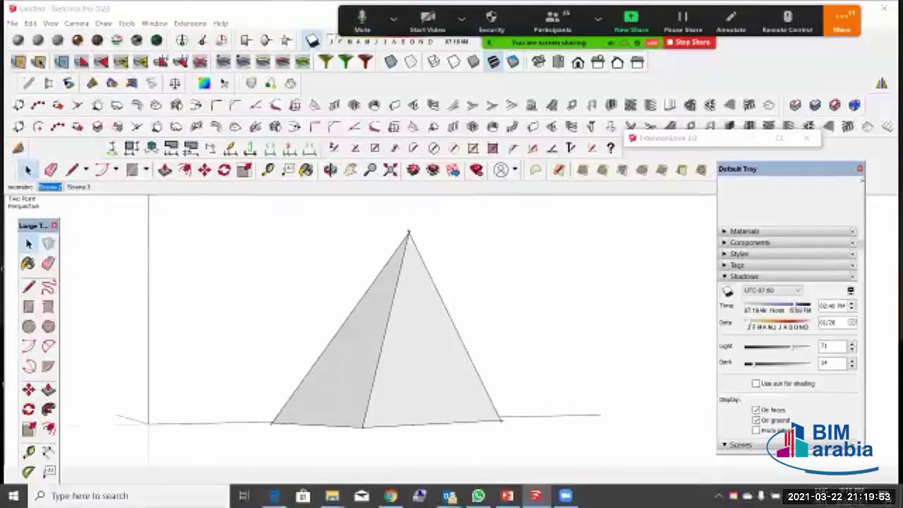
pyautogui.click(49, 186)
pyautogui.write('birds')
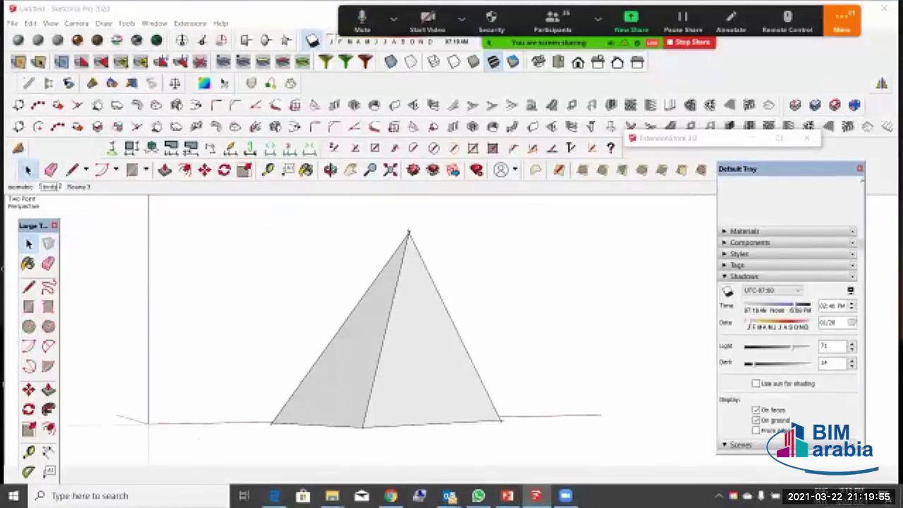
pyautogui.write('eyepe')
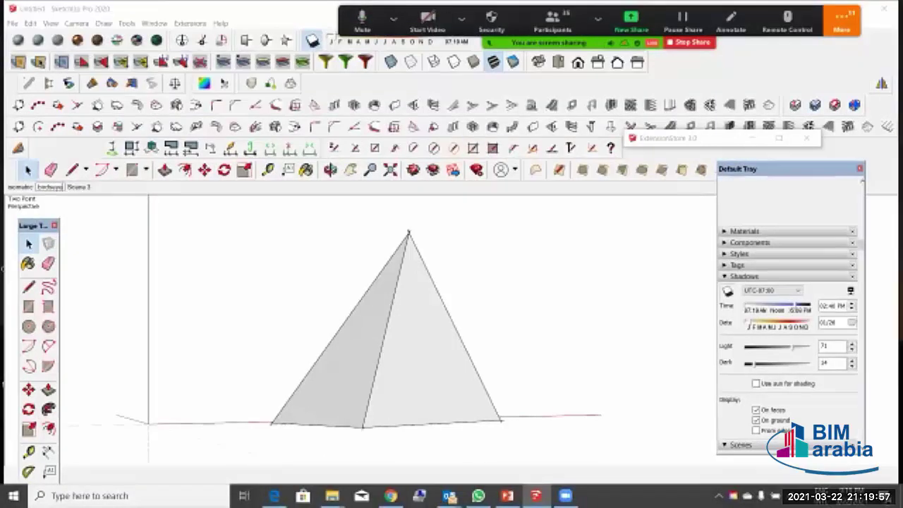
pyautogui.press('Return')
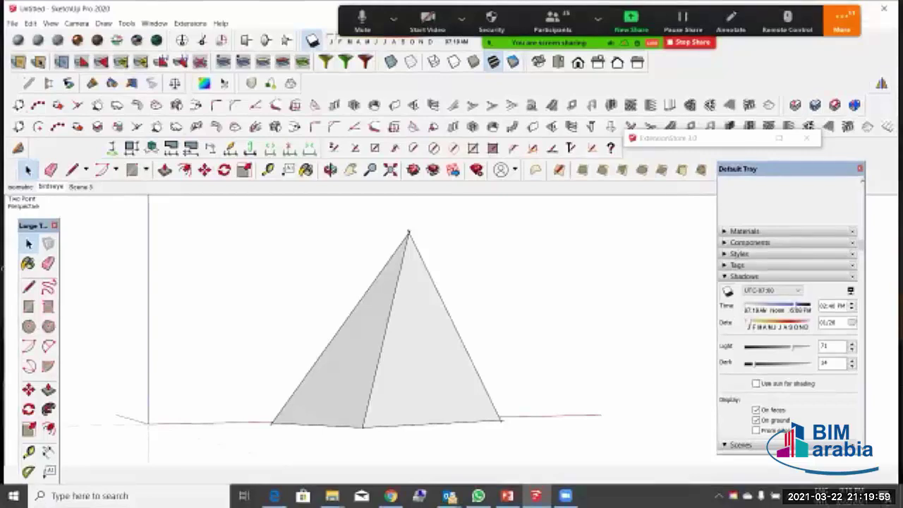
# Step: Recall Scene 3 and rename it as be2
pyautogui.click(80, 187)
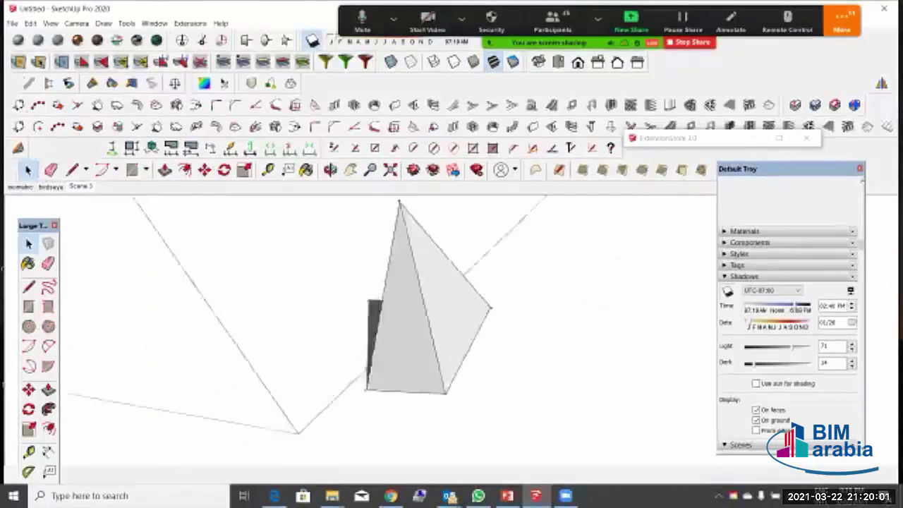
pyautogui.rightClick(80, 187)
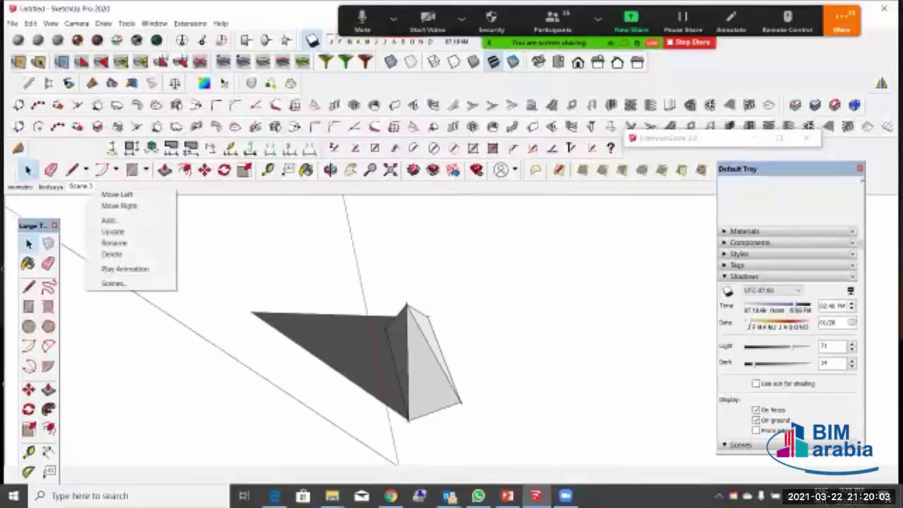
pyautogui.click(115, 243)
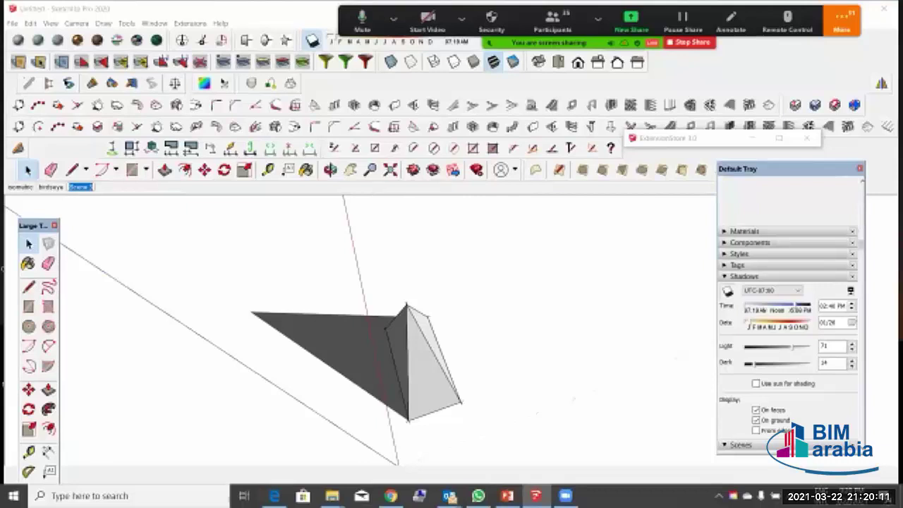
pyautogui.write('bac')
pyautogui.write('ds eye')
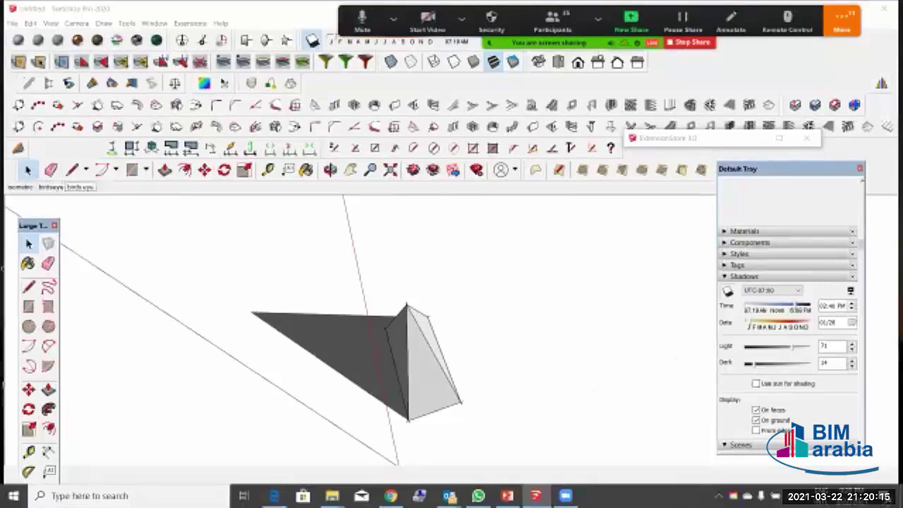
pyautogui.write('2')
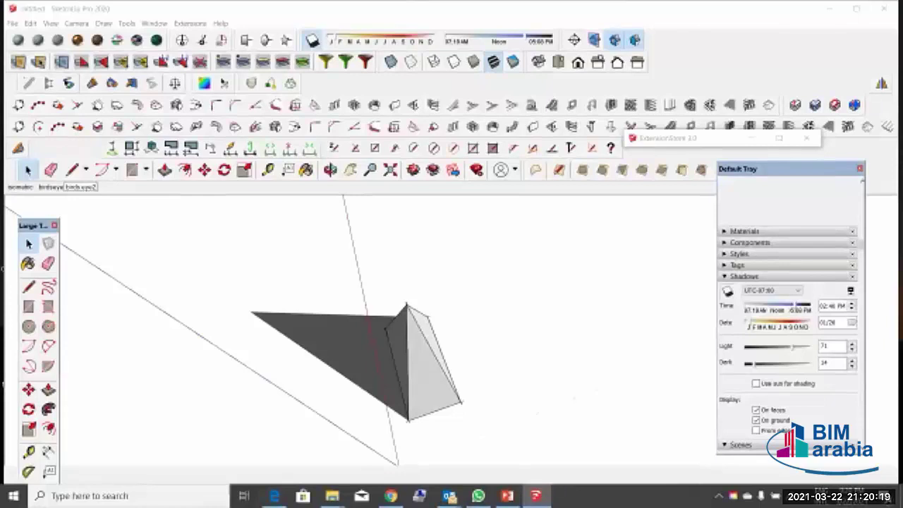
pyautogui.press('Escape')
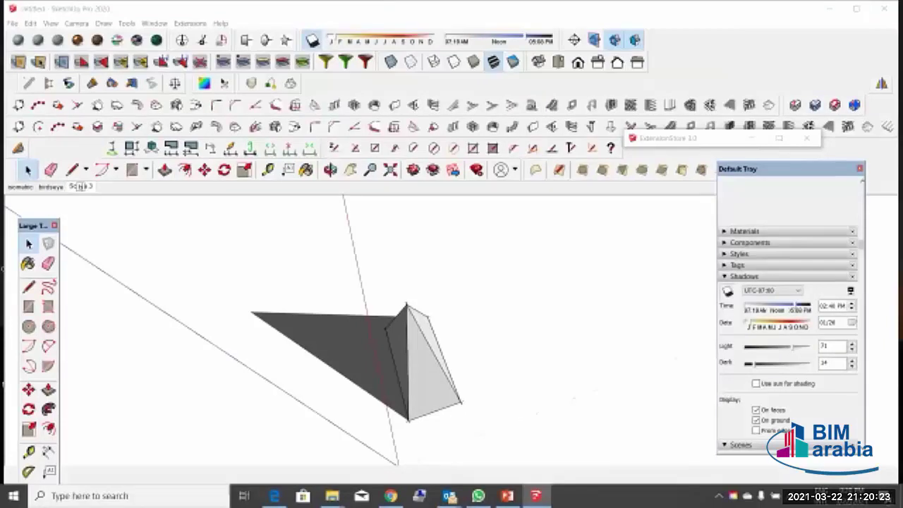
pyautogui.write('be2bs2')
pyautogui.press('Return')
# Step: Select the whole pyramid with its edges and faces and delete it from the model
pyautogui.moveTo(634, 311)
pyautogui.mouseDown(button='middle')
pyautogui.moveTo(564, 328)
pyautogui.moveTo(381, 282)
pyautogui.mouseUp(button='middle')
pyautogui.scroll(1, 500, 306)
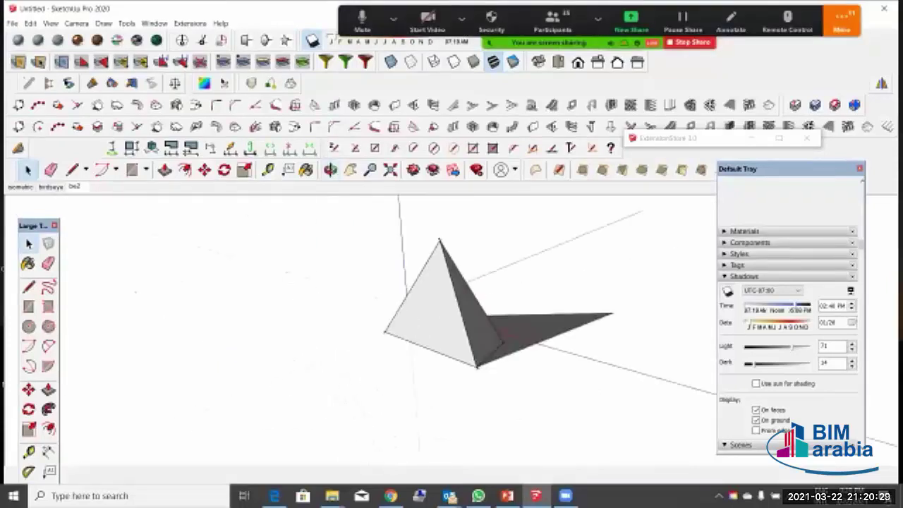
pyautogui.scroll(1, 521, 291)
pyautogui.moveTo(521, 290); pyautogui.dragTo(484, 247, button='middle')
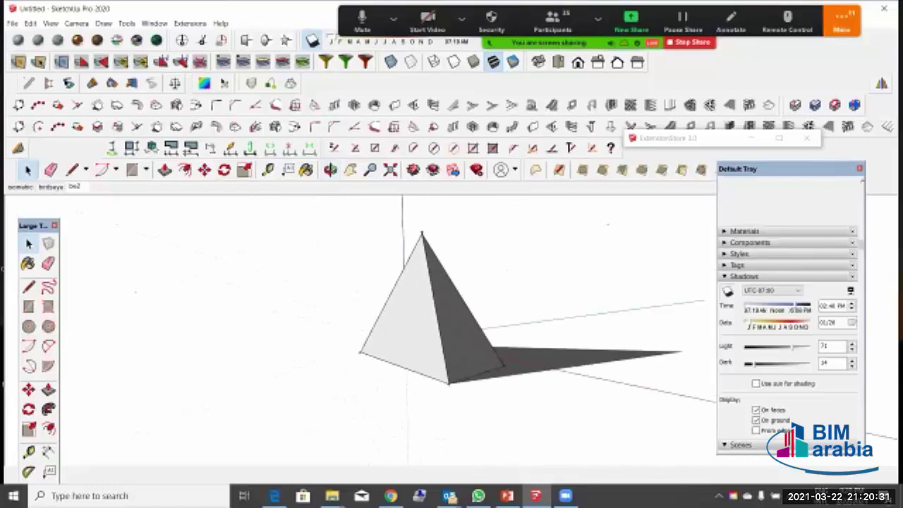
pyautogui.moveTo(534, 205)
pyautogui.mouseDown()
pyautogui.moveTo(332, 359)
pyautogui.moveTo(272, 387)
pyautogui.mouseUp()
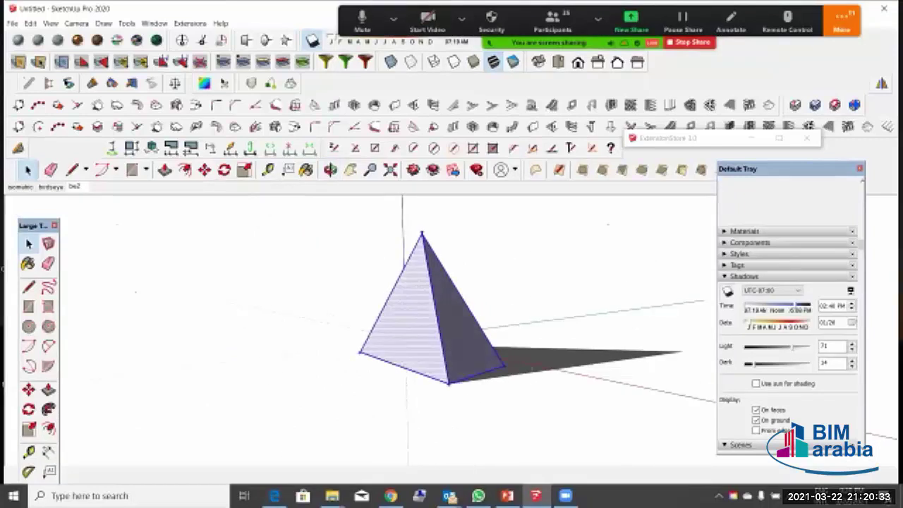
pyautogui.press('Delete')
# Step: Draw a line 8000 mm long near the origin, parallel to the red axis, and zoom to its extents
pyautogui.scroll(1, 515, 357)
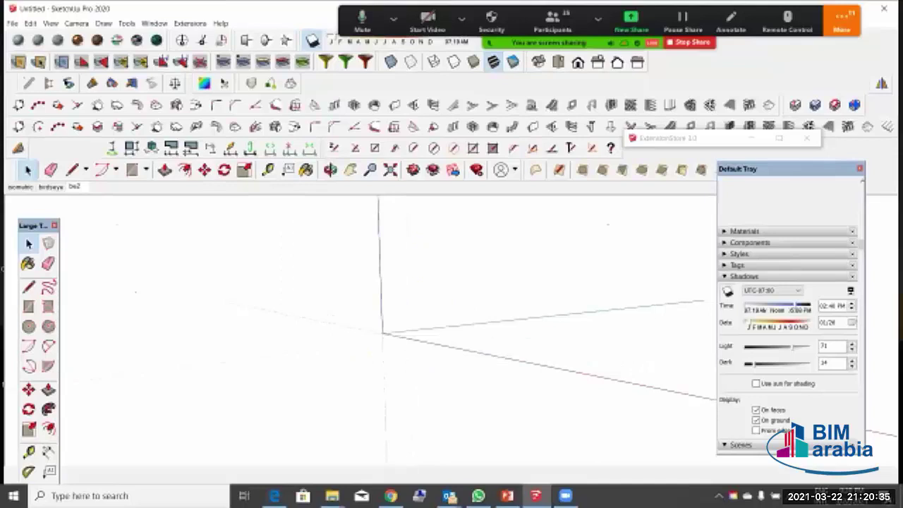
pyautogui.moveTo(515, 357); pyautogui.dragTo(591, 381, button='middle')
pyautogui.scroll(-2, 591, 381)
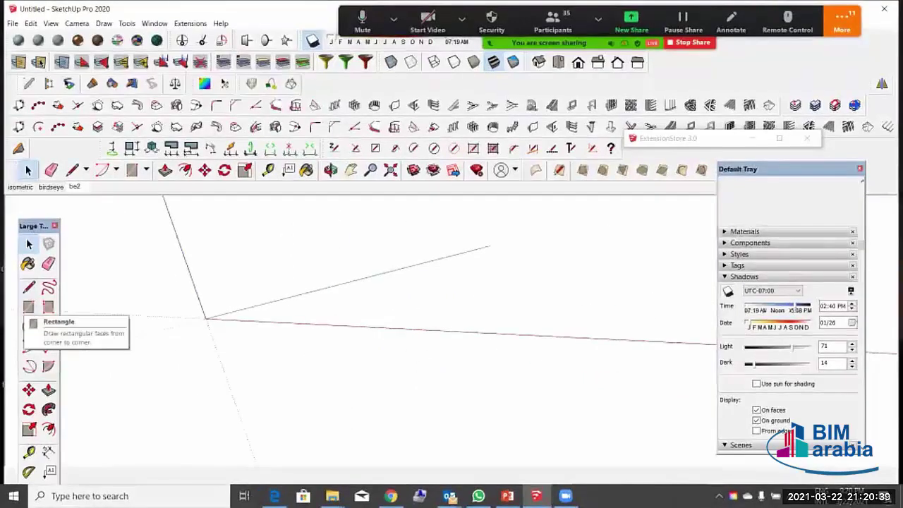
pyautogui.scroll(-2, 423, 328)
pyautogui.moveTo(423, 328); pyautogui.dragTo(399, 378, button='middle')
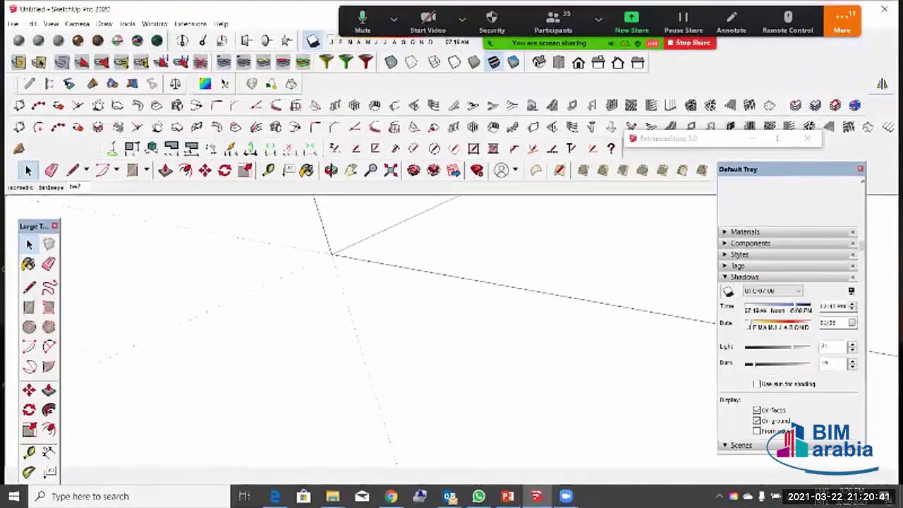
pyautogui.moveTo(331, 252); pyautogui.dragTo(276, 270, button='middle')
pyautogui.press('l')
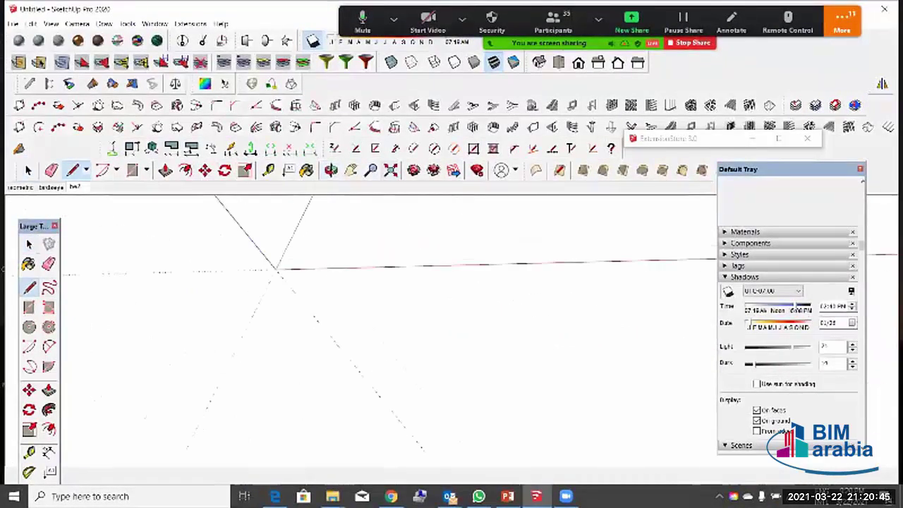
pyautogui.middleClick(277, 269)
pyautogui.middleClick(277, 269)
pyautogui.moveTo(451, 328); pyautogui.dragTo(393, 318, button='middle')
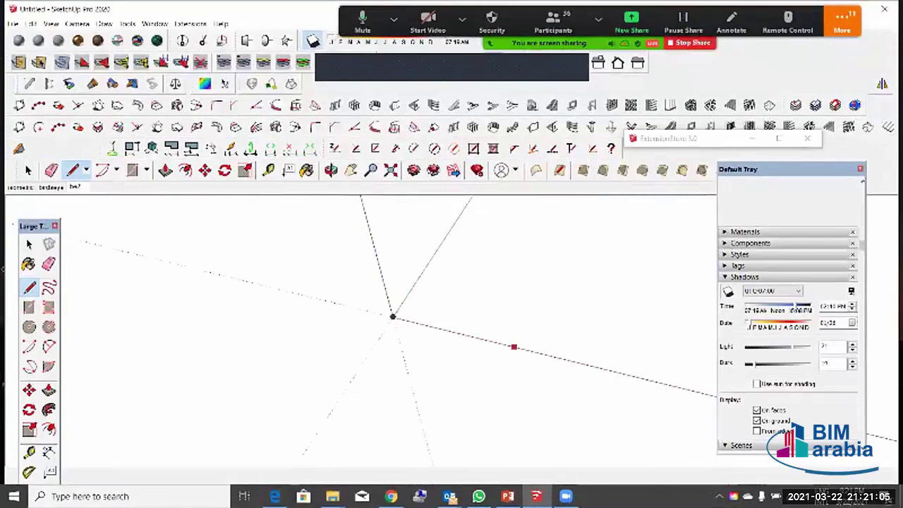
pyautogui.scroll(-1, 488, 293)
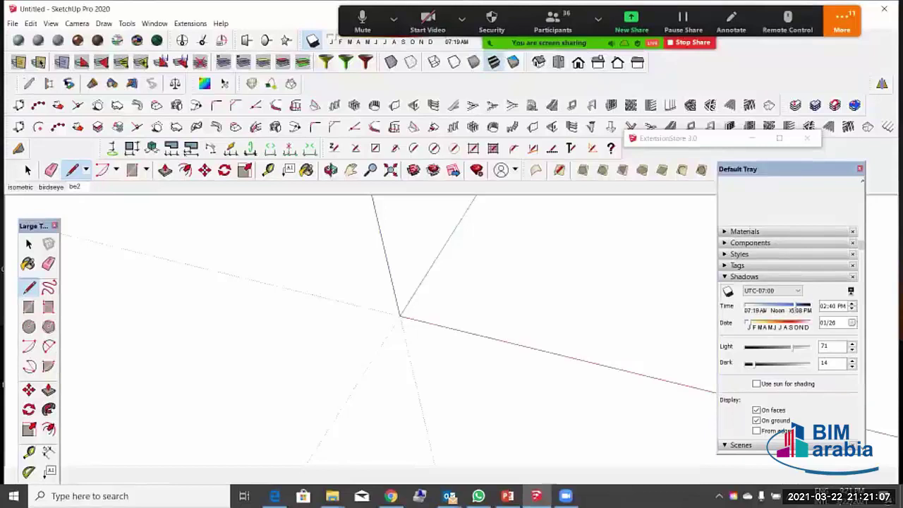
pyautogui.scroll(3, 452, 303)
pyautogui.click(409, 301)
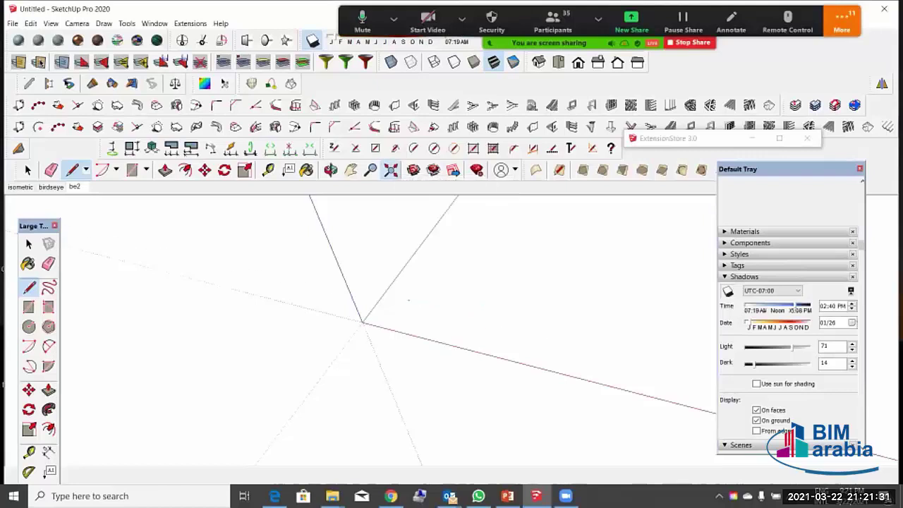
pyautogui.click(391, 170)
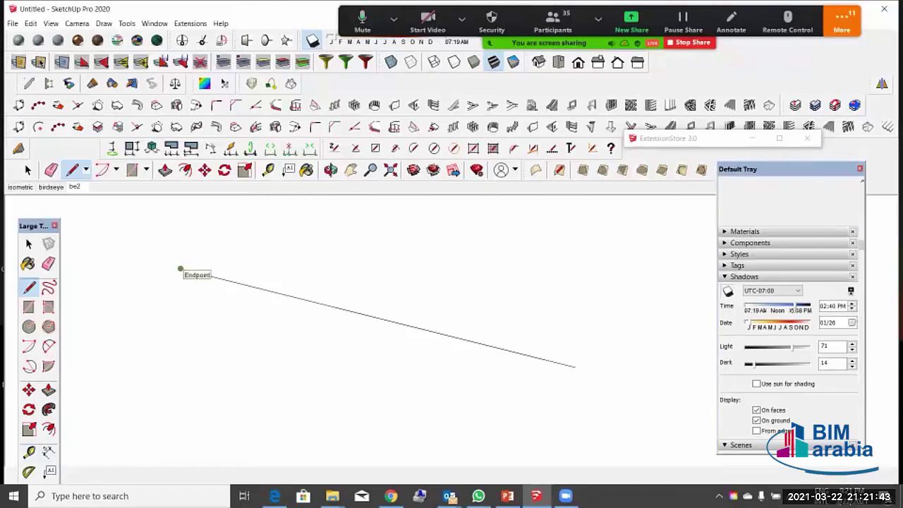
# Step: Dimension the line from endpoint to endpoint, placing the dimension offset alongside it
pyautogui.press('t')
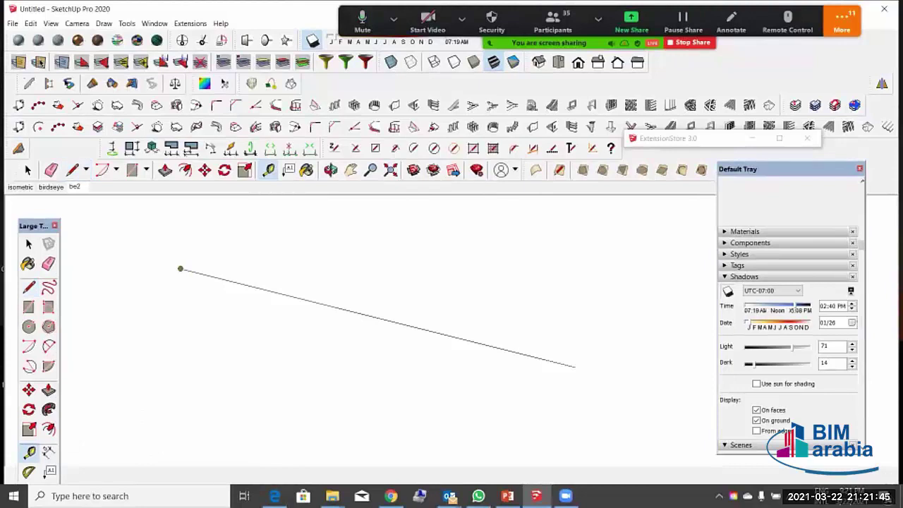
pyautogui.click(180, 268)
pyautogui.click(48, 452)
pyautogui.click(180, 269)
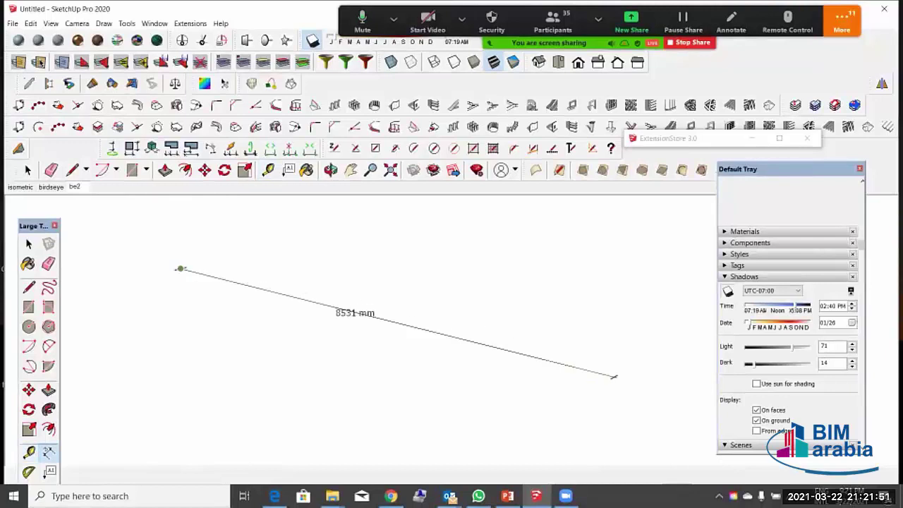
pyautogui.click(575, 367)
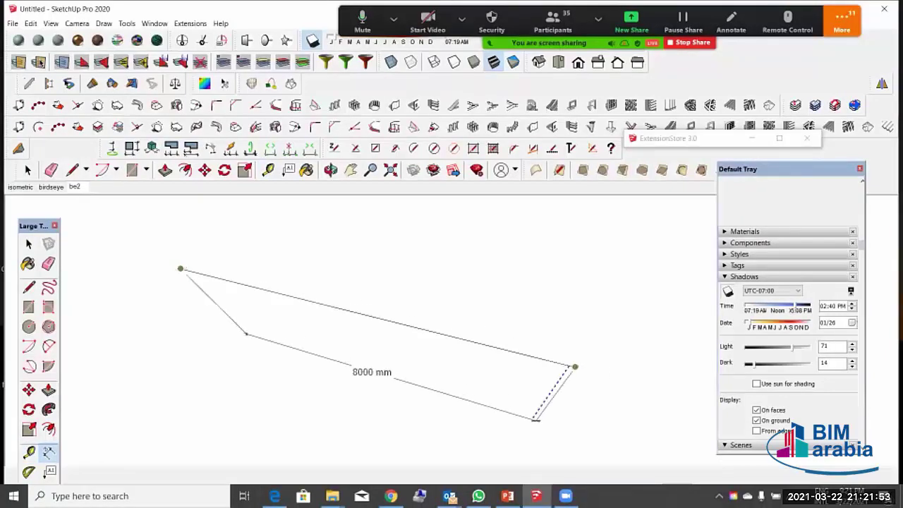
pyautogui.moveTo(536, 420); pyautogui.dragTo(478, 459, button='middle')
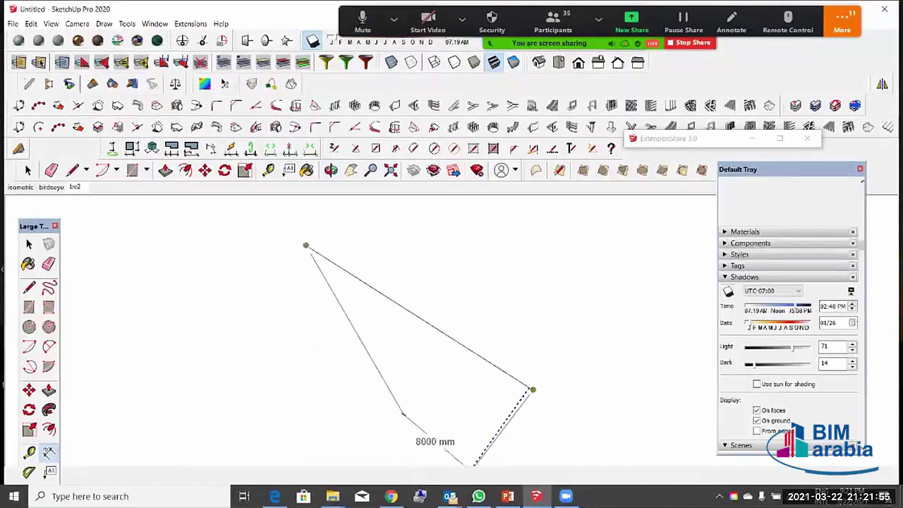
pyautogui.click(509, 422)
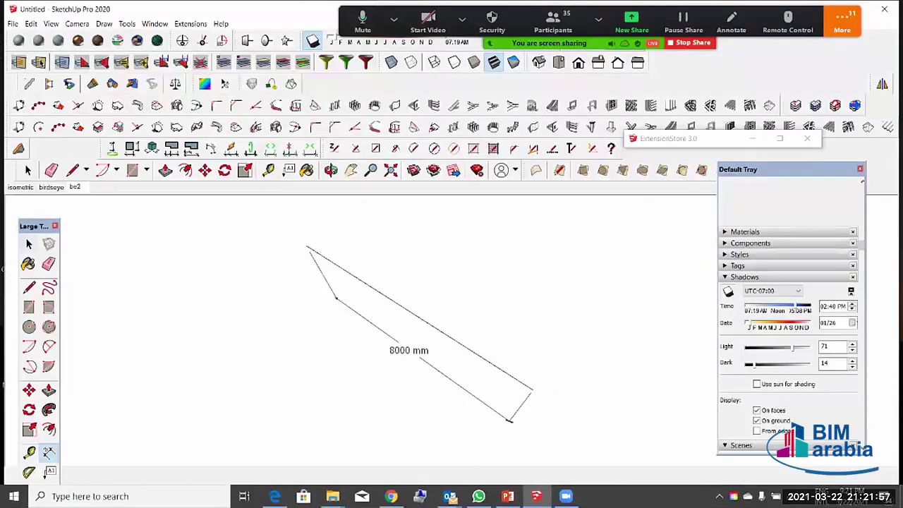
# Step: Delete the dimension beside the line, keeping the line itself
pyautogui.click(29, 244)
pyautogui.click(390, 170)
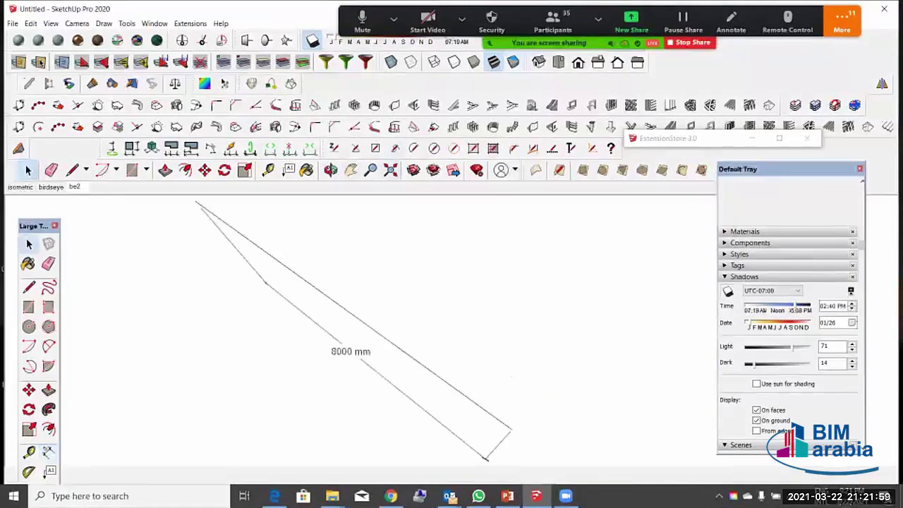
pyautogui.scroll(-2, 433, 265)
pyautogui.click(377, 334)
pyautogui.press('Delete')
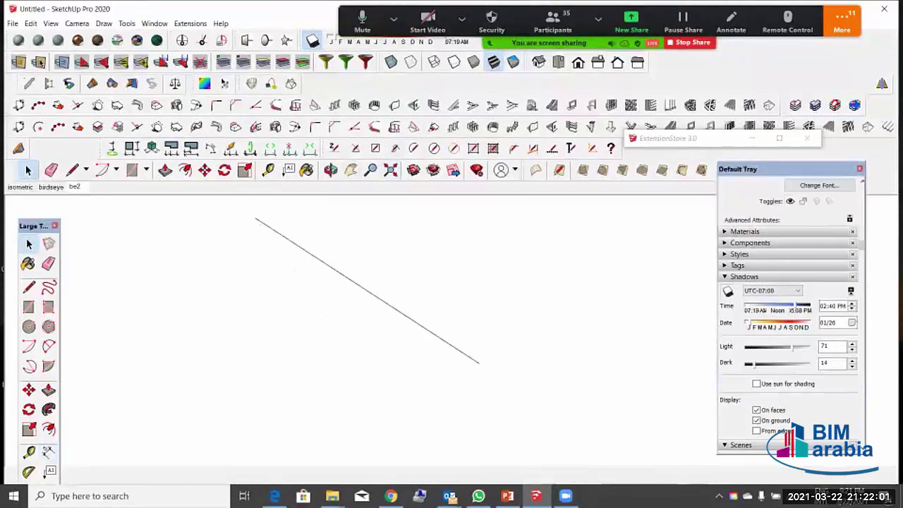
# Step: Draw a short line close to the origin, parallel to the red axis
pyautogui.scroll(-5, 607, 294)
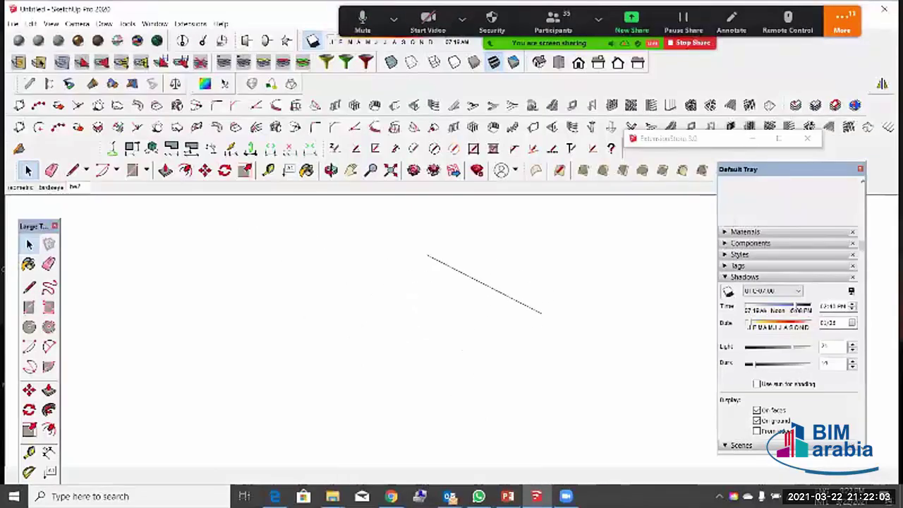
pyautogui.scroll(-5, 564, 264)
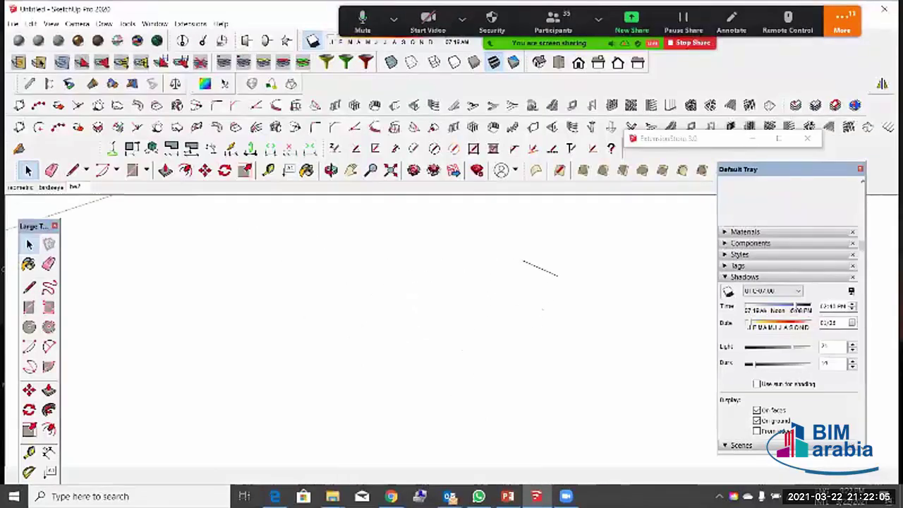
pyautogui.scroll(-4, 569, 264)
pyautogui.moveTo(569, 264); pyautogui.dragTo(610, 240, button='middle')
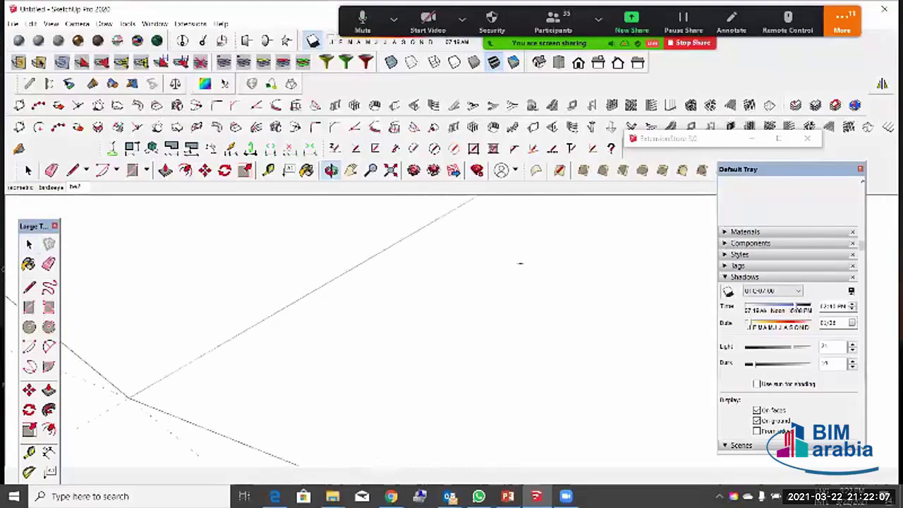
pyautogui.moveTo(520, 264); pyautogui.dragTo(628, 235, button='middle')
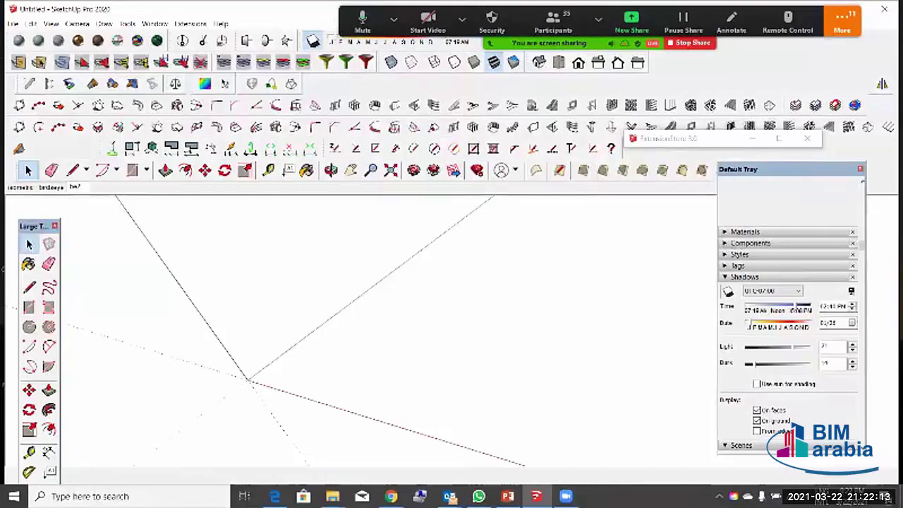
pyautogui.click(29, 287)
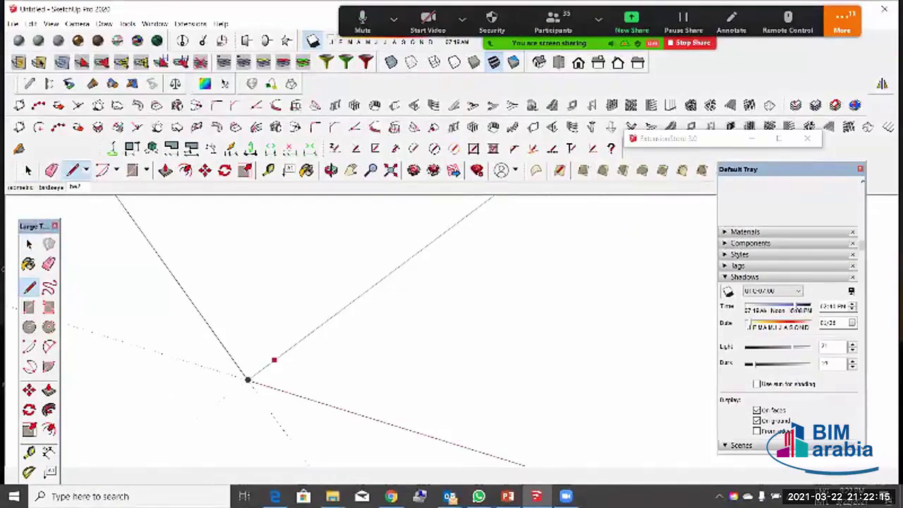
pyautogui.click(288, 378)
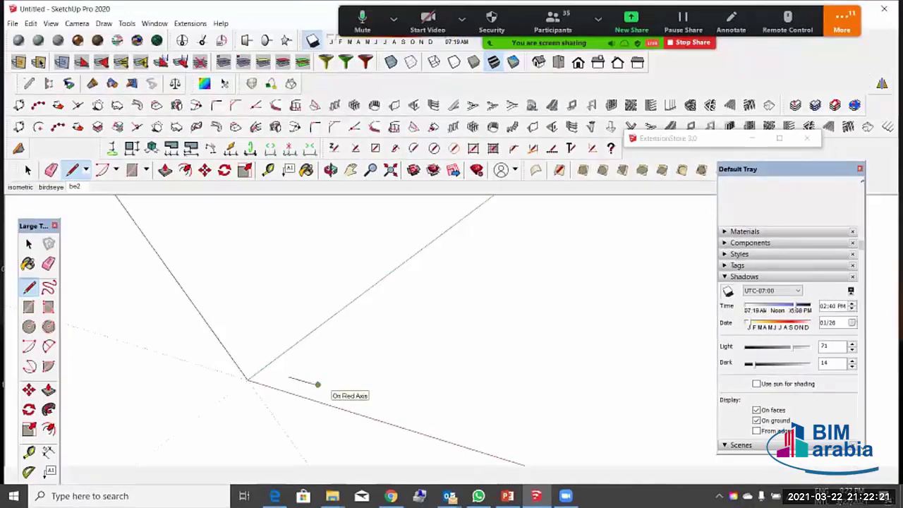
pyautogui.click(317, 385)
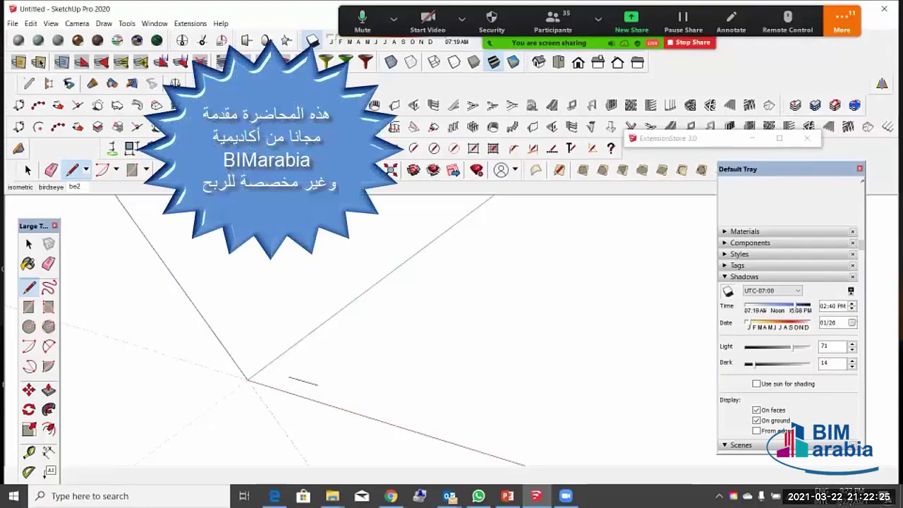
# Step: Select the short line near the origin and delete it
pyautogui.scroll(2, 350, 409)
pyautogui.moveTo(334, 407); pyautogui.dragTo(315, 311, button='middle')
pyautogui.scroll(-1, 326, 297)
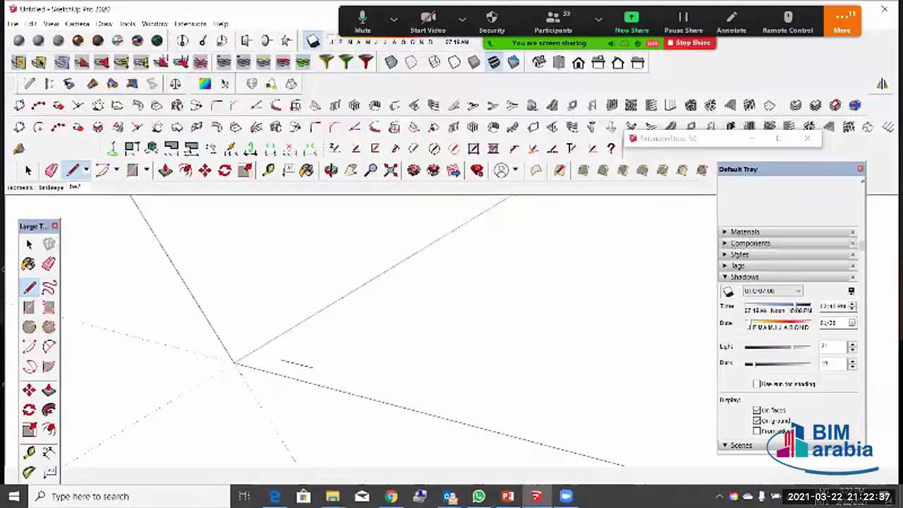
pyautogui.press('space')
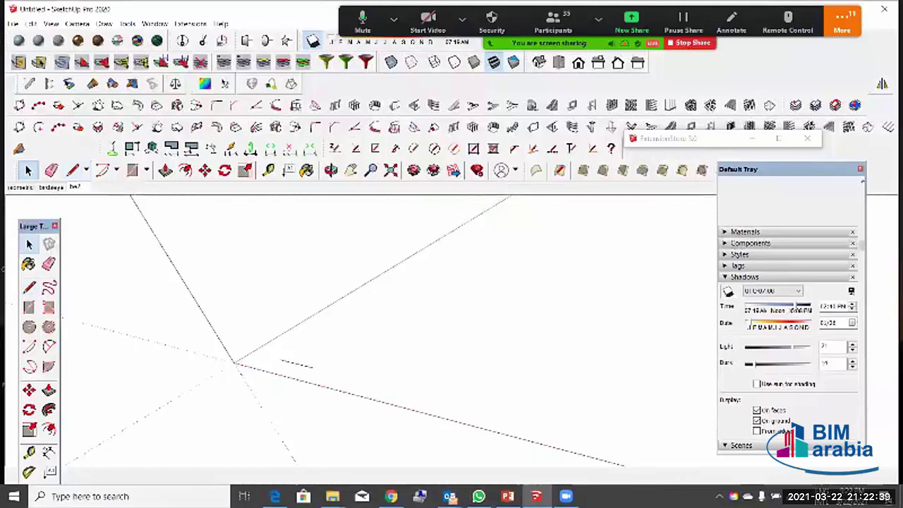
pyautogui.moveTo(290, 381); pyautogui.dragTo(318, 363, button='middle')
pyautogui.click(276, 380)
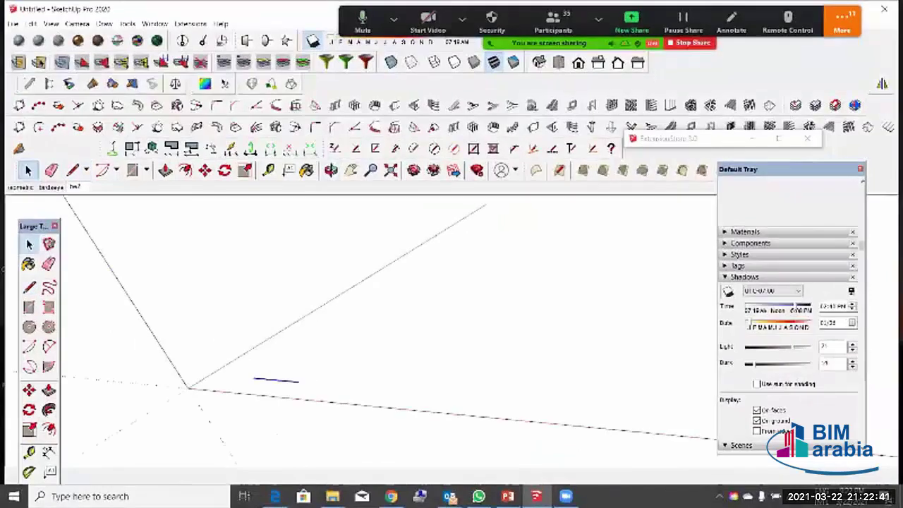
pyautogui.press('Delete')
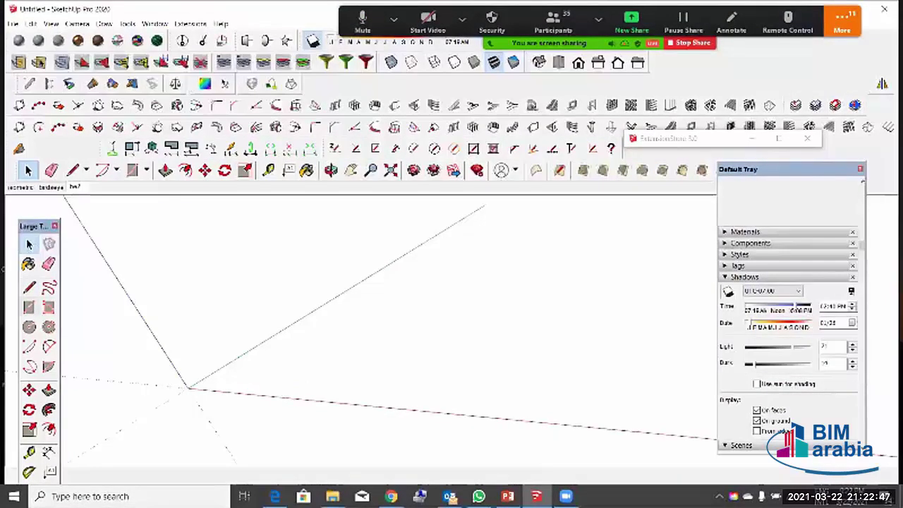
# Step: Draw three connected lines near the origin: one parallel to the red axis, one parallel to green, and a long one back along red
pyautogui.press('l')
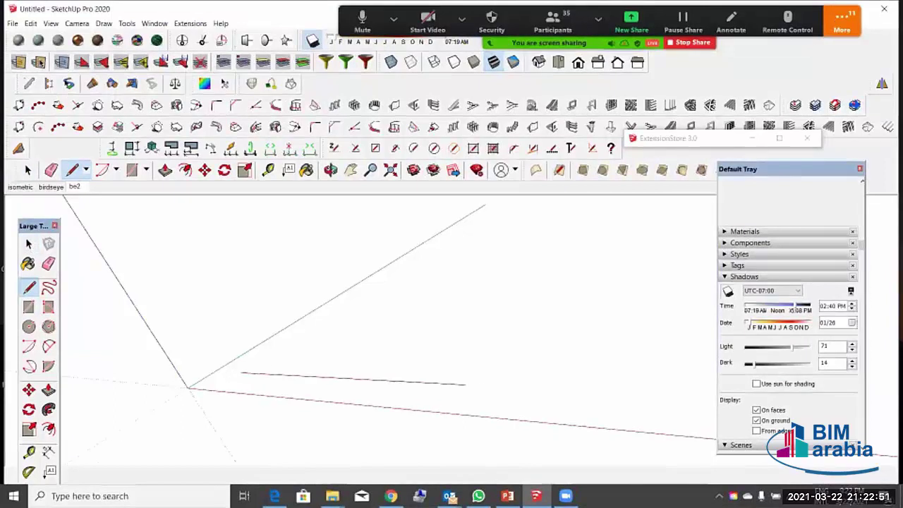
pyautogui.click(618, 404)
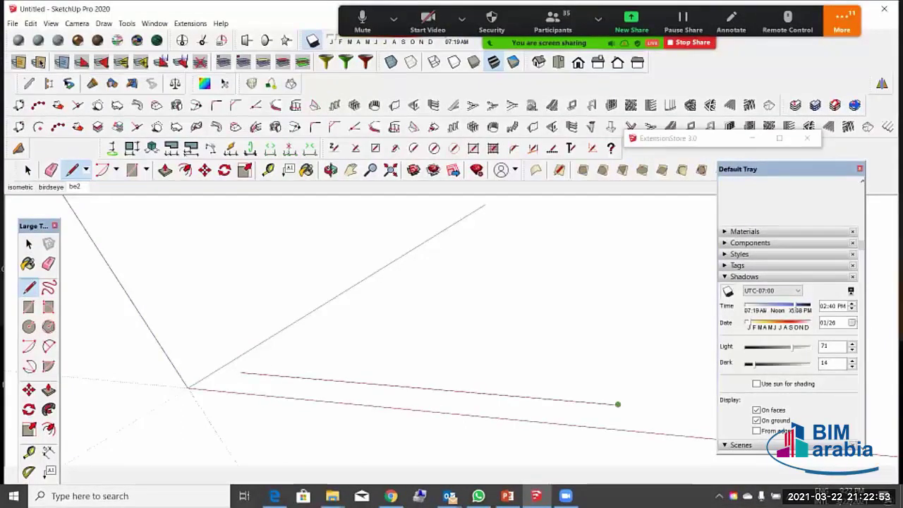
pyautogui.scroll(-4, 360, 428)
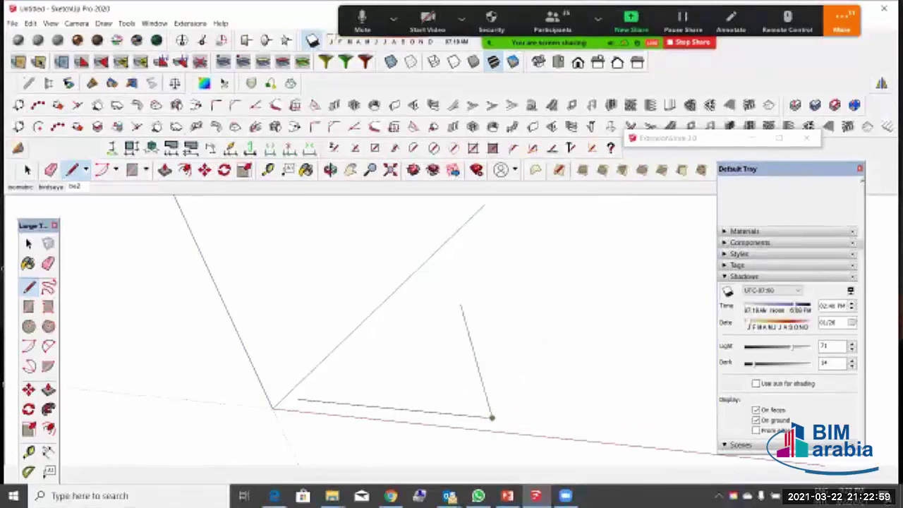
pyautogui.moveTo(489, 316); pyautogui.dragTo(520, 322, button='middle')
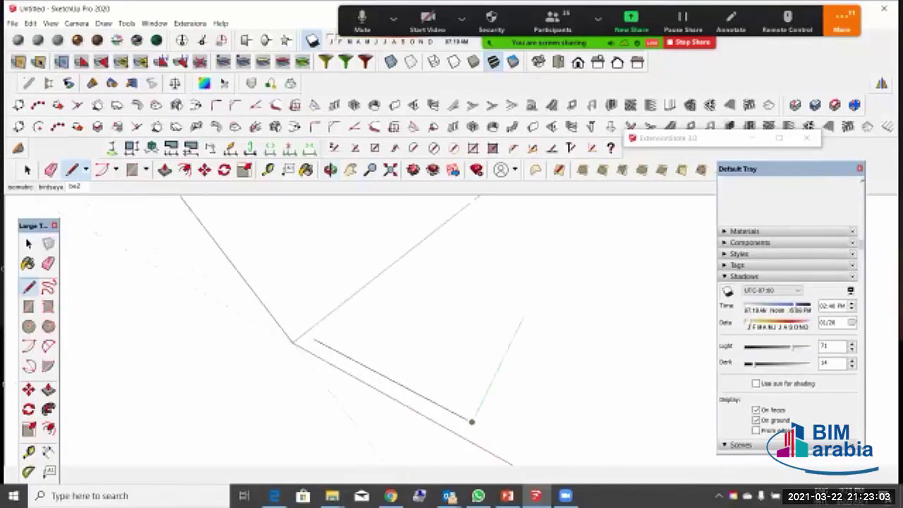
pyautogui.click(526, 311)
pyautogui.click(282, 228)
pyautogui.moveTo(282, 229)
pyautogui.mouseDown(button='middle')
pyautogui.moveTo(316, 173)
pyautogui.moveTo(227, 283)
pyautogui.mouseUp(button='middle')
pyautogui.press('space')
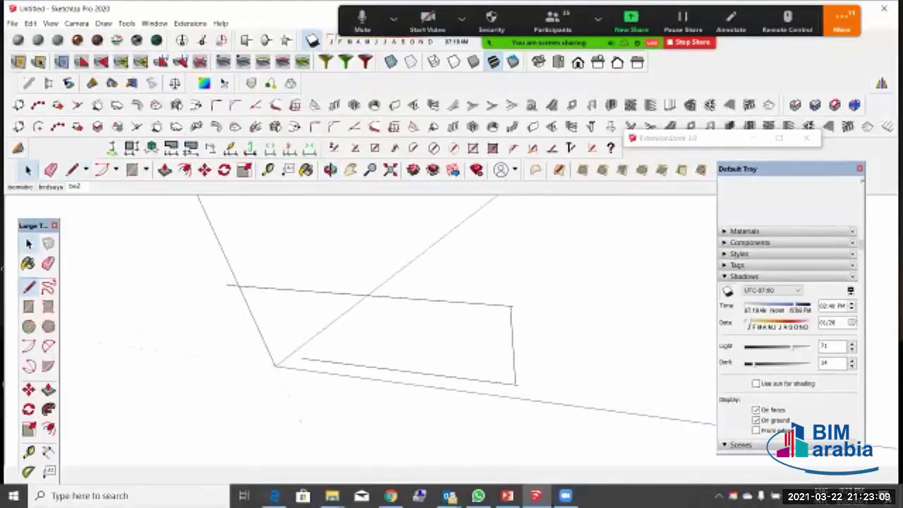
# Step: Mark about 24000 mm from the near corner along the green-direction edge, and draw a short outward line there parallel to the red axis
pyautogui.press('l')
pyautogui.scroll(4, 510, 364)
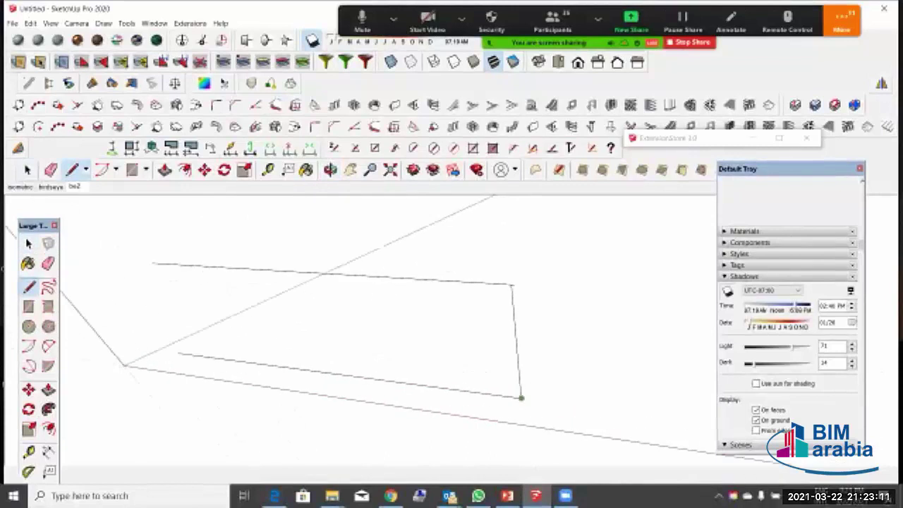
pyautogui.click(520, 397)
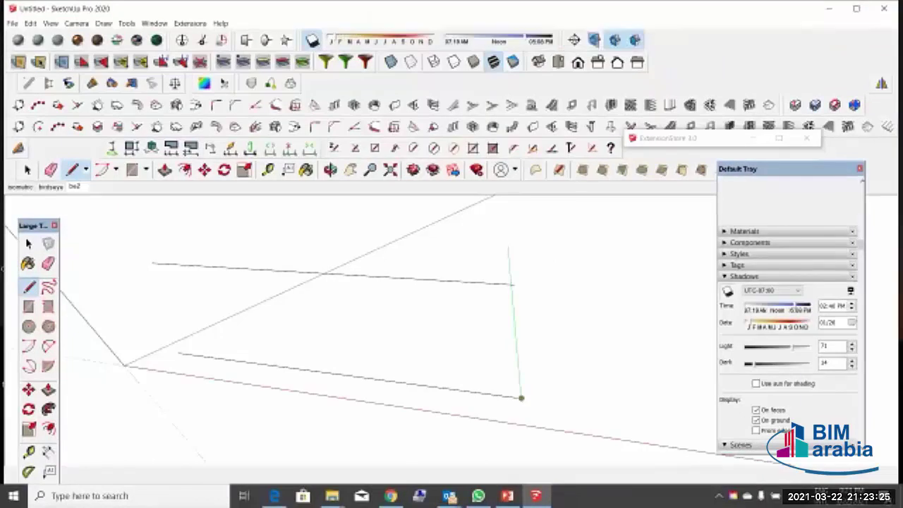
pyautogui.click(512, 283)
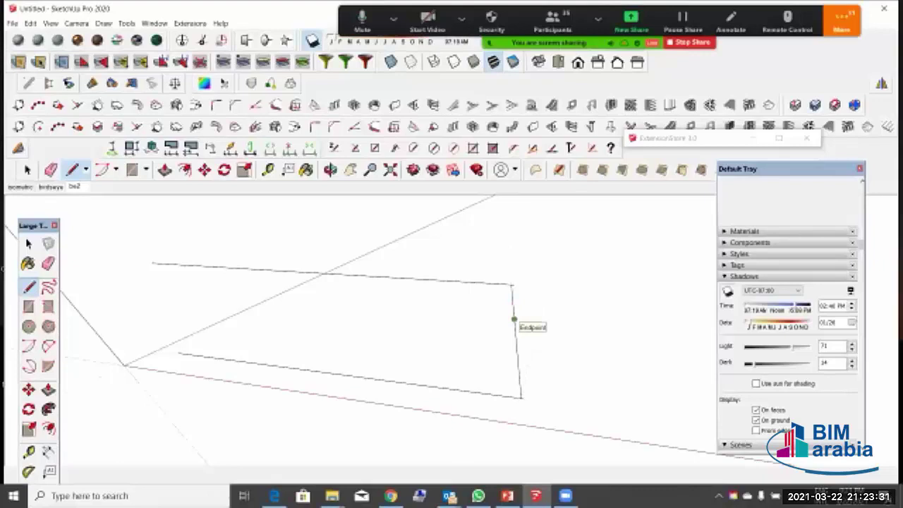
pyautogui.click(514, 319)
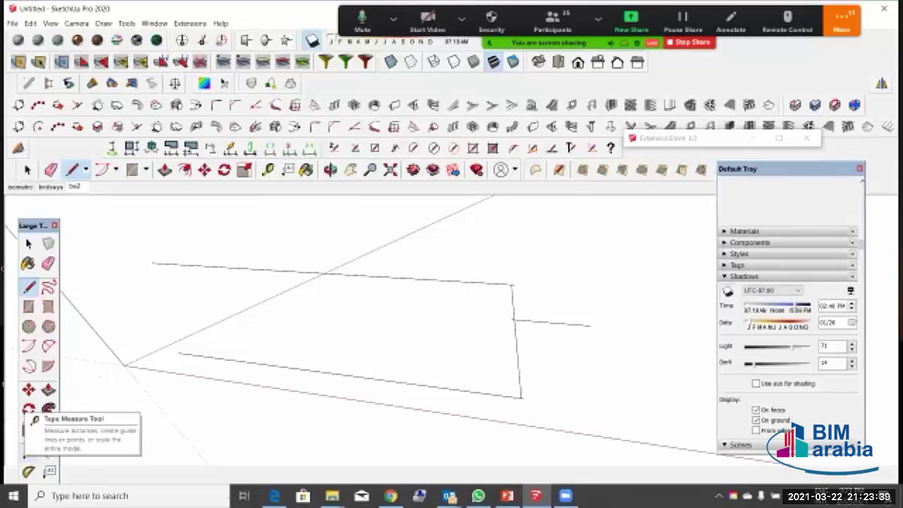
# Step: Measure the distance from the near corner to the branch point on the green-direction edge with the Tape Measure
pyautogui.click(28, 452)
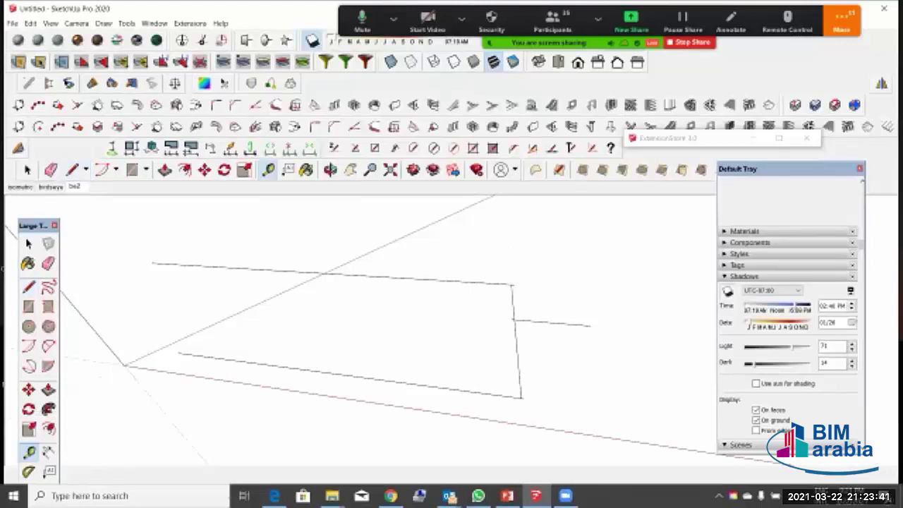
pyautogui.click(520, 397)
pyautogui.click(513, 320)
# Step: Mark about 48000 mm from the near corner by drawing a line over the near red-direction line
pyautogui.press('l')
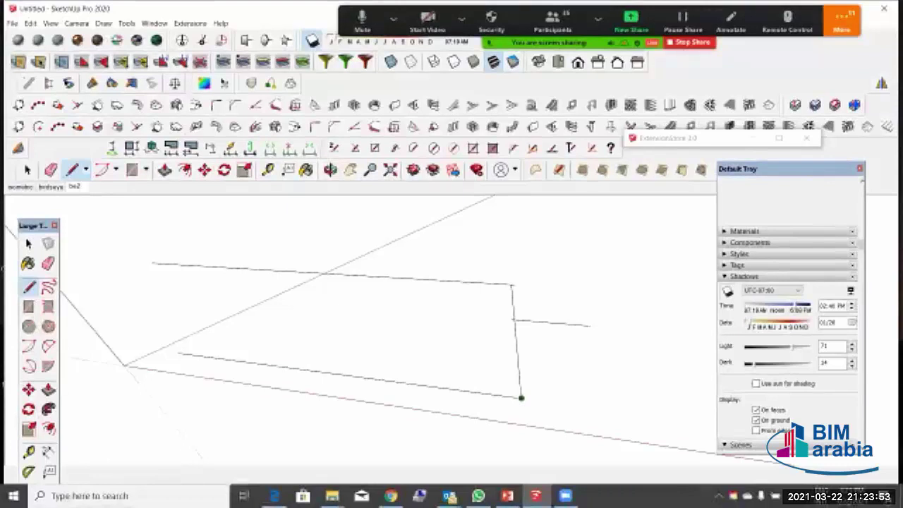
pyautogui.click(522, 397)
pyautogui.click(178, 352)
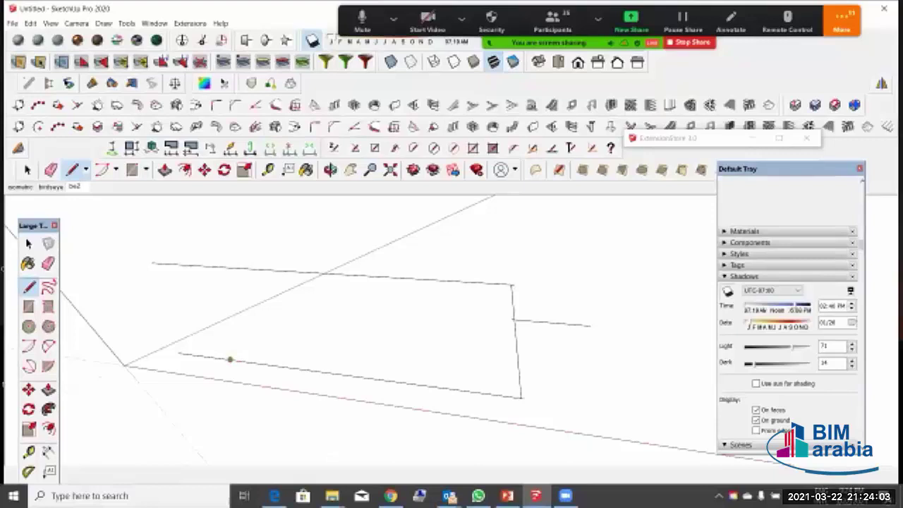
# Step: Draw a line parallel to the green axis from the 48000 mm mark past the far line, closing the outline into a face
pyautogui.click(230, 360)
pyautogui.scroll(-4, 308, 276)
pyautogui.moveTo(308, 276); pyautogui.dragTo(351, 289, button='middle')
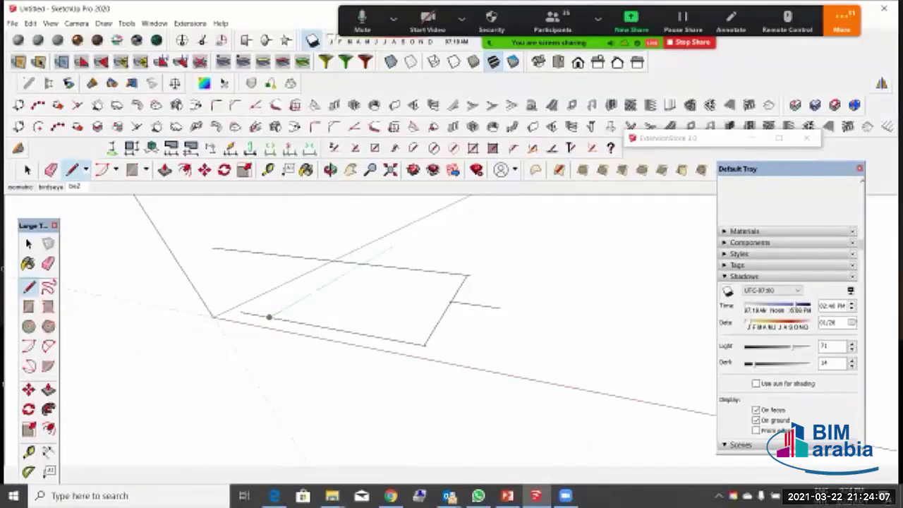
pyautogui.click(268, 317)
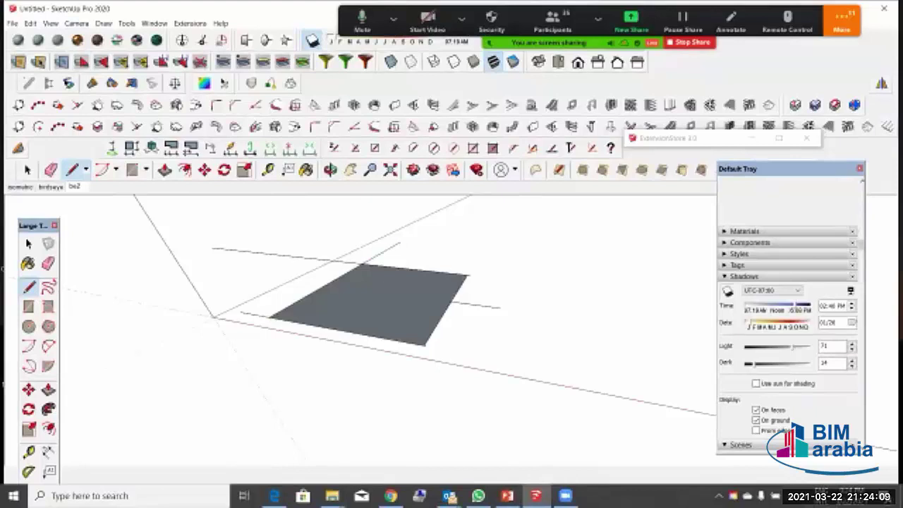
# Step: Set the camera to parallel projection and draw a line along the red axis from the 24000 mm mark across and beyond the face
pyautogui.click(76, 23)
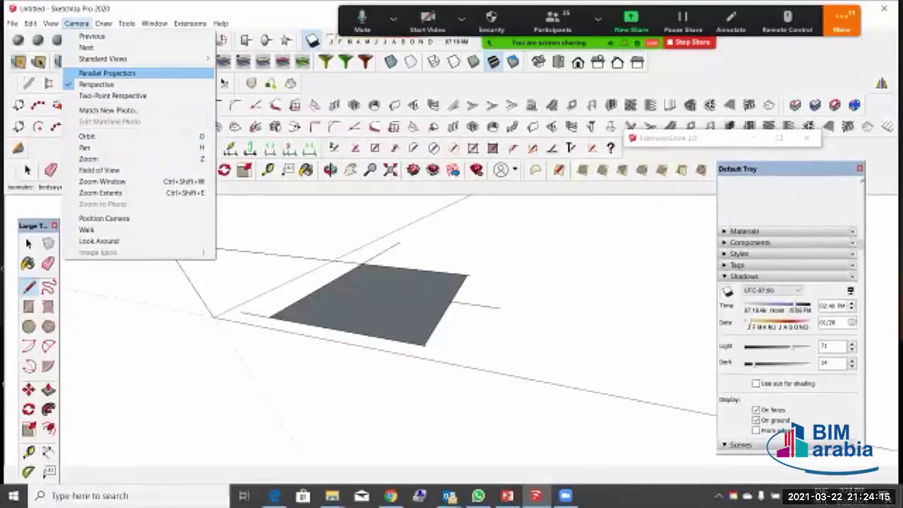
pyautogui.click(106, 72)
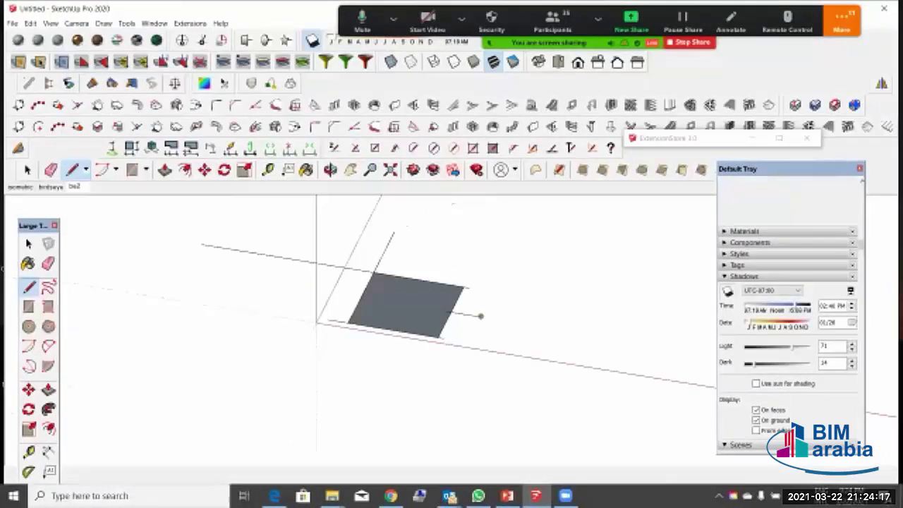
pyautogui.scroll(5, 462, 309)
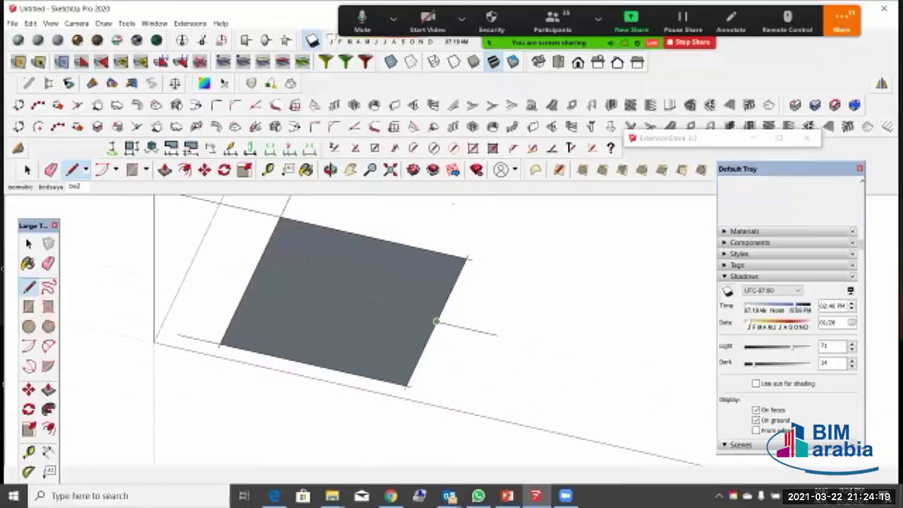
pyautogui.click(436, 322)
pyautogui.click(169, 263)
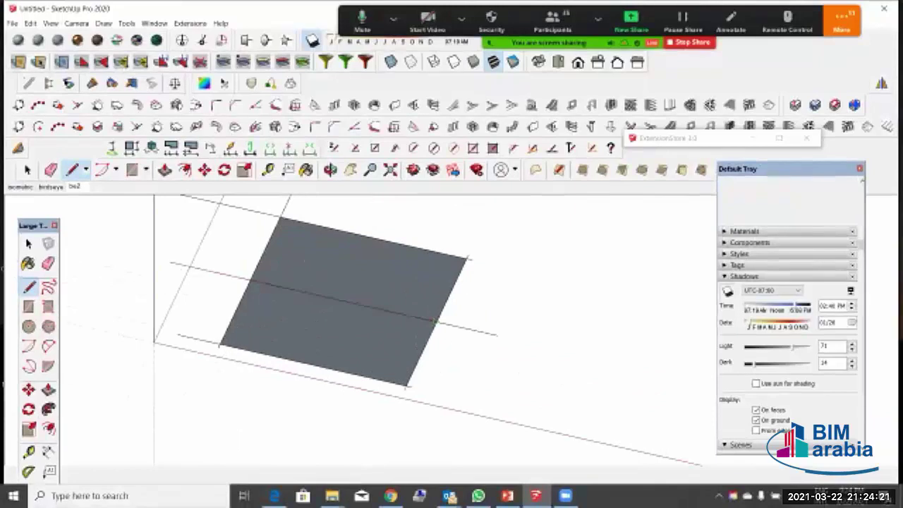
# Step: Delete the far half of the face and all overhanging line ends, leaving only the near rectangle
pyautogui.scroll(-1, 528, 327)
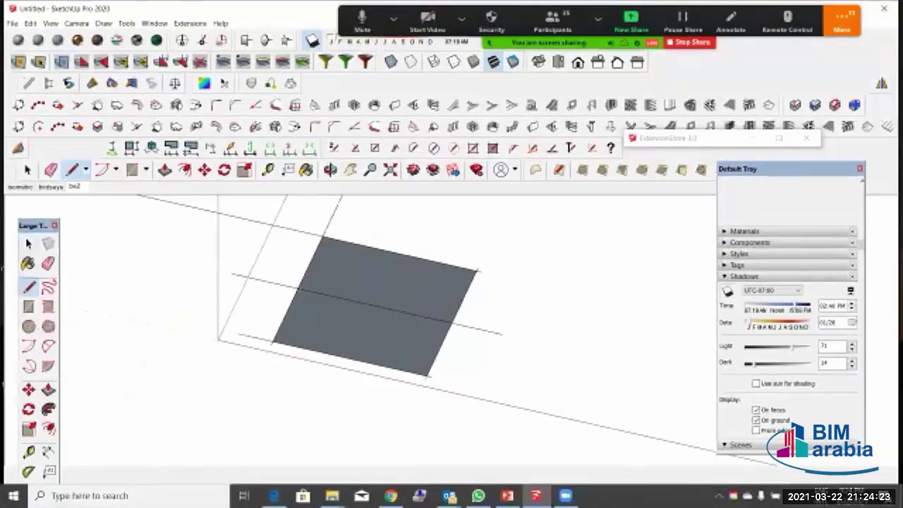
pyautogui.press('space')
pyautogui.moveTo(366, 227)
pyautogui.mouseDown()
pyautogui.moveTo(293, 255)
pyautogui.moveTo(212, 346)
pyautogui.mouseUp()
pyautogui.press('Delete')
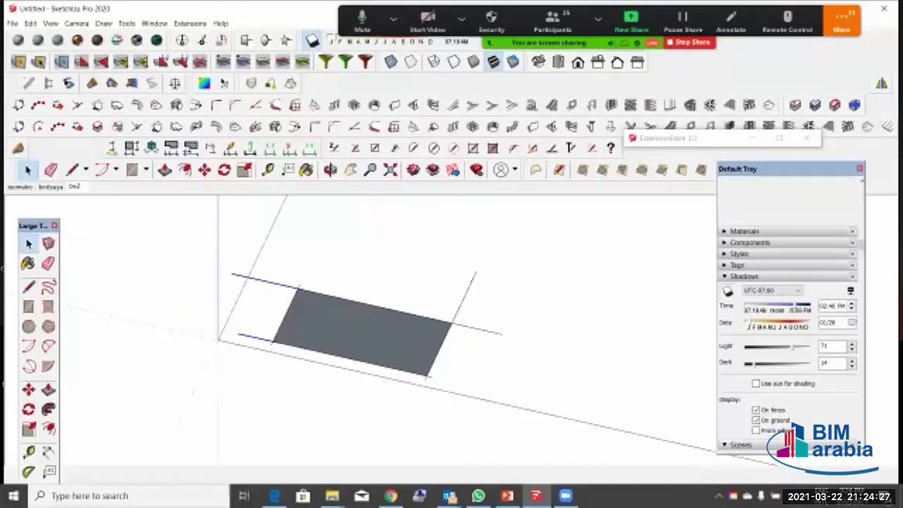
pyautogui.keyDown('shift'); pyautogui.moveTo(508, 256); pyautogui.dragTo(483, 337); pyautogui.keyUp('shift')
pyautogui.press('Delete')
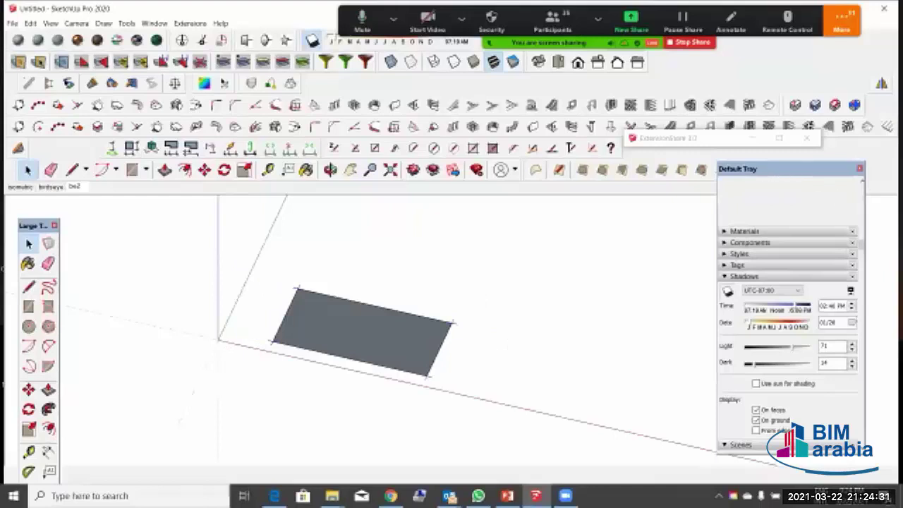
# Step: Dimension the rectangle's near long edge and adjoining short edge, placing both dimensions offset outside the face
pyautogui.click(48, 452)
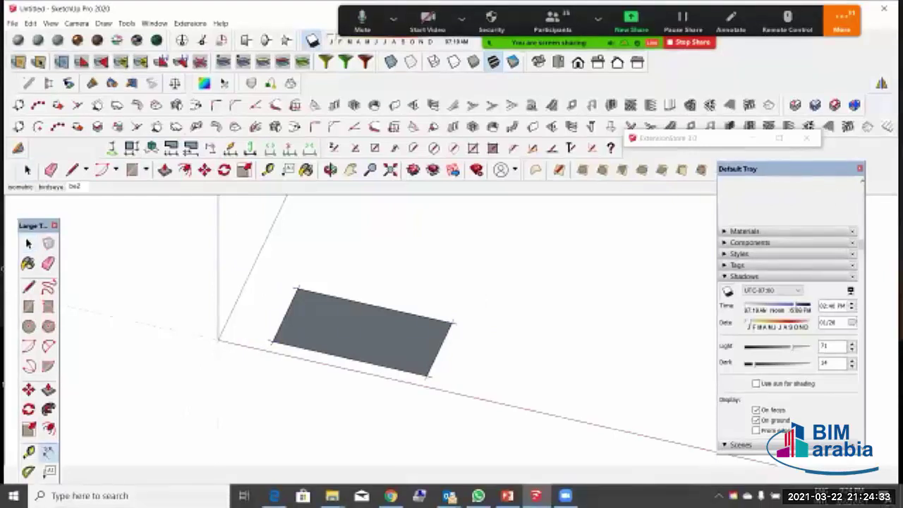
pyautogui.click(273, 341)
pyautogui.click(427, 376)
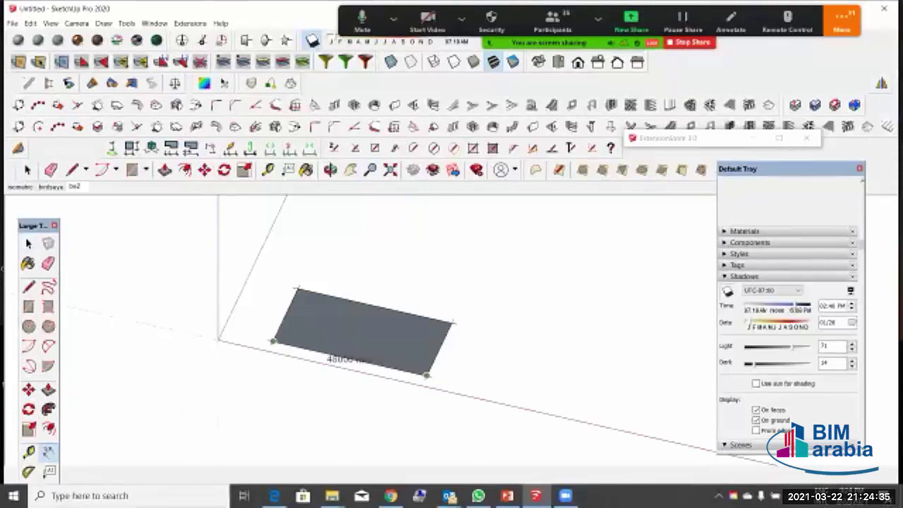
pyautogui.click(408, 413)
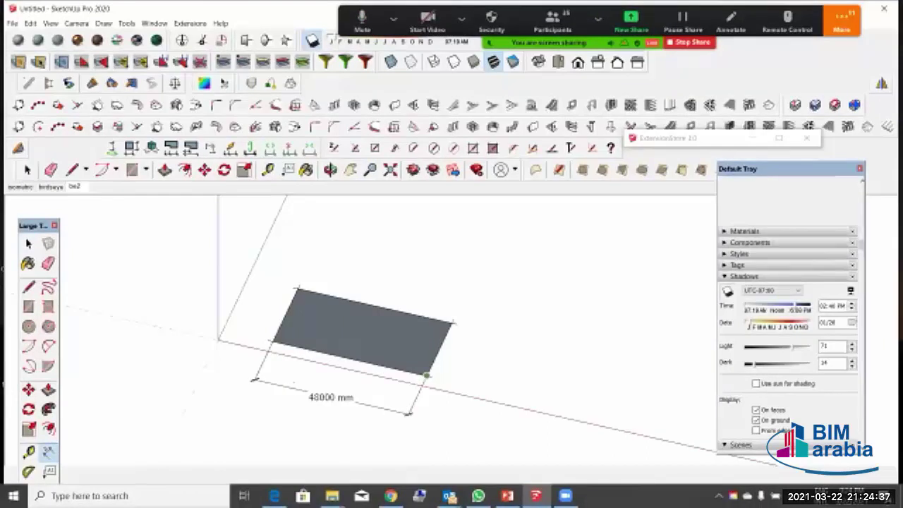
pyautogui.click(427, 376)
pyautogui.click(452, 323)
pyautogui.click(517, 338)
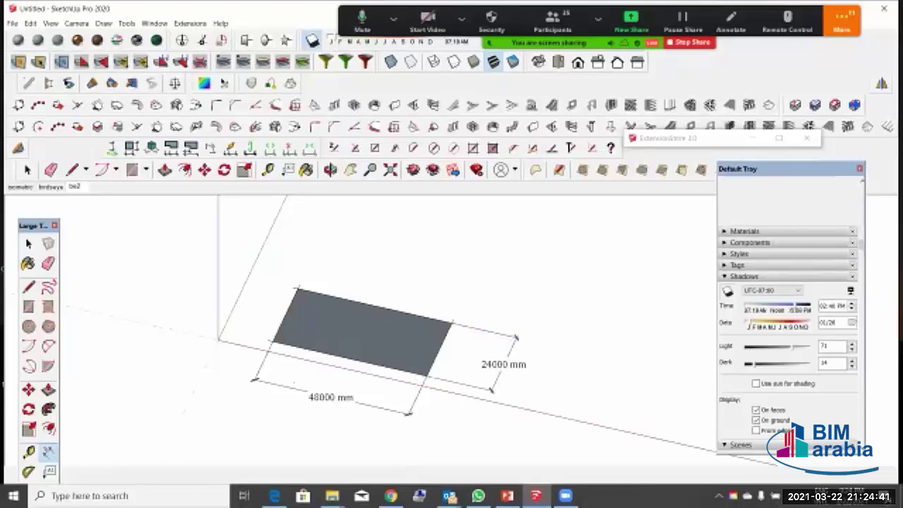
pyautogui.click(28, 243)
# Step: Draw a short vertical line up along the blue axis from the rectangle's far corner nearest the green axis
pyautogui.scroll(-3, 216, 310)
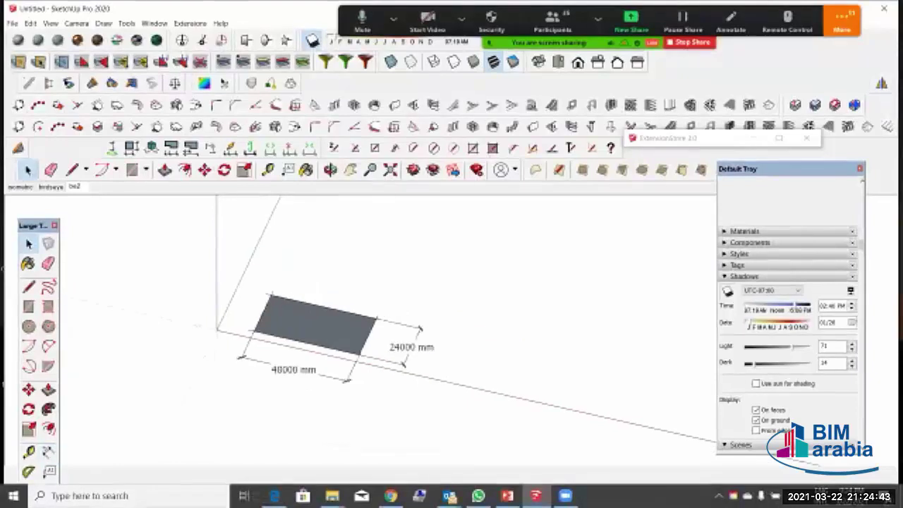
pyautogui.scroll(2, 324, 332)
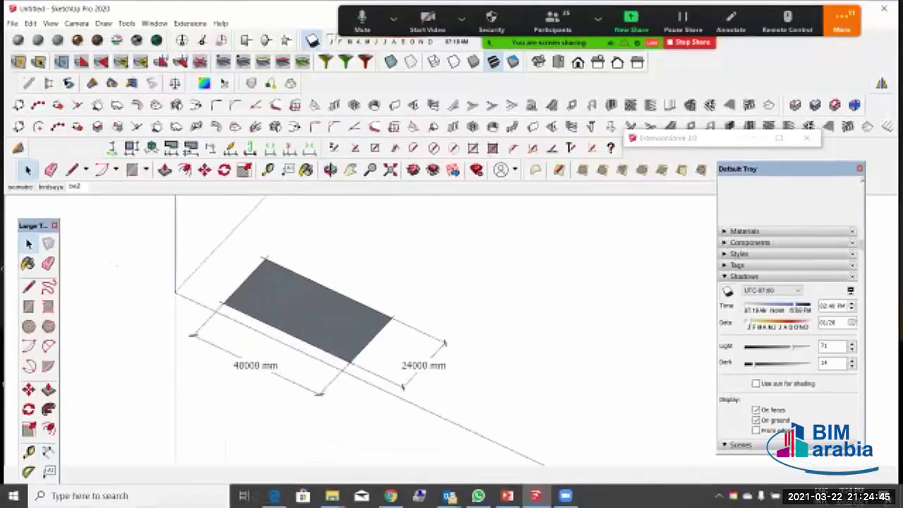
pyautogui.scroll(2, 293, 268)
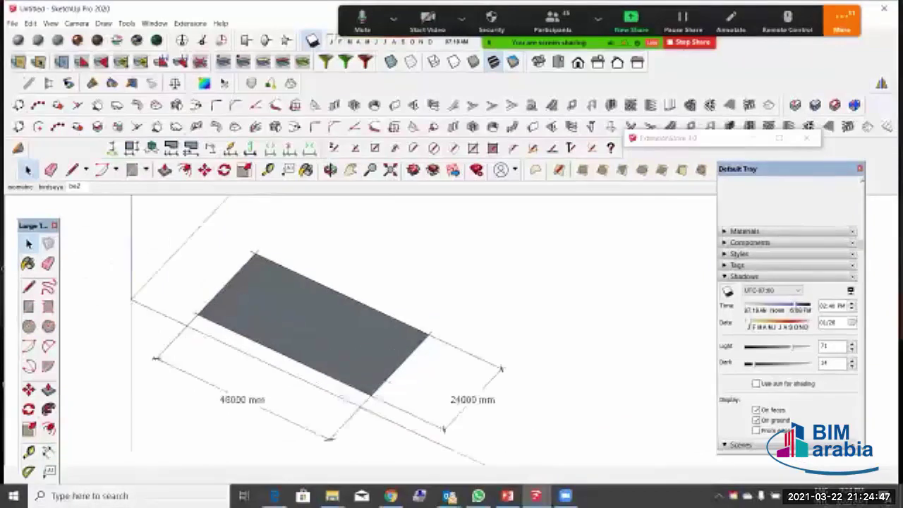
pyautogui.scroll(1, 266, 292)
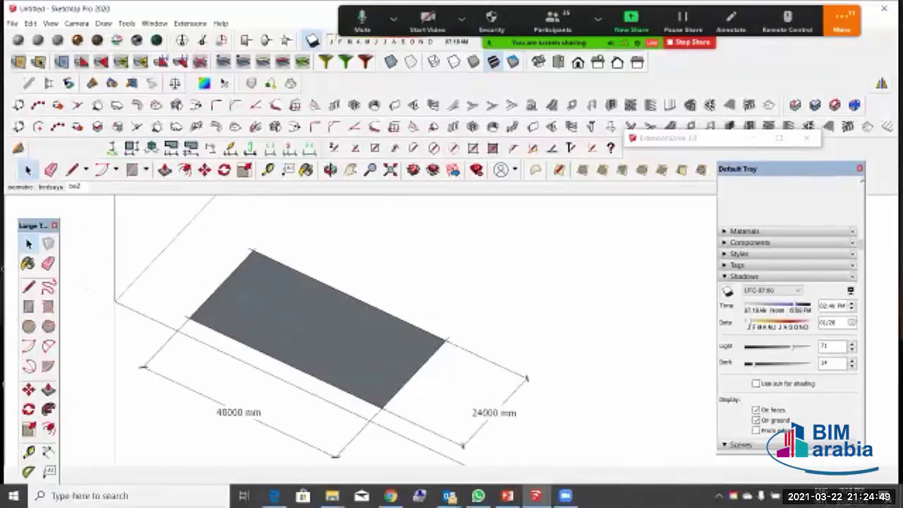
pyautogui.click(29, 287)
pyautogui.scroll(-2, 508, 437)
pyautogui.scroll(1, 339, 287)
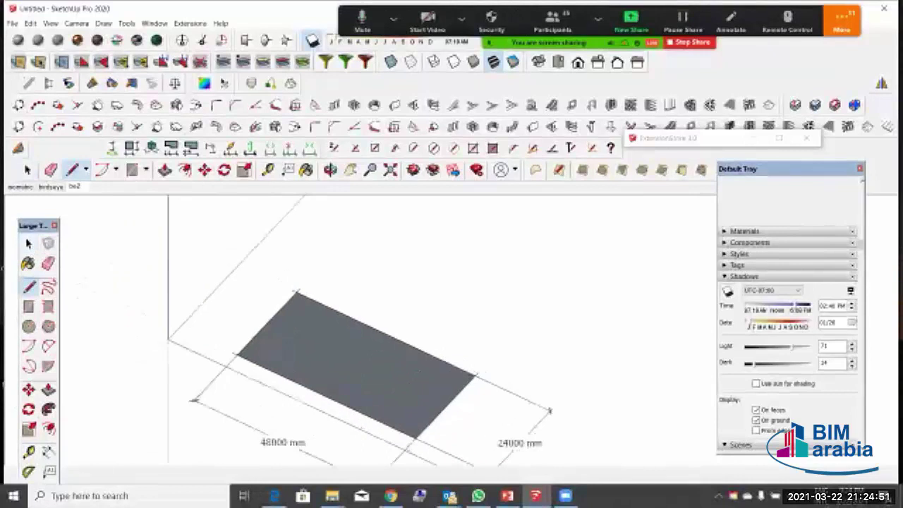
pyautogui.scroll(-2, 335, 319)
pyautogui.scroll(-2, 429, 450)
pyautogui.moveTo(429, 450)
pyautogui.mouseDown(button='middle')
pyautogui.moveTo(490, 443)
pyautogui.moveTo(409, 457)
pyautogui.mouseUp(button='middle')
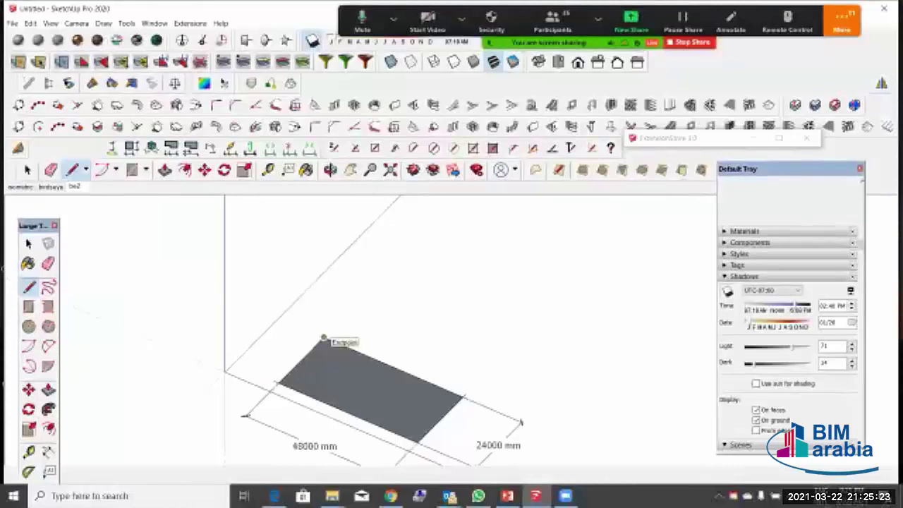
pyautogui.scroll(-2, 323, 338)
pyautogui.scroll(4, 323, 337)
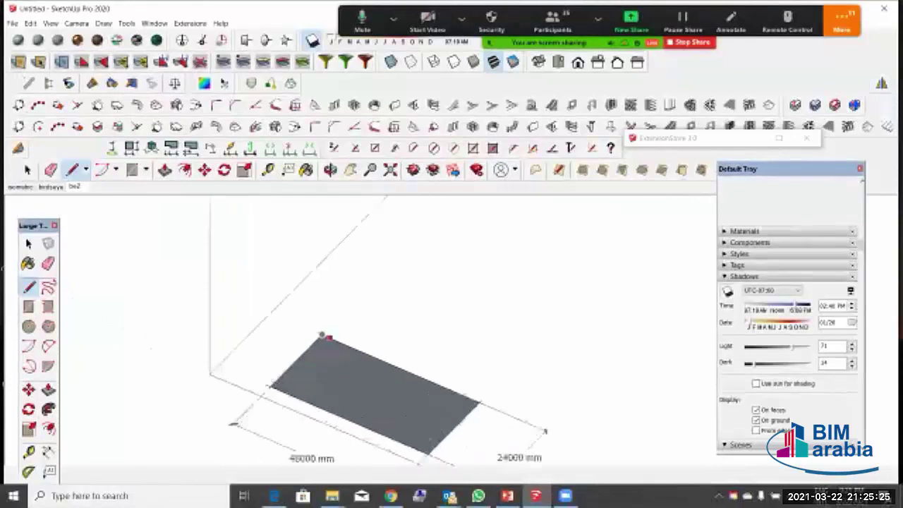
pyautogui.click(321, 336)
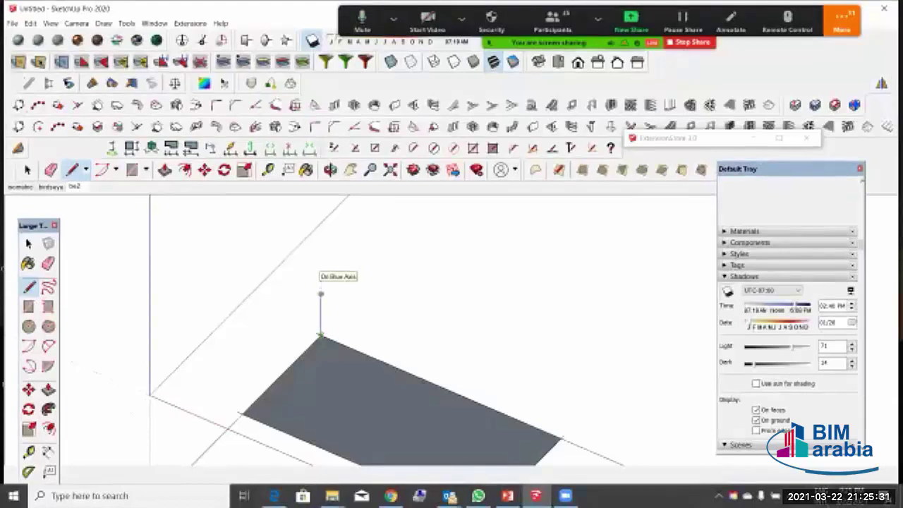
pyautogui.click(321, 294)
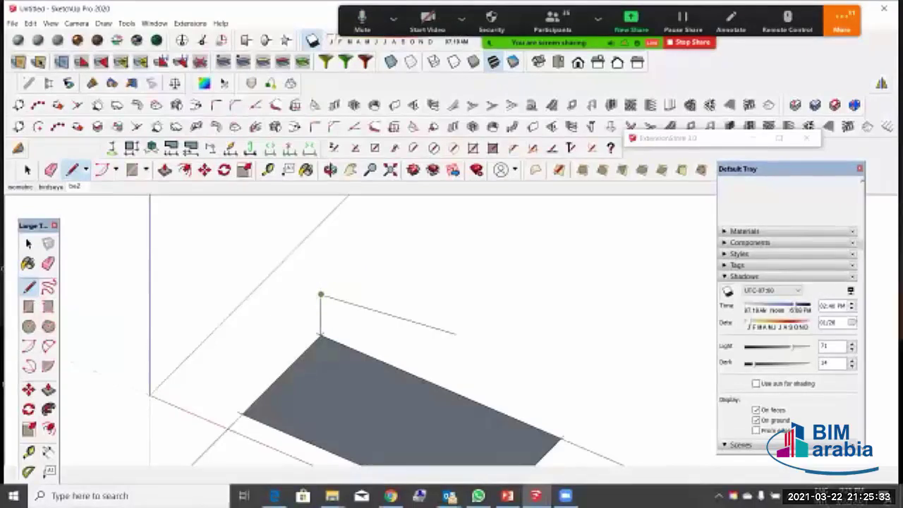
# Step: Draw a line along the red axis from the vertical's upper end past the other far corner and close the back wall with a second vertical
pyautogui.scroll(-3, 440, 332)
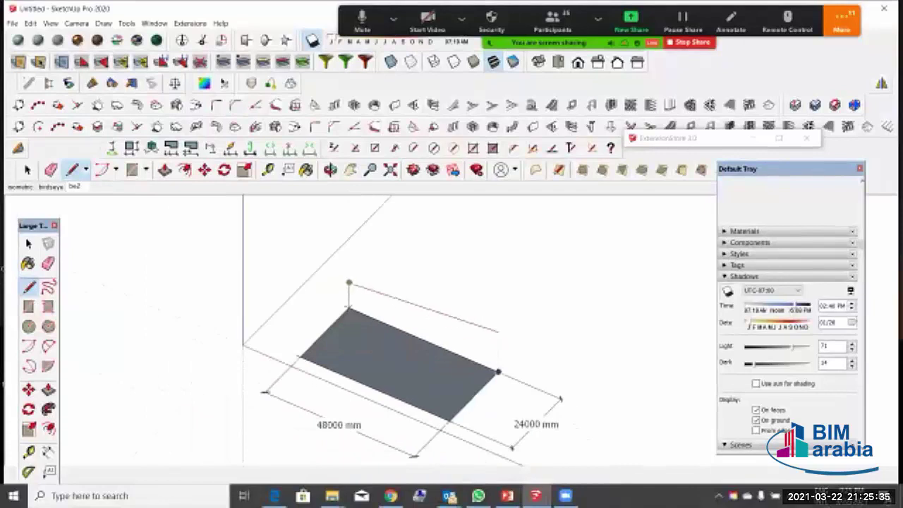
pyautogui.click(498, 346)
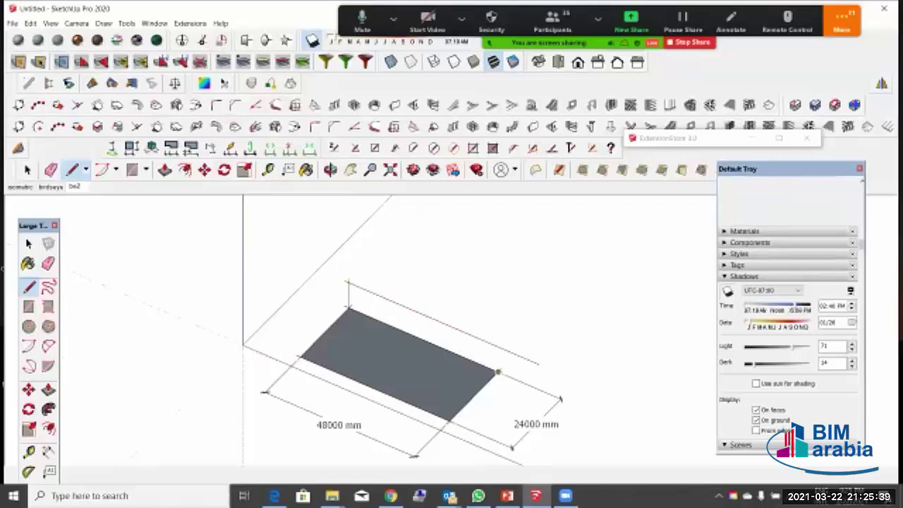
pyautogui.click(498, 347)
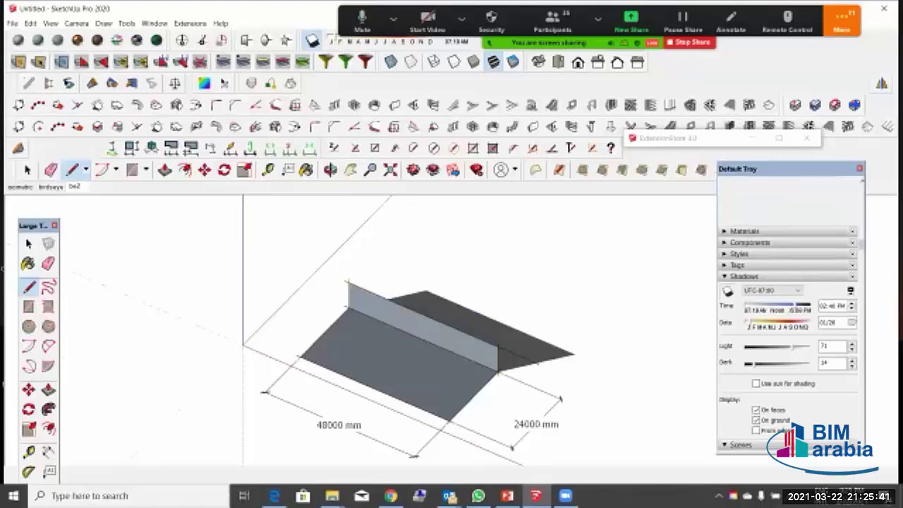
# Step: Draw an equally high vertical at the near corner beside the 24000 mm dimension and join it to the back wall's top, forming an end wall
pyautogui.click(449, 420)
pyautogui.click(450, 395)
pyautogui.click(498, 346)
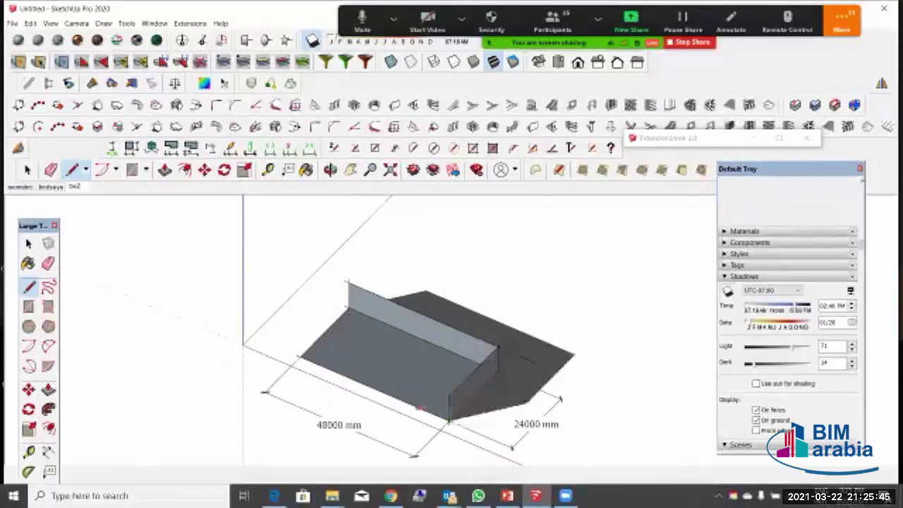
# Step: Draw the opposite end wall from the last near corner and join both near verticals along their upper ends, closing the box
pyautogui.click(300, 356)
pyautogui.click(300, 332)
pyautogui.click(349, 283)
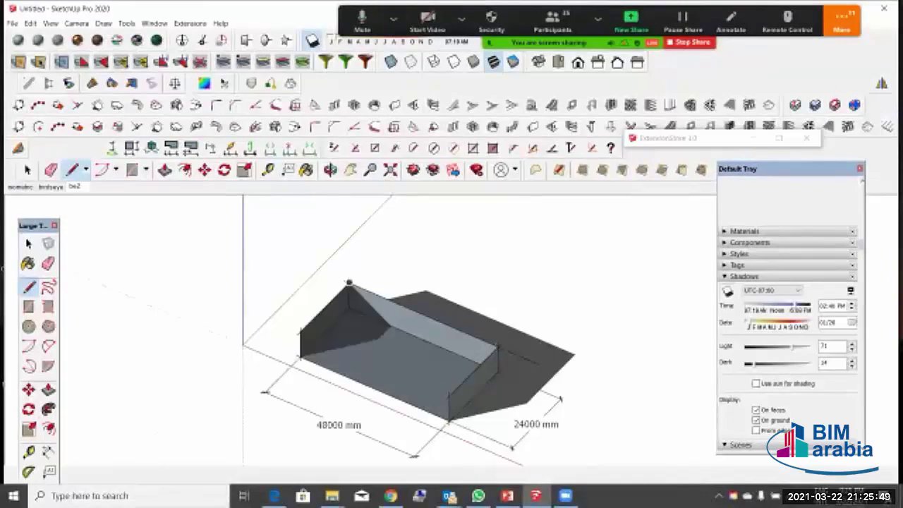
pyautogui.click(300, 332)
pyautogui.click(450, 393)
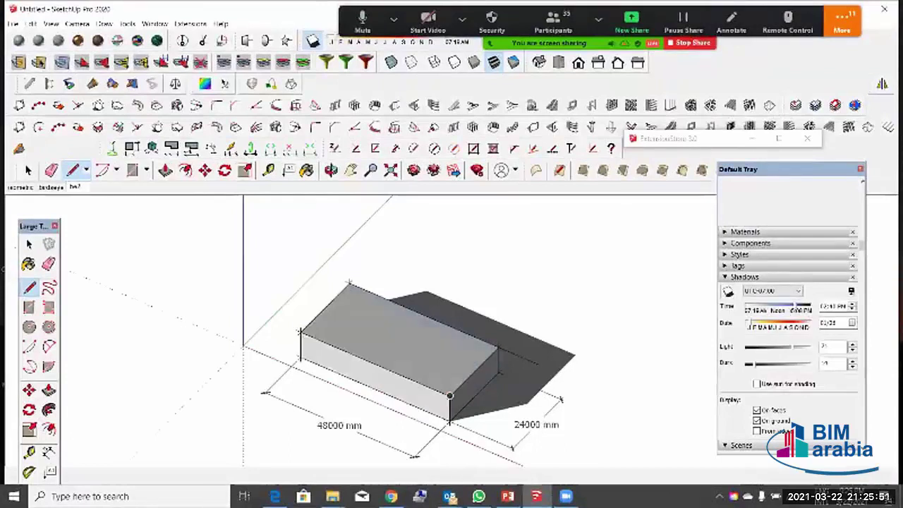
# Step: Delete the line end overhanging the box's far top corner
pyautogui.press('space')
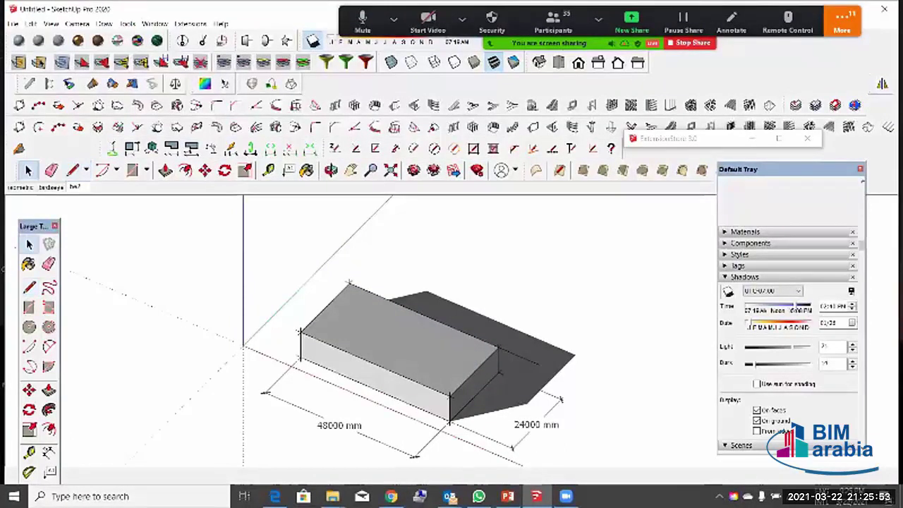
pyautogui.moveTo(570, 358); pyautogui.dragTo(529, 407)
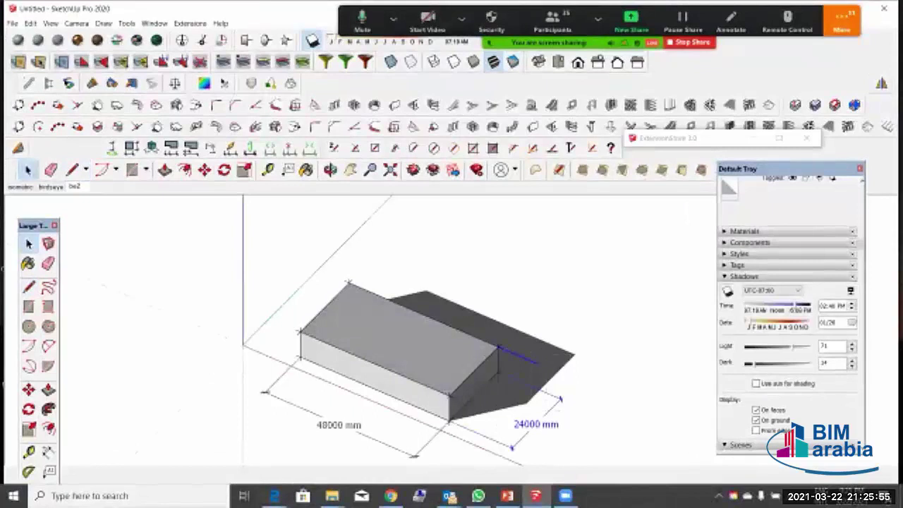
pyautogui.click(520, 356)
pyautogui.press('Delete')
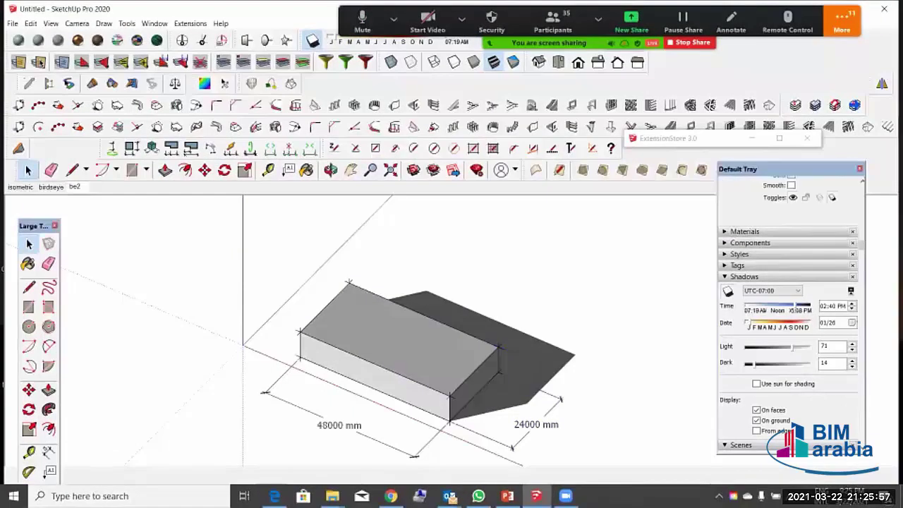
# Step: Make a component from the whole box, with the definition name "Admin Pod"
pyautogui.tripleClick(374, 338)
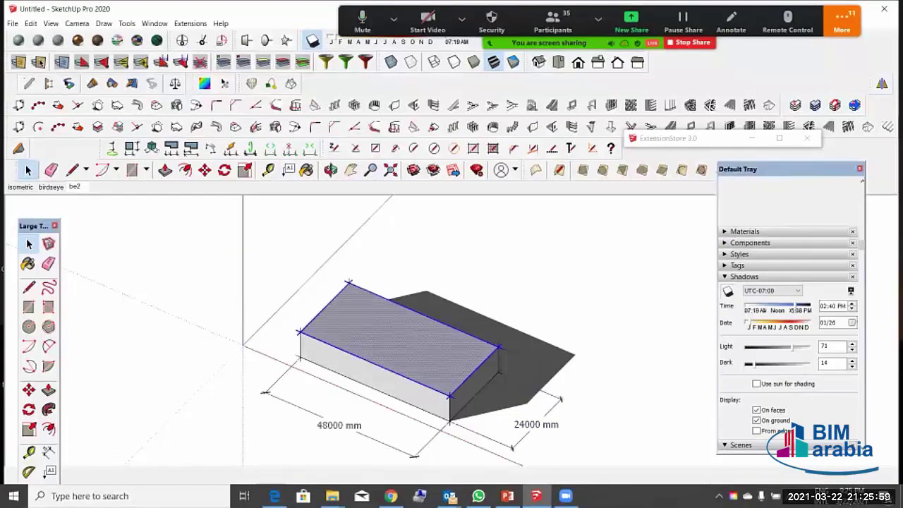
pyautogui.rightClick(374, 339)
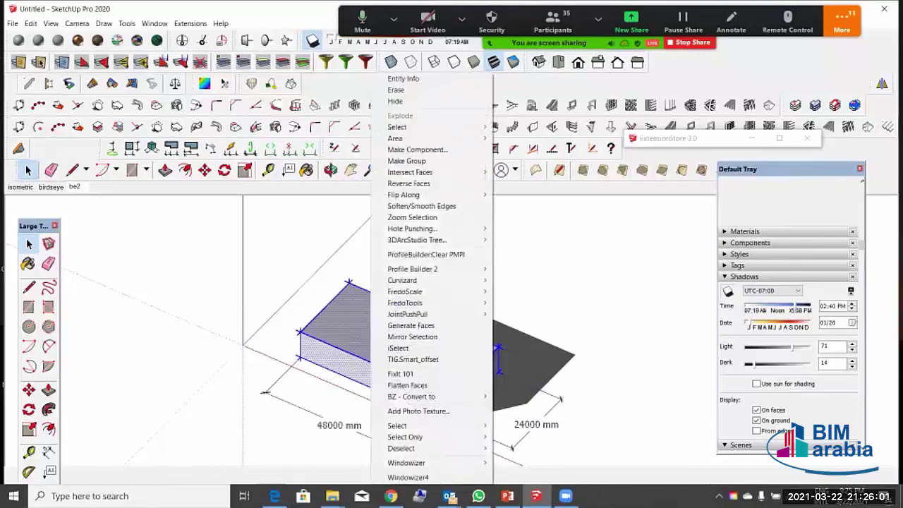
pyautogui.click(417, 150)
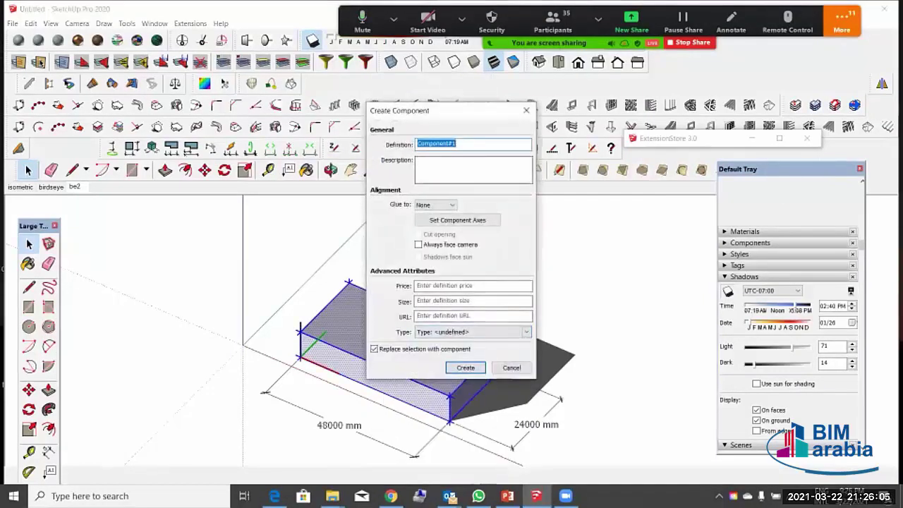
pyautogui.write('P')
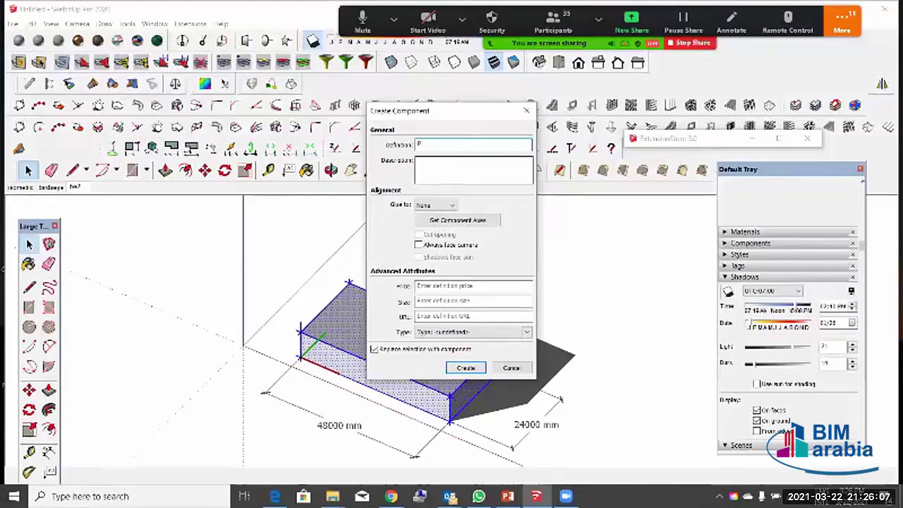
pyautogui.write('Admin')
pyautogui.write(' Block')
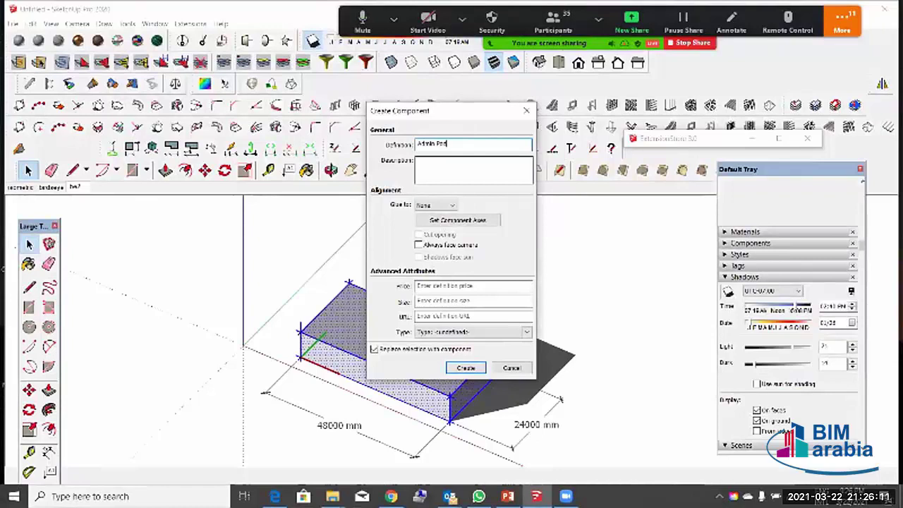
pyautogui.press('Return')
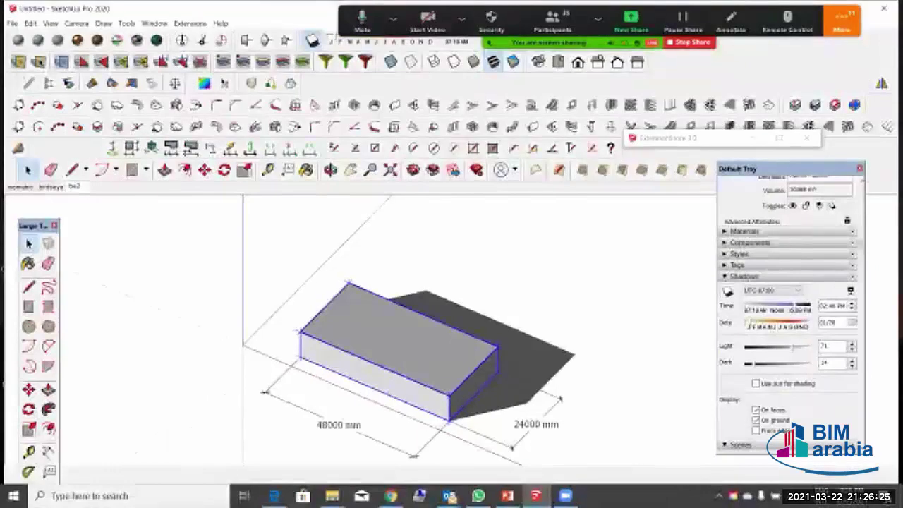
# Step: Copy the box component along the green axis from its far top corner to a spot behind the original
pyautogui.scroll(-3, 247, 346)
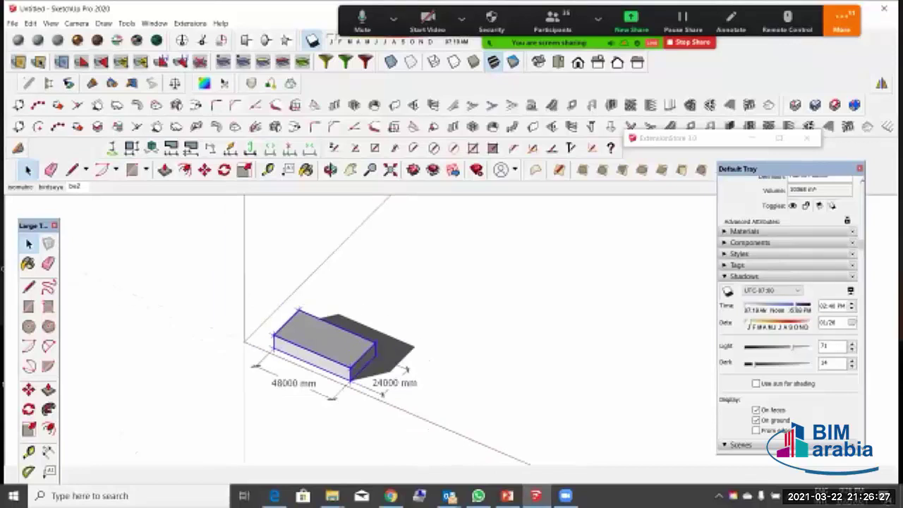
pyautogui.click(28, 390)
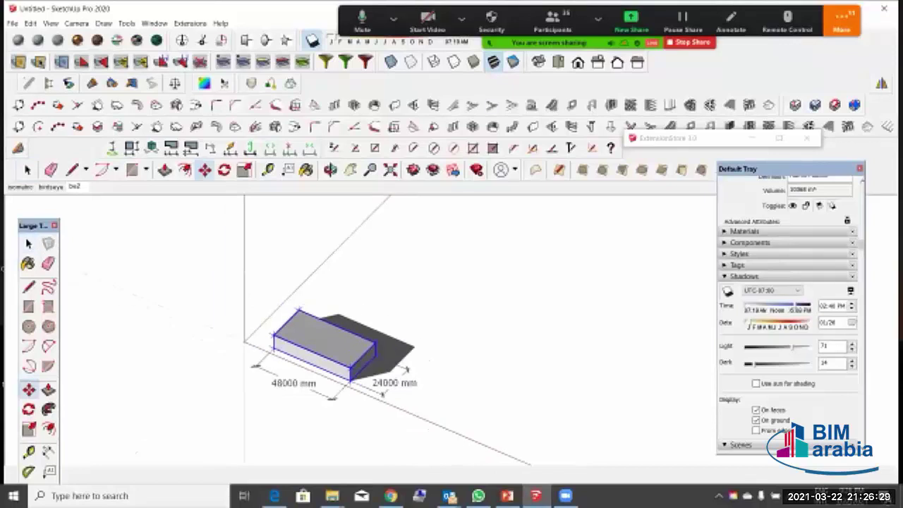
pyautogui.click(298, 310)
pyautogui.press('ctrl')
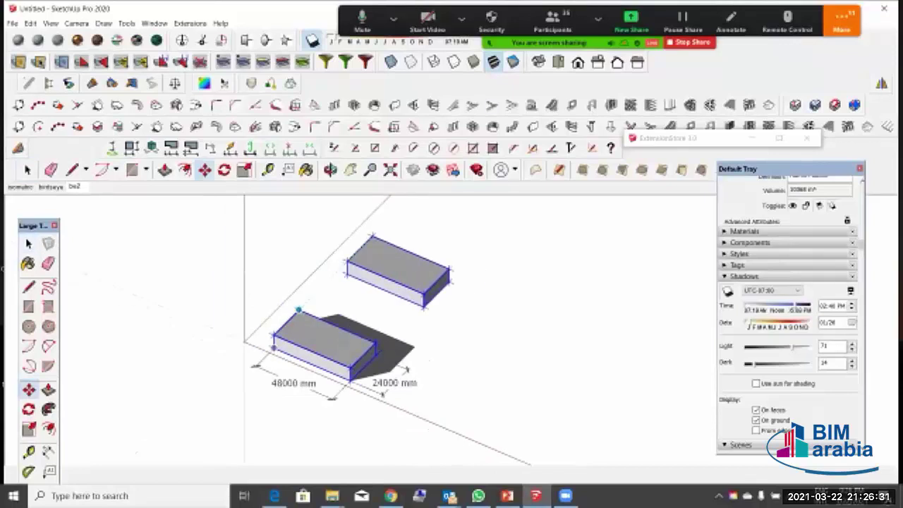
pyautogui.click(371, 236)
pyautogui.press('space')
pyautogui.click(363, 433)
pyautogui.scroll(-1, 363, 433)
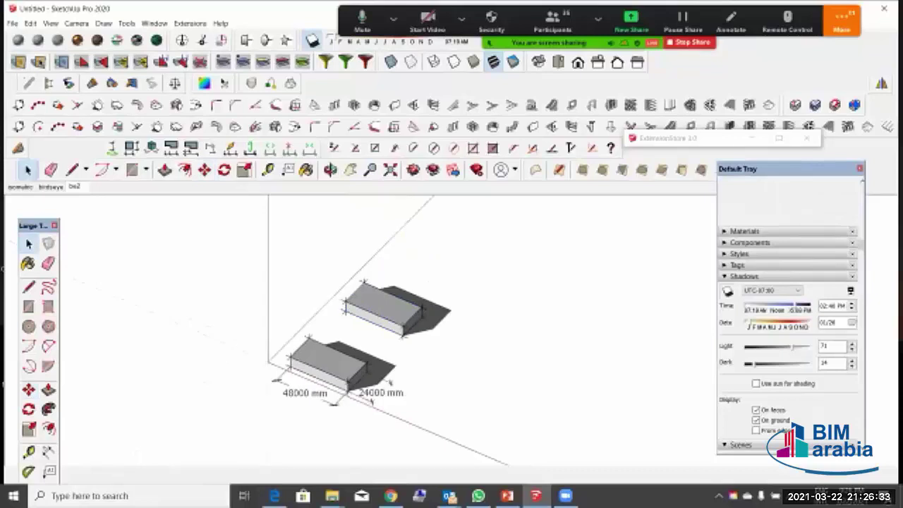
# Step: Make the copied box component unique
pyautogui.scroll(1, 402, 302)
pyautogui.click(395, 303)
pyautogui.scroll(2, 399, 293)
pyautogui.rightClick(398, 293)
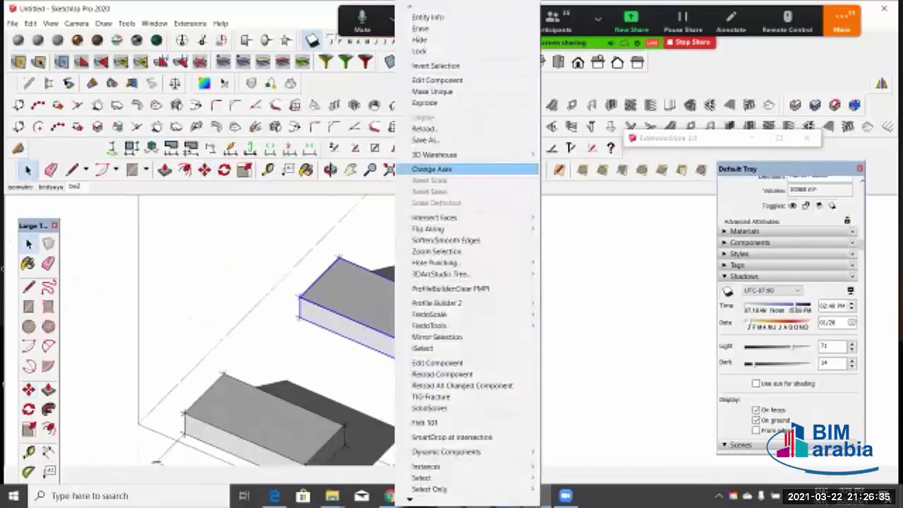
pyautogui.click(444, 80)
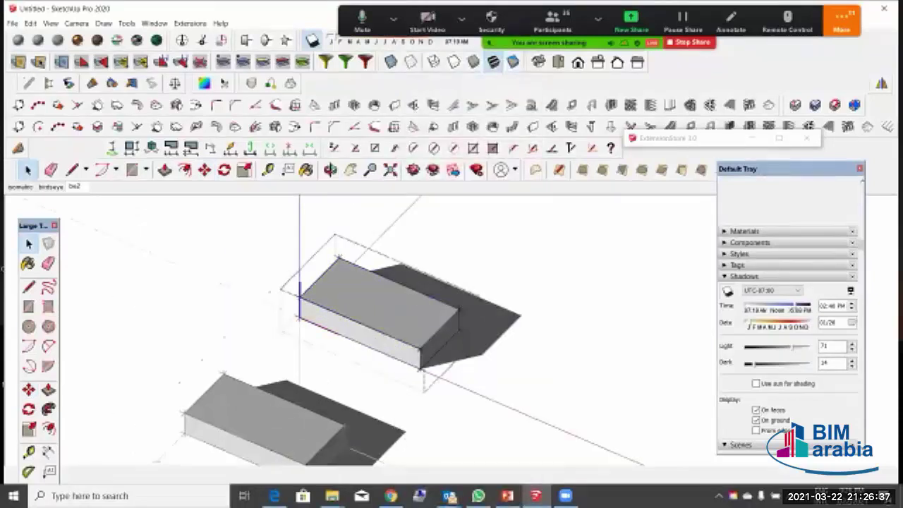
pyautogui.press('Escape')
pyautogui.rightClick(368, 303)
pyautogui.click(430, 91)
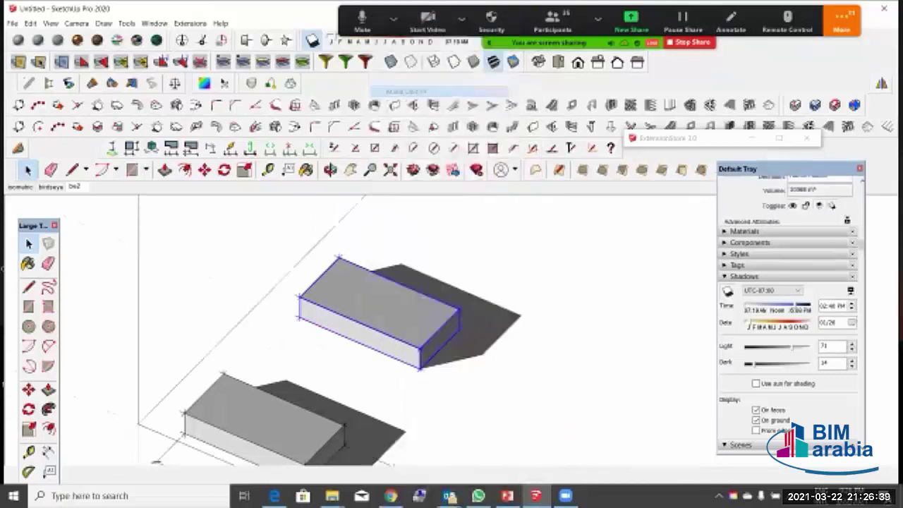
# Step: Open the unique box copy for editing and raise its top face with two Push/Pull extrusions
pyautogui.doubleClick(374, 296)
pyautogui.rightClick(374, 296)
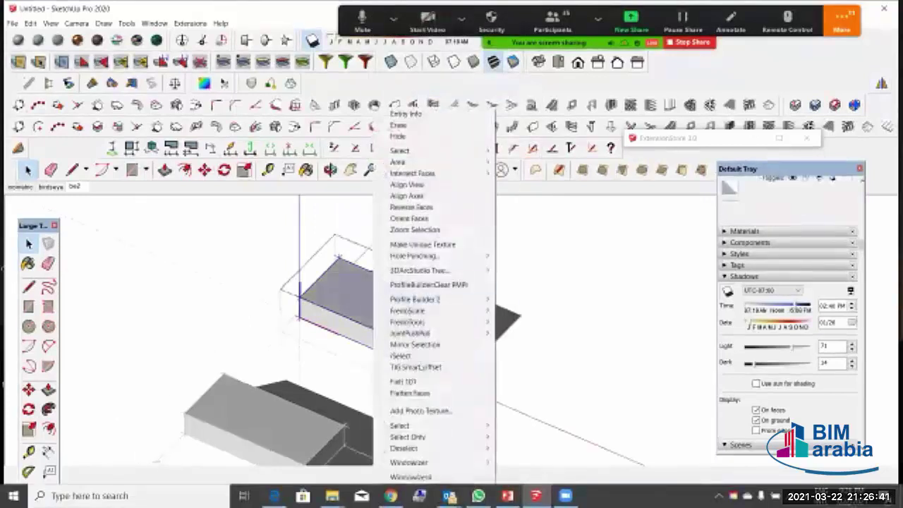
pyautogui.press('Escape')
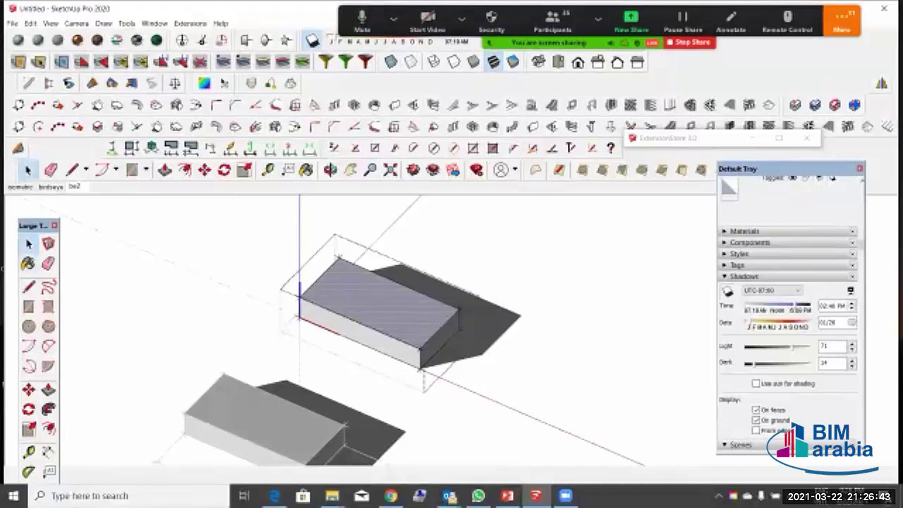
pyautogui.click(48, 389)
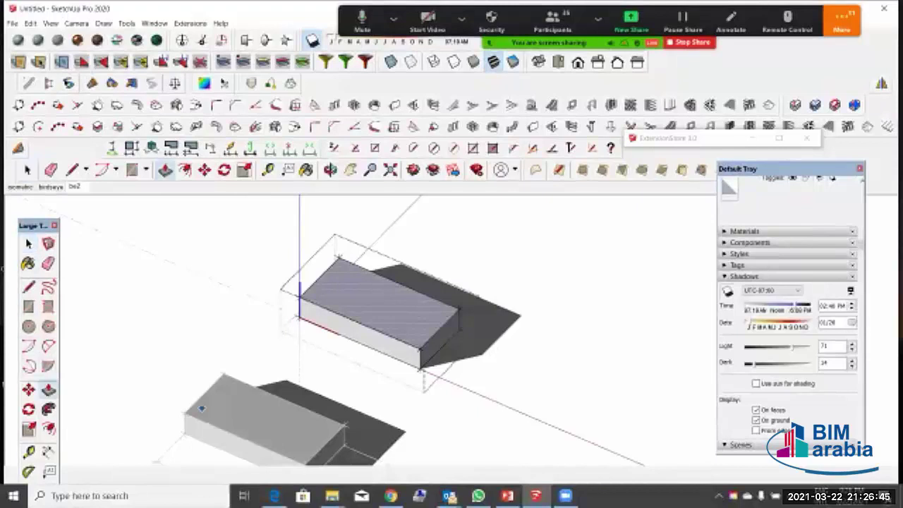
pyautogui.click(404, 327)
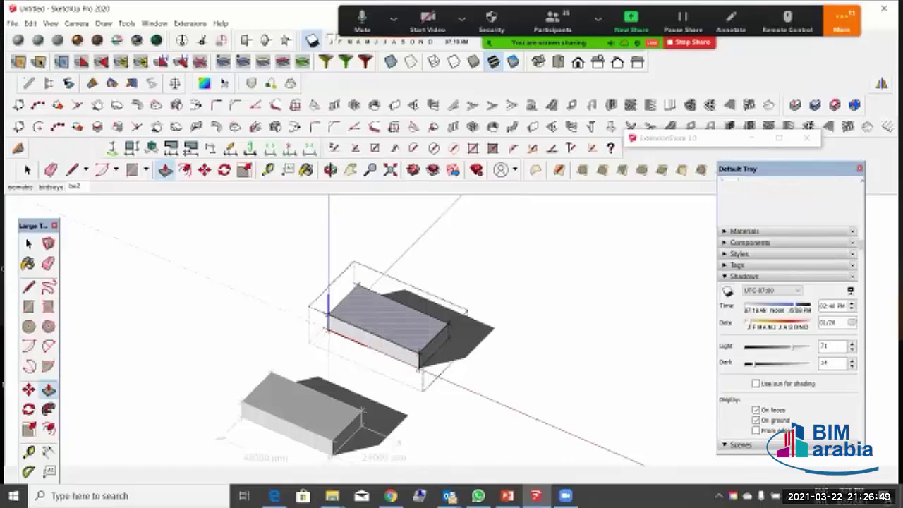
pyautogui.click(403, 324)
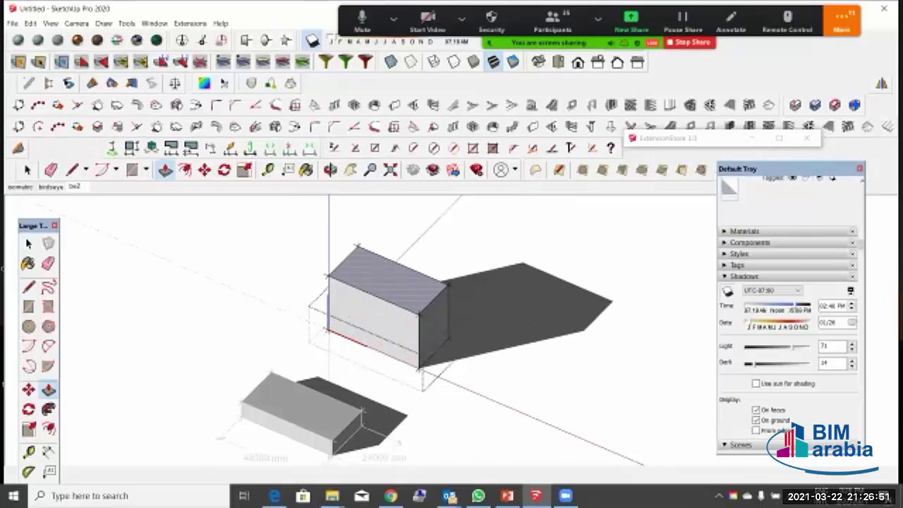
pyautogui.press('Return')
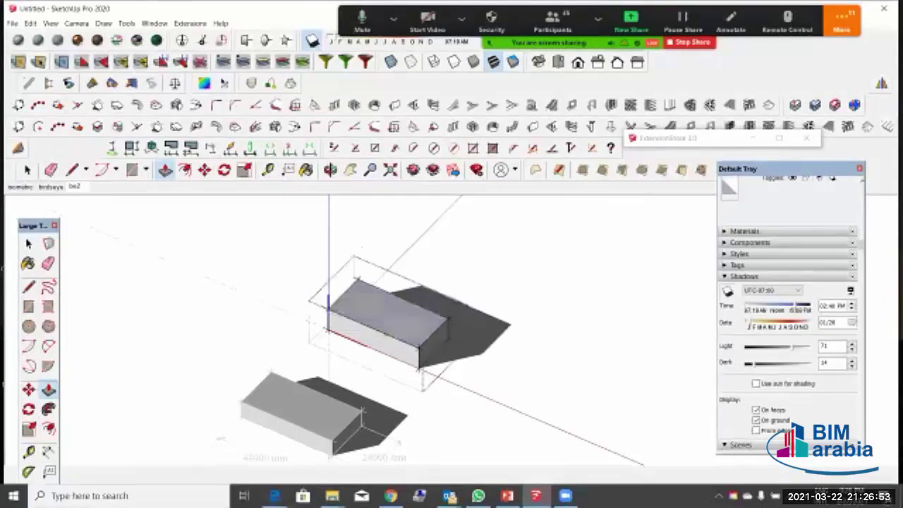
pyautogui.click(399, 322)
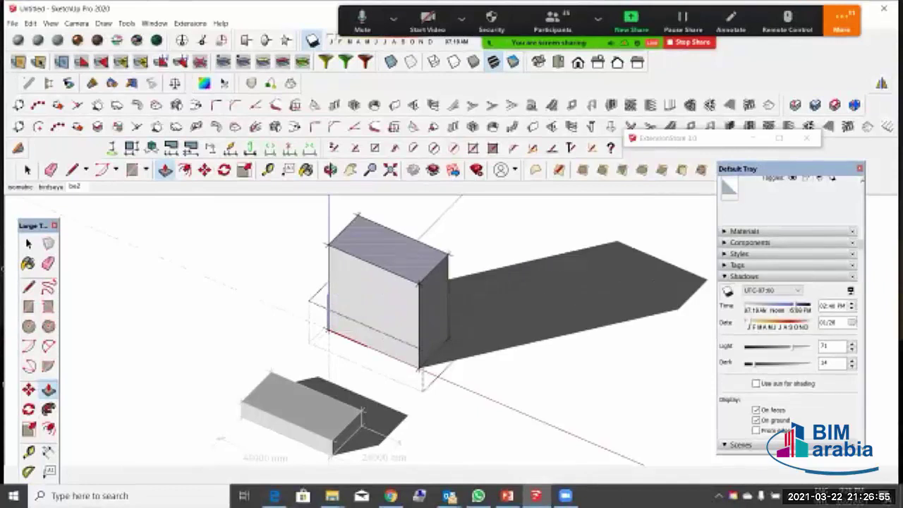
pyautogui.press('Return')
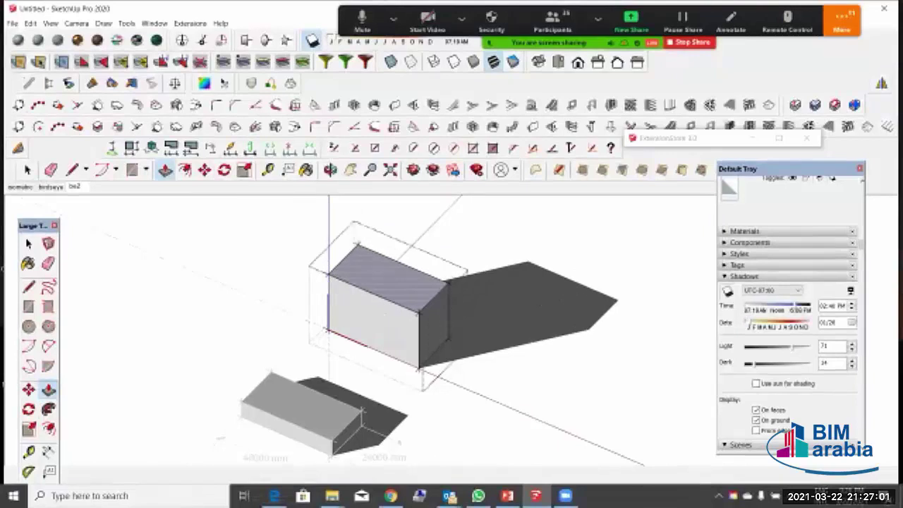
# Step: Draw a horizontal line around the raised box's side faces, about 9000 mm above its base
pyautogui.click(29, 287)
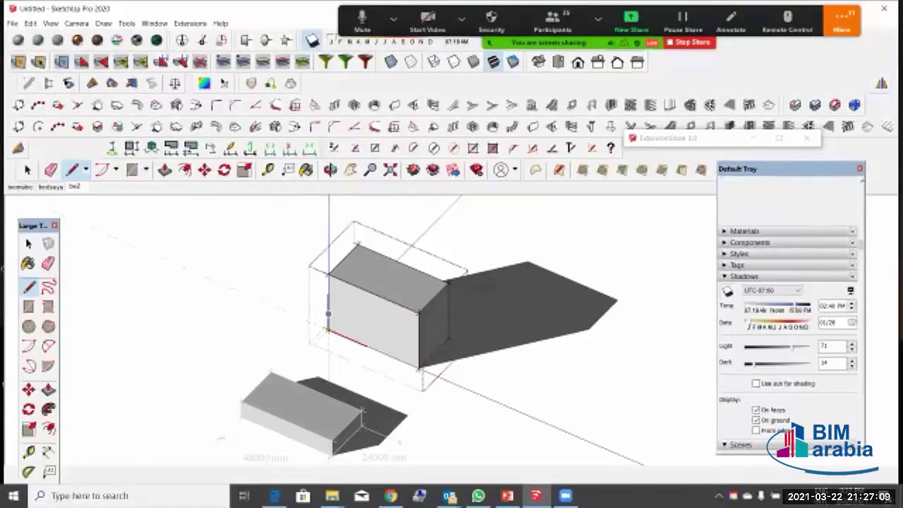
pyautogui.click(328, 313)
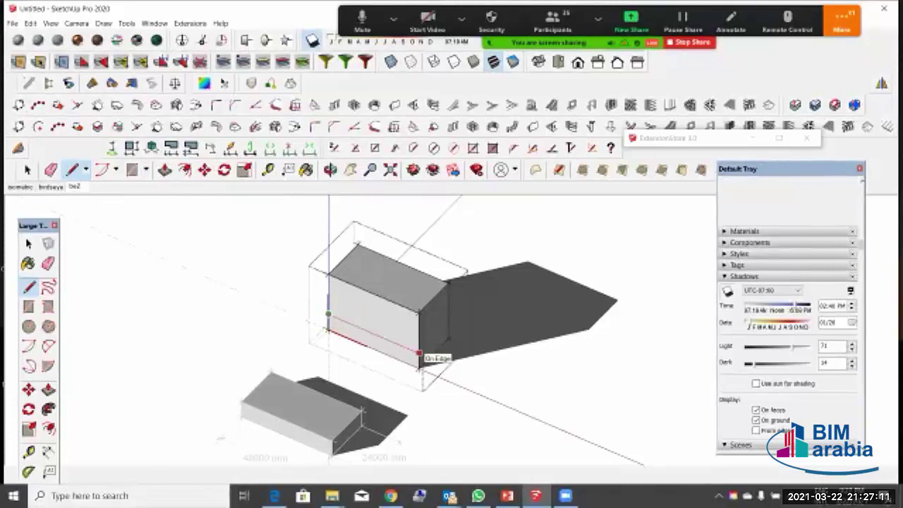
pyautogui.click(419, 352)
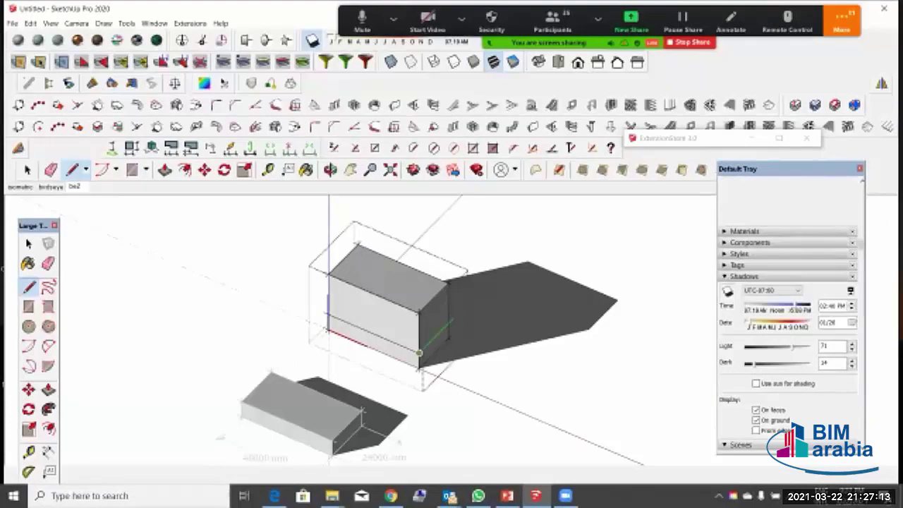
pyautogui.moveTo(337, 318); pyautogui.dragTo(343, 385, button='middle')
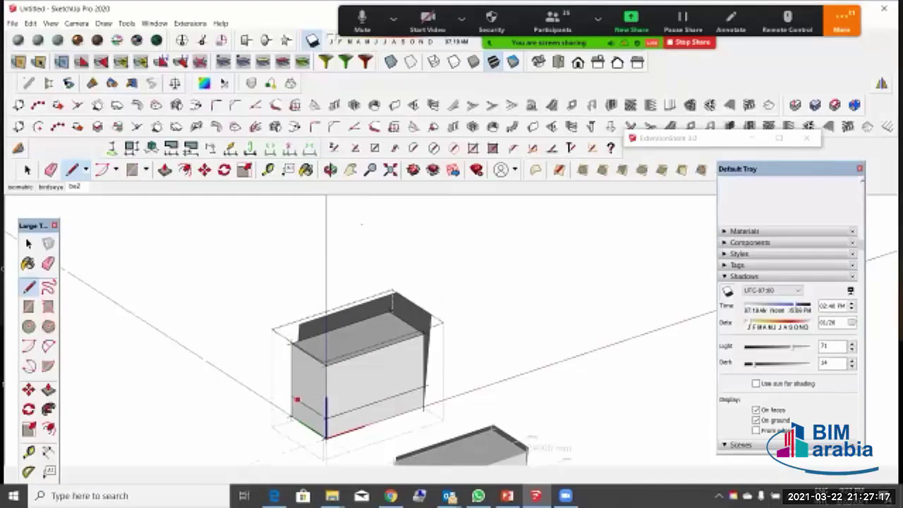
# Step: Draw vertical lines on the long front face at its midpoint and quarter points, forming four equal bays about 12000 mm wide
pyautogui.click(375, 401)
pyautogui.click(374, 351)
pyautogui.moveTo(375, 350); pyautogui.dragTo(423, 331, button='middle')
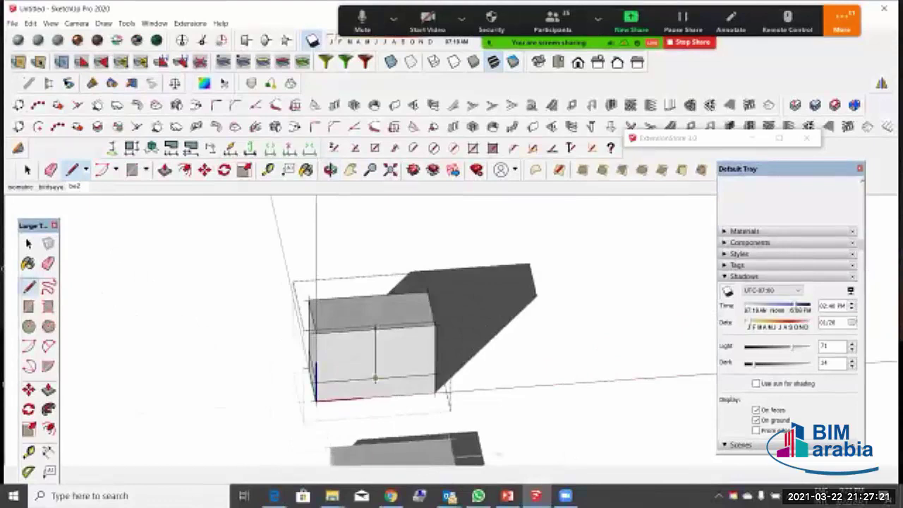
pyautogui.moveTo(374, 397); pyautogui.dragTo(397, 390, button='middle')
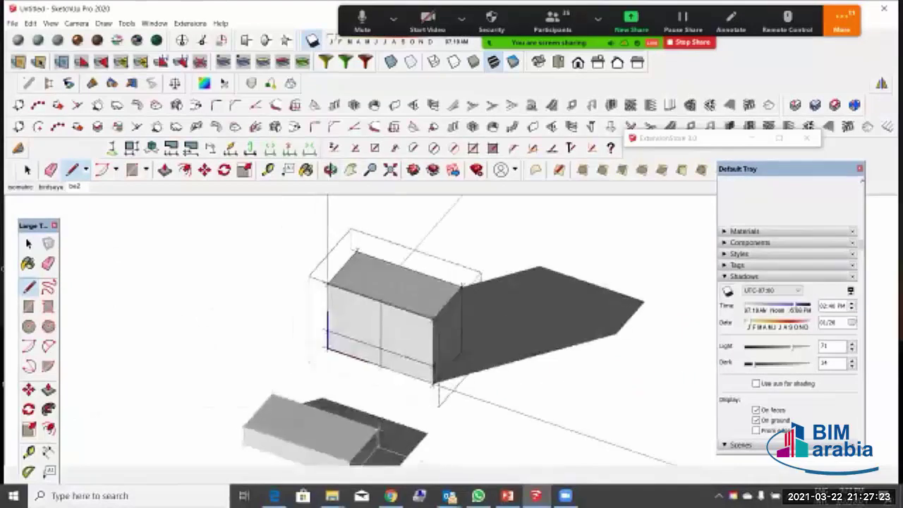
pyautogui.scroll(3, 397, 390)
pyautogui.click(410, 394)
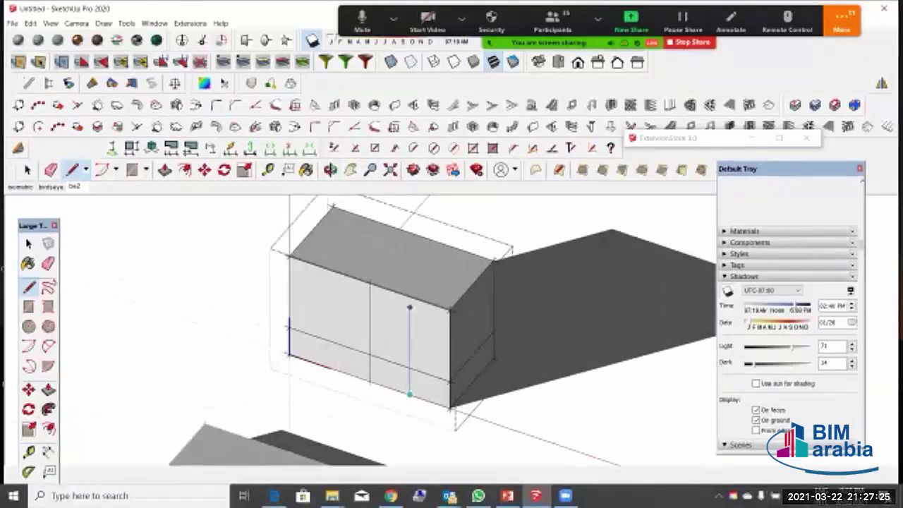
pyautogui.click(410, 296)
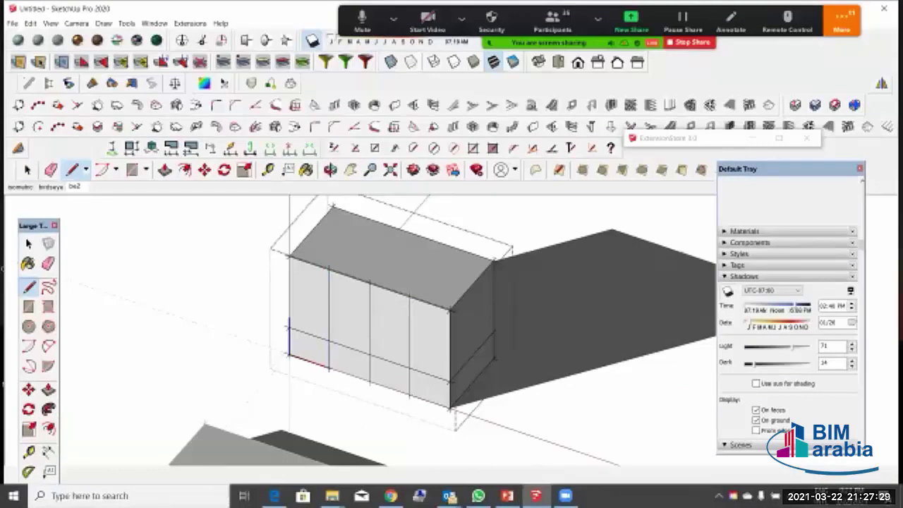
# Step: Dimension the first bay's width along the base and the height of the lower band at the front corner
pyautogui.click(48, 452)
pyautogui.click(289, 352)
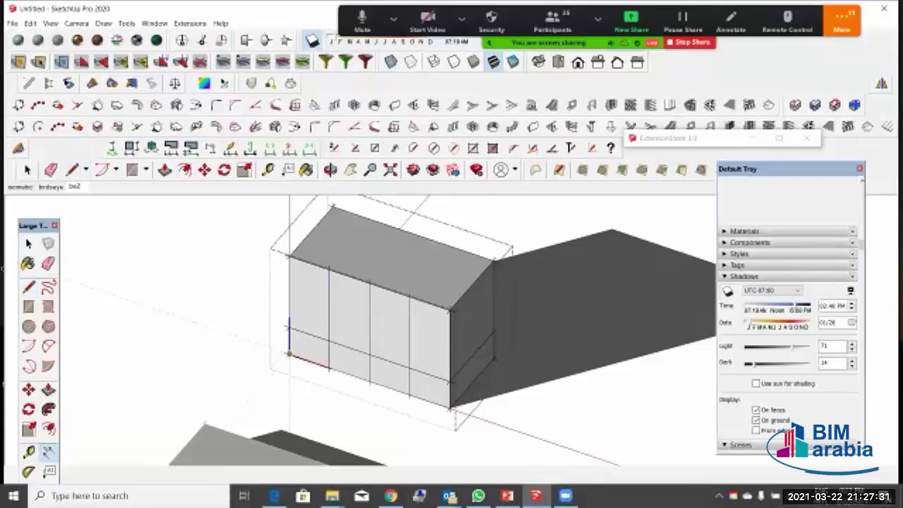
pyautogui.click(329, 367)
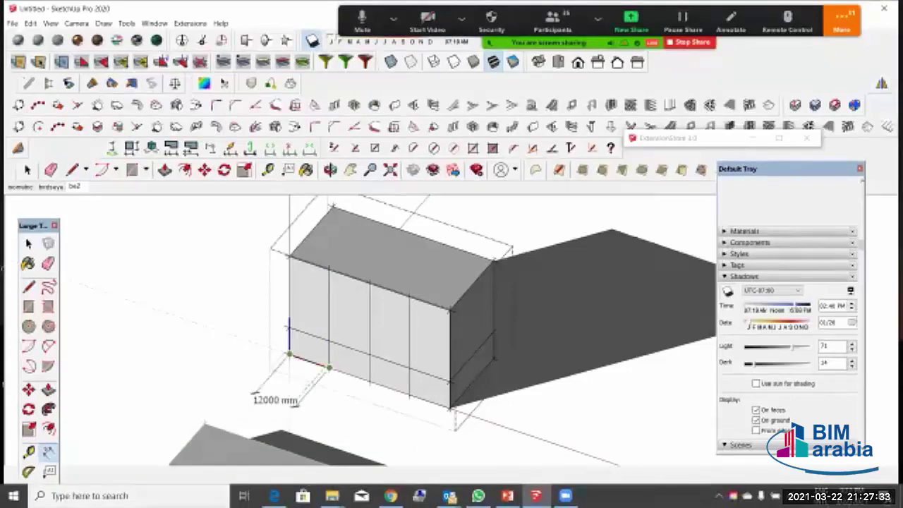
pyautogui.click(276, 400)
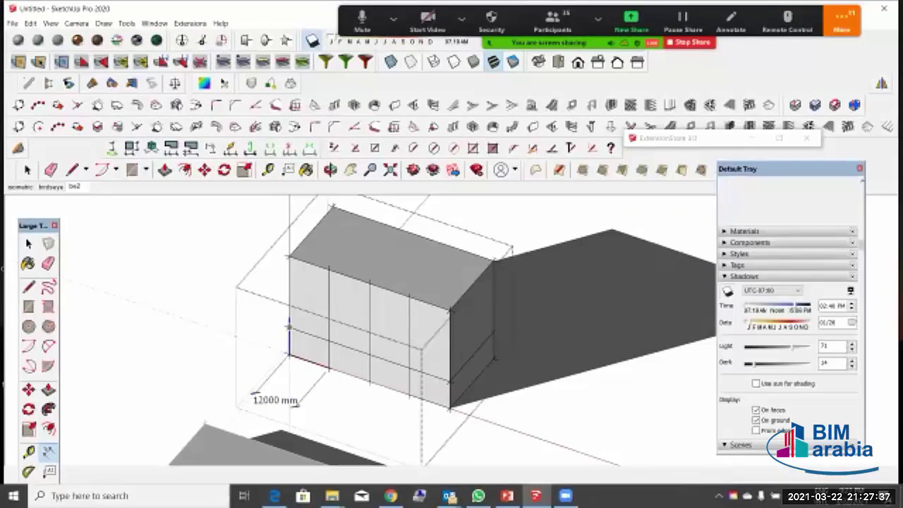
pyautogui.click(289, 326)
pyautogui.click(283, 339)
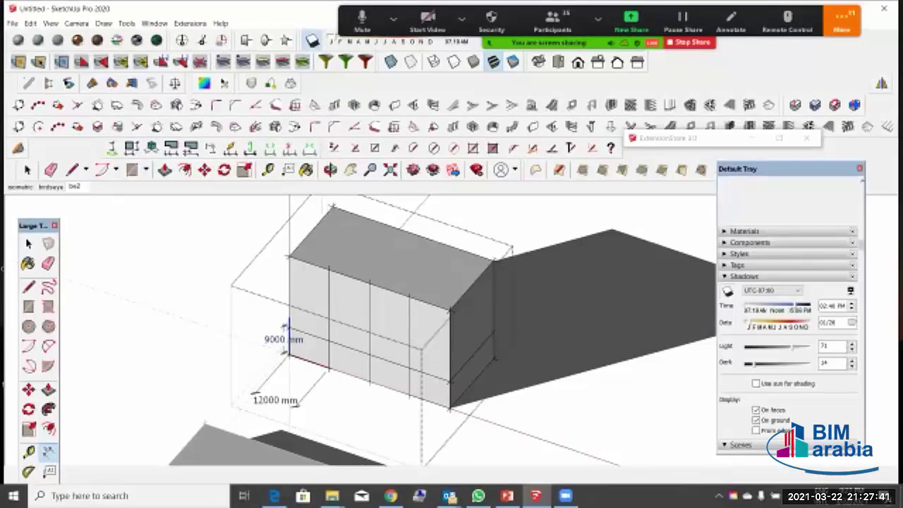
# Step: Try to move the lower band face on the box's short end outward along the red axis
pyautogui.click(29, 243)
pyautogui.scroll(5, 455, 393)
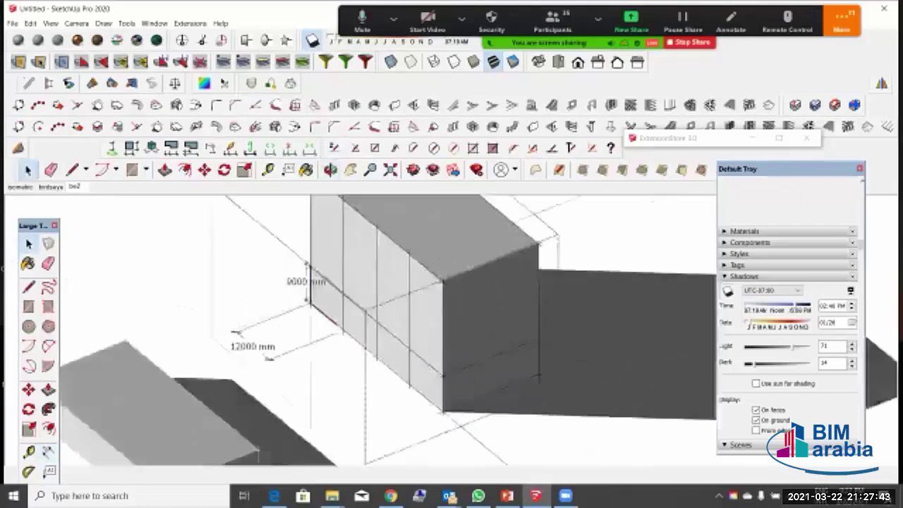
pyautogui.scroll(4, 445, 381)
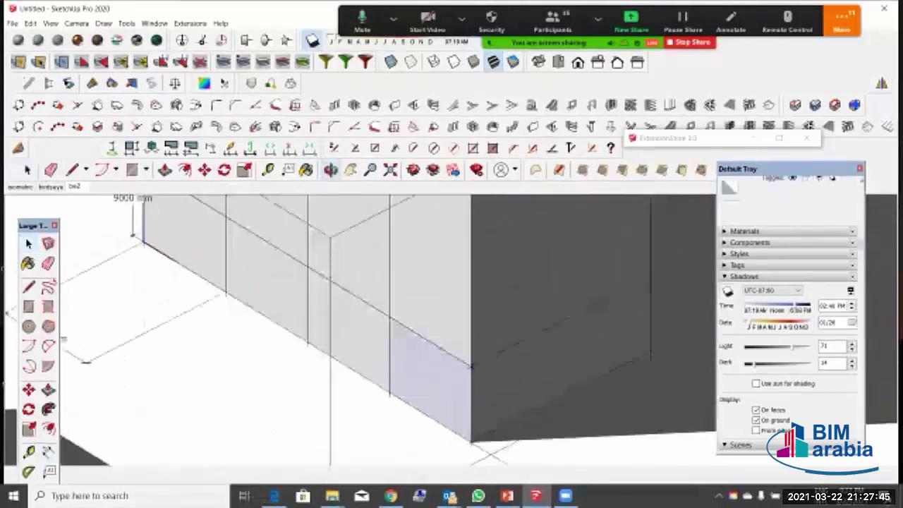
pyautogui.scroll(-7, 458, 395)
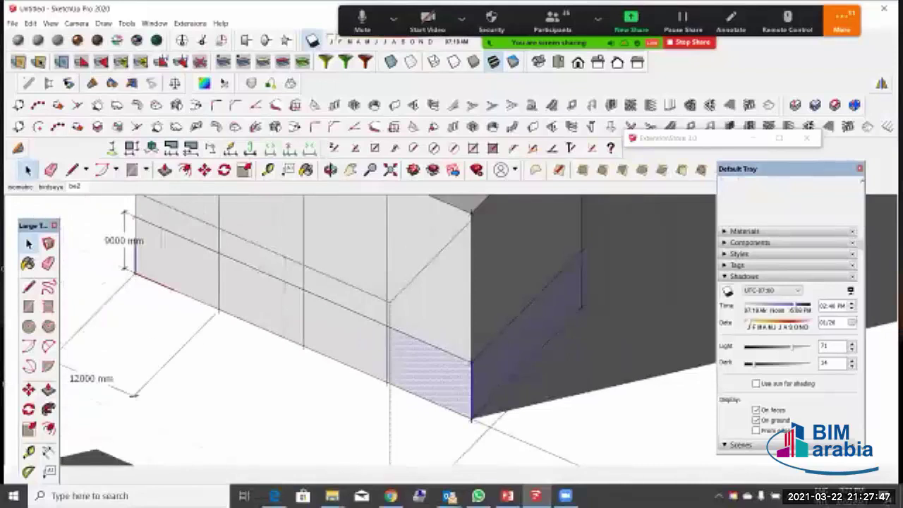
pyautogui.scroll(-3, 455, 399)
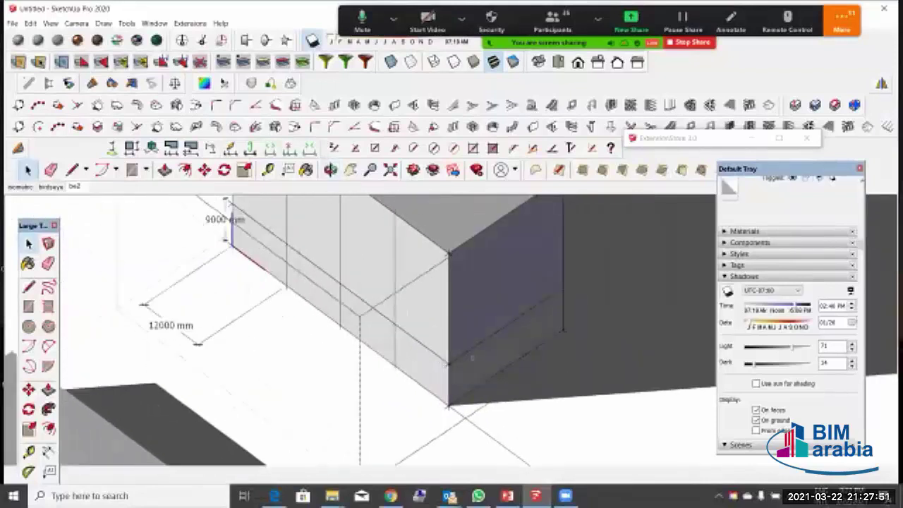
pyautogui.scroll(-2, 427, 291)
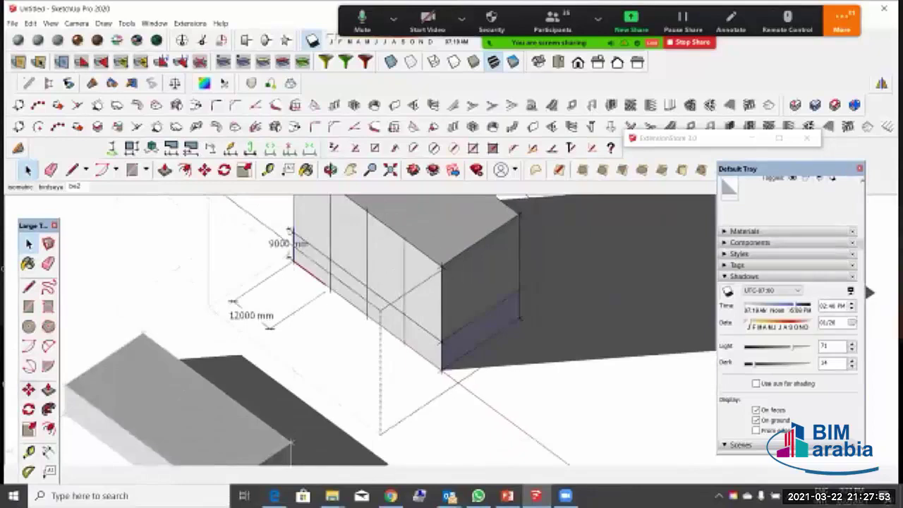
pyautogui.click(29, 389)
pyautogui.click(442, 369)
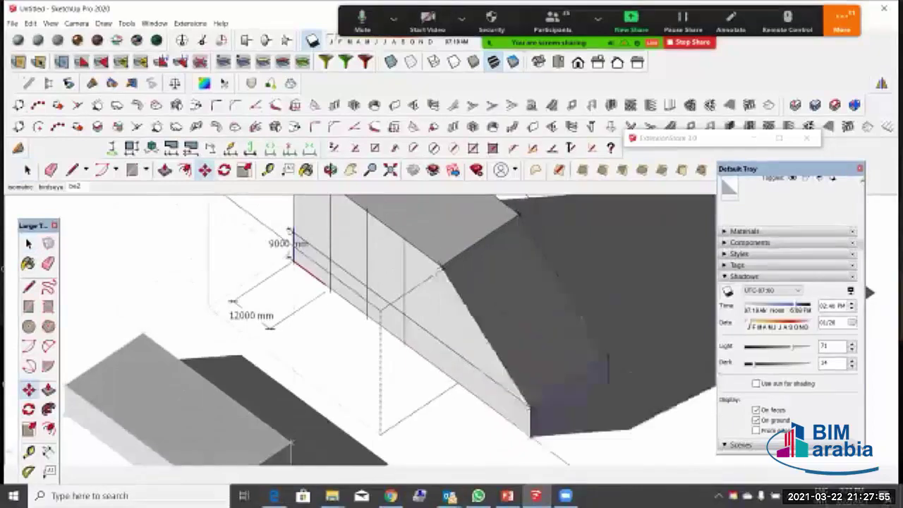
pyautogui.press('Escape')
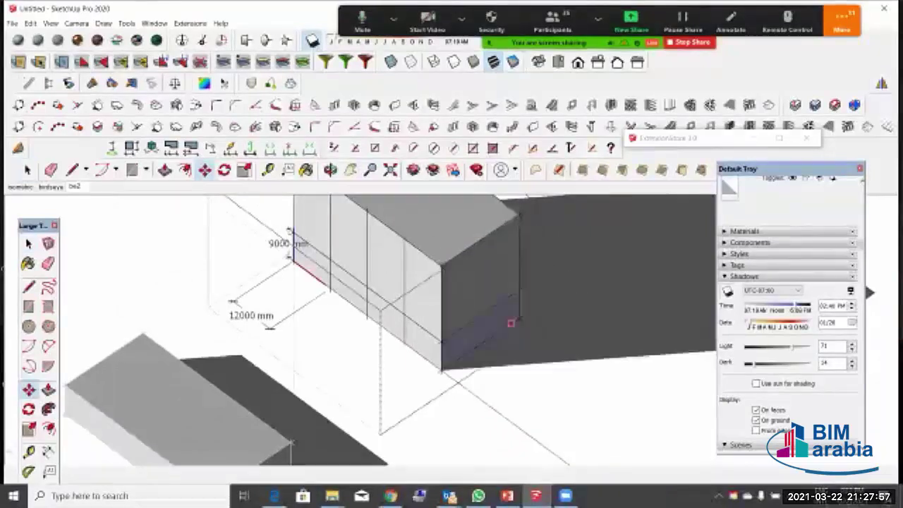
pyautogui.press('space')
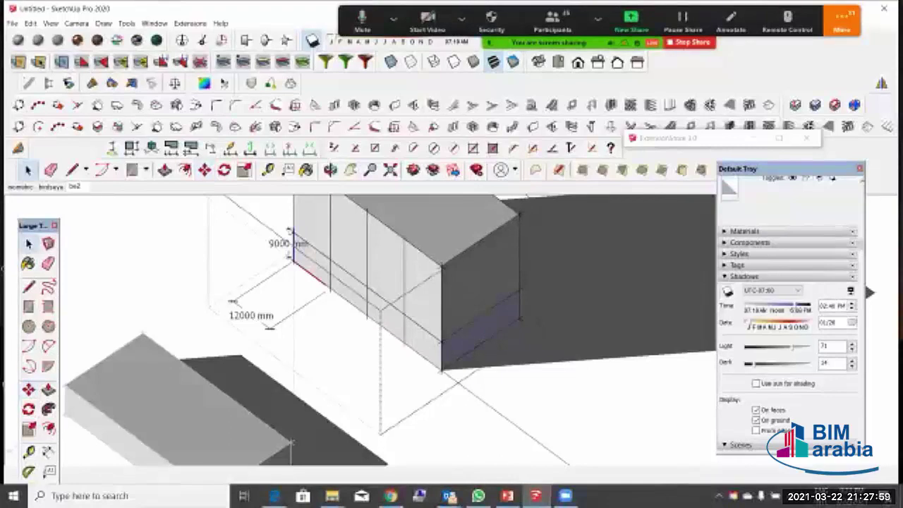
# Step: Try to move the third bay's lower front face sideways along the red axis
pyautogui.click(393, 324)
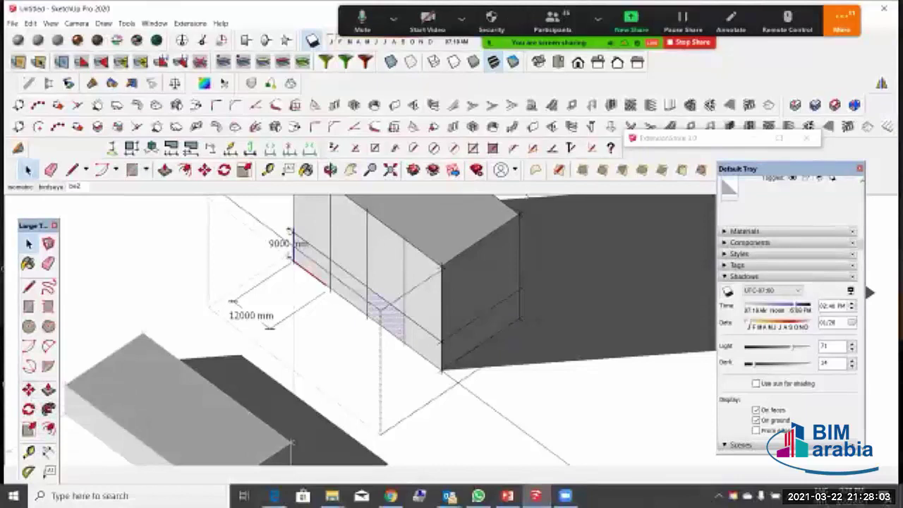
pyautogui.click(28, 389)
pyautogui.click(404, 314)
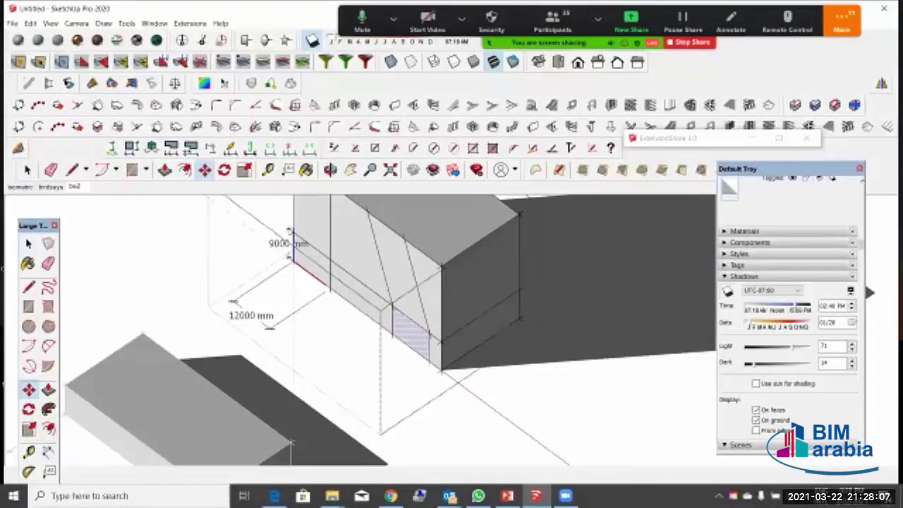
pyautogui.press('Escape')
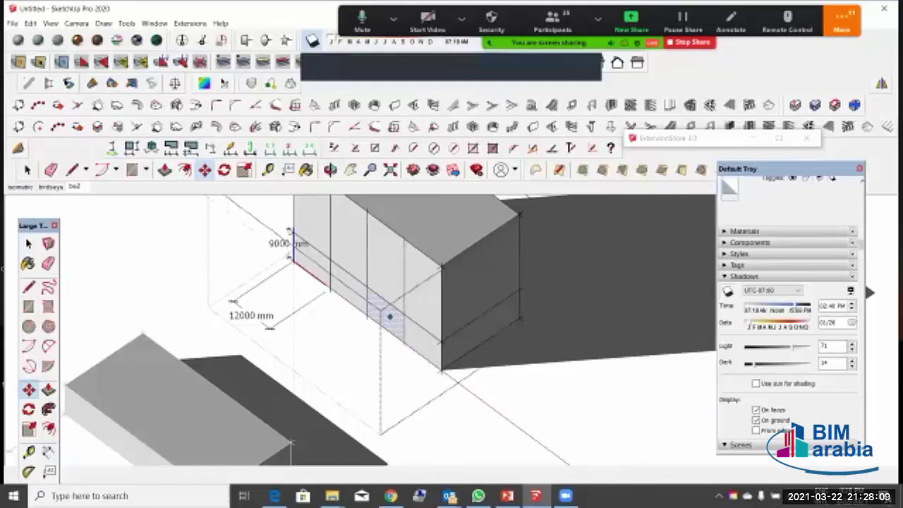
pyautogui.moveTo(389, 317); pyautogui.dragTo(380, 302)
pyautogui.moveTo(380, 303); pyautogui.dragTo(379, 338, button='middle')
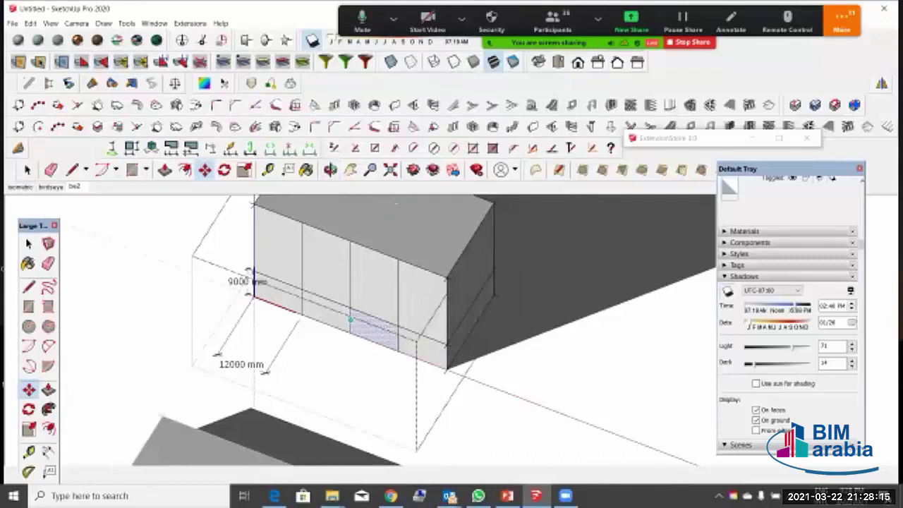
pyautogui.scroll(-1, 340, 314)
pyautogui.moveTo(421, 276); pyautogui.dragTo(353, 278, button='middle')
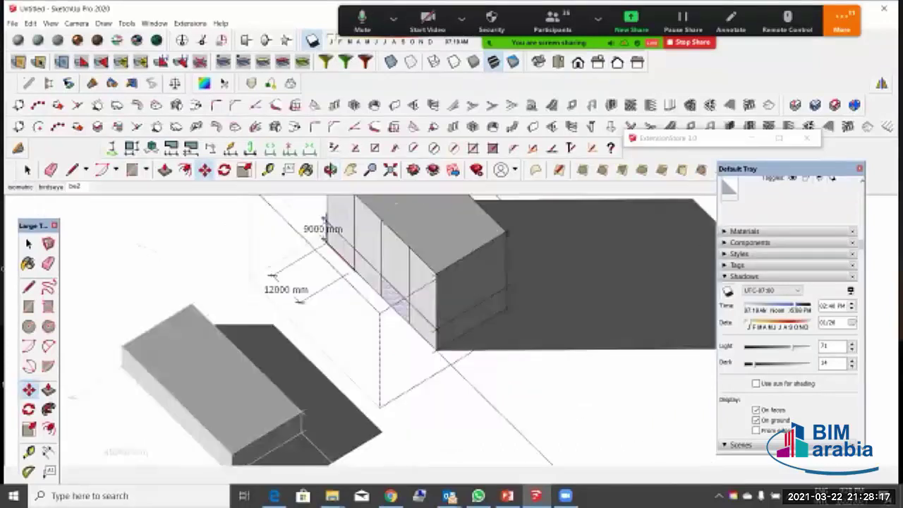
# Step: Try to move the upper face on the tall box's short end along the red axis
pyautogui.press('space')
pyautogui.scroll(2, 476, 291)
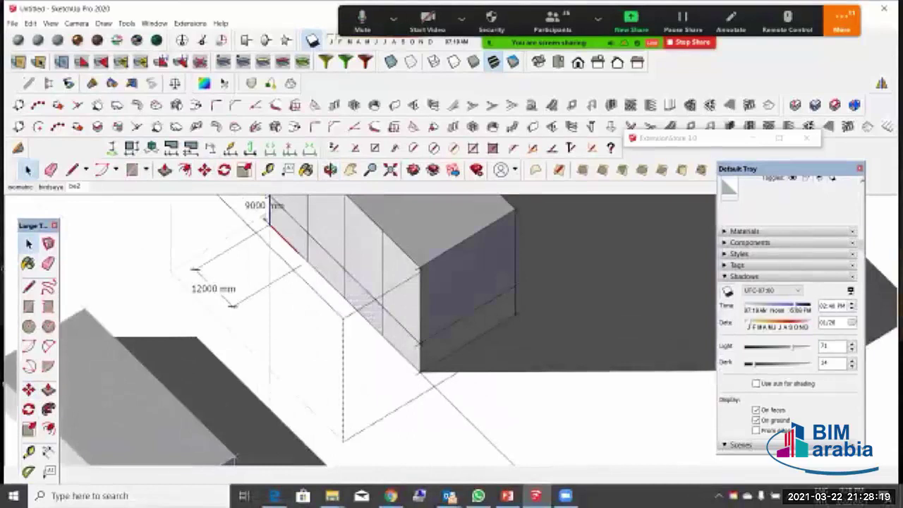
pyautogui.scroll(-2, 351, 286)
pyautogui.scroll(3, 462, 264)
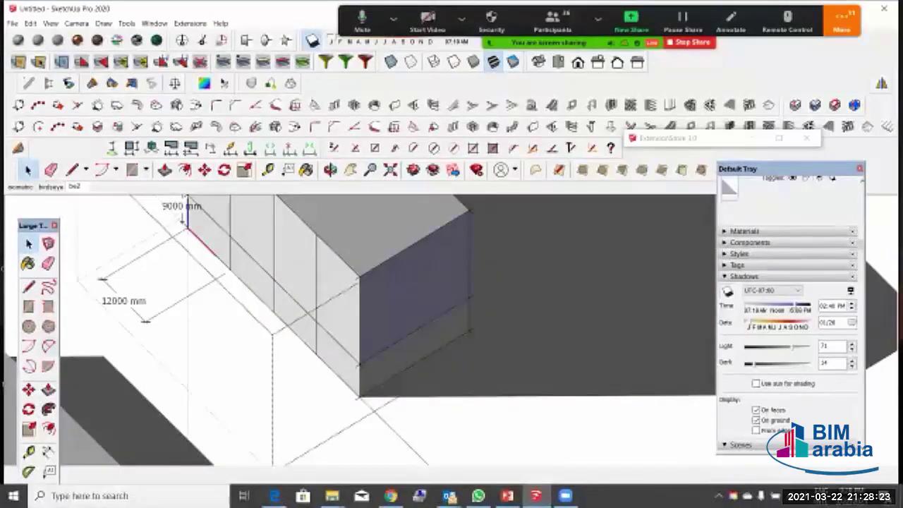
pyautogui.click(28, 390)
pyautogui.moveTo(415, 312); pyautogui.dragTo(444, 288)
pyautogui.hotkey('ctrl', 'z')
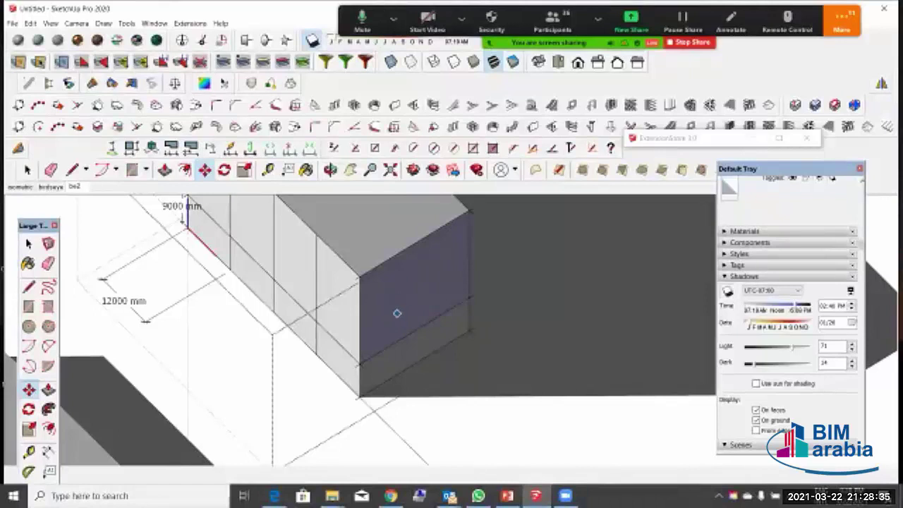
pyautogui.click(399, 310)
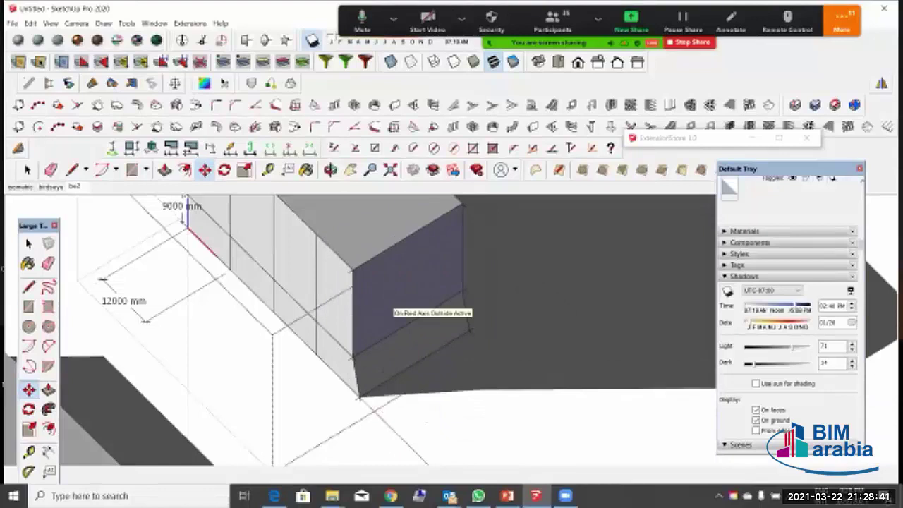
pyautogui.click(392, 301)
pyautogui.hotkey('ctrl', 'z')
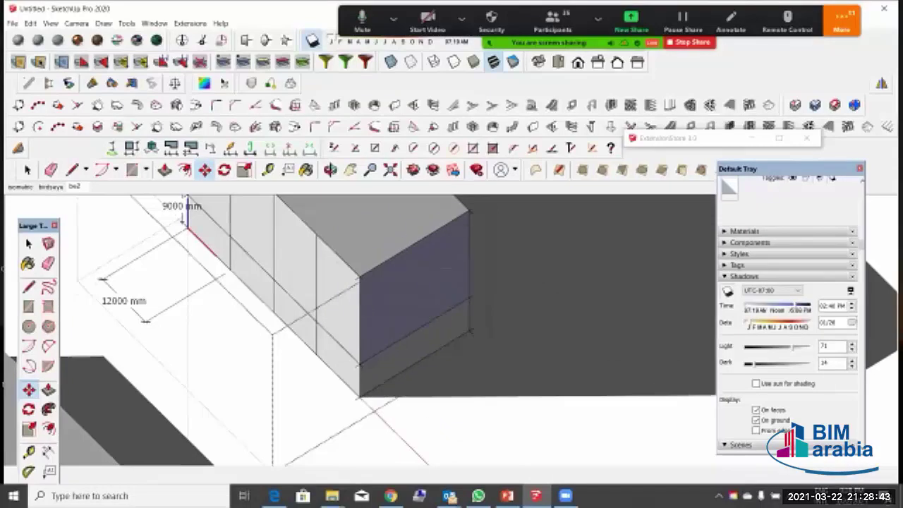
# Step: Try to move the third bay's upper front face sideways along the red axis and inspect the skewed faces
pyautogui.click(339, 297)
pyautogui.press('space')
pyautogui.click(296, 259)
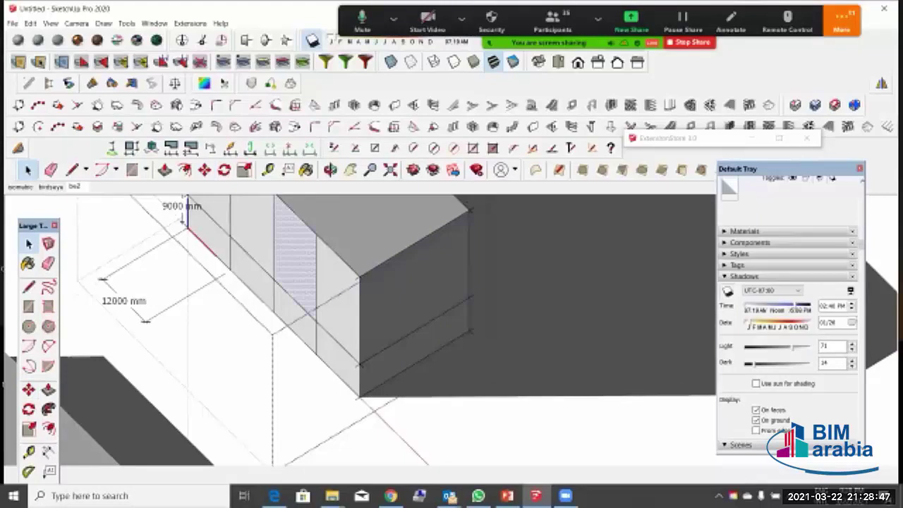
pyautogui.click(29, 390)
pyautogui.click(304, 266)
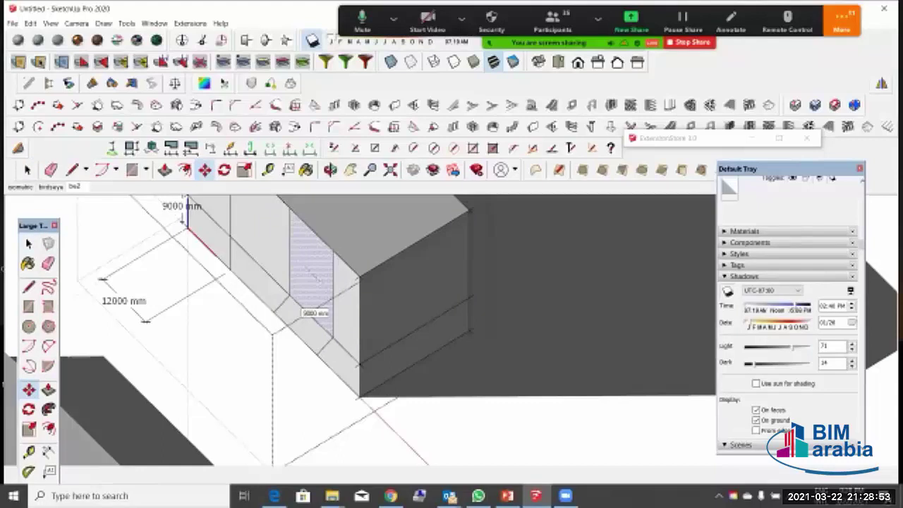
pyautogui.click(317, 280)
pyautogui.moveTo(282, 303); pyautogui.dragTo(340, 282, button='middle')
pyautogui.moveTo(338, 220); pyautogui.dragTo(348, 318, button='middle')
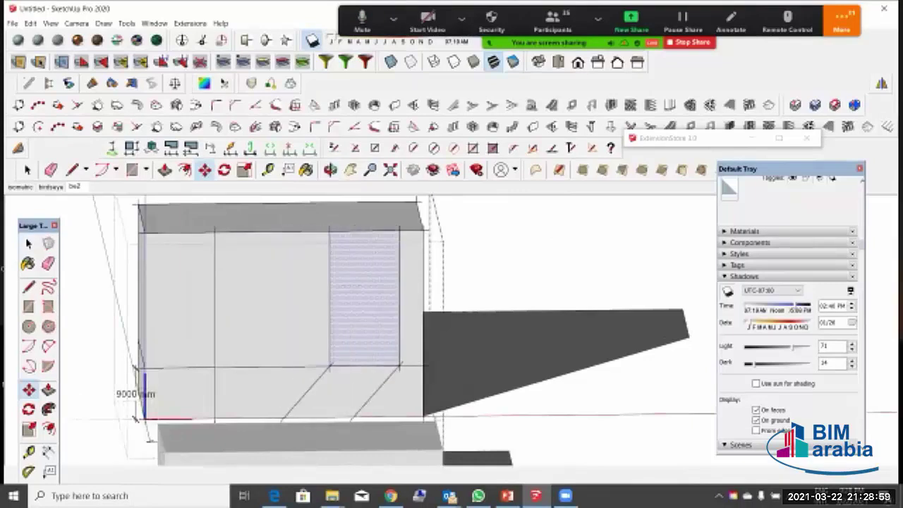
pyautogui.click(319, 391)
pyautogui.hotkey('ctrl', 'z')
pyautogui.hotkey('ctrl', 'z')
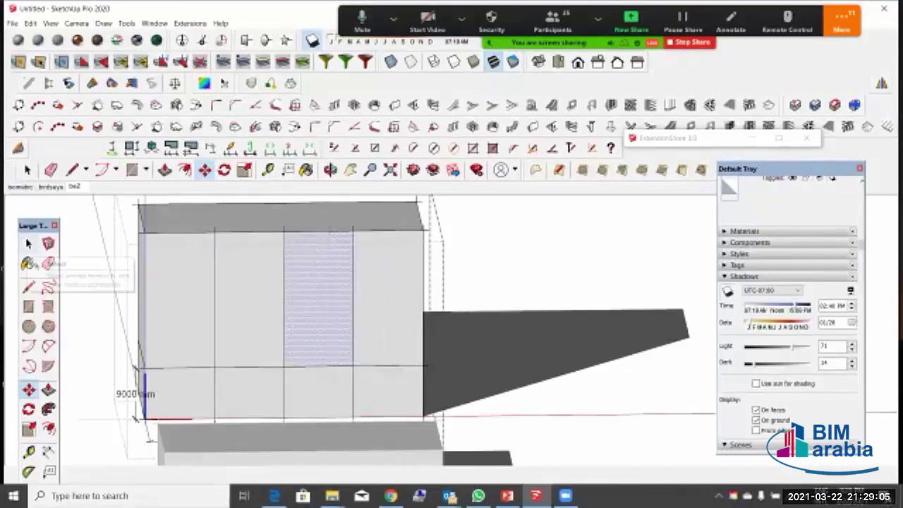
# Step: Close the tall box component and select the low box component
pyautogui.click(28, 244)
pyautogui.scroll(-2, 374, 268)
pyautogui.moveTo(452, 276); pyautogui.dragTo(395, 326, button='middle')
pyautogui.scroll(-2, 399, 328)
pyautogui.scroll(-1, 520, 321)
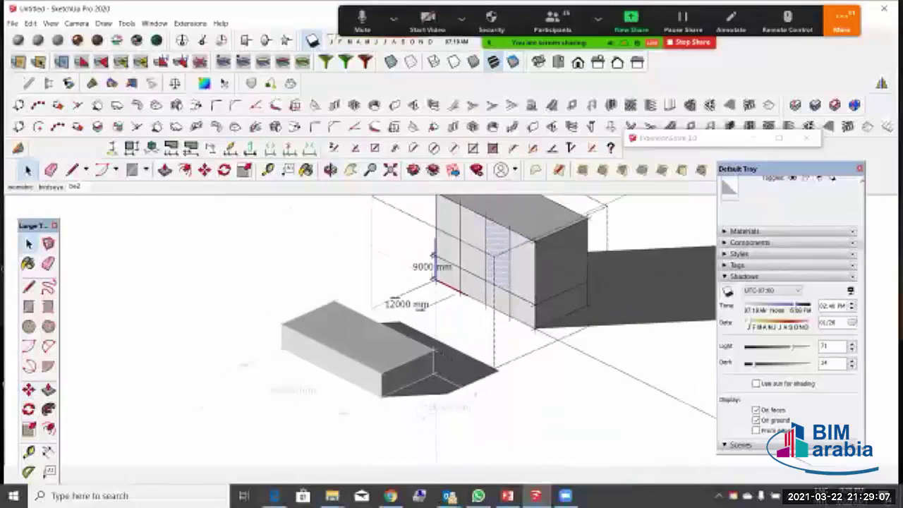
pyautogui.click(452, 374)
pyautogui.click(367, 346)
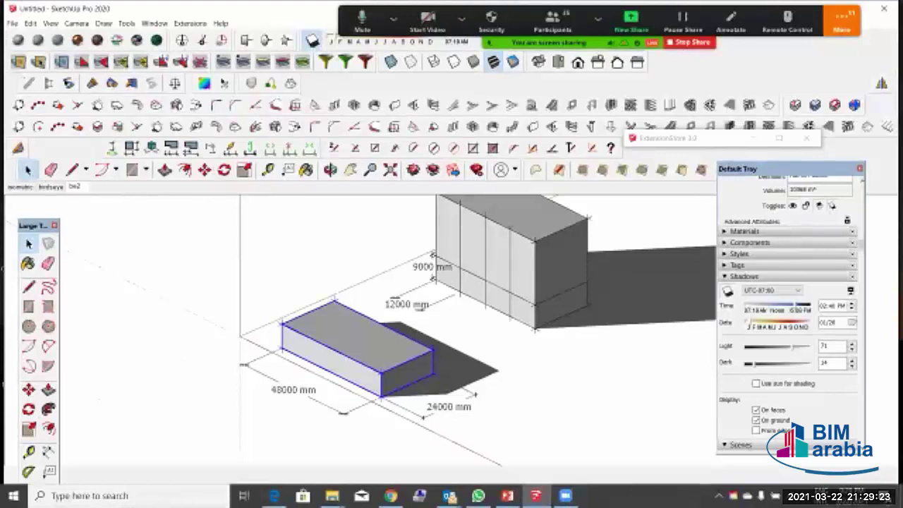
# Step: Draw a vertical rectangular face on the low box's long front top edge, matching the tall box's top height and length
pyautogui.click(28, 287)
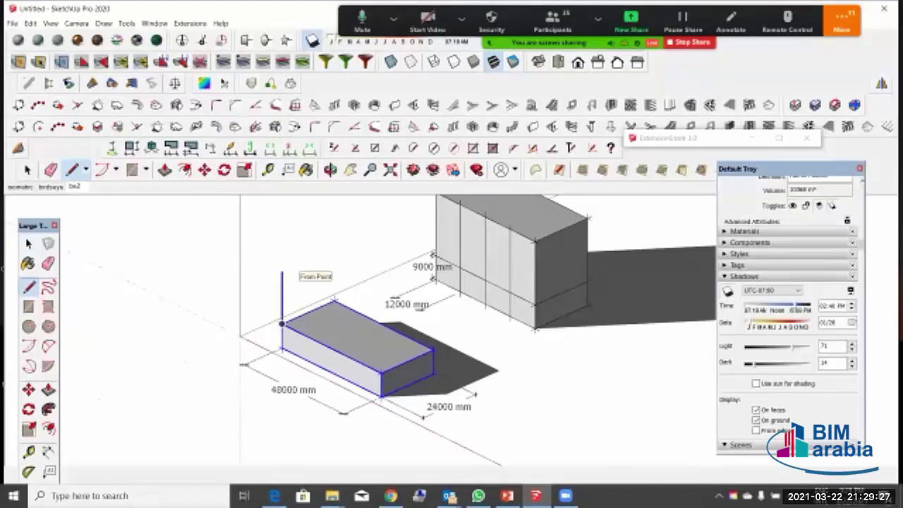
pyautogui.scroll(-1, 351, 340)
pyautogui.scroll(-1, 351, 340)
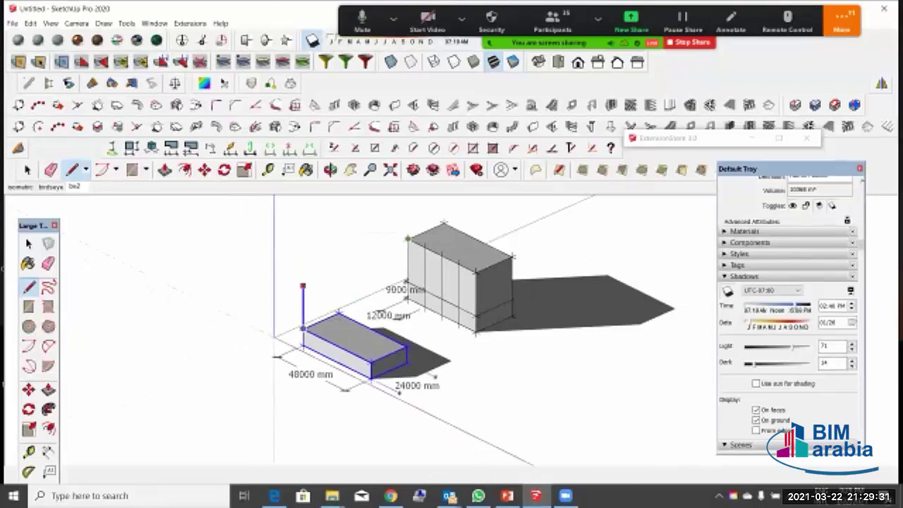
pyautogui.click(303, 286)
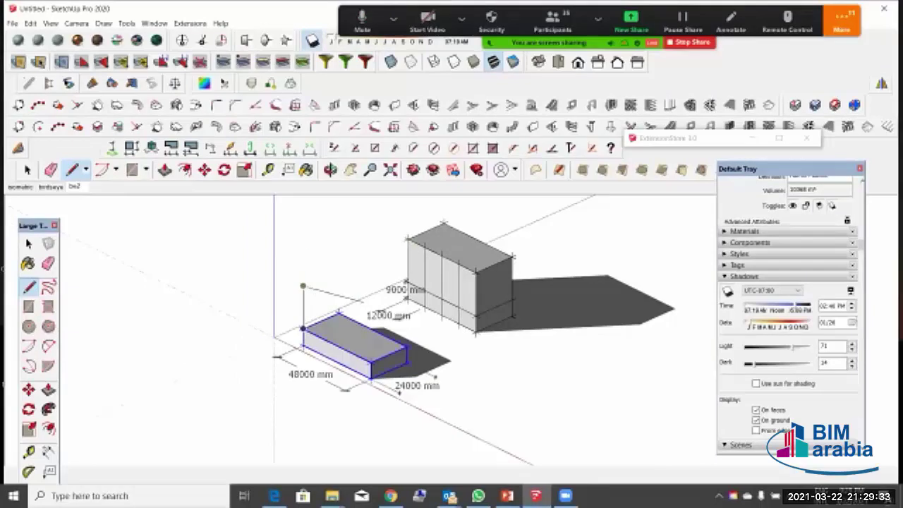
pyautogui.press('Right')
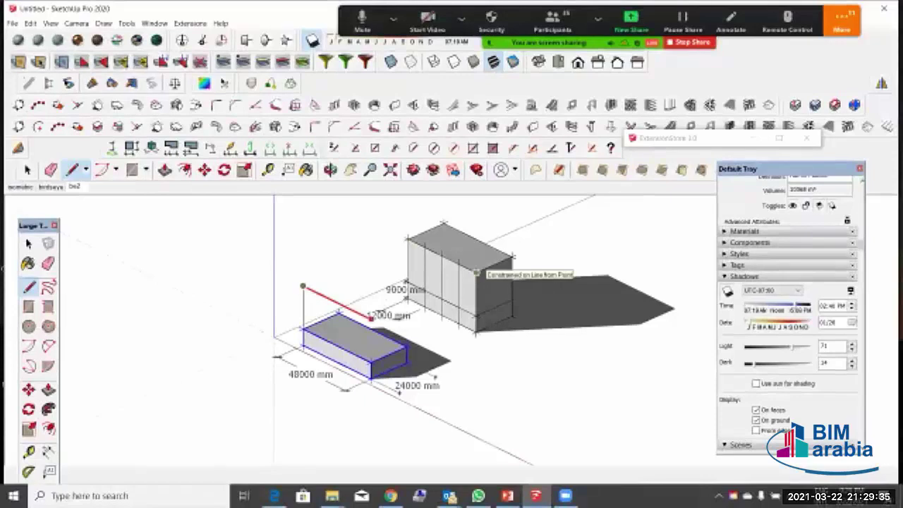
pyautogui.click(477, 272)
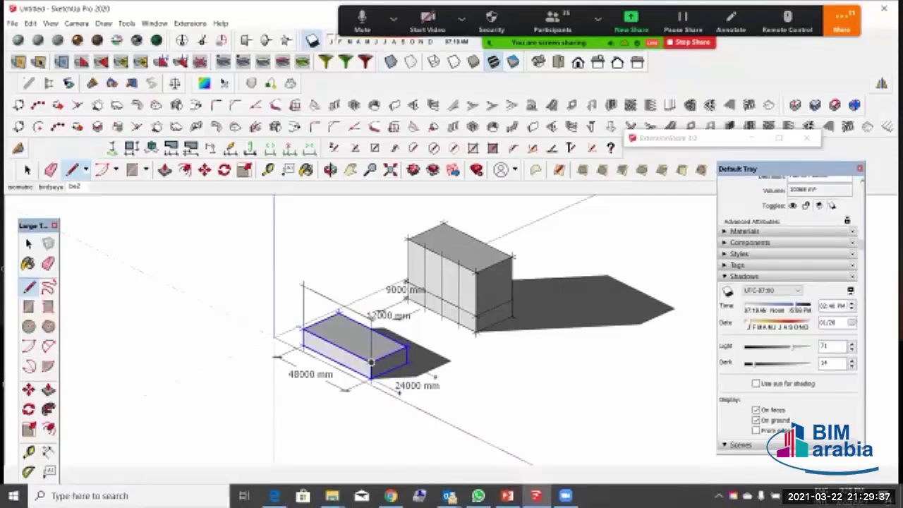
pyautogui.click(371, 362)
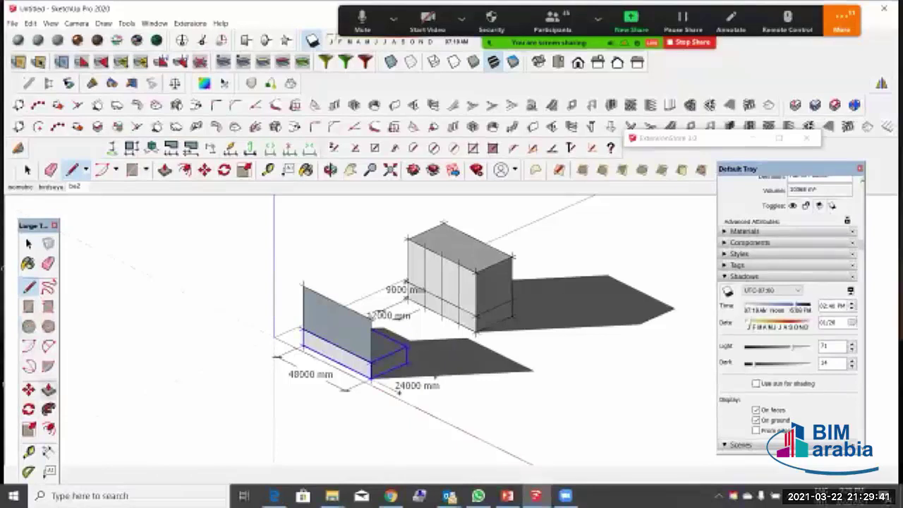
# Step: Push/Pull the vertical face back across the full depth of the low box to form an upper block
pyautogui.click(48, 389)
pyautogui.scroll(2, 362, 317)
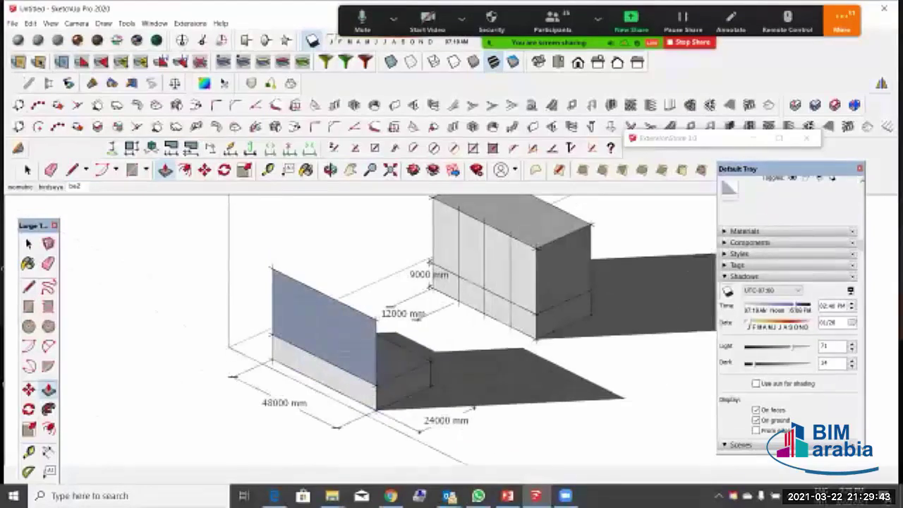
pyautogui.click(341, 333)
pyautogui.click(430, 362)
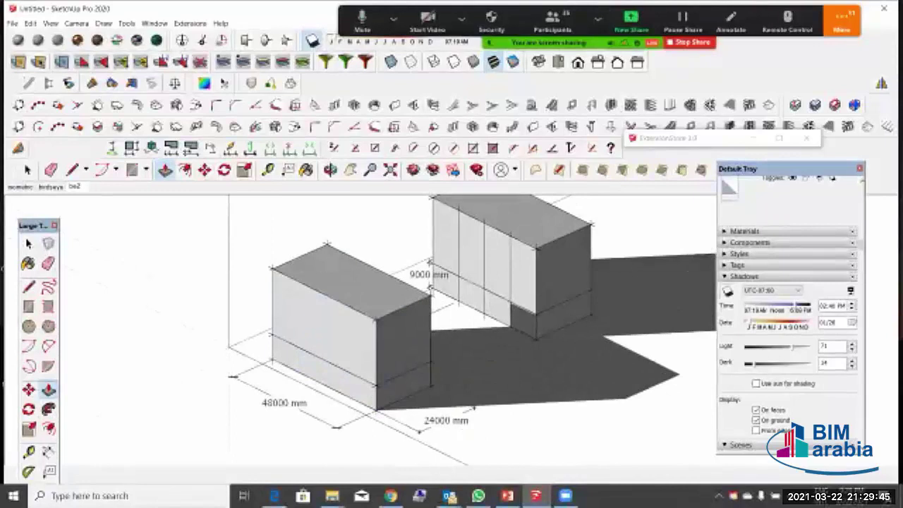
# Step: Make the whole upper block a component named "Admin Tower"
pyautogui.click(28, 243)
pyautogui.click(326, 329)
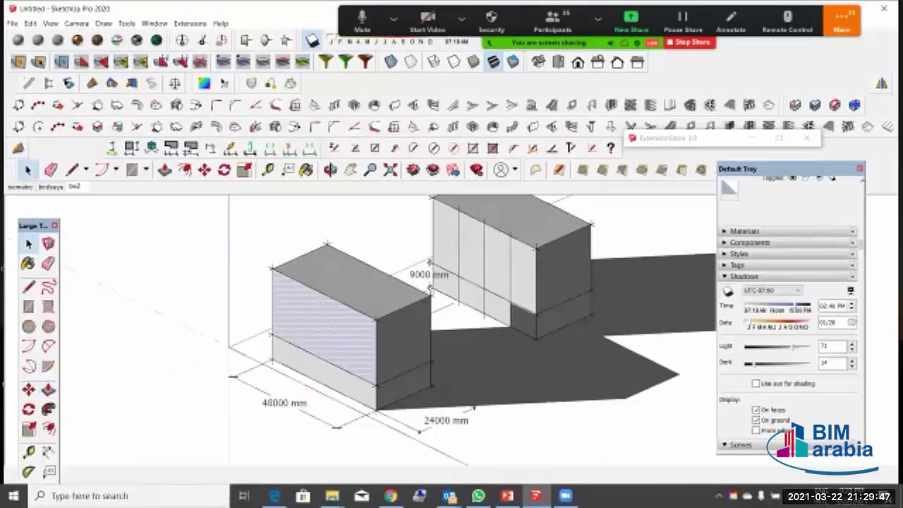
pyautogui.tripleClick(304, 318)
pyautogui.rightClick(302, 317)
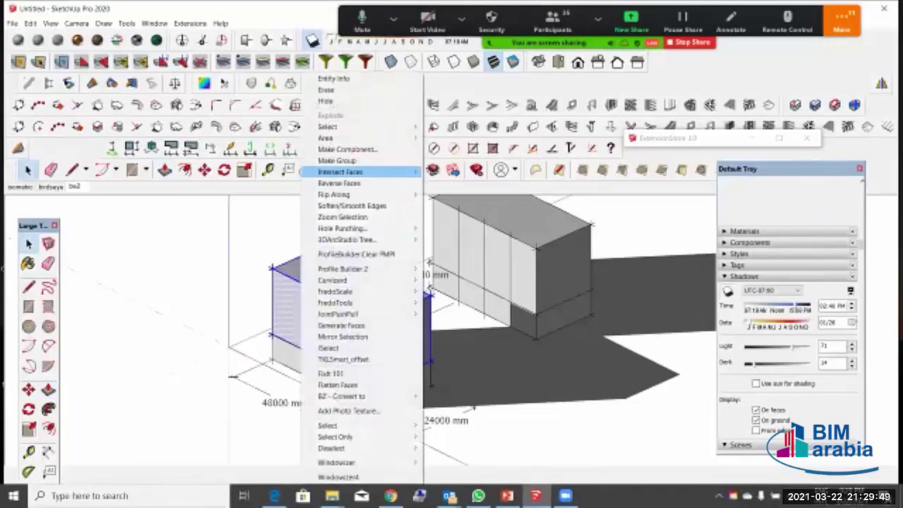
pyautogui.click(346, 149)
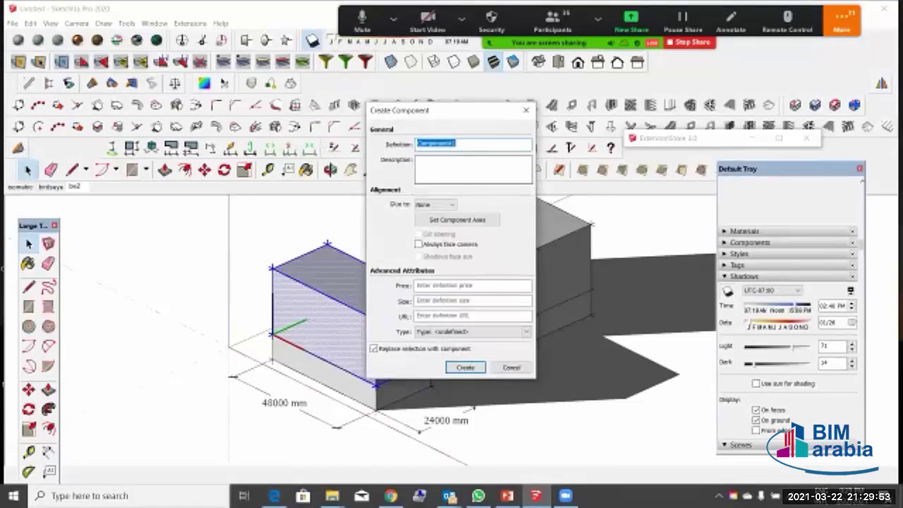
pyautogui.write('Admin Tower')
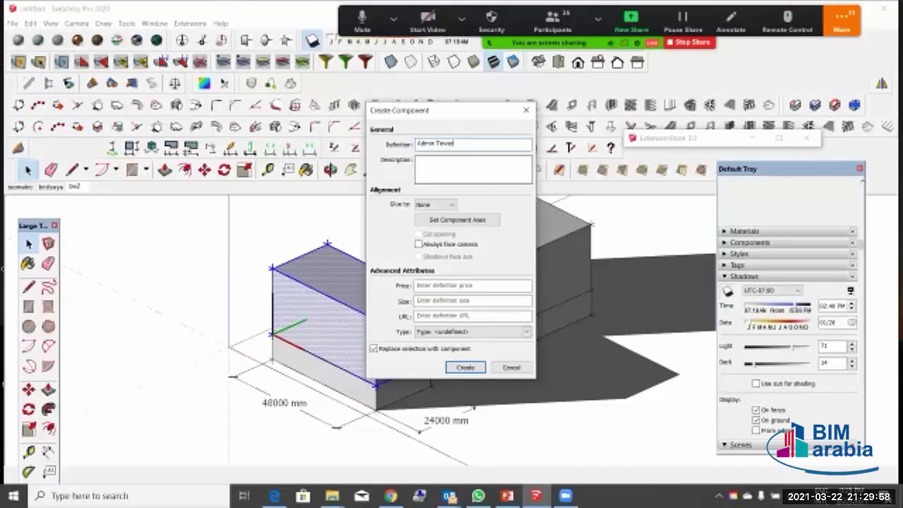
pyautogui.press('Return')
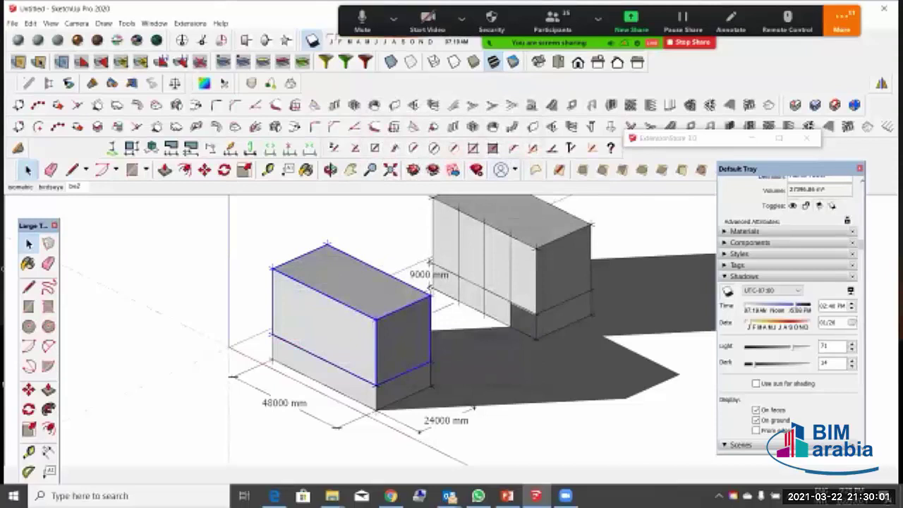
# Step: Compare the connected geometry inside the tall box with the separately selectable upper block and low base
pyautogui.scroll(-2, 358, 324)
pyautogui.click(492, 268)
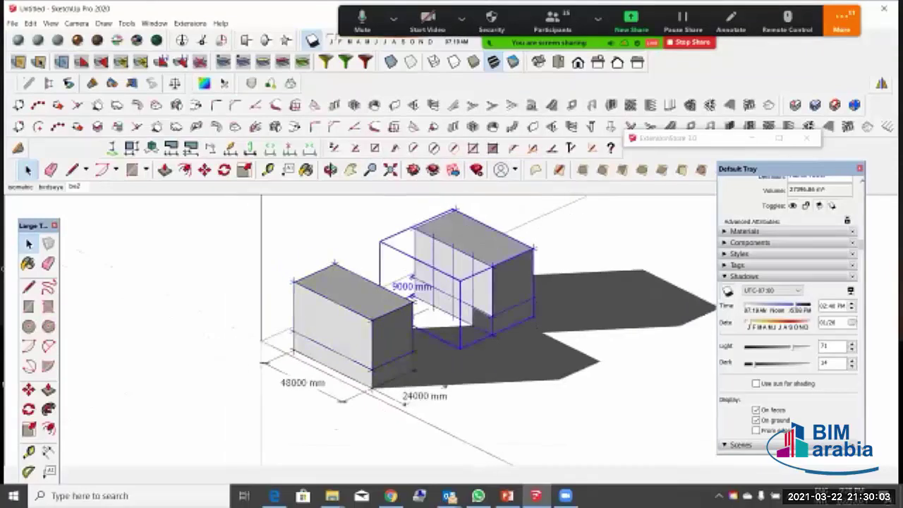
pyautogui.scroll(2, 491, 268)
pyautogui.tripleClick(491, 270)
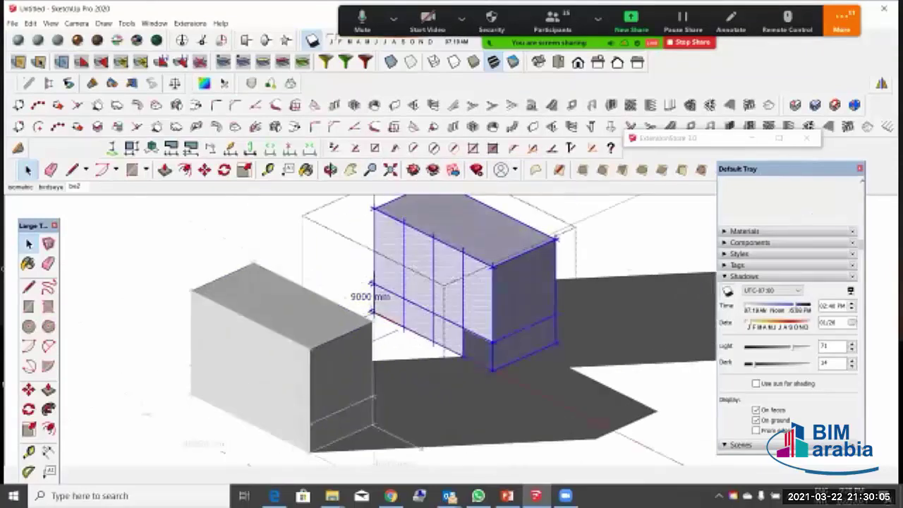
pyautogui.click(282, 353)
pyautogui.click(282, 352)
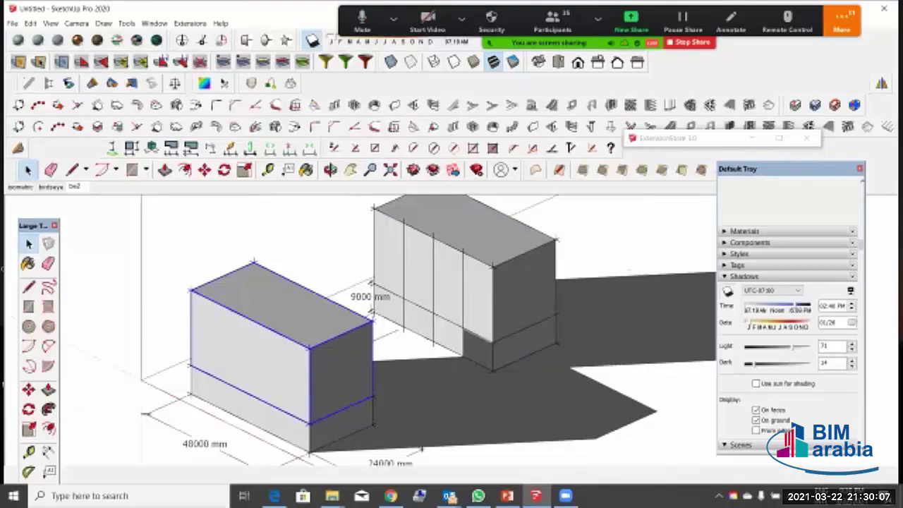
pyautogui.click(275, 421)
pyautogui.scroll(-3, 237, 296)
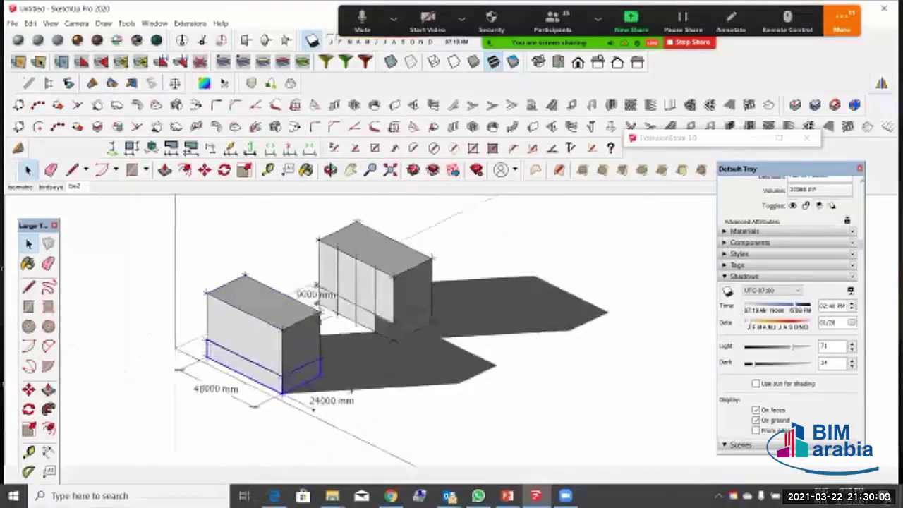
# Step: Move the Admin Tower component off the low box to the open area beside the two boxes
pyautogui.moveTo(237, 296); pyautogui.dragTo(264, 342, button='middle')
pyautogui.click(264, 346)
pyautogui.click(250, 347)
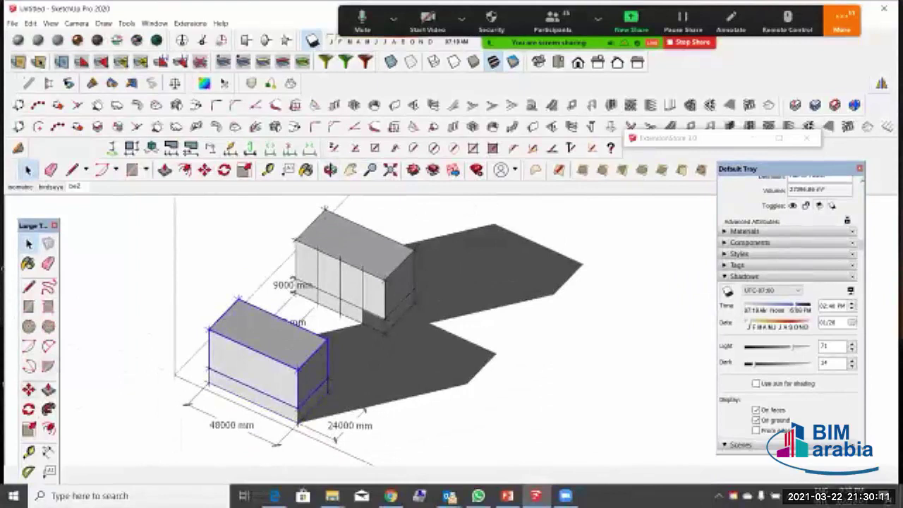
pyautogui.click(28, 389)
pyautogui.click(239, 317)
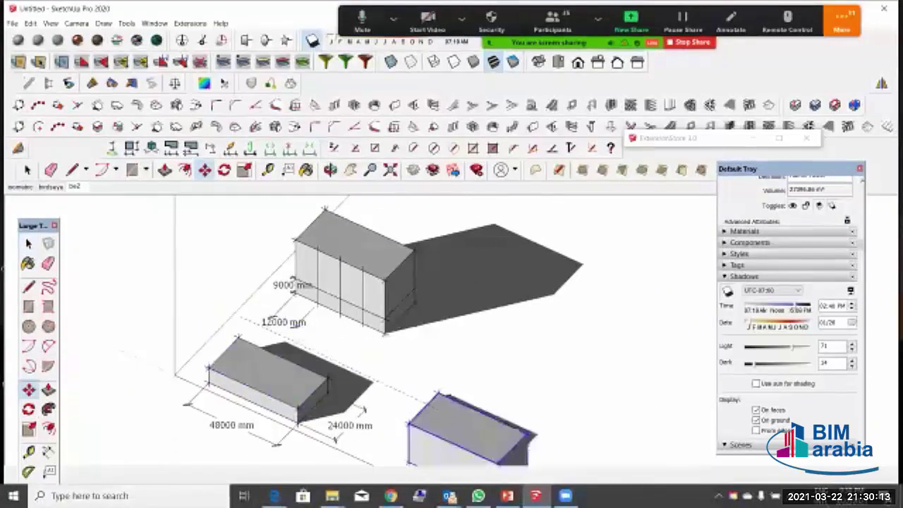
pyautogui.scroll(-3, 212, 268)
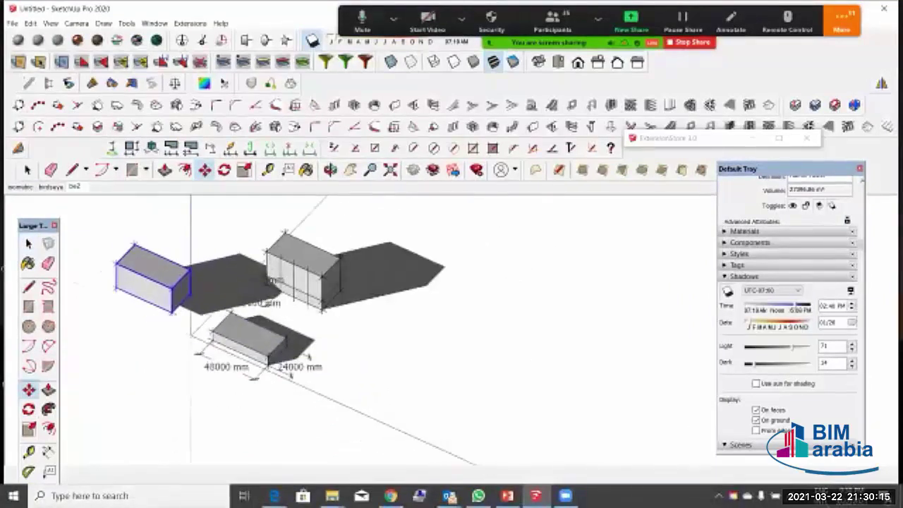
pyautogui.scroll(2, 162, 270)
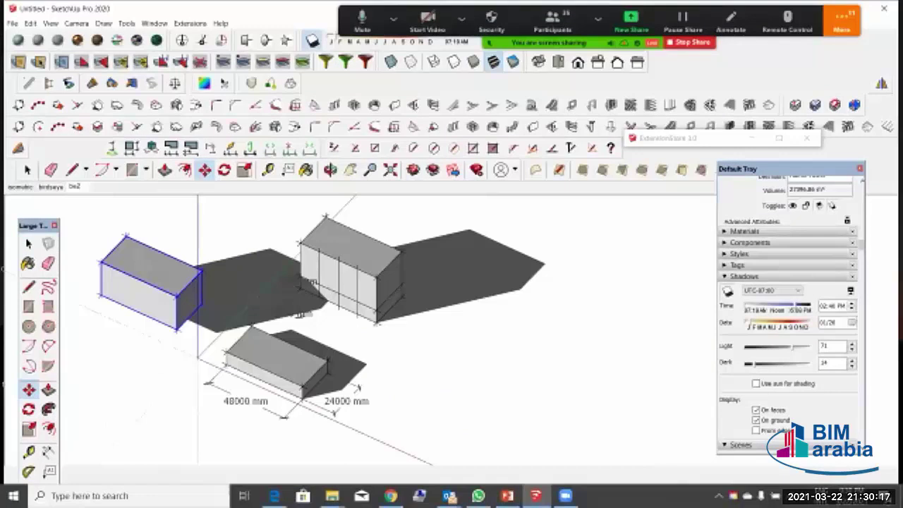
pyautogui.press('space')
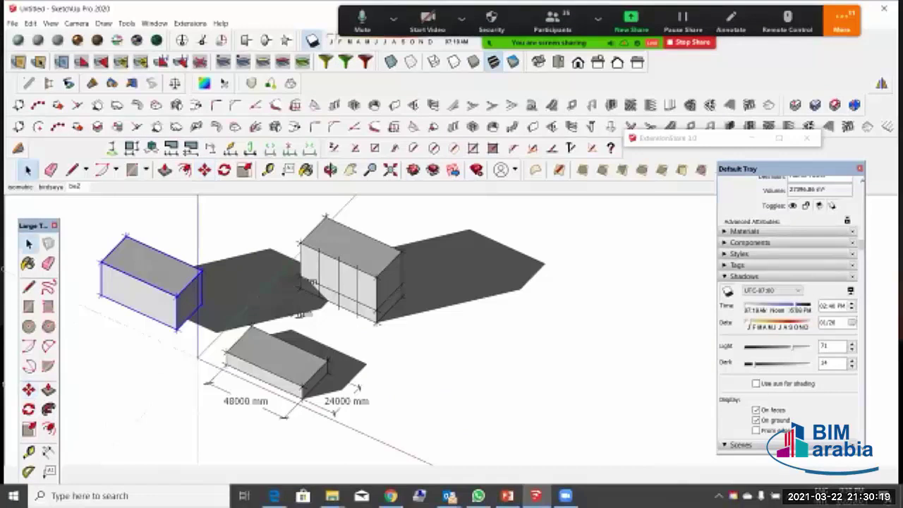
# Step: Split the Admin Tower's front face into four equal bays with three vertical lines
pyautogui.tripleClick(140, 289)
pyautogui.scroll(2, 92, 308)
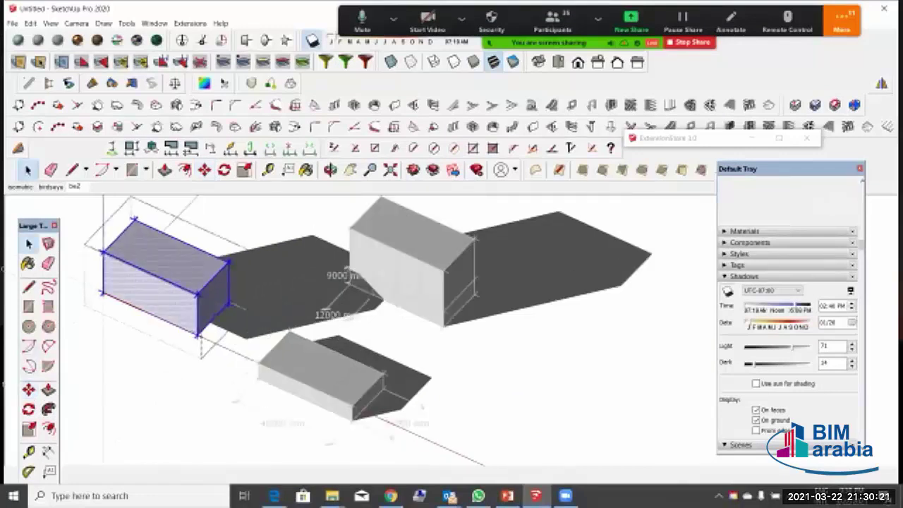
pyautogui.click(28, 286)
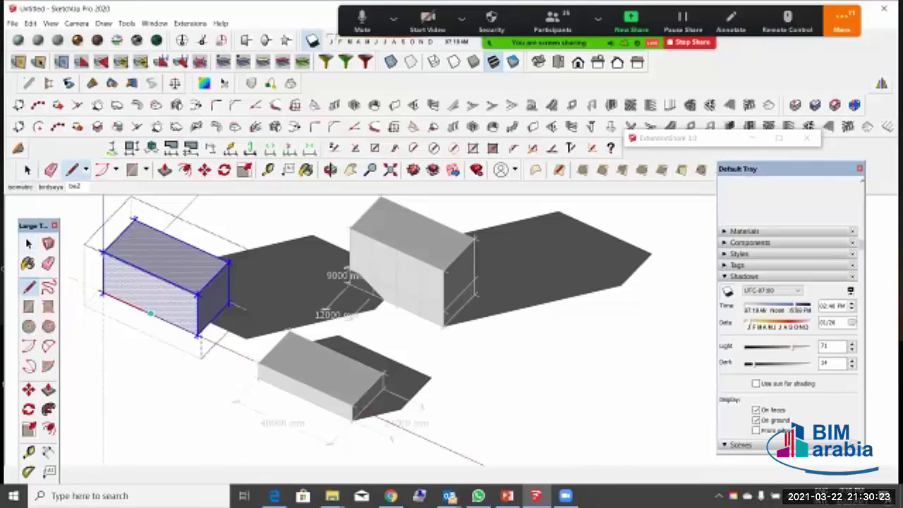
pyautogui.click(150, 312)
pyautogui.click(150, 273)
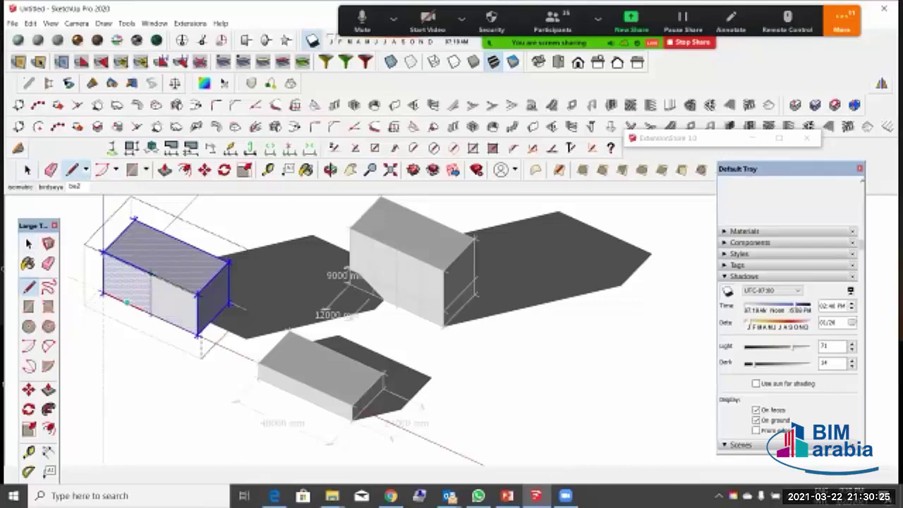
pyautogui.click(127, 263)
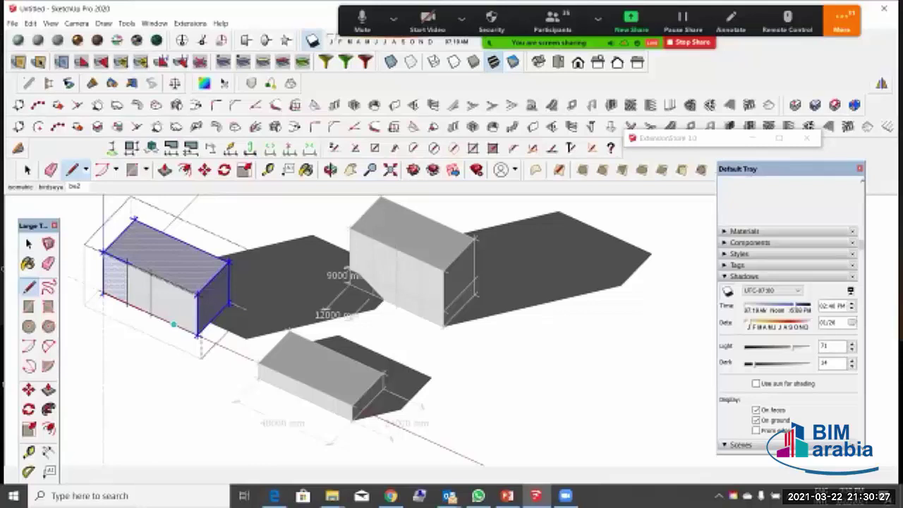
pyautogui.click(174, 322)
pyautogui.click(162, 277)
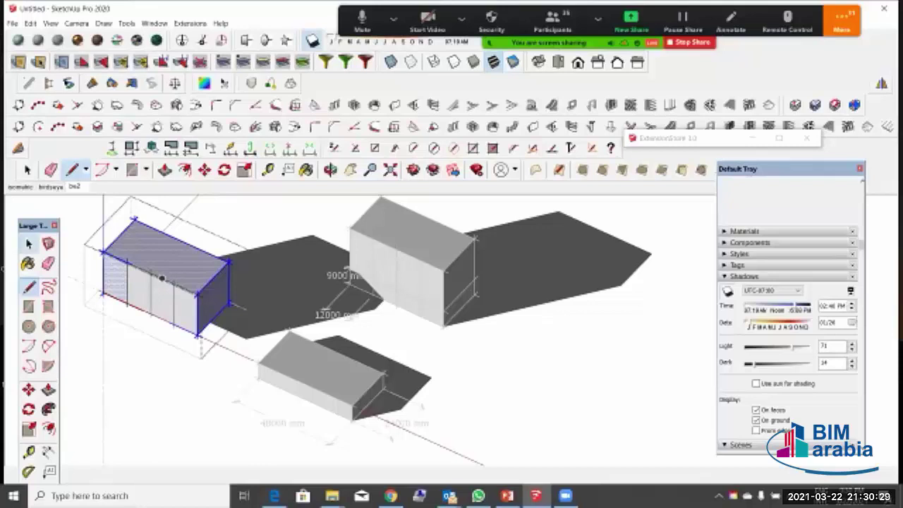
pyautogui.press('space')
# Step: Try to divide the low box's upper front edge into equal segments
pyautogui.click(241, 374)
pyautogui.doubleClick(305, 377)
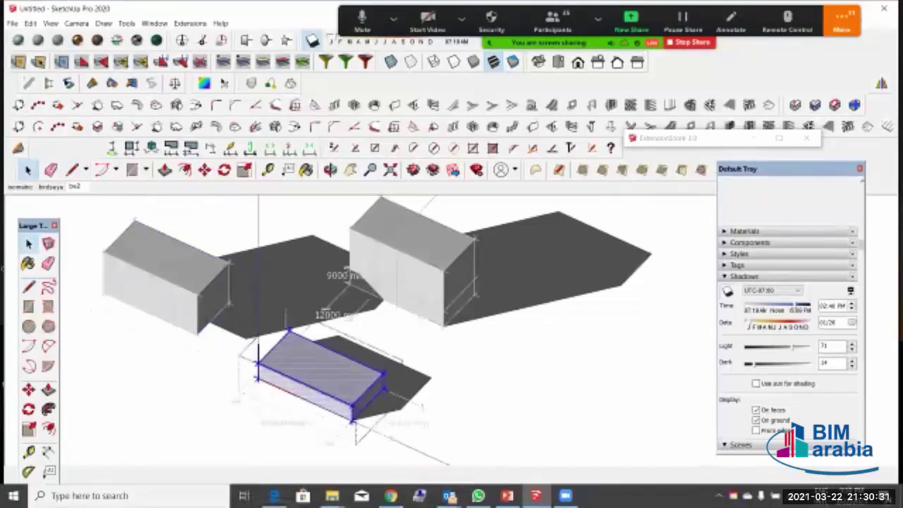
pyautogui.press('l')
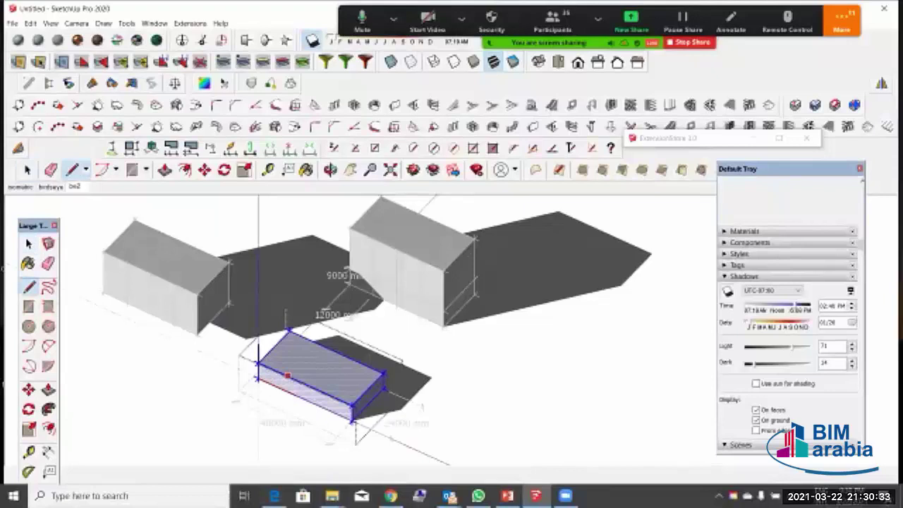
pyautogui.click(306, 384)
pyautogui.press('space')
pyautogui.click(310, 387)
pyautogui.rightClick(311, 386)
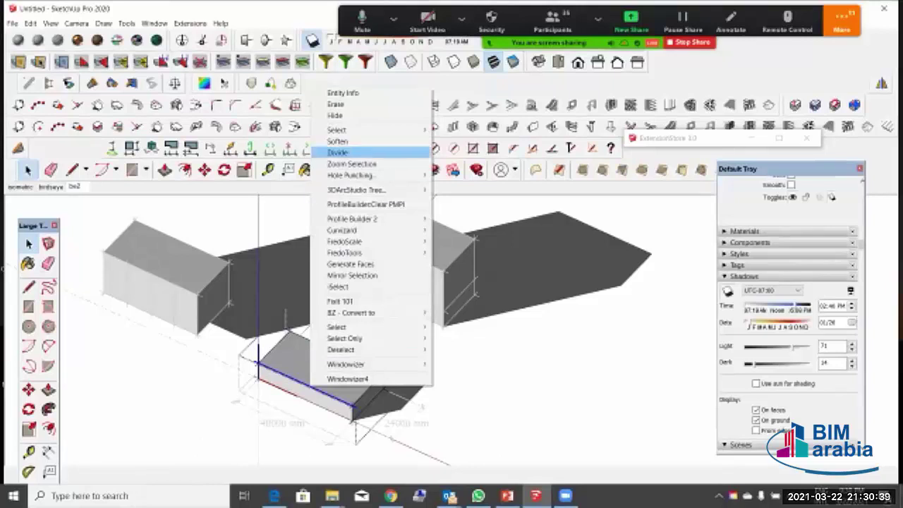
pyautogui.click(337, 152)
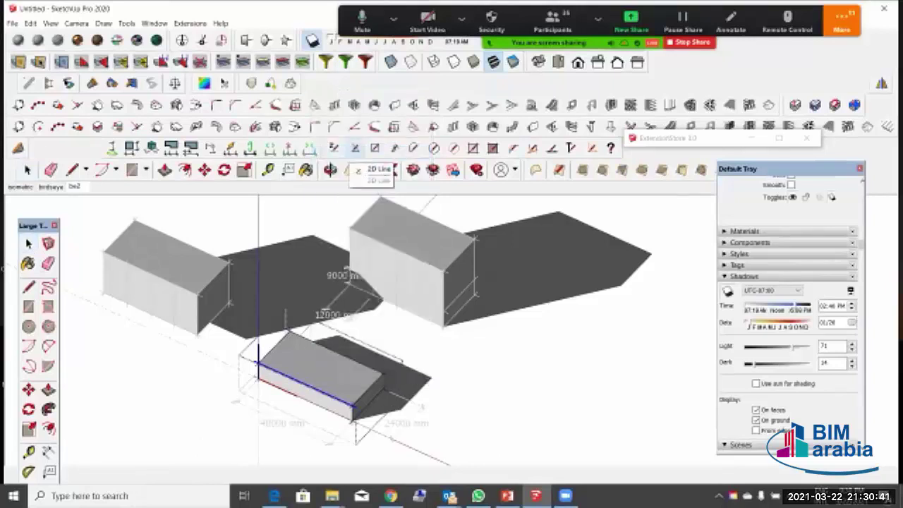
pyautogui.press('l')
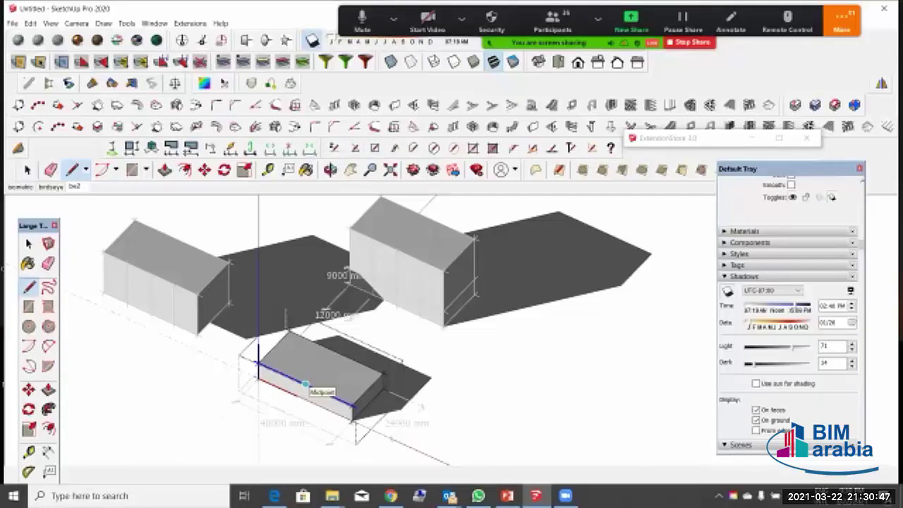
pyautogui.hotkey('ctrl', 'z')
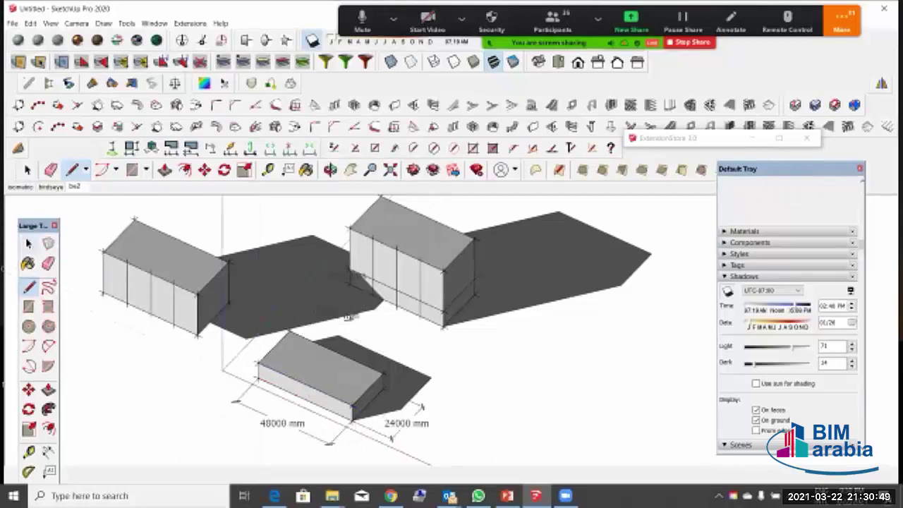
# Step: Divide the low box's upper front edge into five equal segments
pyautogui.click(29, 244)
pyautogui.doubleClick(312, 381)
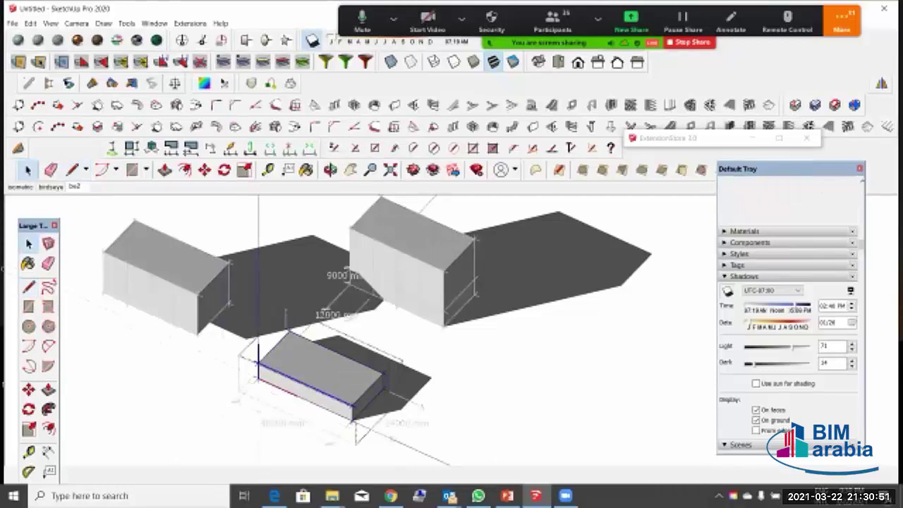
pyautogui.rightClick(295, 381)
pyautogui.click(338, 147)
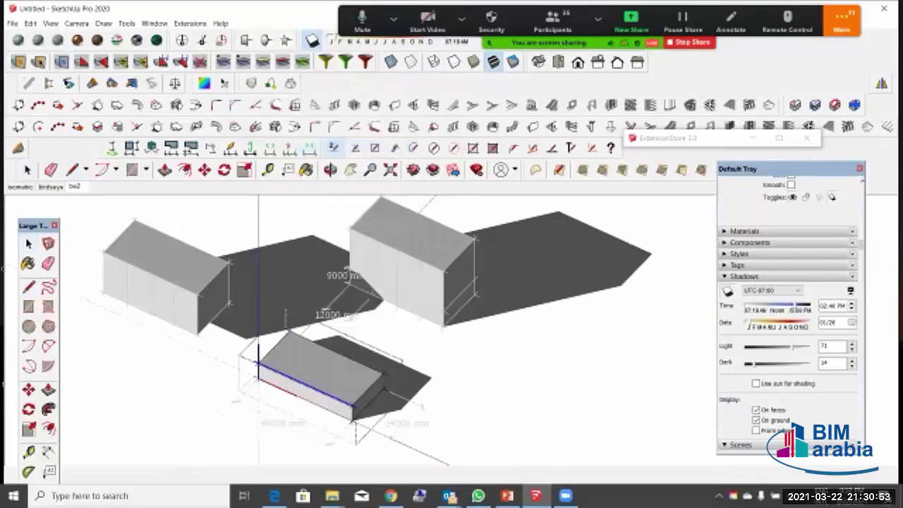
pyautogui.press('Return')
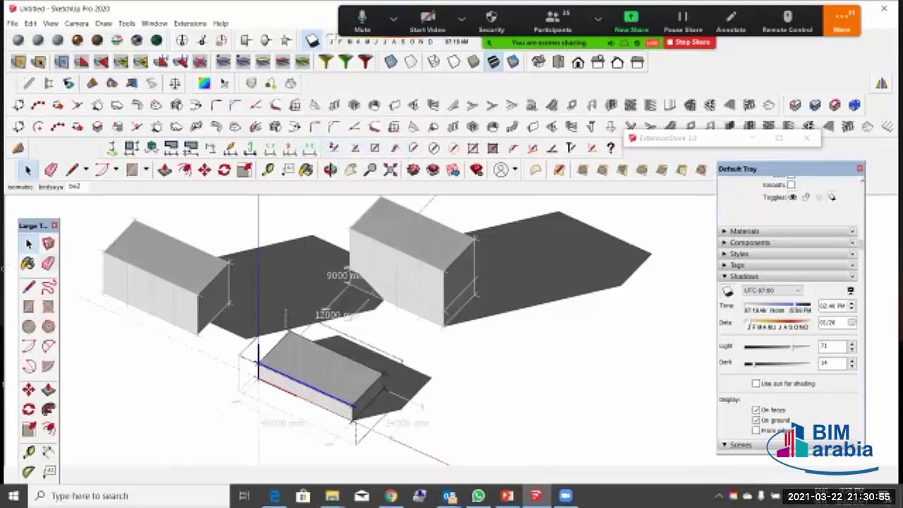
# Step: Draw four vertical lines on the low box's front face from the edge's division points
pyautogui.click(29, 286)
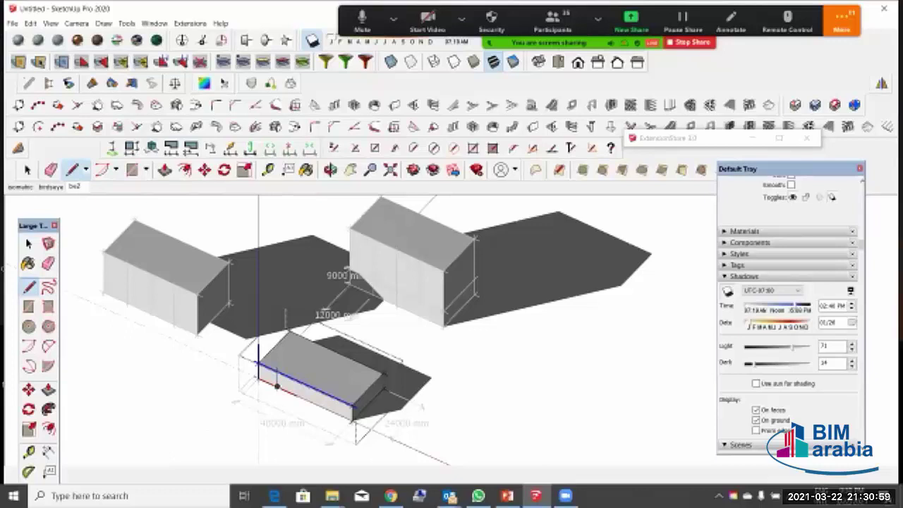
pyautogui.click(296, 379)
pyautogui.click(297, 397)
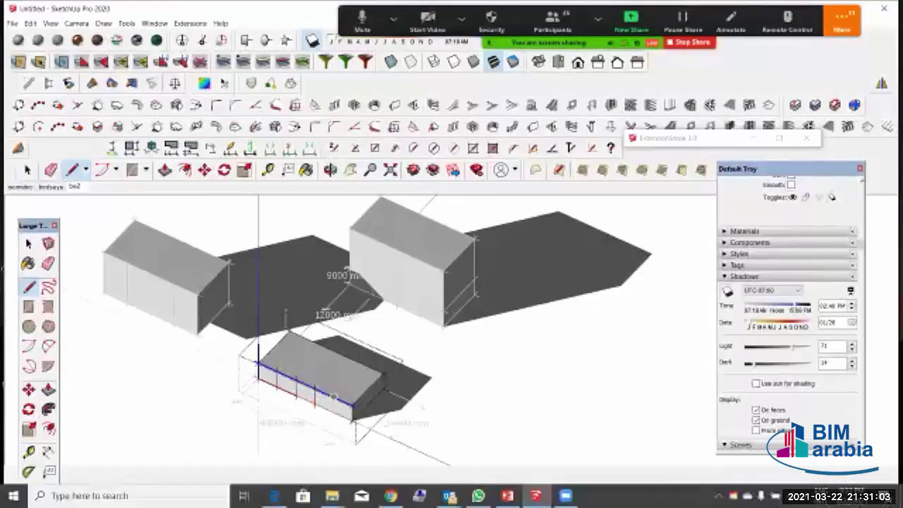
pyautogui.press('space')
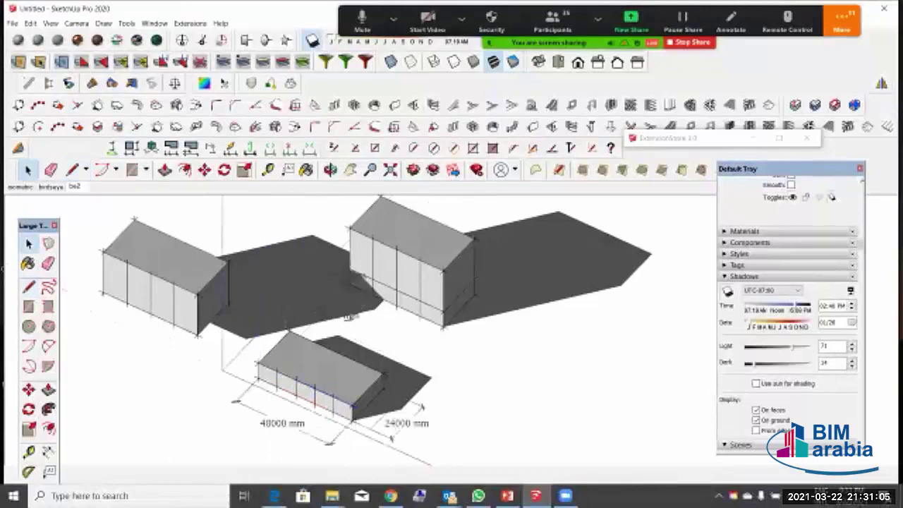
# Step: Move the Admin Tower by its lower corner back onto the top of the low box
pyautogui.click(209, 274)
pyautogui.click(29, 390)
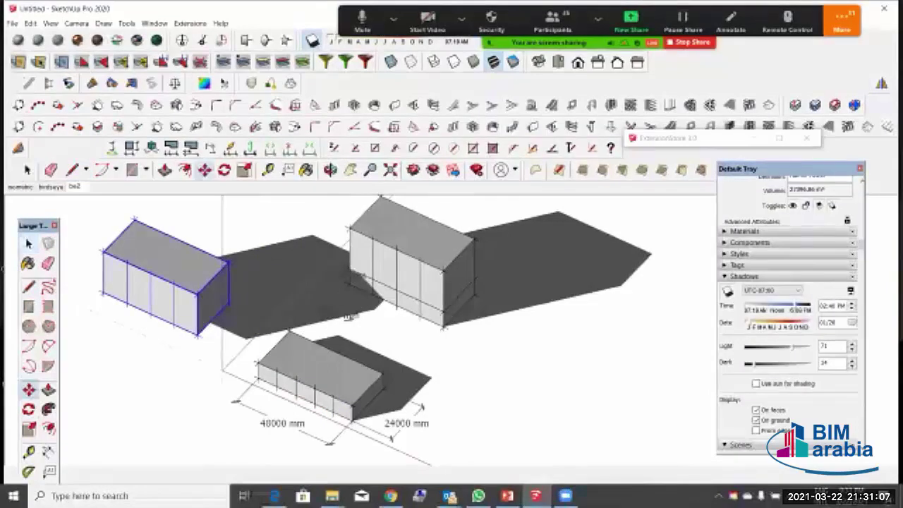
pyautogui.click(104, 293)
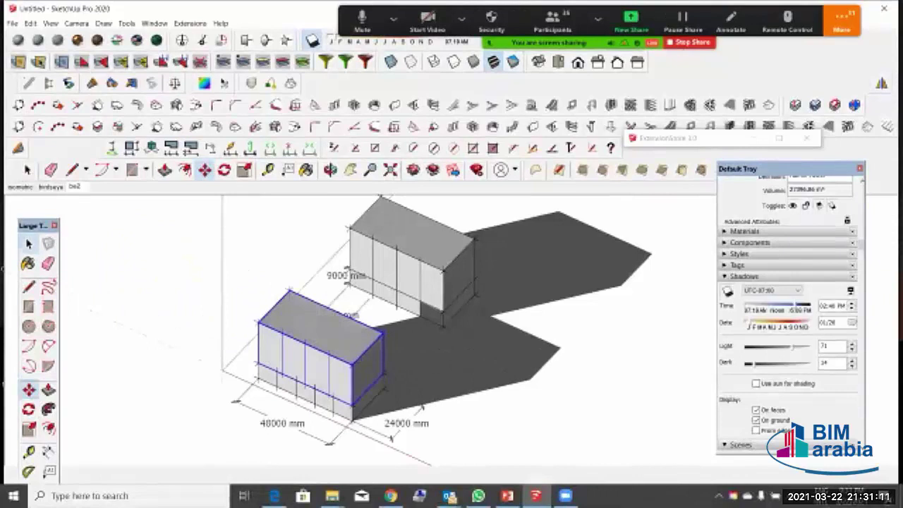
pyautogui.click(28, 243)
# Step: Try moving the Admin Tower's end face outward along the tower's length, independently of the base
pyautogui.scroll(5, 333, 390)
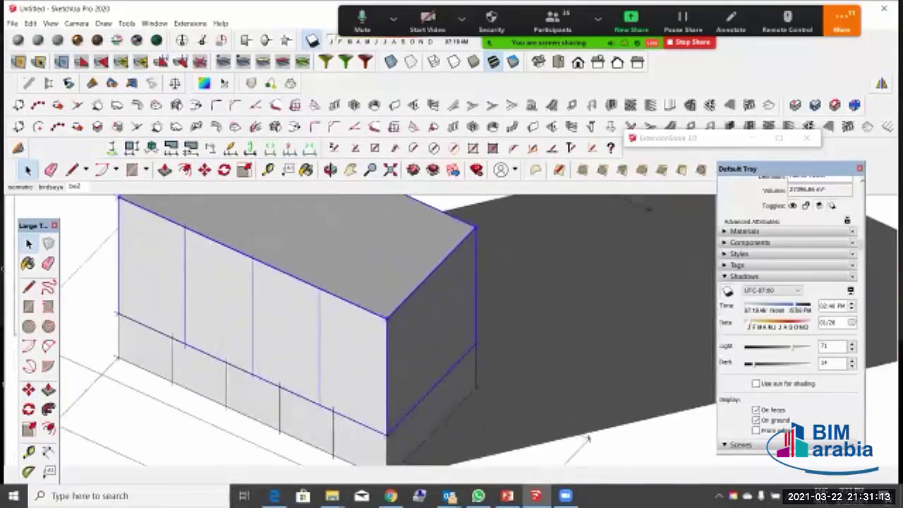
pyautogui.moveTo(176, 297); pyautogui.dragTo(223, 279, button='middle')
pyautogui.scroll(-2, 212, 286)
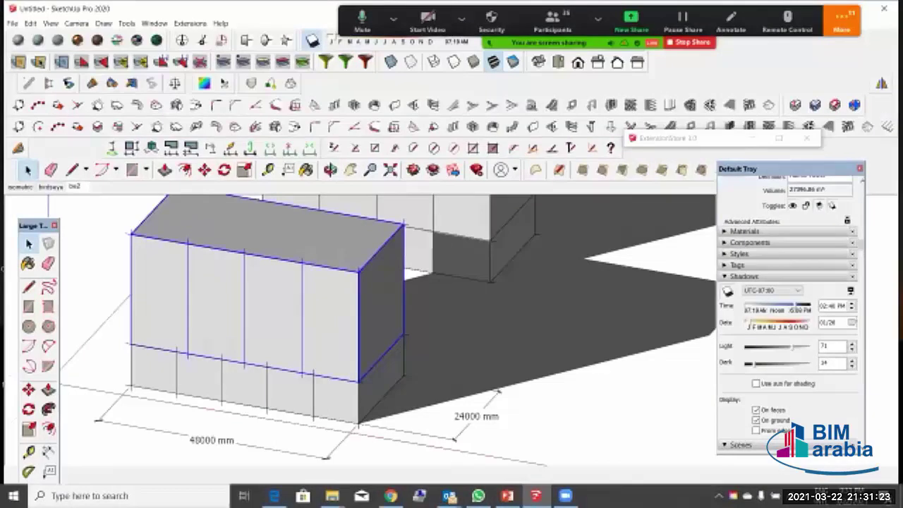
pyautogui.moveTo(437, 297); pyautogui.dragTo(385, 300, button='middle')
pyautogui.tripleClick(381, 300)
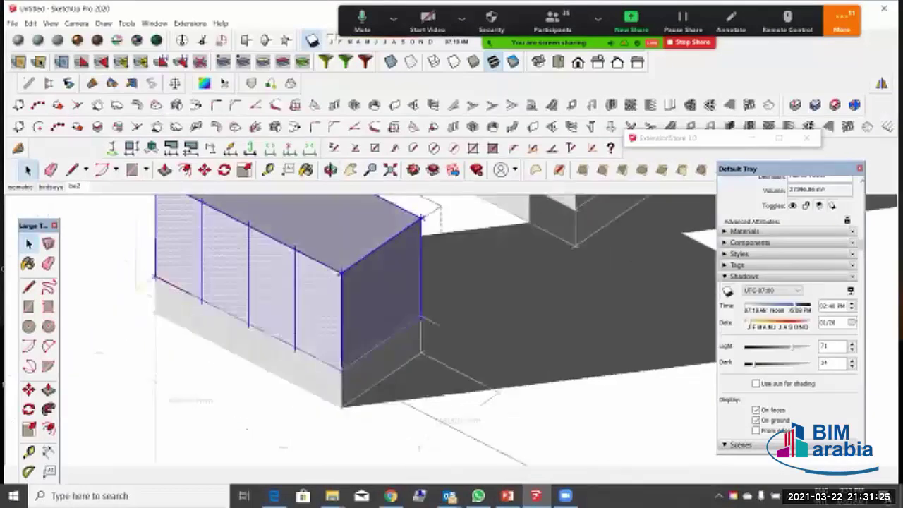
pyautogui.click(382, 300)
pyautogui.press('m')
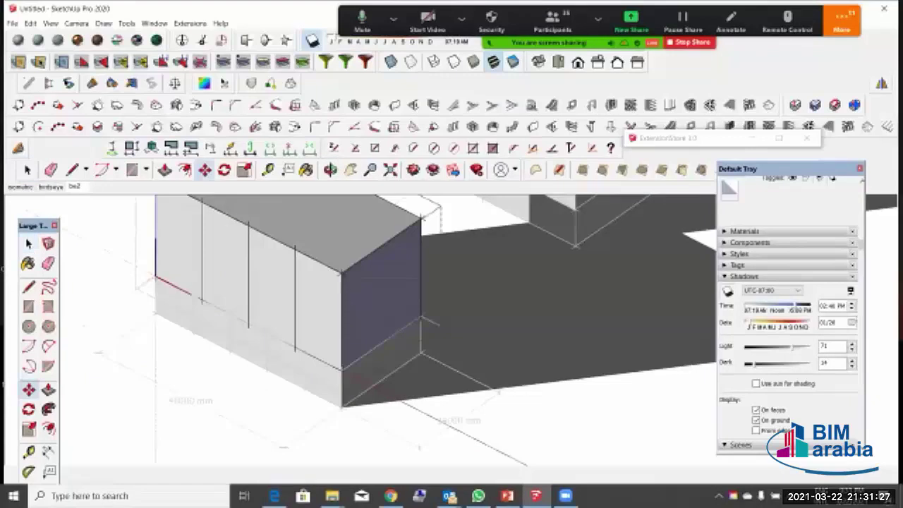
pyautogui.click(343, 322)
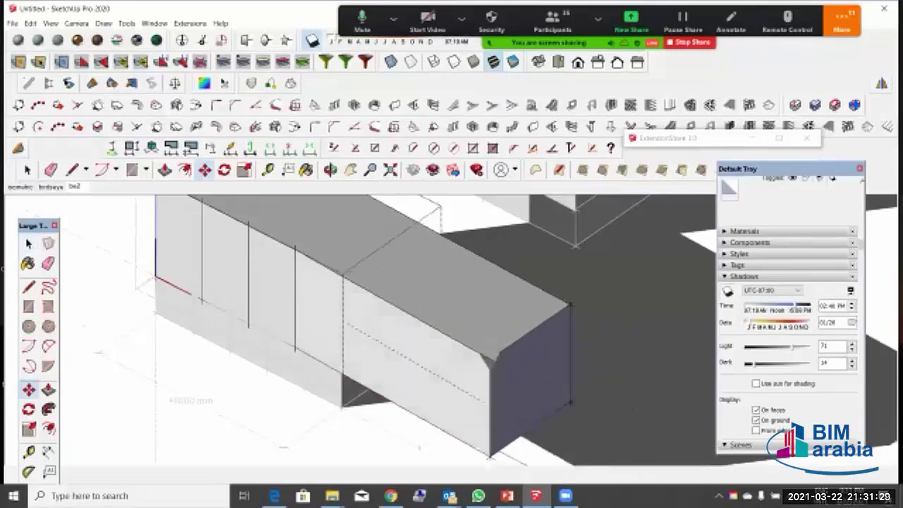
pyautogui.press('Escape')
pyautogui.scroll(-2, 432, 368)
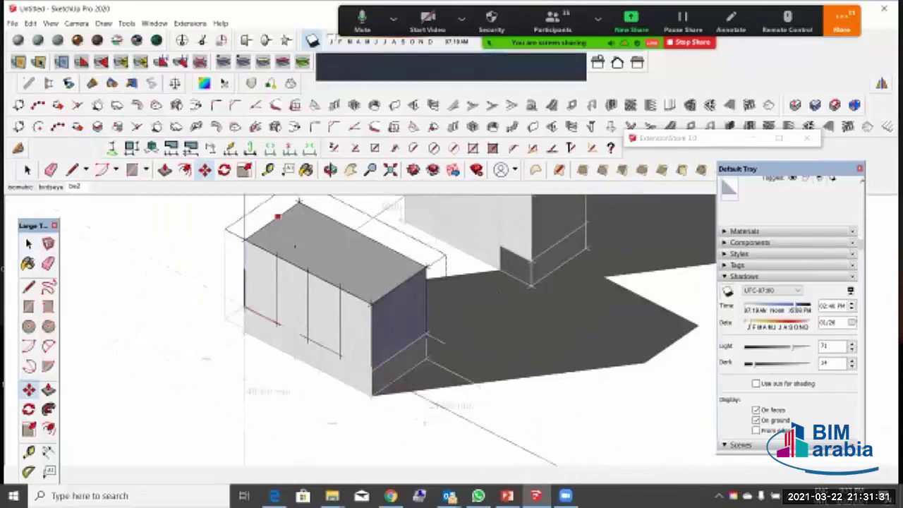
pyautogui.press('space')
# Step: Try moving the upper end face of the one-piece tall box outward along its length
pyautogui.scroll(-2, 321, 423)
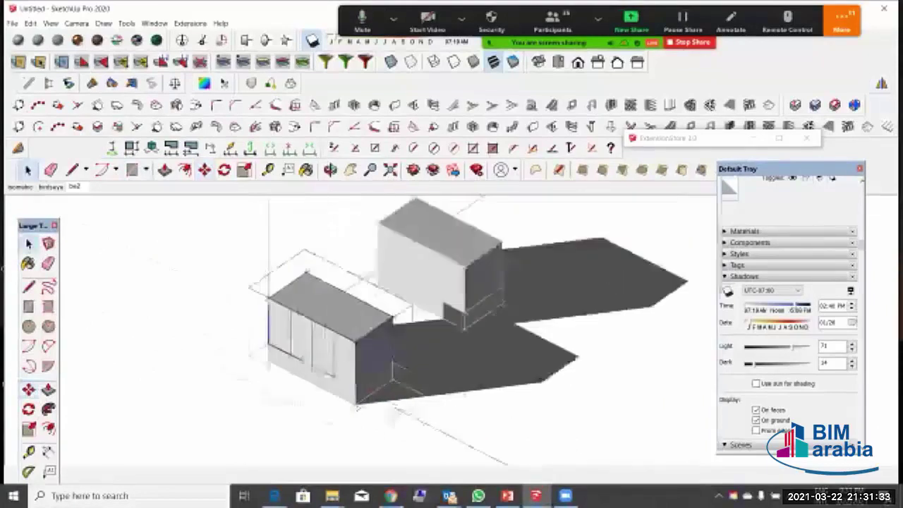
pyautogui.scroll(-1, 336, 425)
pyautogui.click(336, 424)
pyautogui.doubleClick(415, 299)
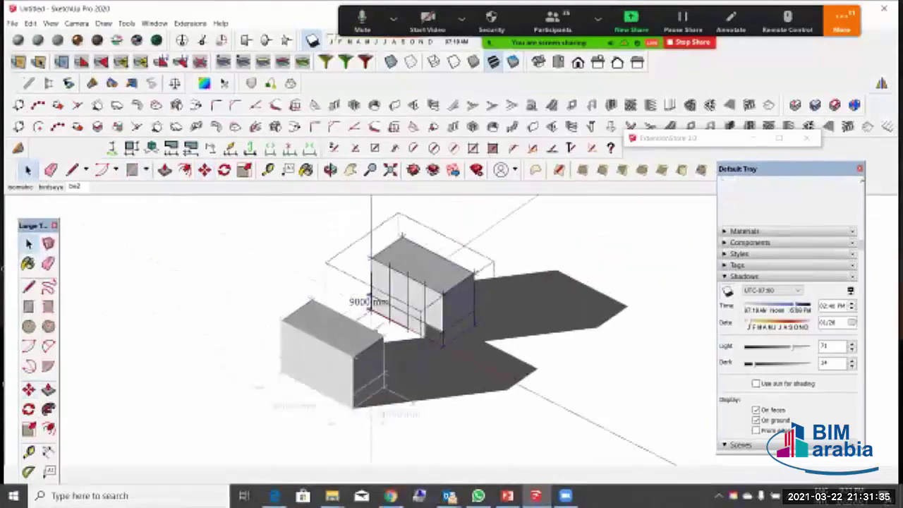
pyautogui.click(459, 310)
pyautogui.press('m')
pyautogui.click(443, 346)
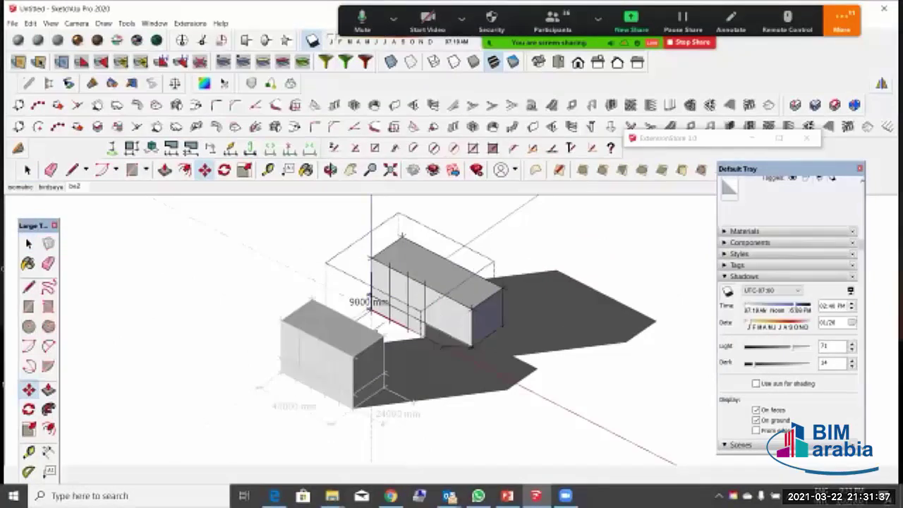
pyautogui.press('Escape')
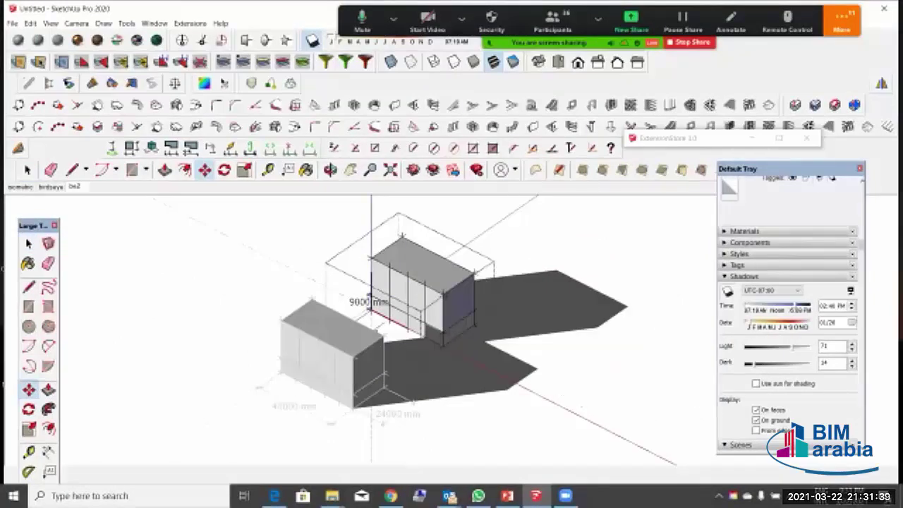
pyautogui.press('space')
# Step: Push/Pull the Admin Tower's end bay back through the full 24000 mm depth to remove it
pyautogui.scroll(2, 346, 353)
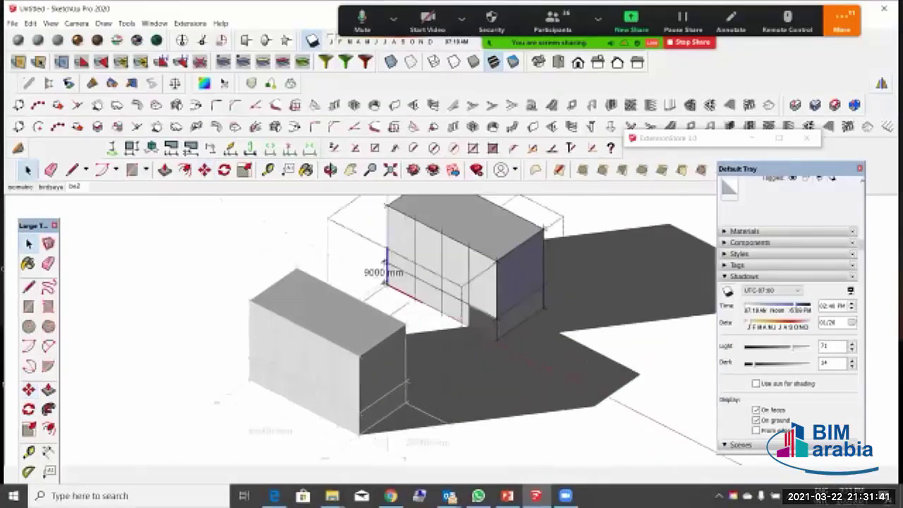
pyautogui.click(321, 330)
pyautogui.click(321, 330)
pyautogui.doubleClick(321, 330)
pyautogui.tripleClick(321, 331)
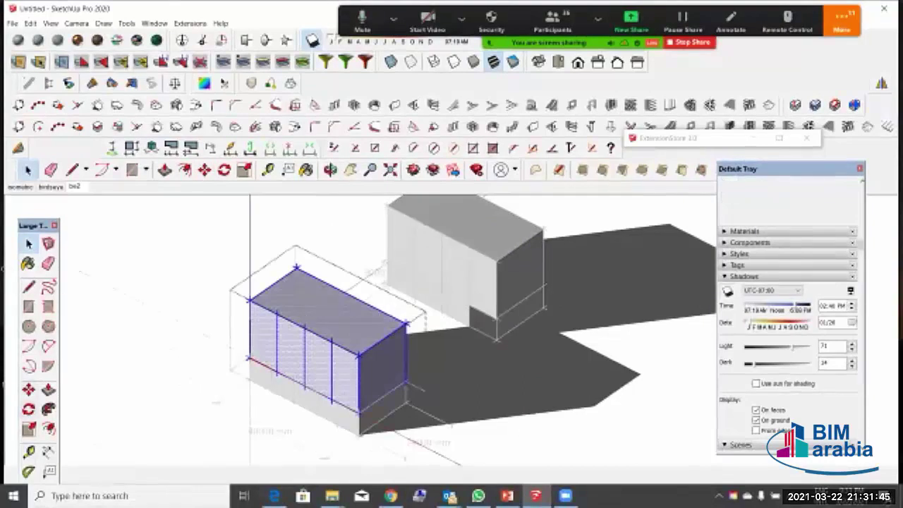
pyautogui.click(48, 389)
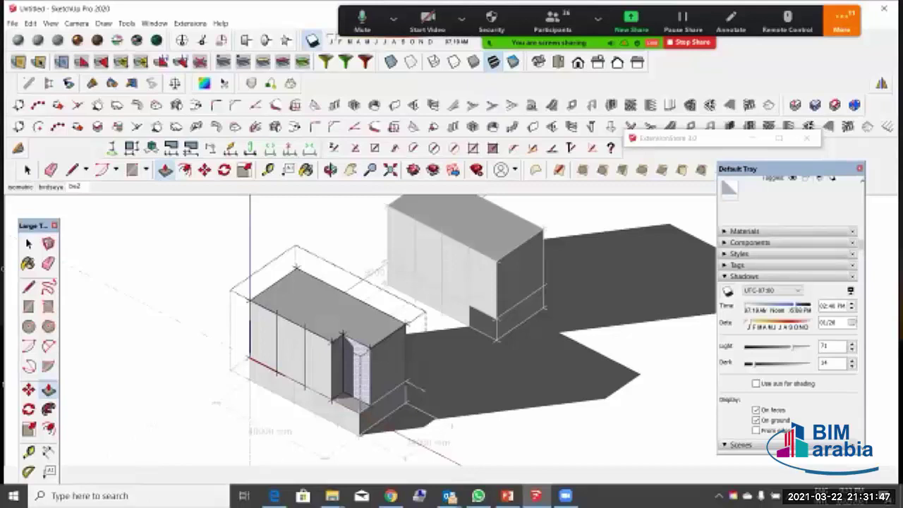
pyautogui.moveTo(343, 335); pyautogui.dragTo(395, 335)
pyautogui.click(395, 333)
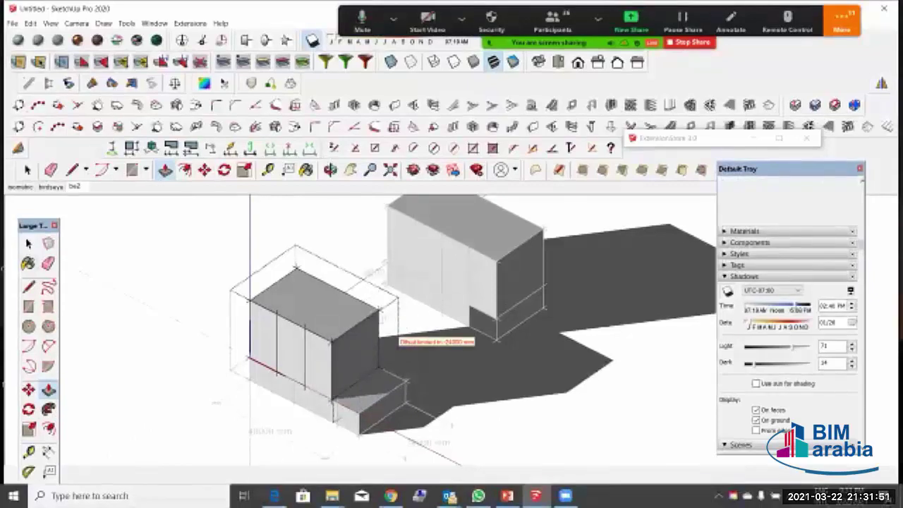
# Step: Push/Pull the bay beside the removed one back to about half the Admin Tower's depth
pyautogui.moveTo(317, 356)
pyautogui.mouseDown()
pyautogui.moveTo(340, 341)
pyautogui.moveTo(318, 357)
pyautogui.mouseUp()
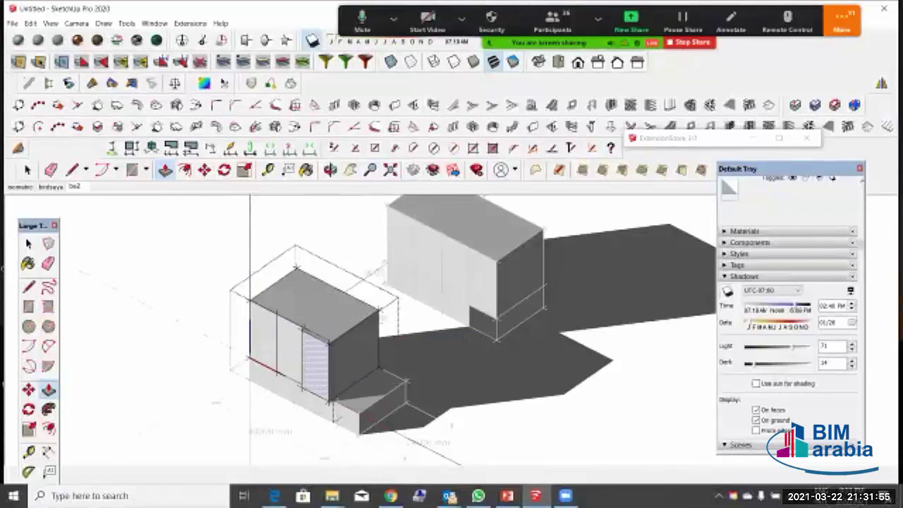
pyautogui.click(274, 284)
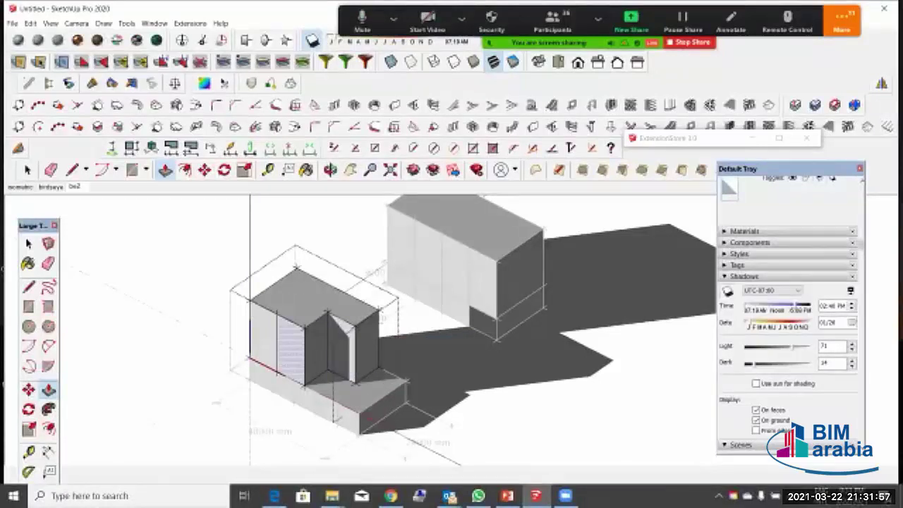
# Step: Push/Pull the Admin Tower's next bay back by the same depth as its recessed neighbour and leave the component
pyautogui.doubleClick(291, 349)
pyautogui.press('space')
pyautogui.scroll(2, 384, 336)
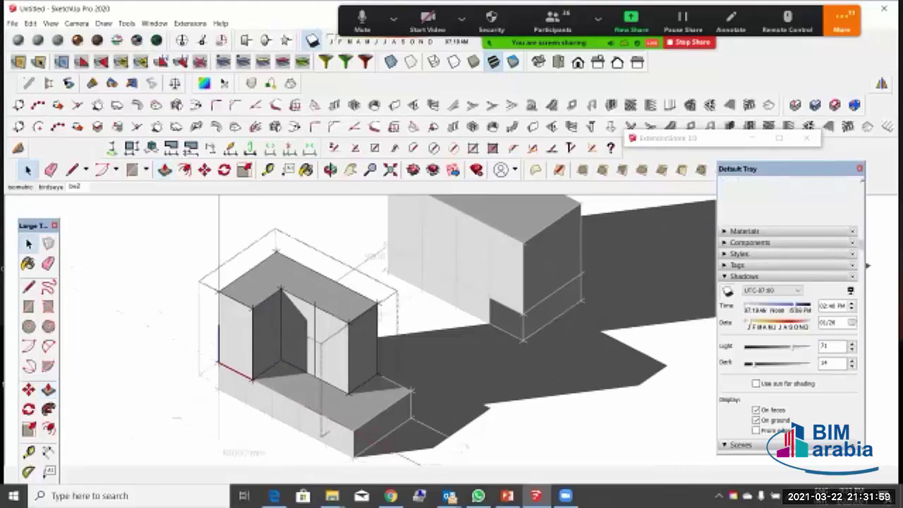
pyautogui.scroll(1, 275, 346)
pyautogui.moveTo(265, 352); pyautogui.dragTo(301, 363, button='middle')
pyautogui.scroll(-1, 303, 331)
pyautogui.scroll(-1, 289, 318)
pyautogui.scroll(-2, 301, 363)
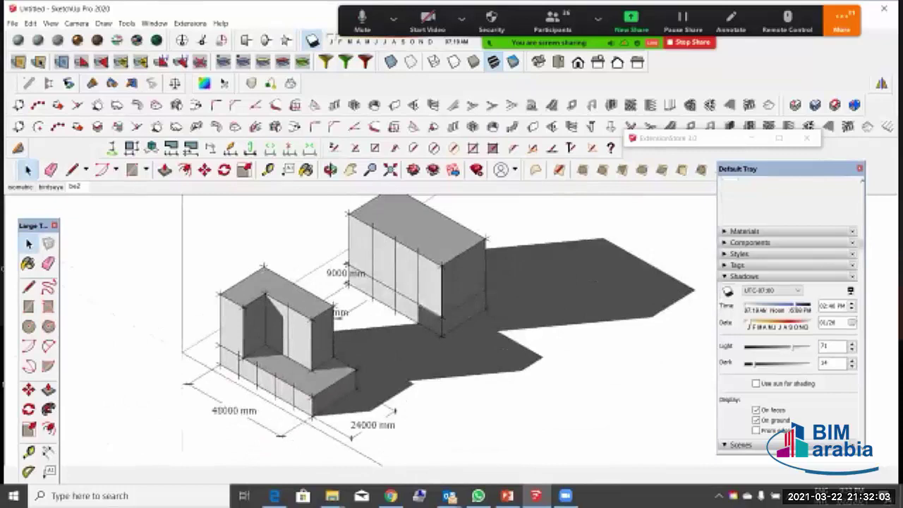
# Step: Examine how the upper and lower faces of the one-piece subdivided box connect as a single body
pyautogui.click(449, 274)
pyautogui.scroll(3, 448, 274)
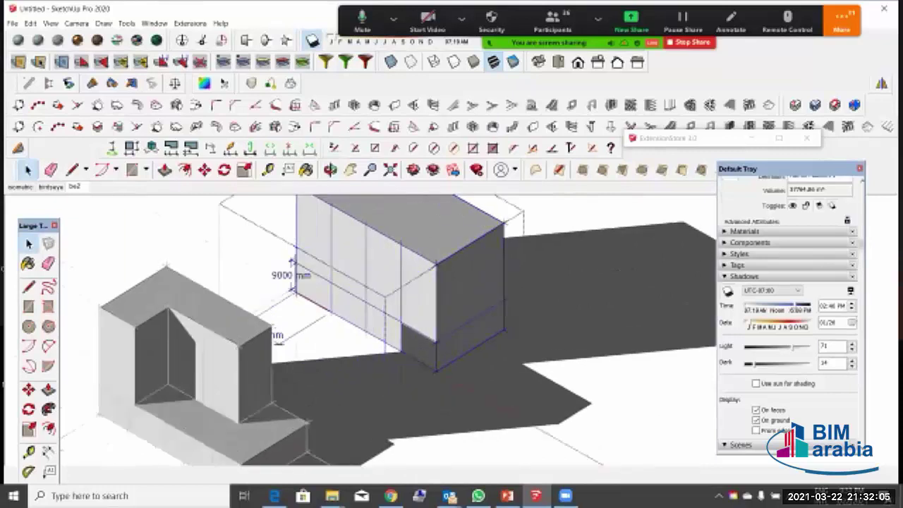
pyautogui.scroll(2, 419, 300)
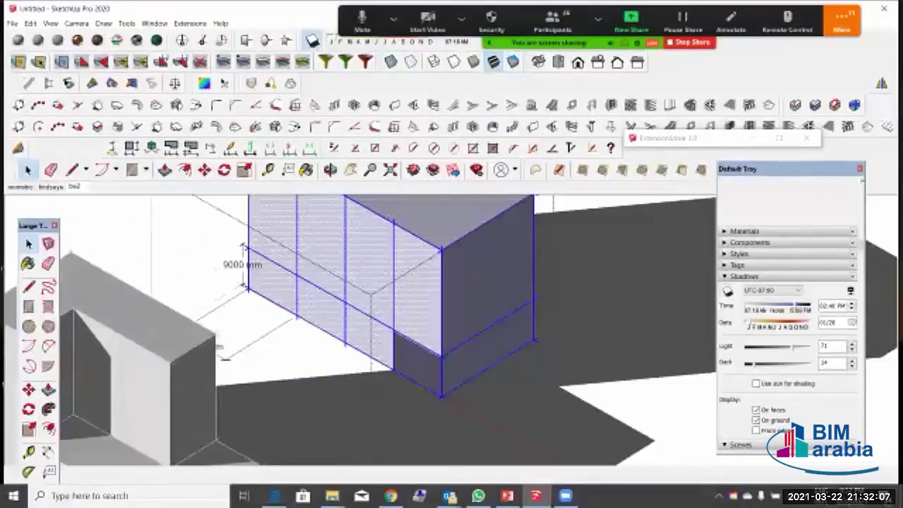
pyautogui.scroll(-2, 409, 276)
pyautogui.click(311, 321)
# Step: Copy the Admin Tower along its length, from its lower front corner to the base's far end corner
pyautogui.click(194, 328)
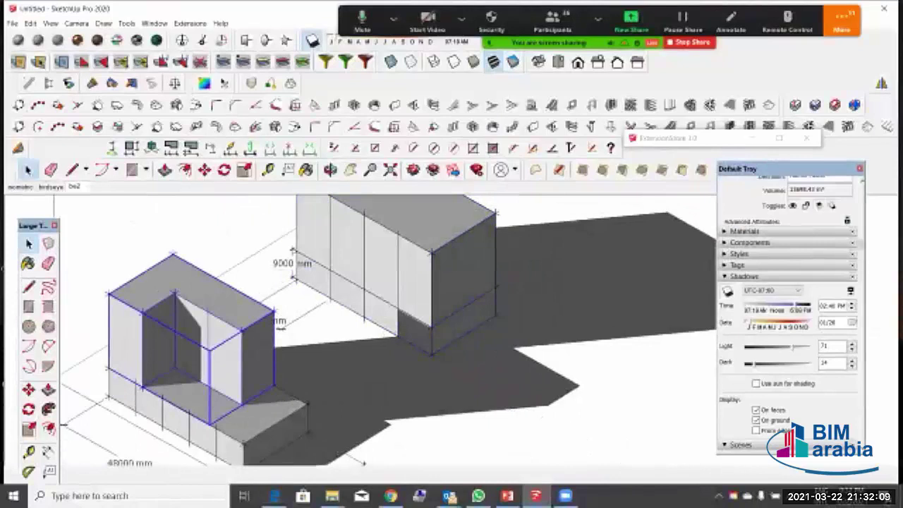
pyautogui.scroll(-2, 85, 247)
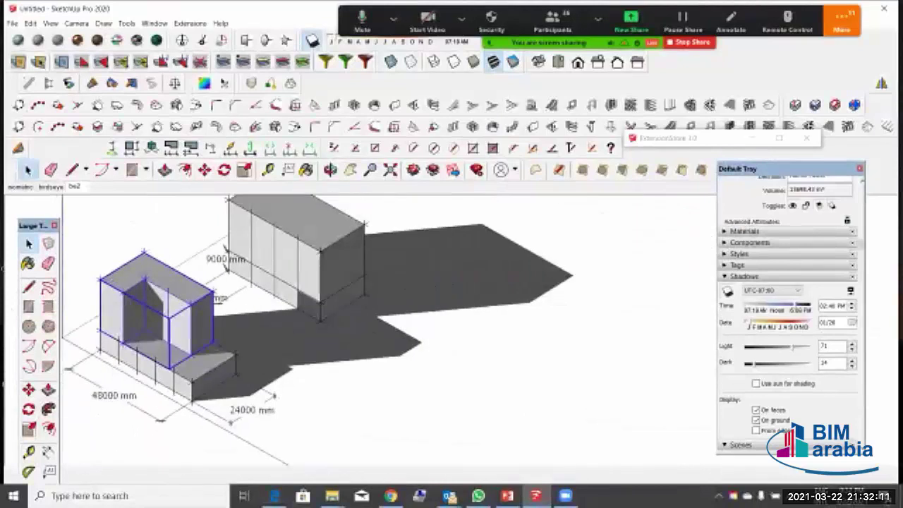
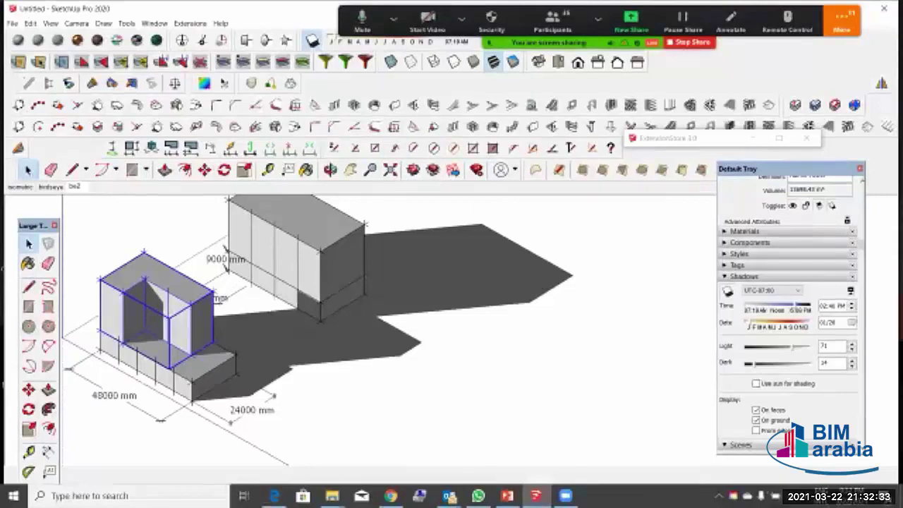
pyautogui.press('m')
pyautogui.click(100, 330)
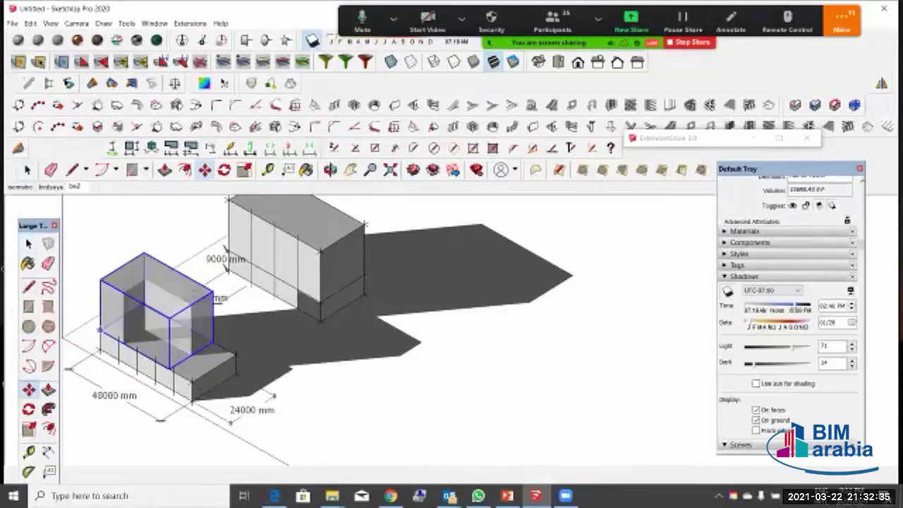
pyautogui.press('ctrl')
pyautogui.click(192, 382)
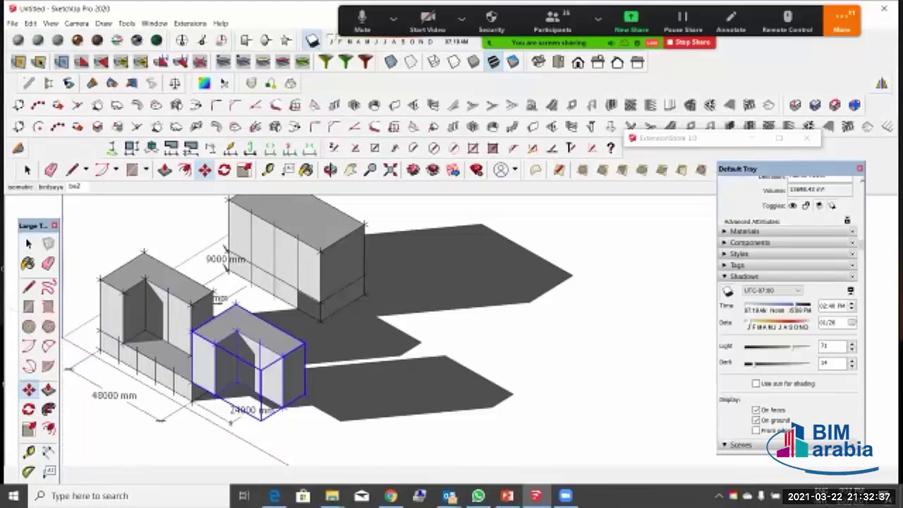
# Step: Try flipping the Admin Tower copy along the component's red axis
pyautogui.click(29, 243)
pyautogui.rightClick(270, 363)
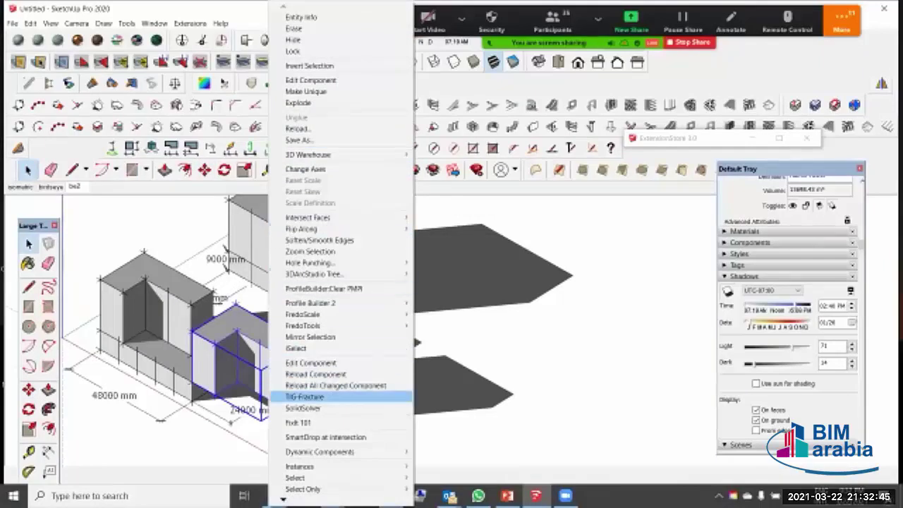
pyautogui.moveTo(284, 499)
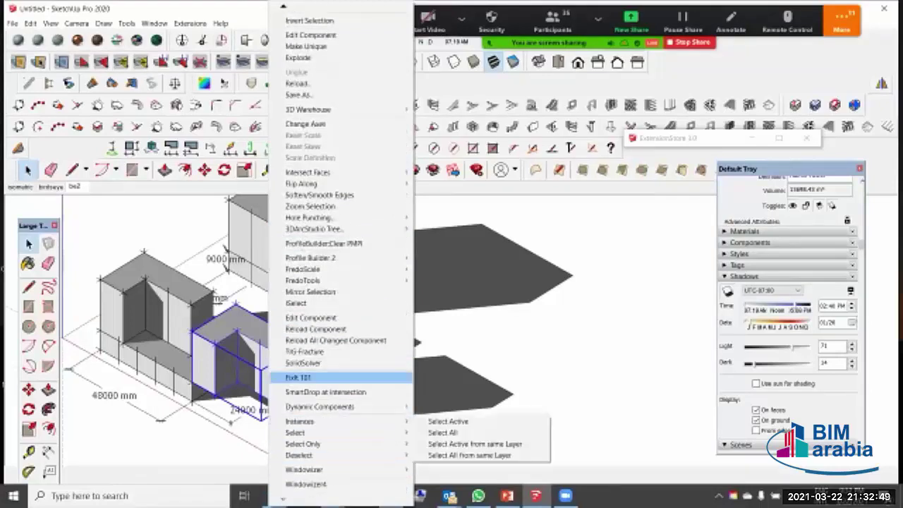
pyautogui.moveTo(283, 6)
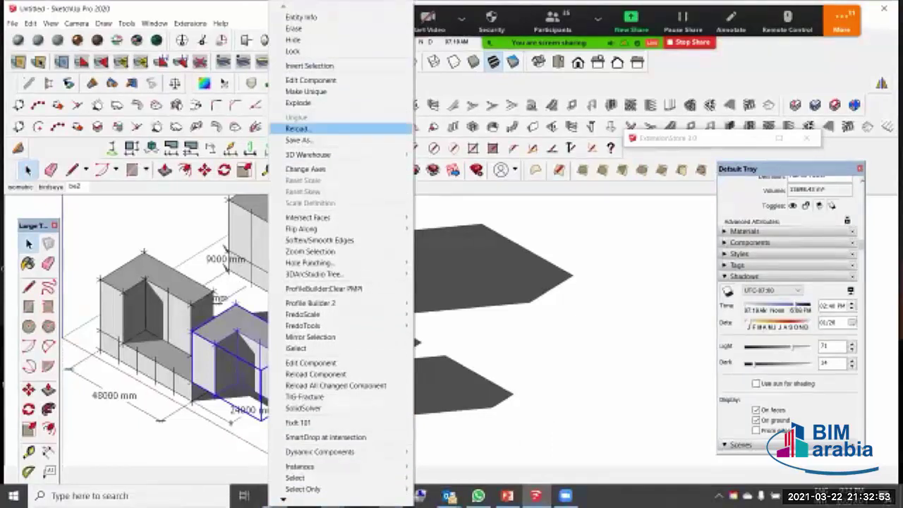
pyautogui.moveTo(338, 228)
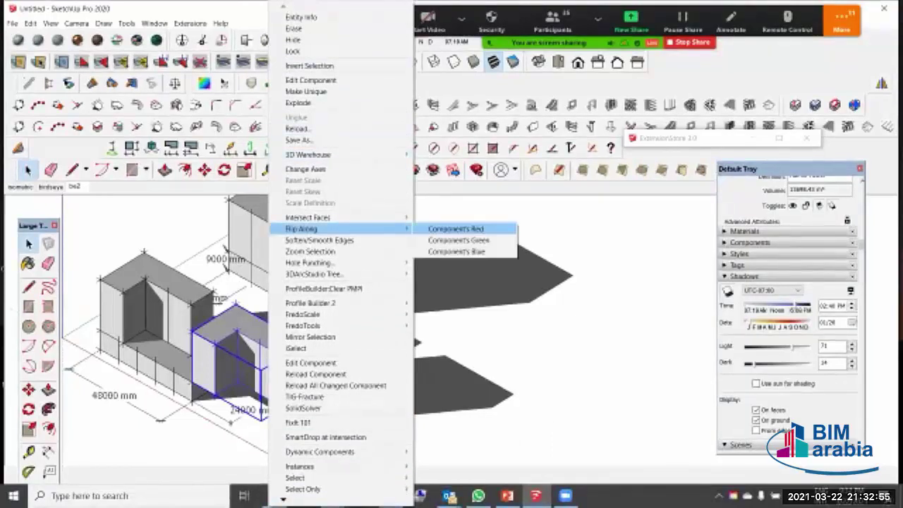
pyautogui.click(455, 229)
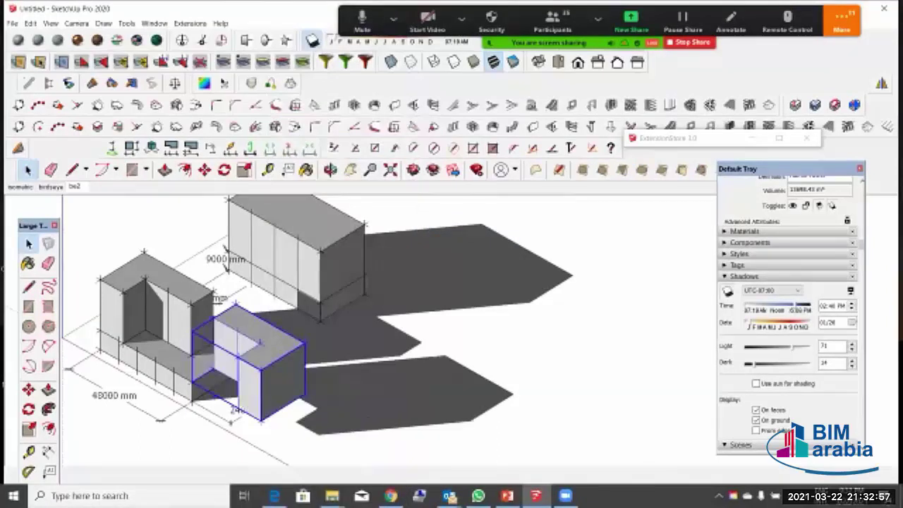
# Step: Try flipping the Admin Tower copy along the component's green axis and along its blue axis
pyautogui.rightClick(266, 338)
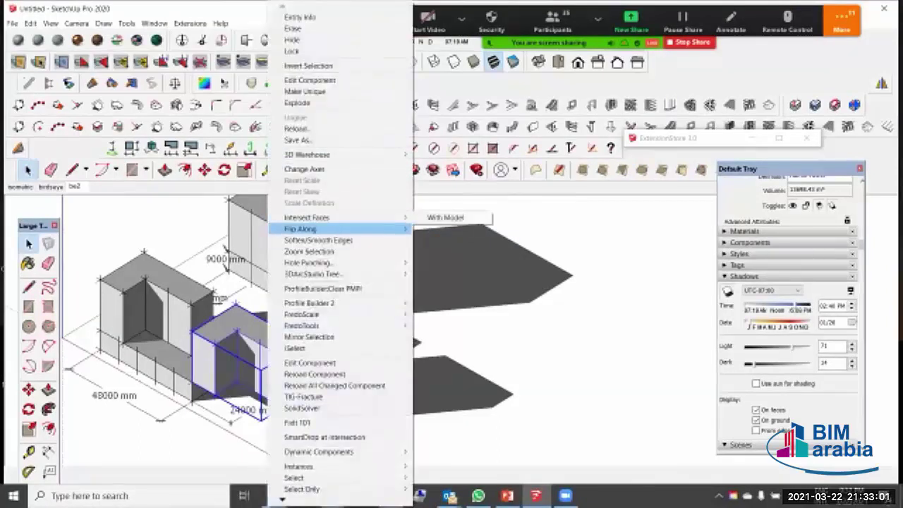
pyautogui.moveTo(339, 229)
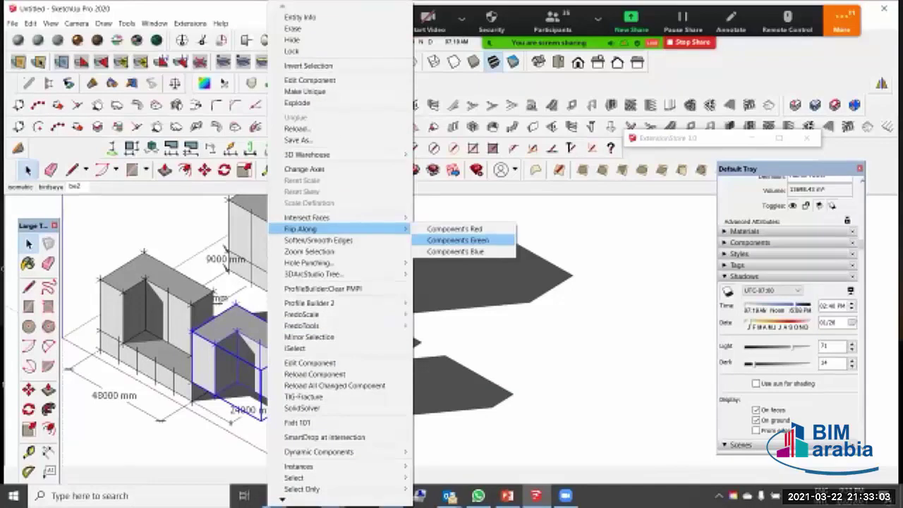
pyautogui.click(457, 240)
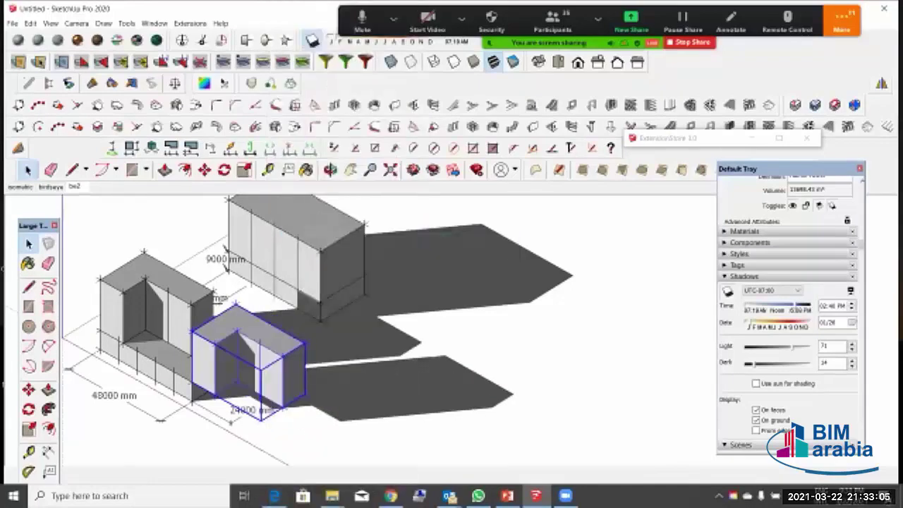
pyautogui.rightClick(253, 331)
pyautogui.moveTo(285, 228)
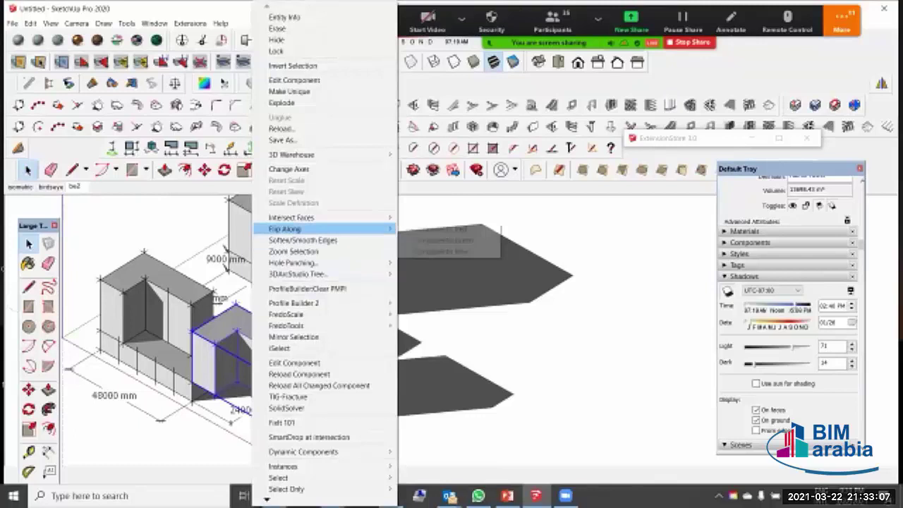
pyautogui.click(439, 251)
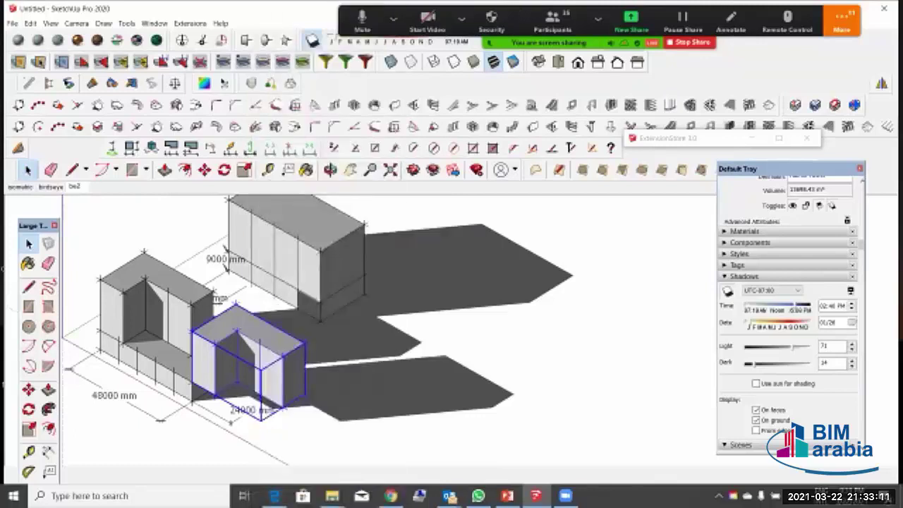
# Step: Flip the Admin Tower copy along the component's red axis so it mirrors the original tower
pyautogui.rightClick(257, 338)
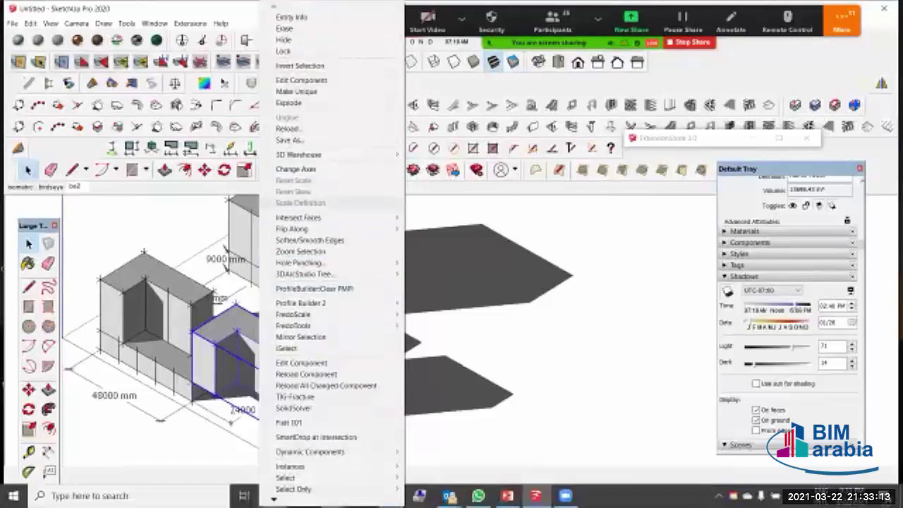
pyautogui.moveTo(292, 228)
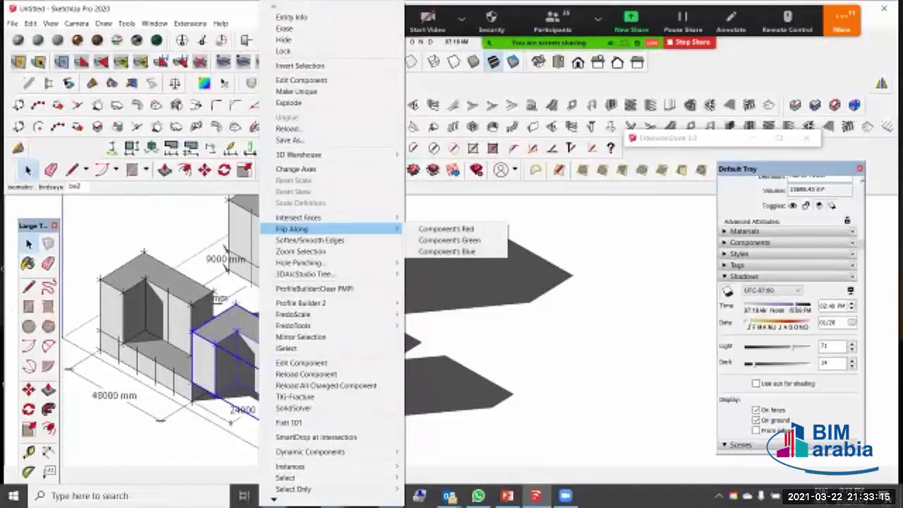
pyautogui.click(446, 228)
pyautogui.moveTo(395, 236); pyautogui.dragTo(485, 224, button='middle')
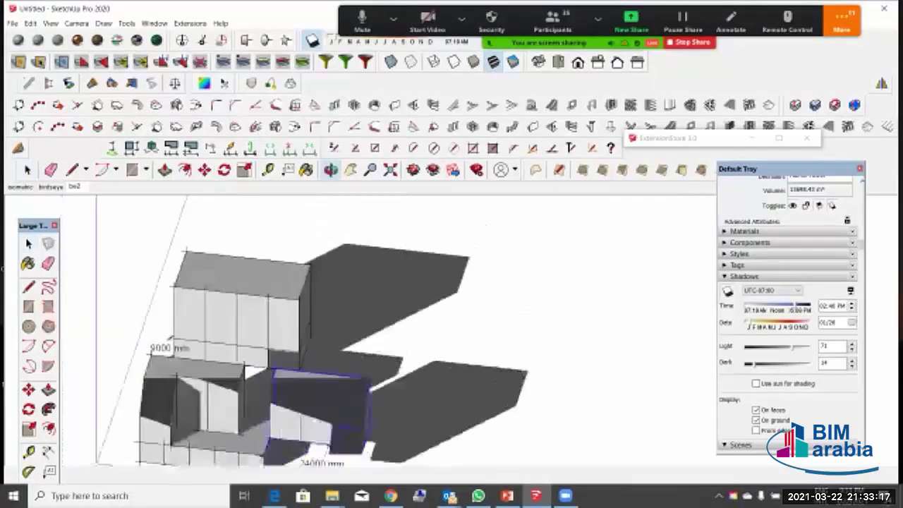
pyautogui.scroll(-2, 285, 286)
pyautogui.moveTo(286, 287); pyautogui.dragTo(243, 291, button='middle')
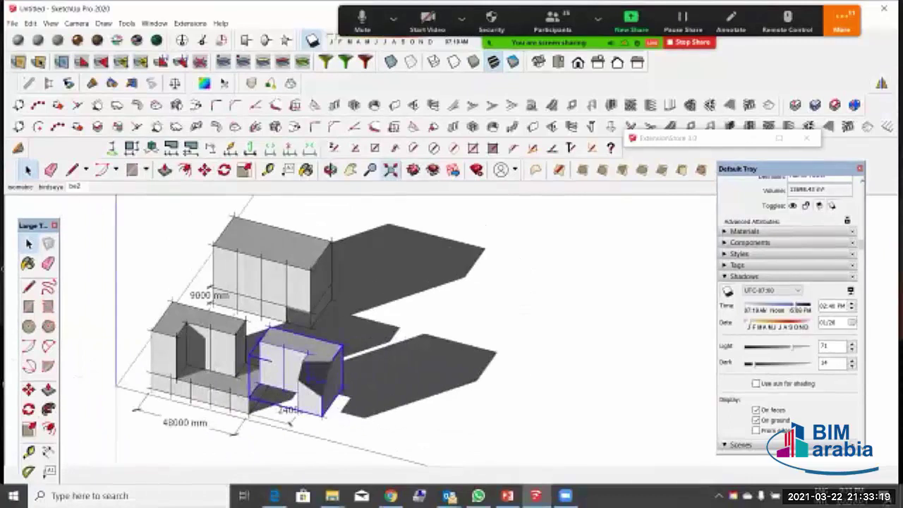
pyautogui.click(390, 170)
pyautogui.scroll(-1, 304, 205)
pyautogui.scroll(3, 564, 388)
pyautogui.moveTo(451, 331); pyautogui.dragTo(421, 347, button='middle')
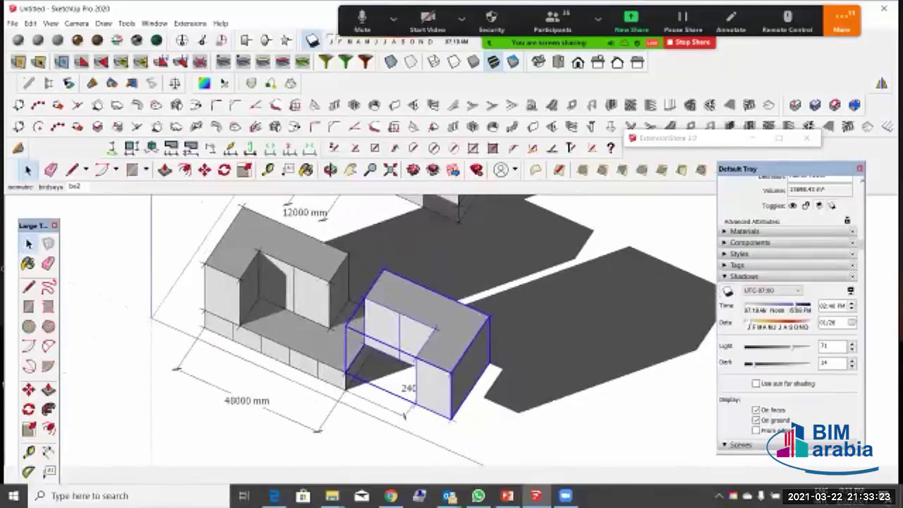
# Step: Push/Pull the front face of the base's end bay outward to an overall base depth of about 32000 mm
pyautogui.doubleClick(323, 350)
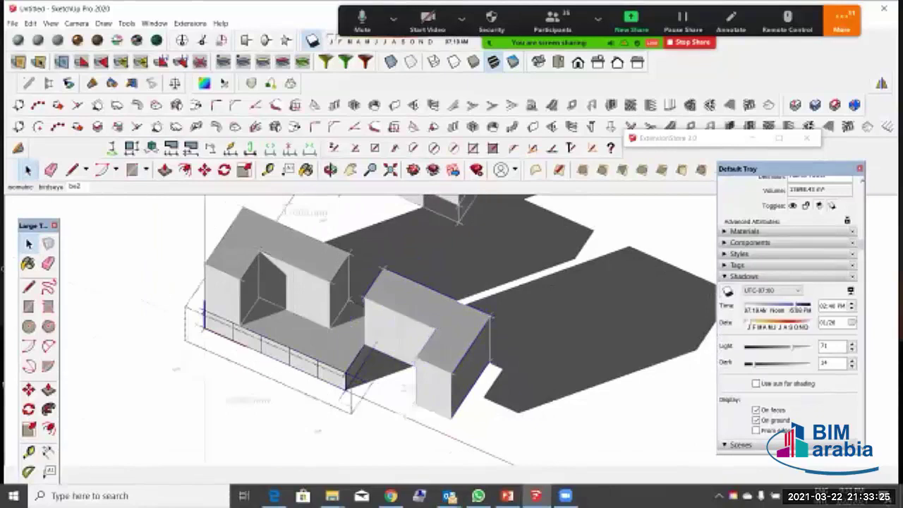
pyautogui.tripleClick(323, 350)
pyautogui.scroll(-1, 324, 350)
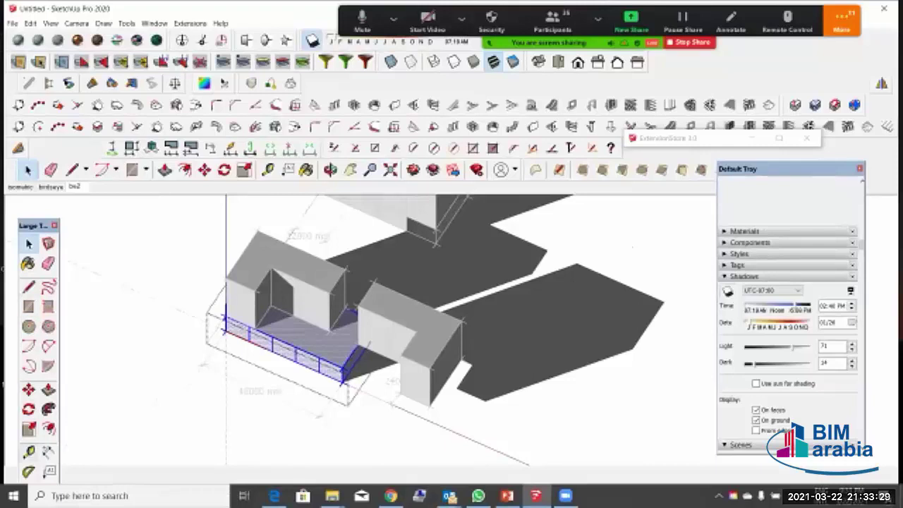
pyautogui.press('m')
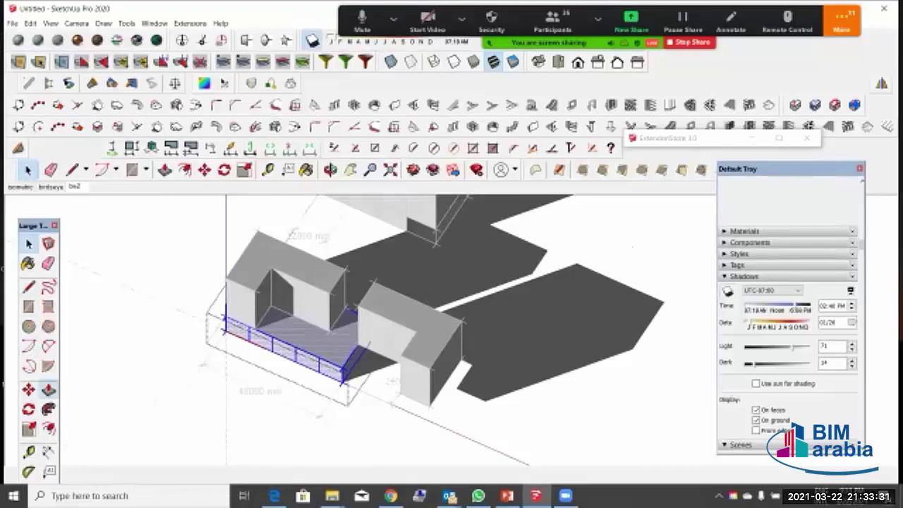
pyautogui.scroll(2, 359, 395)
pyautogui.moveTo(310, 384); pyautogui.dragTo(306, 390)
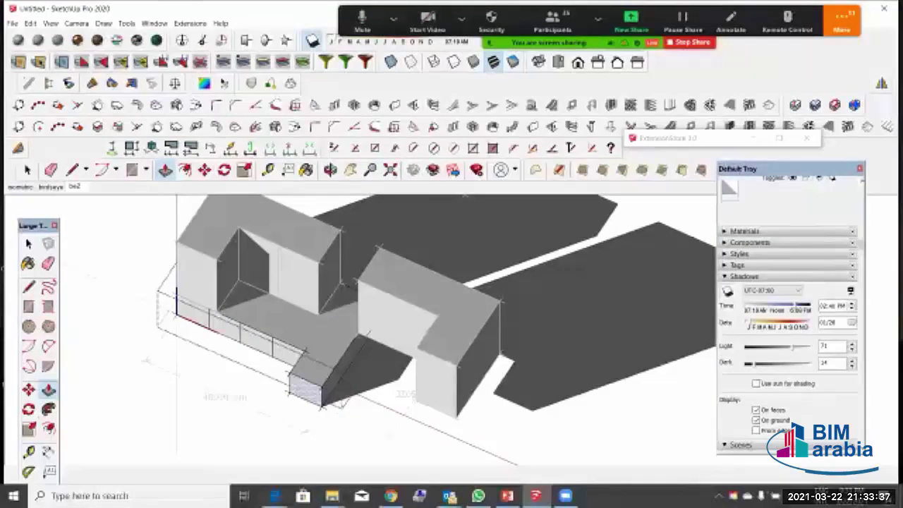
# Step: Extend the base's end faces under the tower copy to a total base length of about 84000 mm and leave the base
pyautogui.moveTo(344, 374); pyautogui.dragTo(427, 409)
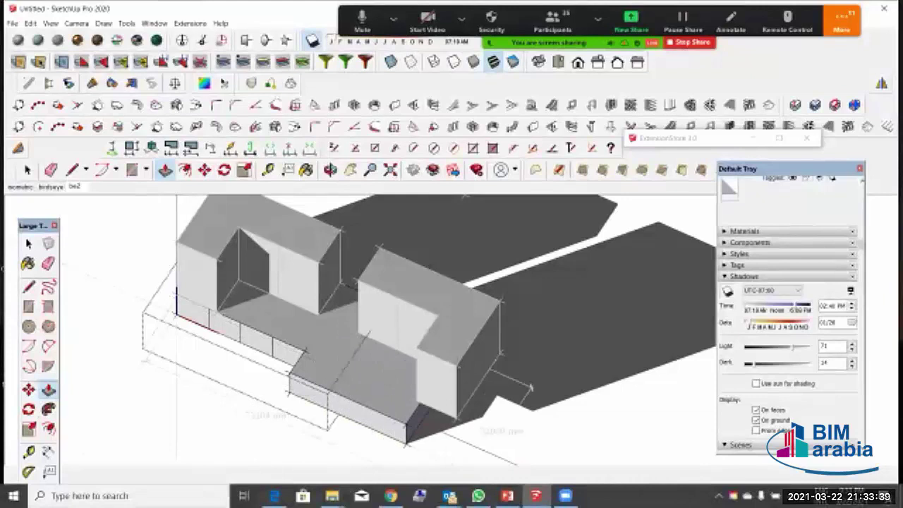
pyautogui.moveTo(530, 386)
pyautogui.mouseDown()
pyautogui.moveTo(553, 401)
pyautogui.moveTo(496, 369)
pyautogui.moveTo(463, 407)
pyautogui.mouseUp()
pyautogui.press('space')
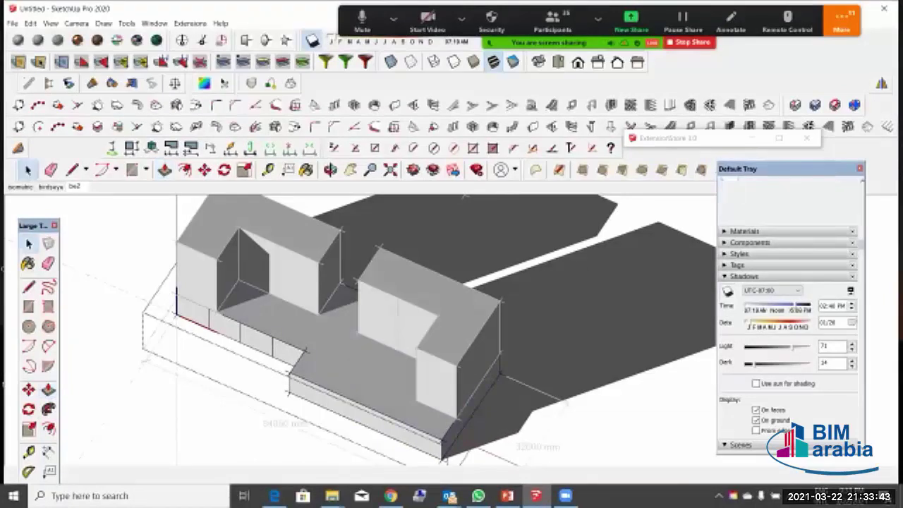
pyautogui.scroll(-3, 307, 324)
pyautogui.moveTo(307, 324); pyautogui.dragTo(356, 300, button='middle')
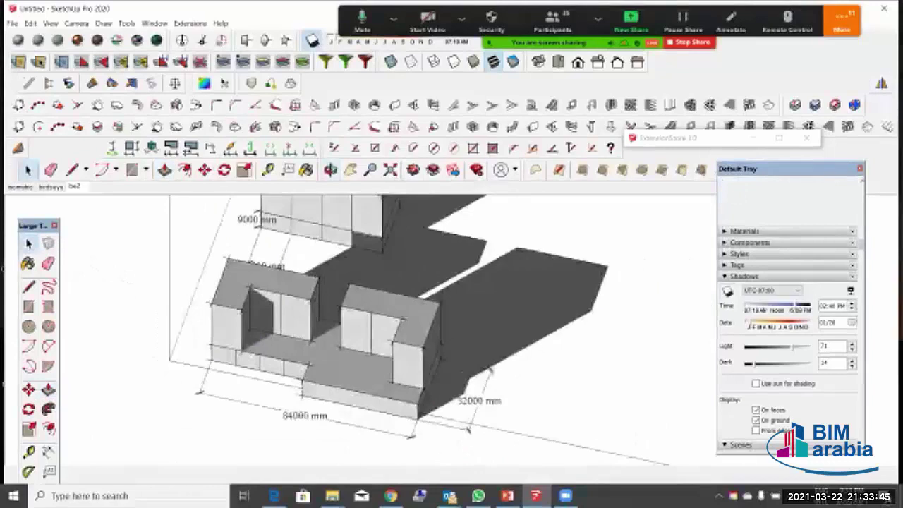
# Step: Examine the original Admin Tower and its mirrored copy on the extended base from several angles
pyautogui.click(288, 305)
pyautogui.click(386, 321)
pyautogui.scroll(-3, 291, 297)
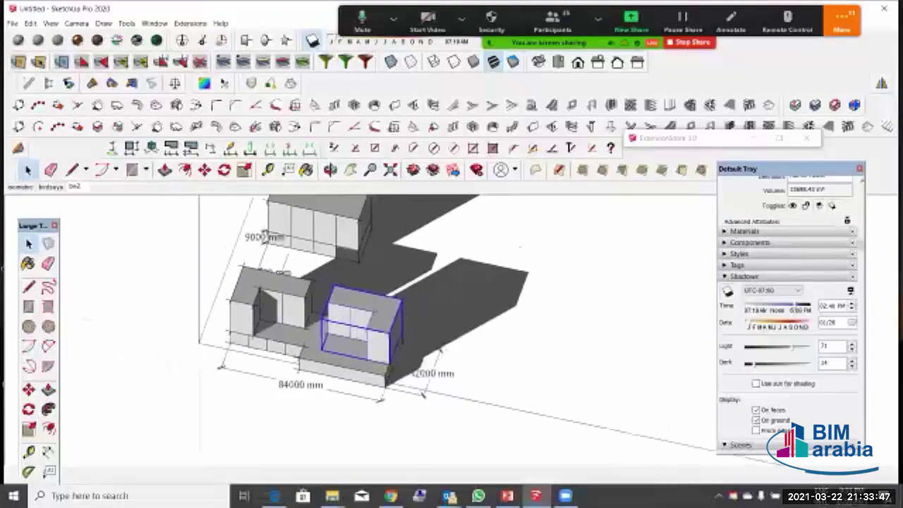
pyautogui.moveTo(395, 261)
pyautogui.mouseDown(button='middle')
pyautogui.moveTo(295, 242)
pyautogui.moveTo(424, 247)
pyautogui.mouseUp(button='middle')
pyautogui.scroll(3, 294, 240)
pyautogui.scroll(1, 459, 335)
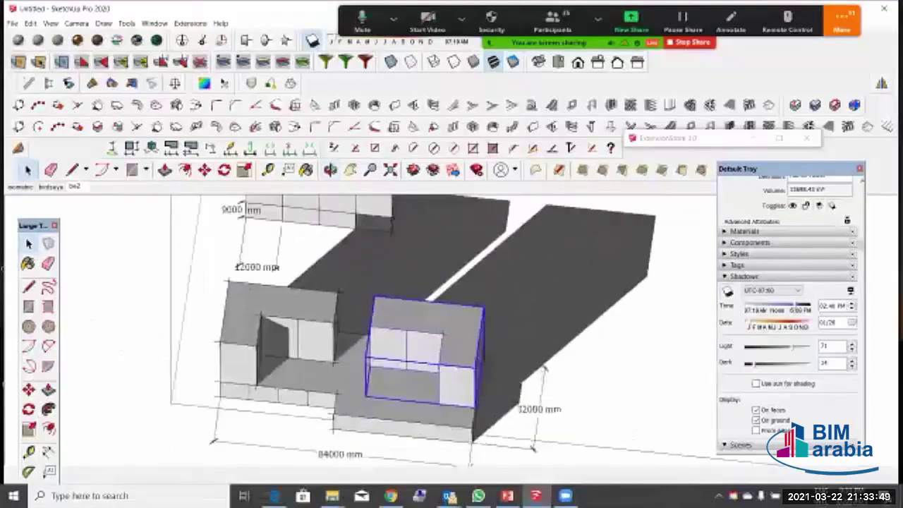
pyautogui.moveTo(458, 336); pyautogui.dragTo(367, 321, button='middle')
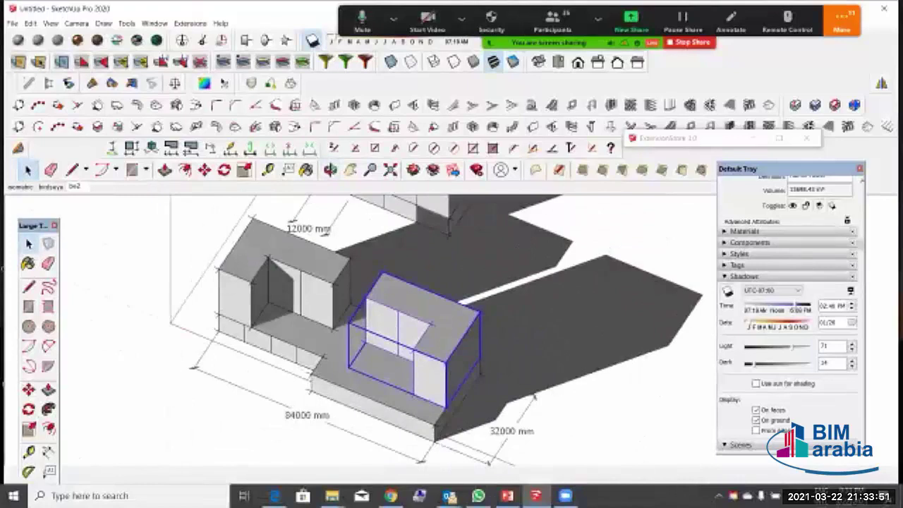
pyautogui.scroll(3, 320, 352)
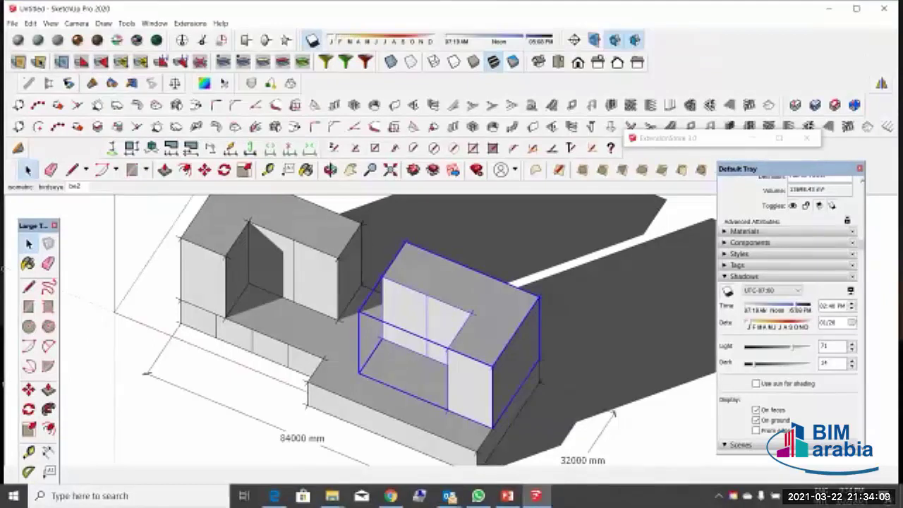
# Step: Open the separate rear block with the divided front face for editing and select its connected geometry
pyautogui.scroll(-5, 345, 340)
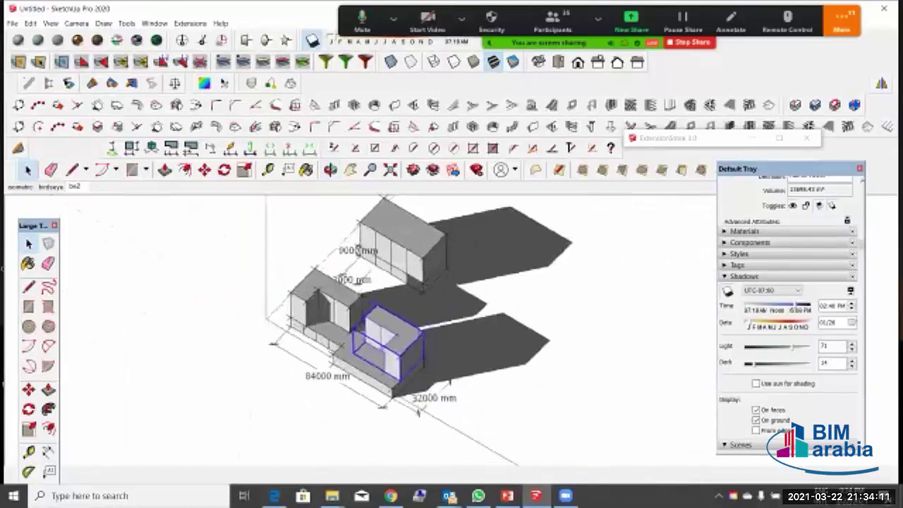
pyautogui.scroll(2, 352, 342)
pyautogui.moveTo(353, 342); pyautogui.dragTo(444, 342, button='middle')
pyautogui.scroll(-2, 366, 343)
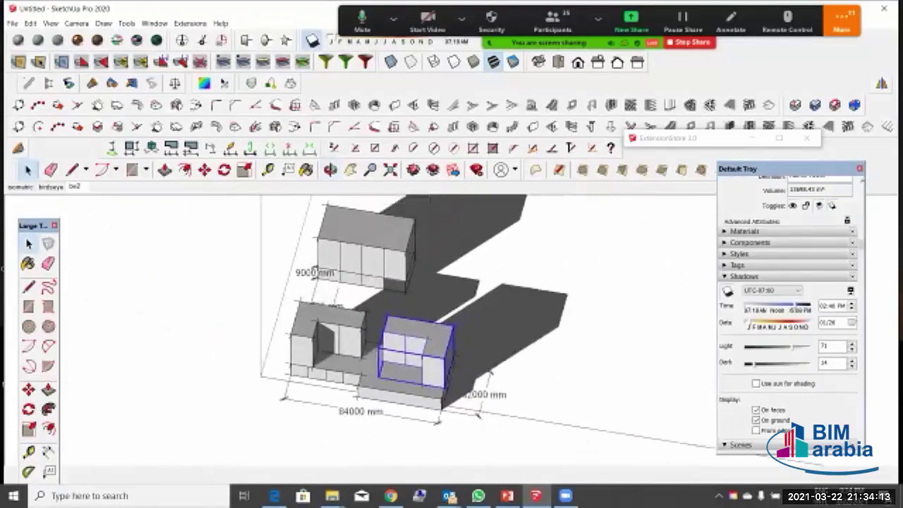
pyautogui.scroll(2, 458, 349)
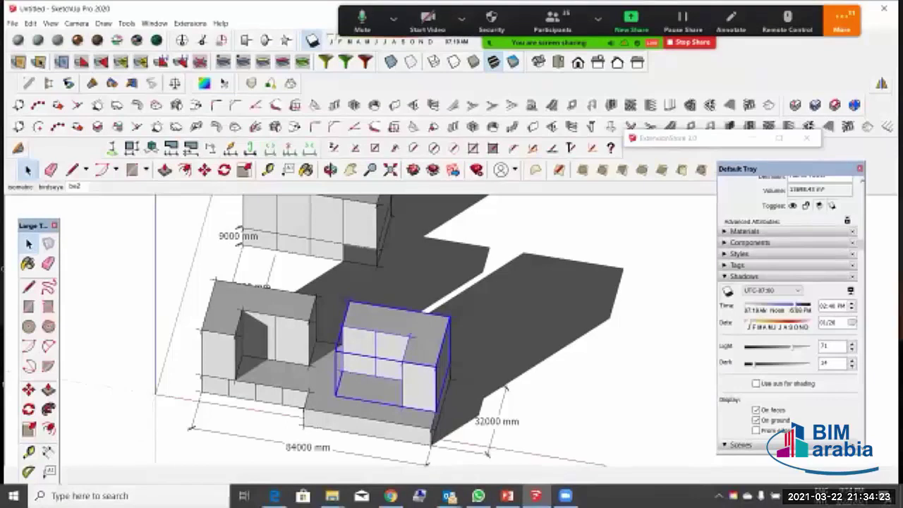
pyautogui.scroll(-5, 444, 254)
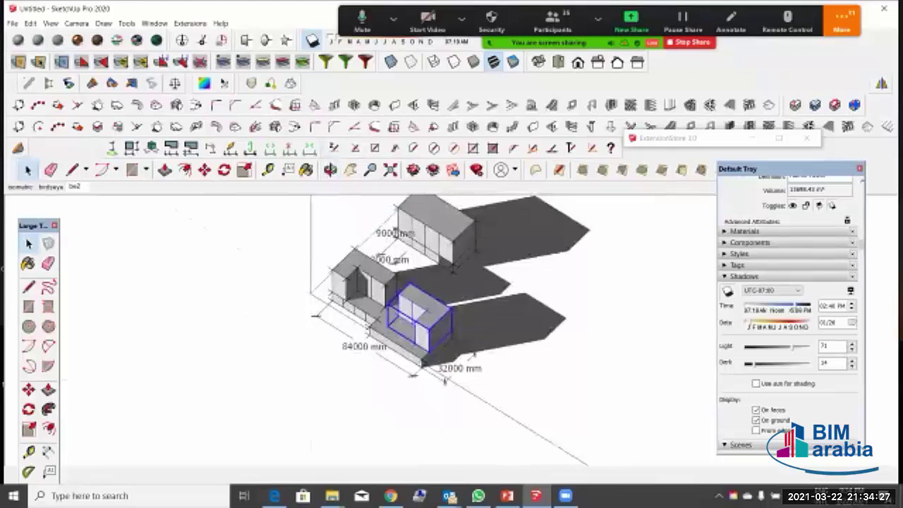
pyautogui.doubleClick(436, 229)
pyautogui.click(436, 229)
# Step: Push/Pull the rear block's top face upward to roughly double the block's height
pyautogui.scroll(4, 441, 231)
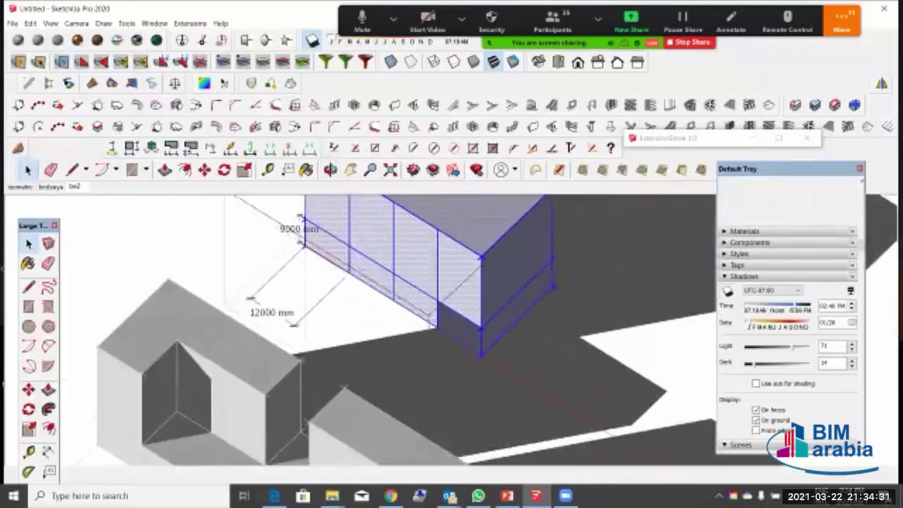
pyautogui.scroll(-1, 452, 282)
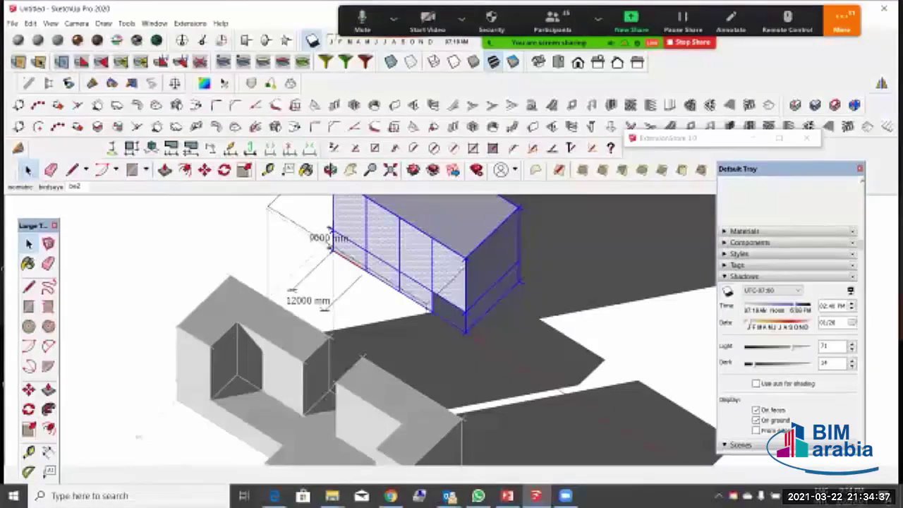
pyautogui.scroll(-2, 406, 360)
pyautogui.scroll(2, 430, 296)
pyautogui.scroll(-2, 345, 275)
pyautogui.scroll(1, 345, 275)
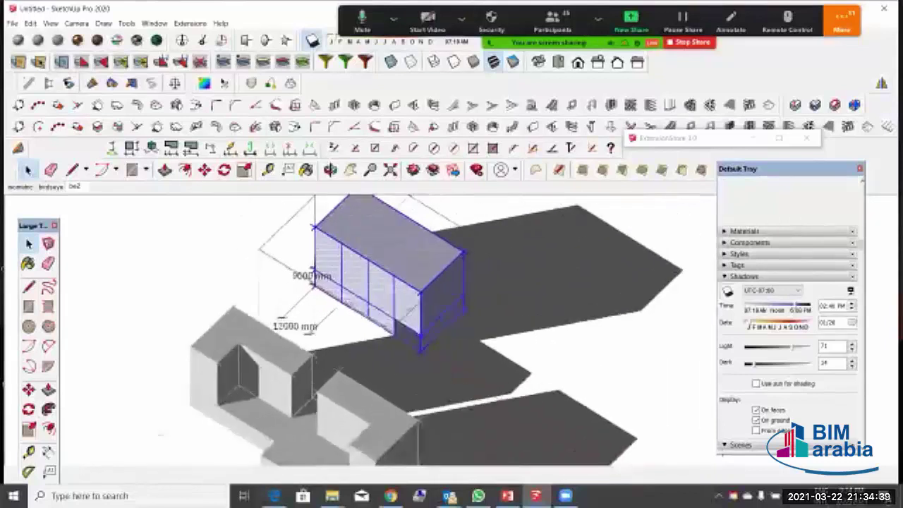
pyautogui.scroll(2, 351, 272)
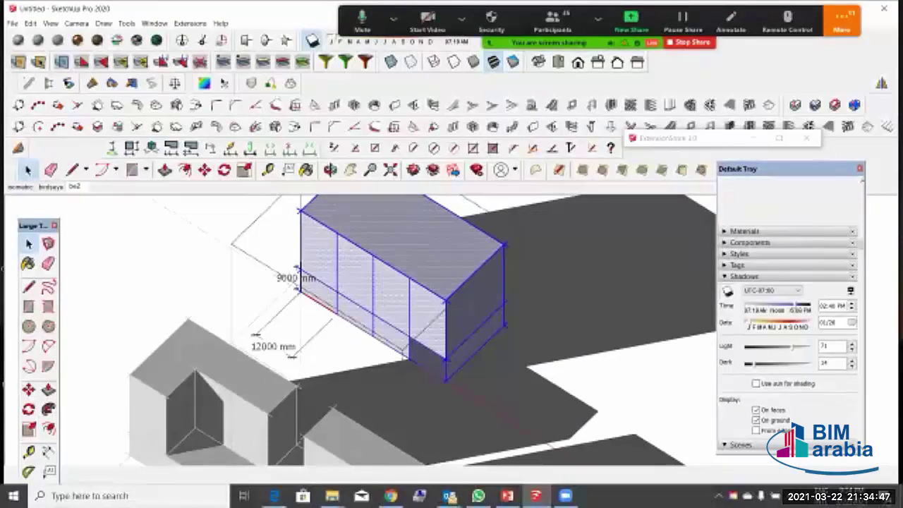
pyautogui.click(399, 243)
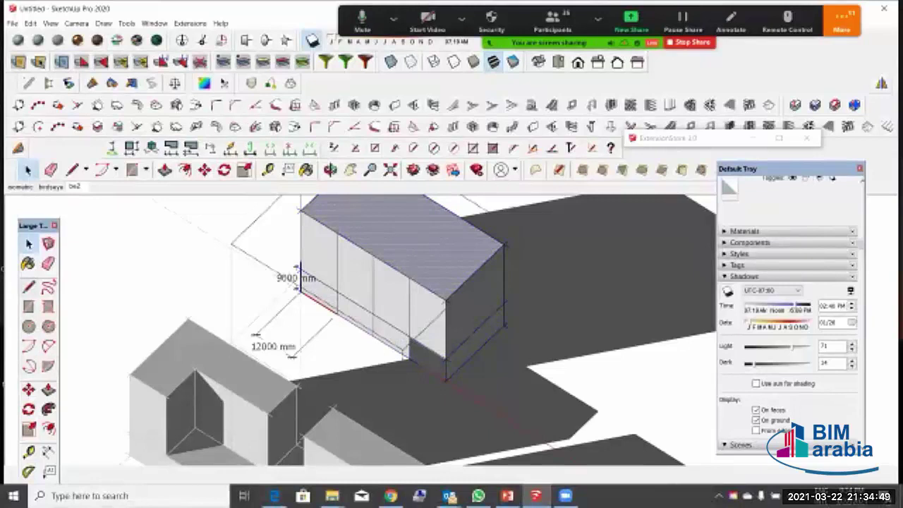
pyautogui.click(48, 389)
pyautogui.scroll(-3, 432, 395)
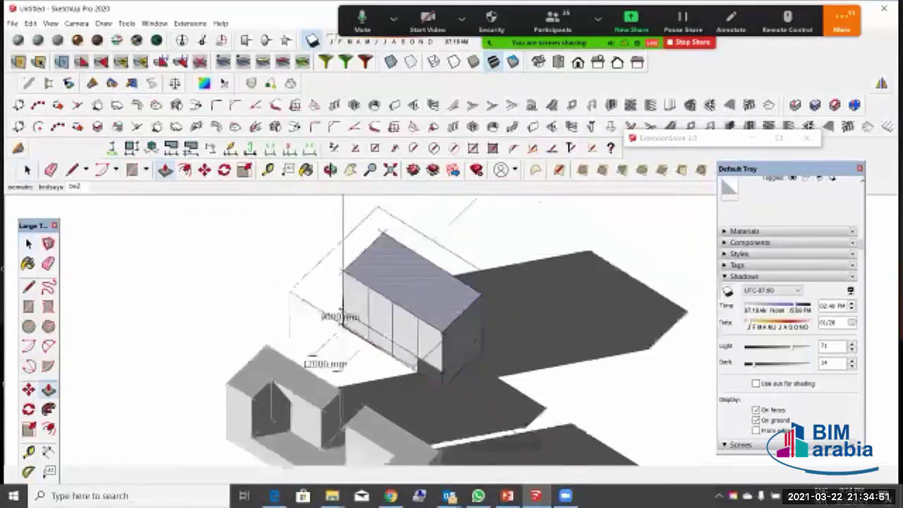
pyautogui.moveTo(422, 304); pyautogui.dragTo(412, 244)
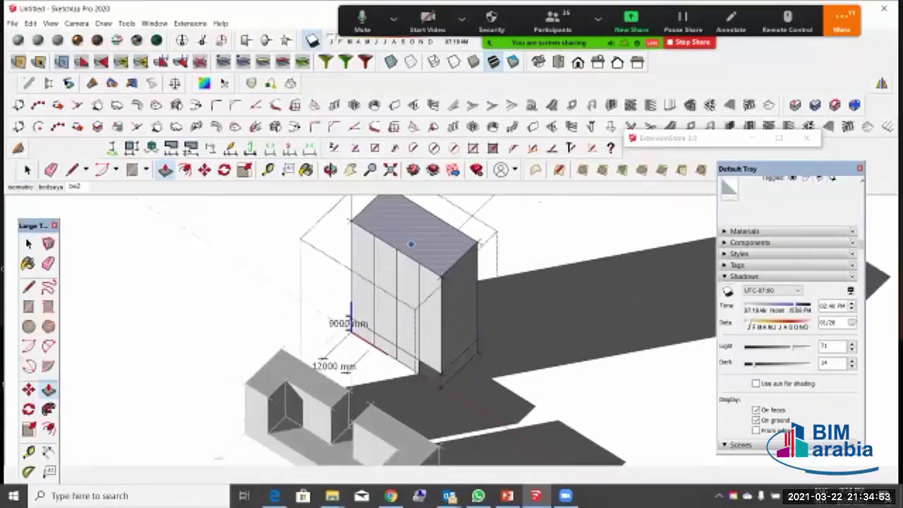
pyautogui.press('space')
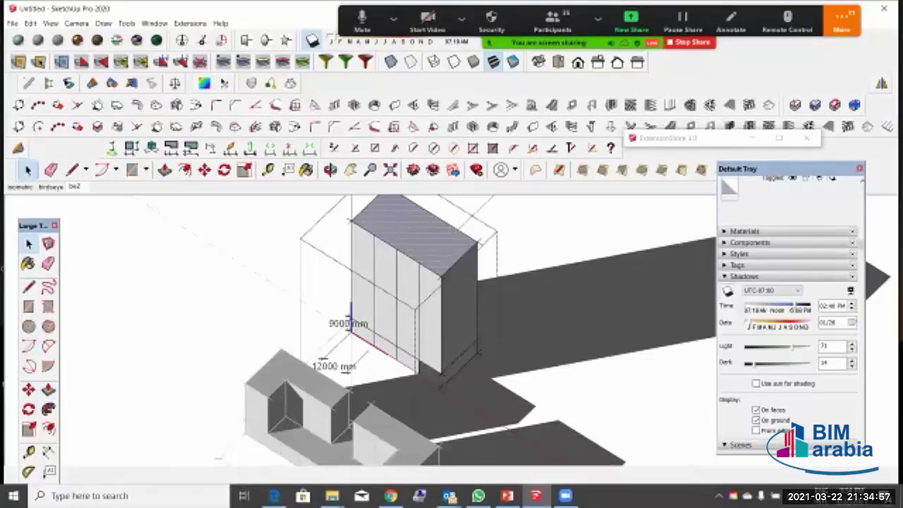
# Step: Copy the top face's outline straight down to about mid-height, dividing the block into upper and lower sections
pyautogui.press('m')
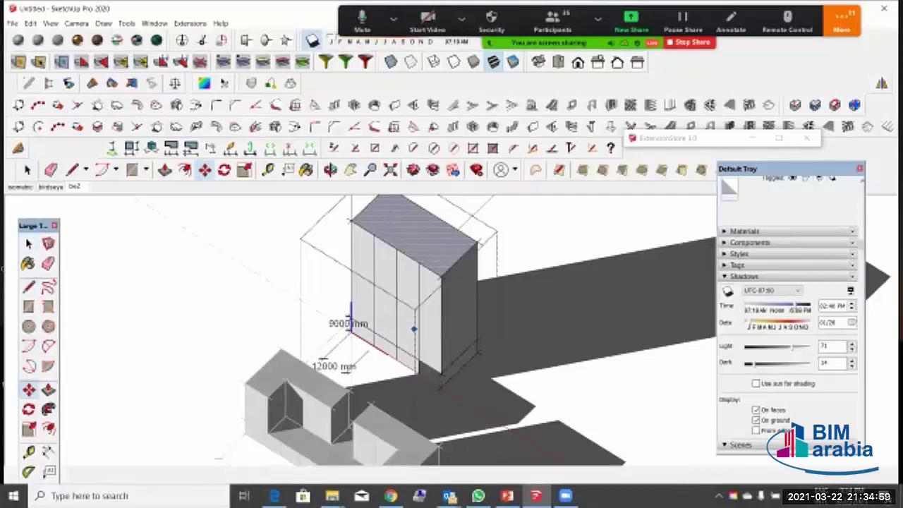
pyautogui.click(441, 275)
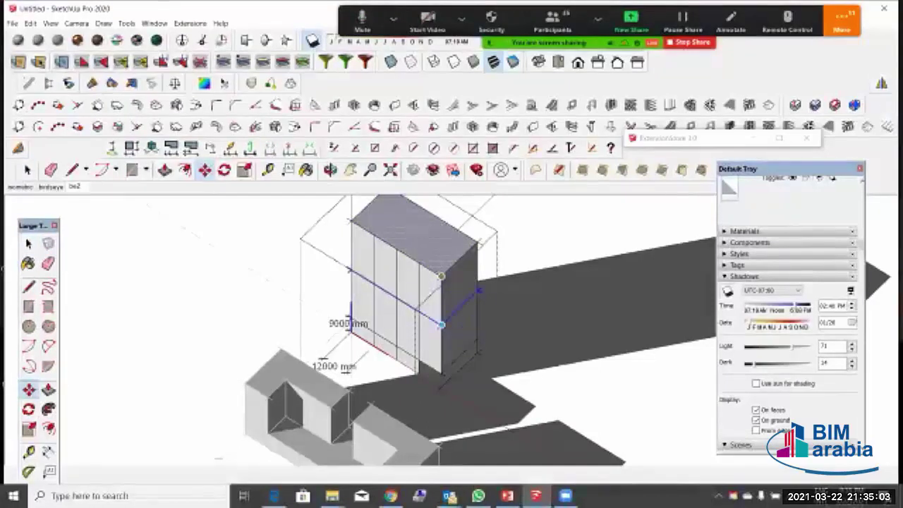
pyautogui.click(441, 325)
pyautogui.press('space')
# Step: Erase the three vertical division lines on the front face above the mid-height line
pyautogui.scroll(3, 459, 265)
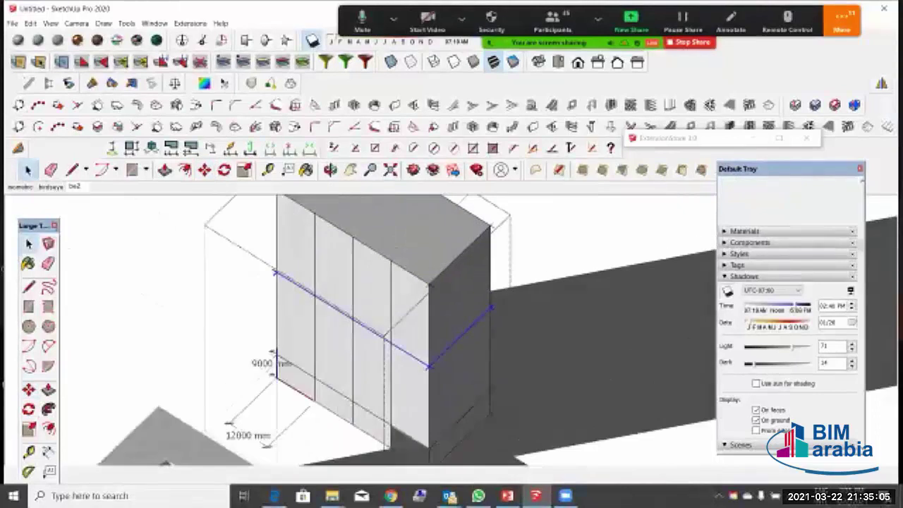
pyautogui.moveTo(286, 331); pyautogui.dragTo(338, 318, button='middle')
pyautogui.scroll(-1, 339, 318)
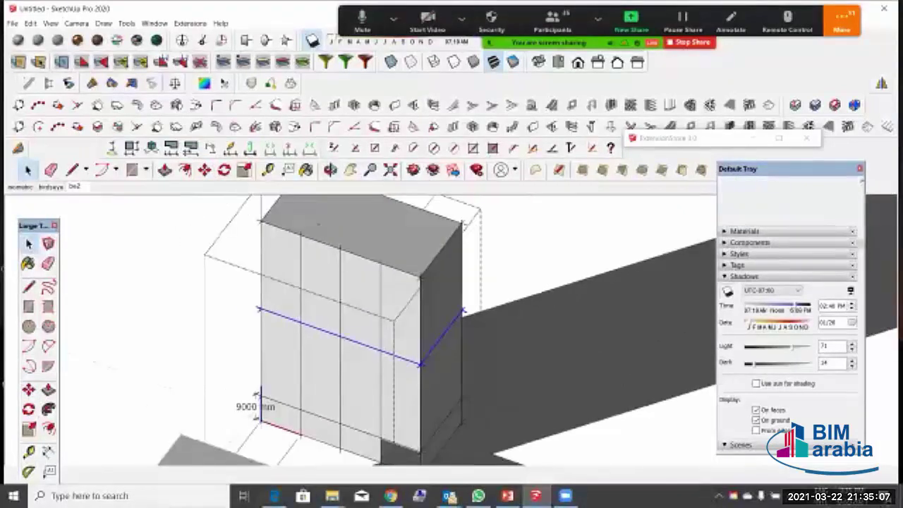
pyautogui.scroll(1, 300, 311)
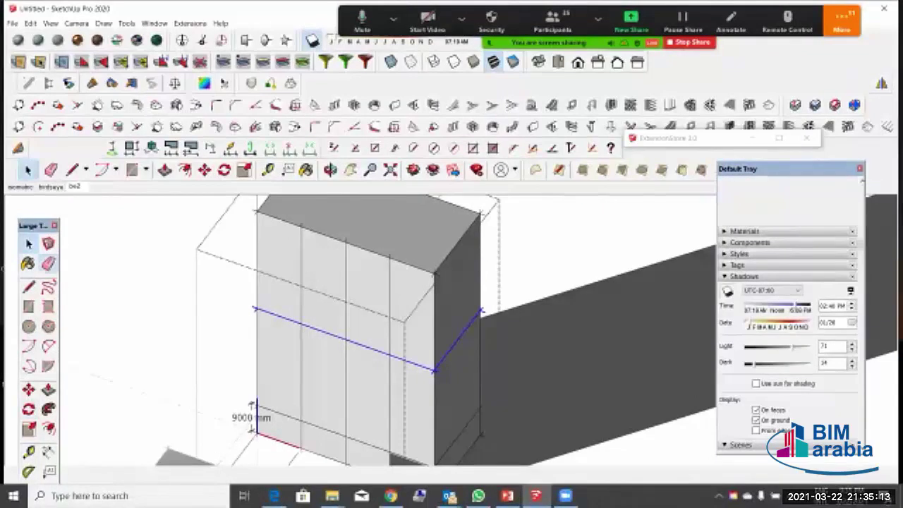
pyautogui.click(48, 263)
pyautogui.moveTo(390, 296); pyautogui.dragTo(301, 289)
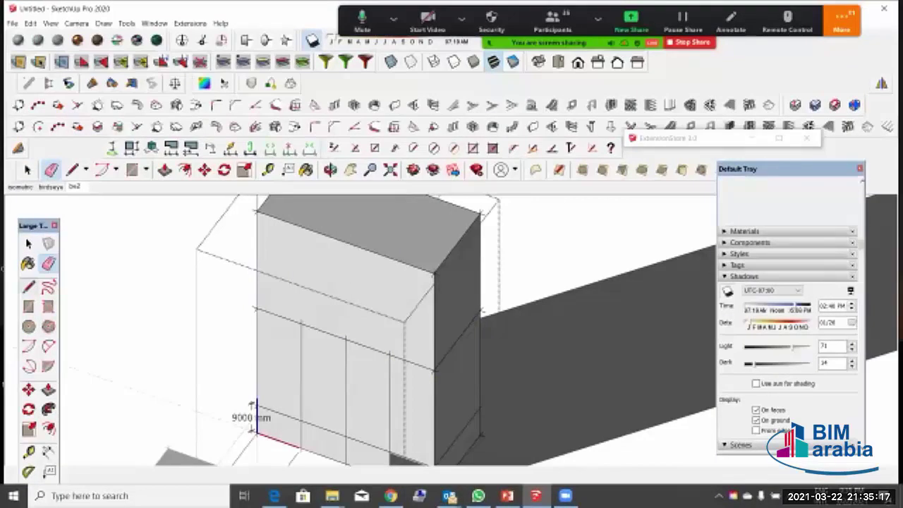
# Step: Draw four vertical lines on the upper front face, offset from the lower divisions, from the mid-height line to the roof edge
pyautogui.click(29, 287)
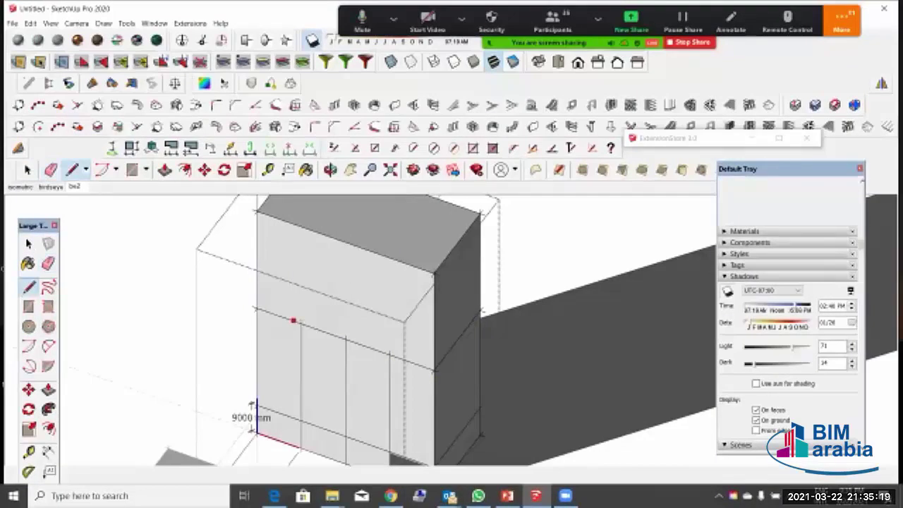
pyautogui.click(293, 321)
pyautogui.click(293, 221)
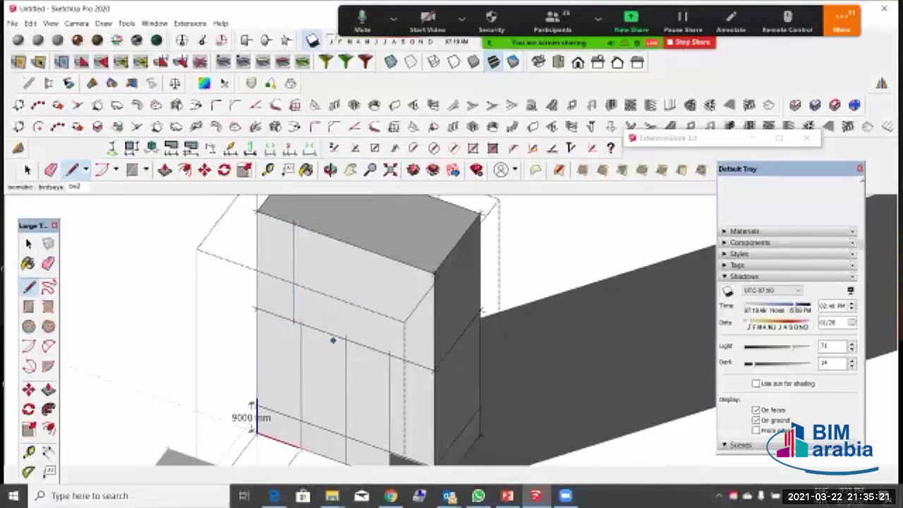
pyautogui.click(334, 336)
pyautogui.click(335, 237)
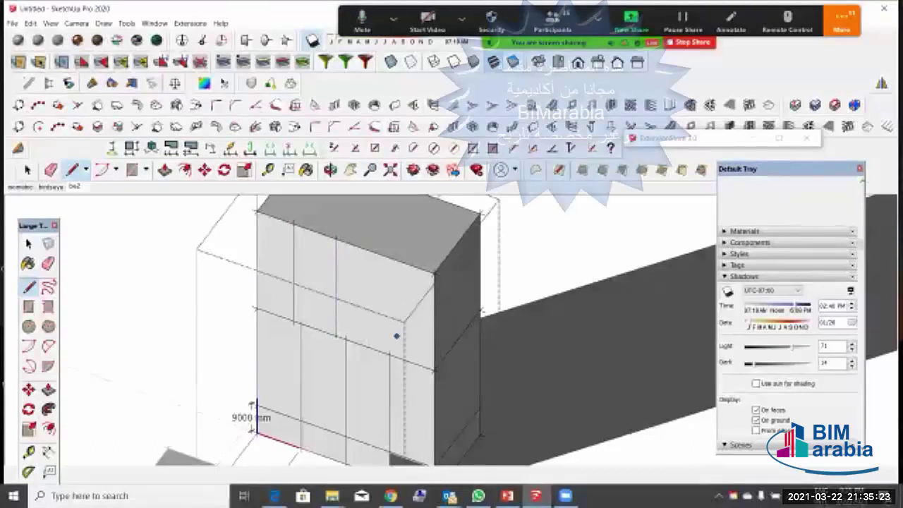
pyautogui.click(377, 351)
pyautogui.click(378, 254)
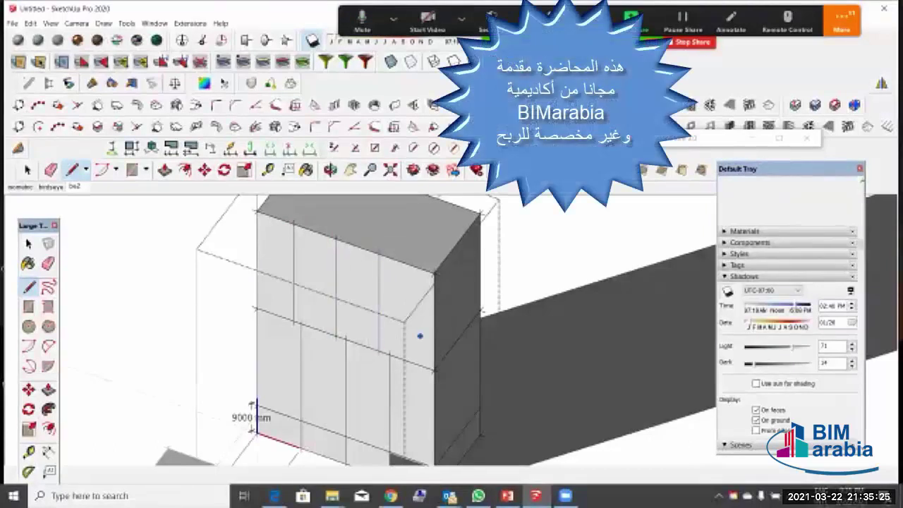
pyautogui.click(412, 362)
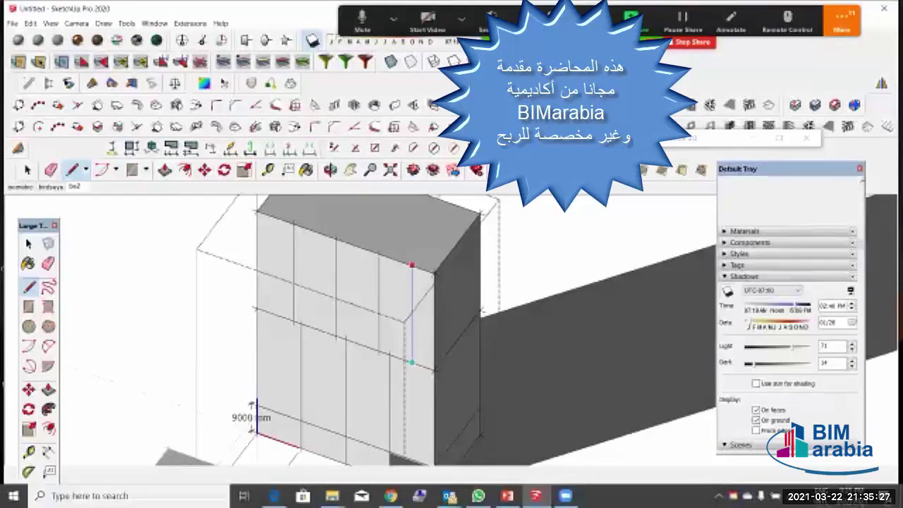
pyautogui.click(412, 264)
pyautogui.scroll(-3, 405, 263)
pyautogui.moveTo(394, 261); pyautogui.dragTo(334, 262, button='middle')
pyautogui.scroll(-1, 335, 262)
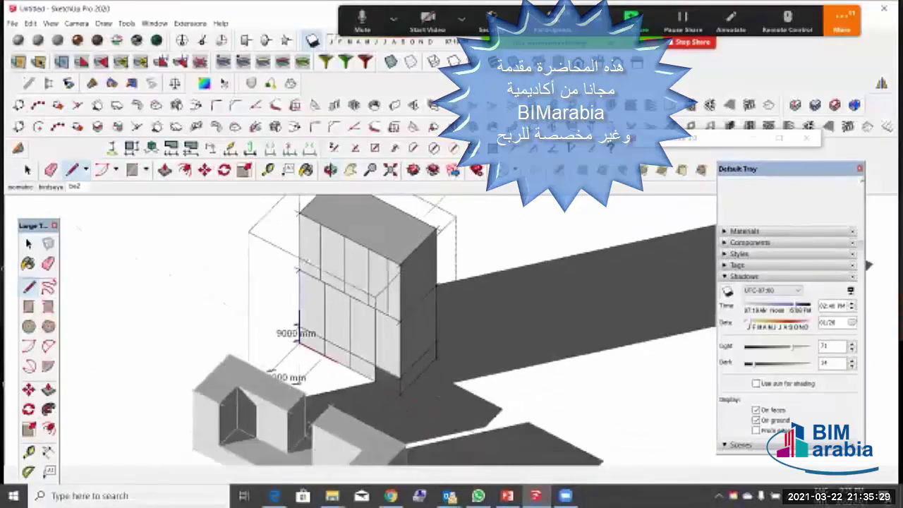
pyautogui.press('space')
# Step: Set the shadows to 01:13 PM on 03/18 with a light intensity of 60
pyautogui.scroll(-1, 334, 272)
pyautogui.scroll(2, 365, 273)
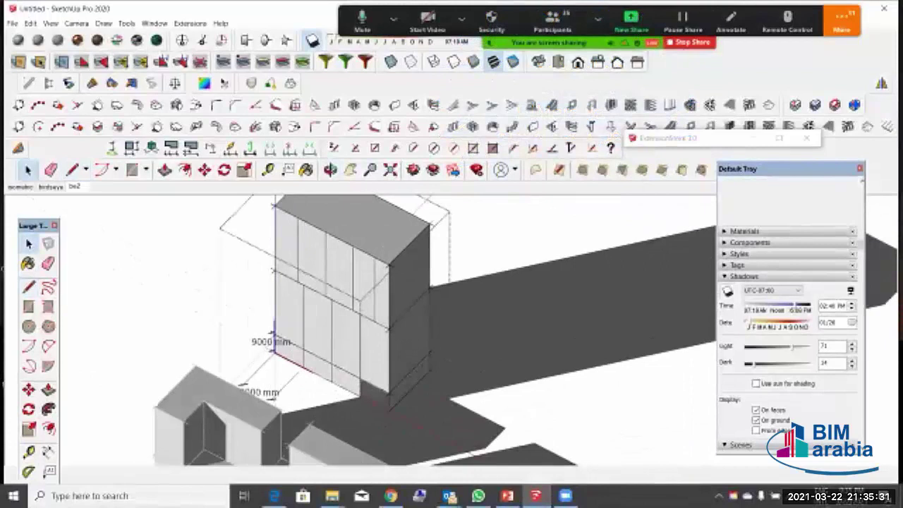
pyautogui.scroll(-3, 286, 285)
pyautogui.scroll(1, 321, 280)
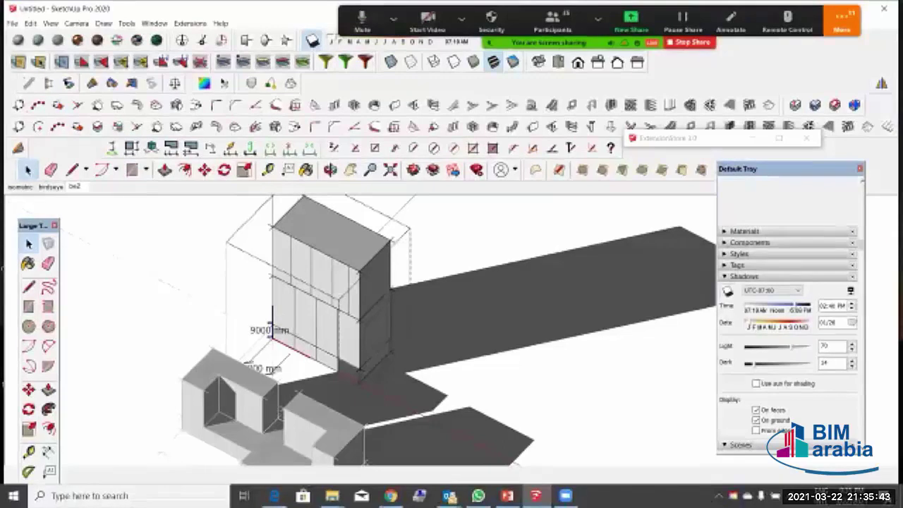
pyautogui.moveTo(793, 346)
pyautogui.mouseDown()
pyautogui.moveTo(778, 347)
pyautogui.moveTo(785, 346)
pyautogui.mouseUp()
pyautogui.moveTo(796, 306)
pyautogui.mouseDown()
pyautogui.moveTo(751, 322)
pyautogui.moveTo(772, 322)
pyautogui.moveTo(776, 306)
pyautogui.moveTo(786, 305)
pyautogui.moveTo(773, 322)
pyautogui.moveTo(758, 322)
pyautogui.moveTo(784, 305)
pyautogui.mouseUp()
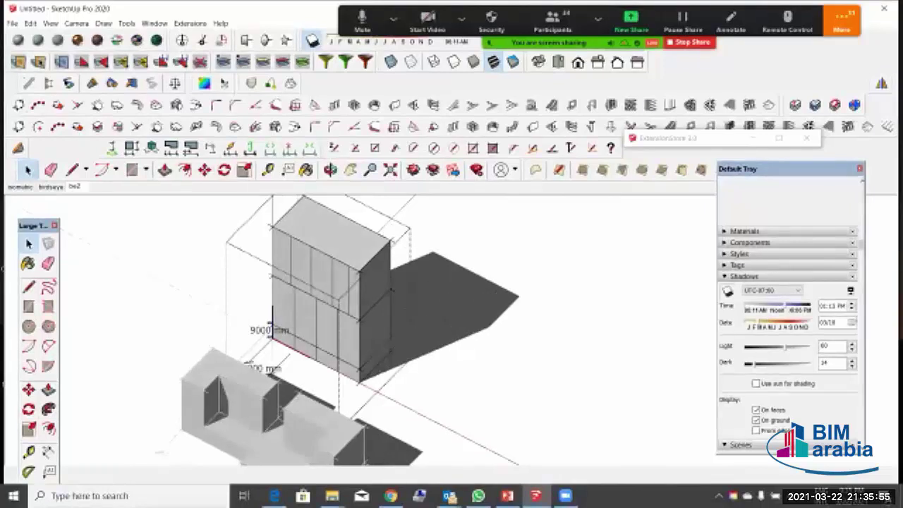
# Step: Copy the block's upper section out along the red axis and lower the copy to ground level beside the block
pyautogui.scroll(1, 355, 301)
pyautogui.moveTo(354, 302); pyautogui.dragTo(351, 249, button='middle')
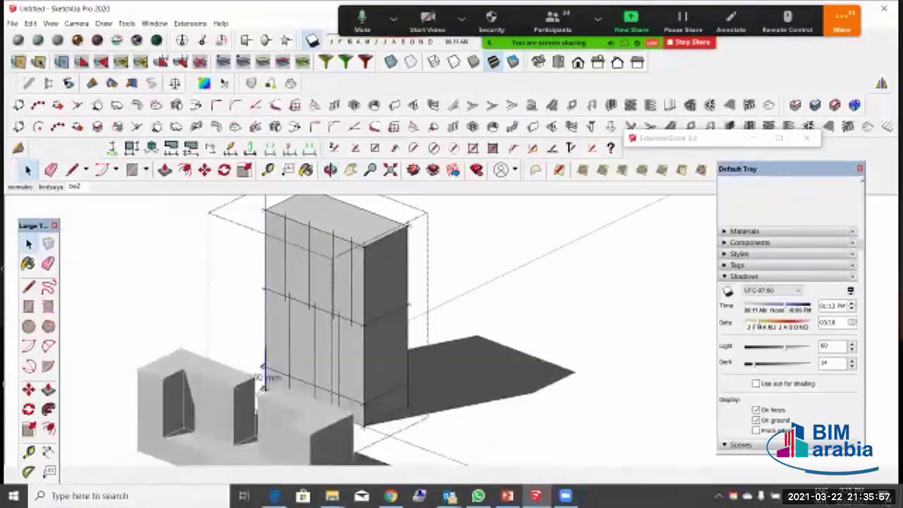
pyautogui.scroll(2, 351, 249)
pyautogui.scroll(-4, 349, 275)
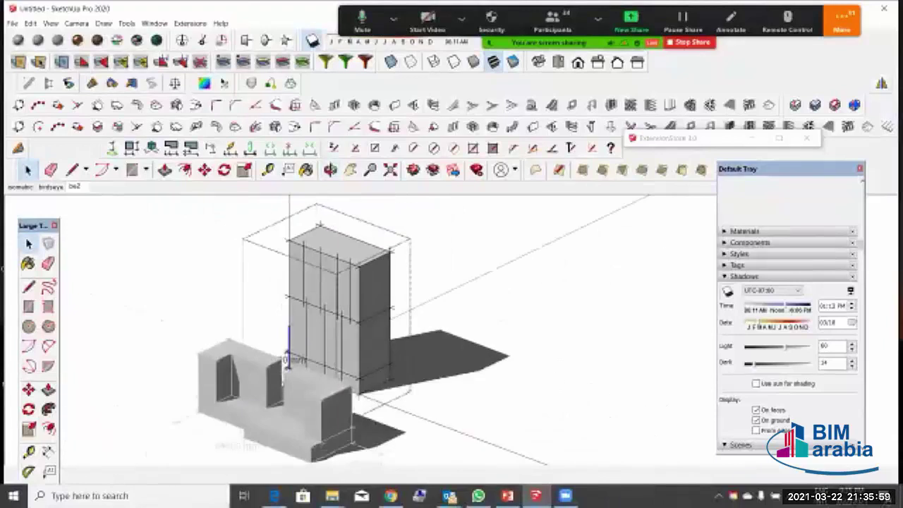
pyautogui.scroll(2, 286, 357)
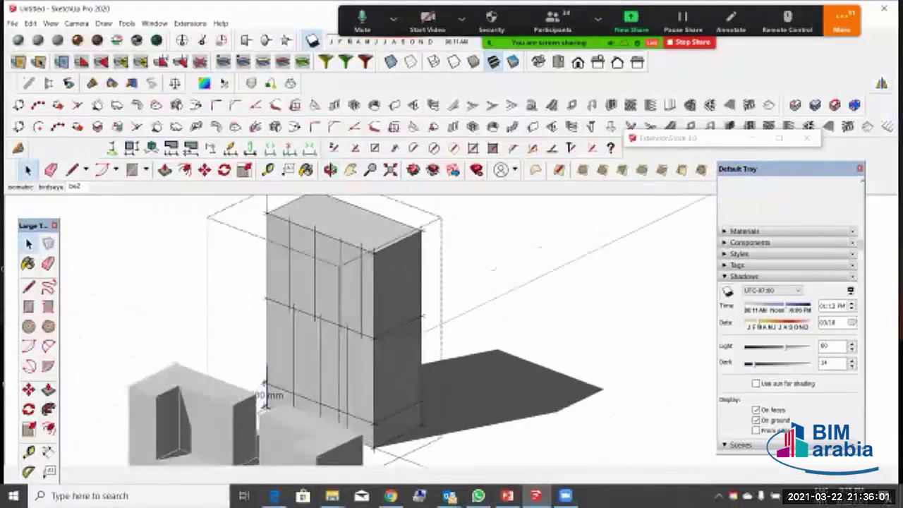
pyautogui.scroll(-2, 305, 351)
pyautogui.moveTo(438, 240); pyautogui.dragTo(302, 254)
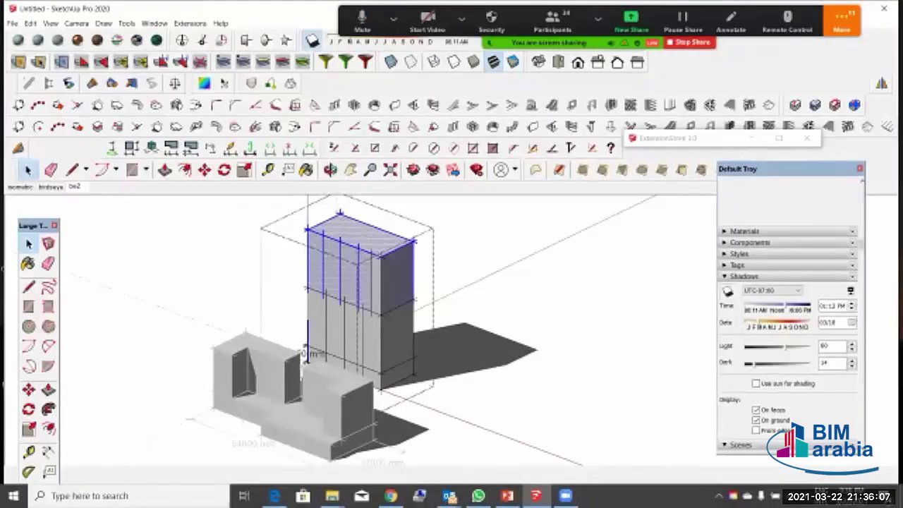
pyautogui.click(28, 390)
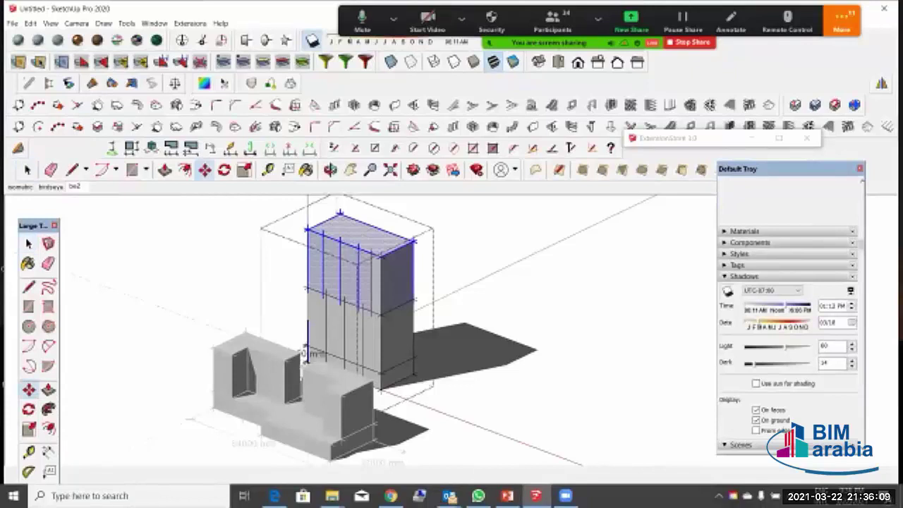
pyautogui.click(307, 288)
pyautogui.press('ctrl')
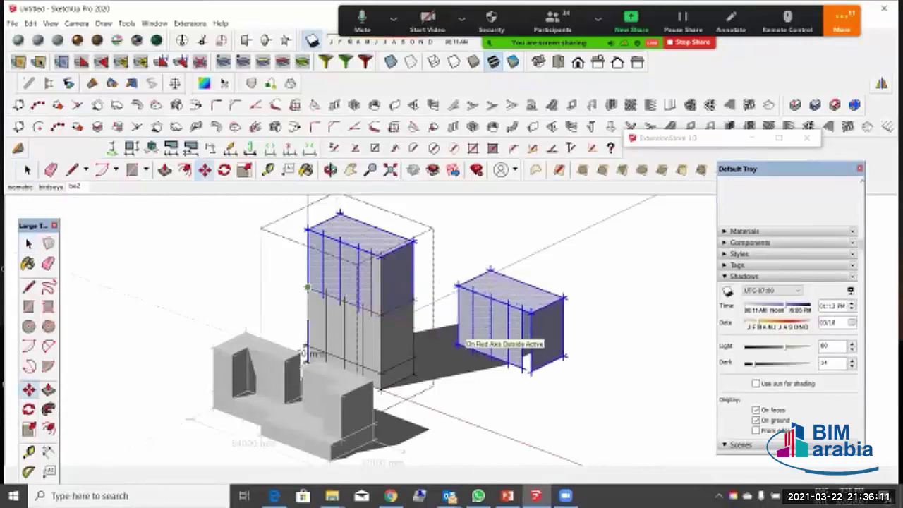
pyautogui.click(455, 346)
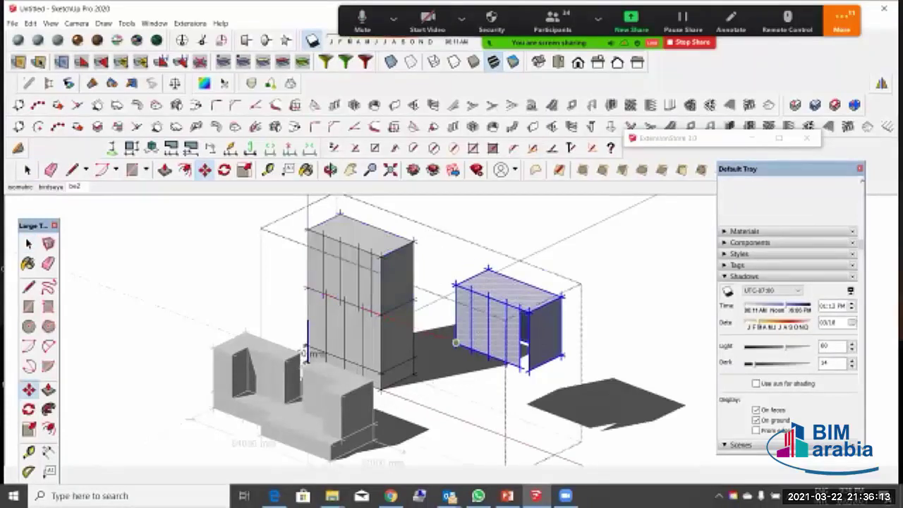
pyautogui.click(455, 344)
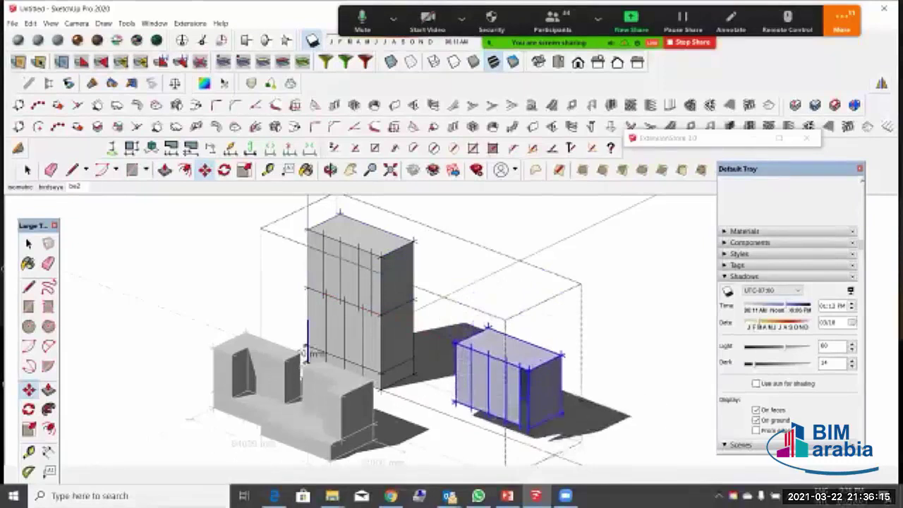
pyautogui.click(382, 389)
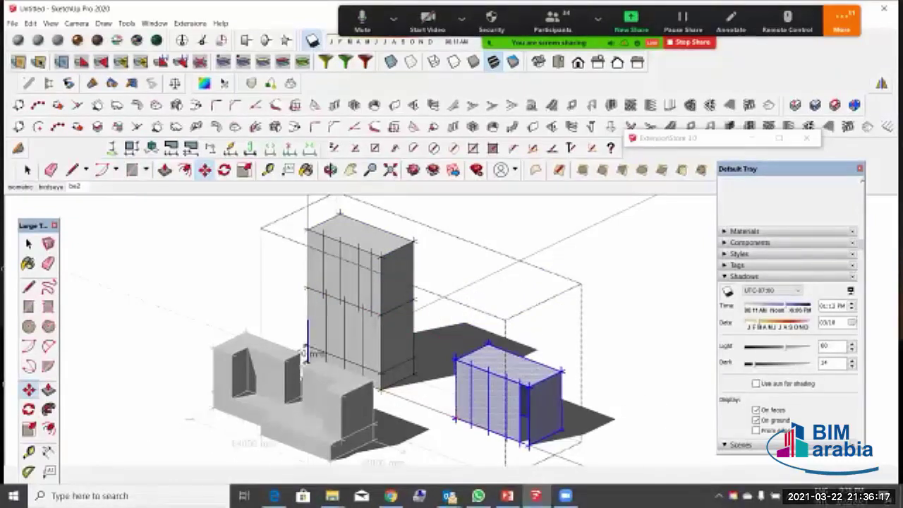
# Step: Delete the original upper section of the tall block, leaving only its lower section
pyautogui.click(28, 243)
pyautogui.click(358, 276)
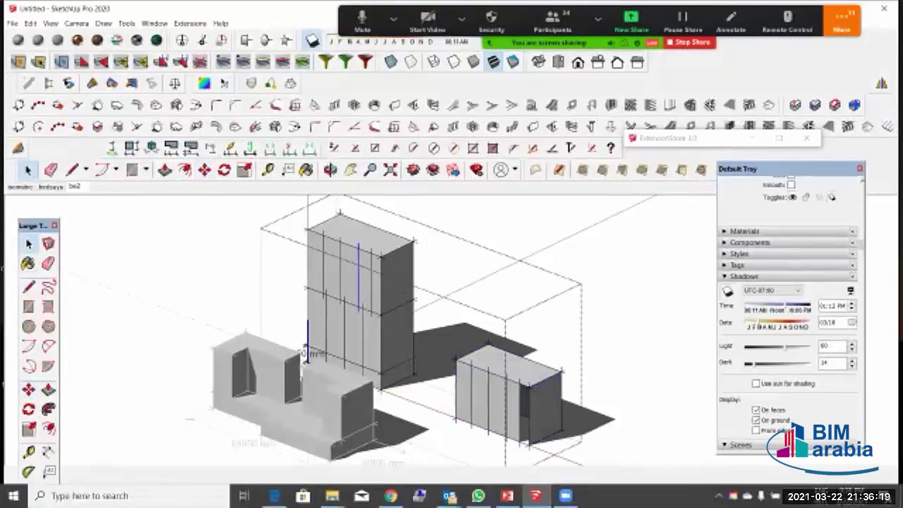
pyautogui.moveTo(289, 211); pyautogui.dragTo(288, 213)
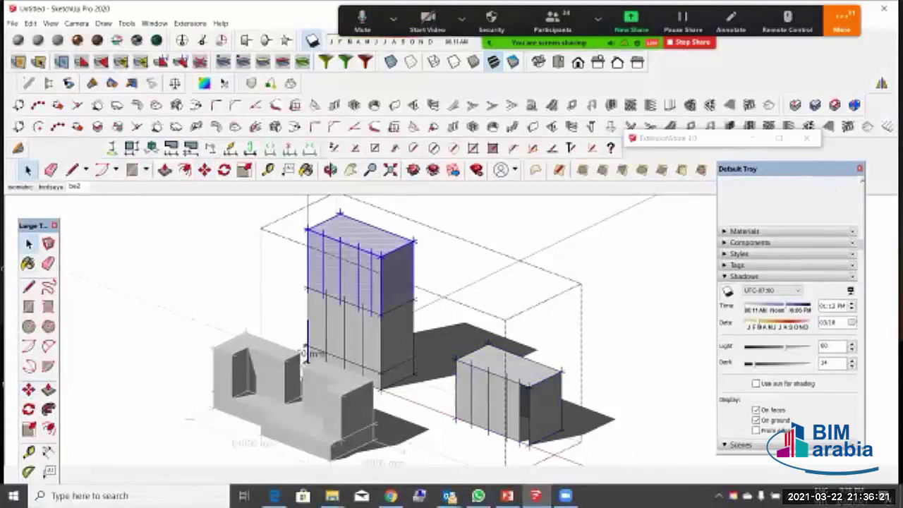
pyautogui.press('Delete')
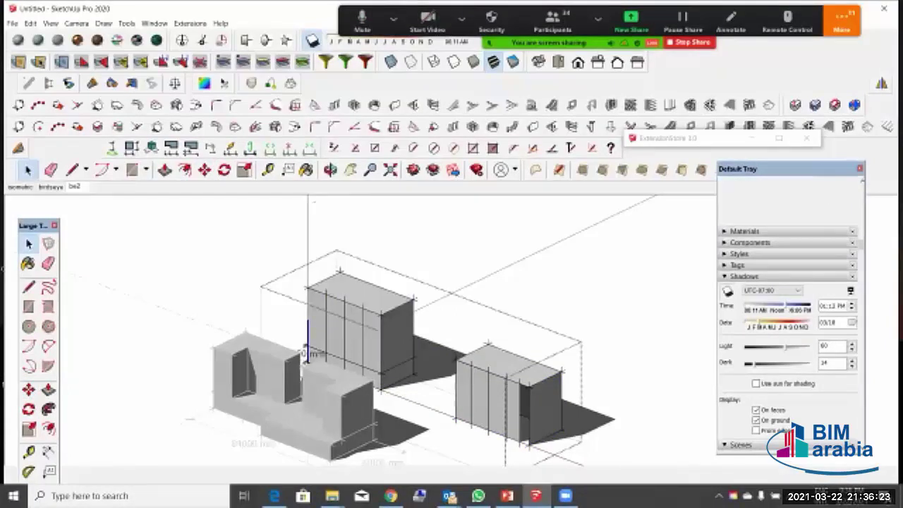
# Step: Open the L-shaped tower component on the base and draw a horizontal line at mid-height on its recessed front face
pyautogui.scroll(4, 543, 409)
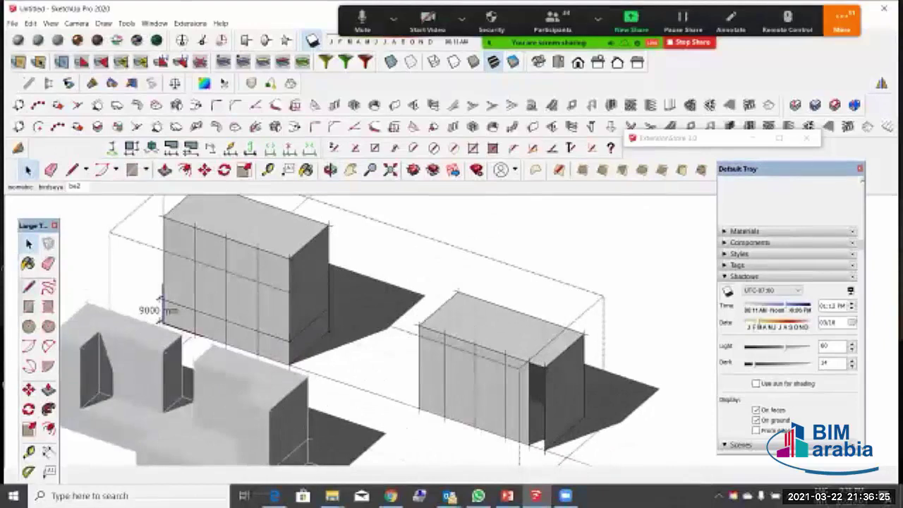
pyautogui.moveTo(395, 325); pyautogui.dragTo(371, 346, button='middle')
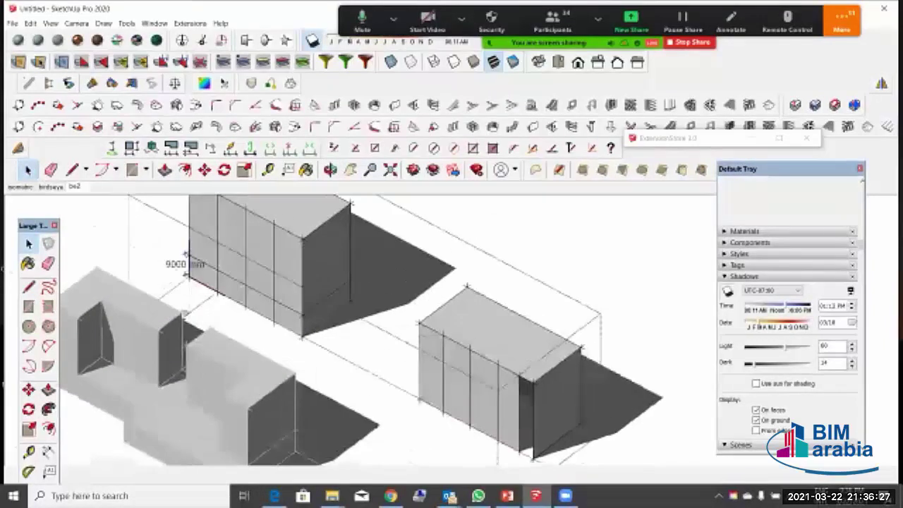
pyautogui.scroll(-1, 264, 242)
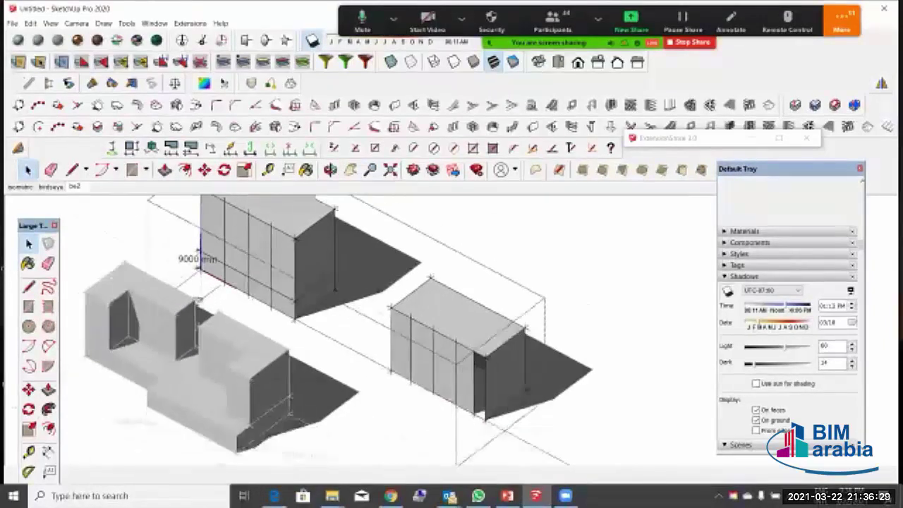
pyautogui.click(229, 378)
pyautogui.doubleClick(229, 378)
pyautogui.hotkey('ctrl', 'a')
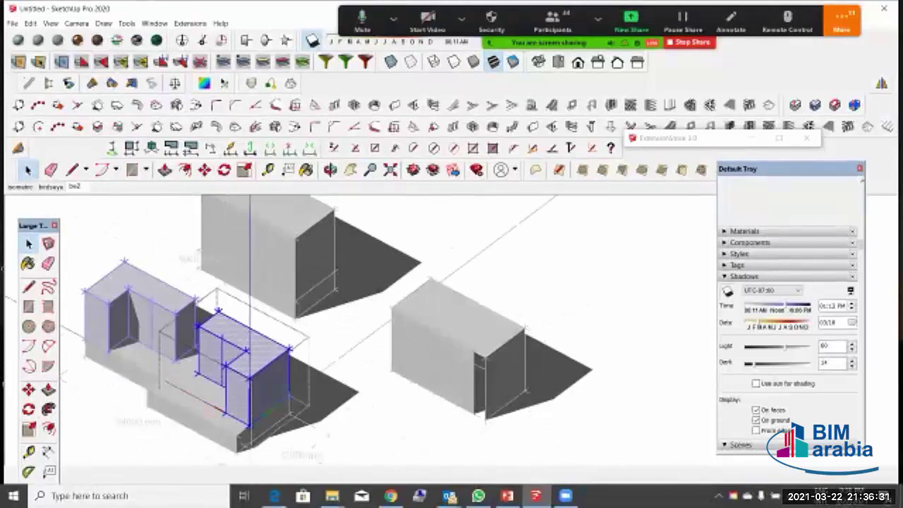
pyautogui.click(28, 286)
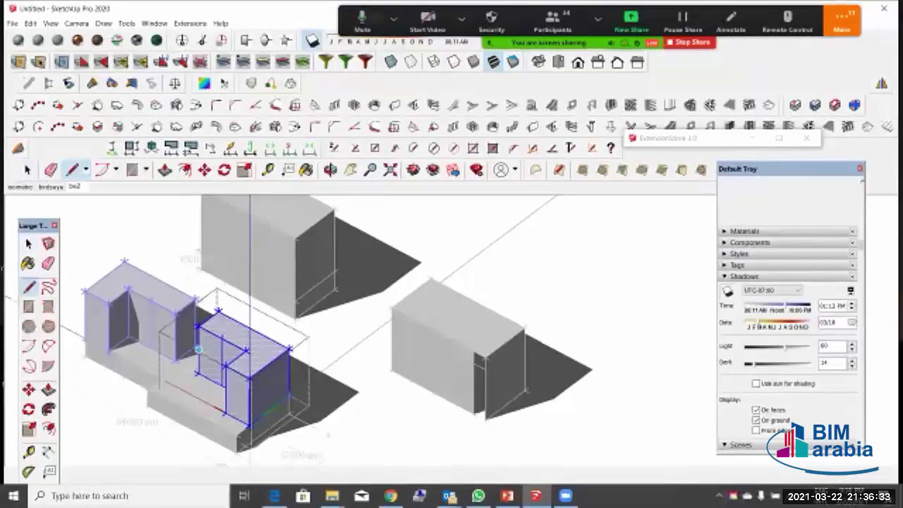
pyautogui.scroll(2, 192, 345)
pyautogui.click(191, 345)
pyautogui.click(225, 362)
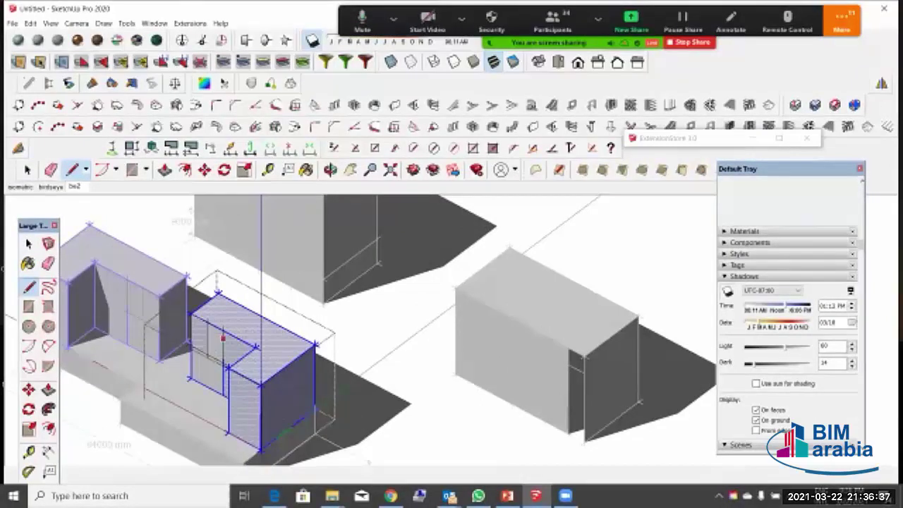
# Step: Continue the mid-height line across the recessed face, add a vertical division above it, and exit the tower component
pyautogui.moveTo(211, 349); pyautogui.dragTo(290, 449, button='middle')
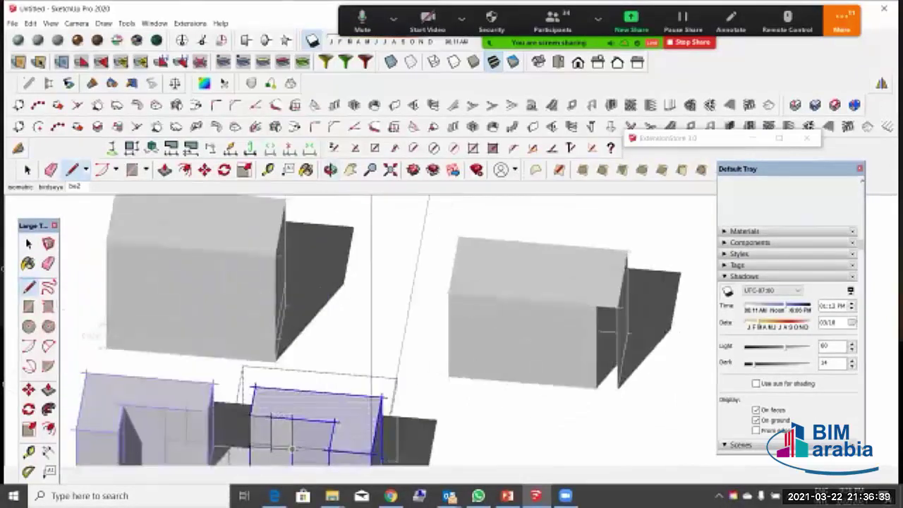
pyautogui.click(291, 449)
pyautogui.click(335, 453)
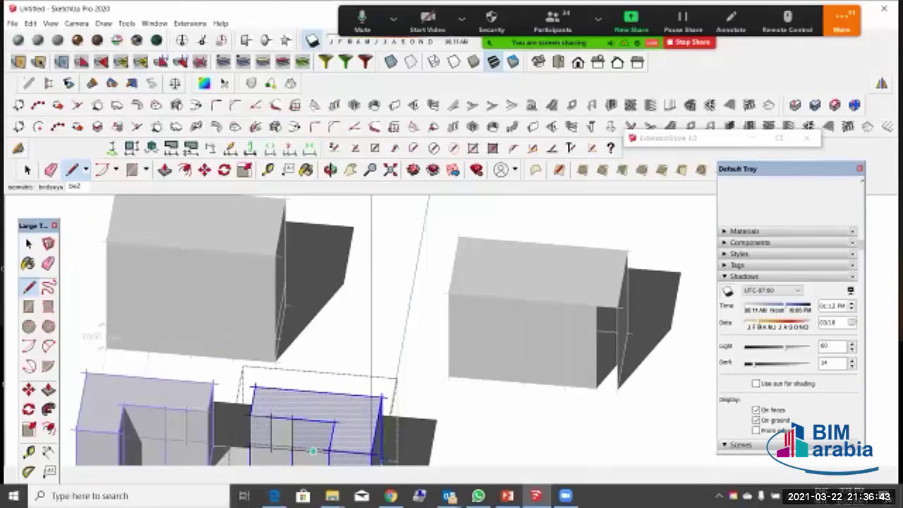
pyautogui.click(313, 450)
pyautogui.click(312, 422)
pyautogui.scroll(-3, 239, 342)
pyautogui.moveTo(240, 342); pyautogui.dragTo(185, 397, button='middle')
pyautogui.press('space')
pyautogui.click(362, 317)
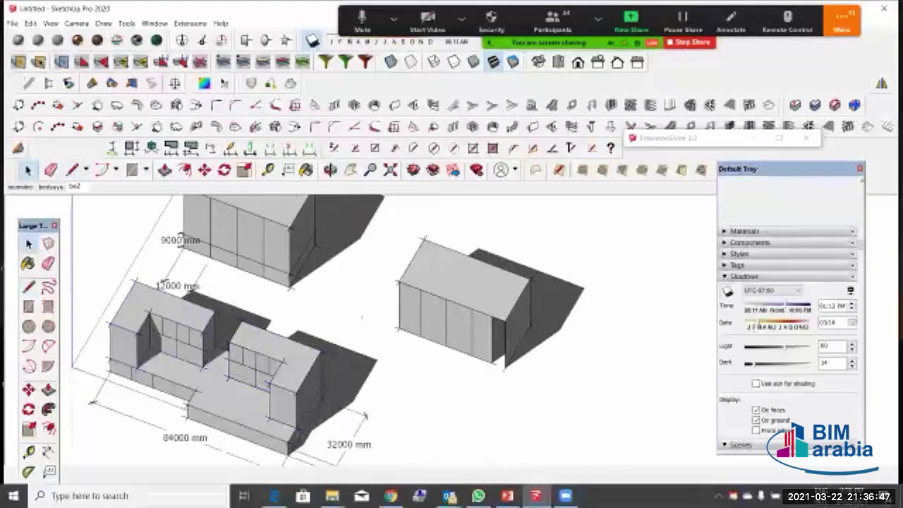
# Step: Draw rectangles on the copied block's front face to divide it at mid-height and split its upper panels into narrower ones
pyautogui.tripleClick(451, 310)
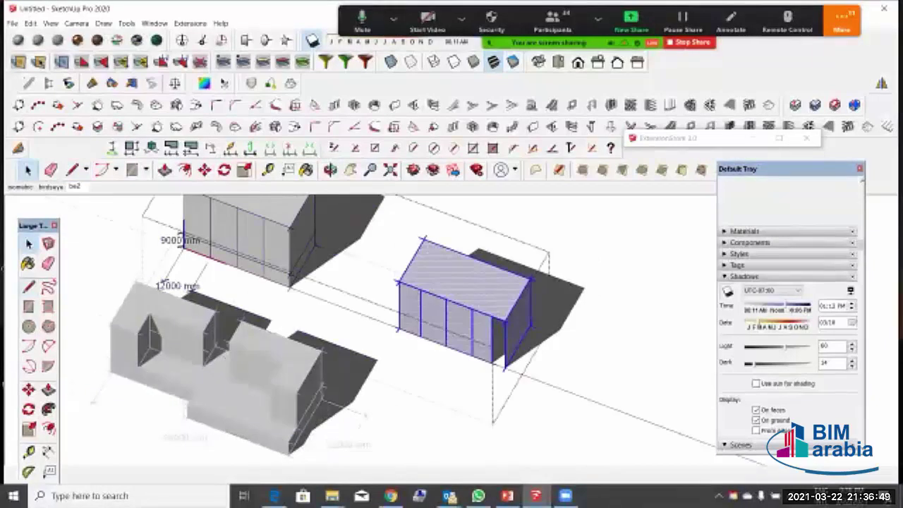
pyautogui.click(28, 305)
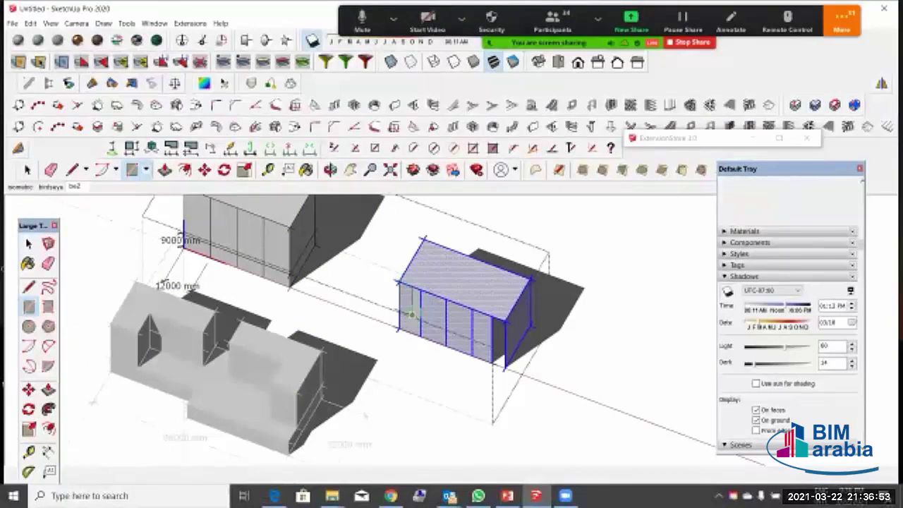
pyautogui.click(412, 314)
pyautogui.click(492, 362)
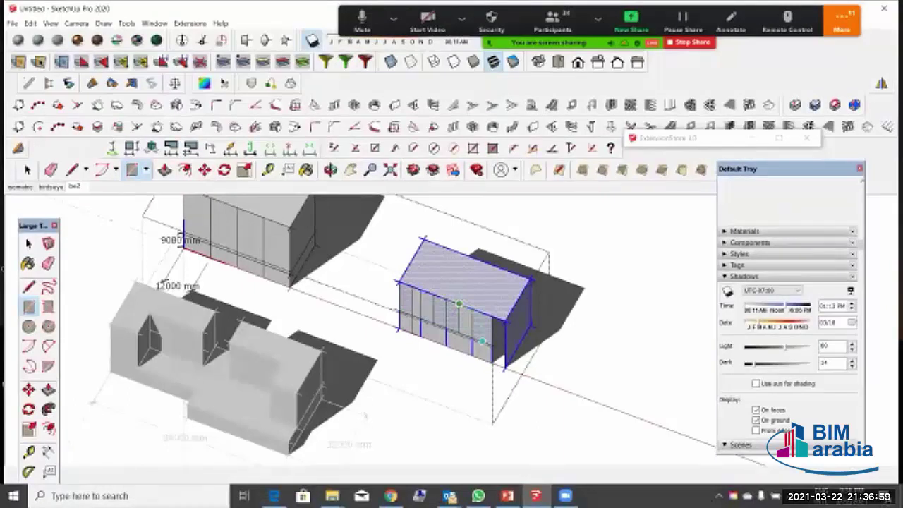
pyautogui.moveTo(457, 305); pyautogui.dragTo(422, 246, button='middle')
pyautogui.scroll(3, 421, 246)
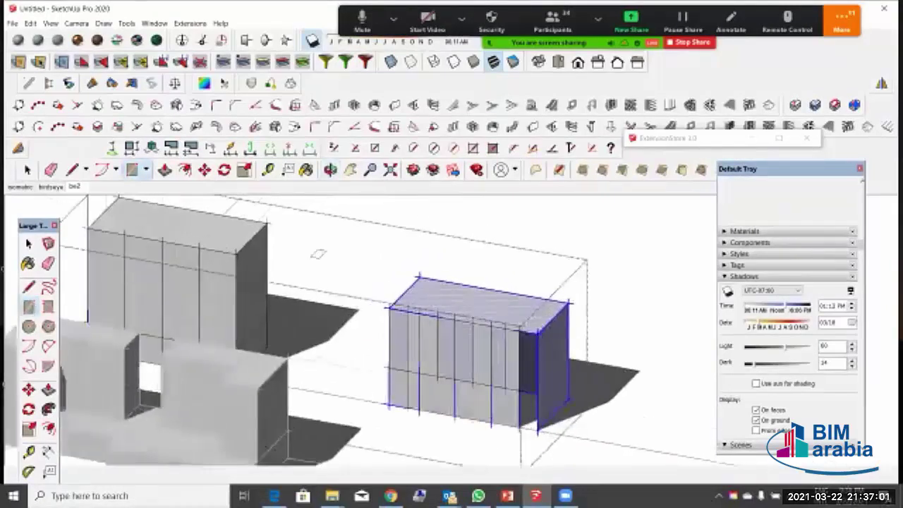
pyautogui.press('space')
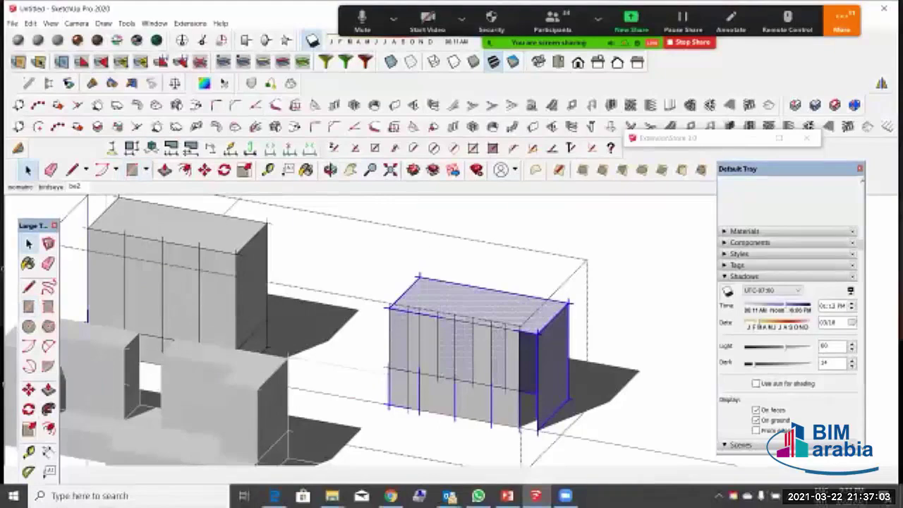
pyautogui.press('Escape')
pyautogui.scroll(-3, 491, 287)
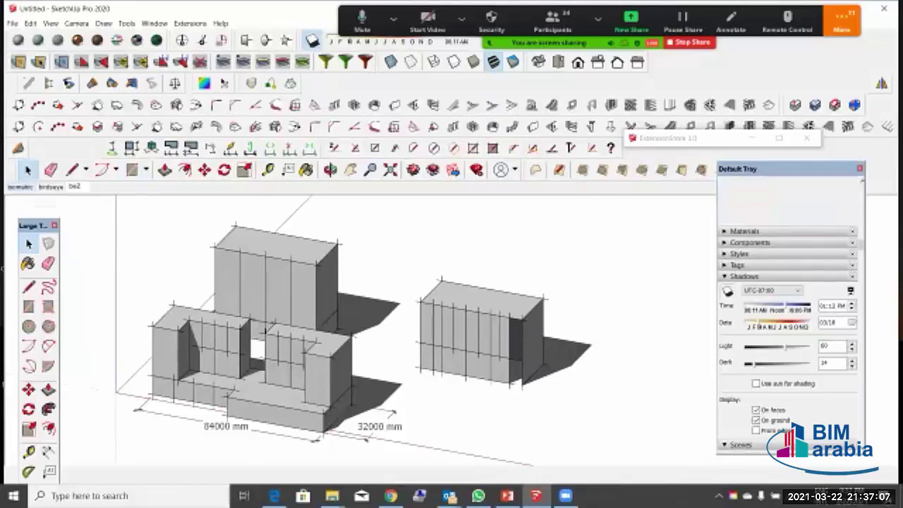
# Step: Switch to the isometric scene and fit the whole model in the view
pyautogui.click(21, 186)
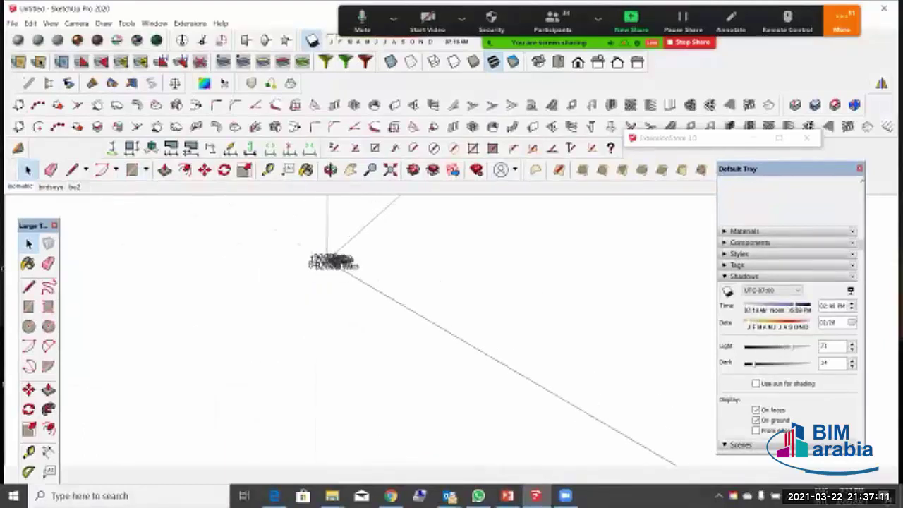
pyautogui.click(391, 170)
pyautogui.moveTo(452, 332)
pyautogui.mouseDown(button='middle')
pyautogui.moveTo(455, 310)
pyautogui.moveTo(452, 327)
pyautogui.mouseUp(button='middle')
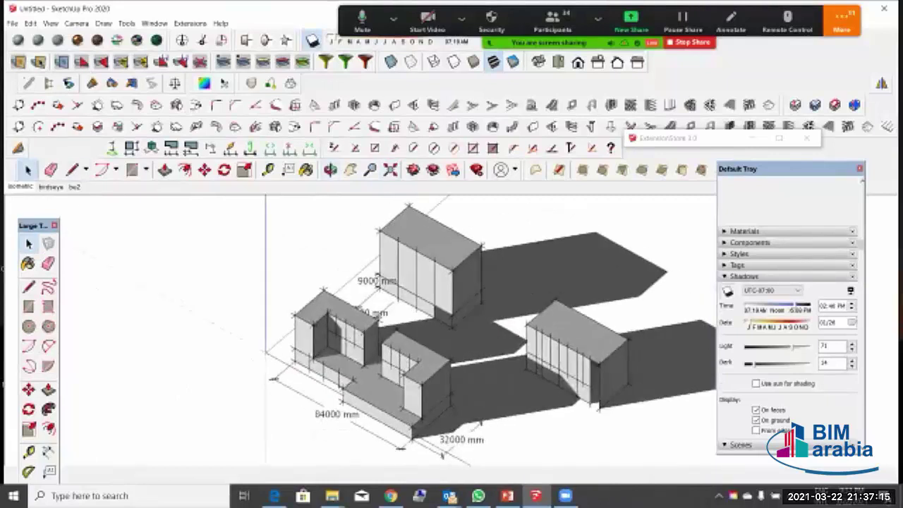
# Step: Try the perspective camera with the whole model fitted in view, and return to parallel projection
pyautogui.rightClick(22, 186)
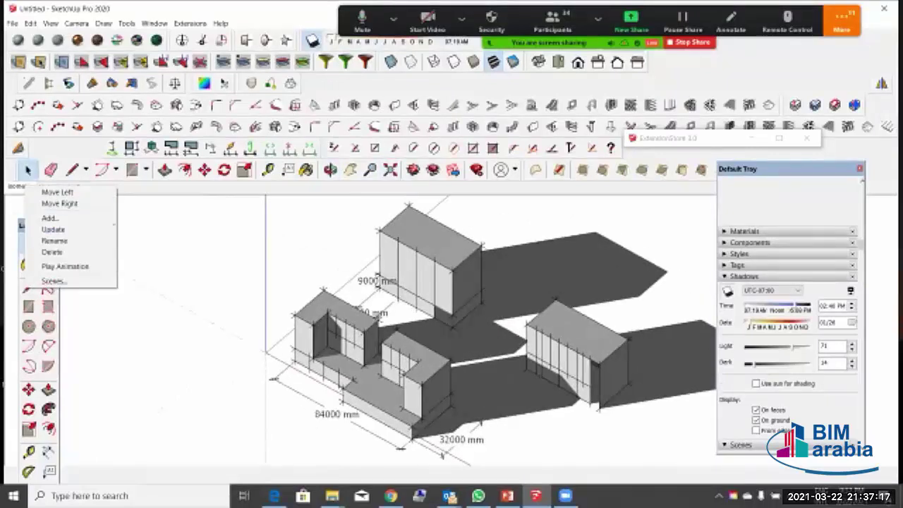
pyautogui.click(76, 23)
pyautogui.click(97, 85)
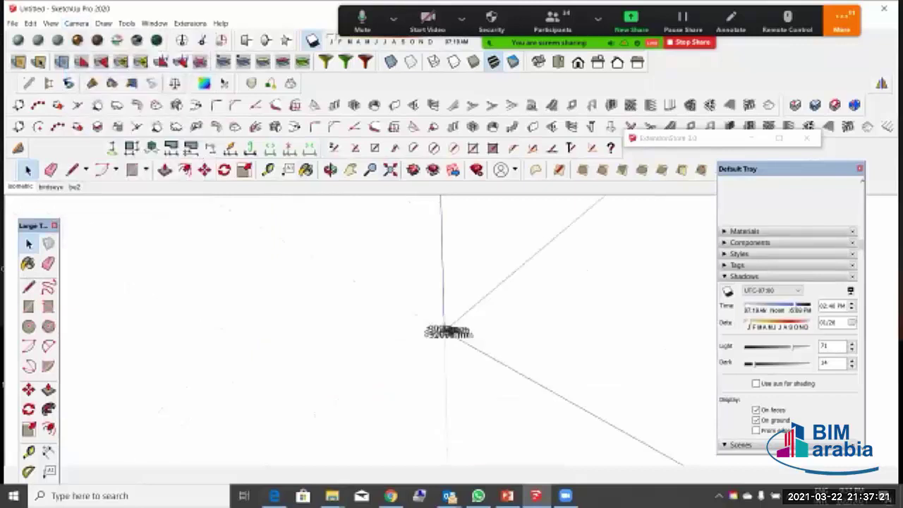
pyautogui.click(390, 169)
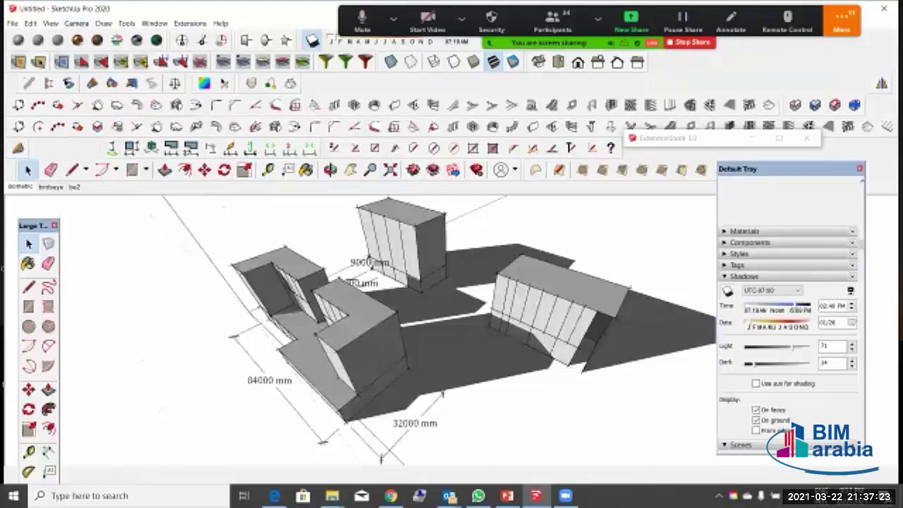
pyautogui.click(76, 23)
pyautogui.click(105, 72)
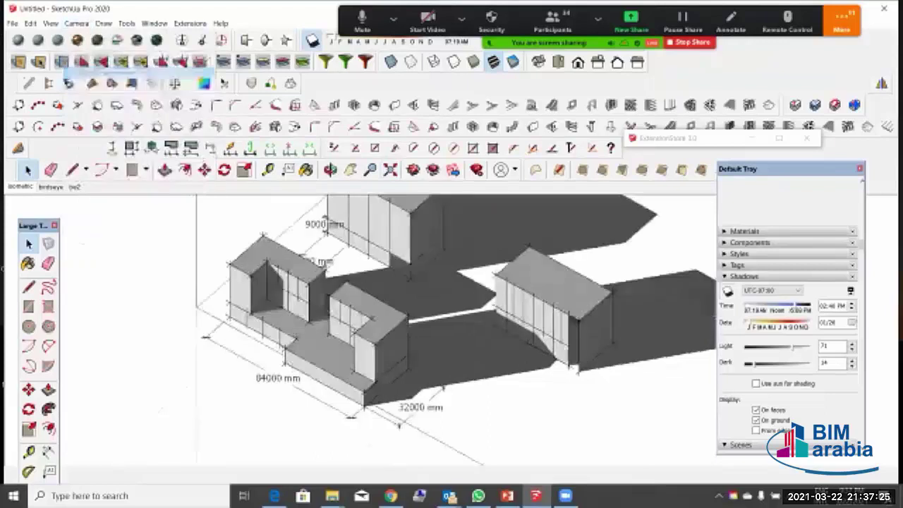
# Step: Frame all the blocks and dimensions in the parallel view and update the isometric scene with it
pyautogui.scroll(-1, 437, 303)
pyautogui.scroll(3, 417, 233)
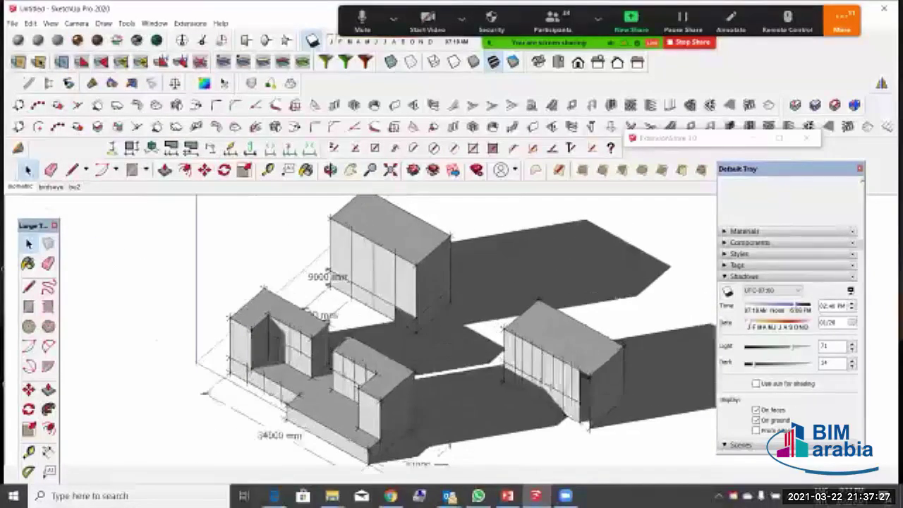
pyautogui.scroll(-2, 452, 297)
pyautogui.rightClick(20, 186)
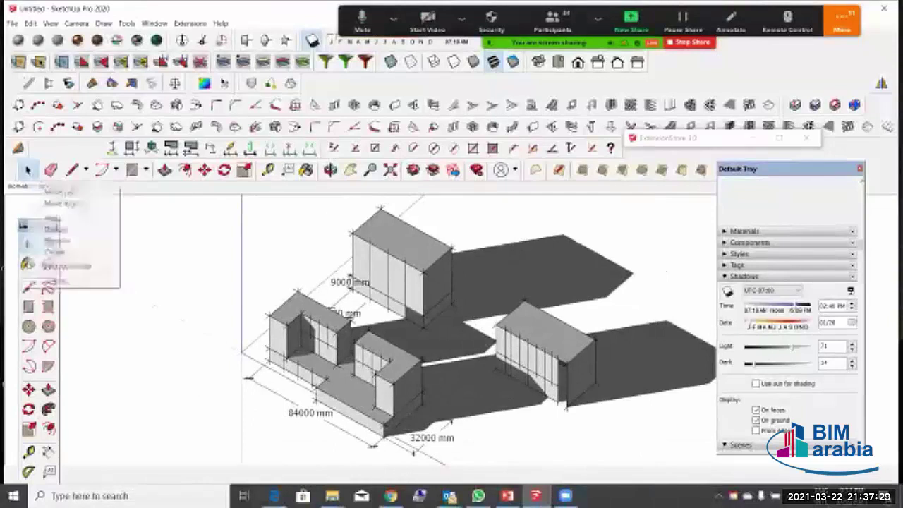
pyautogui.click(57, 228)
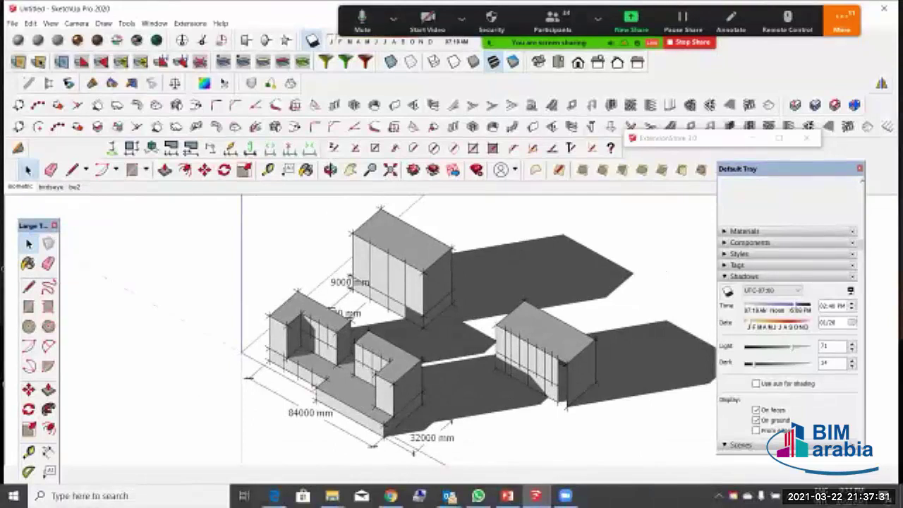
# Step: Switch the camera to Perspective and orbit down to a near eye-level corner view of the blocks
pyautogui.moveTo(367, 353); pyautogui.dragTo(473, 300, button='middle')
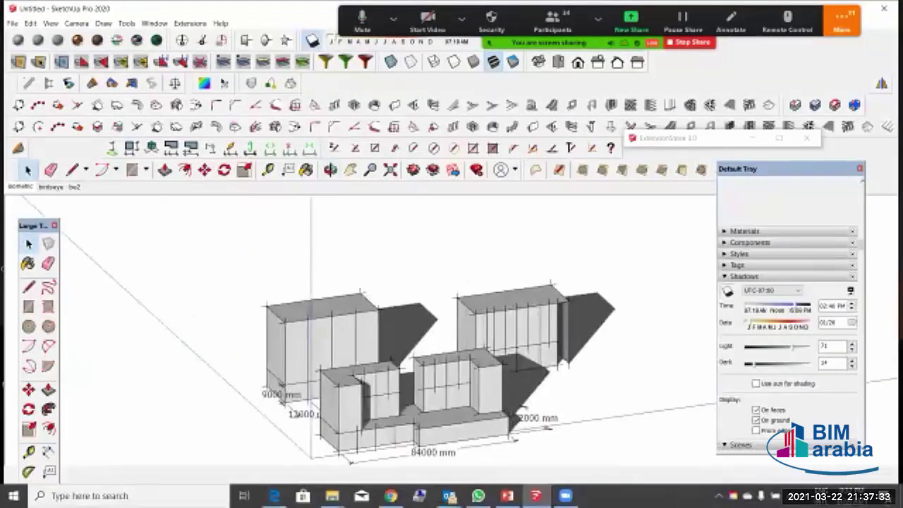
pyautogui.click(76, 23)
pyautogui.click(92, 83)
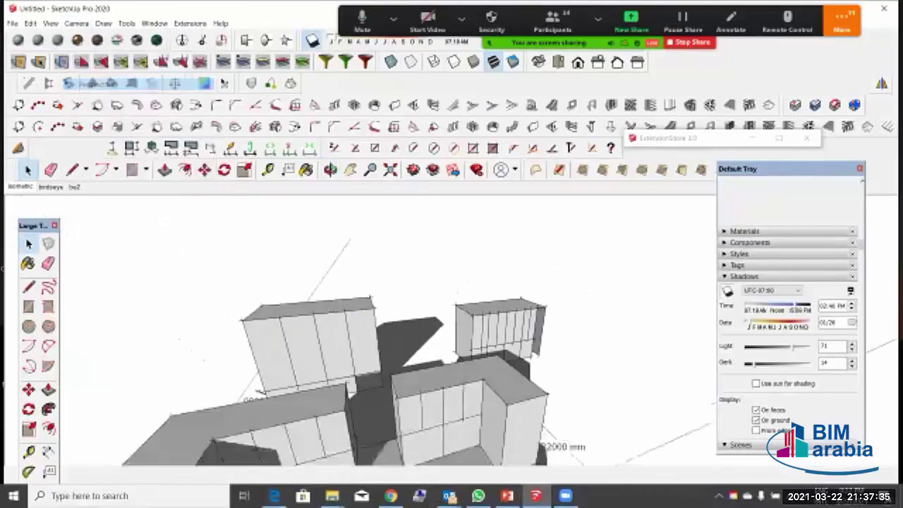
pyautogui.scroll(-4, 479, 303)
pyautogui.moveTo(480, 303); pyautogui.dragTo(543, 247, button='middle')
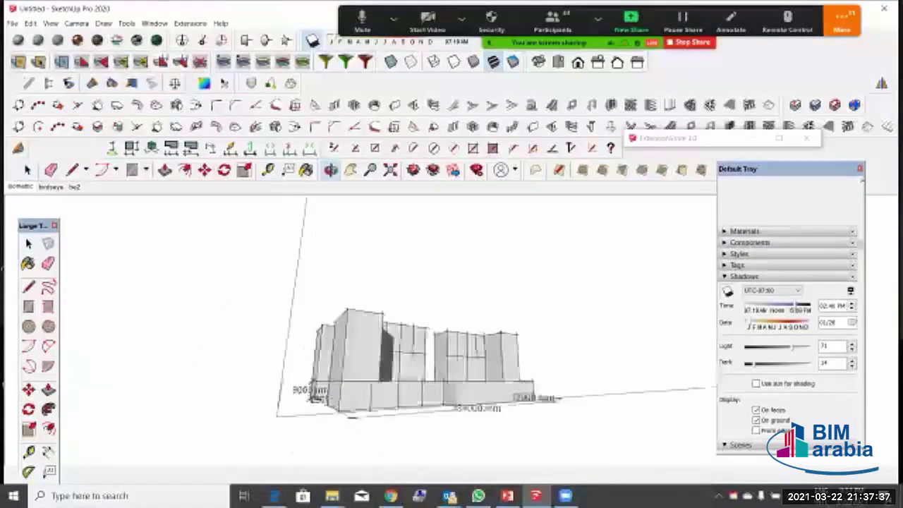
pyautogui.moveTo(367, 331); pyautogui.dragTo(445, 316, button='middle')
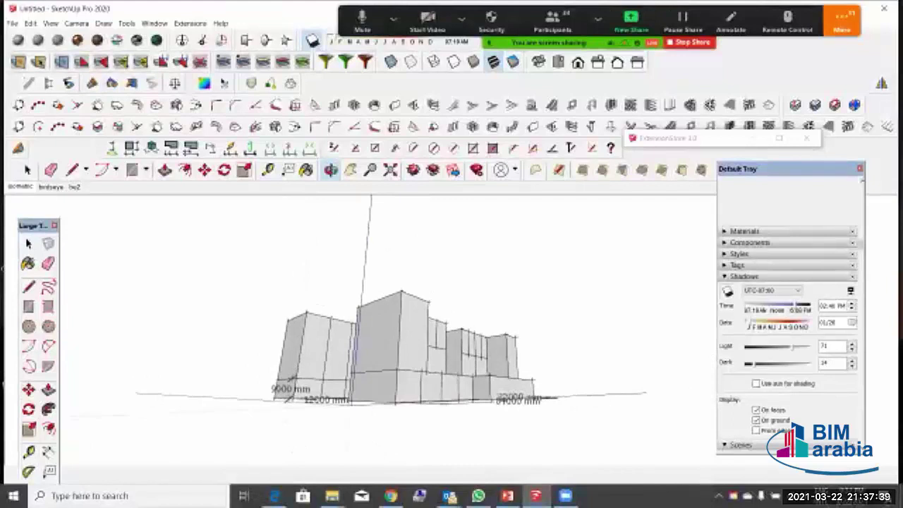
# Step: Set the camera to Two-Point Perspective, center the blocks larger in the view, and update the birdseye scene
pyautogui.click(76, 23)
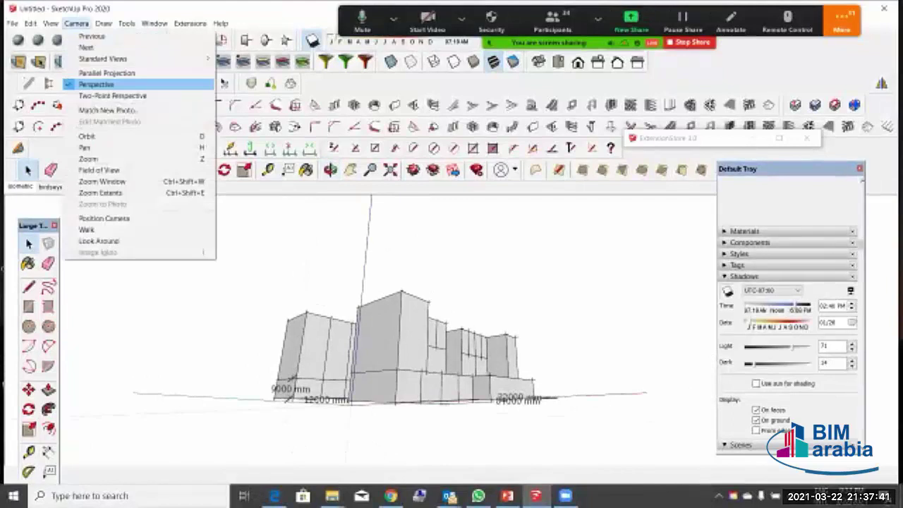
pyautogui.click(113, 96)
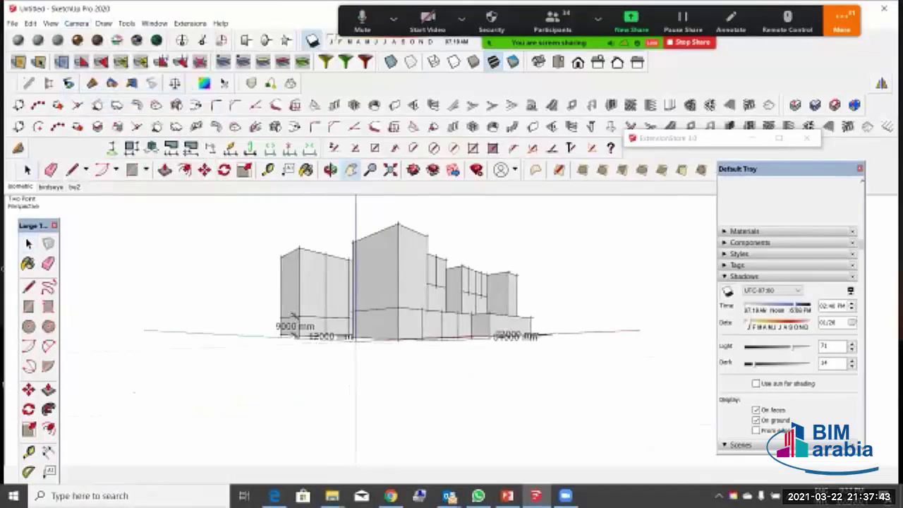
pyautogui.moveTo(395, 310); pyautogui.dragTo(409, 365)
pyautogui.scroll(2, 410, 366)
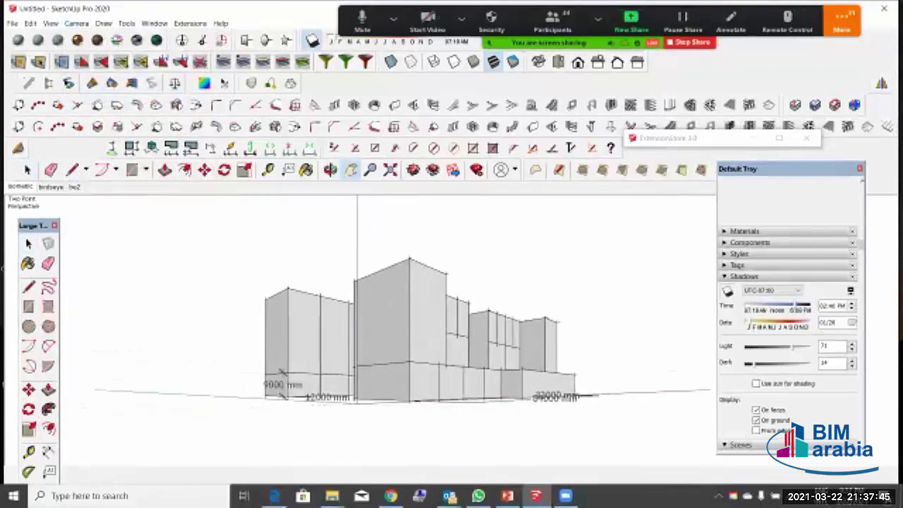
pyautogui.scroll(2, 355, 296)
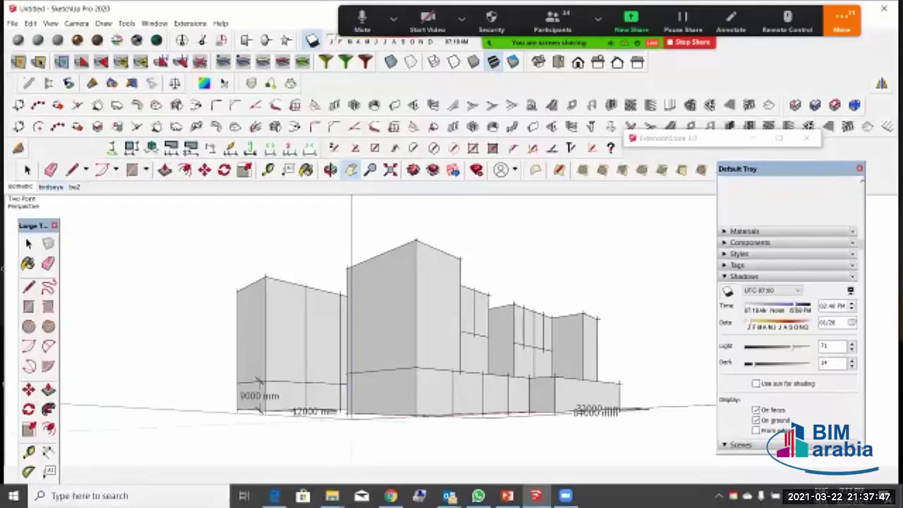
pyautogui.rightClick(53, 187)
pyautogui.click(81, 230)
# Step: Set up an aerial rear view of the blocks in Parallel Projection and update the be2 scene with it
pyautogui.moveTo(233, 254); pyautogui.dragTo(452, 339, button='middle')
pyautogui.scroll(-4, 353, 311)
pyautogui.moveTo(550, 318); pyautogui.dragTo(604, 307, button='middle')
pyautogui.scroll(-1, 557, 286)
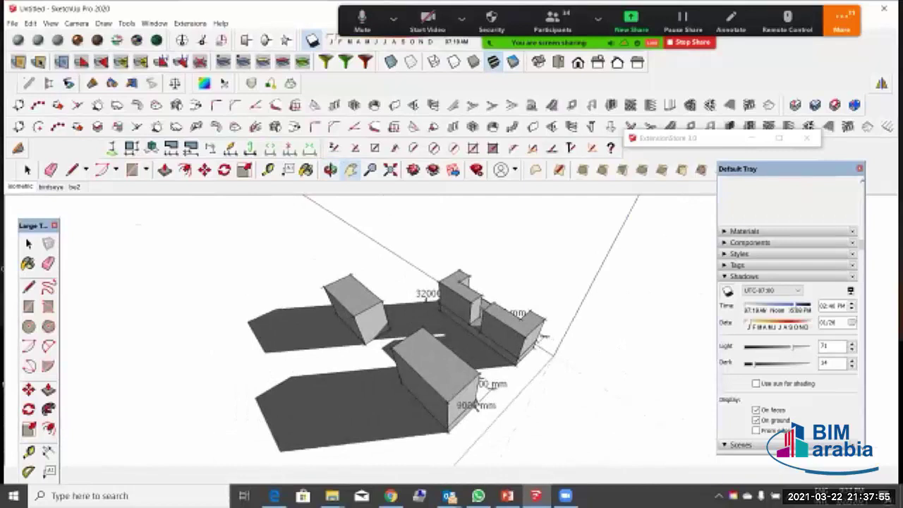
pyautogui.click(77, 23)
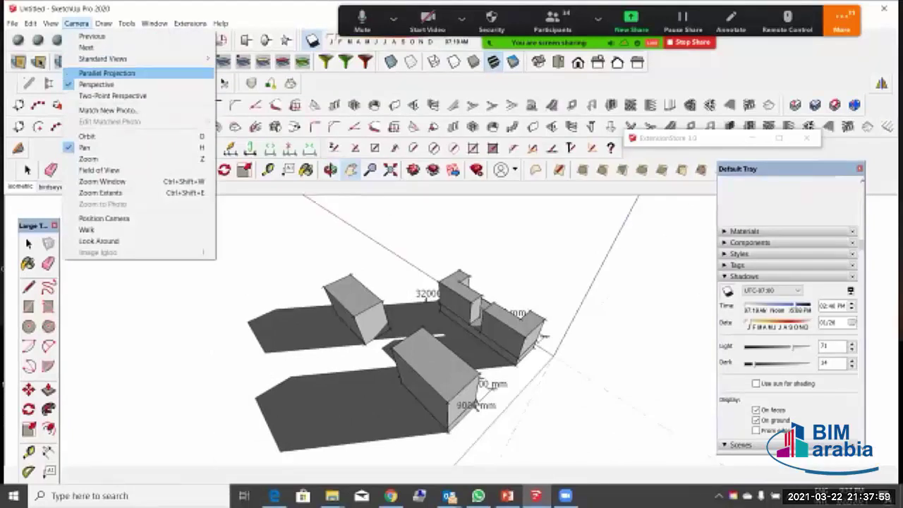
pyautogui.press('Escape')
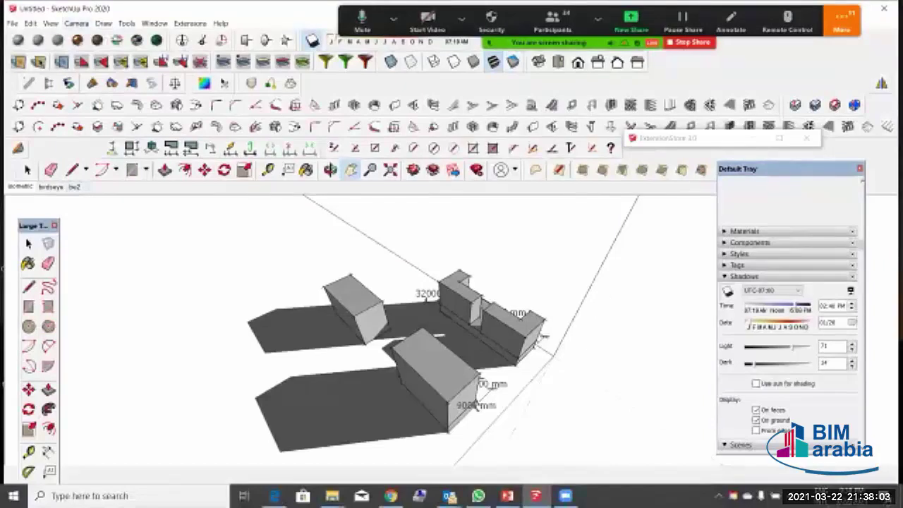
pyautogui.click(77, 23)
pyautogui.click(106, 72)
pyautogui.scroll(2, 510, 314)
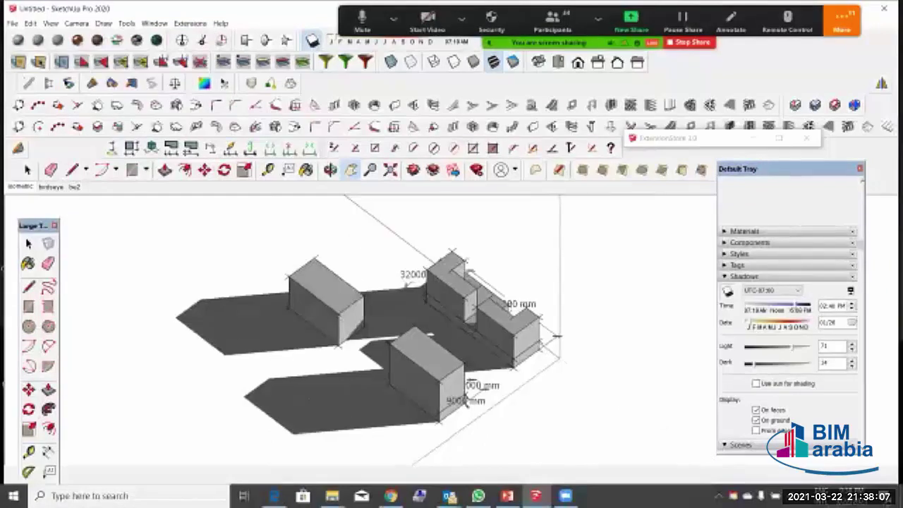
pyautogui.rightClick(76, 189)
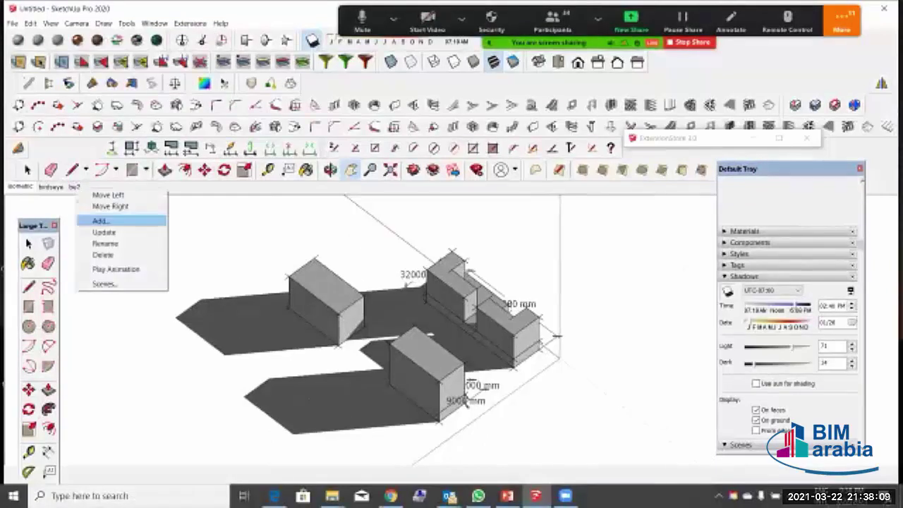
pyautogui.click(104, 232)
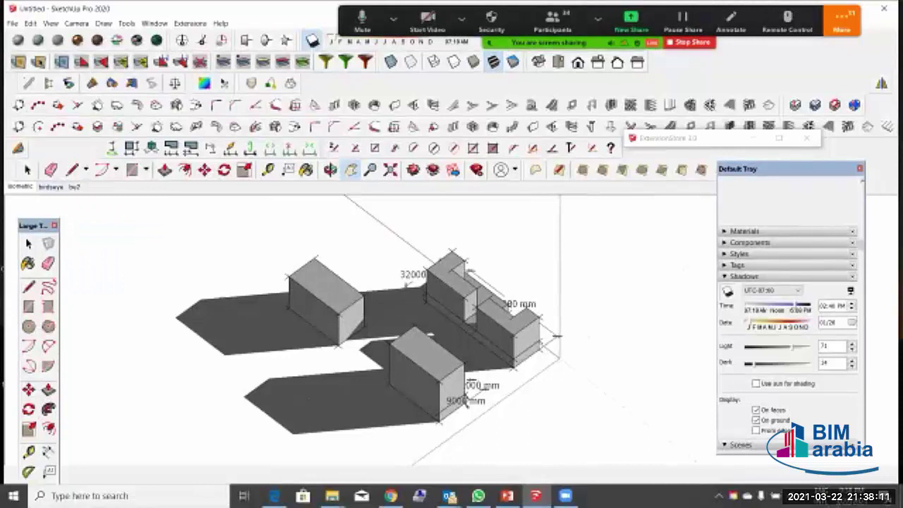
# Step: Review the saved views by switching through the isometric, birdseye and be2 scenes
pyautogui.moveTo(429, 335); pyautogui.dragTo(380, 381, button='middle')
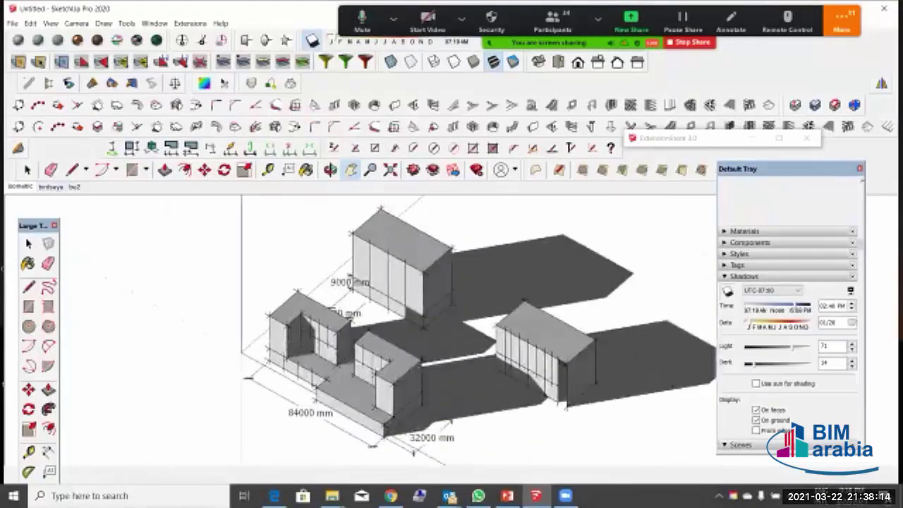
pyautogui.click(51, 188)
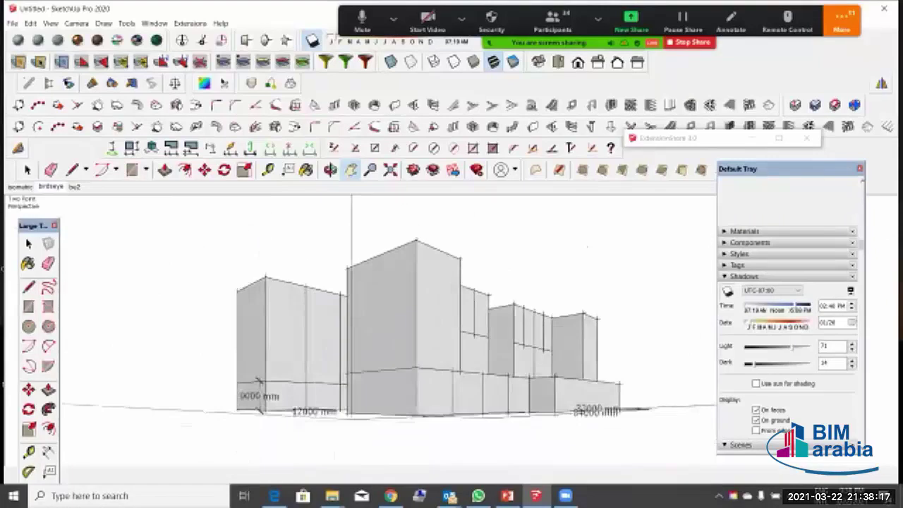
pyautogui.click(74, 187)
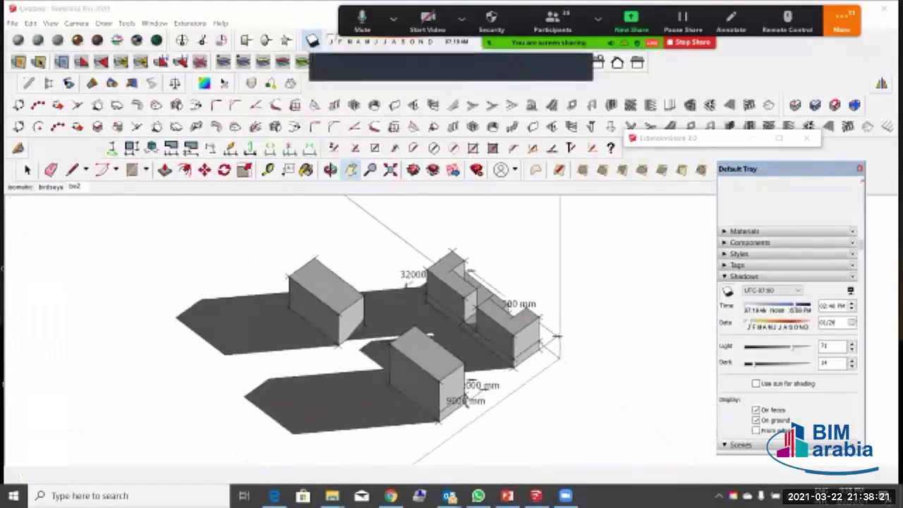
# Step: Delete the two separate blocks behind the towers together with their 9000 mm and 12000 mm dimensions
pyautogui.moveTo(429, 336); pyautogui.dragTo(169, 339, button='middle')
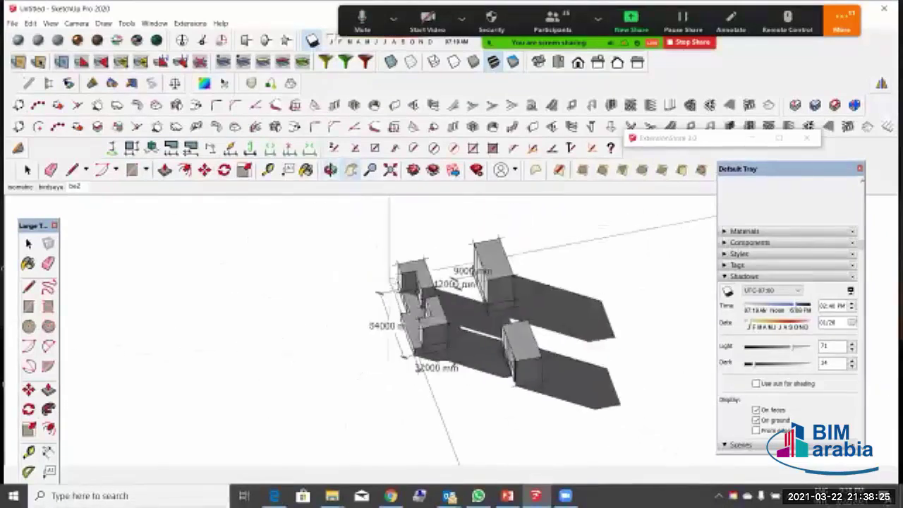
pyautogui.moveTo(437, 304); pyautogui.dragTo(502, 301, button='middle')
pyautogui.scroll(3, 503, 301)
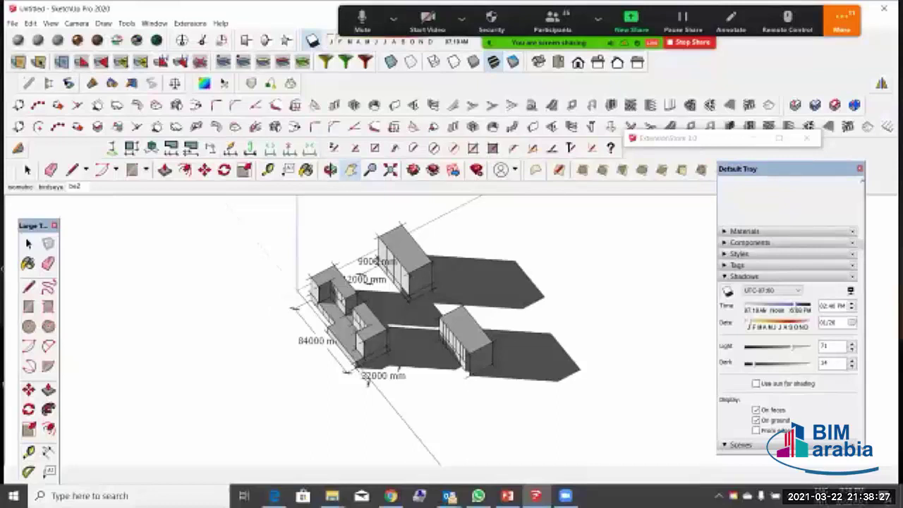
pyautogui.scroll(2, 463, 315)
pyautogui.moveTo(462, 315)
pyautogui.mouseDown(button='middle')
pyautogui.moveTo(441, 311)
pyautogui.moveTo(459, 300)
pyautogui.mouseUp(button='middle')
pyautogui.moveTo(459, 299); pyautogui.dragTo(438, 342)
pyautogui.moveTo(438, 342); pyautogui.dragTo(441, 314, button='middle')
pyautogui.scroll(-1, 476, 248)
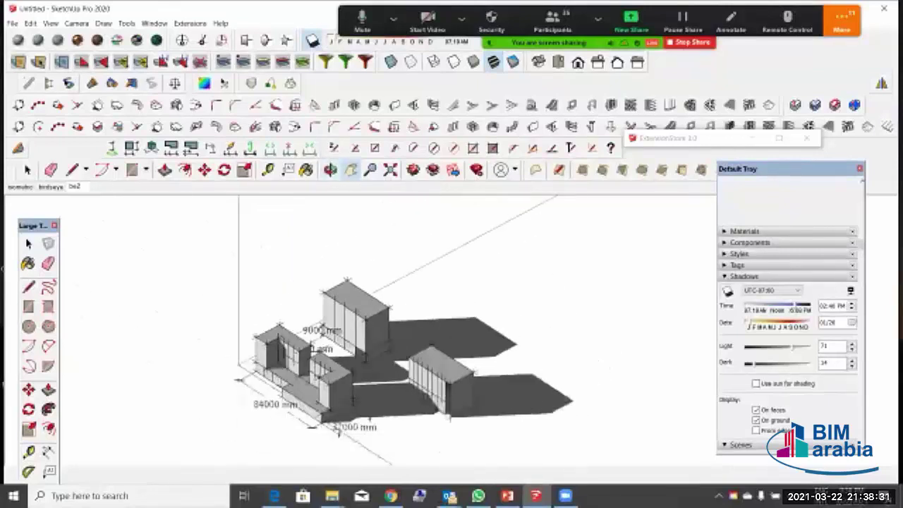
pyautogui.click(27, 170)
pyautogui.moveTo(422, 276); pyautogui.dragTo(357, 320)
pyautogui.moveTo(356, 277); pyautogui.dragTo(356, 277)
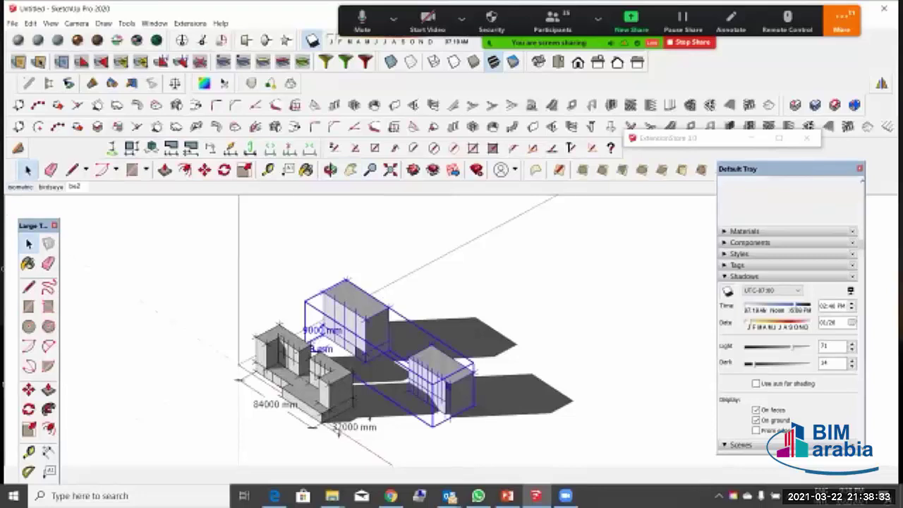
pyautogui.press('Delete')
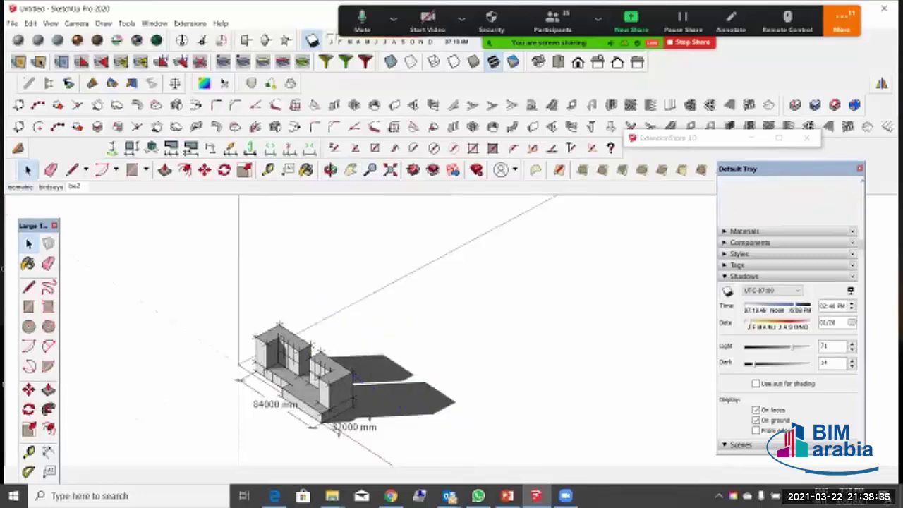
# Step: Check the Statistics of the entire model in Model Info and close the dialog
pyautogui.click(190, 23)
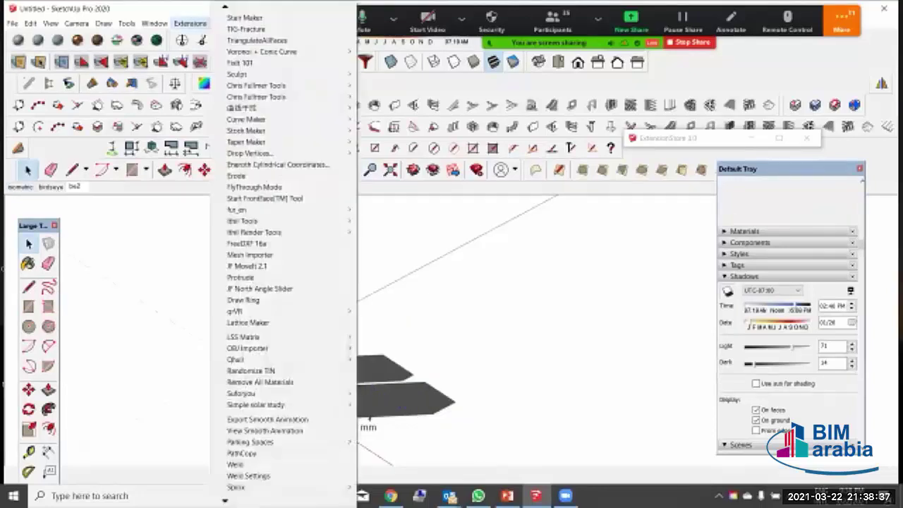
pyautogui.moveTo(155, 23)
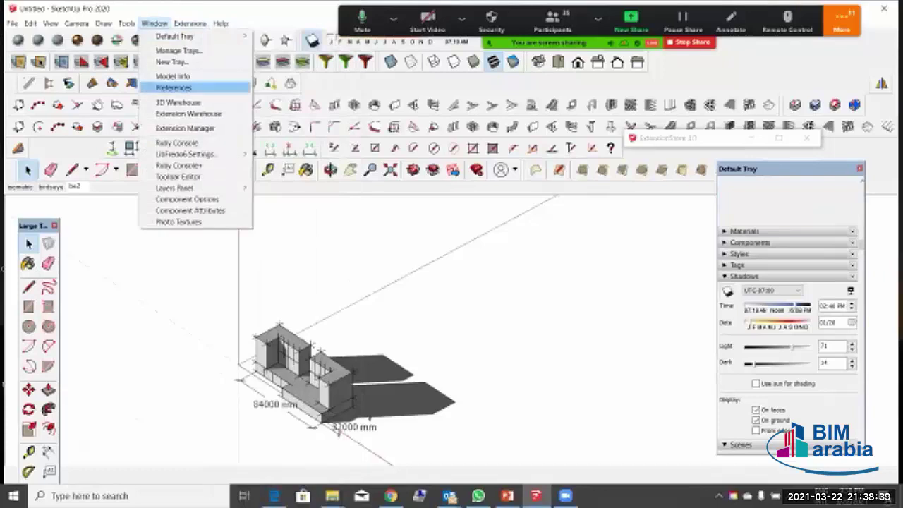
pyautogui.click(173, 76)
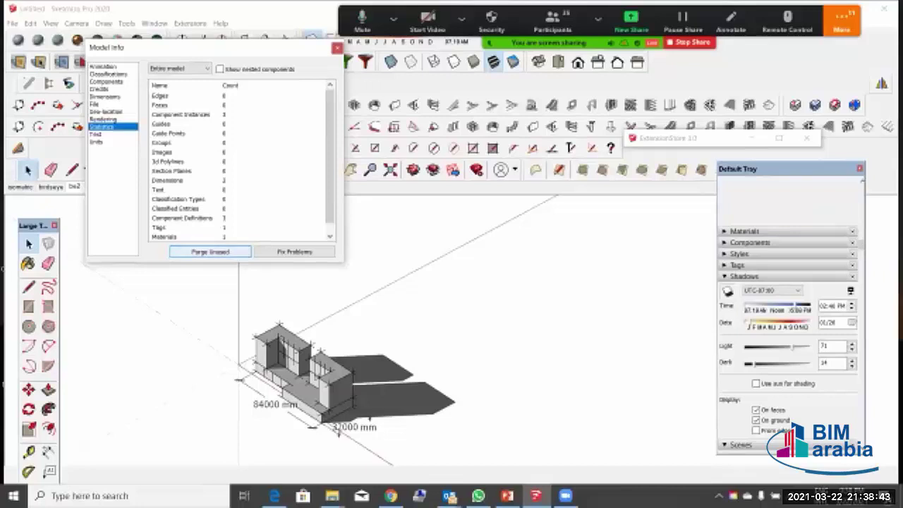
pyautogui.click(337, 48)
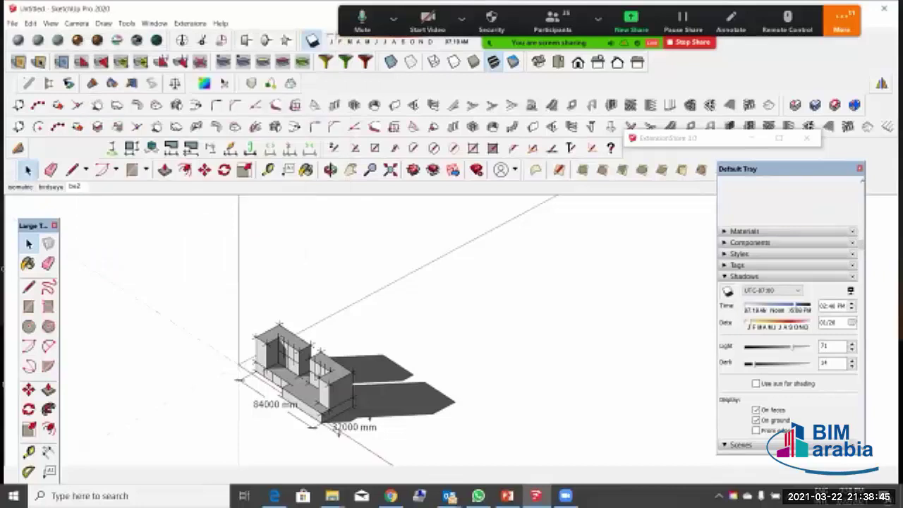
# Step: Open the left upper block of the building for editing and select all of its connected geometry
pyautogui.scroll(2, 328, 383)
pyautogui.moveTo(328, 383); pyautogui.dragTo(363, 404, button='middle')
pyautogui.scroll(6, 242, 312)
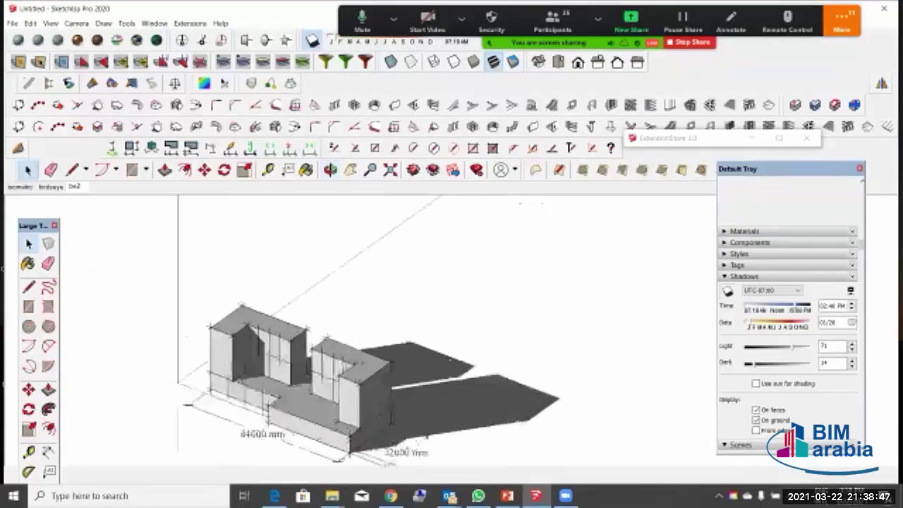
pyautogui.moveTo(282, 353); pyautogui.dragTo(328, 353, button='middle')
pyautogui.scroll(-3, 319, 381)
pyautogui.scroll(3, 319, 388)
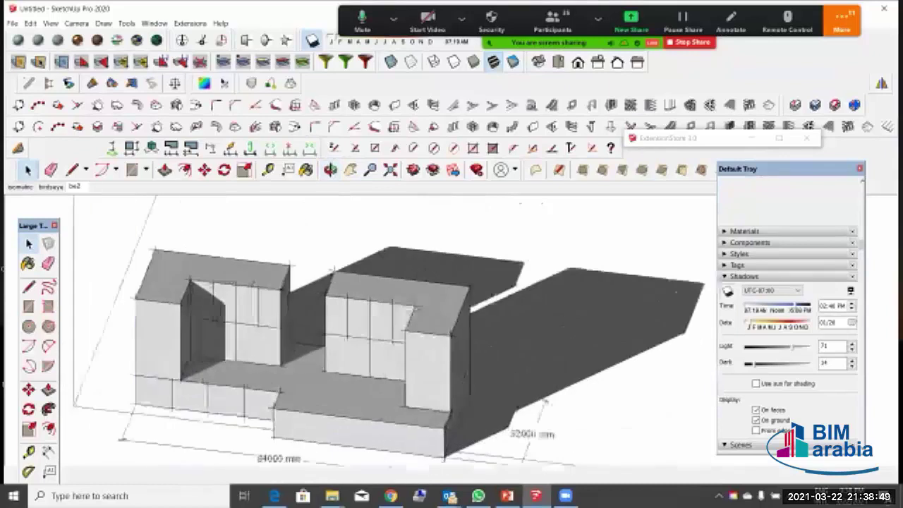
pyautogui.scroll(3, 250, 308)
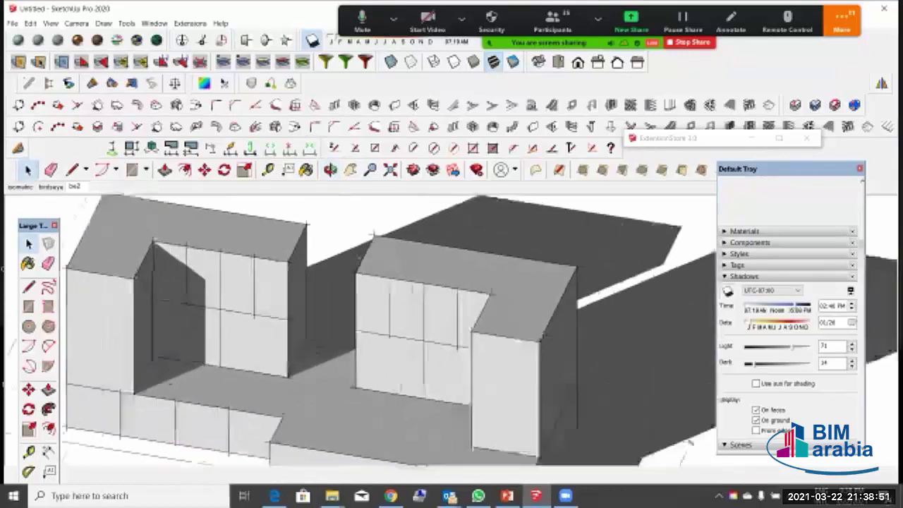
pyautogui.tripleClick(249, 309)
pyautogui.scroll(-2, 241, 212)
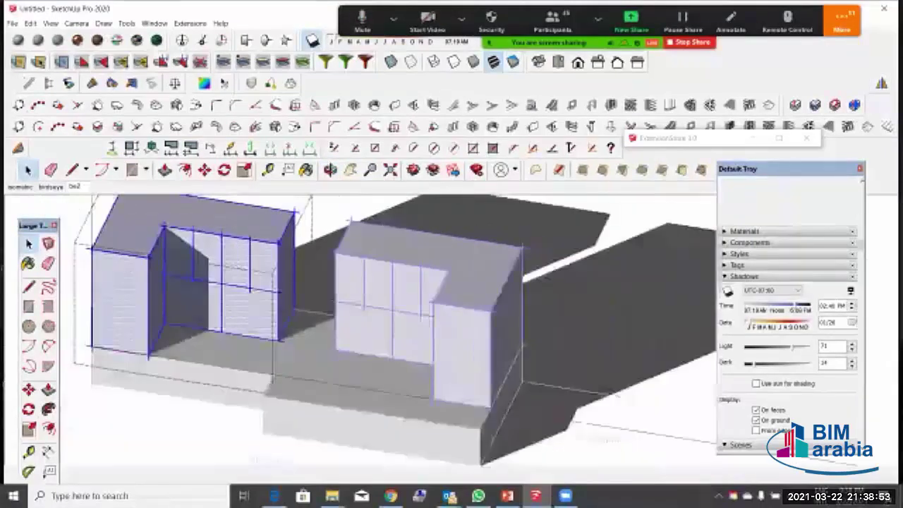
# Step: Push the inner side face of the block's projecting wing inward to align with the podium's first vertical division line
pyautogui.moveTo(241, 211); pyautogui.dragTo(204, 243, button='middle')
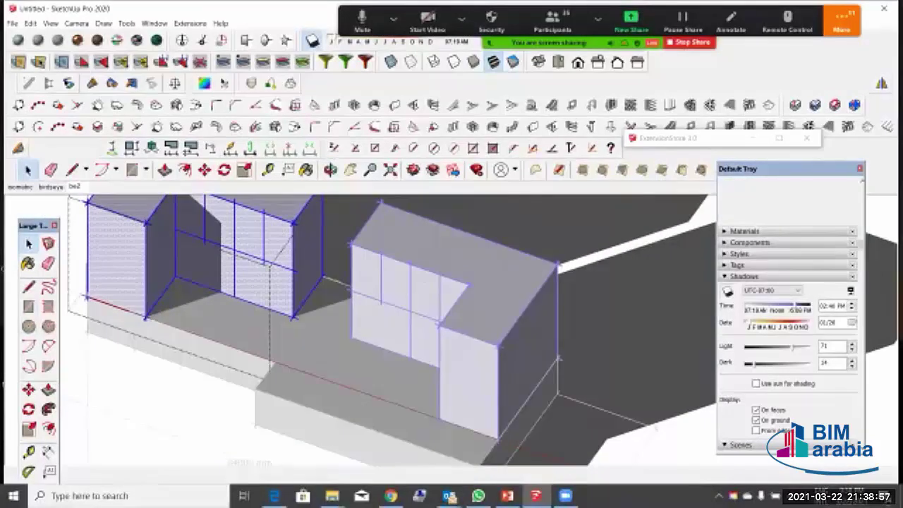
pyautogui.press('p')
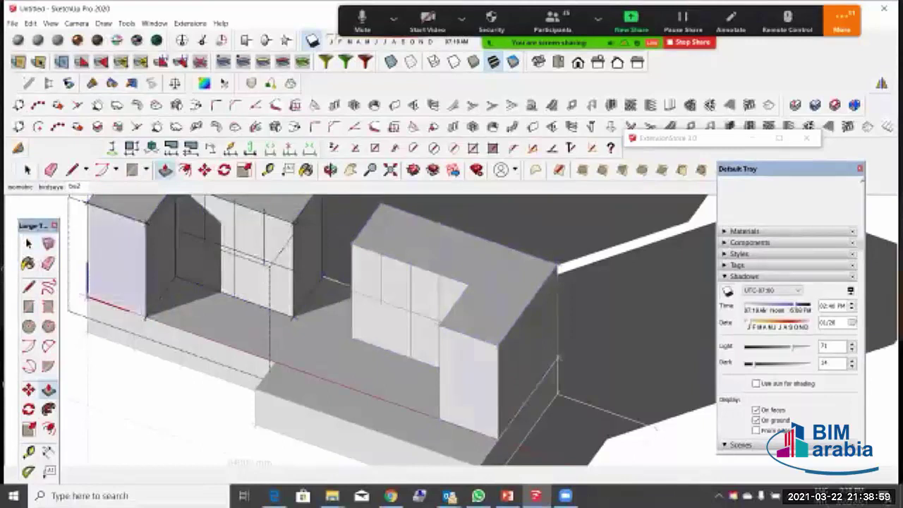
pyautogui.click(158, 286)
pyautogui.click(134, 312)
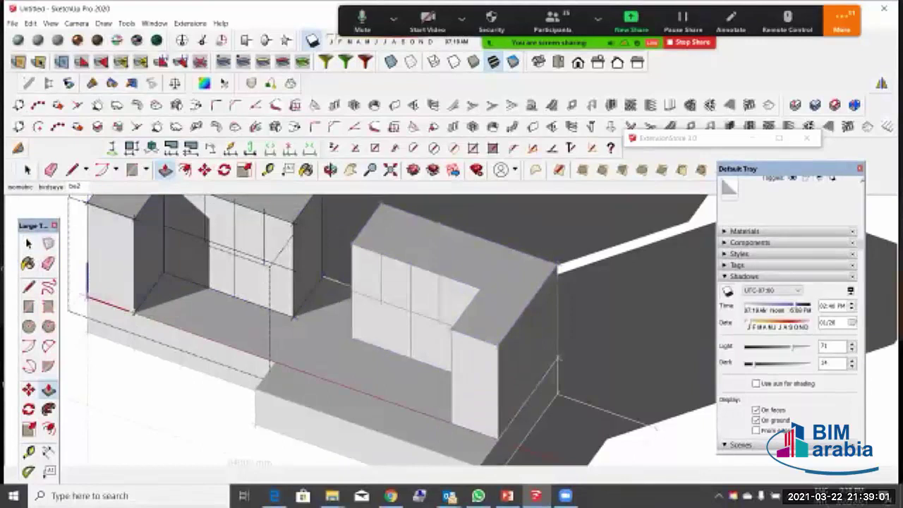
# Step: Move the full-height vertical edge in the middle of the recessed facade to align with the podium's next division line
pyautogui.scroll(-2, 288, 299)
pyautogui.moveTo(282, 298); pyautogui.dragTo(302, 272, button='middle')
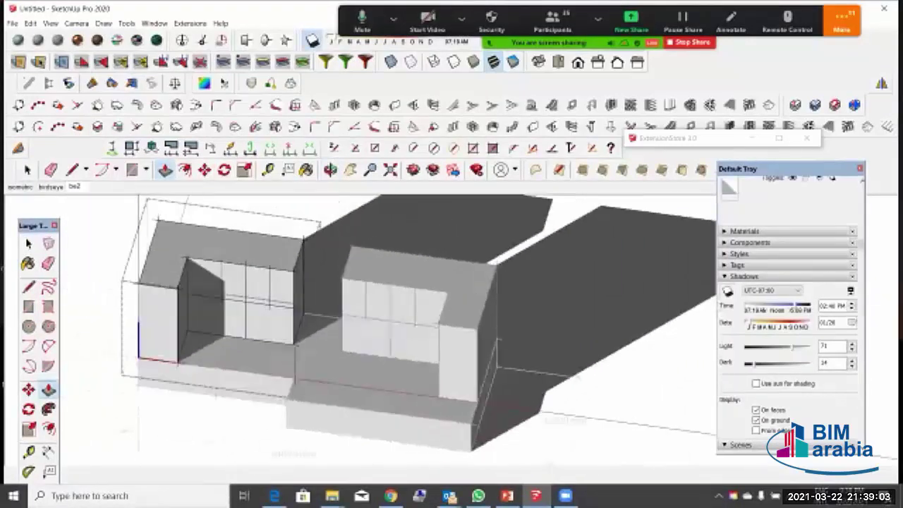
pyautogui.press('space')
pyautogui.click(231, 284)
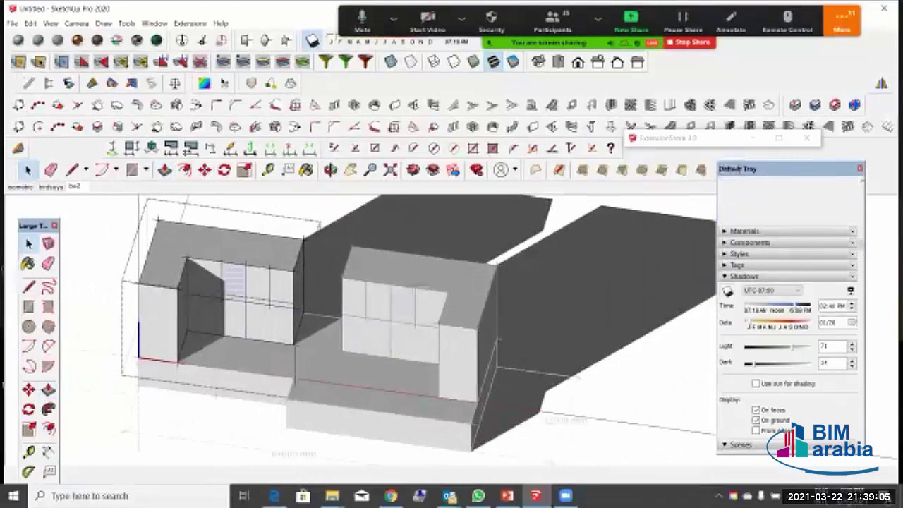
pyautogui.scroll(2, 224, 333)
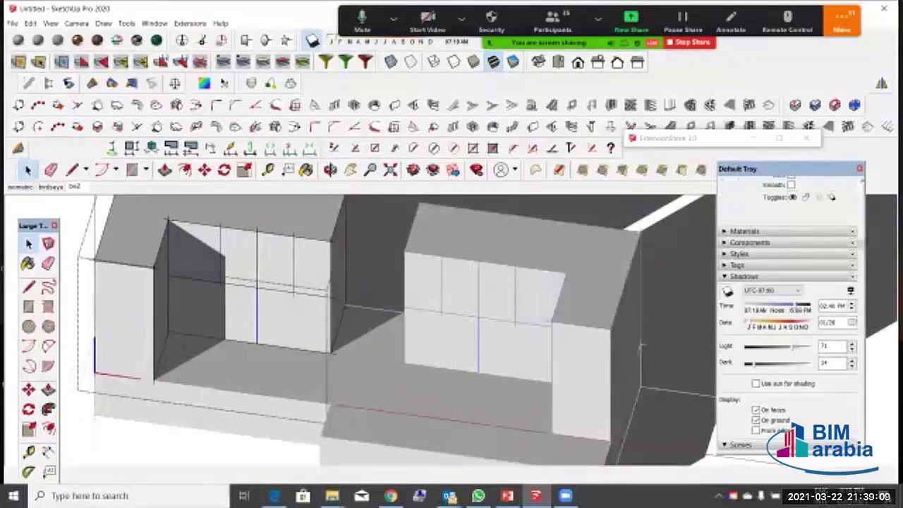
pyautogui.click(256, 264)
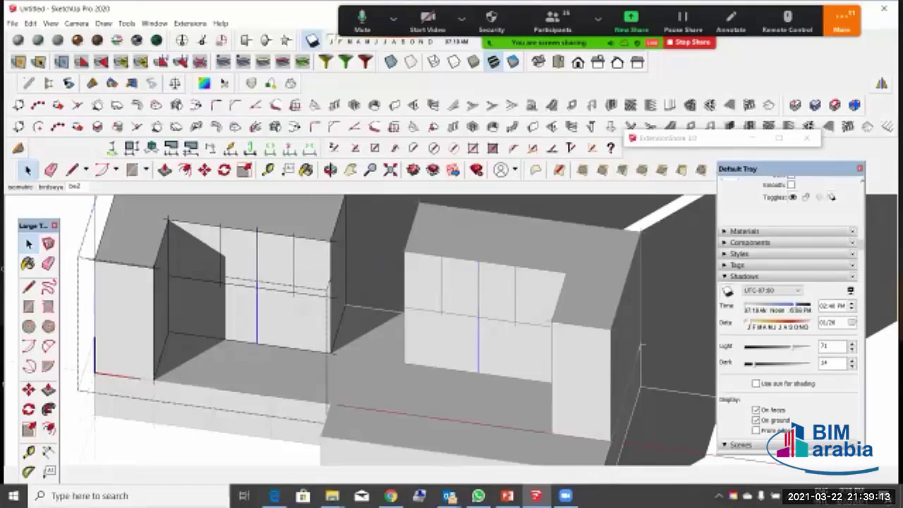
pyautogui.click(239, 309)
pyautogui.click(238, 257)
pyautogui.click(202, 253)
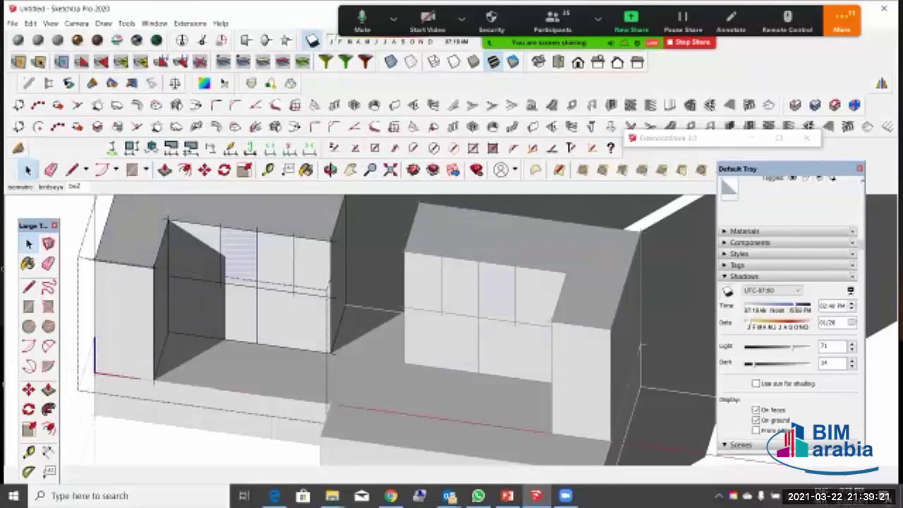
pyautogui.click(257, 318)
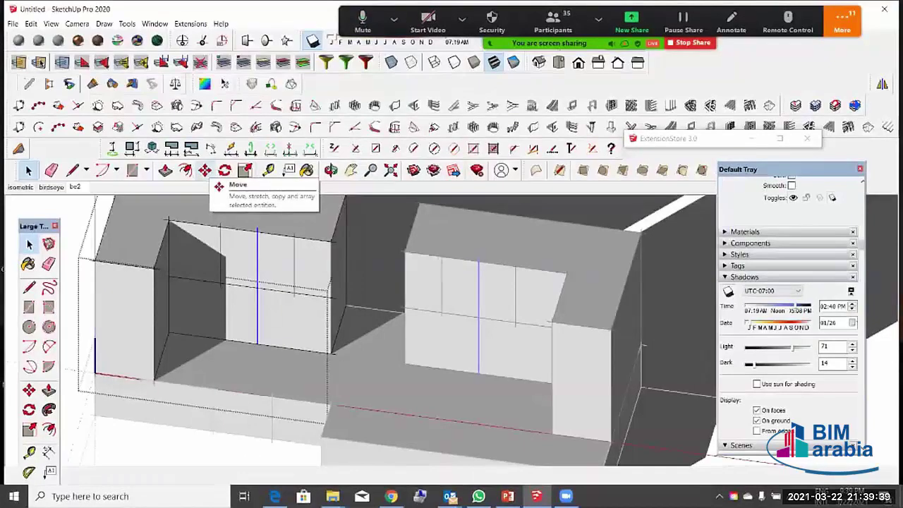
pyautogui.click(205, 170)
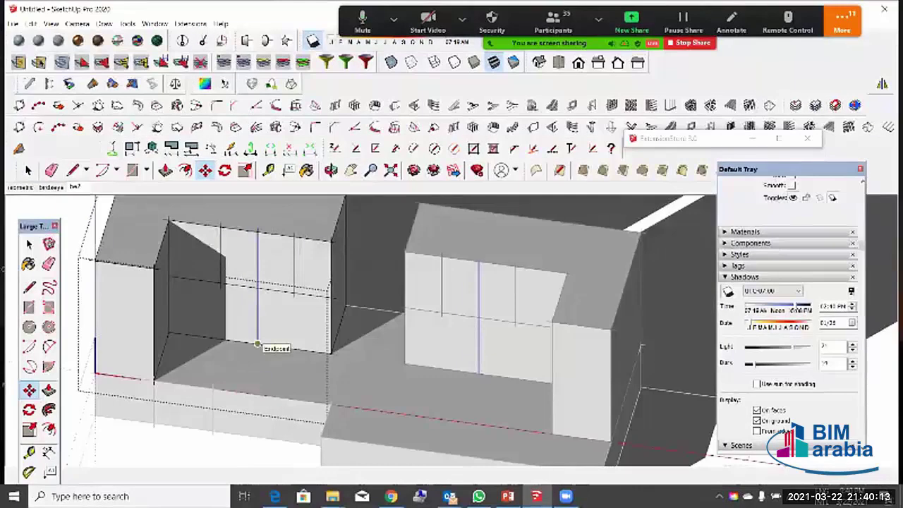
pyautogui.click(257, 344)
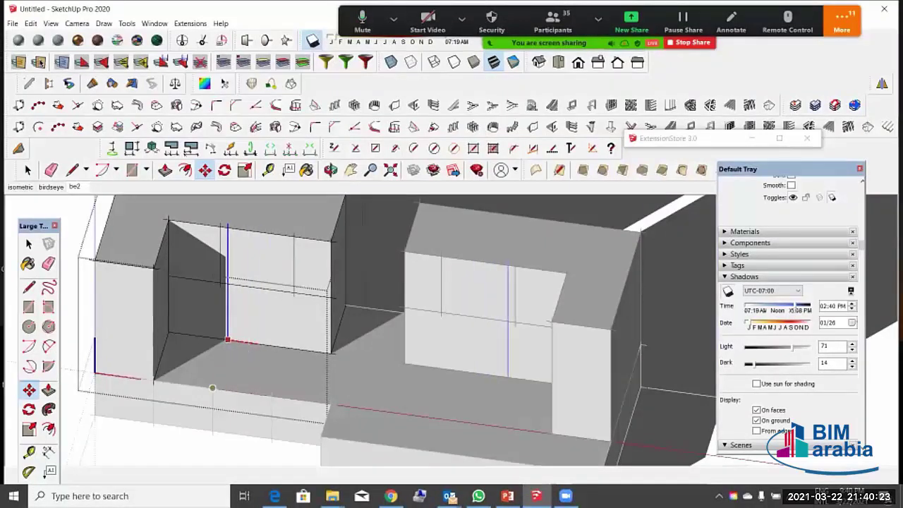
pyautogui.click(213, 388)
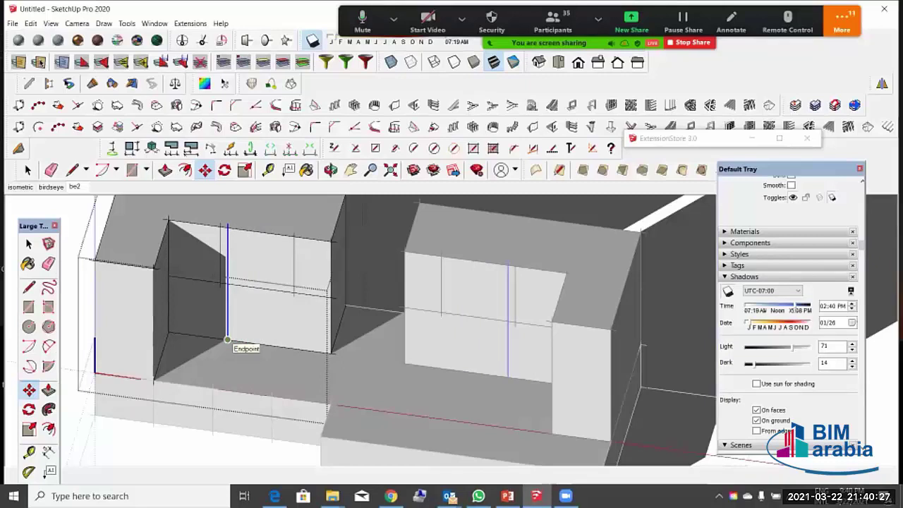
# Step: Copy the moved vertical edge along the facade, from its lower endpoint to alignment with the following podium division line
pyautogui.click(227, 340)
pyautogui.press('ctrl')
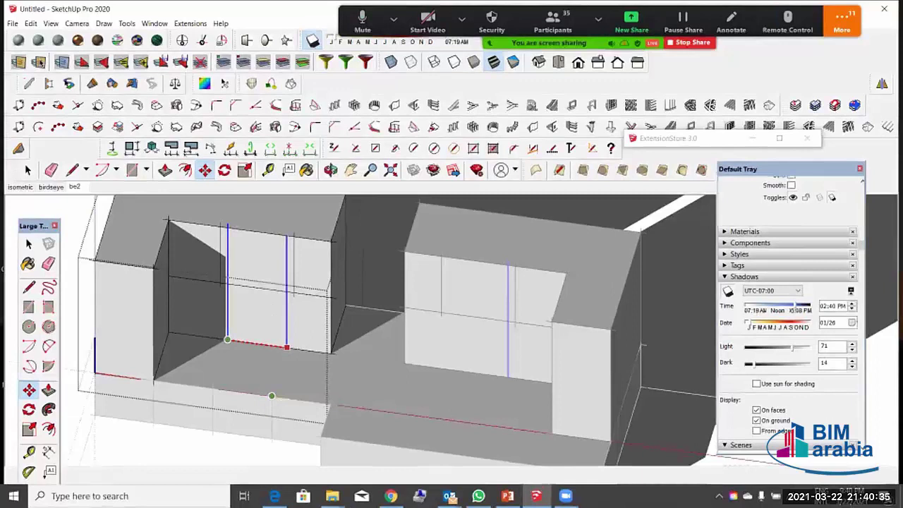
pyautogui.click(272, 396)
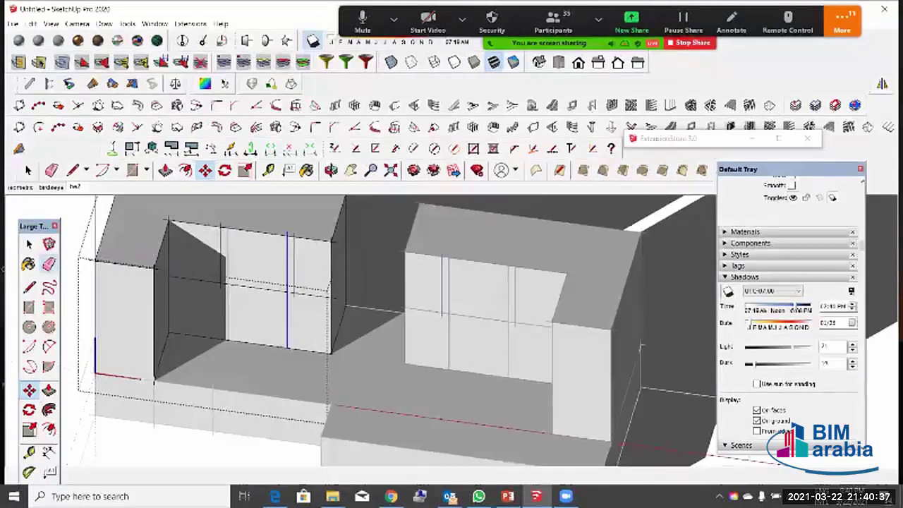
# Step: Erase the two old short vertical edges from the upper half of the recessed facade
pyautogui.press('e')
pyautogui.click(294, 261)
pyautogui.click(221, 255)
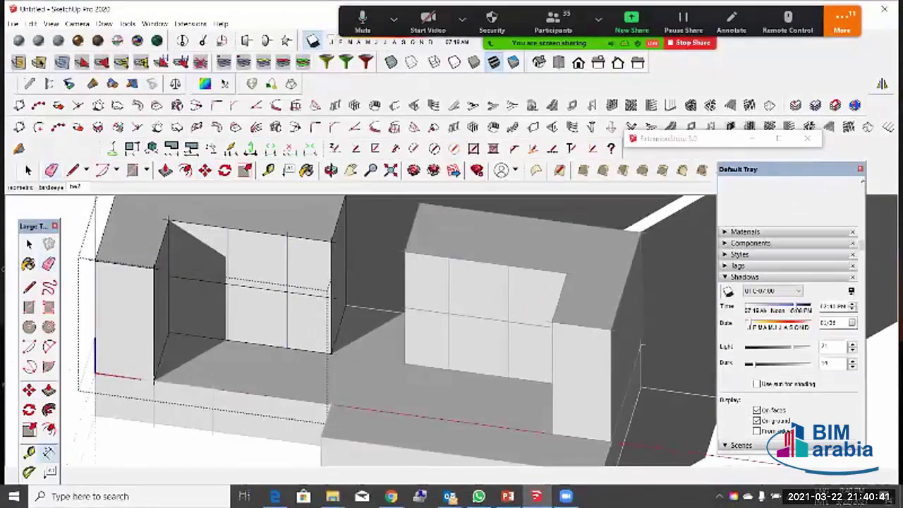
# Step: Measure the distance along the recessed facade's upper edge from the inner corner to the first vertical division
pyautogui.press('t')
pyautogui.moveTo(296, 269); pyautogui.dragTo(253, 342, button='middle')
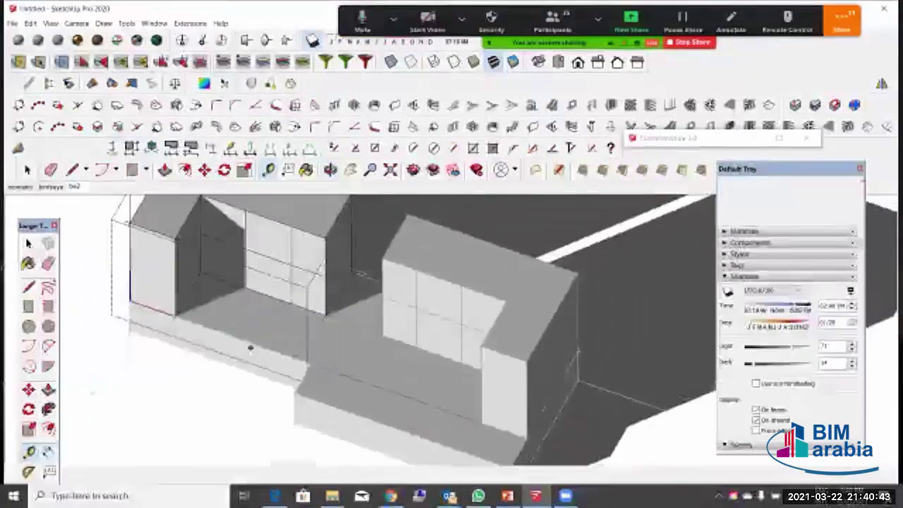
pyautogui.scroll(-2, 251, 347)
pyautogui.scroll(1, 236, 255)
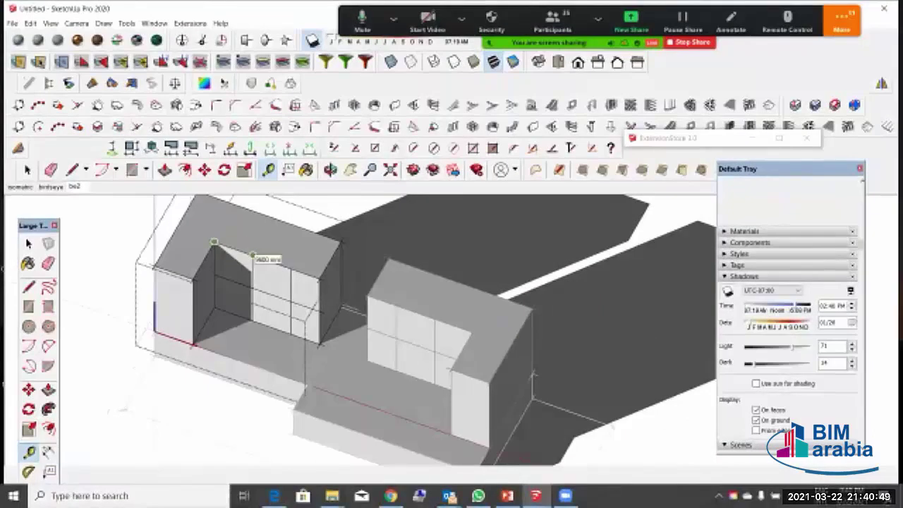
pyautogui.scroll(4, 253, 255)
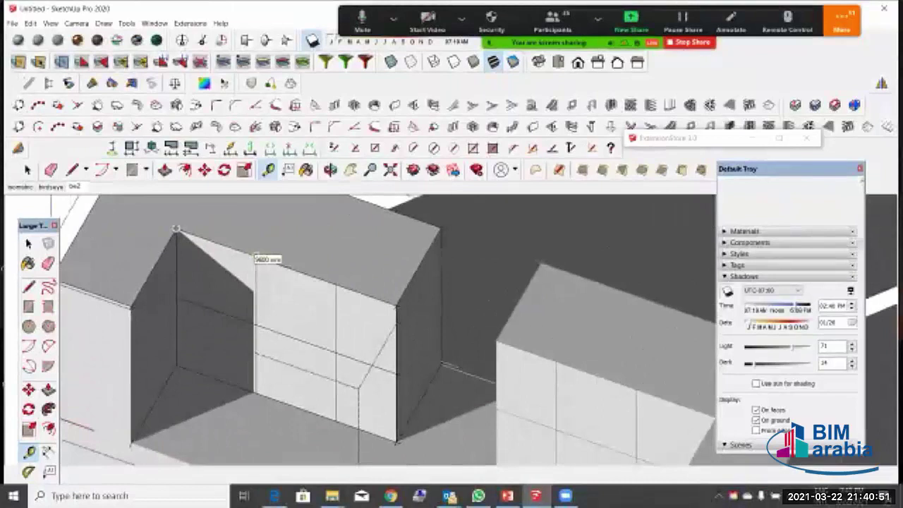
pyautogui.scroll(-3, 254, 255)
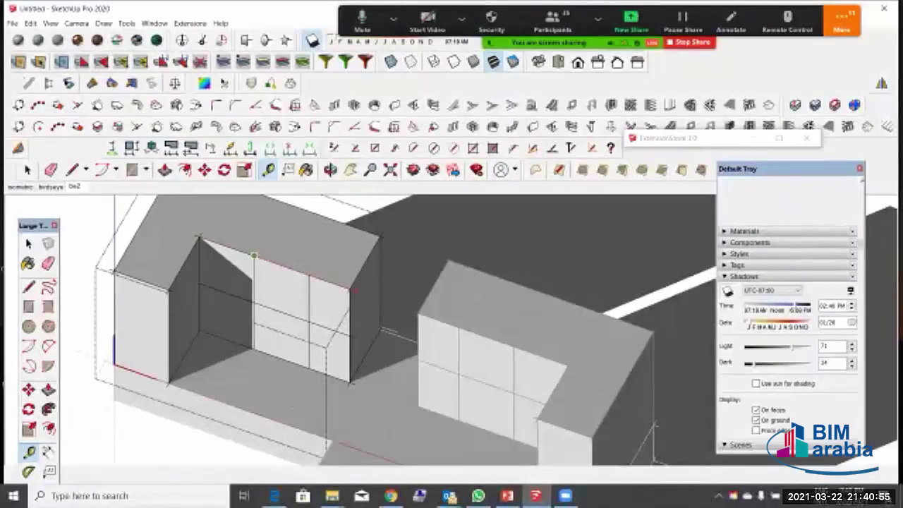
pyautogui.scroll(-3, 309, 275)
pyautogui.press('space')
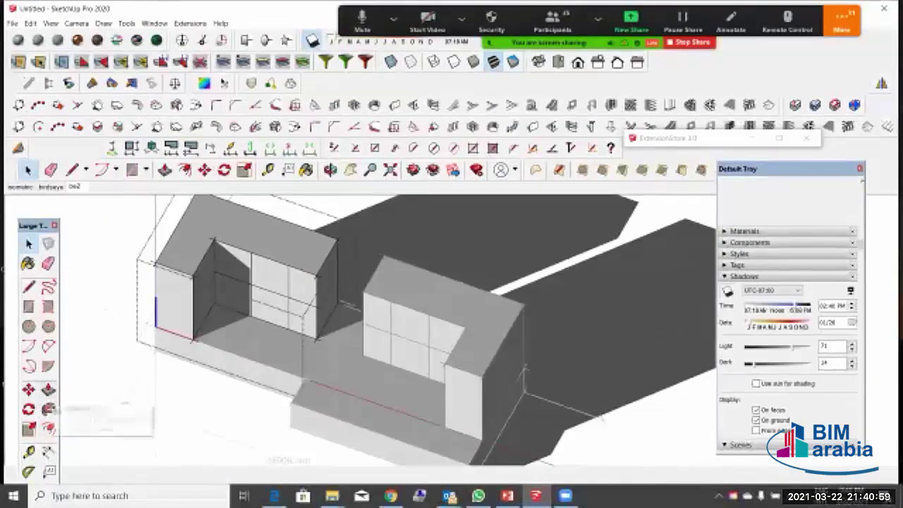
# Step: Try dimensioning the two adjacent bays along the podium's front edge beside the wing, and undo both dimensions
pyautogui.press('t')
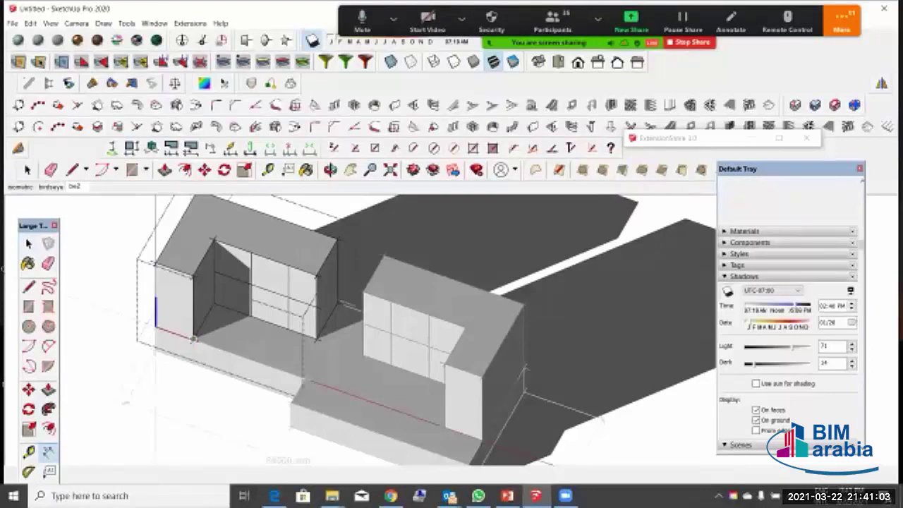
pyautogui.click(194, 340)
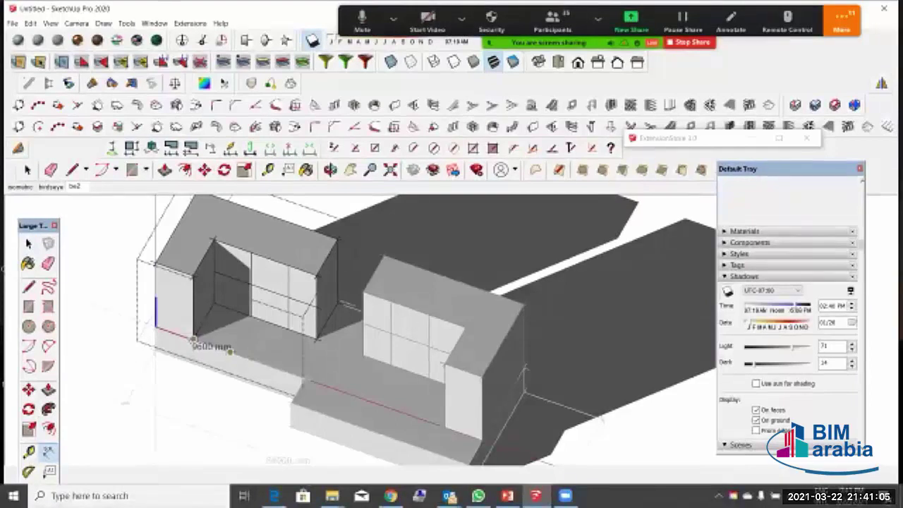
pyautogui.click(230, 351)
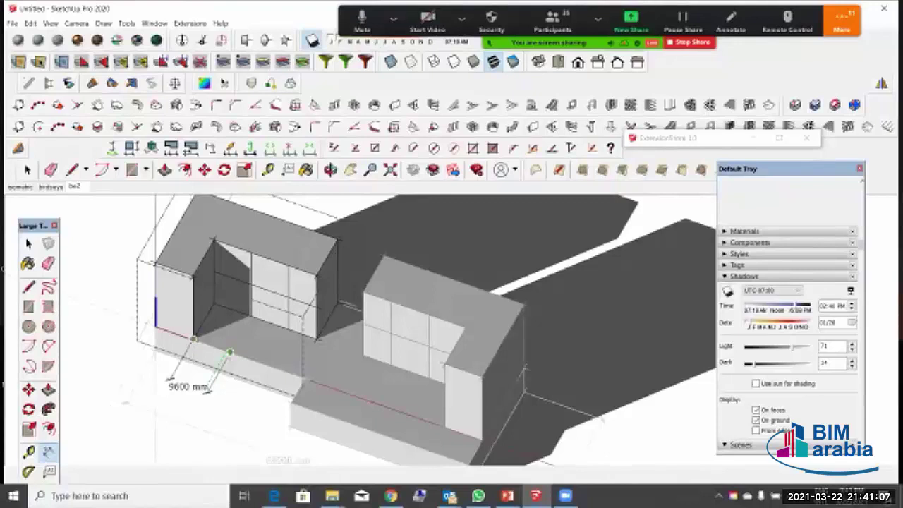
pyautogui.click(207, 390)
pyautogui.click(230, 351)
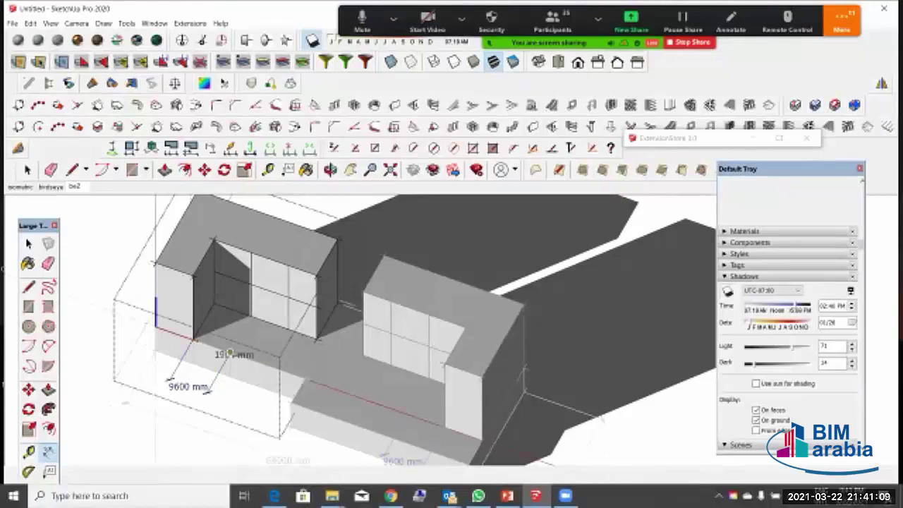
pyautogui.click(268, 365)
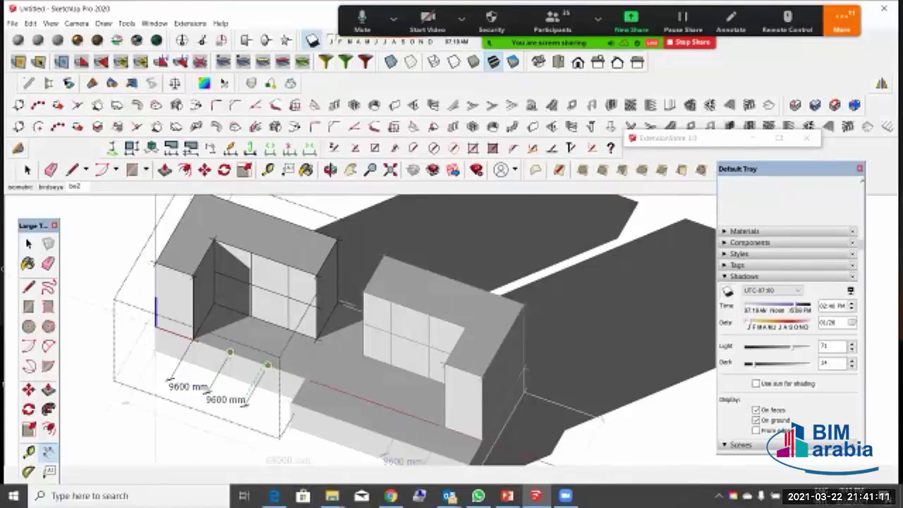
pyautogui.click(245, 404)
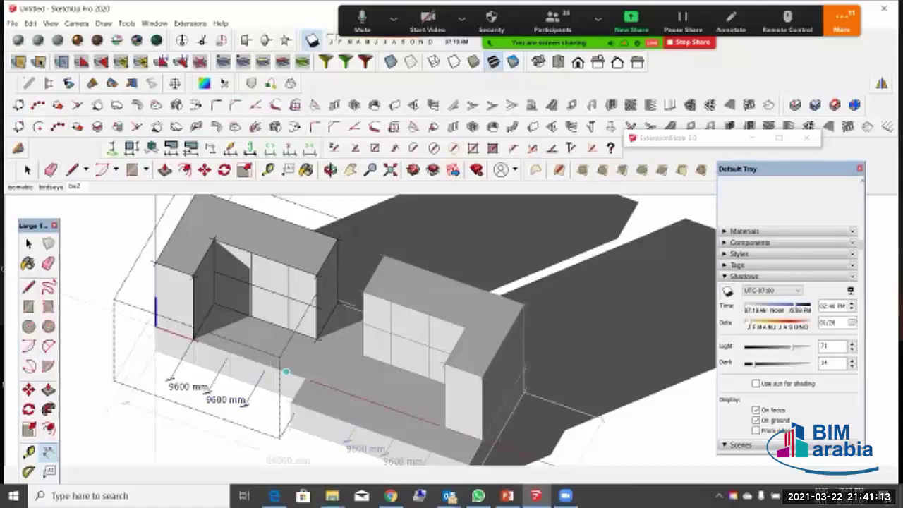
pyautogui.hotkey('ctrl', 'z')
pyautogui.hotkey('ctrl', 'z')
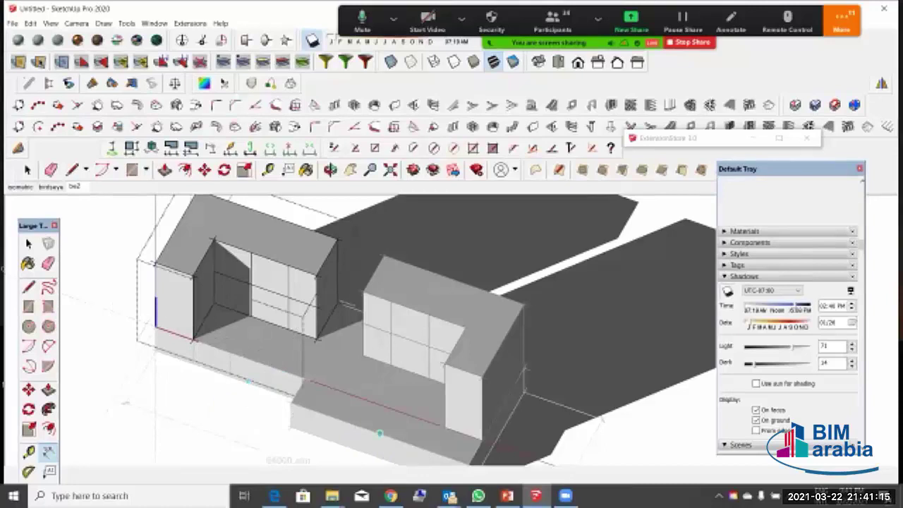
# Step: Dimension the first bay from the wing's corner along the podium's front edge, placing the dimension well out in front
pyautogui.scroll(-3, 315, 295)
pyautogui.scroll(4, 352, 406)
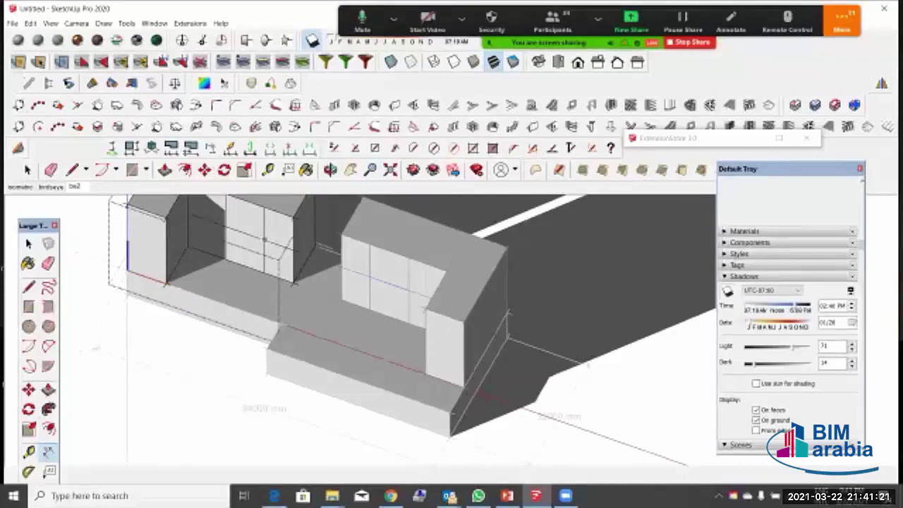
pyautogui.click(166, 283)
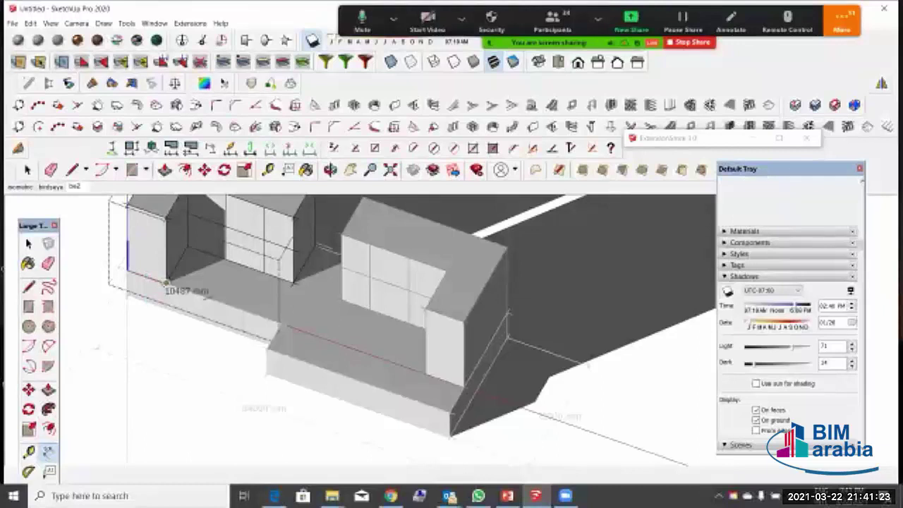
pyautogui.click(204, 297)
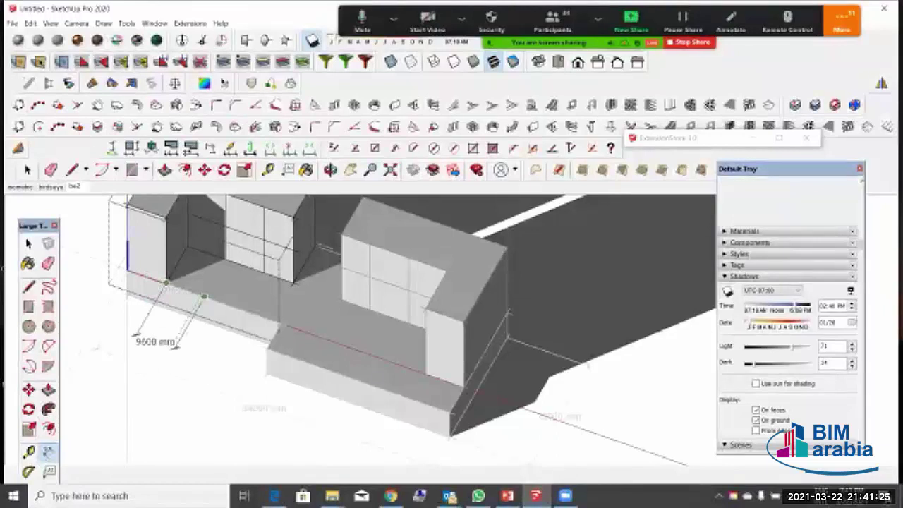
pyautogui.click(174, 346)
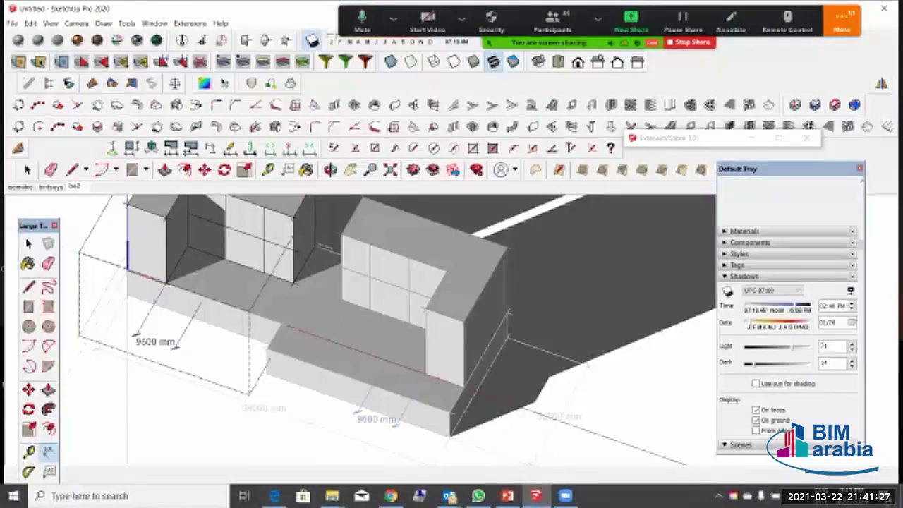
# Step: Draw a freestanding upright rectangular face with the Line tool in the empty area in front of the building
pyautogui.click(28, 286)
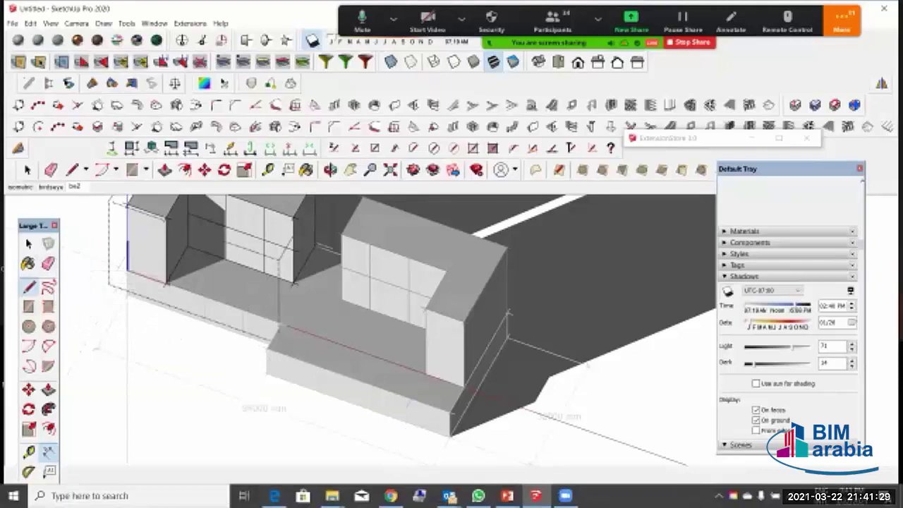
pyautogui.scroll(-5, 280, 226)
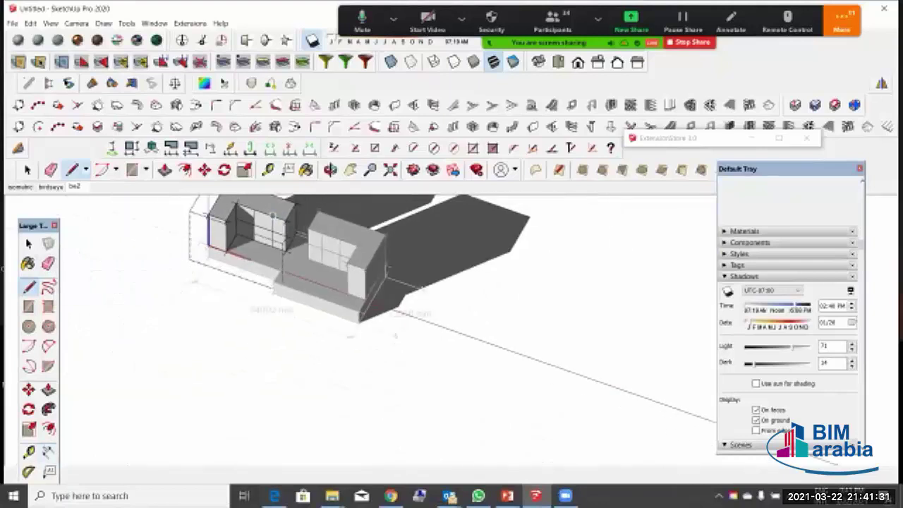
pyautogui.scroll(-2, 286, 220)
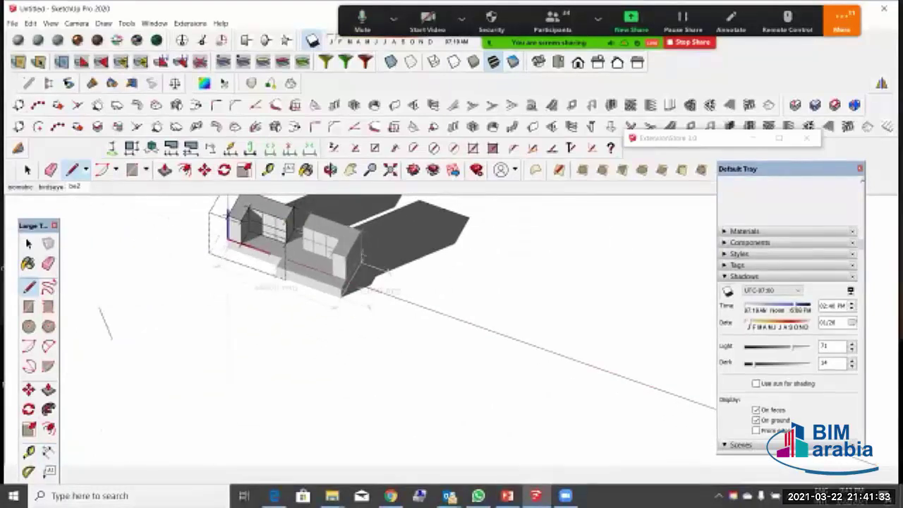
pyautogui.click(112, 279)
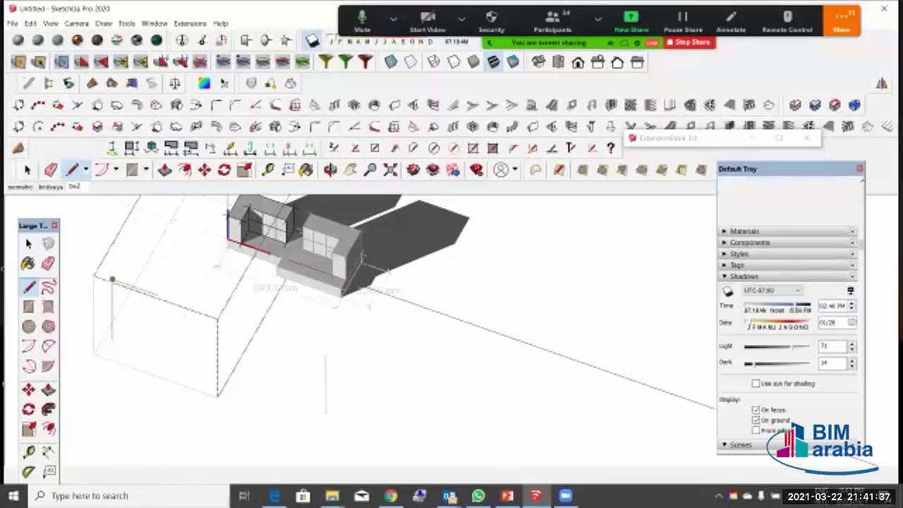
pyautogui.click(153, 293)
pyautogui.click(153, 294)
pyautogui.click(153, 352)
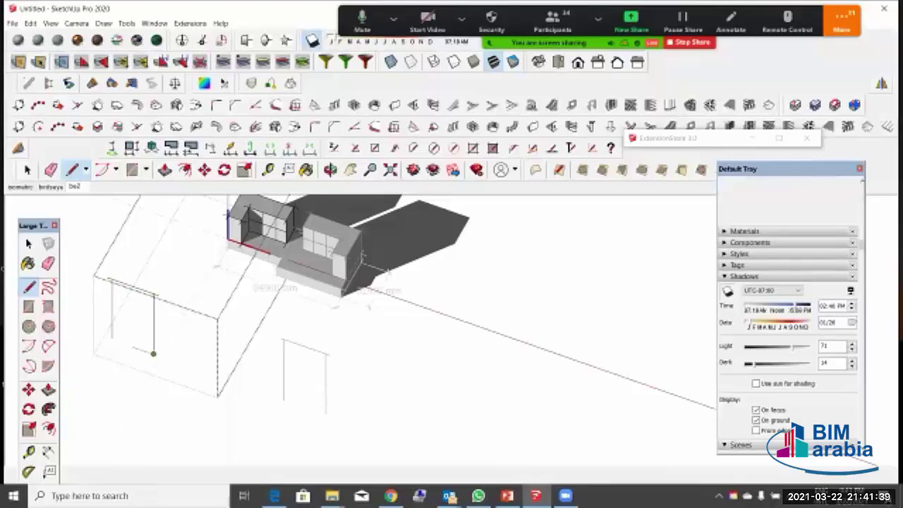
pyautogui.click(112, 339)
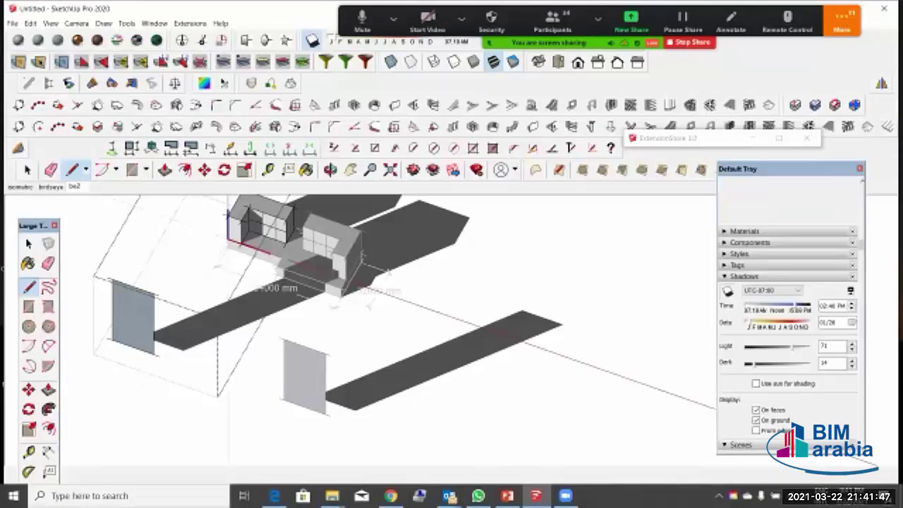
# Step: Extrude the freestanding face into a tall block with Push/Pull, repeating the same extrusion distance a second time
pyautogui.click(29, 243)
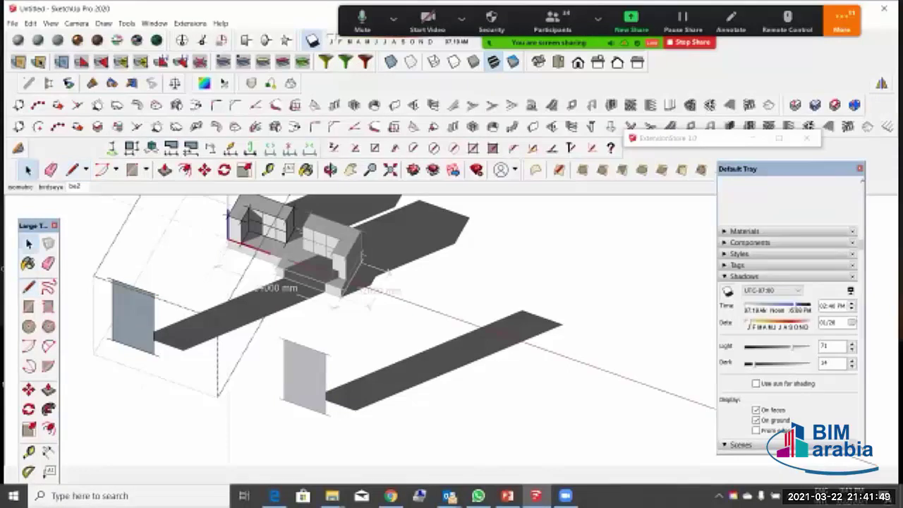
pyautogui.moveTo(114, 347); pyautogui.dragTo(89, 358)
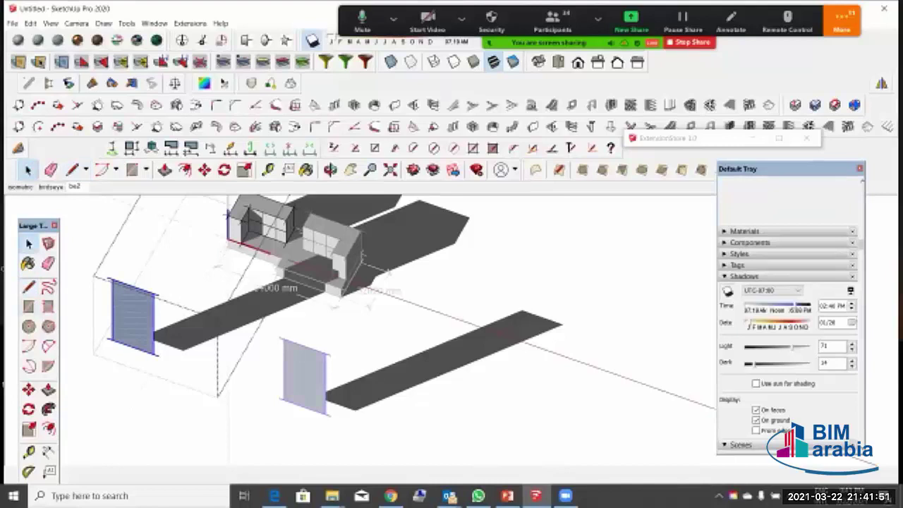
pyautogui.click(48, 390)
pyautogui.doubleClick(138, 327)
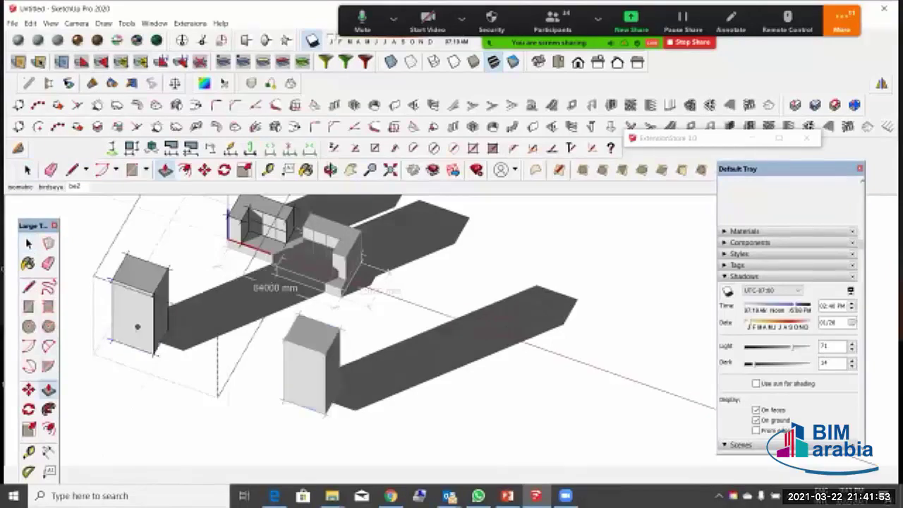
pyautogui.doubleClick(137, 327)
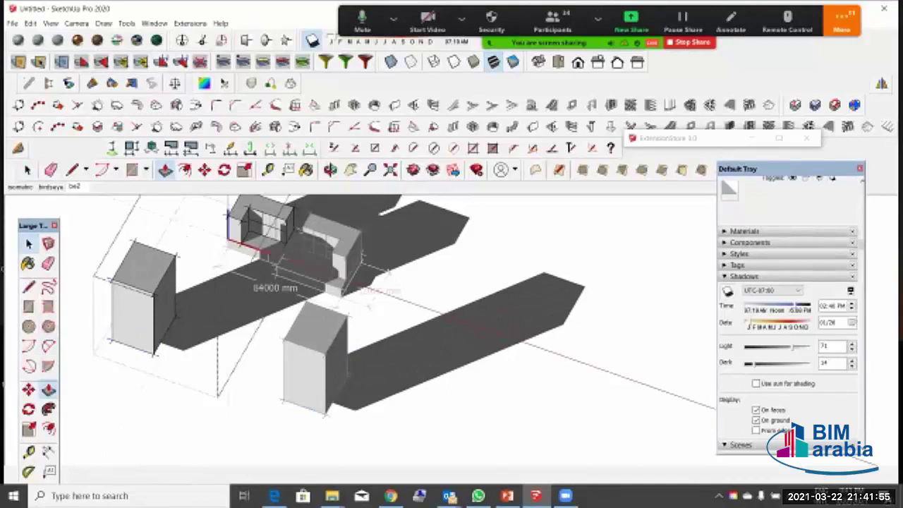
# Step: Inspect the freestanding block and its shadow beside the building, and delete the whole block
pyautogui.click(29, 243)
pyautogui.moveTo(275, 331); pyautogui.dragTo(360, 302, button='middle')
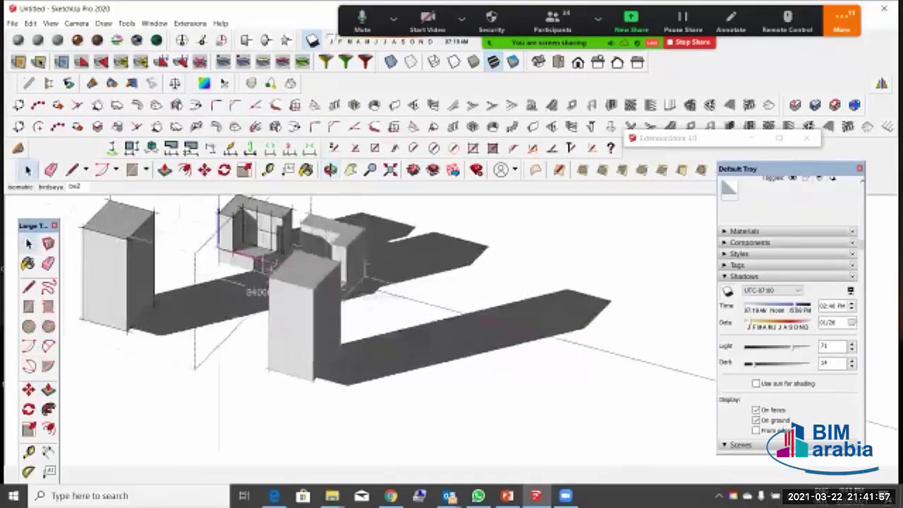
pyautogui.scroll(-2, 362, 303)
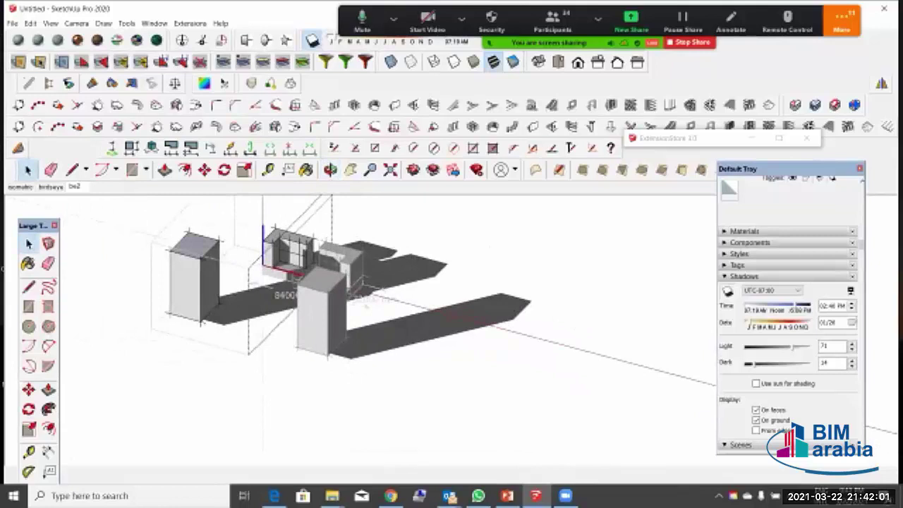
pyautogui.scroll(2, 208, 251)
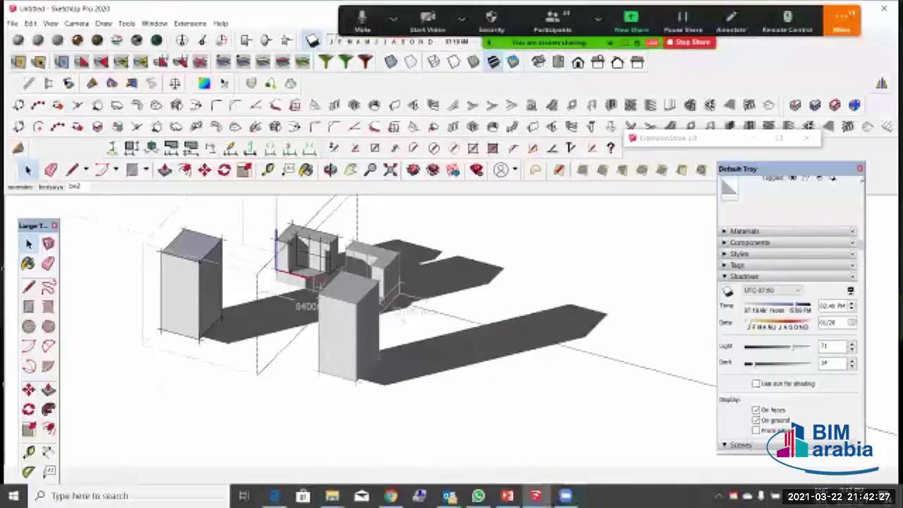
pyautogui.hotkey('ctrl', 'a')
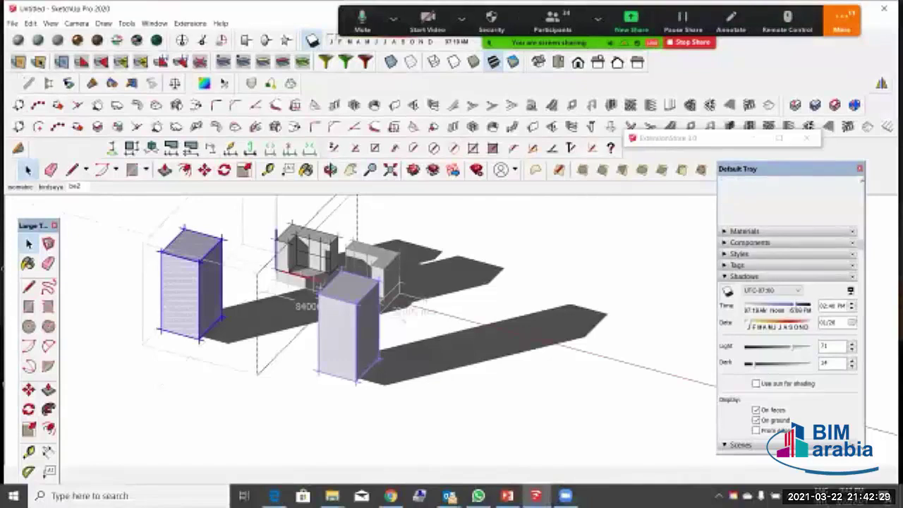
pyautogui.press('Delete')
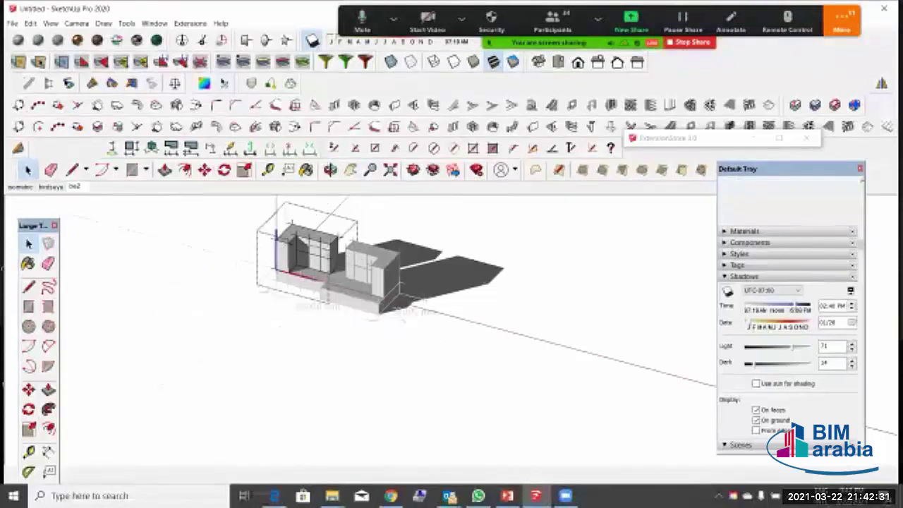
# Step: Close the extension store window and leave the editing of the building component
pyautogui.scroll(3, 353, 261)
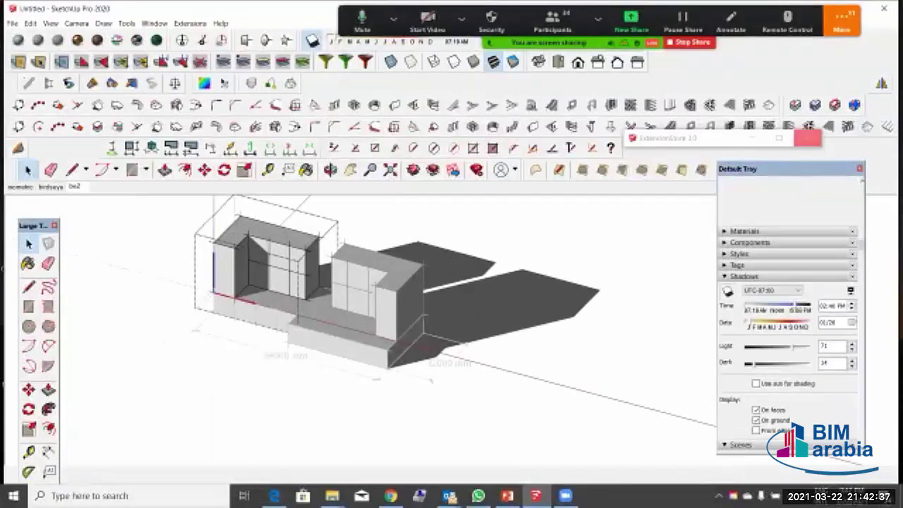
pyautogui.click(807, 138)
pyautogui.scroll(-2, 504, 275)
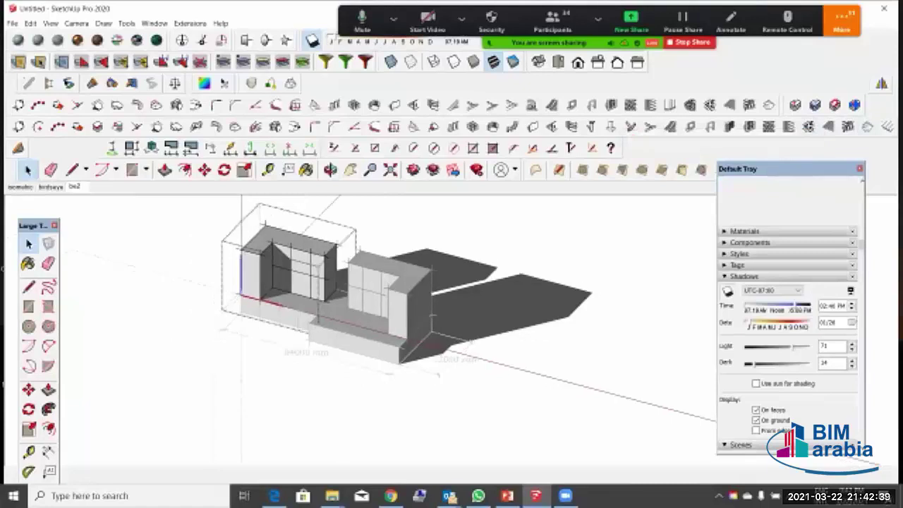
pyautogui.moveTo(504, 276)
pyautogui.mouseDown(button='middle')
pyautogui.moveTo(505, 293)
pyautogui.moveTo(590, 285)
pyautogui.mouseUp(button='middle')
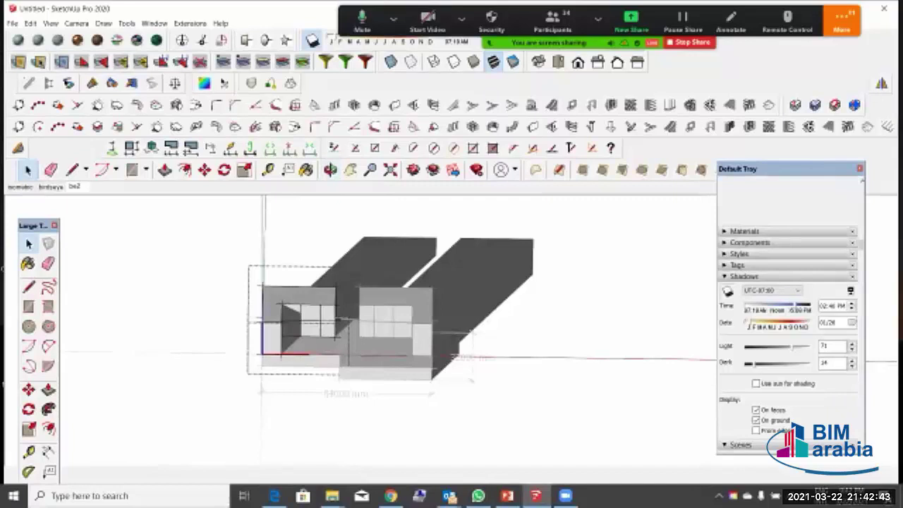
pyautogui.moveTo(423, 310)
pyautogui.mouseDown(button='middle')
pyautogui.moveTo(466, 350)
pyautogui.moveTo(415, 303)
pyautogui.mouseUp(button='middle')
pyautogui.scroll(3, 427, 301)
pyautogui.scroll(2, 287, 281)
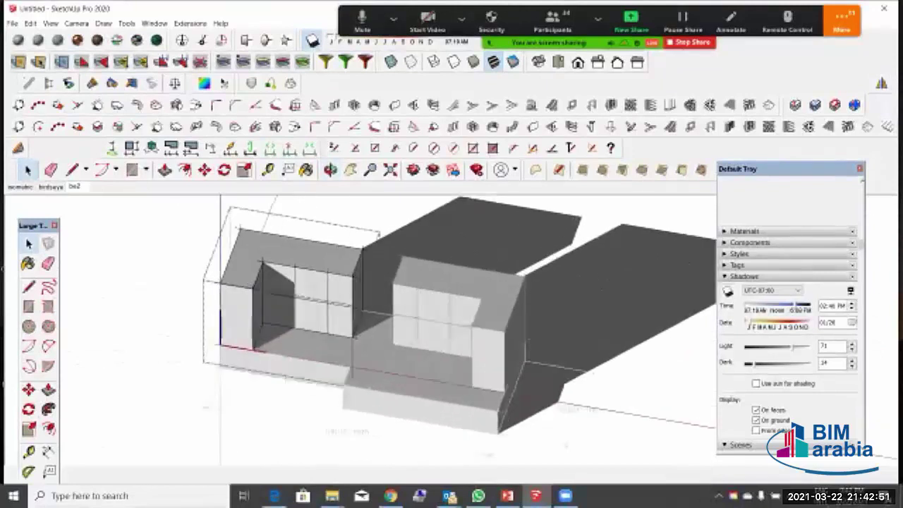
pyautogui.press('Escape')
pyautogui.doubleClick(287, 281)
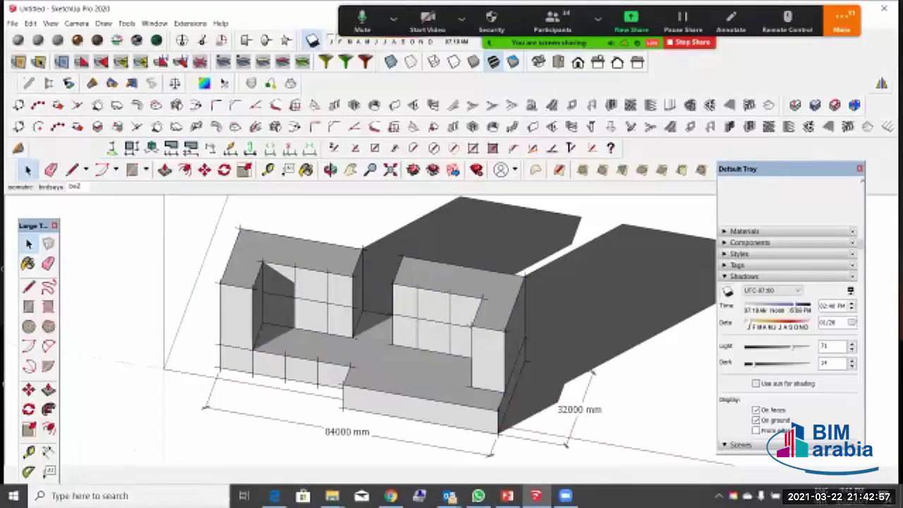
# Step: Turn off the shadows and apply the HiddenLine style from the Default Styles, trying the Construction Documentation Style first
pyautogui.click(312, 40)
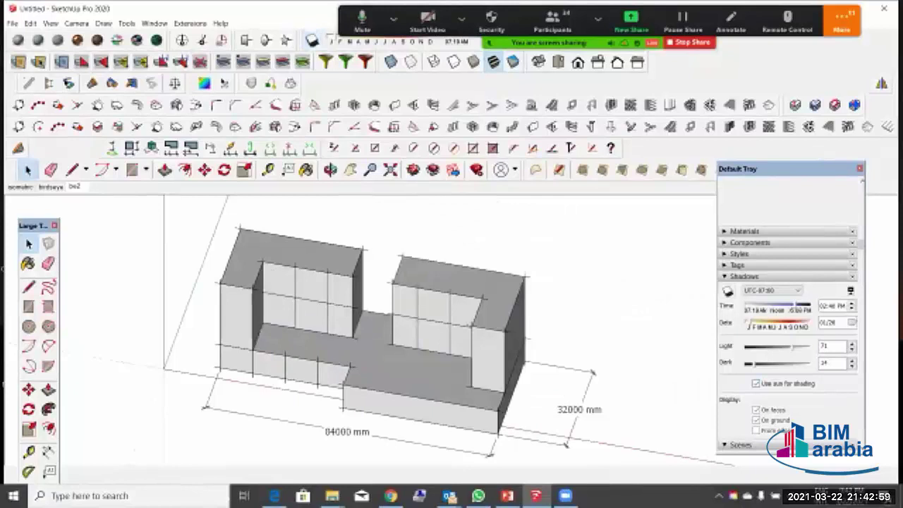
pyautogui.moveTo(423, 338); pyautogui.dragTo(363, 333, button='middle')
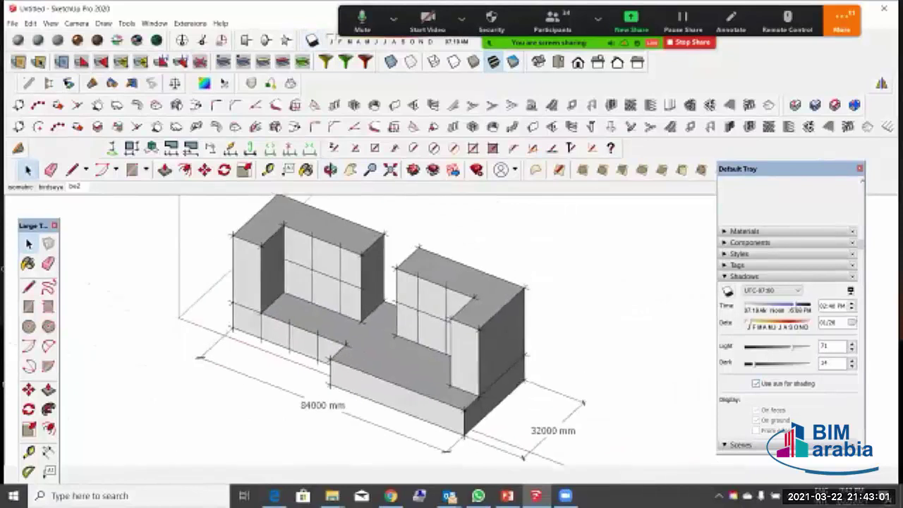
pyautogui.scroll(1, 677, 338)
pyautogui.click(746, 277)
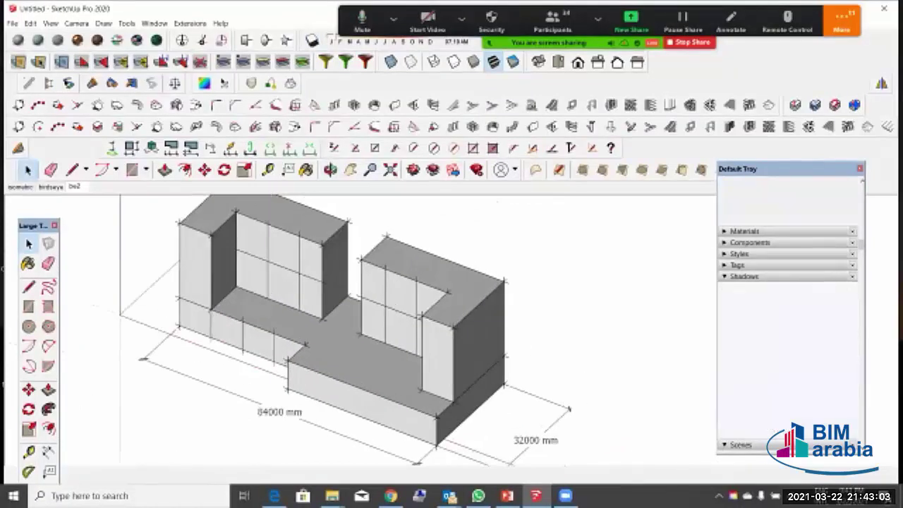
pyautogui.click(740, 254)
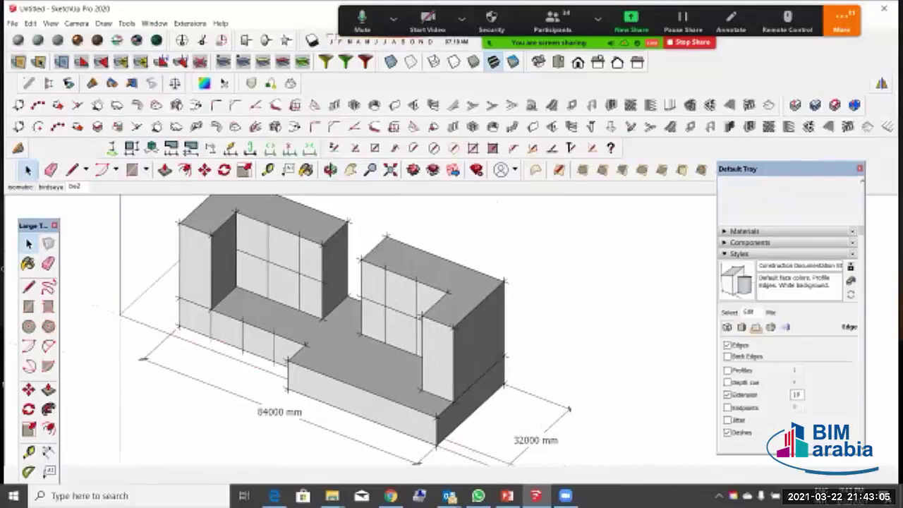
pyautogui.click(729, 312)
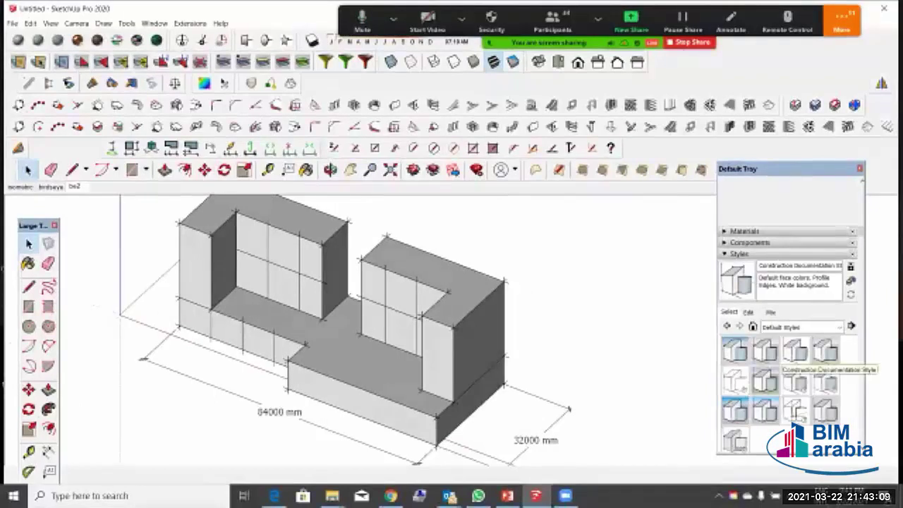
pyautogui.click(795, 349)
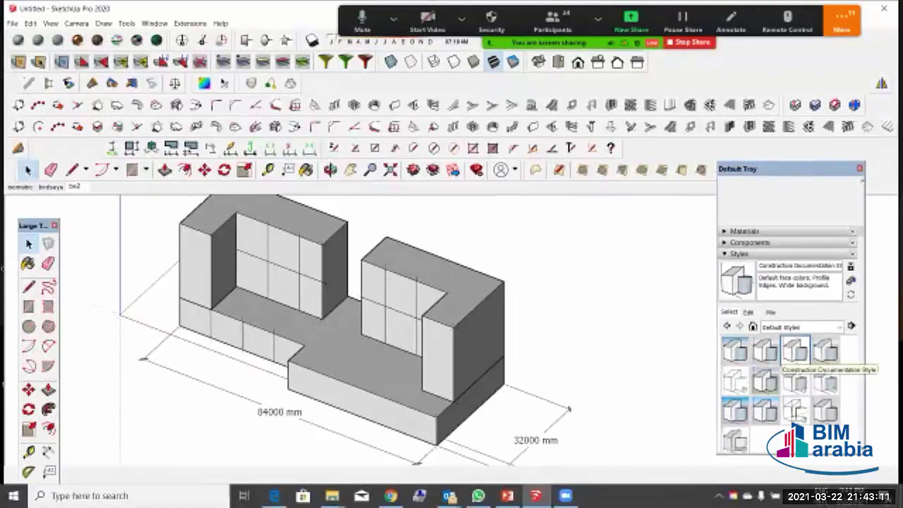
pyautogui.click(734, 381)
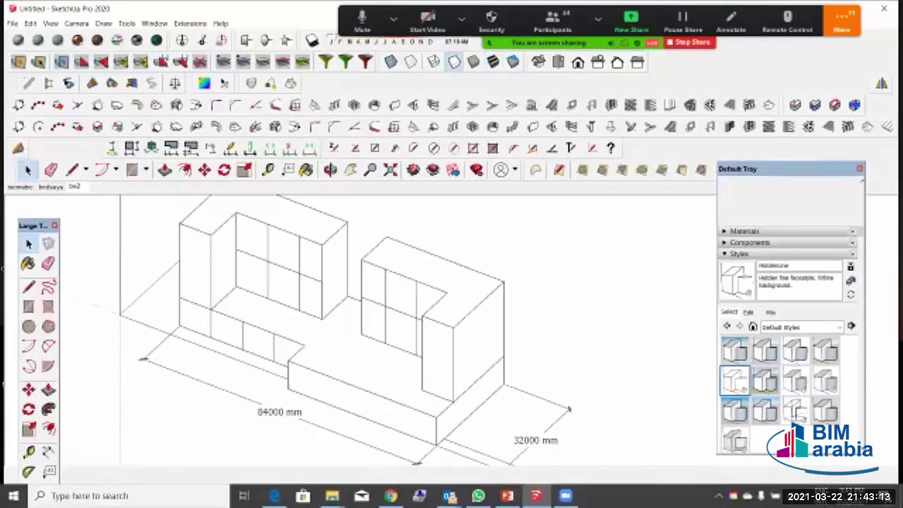
pyautogui.scroll(-3, 580, 363)
pyautogui.scroll(3, 546, 352)
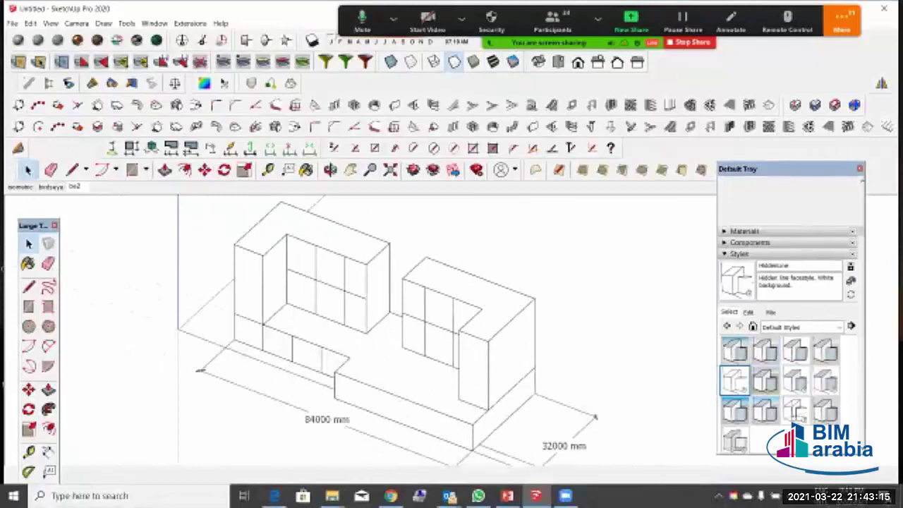
# Step: Enable edge extensions in the HiddenLine style's edge settings and set their length to 5
pyautogui.click(748, 312)
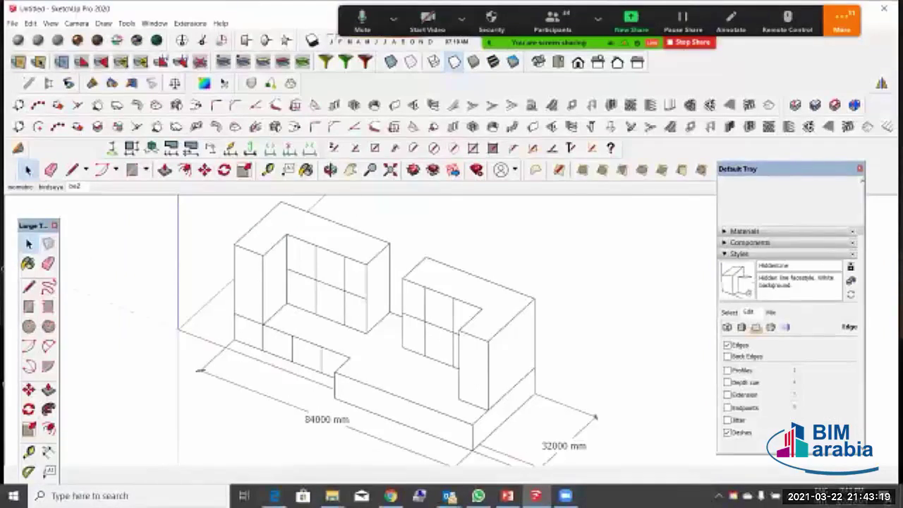
pyautogui.click(728, 394)
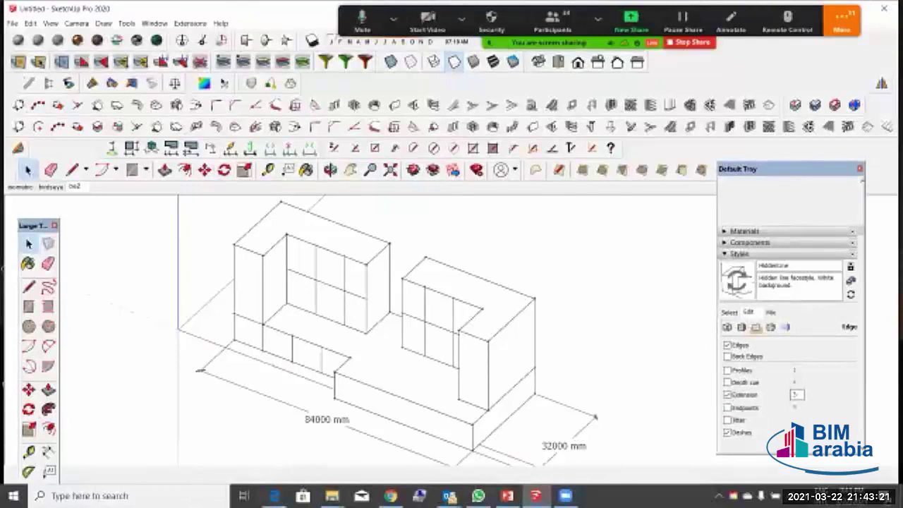
pyautogui.doubleClick(796, 395)
pyautogui.write('5')
pyautogui.scroll(-4, 578, 329)
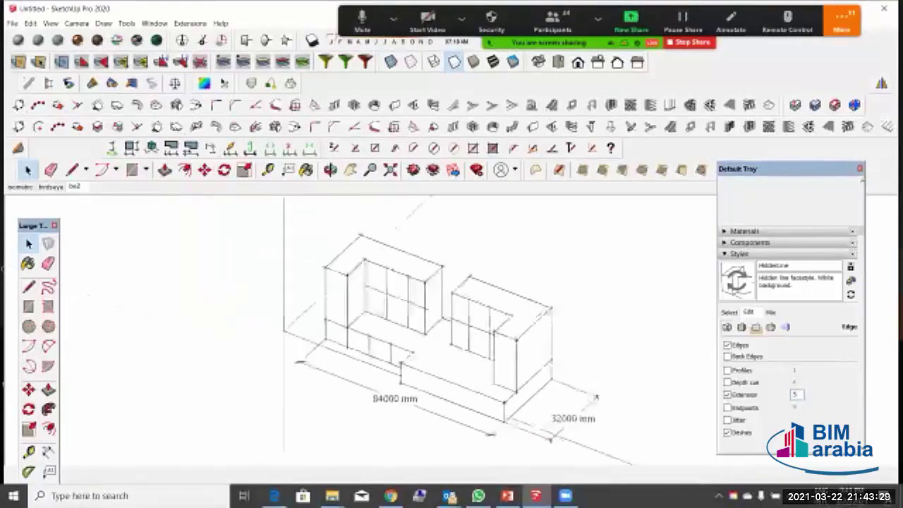
pyautogui.scroll(1, 487, 315)
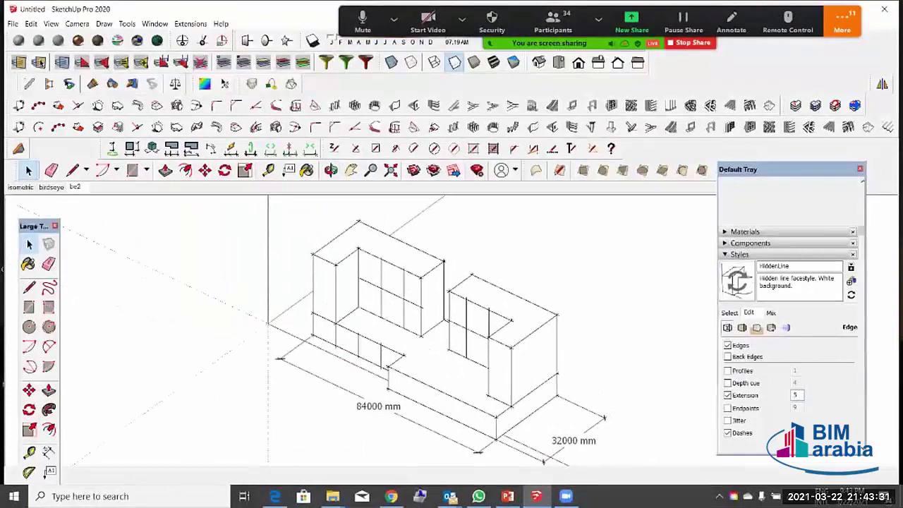
# Step: Turn the shadows on for the hidden-line model and view the building from a lower angle
pyautogui.click(740, 254)
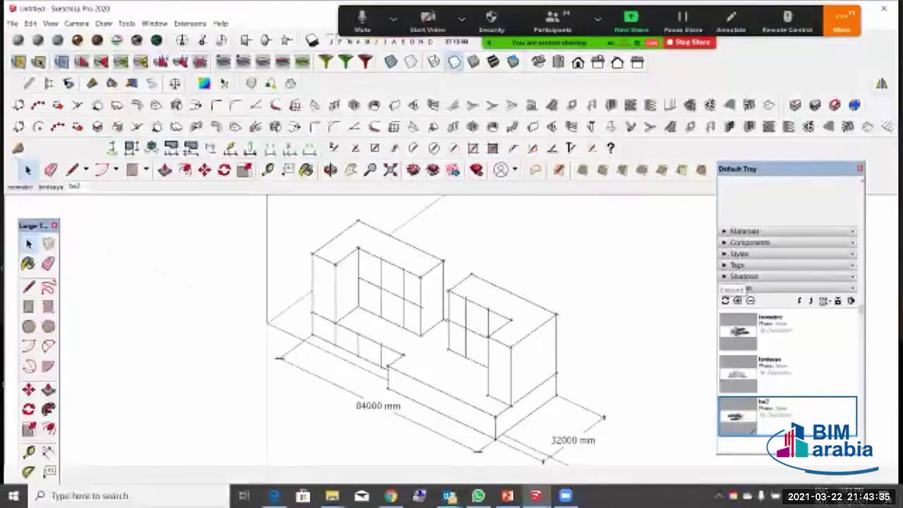
pyautogui.click(744, 277)
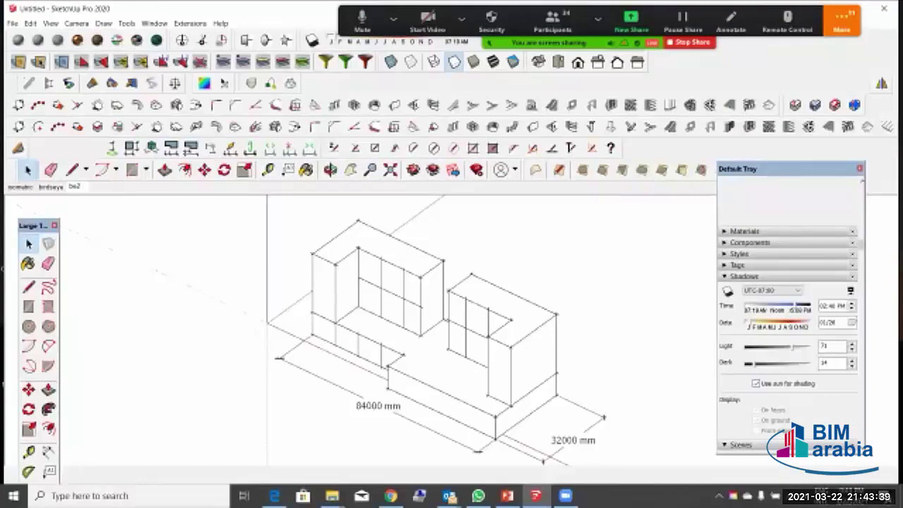
pyautogui.click(728, 291)
pyautogui.moveTo(417, 332); pyautogui.dragTo(462, 303, button='middle')
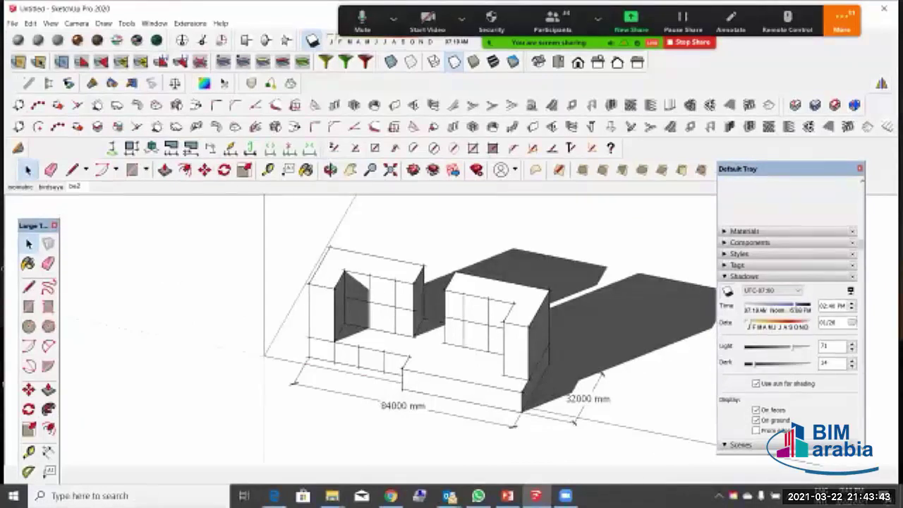
# Step: Adjust the shadow intensity, setting Light to 63 and Dark to 50
pyautogui.moveTo(797, 346); pyautogui.dragTo(805, 346)
pyautogui.moveTo(755, 364); pyautogui.dragTo(779, 363)
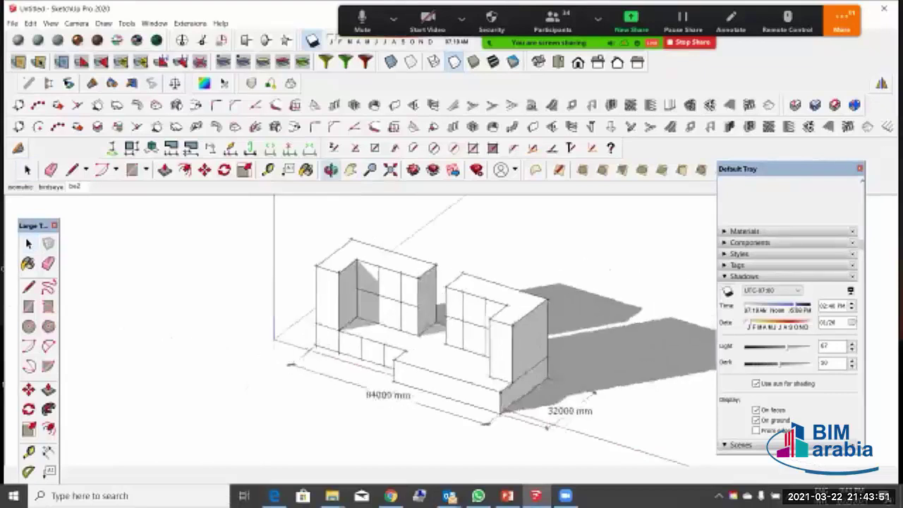
pyautogui.scroll(2, 593, 352)
pyautogui.scroll(-1, 557, 338)
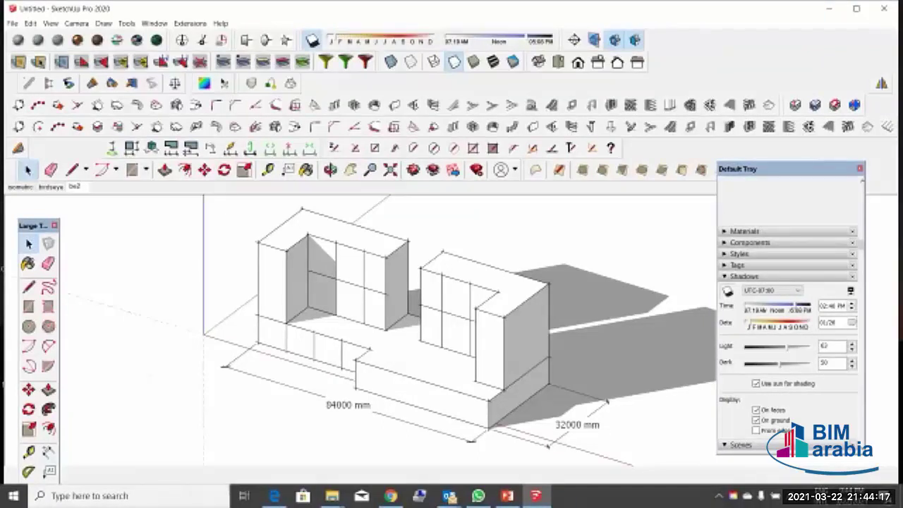
# Step: Open the Admin Tower component for editing and draw a line across the end wing's front face, one storey above its base
pyautogui.scroll(7, 287, 285)
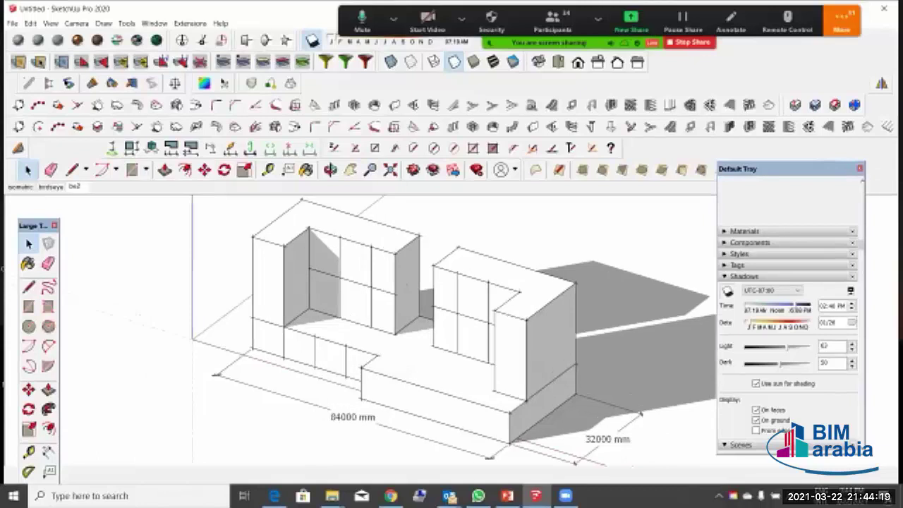
pyautogui.tripleClick(287, 286)
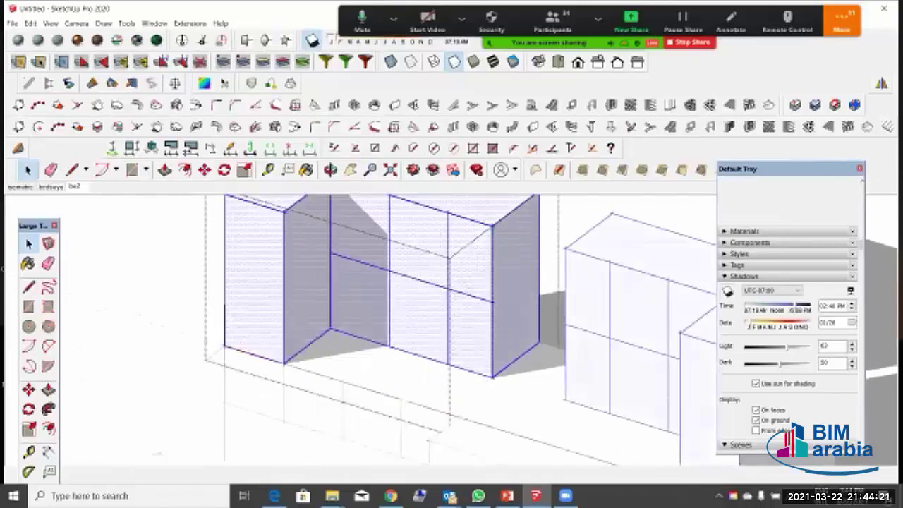
pyautogui.click(225, 283)
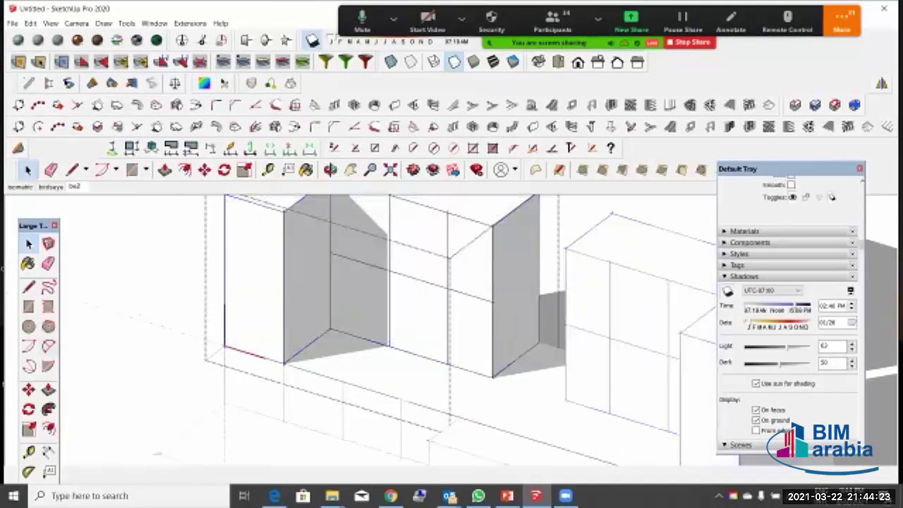
pyautogui.click(29, 287)
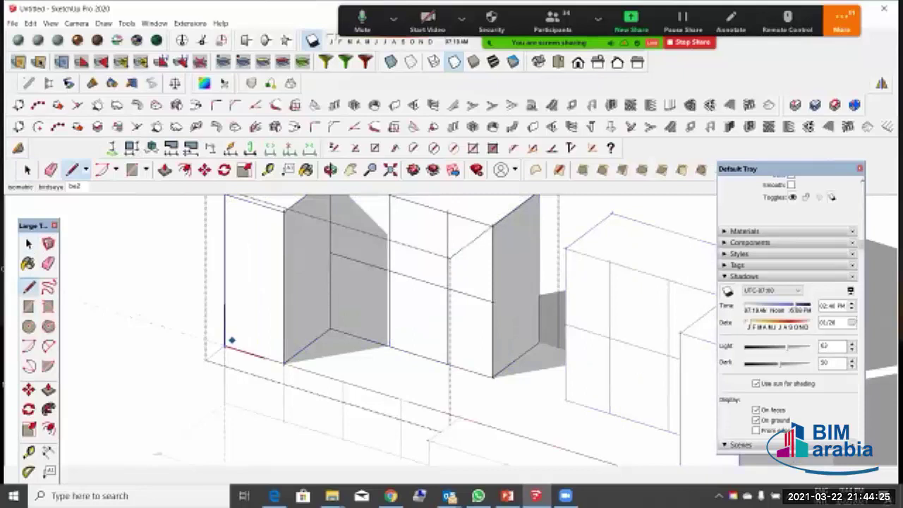
pyautogui.click(225, 345)
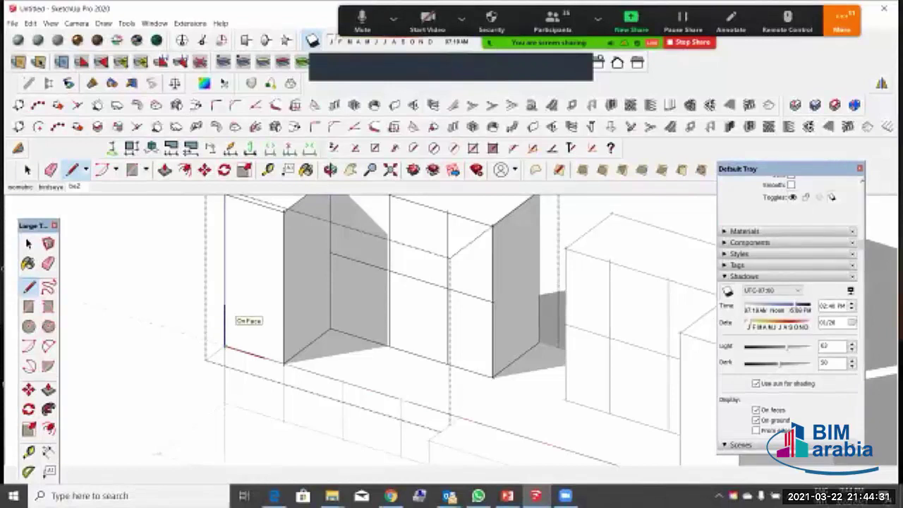
pyautogui.click(225, 309)
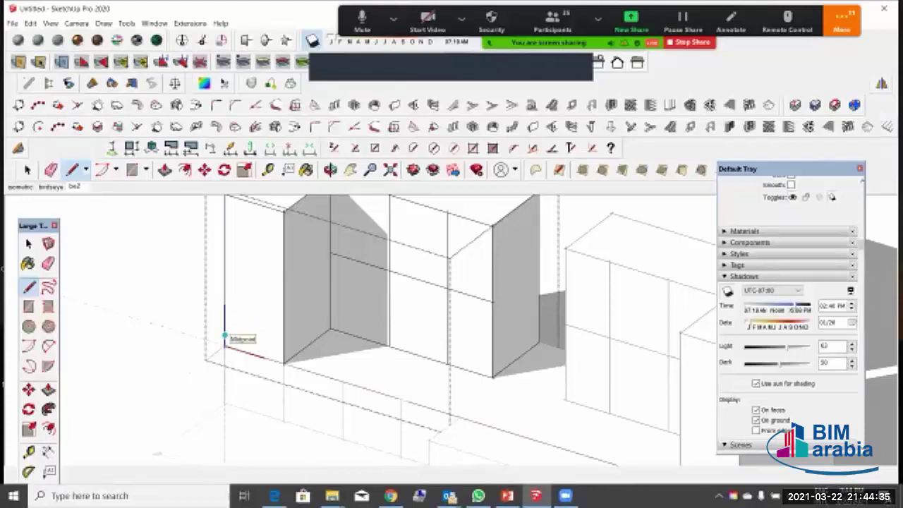
pyautogui.click(225, 326)
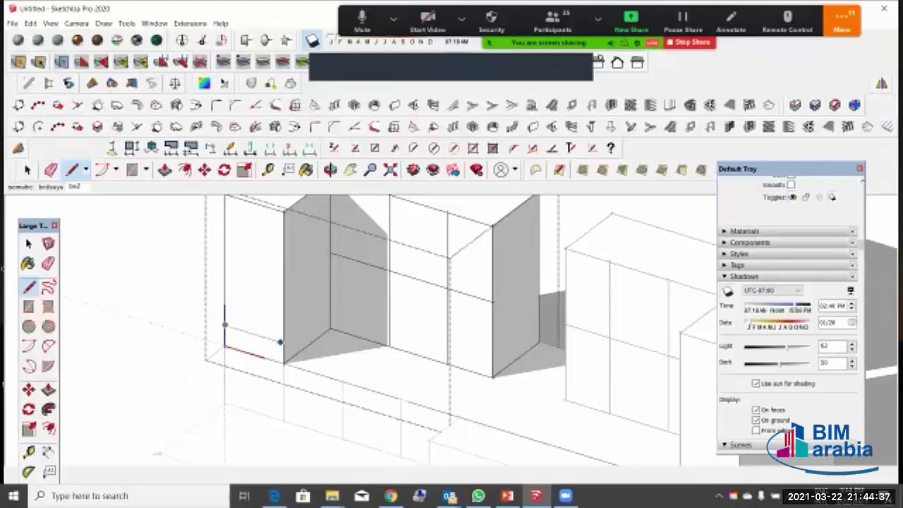
pyautogui.click(283, 343)
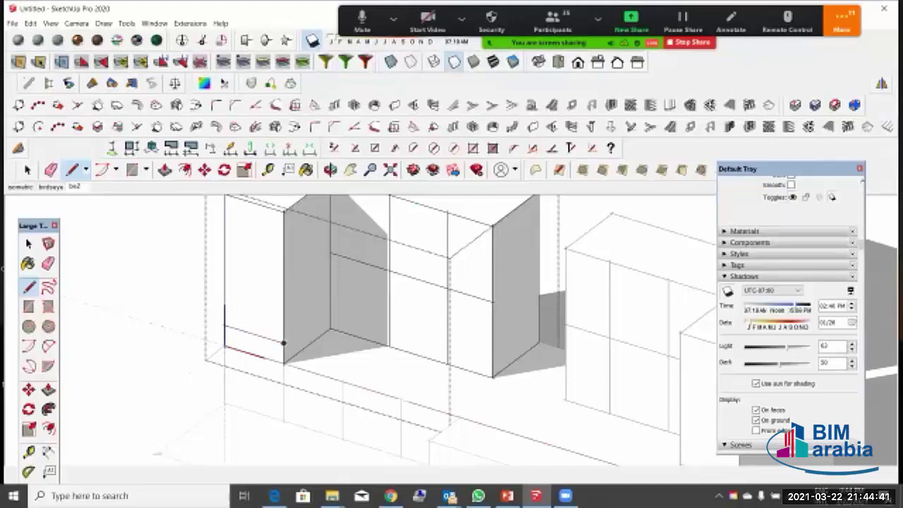
# Step: Measure the height of the new storey line above the tower's base corner
pyautogui.click(28, 451)
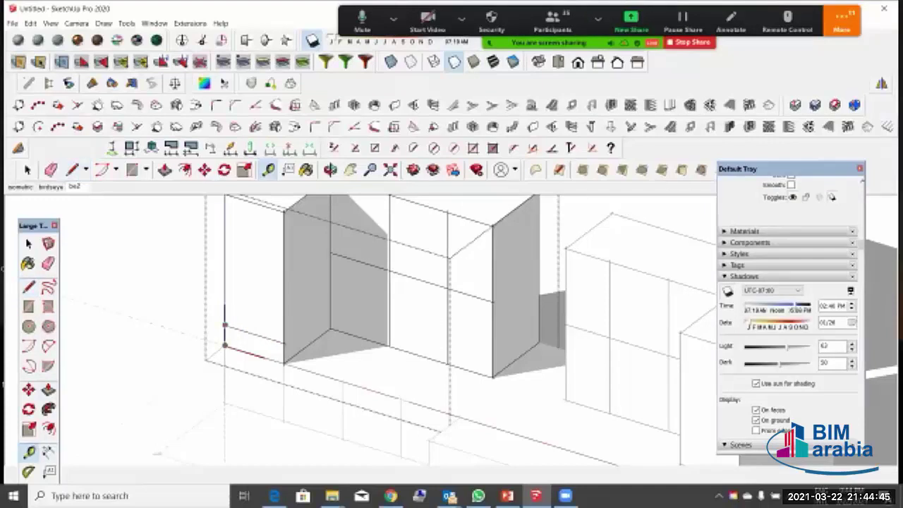
pyautogui.click(224, 345)
pyautogui.click(28, 244)
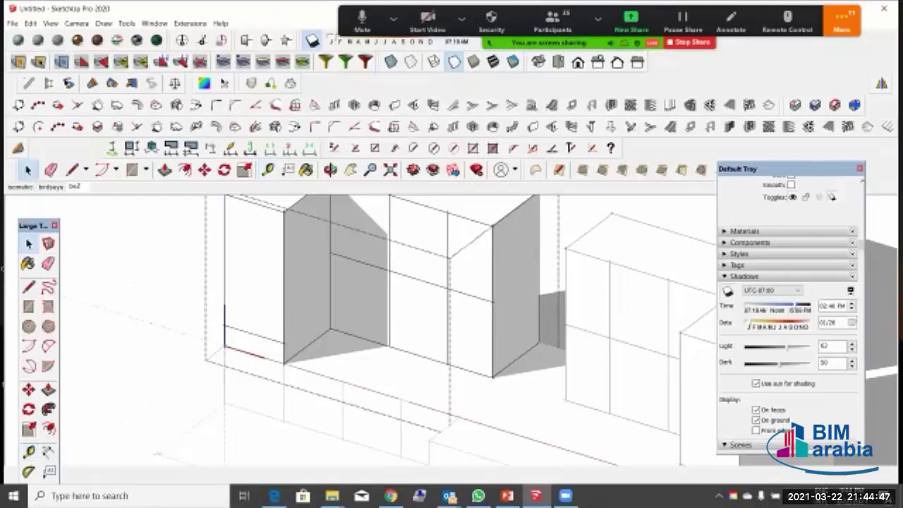
# Step: Push the tower's roof face down to the storey line and leave the component
pyautogui.scroll(-4, 291, 338)
pyautogui.scroll(3, 296, 282)
pyautogui.click(367, 217)
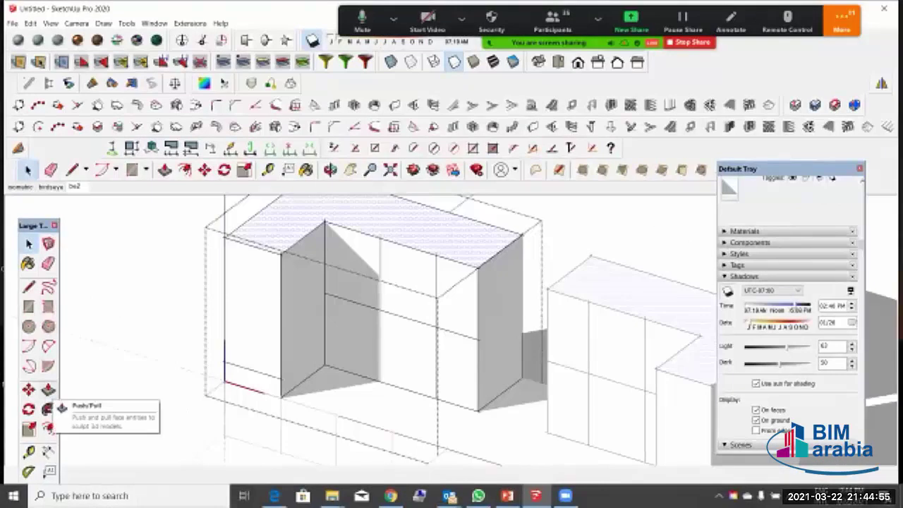
pyautogui.click(48, 390)
pyautogui.click(286, 238)
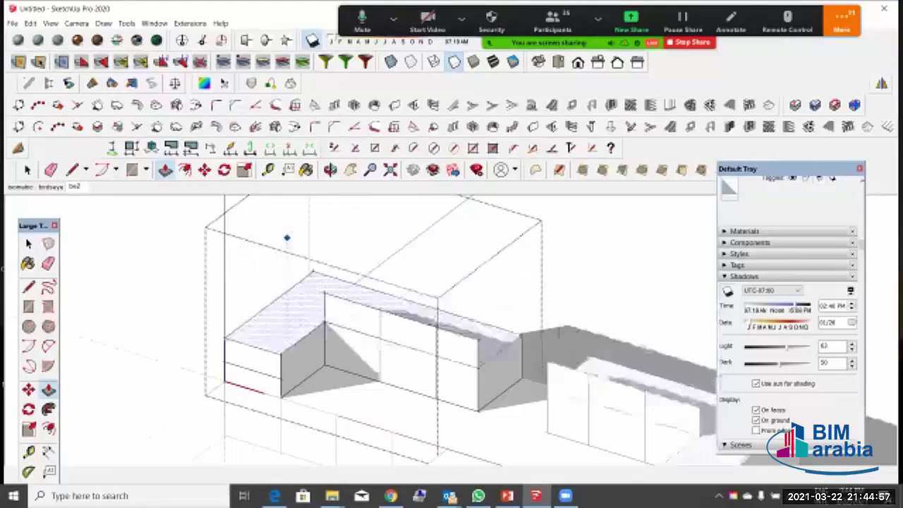
pyautogui.click(281, 378)
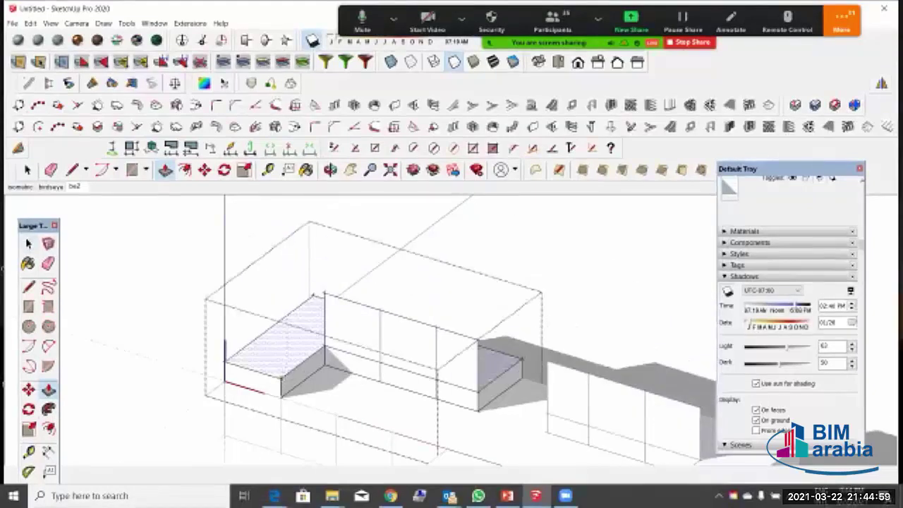
pyautogui.press('space')
pyautogui.press('Escape')
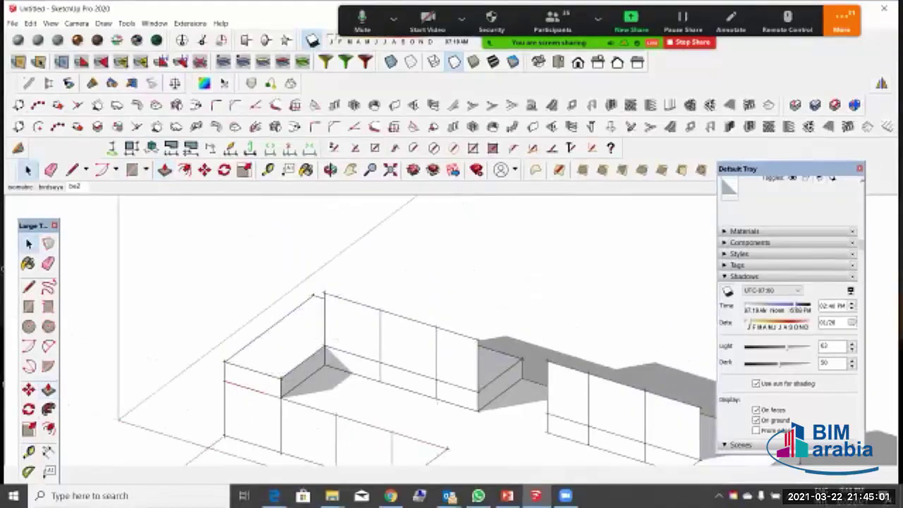
# Step: Reopen the tower component, delete the facade faces left standing above the single storey, and leave the component
pyautogui.moveTo(441, 388); pyautogui.dragTo(458, 321, button='middle')
pyautogui.moveTo(503, 308); pyautogui.dragTo(250, 349)
pyautogui.doubleClick(341, 360)
pyautogui.hotkey('ctrl', 'a')
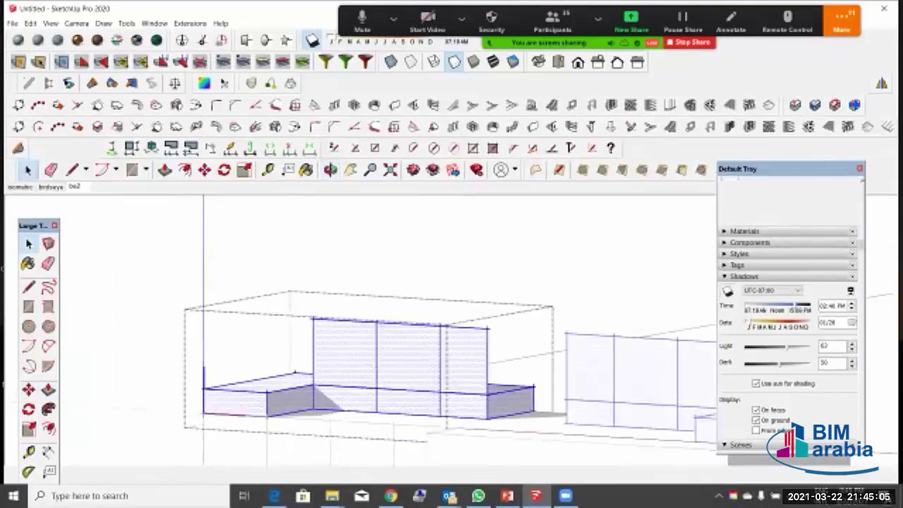
pyautogui.moveTo(525, 302); pyautogui.dragTo(258, 342)
pyautogui.press('Delete')
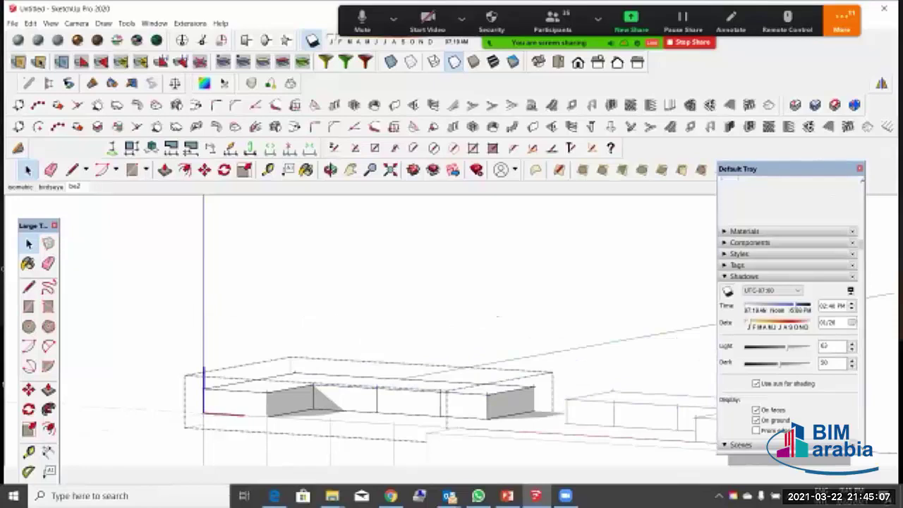
pyautogui.scroll(-1, 395, 304)
pyautogui.moveTo(424, 310); pyautogui.dragTo(424, 381, button='middle')
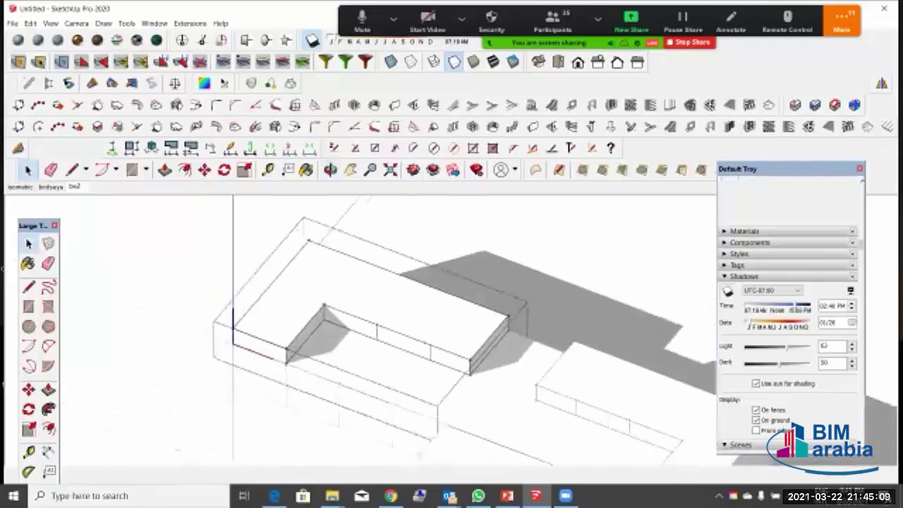
pyautogui.press('Escape')
# Step: Copy the single-storey tower block upward by its own height and array the copy with 20x
pyautogui.click(373, 300)
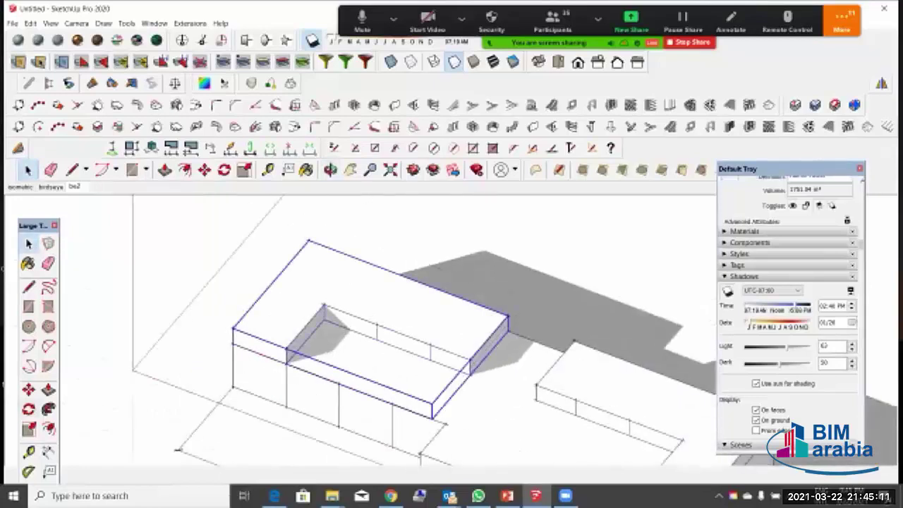
pyautogui.press('m')
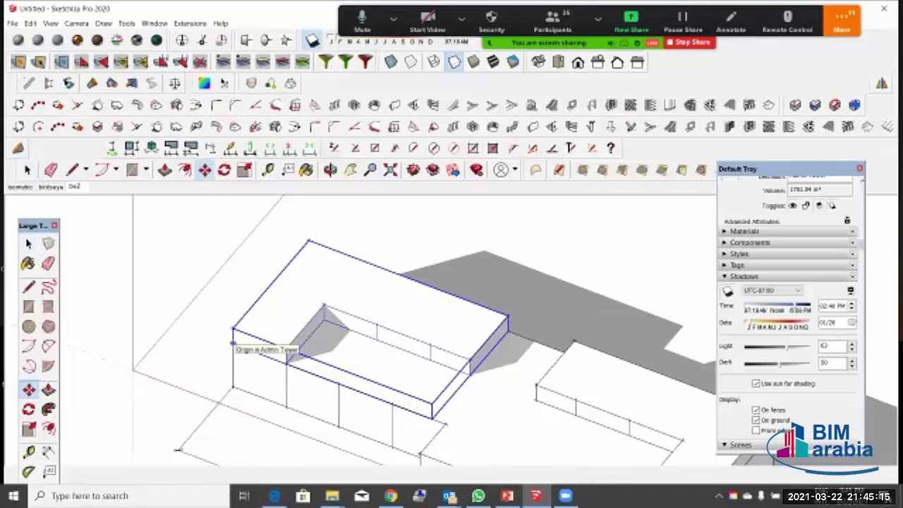
pyautogui.click(234, 344)
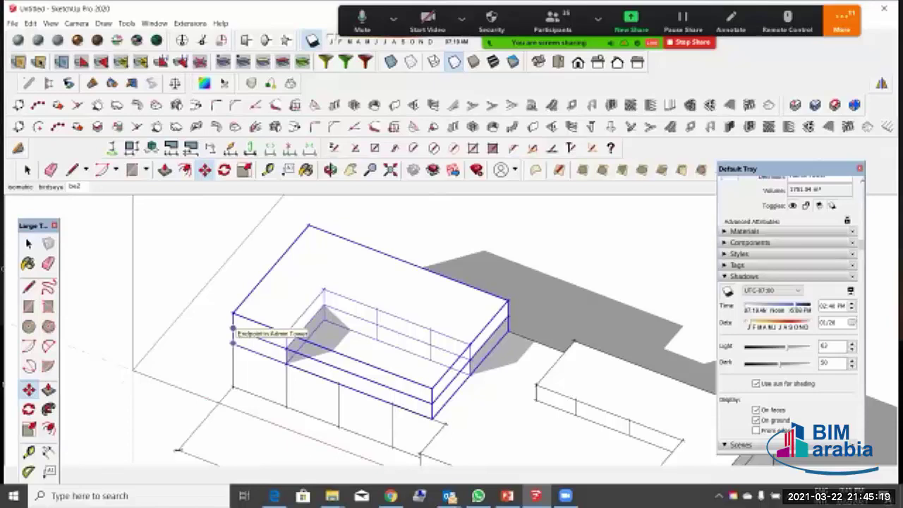
pyautogui.click(234, 329)
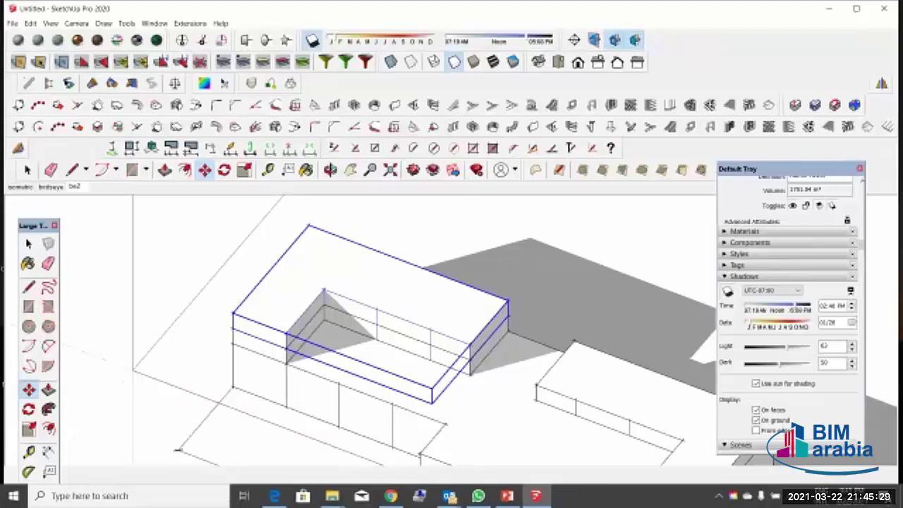
pyautogui.write('20x')
pyautogui.press('Return')
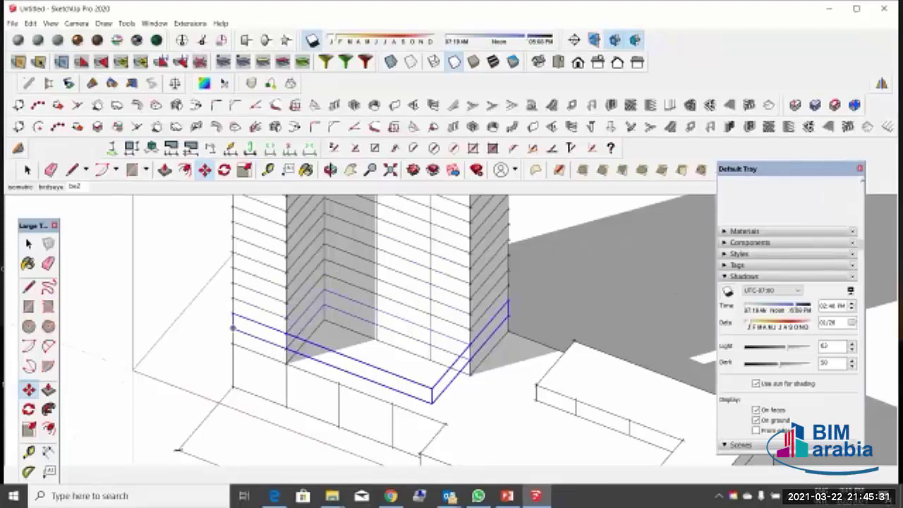
# Step: Inspect the stacked tower storeys and the neighbouring block by selecting individual floors
pyautogui.scroll(-5, 267, 339)
pyautogui.click(29, 244)
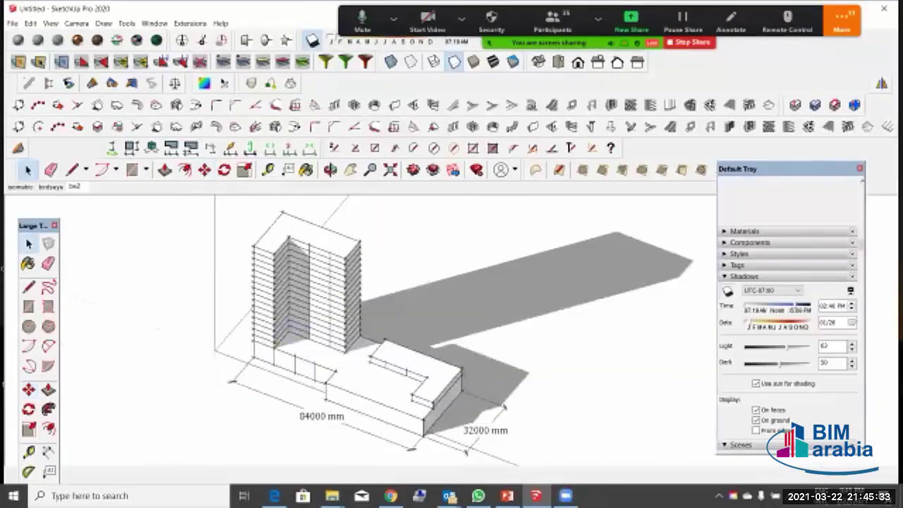
pyautogui.scroll(3, 398, 364)
pyautogui.click(398, 363)
pyautogui.scroll(-3, 399, 363)
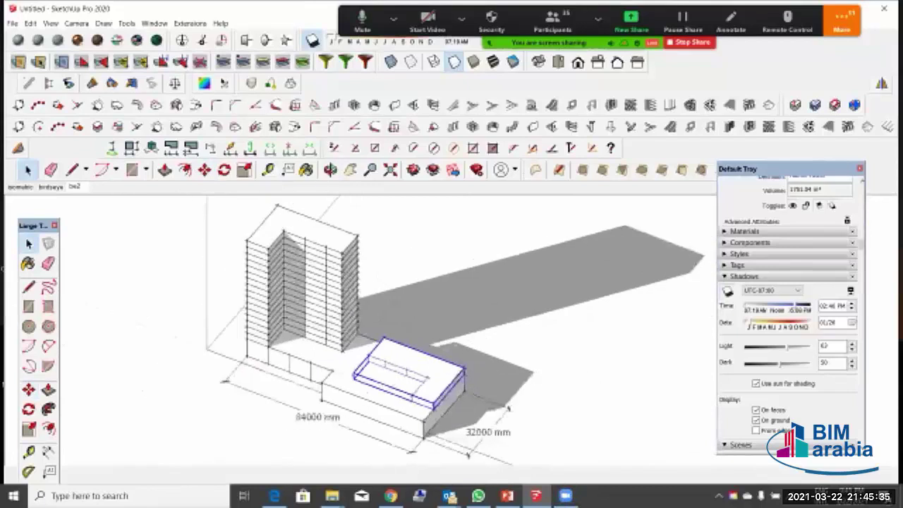
pyautogui.scroll(1, 323, 265)
pyautogui.click(317, 240)
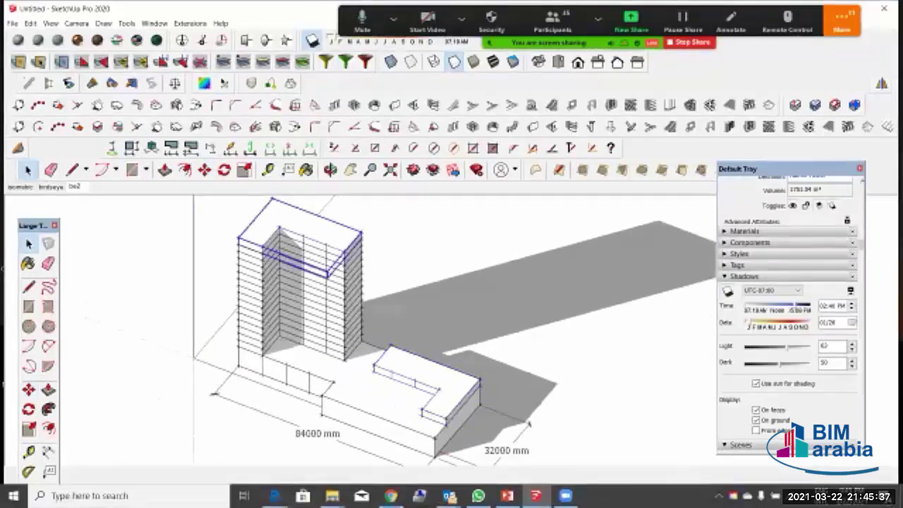
pyautogui.click(316, 253)
pyautogui.click(316, 290)
pyautogui.click(302, 304)
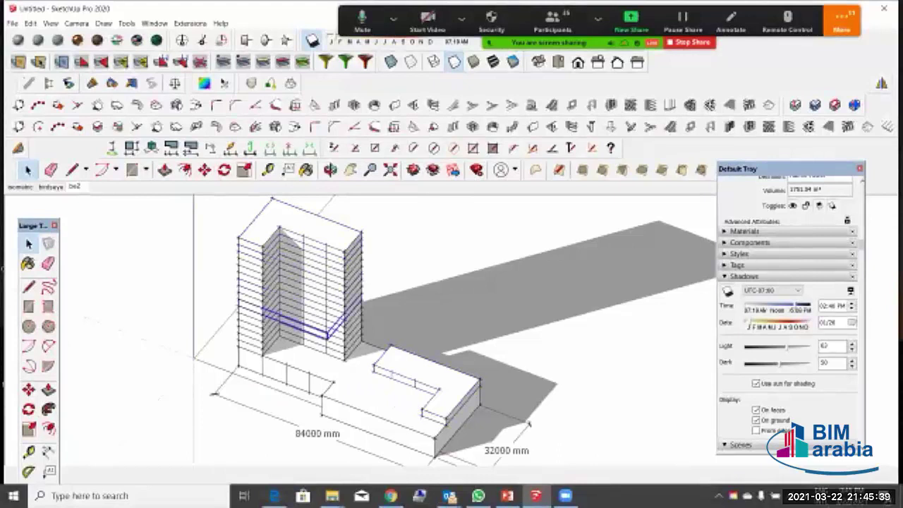
# Step: Select the neighbouring single-storey block and undo the stacked storey copies on the tower
pyautogui.scroll(2, 260, 331)
pyautogui.click(487, 389)
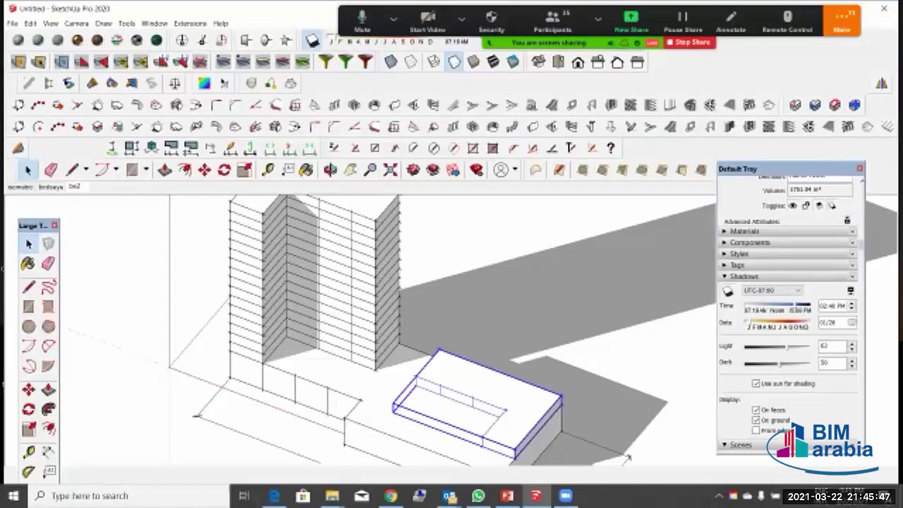
pyautogui.scroll(-2, 308, 326)
pyautogui.hotkey('ctrl', 'z')
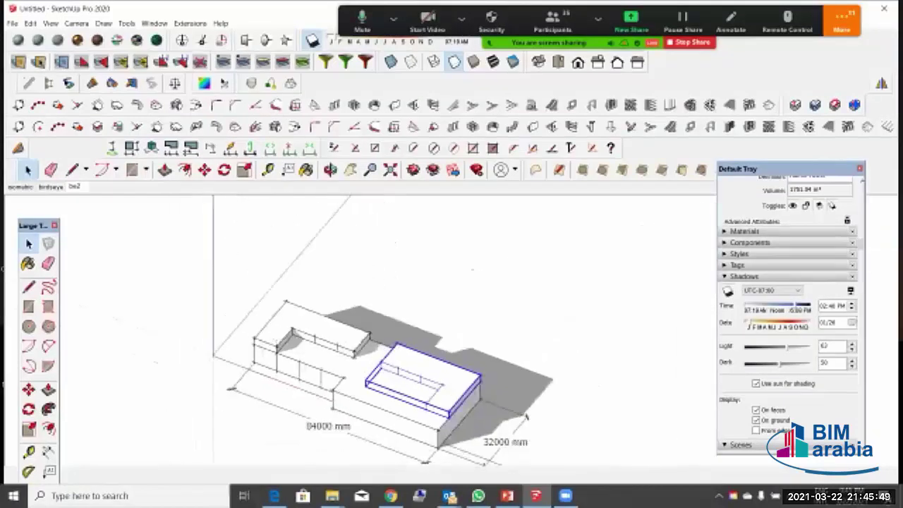
# Step: Open the tower component, select all of its storey geometry, and make it a nested component with the default settings
pyautogui.scroll(3, 279, 316)
pyautogui.click(280, 318)
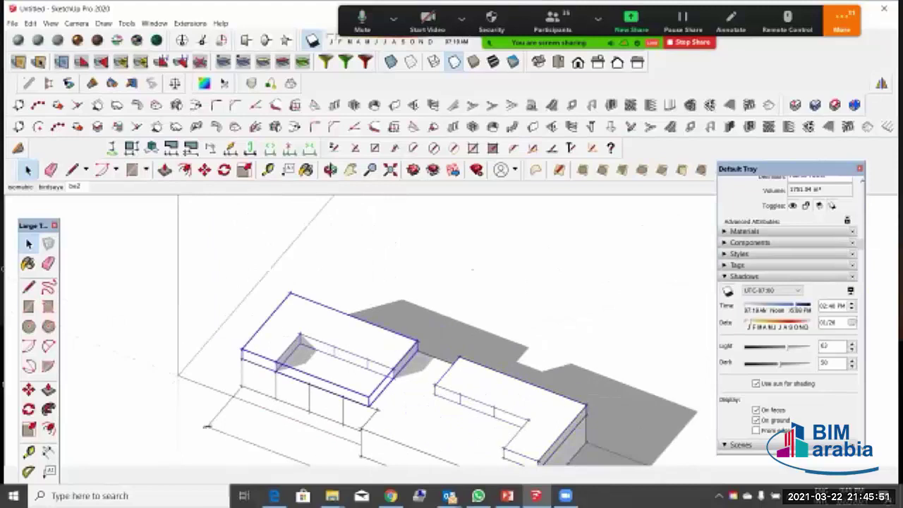
pyautogui.doubleClick(280, 319)
pyautogui.tripleClick(280, 319)
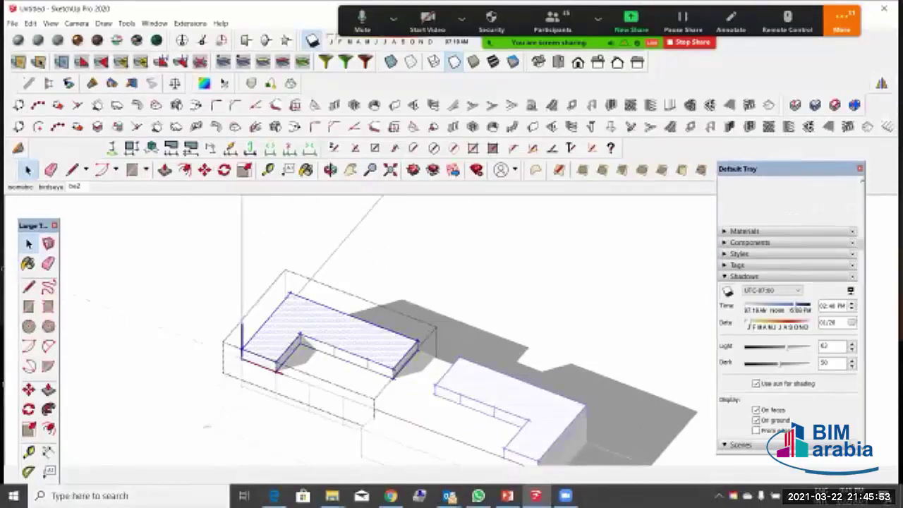
pyautogui.rightClick(280, 331)
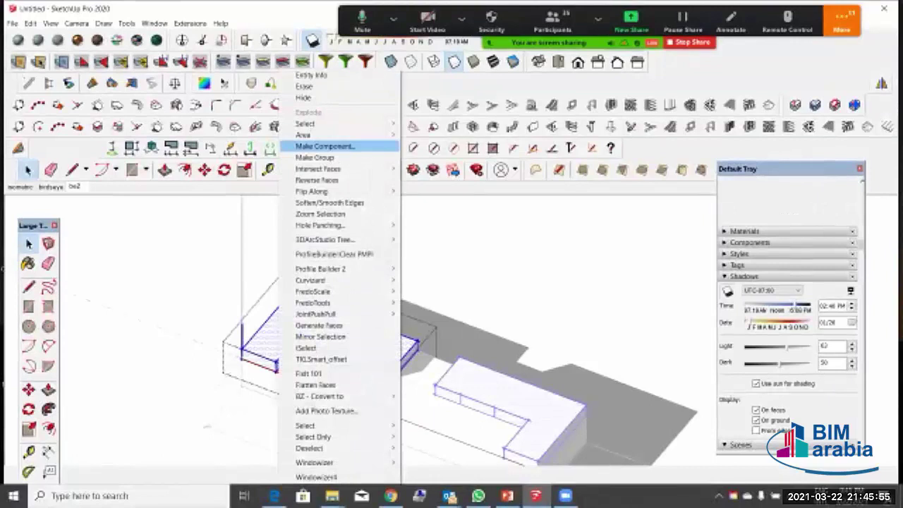
pyautogui.click(325, 146)
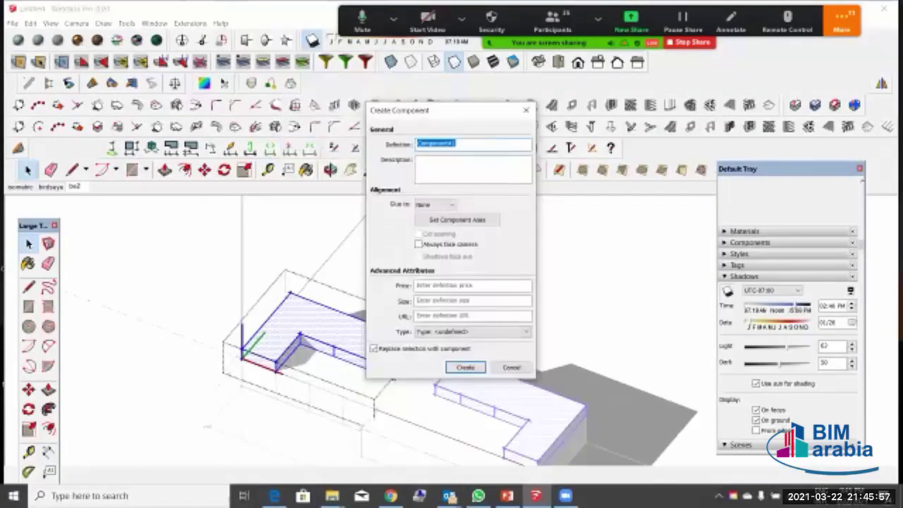
pyautogui.press('Return')
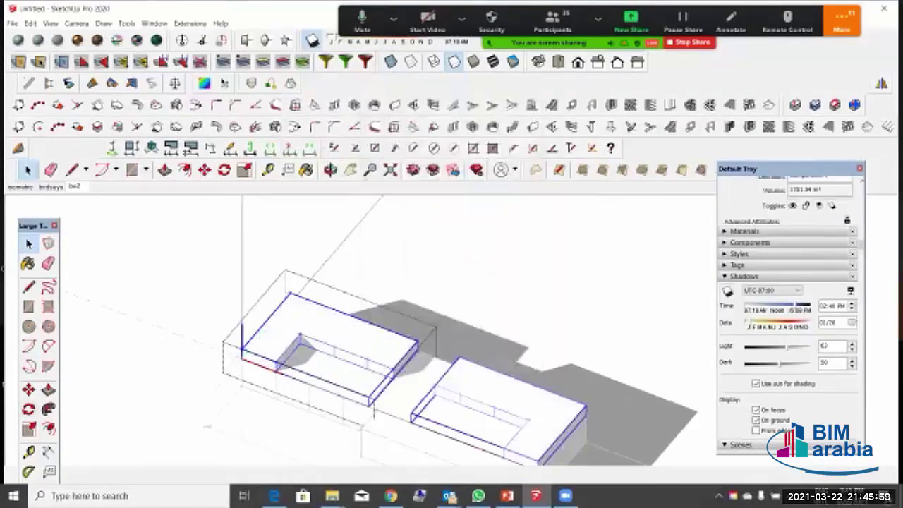
# Step: Copy the nested storey upward by its own height, array the copy with x15, and close the tower component
pyautogui.press('m')
pyautogui.click(242, 359)
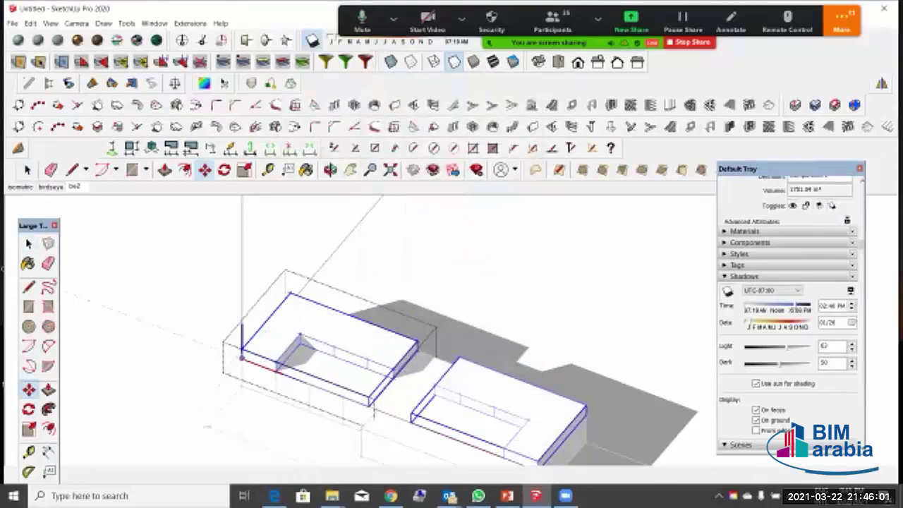
pyautogui.press('ctrl')
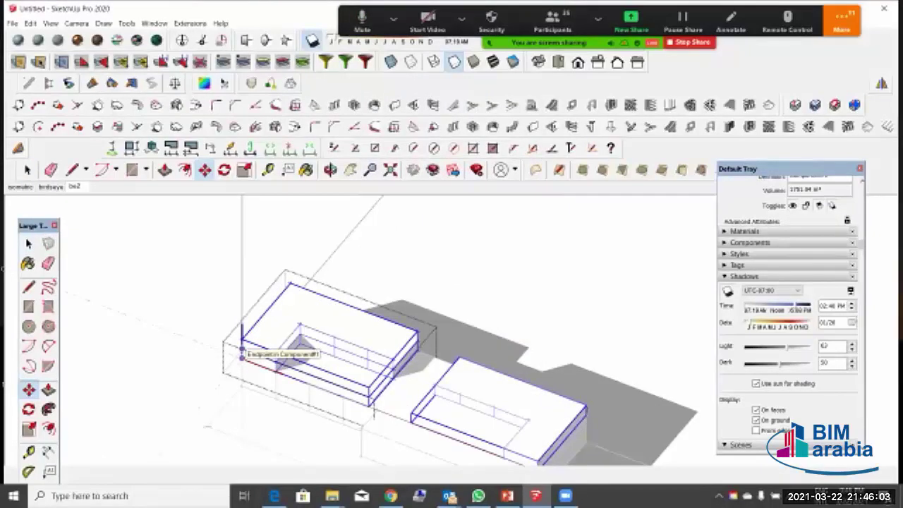
pyautogui.click(242, 348)
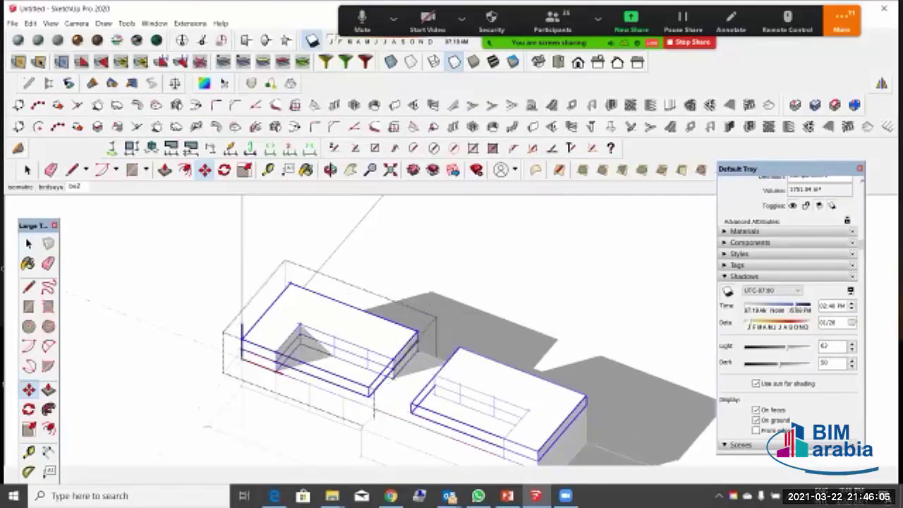
pyautogui.write('x15')
pyautogui.press('Return')
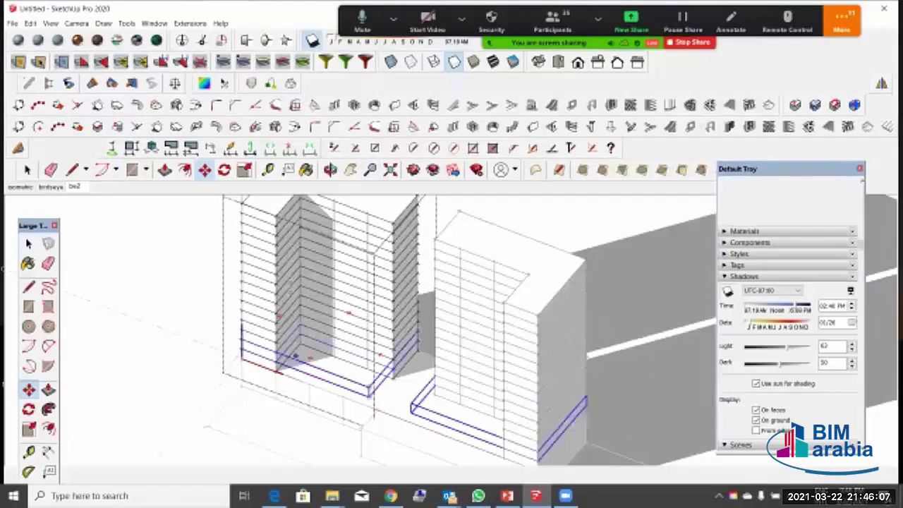
pyautogui.click(28, 244)
pyautogui.scroll(-3, 381, 338)
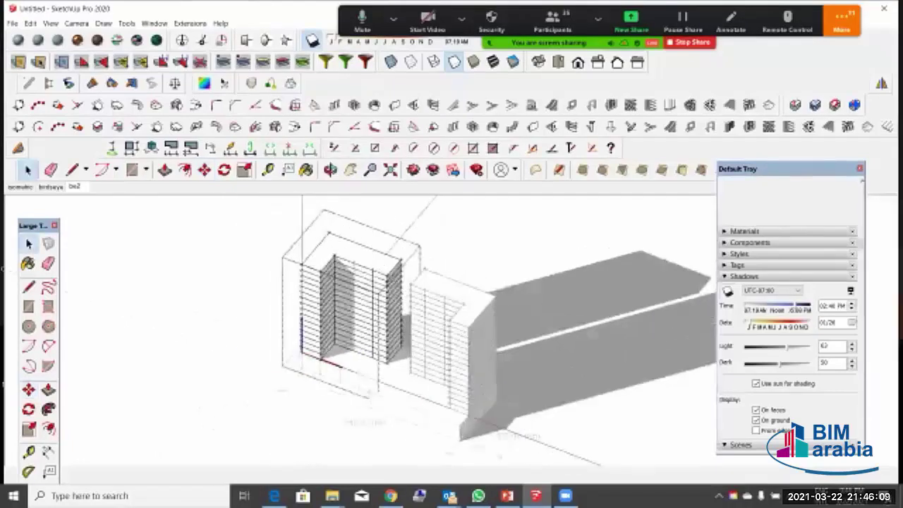
pyautogui.click(232, 310)
# Step: Select the neighbouring tower block and make its component unique
pyautogui.moveTo(423, 353); pyautogui.dragTo(377, 356, button='middle')
pyautogui.scroll(1, 430, 304)
pyautogui.scroll(-1, 430, 304)
pyautogui.moveTo(423, 310); pyautogui.dragTo(465, 312, button='middle')
pyautogui.scroll(1, 465, 314)
pyautogui.scroll(1, 474, 302)
pyautogui.click(462, 302)
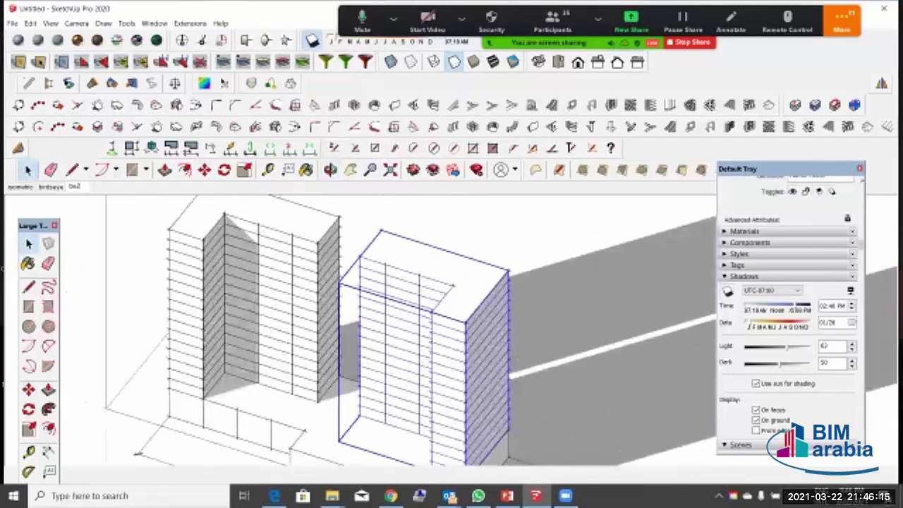
pyautogui.rightClick(460, 302)
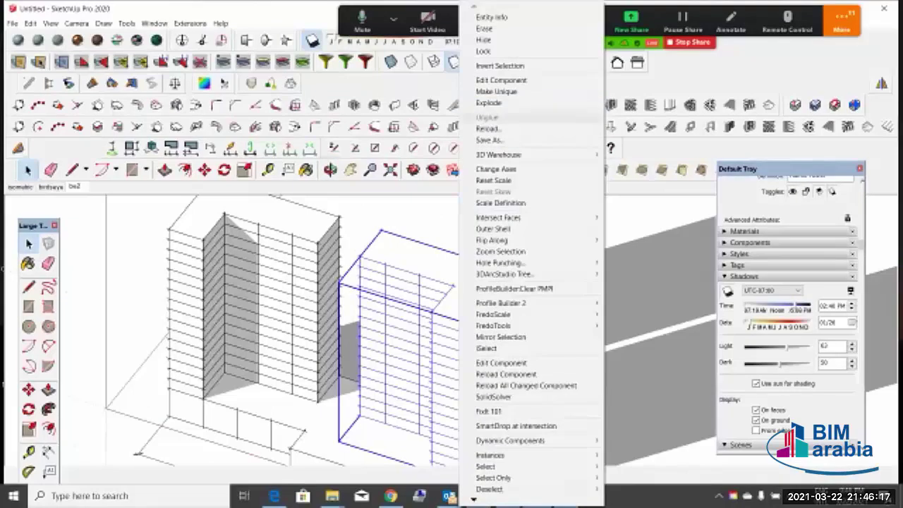
pyautogui.click(496, 91)
# Step: Open the unique neighbouring tower, delete its top four storeys, and close the component
pyautogui.doubleClick(458, 299)
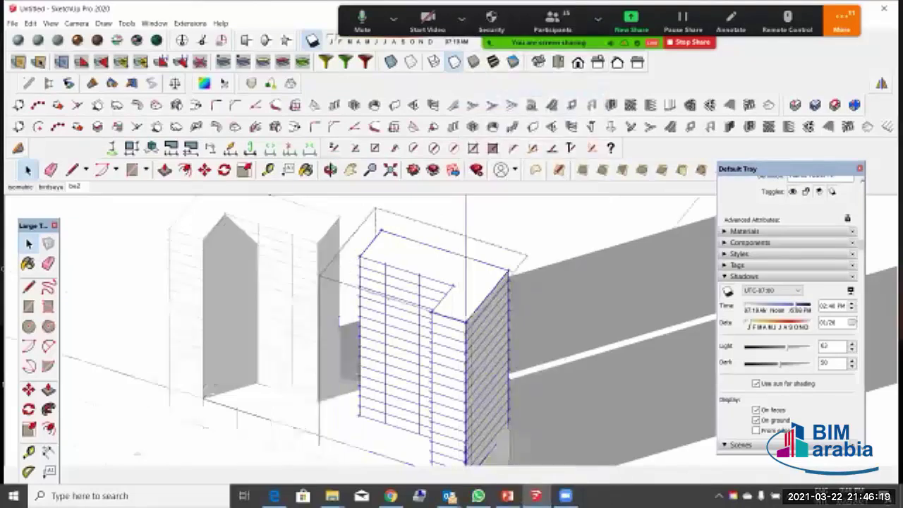
pyautogui.click(457, 299)
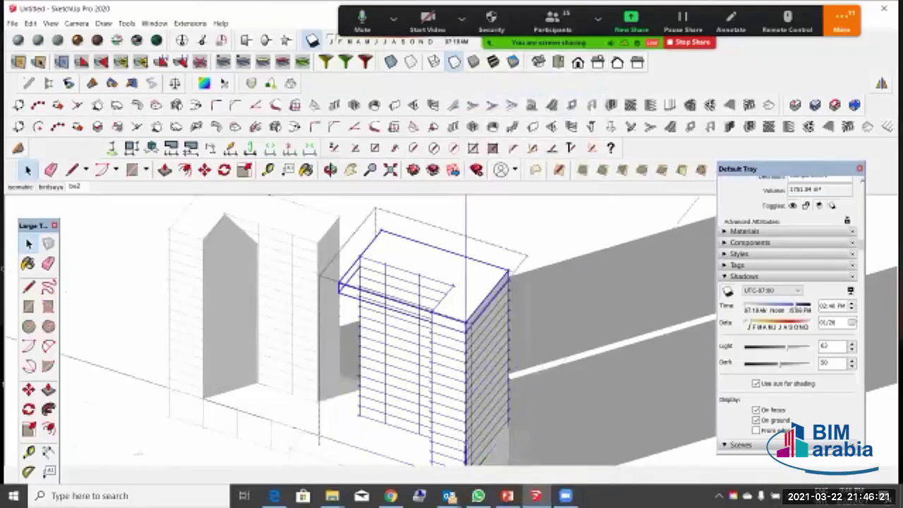
pyautogui.press('Delete')
pyautogui.moveTo(426, 239); pyautogui.dragTo(386, 265)
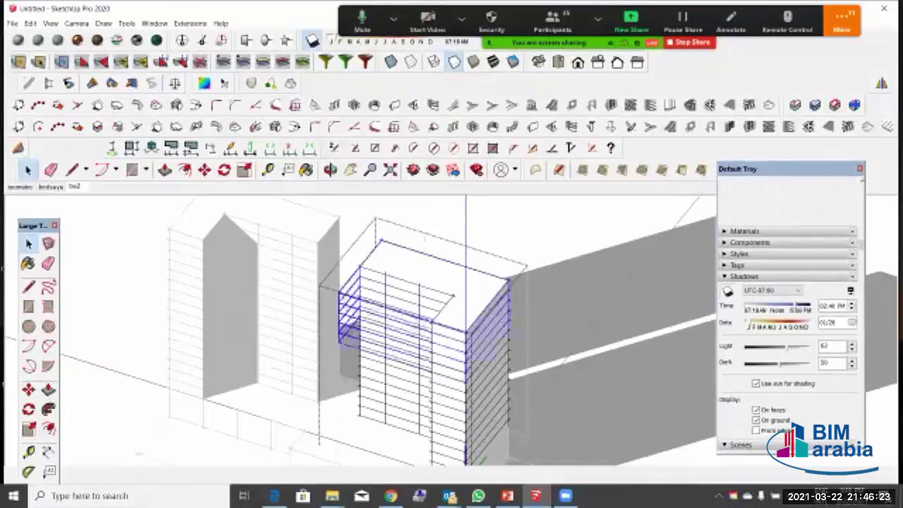
pyautogui.moveTo(442, 229); pyautogui.dragTo(386, 263)
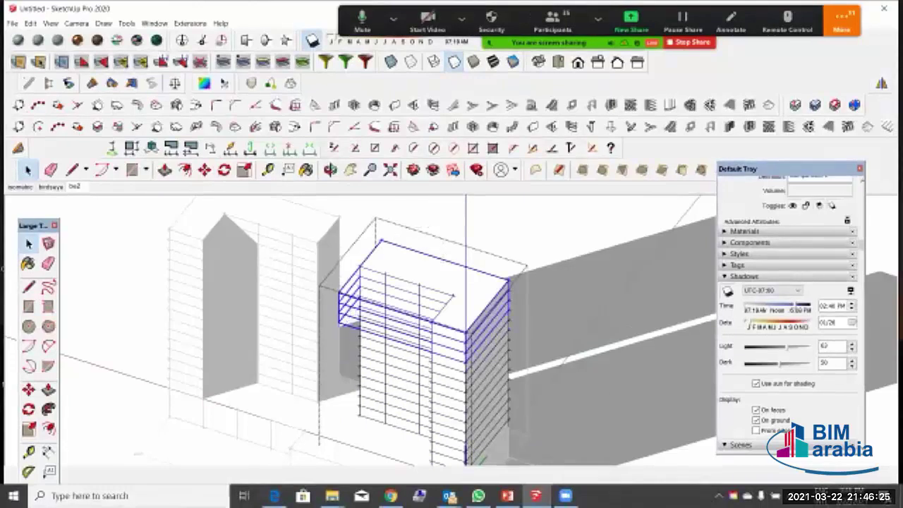
pyautogui.press('Delete')
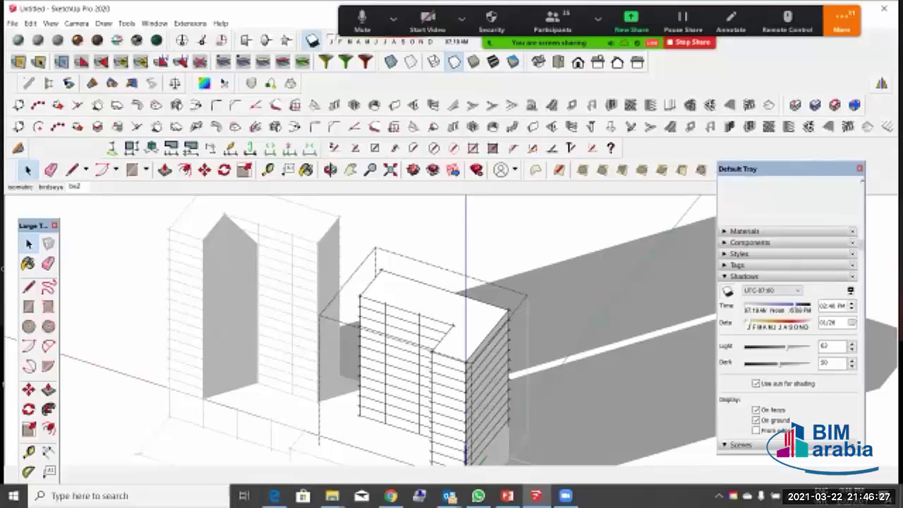
pyautogui.press('Escape')
# Step: Review the two stacked towers in the saved scenes, including isometric and birdseye
pyautogui.scroll(-2, 484, 243)
pyautogui.moveTo(484, 244); pyautogui.dragTo(452, 201, button='middle')
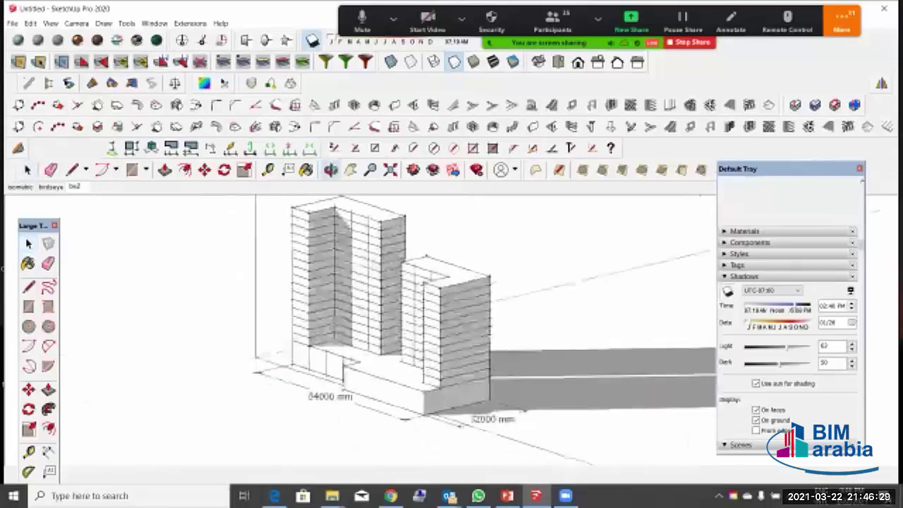
pyautogui.click(20, 186)
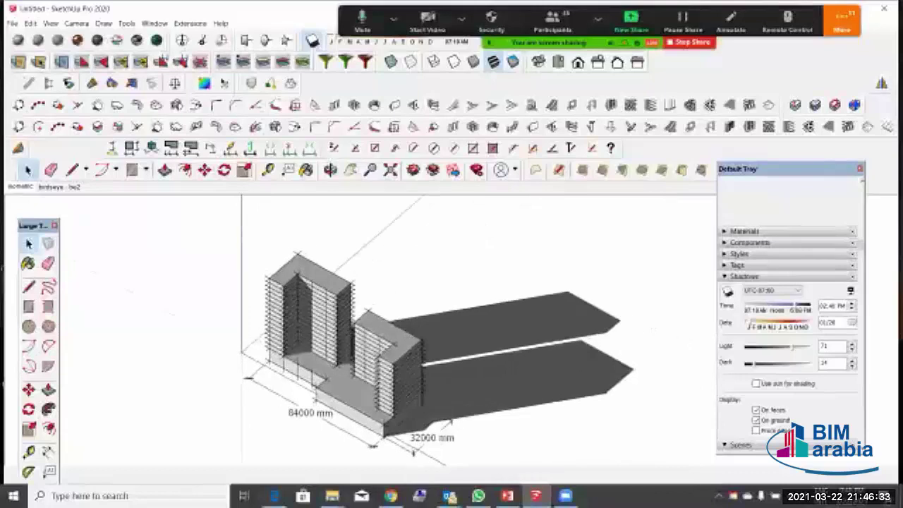
pyautogui.click(50, 187)
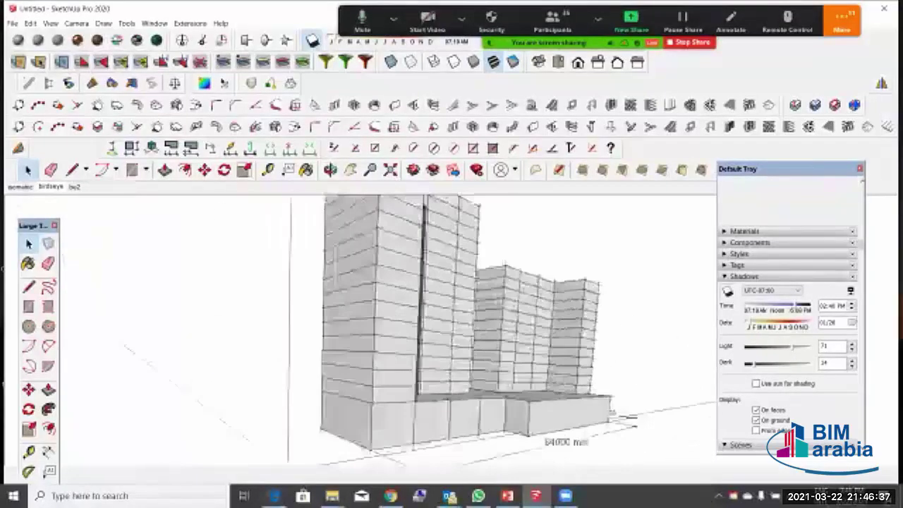
pyautogui.click(75, 187)
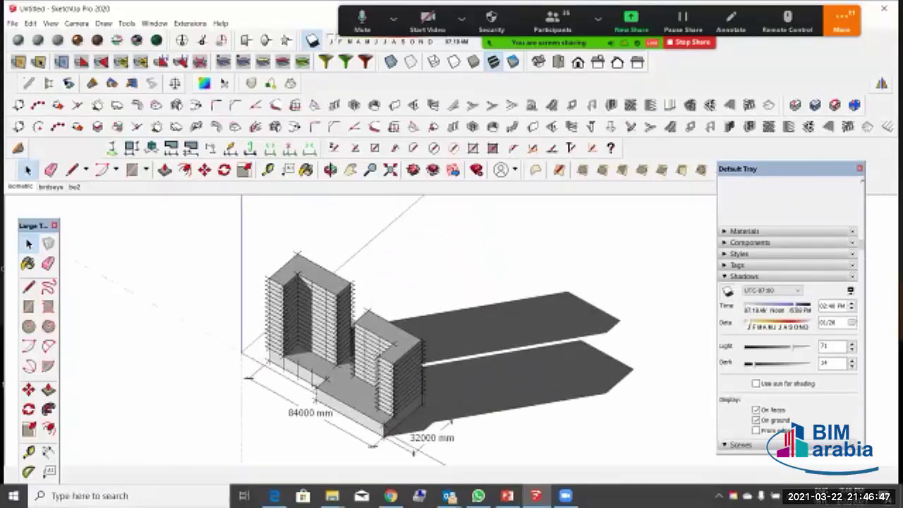
# Step: Set the edge extension of the Construction Documentation style to 5
pyautogui.click(739, 254)
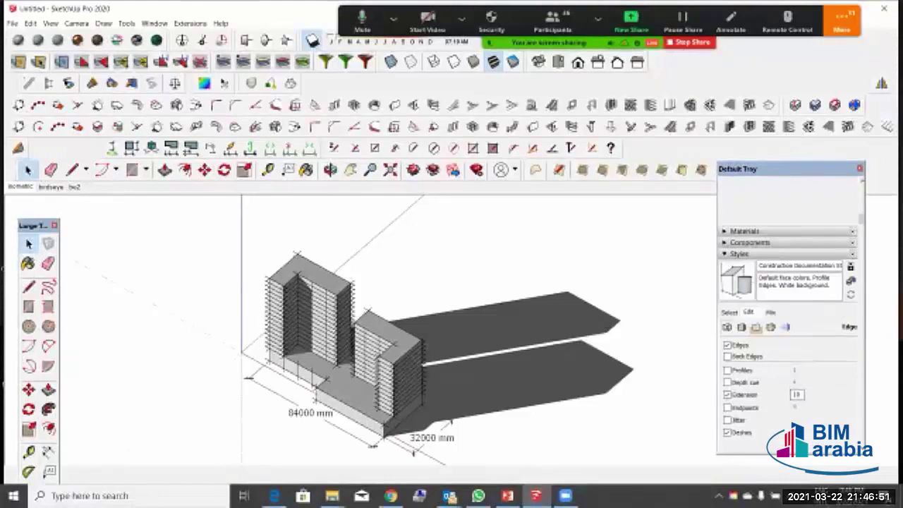
pyautogui.doubleClick(798, 395)
pyautogui.write('5')
pyautogui.press('Return')
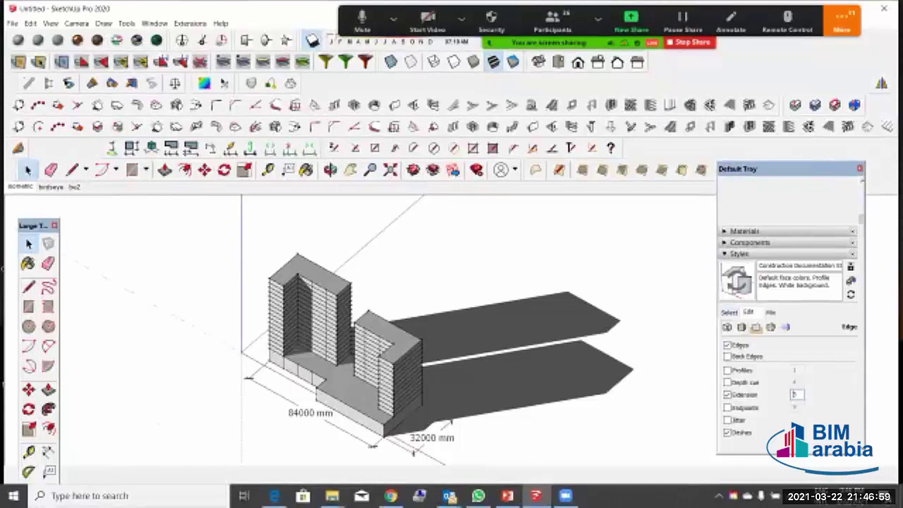
# Step: Apply the Hiddenline default style to the isometric view and enable its edge extensions
pyautogui.click(730, 313)
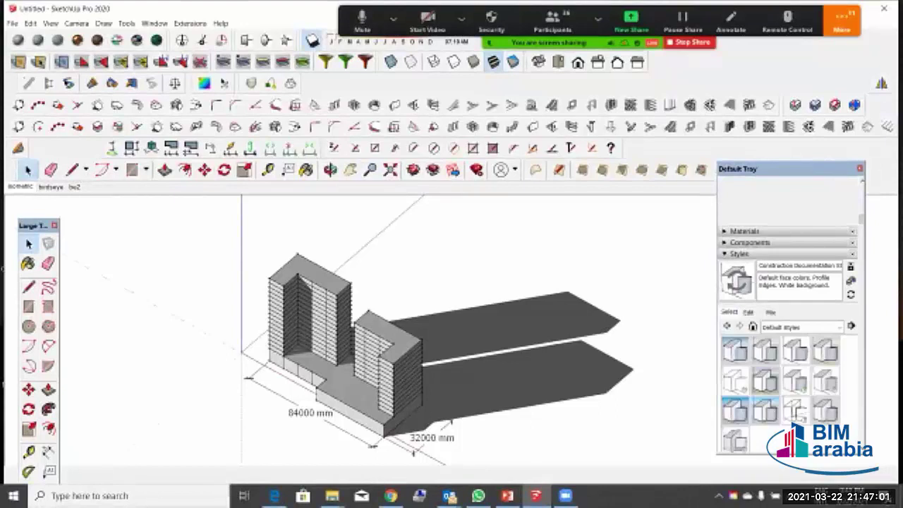
pyautogui.click(795, 349)
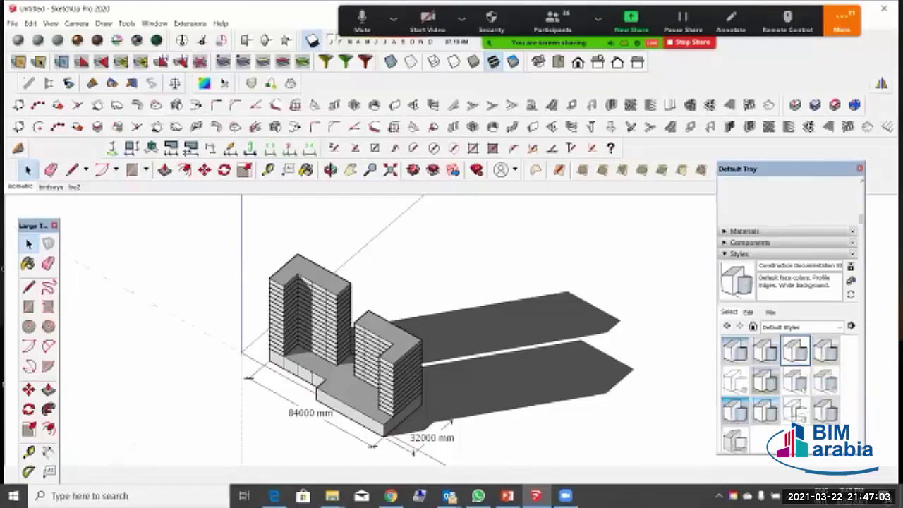
pyautogui.click(734, 381)
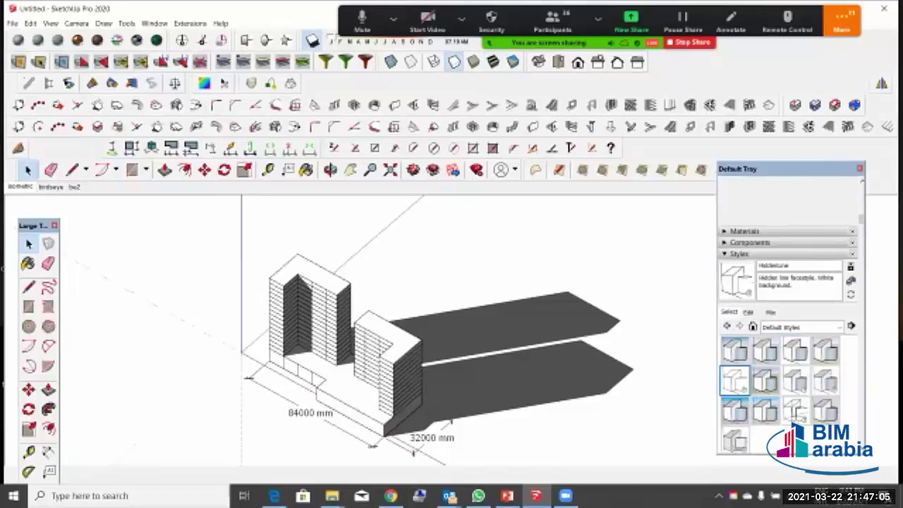
pyautogui.click(748, 312)
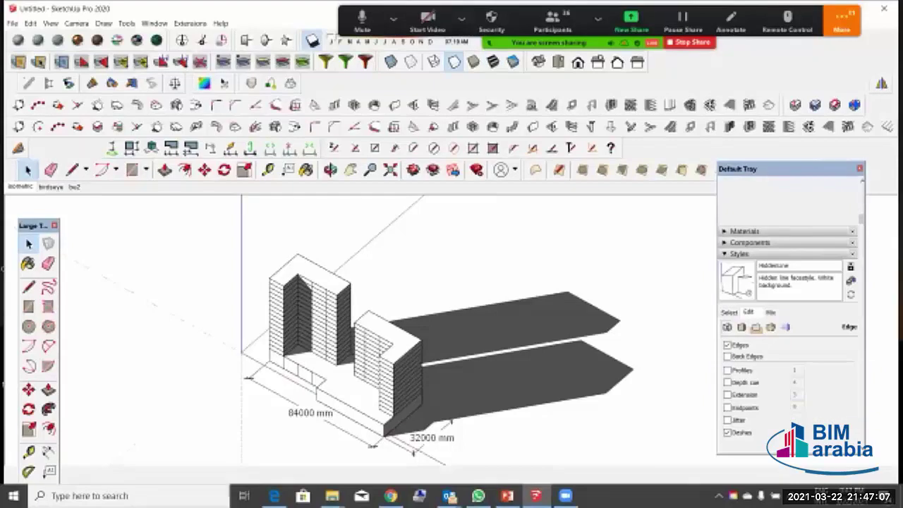
pyautogui.click(727, 395)
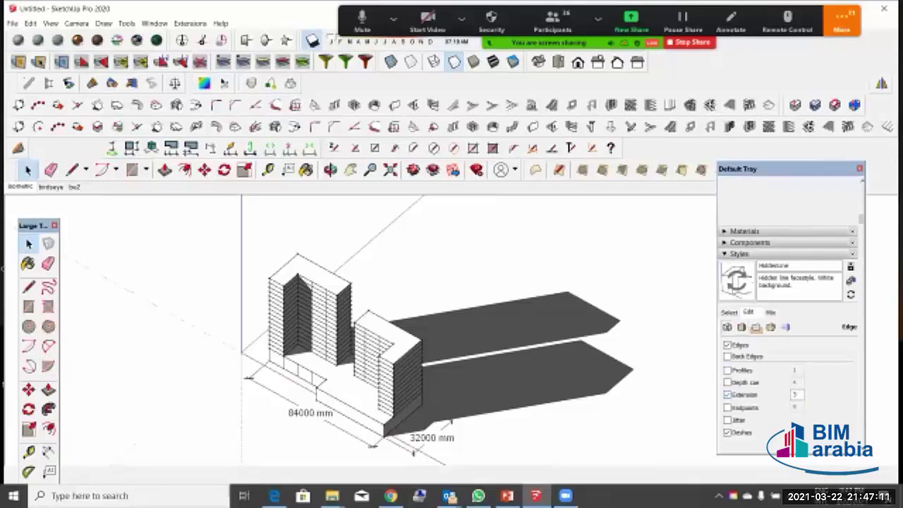
pyautogui.click(730, 313)
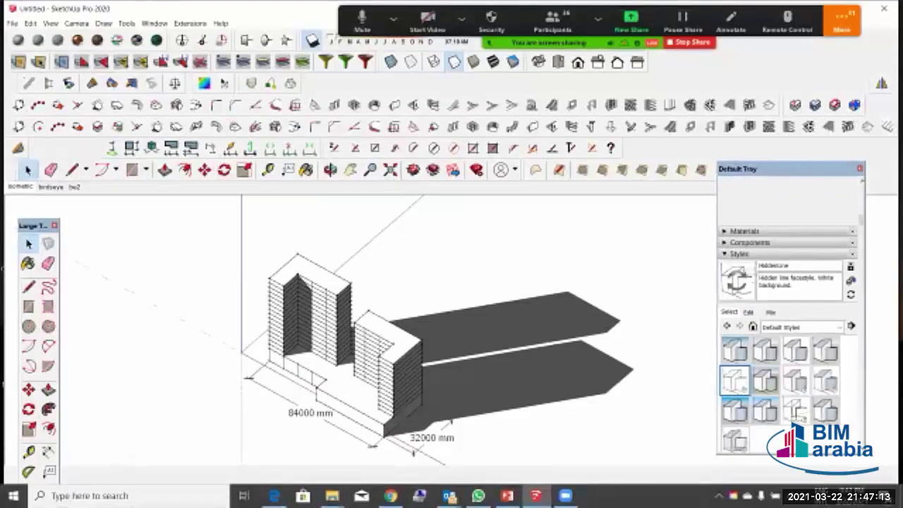
# Step: Set the shadow darkness to 52 and update the isometric scene, saving the style changes as a new style
pyautogui.click(739, 254)
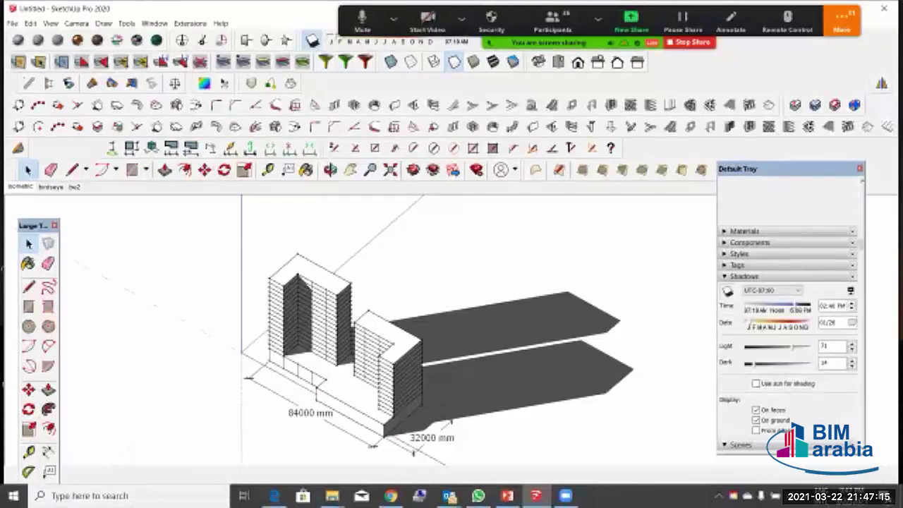
pyautogui.moveTo(749, 364); pyautogui.dragTo(781, 363)
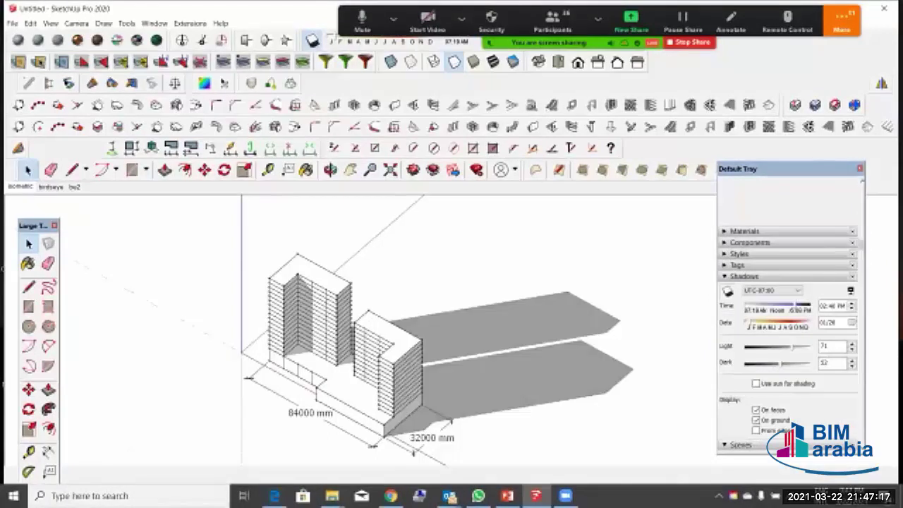
pyautogui.rightClick(21, 186)
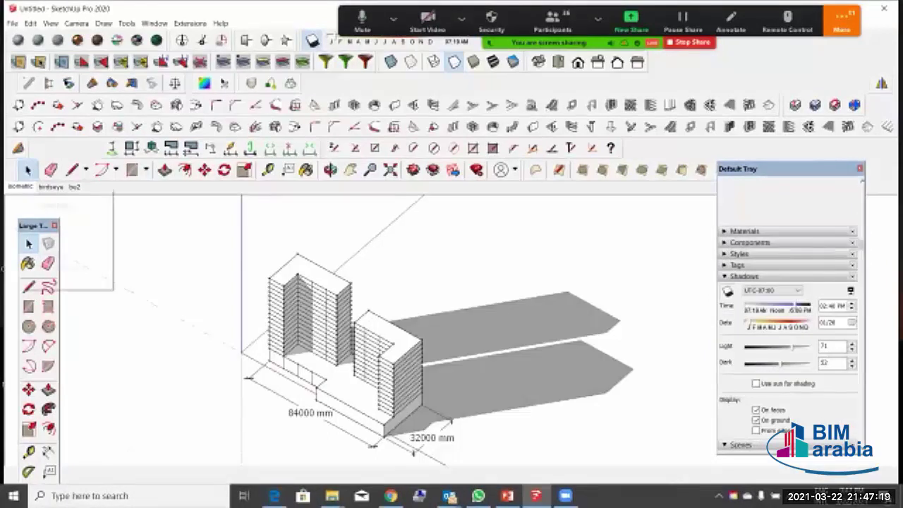
pyautogui.click(49, 230)
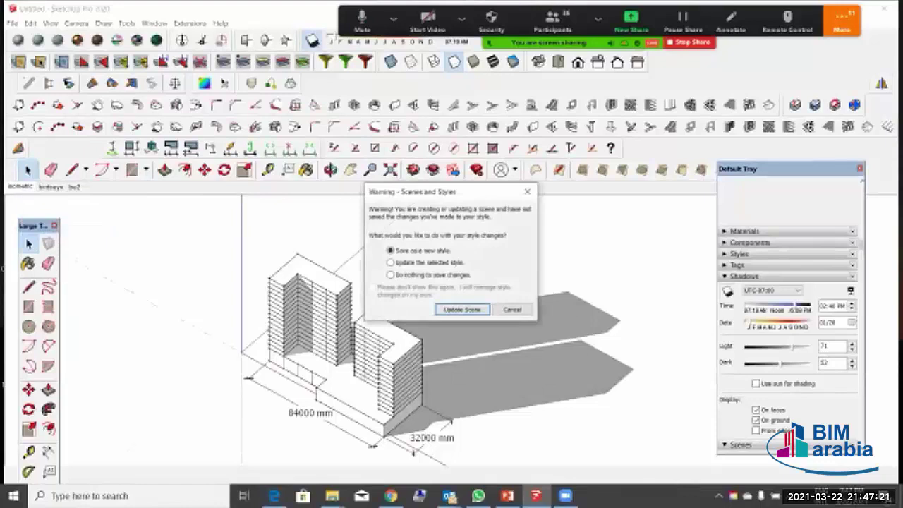
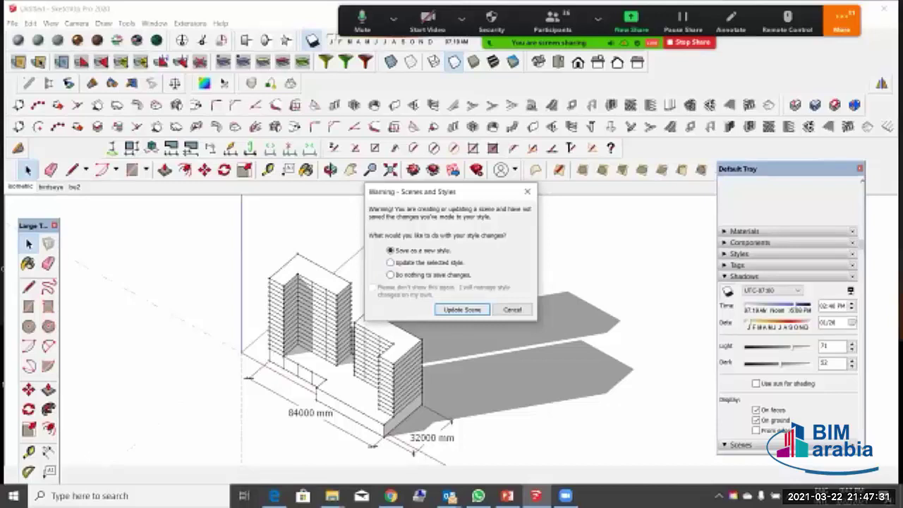
pyautogui.click(462, 309)
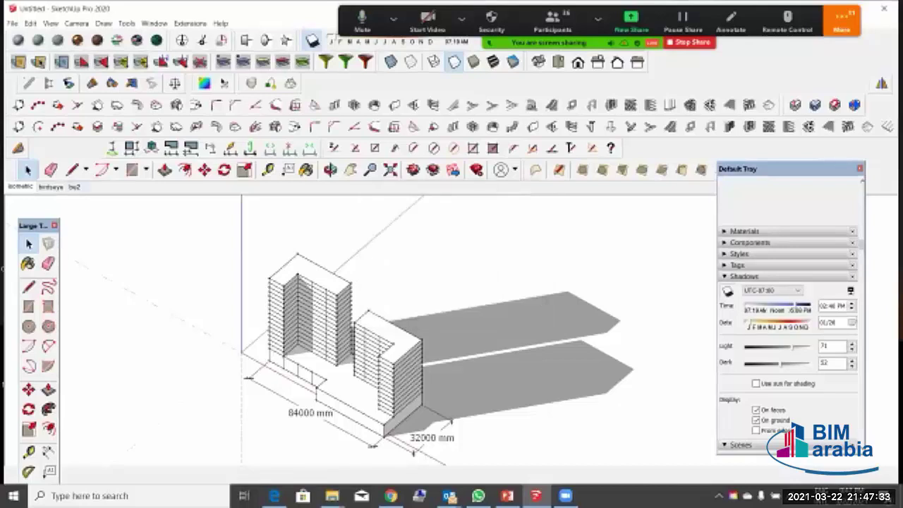
# Step: Compare the updated isometric scene with the birdseye scene
pyautogui.click(51, 187)
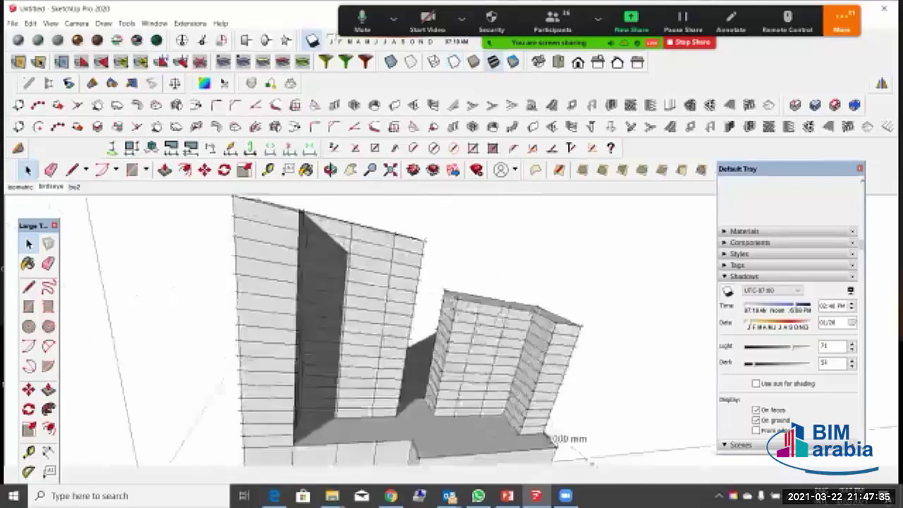
pyautogui.press('pagedown')
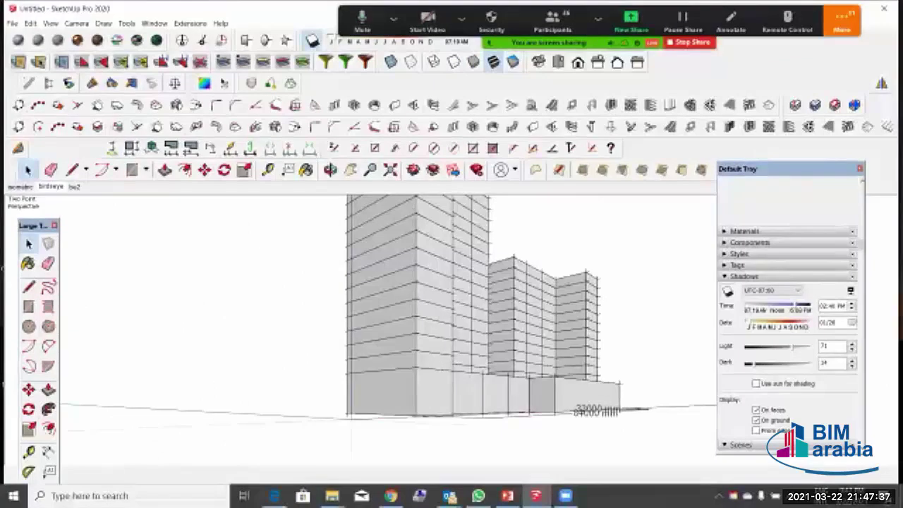
pyautogui.press('pagedown')
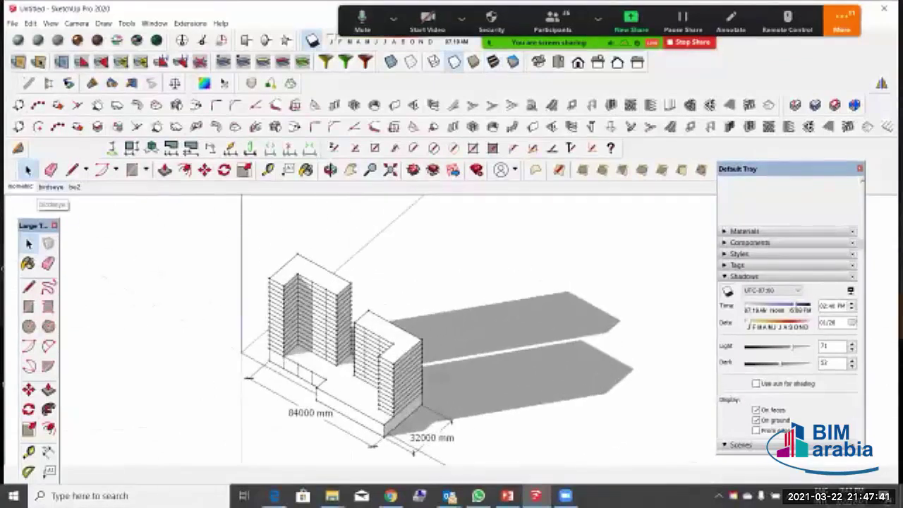
# Step: Open the birdseye scene and adjust the camera's field of view with the Field of View tool
pyautogui.click(50, 187)
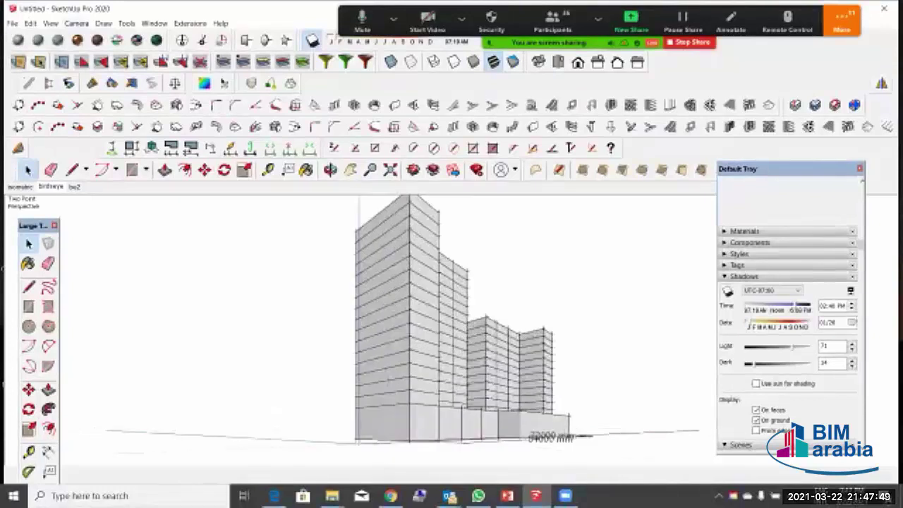
pyautogui.click(77, 23)
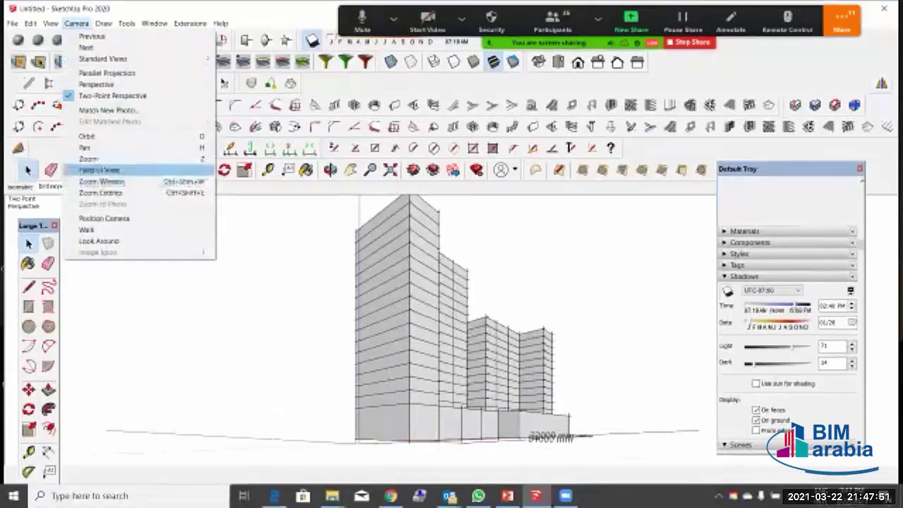
pyautogui.click(99, 170)
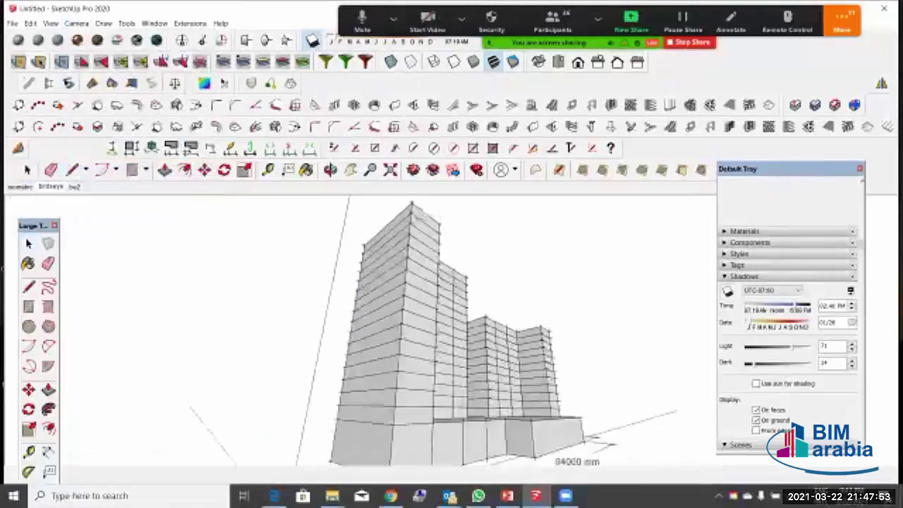
pyautogui.scroll(1, 454, 326)
pyautogui.scroll(-4, 454, 325)
pyautogui.scroll(2, 453, 325)
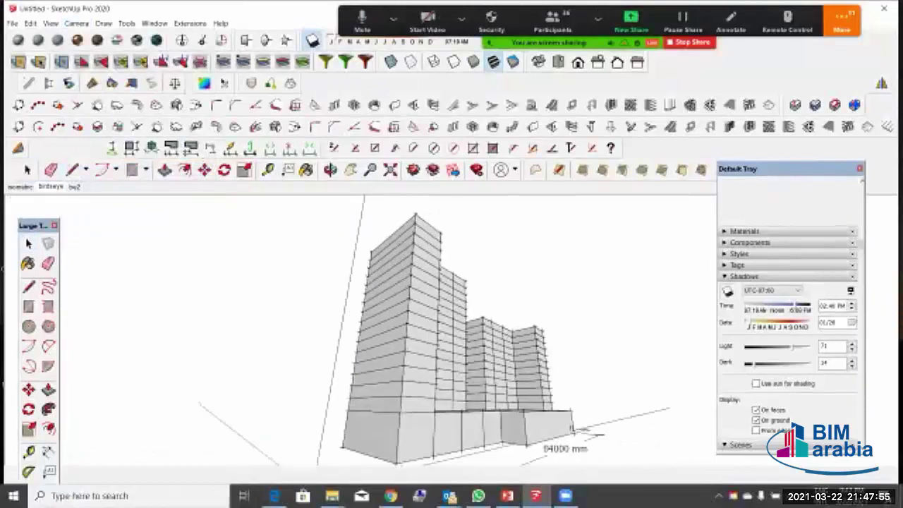
pyautogui.moveTo(454, 326); pyautogui.dragTo(454, 347)
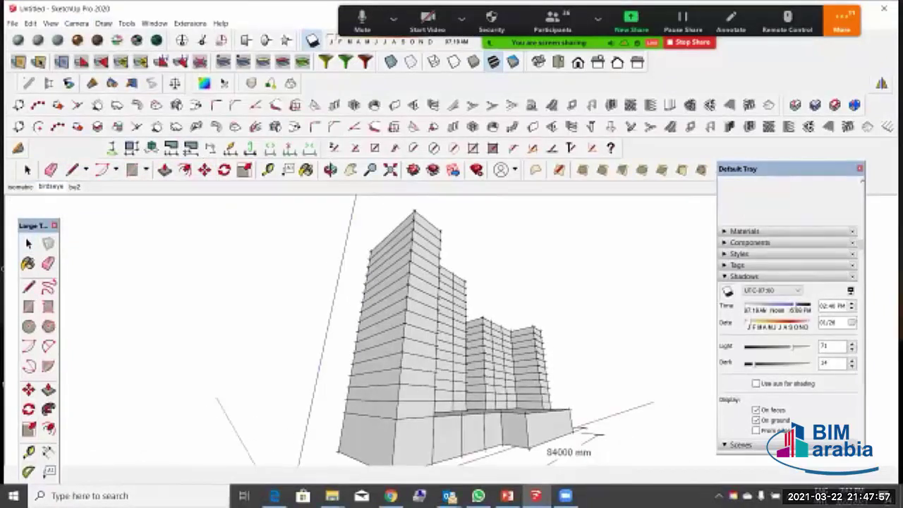
# Step: Switch the camera to two-point perspective, fit both towers in the view and update the birdseye scene
pyautogui.click(76, 24)
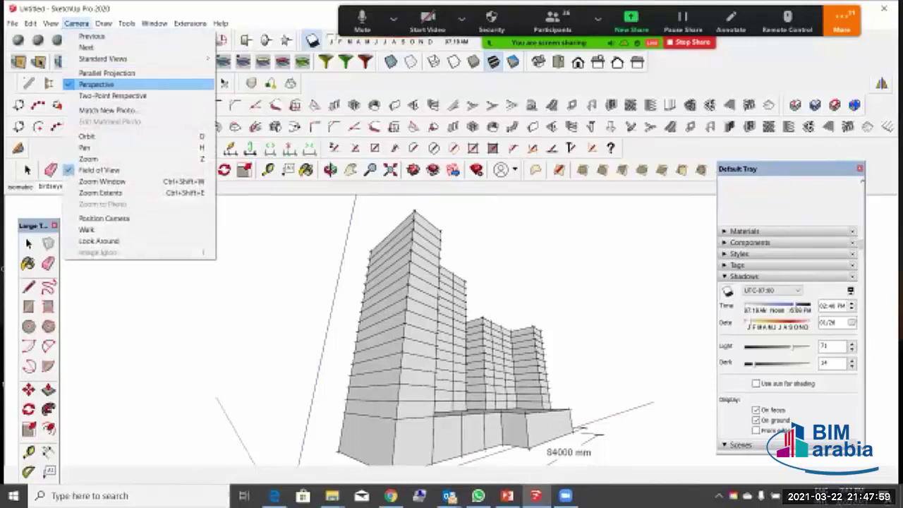
pyautogui.click(113, 95)
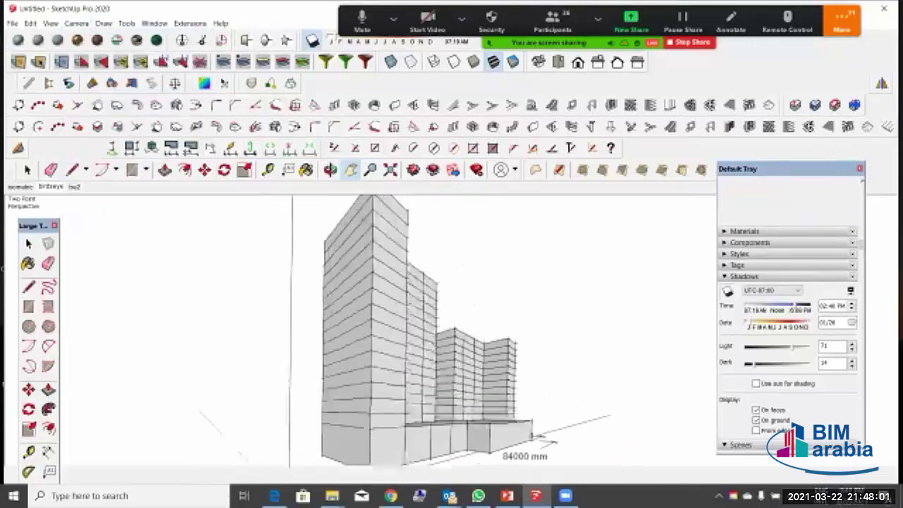
pyautogui.scroll(-4, 503, 352)
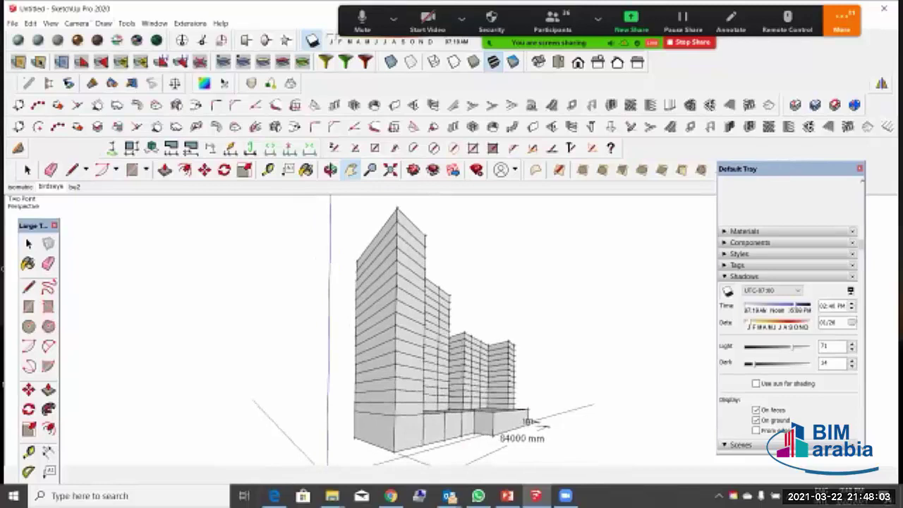
pyautogui.rightClick(47, 186)
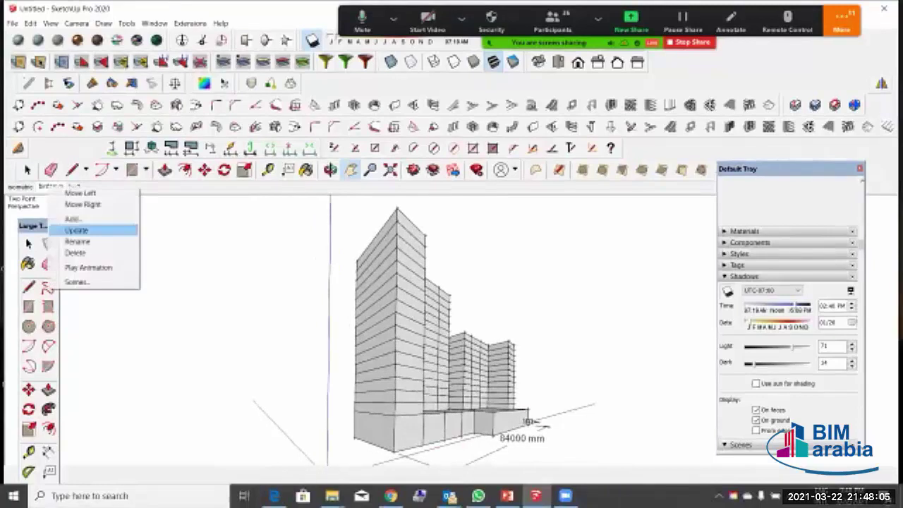
pyautogui.click(78, 230)
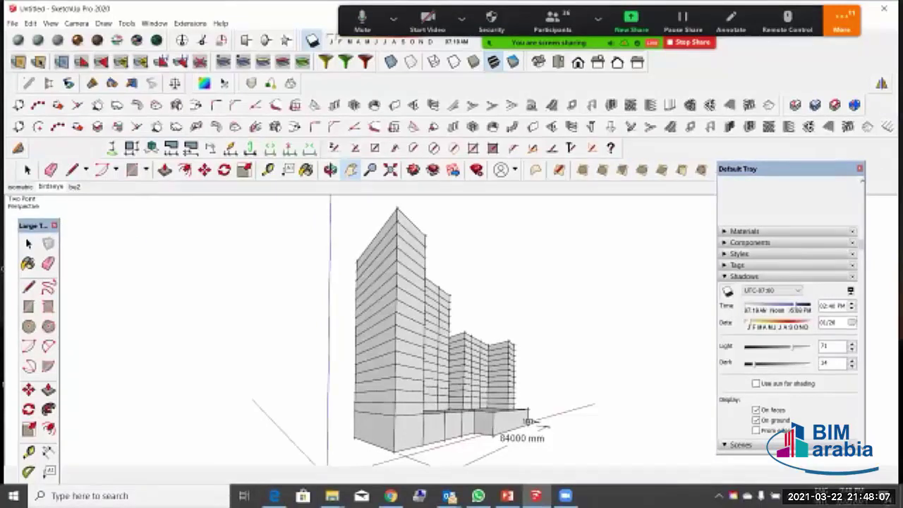
# Step: Apply the HiddenLine default style to the birdseye view and enable its edge extensions
pyautogui.scroll(-1, 788, 317)
pyautogui.scroll(3, 791, 282)
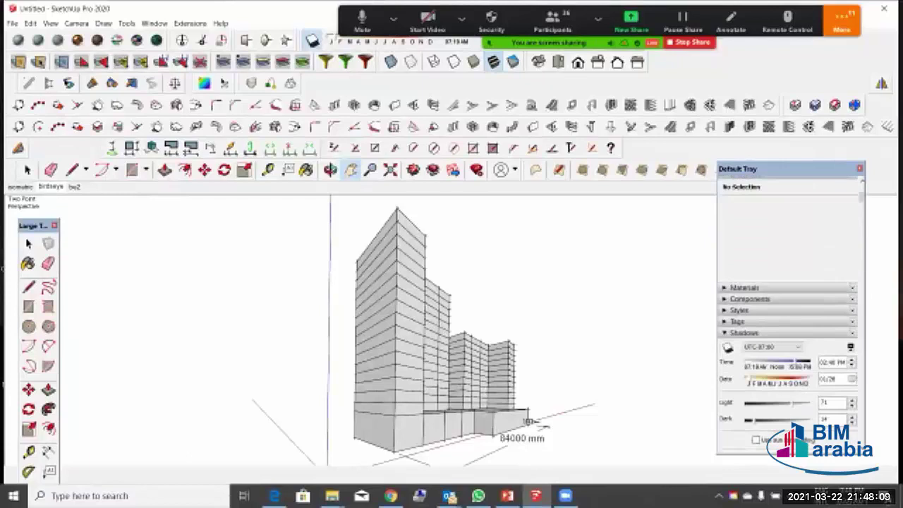
pyautogui.click(740, 310)
pyautogui.scroll(-2, 790, 318)
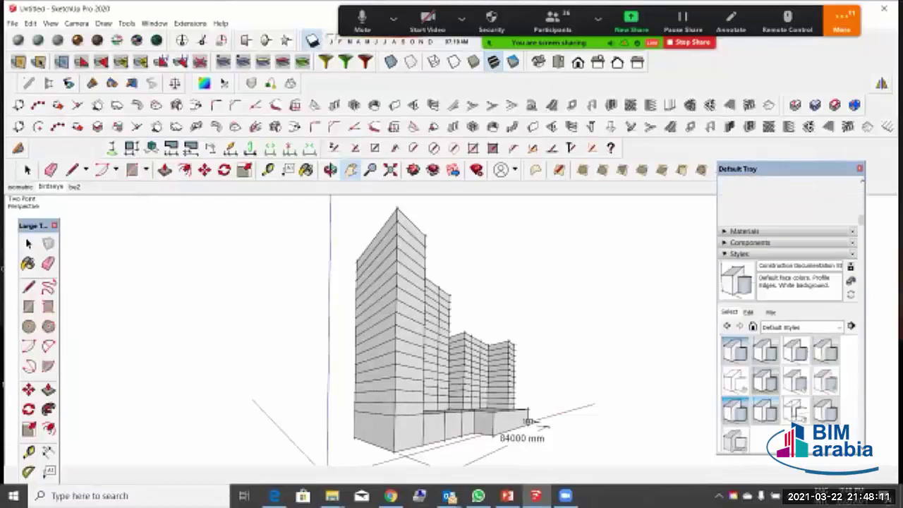
pyautogui.click(735, 381)
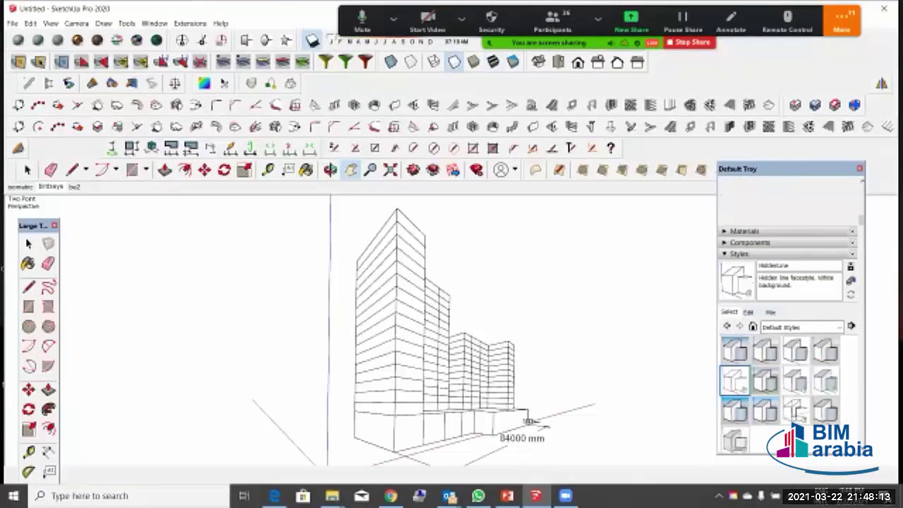
pyautogui.click(748, 313)
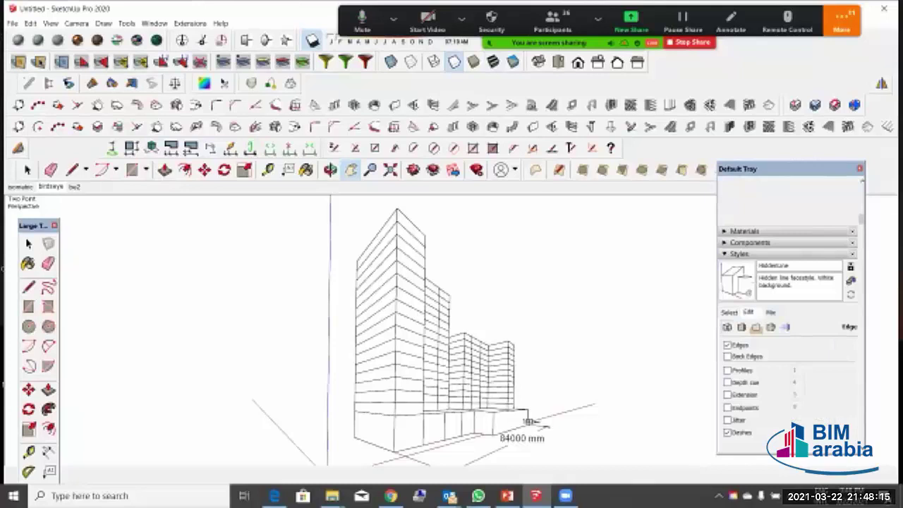
pyautogui.click(727, 395)
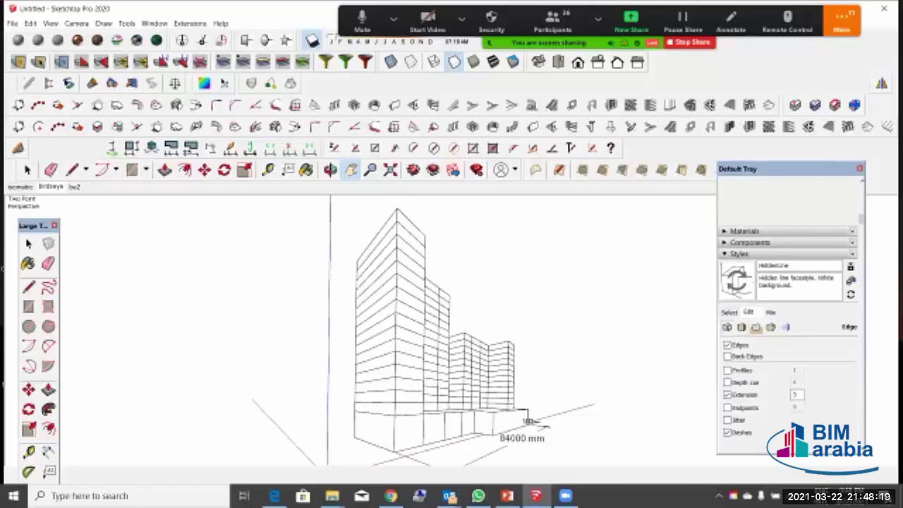
# Step: Set the birdseye shadows to date 04/24, time 03:54 PM, light 19 and dark 40
pyautogui.click(740, 254)
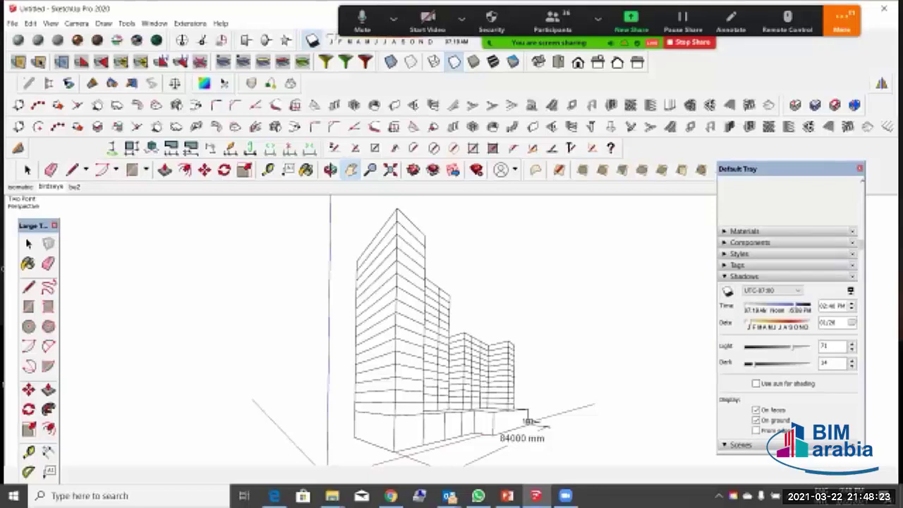
pyautogui.moveTo(754, 364); pyautogui.dragTo(796, 364)
pyautogui.moveTo(748, 323); pyautogui.dragTo(768, 323)
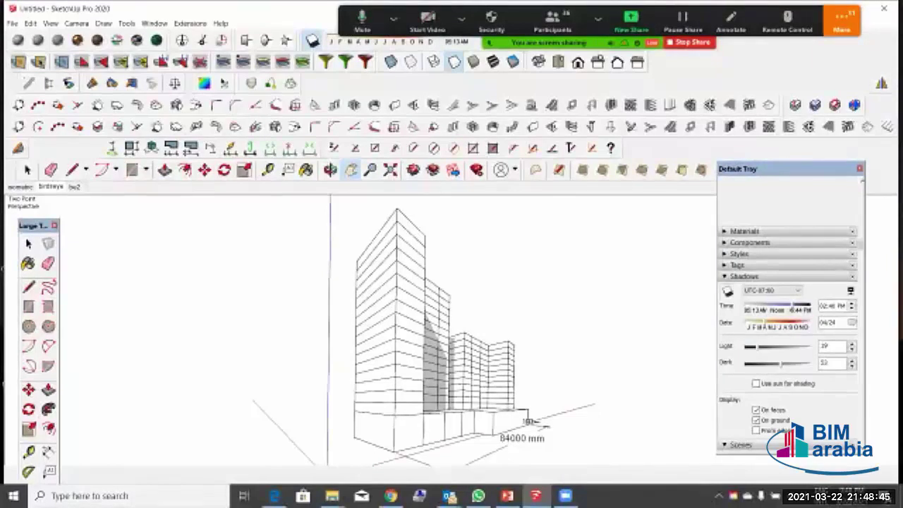
pyautogui.moveTo(791, 306); pyautogui.dragTo(792, 305)
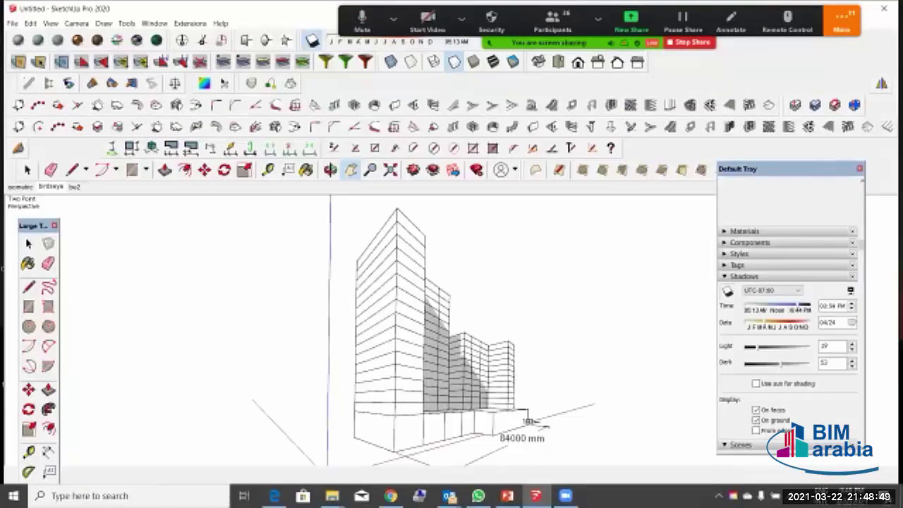
pyautogui.moveTo(781, 363); pyautogui.dragTo(770, 363)
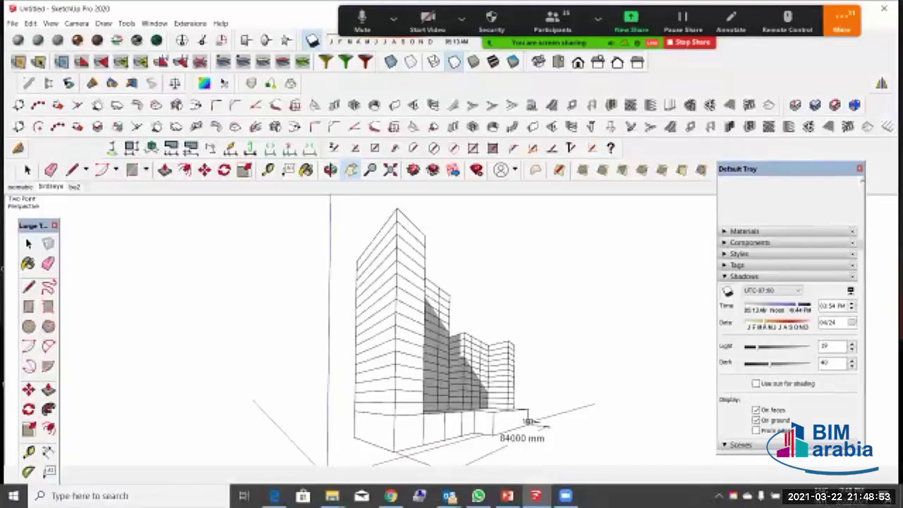
# Step: Update the birdseye scene, saving the style changes as a new style, and open the be2 scene
pyautogui.rightClick(73, 187)
pyautogui.click(84, 227)
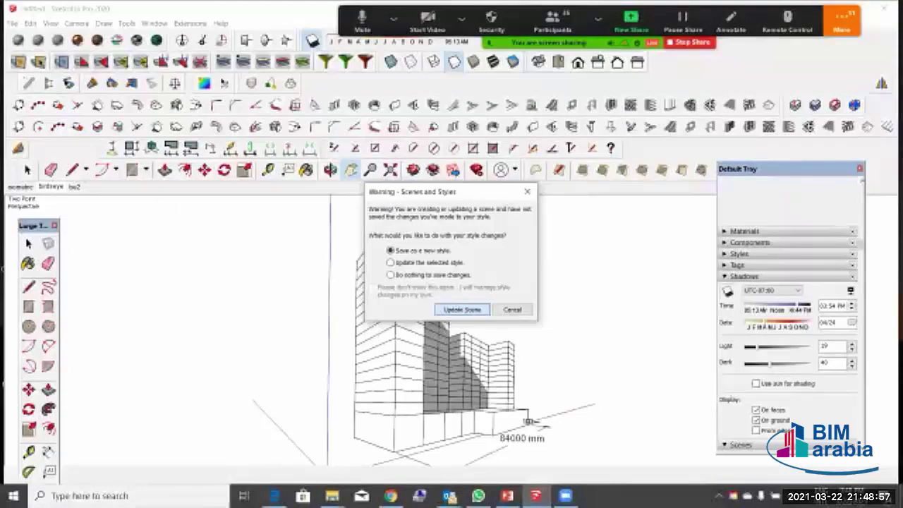
pyautogui.click(462, 309)
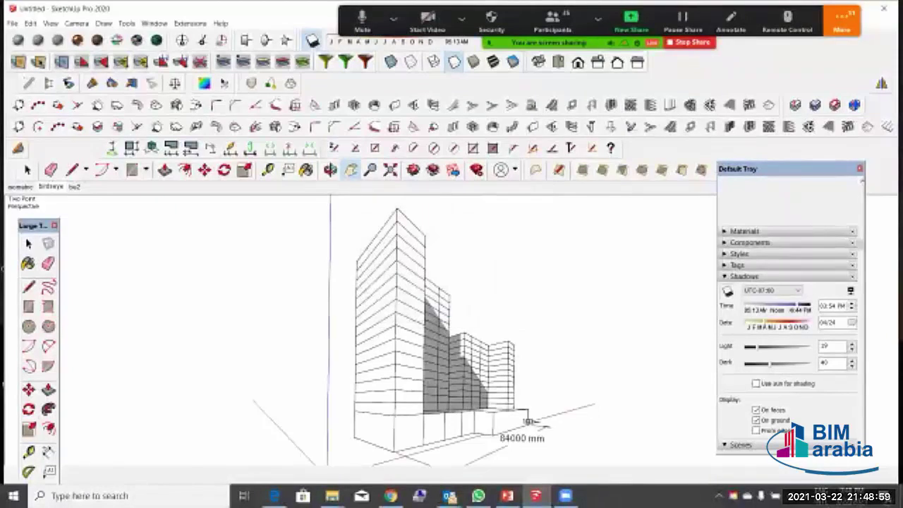
pyautogui.click(74, 187)
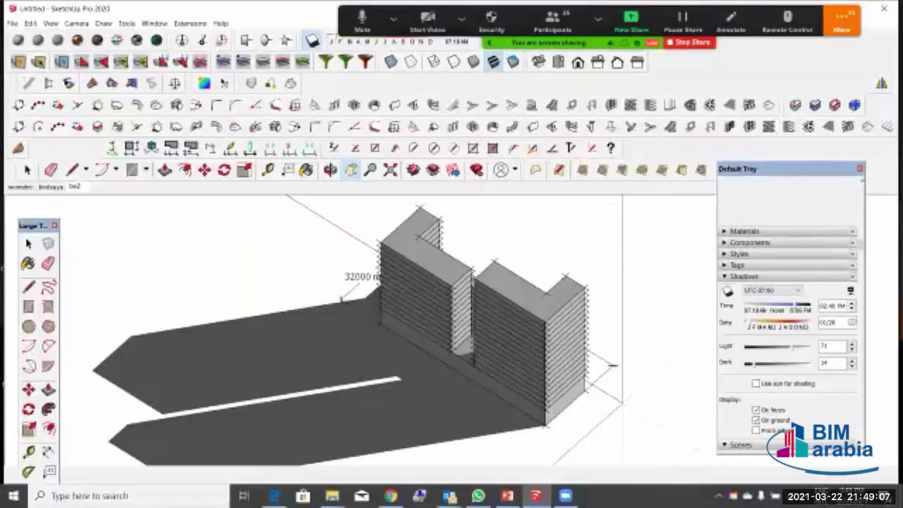
# Step: Try to set the edge extension of the be2 scene's Construction Documentation style to 3
pyautogui.click(725, 254)
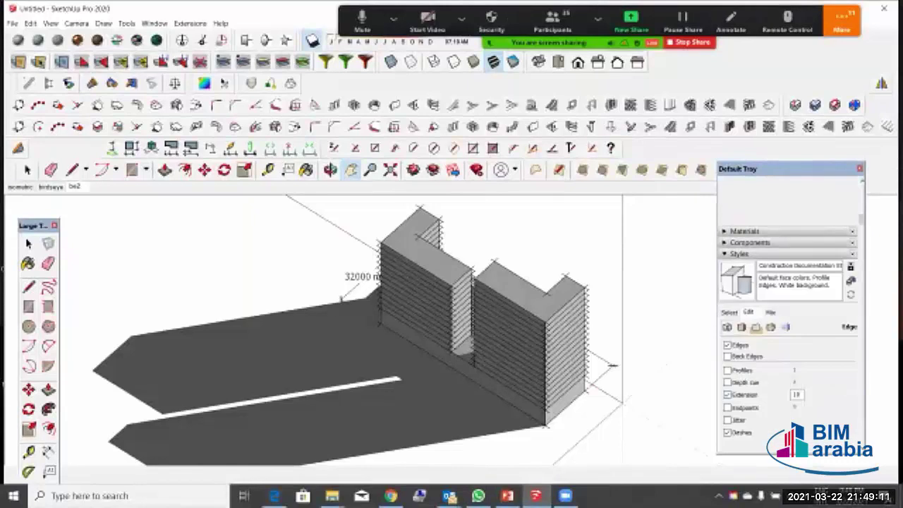
pyautogui.doubleClick(799, 395)
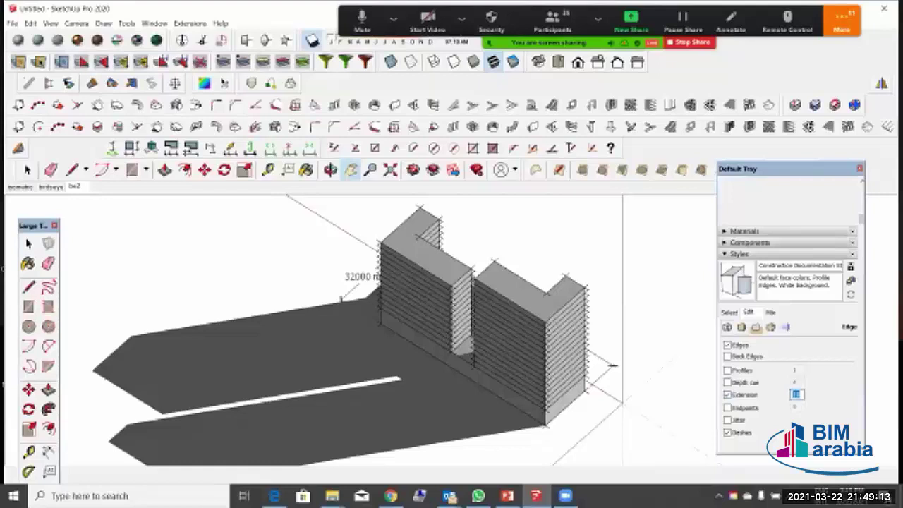
pyautogui.write('3')
pyautogui.click(740, 254)
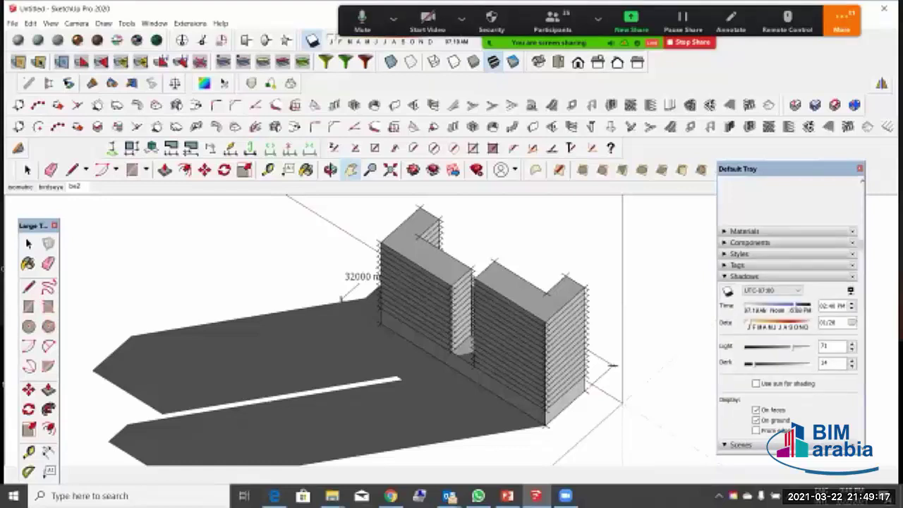
# Step: Apply the HiddenLine default style to the be2 view and enable its edge extensions
pyautogui.click(740, 254)
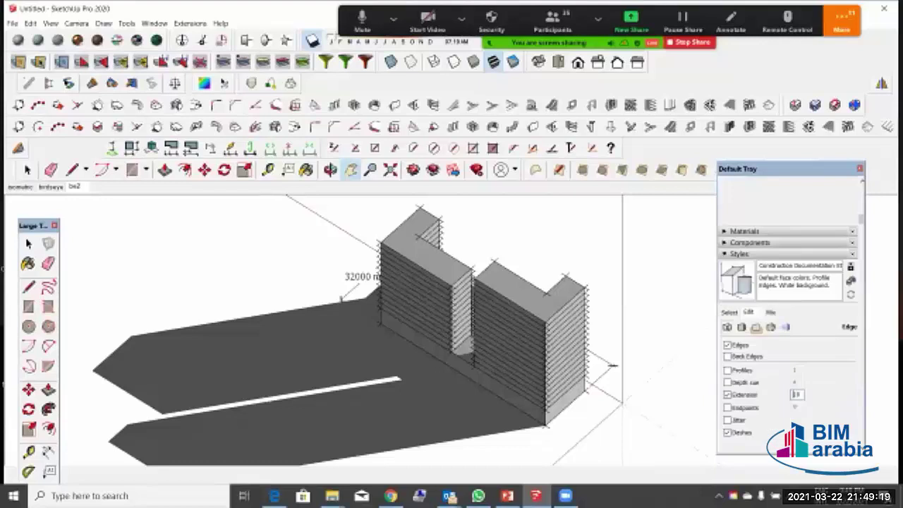
pyautogui.scroll(-3, 787, 310)
pyautogui.scroll(3, 788, 311)
pyautogui.click(729, 311)
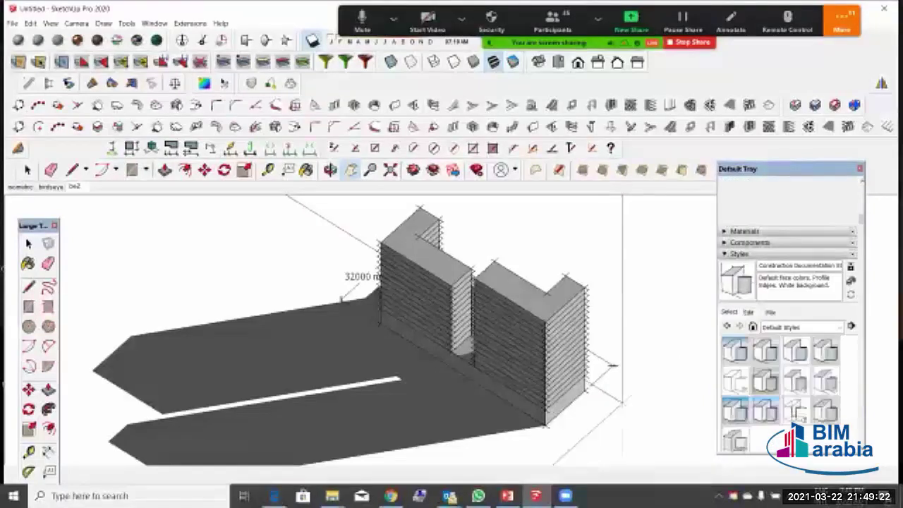
pyautogui.click(735, 381)
pyautogui.click(748, 311)
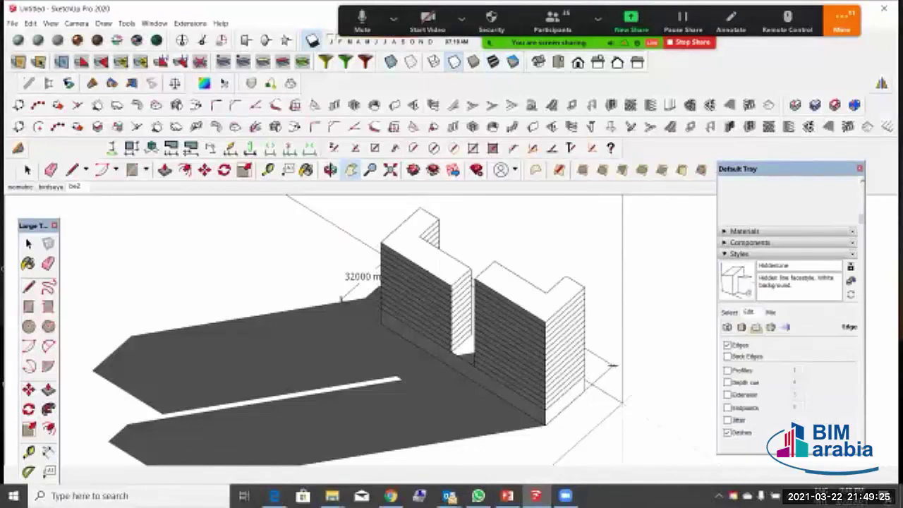
pyautogui.click(727, 395)
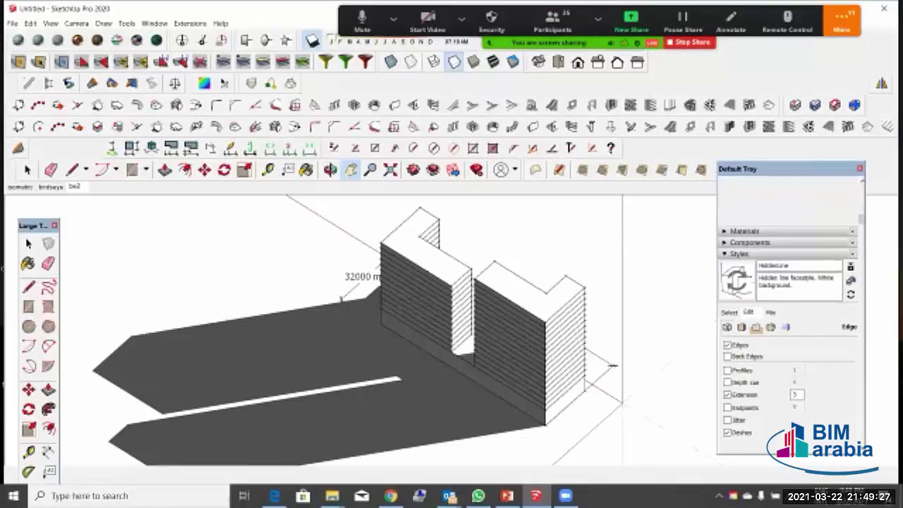
# Step: Set the shadow darkness to 32 and update the be2 scene with a wider framing, saving the style changes as a new style
pyautogui.click(739, 254)
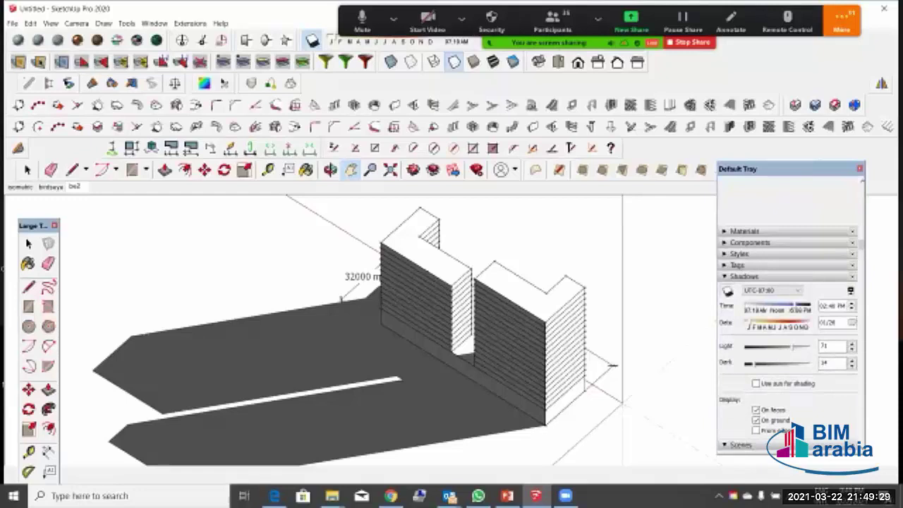
pyautogui.moveTo(752, 363)
pyautogui.mouseDown()
pyautogui.moveTo(773, 363)
pyautogui.moveTo(763, 363)
pyautogui.mouseUp()
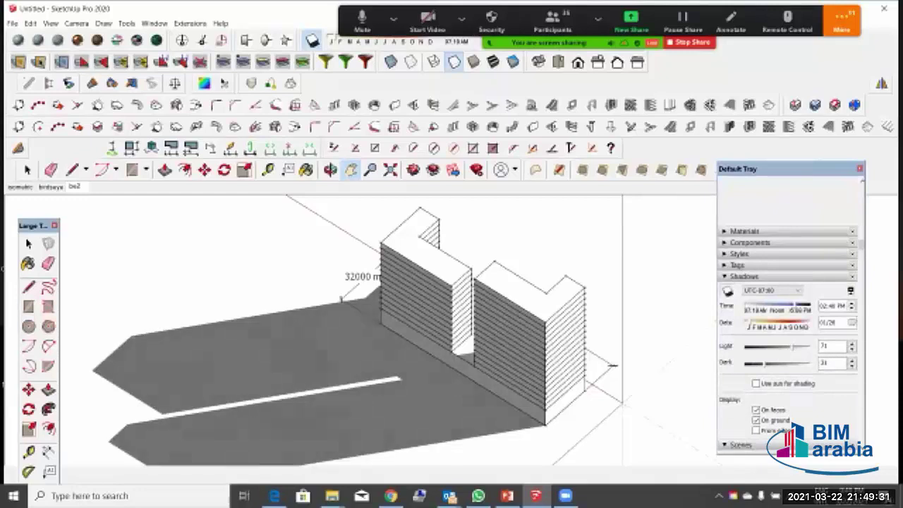
pyautogui.scroll(-2, 430, 262)
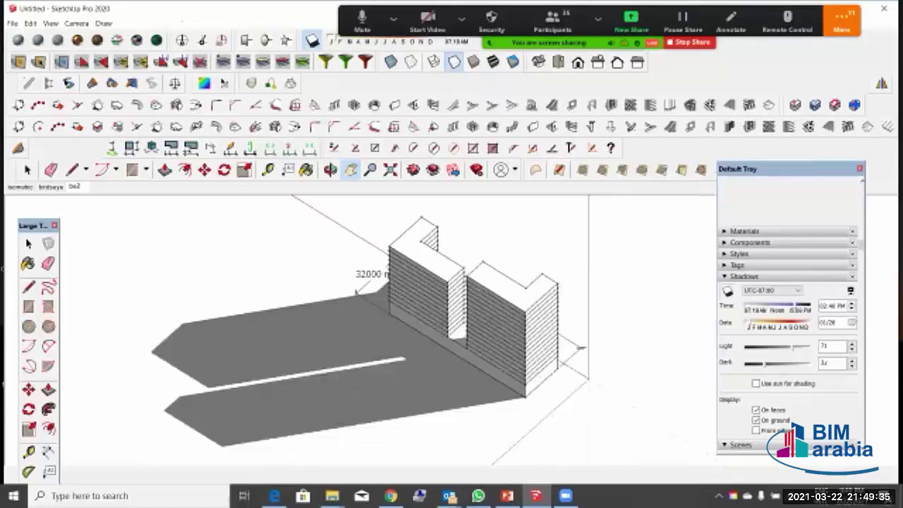
pyautogui.rightClick(74, 186)
pyautogui.click(99, 230)
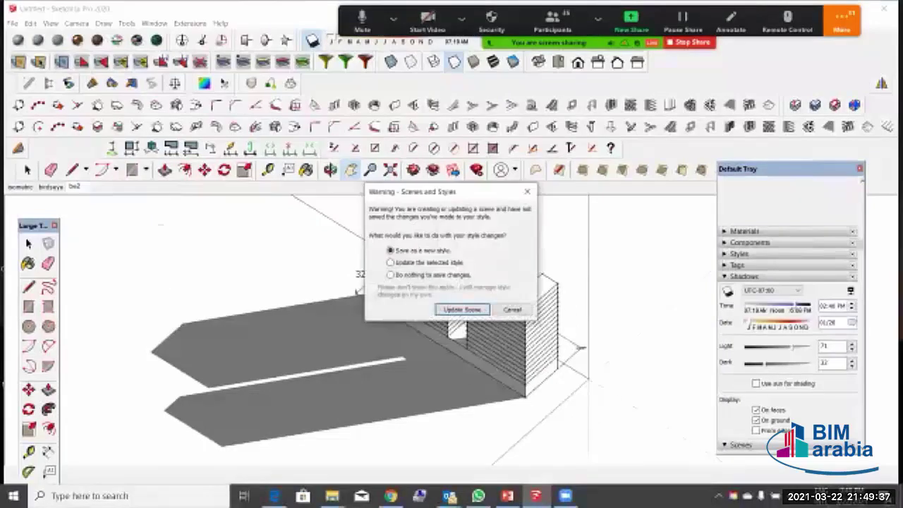
pyautogui.click(462, 309)
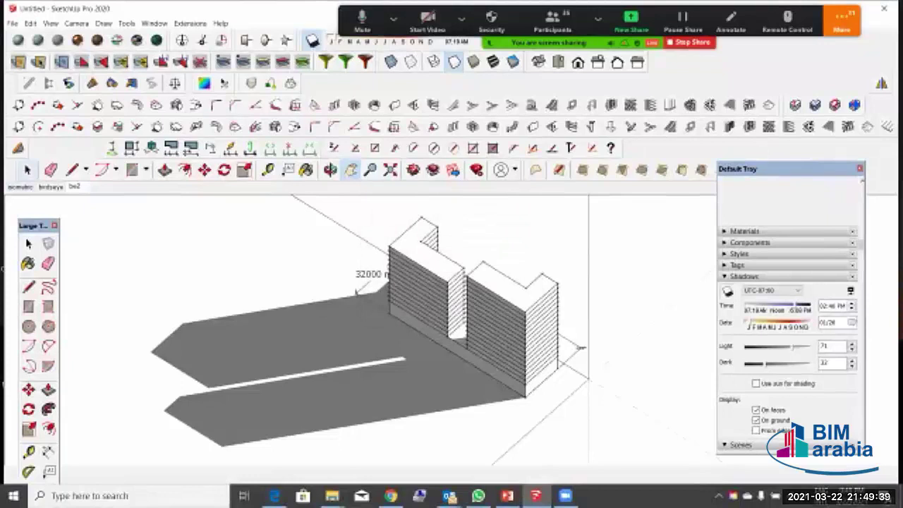
# Step: Return to the isometric scene to review its saved view
pyautogui.click(27, 170)
pyautogui.click(21, 187)
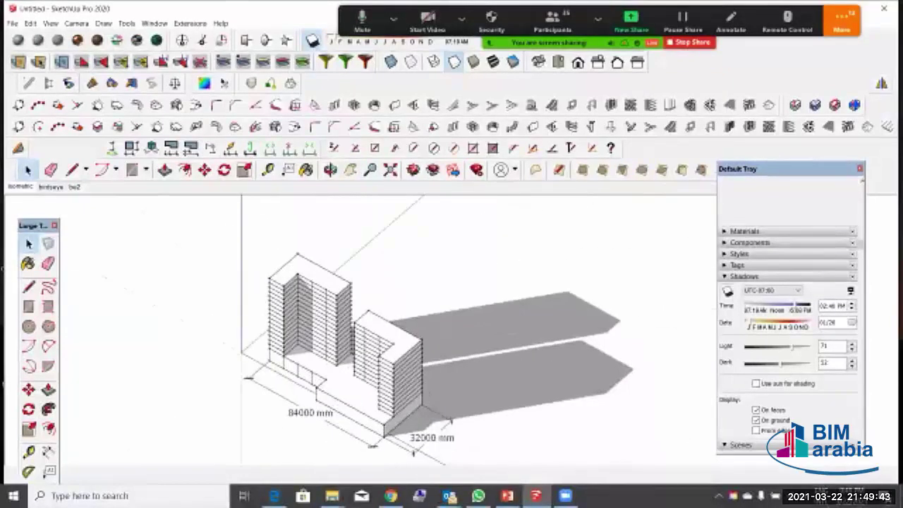
# Step: Compare the birdseye and isometric scenes, and examine the two towers and their shadows from closer angles
pyautogui.click(51, 187)
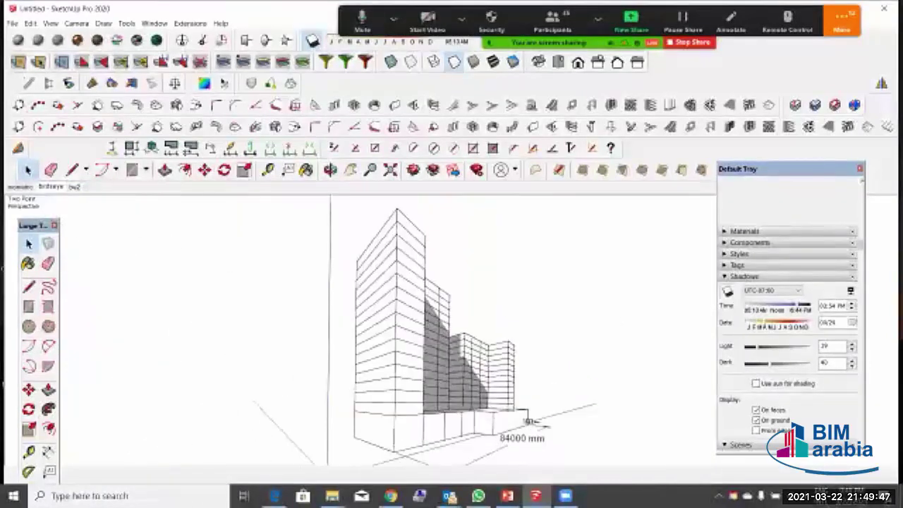
pyautogui.click(21, 187)
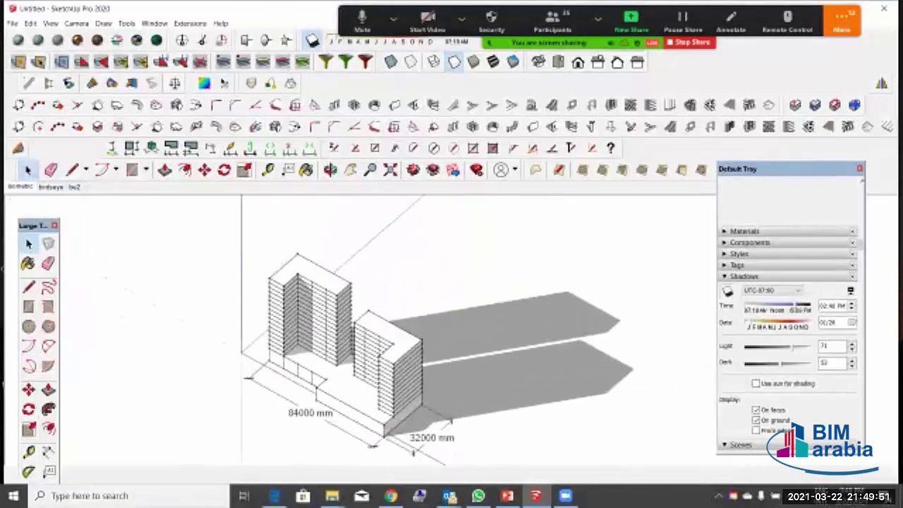
pyautogui.moveTo(353, 406); pyautogui.dragTo(348, 369, button='middle')
pyautogui.scroll(4, 351, 395)
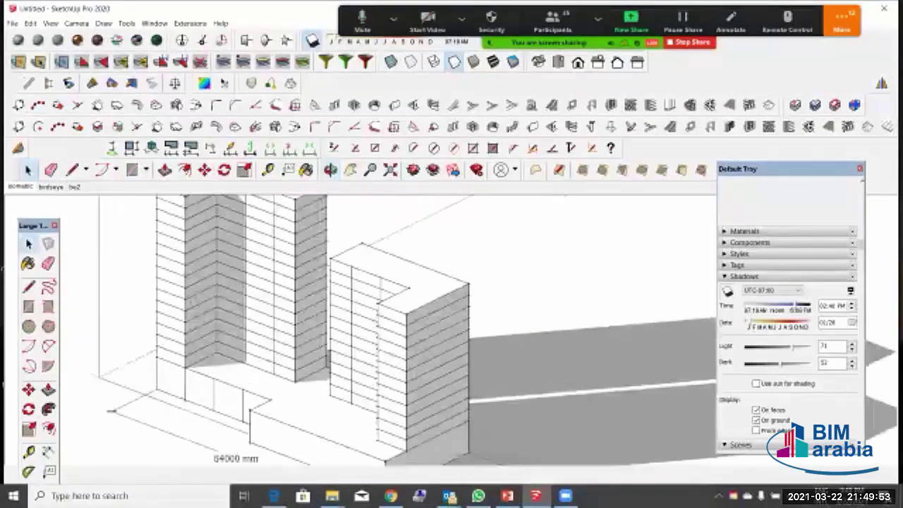
pyautogui.moveTo(303, 282); pyautogui.dragTo(349, 307, button='middle')
pyautogui.scroll(3, 296, 296)
pyautogui.scroll(-2, 290, 283)
pyautogui.scroll(-3, 352, 303)
pyautogui.scroll(3, 353, 303)
pyautogui.scroll(-2, 335, 292)
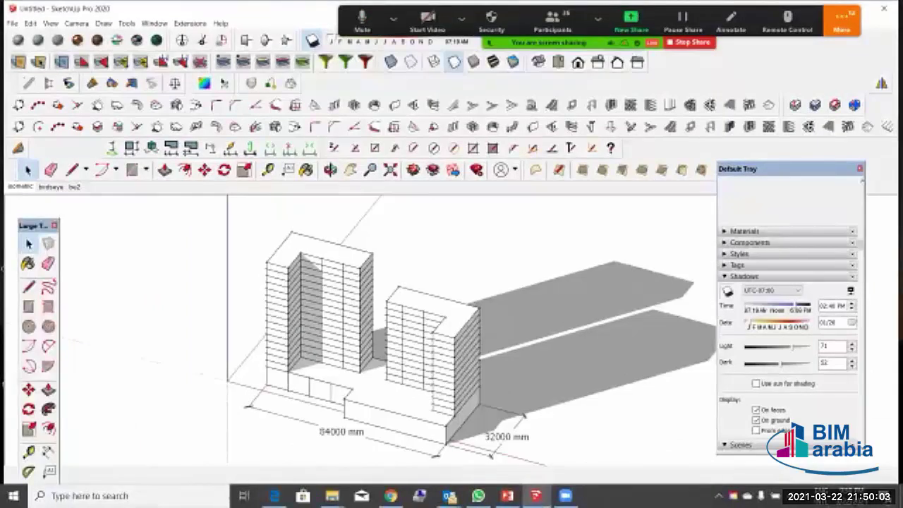
pyautogui.moveTo(395, 338); pyautogui.dragTo(371, 337, button='middle')
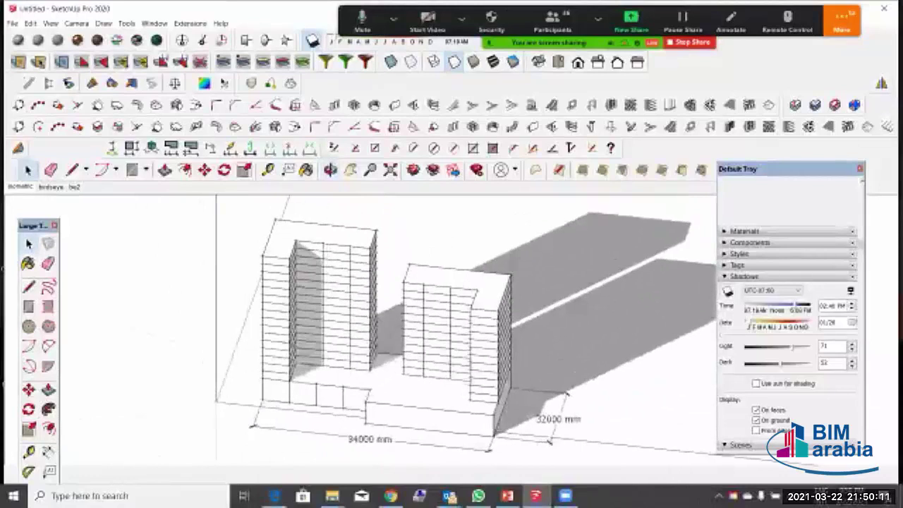
# Step: Open the shorter tower's component and make its two topmost storeys unique together
pyautogui.scroll(3, 430, 274)
pyautogui.moveTo(430, 273); pyautogui.dragTo(504, 305, button='middle')
pyautogui.click(497, 309)
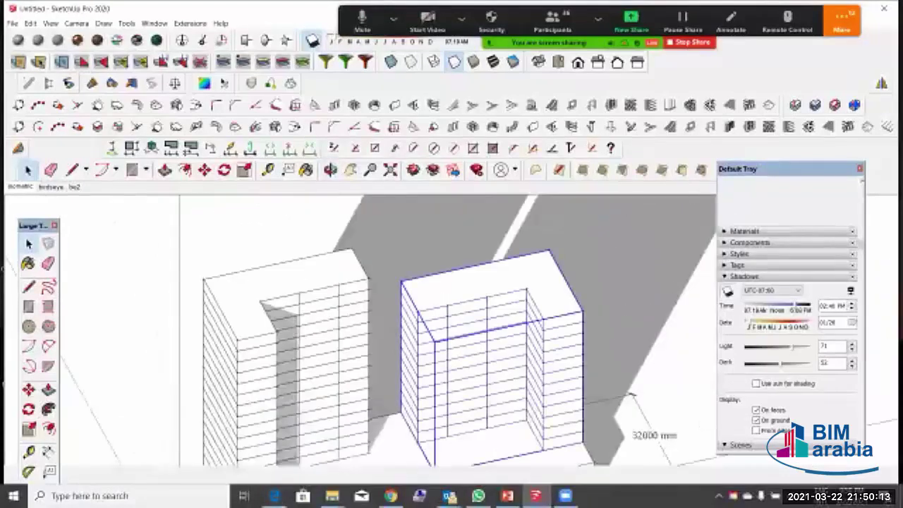
pyautogui.doubleClick(497, 303)
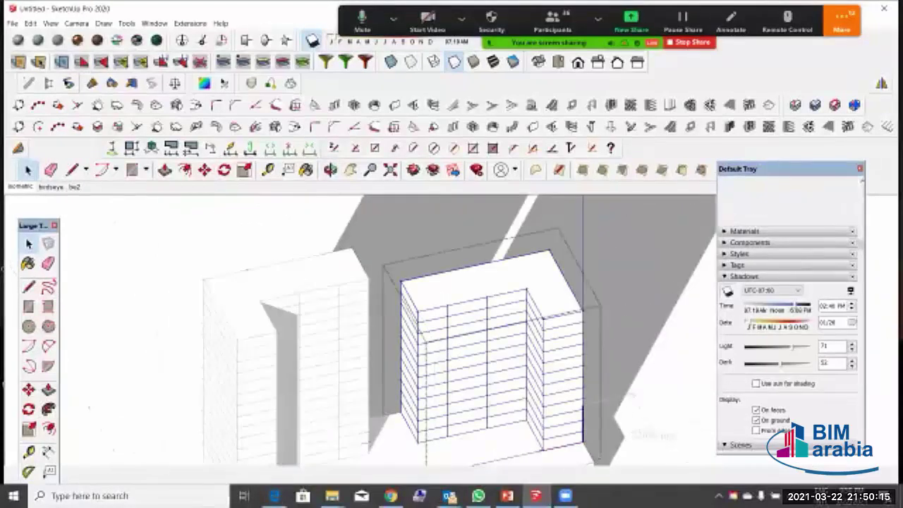
pyautogui.click(498, 303)
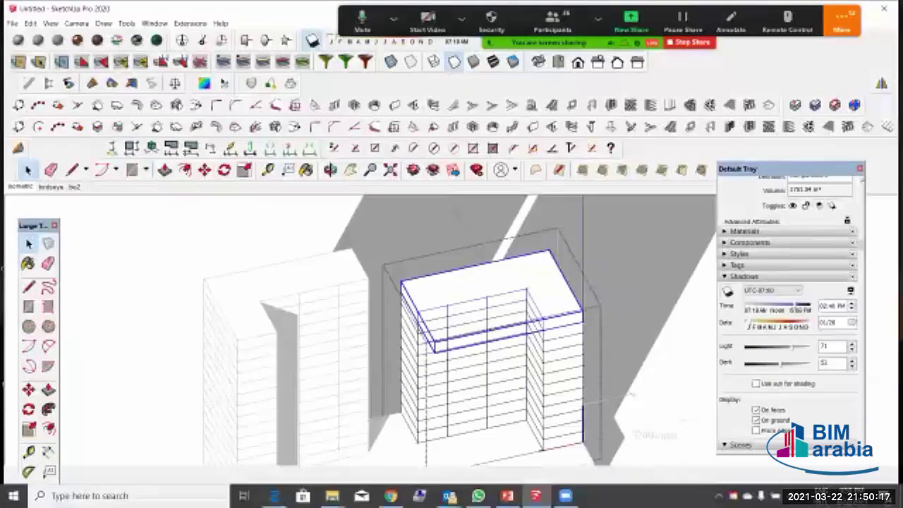
pyautogui.scroll(3, 435, 312)
pyautogui.click(451, 379)
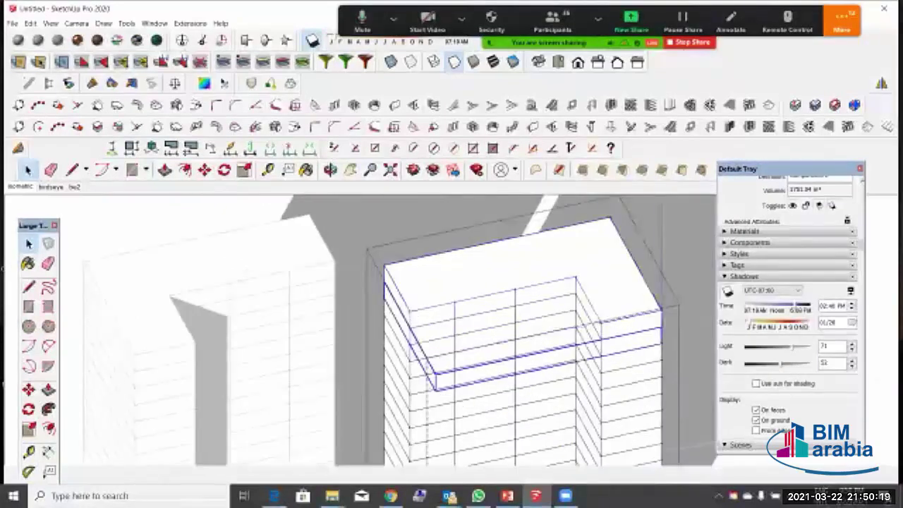
pyautogui.keyDown('shift'); pyautogui.click(452, 362); pyautogui.keyUp('shift')
pyautogui.rightClick(430, 233)
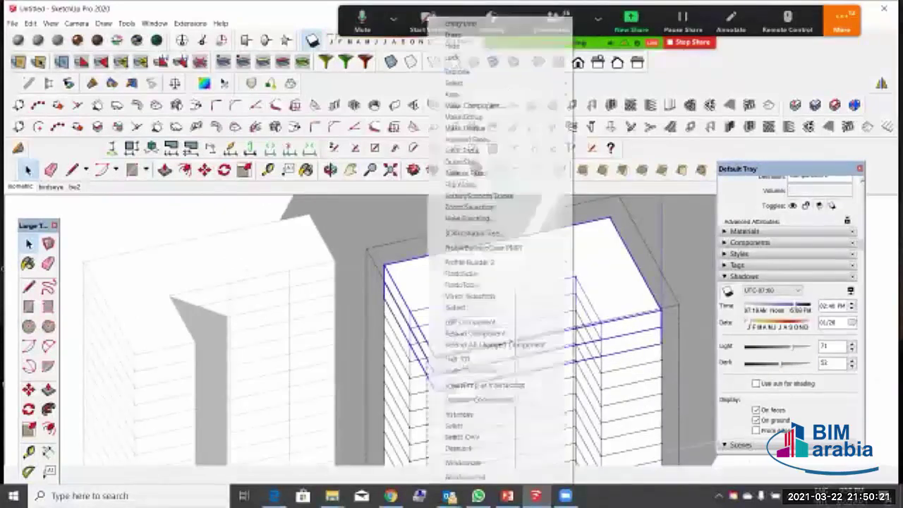
pyautogui.click(465, 129)
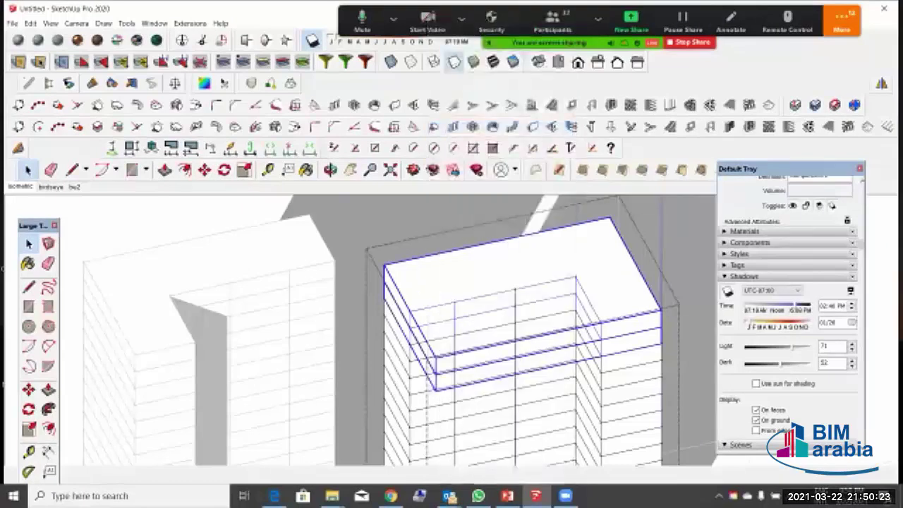
# Step: Push/Pull the end face of the unique top storey across to the taller tower's wall to form a bridge, and leave component editing
pyautogui.doubleClick(471, 270)
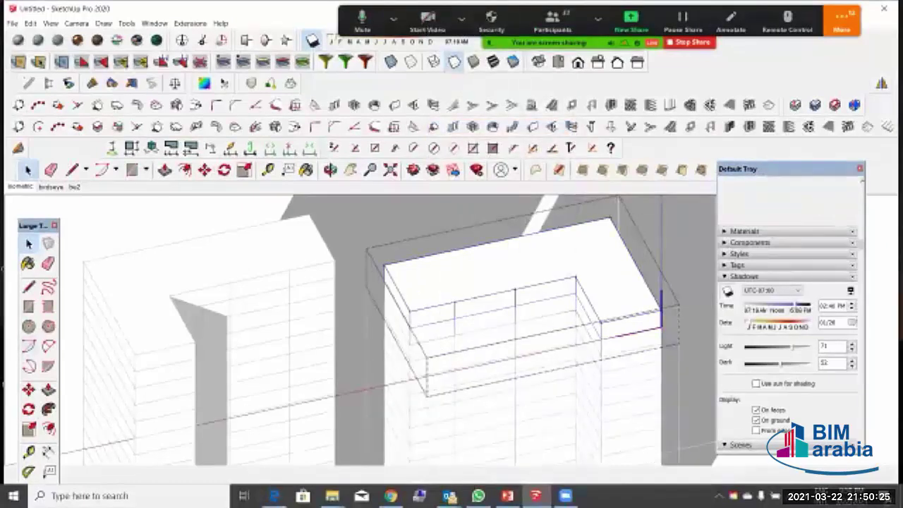
pyautogui.click(48, 390)
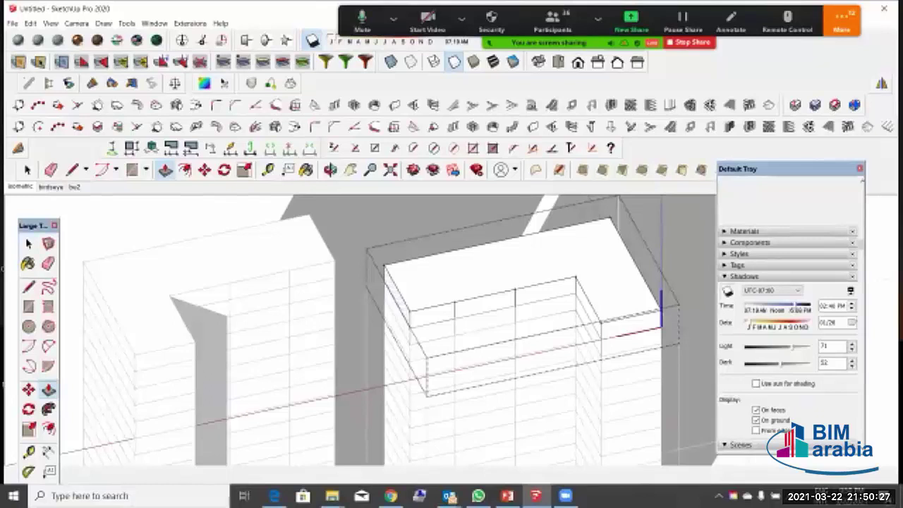
pyautogui.click(397, 296)
pyautogui.click(333, 293)
pyautogui.scroll(-2, 467, 281)
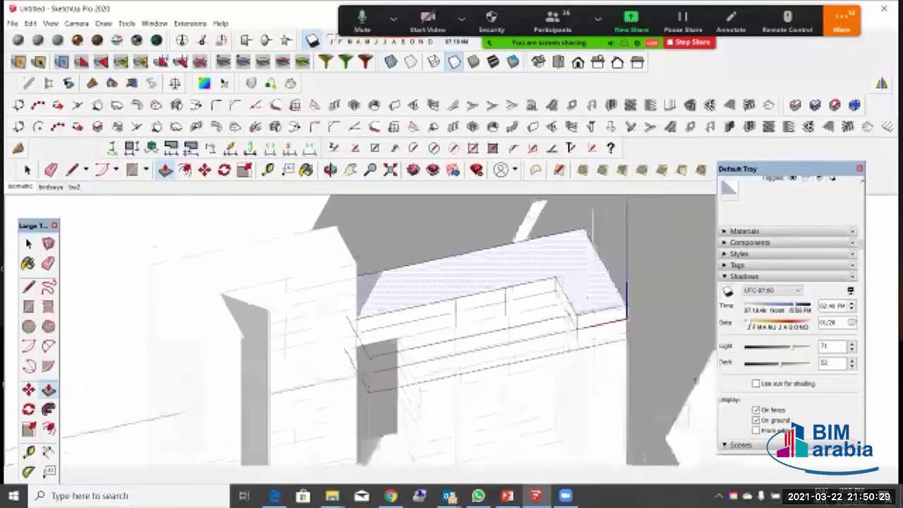
pyautogui.moveTo(524, 266); pyautogui.dragTo(398, 268, button='middle')
pyautogui.scroll(1, 396, 268)
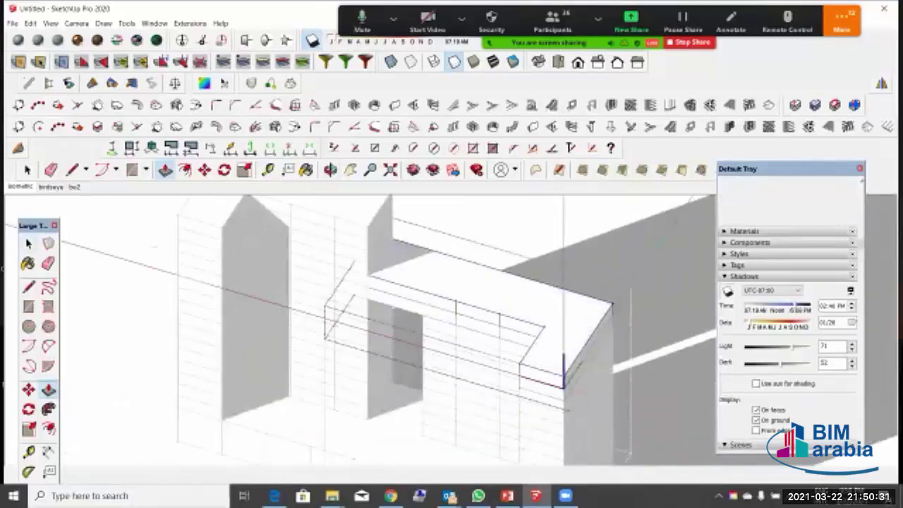
pyautogui.press('space')
pyautogui.scroll(-2, 412, 244)
pyautogui.press('Escape')
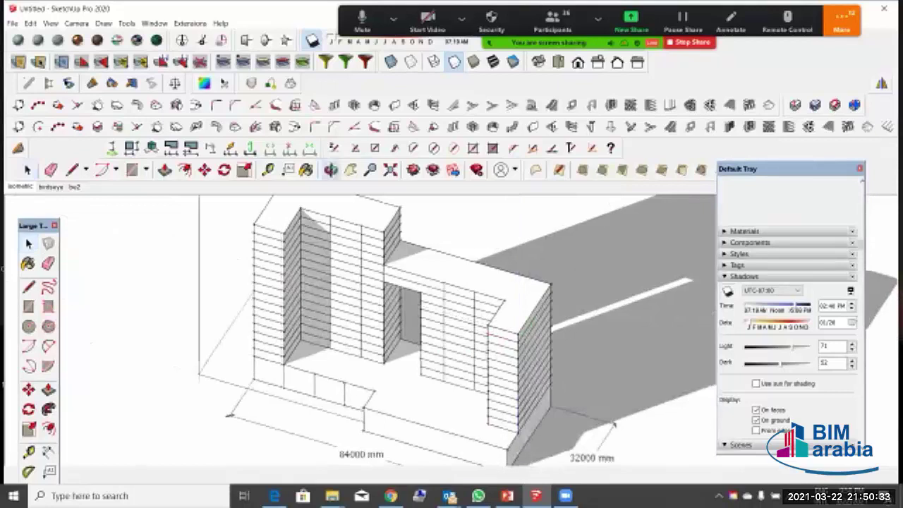
# Step: Open the podium component for editing and select all its connected geometry
pyautogui.moveTo(452, 290); pyautogui.dragTo(434, 303, button='middle')
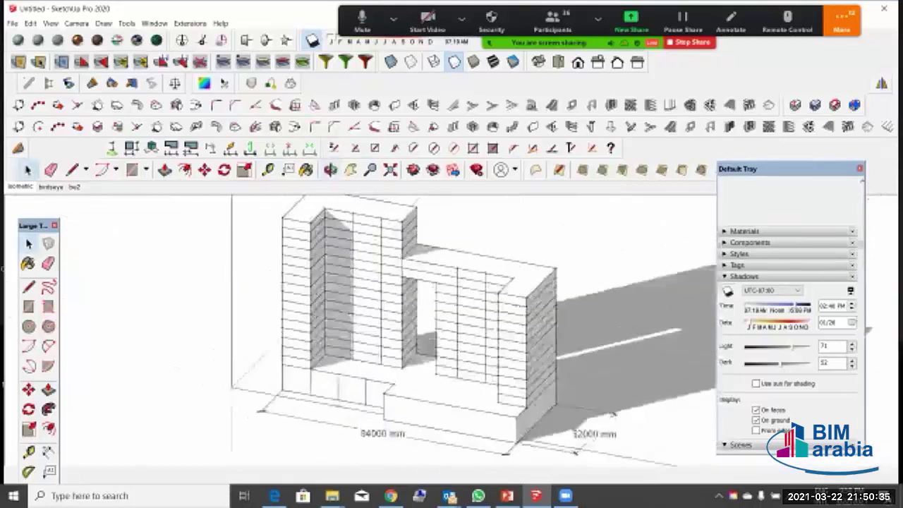
pyautogui.scroll(-2, 519, 308)
pyautogui.moveTo(494, 308); pyautogui.dragTo(518, 328, button='middle')
pyautogui.doubleClick(474, 384)
pyautogui.tripleClick(474, 383)
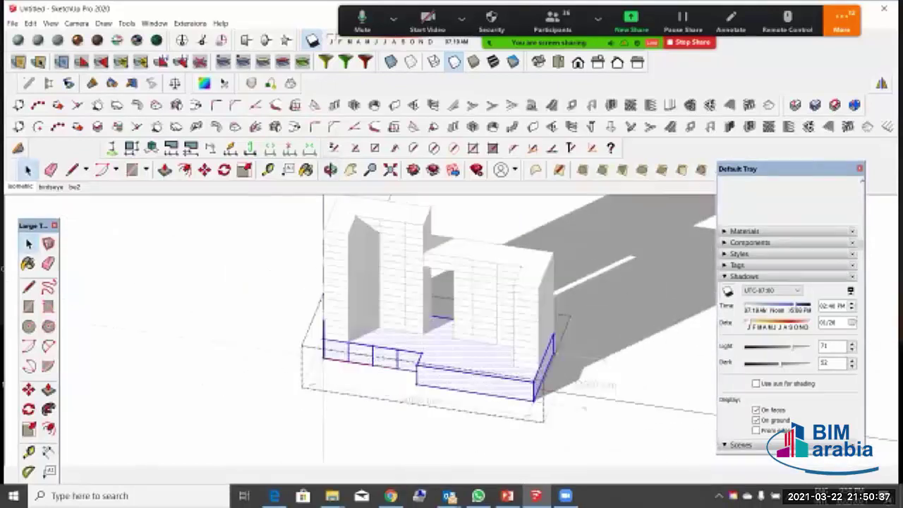
pyautogui.scroll(4, 433, 384)
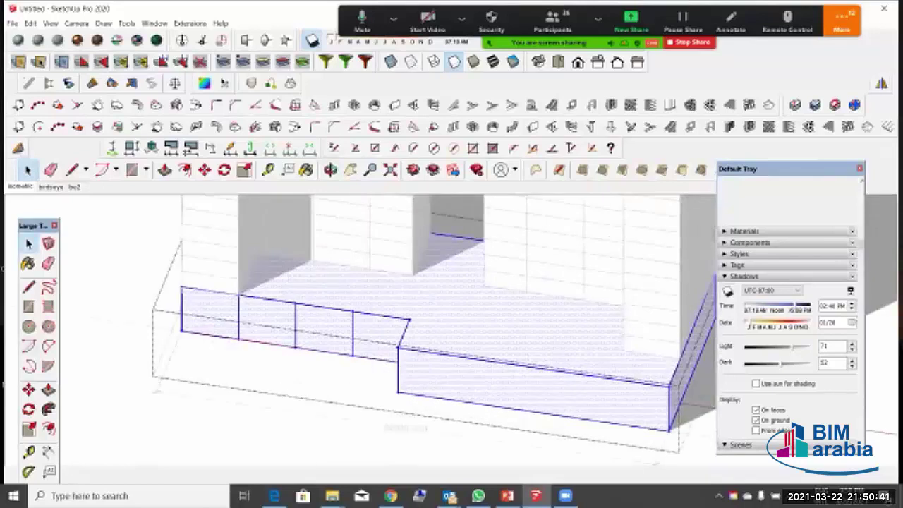
# Step: Draw a line from the shorter tower's corner to the podium's front edge and vertically down the front face
pyautogui.press('l')
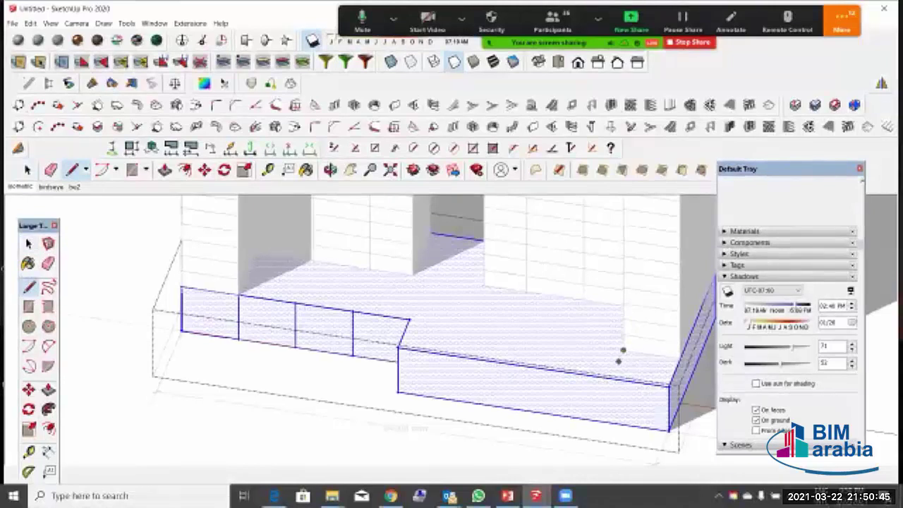
pyautogui.click(612, 378)
pyautogui.click(612, 422)
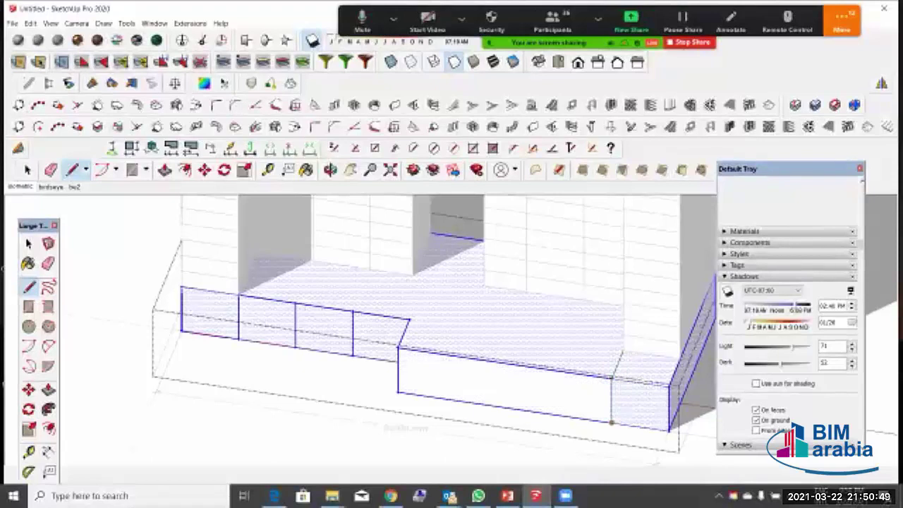
pyautogui.press('space')
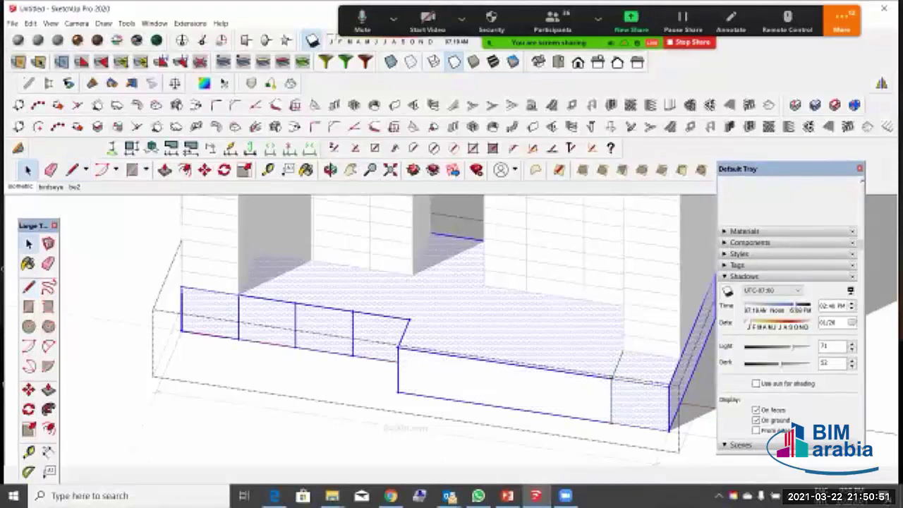
# Step: Copy the vertical line one bay at a time across the podium's projecting front face
pyautogui.click(612, 401)
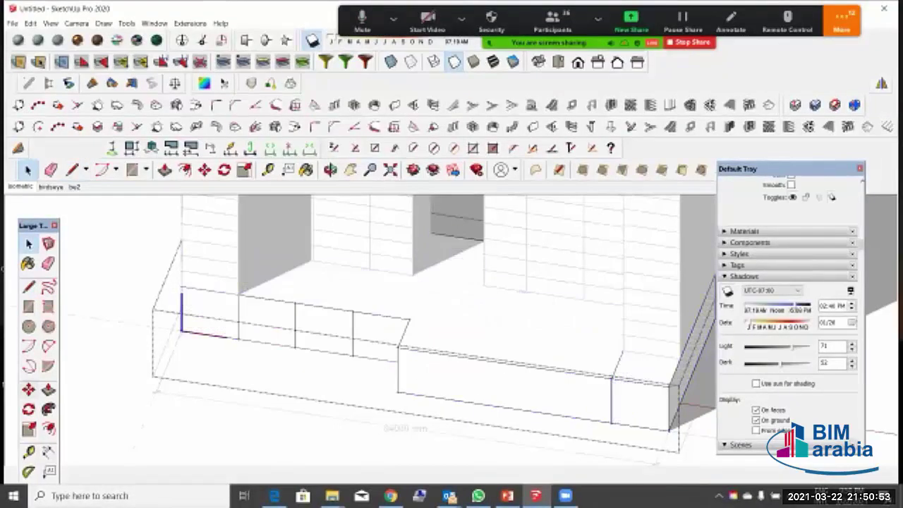
pyautogui.press('m')
pyautogui.click(669, 431)
pyautogui.press('ctrl')
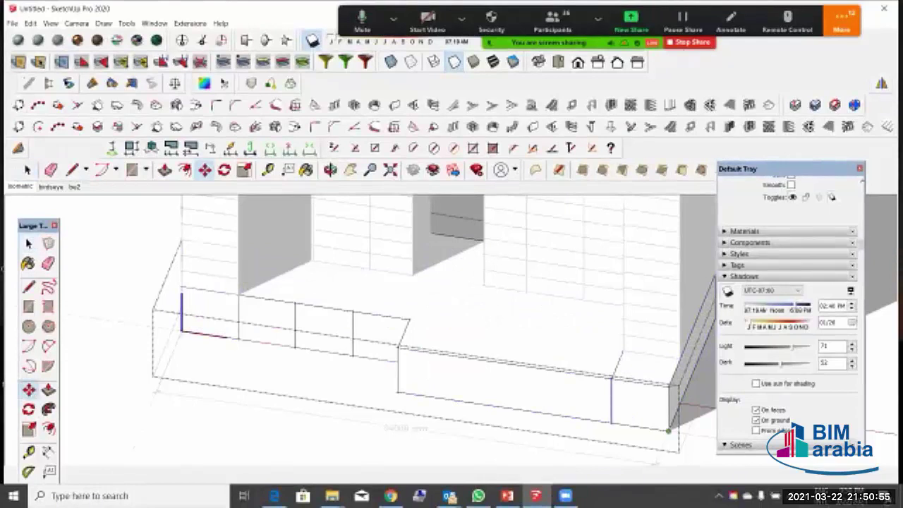
pyautogui.click(611, 422)
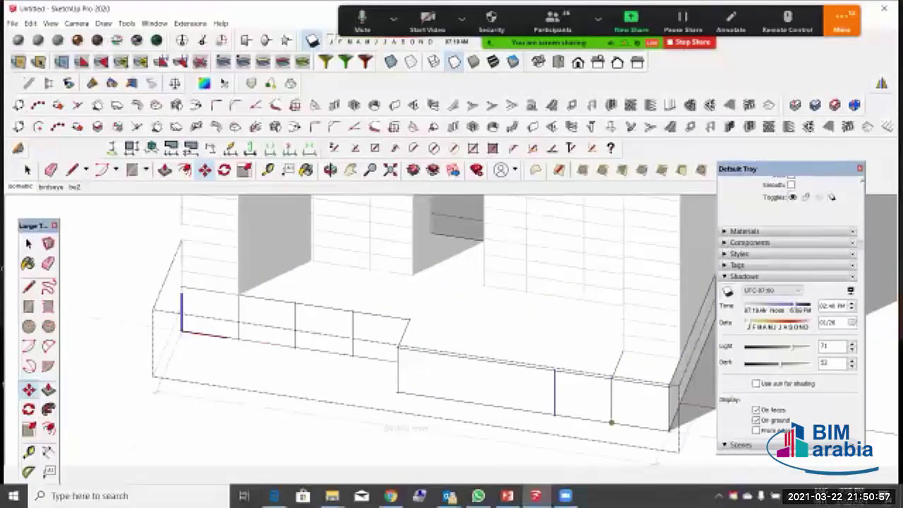
pyautogui.click(611, 423)
pyautogui.press('ctrl')
pyautogui.click(554, 415)
pyautogui.click(555, 415)
pyautogui.press('ctrl')
pyautogui.click(498, 406)
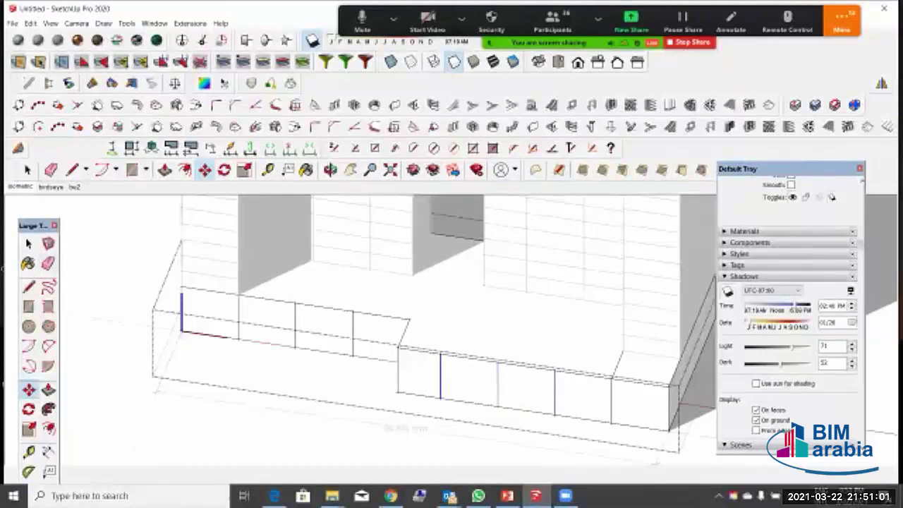
# Step: Delete the new division lines and the connecting edge from the projecting part of the podium
pyautogui.click(29, 244)
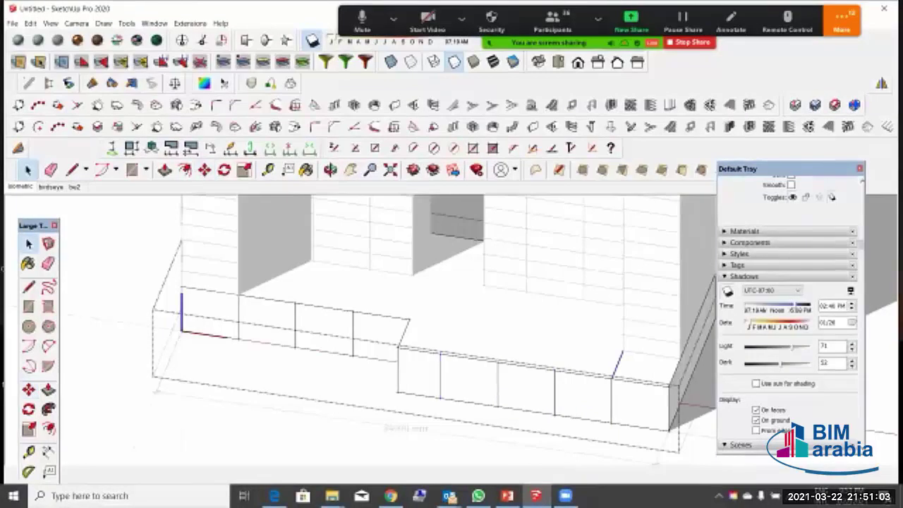
pyautogui.press('Delete')
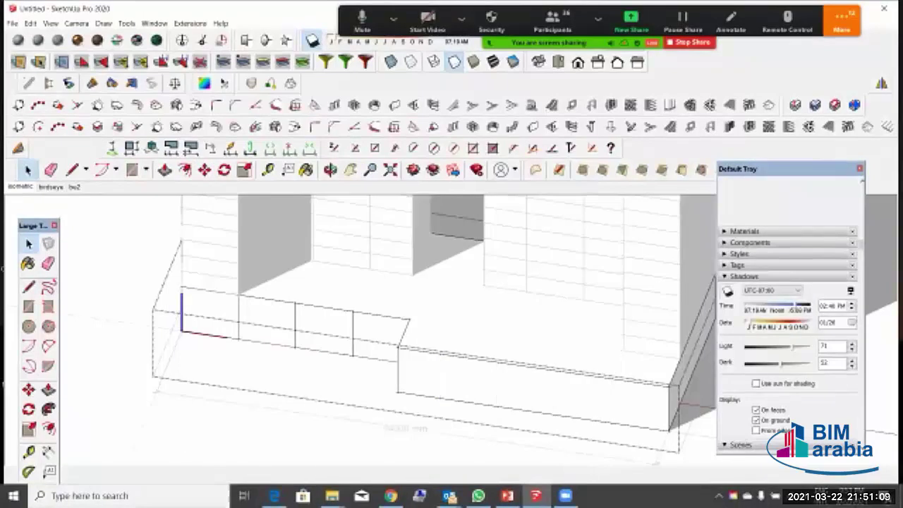
# Step: Draw a full-height vertical line on the podium's projecting front face, one bay in from its outer corner
pyautogui.press('l')
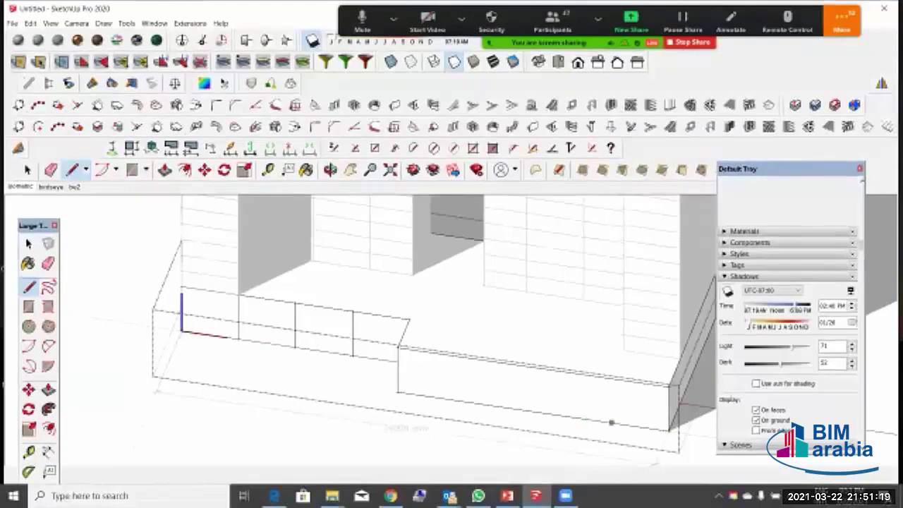
pyautogui.click(612, 422)
pyautogui.click(611, 378)
pyautogui.press('space')
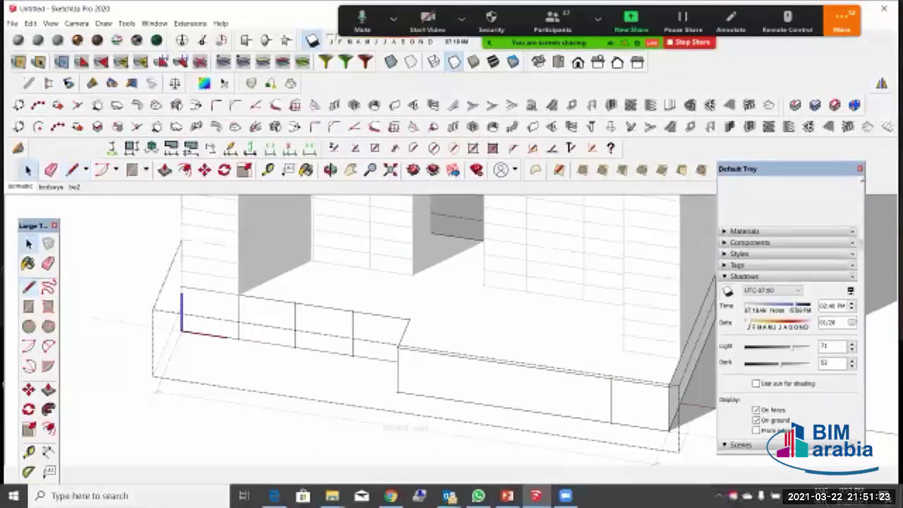
# Step: Copy the vertical line inward by one bay width and array it 3x across the podium's front face
pyautogui.click(611, 402)
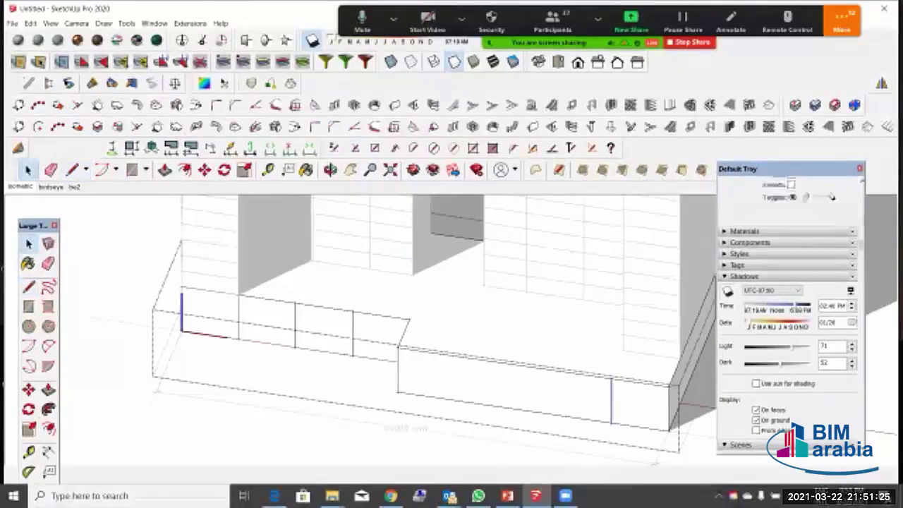
pyautogui.press('m')
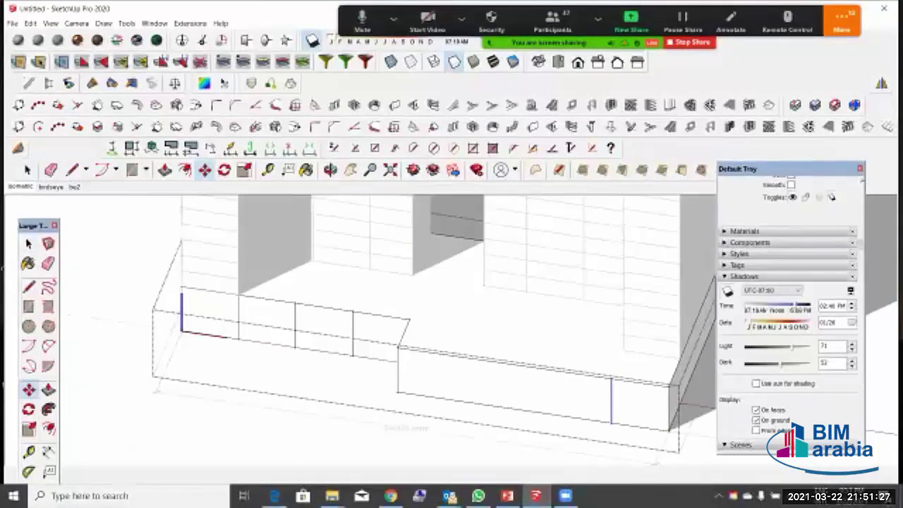
pyautogui.press('ctrl')
pyautogui.click(668, 430)
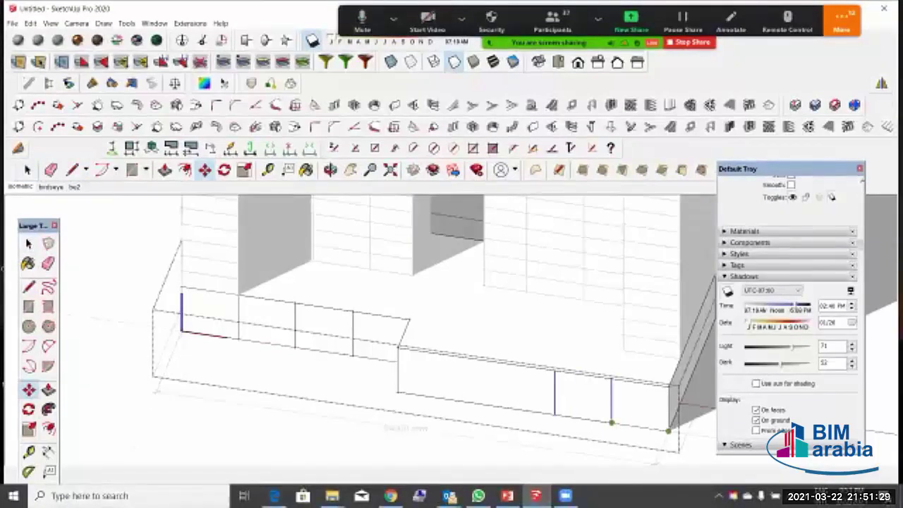
pyautogui.click(611, 423)
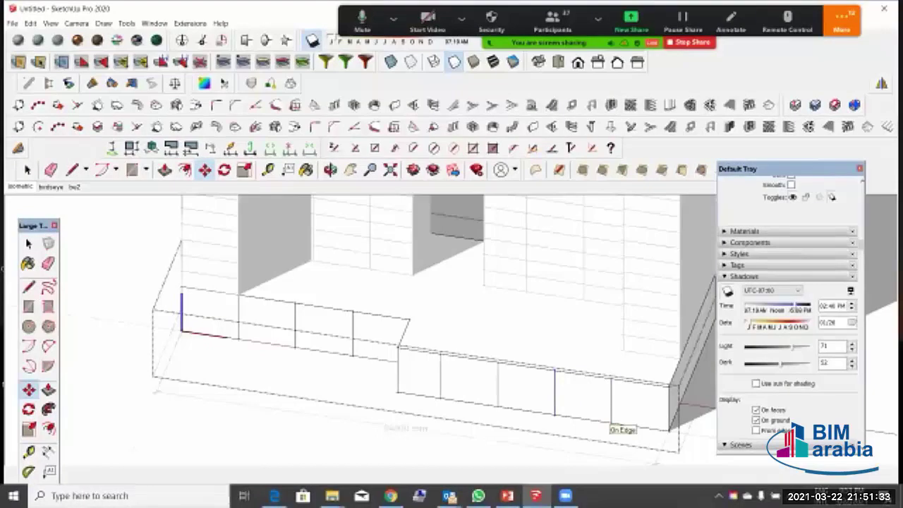
pyautogui.write('3x')
pyautogui.press('Return')
pyautogui.press('space')
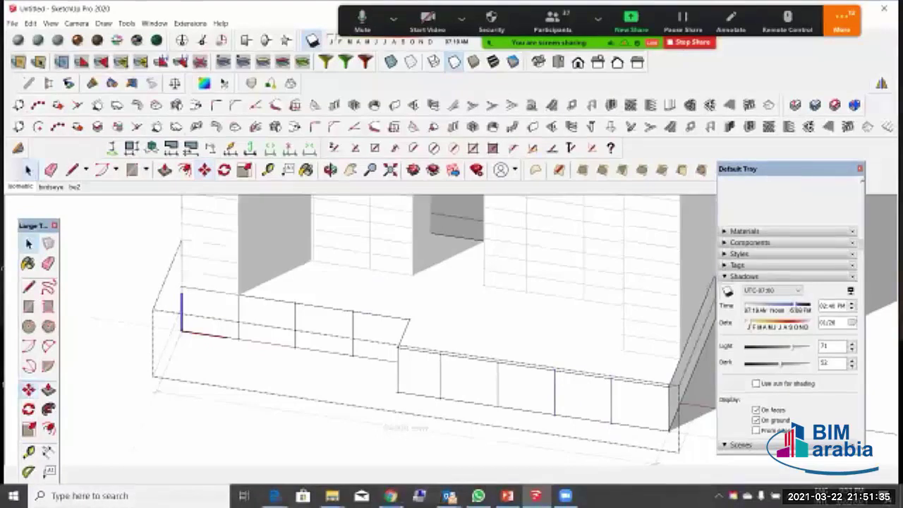
# Step: Open the podium for editing and draw a line just below the top edge of the short return face between the recessed and projecting fronts
pyautogui.press('Escape')
pyautogui.scroll(-4, 480, 303)
pyautogui.moveTo(367, 332); pyautogui.dragTo(564, 366, button='middle')
pyautogui.scroll(5, 420, 366)
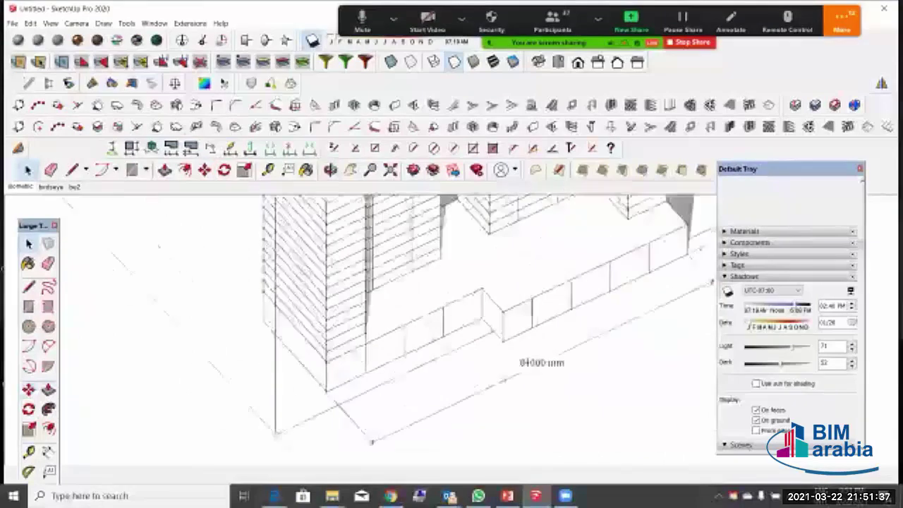
pyautogui.tripleClick(424, 317)
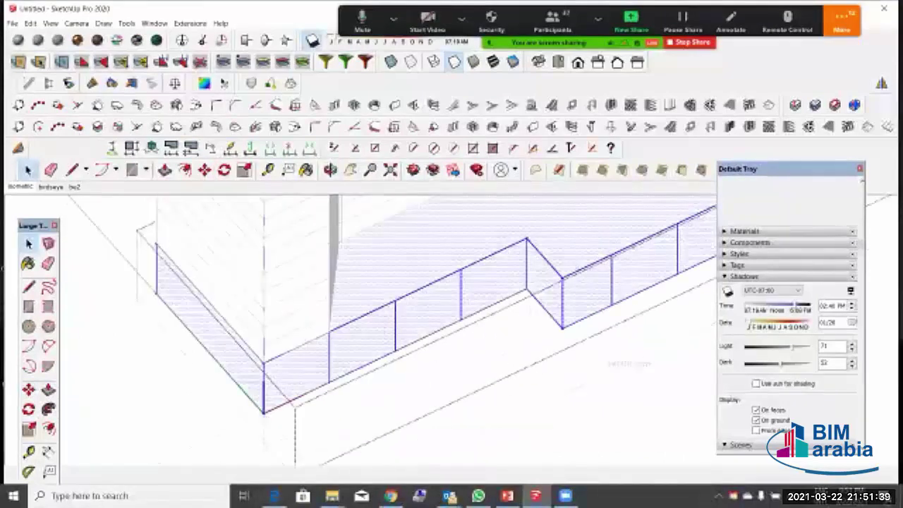
pyautogui.press('l')
pyautogui.scroll(5, 564, 278)
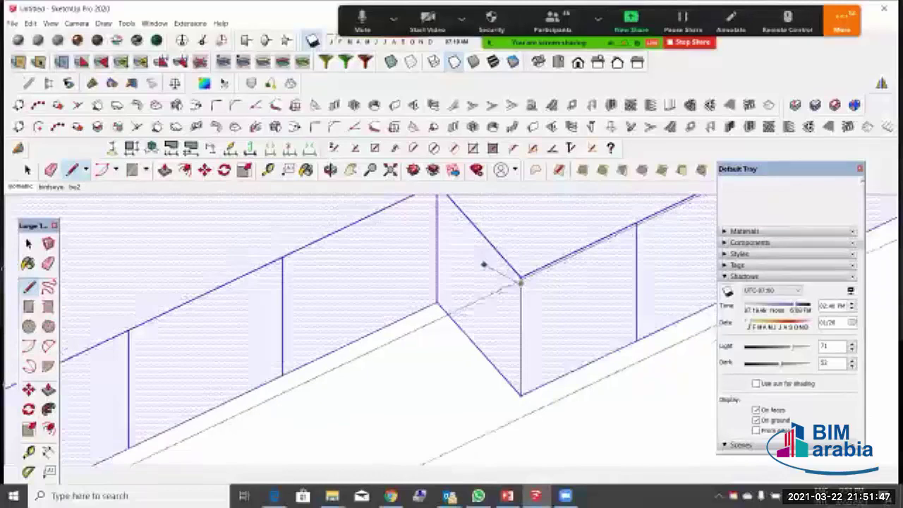
pyautogui.scroll(-2, 486, 264)
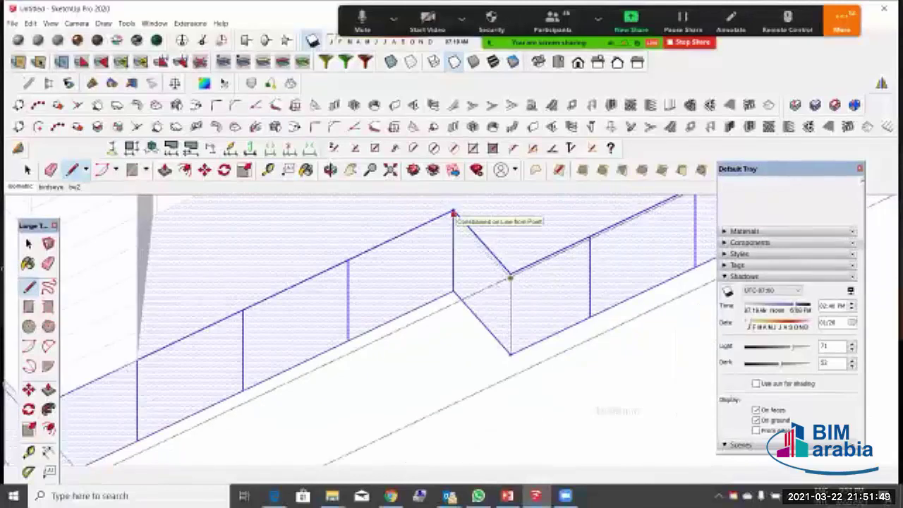
# Step: Push/Pull the thin strip above the line bay by bay over the recessed front to the outer corner, forming an overhanging slab
pyautogui.press('p')
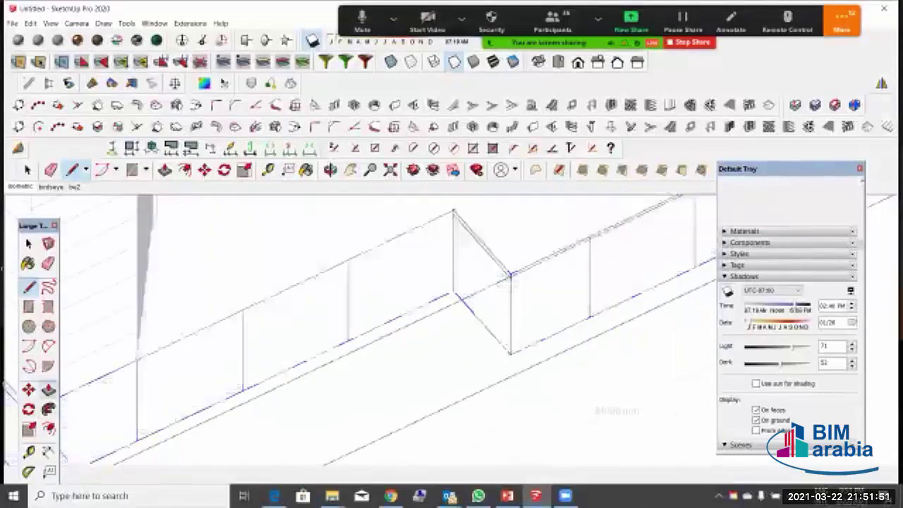
pyautogui.scroll(-2, 633, 227)
pyautogui.click(540, 262)
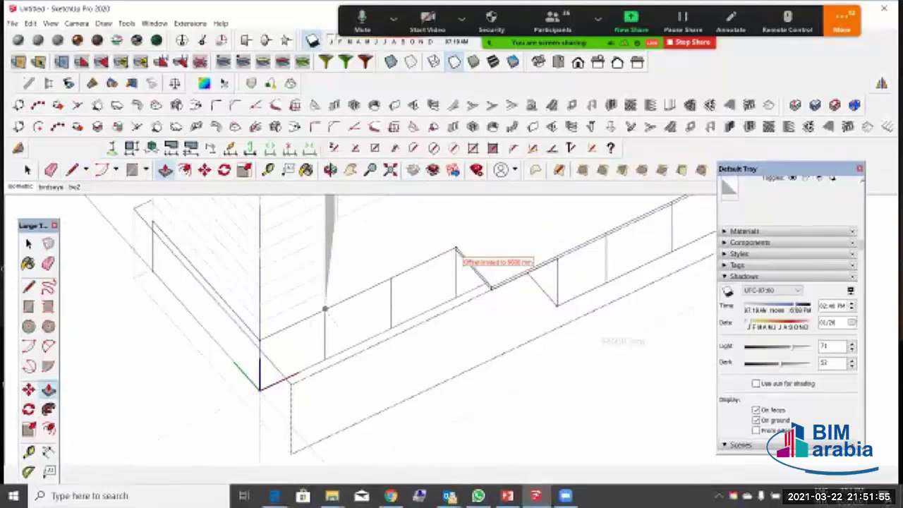
pyautogui.scroll(3, 456, 249)
pyautogui.click(460, 237)
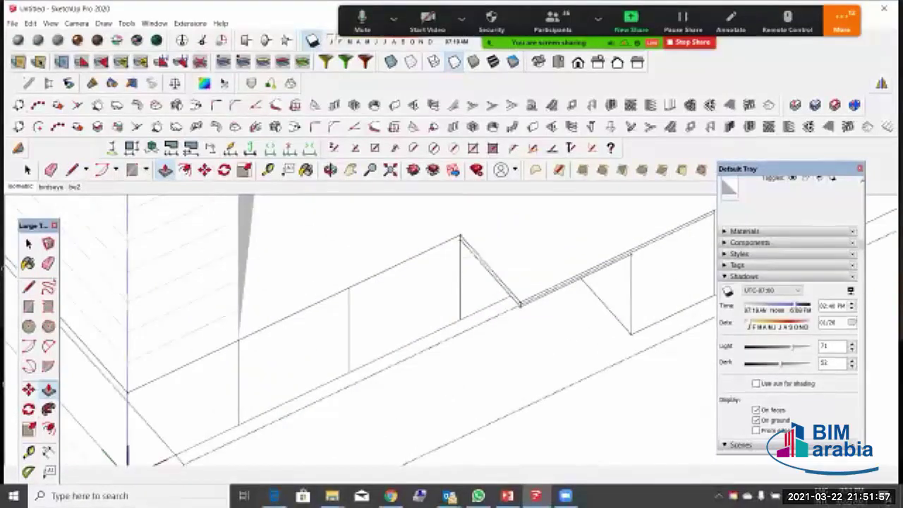
pyautogui.click(486, 276)
pyautogui.click(238, 340)
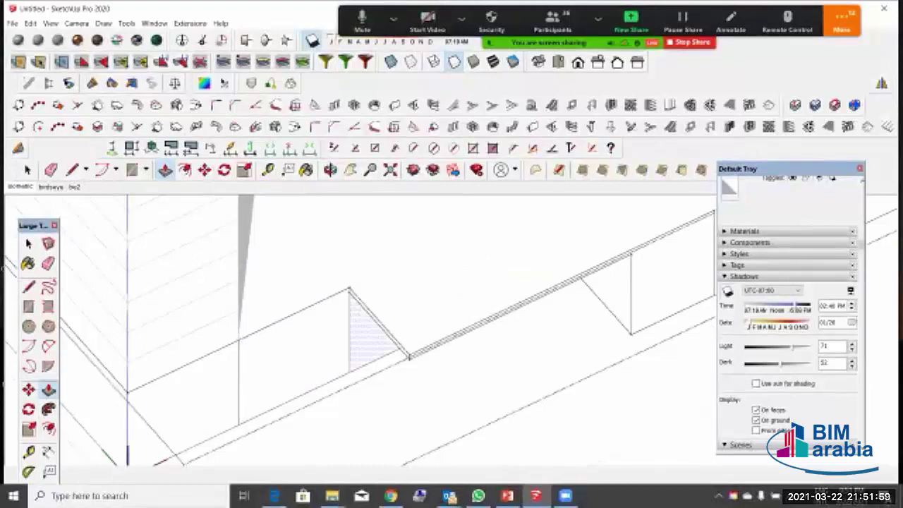
pyautogui.click(368, 333)
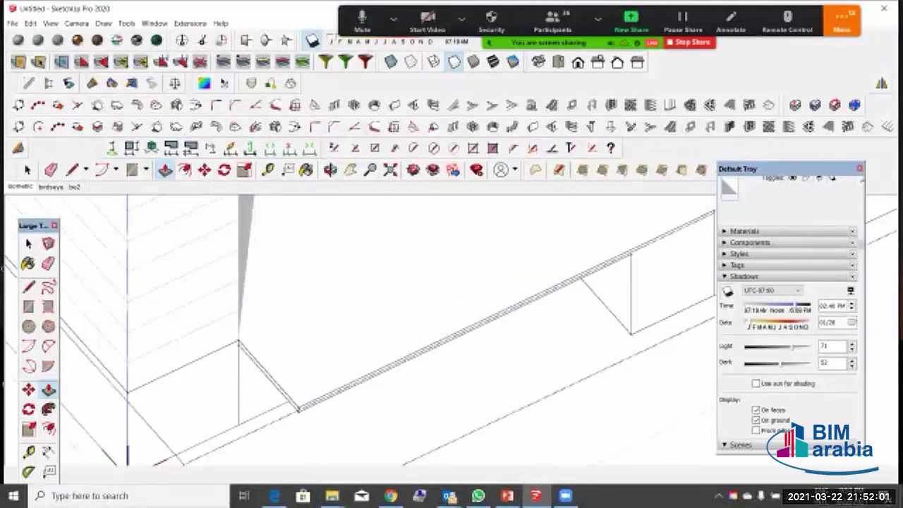
pyautogui.doubleClick(249, 363)
pyautogui.scroll(-4, 244, 348)
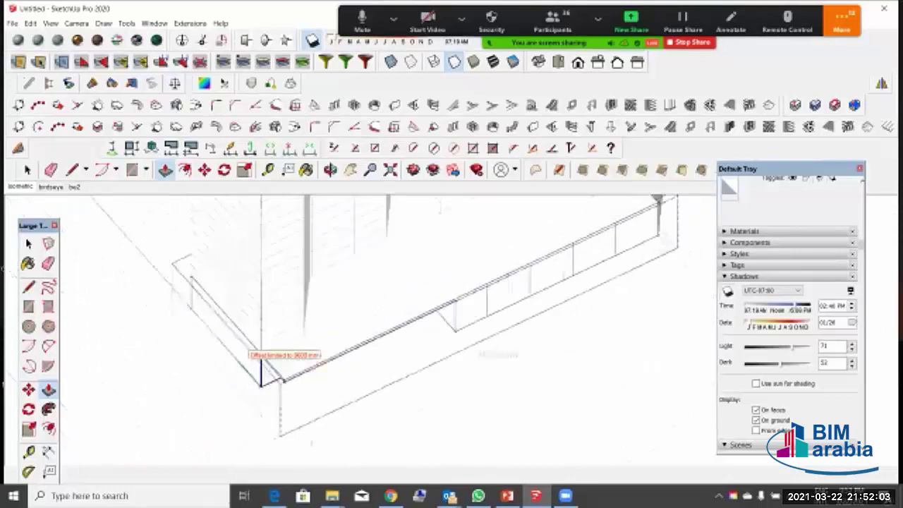
pyautogui.moveTo(261, 381)
pyautogui.mouseDown(button='middle')
pyautogui.moveTo(315, 335)
pyautogui.moveTo(360, 319)
pyautogui.mouseUp(button='middle')
pyautogui.press('space')
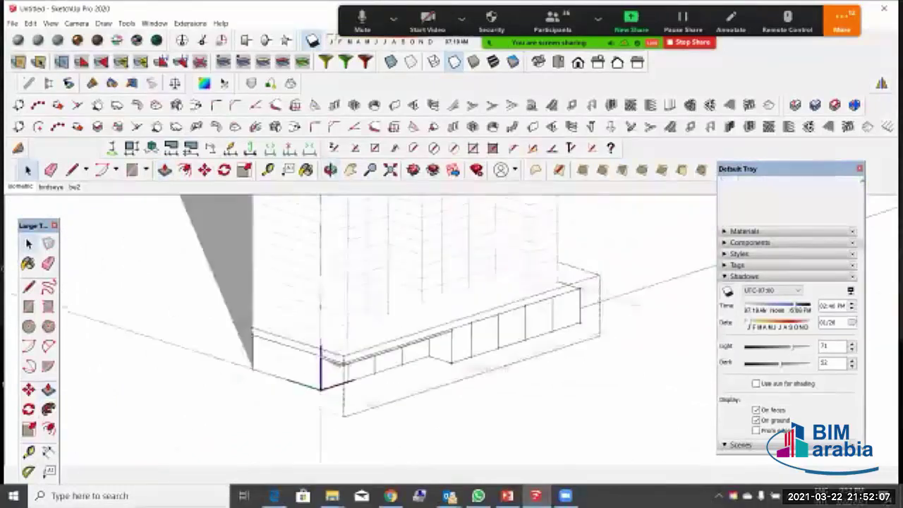
# Step: Copy the return face below the slab to the podium's outer corner, under the slab's end
pyautogui.press('Escape')
pyautogui.scroll(-2, 561, 328)
pyautogui.scroll(5, 448, 386)
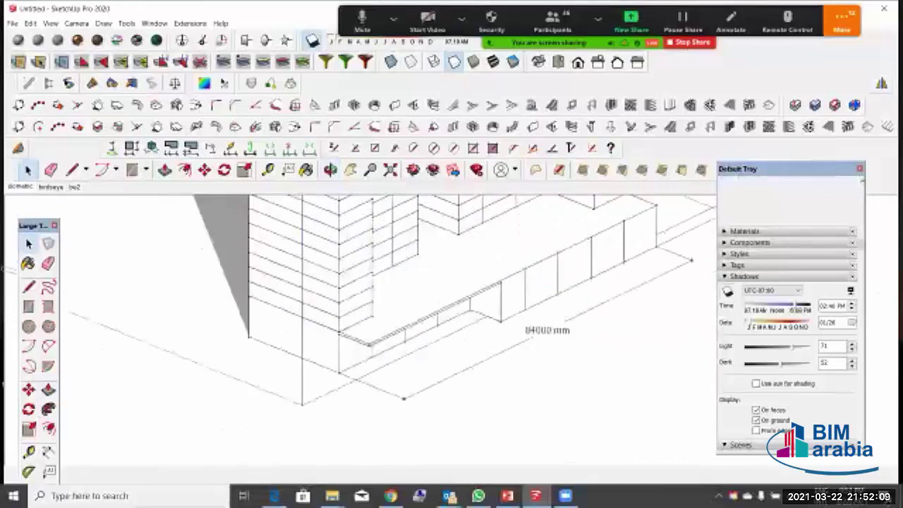
pyautogui.tripleClick(510, 262)
pyautogui.click(509, 262)
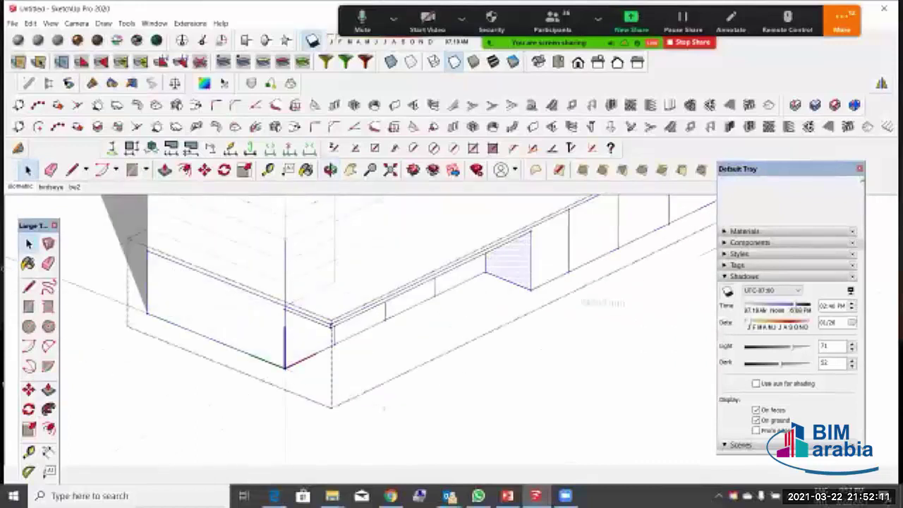
pyautogui.press('m')
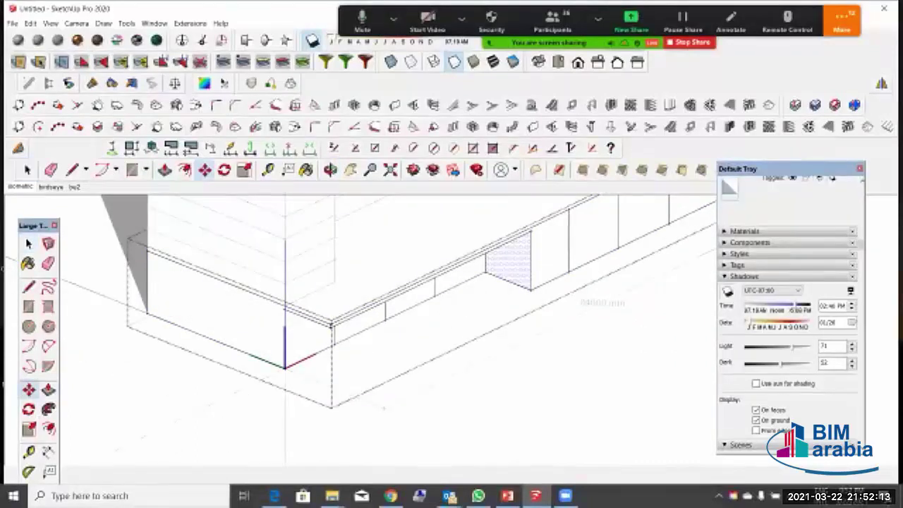
pyautogui.keyDown('ctrl'); pyautogui.click(531, 289); pyautogui.keyUp('ctrl')
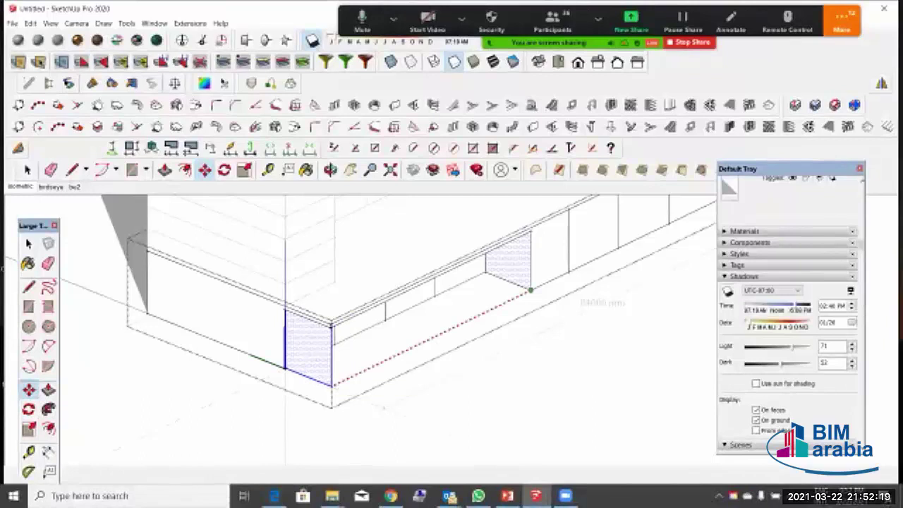
pyautogui.click(330, 324)
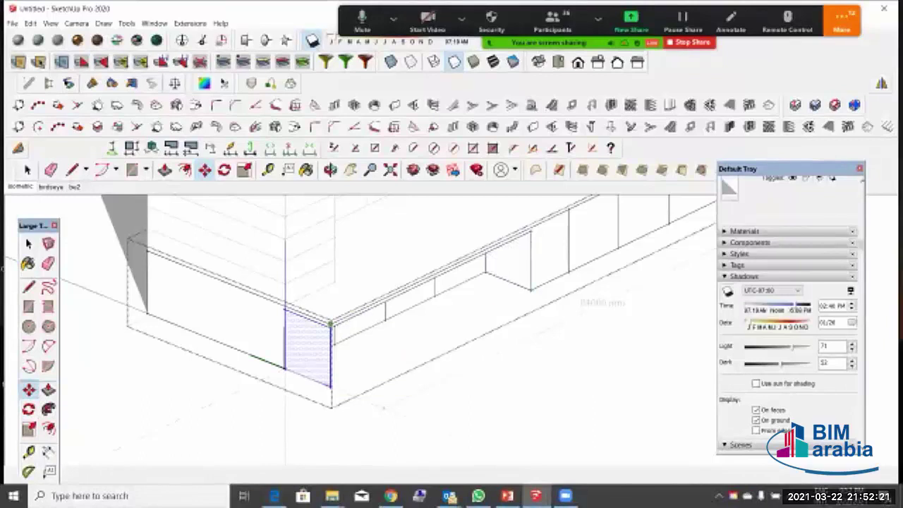
# Step: Push/Pull the copied end face inward to give it a thin wall thickness
pyautogui.moveTo(329, 325); pyautogui.dragTo(181, 309, button='middle')
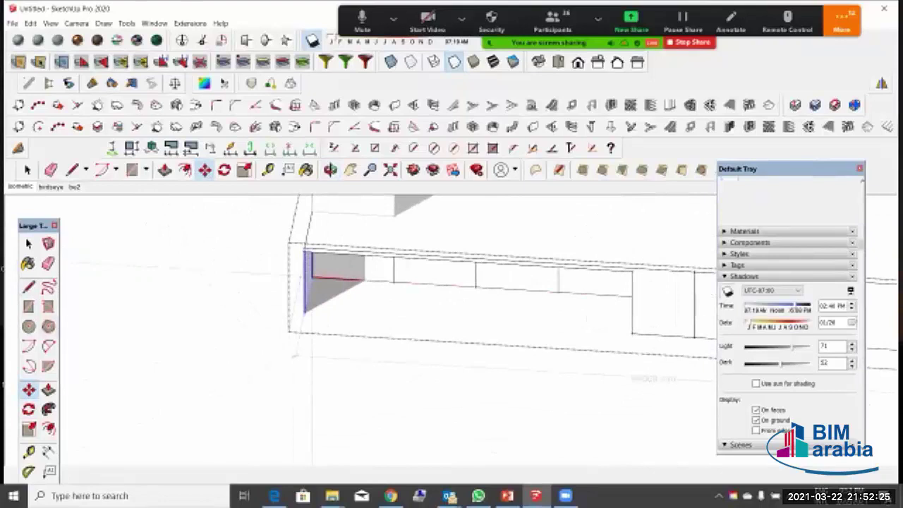
pyautogui.press('p')
pyautogui.moveTo(417, 247); pyautogui.dragTo(369, 249, button='middle')
pyautogui.scroll(3, 352, 250)
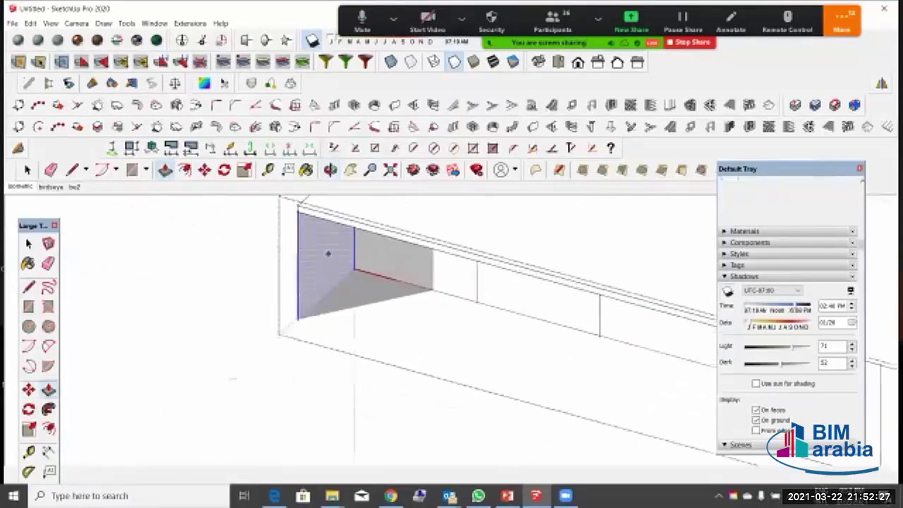
pyautogui.click(328, 260)
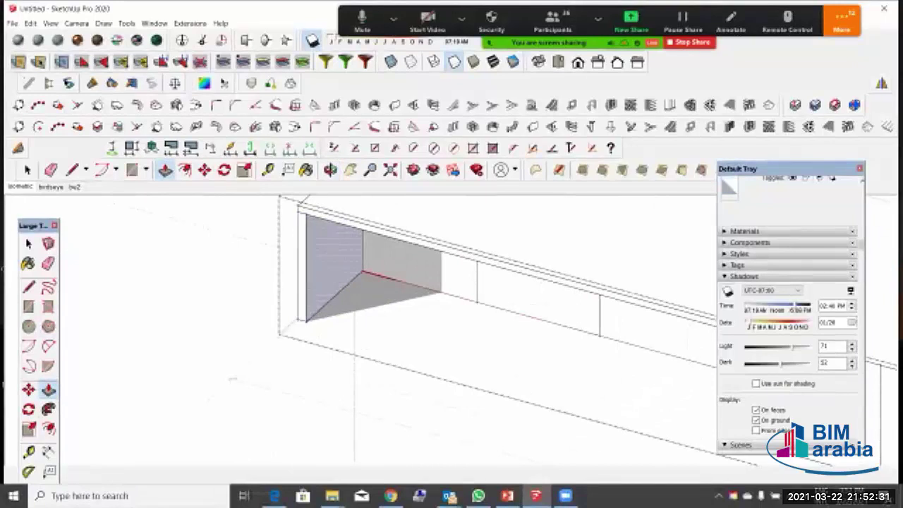
pyautogui.press('Return')
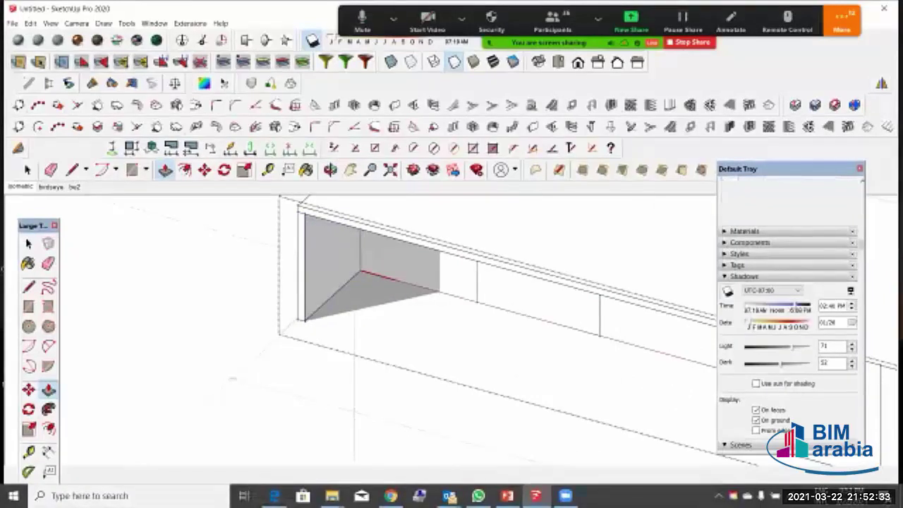
pyautogui.press('space')
# Step: Draw a diagonal floor line from the base of the recessed facade, near the end wall, to the wall's inner front corner
pyautogui.scroll(-3, 387, 338)
pyautogui.moveTo(386, 338); pyautogui.dragTo(446, 323, button='middle')
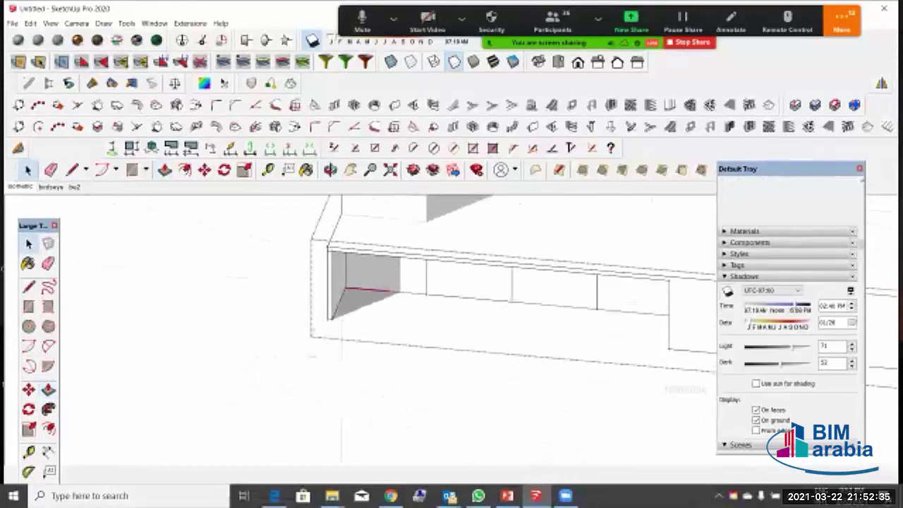
pyautogui.scroll(2, 427, 277)
pyautogui.moveTo(426, 276); pyautogui.dragTo(362, 277, button='middle')
pyautogui.scroll(2, 362, 278)
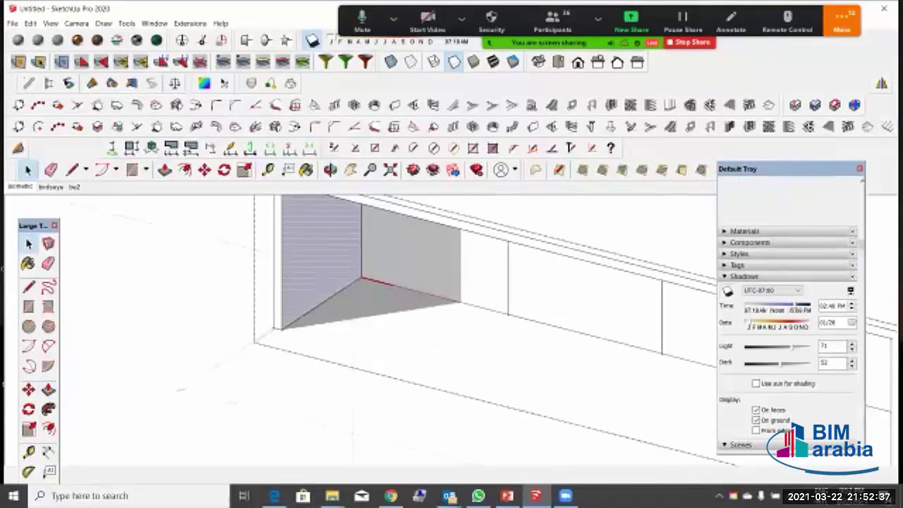
pyautogui.press('l')
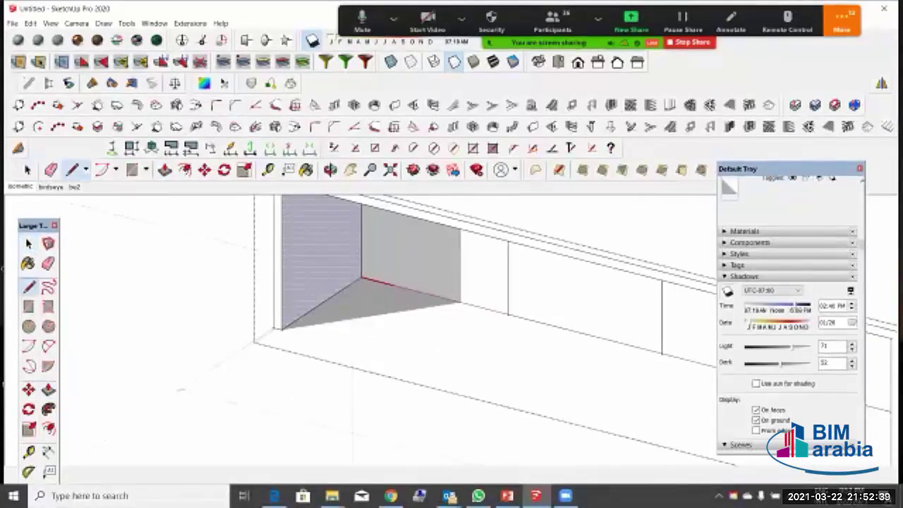
pyautogui.click(434, 296)
pyautogui.click(398, 285)
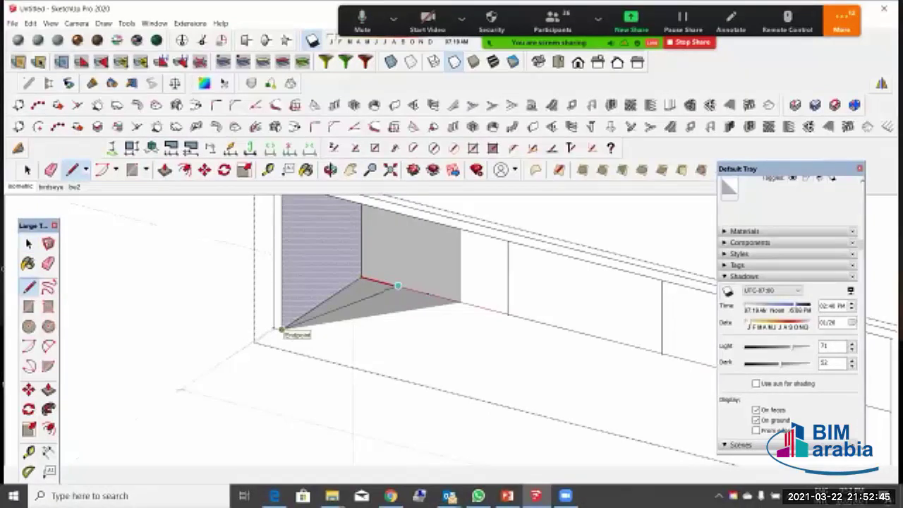
pyautogui.click(281, 329)
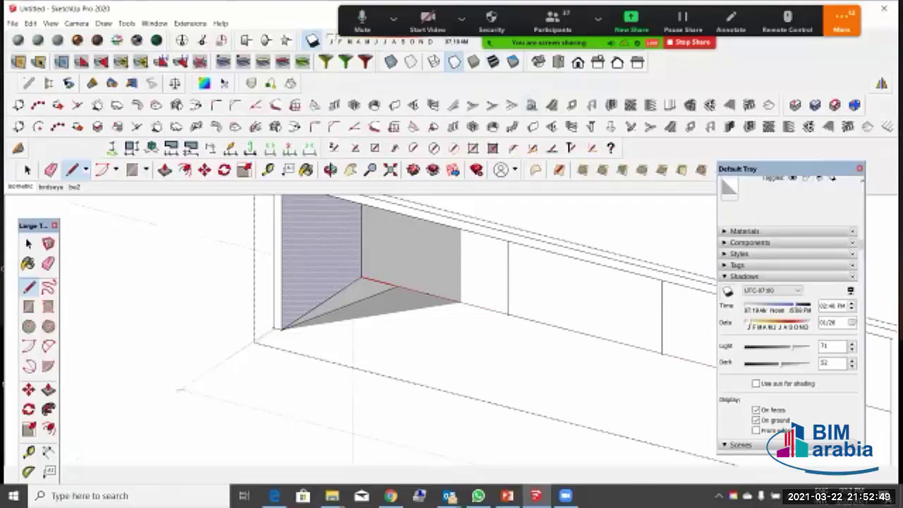
# Step: Push/Pull the triangle between the diagonal line and the end wall up to the underside of the slab
pyautogui.click(48, 389)
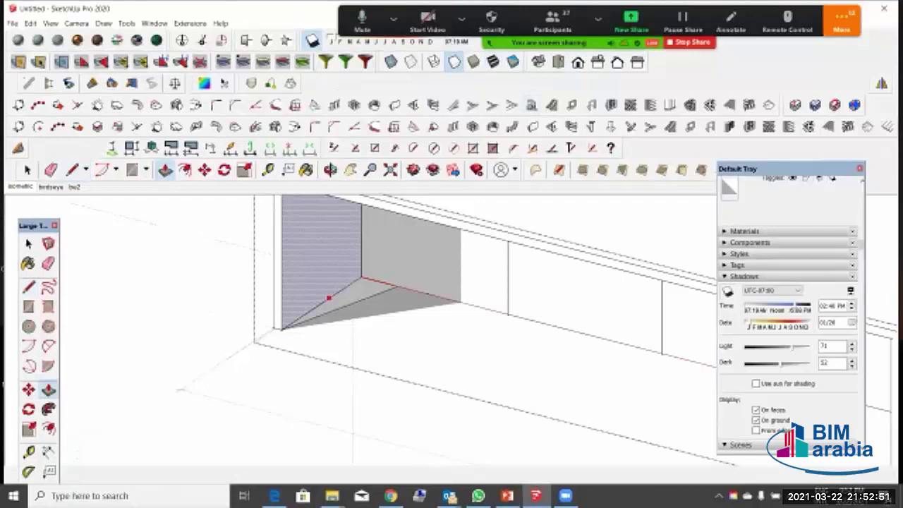
pyautogui.click(346, 298)
pyautogui.click(399, 212)
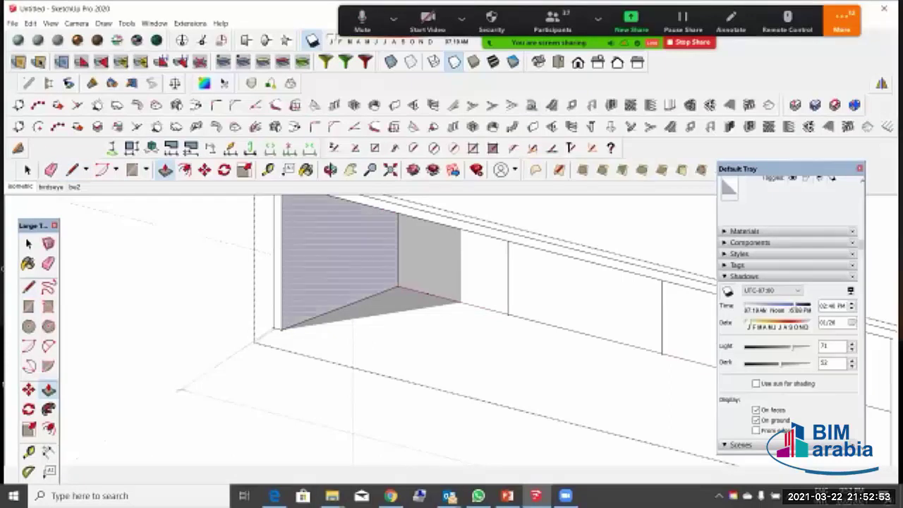
# Step: Examine the podium's overhanging slab and tapered end wall, together with the whole building, from several angles
pyautogui.scroll(-2, 293, 305)
pyautogui.moveTo(293, 305)
pyautogui.mouseDown(button='middle')
pyautogui.moveTo(388, 314)
pyautogui.moveTo(264, 315)
pyautogui.moveTo(314, 314)
pyautogui.moveTo(275, 315)
pyautogui.mouseUp(button='middle')
pyautogui.scroll(-1, 388, 315)
pyautogui.press('space')
pyautogui.scroll(-3, 309, 315)
pyautogui.scroll(-2, 344, 305)
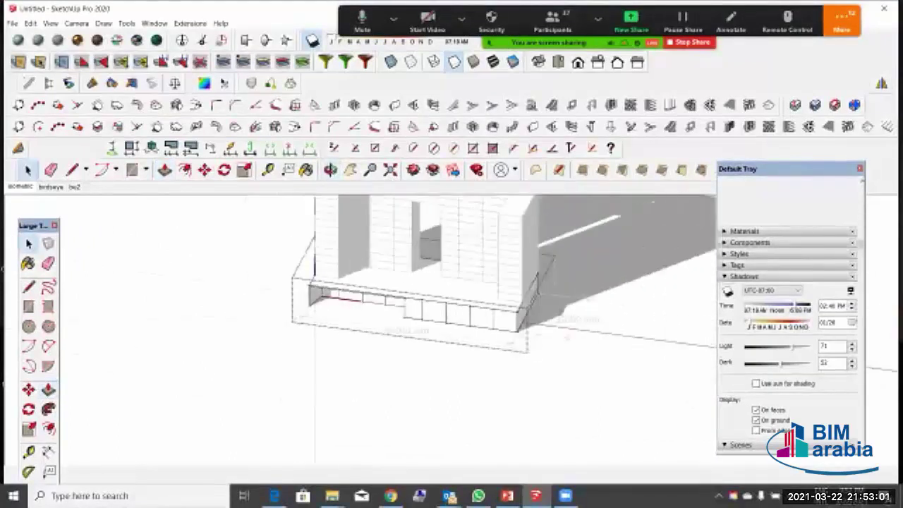
pyautogui.moveTo(344, 305); pyautogui.dragTo(486, 315, button='middle')
pyautogui.moveTo(303, 295); pyautogui.dragTo(283, 284, button='middle')
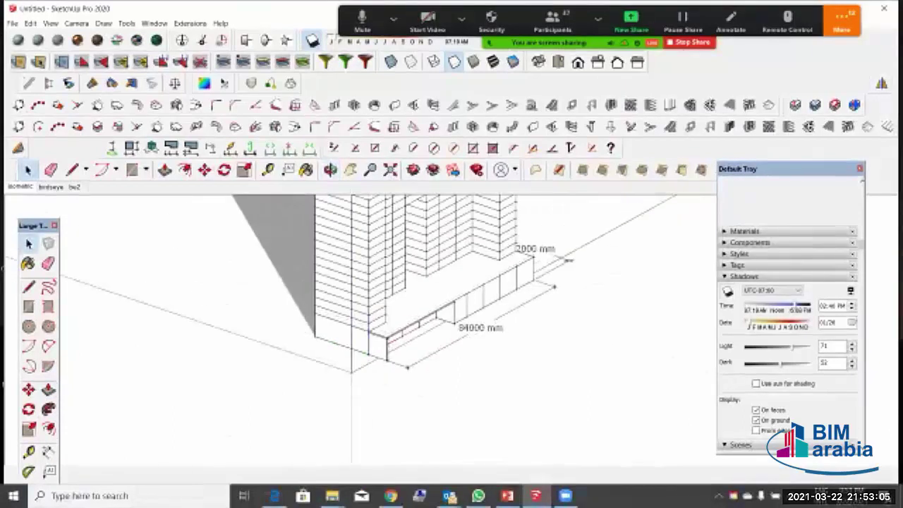
pyautogui.moveTo(486, 297); pyautogui.dragTo(283, 352, button='middle')
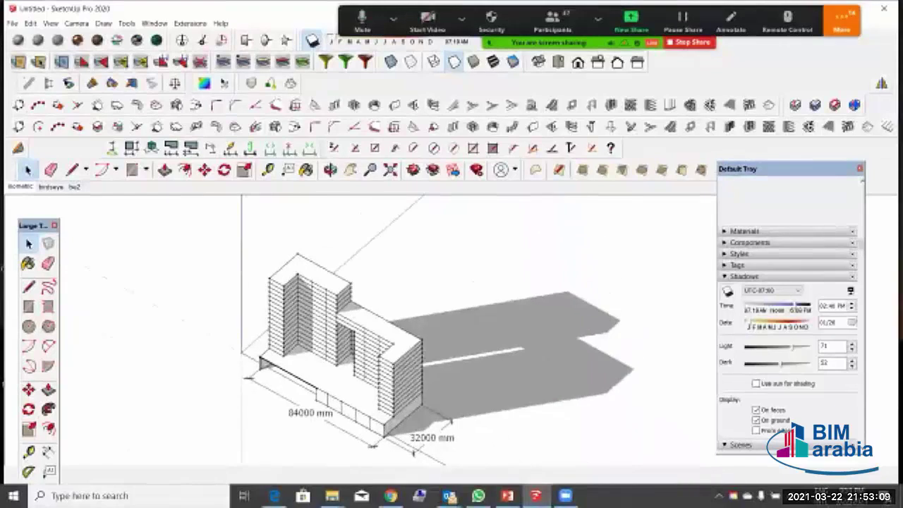
# Step: Open the taller tower's storey component and draw a vertical line at the midpoint of its middle recessed facade bay
pyautogui.scroll(10, 296, 338)
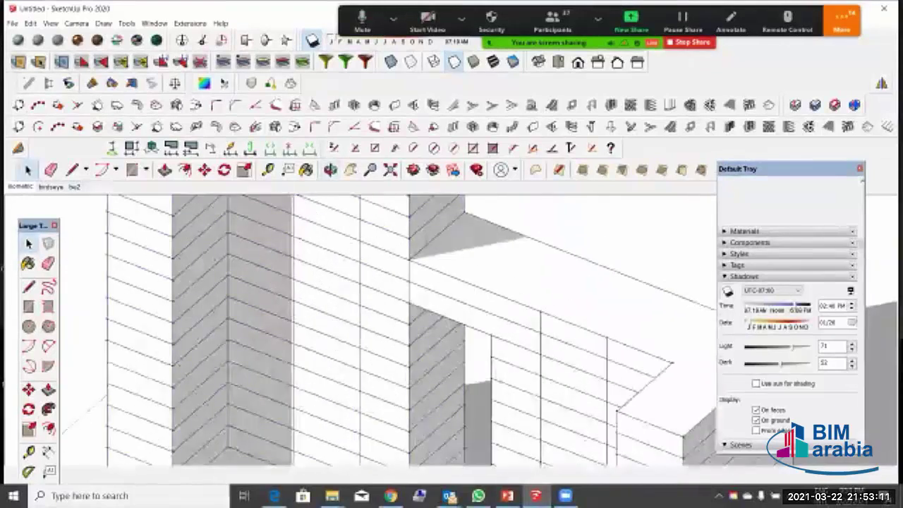
pyautogui.doubleClick(319, 350)
pyautogui.scroll(-4, 324, 356)
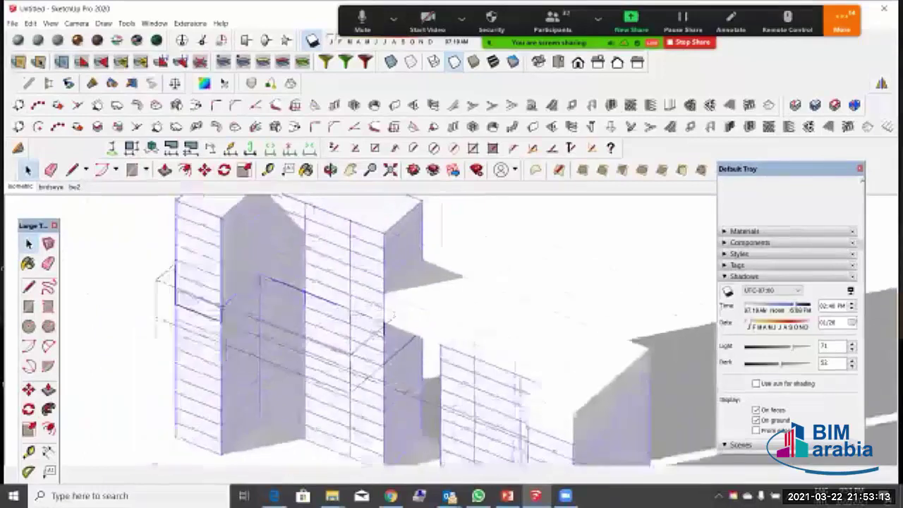
pyautogui.scroll(2, 358, 236)
pyautogui.scroll(-3, 366, 278)
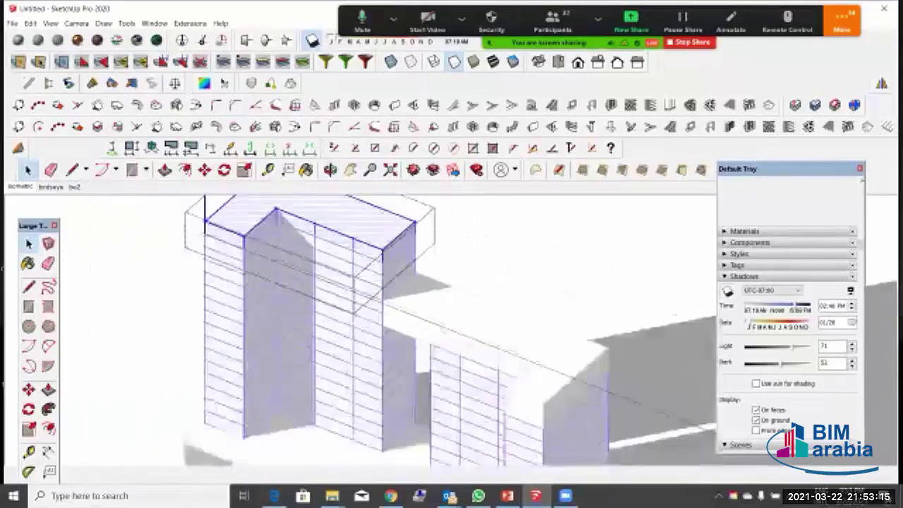
pyautogui.scroll(3, 297, 339)
pyautogui.scroll(-2, 296, 339)
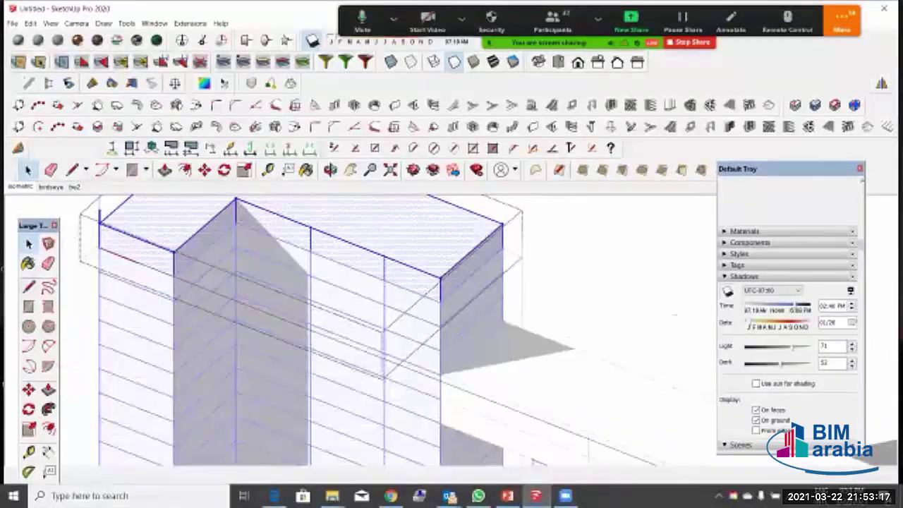
pyautogui.press('l')
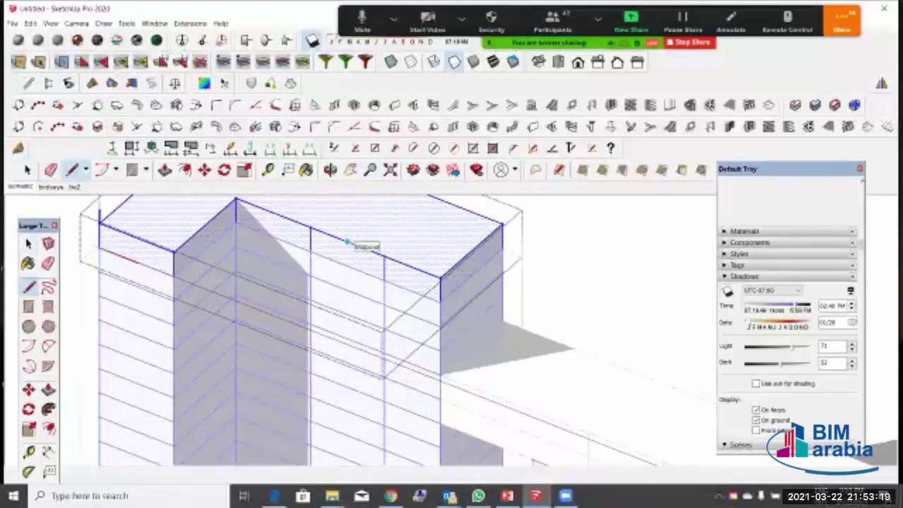
pyautogui.scroll(-3, 347, 241)
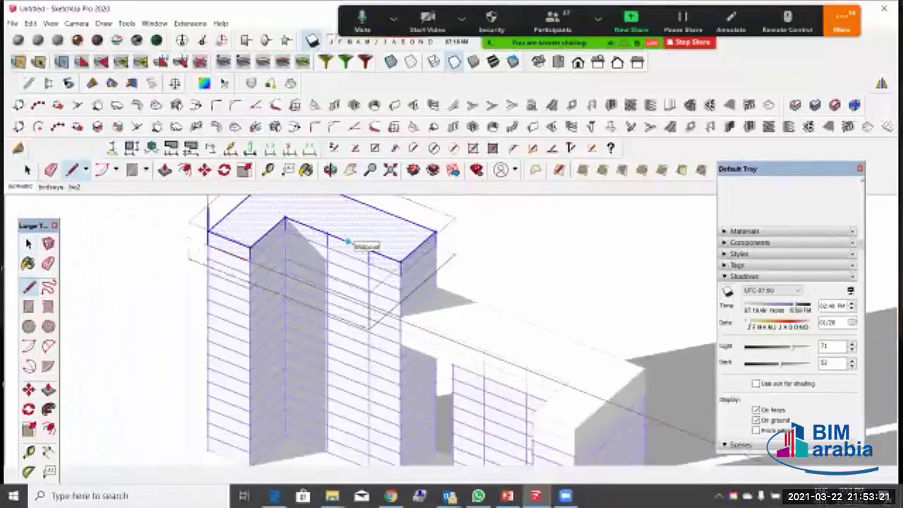
pyautogui.scroll(-2, 348, 241)
pyautogui.click(347, 242)
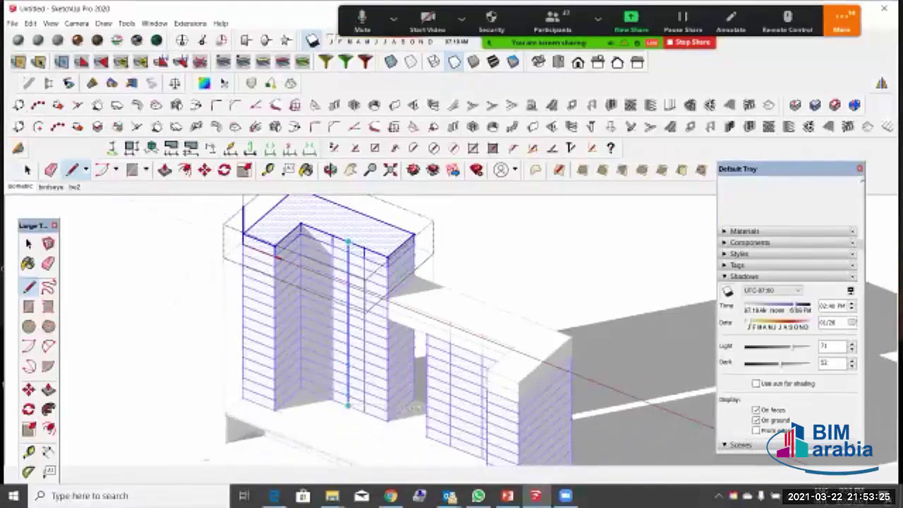
pyautogui.scroll(2, 360, 246)
pyautogui.scroll(3, 345, 243)
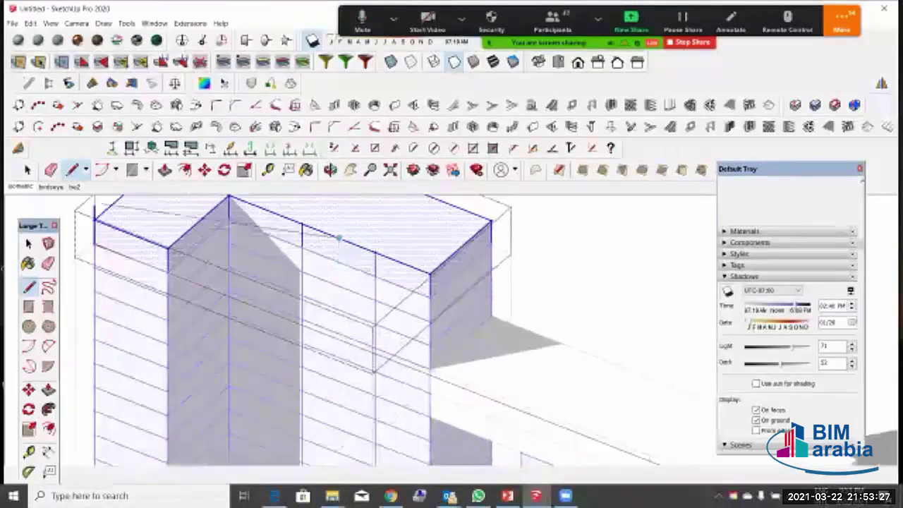
pyautogui.press('space')
# Step: Copy the taller tower's top storey component out to the open space beside the building
pyautogui.scroll(-3, 327, 211)
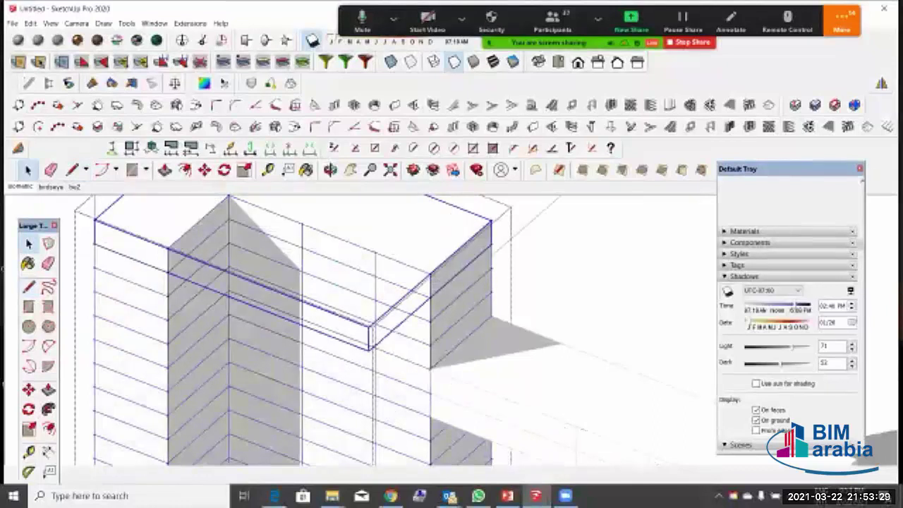
pyautogui.press('m')
pyautogui.scroll(-3, 394, 227)
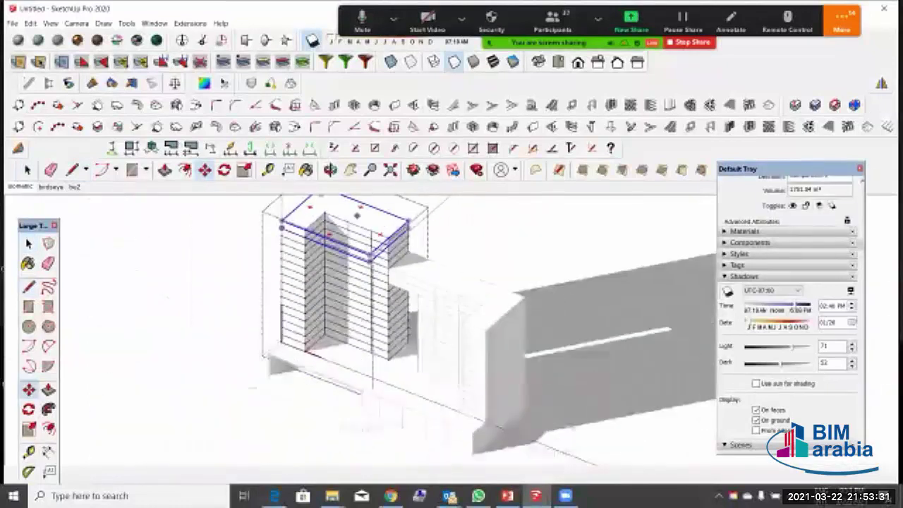
pyautogui.press('ctrl')
pyautogui.click(370, 255)
pyautogui.press('space')
# Step: Inside the copied storey, draw vertical midpoint lines on the remaining recessed facade bays and on the short wing's front face
pyautogui.scroll(3, 83, 307)
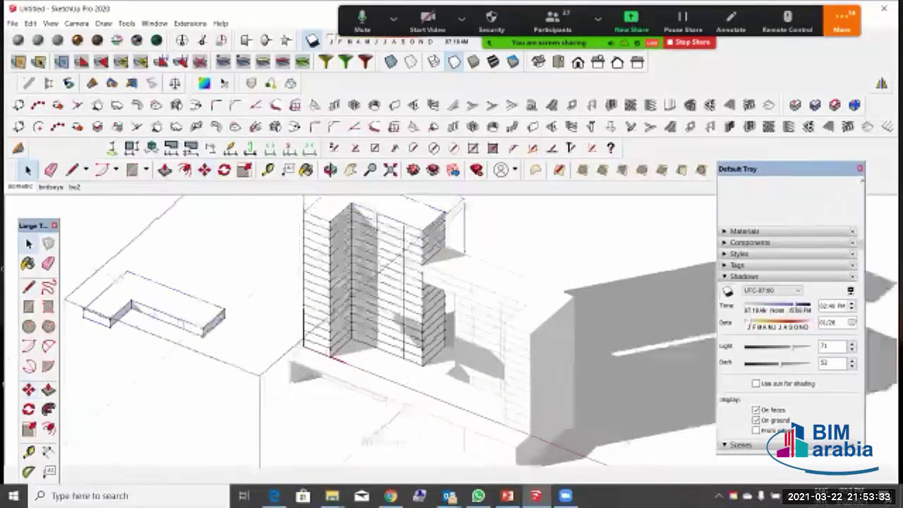
pyautogui.press('l')
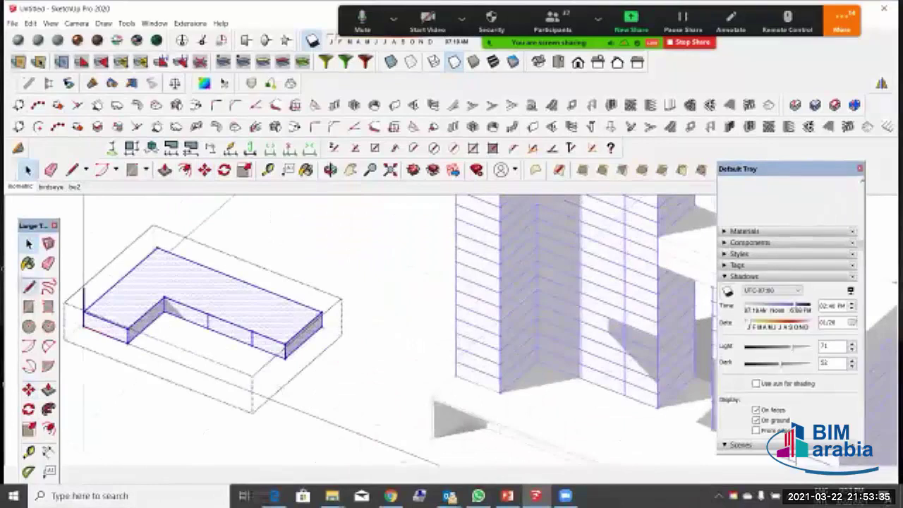
pyautogui.scroll(2, 230, 338)
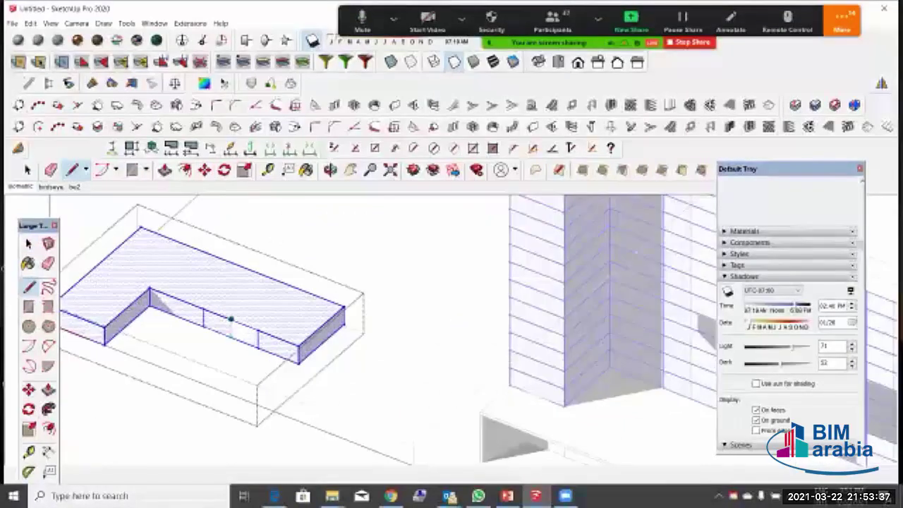
pyautogui.click(177, 316)
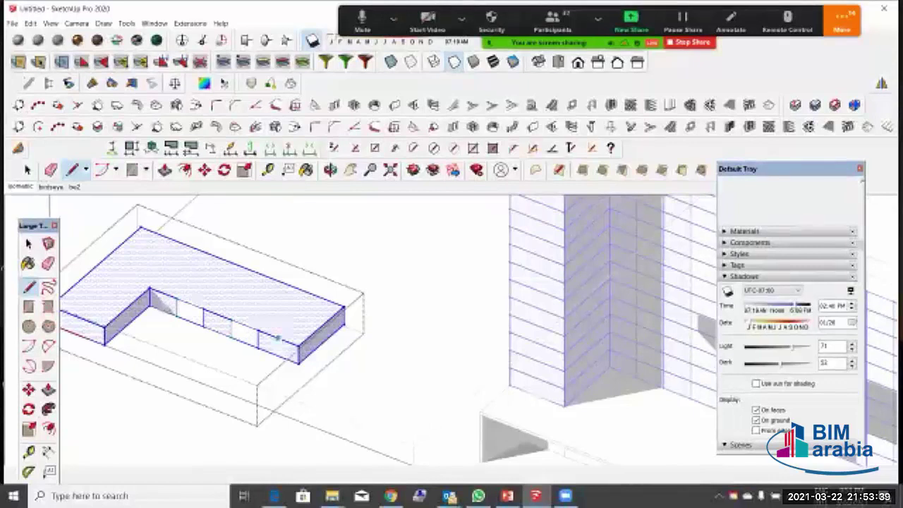
pyautogui.click(278, 355)
pyautogui.click(278, 337)
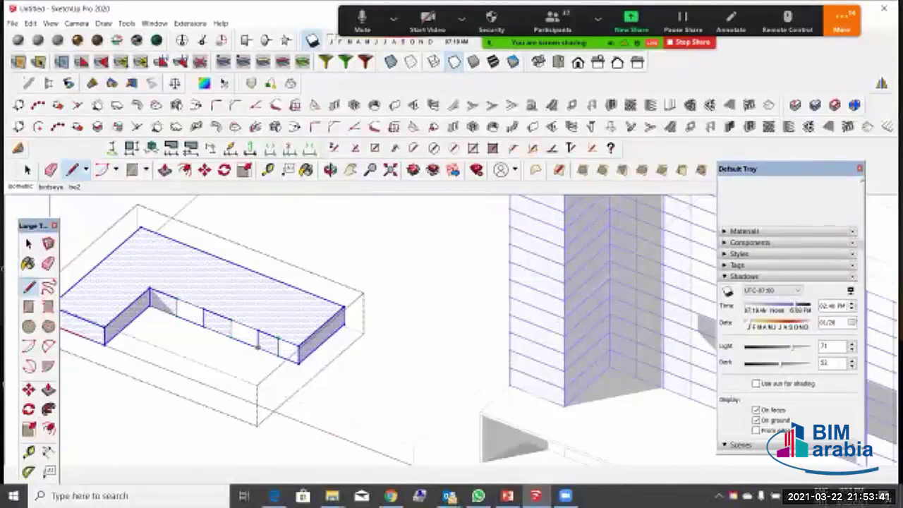
pyautogui.scroll(-2, 298, 330)
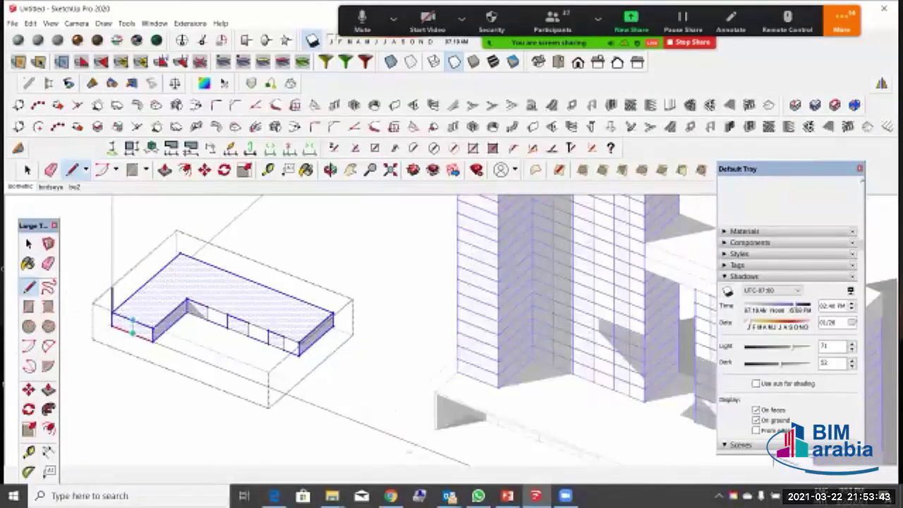
pyautogui.click(28, 243)
pyautogui.scroll(-3, 194, 304)
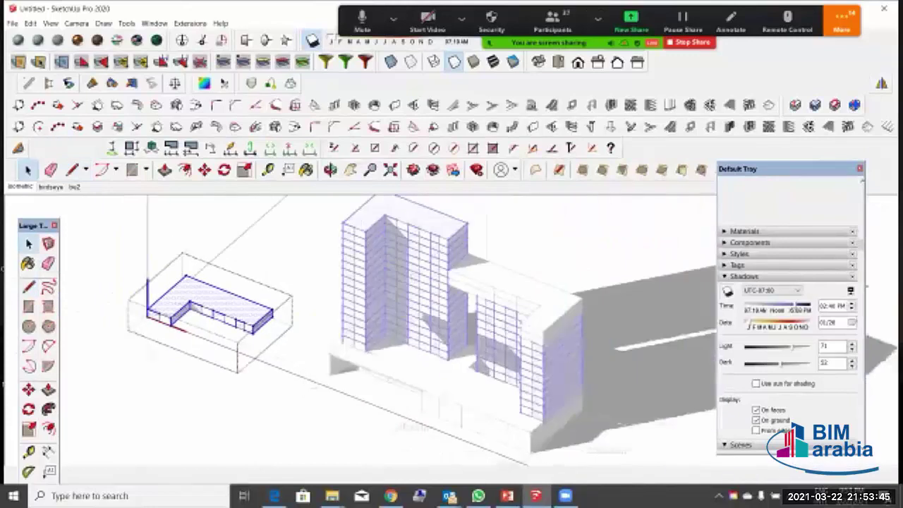
pyautogui.press('Escape')
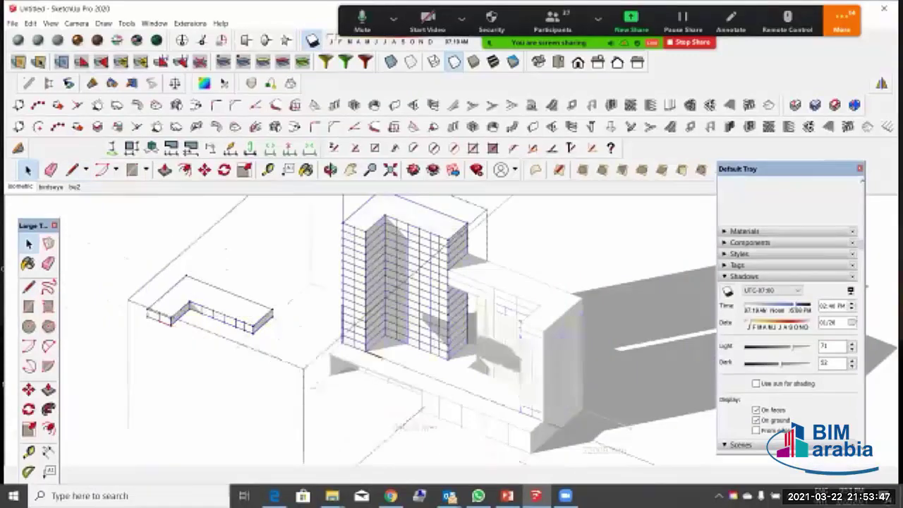
# Step: Reopen the storey copy beside the building for editing and select all of its connected geometry
pyautogui.click(205, 296)
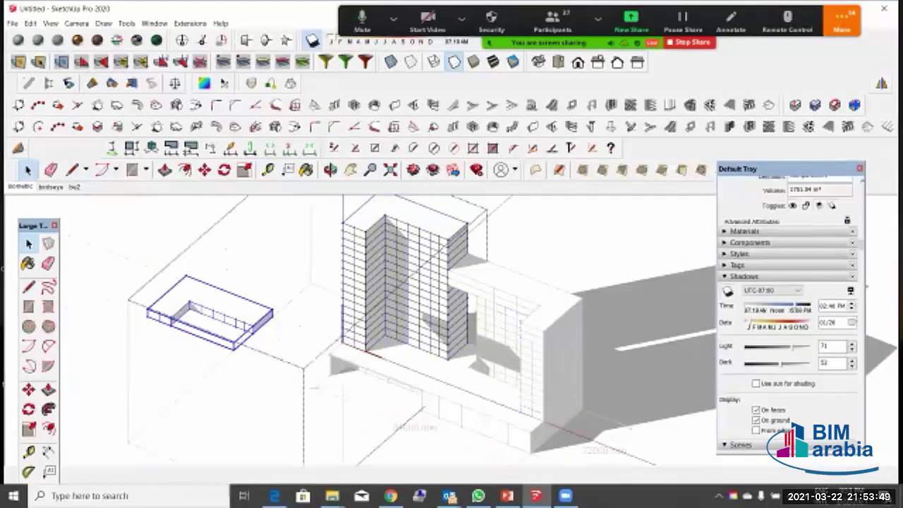
pyautogui.scroll(2, 190, 289)
pyautogui.scroll(2, 191, 289)
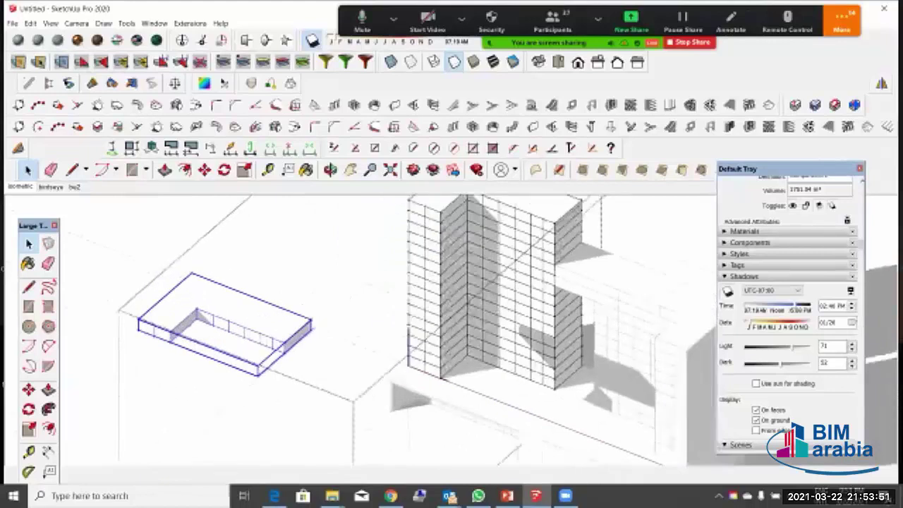
pyautogui.doubleClick(234, 317)
pyautogui.tripleClick(235, 317)
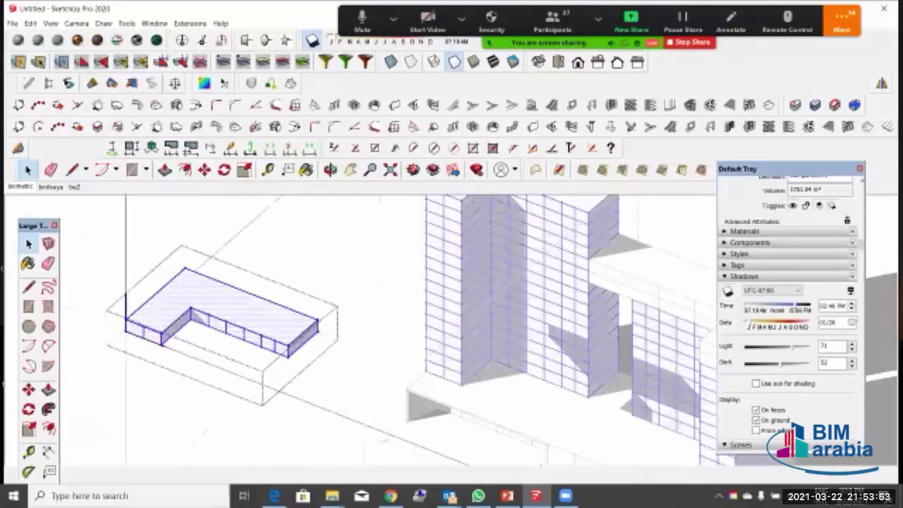
pyautogui.scroll(4, 237, 320)
pyautogui.scroll(2, 222, 322)
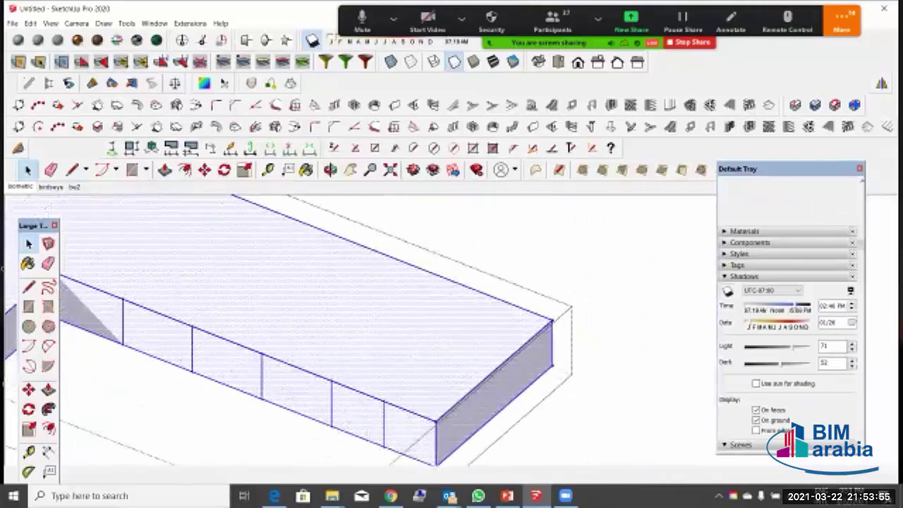
pyautogui.press('l')
pyautogui.scroll(-4, 228, 287)
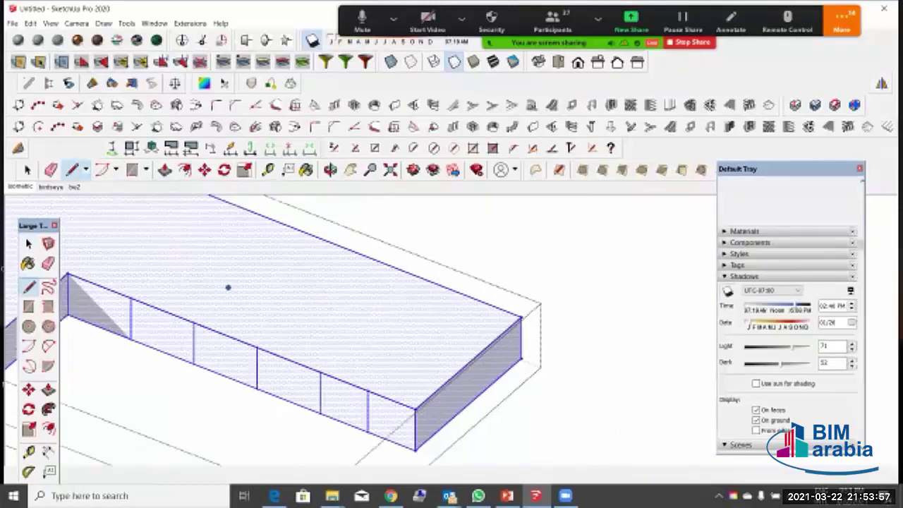
pyautogui.scroll(2, 272, 343)
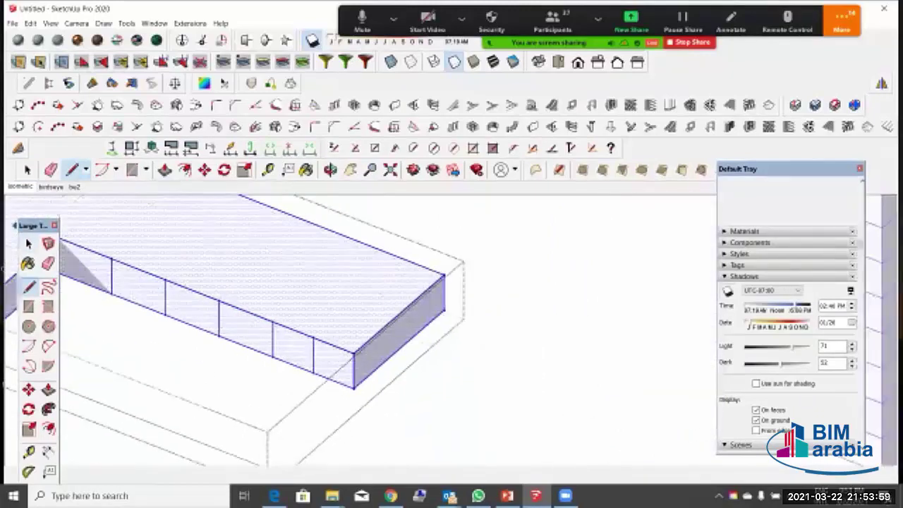
pyautogui.press('space')
pyautogui.click(275, 282)
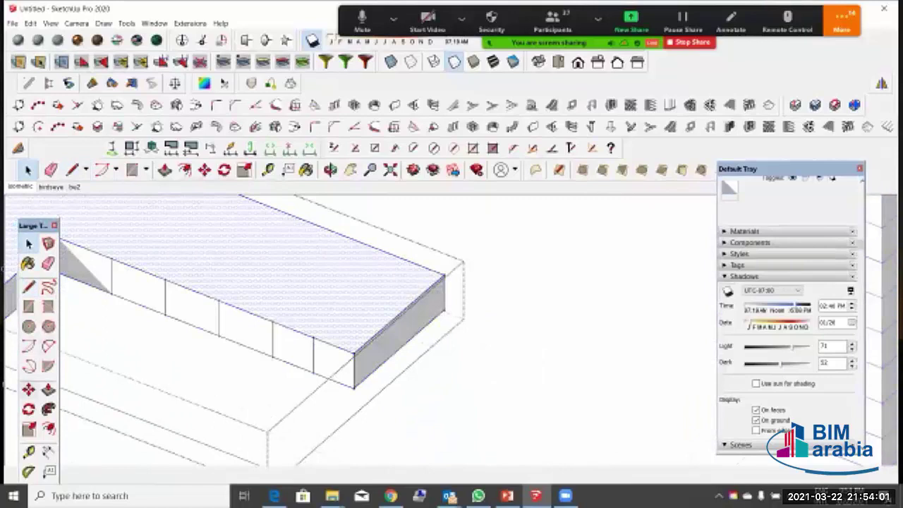
pyautogui.press('m')
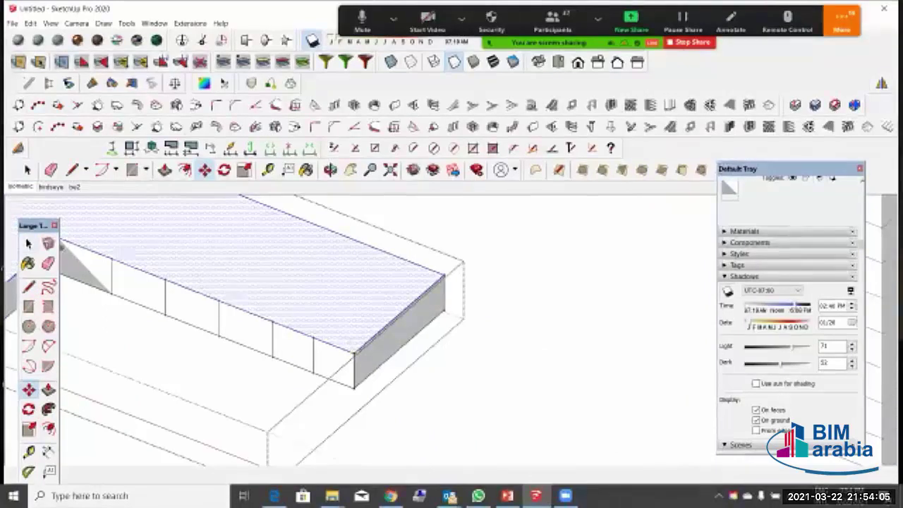
pyautogui.press('space')
# Step: Copy the storey's underside face a short distance straight up to form a horizontal band around its base
pyautogui.scroll(-2, 548, 366)
pyautogui.moveTo(549, 366); pyautogui.dragTo(522, 254, button='middle')
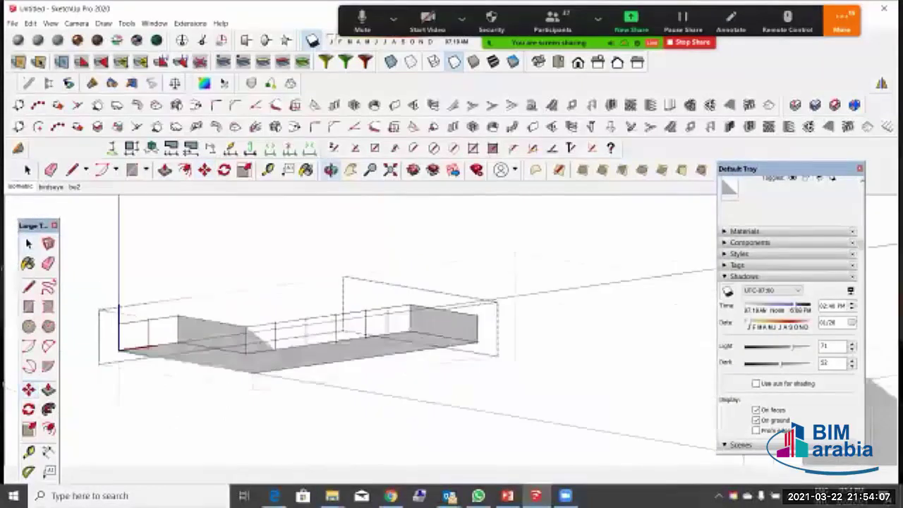
pyautogui.scroll(3, 415, 303)
pyautogui.click(332, 369)
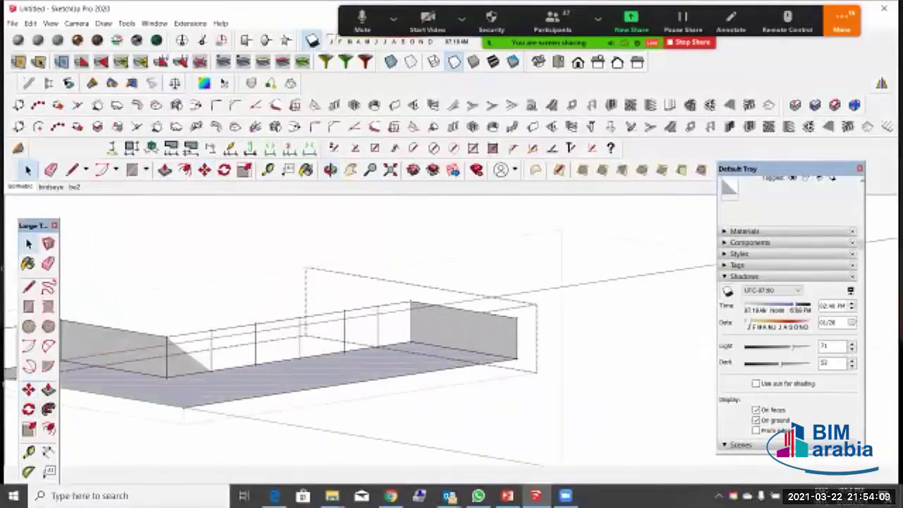
pyautogui.press('m')
pyautogui.scroll(2, 423, 335)
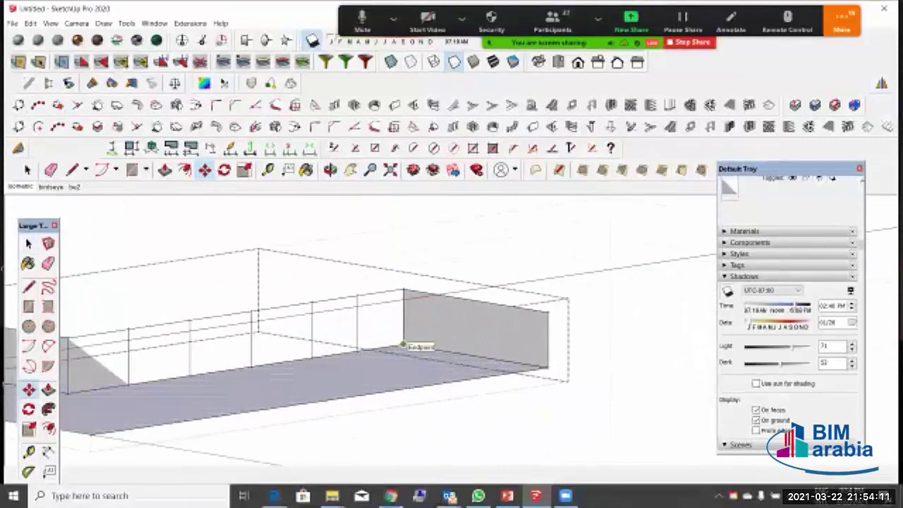
pyautogui.click(403, 345)
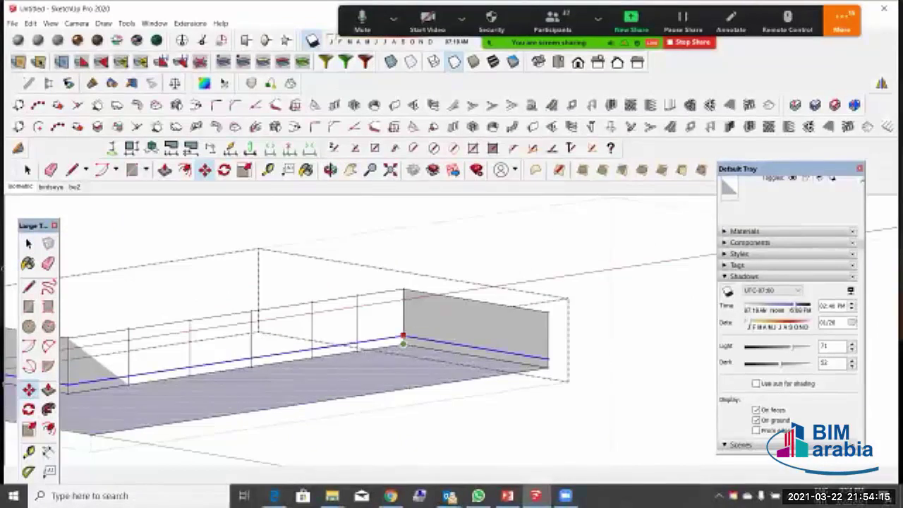
pyautogui.moveTo(403, 342); pyautogui.dragTo(414, 274, button='middle')
pyautogui.scroll(-3, 413, 282)
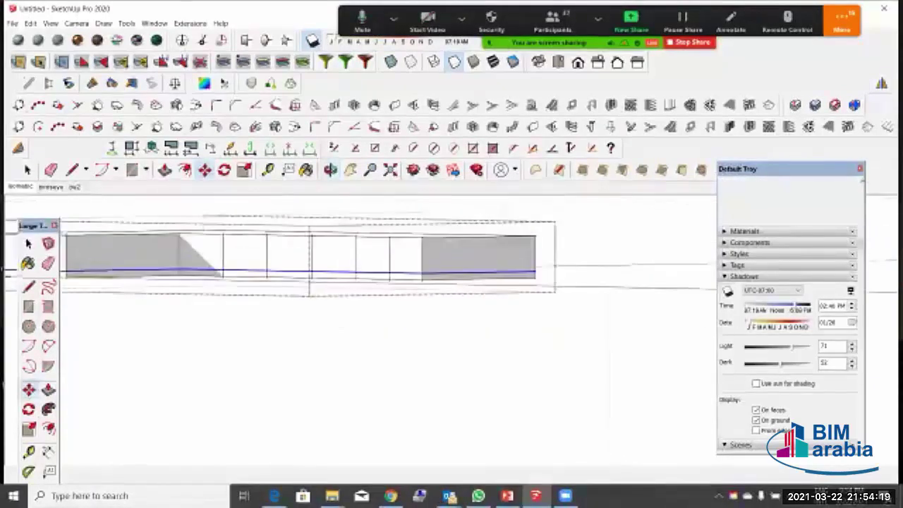
pyautogui.scroll(4, 412, 282)
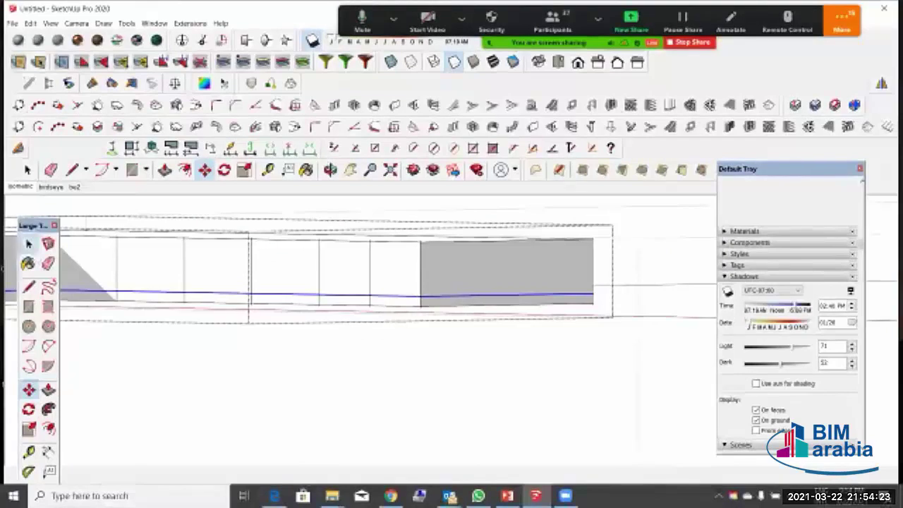
# Step: Copy the storey's top face 500 mm straight down to form a matching band around its upper edge
pyautogui.click(29, 243)
pyautogui.moveTo(317, 251); pyautogui.dragTo(317, 275, button='middle')
pyautogui.moveTo(417, 224); pyautogui.dragTo(418, 243, button='middle')
pyautogui.scroll(-2, 418, 243)
pyautogui.scroll(2, 417, 243)
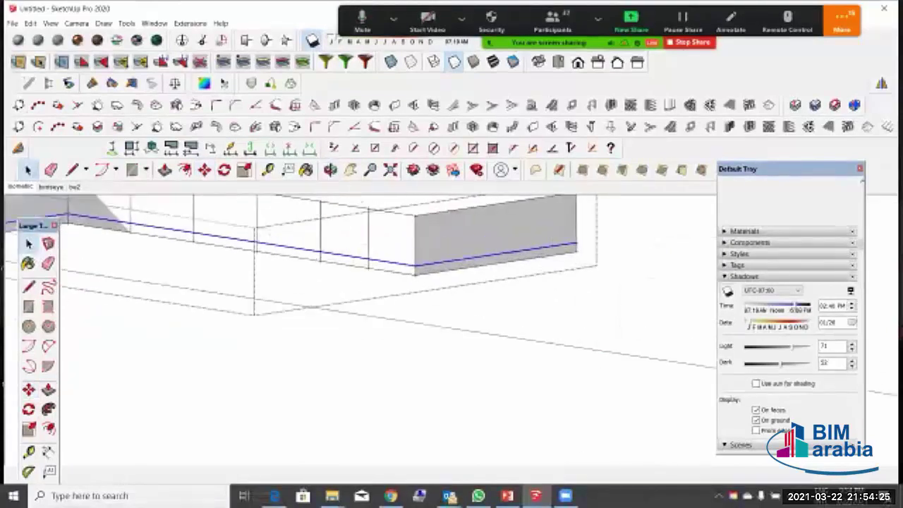
pyautogui.click(418, 205)
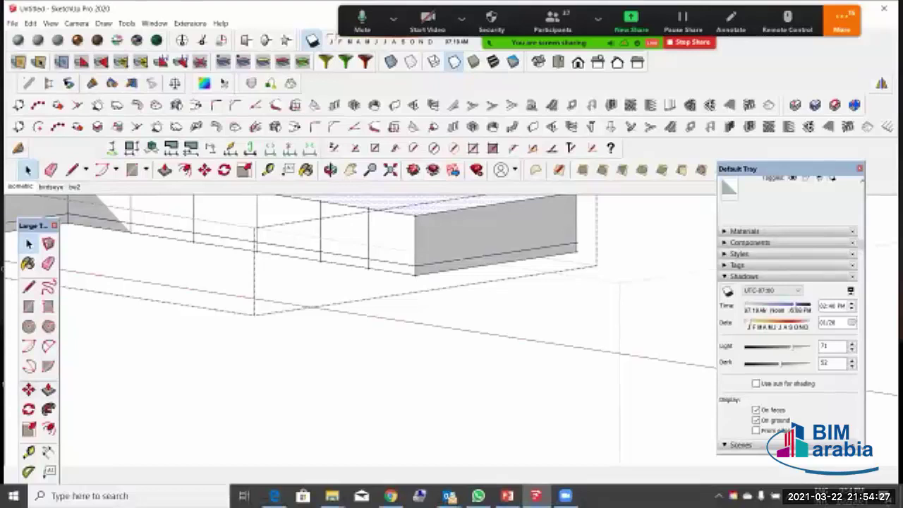
pyautogui.press('m')
pyautogui.click(415, 215)
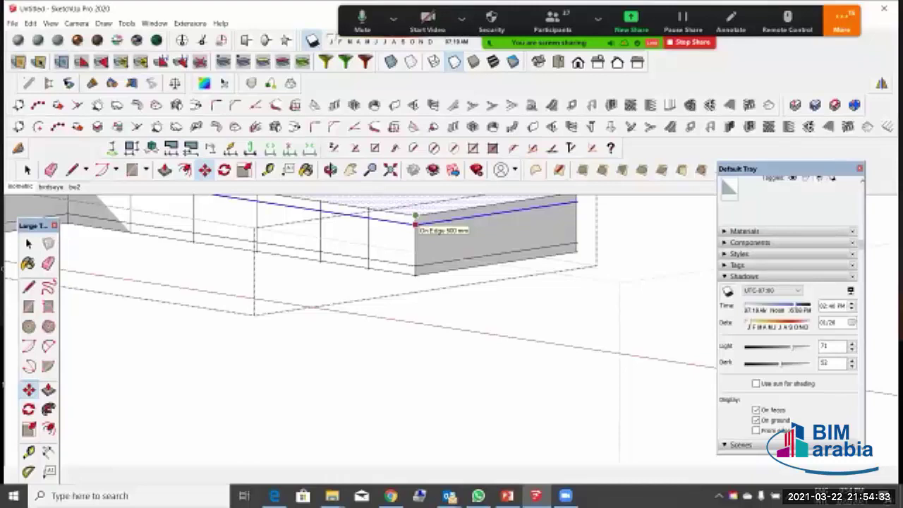
# Step: Finish copying the top-face outline down to form the horizontal band around the storey's upper edge
pyautogui.press('Return')
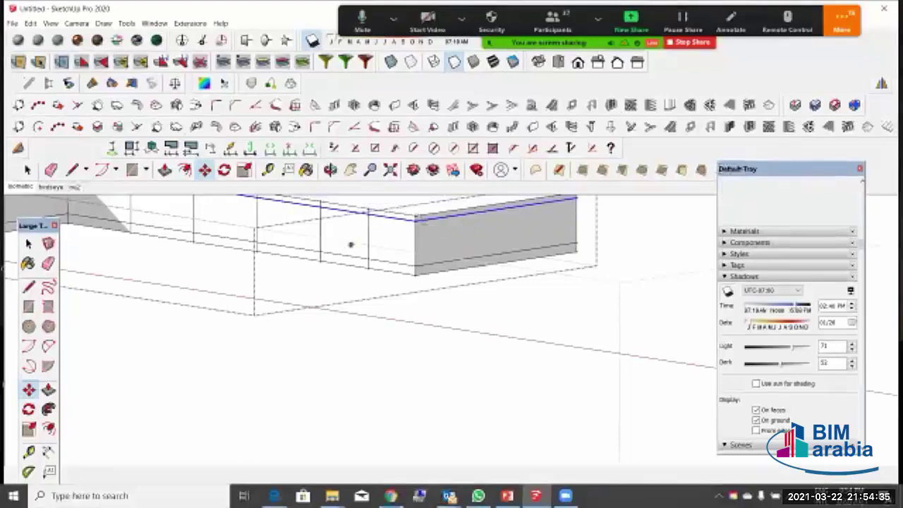
pyautogui.scroll(-3, 497, 269)
pyautogui.scroll(3, 442, 233)
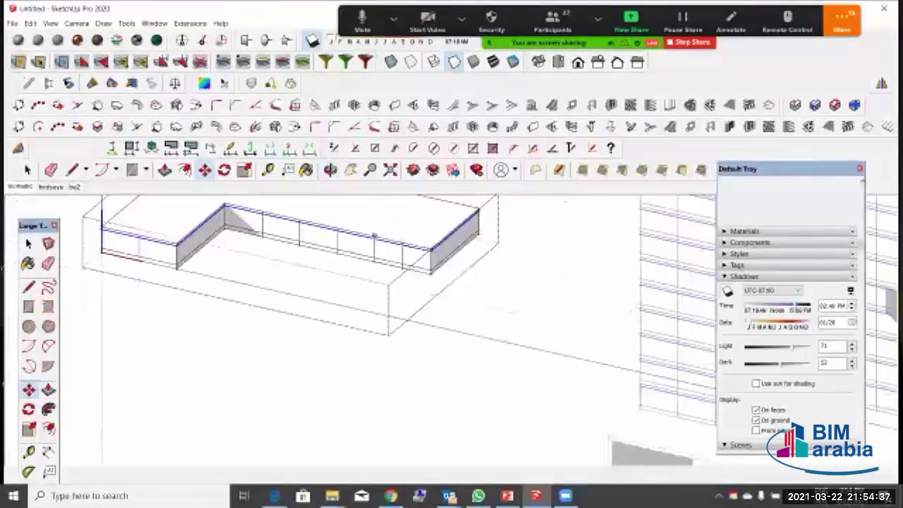
# Step: Stop editing the storey component and delete the spare storey copy beside the building
pyautogui.click(29, 243)
pyautogui.click(120, 352)
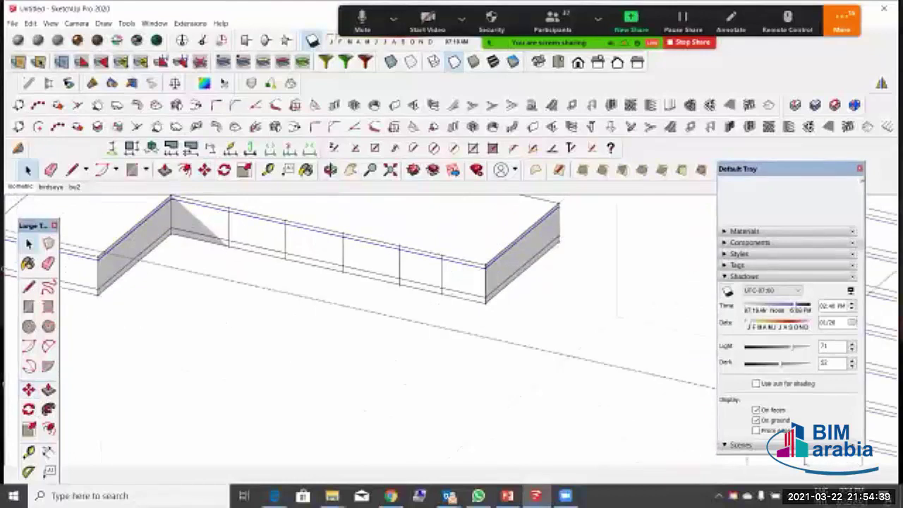
pyautogui.click(116, 271)
pyautogui.press('Delete')
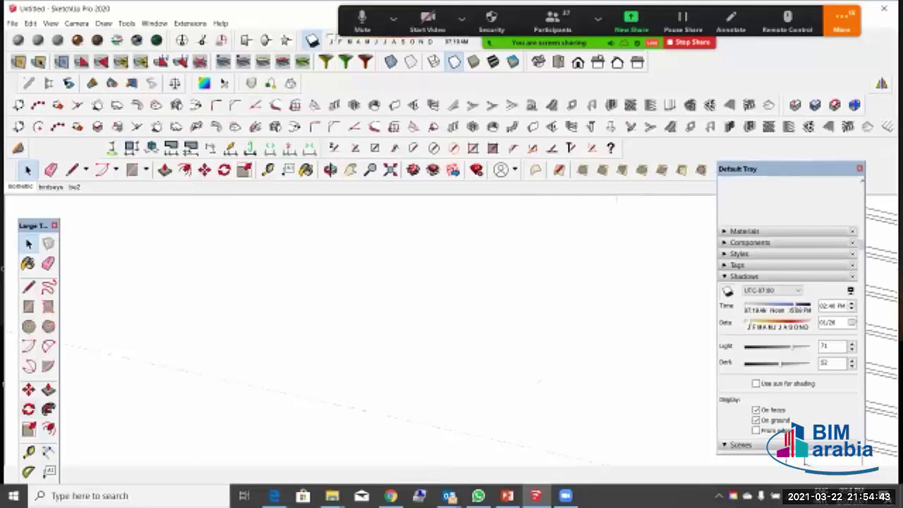
# Step: Show the whole model and examine the facade divisions and bands on both towers from several distances and angles
pyautogui.click(390, 169)
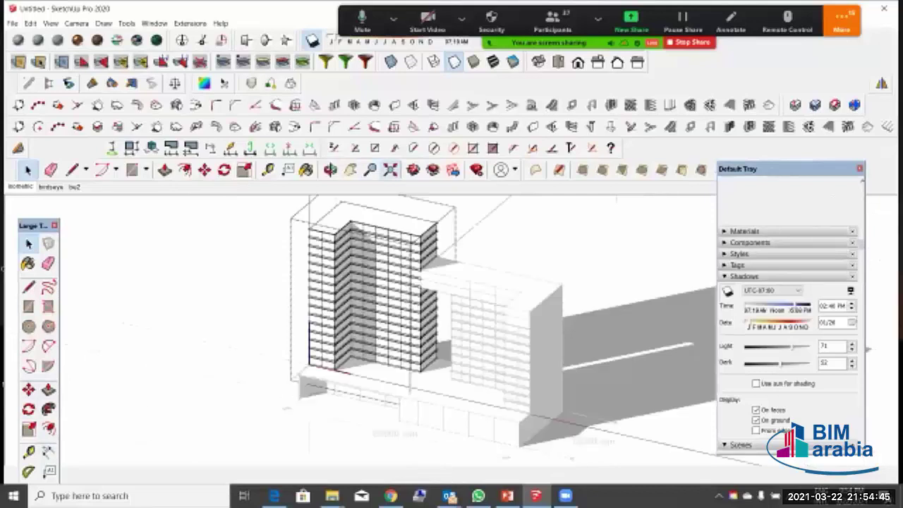
pyautogui.scroll(8, 397, 270)
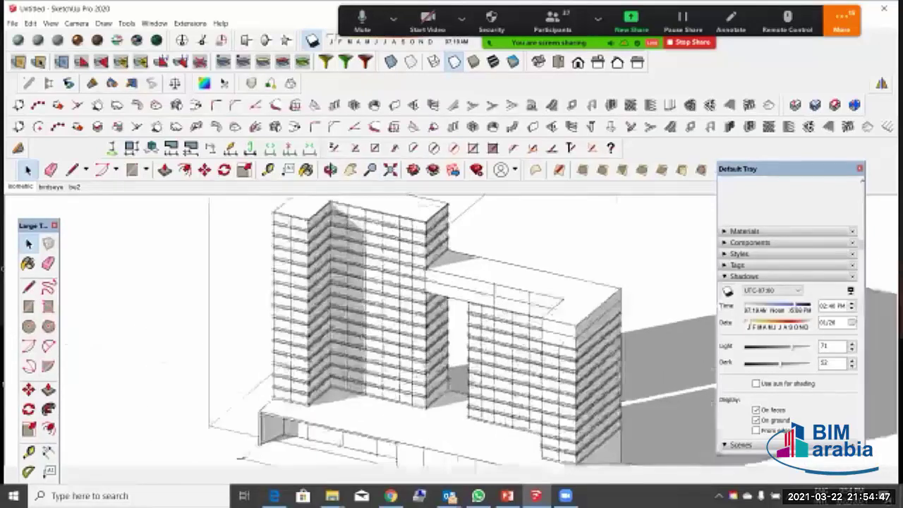
pyautogui.scroll(1, 395, 268)
pyautogui.scroll(-2, 395, 268)
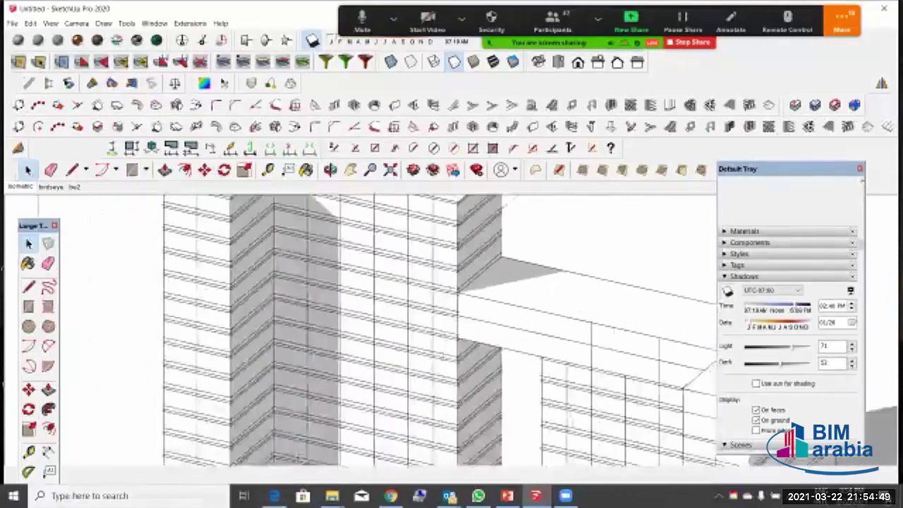
pyautogui.moveTo(396, 268); pyautogui.dragTo(410, 297, button='middle')
pyautogui.scroll(-3, 353, 274)
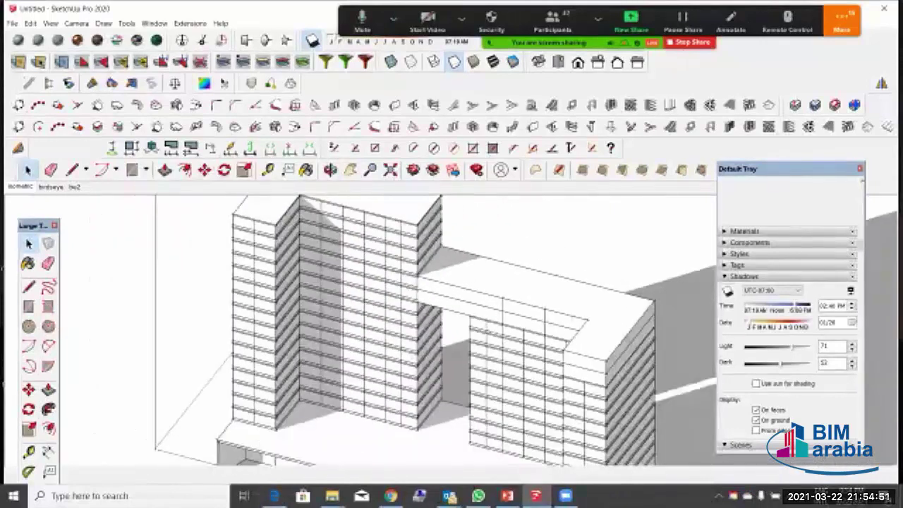
pyautogui.scroll(1, 353, 274)
pyautogui.scroll(-1, 367, 281)
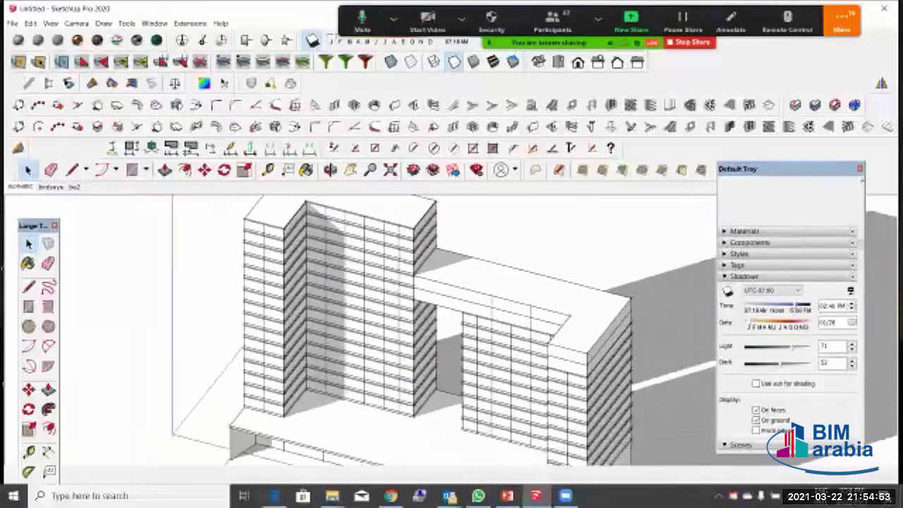
pyautogui.scroll(-1, 367, 280)
pyautogui.moveTo(367, 281)
pyautogui.mouseDown(button='middle')
pyautogui.moveTo(369, 303)
pyautogui.moveTo(359, 303)
pyautogui.mouseUp(button='middle')
pyautogui.scroll(2, 370, 264)
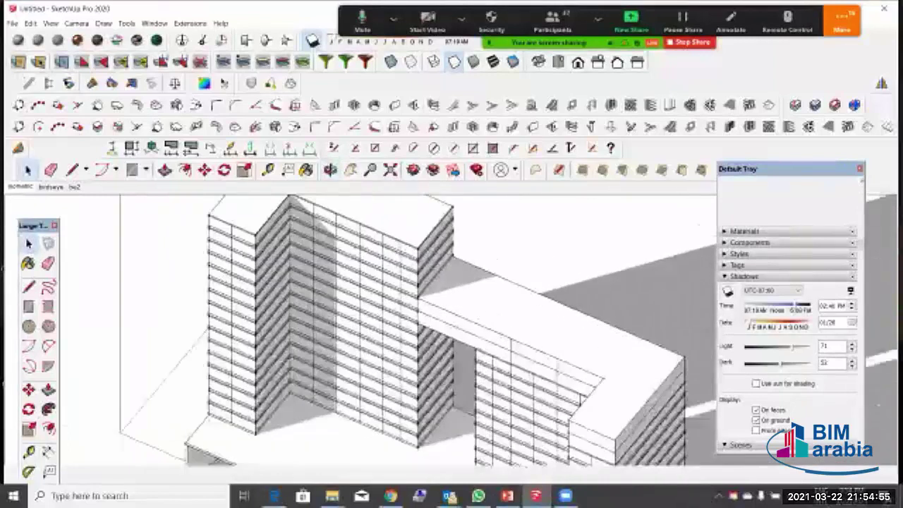
pyautogui.scroll(-1, 370, 264)
pyautogui.scroll(-1, 423, 324)
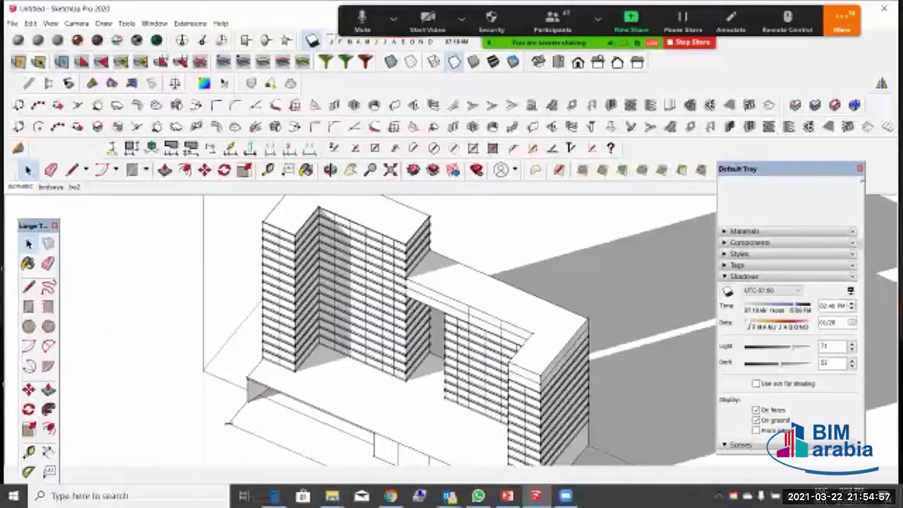
pyautogui.scroll(-2, 438, 243)
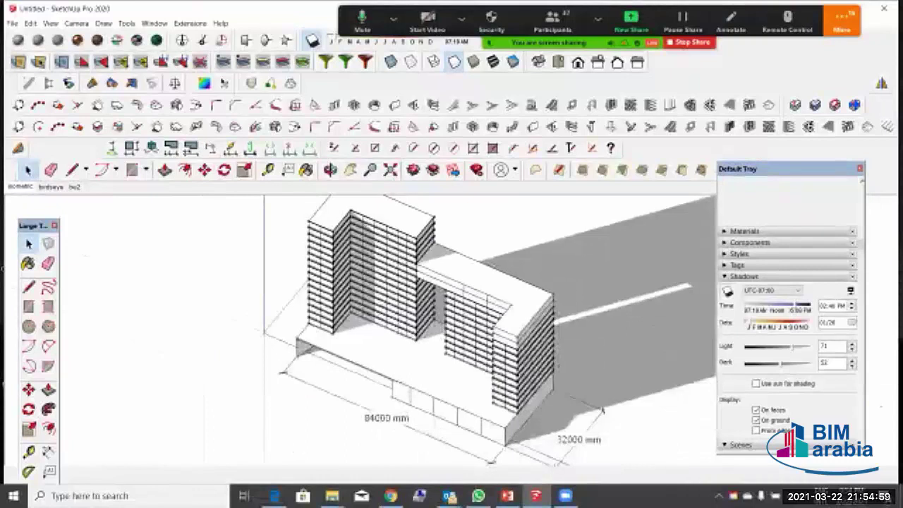
# Step: Open the podium for editing and select the base edges of its front bays and of the adjoining side wall
pyautogui.scroll(6, 427, 413)
pyautogui.tripleClick(348, 372)
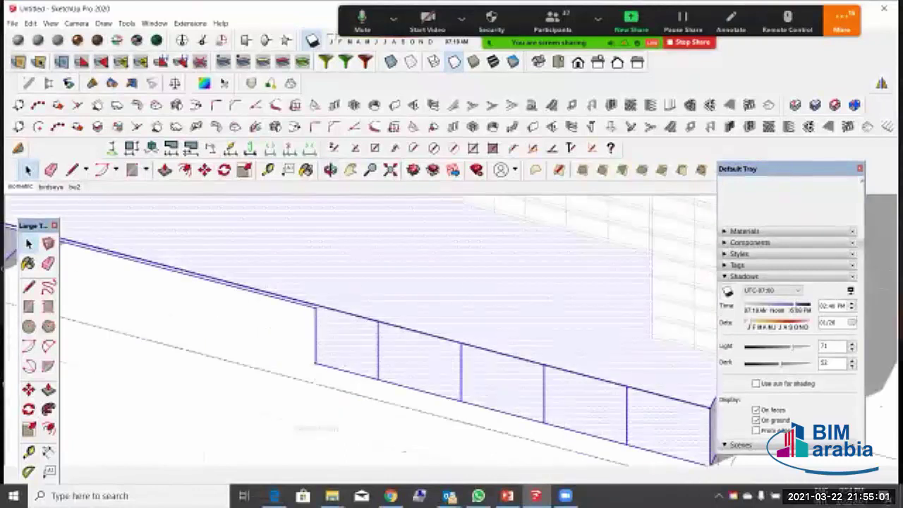
pyautogui.click(349, 372)
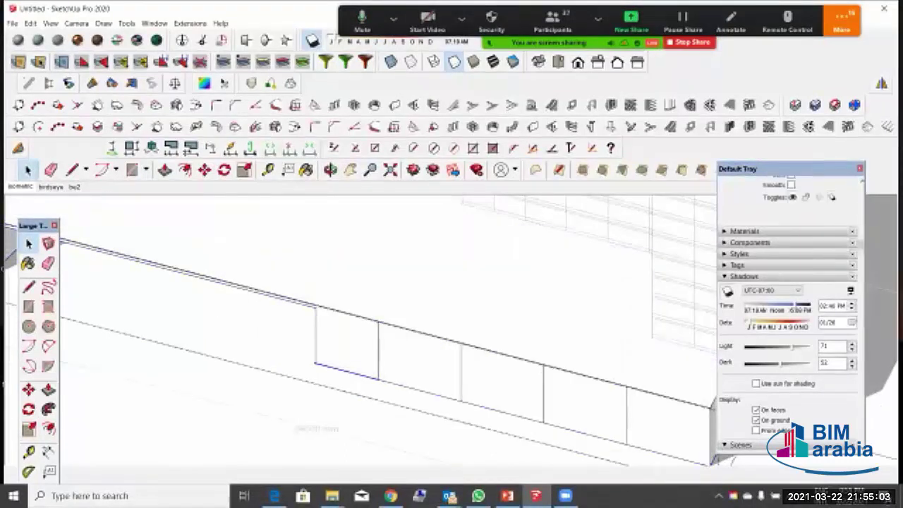
pyautogui.keyDown('ctrl'); pyautogui.click(421, 391); pyautogui.keyUp('ctrl')
pyautogui.keyDown('ctrl'); pyautogui.click(504, 413); pyautogui.keyUp('ctrl')
pyautogui.keyDown('ctrl'); pyautogui.click(585, 434); pyautogui.keyUp('ctrl')
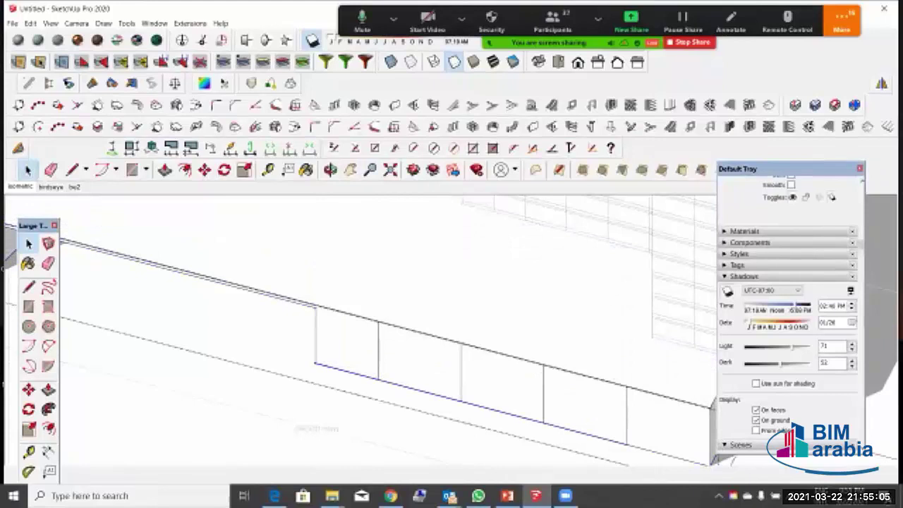
pyautogui.scroll(-3, 395, 343)
pyautogui.scroll(3, 606, 432)
pyautogui.keyDown('ctrl'); pyautogui.click(594, 422); pyautogui.keyUp('ctrl')
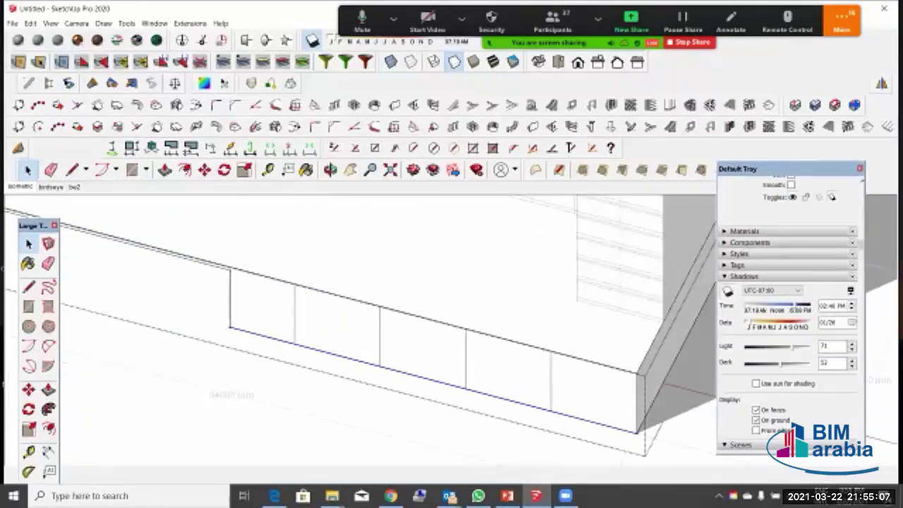
pyautogui.keyDown('ctrl'); pyautogui.click(675, 360); pyautogui.keyUp('ctrl')
# Step: Copy the selected podium base edges up to the walls' mid-height and again to the upper end of the bays' vertical edge
pyautogui.press('m')
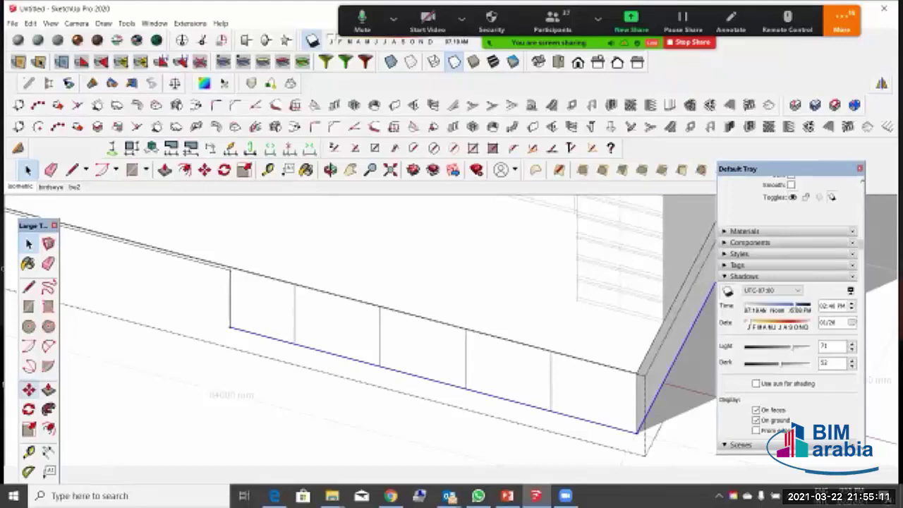
pyautogui.click(230, 326)
pyautogui.press('ctrl')
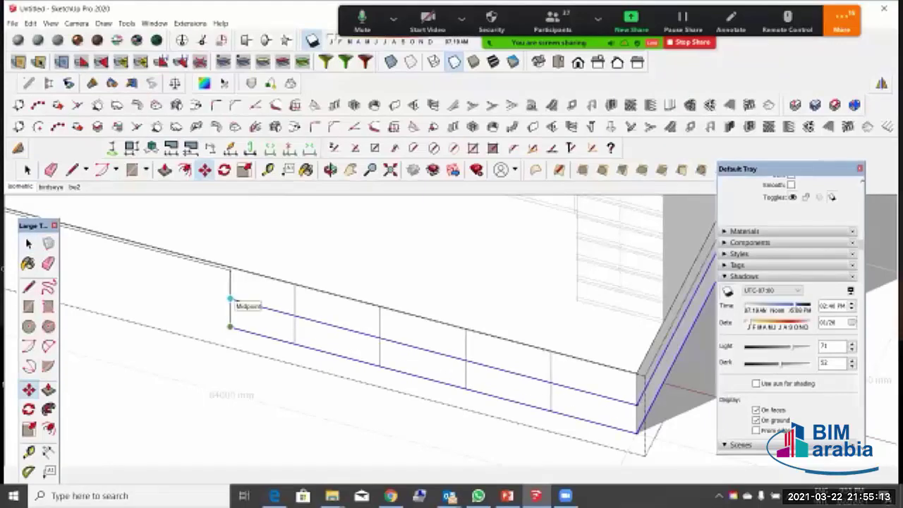
pyautogui.click(230, 298)
pyautogui.click(230, 299)
pyautogui.press('ctrl')
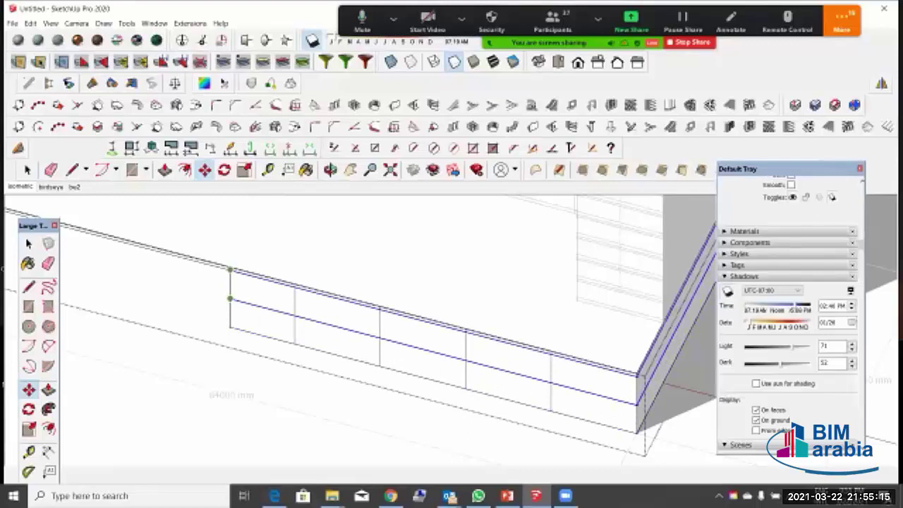
pyautogui.click(230, 270)
pyautogui.scroll(3, 244, 286)
pyautogui.scroll(-2, 259, 299)
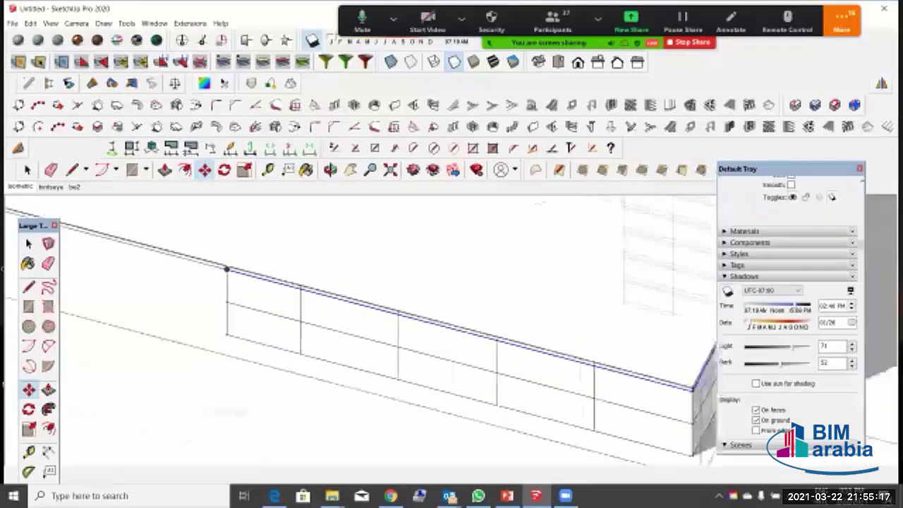
pyautogui.scroll(-3, 290, 324)
pyautogui.scroll(1, 306, 333)
pyautogui.press('space')
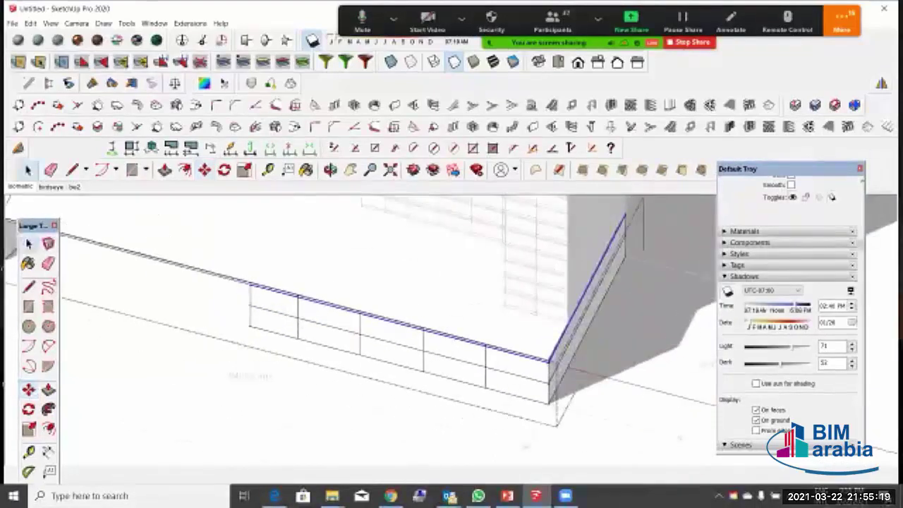
# Step: Draw a full-height vertical line through the midpoint of the podium's second front bay
pyautogui.click(316, 315)
pyautogui.scroll(4, 316, 316)
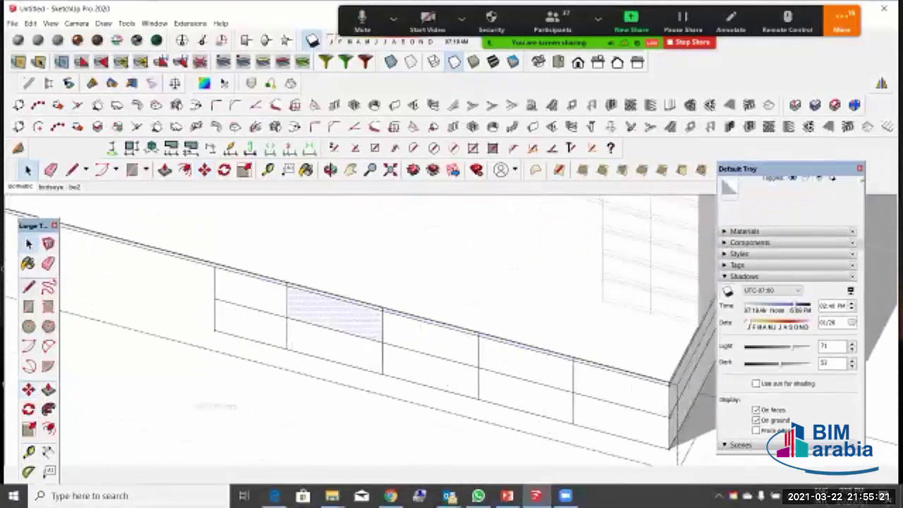
pyautogui.press('l')
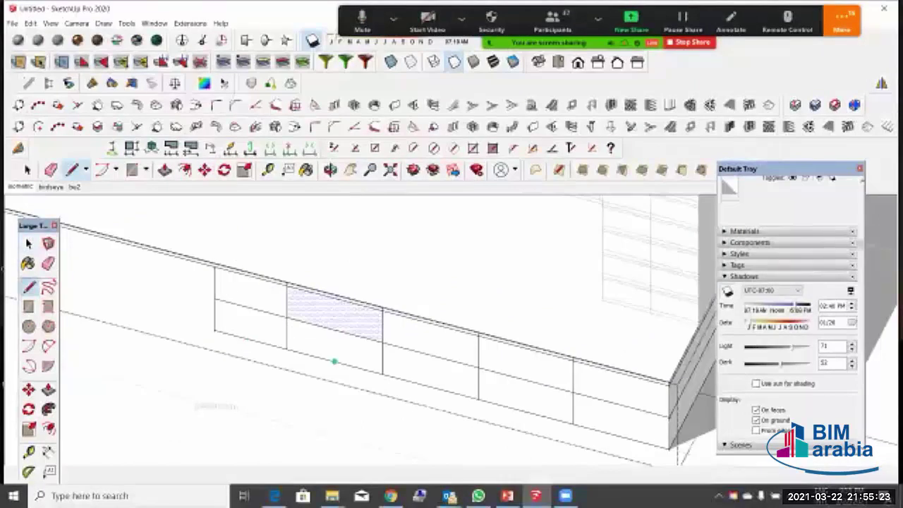
pyautogui.click(334, 361)
pyautogui.click(334, 299)
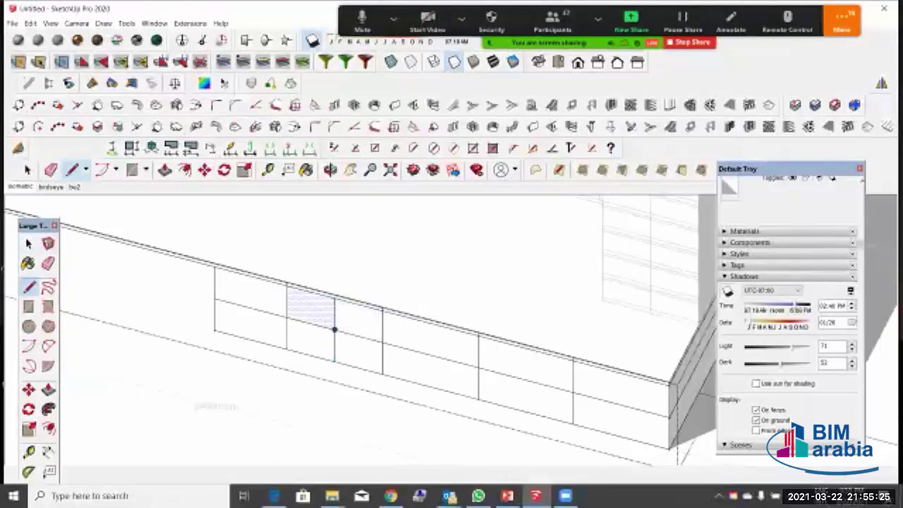
# Step: Copy the vertical division line to the midpoints of the first, third, fourth and fifth front bays of the podium
pyautogui.press('space')
pyautogui.click(334, 315)
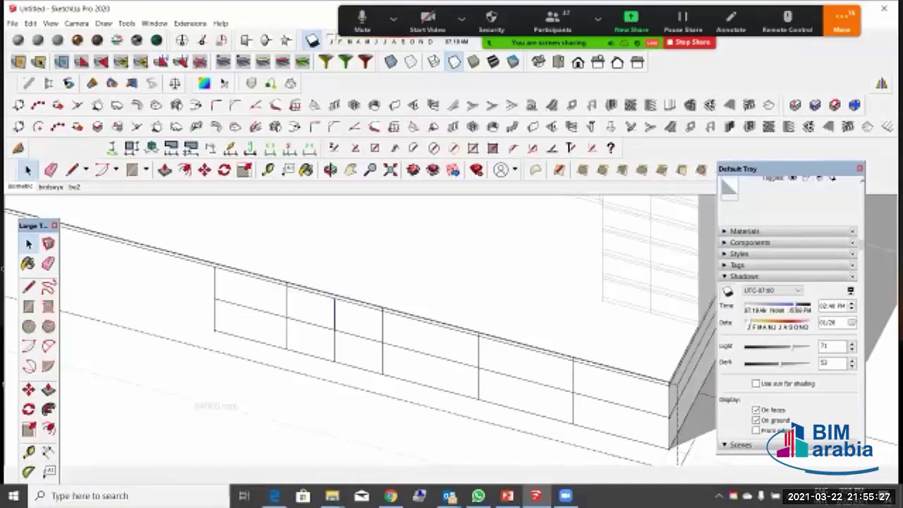
pyautogui.press('m')
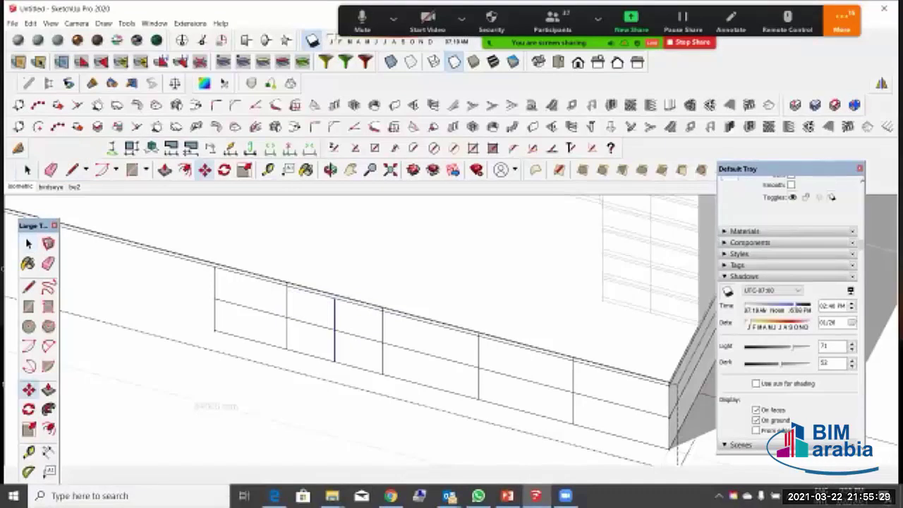
pyautogui.press('ctrl')
pyautogui.click(334, 361)
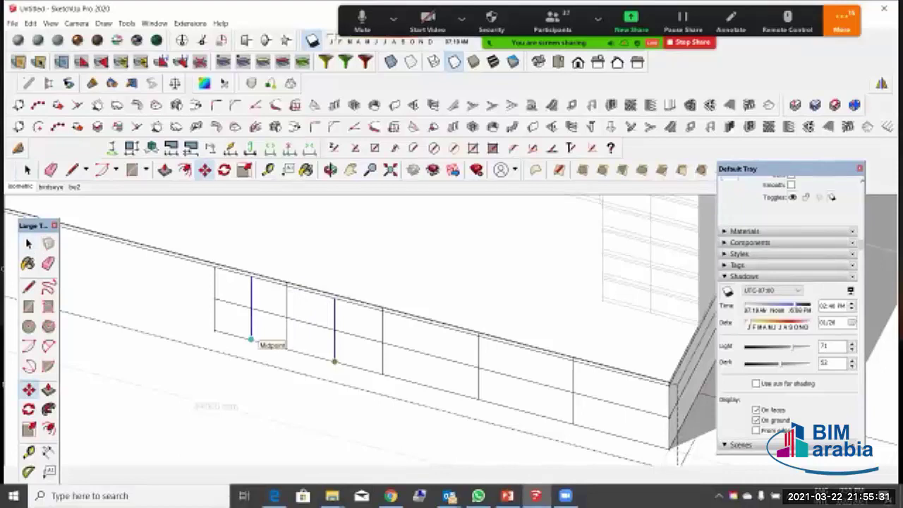
pyautogui.click(251, 340)
pyautogui.click(251, 339)
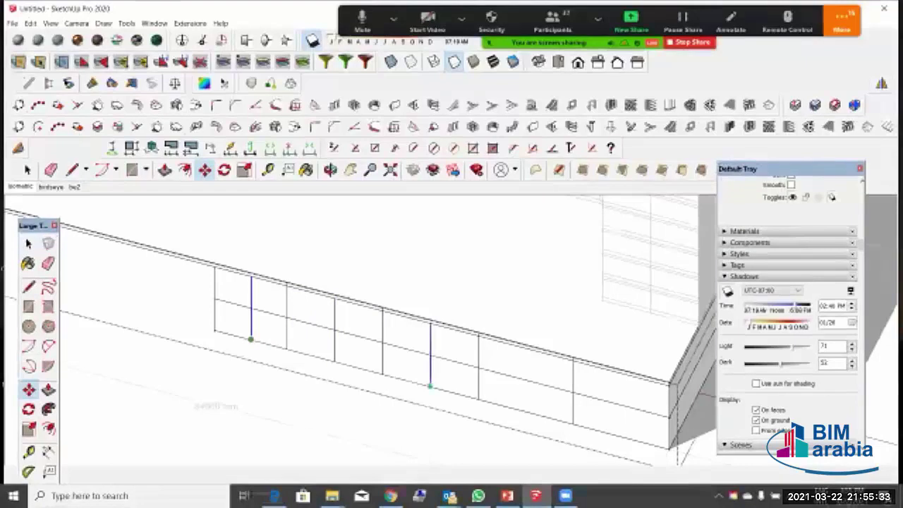
pyautogui.click(430, 386)
pyautogui.click(430, 386)
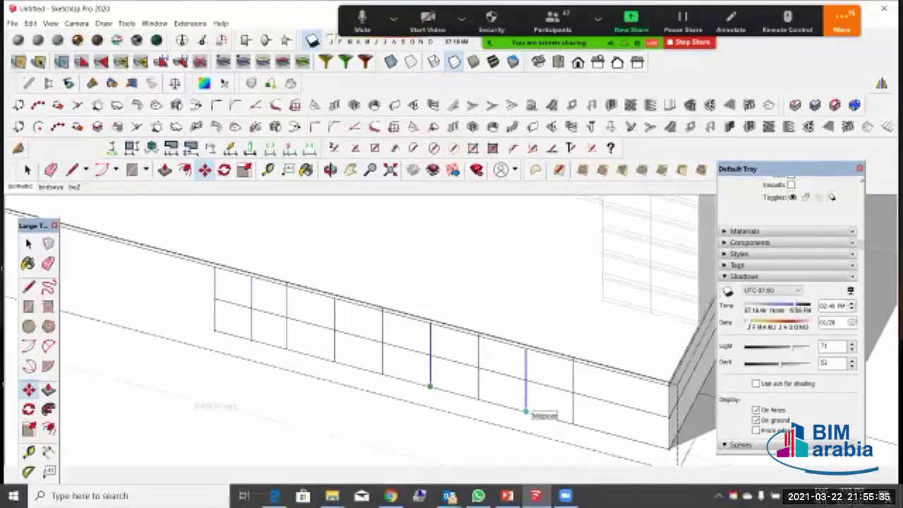
pyautogui.click(526, 409)
pyautogui.click(526, 411)
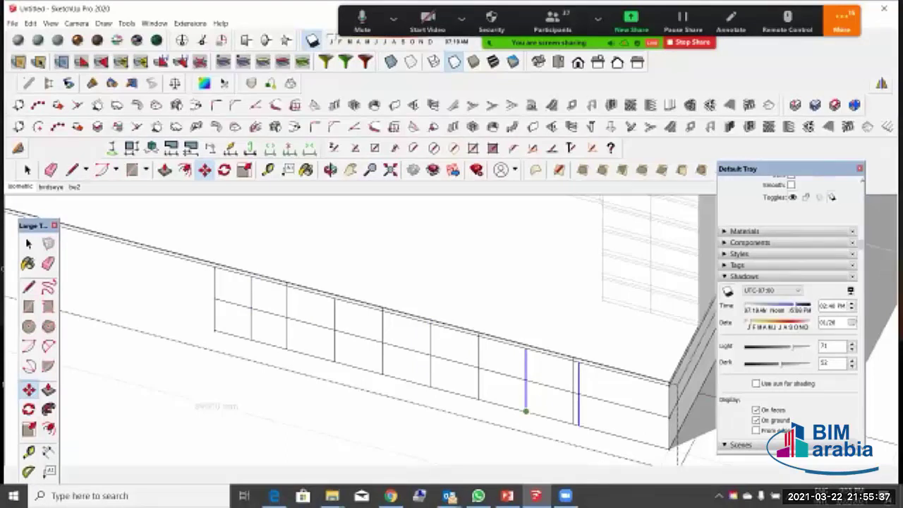
pyautogui.click(621, 429)
pyautogui.press('space')
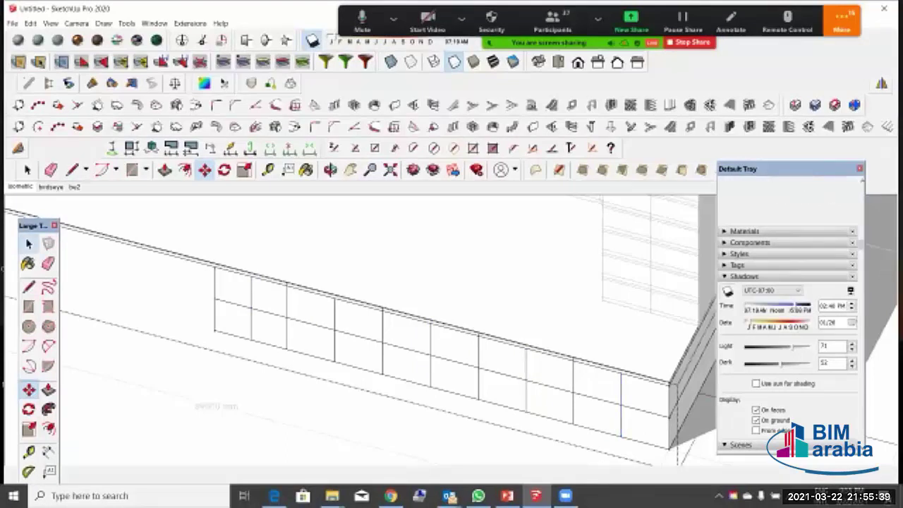
# Step: Leave podium editing, look over the whole building and recall the birdseye scene
pyautogui.scroll(-3, 294, 367)
pyautogui.scroll(-4, 293, 353)
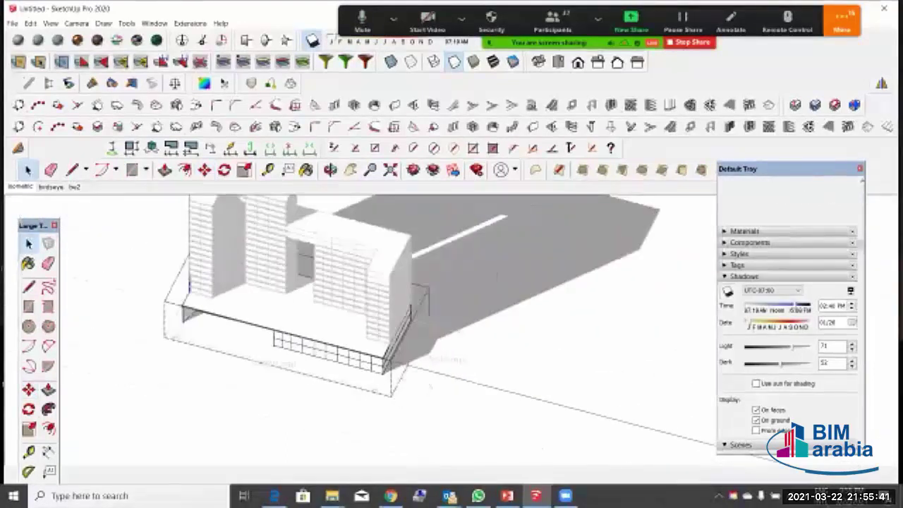
pyautogui.scroll(3, 282, 328)
pyautogui.moveTo(338, 338); pyautogui.dragTo(289, 341, button='middle')
pyautogui.scroll(-3, 352, 346)
pyautogui.scroll(-2, 451, 325)
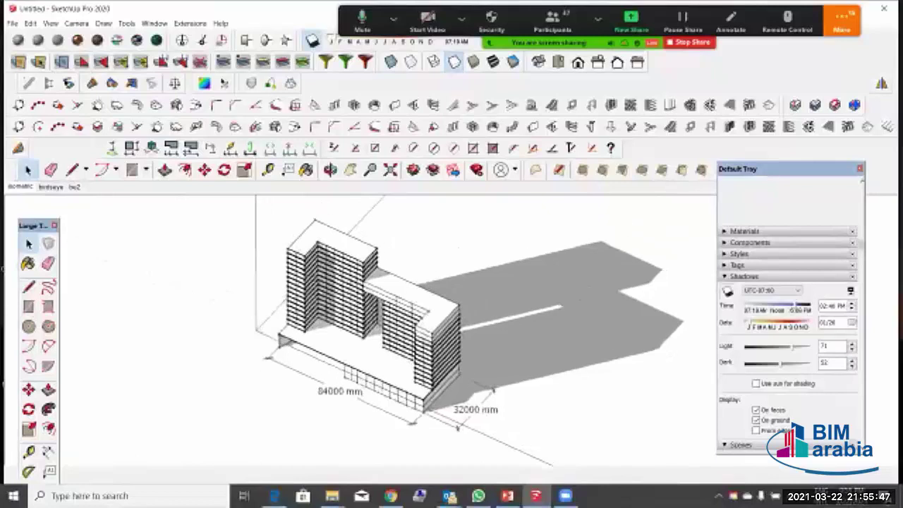
pyautogui.moveTo(409, 354); pyautogui.dragTo(394, 366, button='middle')
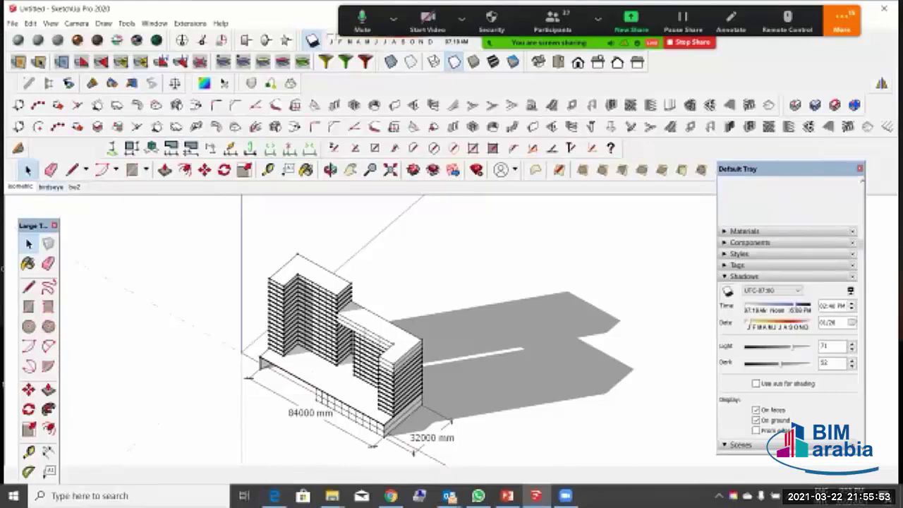
pyautogui.click(51, 187)
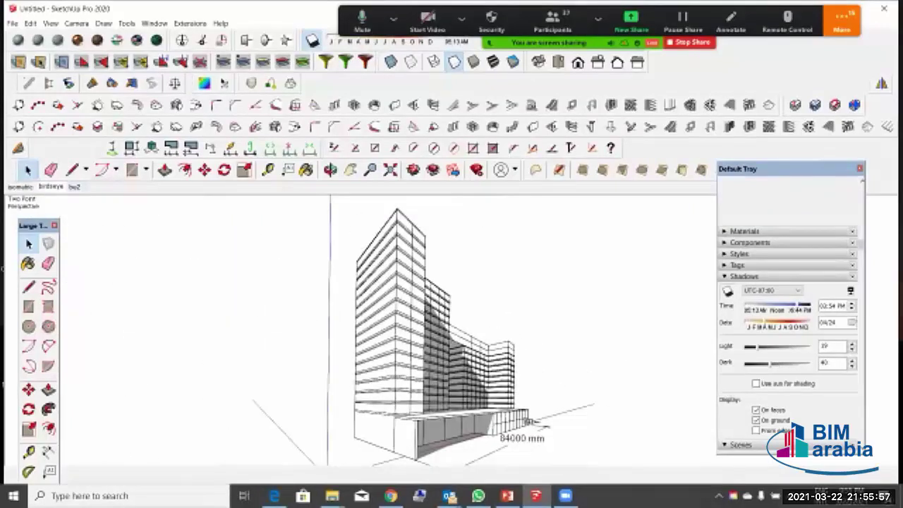
# Step: Review the be2 and isometric scenes, and view the building in two-point perspective
pyautogui.click(74, 187)
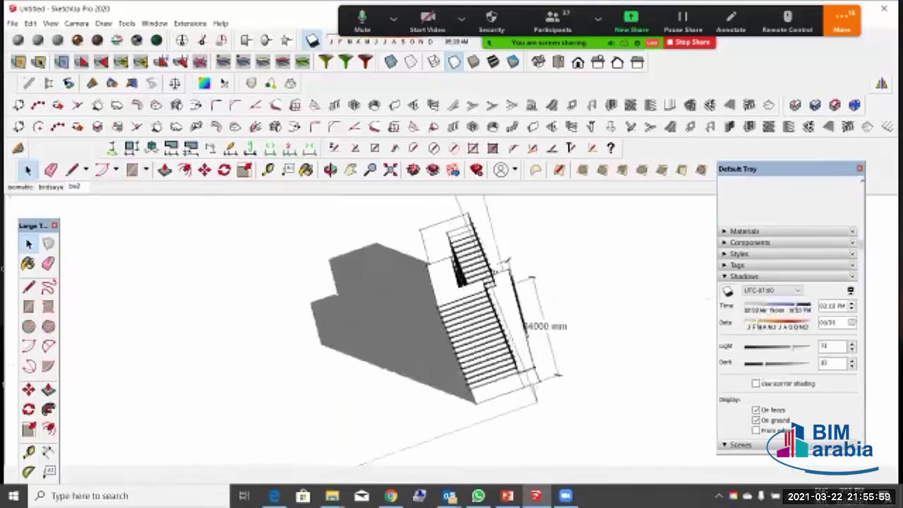
pyautogui.click(19, 187)
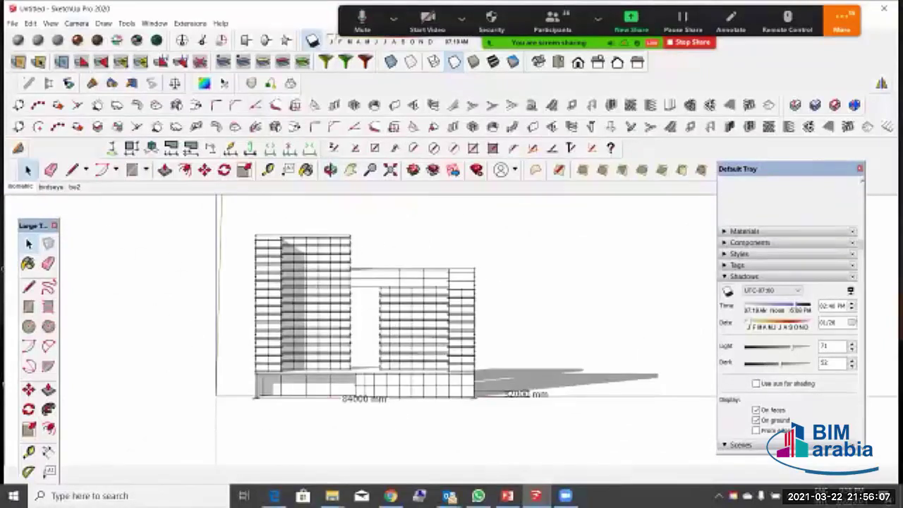
pyautogui.click(76, 23)
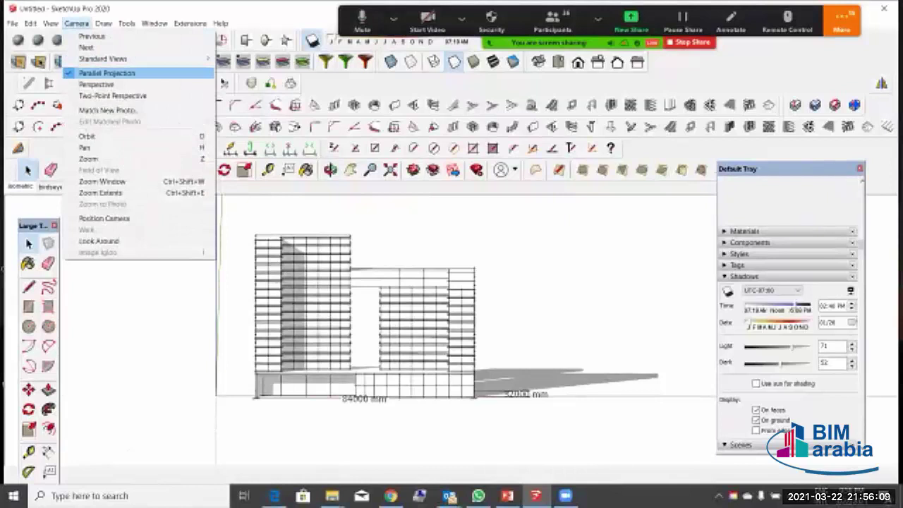
pyautogui.click(113, 95)
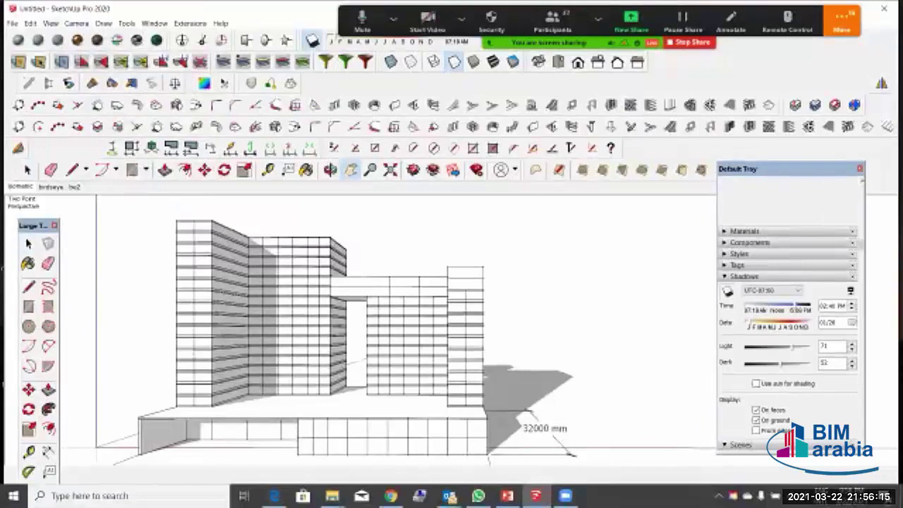
pyautogui.click(50, 23)
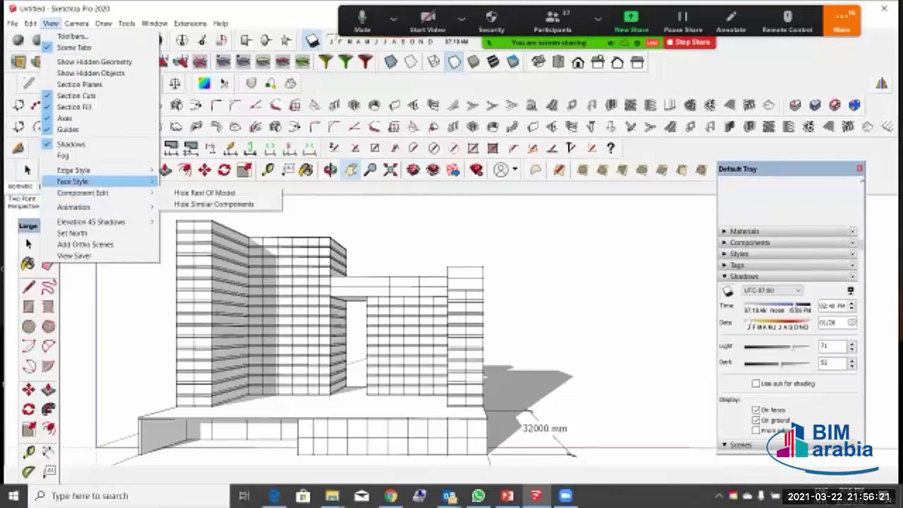
pyautogui.moveTo(73, 181)
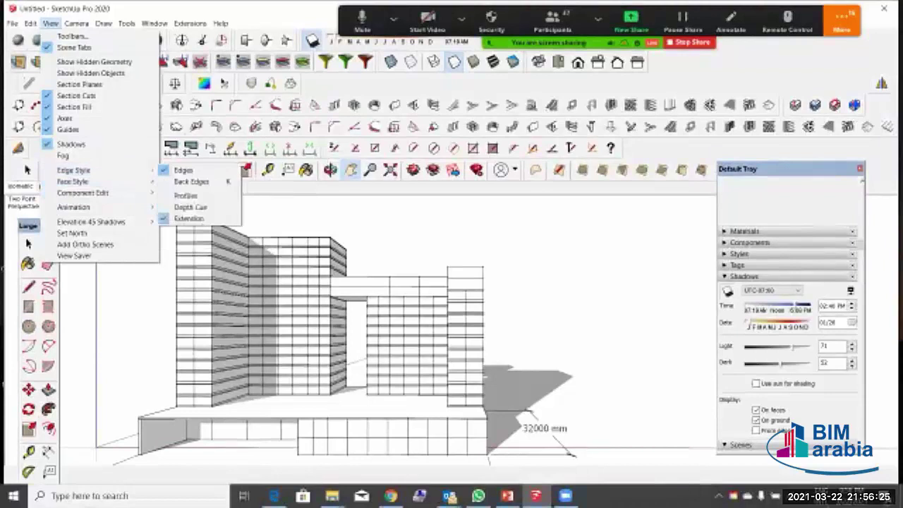
pyautogui.click(221, 23)
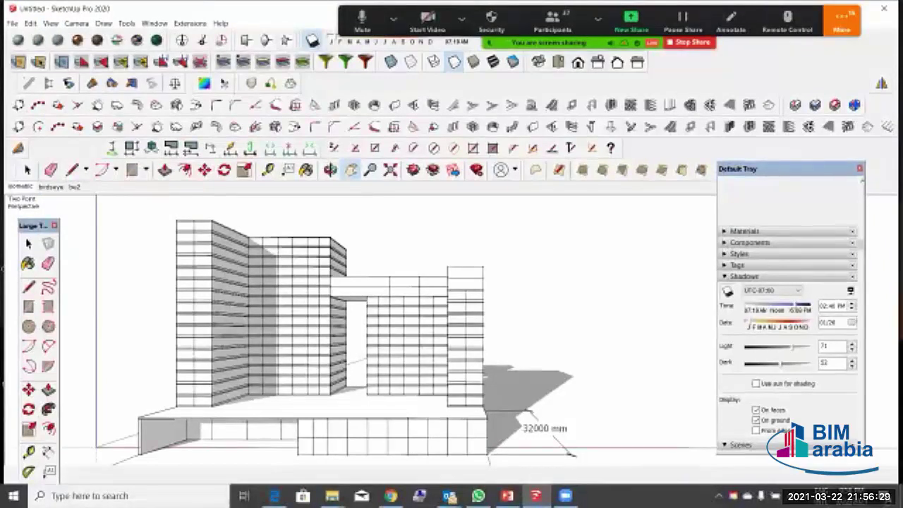
# Step: Set the camera to parallel projection and show the building's front view after checking the right and back views
pyautogui.click(598, 62)
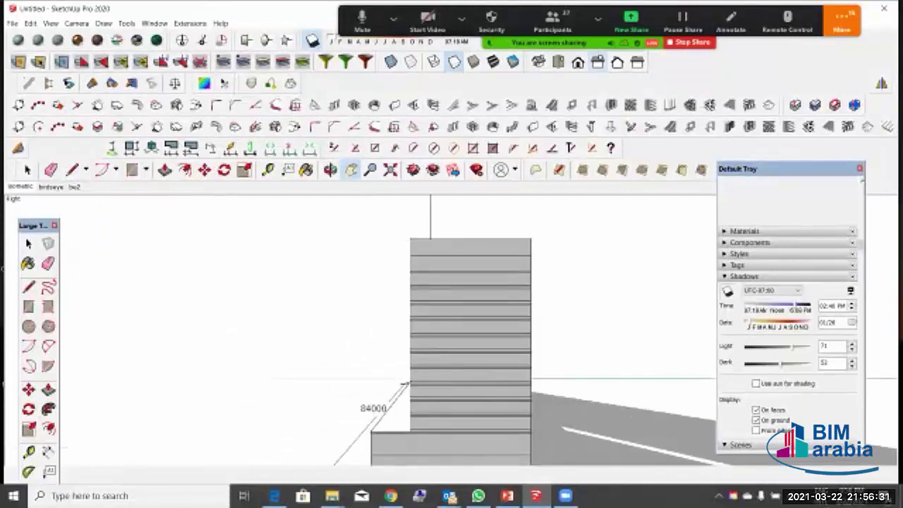
pyautogui.click(617, 62)
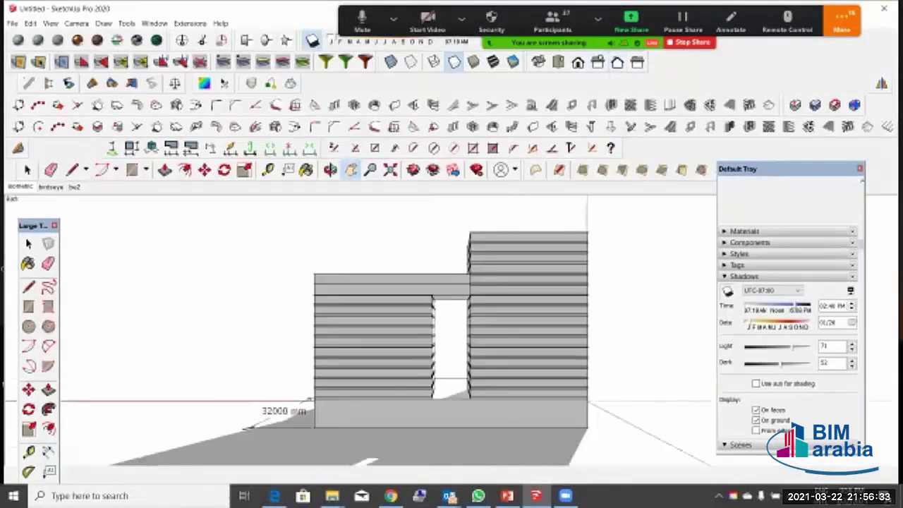
pyautogui.click(76, 23)
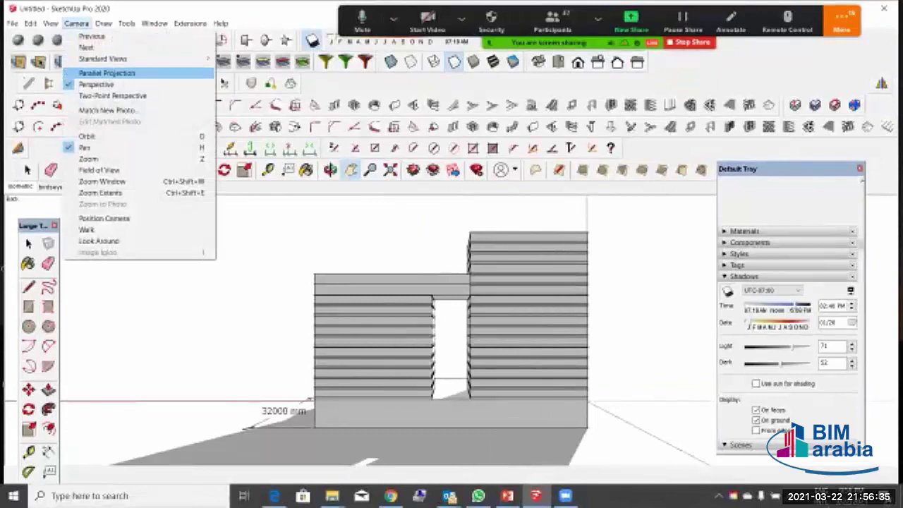
pyautogui.click(106, 72)
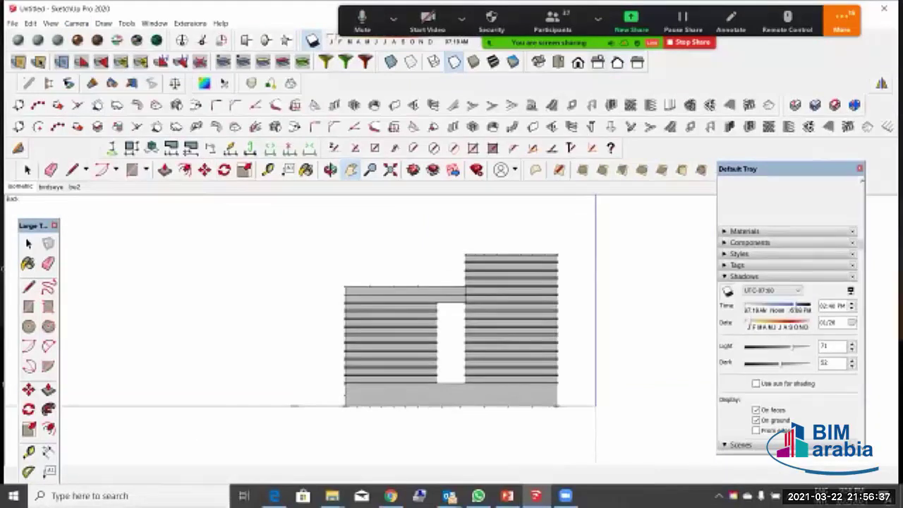
pyautogui.click(597, 62)
pyautogui.click(577, 62)
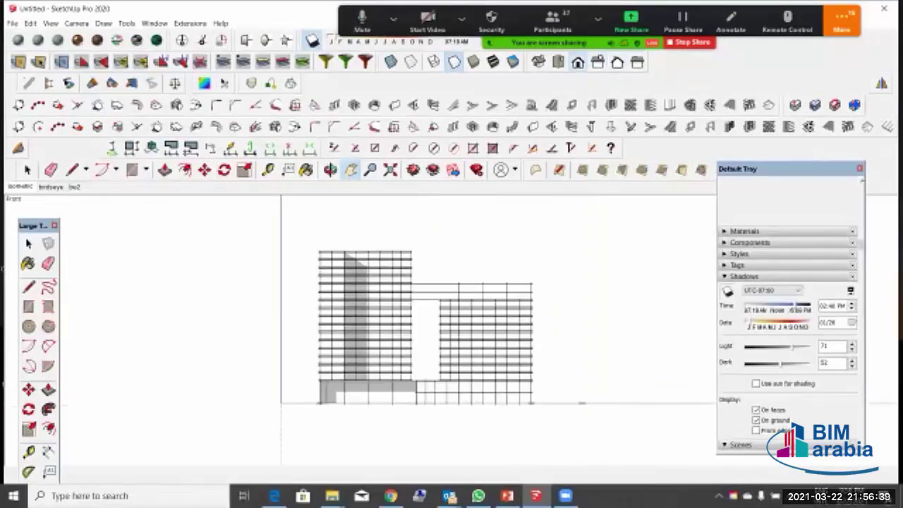
pyautogui.scroll(4, 445, 311)
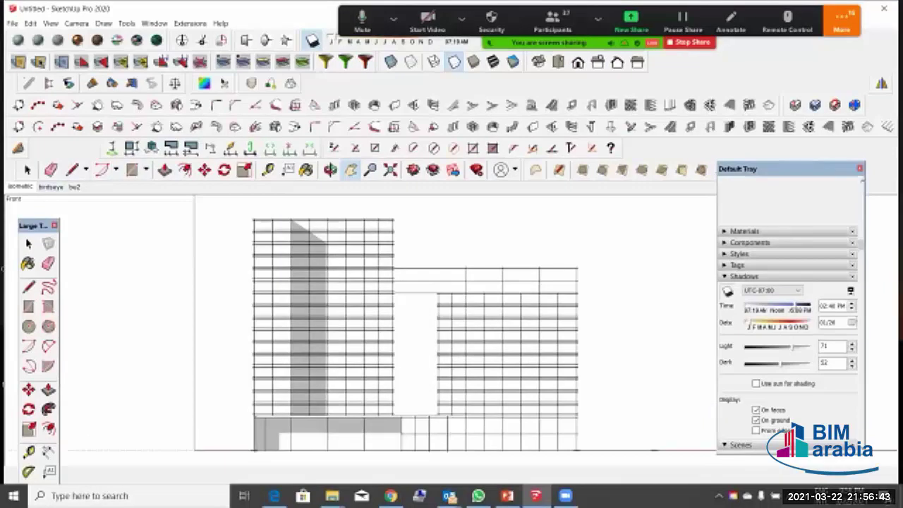
# Step: Add a new scene from the front view and name it Elevation
pyautogui.rightClick(20, 187)
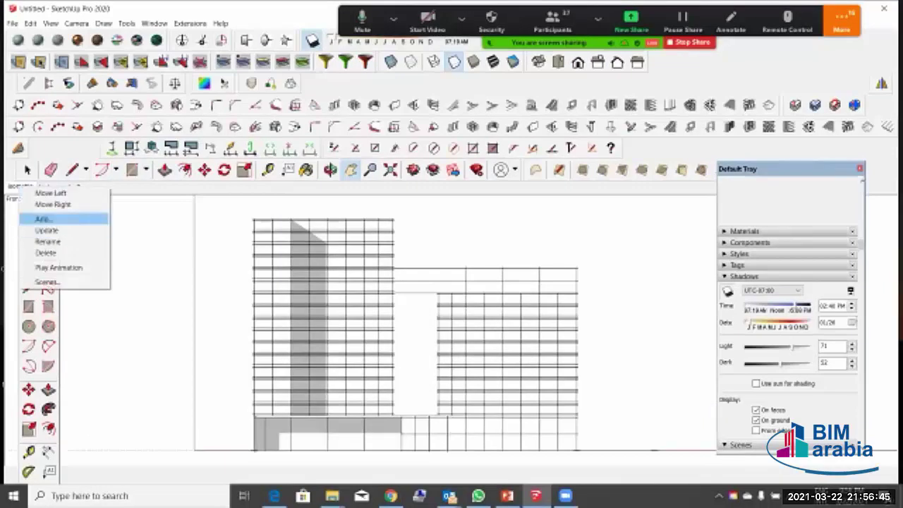
pyautogui.click(43, 219)
pyautogui.rightClick(58, 186)
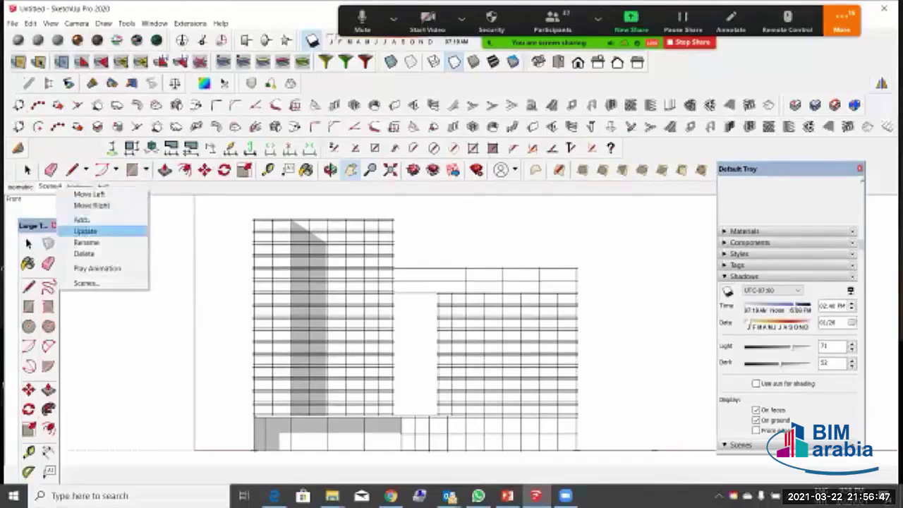
pyautogui.click(85, 231)
pyautogui.rightClick(57, 186)
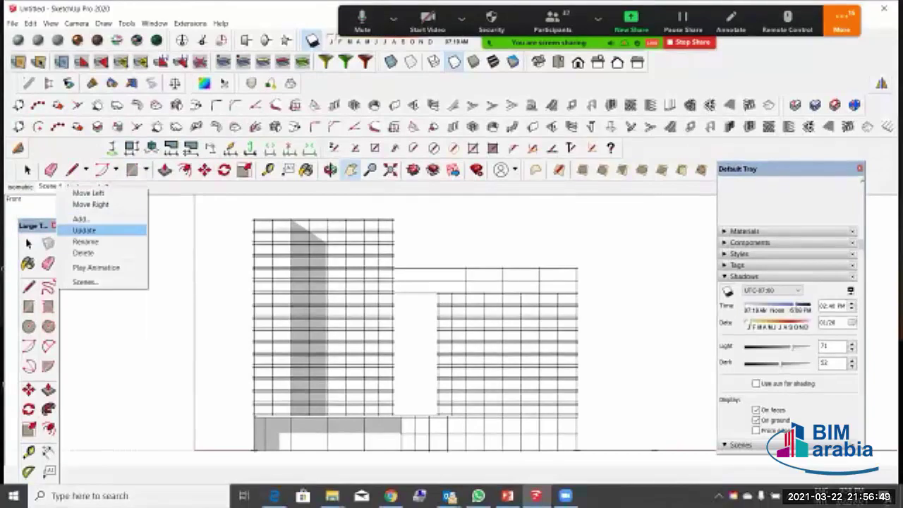
pyautogui.click(85, 230)
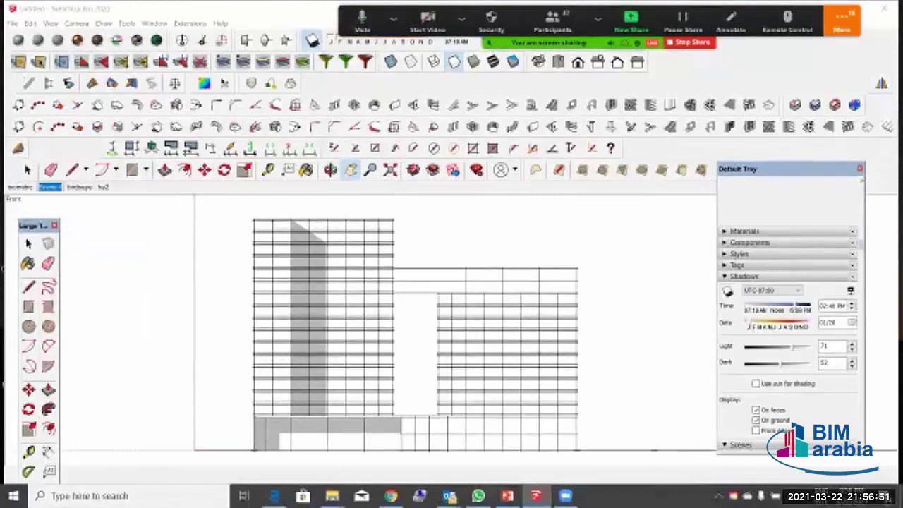
pyautogui.write('Elevation')
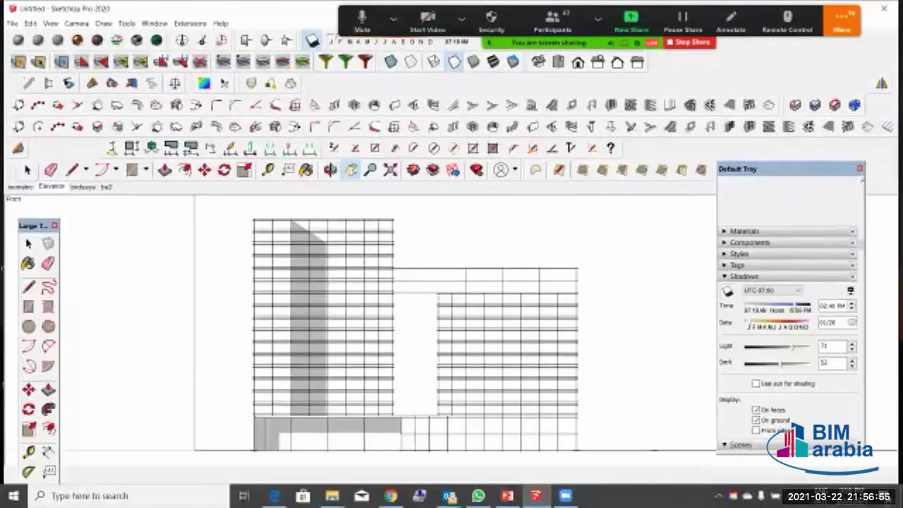
# Step: Move the Elevation scene behind birdseye and be2 so it is last in the scene order
pyautogui.rightClick(57, 187)
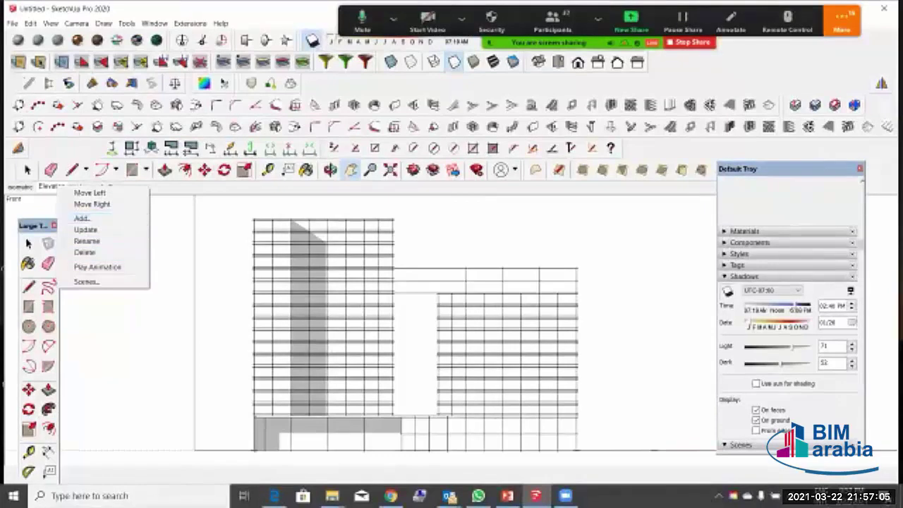
pyautogui.click(92, 204)
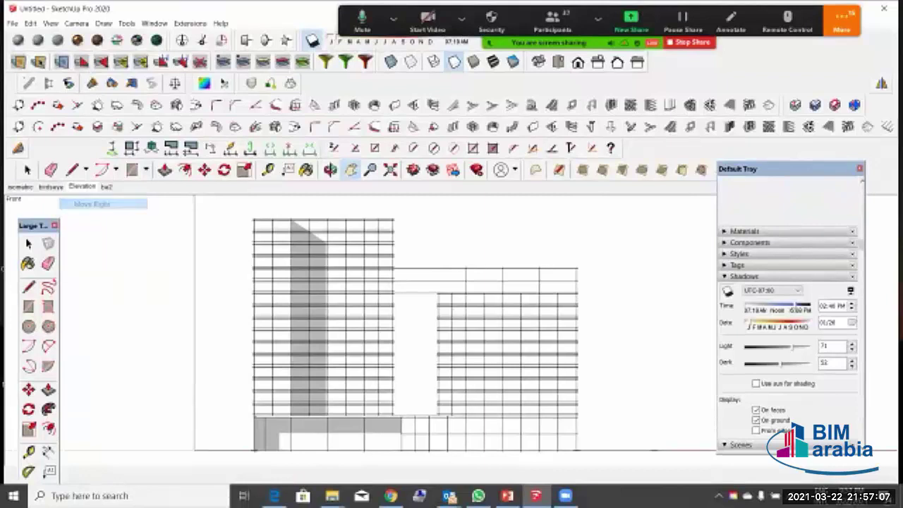
pyautogui.rightClick(82, 187)
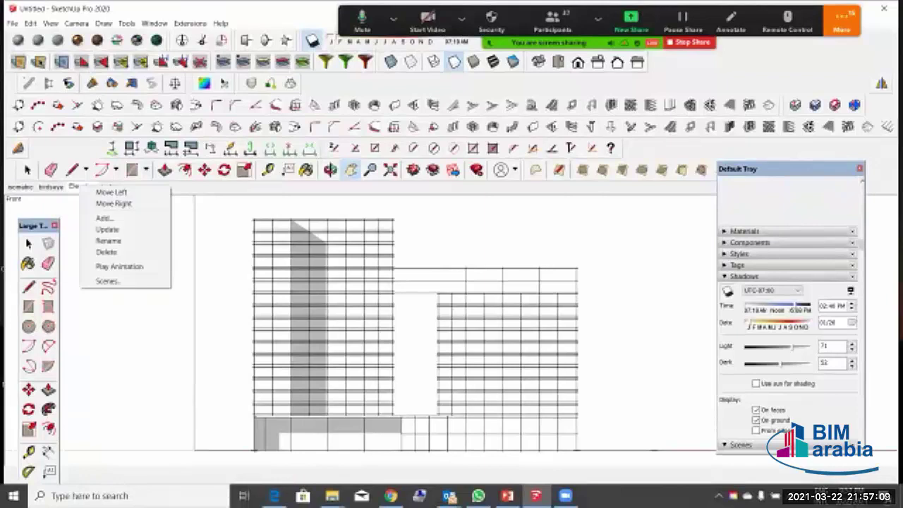
pyautogui.click(106, 202)
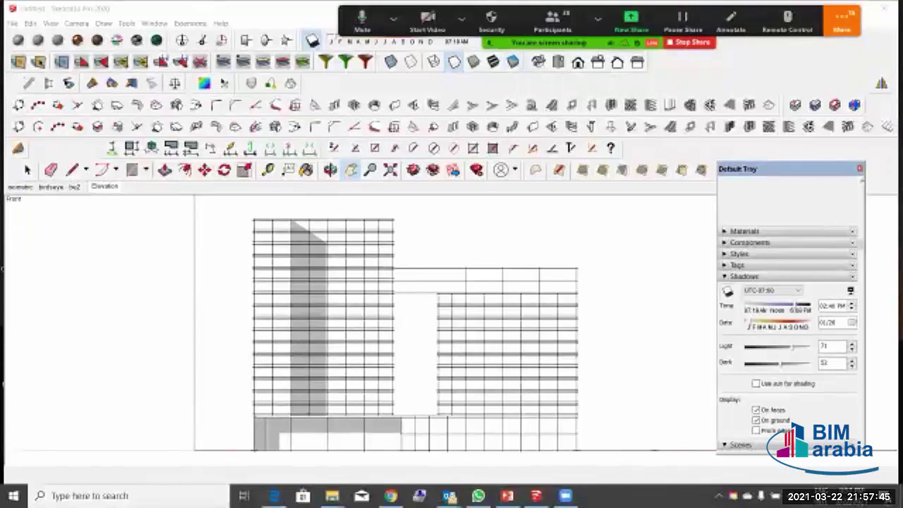
# Step: Open the shorter tower's group for editing from an angled view of the building
pyautogui.scroll(-2, 583, 284)
pyautogui.moveTo(583, 283); pyautogui.dragTo(514, 309, button='middle')
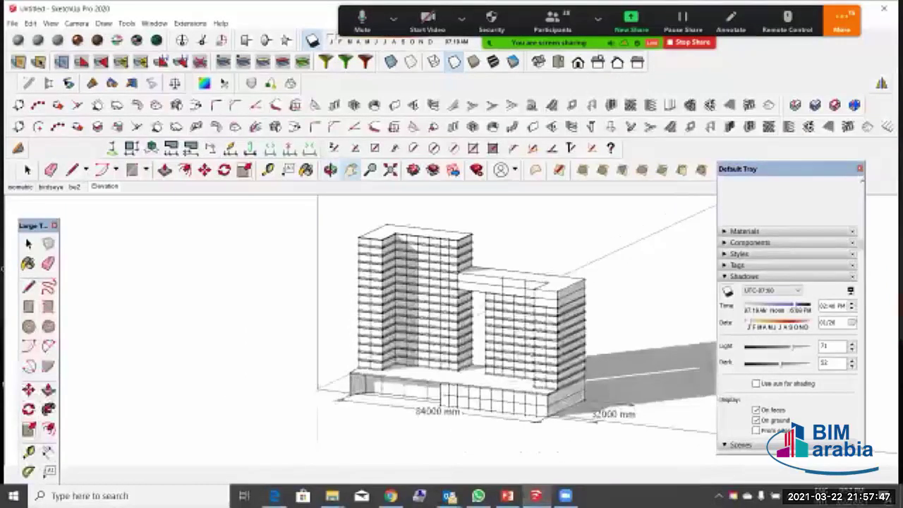
pyautogui.scroll(2, 535, 327)
pyautogui.scroll(-1, 511, 337)
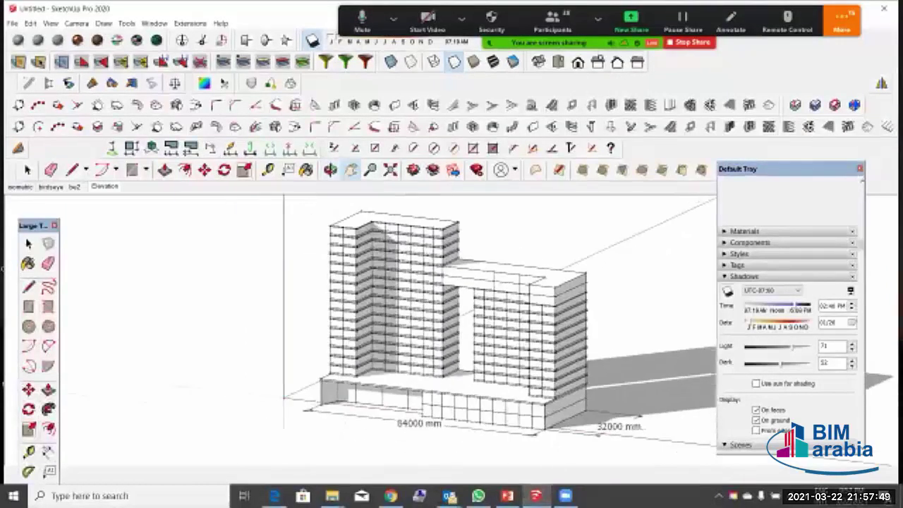
pyautogui.click(28, 243)
pyautogui.scroll(5, 518, 275)
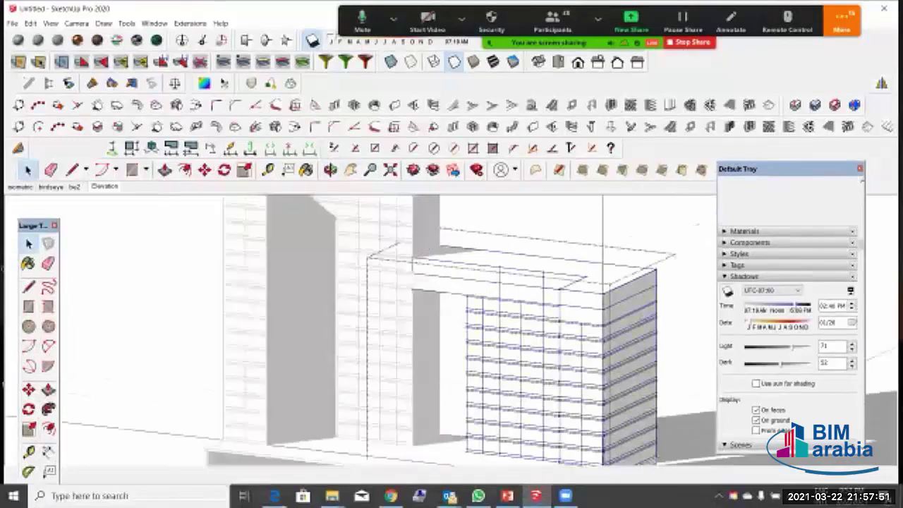
# Step: Try to copy the top face of the bridge block straight upward from the block's lower front corner
pyautogui.click(526, 264)
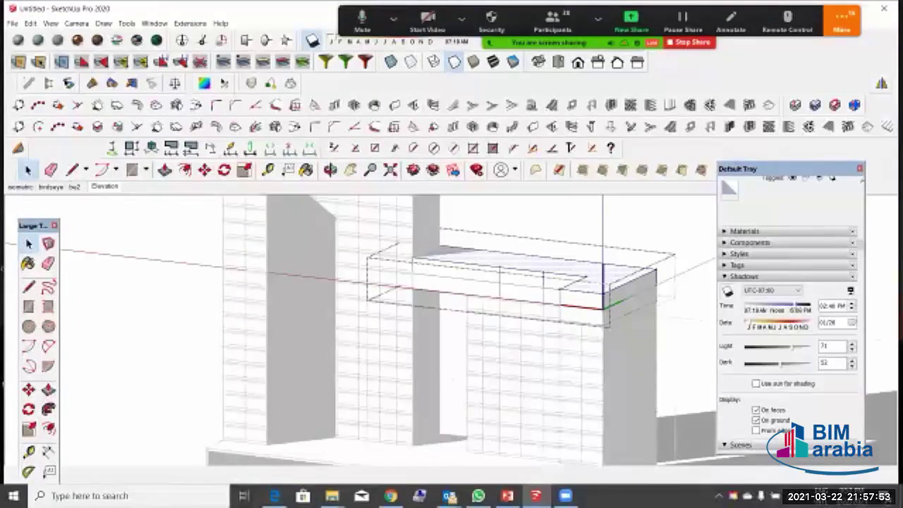
pyautogui.press('m')
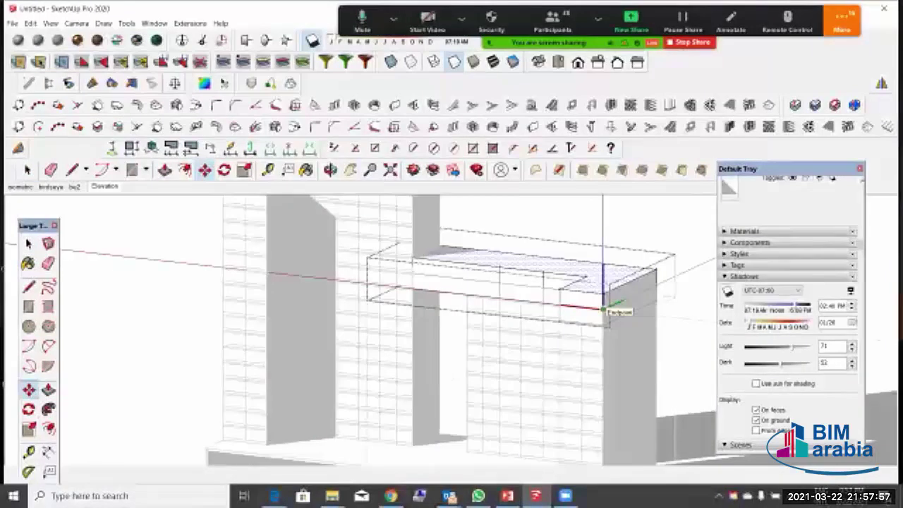
pyautogui.click(603, 309)
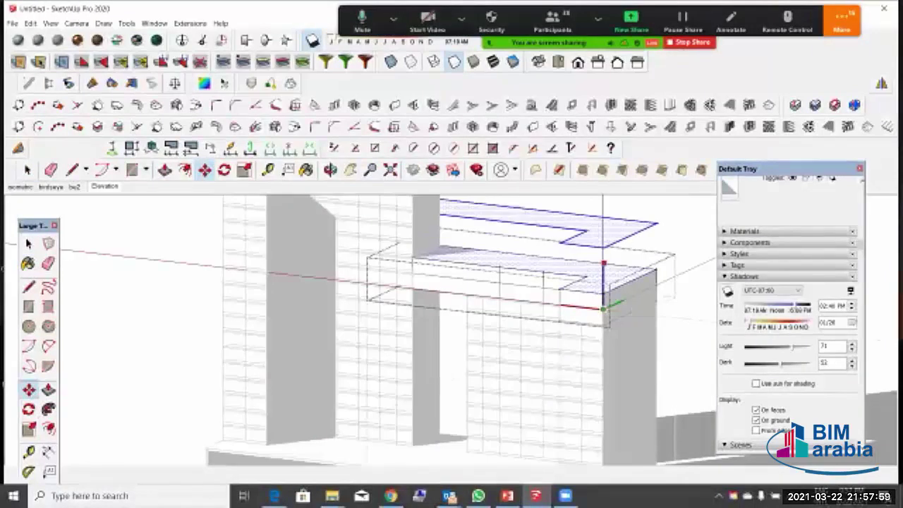
pyautogui.click(603, 247)
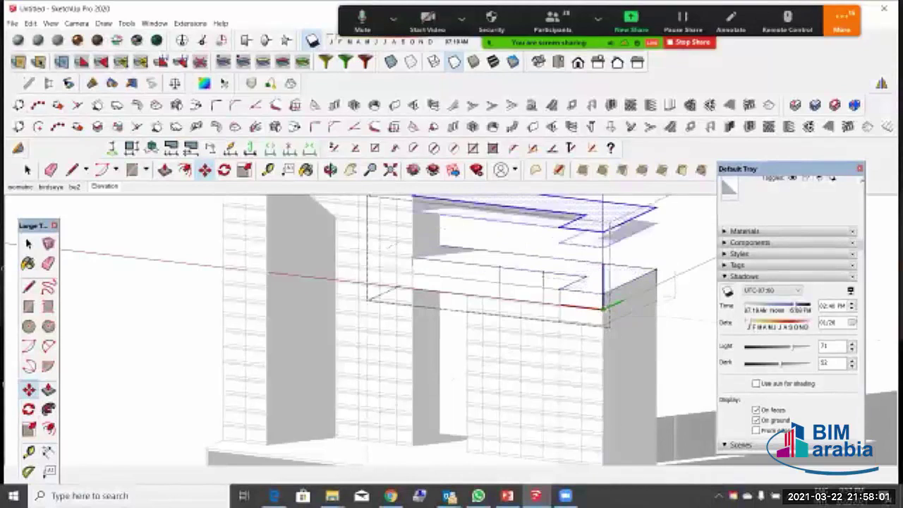
pyautogui.scroll(-2, 598, 269)
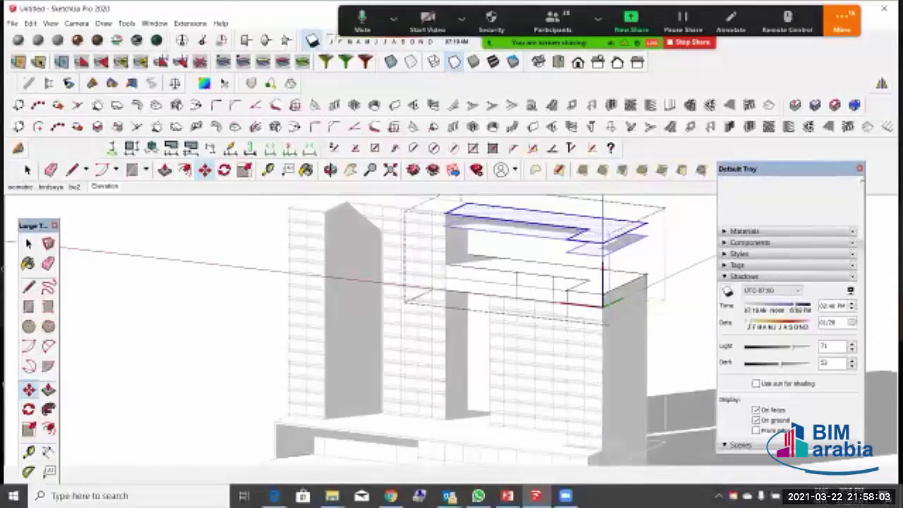
pyautogui.scroll(2, 602, 261)
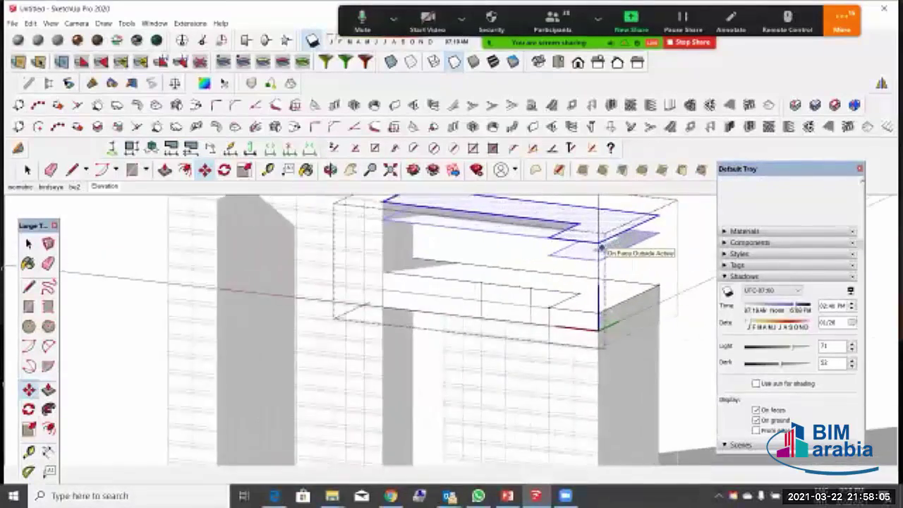
pyautogui.press('Escape')
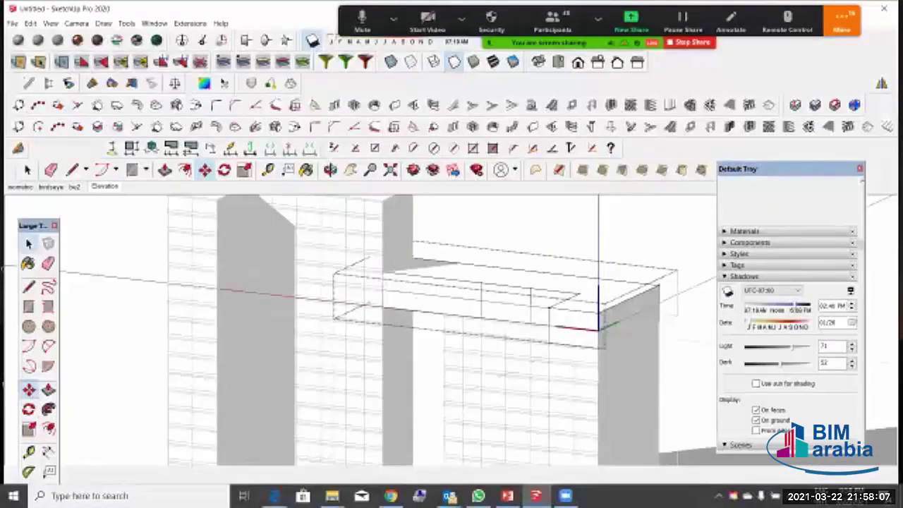
pyautogui.press('space')
pyautogui.press('Escape')
pyautogui.click(565, 316)
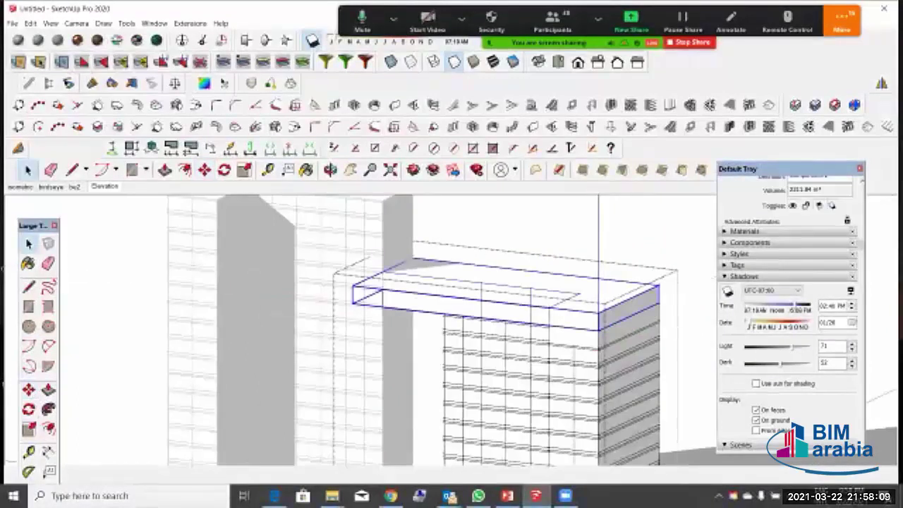
pyautogui.scroll(2, 626, 296)
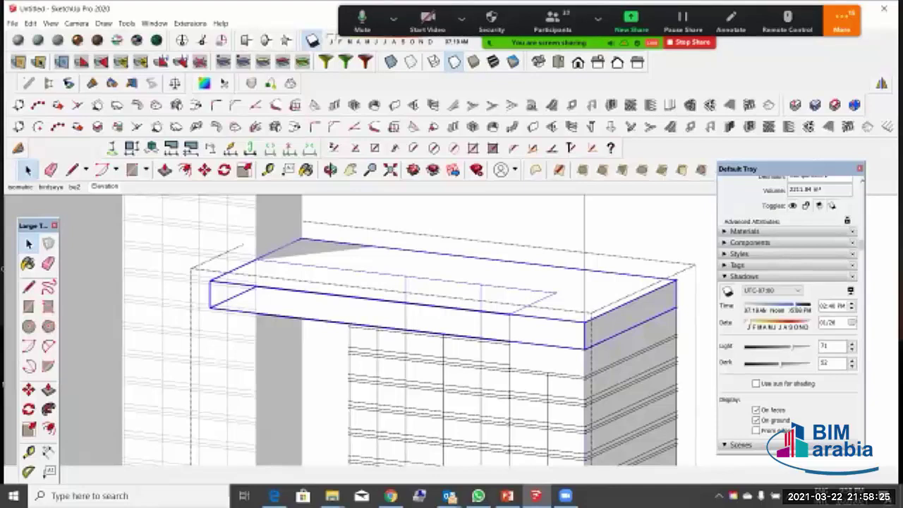
pyautogui.scroll(-2, 523, 268)
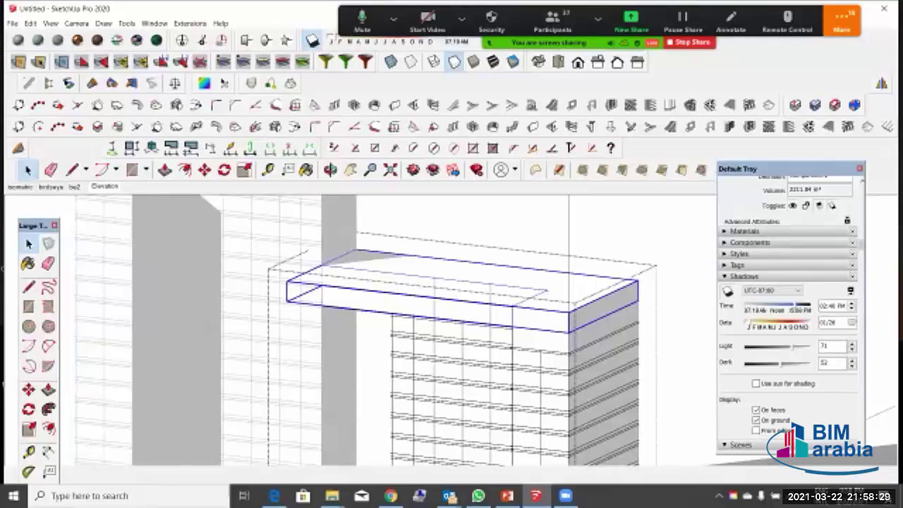
pyautogui.click(29, 286)
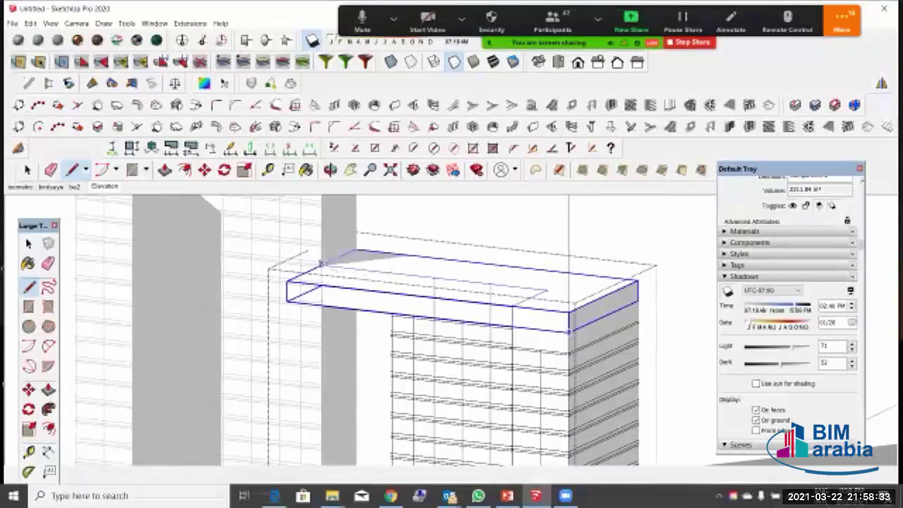
pyautogui.click(29, 244)
pyautogui.press('Escape')
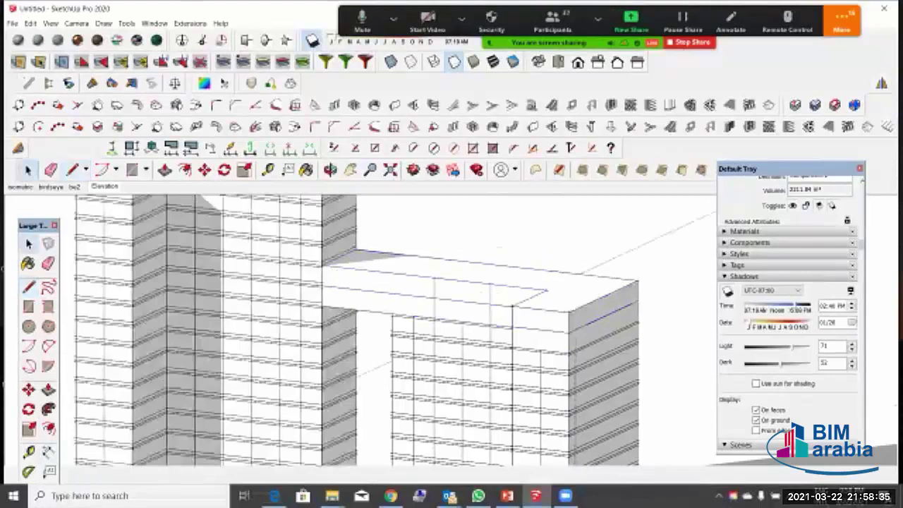
# Step: Draw a line on the bridge roof from the recess's inner corner to the taller tower's corner
pyautogui.press('l')
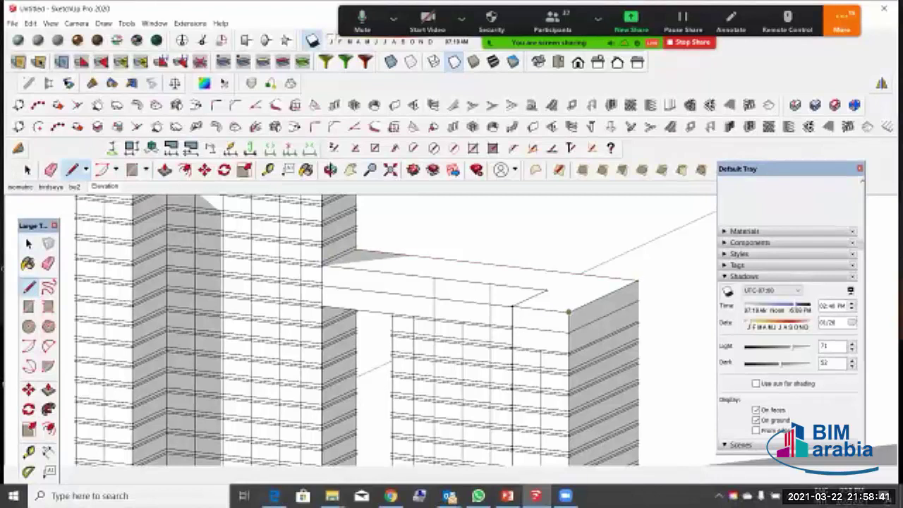
pyautogui.click(547, 289)
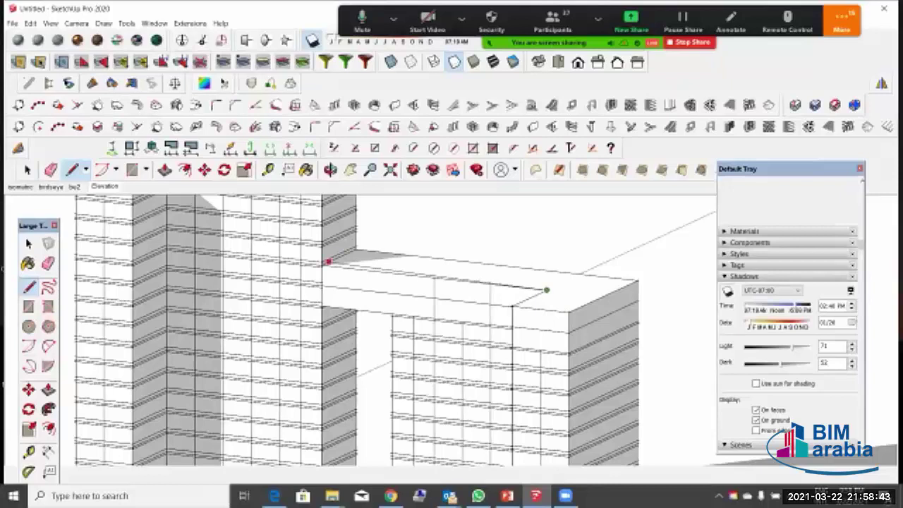
pyautogui.click(321, 265)
pyautogui.click(29, 244)
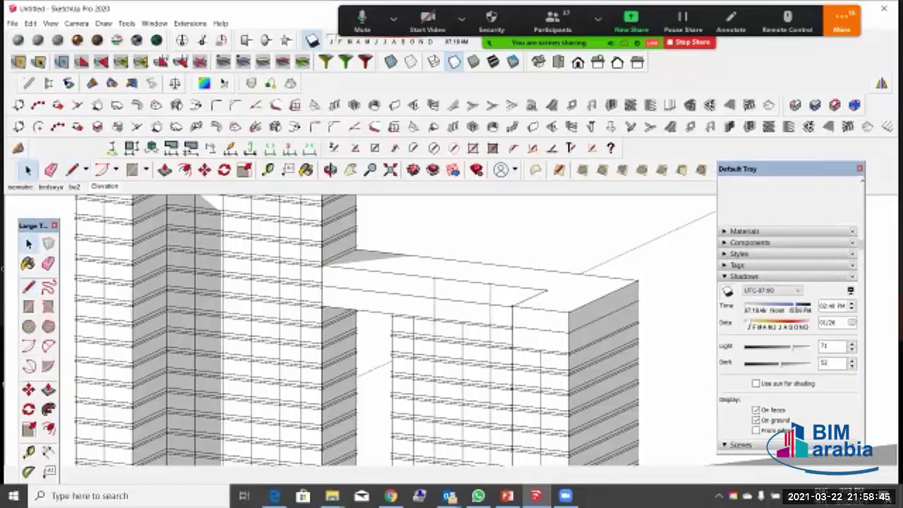
# Step: Make the bridge roof face a component
pyautogui.rightClick(385, 282)
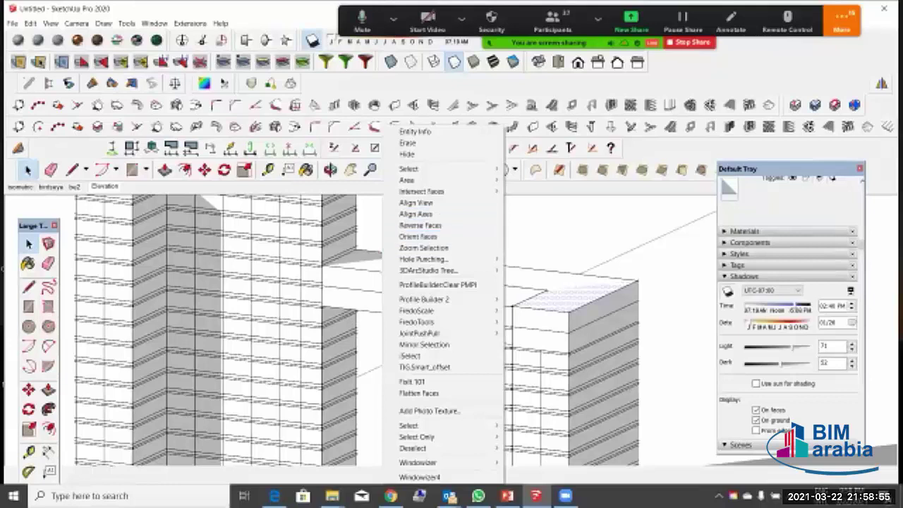
pyautogui.click(416, 237)
pyautogui.rightClick(586, 282)
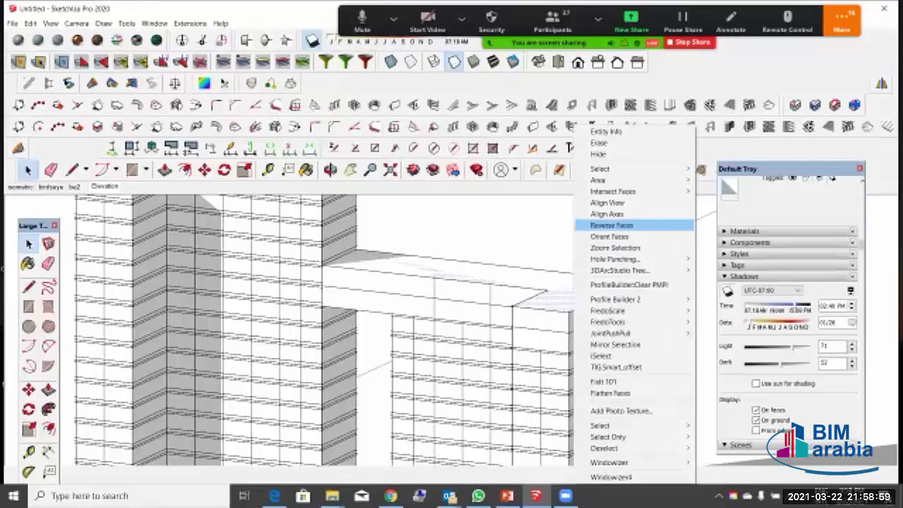
pyautogui.press('Escape')
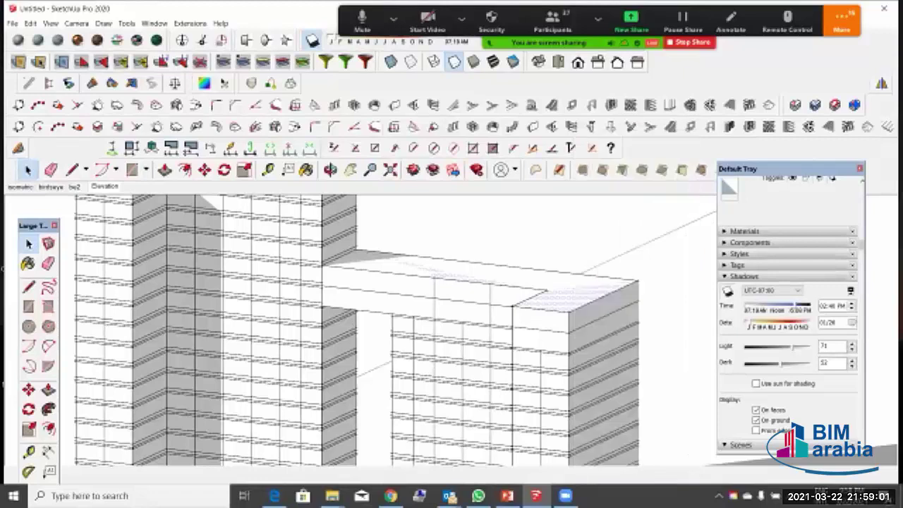
pyautogui.press('g')
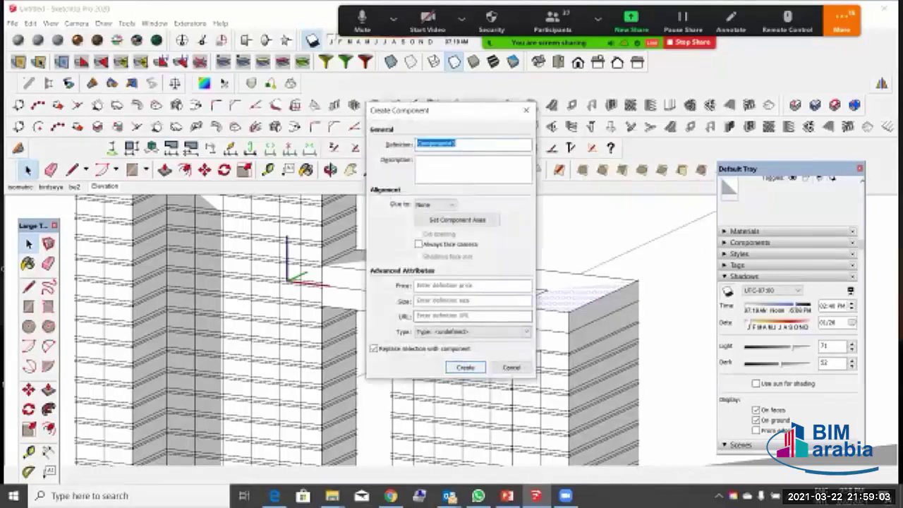
pyautogui.click(466, 367)
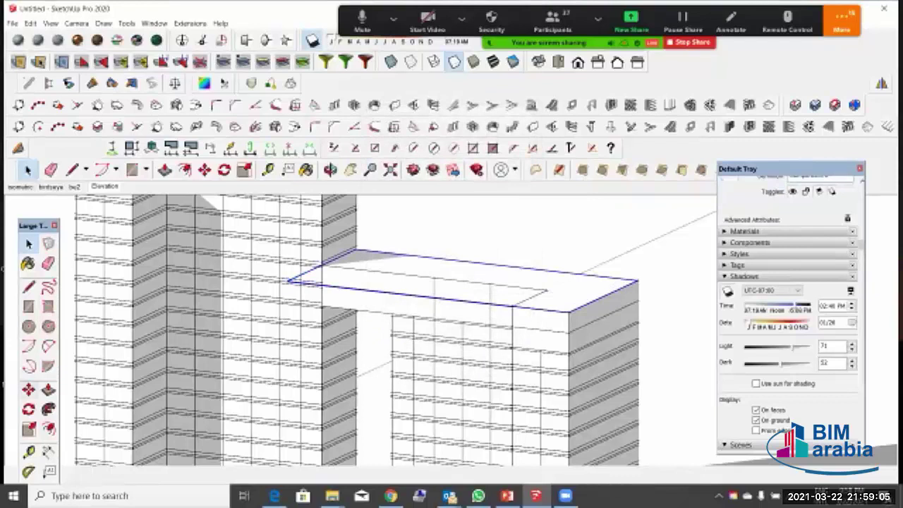
# Step: Try to move the roof face component straight up above the bridge
pyautogui.click(28, 390)
pyautogui.click(322, 285)
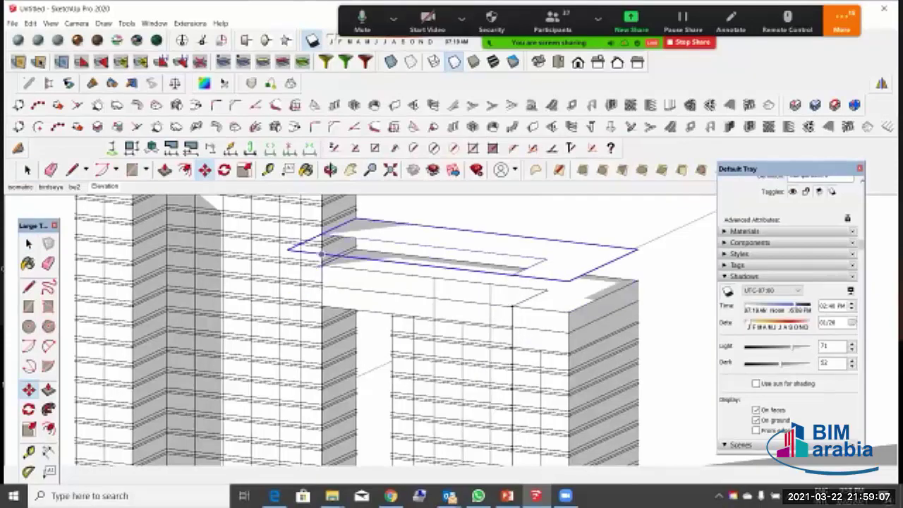
pyautogui.press('Escape')
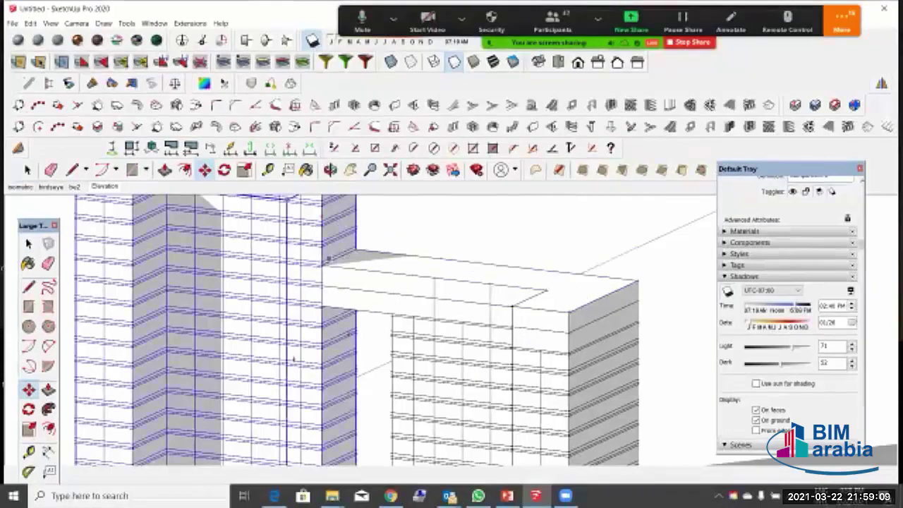
pyautogui.click(28, 170)
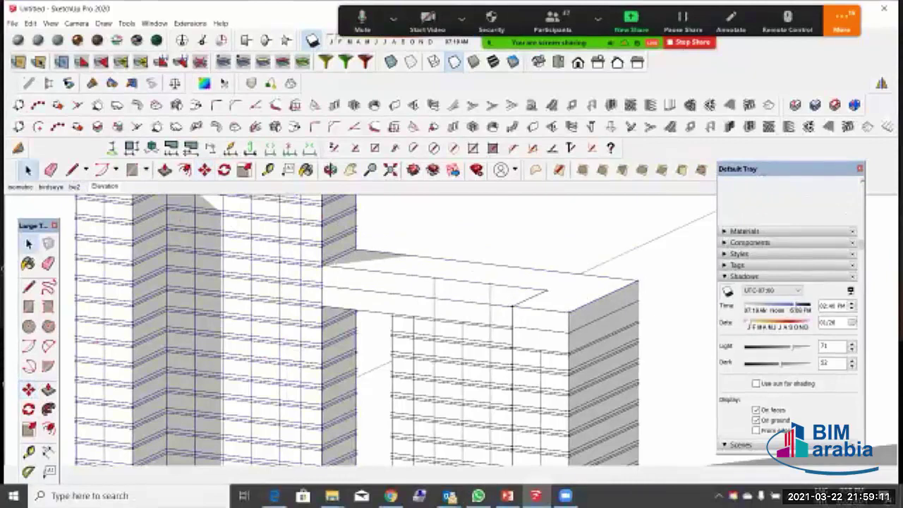
# Step: Open the shorter tower's group for editing and select the bridge block on top of it
pyautogui.click(564, 297)
pyautogui.click(494, 229)
pyautogui.click(541, 325)
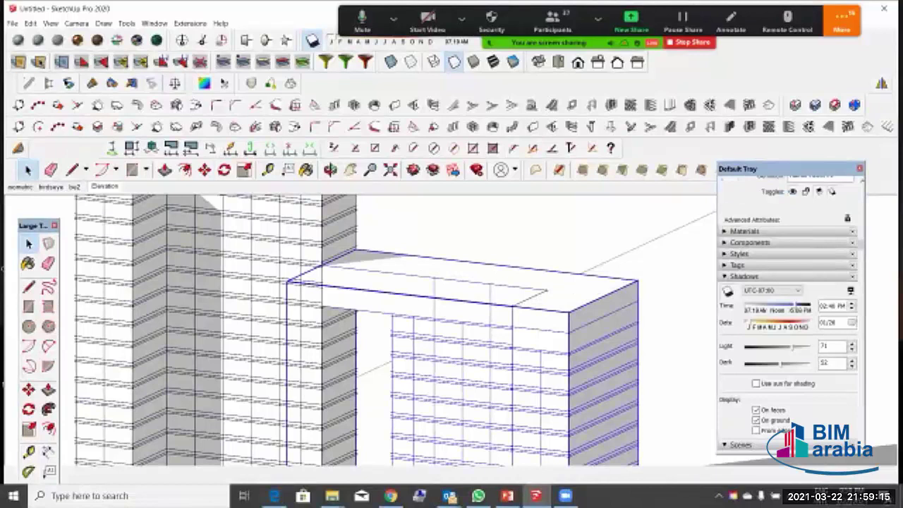
pyautogui.doubleClick(541, 325)
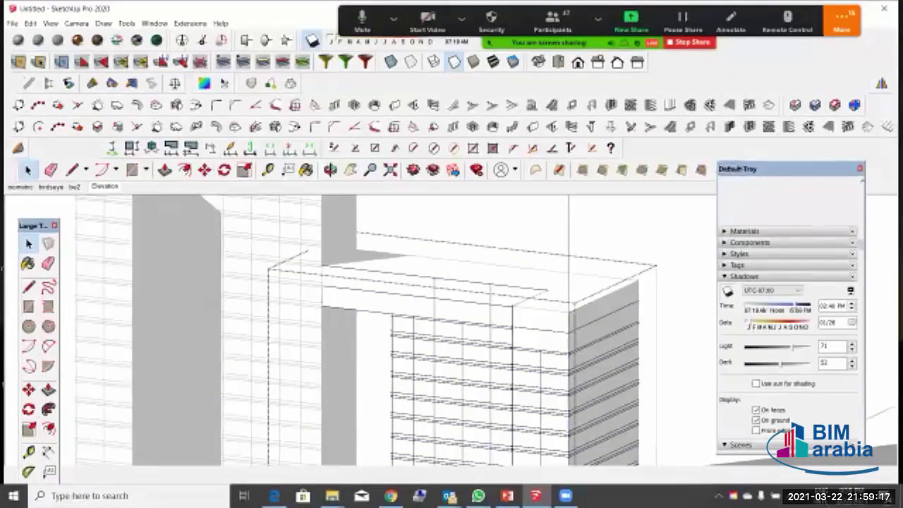
pyautogui.press('Escape')
pyautogui.click(540, 325)
pyautogui.scroll(-3, 452, 311)
pyautogui.moveTo(452, 311); pyautogui.dragTo(466, 349, button='middle')
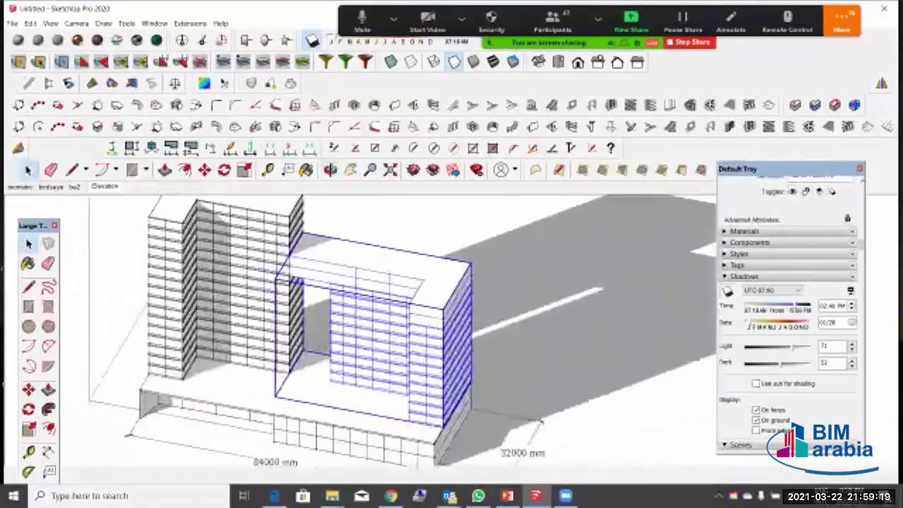
pyautogui.doubleClick(423, 338)
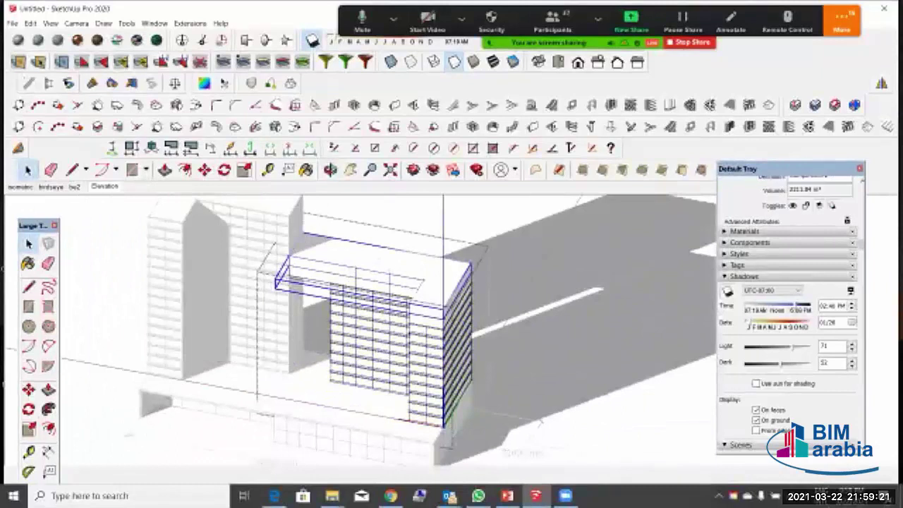
# Step: Copy the bridge block to an empty spot beside the shorter tower
pyautogui.click(28, 389)
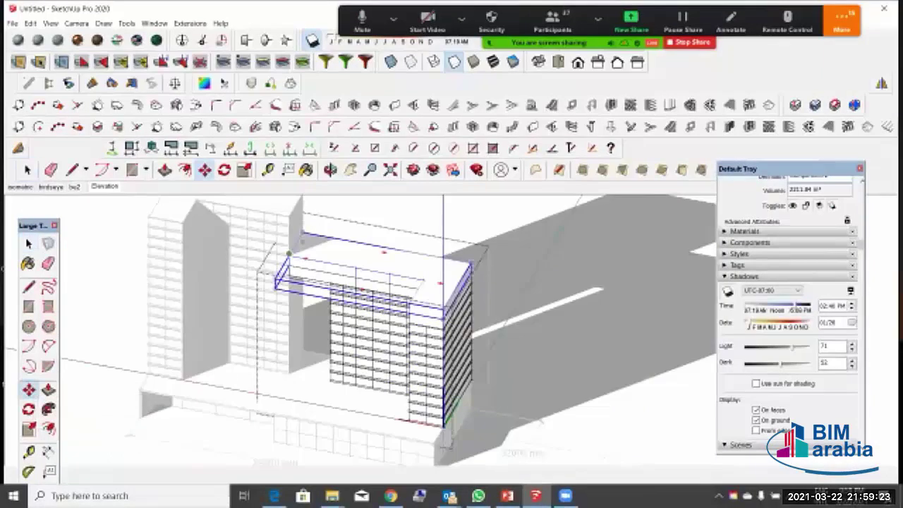
pyautogui.click(289, 255)
pyautogui.press('ctrl')
pyautogui.click(540, 274)
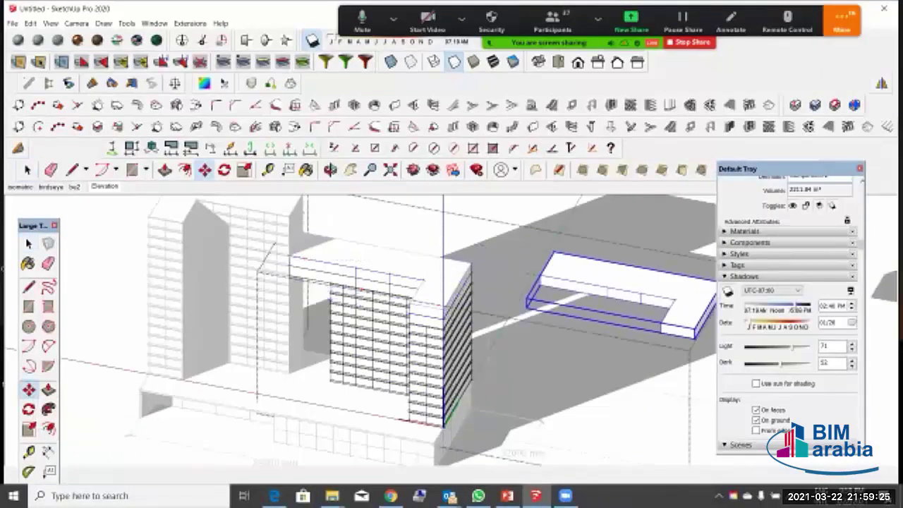
pyautogui.press('space')
pyautogui.press('Escape')
# Step: Make the copied block beside the tower a unique component within the shorter tower's group
pyautogui.rightClick(589, 276)
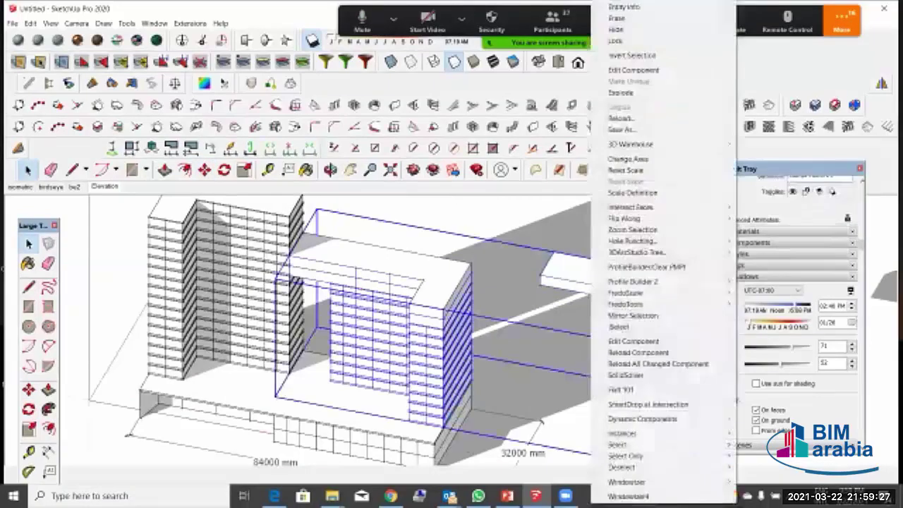
pyautogui.click(629, 61)
pyautogui.rightClick(572, 263)
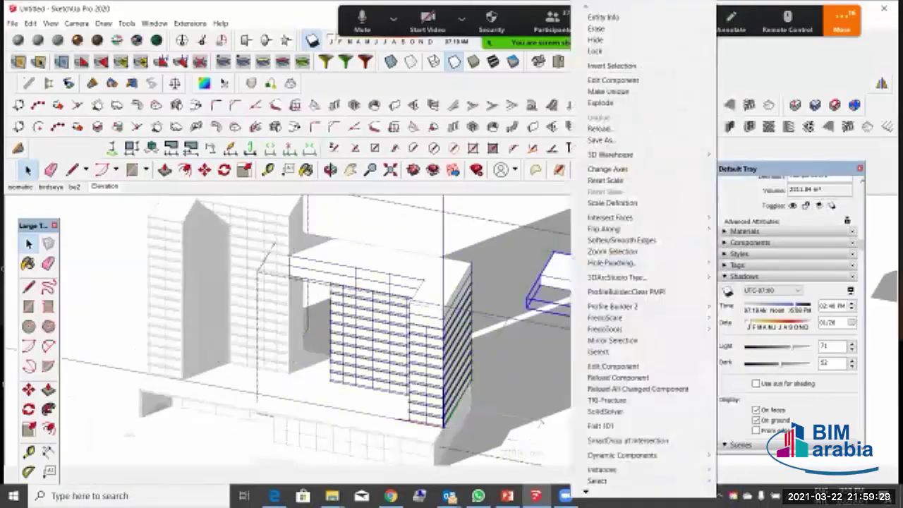
pyautogui.click(608, 92)
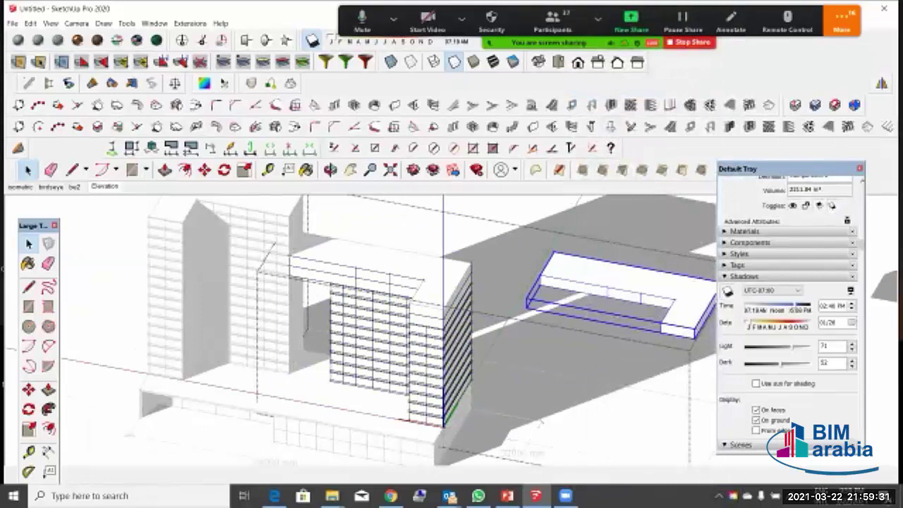
# Step: Reduce the copied block to its top face by cutting that face, deleting the remaining geometry and pasting it in place
pyautogui.doubleClick(600, 273)
pyautogui.tripleClick(599, 273)
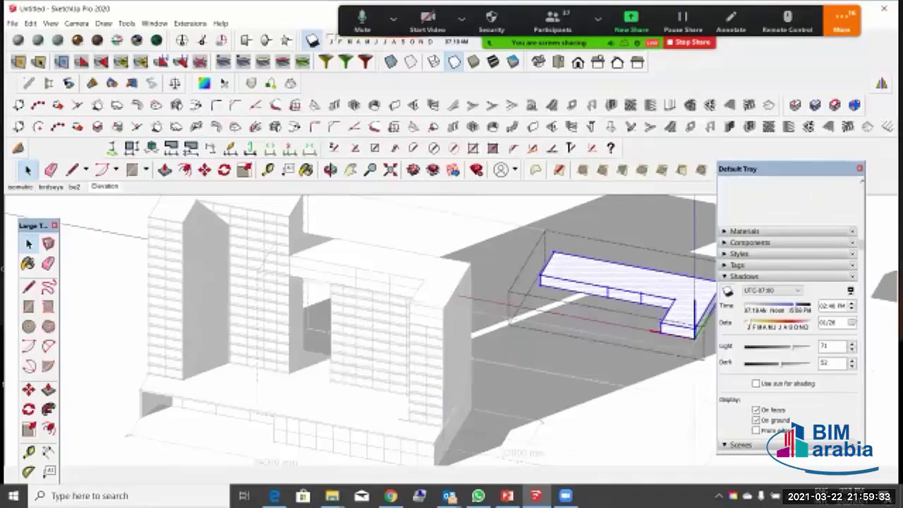
pyautogui.click(601, 271)
pyautogui.press('Delete')
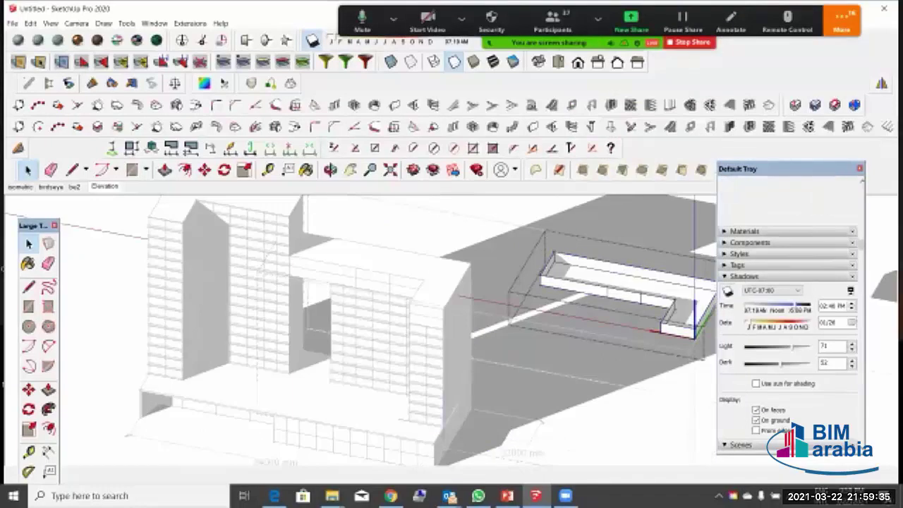
pyautogui.hotkey('ctrl', 'a')
pyautogui.press('Delete')
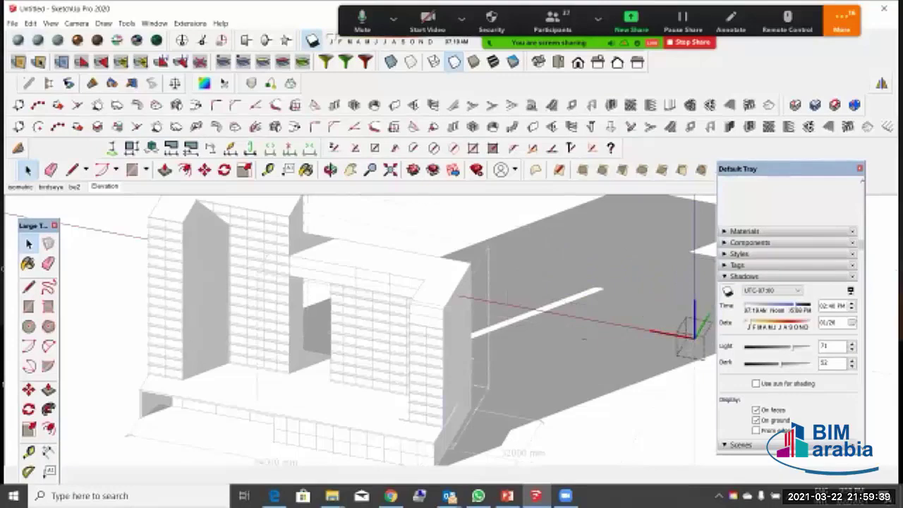
pyautogui.click(31, 23)
pyautogui.click(59, 95)
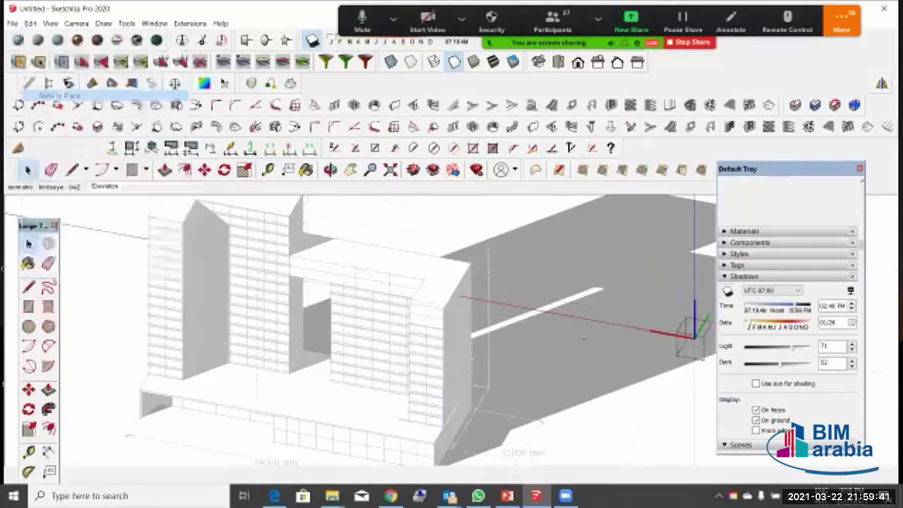
pyautogui.press('Escape')
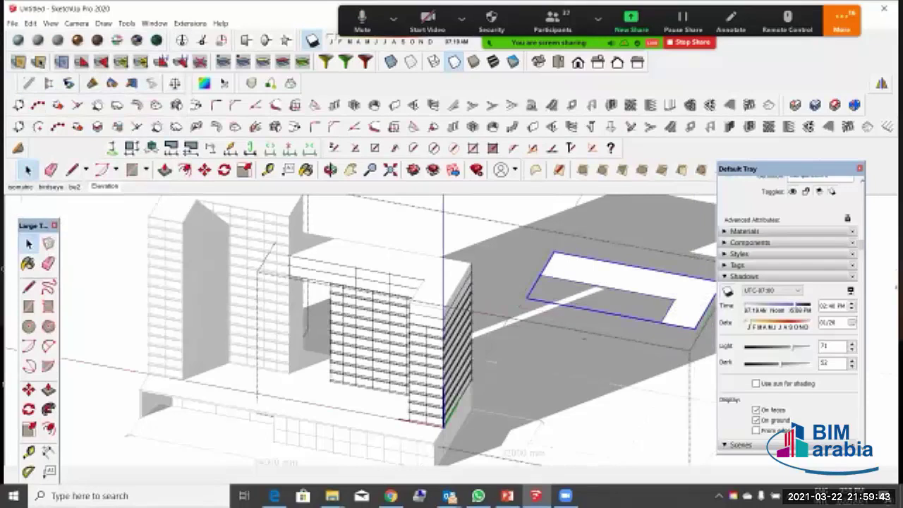
# Step: Move the single-face component onto the bridge roof, aligning it with the block's outer front corner
pyautogui.click(28, 390)
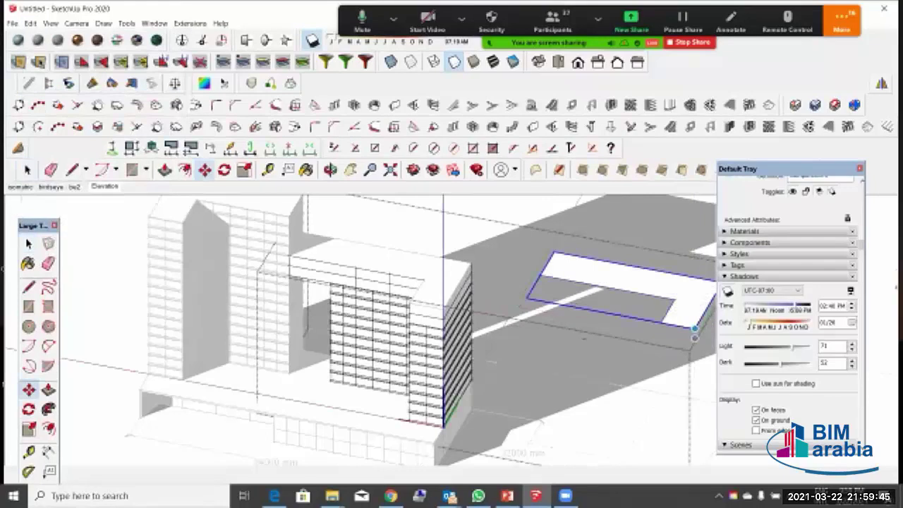
pyautogui.click(695, 331)
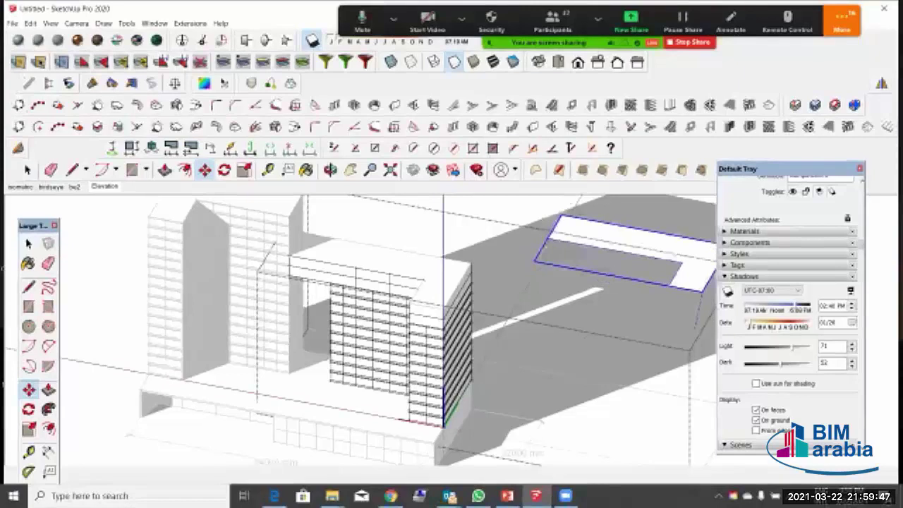
pyautogui.click(695, 284)
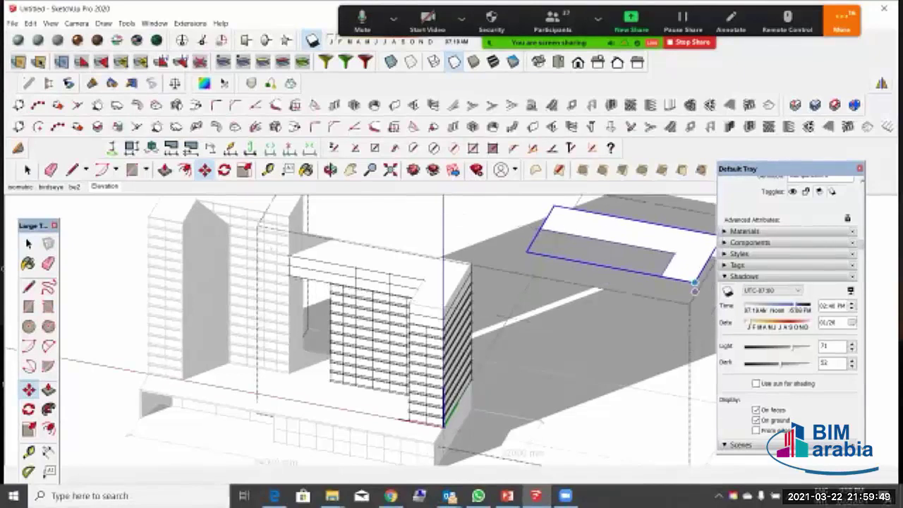
pyautogui.click(695, 284)
pyautogui.click(444, 309)
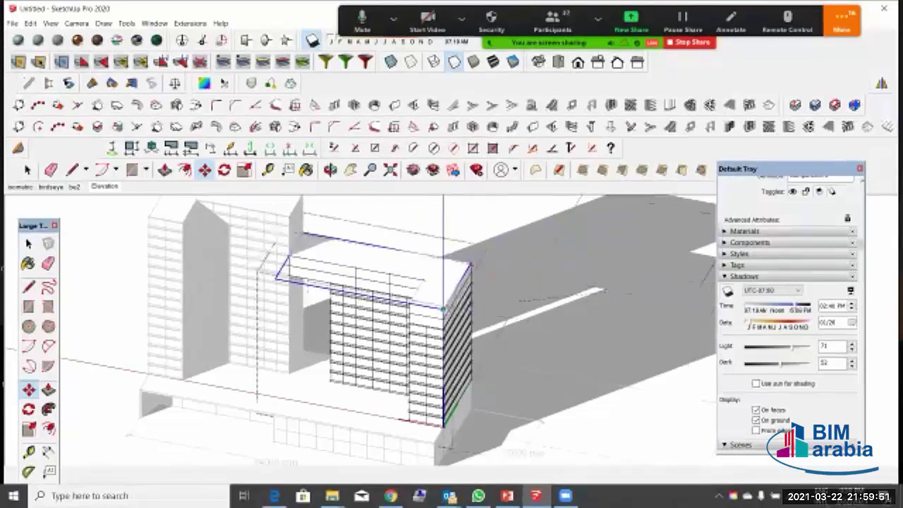
# Step: Raise the face component straight up to a small distance above the bridge roof
pyautogui.click(443, 308)
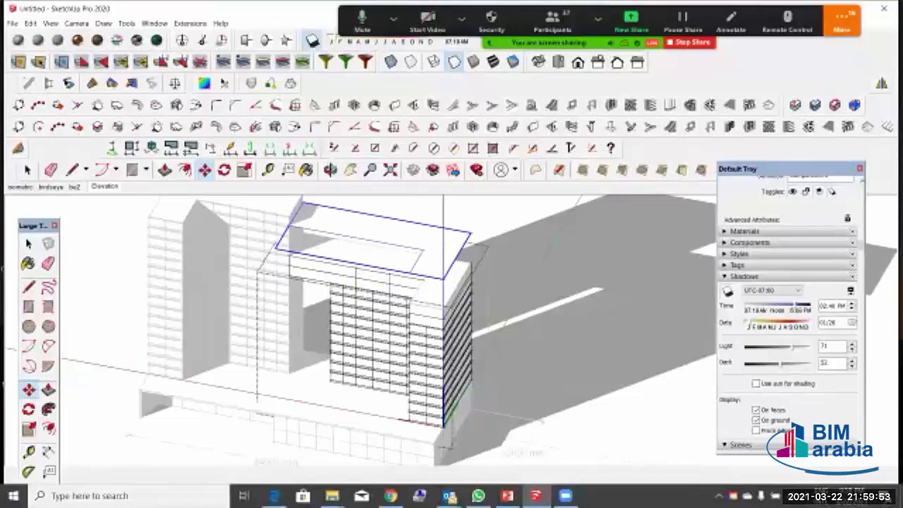
pyautogui.click(443, 293)
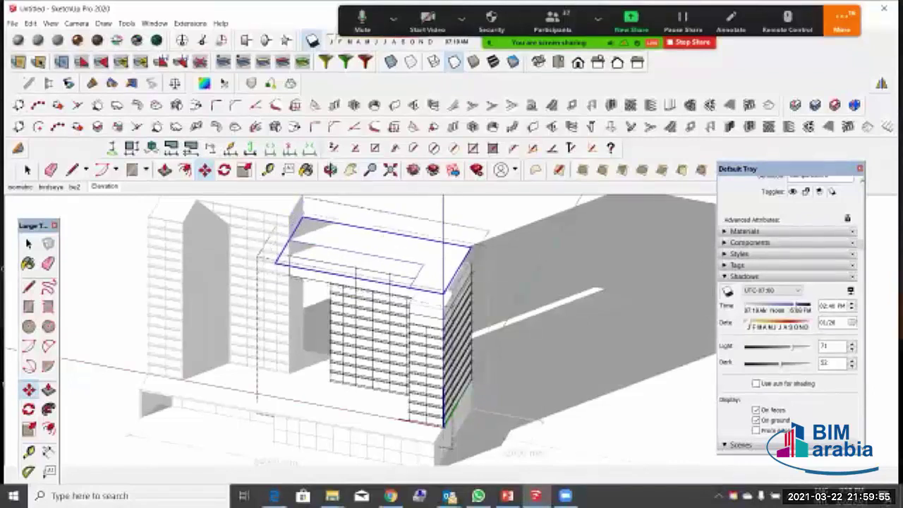
pyautogui.click(28, 243)
# Step: Open the raised face component for editing and extrude its face with Push/Pull to form a thin roof slab
pyautogui.scroll(2, 443, 284)
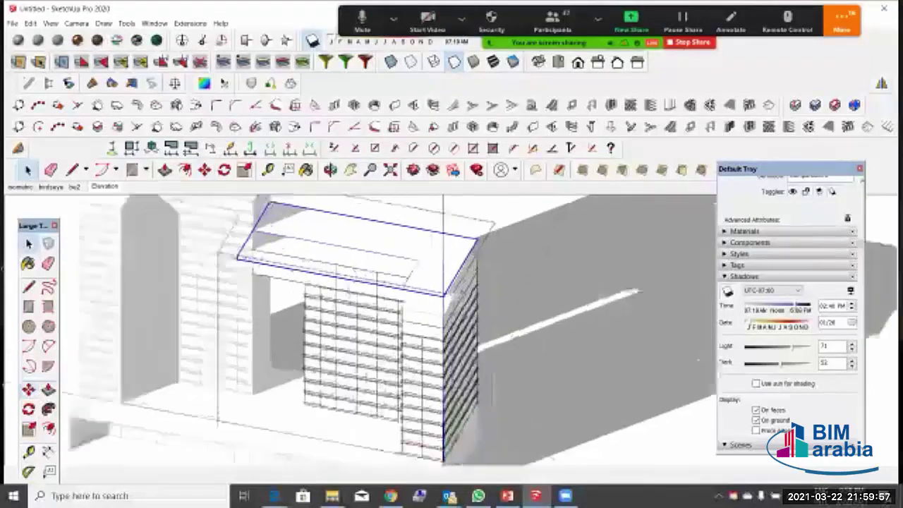
pyautogui.moveTo(443, 283)
pyautogui.mouseDown(button='middle')
pyautogui.moveTo(403, 264)
pyautogui.moveTo(417, 240)
pyautogui.moveTo(443, 272)
pyautogui.mouseUp(button='middle')
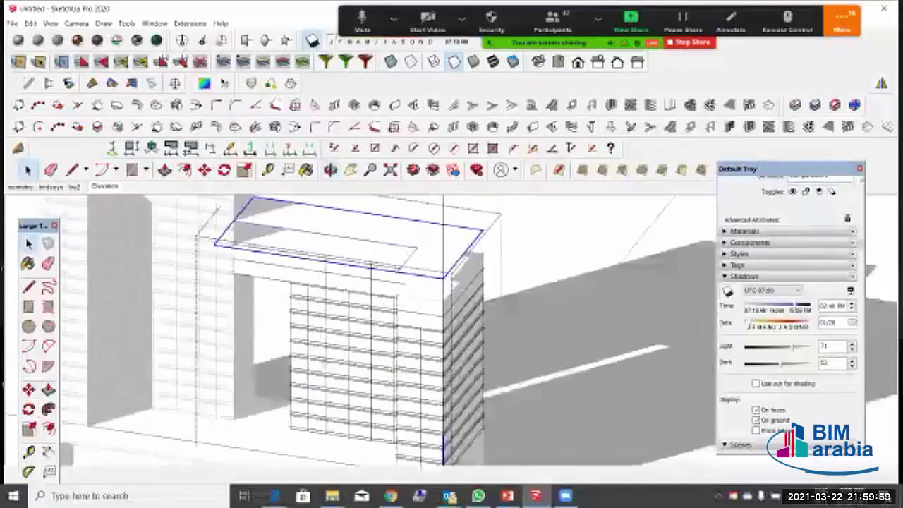
pyautogui.doubleClick(380, 229)
pyautogui.doubleClick(381, 229)
pyautogui.press('p')
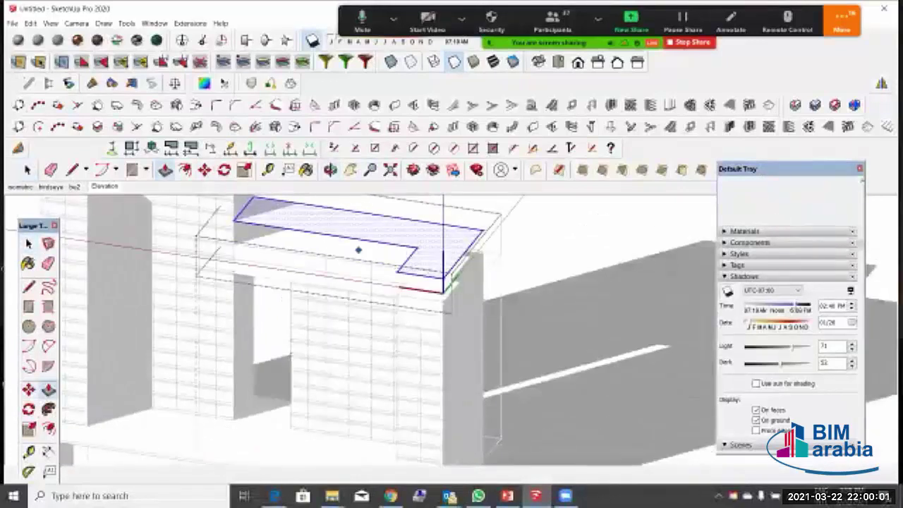
pyautogui.scroll(3, 358, 250)
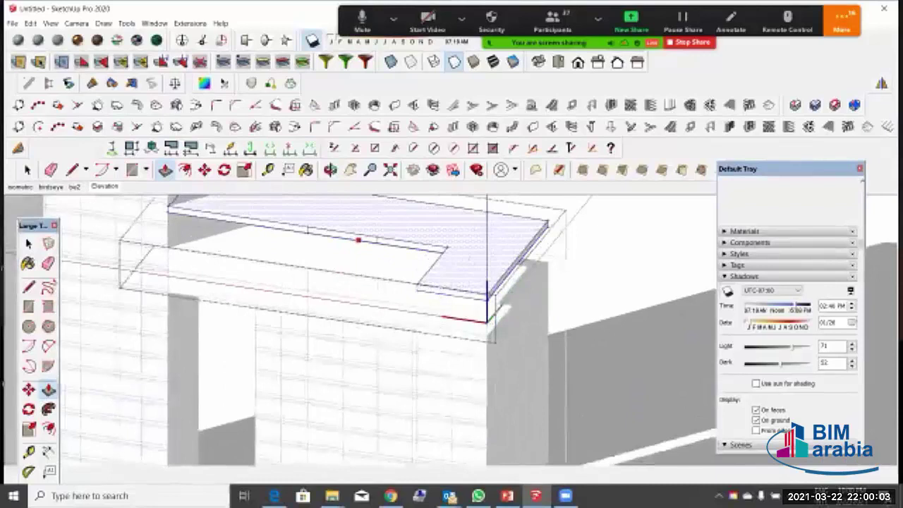
pyautogui.press('space')
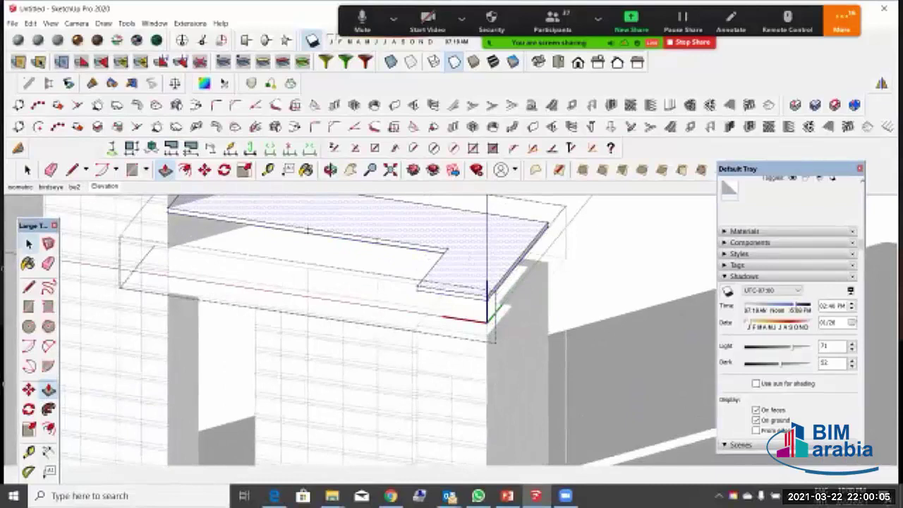
pyautogui.press('e')
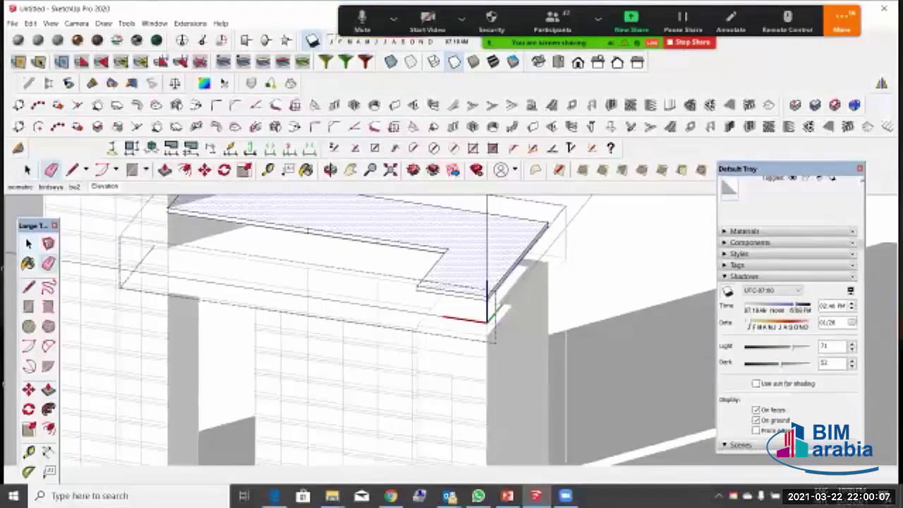
pyautogui.scroll(5, 364, 223)
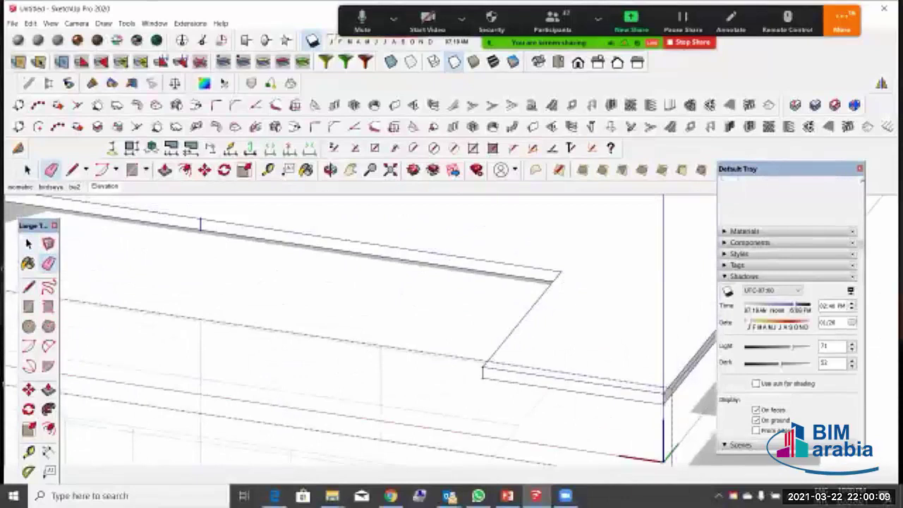
pyautogui.scroll(-5, 350, 258)
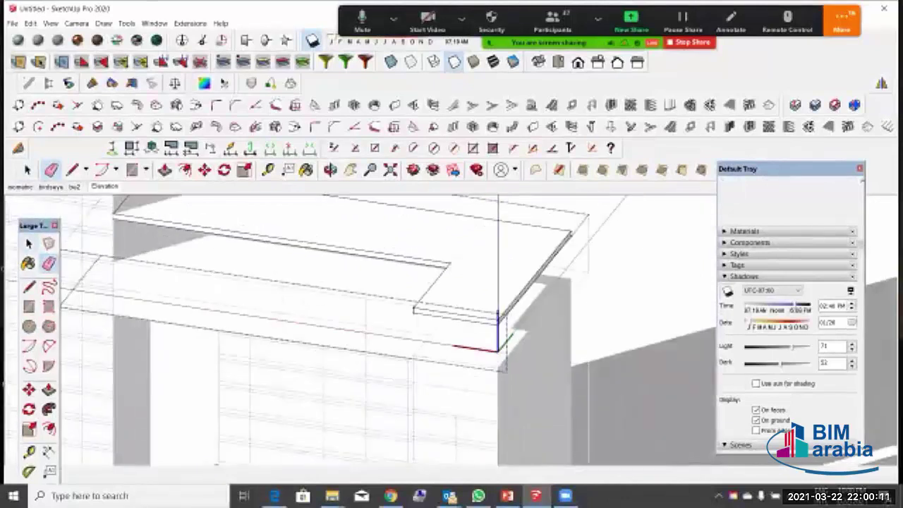
# Step: Offset the outline of the L-shaped roof slab's top face inward to create an even border around it
pyautogui.press('space')
pyautogui.click(360, 238)
pyautogui.scroll(-4, 349, 282)
pyautogui.moveTo(350, 286); pyautogui.dragTo(353, 314, button='middle')
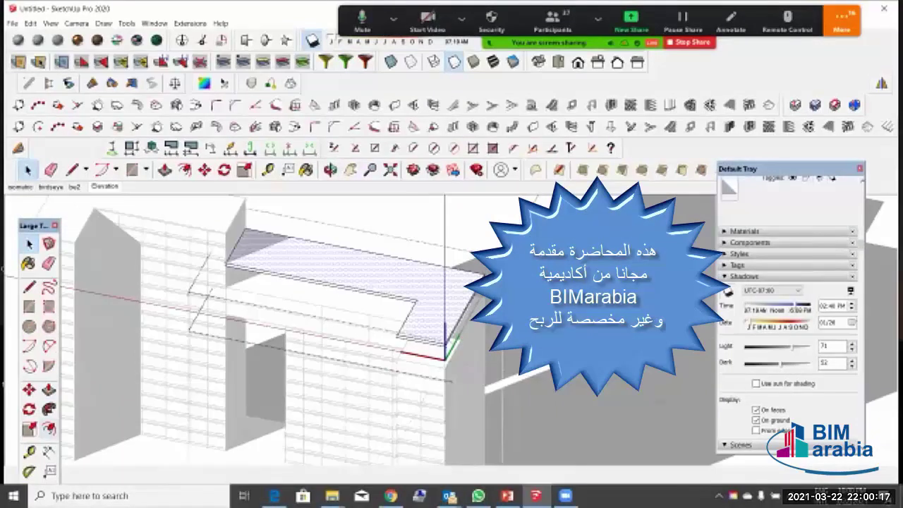
pyautogui.click(49, 428)
pyautogui.scroll(2, 291, 236)
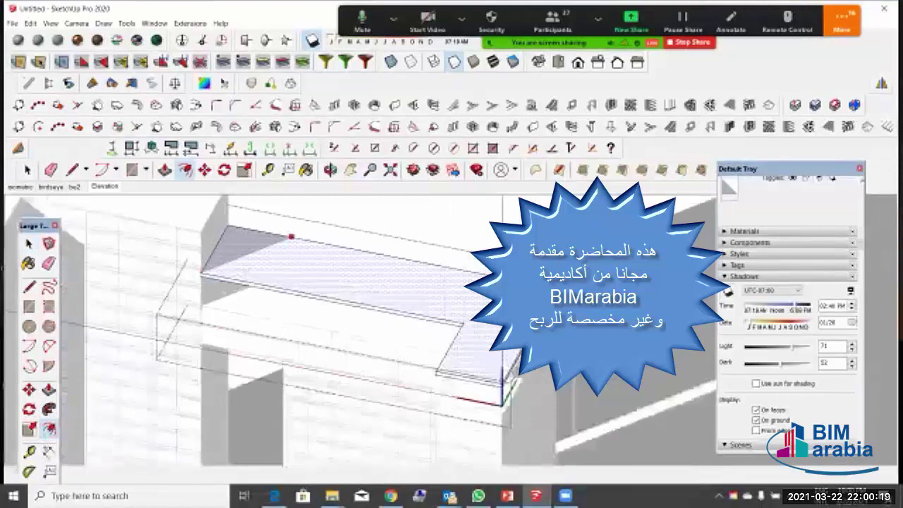
pyautogui.click(291, 236)
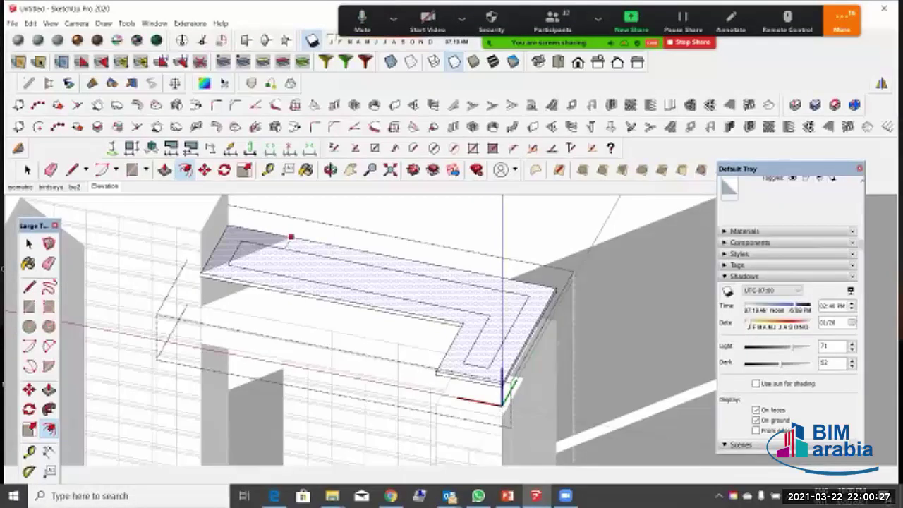
pyautogui.press('Escape')
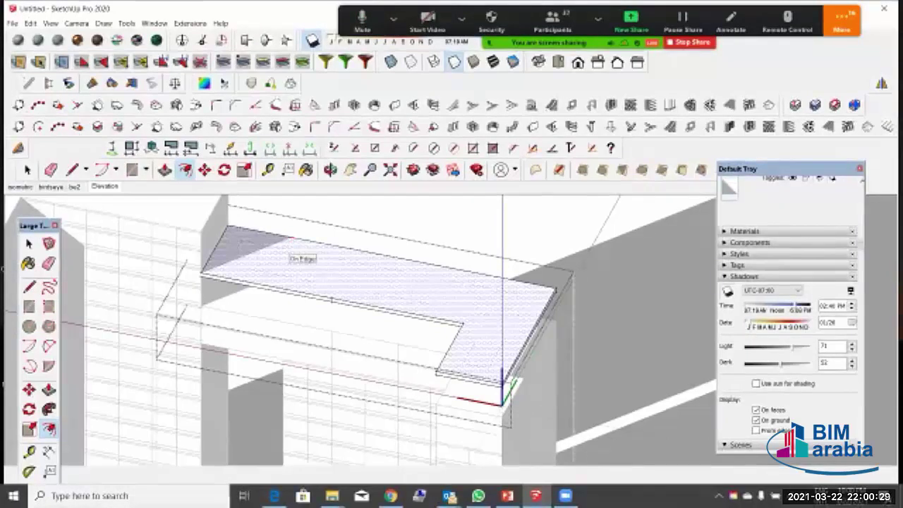
pyautogui.doubleClick(282, 235)
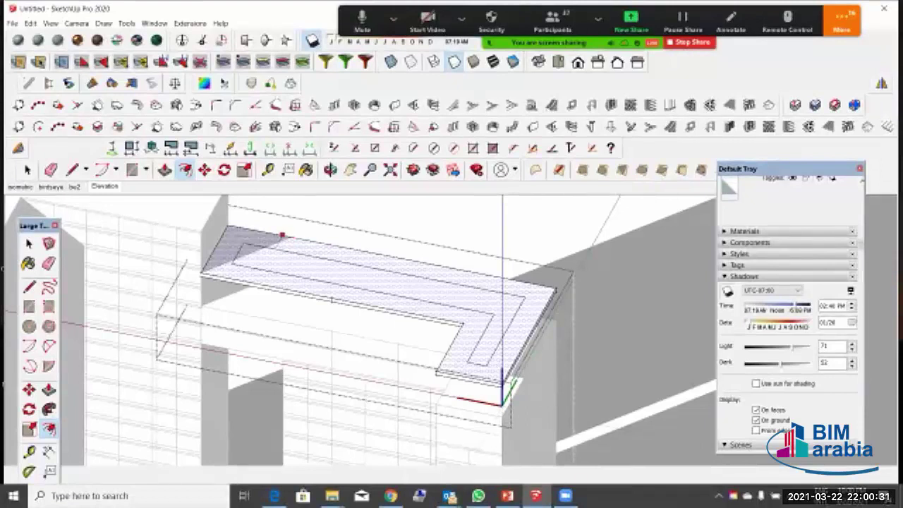
pyautogui.press('Return')
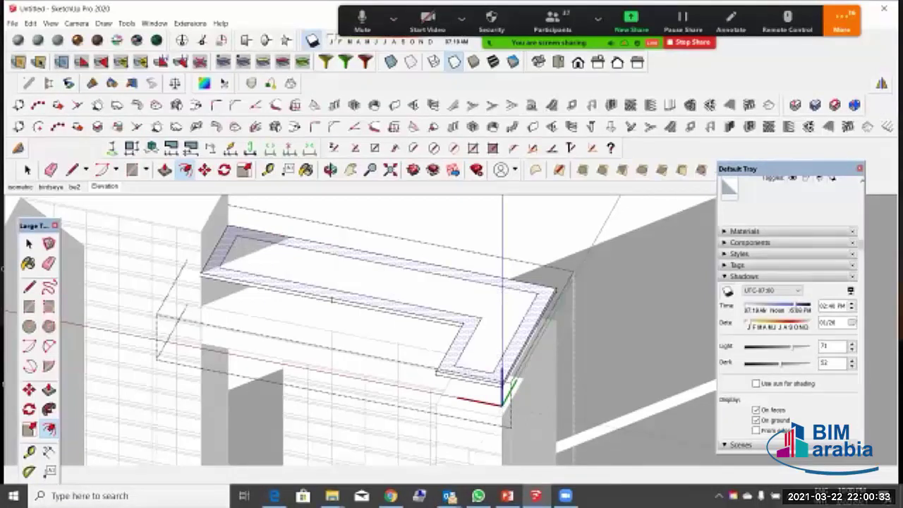
# Step: Push the inner L-shaped face down through the slab's thickness to open the frame, and close the group
pyautogui.click(29, 243)
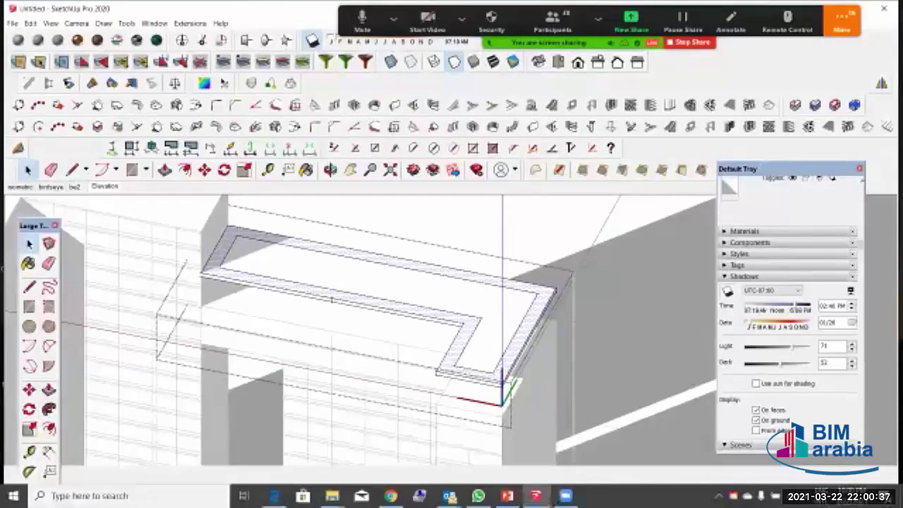
pyautogui.click(332, 299)
pyautogui.click(49, 389)
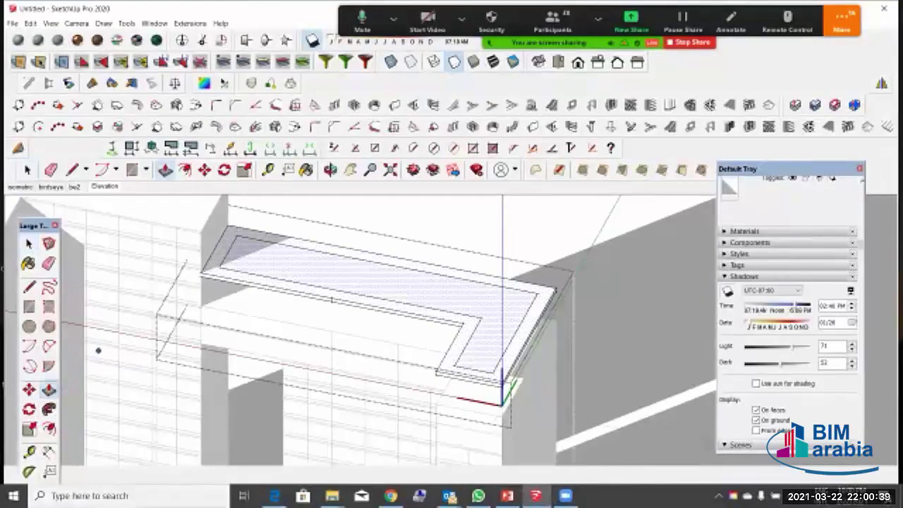
pyautogui.scroll(3, 270, 254)
pyautogui.click(184, 292)
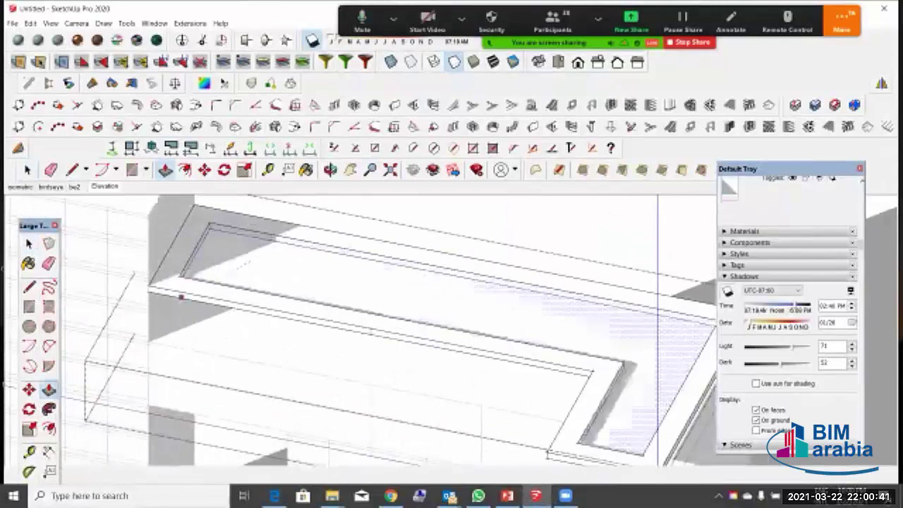
pyautogui.click(180, 297)
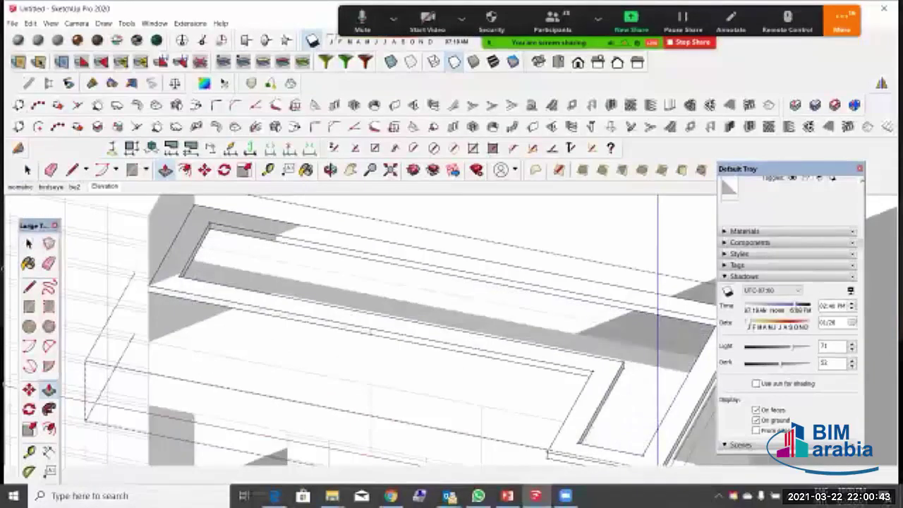
pyautogui.scroll(-2, 318, 310)
pyautogui.moveTo(324, 303)
pyautogui.mouseDown(button='middle')
pyautogui.moveTo(395, 225)
pyautogui.moveTo(373, 236)
pyautogui.moveTo(345, 230)
pyautogui.moveTo(339, 272)
pyautogui.mouseUp(button='middle')
pyautogui.press('space')
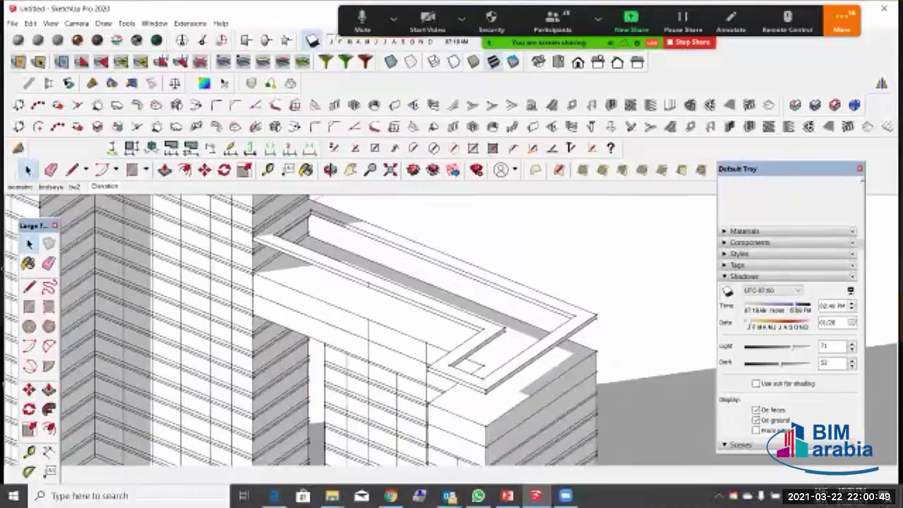
pyautogui.moveTo(424, 310); pyautogui.dragTo(512, 371, button='middle')
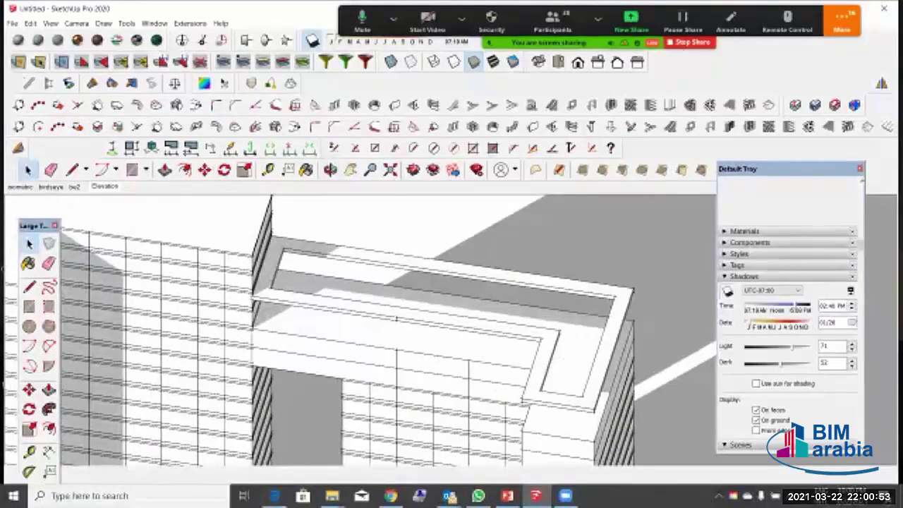
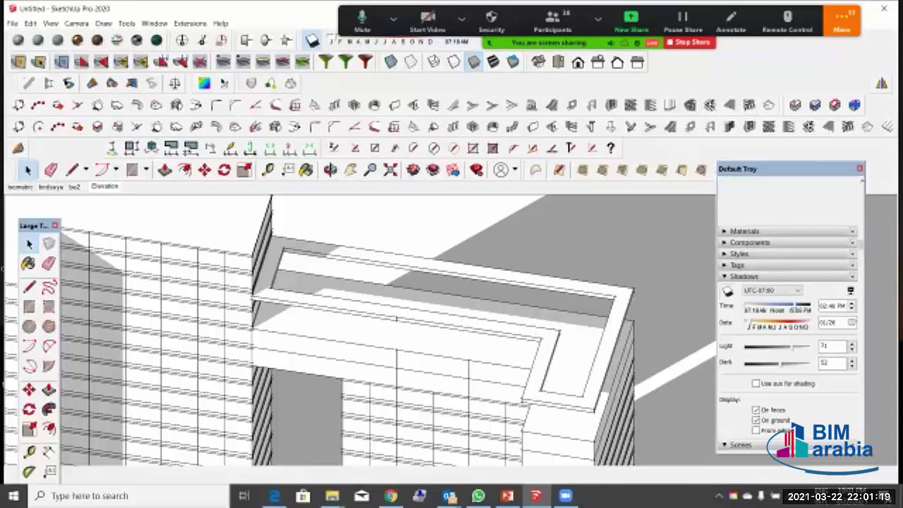
# Step: Undo the cut through the slab, returning to editing inside its group
pyautogui.hotkey('ctrl', 'z')
pyautogui.hotkey('ctrl', 'z')
pyautogui.hotkey('ctrl', 'z')
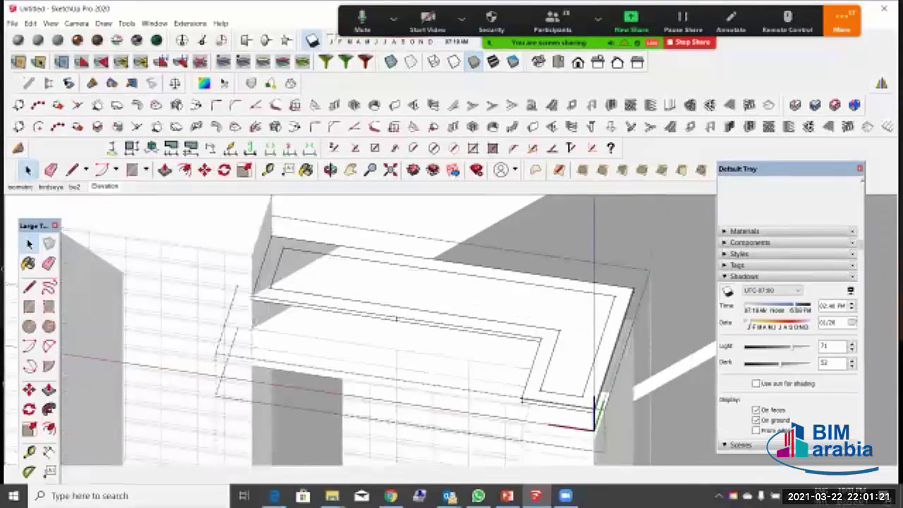
# Step: Try pulling the inner L-shaped face upward above the slab, and undo it
pyautogui.click(396, 319)
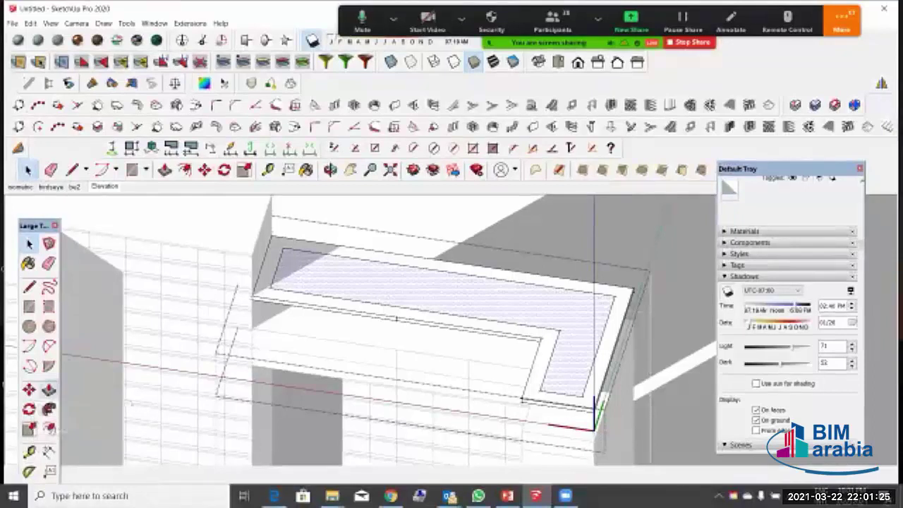
pyautogui.click(48, 390)
pyautogui.click(322, 268)
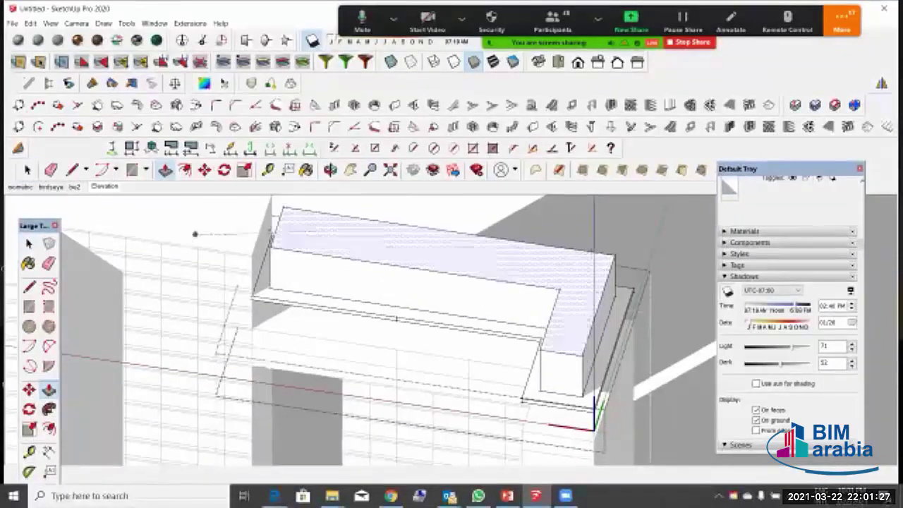
pyautogui.click(238, 252)
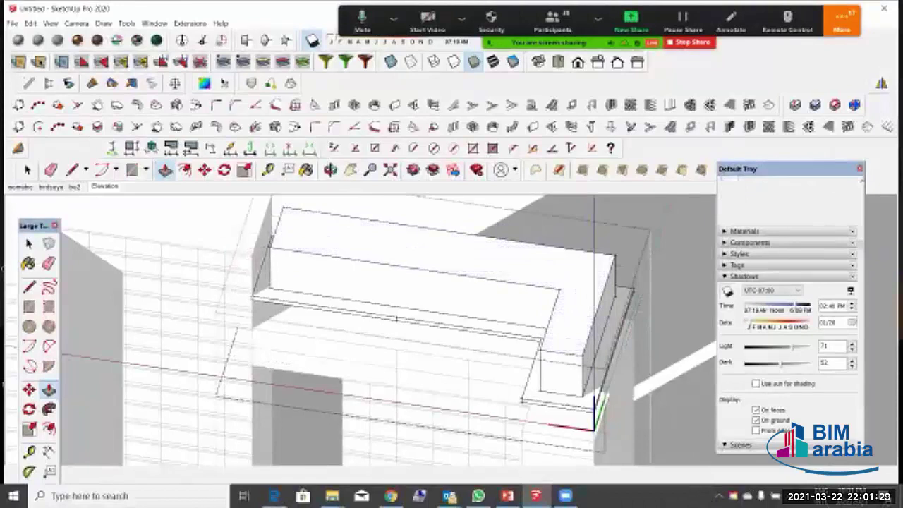
pyautogui.hotkey('ctrl', 'z')
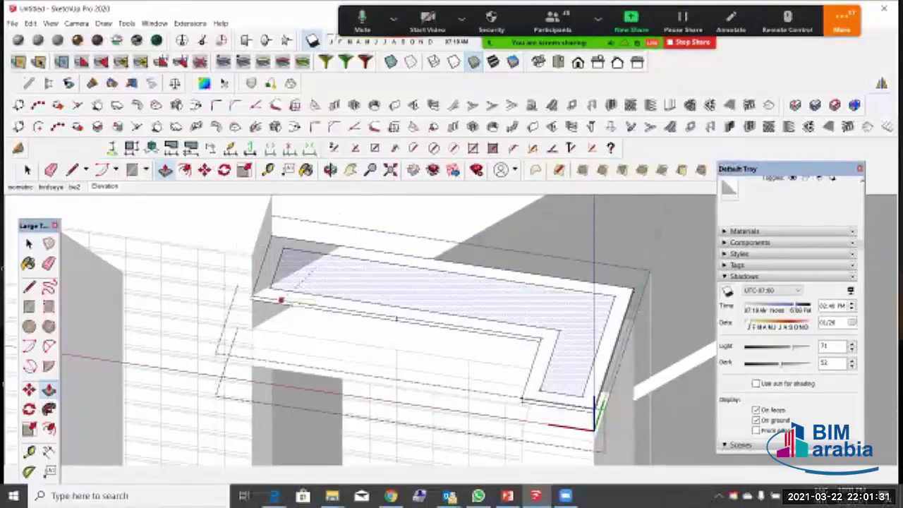
# Step: Push the inner L-shaped face down to the slab's lower edge to cut an opening, and exit the group
pyautogui.click(281, 300)
pyautogui.press('Escape')
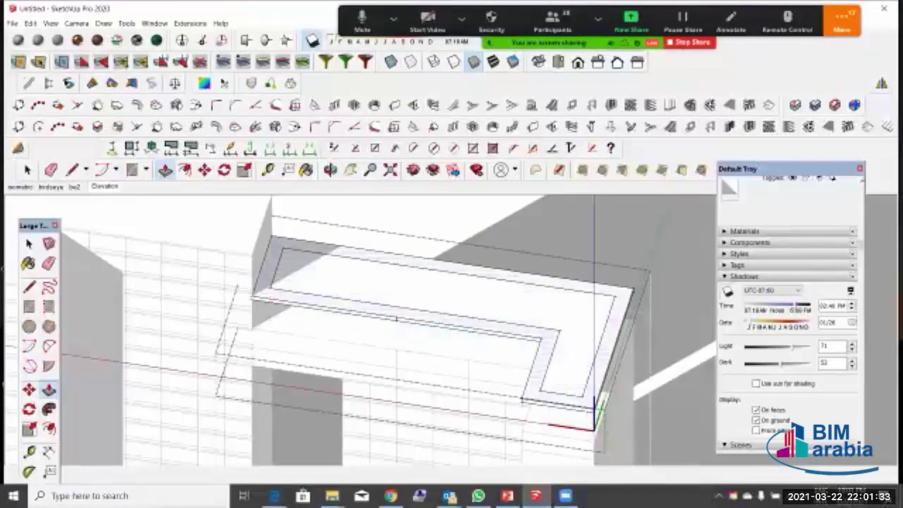
pyautogui.click(298, 280)
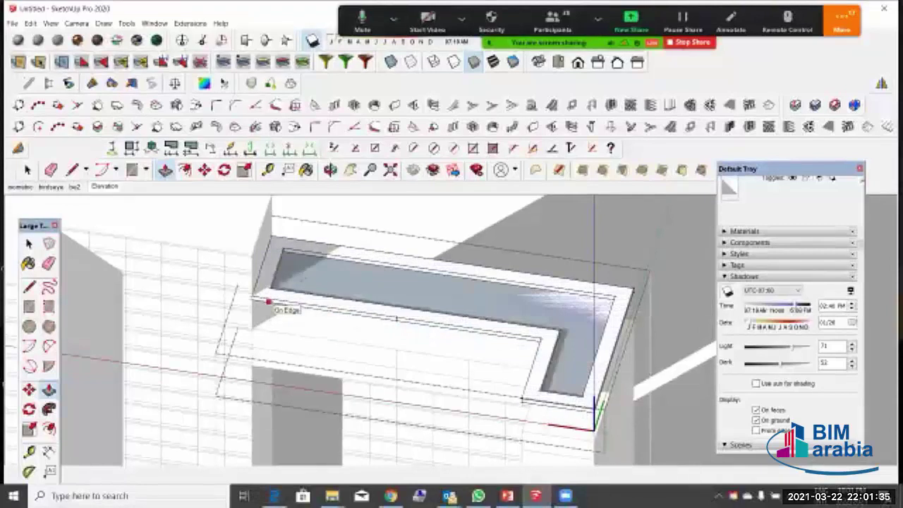
pyautogui.click(268, 302)
pyautogui.scroll(3, 267, 299)
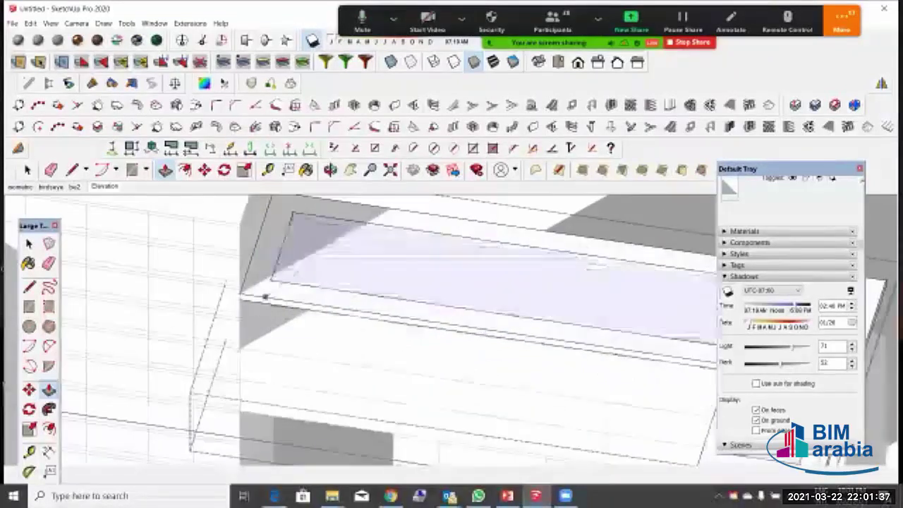
pyautogui.click(265, 297)
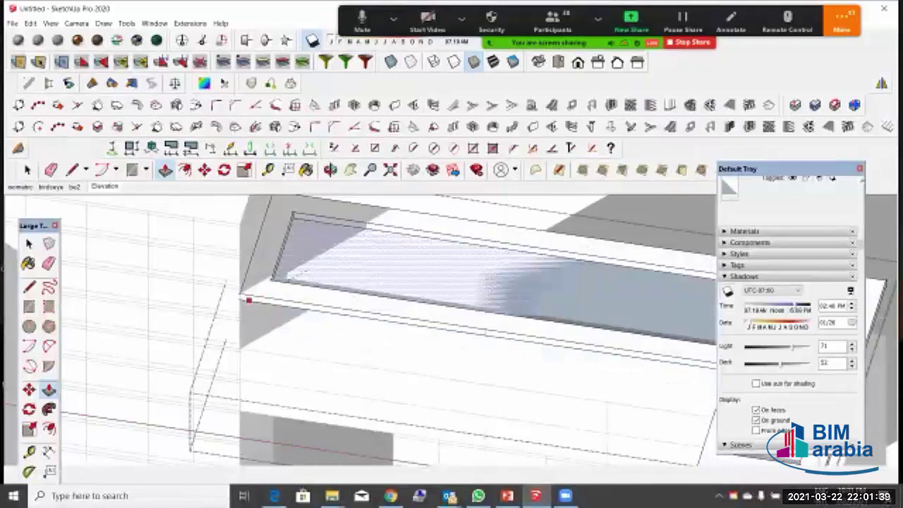
pyautogui.click(248, 304)
pyautogui.press('space')
pyautogui.scroll(-4, 345, 256)
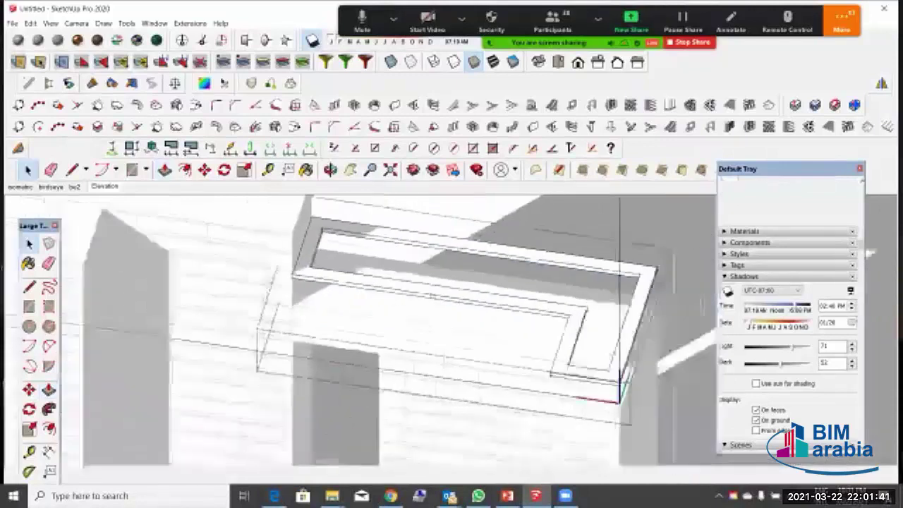
pyautogui.moveTo(349, 257); pyautogui.dragTo(311, 275, button='middle')
pyautogui.scroll(-2, 381, 331)
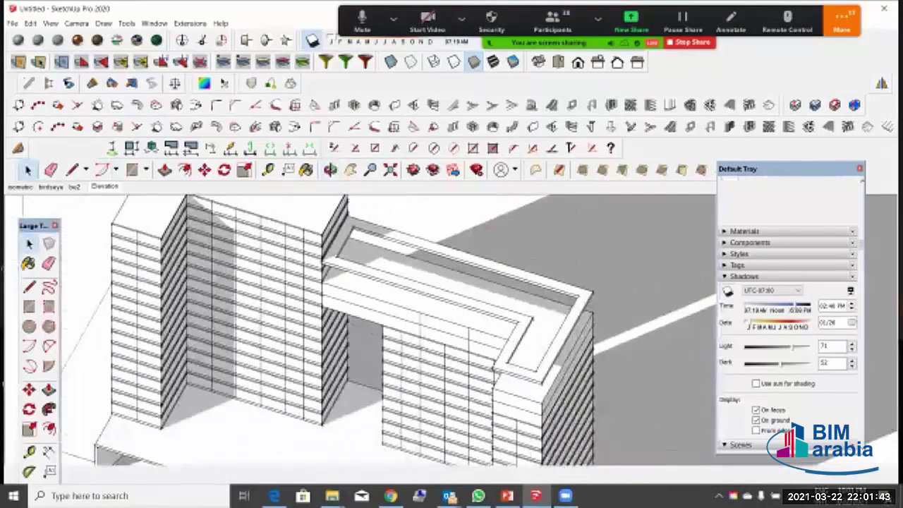
# Step: Review the building in the Elevation, birdseye and isometric scenes
pyautogui.click(105, 186)
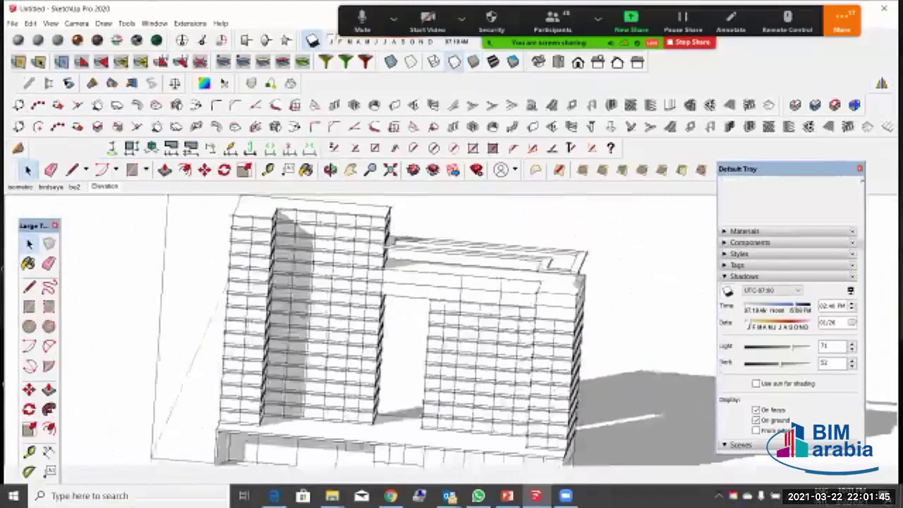
pyautogui.click(104, 186)
pyautogui.click(51, 187)
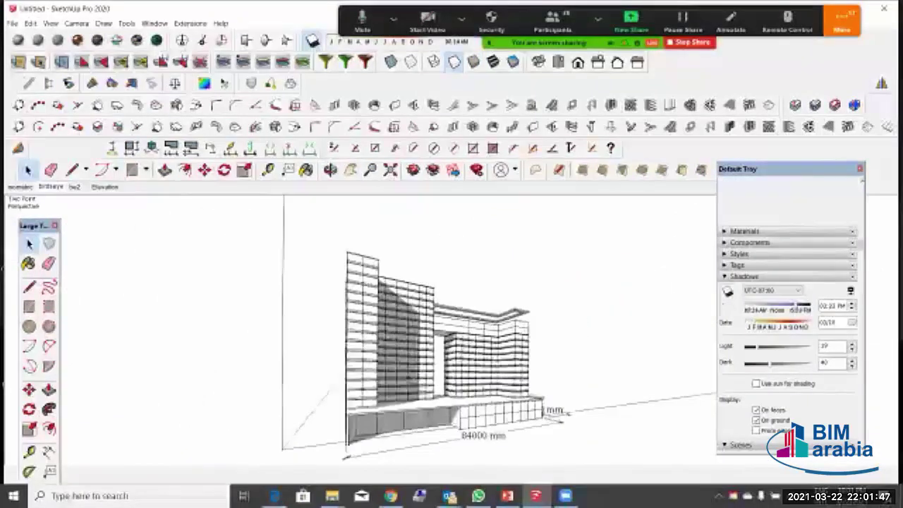
pyautogui.click(21, 187)
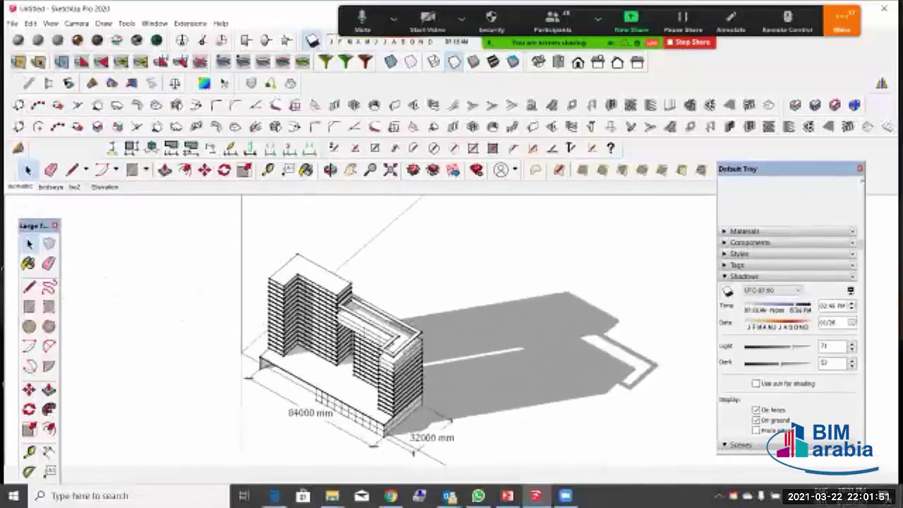
# Step: Draw diagonal lines joining the inner and outer corners at the two end corners of the roof frame
pyautogui.scroll(10, 405, 358)
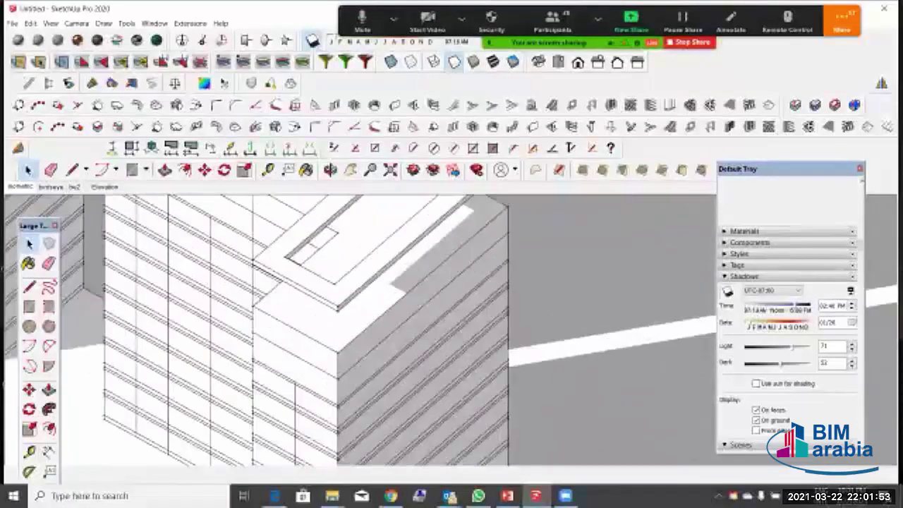
pyautogui.doubleClick(350, 310)
pyautogui.doubleClick(350, 310)
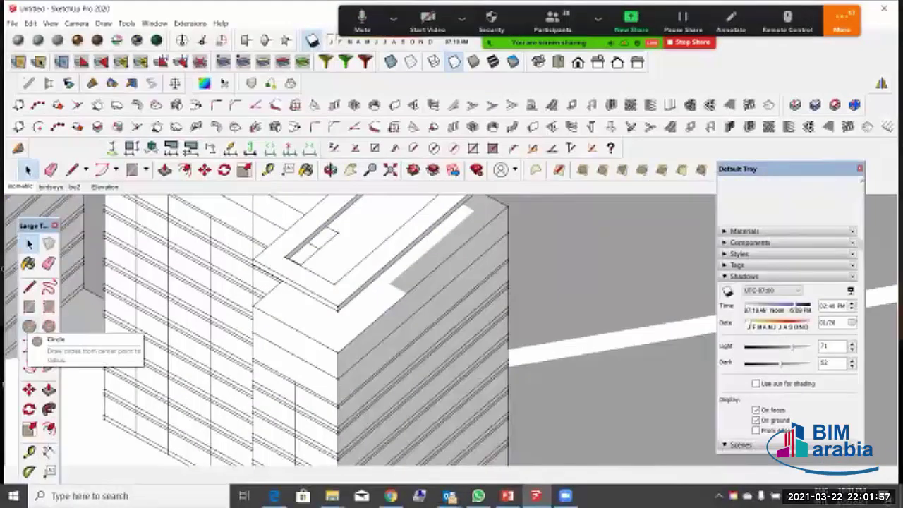
pyautogui.click(37, 342)
pyautogui.scroll(3, 308, 332)
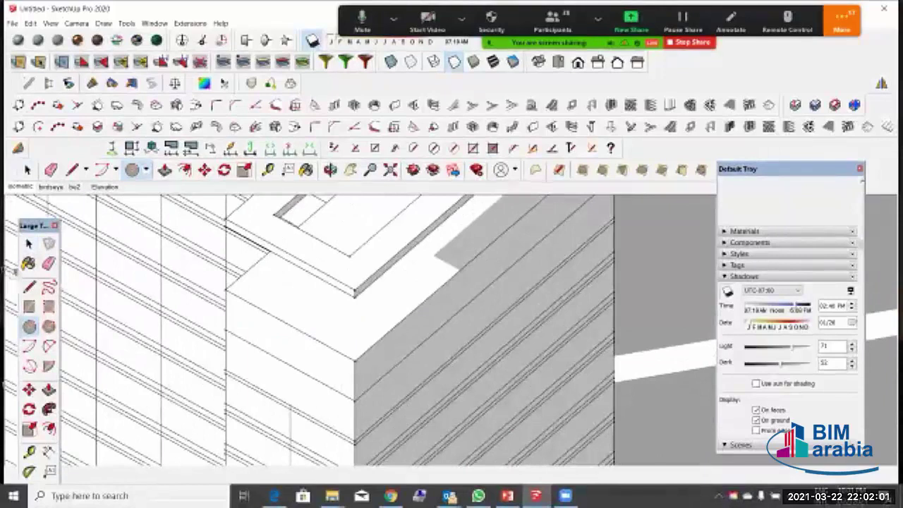
pyautogui.click(29, 286)
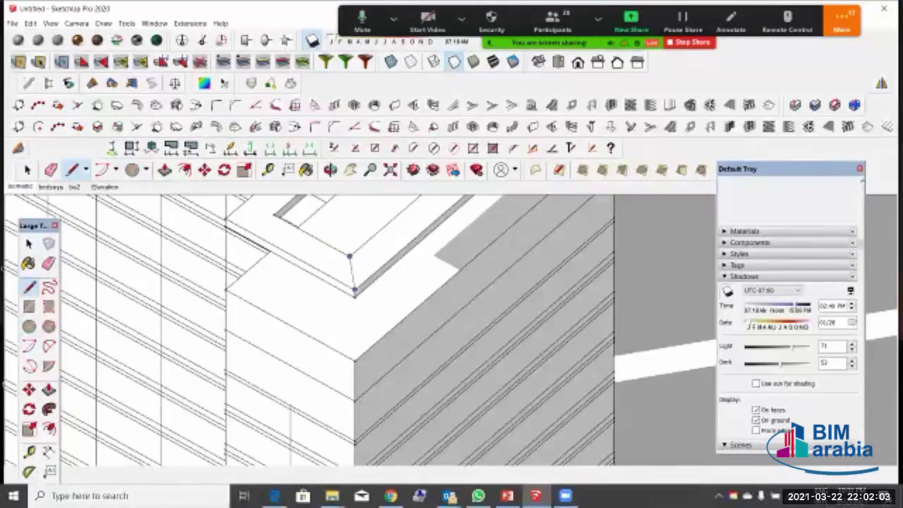
pyautogui.click(355, 290)
pyautogui.click(274, 214)
pyautogui.click(29, 244)
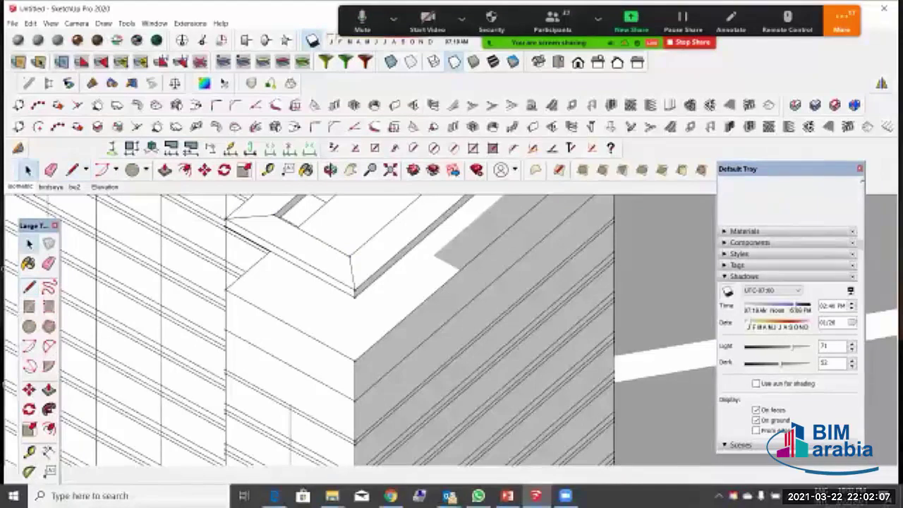
# Step: Move both diagonal lines straight down from the frame's outer corner to the roof corner below
pyautogui.click(250, 215)
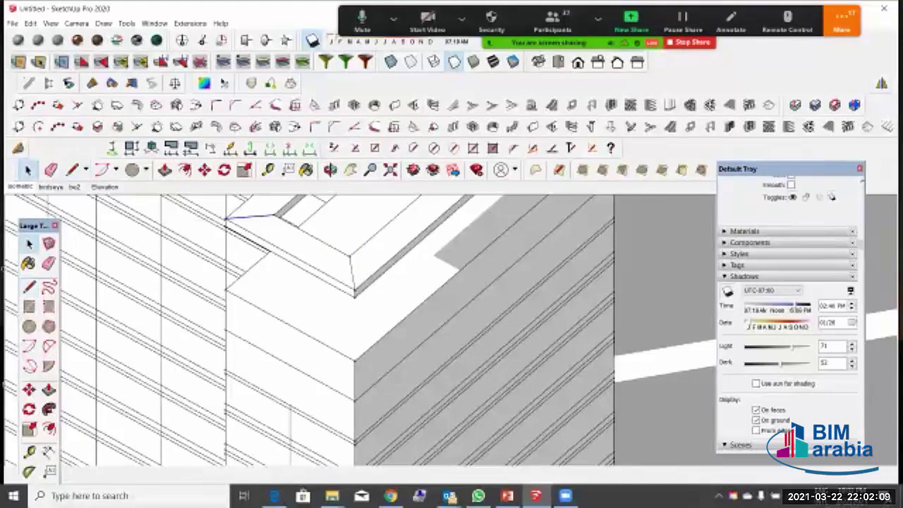
pyautogui.keyDown('ctrl'); pyautogui.click(352, 273); pyautogui.keyUp('ctrl')
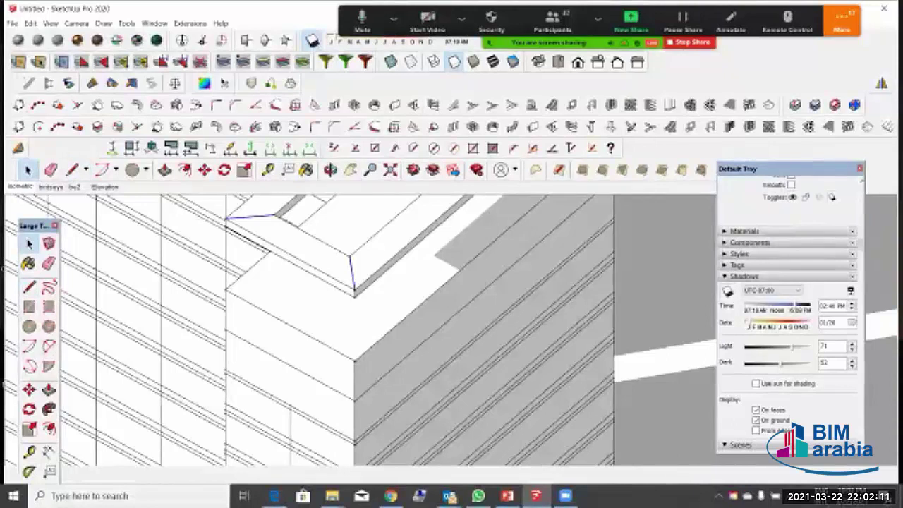
pyautogui.press('m')
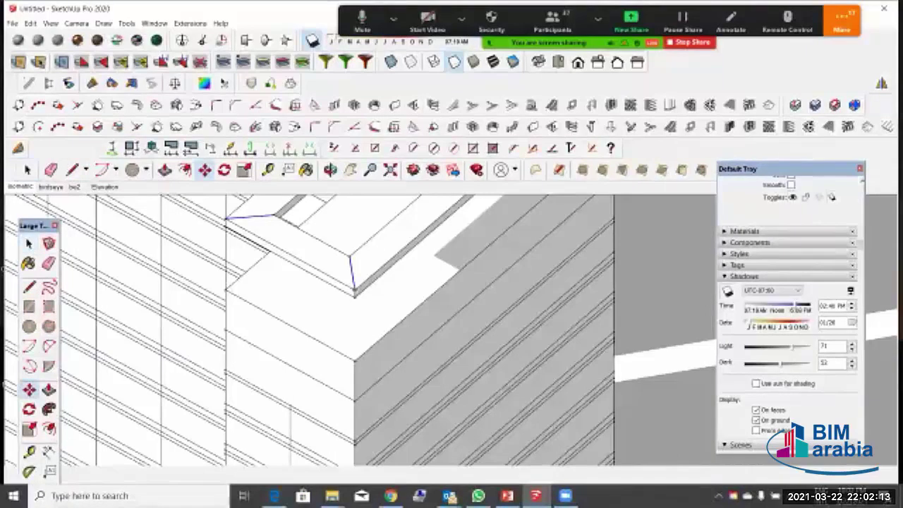
pyautogui.click(355, 292)
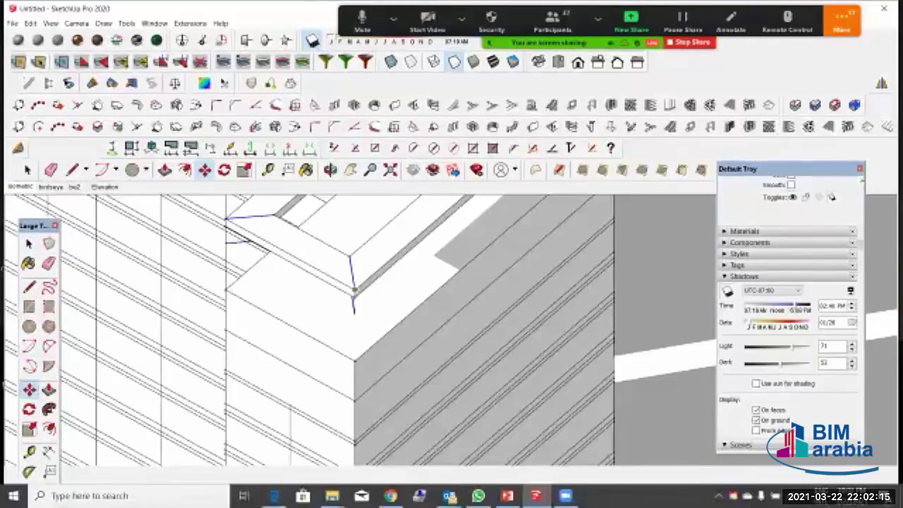
pyautogui.click(355, 358)
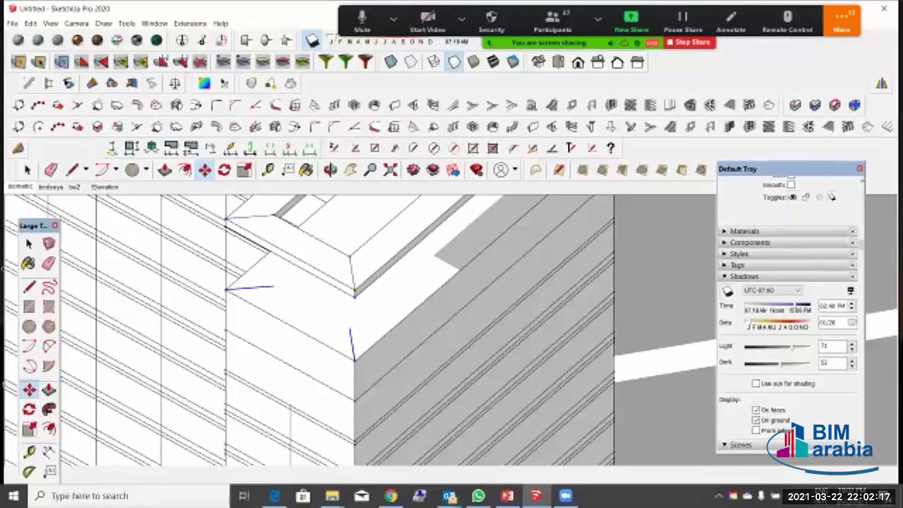
pyautogui.press('space')
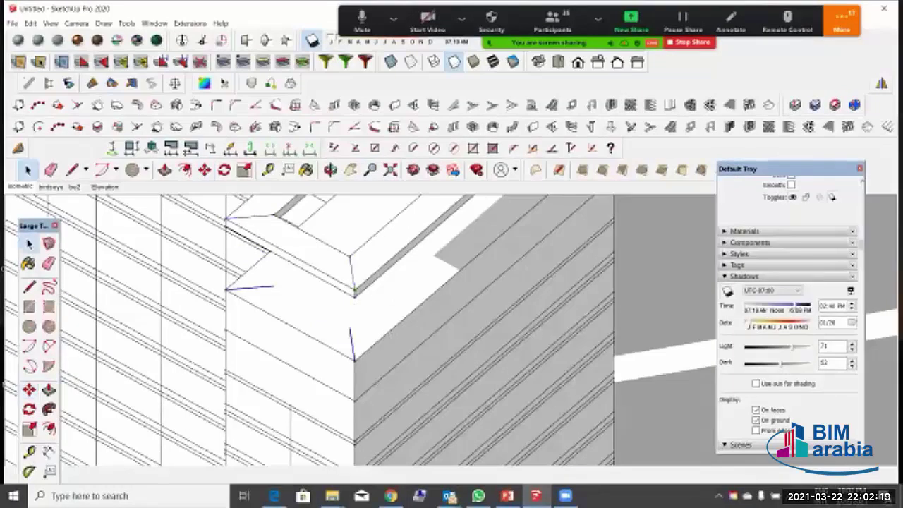
# Step: Draw a small circle on the roof surface between the two lowered diagonals
pyautogui.scroll(-3, 291, 250)
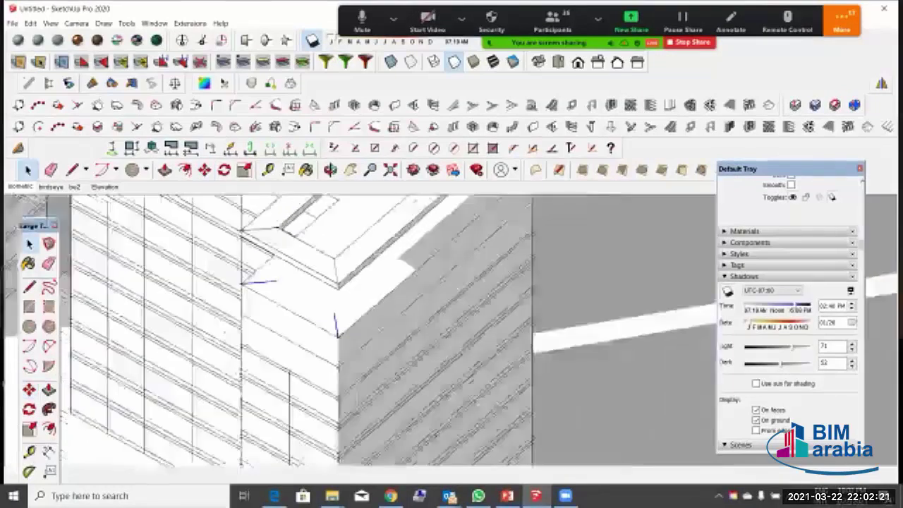
pyautogui.scroll(3, 340, 230)
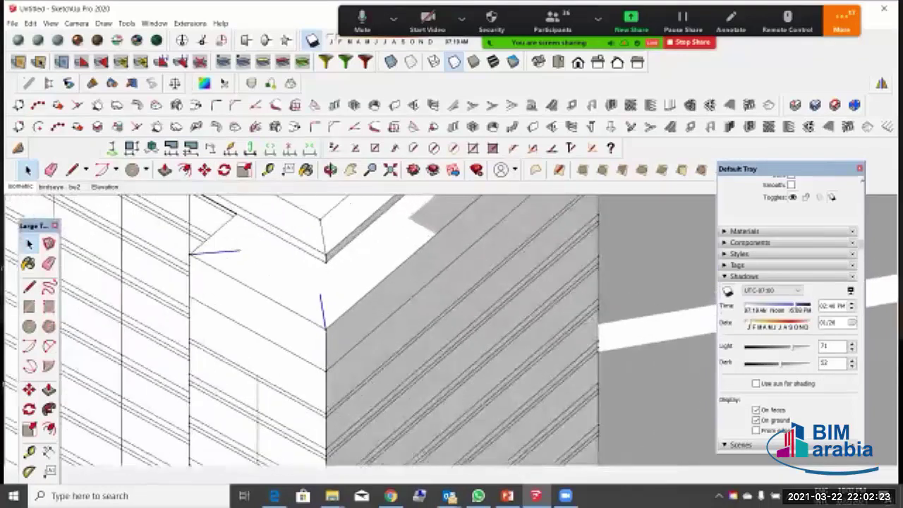
pyautogui.scroll(-1, 341, 297)
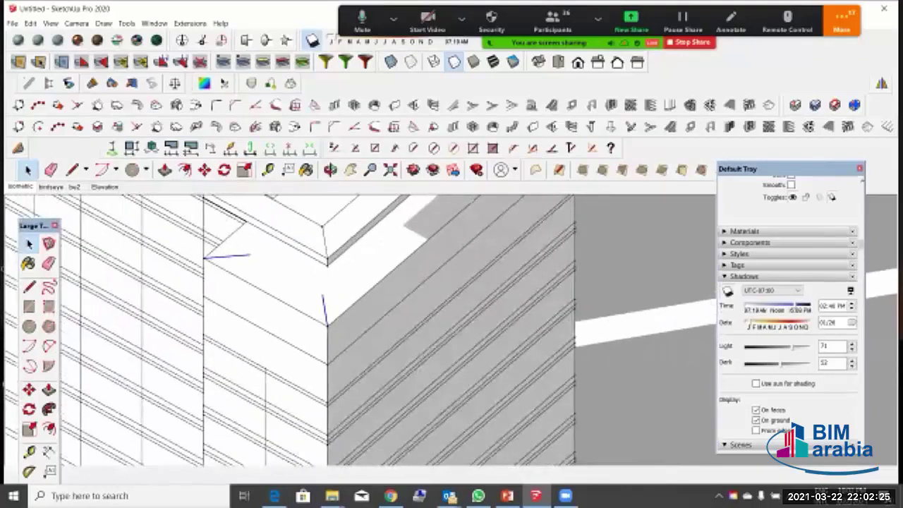
pyautogui.scroll(-3, 324, 231)
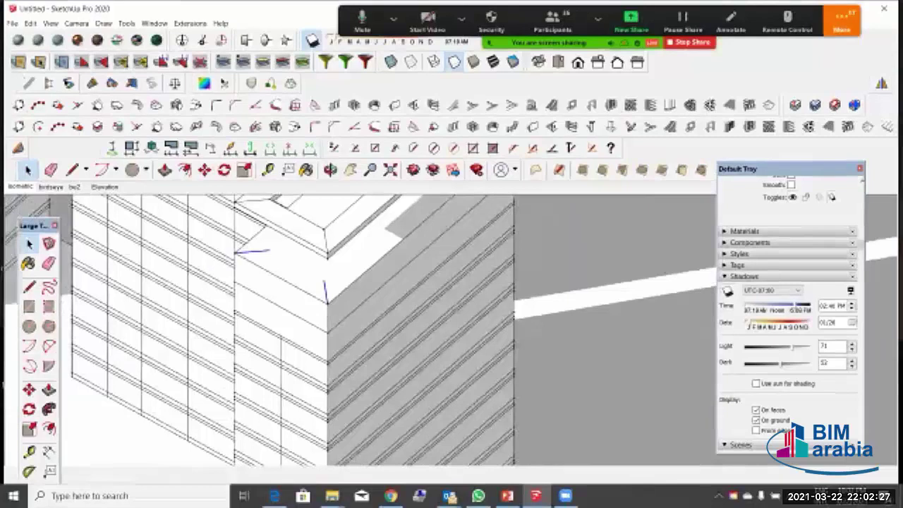
pyautogui.scroll(1, 315, 228)
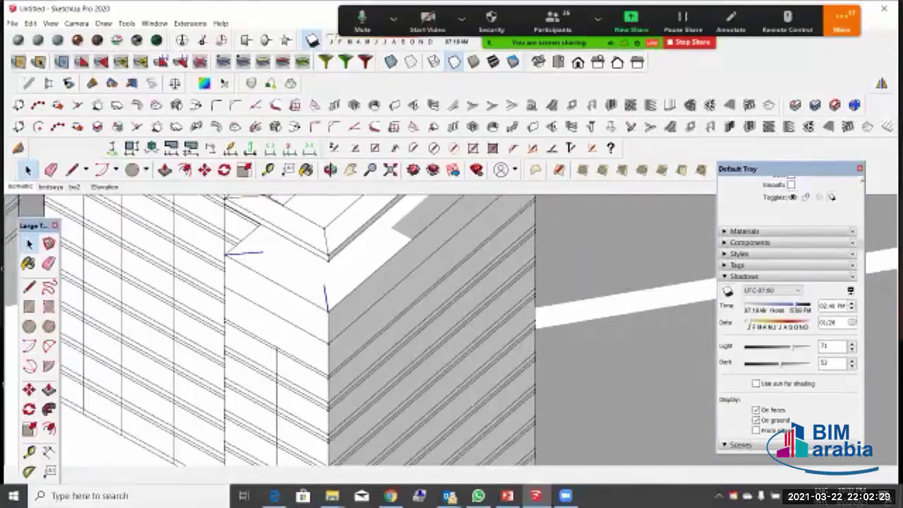
pyautogui.scroll(2, 314, 238)
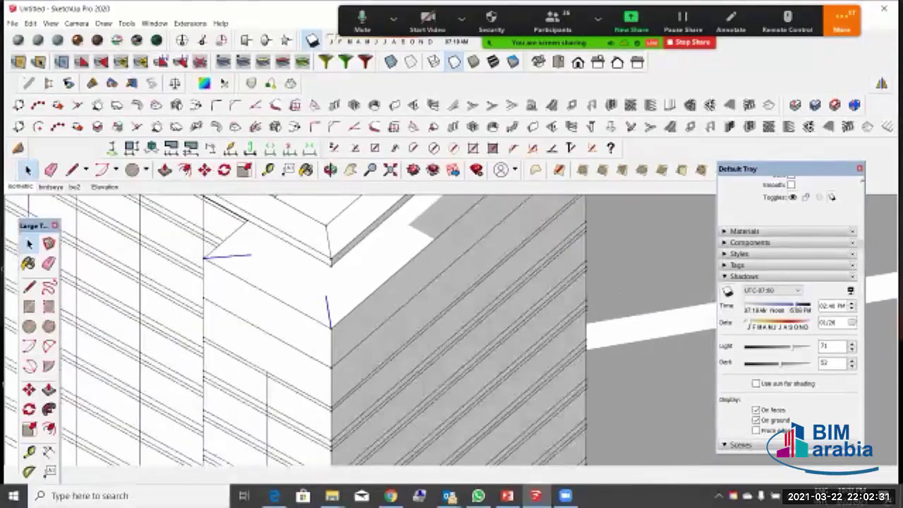
pyautogui.moveTo(343, 327)
pyautogui.mouseDown(button='middle')
pyautogui.moveTo(328, 326)
pyautogui.moveTo(346, 326)
pyautogui.mouseUp(button='middle')
pyautogui.scroll(1, 309, 220)
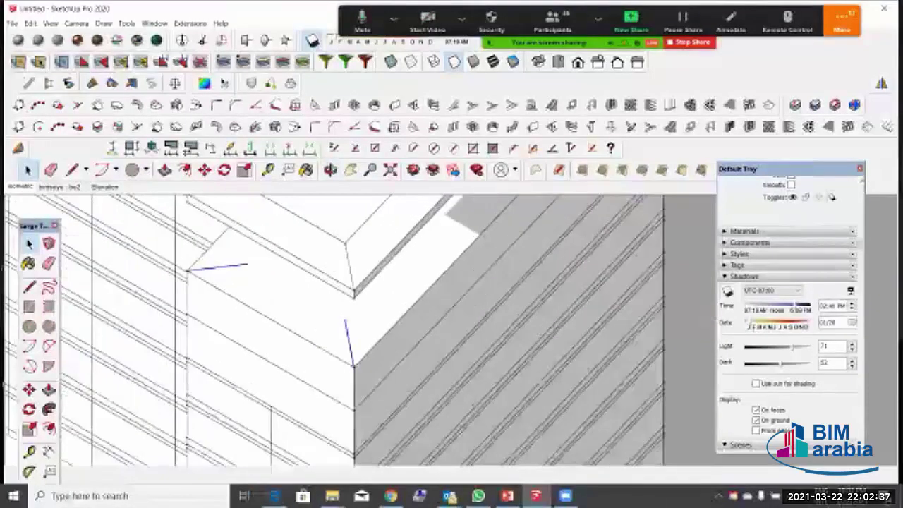
pyautogui.press('c')
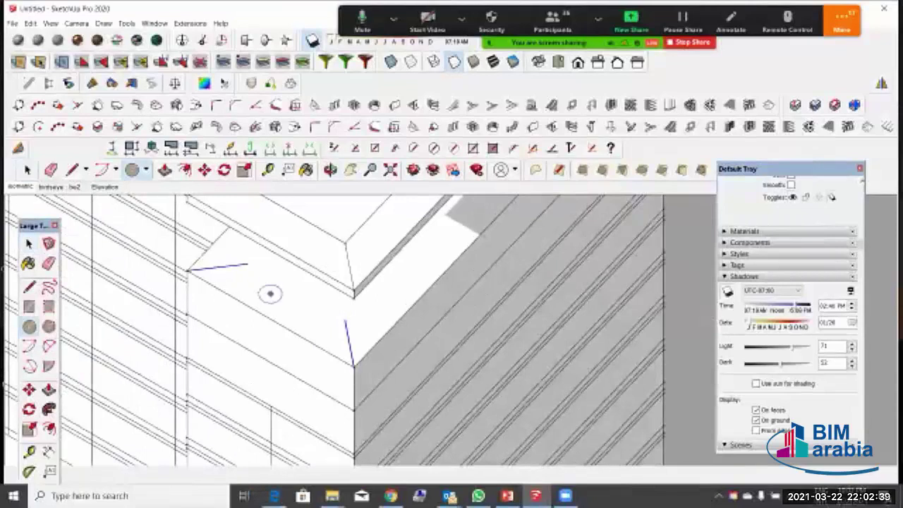
pyautogui.click(272, 285)
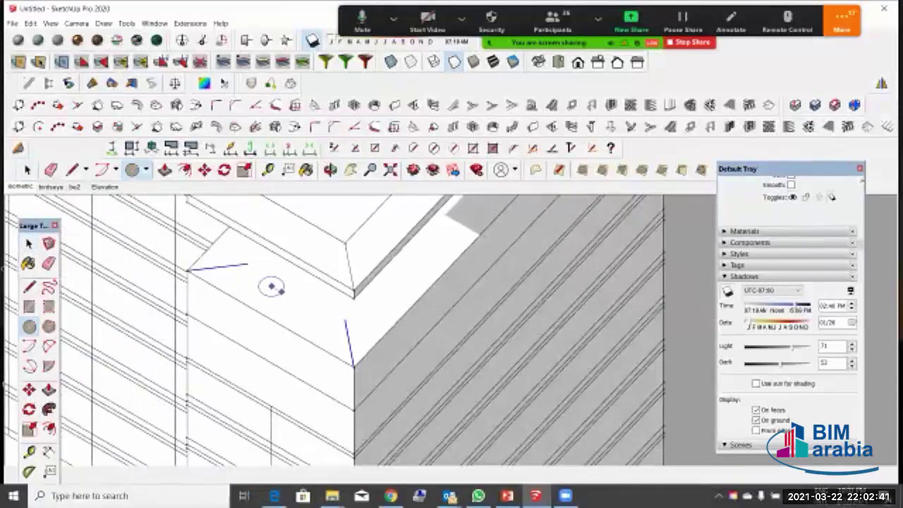
pyautogui.click(280, 290)
pyautogui.click(29, 243)
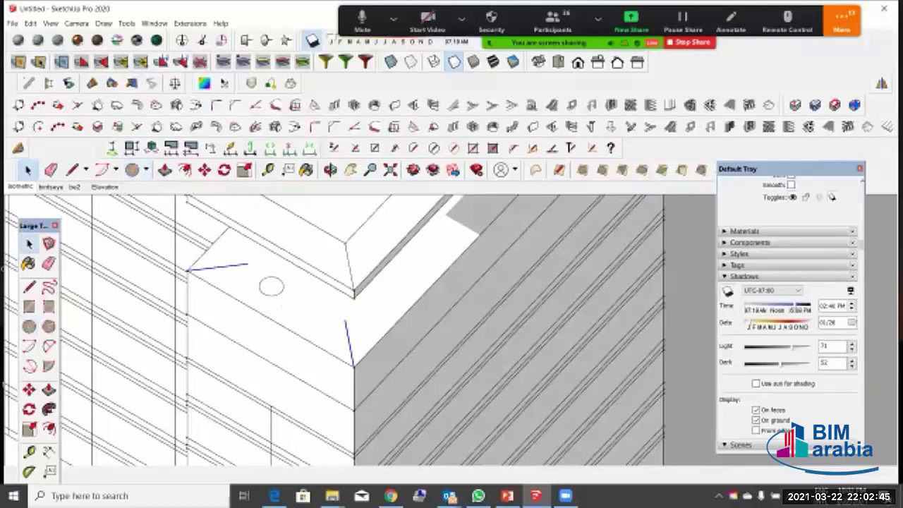
# Step: Select the whole circle and make it a component
pyautogui.moveTo(238, 319); pyautogui.dragTo(302, 263)
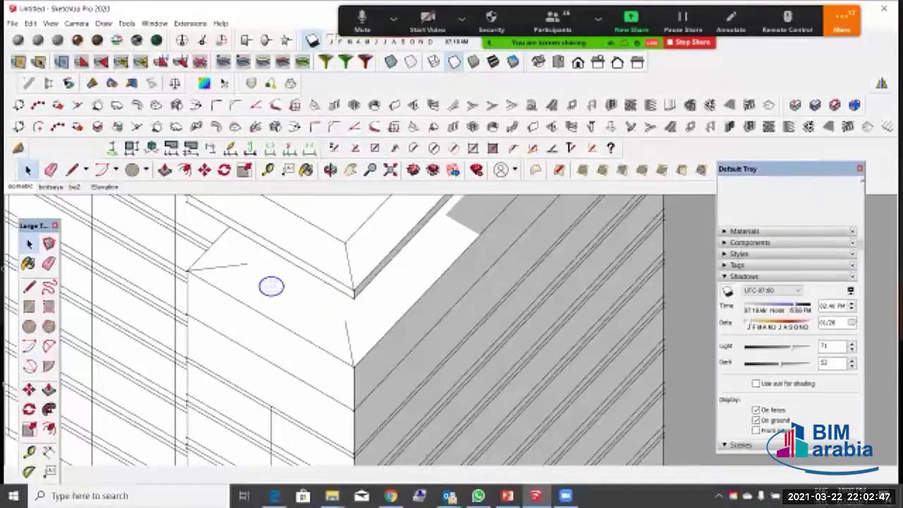
pyautogui.rightClick(272, 286)
pyautogui.click(319, 104)
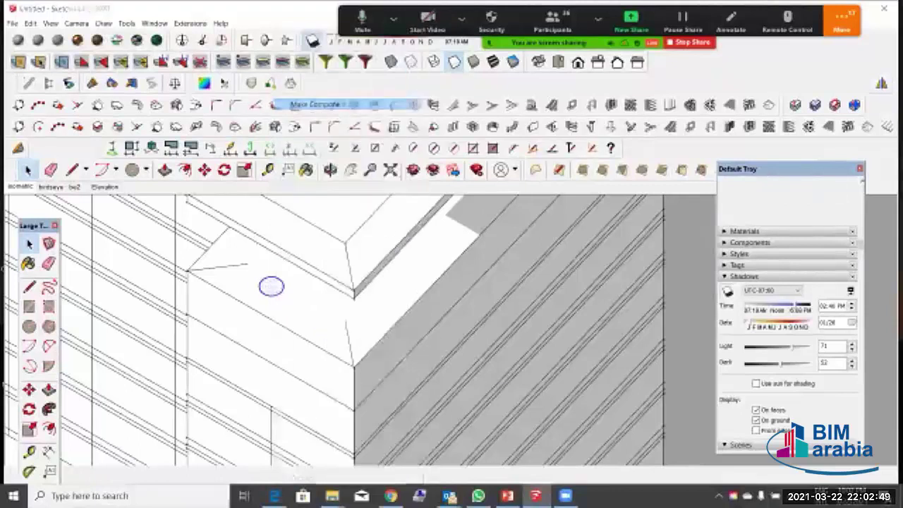
pyautogui.click(459, 367)
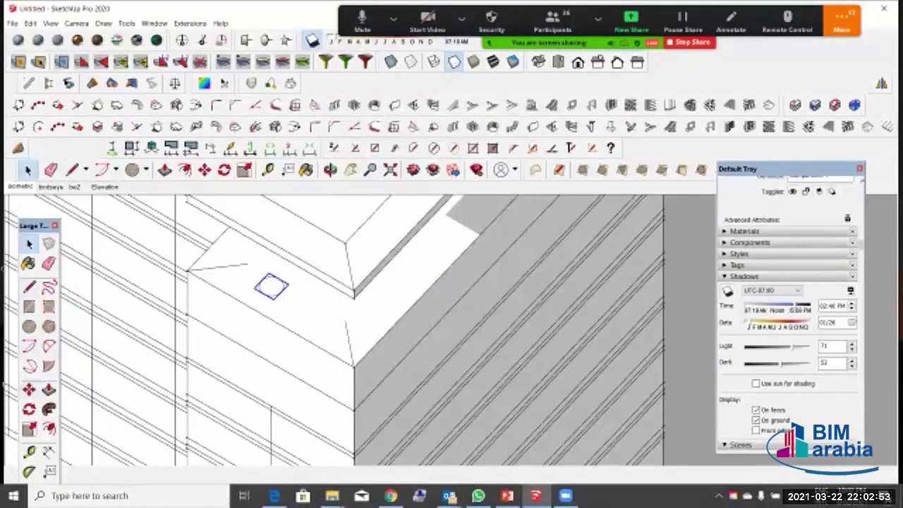
pyautogui.press('m')
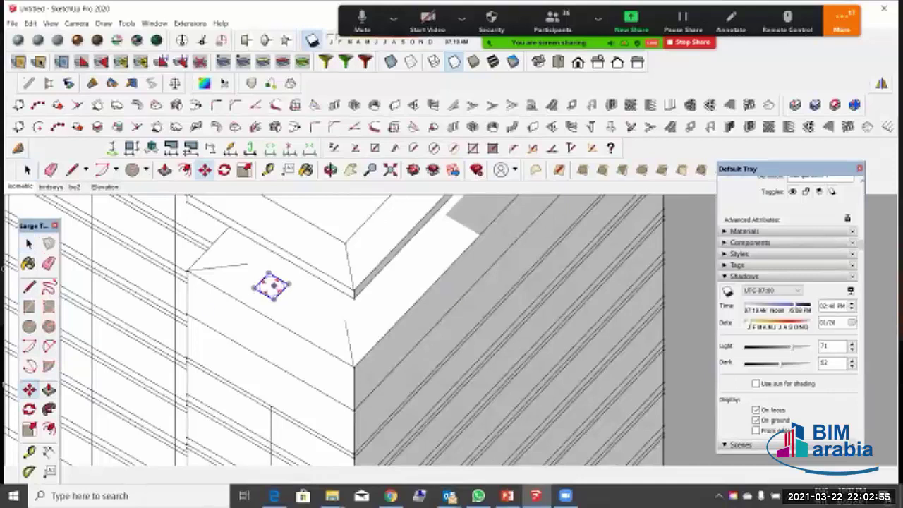
pyautogui.scroll(2, 271, 285)
pyautogui.scroll(2, 269, 286)
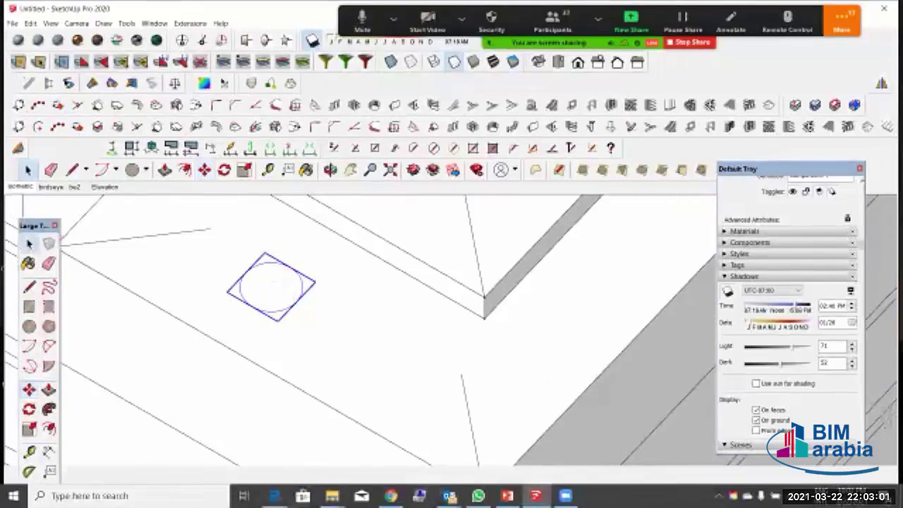
pyautogui.rightClick(269, 286)
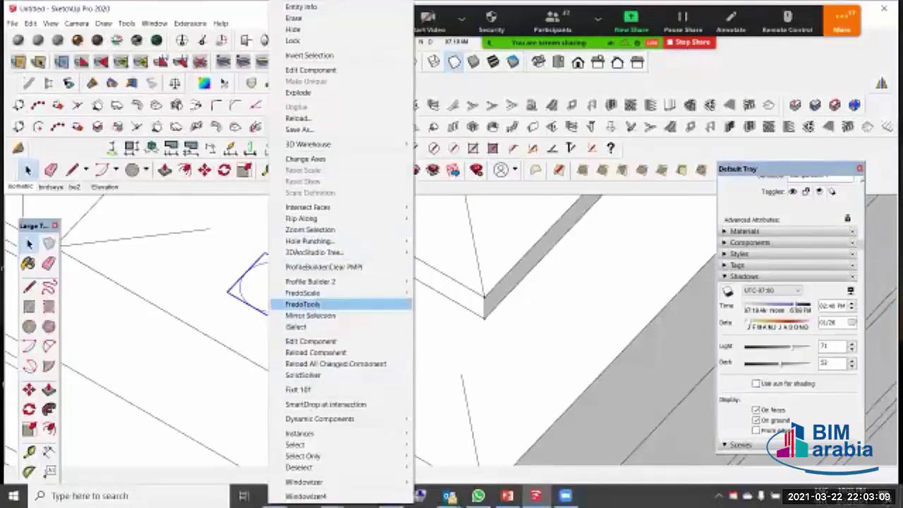
pyautogui.moveTo(303, 305)
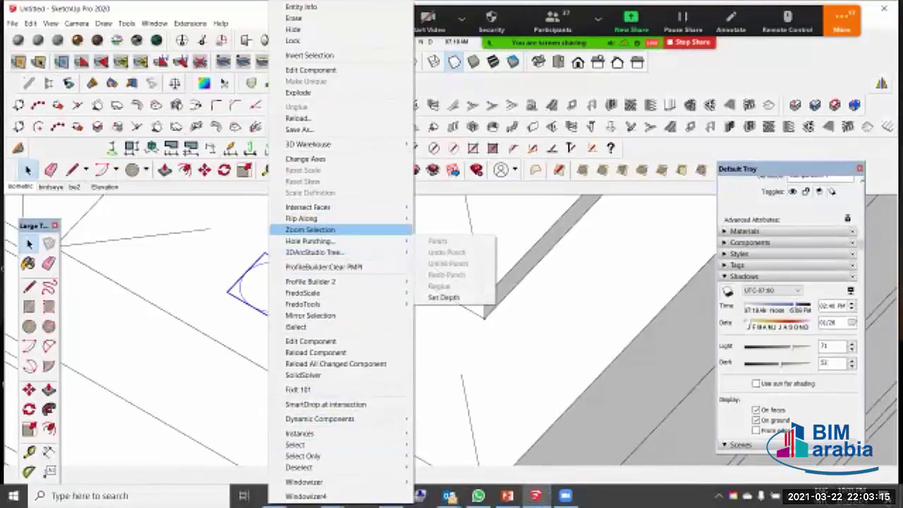
pyautogui.click(311, 230)
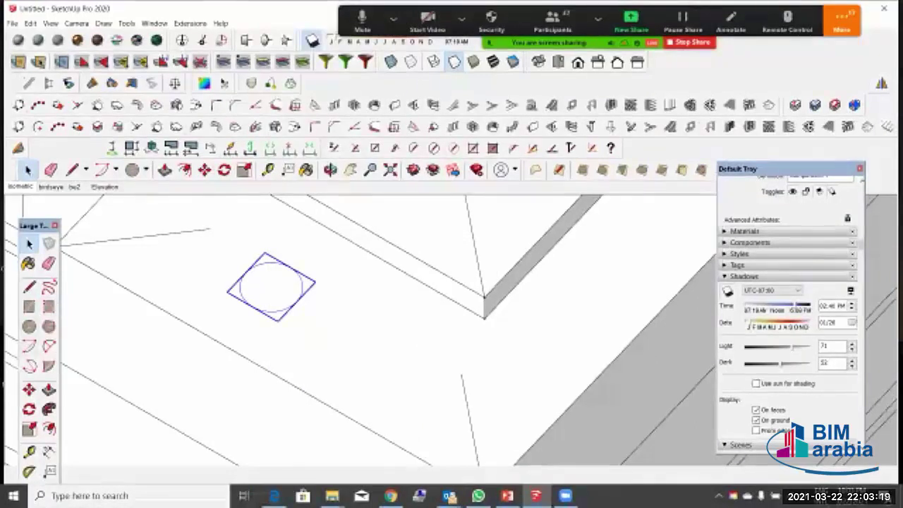
# Step: Draw a helper line across the circle component between the midpoints of two opposite sides of its bounding box
pyautogui.click(28, 286)
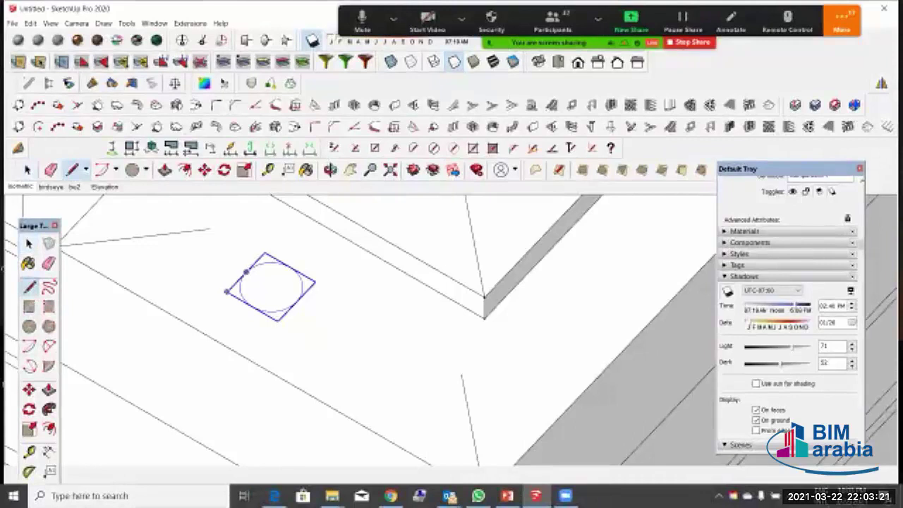
pyautogui.click(246, 272)
pyautogui.click(296, 301)
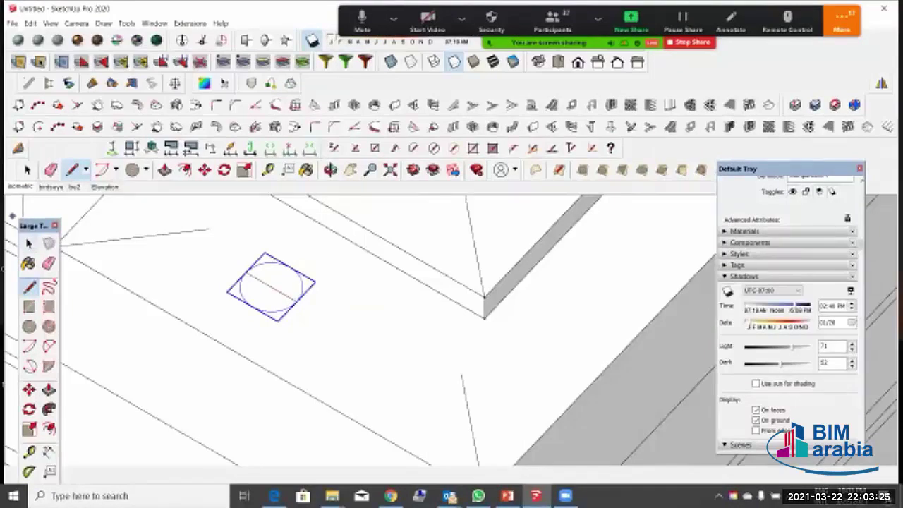
pyautogui.click(29, 243)
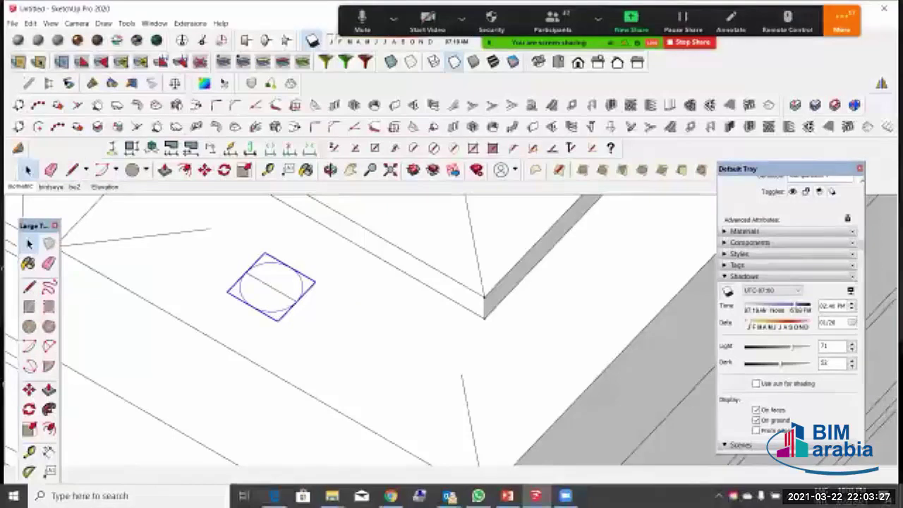
# Step: Move the circle component by its helper line's midpoint onto the front roof diagonal and copy it onto the other corner's diagonal
pyautogui.press('m')
pyautogui.scroll(-4, 294, 281)
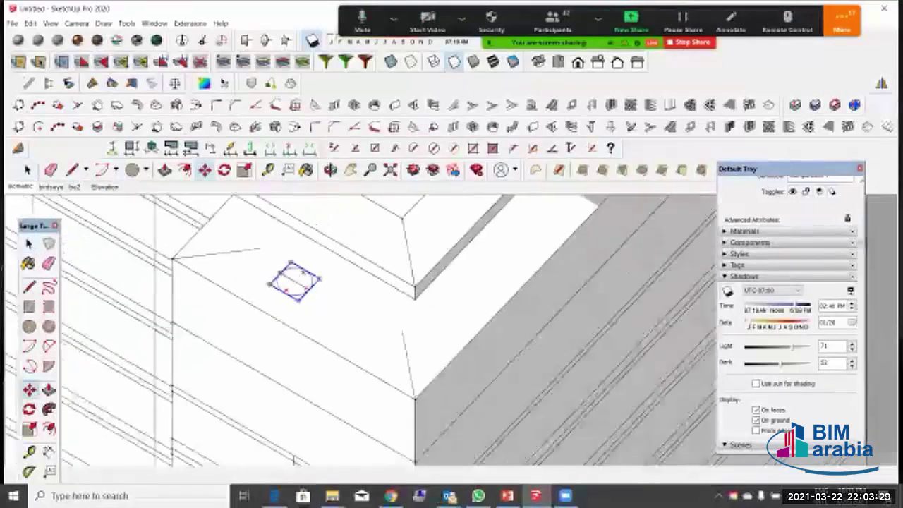
pyautogui.click(293, 281)
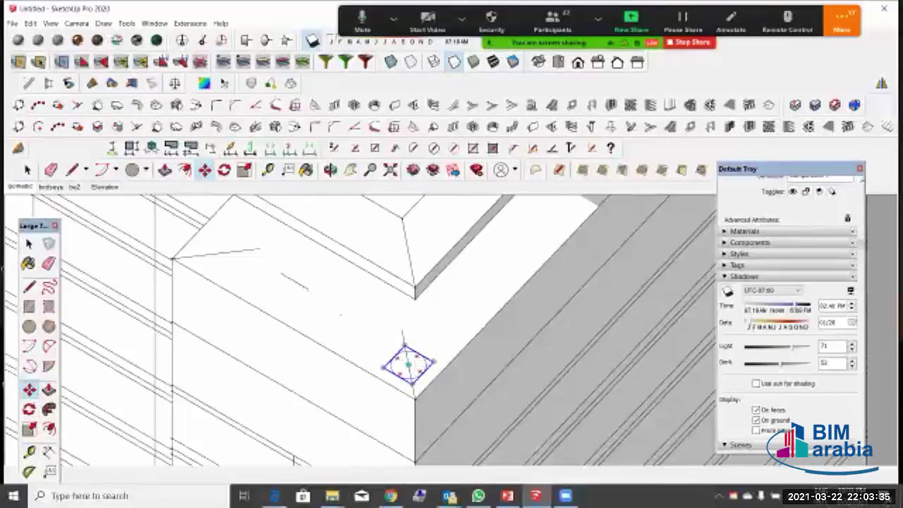
pyautogui.press('ctrl')
pyautogui.click(408, 364)
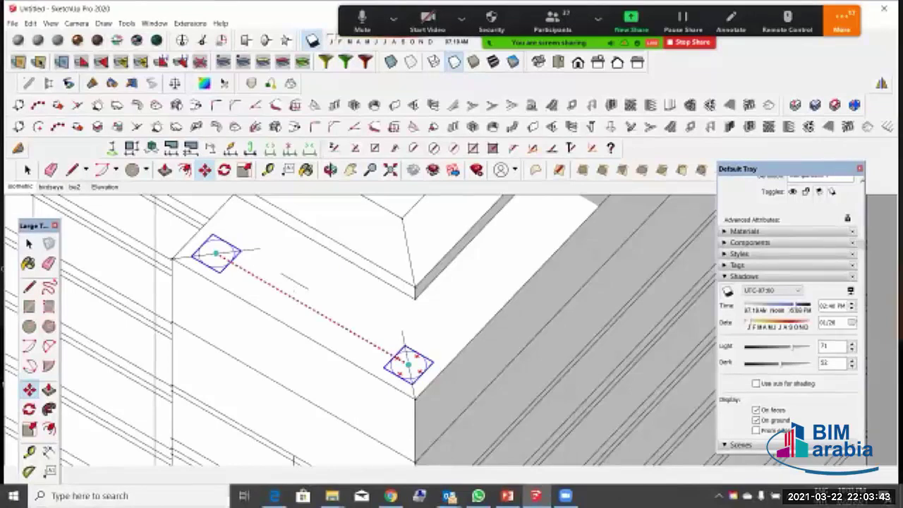
pyautogui.press('Escape')
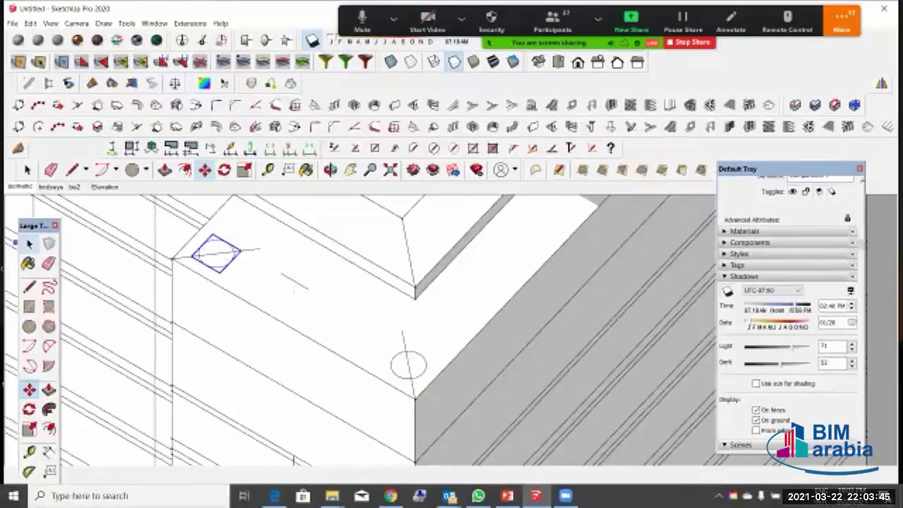
# Step: Try to array both corner circles in evenly spaced copies along the long side of the roof
pyautogui.scroll(-4, 407, 365)
pyautogui.scroll(3, 262, 347)
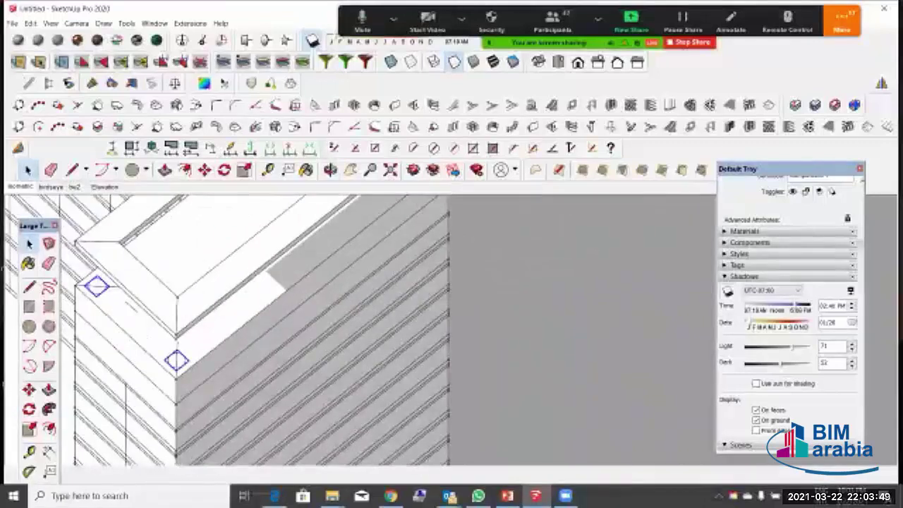
pyautogui.click(29, 390)
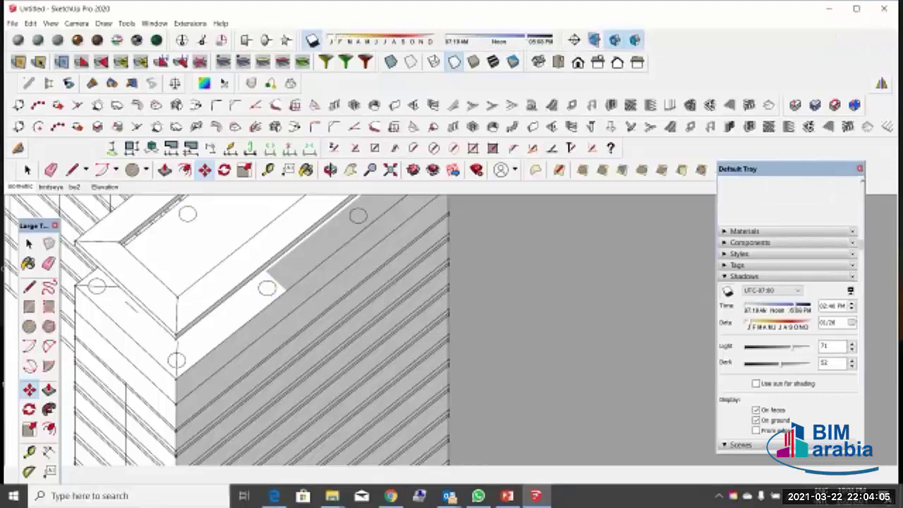
pyautogui.scroll(-3, 246, 328)
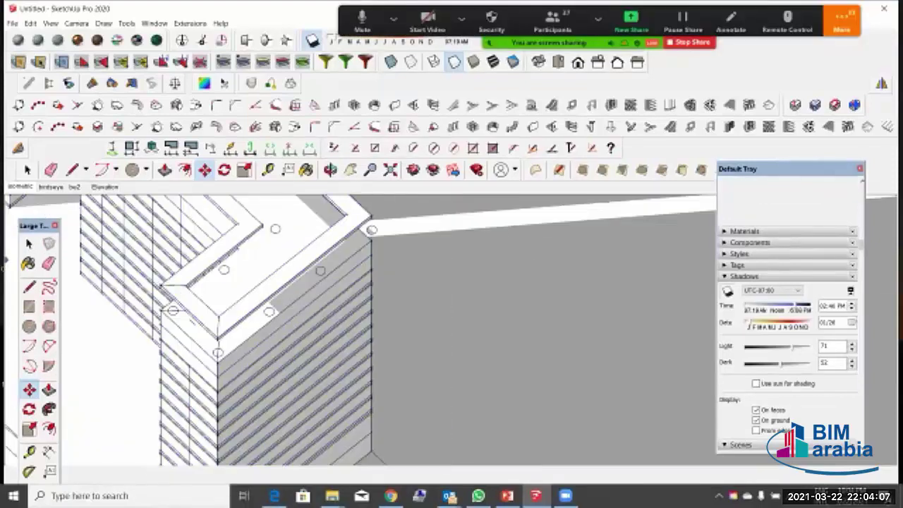
# Step: Delete all the arrayed circle copies, keeping only the two circles on the roof corner diagonals
pyautogui.click(29, 244)
pyautogui.moveTo(304, 304); pyautogui.dragTo(219, 254, button='middle')
pyautogui.scroll(-2, 451, 338)
pyautogui.scroll(2, 452, 219)
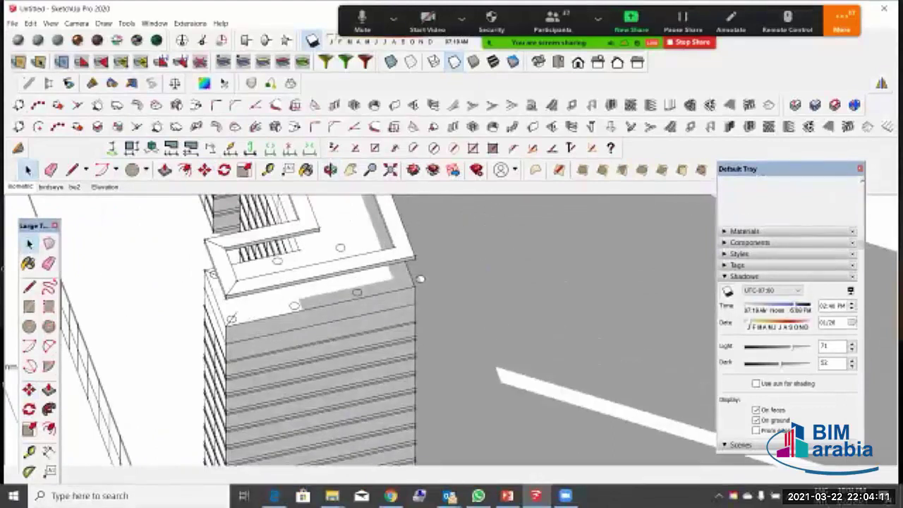
pyautogui.scroll(2, 490, 292)
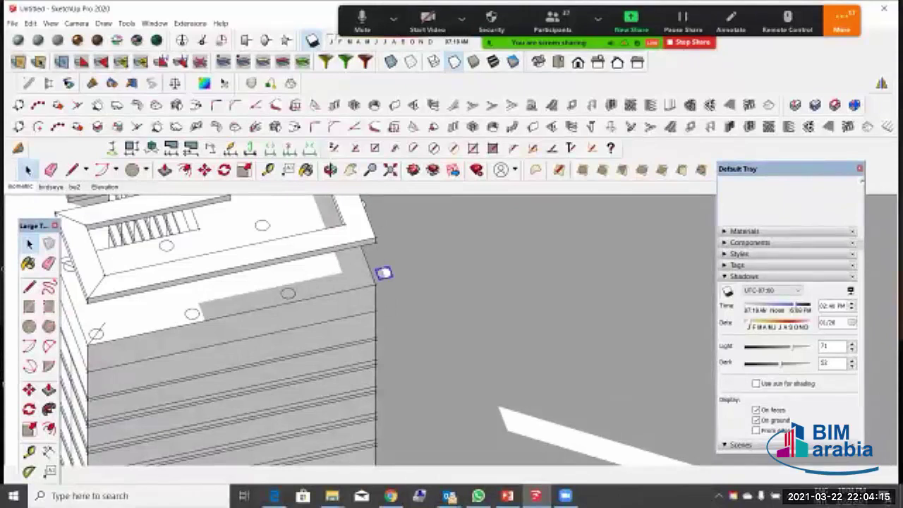
pyautogui.moveTo(384, 273); pyautogui.dragTo(416, 294, button='middle')
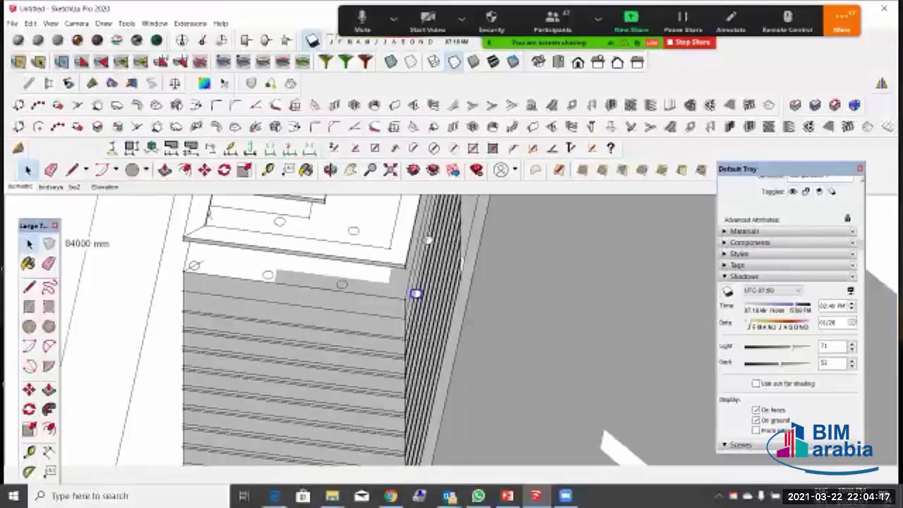
pyautogui.press('Delete')
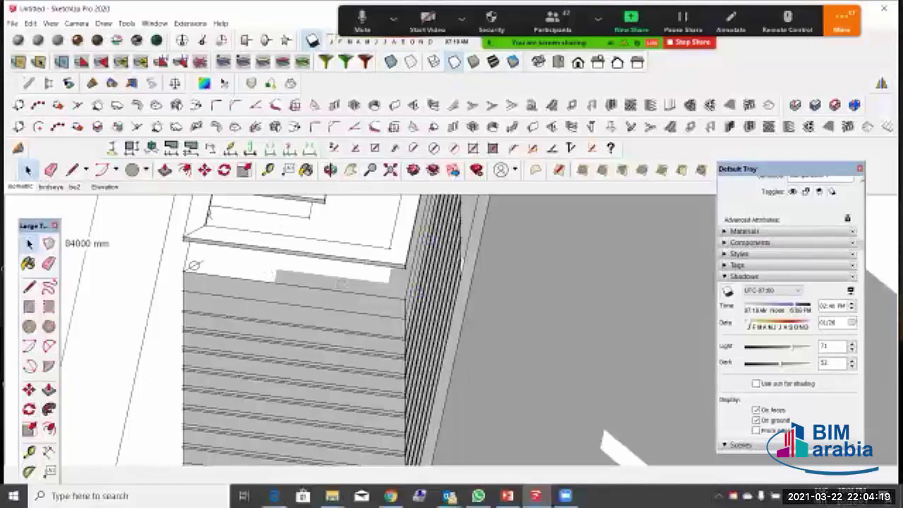
# Step: Copy the two corner circles three times along the roof's long side, evenly spaced so the last pair stays on the roof
pyautogui.moveTo(396, 282); pyautogui.dragTo(475, 273, button='middle')
pyautogui.scroll(5, 196, 330)
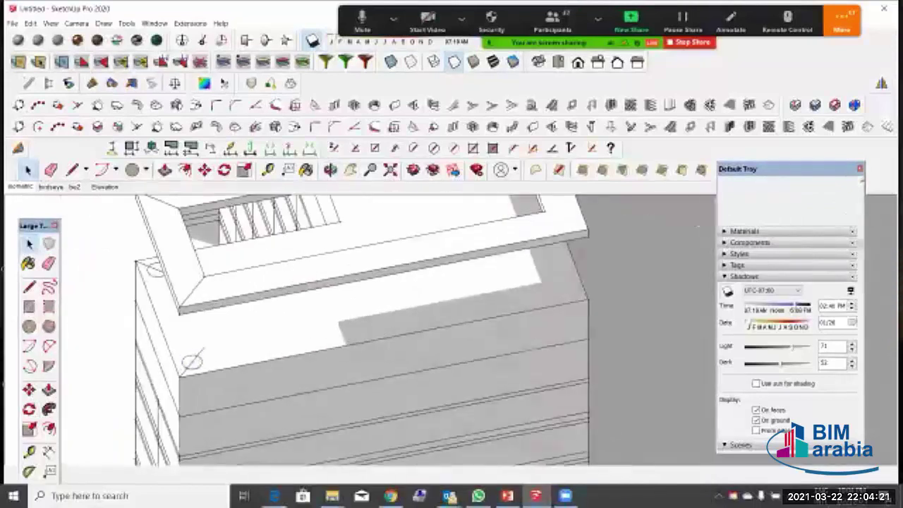
pyautogui.press('space')
pyautogui.keyDown('shift'); pyautogui.click(155, 273); pyautogui.keyUp('shift')
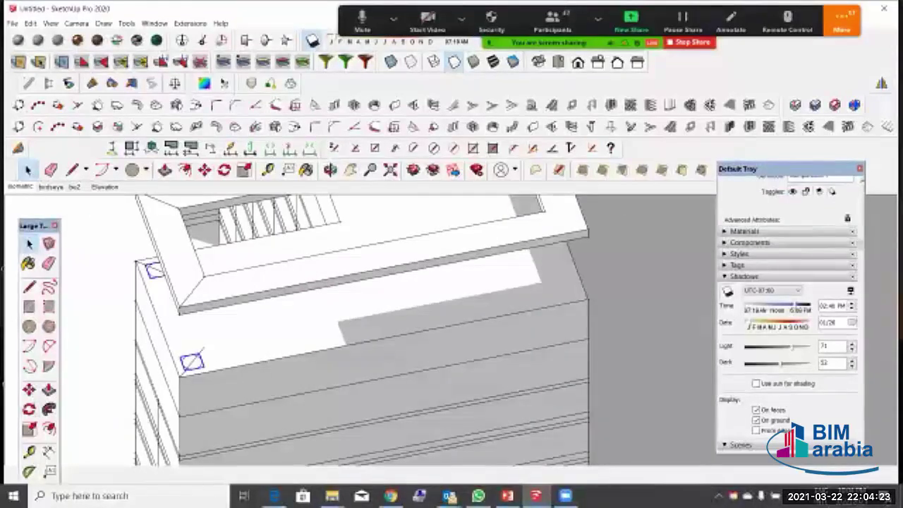
pyautogui.press('m')
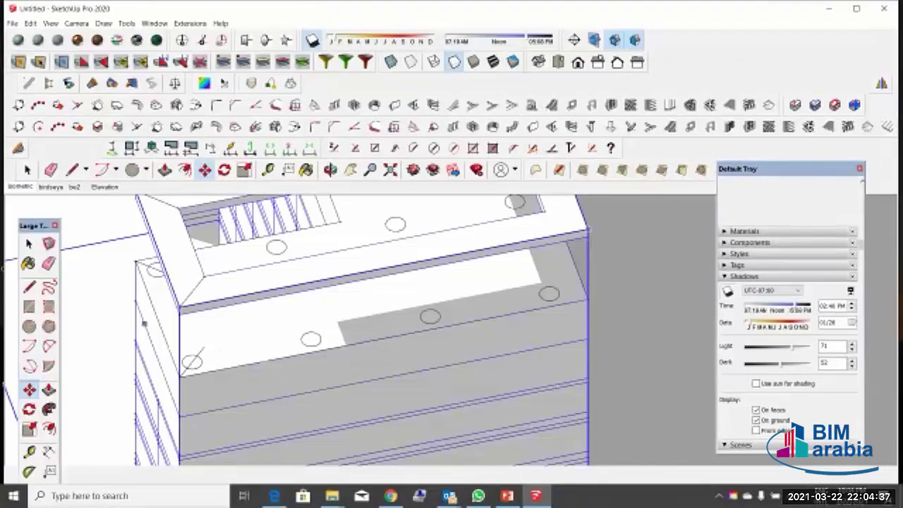
pyautogui.press('space')
# Step: Edit the circle component and extrude its face with Push/Pull up to the underside of the roof frame, forming columns
pyautogui.doubleClick(306, 337)
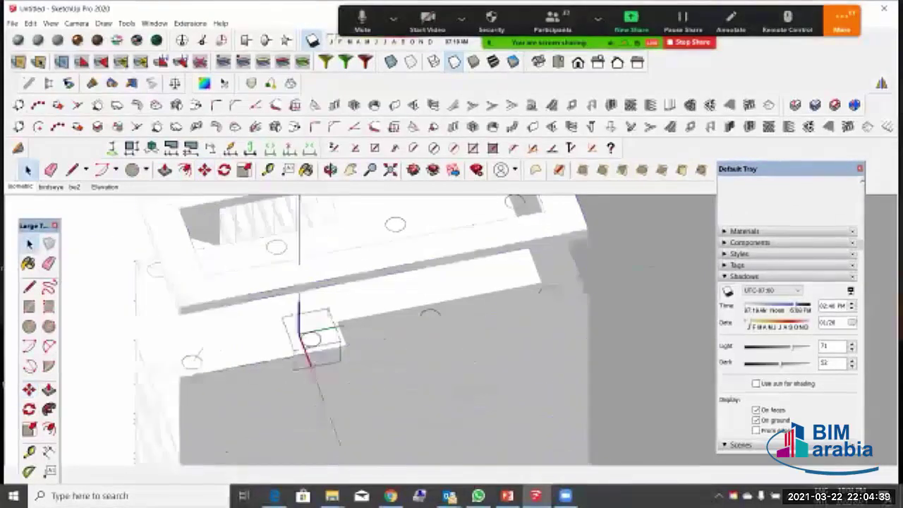
pyautogui.click(310, 340)
pyautogui.press('m')
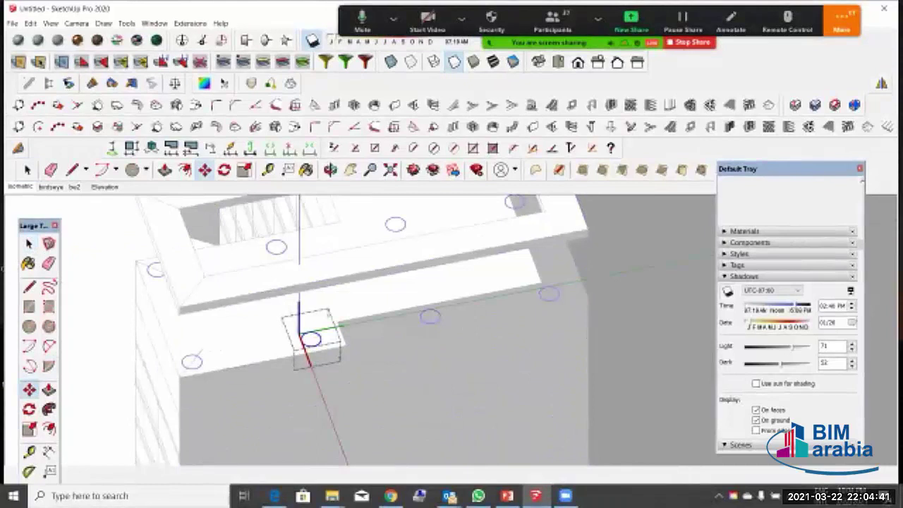
pyautogui.press('p')
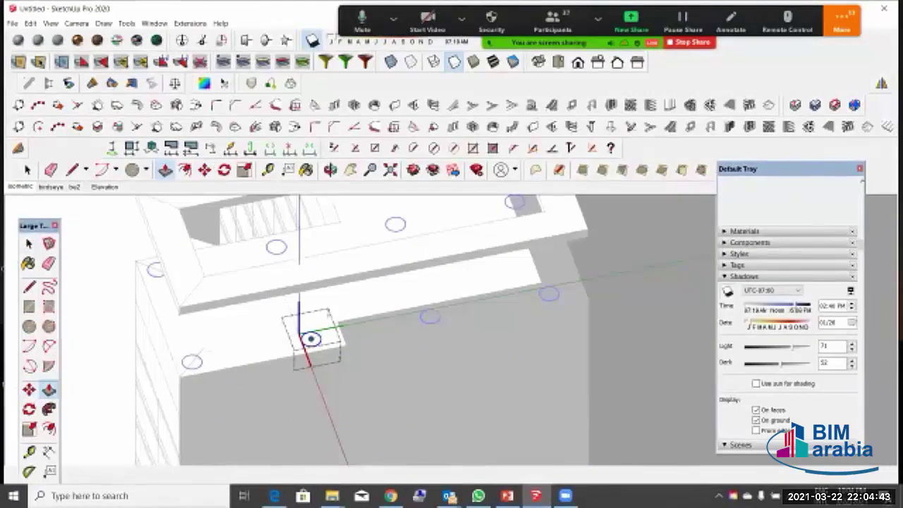
pyautogui.click(310, 339)
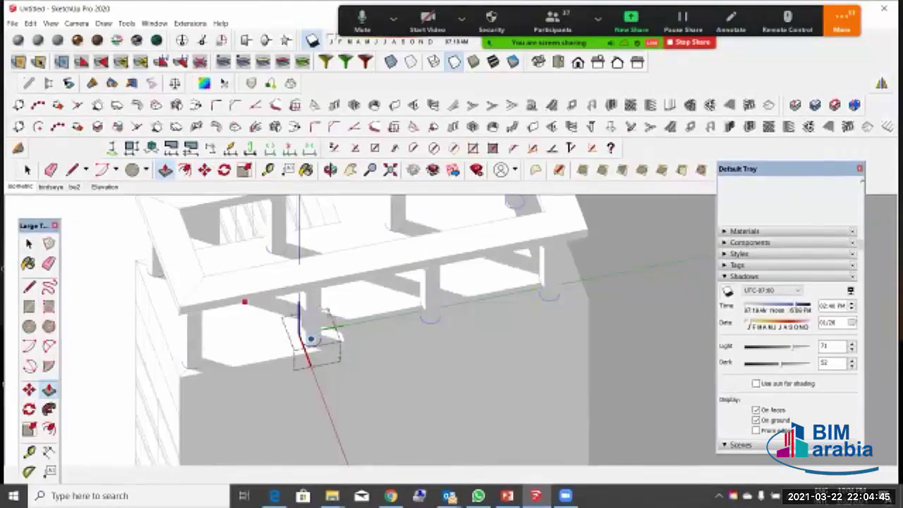
pyautogui.click(244, 301)
pyautogui.press('space')
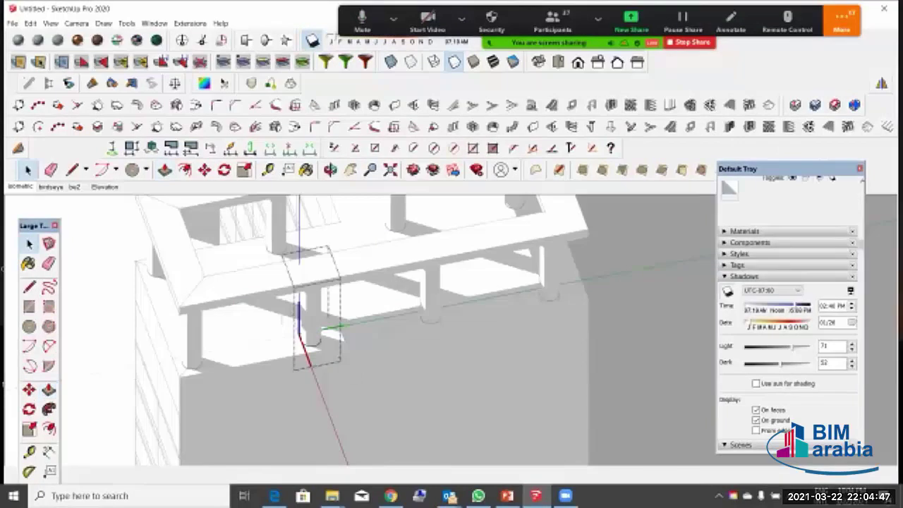
# Step: Copy the column's base circle straight up to about mid-height inside the component and leave component editing
pyautogui.scroll(2, 309, 325)
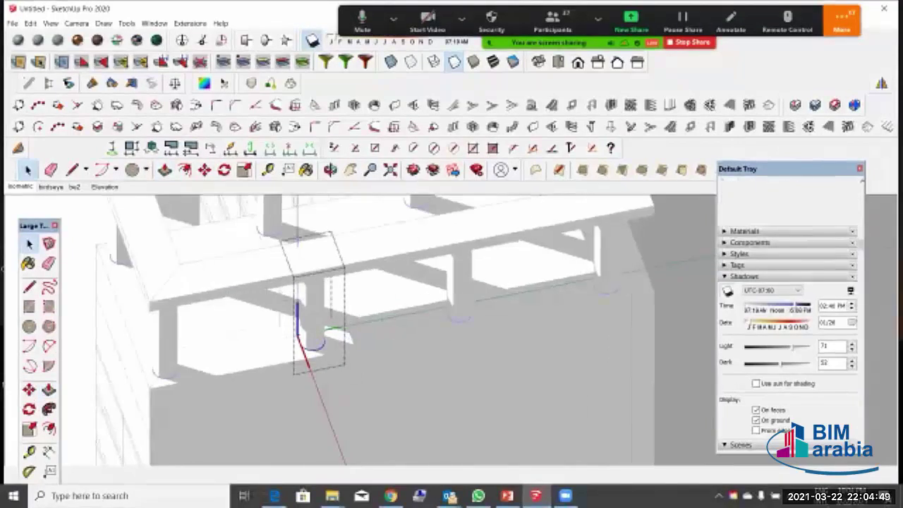
pyautogui.press('m')
pyautogui.scroll(2, 312, 346)
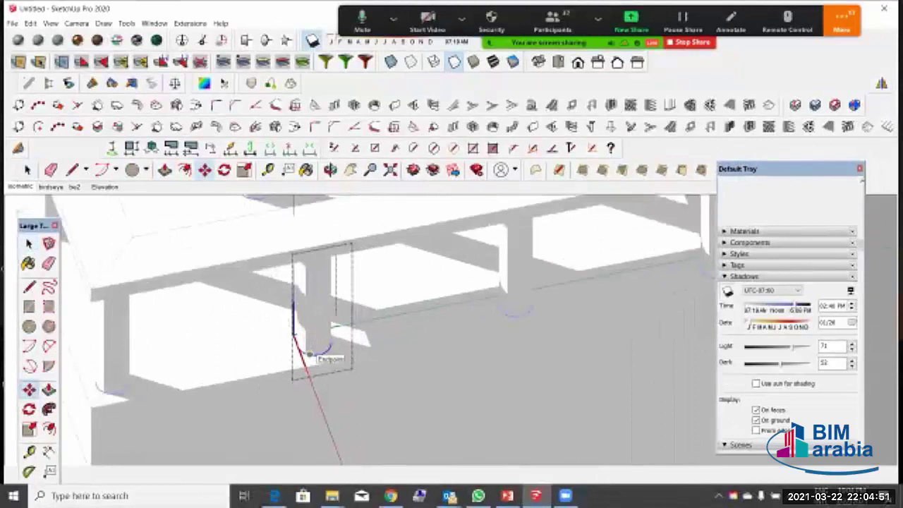
pyautogui.click(308, 352)
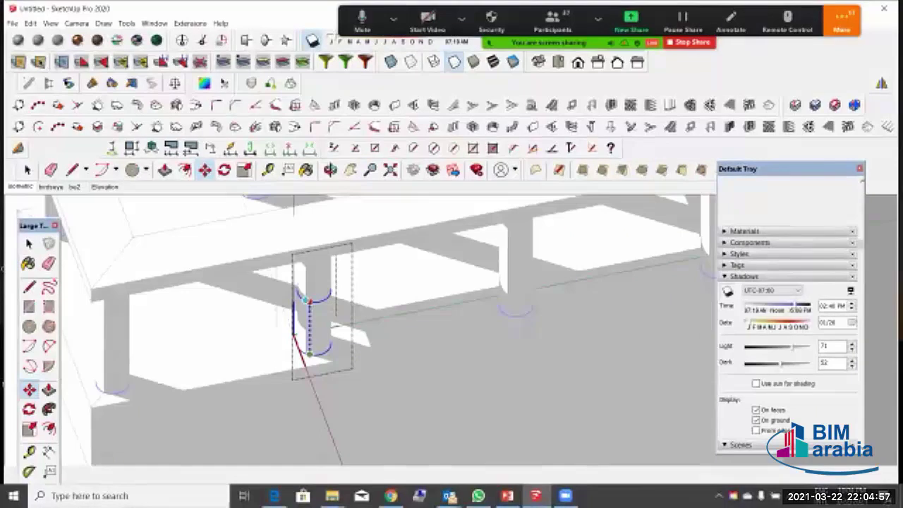
pyautogui.click(308, 300)
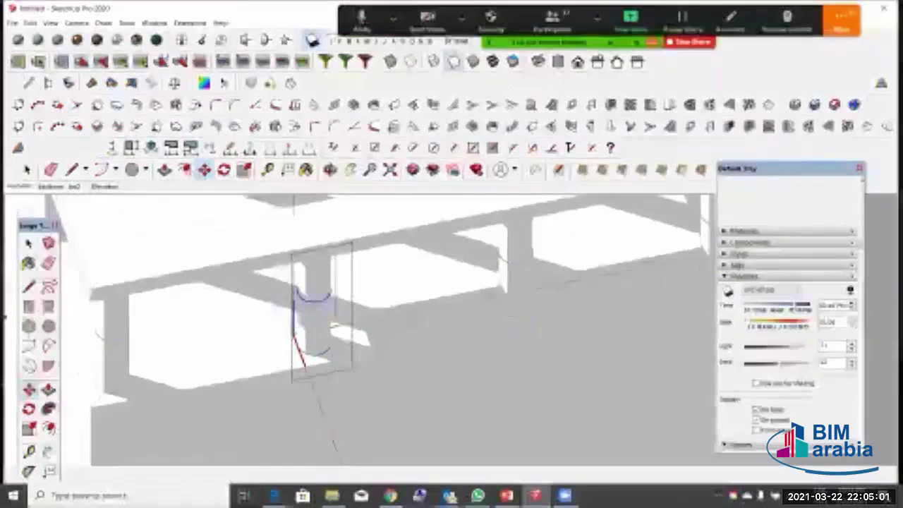
pyautogui.click(29, 244)
pyautogui.scroll(-4, 499, 304)
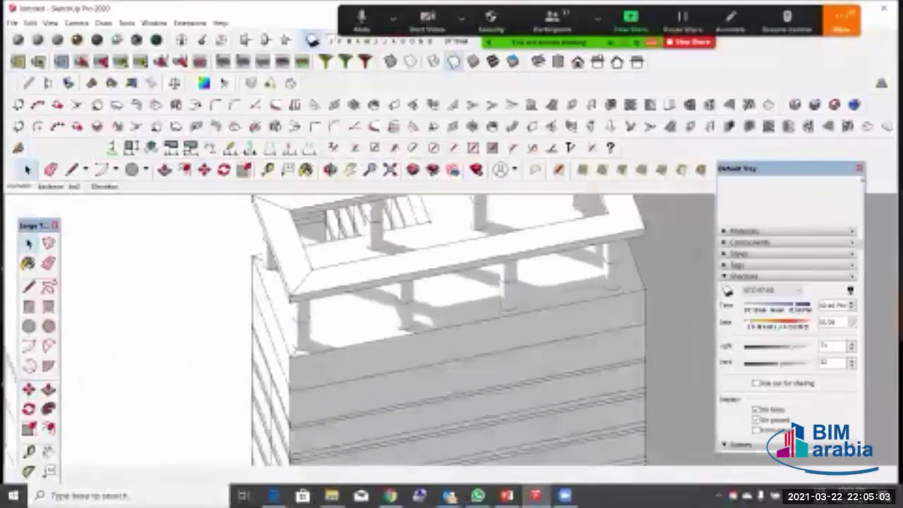
pyautogui.press('Escape')
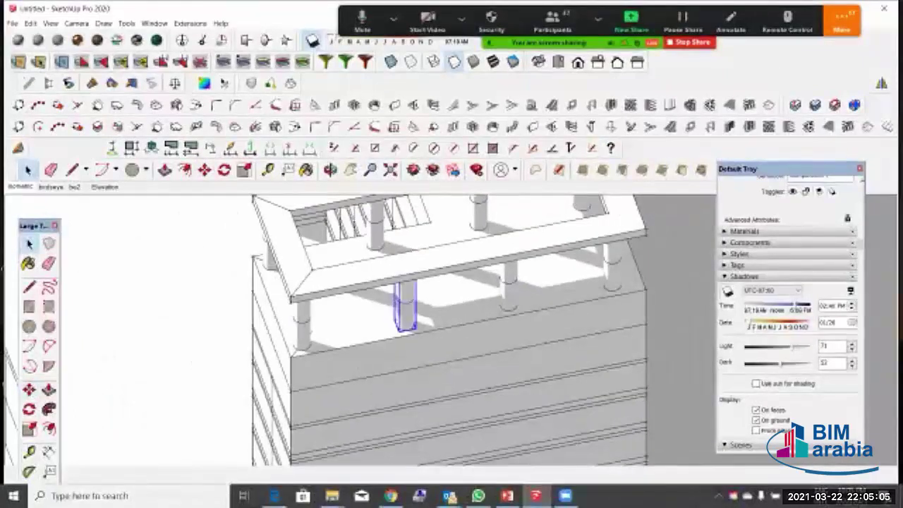
# Step: Copy one of the columns off the roof to the open area beside the building
pyautogui.moveTo(331, 282); pyautogui.dragTo(420, 321, button='middle')
pyautogui.press('m')
pyautogui.scroll(1, 418, 321)
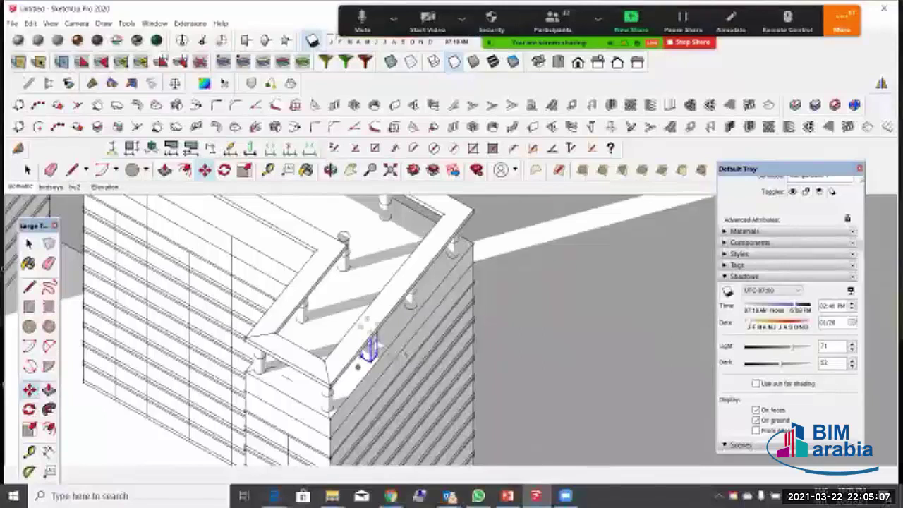
pyautogui.click(367, 349)
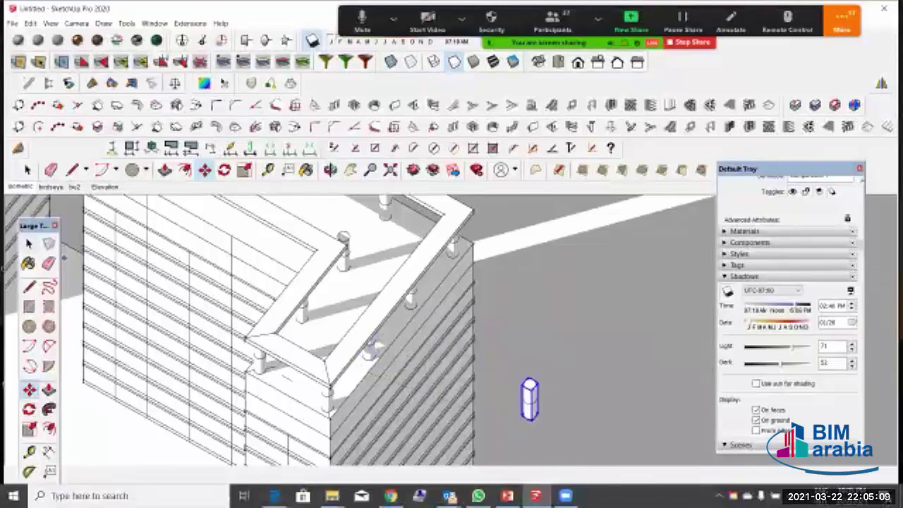
pyautogui.click(529, 400)
pyautogui.press('space')
# Step: Inside the copied column, offset the top circle inward and push the surrounding ring down to leave a narrower neck
pyautogui.scroll(6, 561, 409)
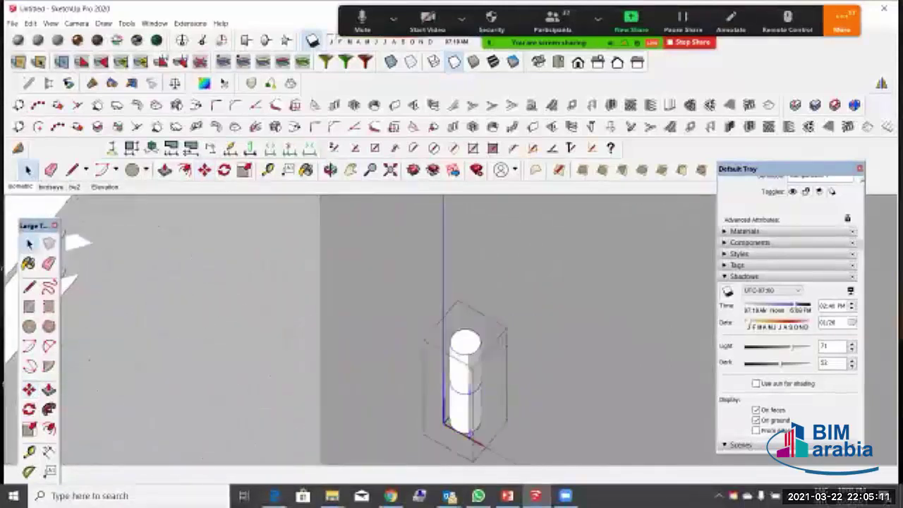
pyautogui.tripleClick(468, 346)
pyautogui.scroll(3, 468, 346)
pyautogui.click(467, 346)
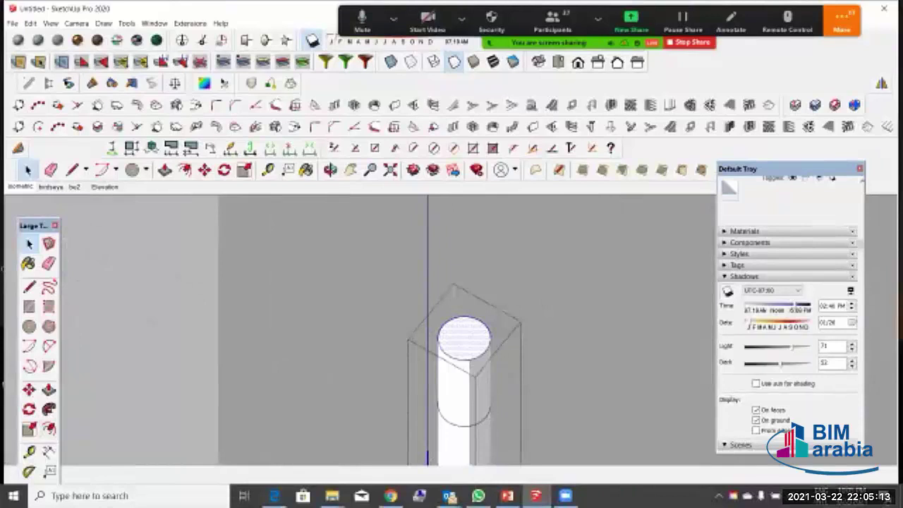
pyautogui.press('f')
pyautogui.scroll(2, 487, 347)
pyautogui.click(452, 301)
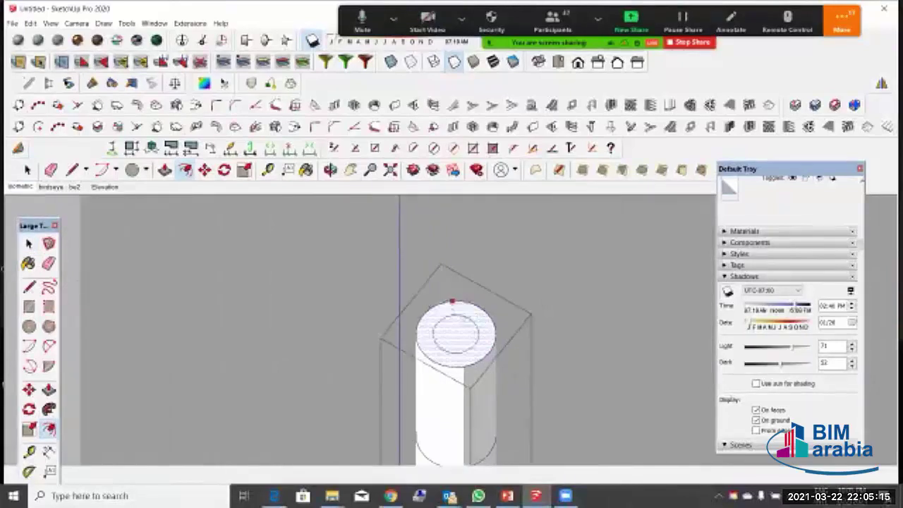
pyautogui.click(453, 312)
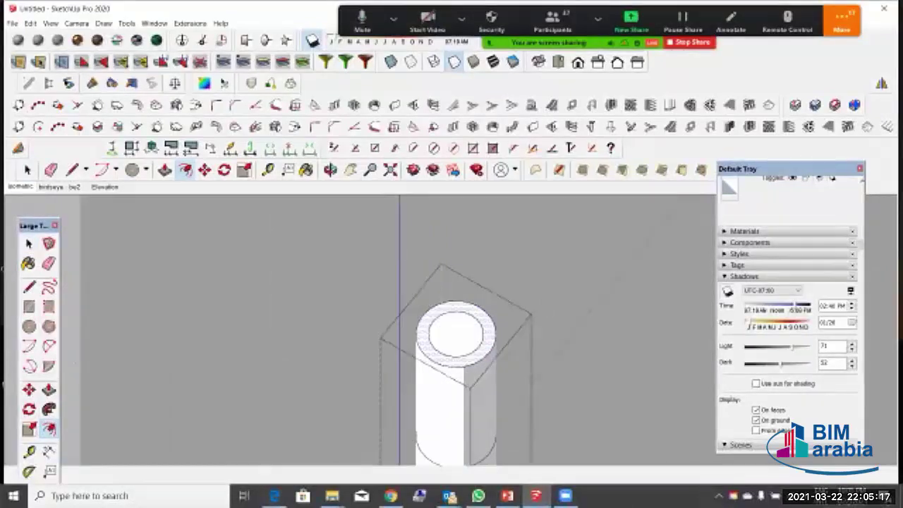
pyautogui.click(48, 390)
pyautogui.click(423, 334)
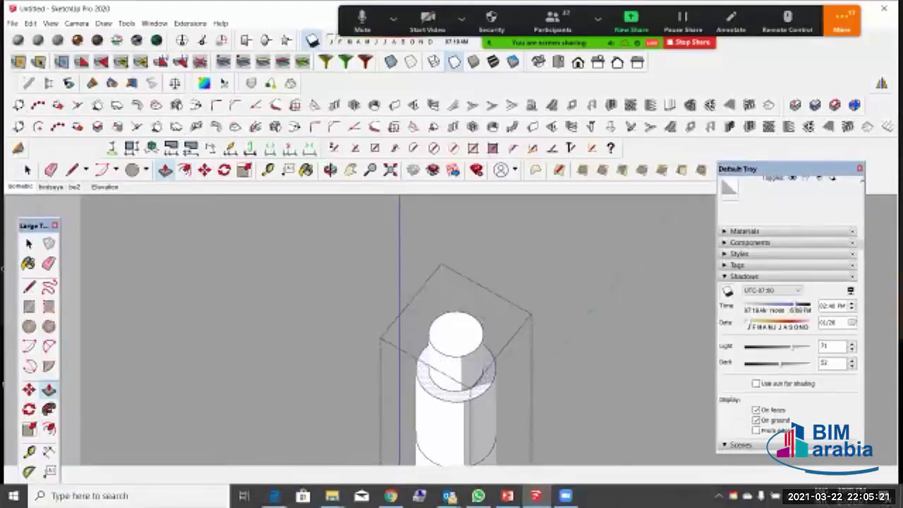
# Step: Leave component editing and delete the spare column copy beside the building
pyautogui.click(29, 243)
pyautogui.click(184, 282)
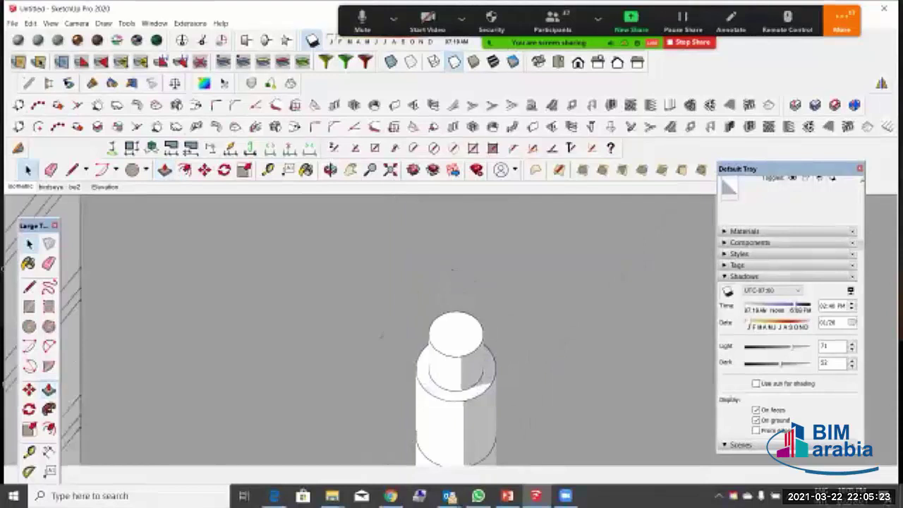
pyautogui.click(456, 381)
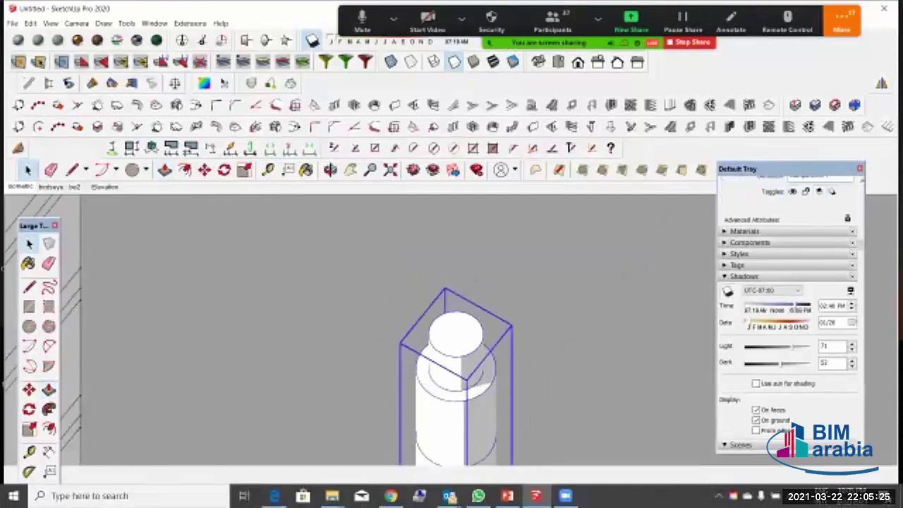
pyautogui.press('Delete')
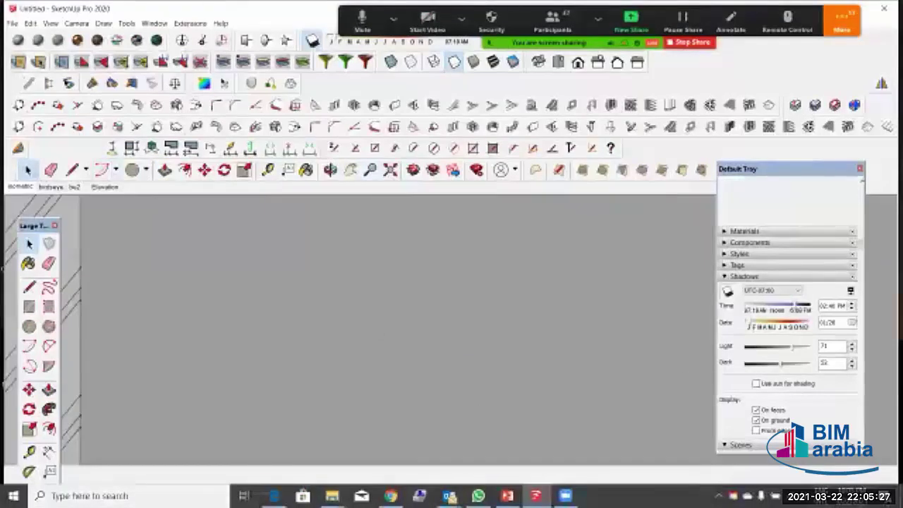
# Step: Copy the pair of columns at the inner corner along the frame's long arm to the first facade joint
pyautogui.click(390, 170)
pyautogui.scroll(5, 550, 395)
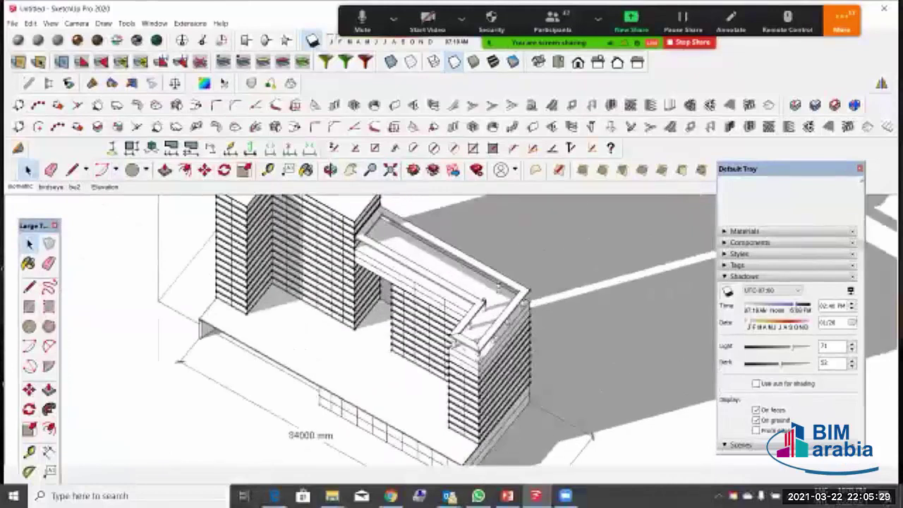
pyautogui.scroll(6, 494, 331)
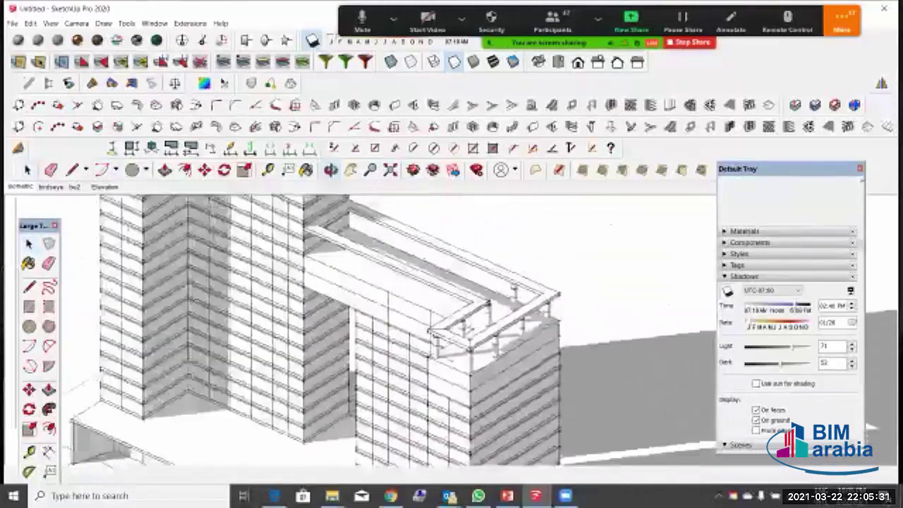
pyautogui.scroll(3, 494, 331)
pyautogui.click(480, 314)
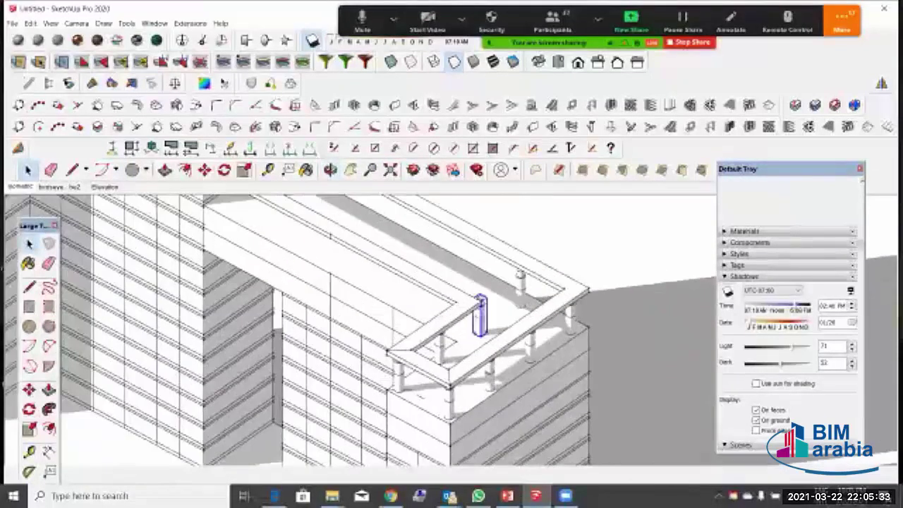
pyautogui.keyDown('ctrl'); pyautogui.click(520, 289); pyautogui.keyUp('ctrl')
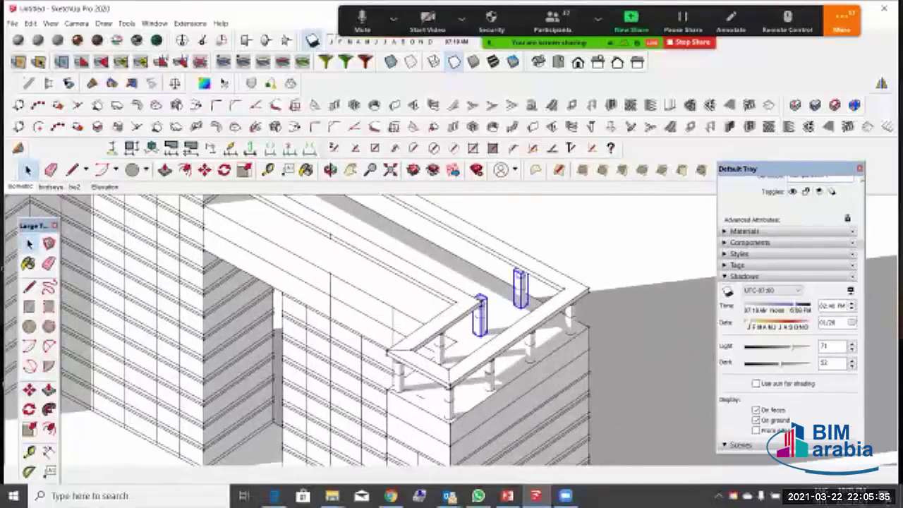
pyautogui.moveTo(338, 367); pyautogui.dragTo(462, 331, button='middle')
pyautogui.press('m')
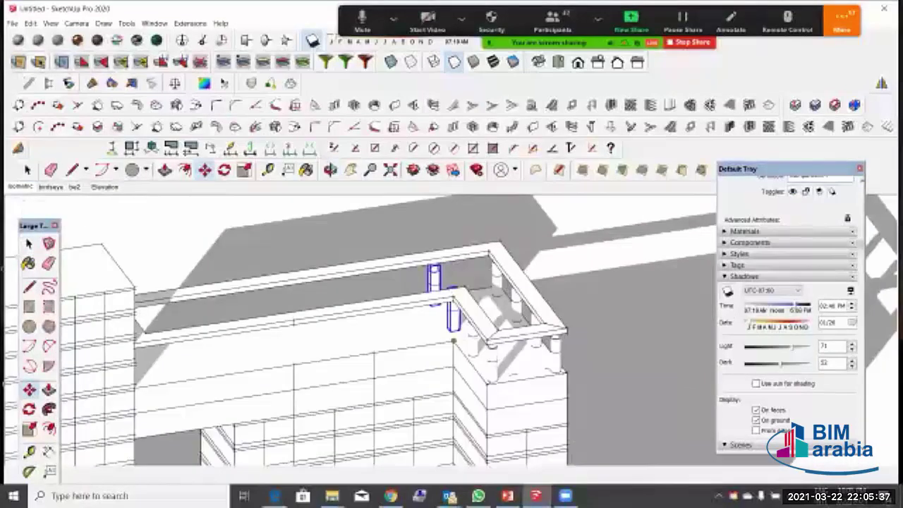
pyautogui.press('ctrl')
pyautogui.click(454, 340)
pyautogui.click(374, 352)
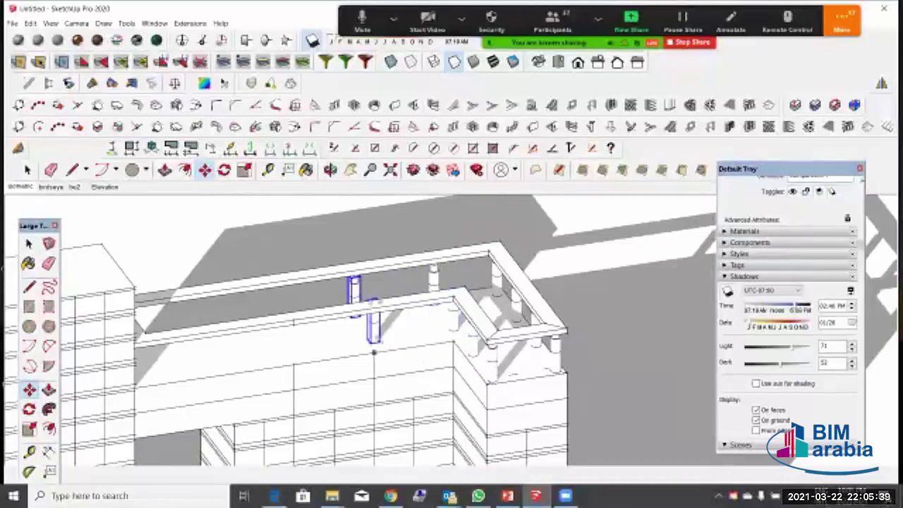
# Step: Copy the column pair onward to the next facade joint and repeat that copy 2x along the long arm
pyautogui.press('ctrl')
pyautogui.click(374, 353)
pyautogui.click(294, 364)
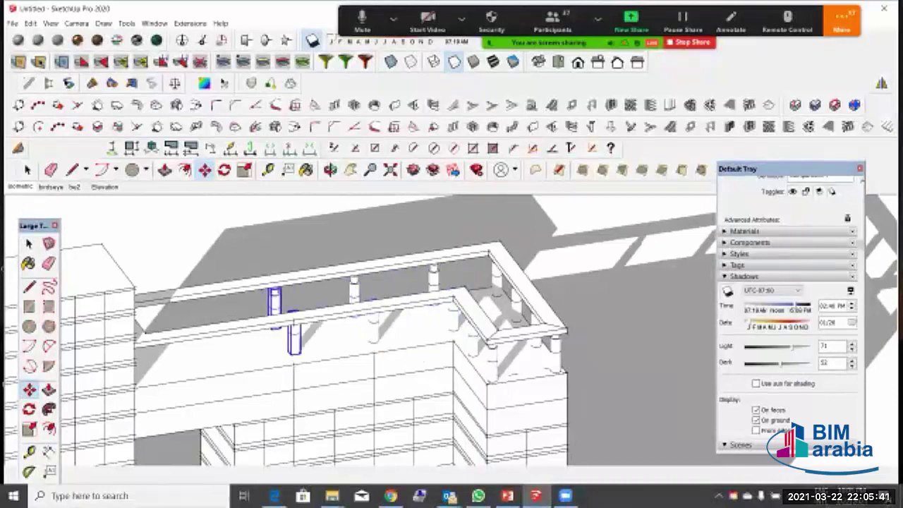
pyautogui.write('2x')
pyautogui.press('Return')
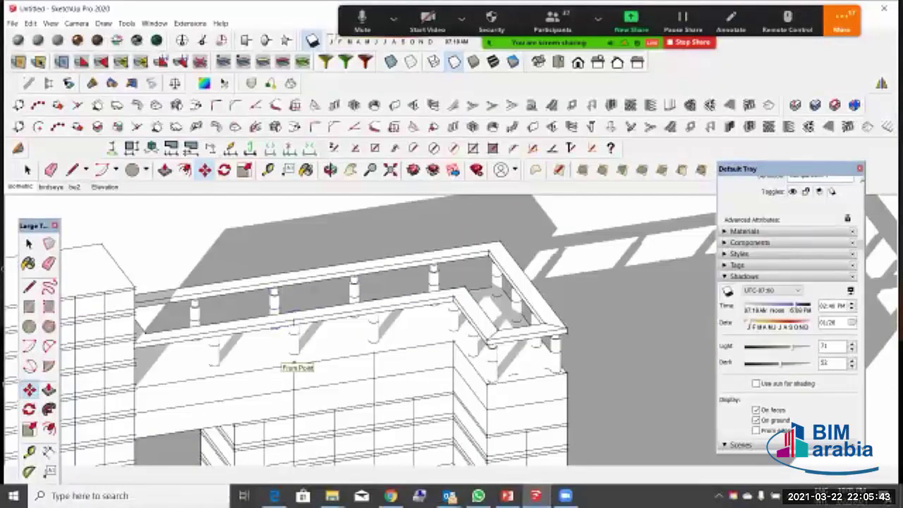
# Step: Check the copied columns along the long arm and undo the column pair copies back to the original pair
pyautogui.click(29, 244)
pyautogui.scroll(-2, 416, 321)
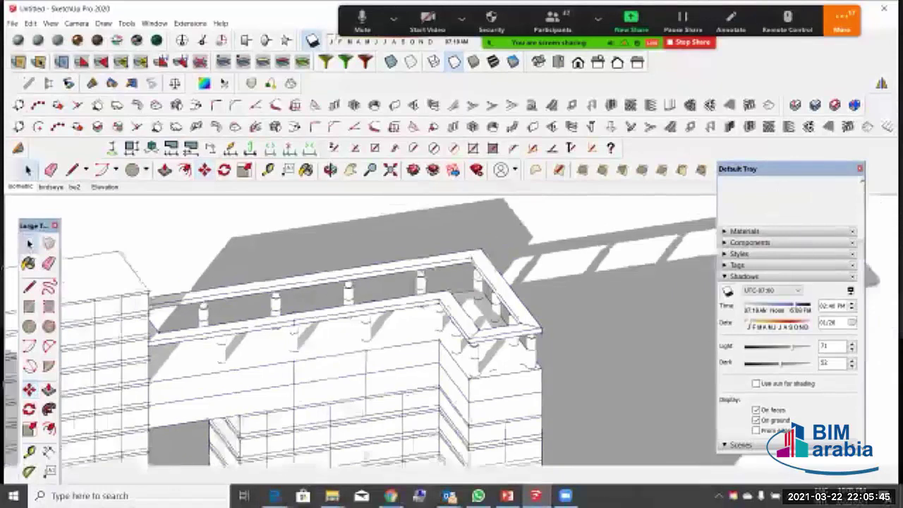
pyautogui.moveTo(416, 321); pyautogui.dragTo(261, 301, button='middle')
pyautogui.scroll(3, 261, 301)
pyautogui.scroll(-1, 423, 303)
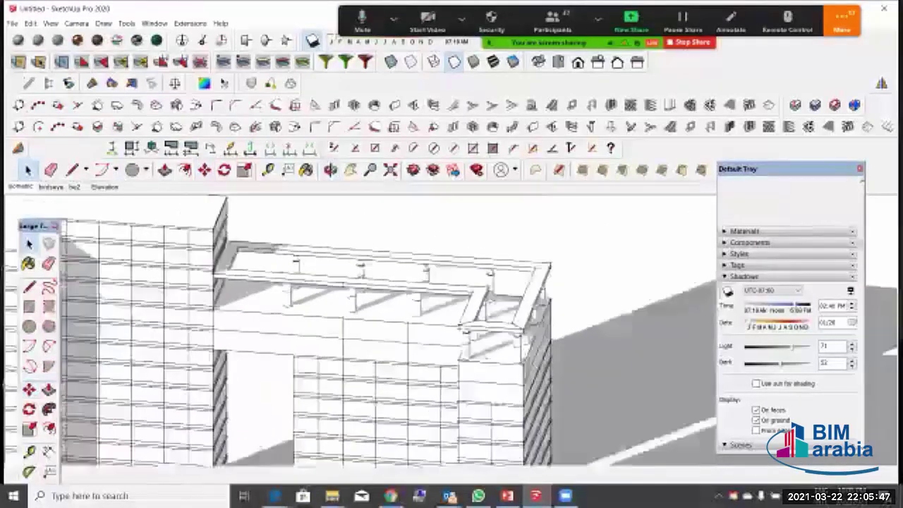
pyautogui.moveTo(423, 304)
pyautogui.mouseDown(button='middle')
pyautogui.moveTo(508, 297)
pyautogui.moveTo(416, 304)
pyautogui.moveTo(353, 322)
pyautogui.mouseUp(button='middle')
pyautogui.scroll(3, 353, 322)
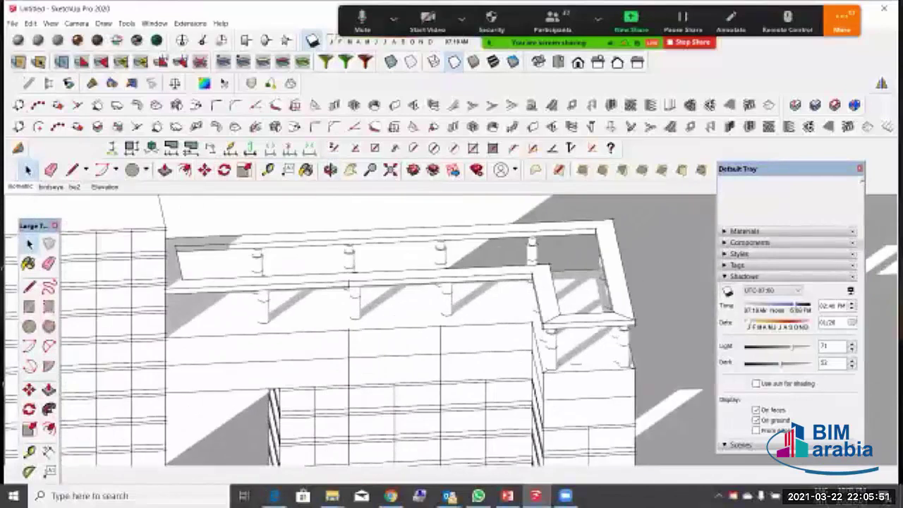
pyautogui.hotkey('ctrl', 'z')
pyautogui.moveTo(367, 310); pyautogui.dragTo(321, 328, button='middle')
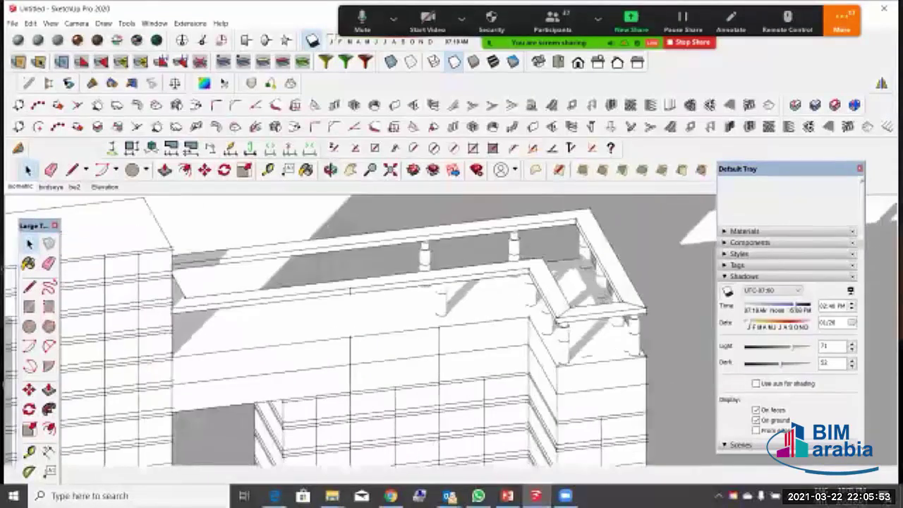
pyautogui.hotkey('ctrl', 'z')
# Step: Copy the inner-corner column pair along the long arm to just past the first facade joint
pyautogui.click(531, 295)
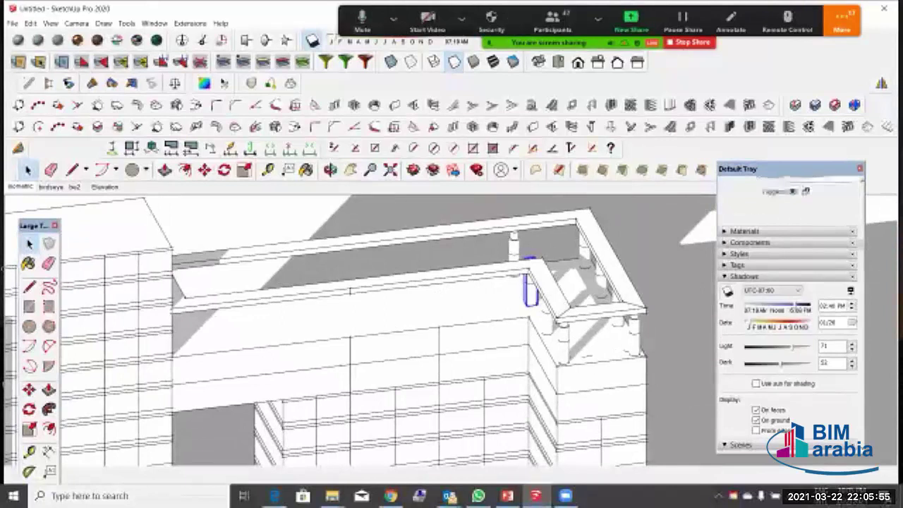
pyautogui.keyDown('shift'); pyautogui.click(514, 247); pyautogui.keyUp('shift')
pyautogui.press('m')
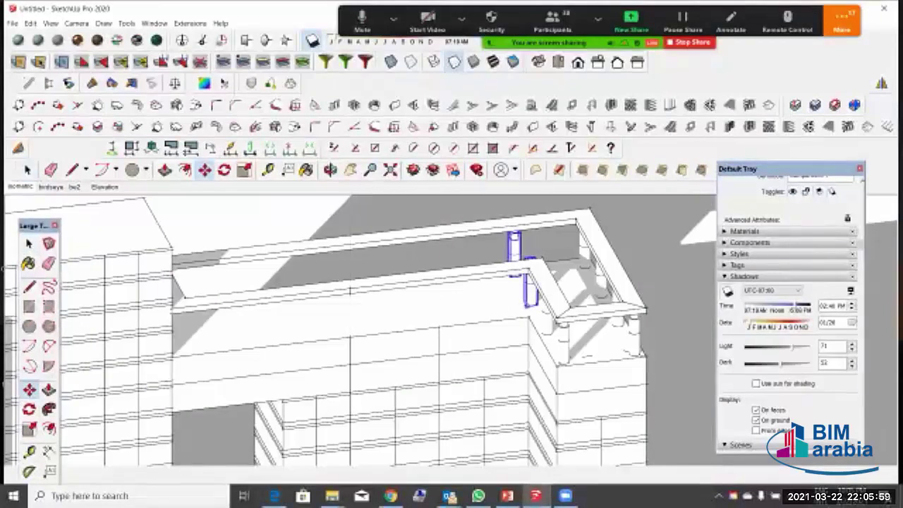
pyautogui.click(528, 316)
pyautogui.press('ctrl')
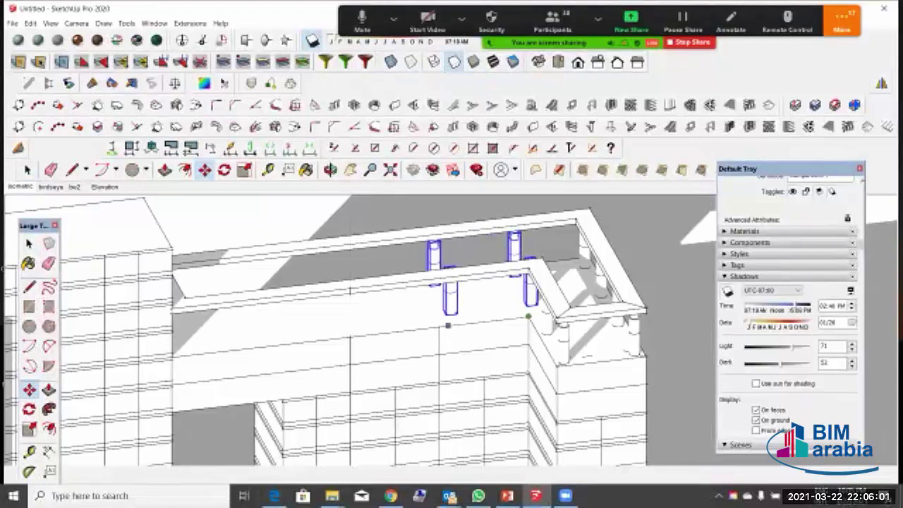
pyautogui.click(429, 328)
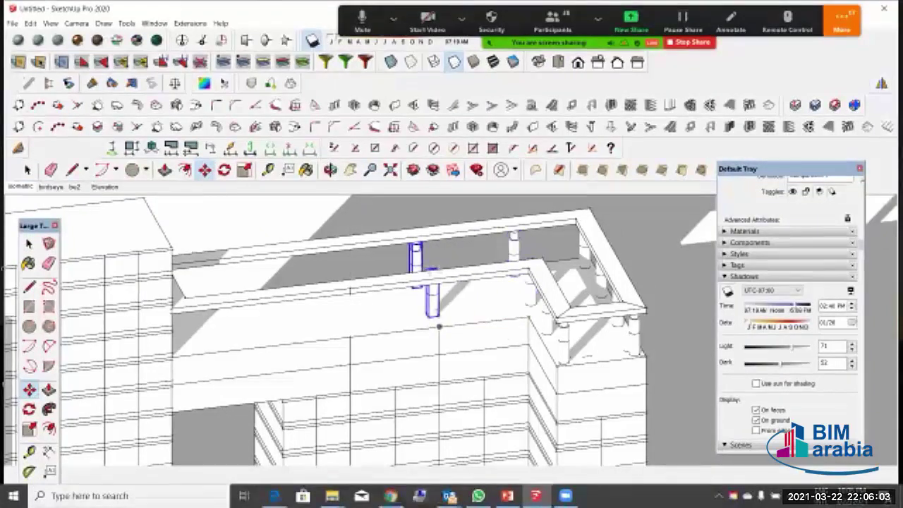
# Step: Copy the column pair twice more along the long arm toward the tall tower, placing the last pair closer
pyautogui.click(438, 326)
pyautogui.press('ctrl')
pyautogui.click(349, 337)
pyautogui.click(350, 335)
pyautogui.press('ctrl')
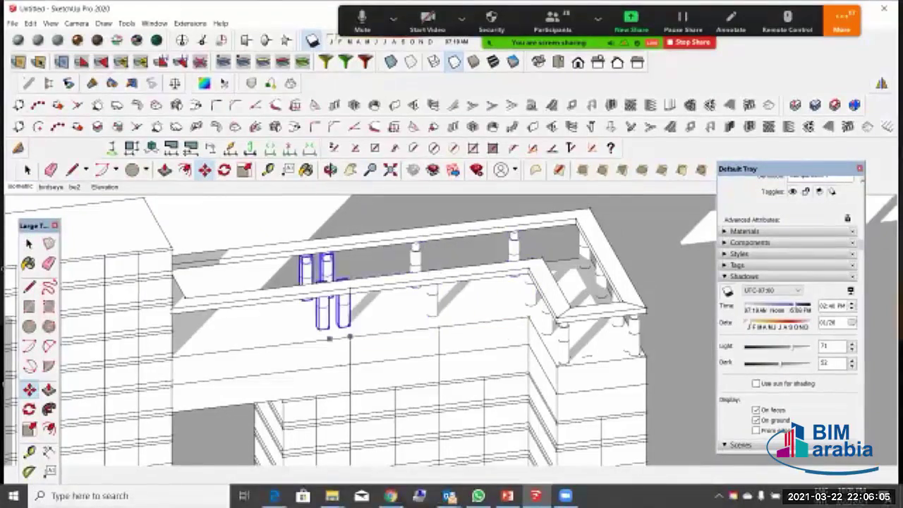
pyautogui.click(285, 344)
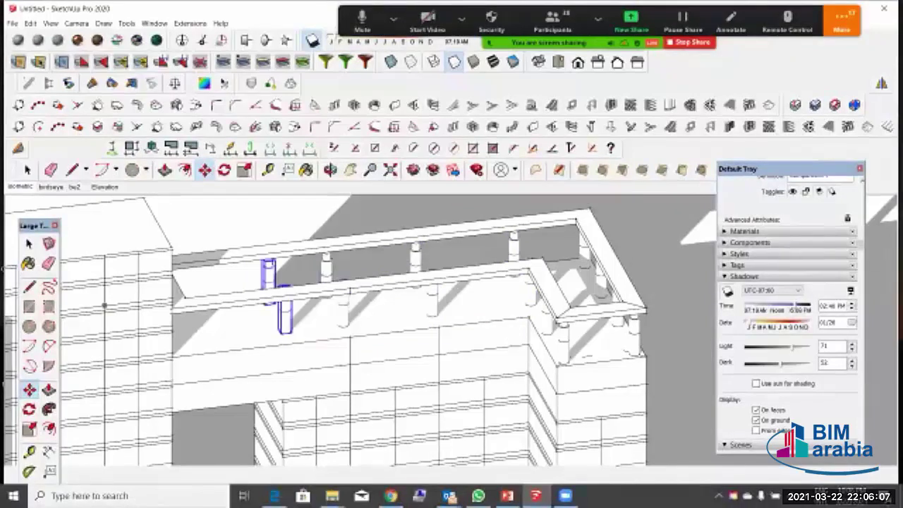
pyautogui.press('space')
# Step: Examine the column spacing under the roof frame's long arm from several angles
pyautogui.scroll(-5, 331, 268)
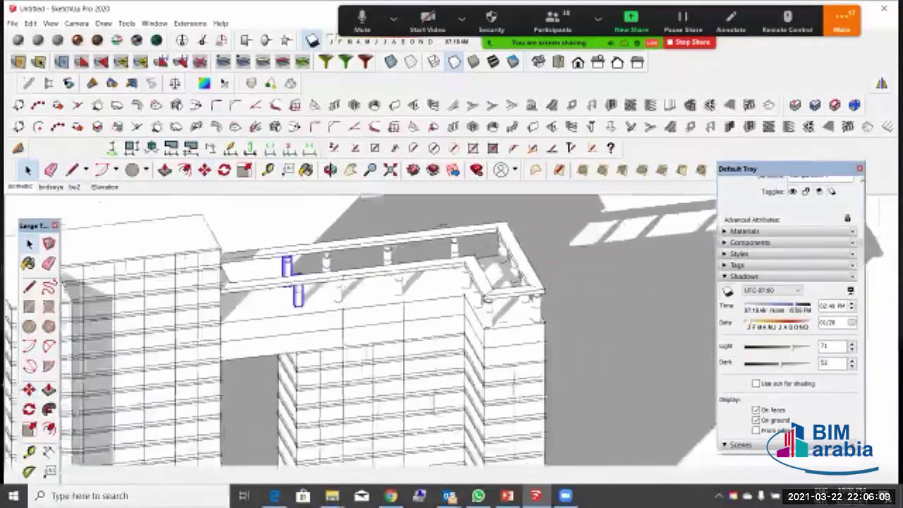
pyautogui.moveTo(543, 302); pyautogui.dragTo(417, 247, button='middle')
pyautogui.click(536, 233)
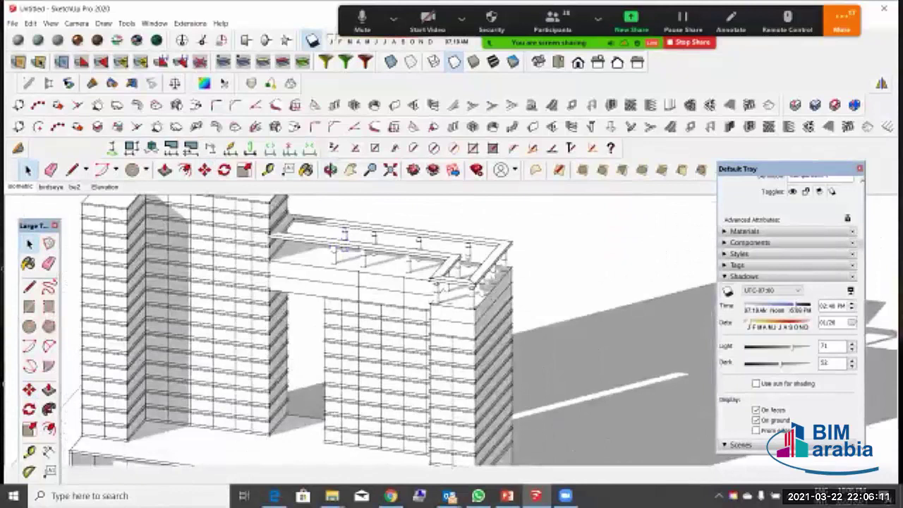
pyautogui.scroll(3, 453, 241)
pyautogui.scroll(-3, 356, 254)
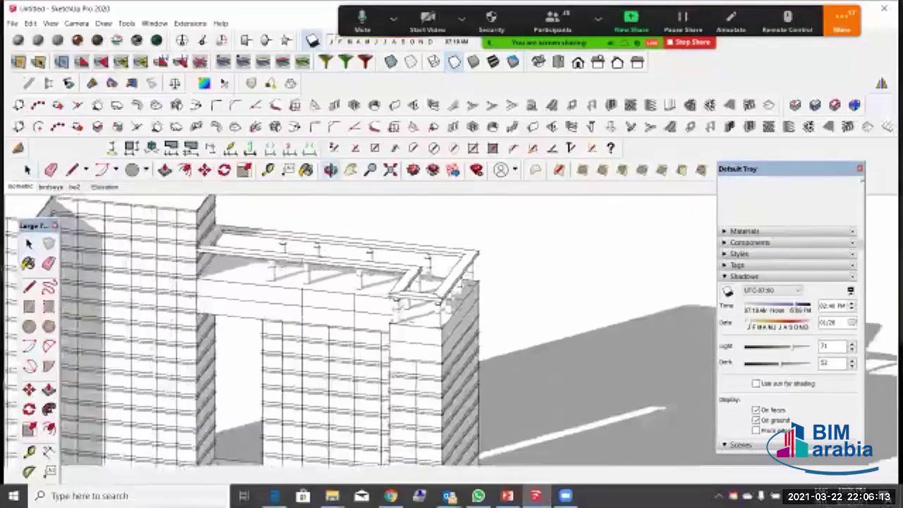
pyautogui.scroll(2, 357, 254)
pyautogui.scroll(-2, 374, 257)
pyautogui.moveTo(374, 258); pyautogui.dragTo(385, 311, button='middle')
pyautogui.scroll(3, 339, 272)
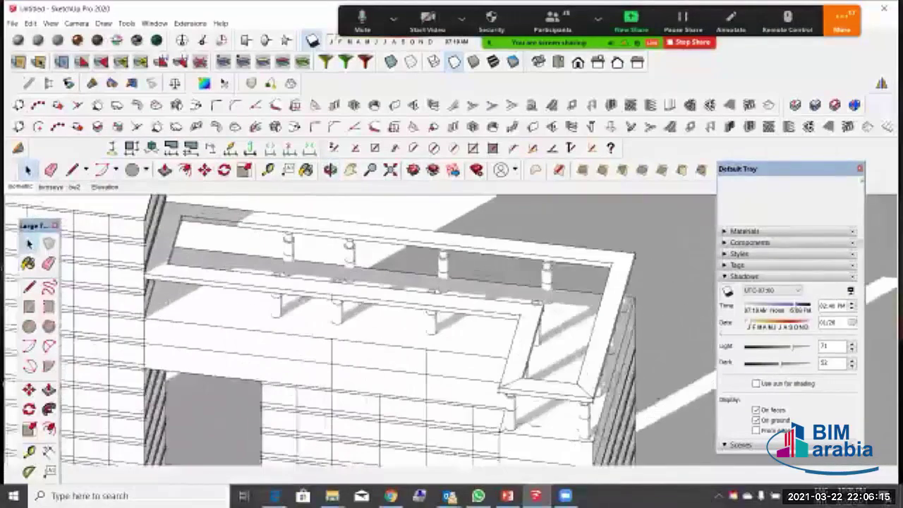
# Step: Open the roof frame for editing at the end of its long arm beside the tall tower
pyautogui.doubleClick(338, 288)
pyautogui.click(338, 288)
pyautogui.doubleClick(173, 268)
pyautogui.scroll(3, 170, 243)
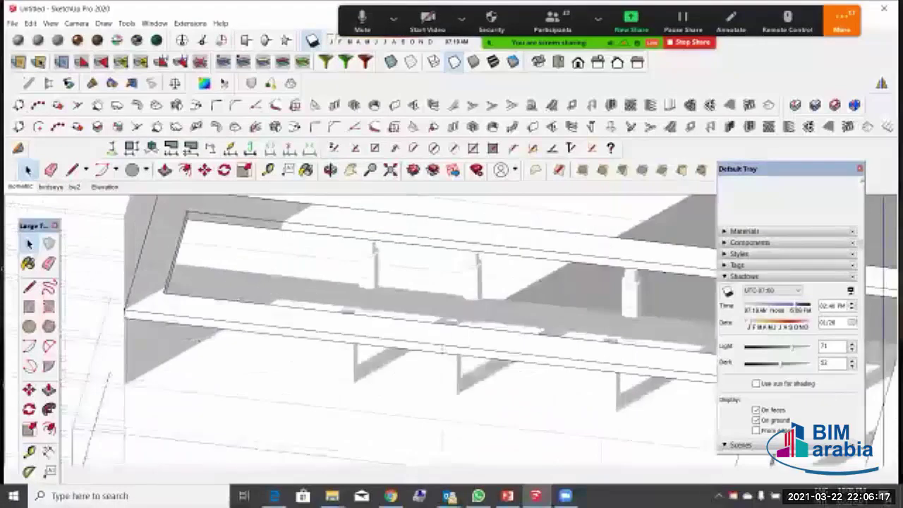
pyautogui.moveTo(169, 243); pyautogui.dragTo(194, 250, button='middle')
pyautogui.scroll(2, 194, 251)
pyautogui.click(185, 239)
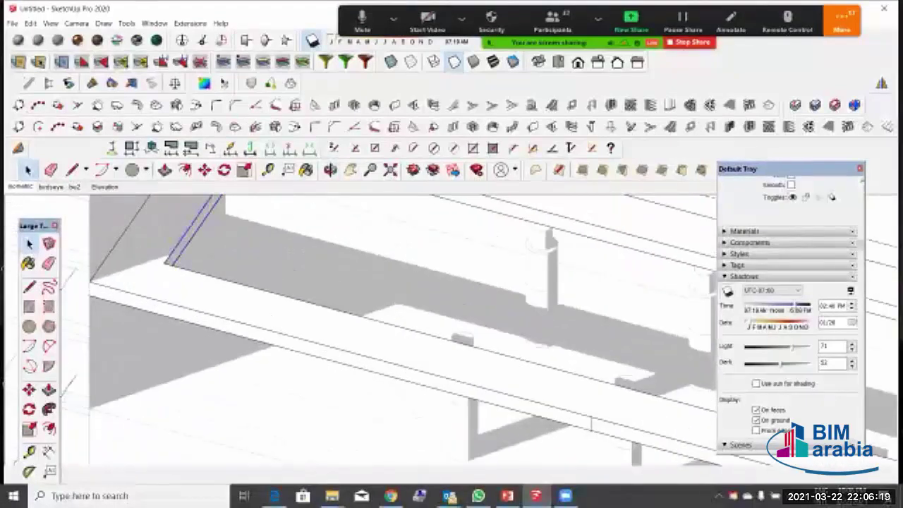
pyautogui.scroll(3, 186, 240)
pyautogui.doubleClick(187, 242)
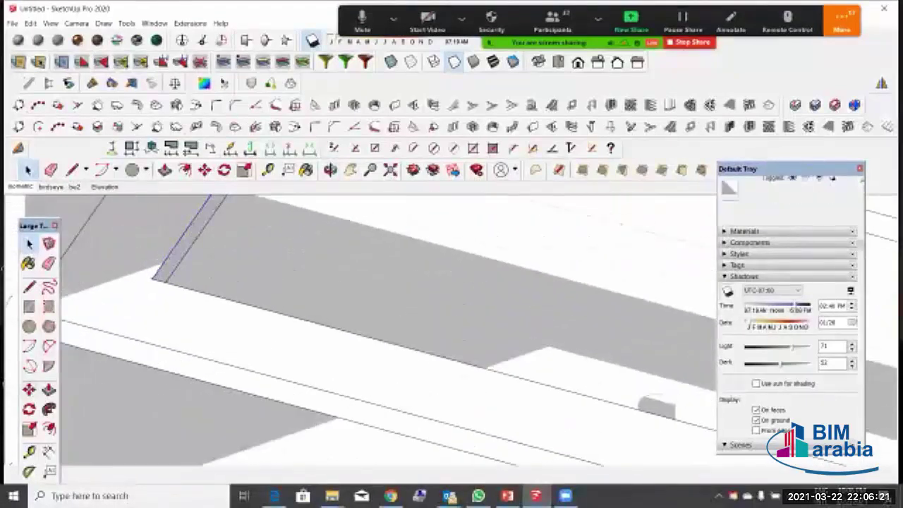
pyautogui.click(28, 389)
pyautogui.scroll(-2, 134, 273)
pyautogui.click(147, 277)
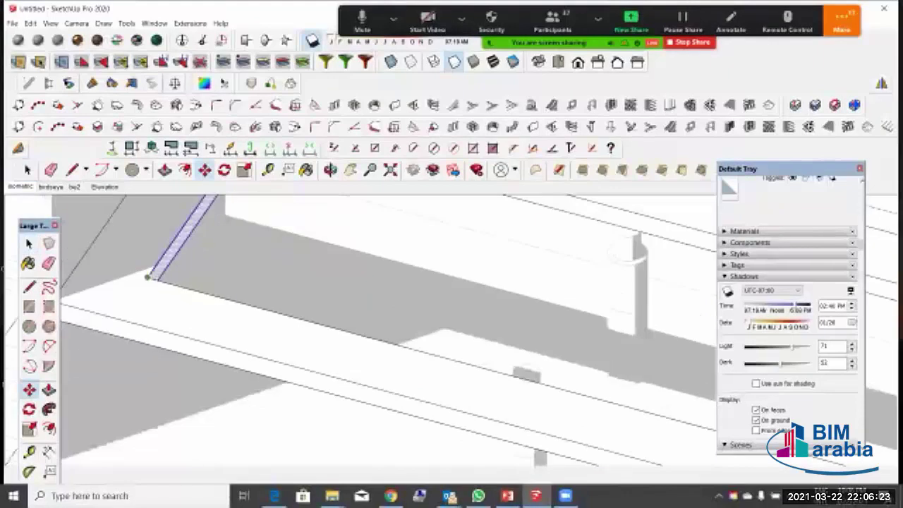
pyautogui.press('Escape')
pyautogui.press('space')
# Step: Divide the long inner edge of the frame's opening into 19 segments
pyautogui.scroll(-3, 246, 258)
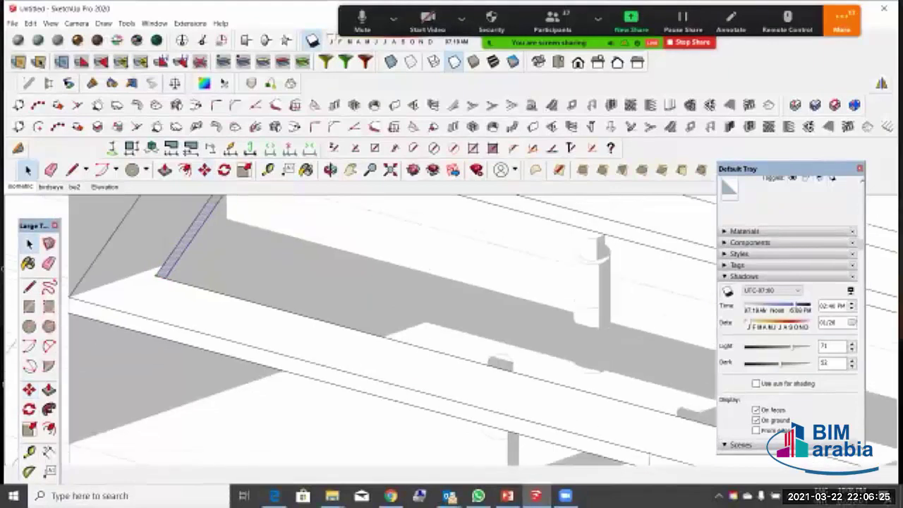
pyautogui.scroll(-3, 403, 332)
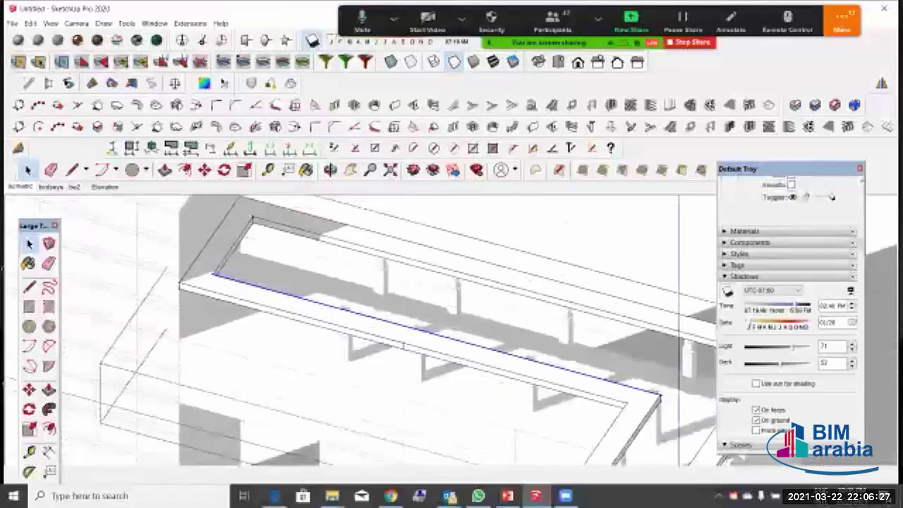
pyautogui.scroll(-2, 403, 346)
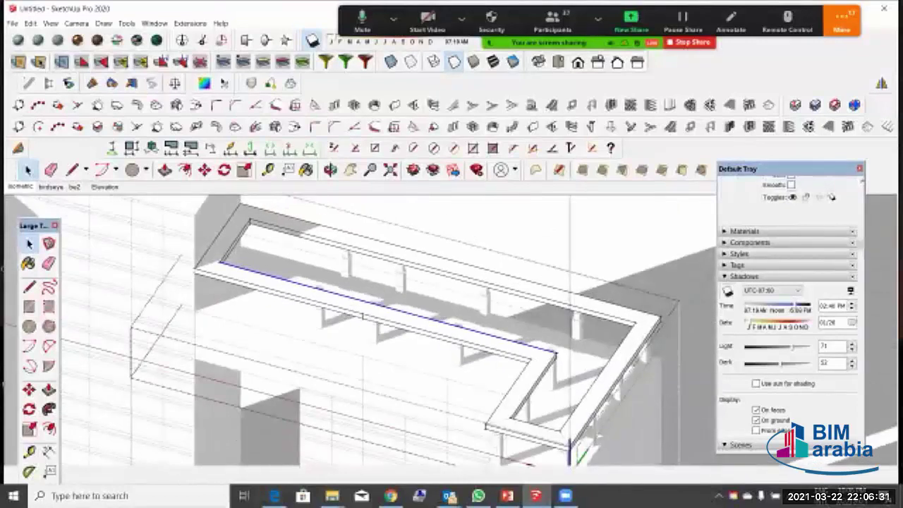
pyautogui.scroll(3, 466, 327)
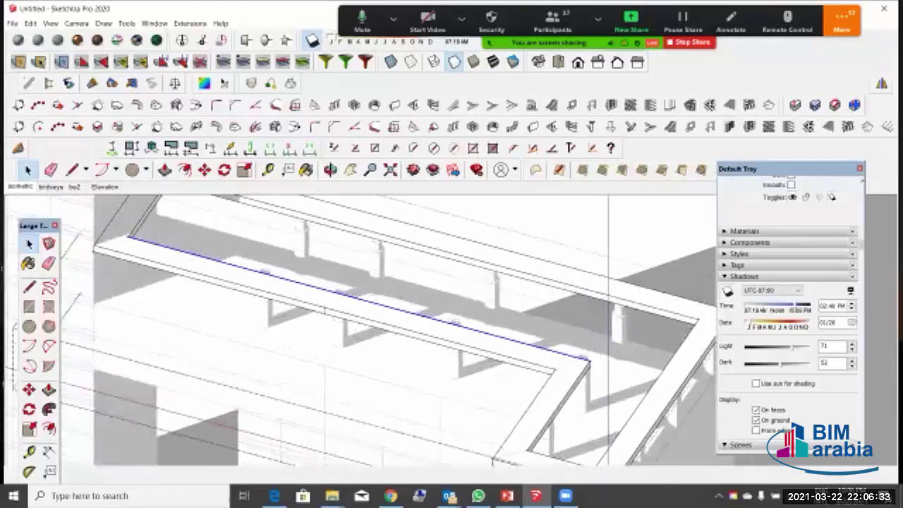
pyautogui.rightClick(410, 312)
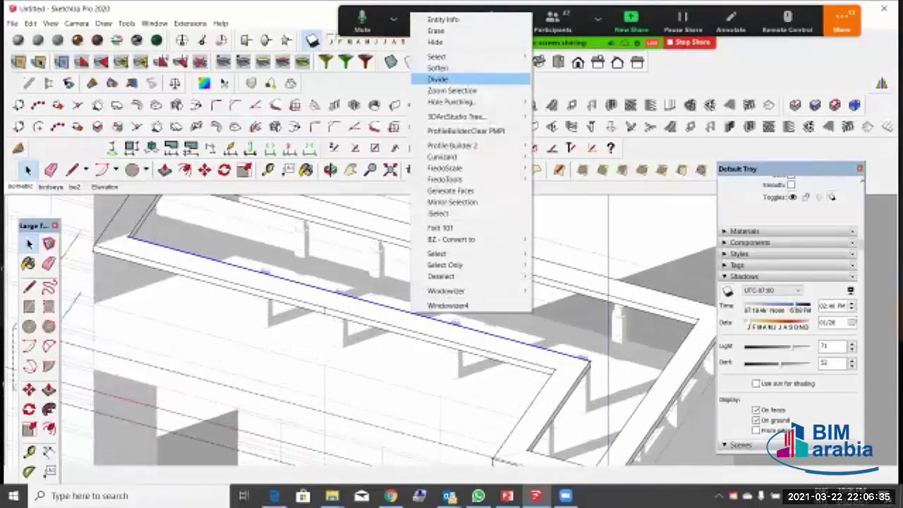
pyautogui.click(437, 79)
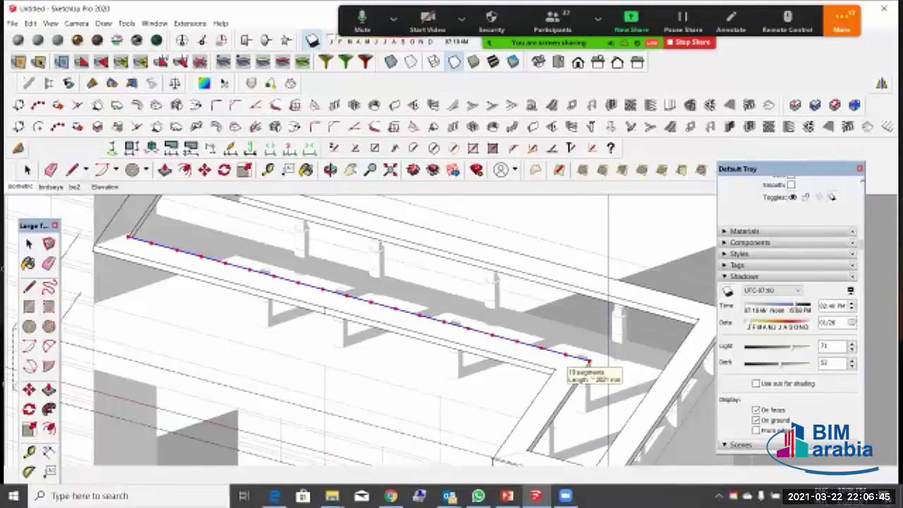
pyautogui.click(588, 361)
# Step: Copy the inner end face of the roof frame's long arm to a spot clear of the frame
pyautogui.scroll(4, 156, 218)
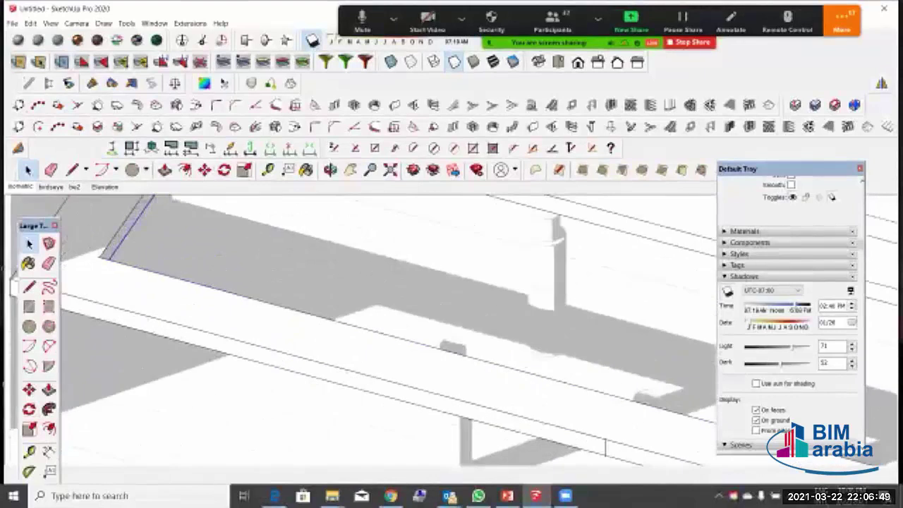
pyautogui.click(131, 227)
pyautogui.press('m')
pyautogui.scroll(-5, 190, 272)
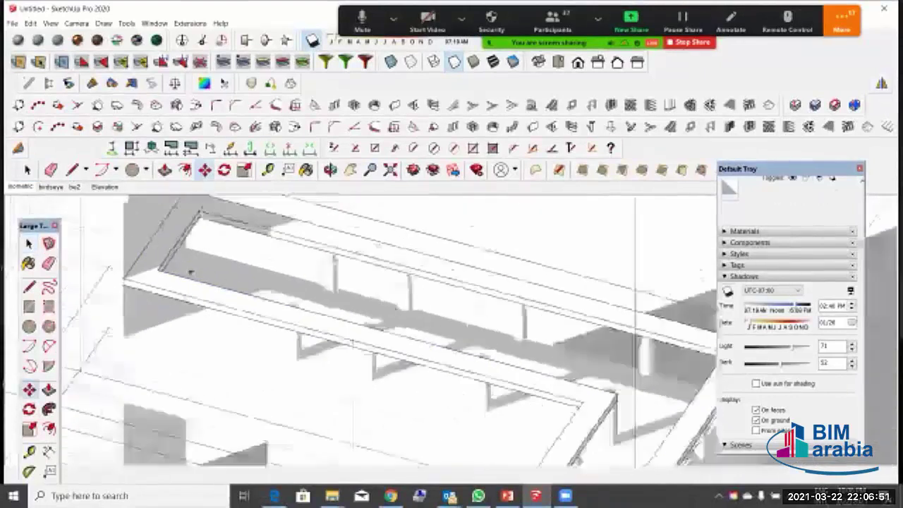
pyautogui.click(168, 271)
pyautogui.press('ctrl')
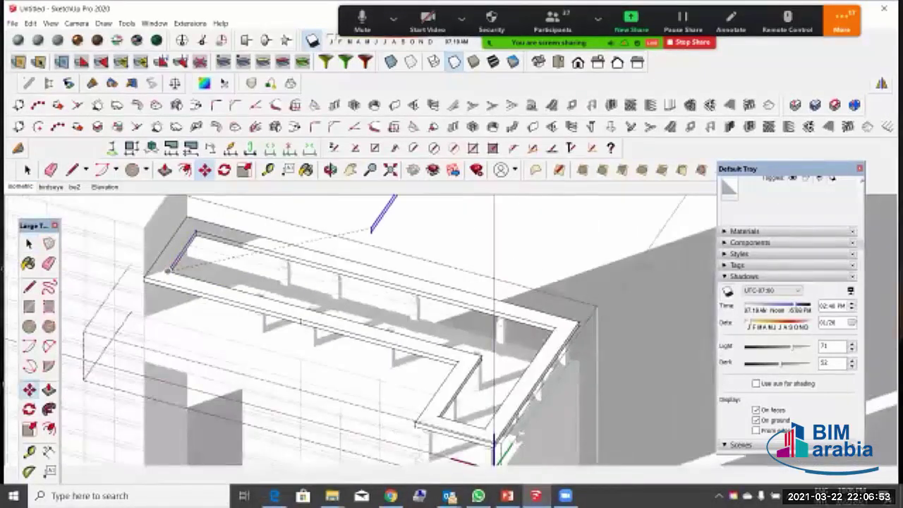
pyautogui.click(371, 231)
pyautogui.press('space')
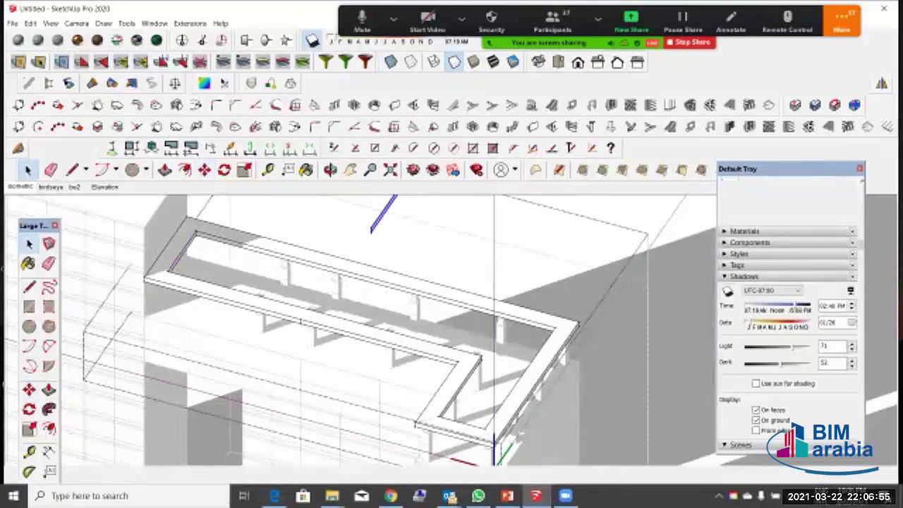
# Step: Make the copied end face into a component
pyautogui.scroll(-4, 351, 280)
pyautogui.scroll(4, 370, 244)
pyautogui.moveTo(402, 275); pyautogui.dragTo(312, 207)
pyautogui.rightClick(381, 220)
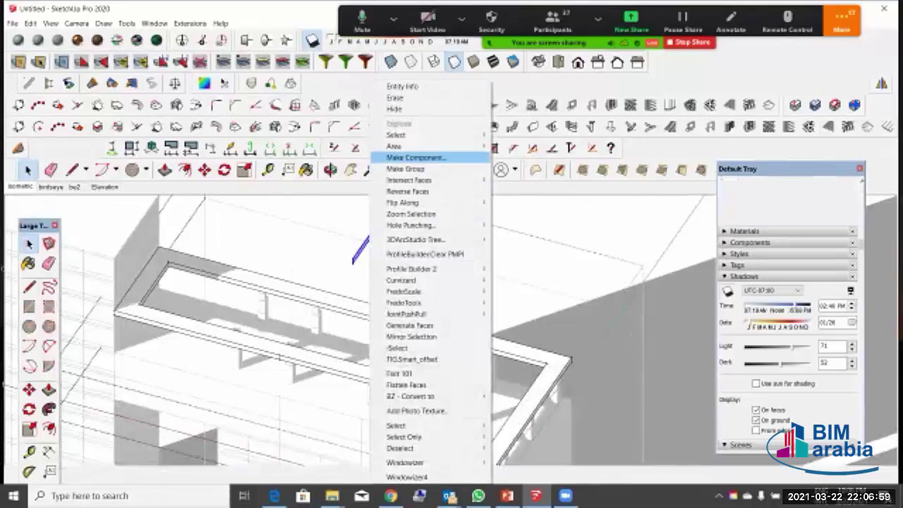
pyautogui.click(432, 155)
pyautogui.click(465, 367)
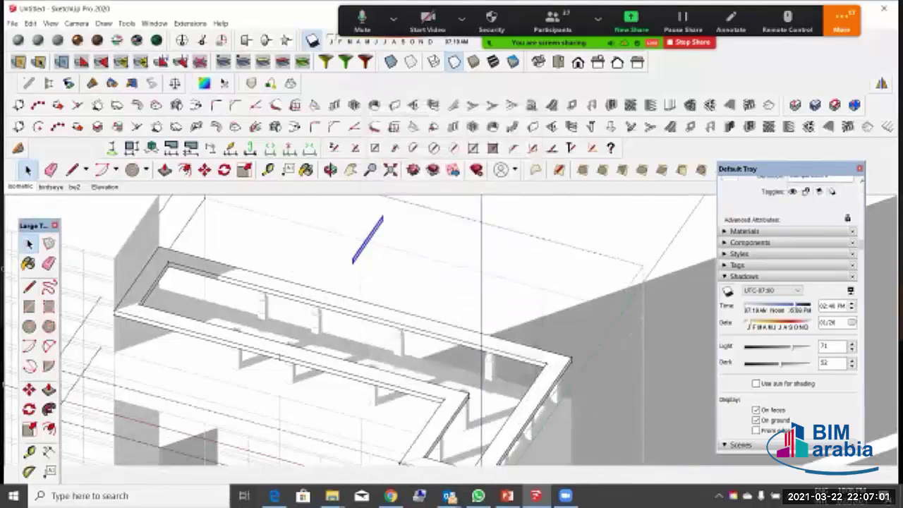
# Step: Place the face component at the first division inside the long opening and copy it one division further along
pyautogui.press('m')
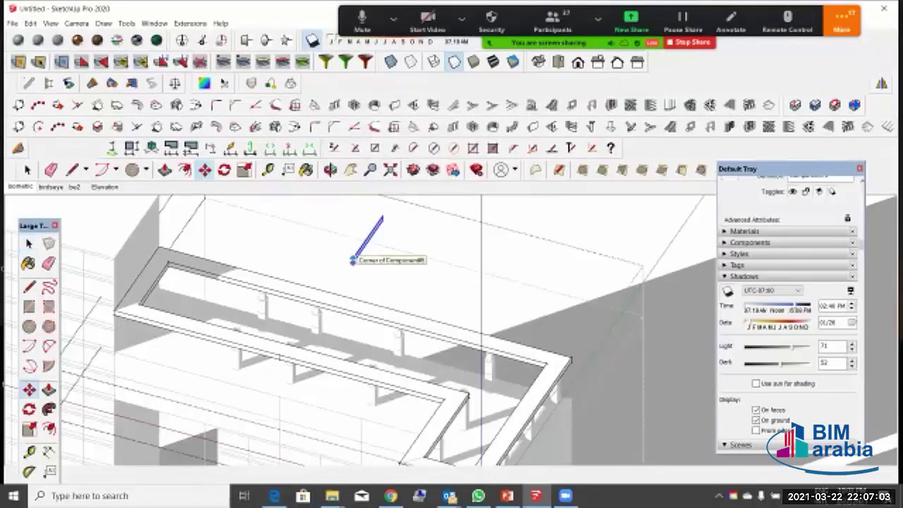
pyautogui.scroll(2, 416, 278)
pyautogui.scroll(1, 127, 285)
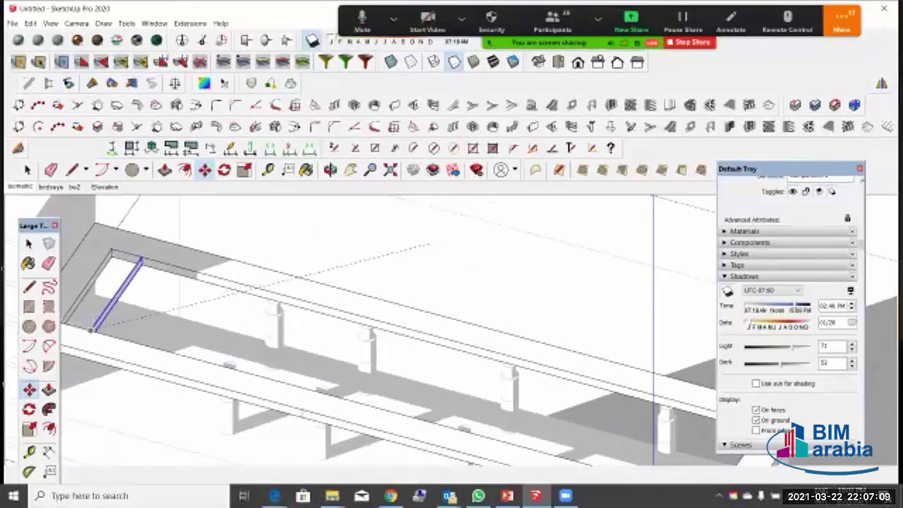
pyautogui.click(94, 329)
pyautogui.press('ctrl')
pyautogui.click(111, 251)
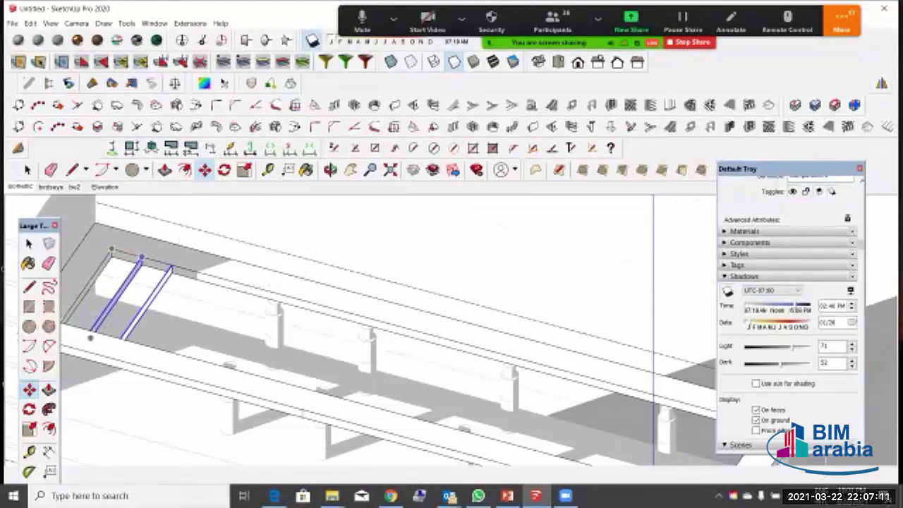
pyautogui.click(141, 258)
pyautogui.scroll(-3, 258, 222)
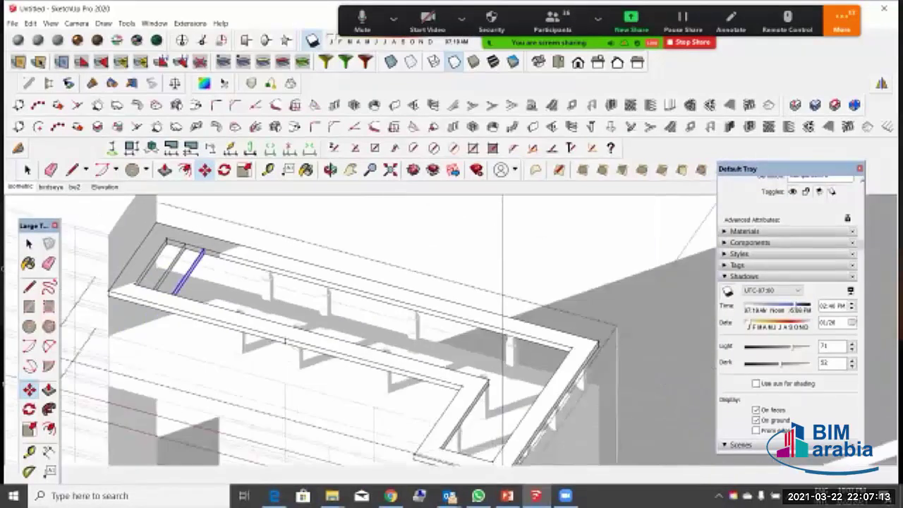
# Step: Try arrays of 10, 20, 15 and 17 cross member copies along the long arm
pyautogui.write('10x')
pyautogui.press('Return')
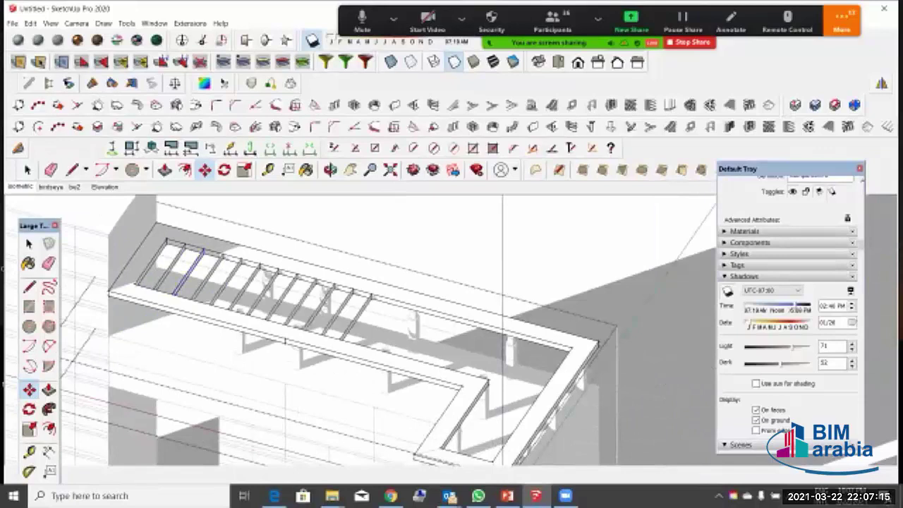
pyautogui.write('20x')
pyautogui.press('Return')
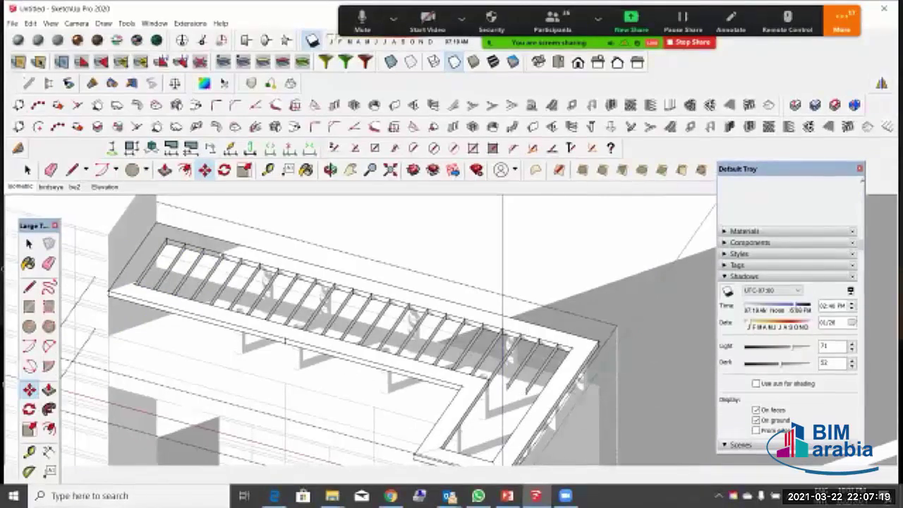
pyautogui.write('15x')
pyautogui.press('Return')
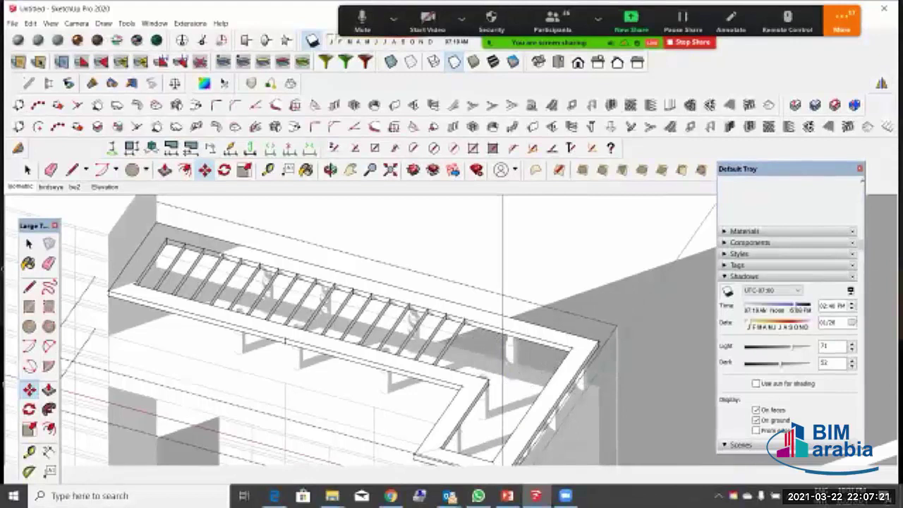
pyautogui.write('17x')
pyautogui.press('Return')
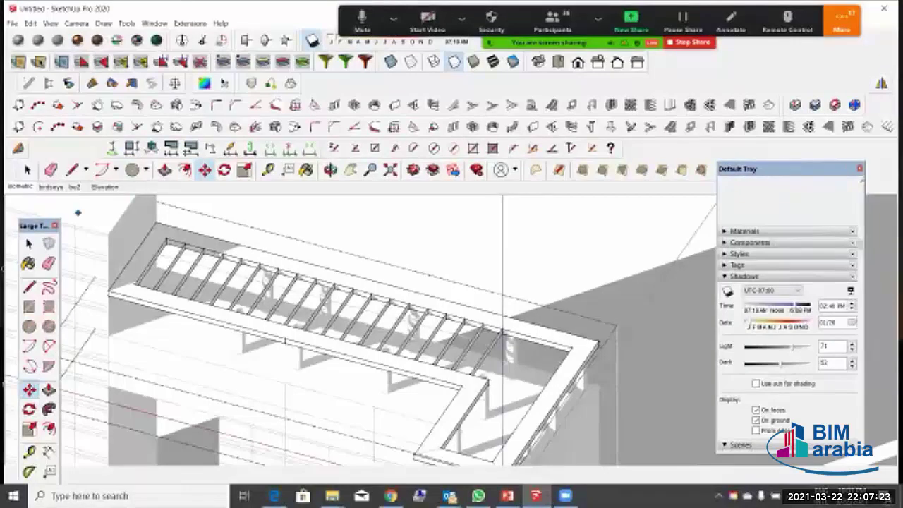
# Step: Set the cross member array along the long arm to 18 copies
pyautogui.write('18x')
pyautogui.press('Return')
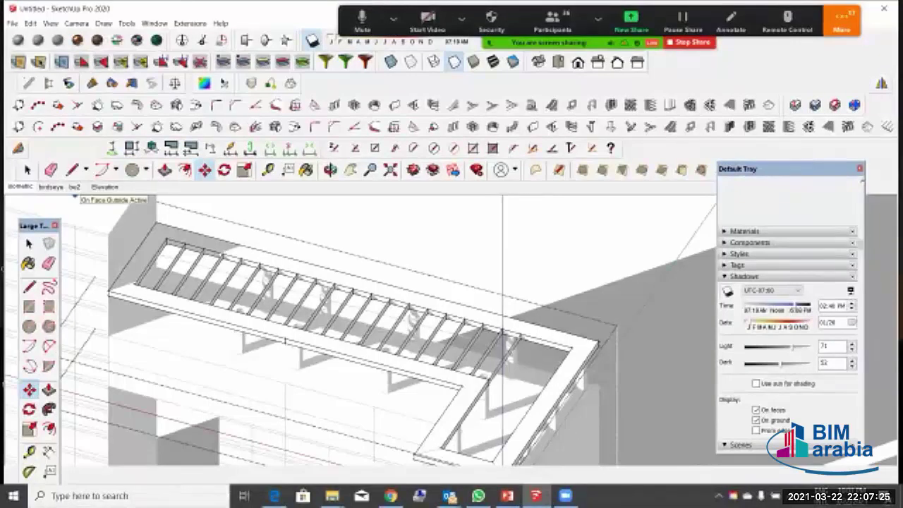
pyautogui.press('space')
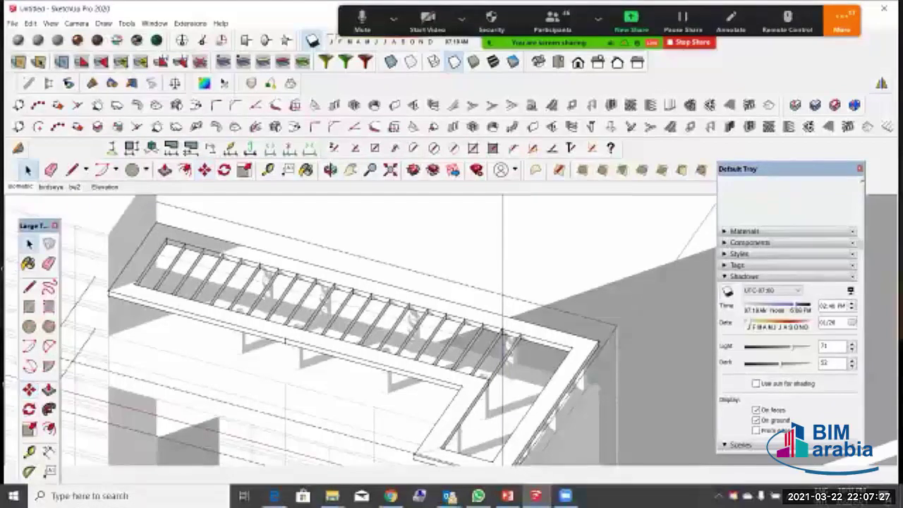
# Step: Open the first cross member component for editing and thicken its face by repeating the last Push/Pull distance
pyautogui.scroll(4, 162, 276)
pyautogui.tripleClick(172, 276)
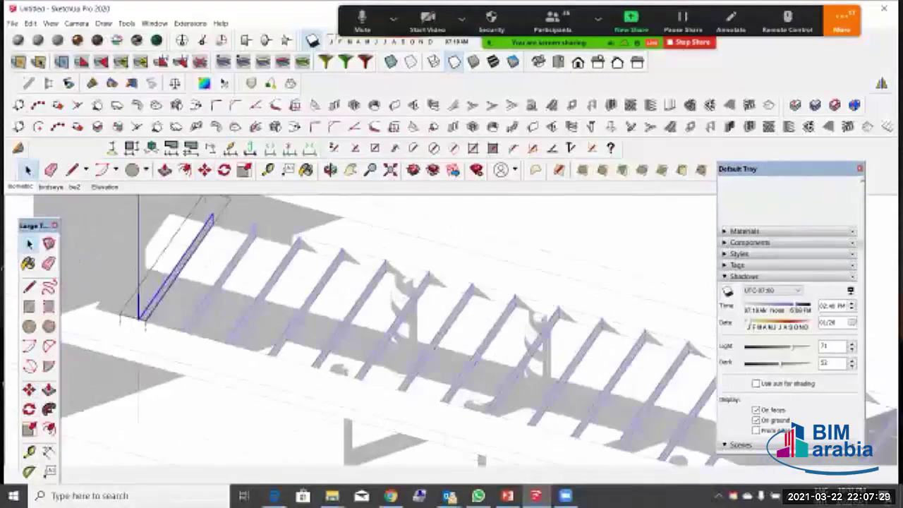
pyautogui.press('p')
pyautogui.moveTo(137, 282); pyautogui.dragTo(111, 303, button='middle')
pyautogui.scroll(2, 177, 308)
pyautogui.scroll(1, 175, 300)
pyautogui.scroll(6, 119, 326)
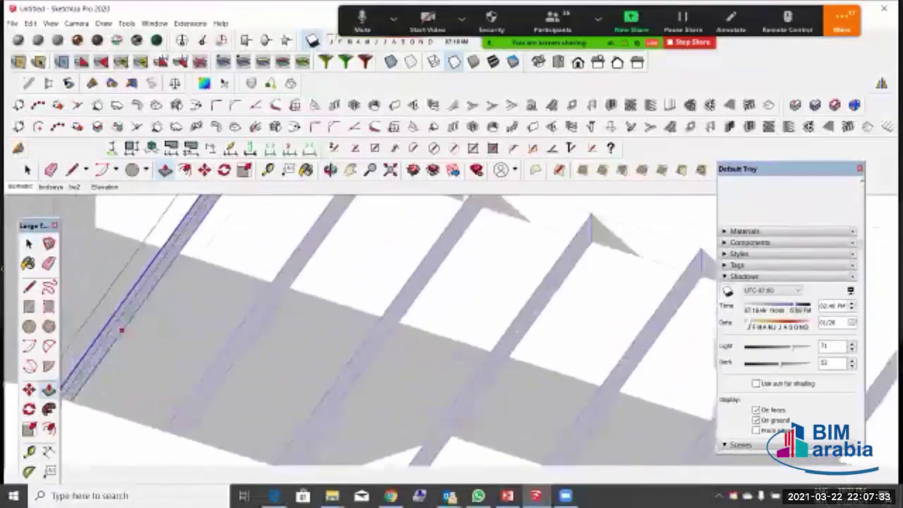
pyautogui.doubleClick(118, 324)
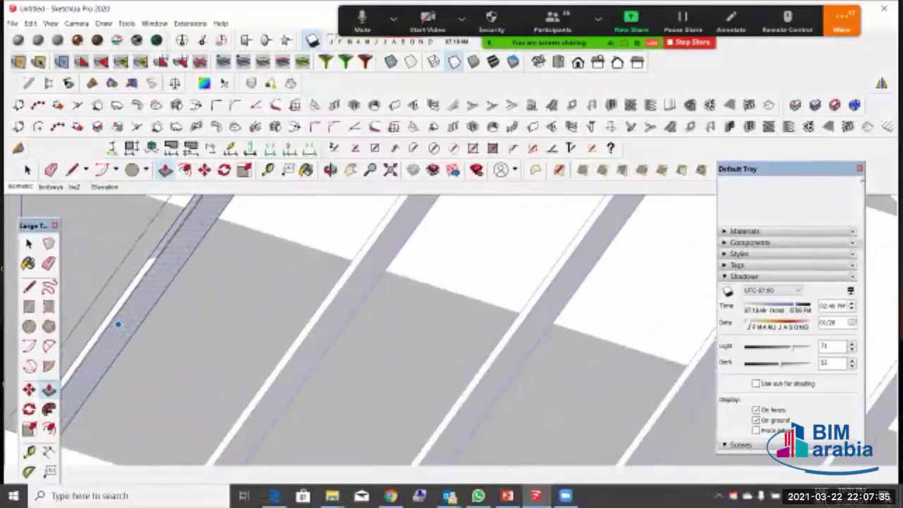
# Step: Thicken the cross member's opposite face by the same Push/Pull distance and leave the component
pyautogui.scroll(-2, 284, 253)
pyautogui.moveTo(284, 253); pyautogui.dragTo(395, 303, button='middle')
pyautogui.doubleClick(305, 404)
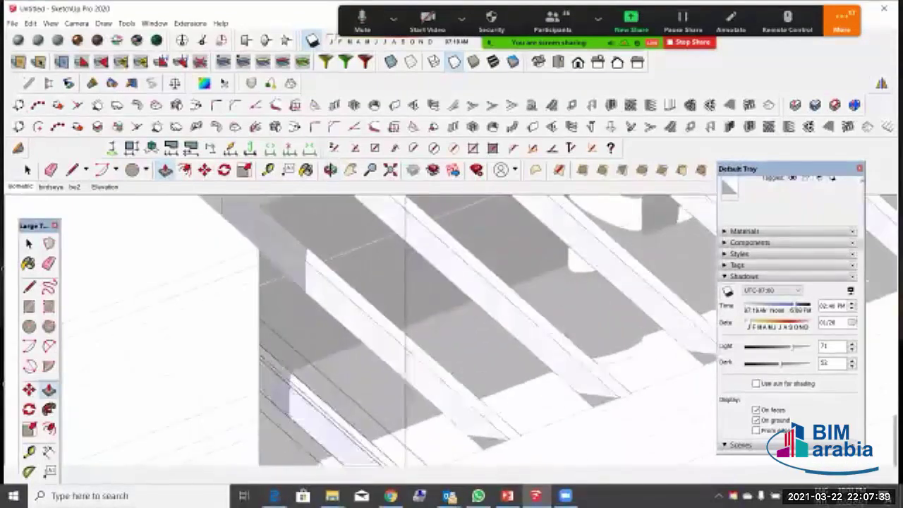
pyautogui.press('space')
pyautogui.press('Escape')
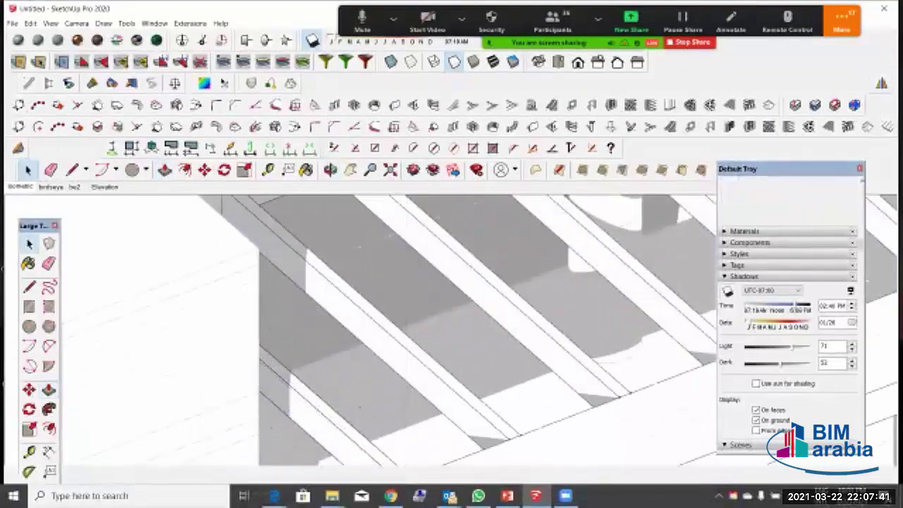
# Step: Examine the finished cross members and the whole building through all saved scenes, ending on the birdseye scene
pyautogui.click(22, 187)
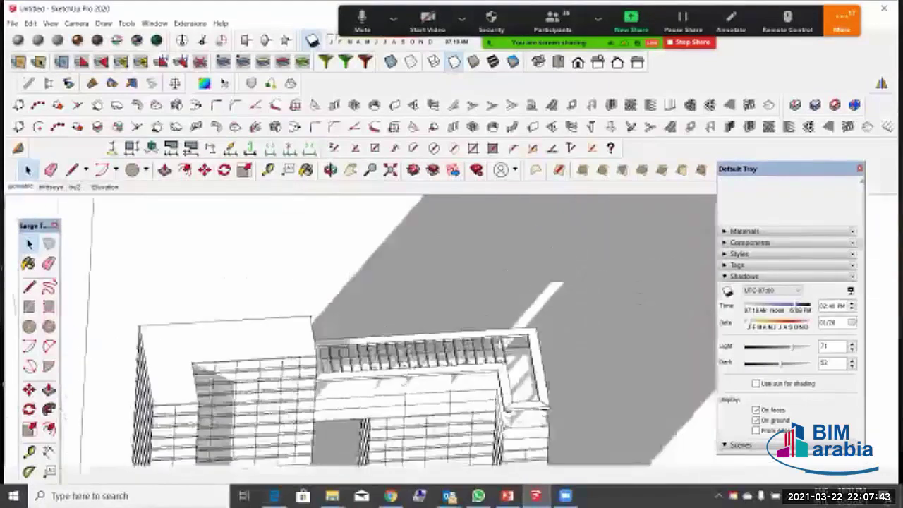
pyautogui.click(51, 188)
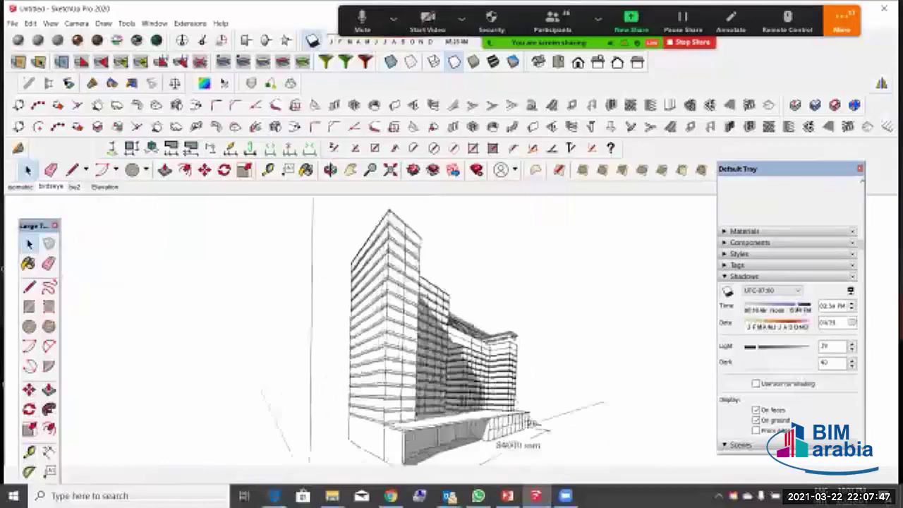
pyautogui.press('pagedown')
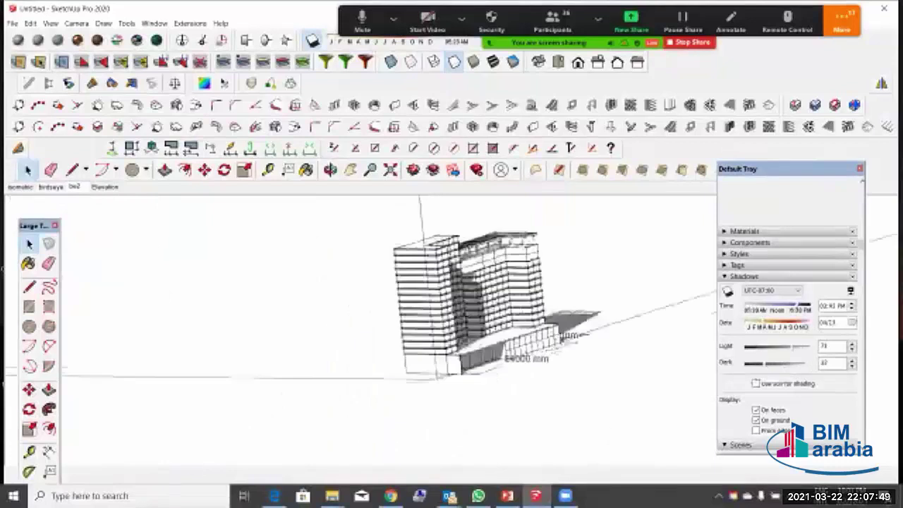
pyautogui.press('pagedown')
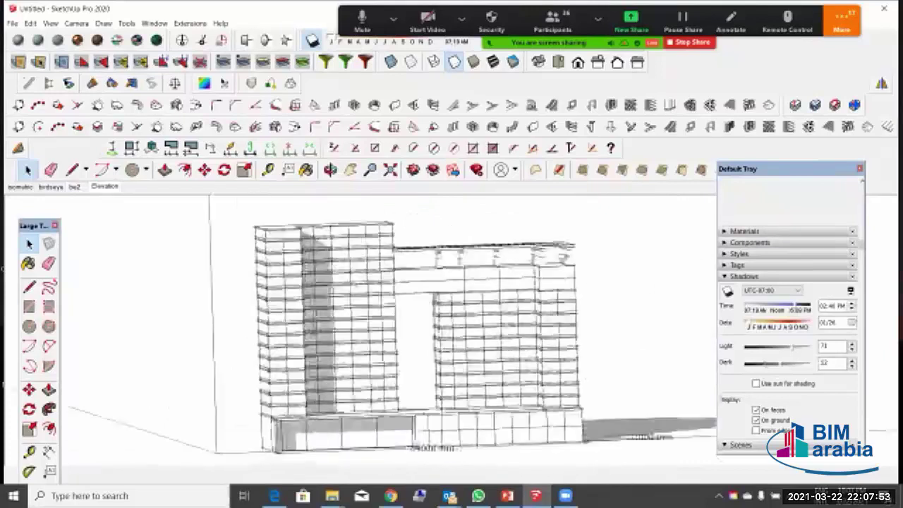
pyautogui.press('pagedown')
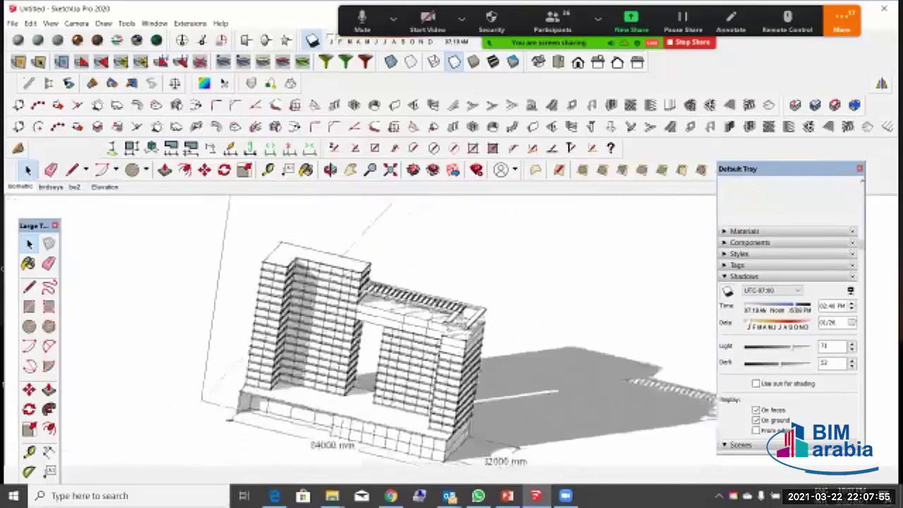
pyautogui.press('pagedown')
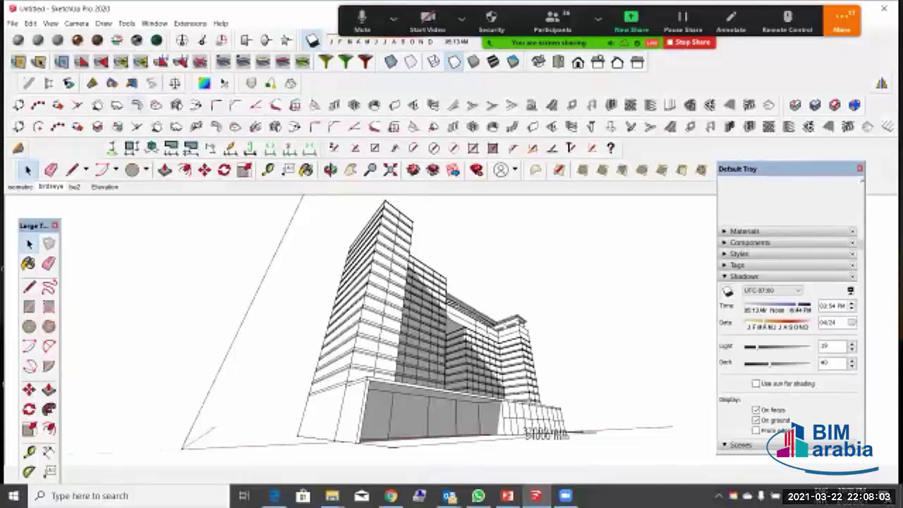
pyautogui.click(76, 24)
pyautogui.click(76, 24)
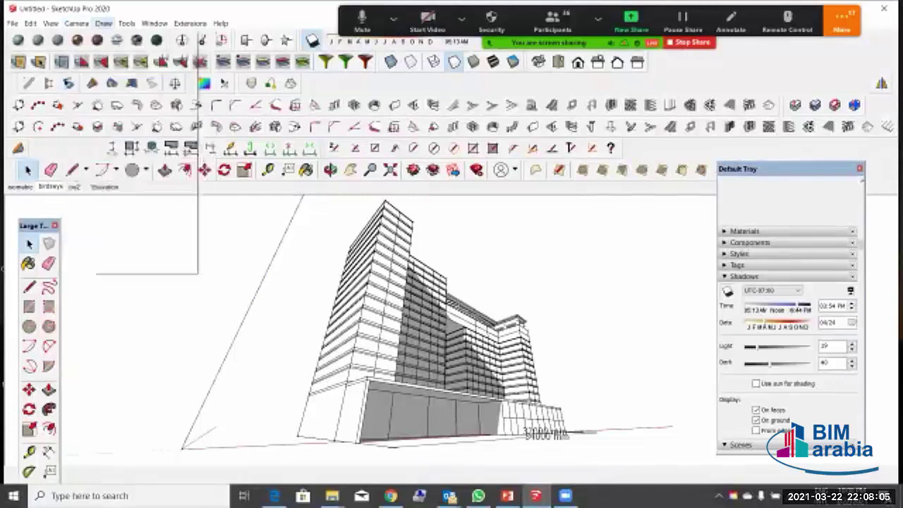
pyautogui.click(104, 24)
pyautogui.click(103, 23)
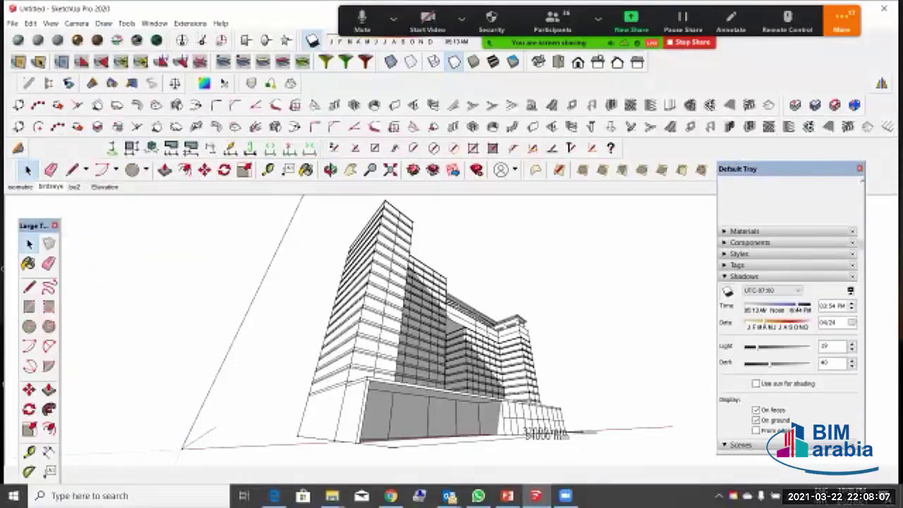
# Step: Add a new scene after birdseye and update it with the current view
pyautogui.rightClick(46, 186)
pyautogui.click(71, 218)
pyautogui.rightClick(81, 186)
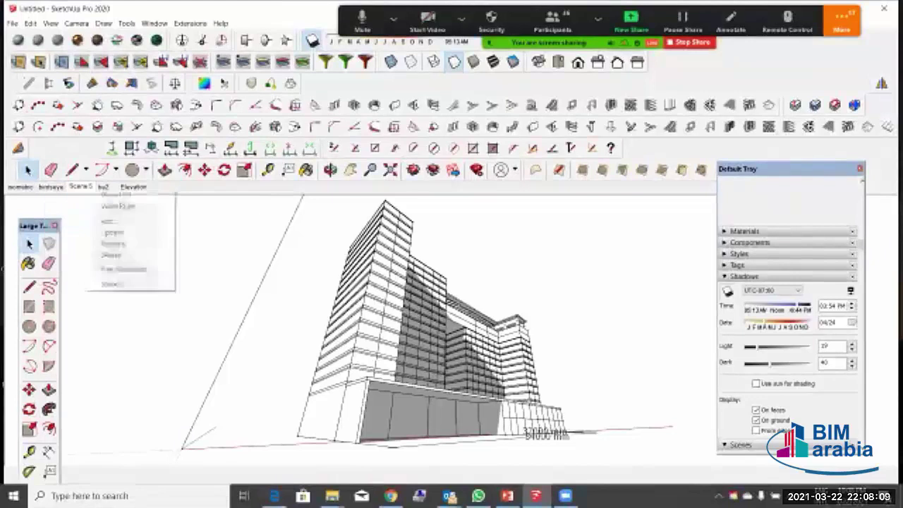
pyautogui.click(111, 231)
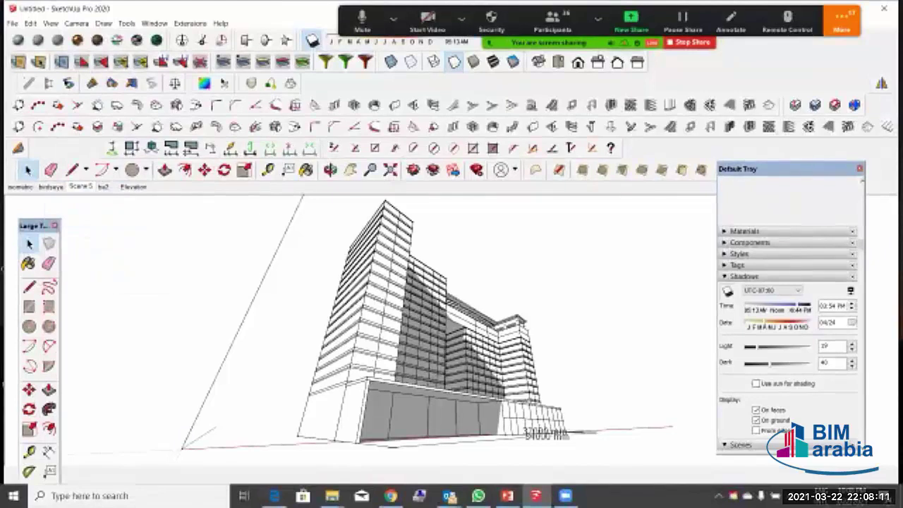
# Step: Rename the newly added scene to Ants Eye
pyautogui.rightClick(82, 187)
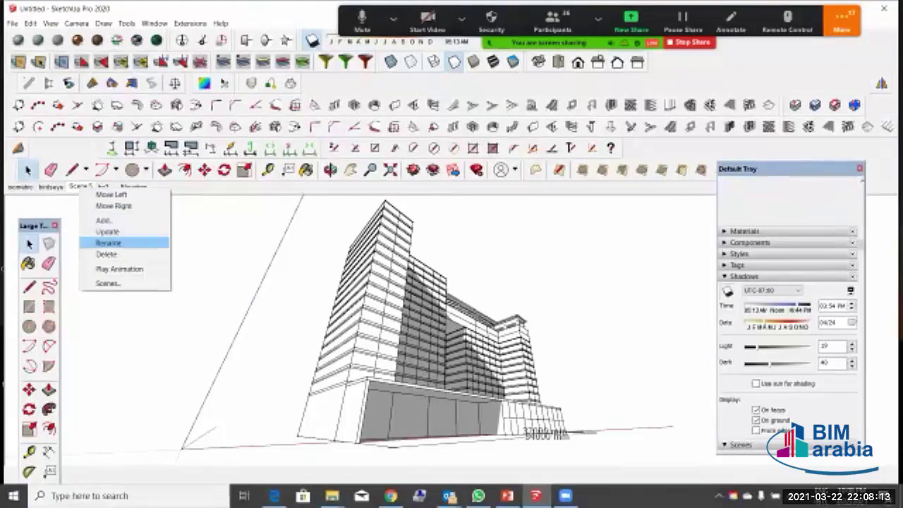
pyautogui.click(108, 243)
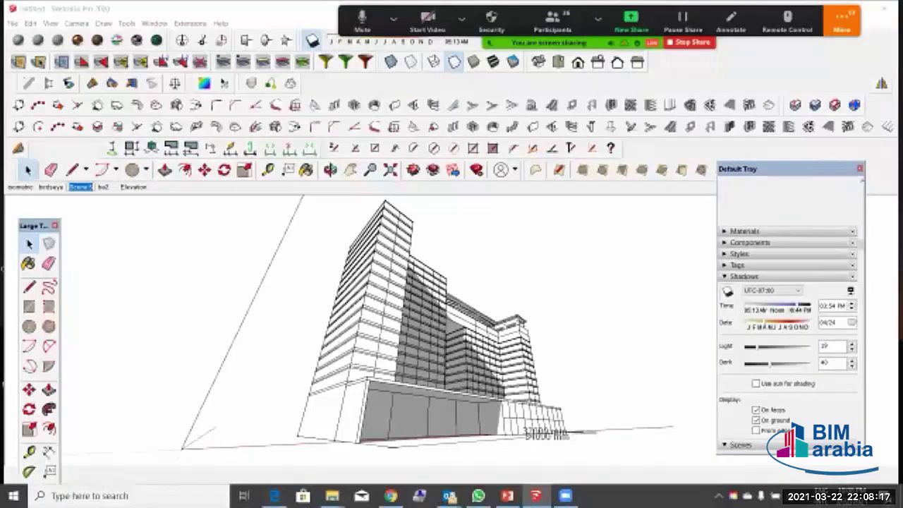
pyautogui.click(81, 187)
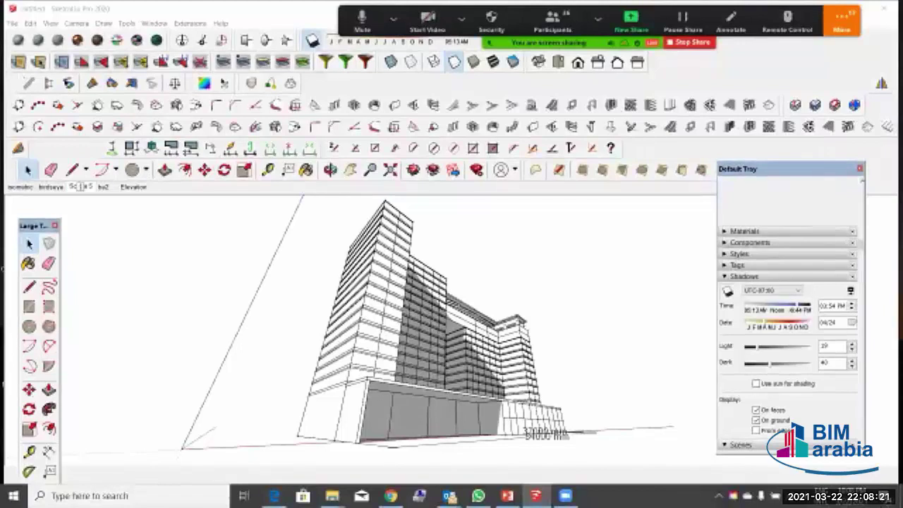
pyautogui.write('Axis')
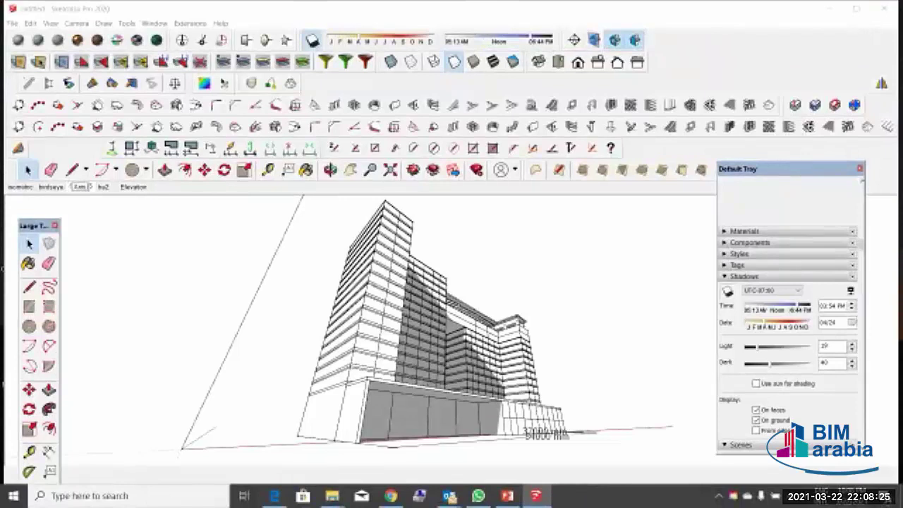
pyautogui.write(' Eye')
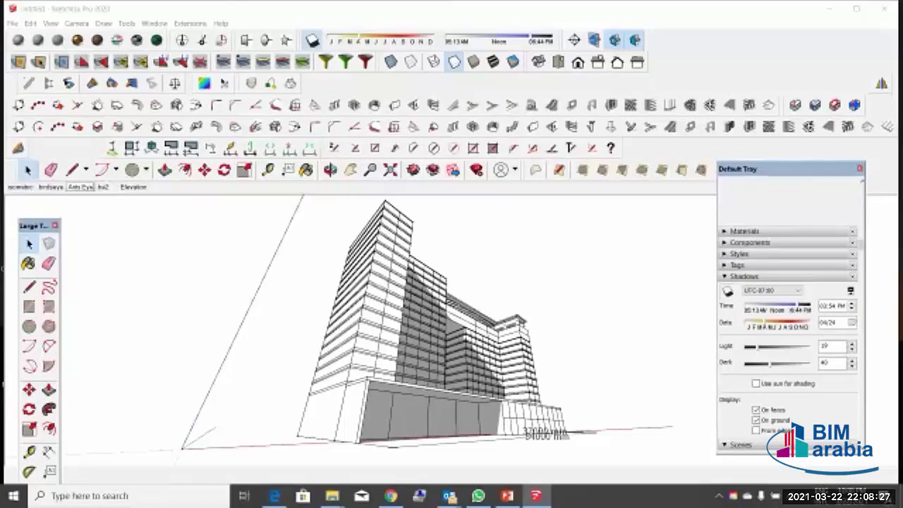
pyautogui.press('Return')
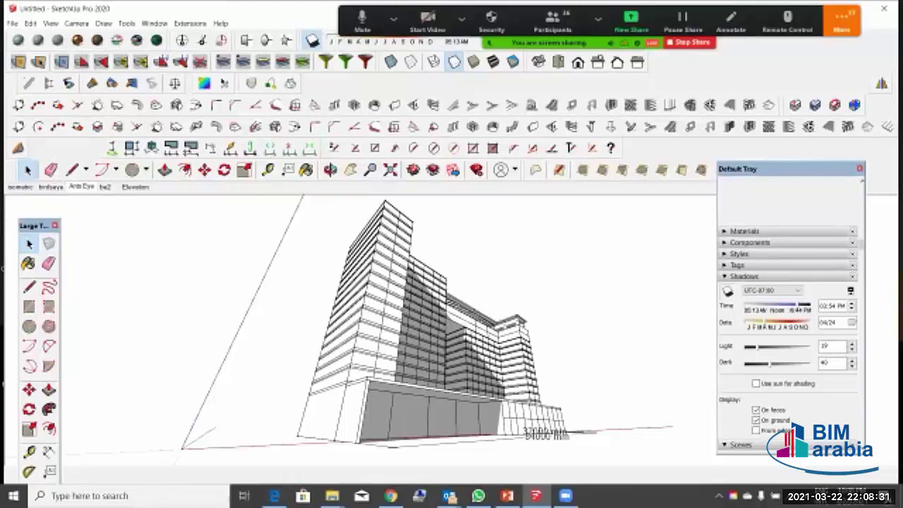
pyautogui.moveTo(451, 331); pyautogui.dragTo(328, 364, button='middle')
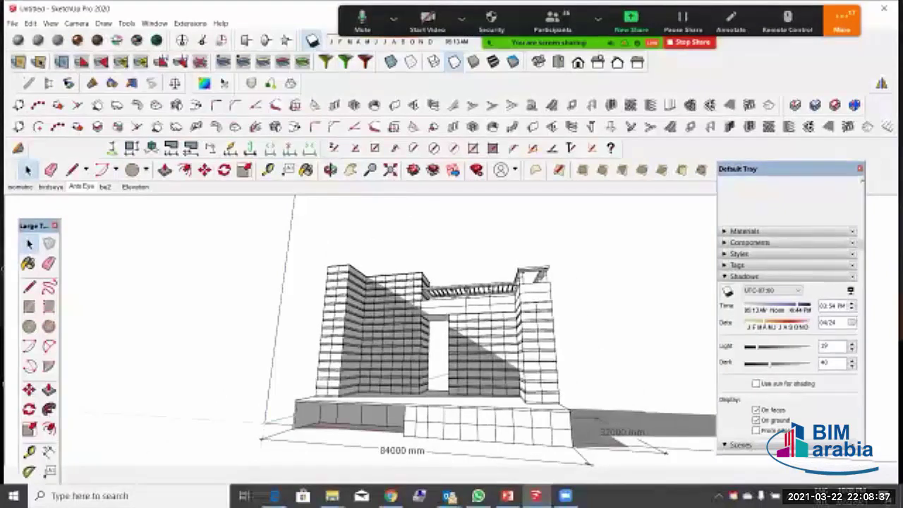
pyautogui.click(578, 62)
pyautogui.moveTo(438, 340); pyautogui.dragTo(459, 347, button='middle')
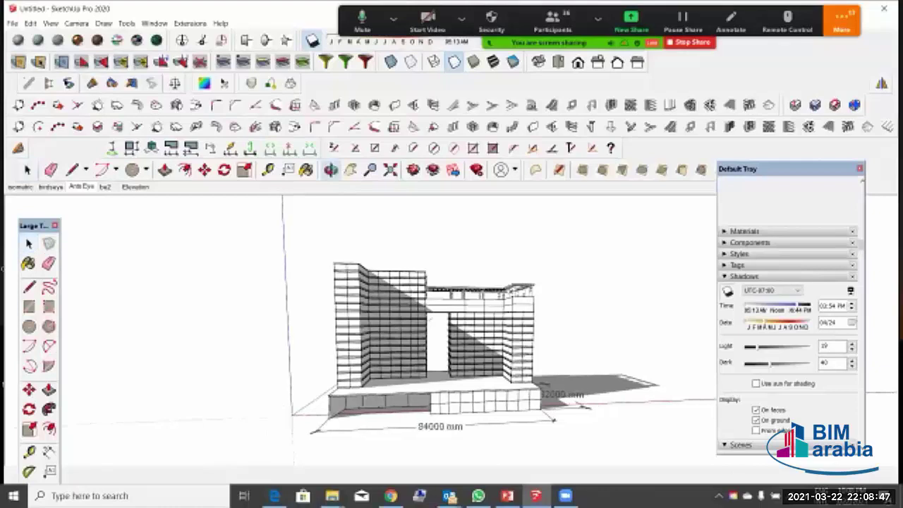
pyautogui.moveTo(487, 345); pyautogui.dragTo(402, 324, button='middle')
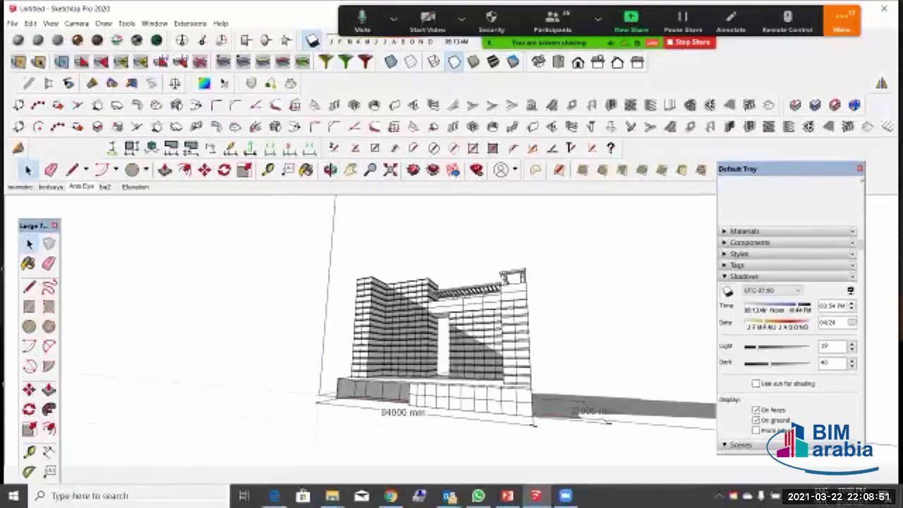
pyautogui.moveTo(550, 338)
pyautogui.mouseDown(button='middle')
pyautogui.moveTo(353, 349)
pyautogui.moveTo(585, 337)
pyautogui.mouseUp(button='middle')
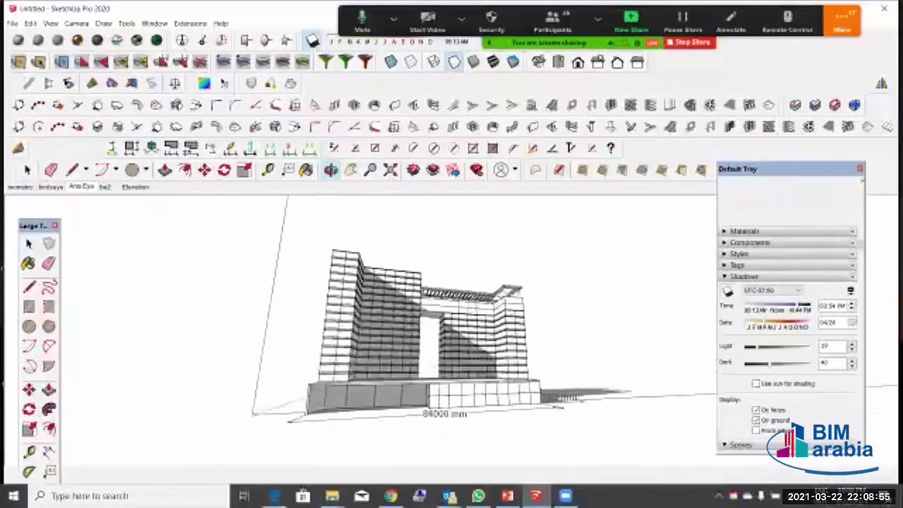
pyautogui.press('space')
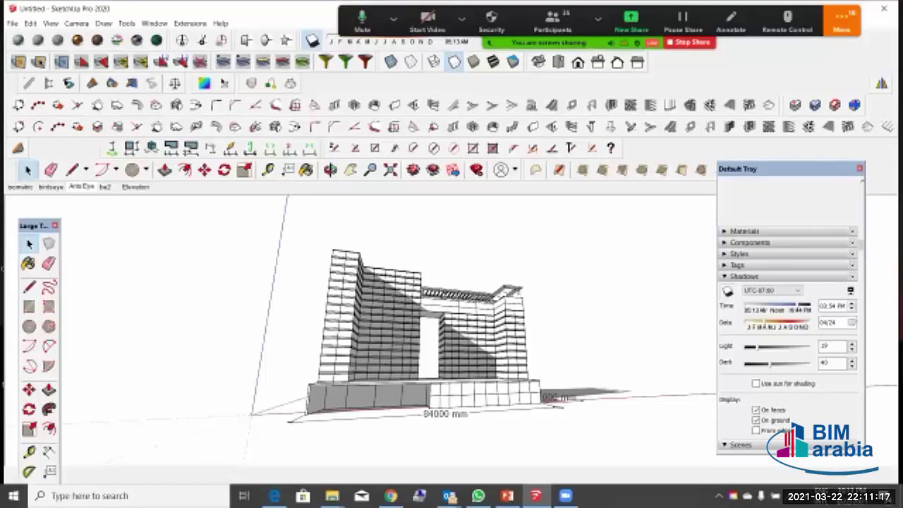
# Step: Open the Sketchy Edges style collection and try the Chalk on Greenboard and Chalk on Blackboard styles on the model
pyautogui.click(740, 254)
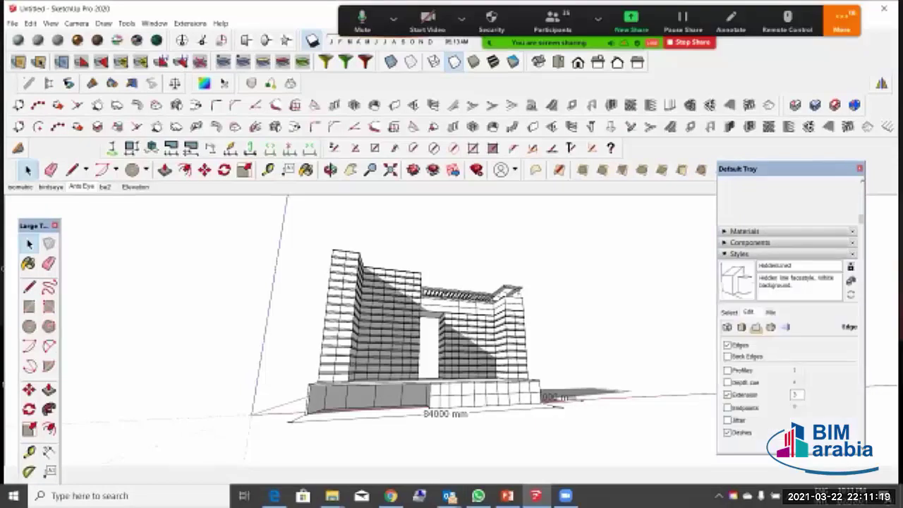
pyautogui.scroll(-5, 787, 310)
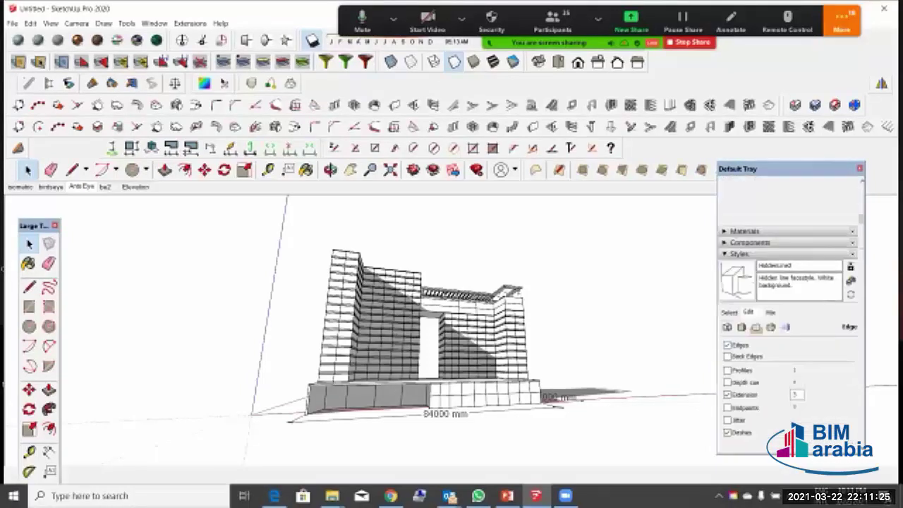
pyautogui.click(730, 312)
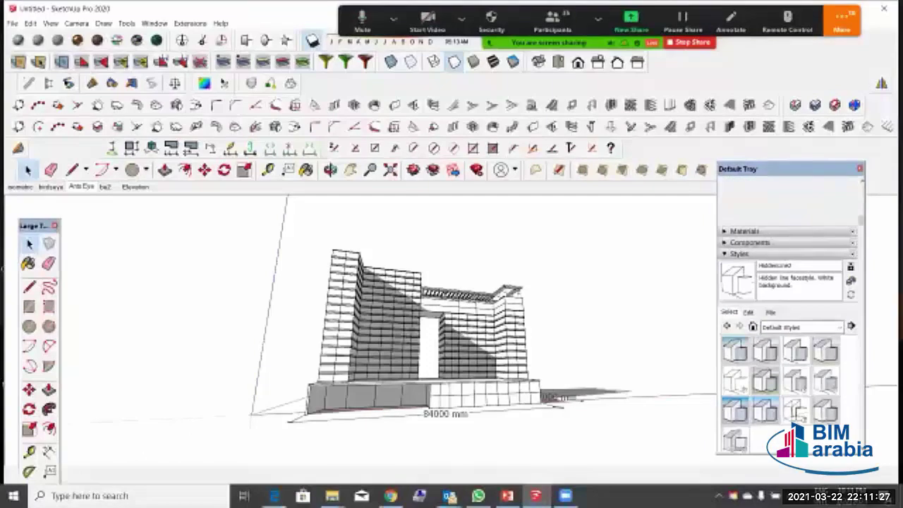
pyautogui.click(839, 328)
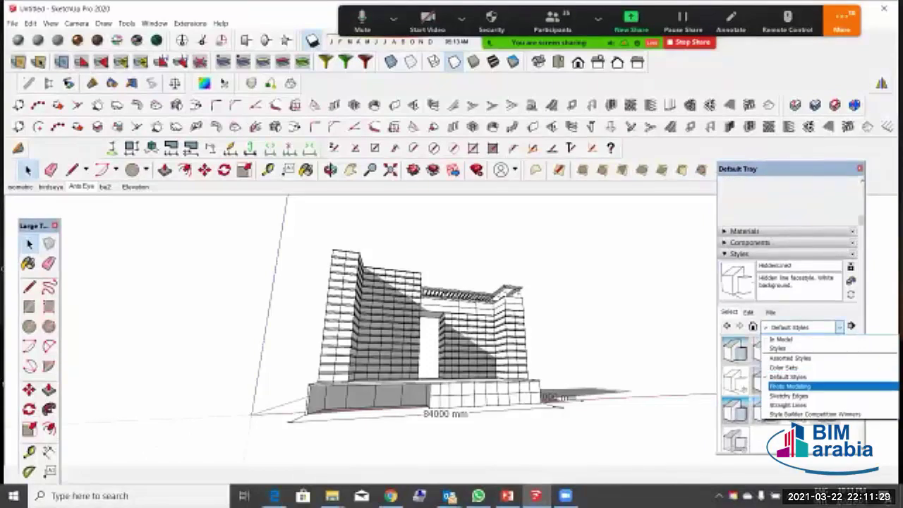
pyautogui.click(789, 396)
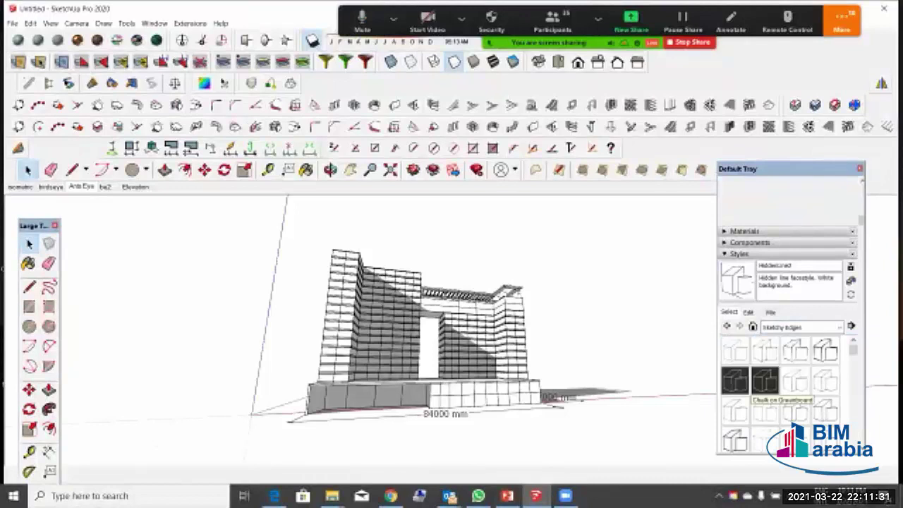
pyautogui.click(766, 384)
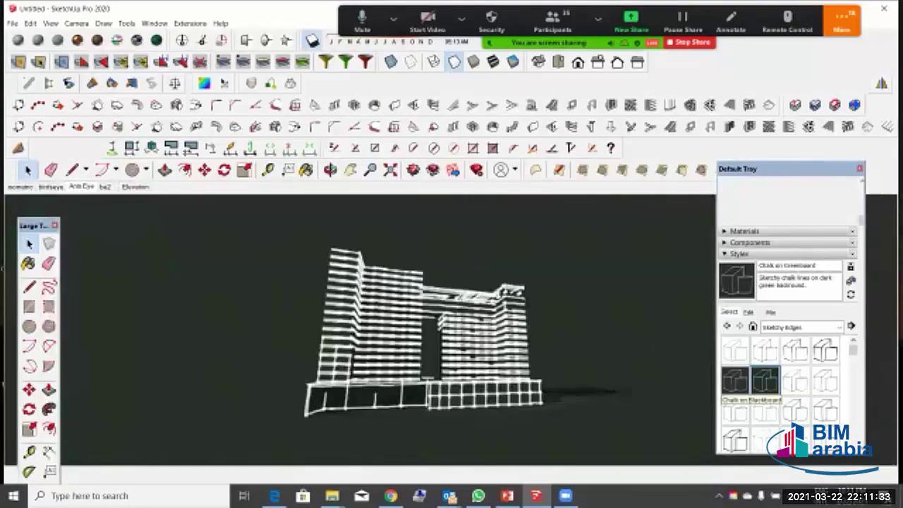
pyautogui.click(735, 381)
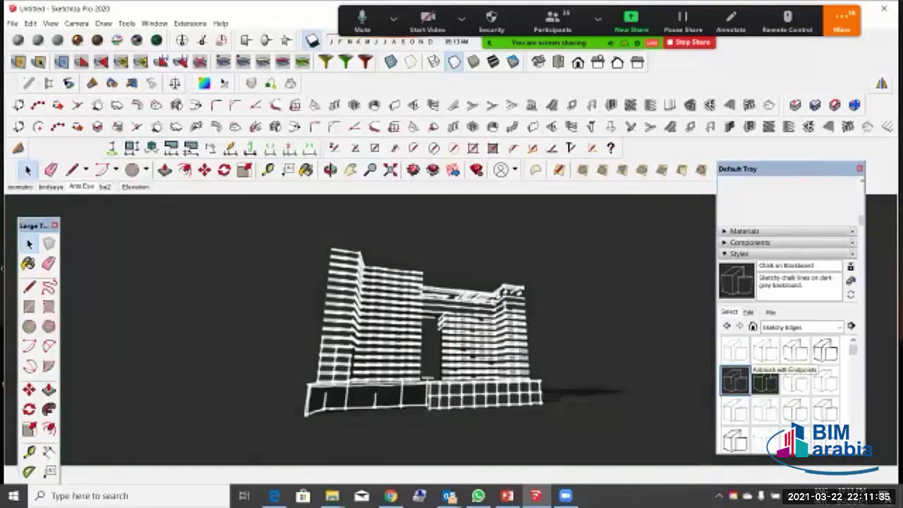
# Step: Turn off the edge extension in the Chalk on Blackboard style and inspect the building from several sides
pyautogui.click(749, 313)
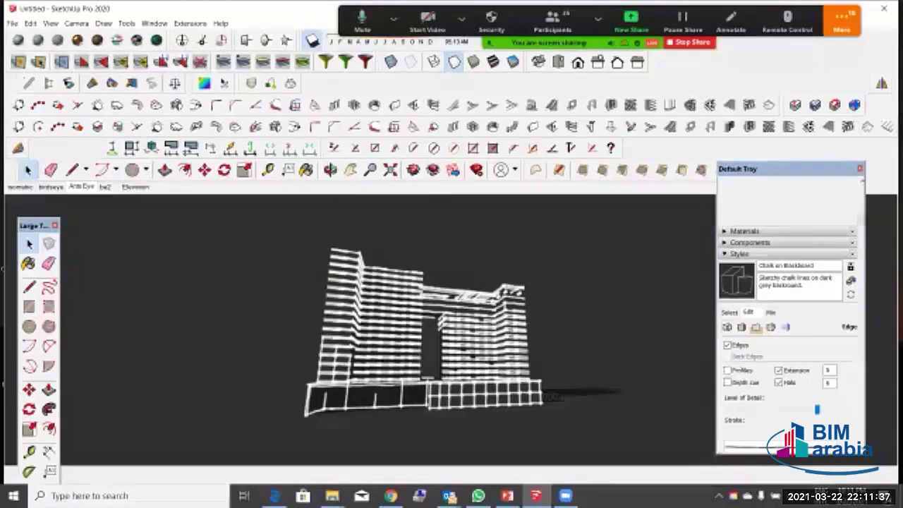
pyautogui.click(779, 370)
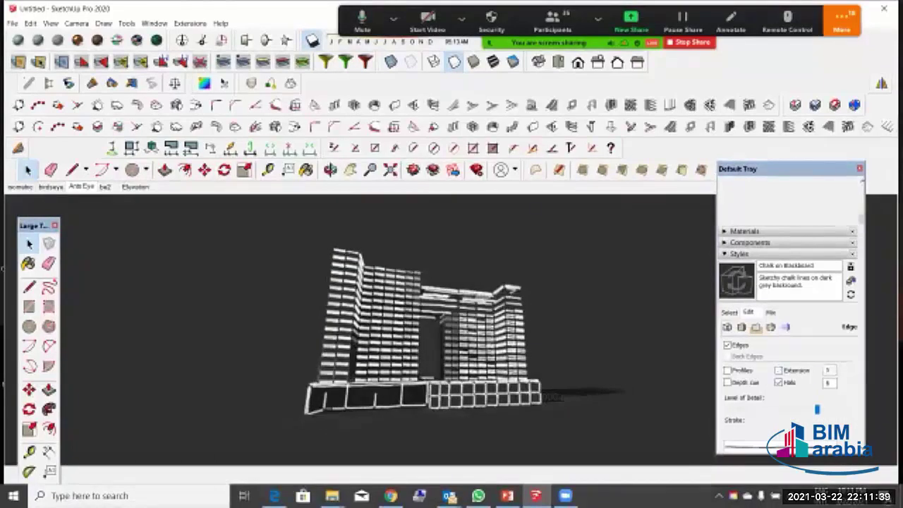
pyautogui.moveTo(416, 338); pyautogui.dragTo(543, 338, button='middle')
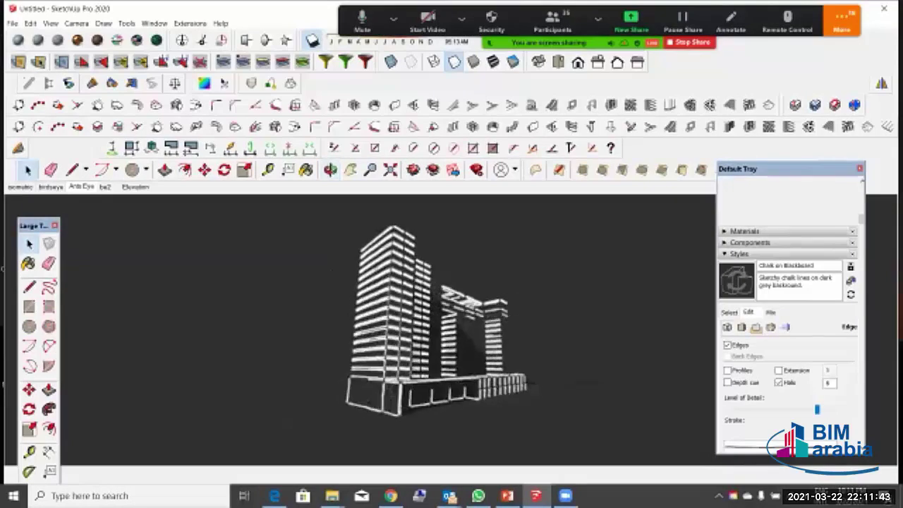
pyautogui.scroll(3, 464, 353)
pyautogui.moveTo(464, 353); pyautogui.dragTo(402, 352, button='middle')
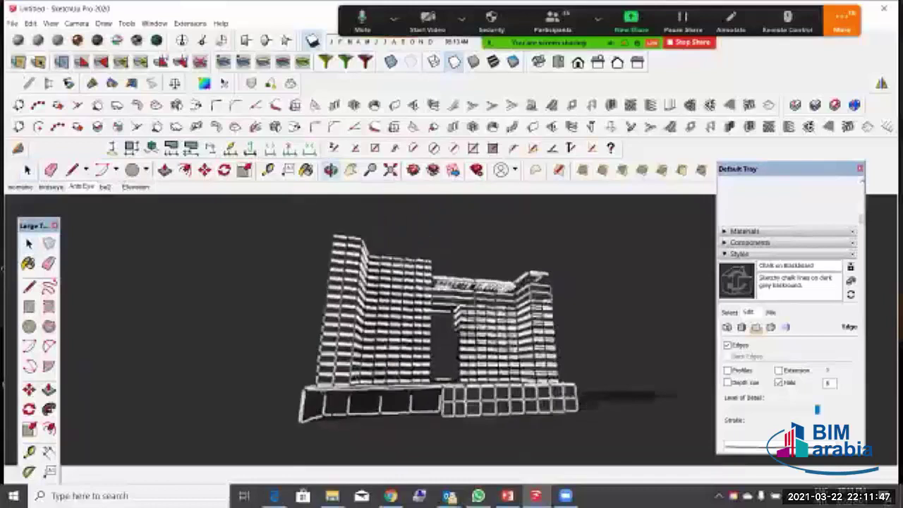
pyautogui.moveTo(480, 353); pyautogui.dragTo(374, 353, button='middle')
pyautogui.moveTo(395, 310); pyautogui.dragTo(525, 319, button='middle')
pyautogui.press('space')
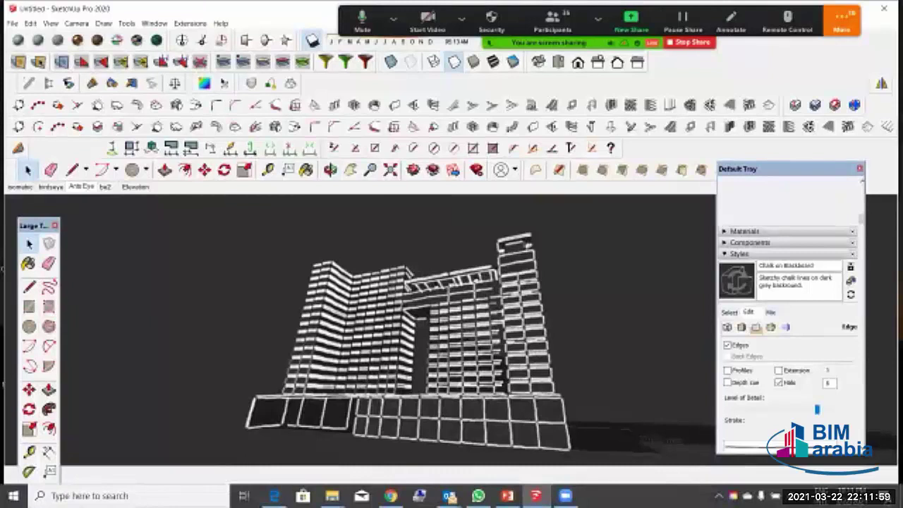
# Step: Toggle X-ray in the style's face settings and switch the face style to wireframe
pyautogui.click(729, 312)
pyautogui.click(749, 312)
pyautogui.click(741, 327)
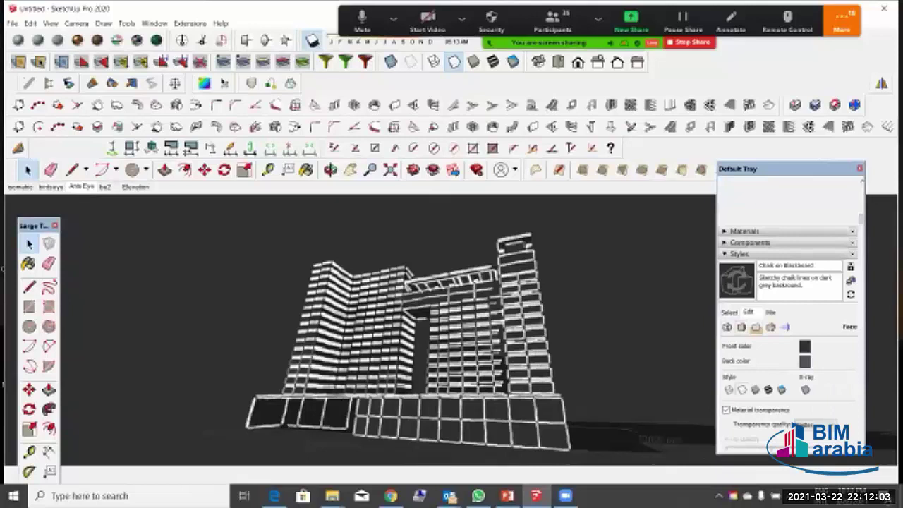
pyautogui.click(805, 389)
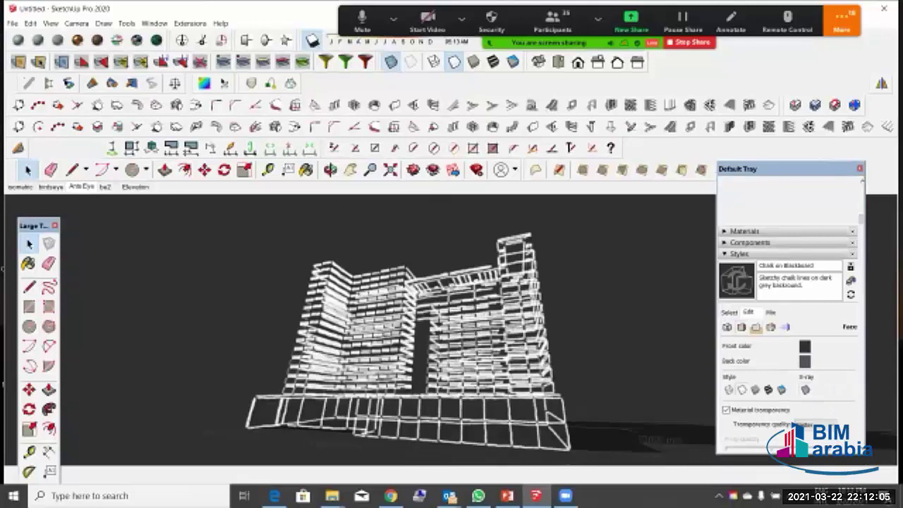
pyautogui.click(806, 390)
pyautogui.click(729, 390)
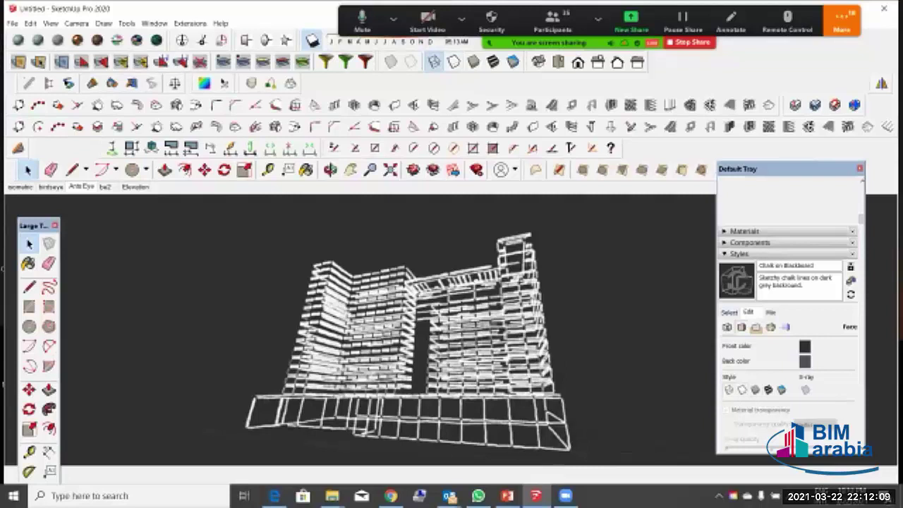
pyautogui.click(730, 311)
pyautogui.scroll(-5, 783, 388)
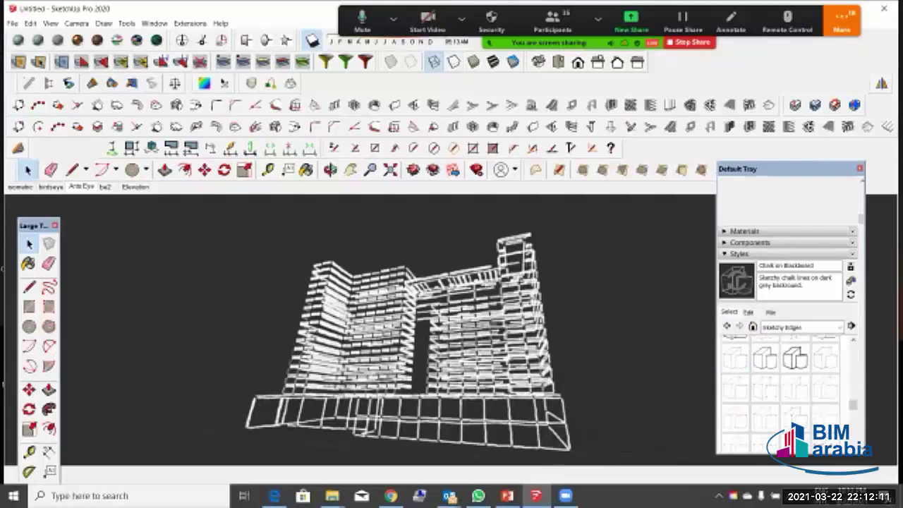
pyautogui.moveTo(381, 332); pyautogui.dragTo(646, 348, button='middle')
pyautogui.moveTo(367, 302); pyautogui.dragTo(310, 297, button='middle')
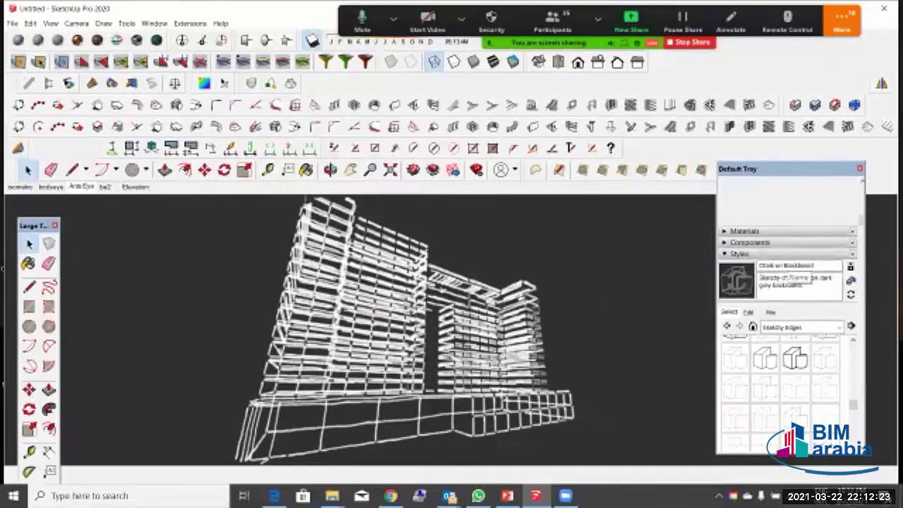
# Step: Open the Straight Lines style collection, try the 9, 10 and 6 pixel styles, and apply the 2 pixel wide one
pyautogui.click(800, 328)
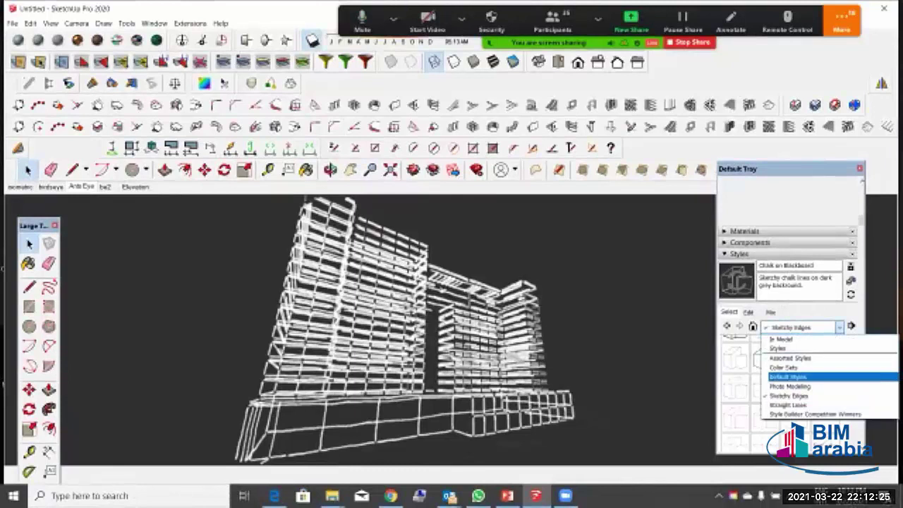
pyautogui.click(788, 404)
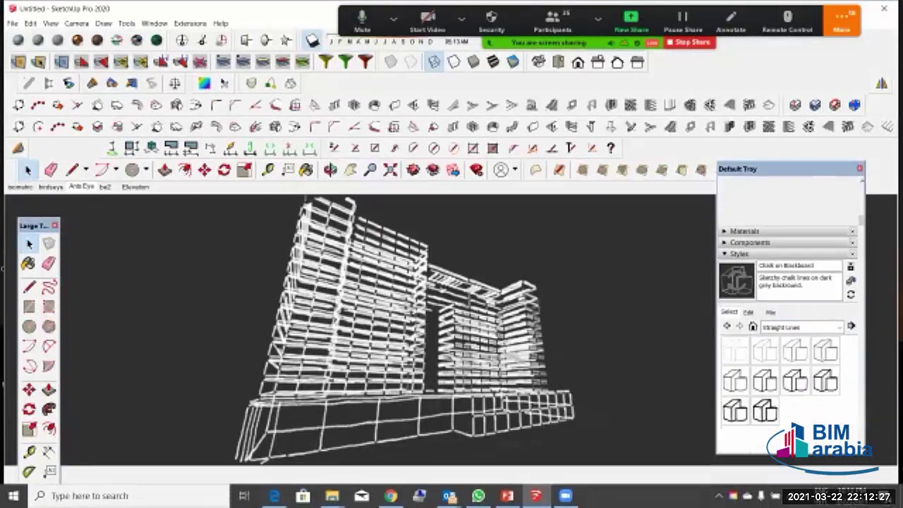
pyautogui.click(735, 409)
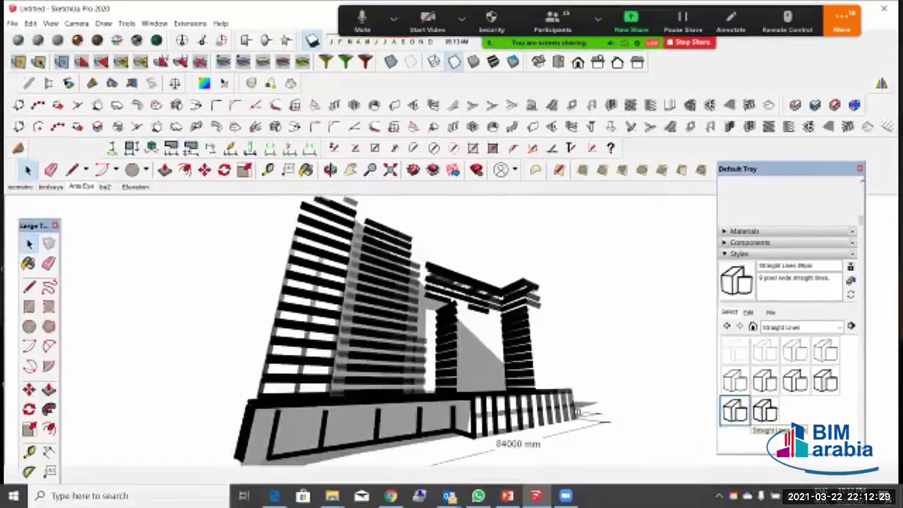
pyautogui.click(764, 410)
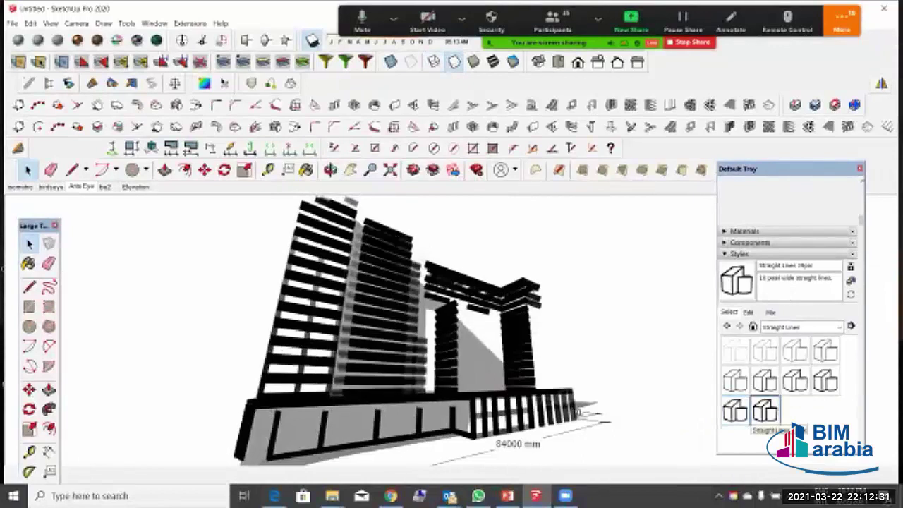
pyautogui.click(764, 381)
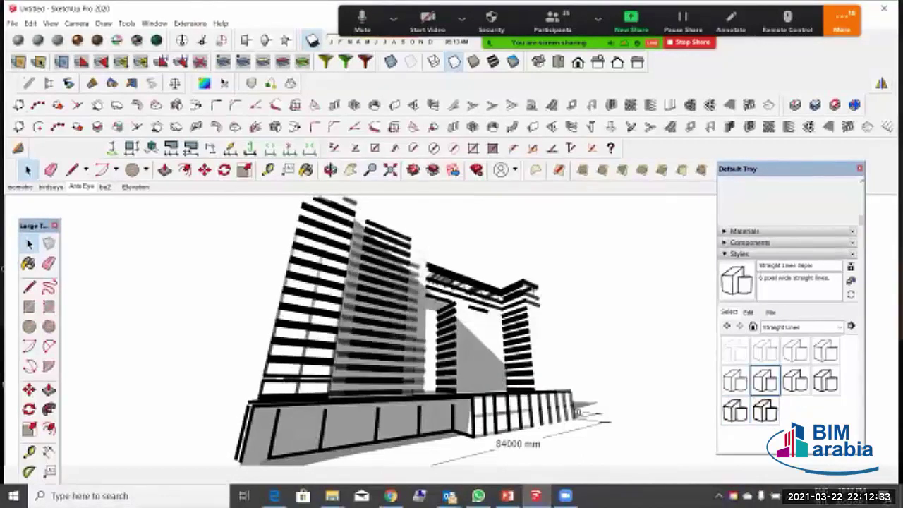
pyautogui.click(766, 351)
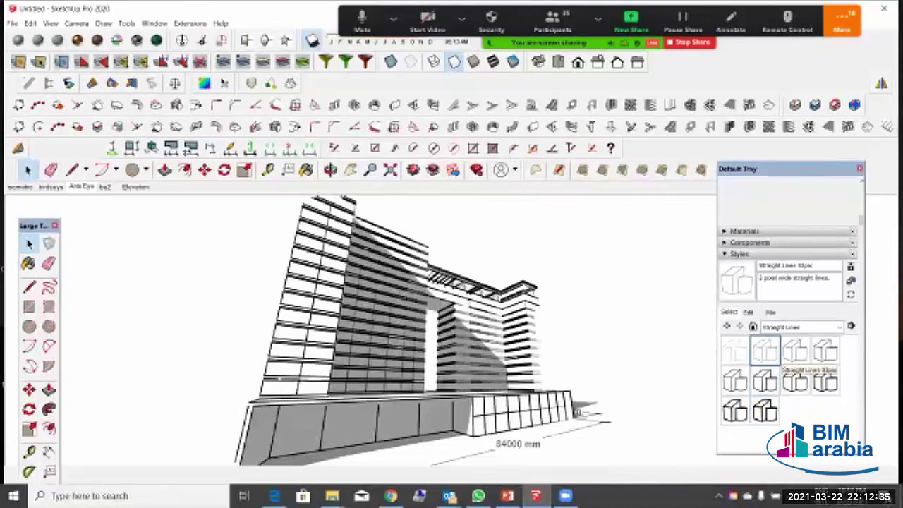
# Step: Open the Style Builder Competition Winners collection, apply the Stain Edges with Frame style, and view the building from several sides
pyautogui.click(800, 327)
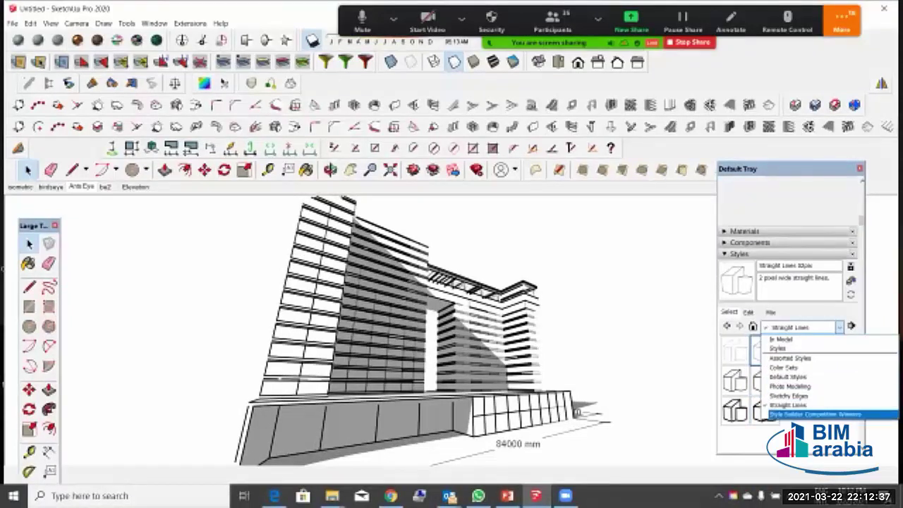
pyautogui.click(814, 414)
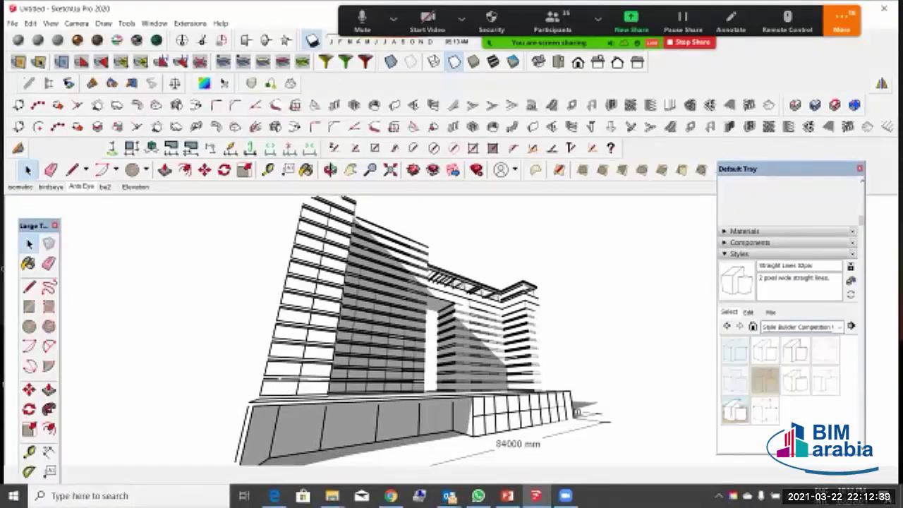
pyautogui.click(735, 410)
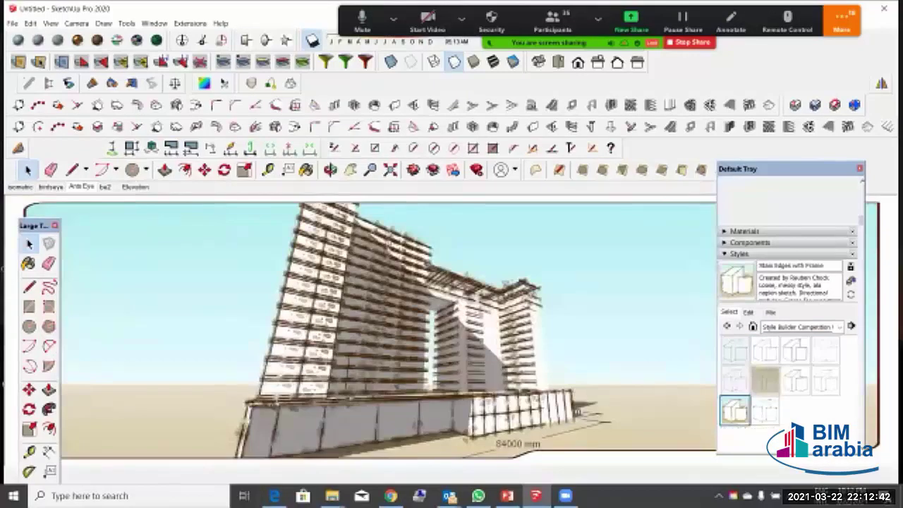
pyautogui.moveTo(494, 353); pyautogui.dragTo(367, 342, button='middle')
pyautogui.scroll(3, 445, 395)
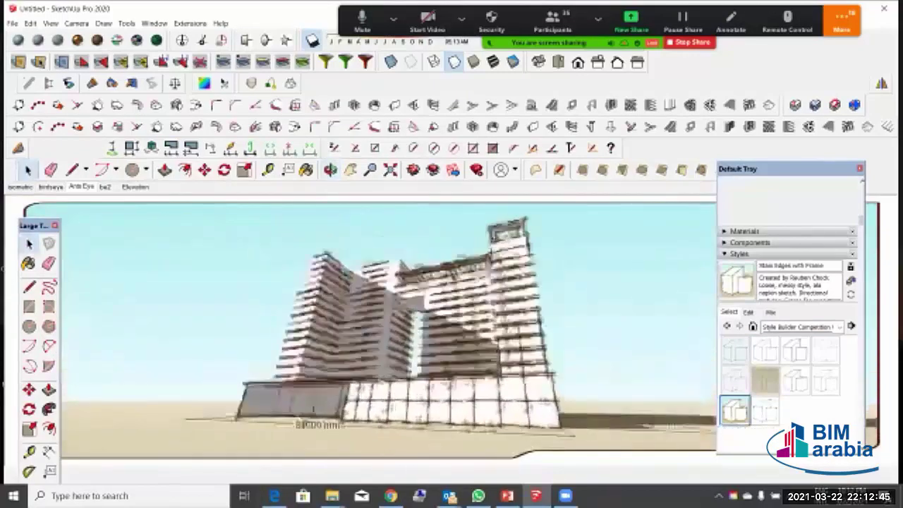
pyautogui.moveTo(444, 381); pyautogui.dragTo(420, 406, button='middle')
pyautogui.moveTo(303, 318); pyautogui.dragTo(349, 315, button='middle')
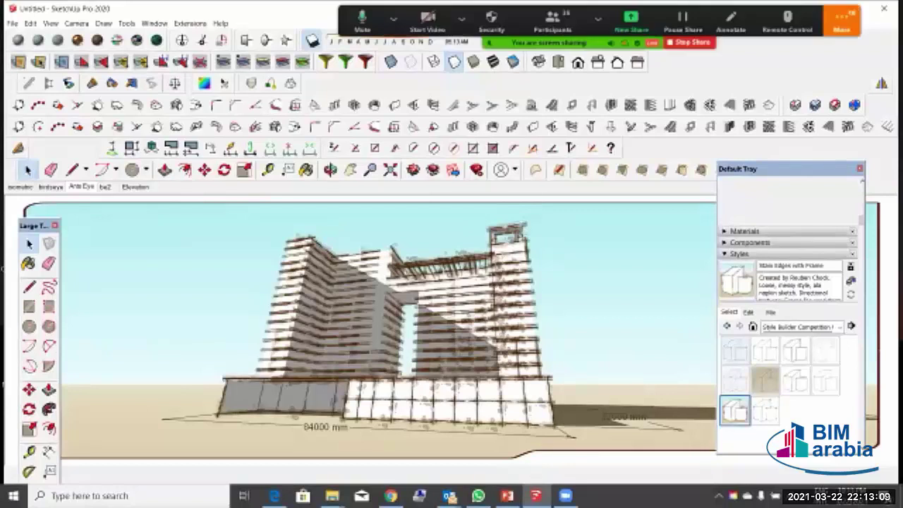
# Step: Apply the Hand Drafted with Mask style and orbit around the building to a low frontal view
pyautogui.click(735, 351)
pyautogui.moveTo(367, 339); pyautogui.dragTo(631, 345, button='middle')
pyautogui.scroll(-3, 557, 356)
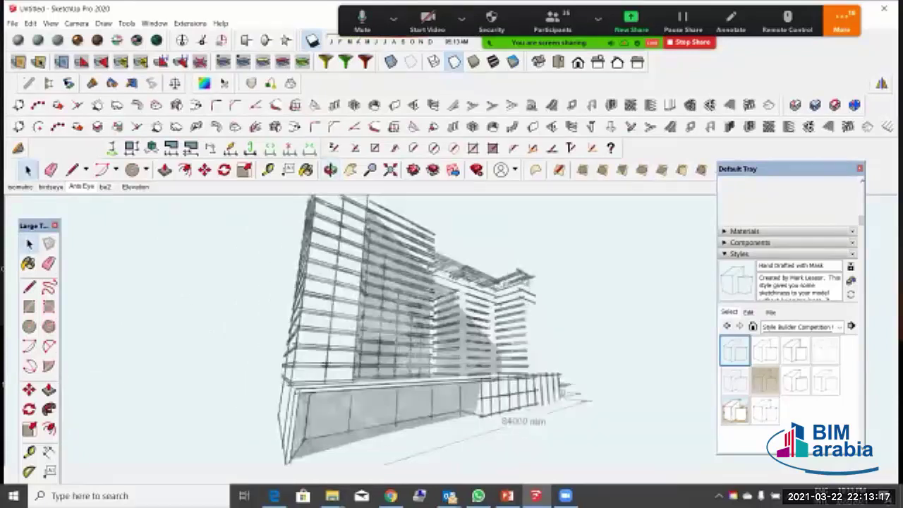
pyautogui.moveTo(593, 286); pyautogui.dragTo(628, 277, button='middle')
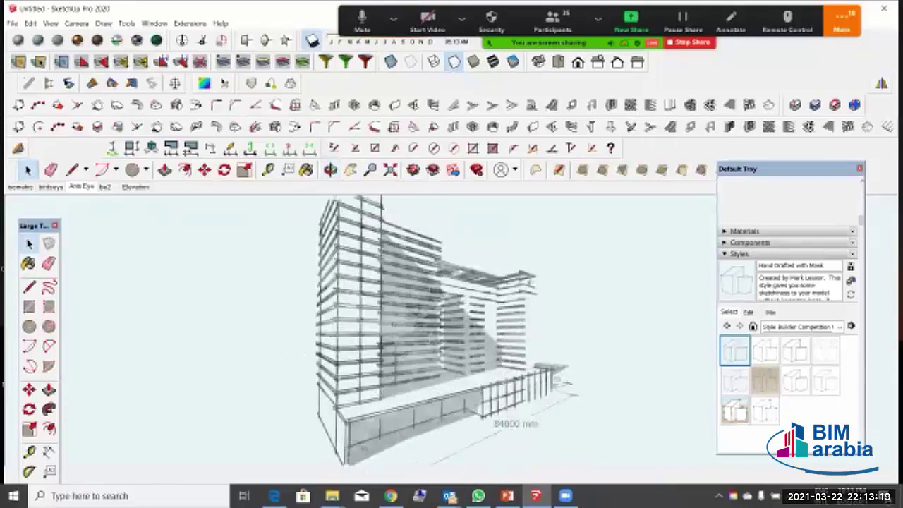
pyautogui.moveTo(578, 339); pyautogui.dragTo(448, 321, button='middle')
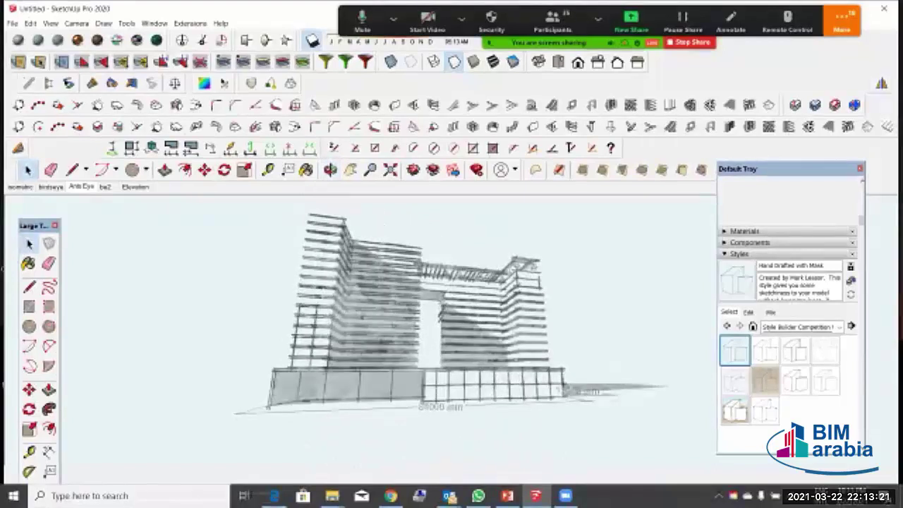
# Step: Add a scene of the current hand-drafted view after the Ants Eye scene and update it
pyautogui.rightClick(81, 186)
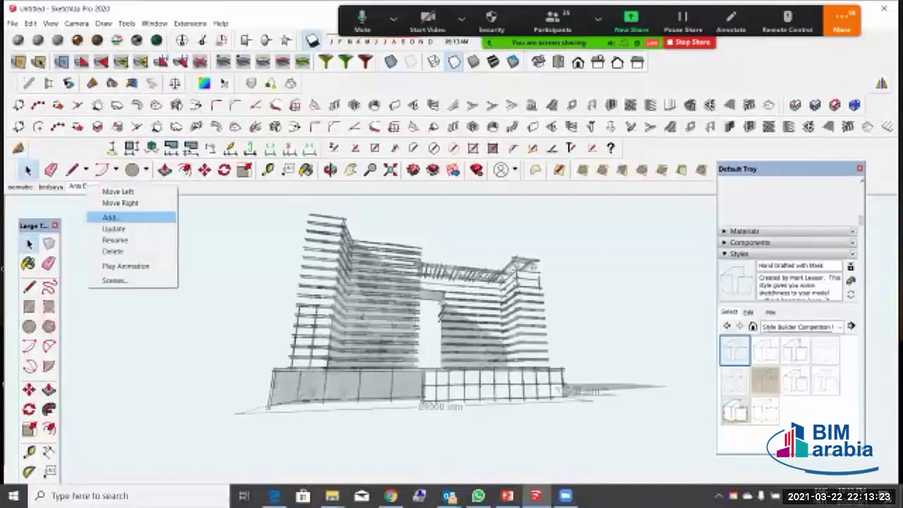
pyautogui.click(109, 217)
pyautogui.rightClick(111, 187)
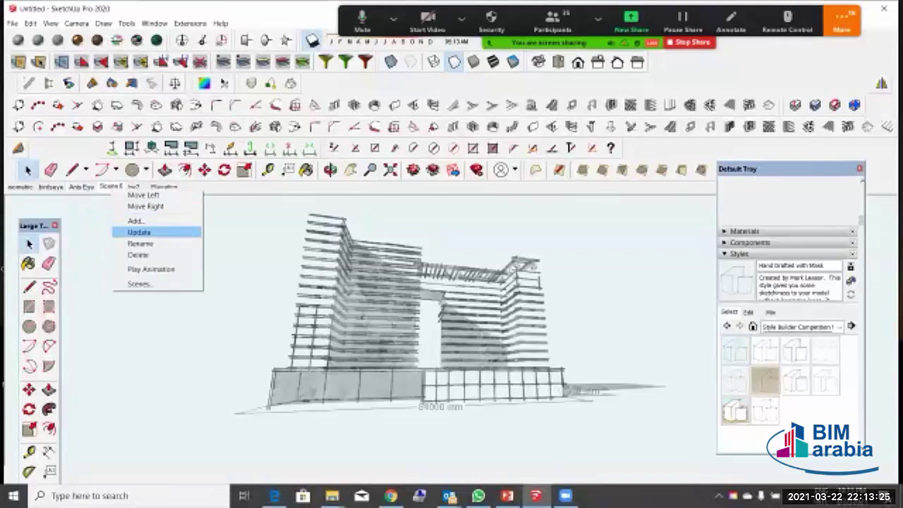
pyautogui.click(131, 230)
# Step: Orbit to a low view of the building's opposite corner, add it as a scene after Scene 6, and update it
pyautogui.moveTo(362, 317)
pyautogui.mouseDown(button='middle')
pyautogui.moveTo(487, 321)
pyautogui.moveTo(292, 310)
pyautogui.moveTo(356, 303)
pyautogui.mouseUp(button='middle')
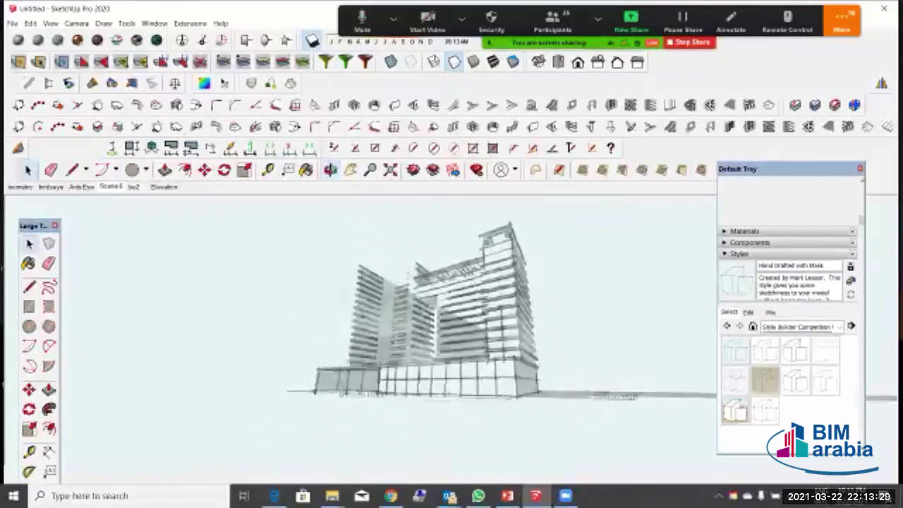
pyautogui.click(111, 186)
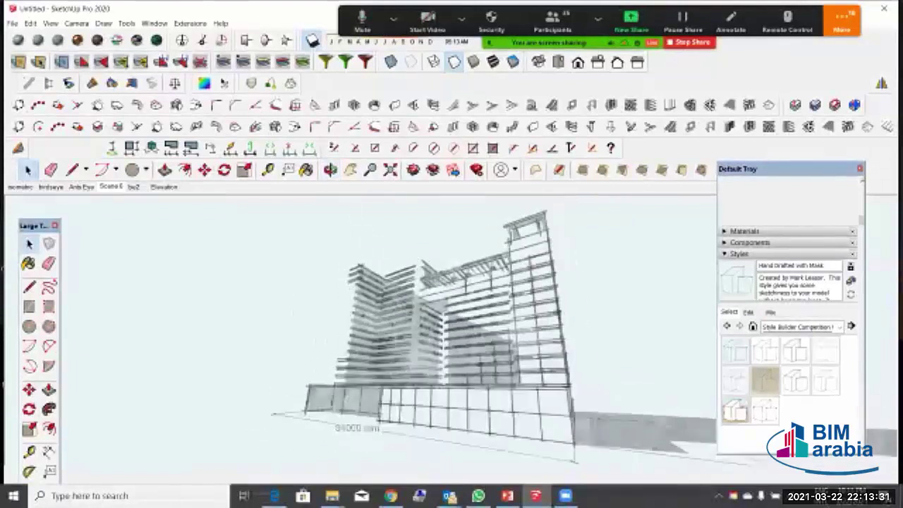
pyautogui.rightClick(111, 186)
pyautogui.click(135, 217)
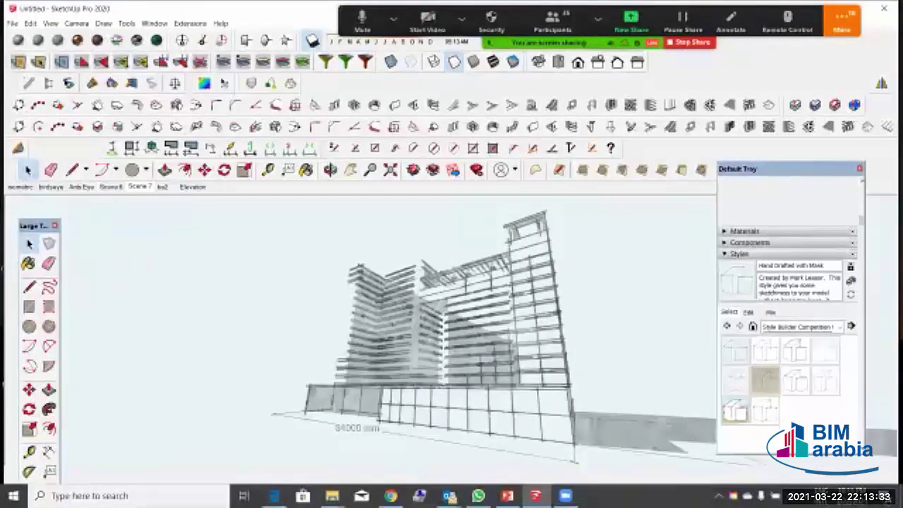
pyautogui.rightClick(135, 189)
pyautogui.click(162, 232)
# Step: Go through the saved scenes, including isometric, birdseye, Ants Eye, Scene 6, Scene 7 and Elevation, to compare their views and styles
pyautogui.click(21, 187)
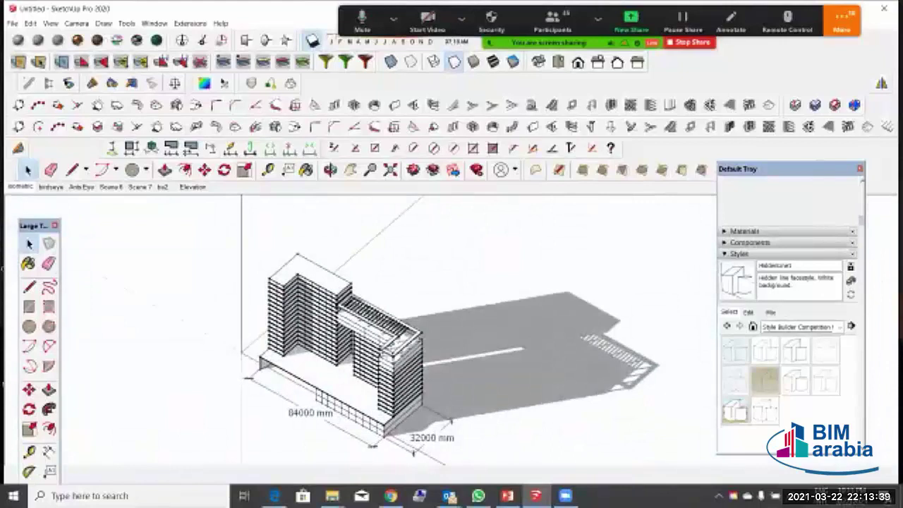
pyautogui.click(51, 187)
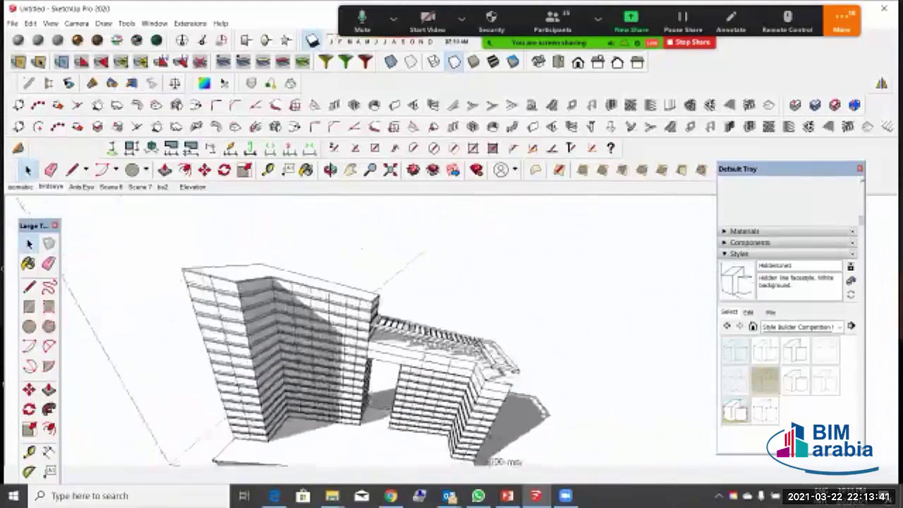
pyautogui.press('pagedown')
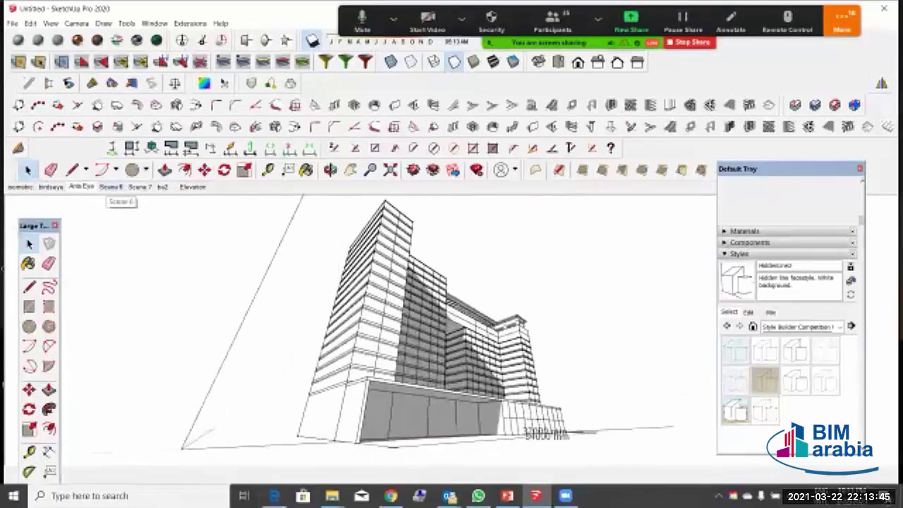
pyautogui.click(111, 187)
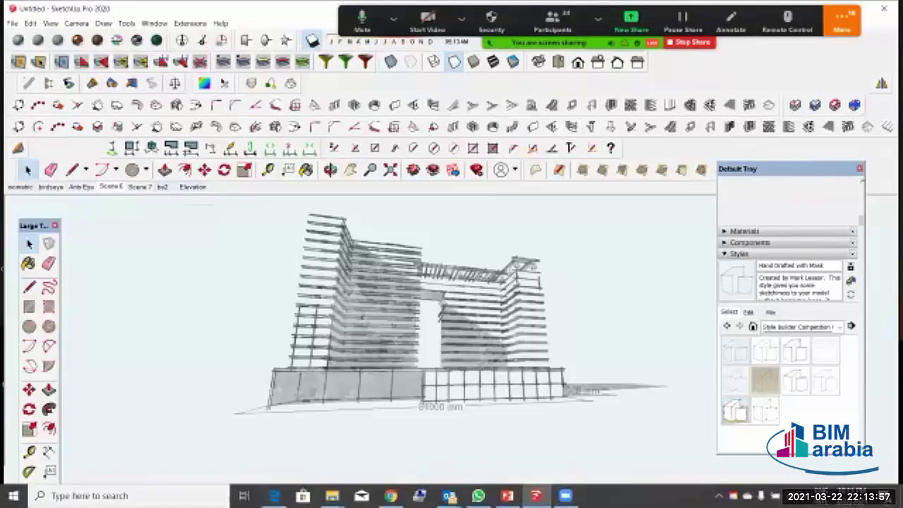
pyautogui.click(139, 186)
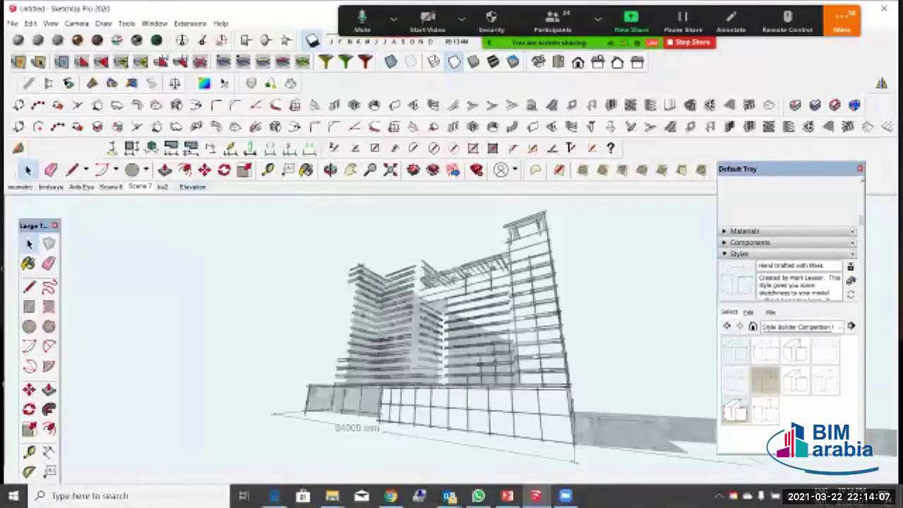
pyautogui.click(193, 186)
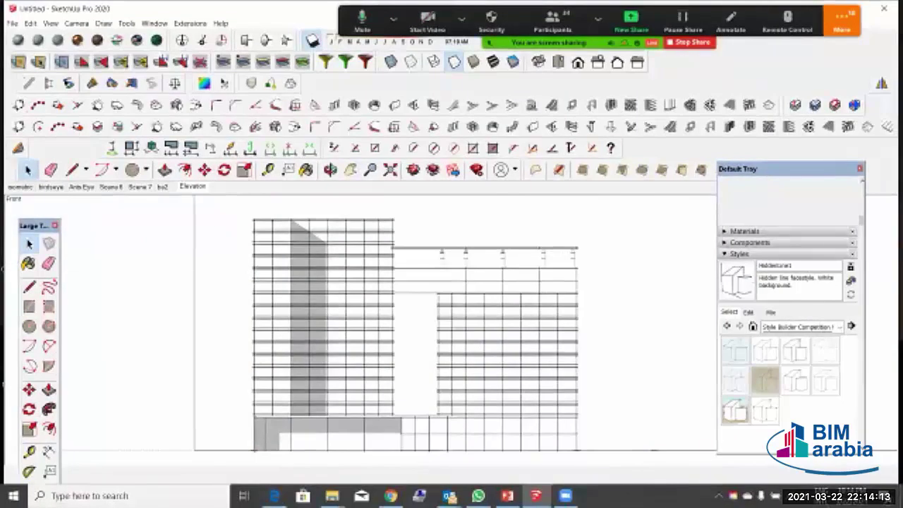
pyautogui.click(21, 187)
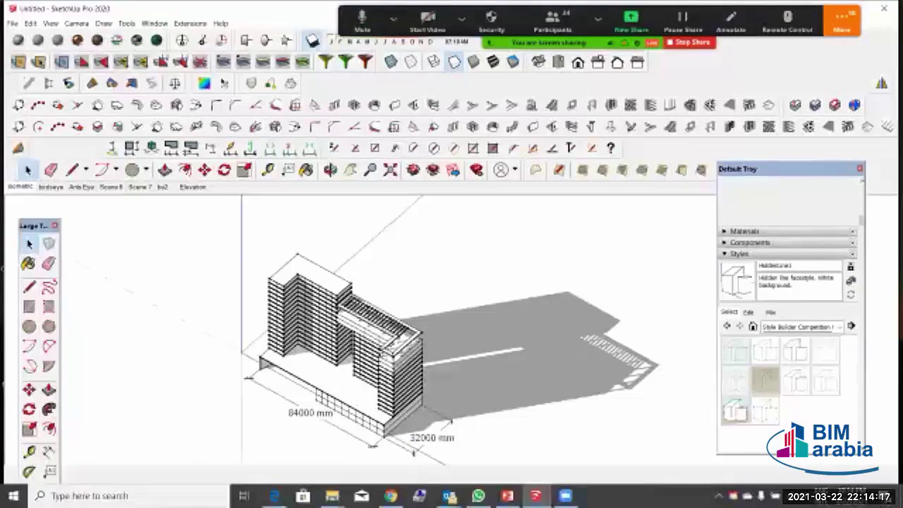
pyautogui.press('pagedown')
pyautogui.press('pagedown')
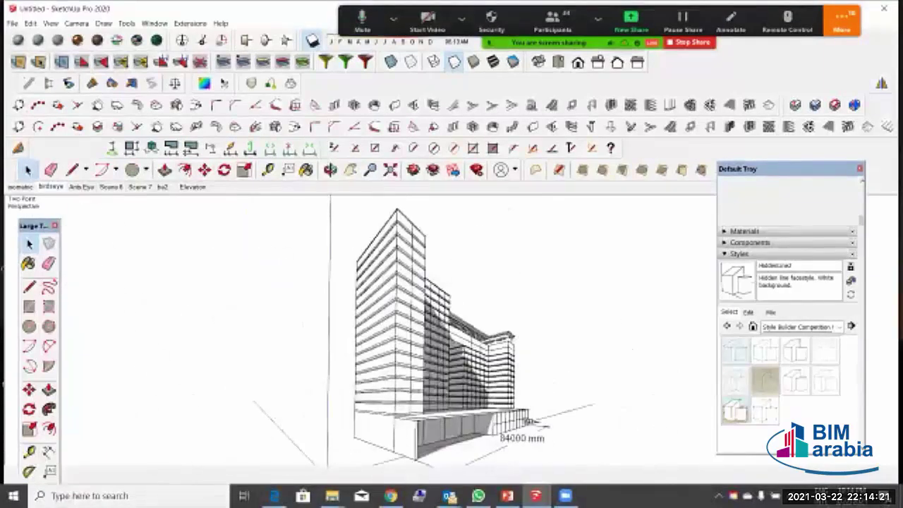
pyautogui.hotkey('alt', 'f')
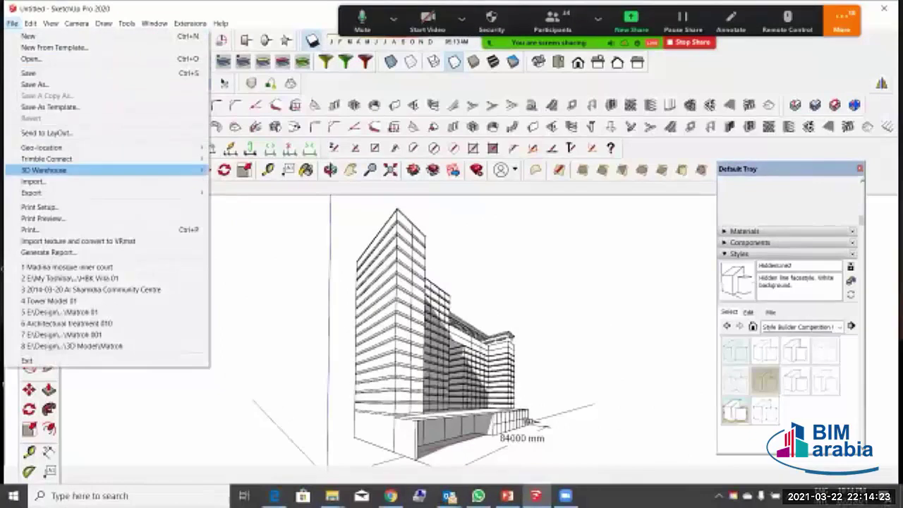
pyautogui.moveTo(106, 192)
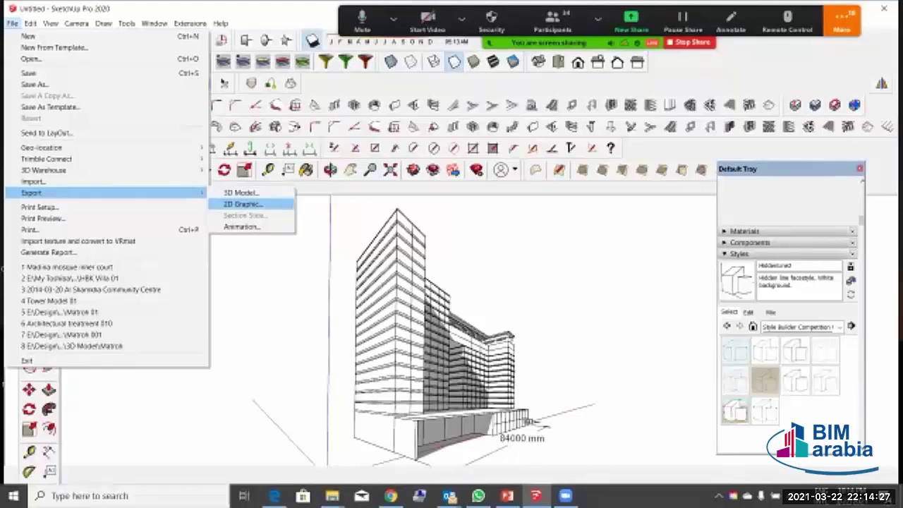
pyautogui.click(243, 204)
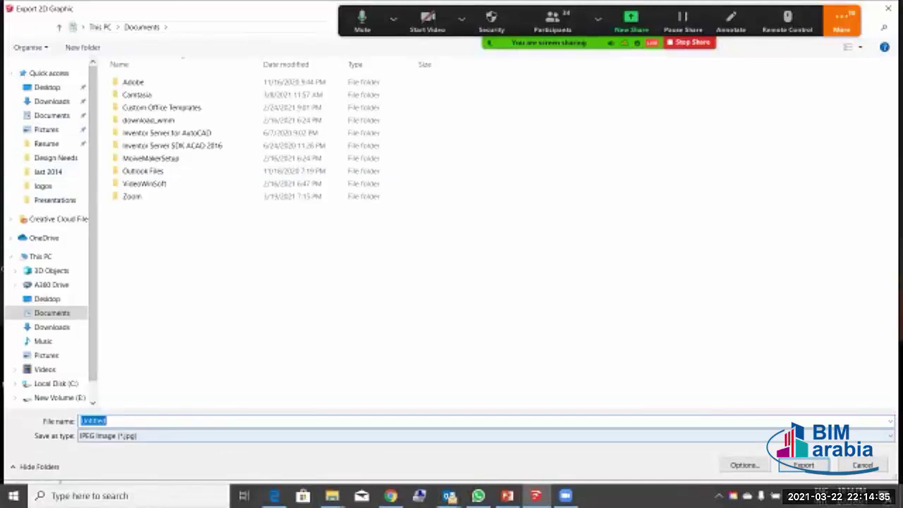
pyautogui.click(485, 436)
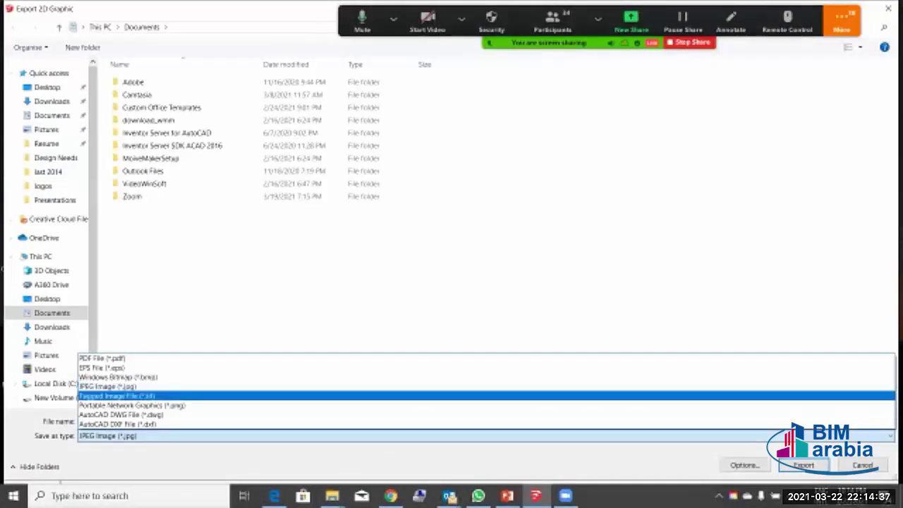
pyautogui.press('Down')
pyautogui.press('Down')
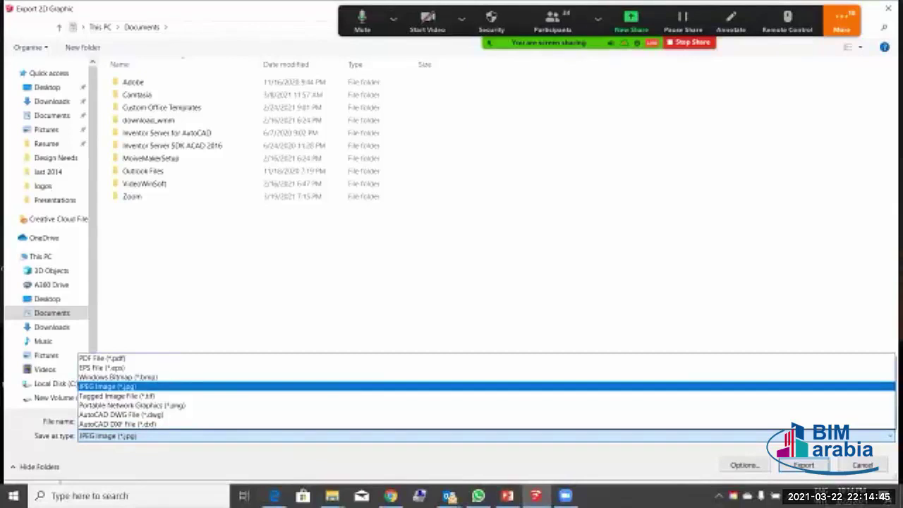
pyautogui.press('Return')
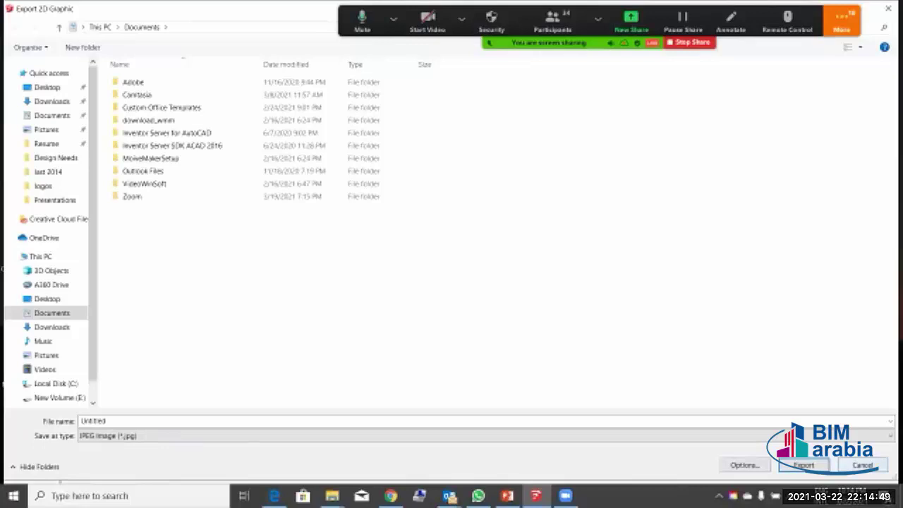
pyautogui.click(862, 465)
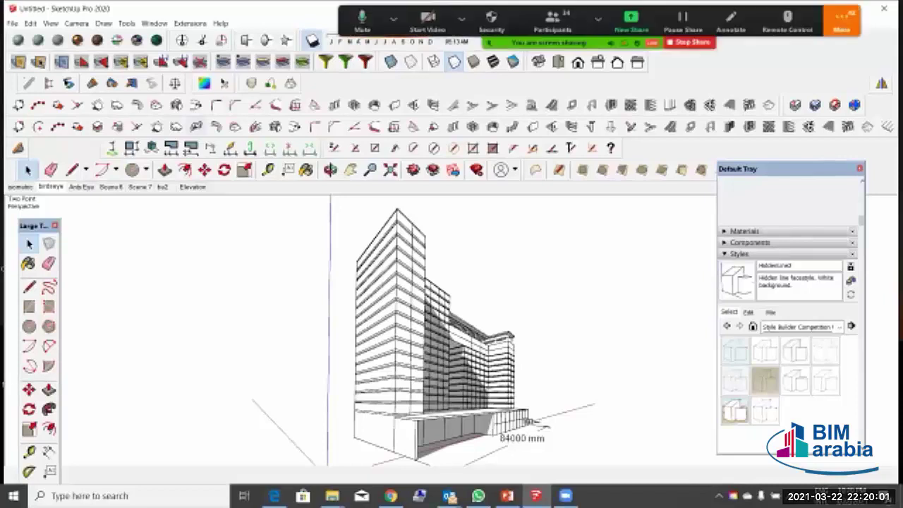
# Step: Start a 2D graphic export of the current view and name the image file shot 1
pyautogui.click(12, 23)
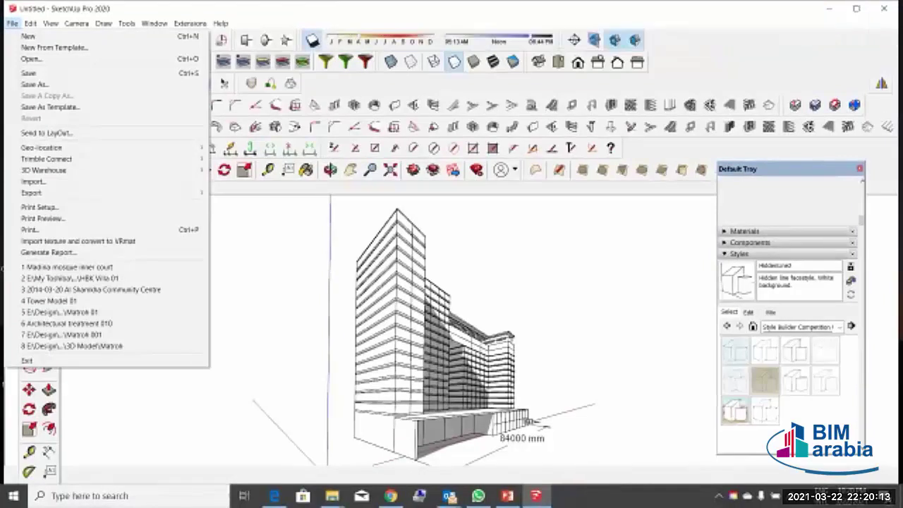
pyautogui.moveTo(42, 193)
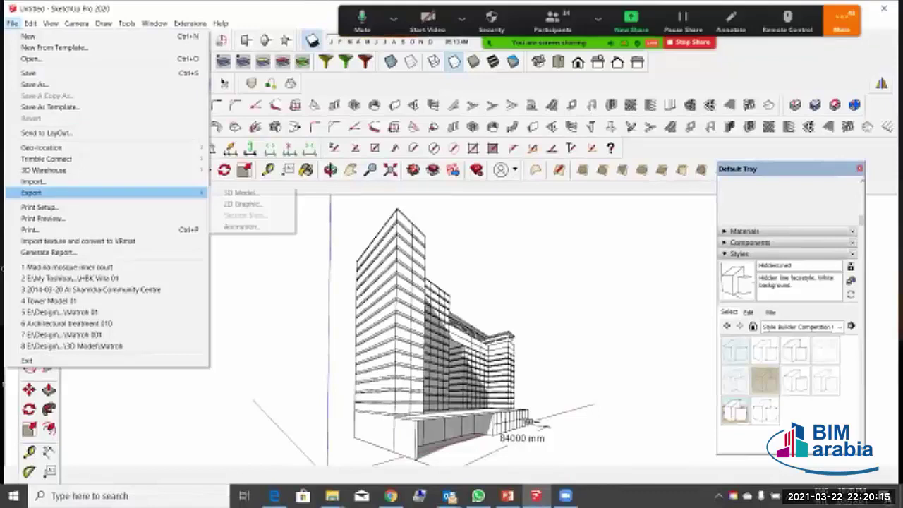
pyautogui.click(243, 203)
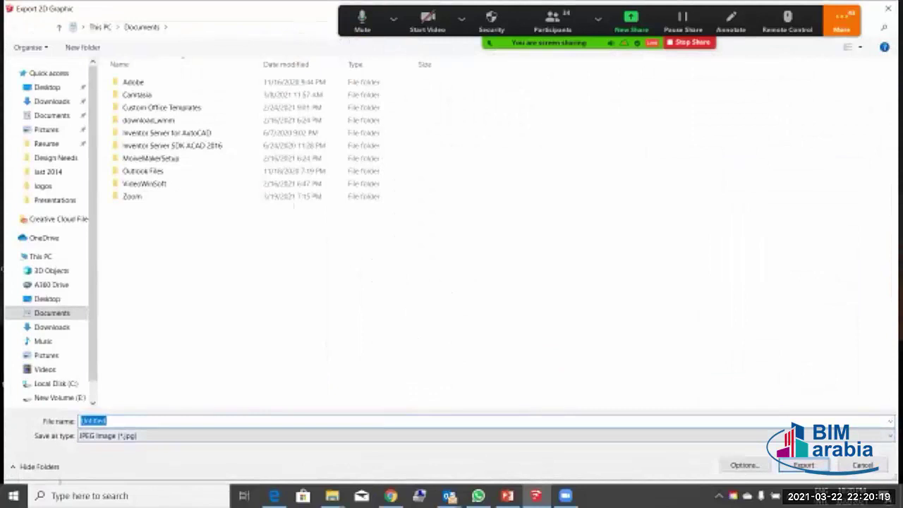
pyautogui.write('shot 1')
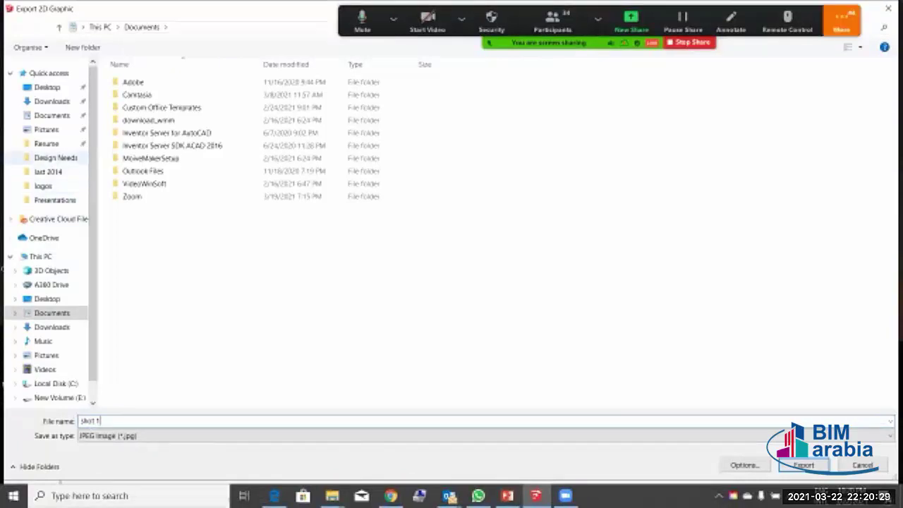
# Step: Create a folder named BIM arabia inside the Design Needs folder and open it as the export destination
pyautogui.click(56, 158)
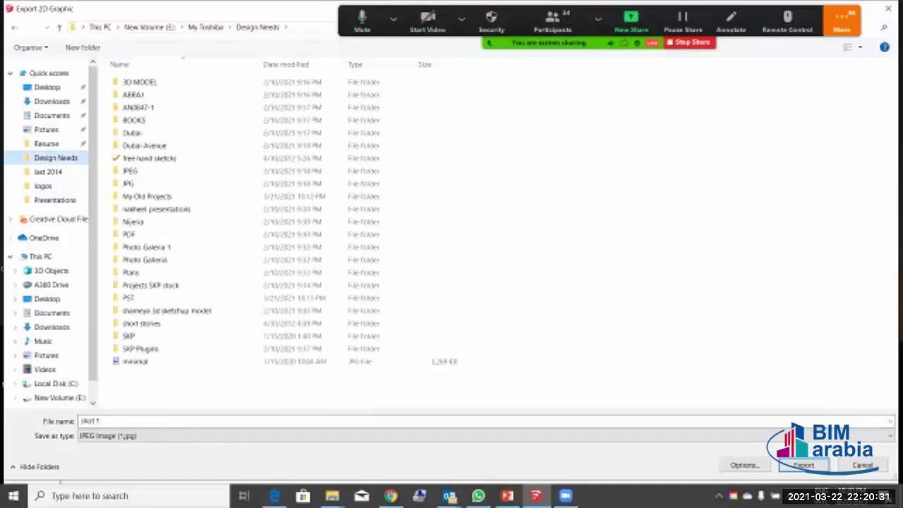
pyautogui.rightClick(150, 226)
pyautogui.moveTo(212, 354)
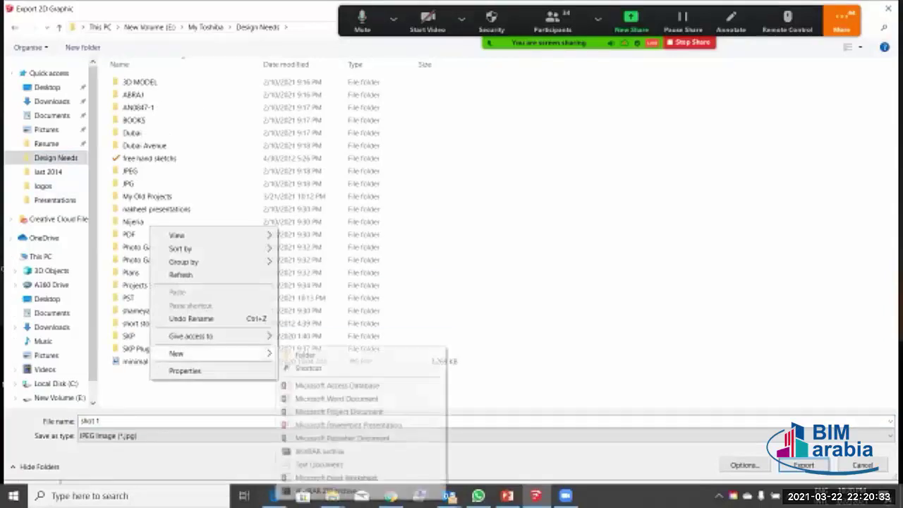
pyautogui.click(305, 355)
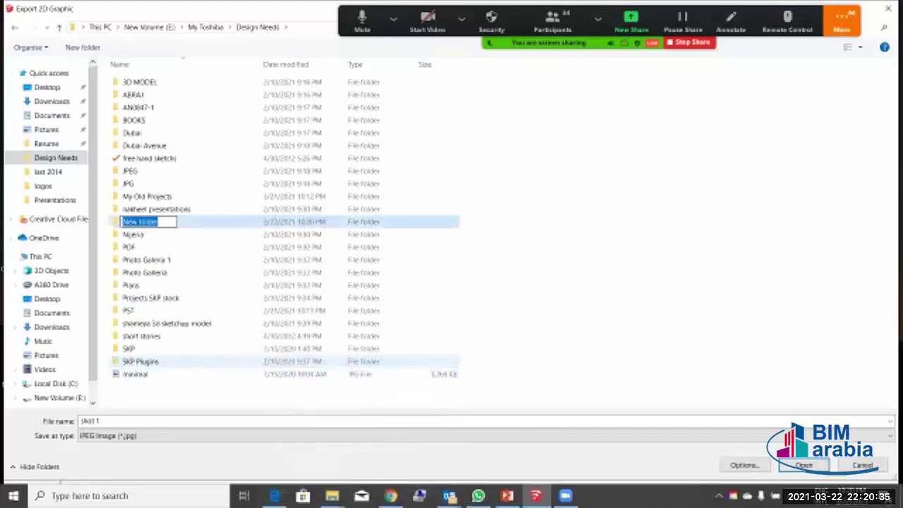
pyautogui.write('BIM')
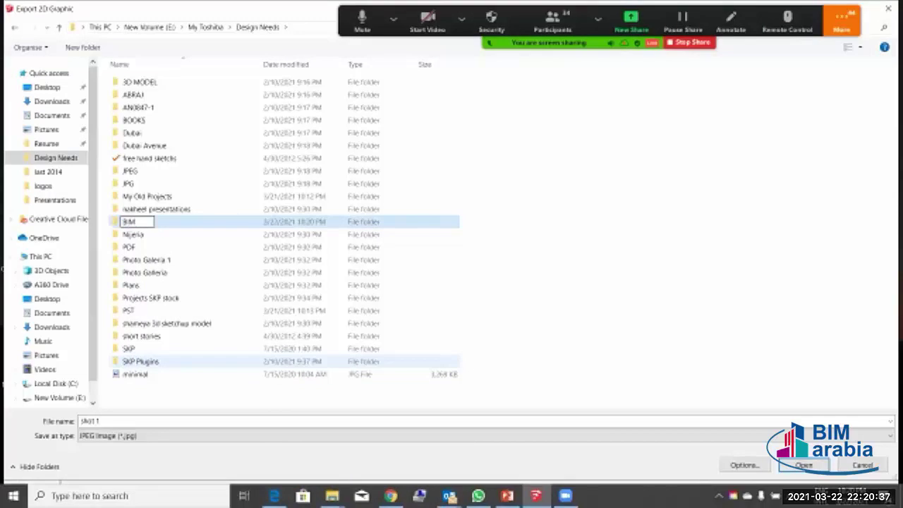
pyautogui.write(' arabia')
pyautogui.press('Return')
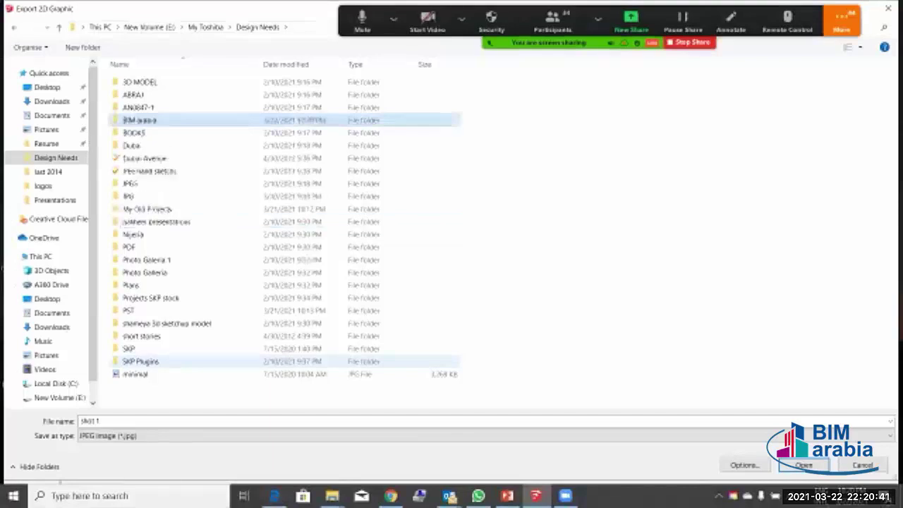
pyautogui.press('Return')
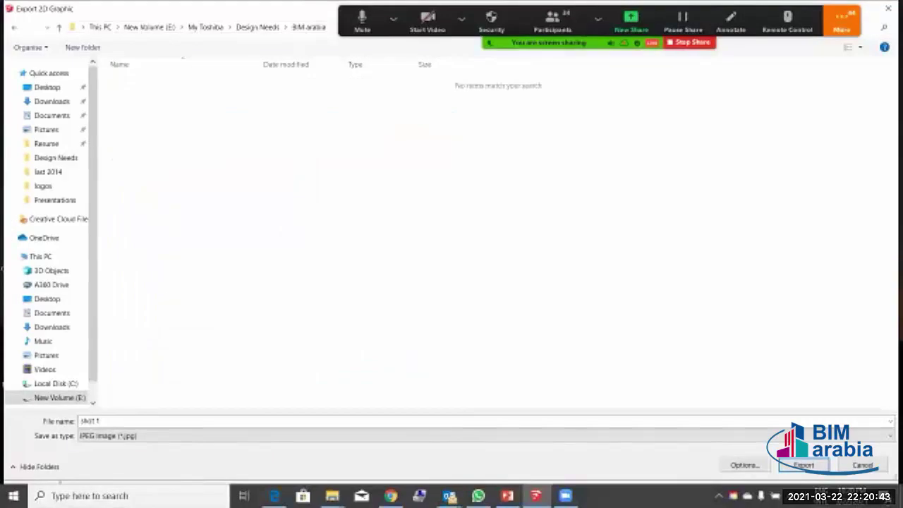
# Step: Review the JPEG export options for image size and line scale, accept them, and export the shot 1 image
pyautogui.click(745, 465)
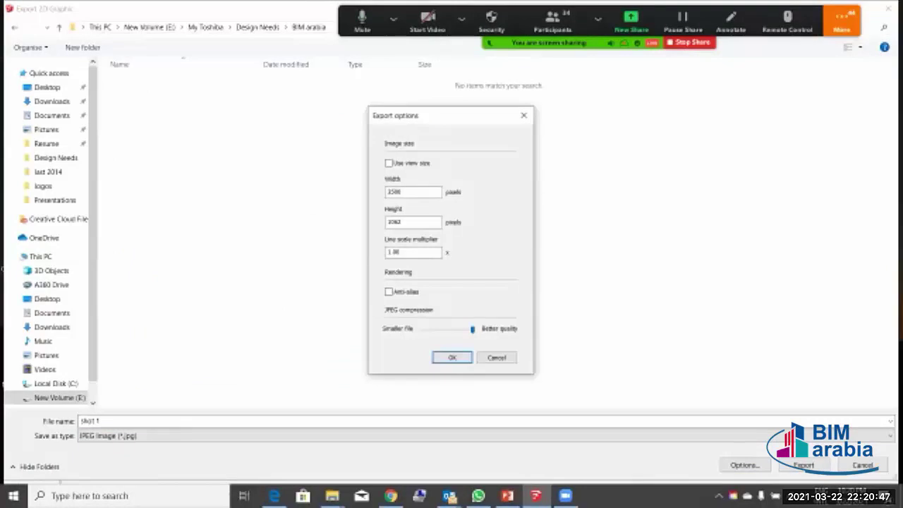
pyautogui.click(413, 222)
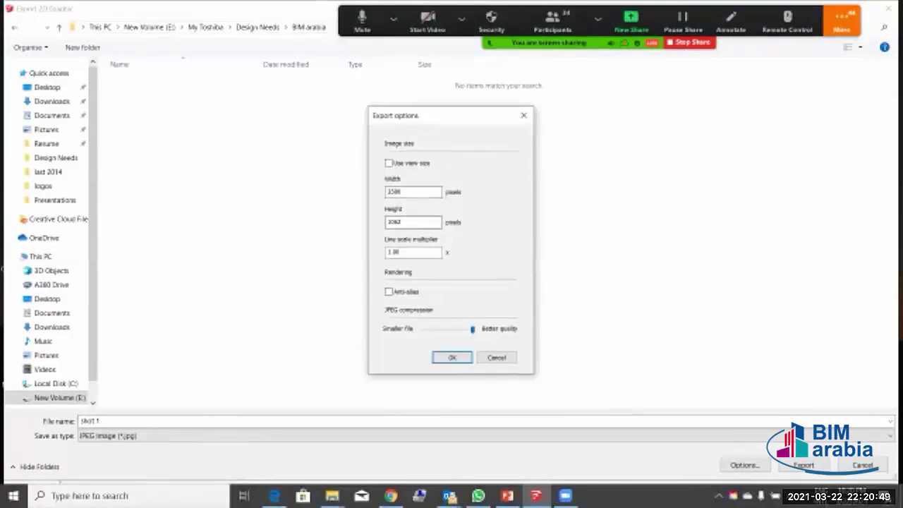
pyautogui.click(412, 252)
pyautogui.click(453, 357)
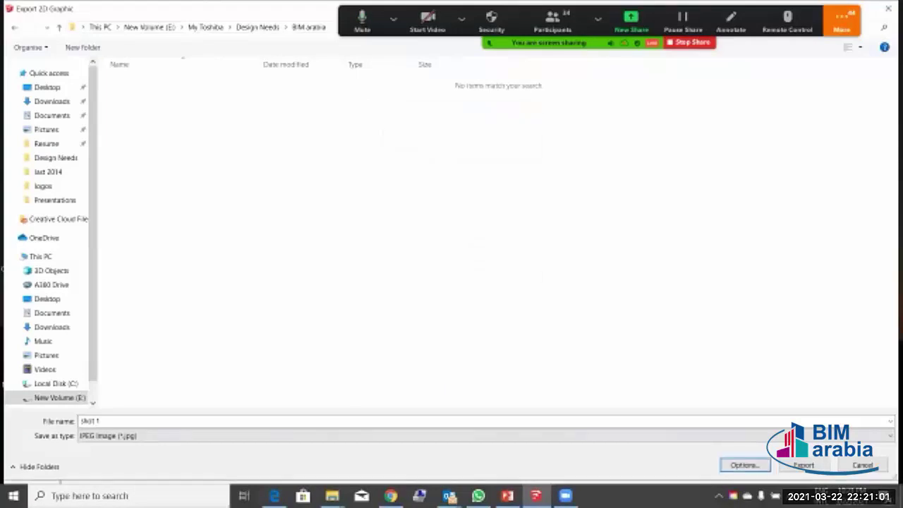
pyautogui.click(804, 465)
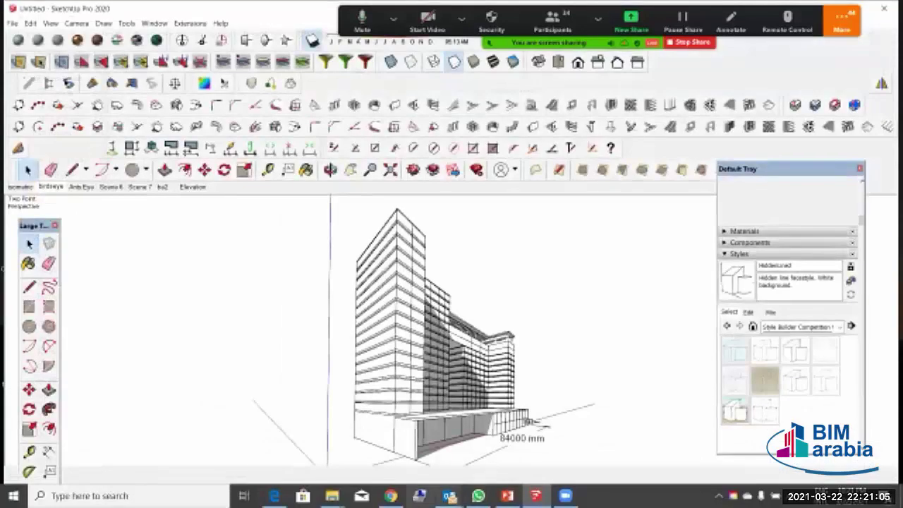
# Step: Switch to File Explorer, find shot 1 in Design Needs > BIM arabia, and open it in Photos to inspect it
pyautogui.moveTo(332, 495)
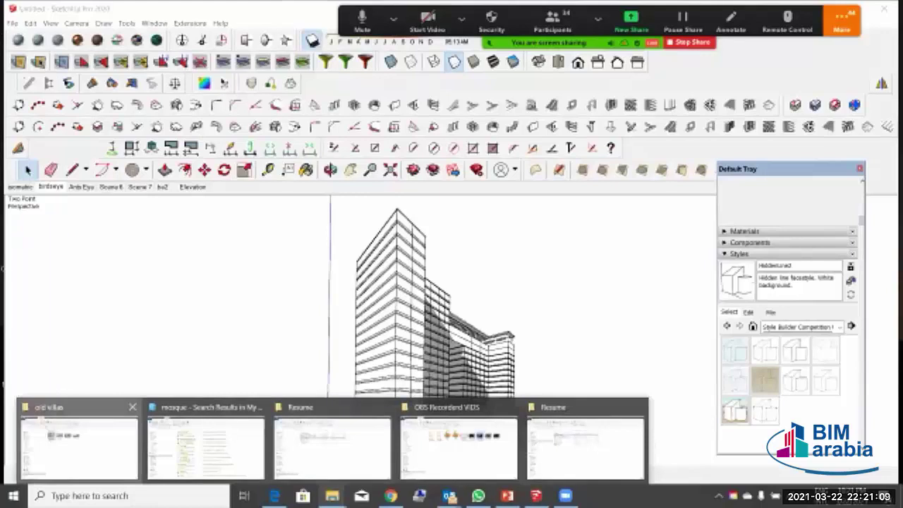
pyautogui.click(79, 444)
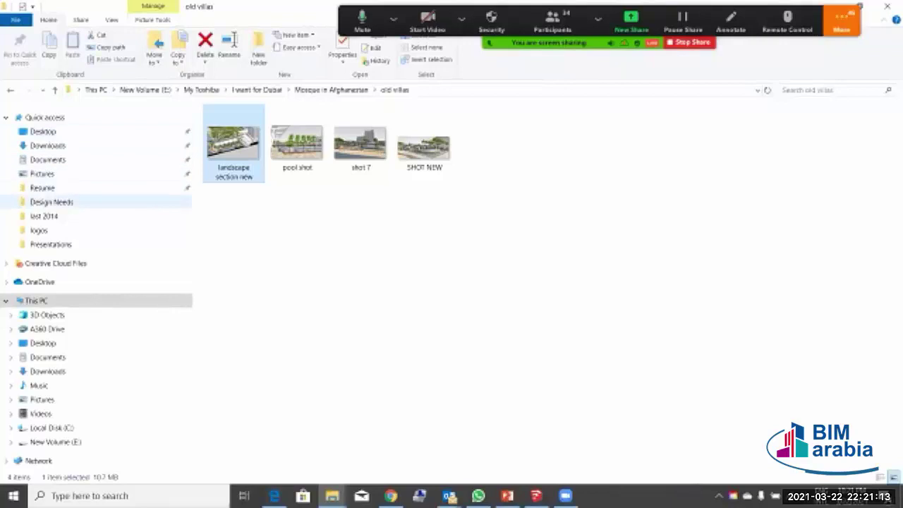
pyautogui.click(51, 202)
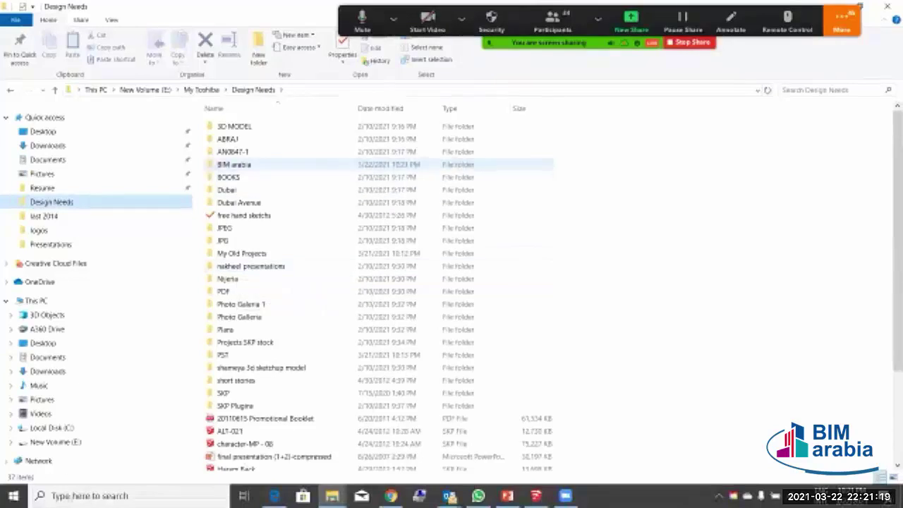
pyautogui.doubleClick(233, 164)
pyautogui.doubleClick(232, 153)
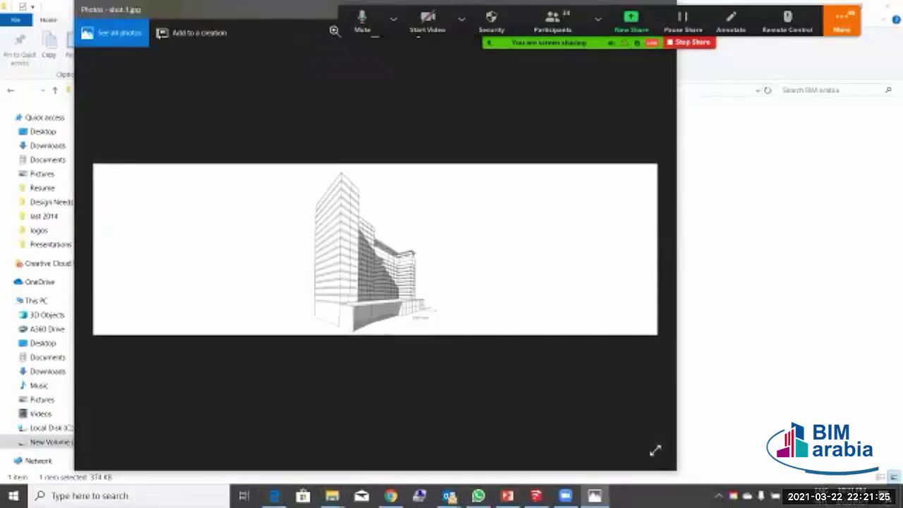
pyautogui.moveTo(268, 11); pyautogui.dragTo(284, 71)
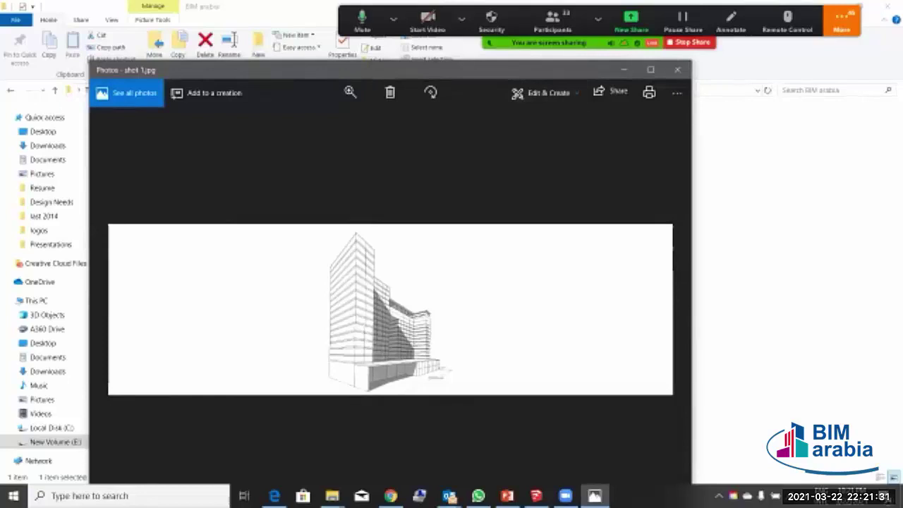
pyautogui.click(351, 93)
# Step: Show the desktop and launch Photoshop by opening the Untitled-1 Photoshop file
pyautogui.click(536, 496)
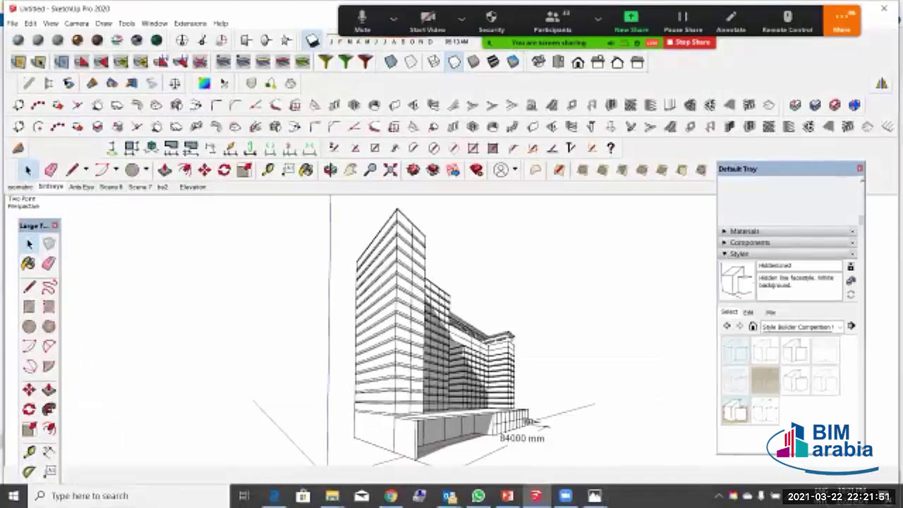
pyautogui.rightClick(625, 496)
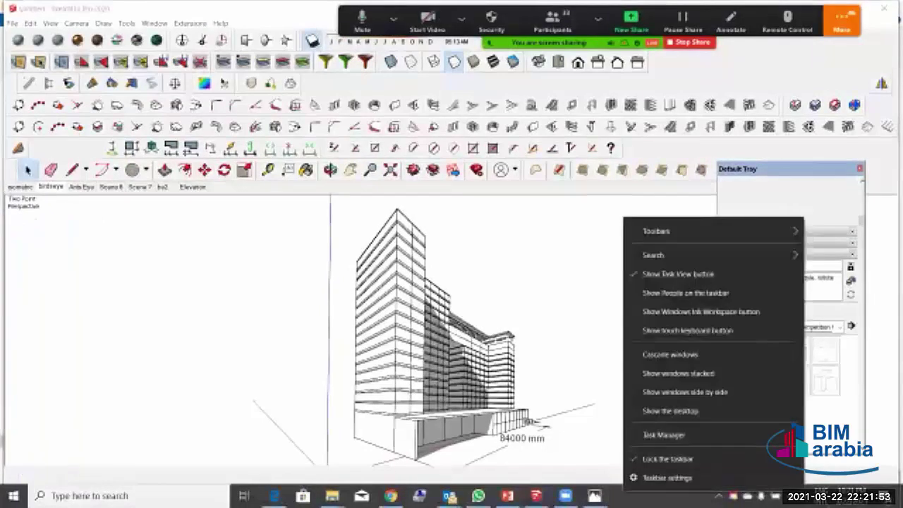
pyautogui.click(671, 410)
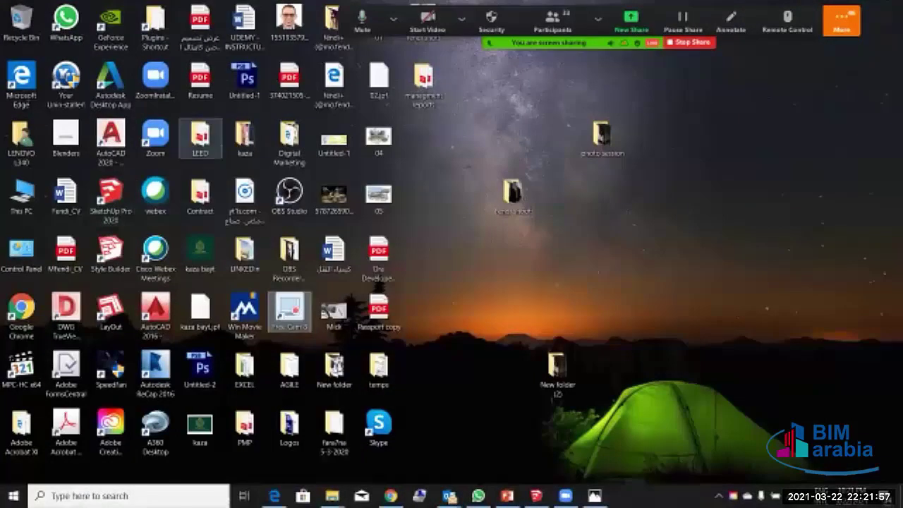
pyautogui.click(245, 81)
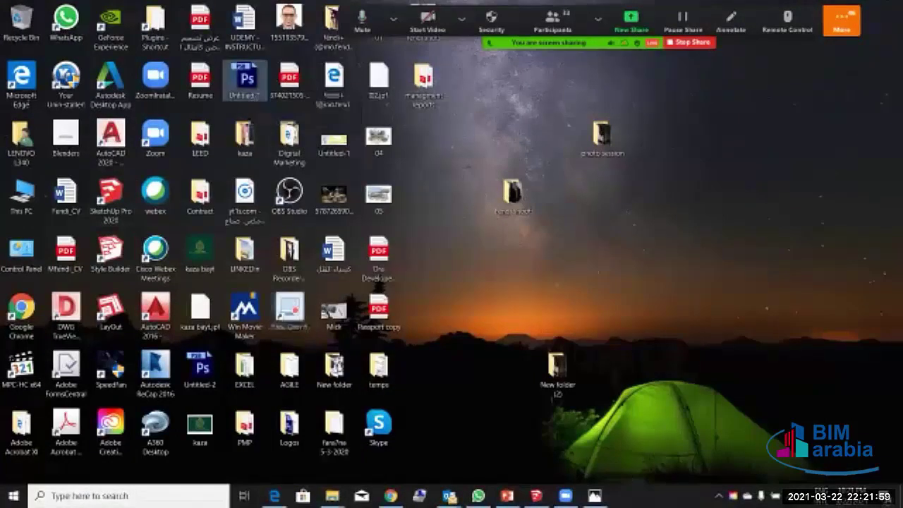
pyautogui.doubleClick(245, 81)
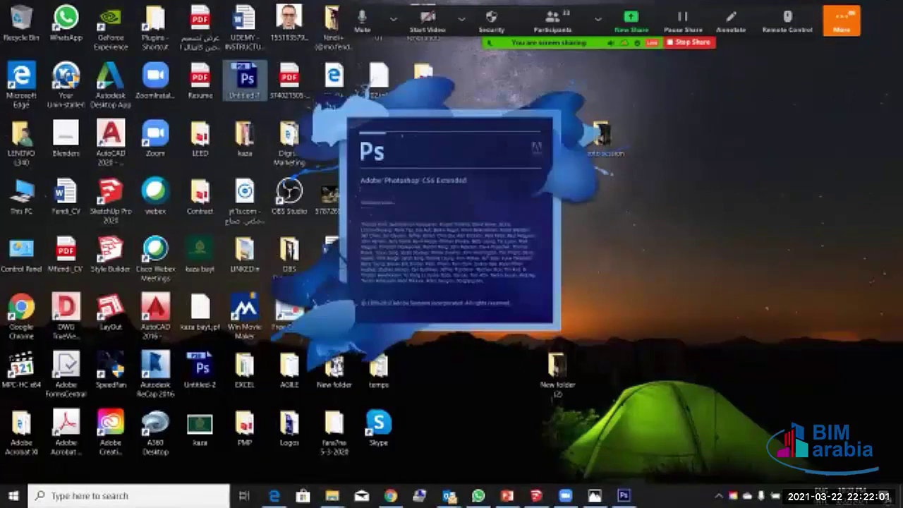
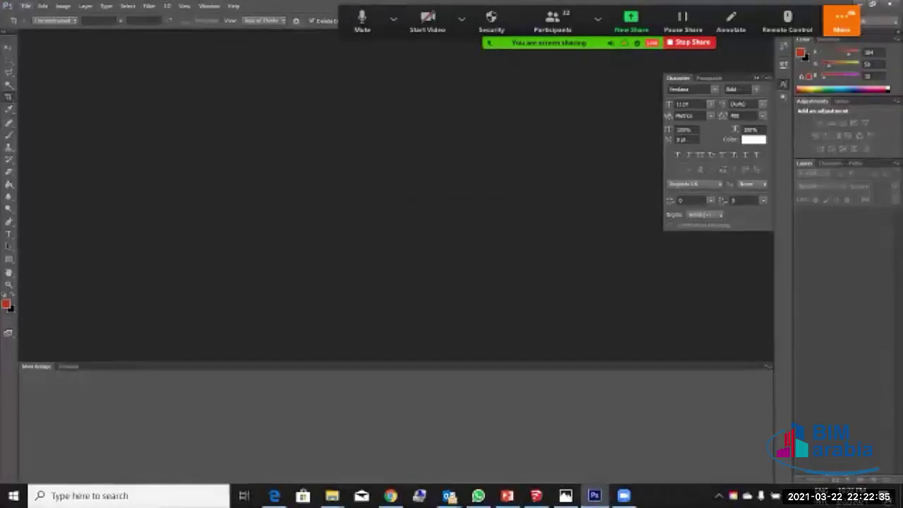
pyautogui.click(25, 6)
pyautogui.click(40, 29)
pyautogui.hotkey('ctrl', 'o')
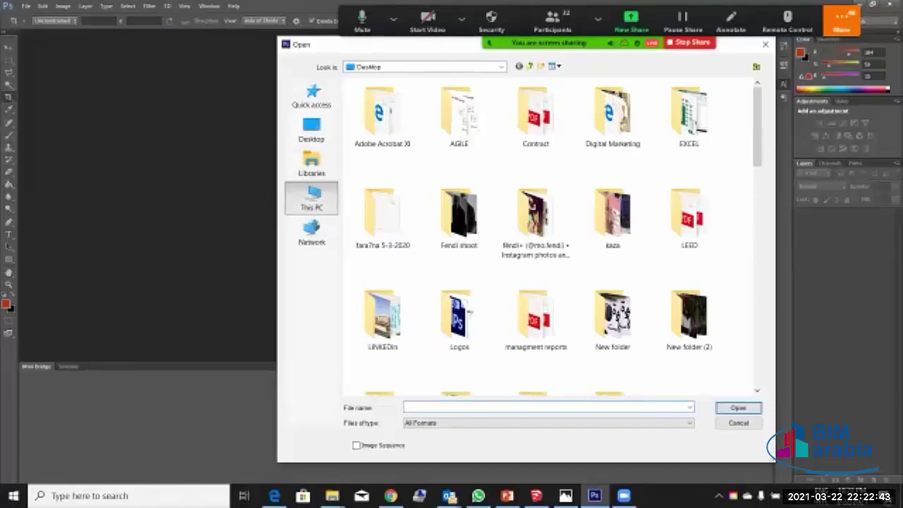
pyautogui.click(312, 197)
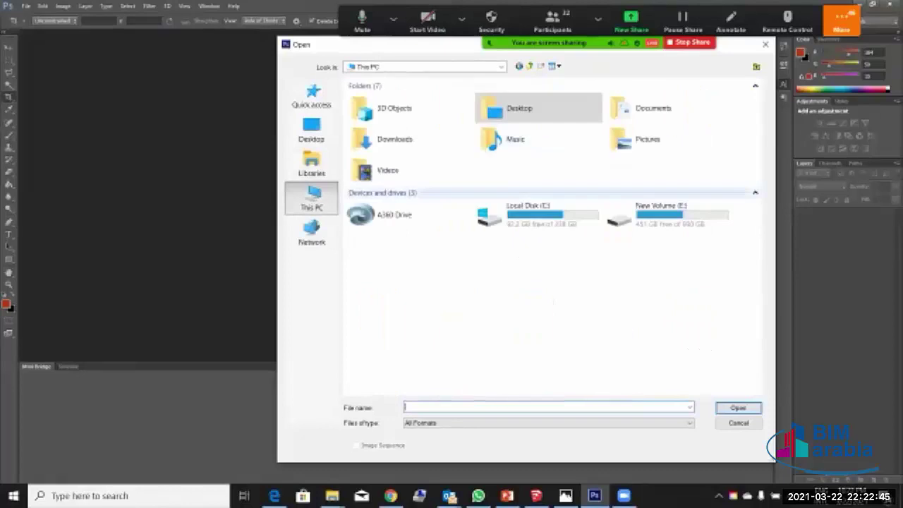
pyautogui.doubleClick(656, 213)
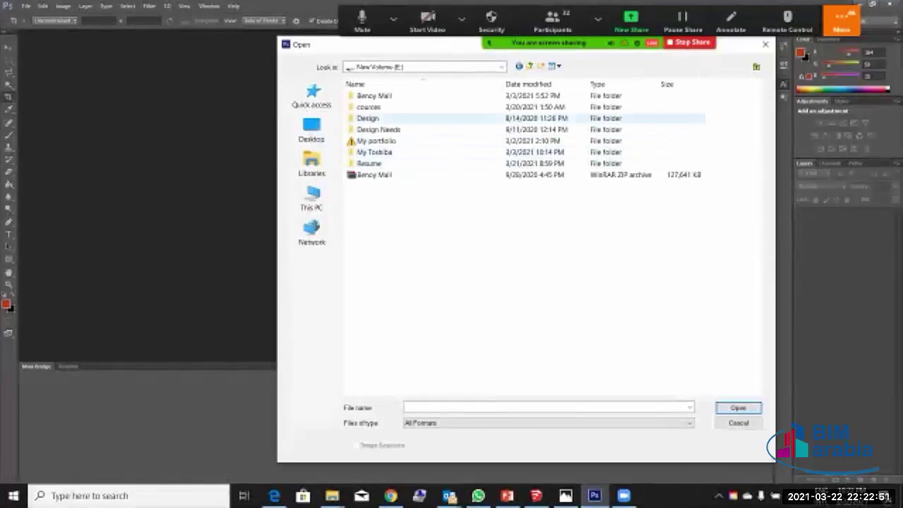
pyautogui.doubleClick(379, 129)
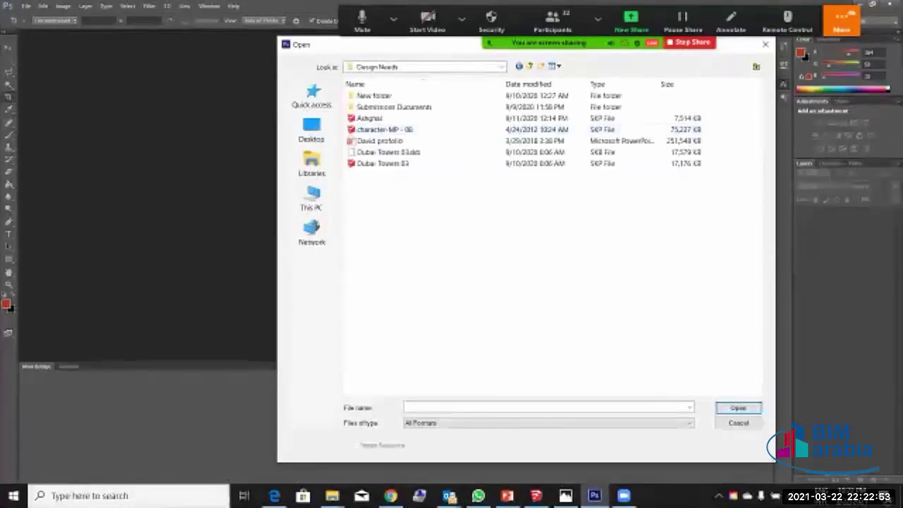
pyautogui.click(531, 66)
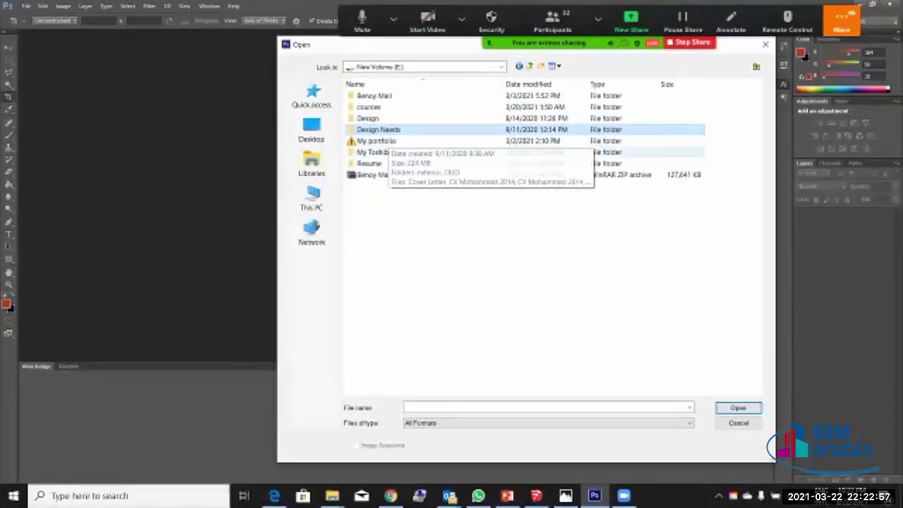
pyautogui.doubleClick(373, 152)
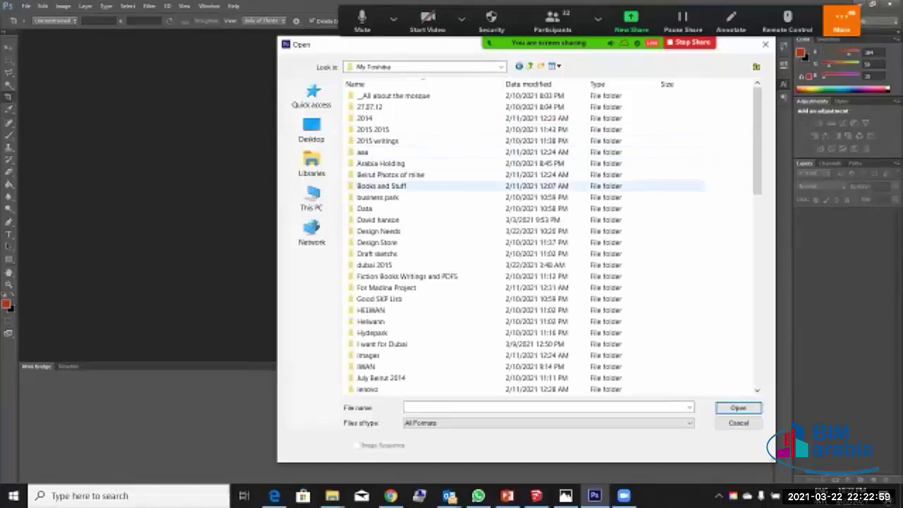
pyautogui.click(381, 163)
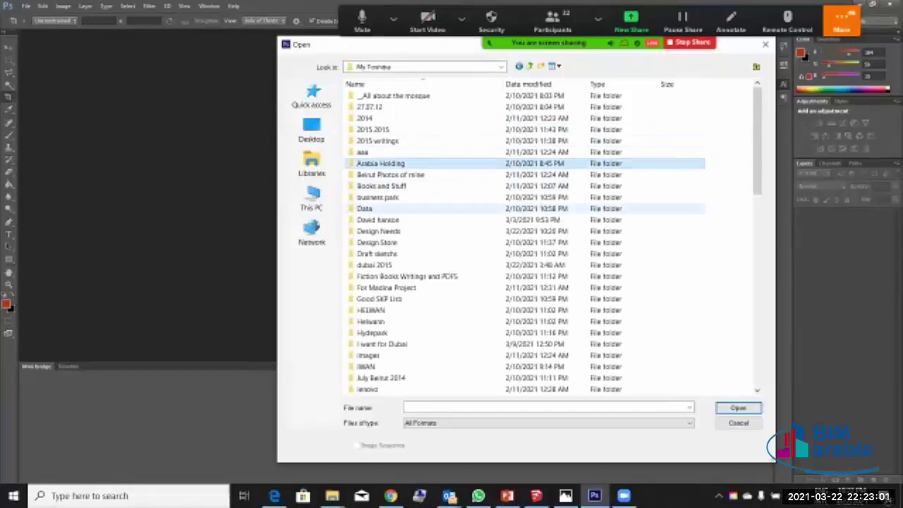
pyautogui.press('n')
pyautogui.press('b')
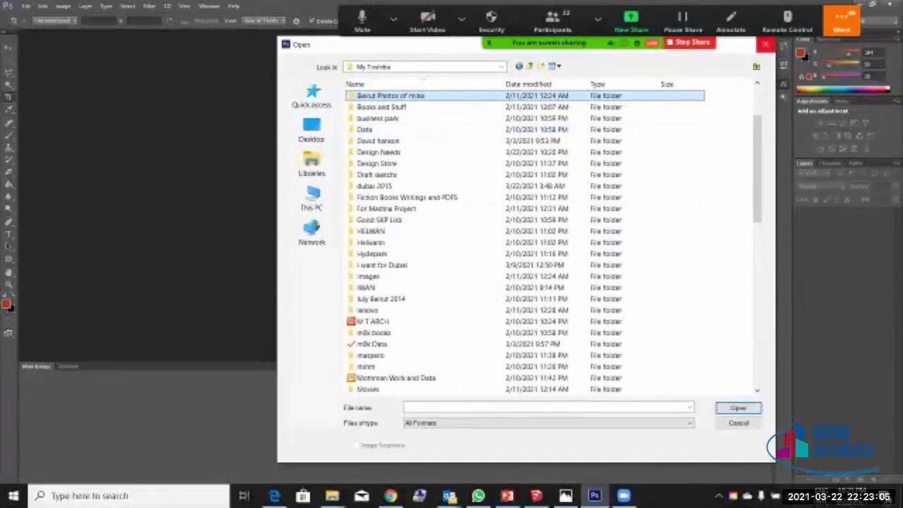
pyautogui.click(766, 44)
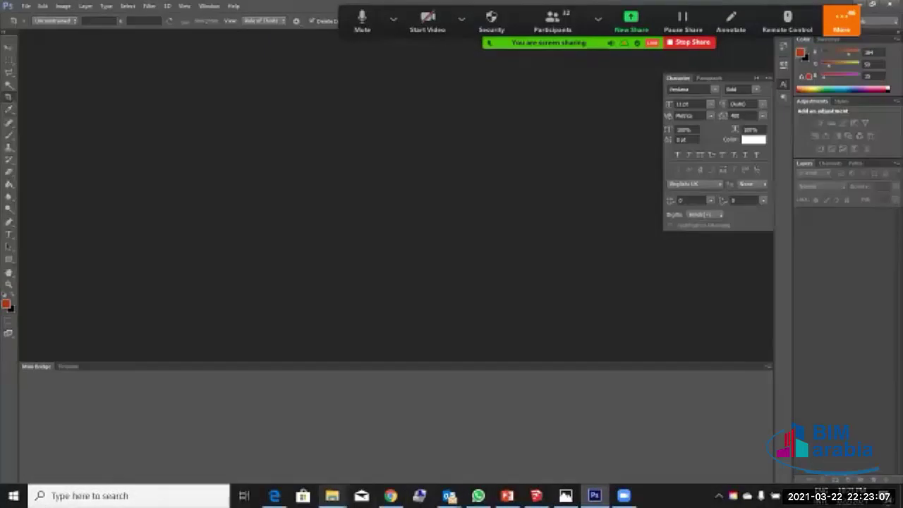
# Step: Switch to the File Explorer window of the BIM arabia folder and copy its full folder path
pyautogui.moveTo(332, 495)
pyautogui.click(79, 441)
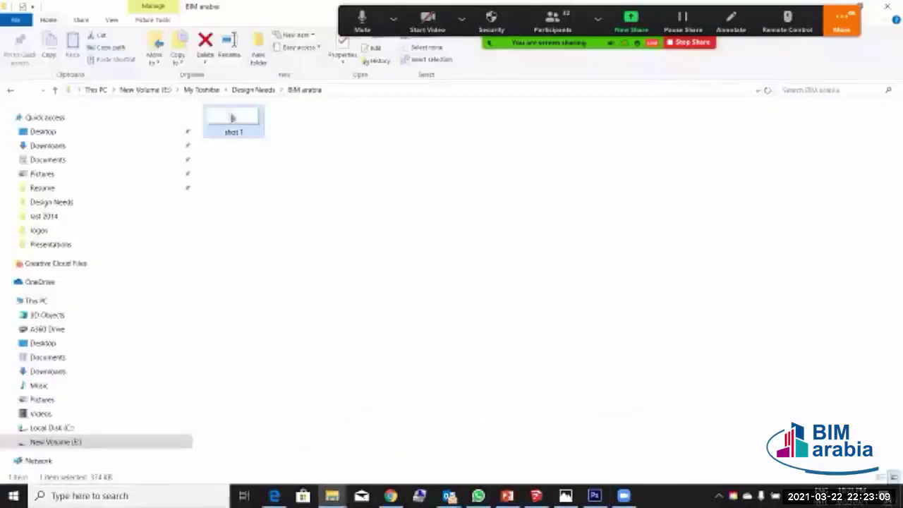
pyautogui.click(346, 90)
pyautogui.rightClick(346, 90)
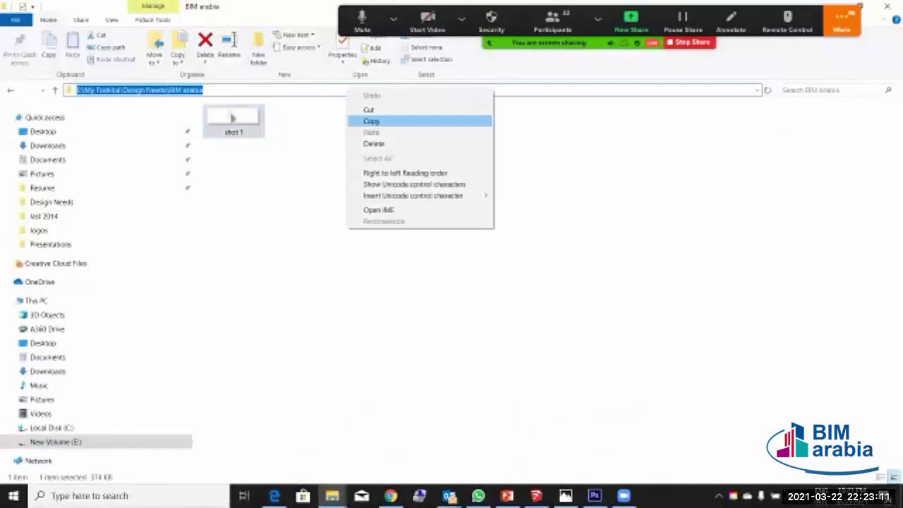
pyautogui.click(371, 121)
# Step: Switch to Photoshop, open shot 1 from the BIM arabia folder using the copied path, and place it in a floating window
pyautogui.click(594, 495)
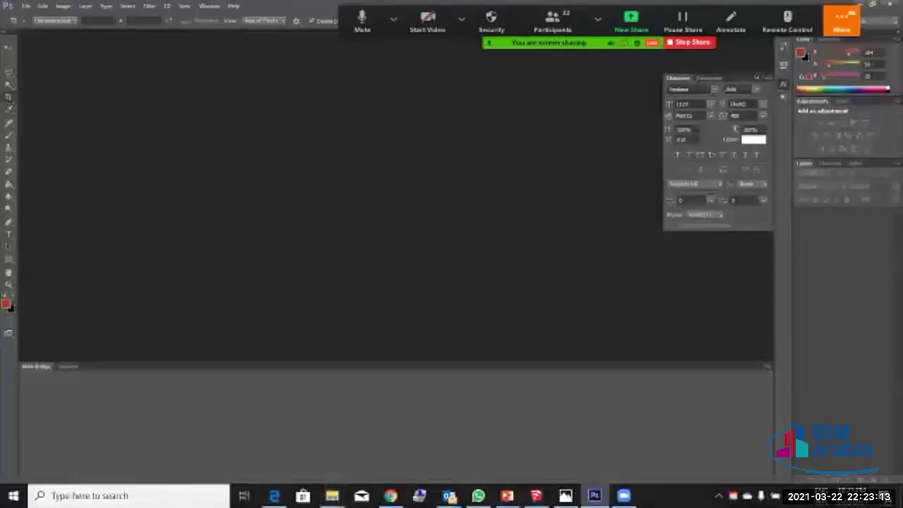
pyautogui.click(27, 5)
pyautogui.click(29, 26)
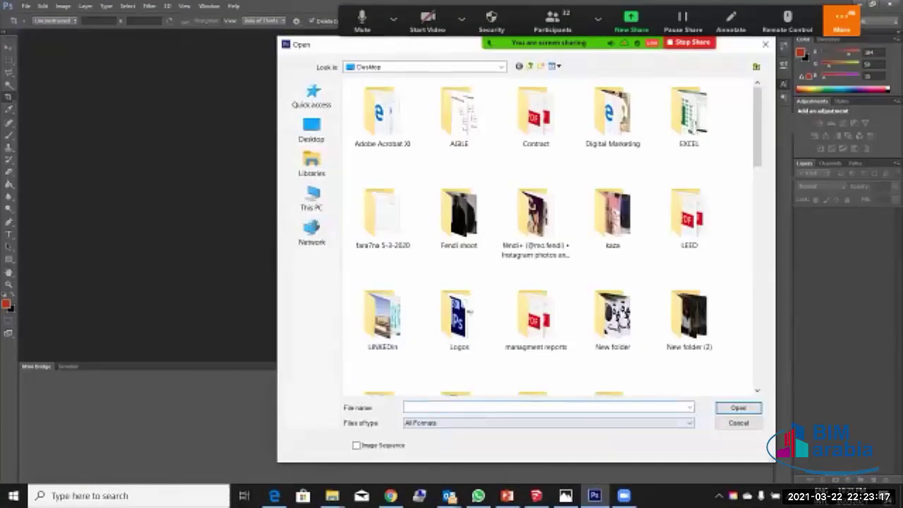
pyautogui.rightClick(436, 407)
pyautogui.click(458, 307)
pyautogui.hotkey('ctrl', 'a')
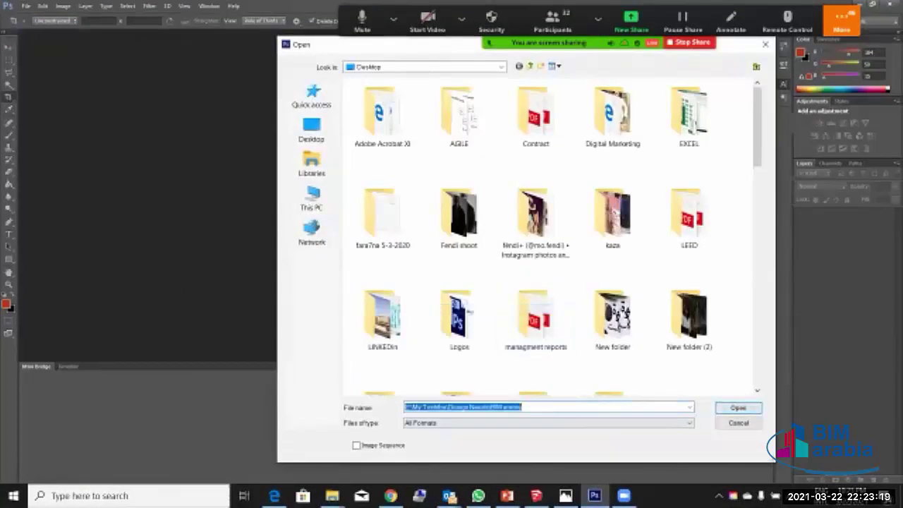
pyautogui.press('Return')
pyautogui.doubleClick(381, 129)
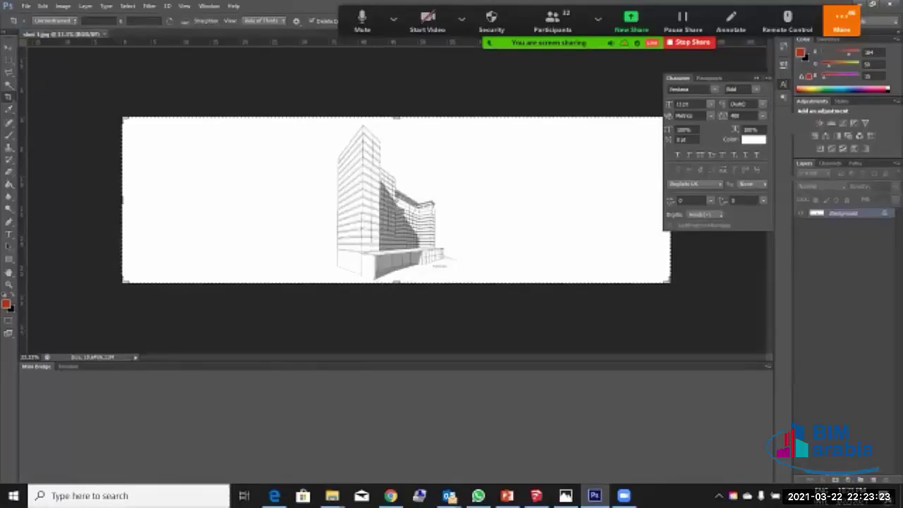
pyautogui.moveTo(63, 34); pyautogui.dragTo(104, 116)
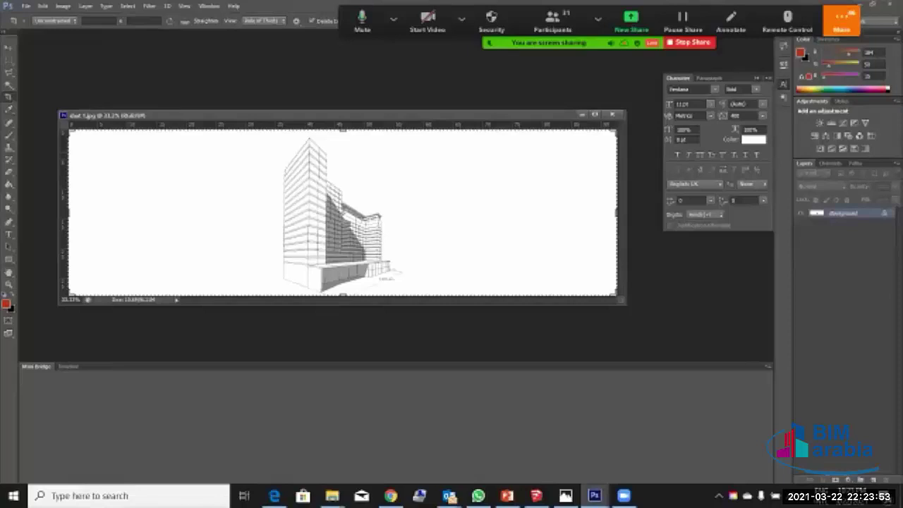
# Step: Crop the shot 1 image closely around the building by trimming the blank space on both sides
pyautogui.moveTo(68, 212); pyautogui.dragTo(151, 212)
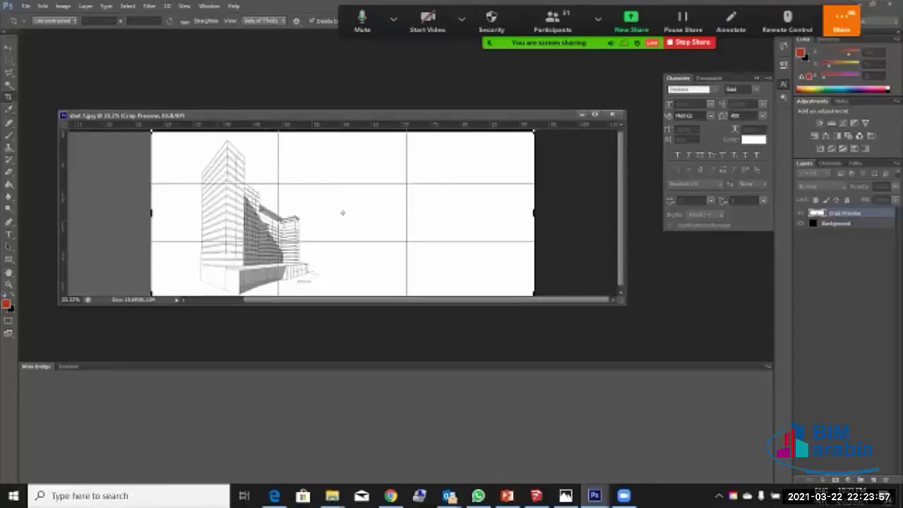
pyautogui.moveTo(534, 201); pyautogui.dragTo(432, 194)
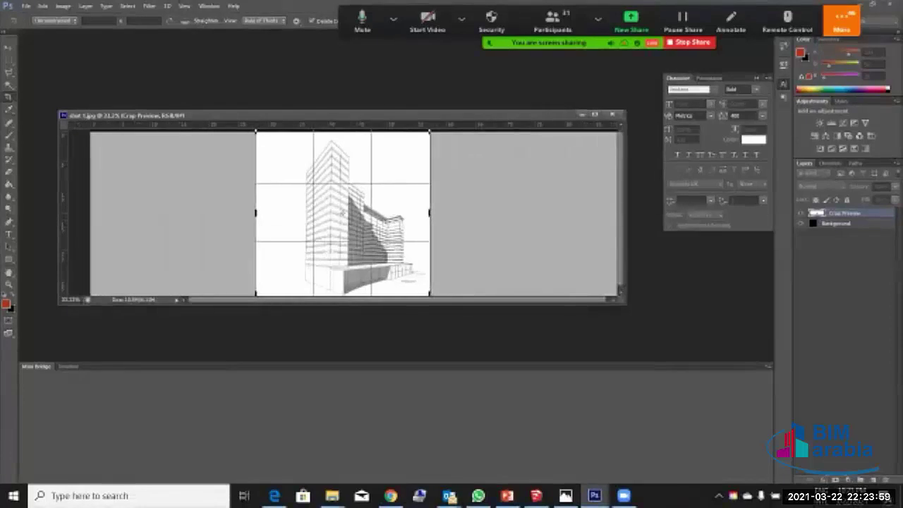
pyautogui.moveTo(257, 199); pyautogui.dragTo(268, 200)
pyautogui.press('Return')
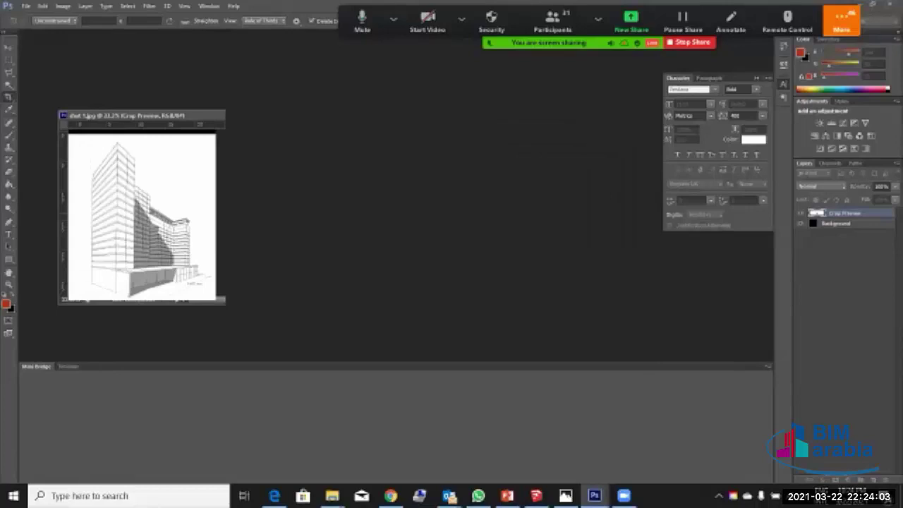
# Step: Compare the cropped image at actual pixels and fitted on screen, and enlarge its window around the building
pyautogui.press('z')
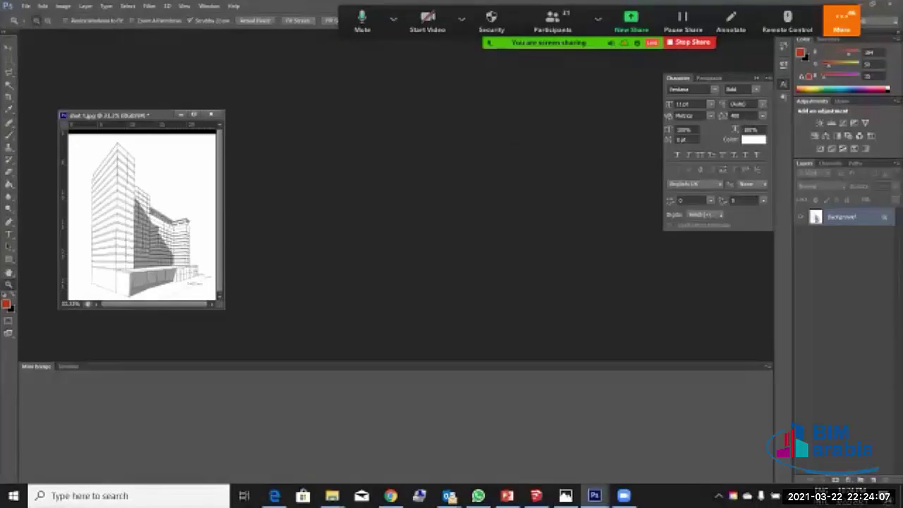
pyautogui.moveTo(127, 115); pyautogui.dragTo(284, 130)
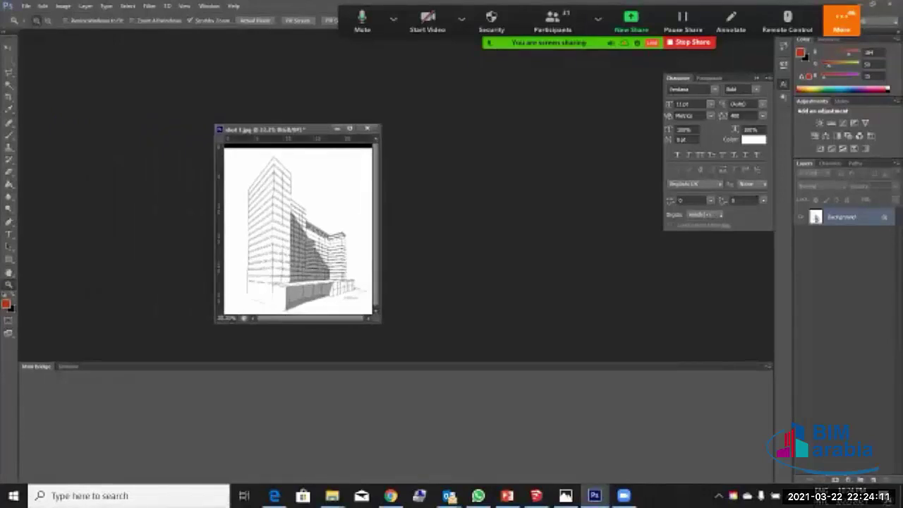
pyautogui.rightClick(280, 225)
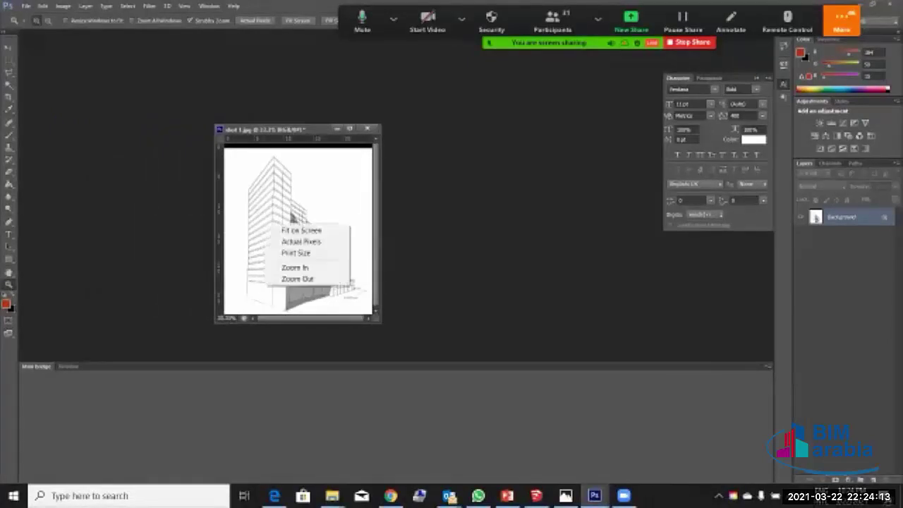
pyautogui.click(299, 241)
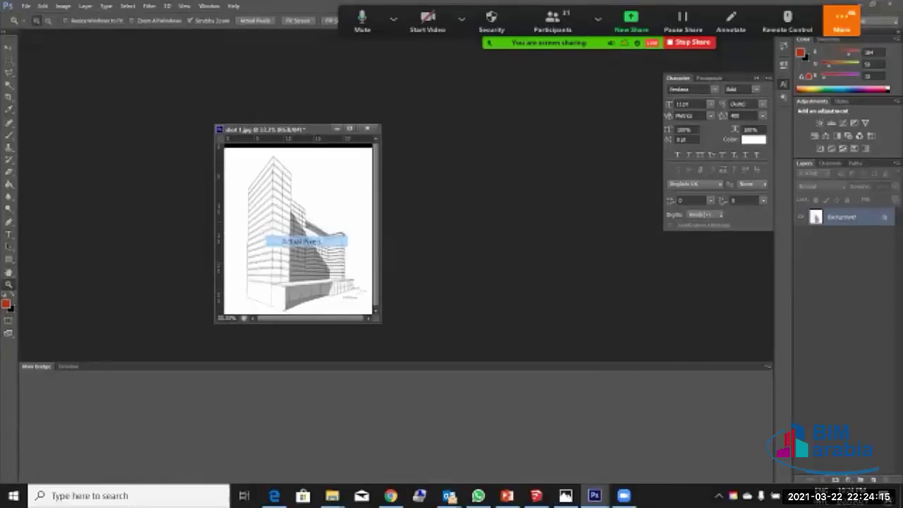
pyautogui.rightClick(291, 233)
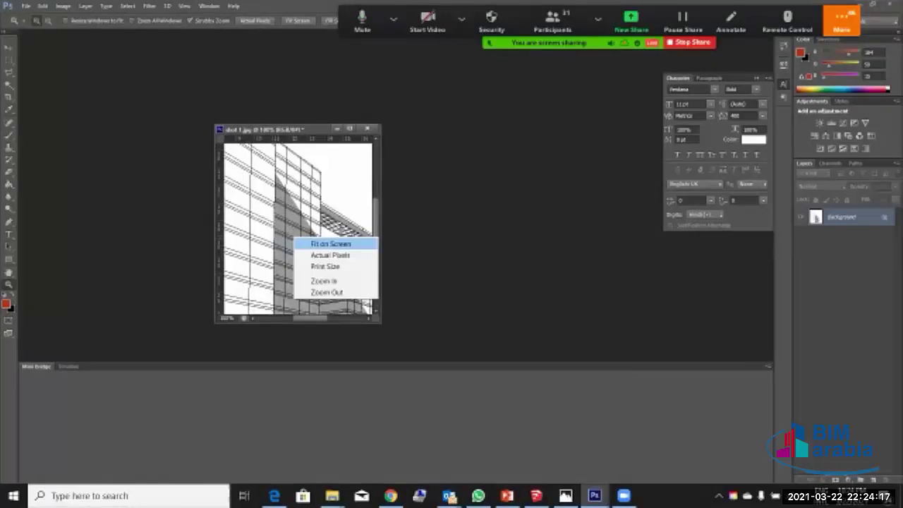
pyautogui.click(325, 244)
pyautogui.rightClick(292, 240)
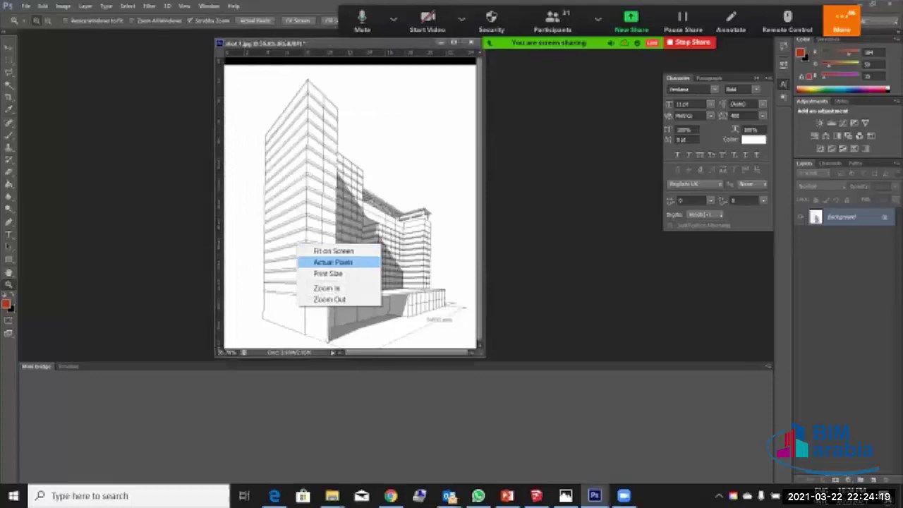
pyautogui.click(317, 262)
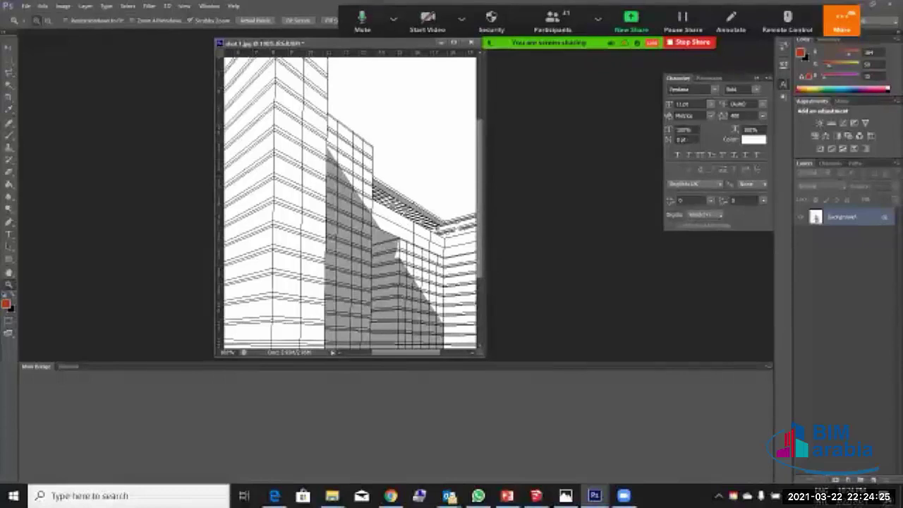
pyautogui.moveTo(484, 356); pyautogui.dragTo(619, 470)
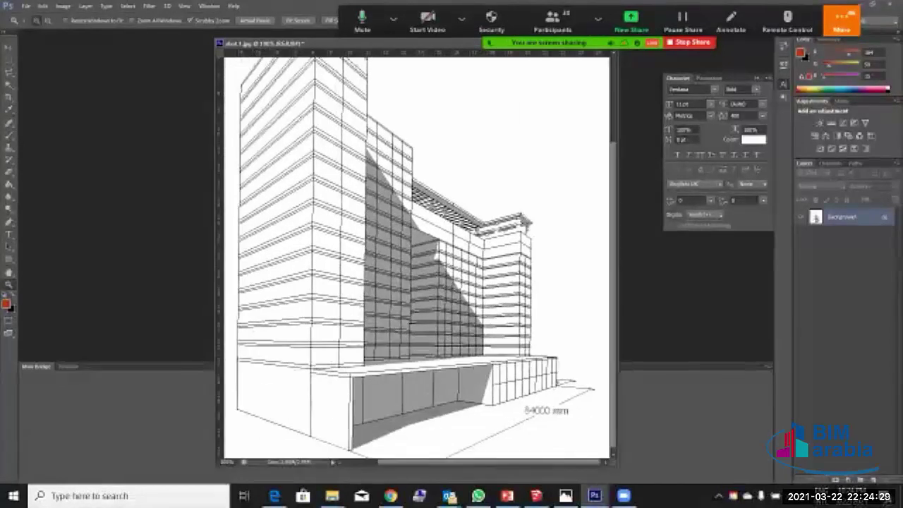
# Step: Inspect the building's line work from base to top at actual pixels
pyautogui.rightClick(321, 264)
pyautogui.click(356, 284)
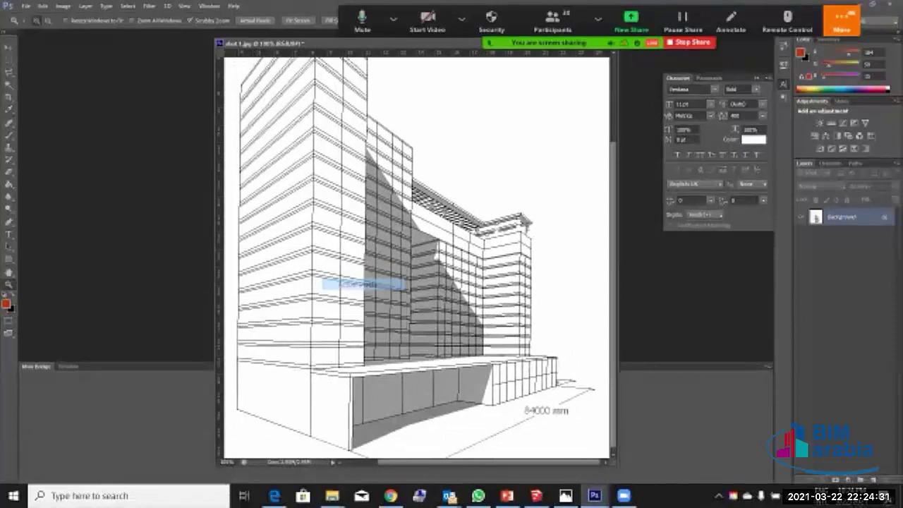
pyautogui.scroll(6, 416, 257)
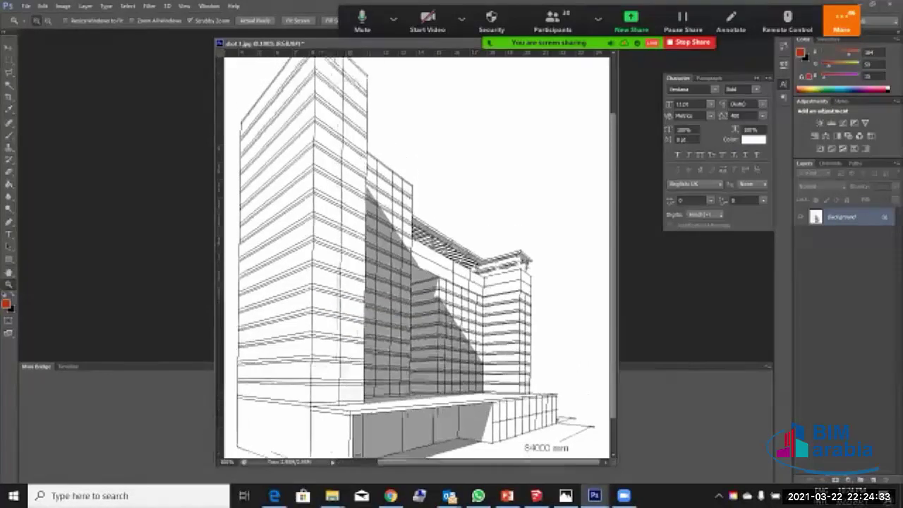
pyautogui.scroll(2, 334, 186)
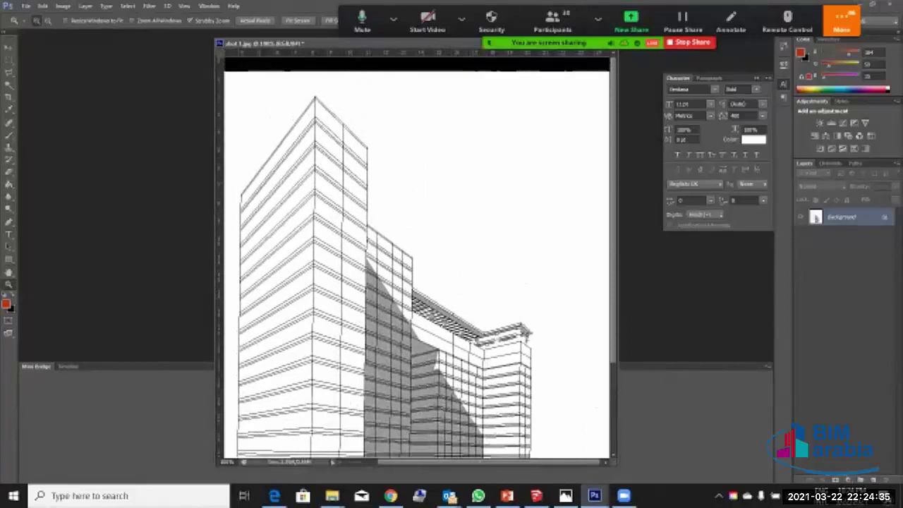
pyautogui.scroll(-3, 335, 187)
# Step: Fit the image on screen, view it at 75% zoom, and enlarge the window to show the whole building
pyautogui.rightClick(334, 187)
pyautogui.rightClick(333, 185)
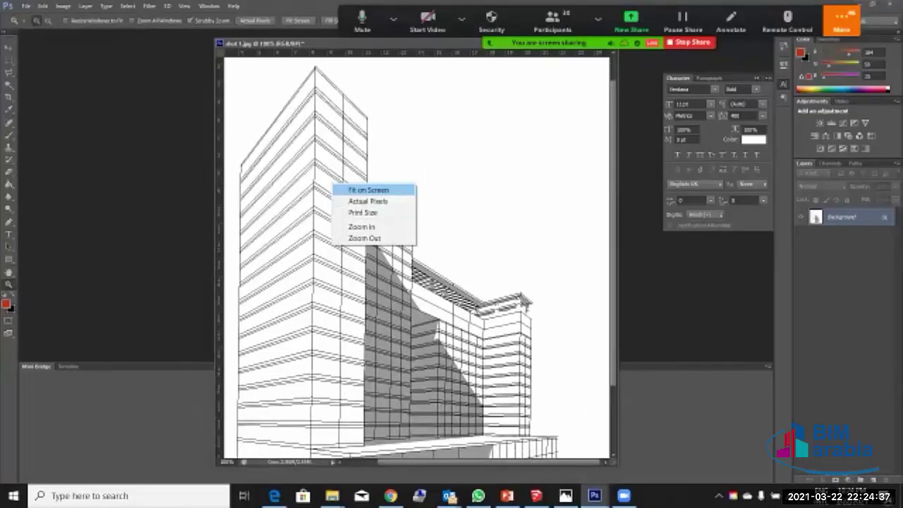
pyautogui.click(368, 189)
pyautogui.rightClick(316, 182)
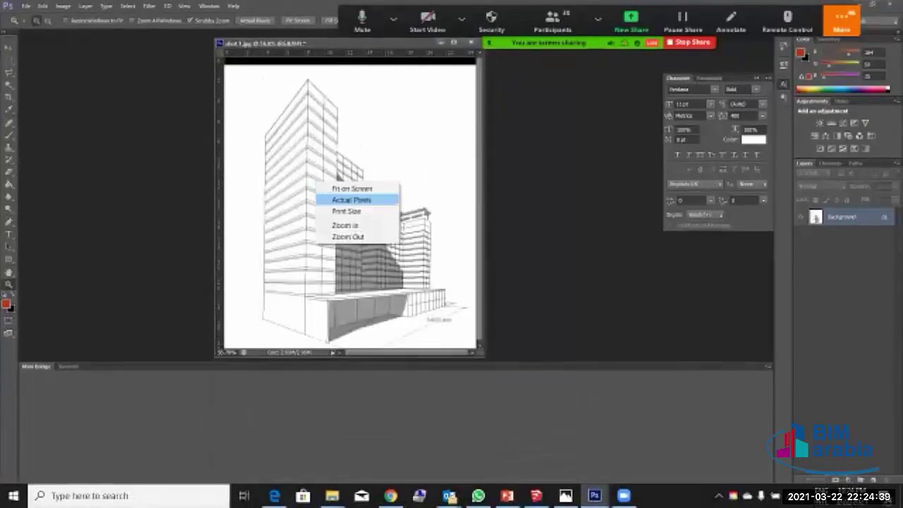
pyautogui.click(351, 199)
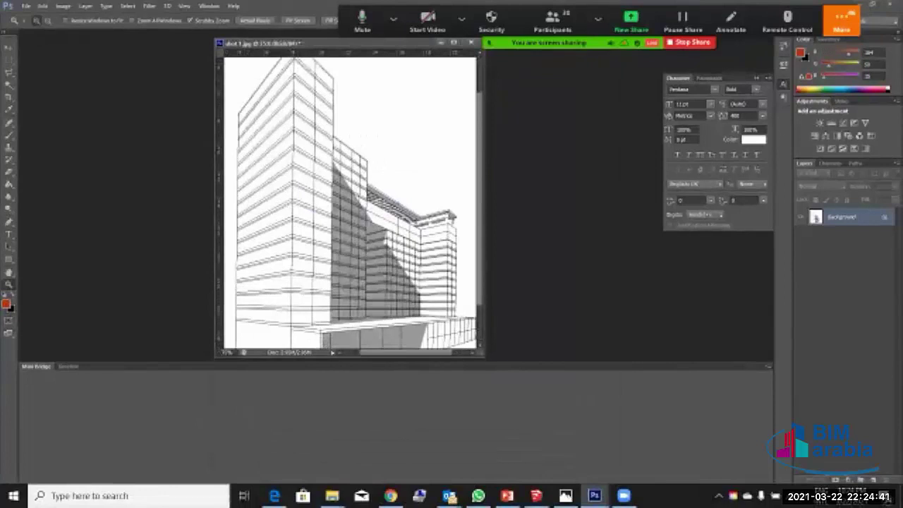
pyautogui.moveTo(484, 357); pyautogui.dragTo(603, 468)
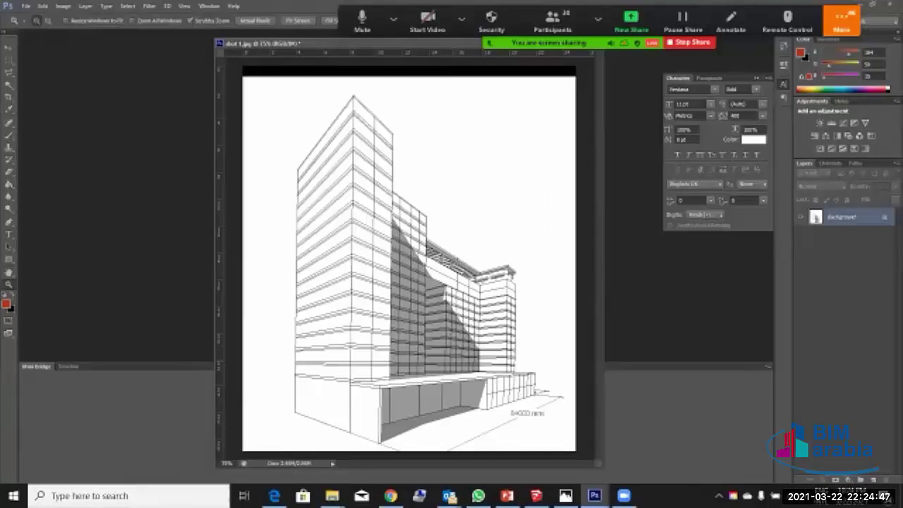
# Step: Check the image's pixel dimensions, document size and resolution, and fit the image on screen again
pyautogui.rightClick(345, 44)
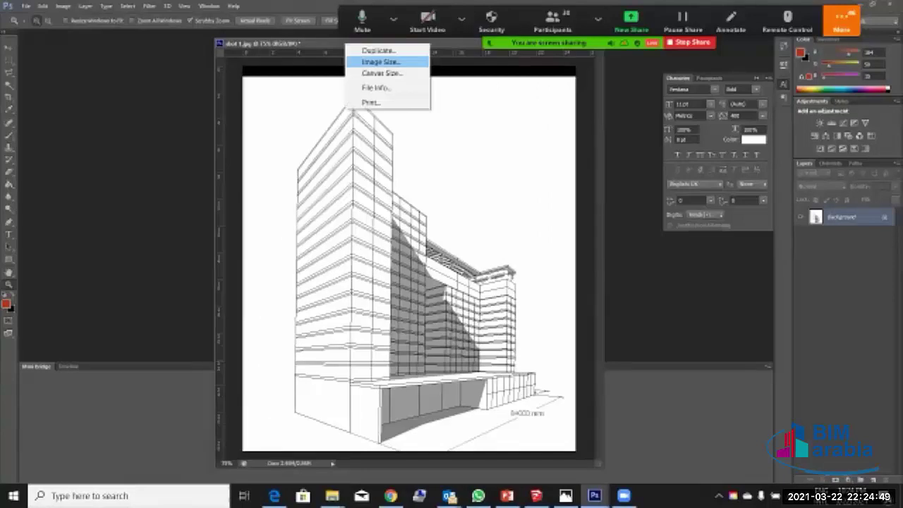
pyautogui.click(380, 62)
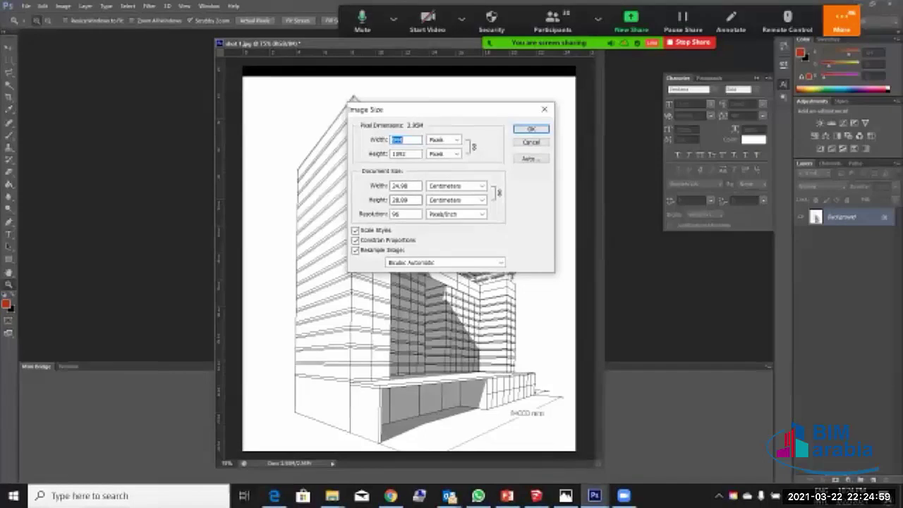
pyautogui.click(531, 129)
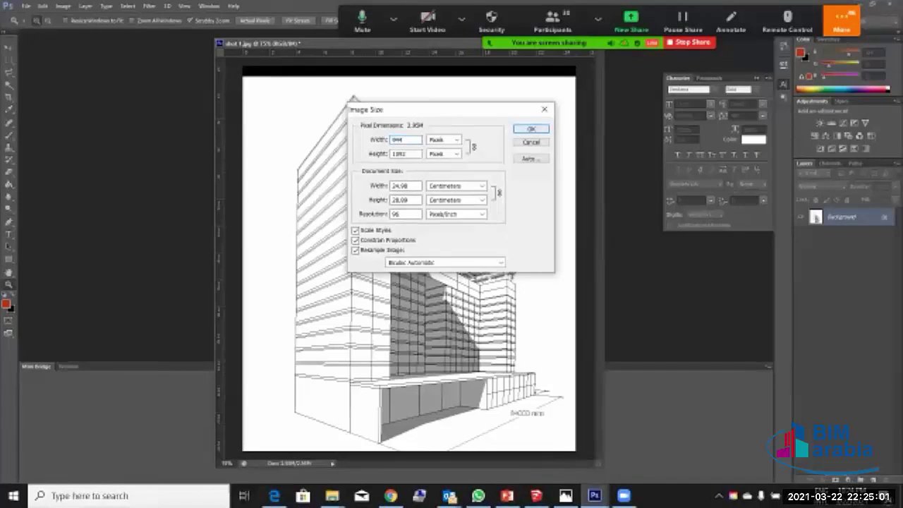
pyautogui.rightClick(407, 216)
pyautogui.click(423, 272)
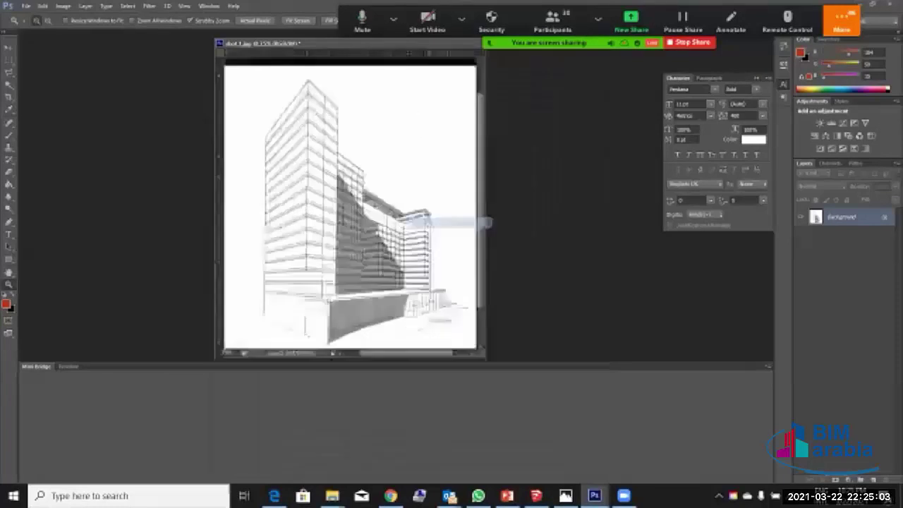
# Step: Switch to SketchUp, start a 2D graphic export of the current view, and open its JPEG export options
pyautogui.click(536, 496)
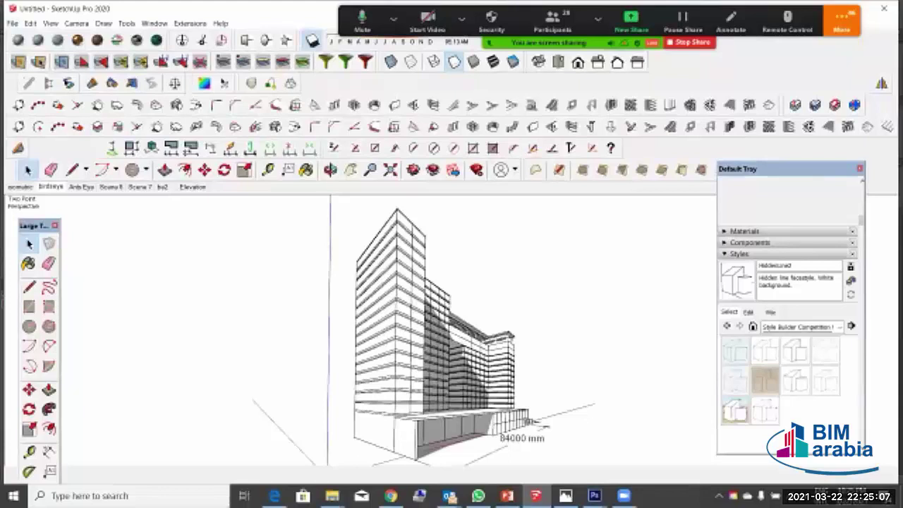
pyautogui.click(13, 23)
pyautogui.moveTo(177, 193)
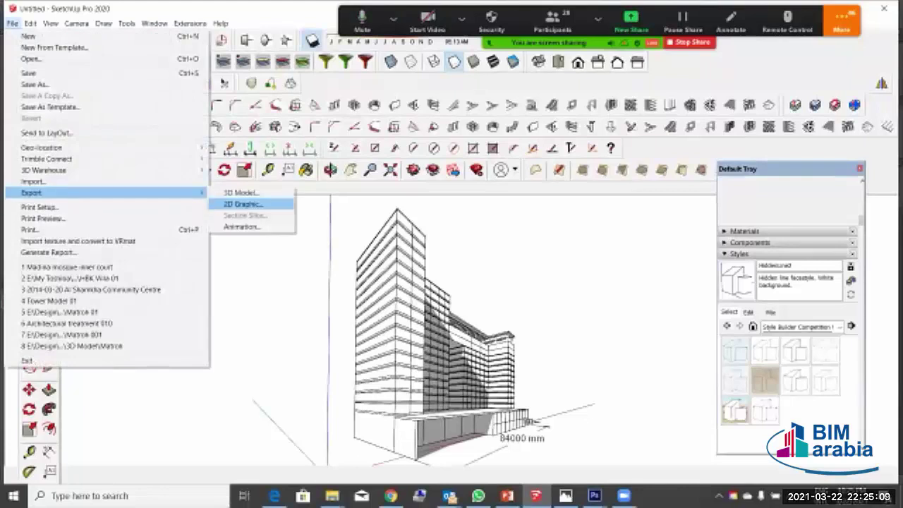
pyautogui.click(244, 203)
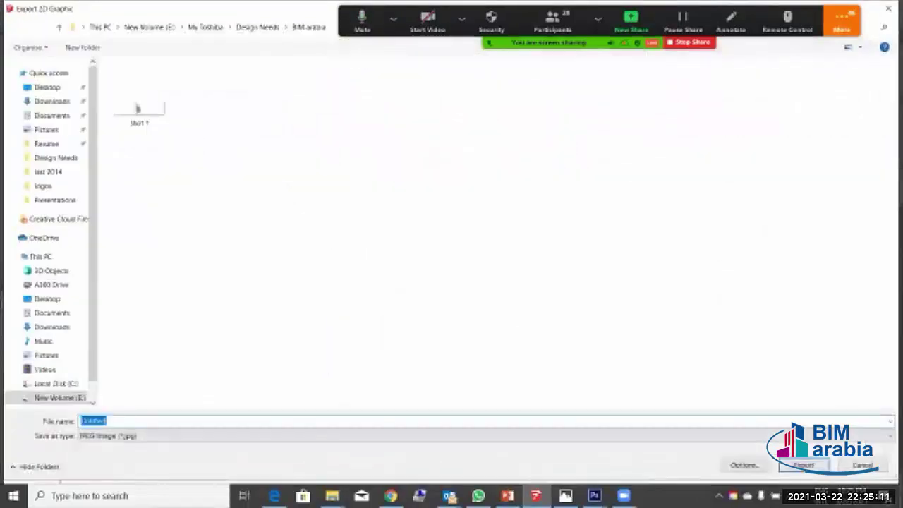
pyautogui.click(744, 465)
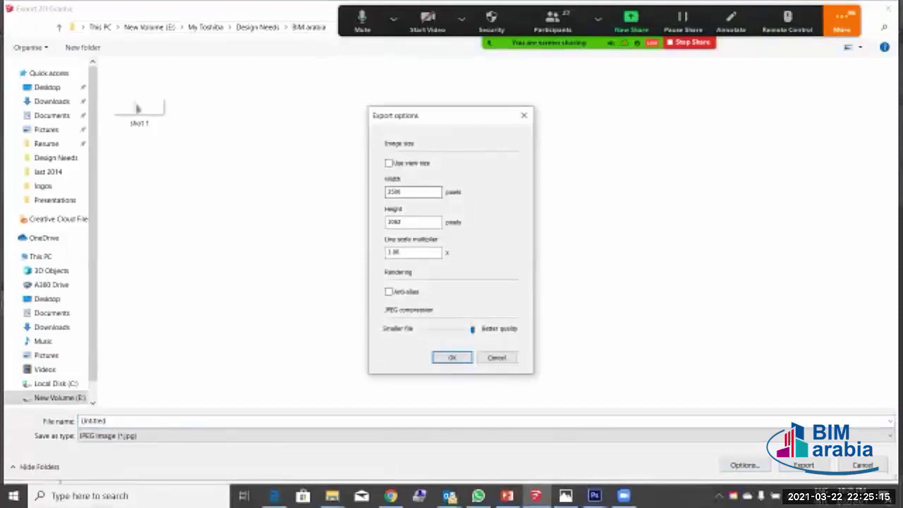
# Step: Turn off using the view size, set the export width to 3500 pixels and the line scale multiplier to 3, and accept the options
pyautogui.click(388, 163)
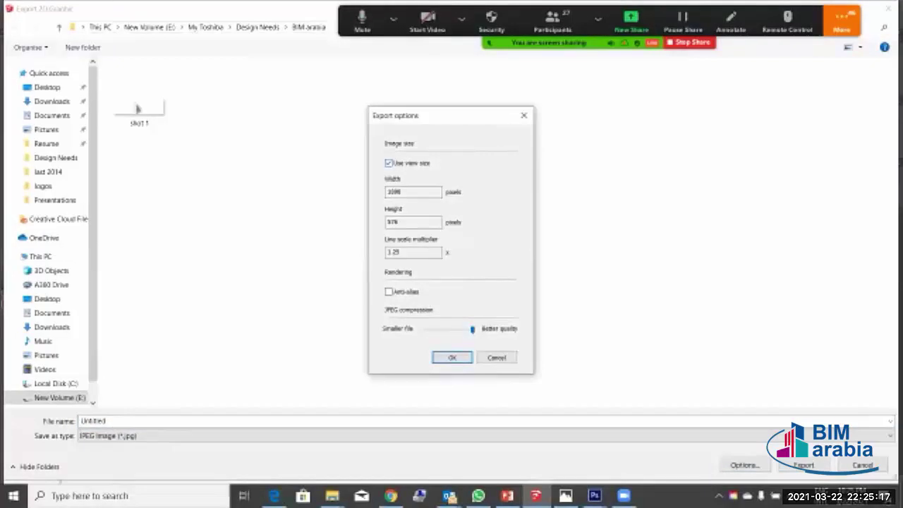
pyautogui.press('space')
pyautogui.press('space')
pyautogui.press('space')
pyautogui.press('Tab')
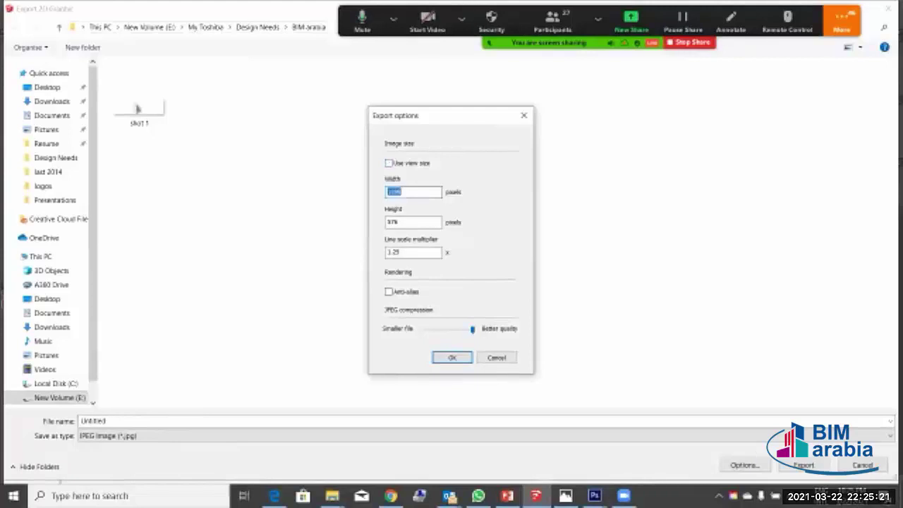
pyautogui.write('358')
pyautogui.press('Tab')
pyautogui.press('Tab')
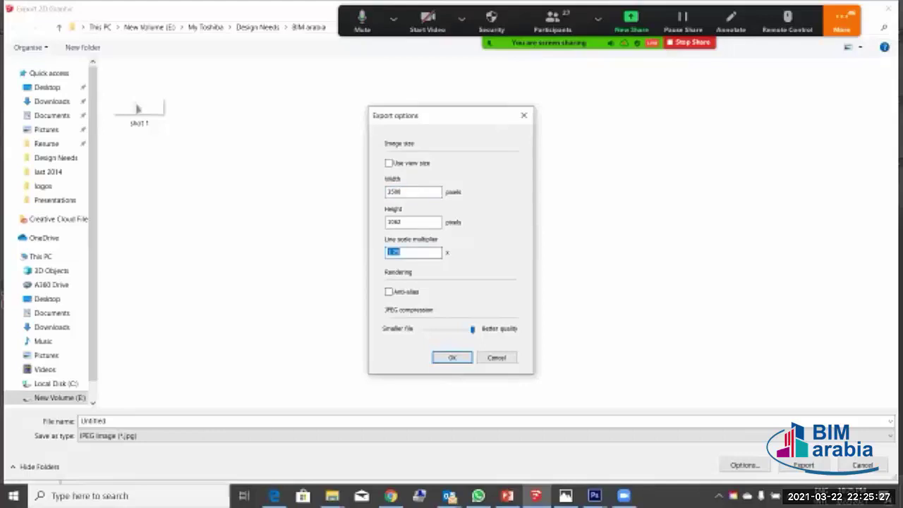
pyautogui.write('3')
pyautogui.press('Return')
pyautogui.press('Return')
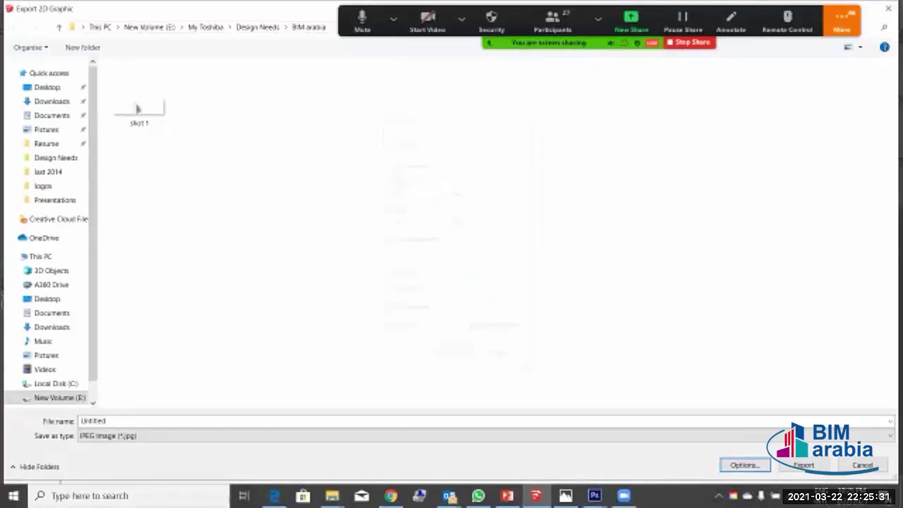
# Step: Name the export file "shot 2" after the existing shot 1 image and export the view as a JPEG
pyautogui.click(137, 108)
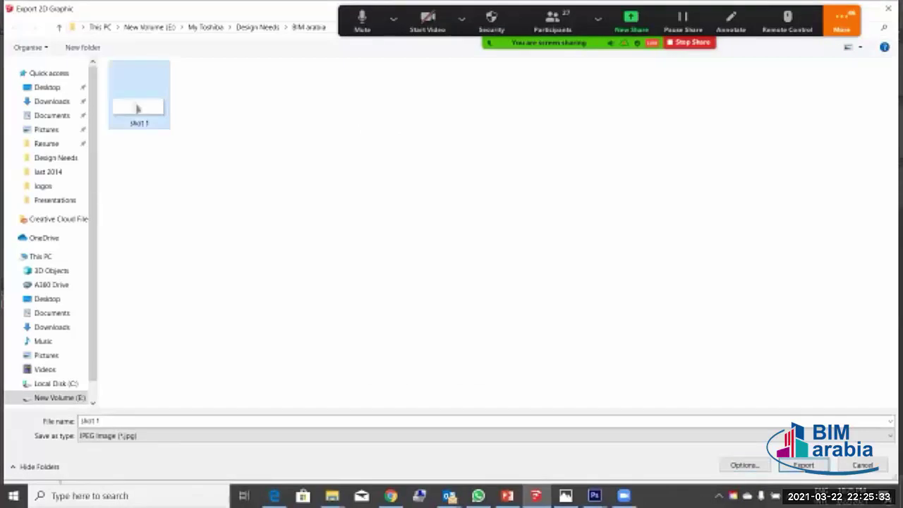
pyautogui.press('Tab')
pyautogui.press('Right')
pyautogui.hotkey('shift', 'Left')
pyautogui.write('2')
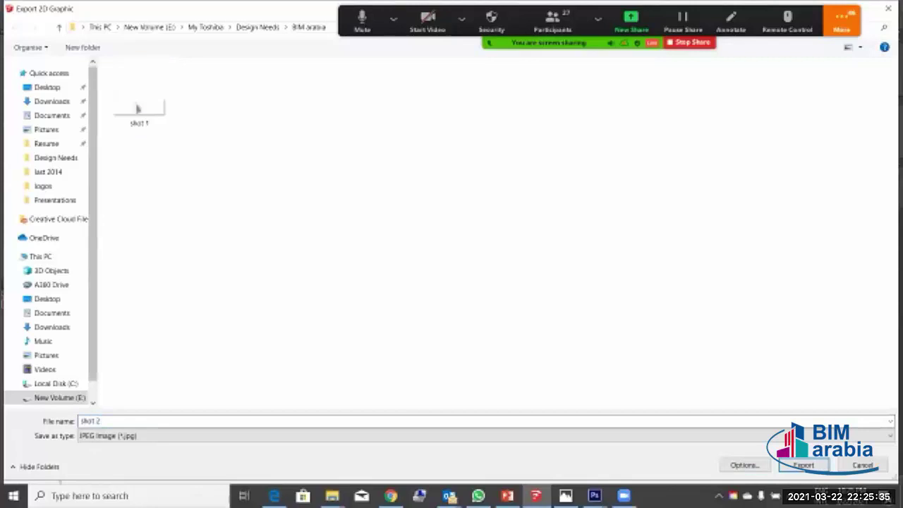
pyautogui.press('Return')
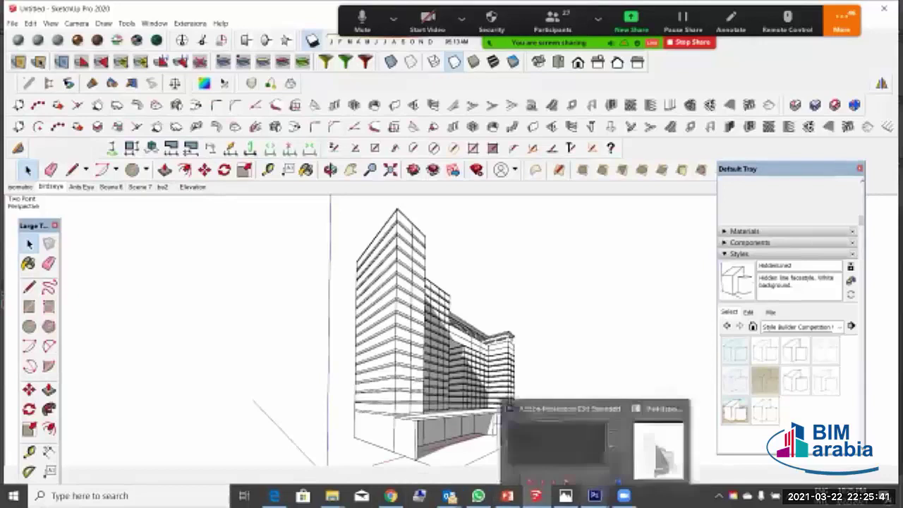
# Step: Switch to Photoshop, open the shot 2 image, and float it in its own slightly taller window
pyautogui.click(595, 496)
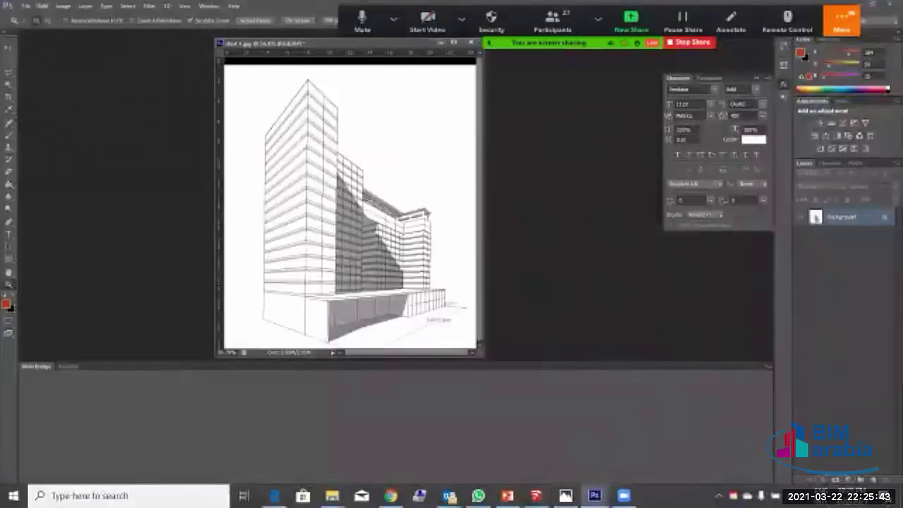
pyautogui.click(26, 5)
pyautogui.click(38, 29)
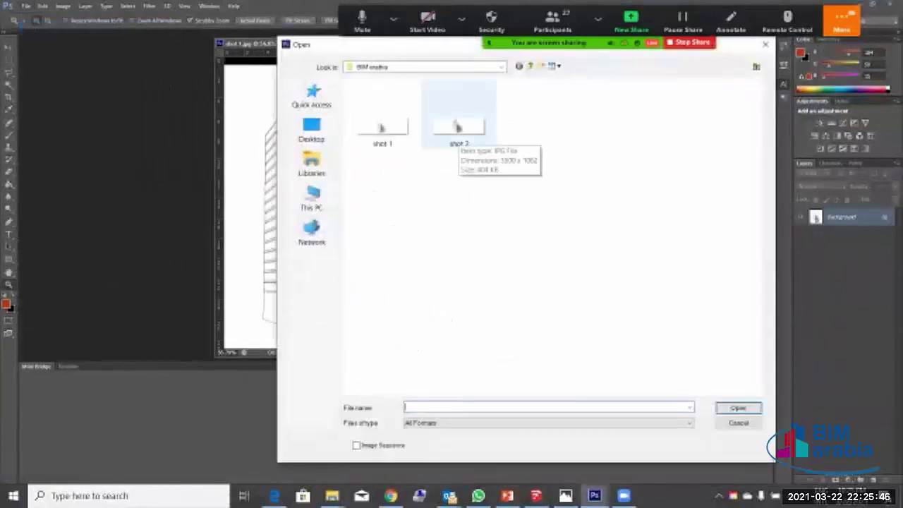
pyautogui.doubleClick(457, 127)
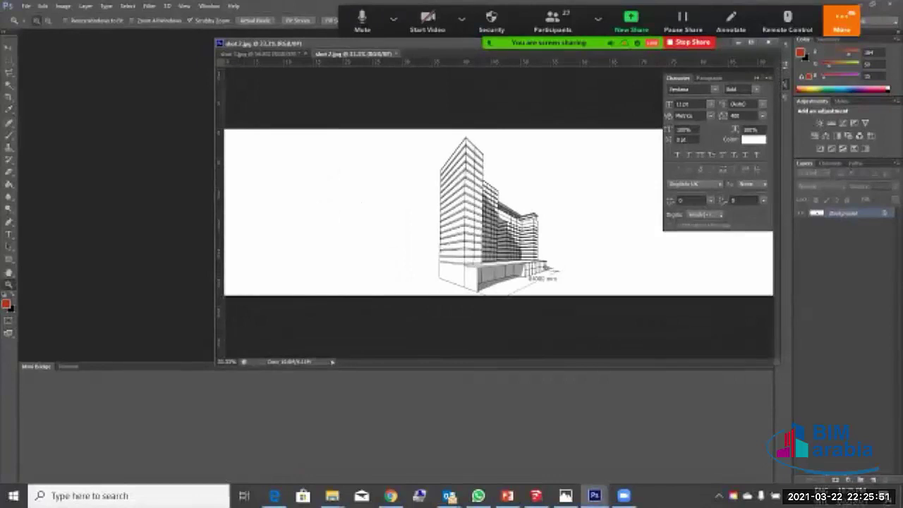
pyautogui.moveTo(353, 54); pyautogui.dragTo(98, 84)
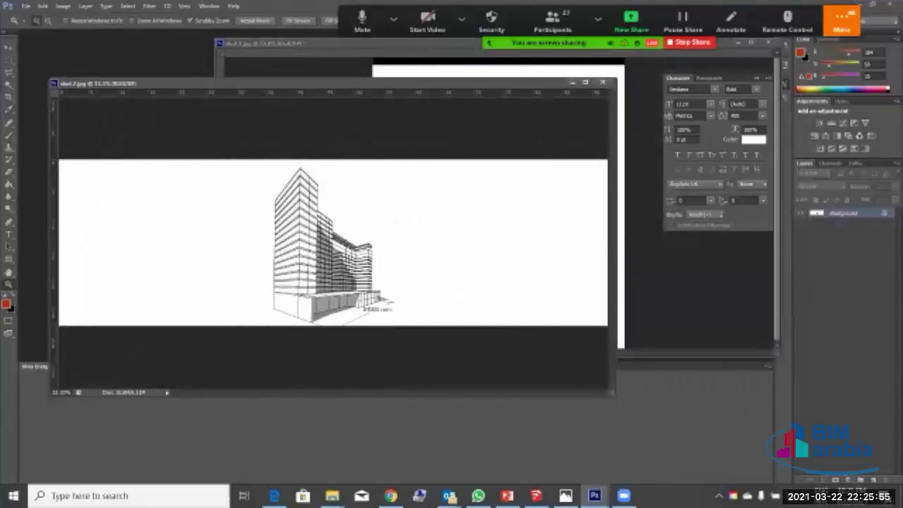
pyautogui.moveTo(331, 396); pyautogui.dragTo(332, 418)
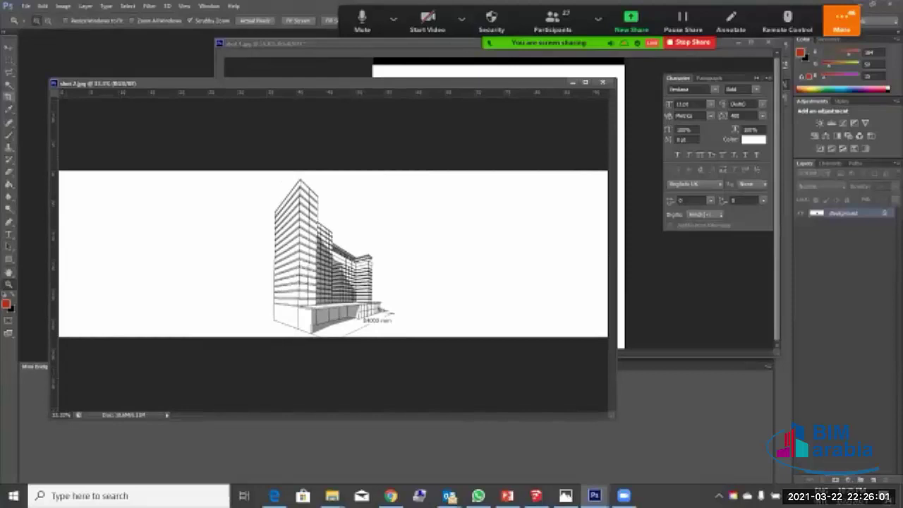
# Step: Crop away part of the empty white area on both sides of the building in shot 2
pyautogui.press('c')
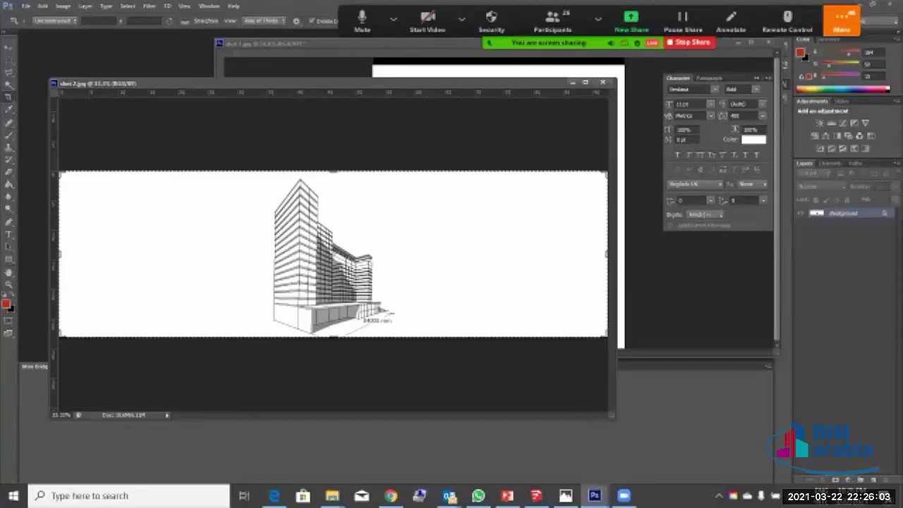
pyautogui.moveTo(60, 171); pyautogui.dragTo(152, 171)
pyautogui.moveTo(514, 254); pyautogui.dragTo(462, 239)
pyautogui.press('Return')
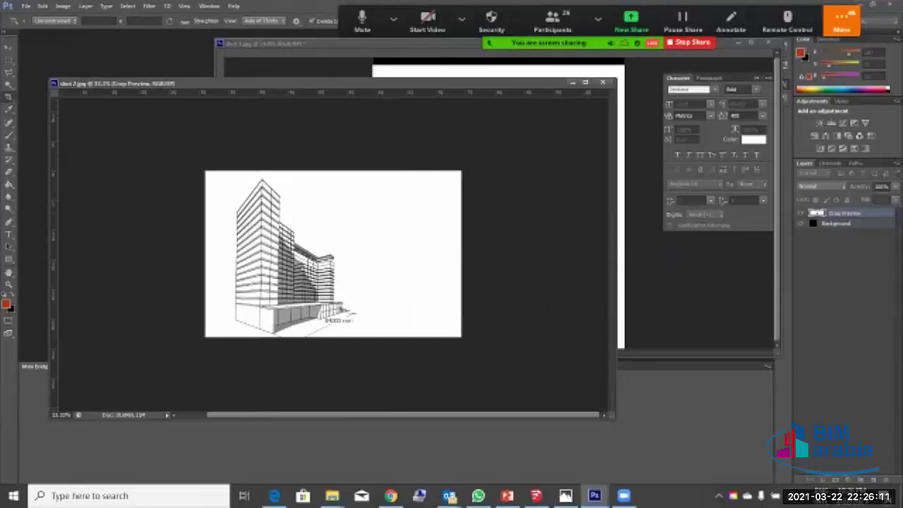
# Step: View the cropped image fitted on screen, at actual pixels, and at 75% zoom to examine the line quality
pyautogui.press('z')
pyautogui.rightClick(384, 257)
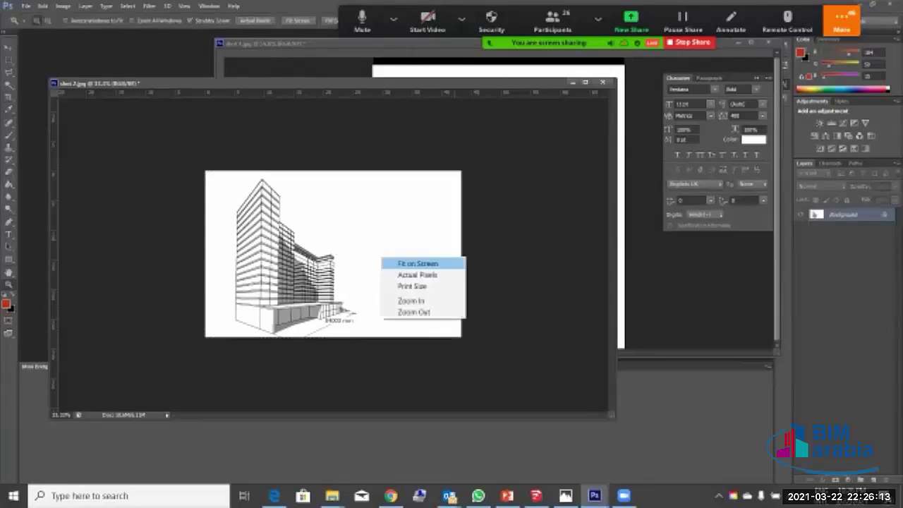
pyautogui.click(416, 263)
pyautogui.rightClick(188, 215)
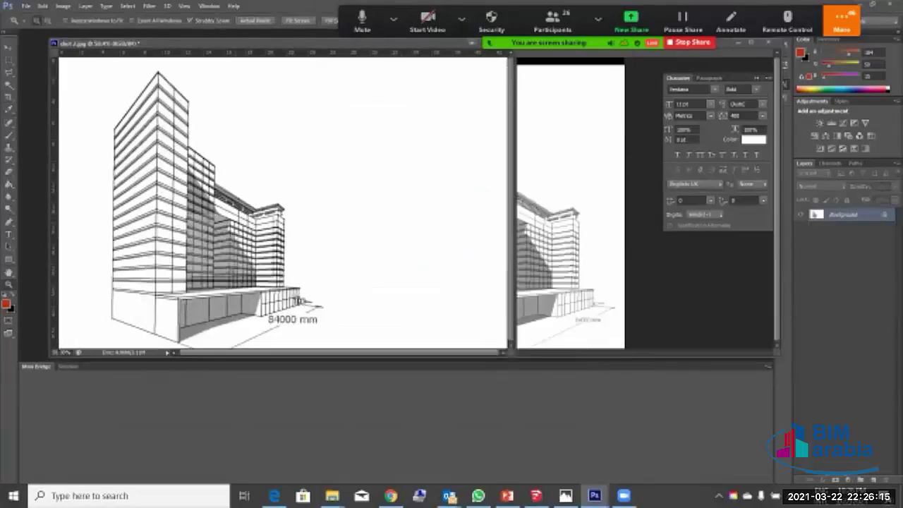
pyautogui.click(224, 232)
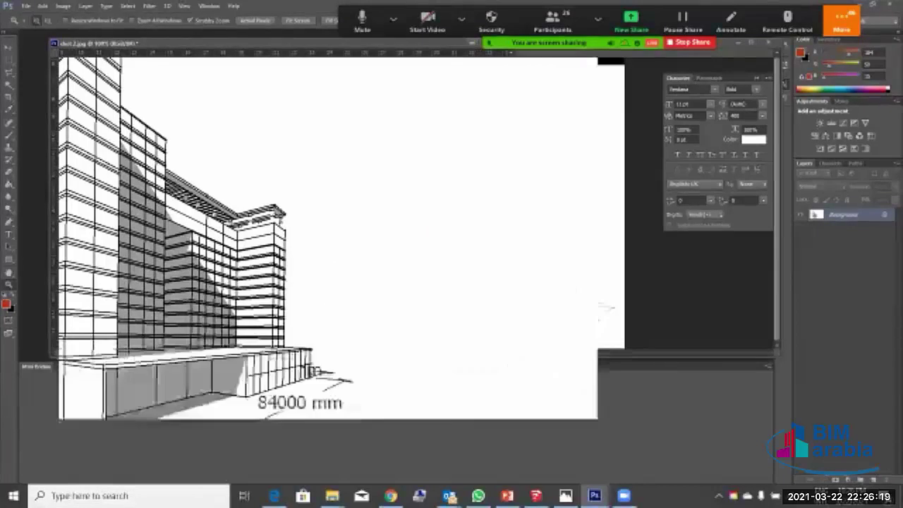
pyautogui.rightClick(362, 322)
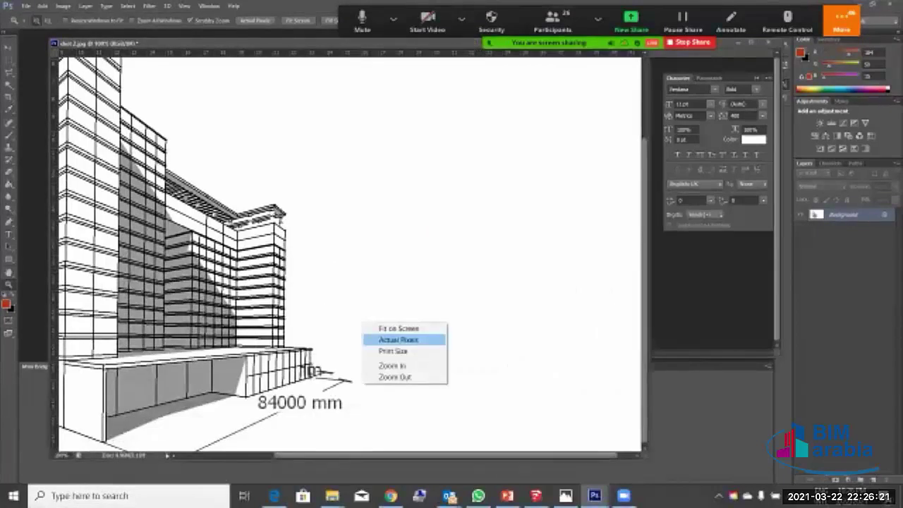
pyautogui.click(395, 352)
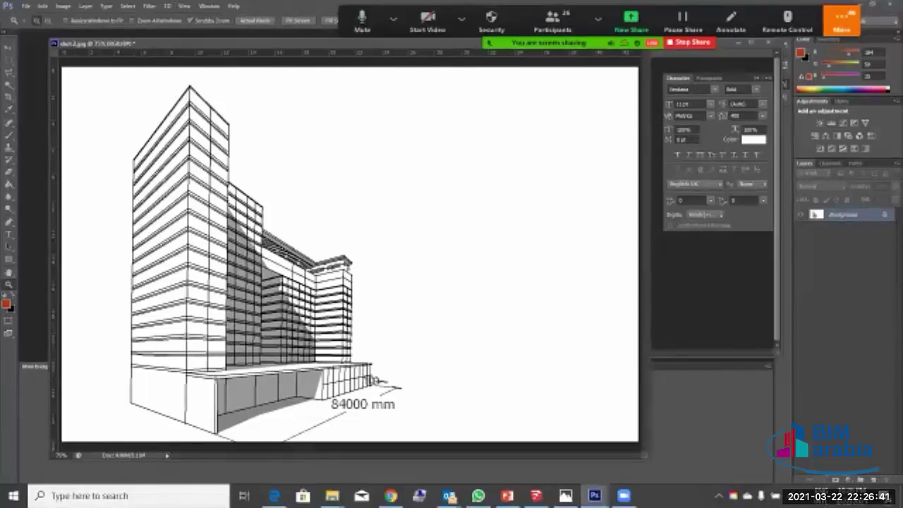
# Step: Add the text "BIM ARABIA sketchup course" in the white area beside the building
pyautogui.click(8, 234)
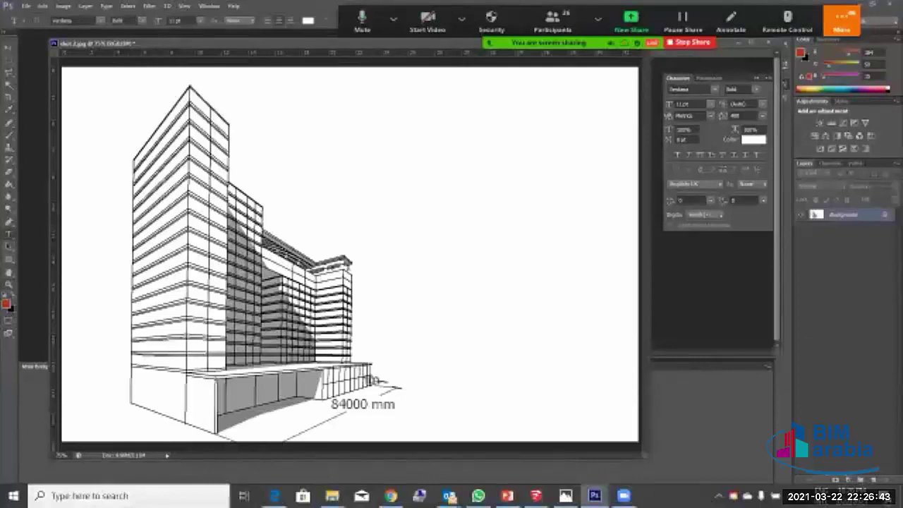
pyautogui.click(439, 297)
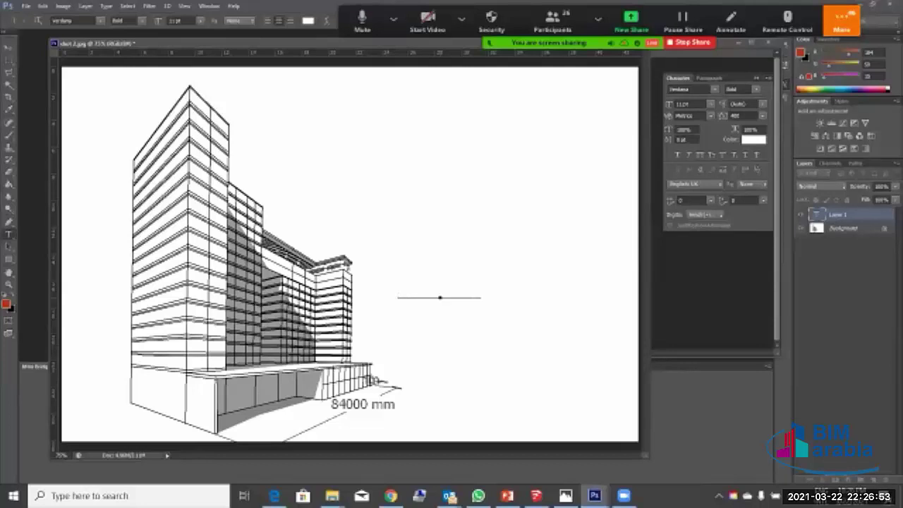
pyautogui.write('????')
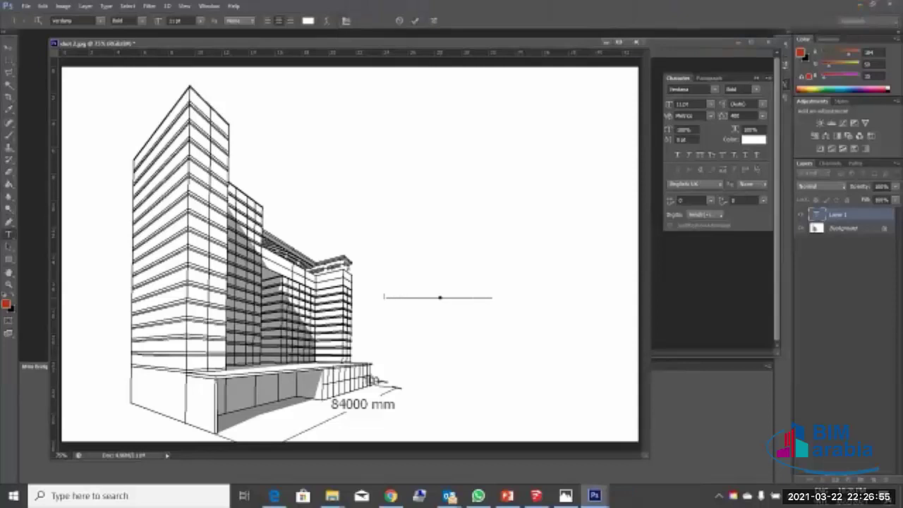
pyautogui.write('اm')
# Step: Select all of the title text, colour it black (000000), and set its size to 14 pt
pyautogui.hotkey('ctrl', 'a')
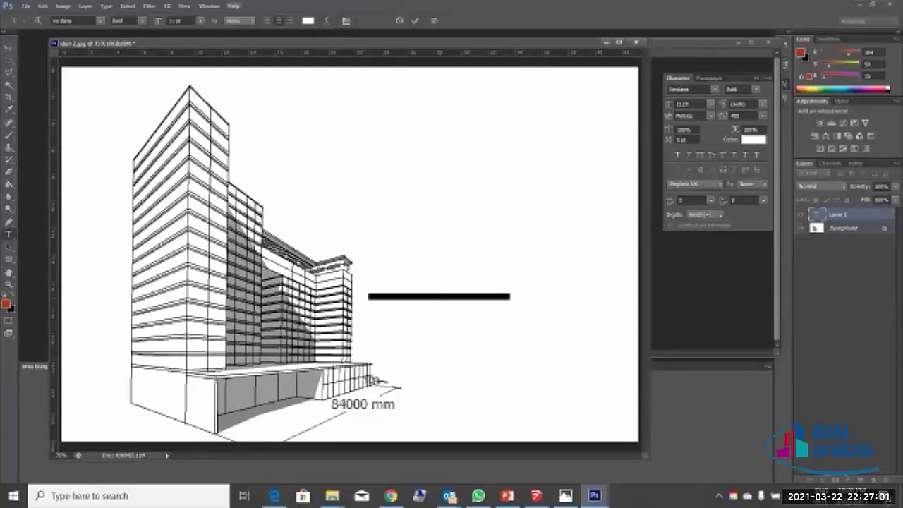
pyautogui.click(307, 22)
pyautogui.moveTo(433, 212); pyautogui.dragTo(444, 253)
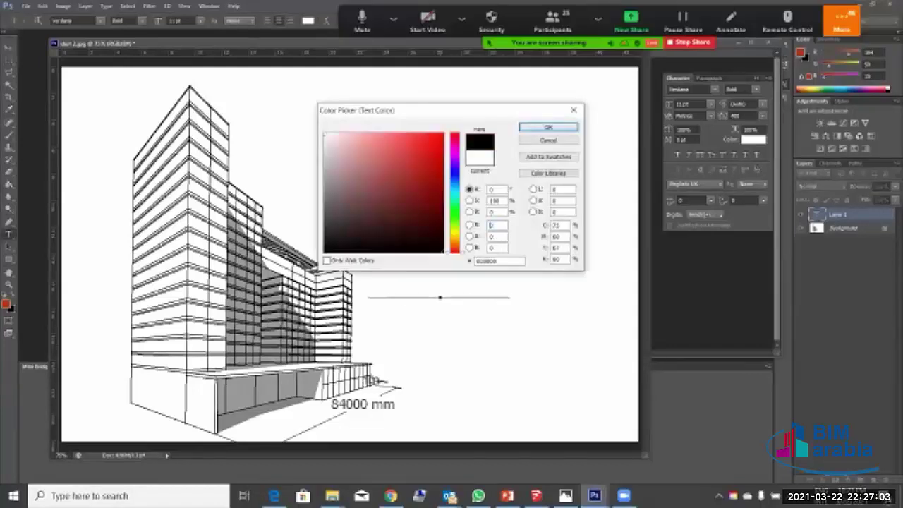
pyautogui.press('Return')
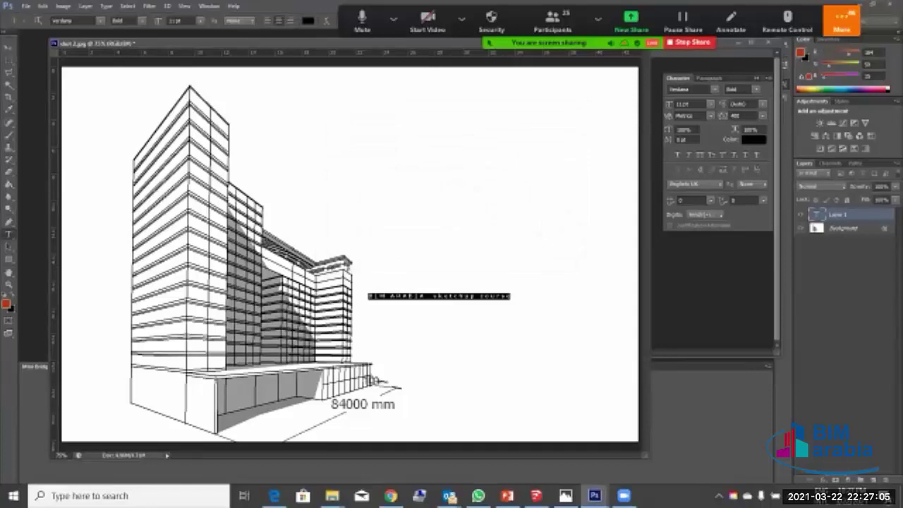
pyautogui.click(200, 20)
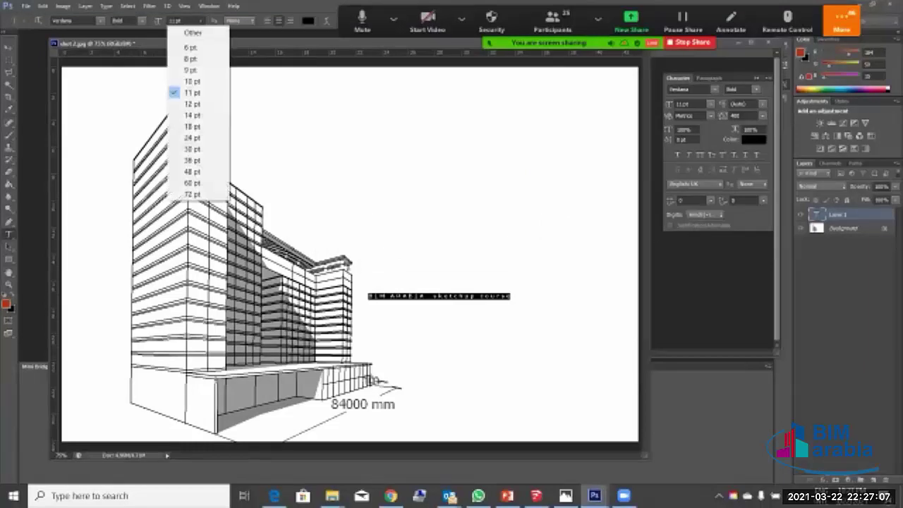
pyautogui.click(201, 115)
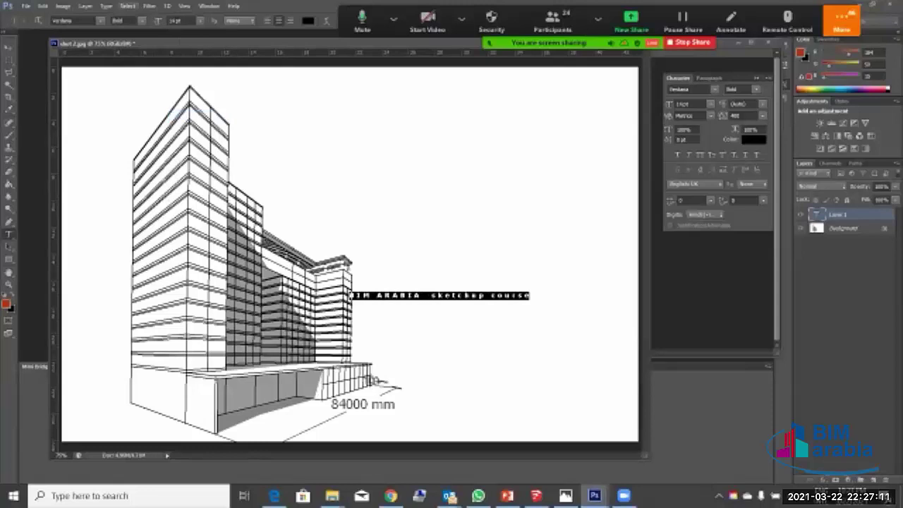
# Step: Browse the available fonts and set the title text to Times New Roman
pyautogui.click(100, 20)
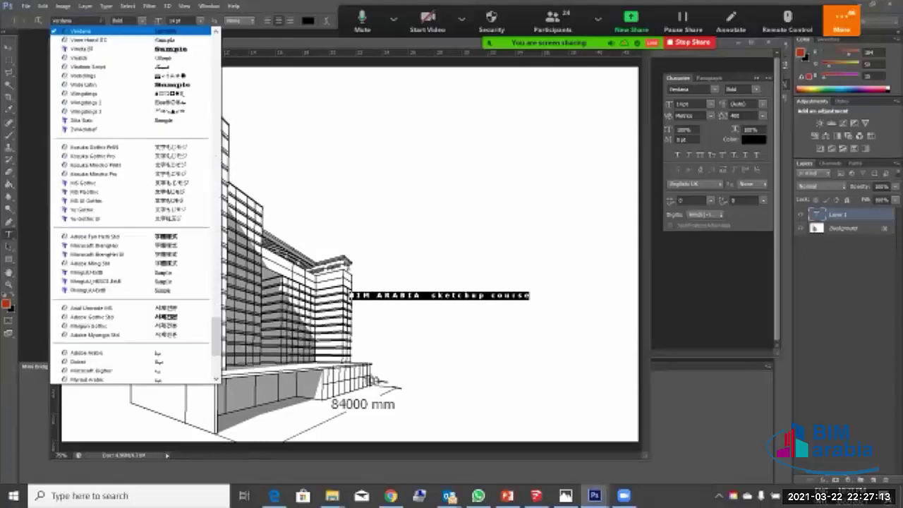
pyautogui.moveTo(216, 336); pyautogui.dragTo(216, 53)
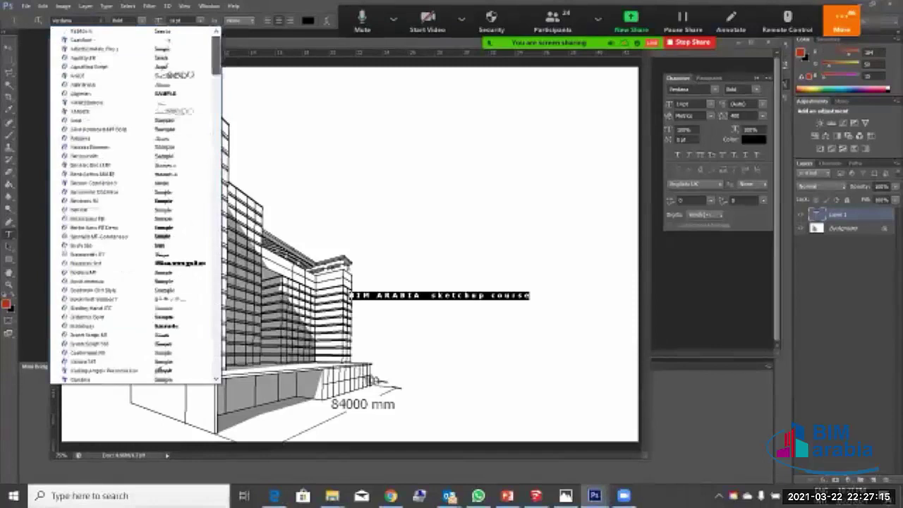
pyautogui.press('Down')
pyautogui.press('Down')
pyautogui.press('Down')
pyautogui.press('Down')
pyautogui.press('Down')
pyautogui.press('Down')
pyautogui.press('Down')
pyautogui.press('Down')
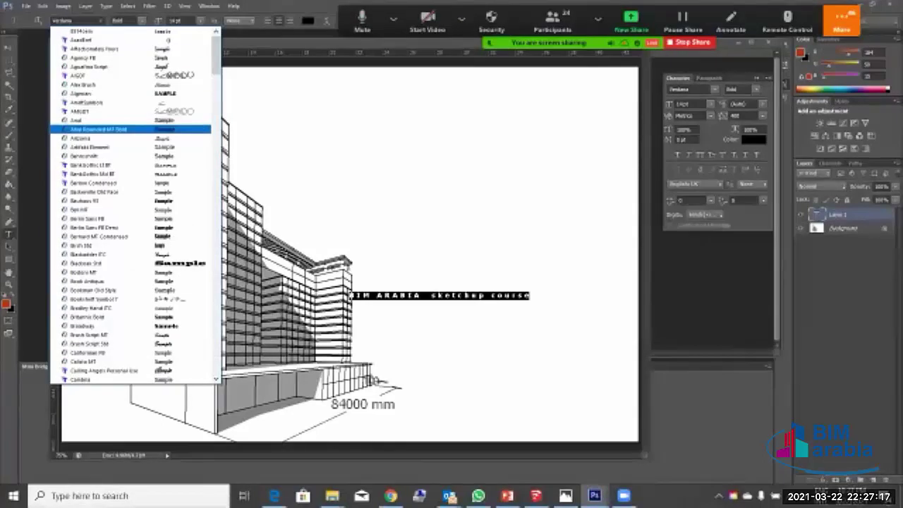
pyautogui.press('Down')
pyautogui.press('Down')
pyautogui.press('Down')
pyautogui.press('Down')
pyautogui.press('Down')
pyautogui.press('Down')
pyautogui.press('Down')
pyautogui.press('Down')
pyautogui.press('Down')
pyautogui.press('Down')
pyautogui.press('Down')
pyautogui.press('Down')
pyautogui.press('Down')
pyautogui.press('Down')
pyautogui.press('Down')
pyautogui.press('Down')
pyautogui.press('Down')
pyautogui.press('Down')
pyautogui.press('Down')
pyautogui.press('Down')
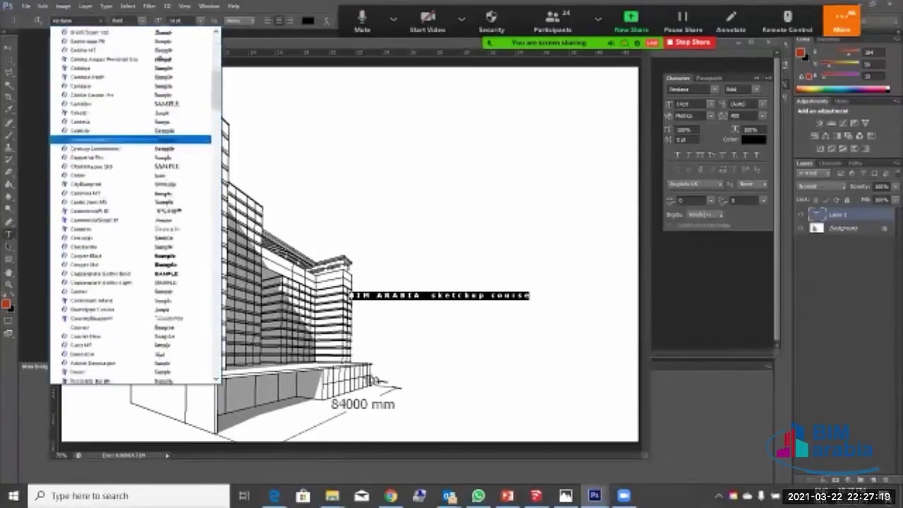
pyautogui.press('Down')
pyautogui.press('Down')
pyautogui.press('Down')
pyautogui.press('Down')
pyautogui.press('Down')
pyautogui.press('Down')
pyautogui.press('Down')
pyautogui.press('Down')
pyautogui.press('Down')
pyautogui.press('Down')
pyautogui.press('Down')
pyautogui.press('Down')
pyautogui.press('Down')
pyautogui.press('Down')
pyautogui.press('Down')
pyautogui.press('Down')
pyautogui.press('Down')
pyautogui.press('Down')
pyautogui.press('Down')
pyautogui.press('Down')
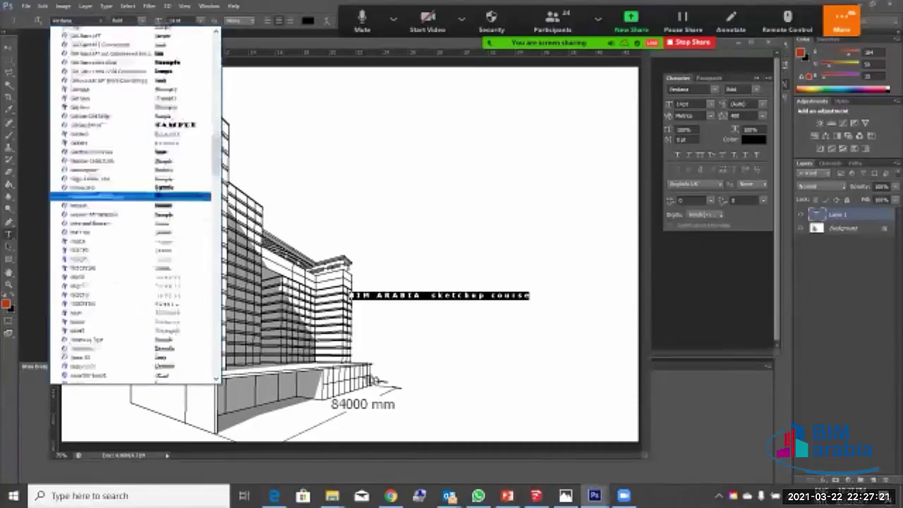
pyautogui.moveTo(216, 180); pyautogui.dragTo(216, 251)
pyautogui.scroll(-20, 134, 204)
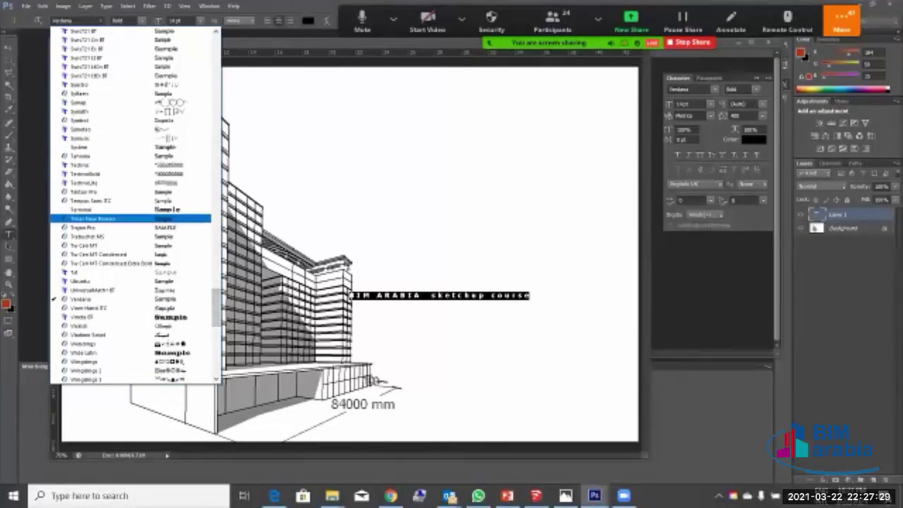
pyautogui.click(106, 219)
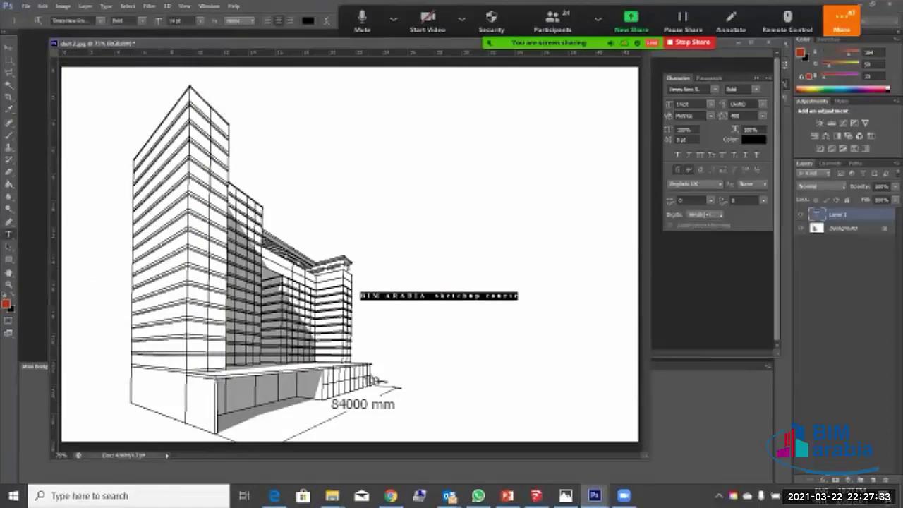
# Step: Set the title text's font to Arial with the Bold style and commit the text
pyautogui.click(101, 20)
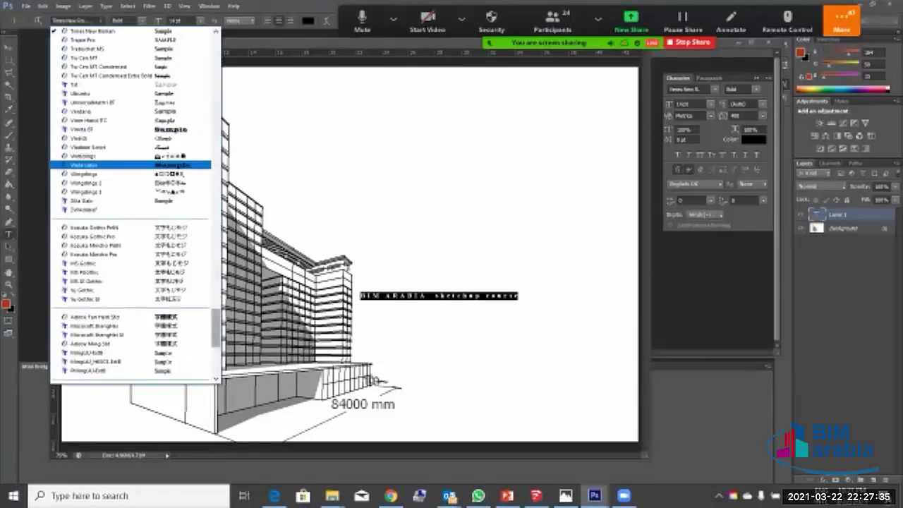
pyautogui.moveTo(215, 329); pyautogui.dragTo(216, 55)
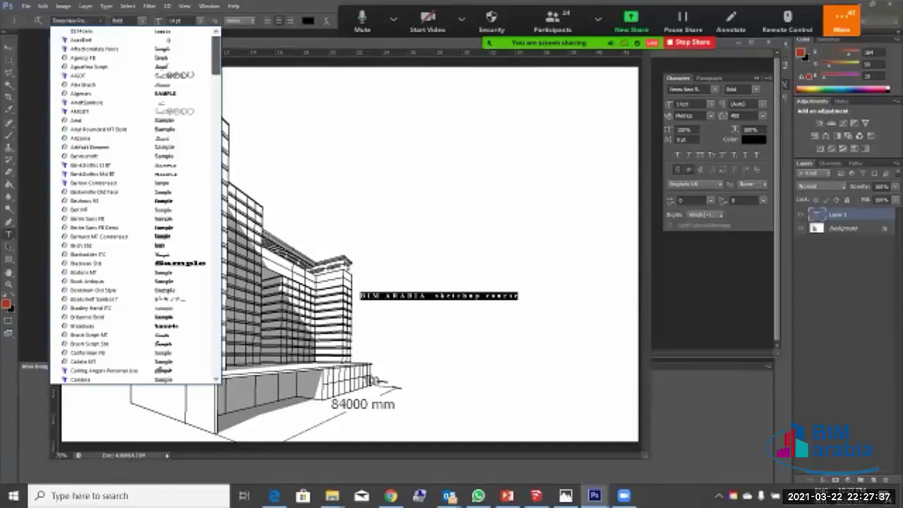
pyautogui.click(112, 120)
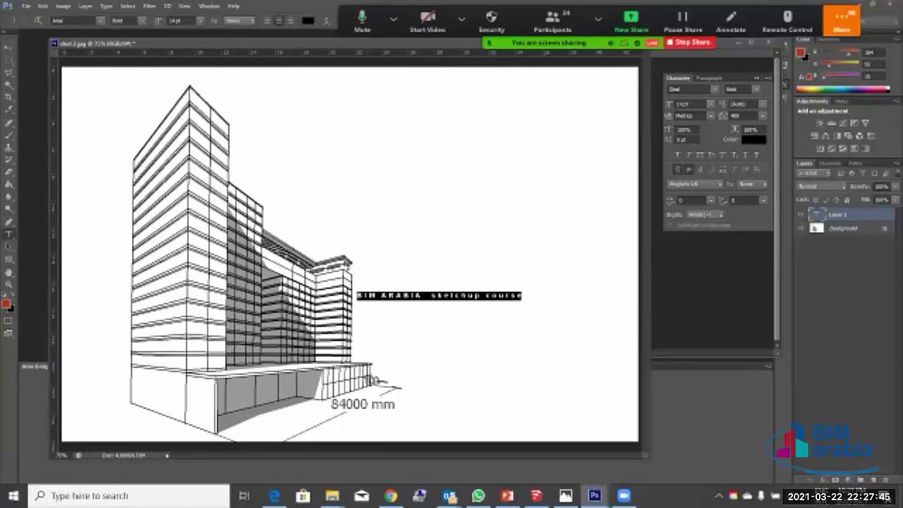
pyautogui.click(142, 21)
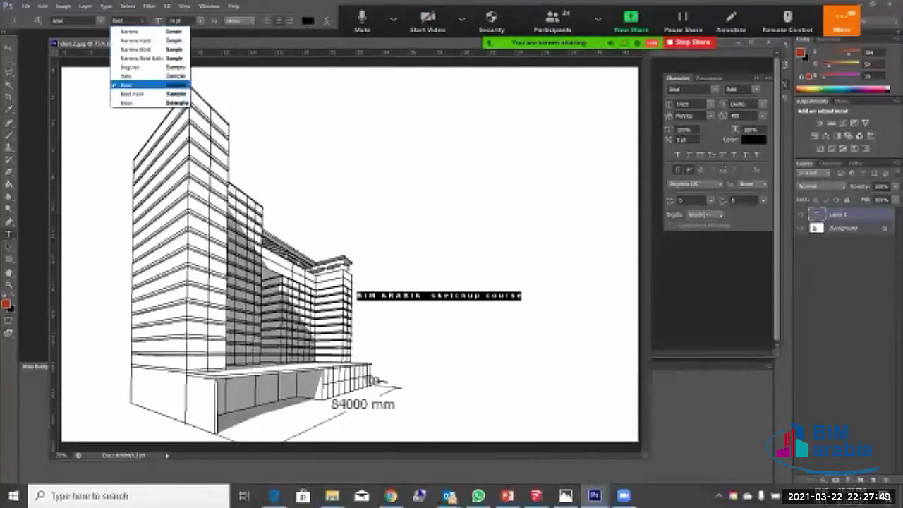
pyautogui.click(141, 86)
pyautogui.click(9, 60)
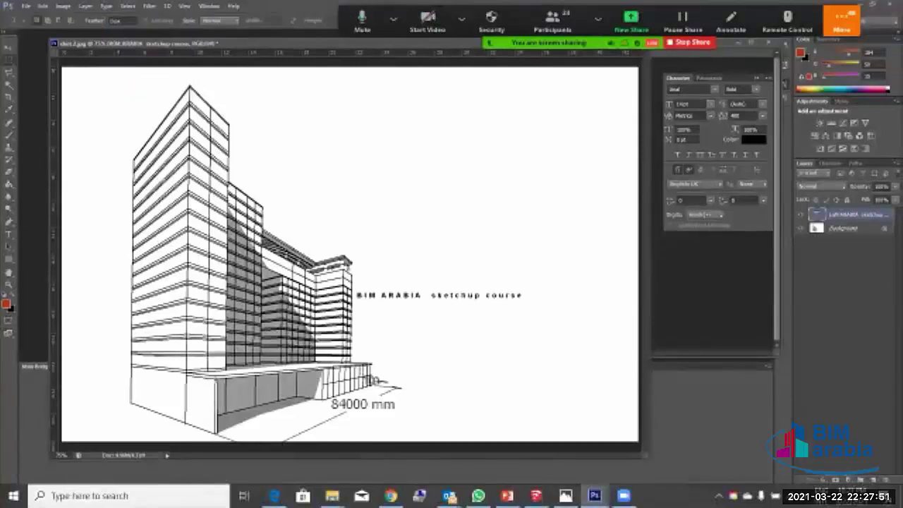
# Step: Move the title text down beside the building's base and set the words "BIM ARABIA" to 30 pt
pyautogui.press('v')
pyautogui.moveTo(395, 295)
pyautogui.mouseDown()
pyautogui.moveTo(406, 323)
pyautogui.moveTo(458, 353)
pyautogui.moveTo(453, 363)
pyautogui.mouseUp()
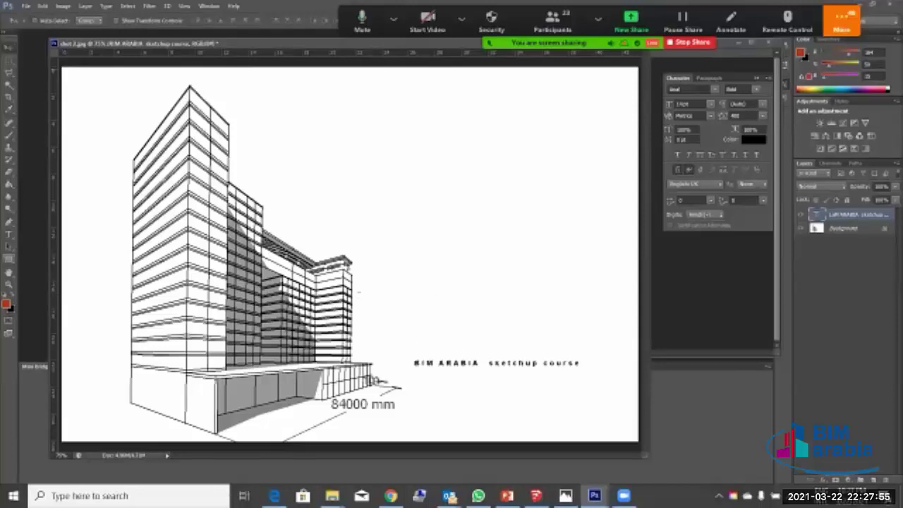
pyautogui.click(9, 234)
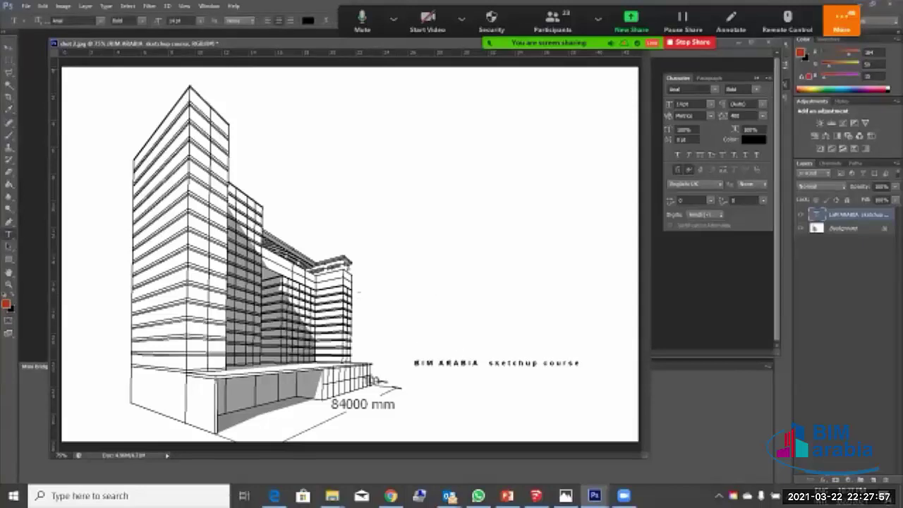
pyautogui.moveTo(414, 363); pyautogui.dragTo(480, 363)
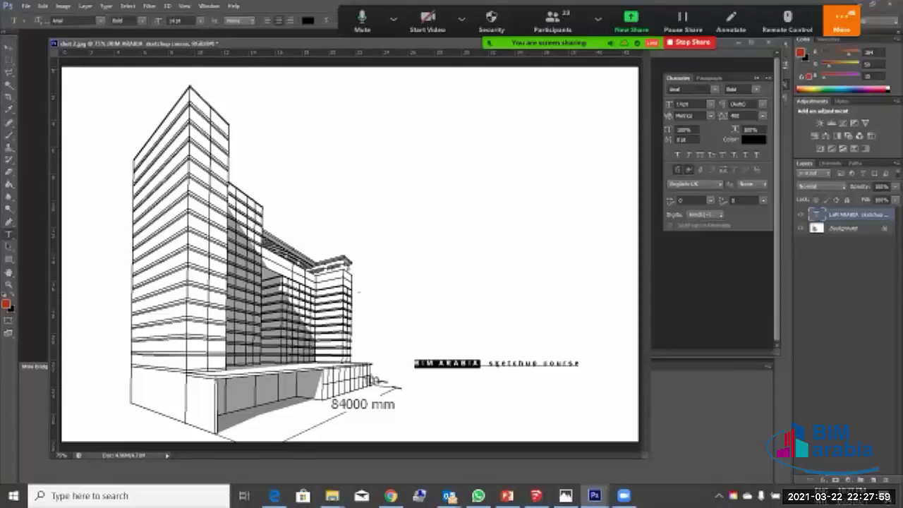
pyautogui.click(200, 21)
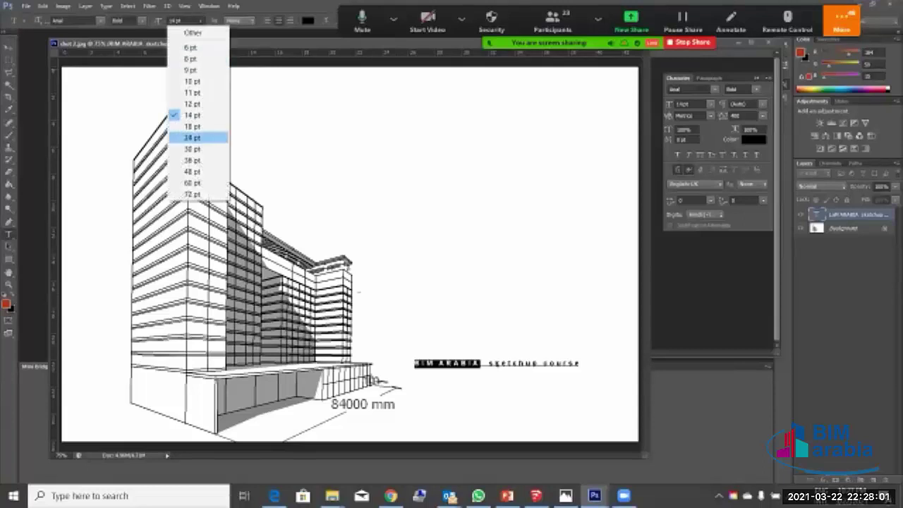
pyautogui.click(192, 148)
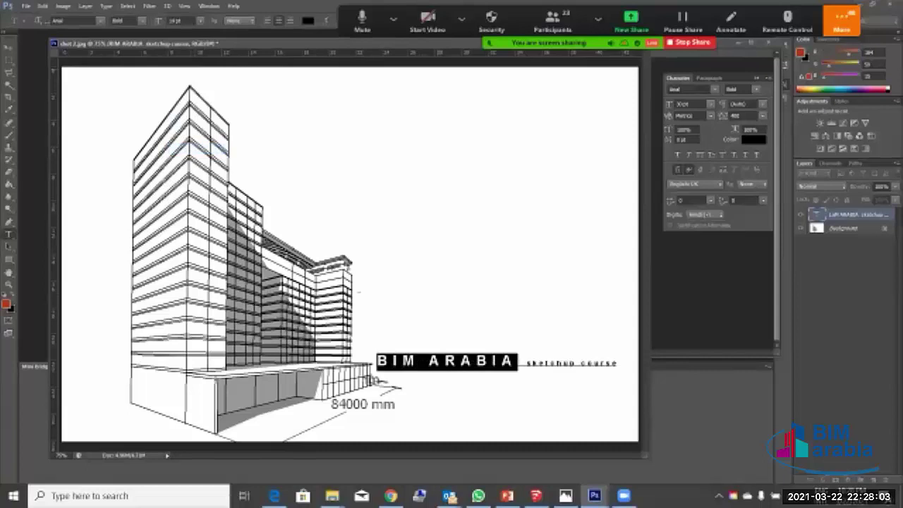
# Step: Commit the resized title text and shift it slightly up and to the left
pyautogui.click(8, 60)
pyautogui.click(9, 48)
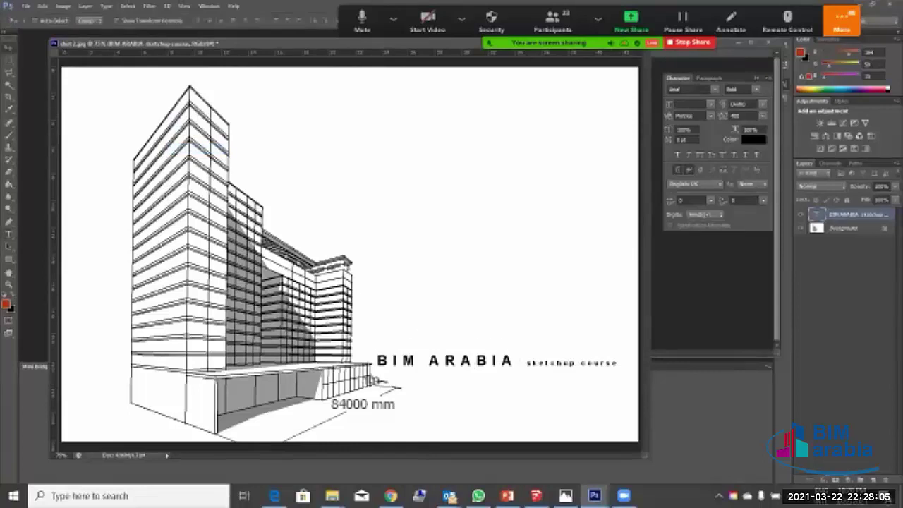
pyautogui.moveTo(427, 353); pyautogui.dragTo(419, 339)
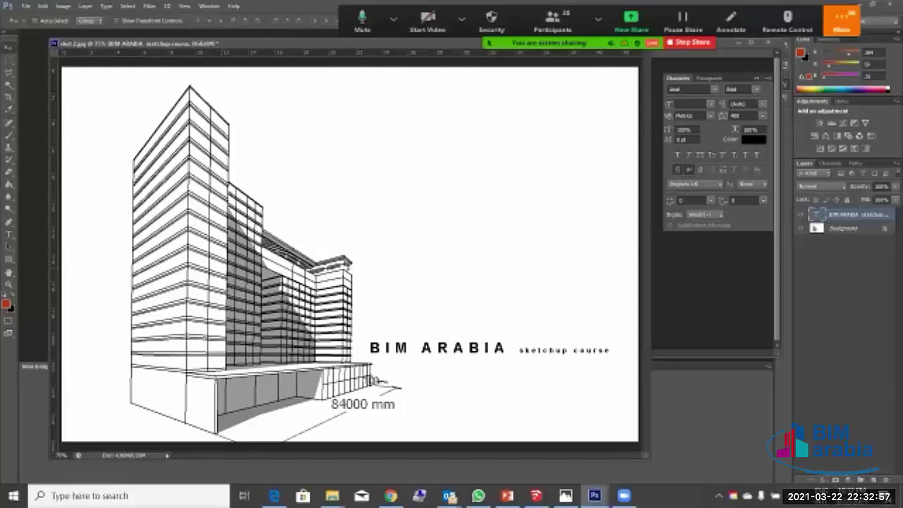
# Step: Switch to the BIM arabia folder in File Explorer, go back to Design Needs, and search it for "waab"
pyautogui.moveTo(332, 495)
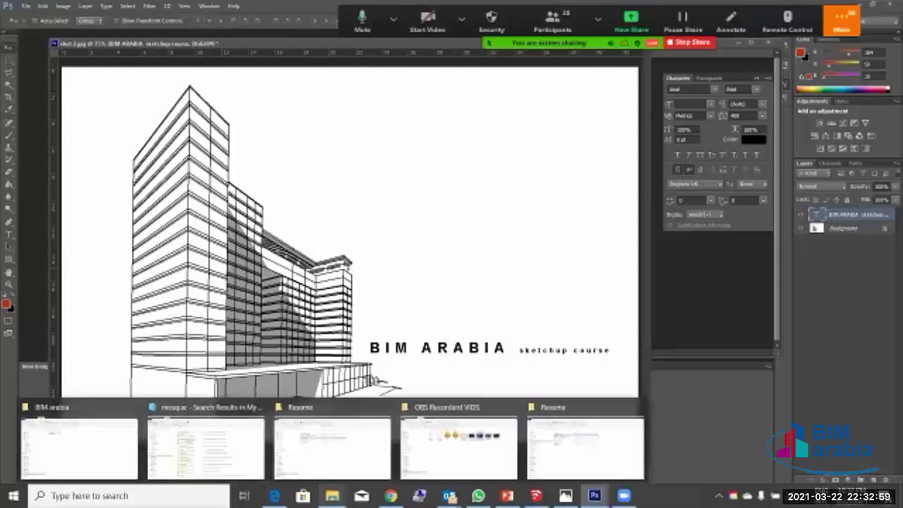
pyautogui.click(79, 445)
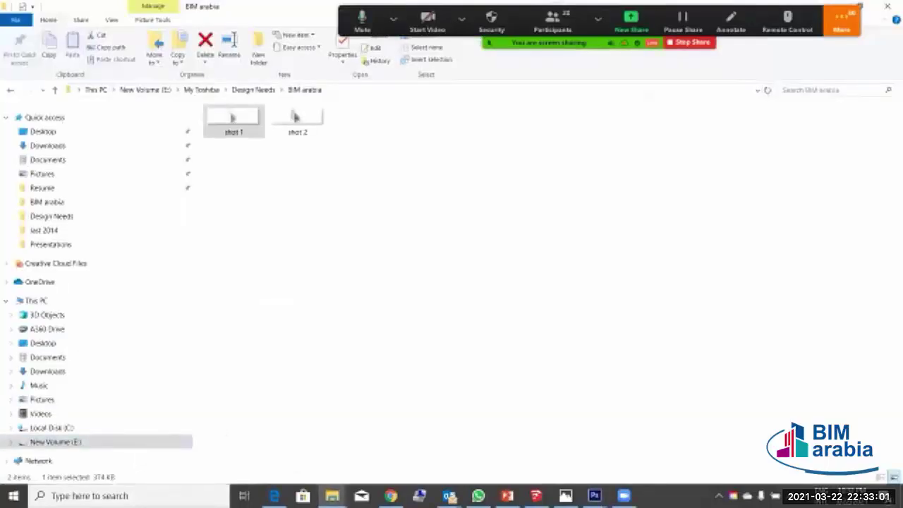
pyautogui.click(11, 91)
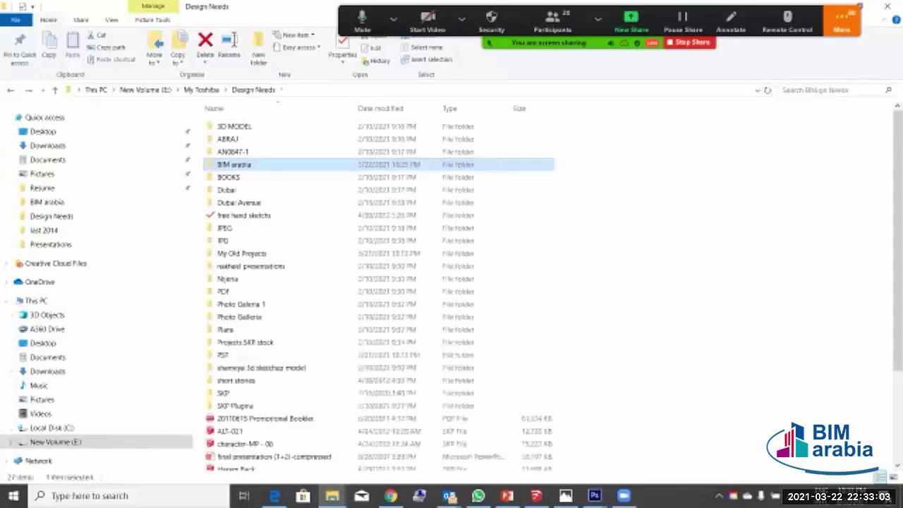
pyautogui.hotkey('ctrl', 'e')
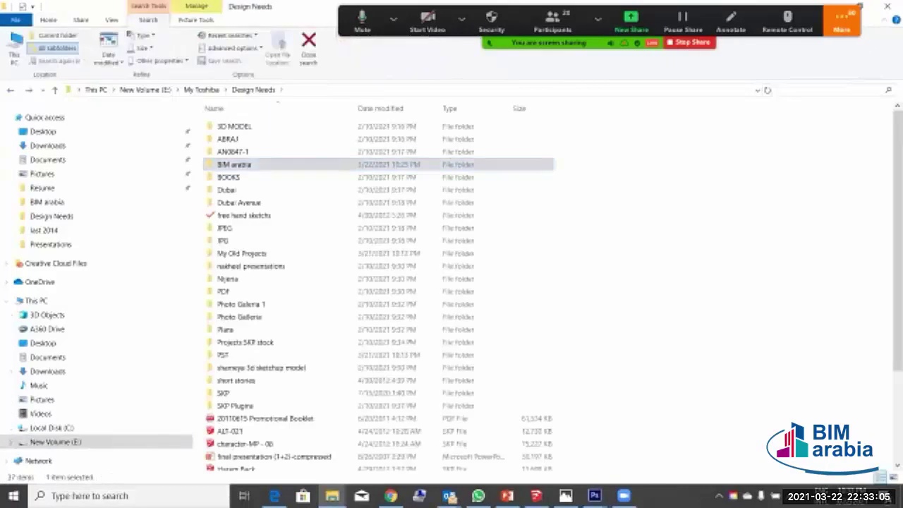
pyautogui.write('waab')
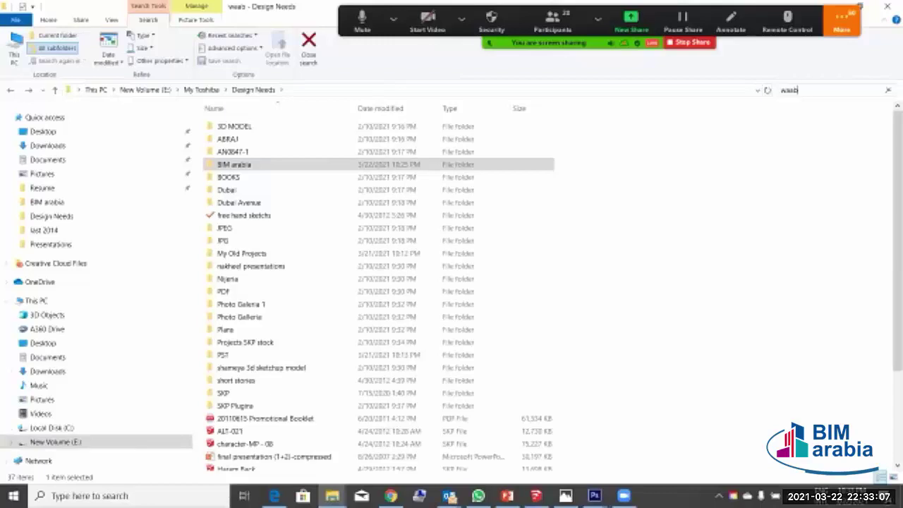
pyautogui.press('Return')
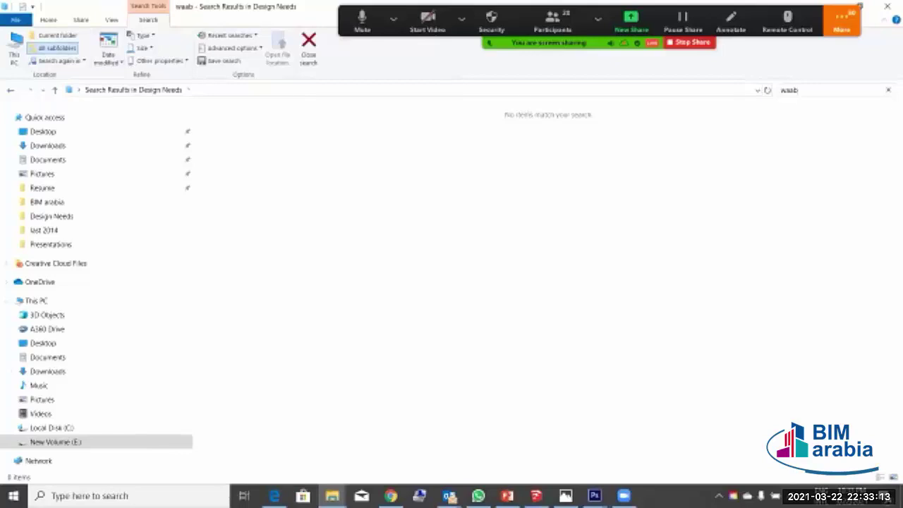
# Step: Go back through the earlier folders to My Toshiba and search it for "waab"
pyautogui.press('Escape')
pyautogui.hotkey('alt', 'Left')
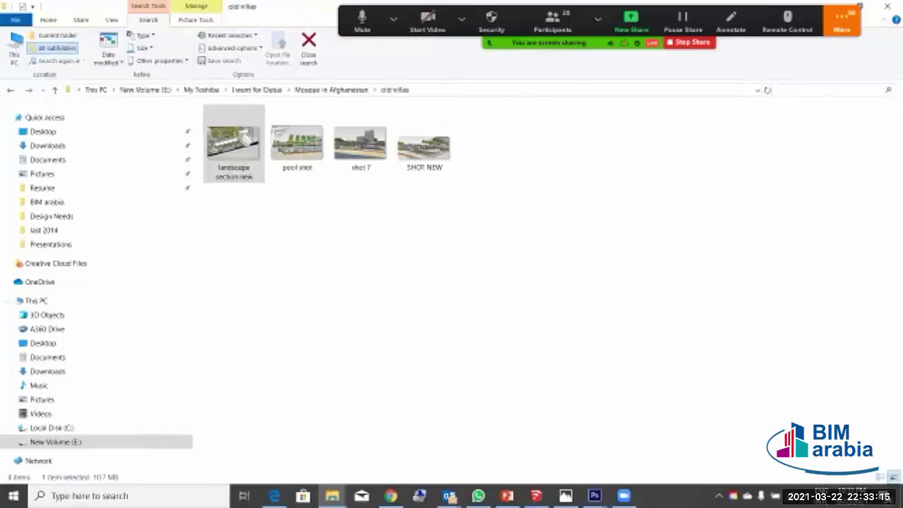
pyautogui.hotkey('alt', 'Left')
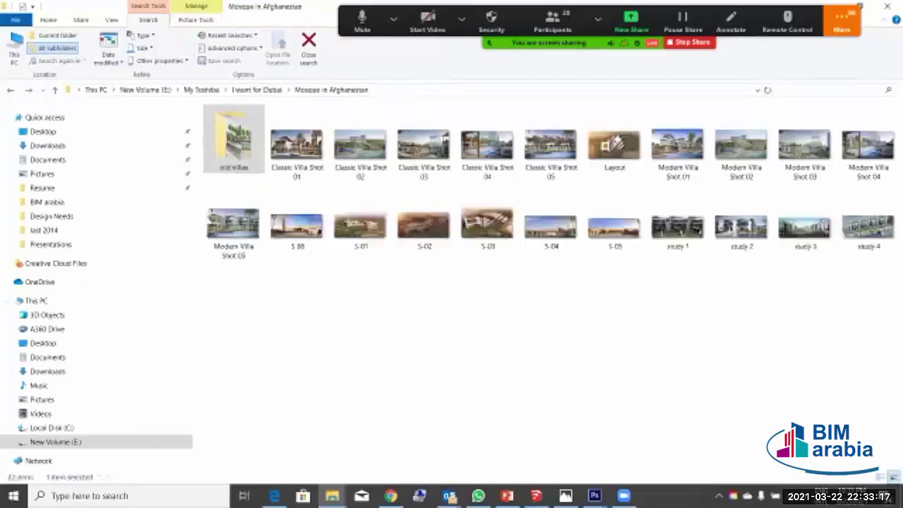
pyautogui.hotkey('alt', 'Left')
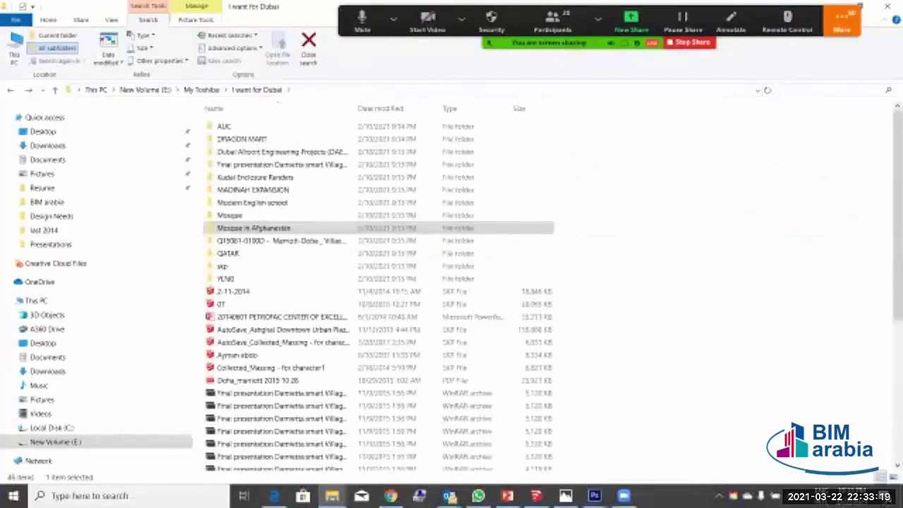
pyautogui.hotkey('alt', 'Left')
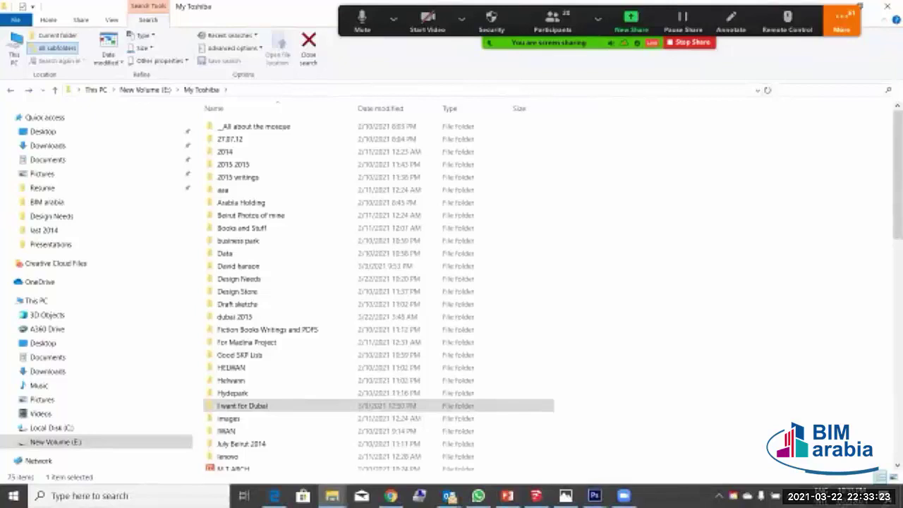
pyautogui.write('waab')
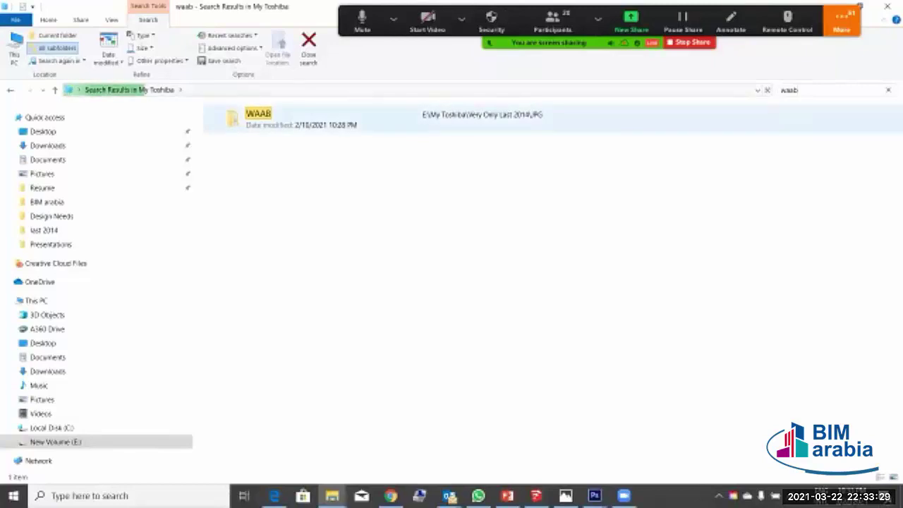
# Step: Open the found WAAB folder, look into its JPG subfolder, and go to the Final sub folder
pyautogui.doubleClick(258, 115)
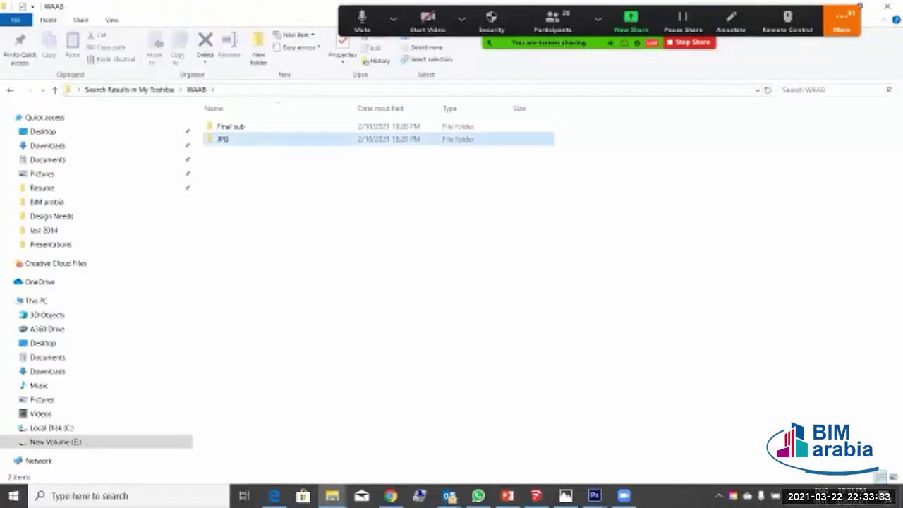
pyautogui.doubleClick(225, 139)
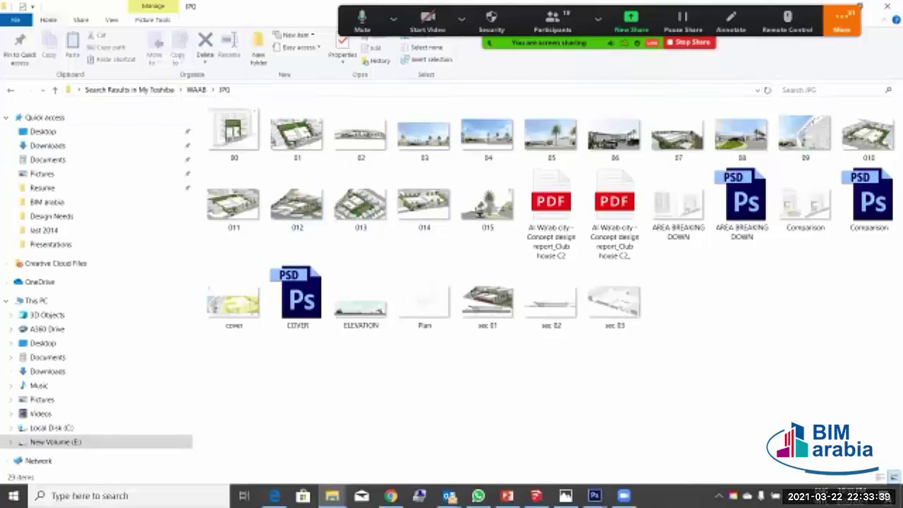
pyautogui.click(11, 91)
pyautogui.click(231, 127)
pyautogui.press('Return')
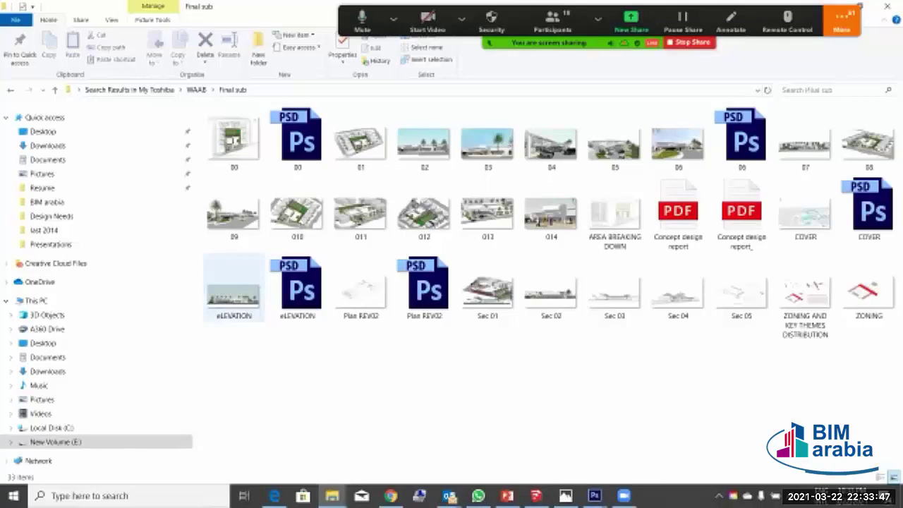
# Step: View the eLEVATION image and the plan and section images that follow it, and close the image viewer
pyautogui.click(233, 288)
pyautogui.press('Return')
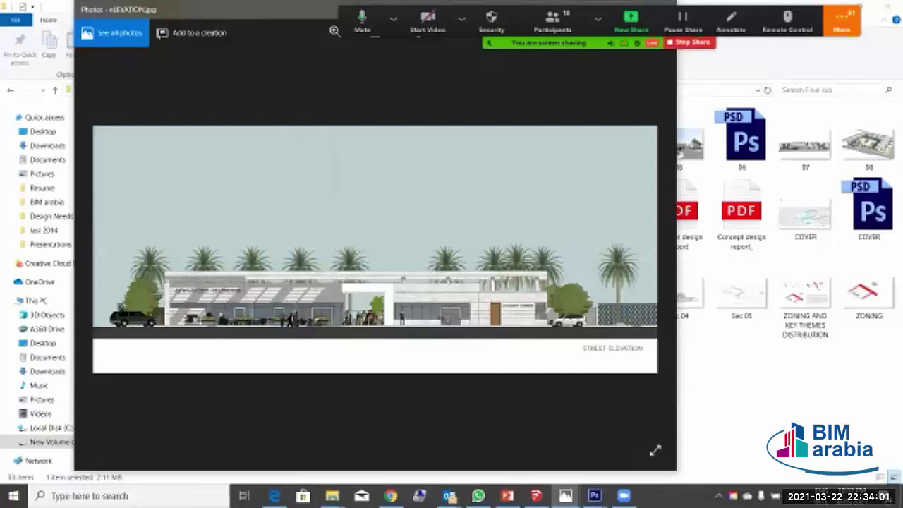
pyautogui.moveTo(645, 235)
pyautogui.click(645, 240)
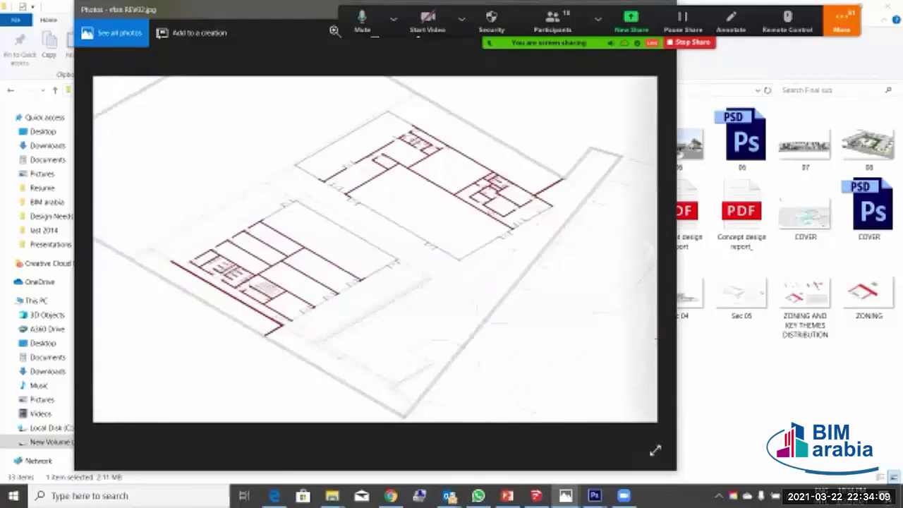
pyautogui.click(647, 248)
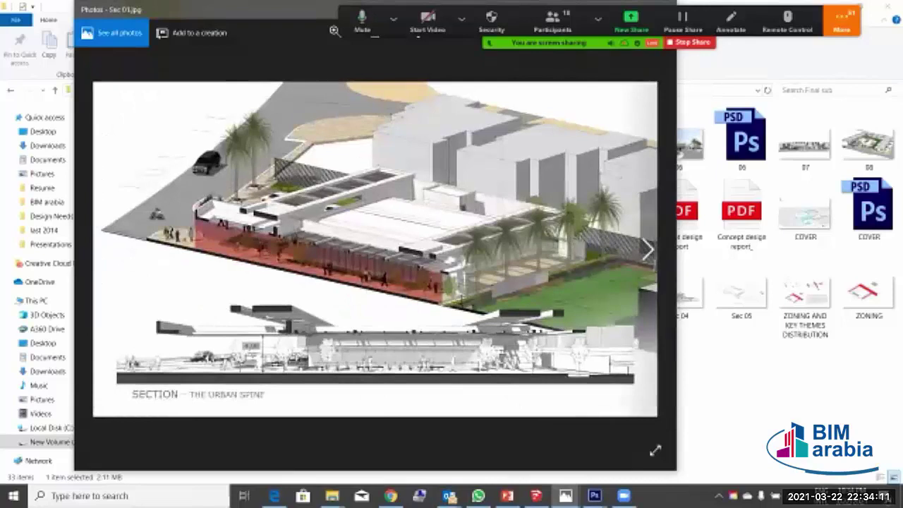
pyautogui.click(647, 249)
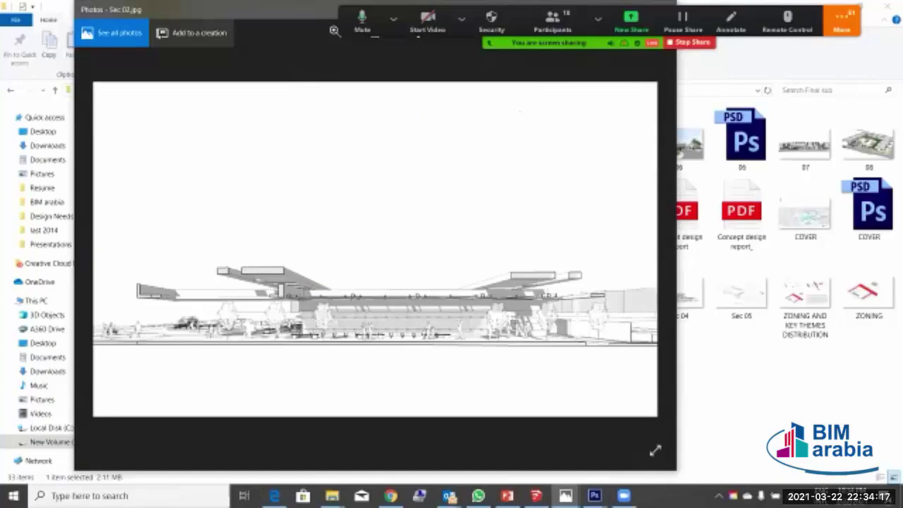
pyautogui.moveTo(216, 11); pyautogui.dragTo(229, 92)
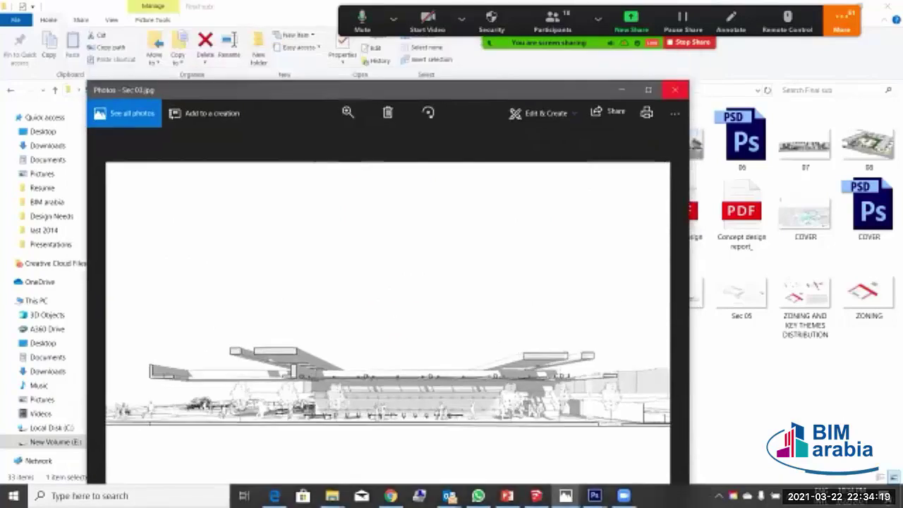
pyautogui.click(676, 89)
# Step: Go to the JPG subfolder of WAAB and open image 03 for viewing
pyautogui.press('BackSpace')
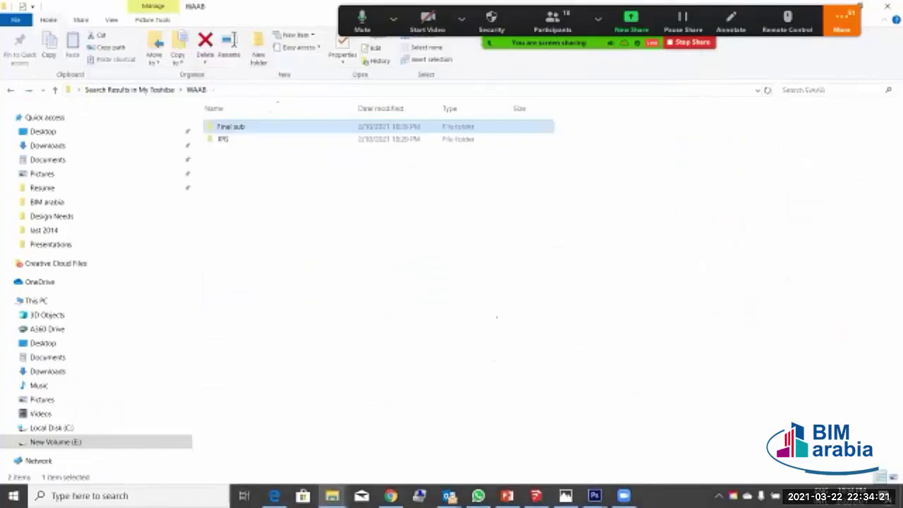
pyautogui.press('Down')
pyautogui.press('Return')
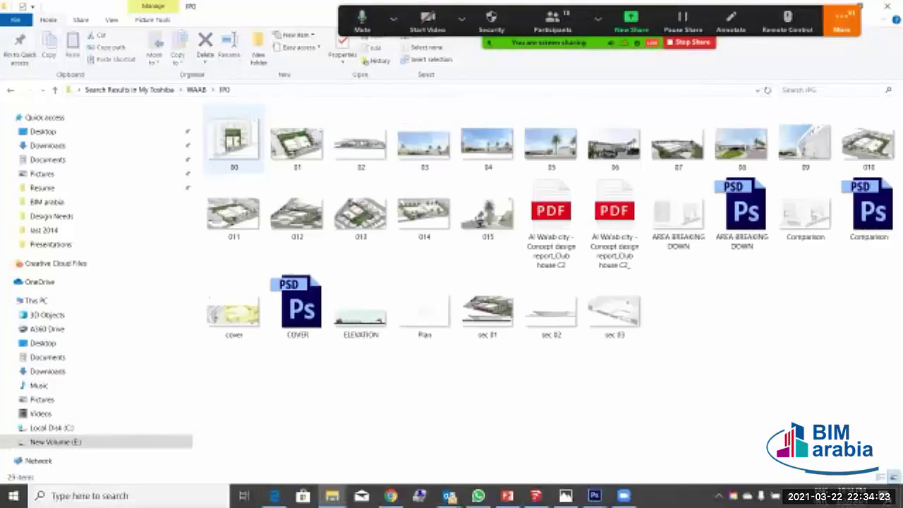
pyautogui.click(297, 211)
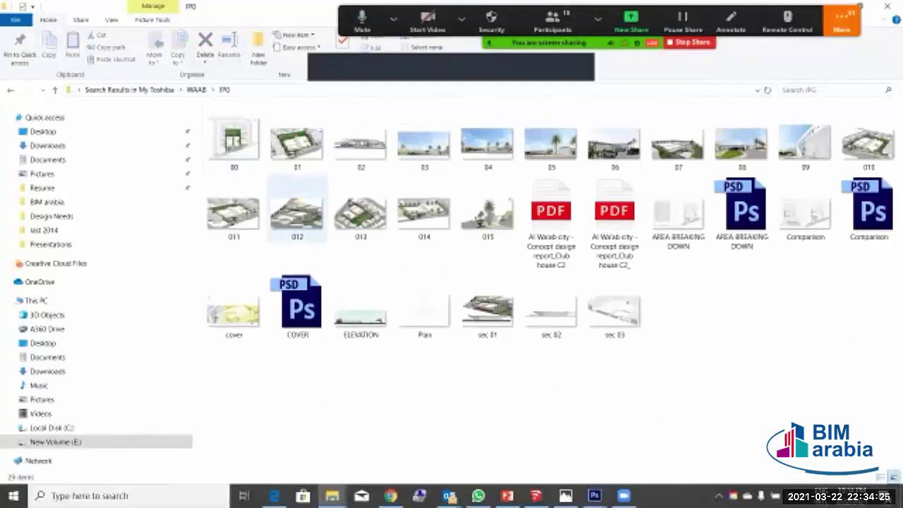
pyautogui.click(424, 141)
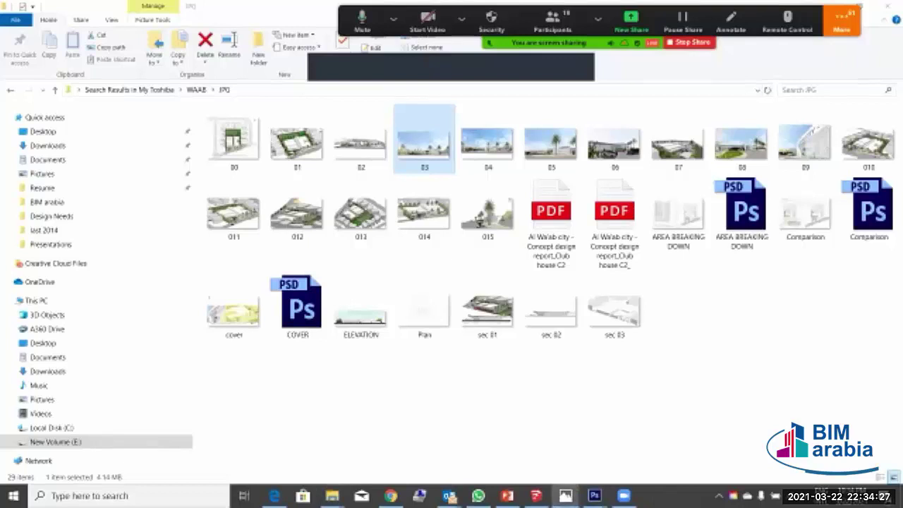
pyautogui.press('Return')
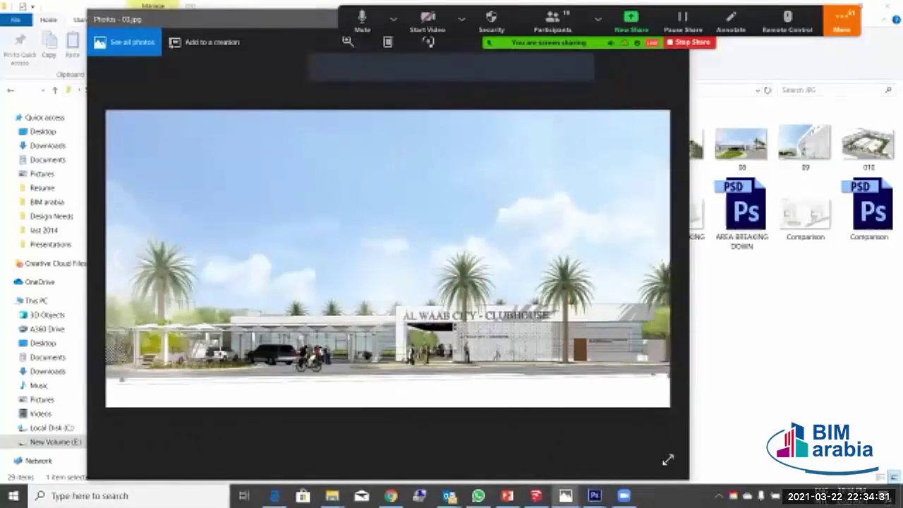
# Step: Examine the clubhouse presentation images from 04 through 08
pyautogui.press('Right')
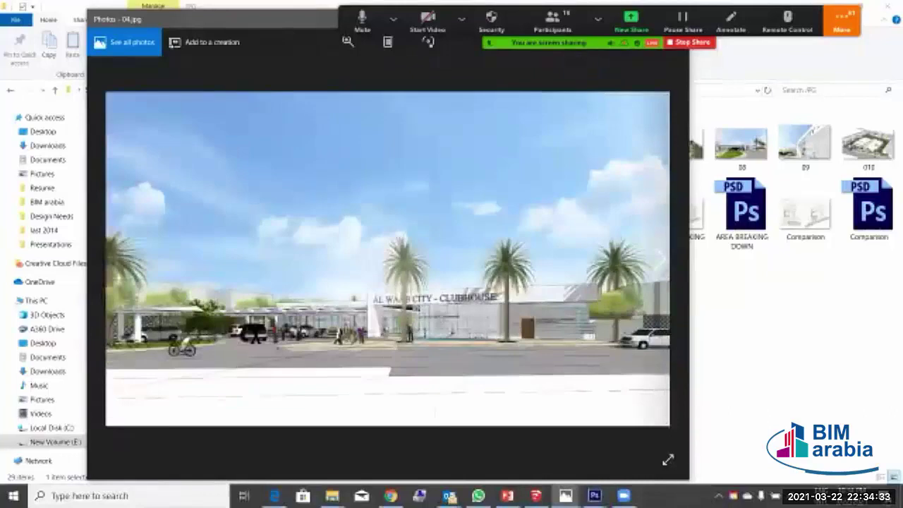
pyautogui.press('Right')
pyautogui.press('Right')
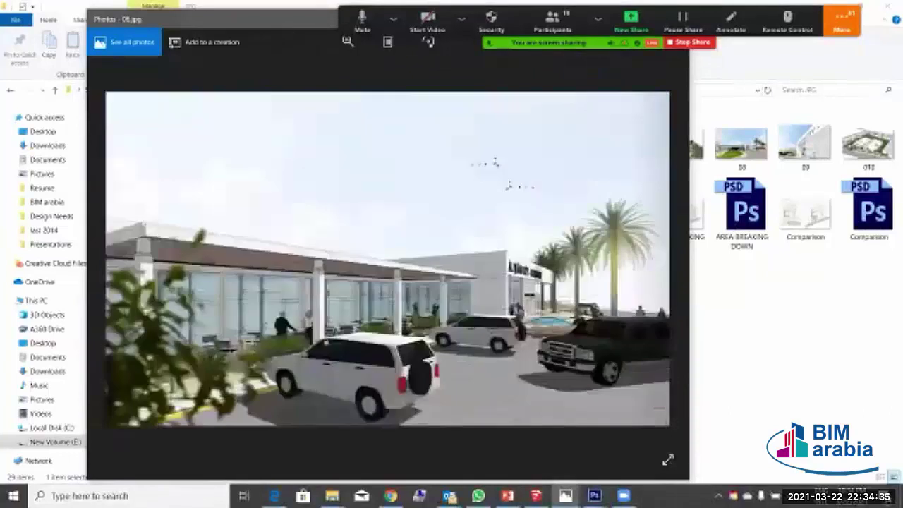
pyautogui.press('Right')
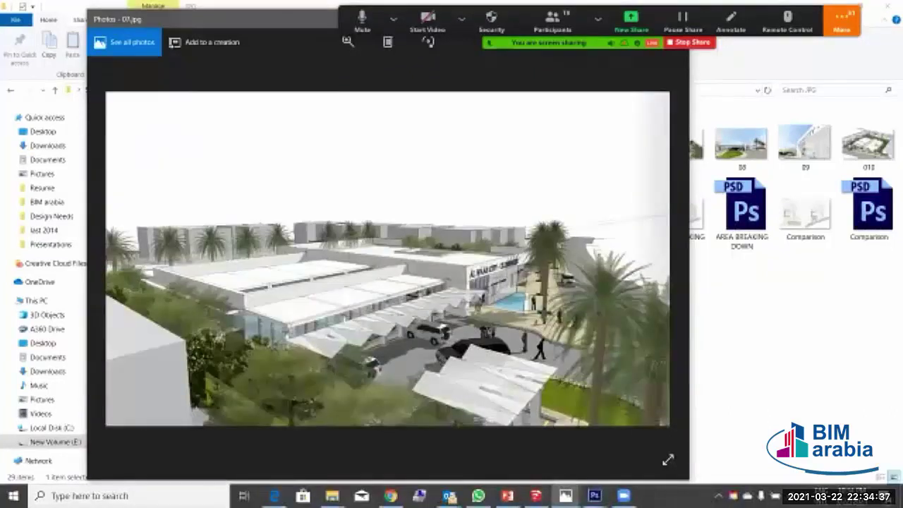
pyautogui.press('Right')
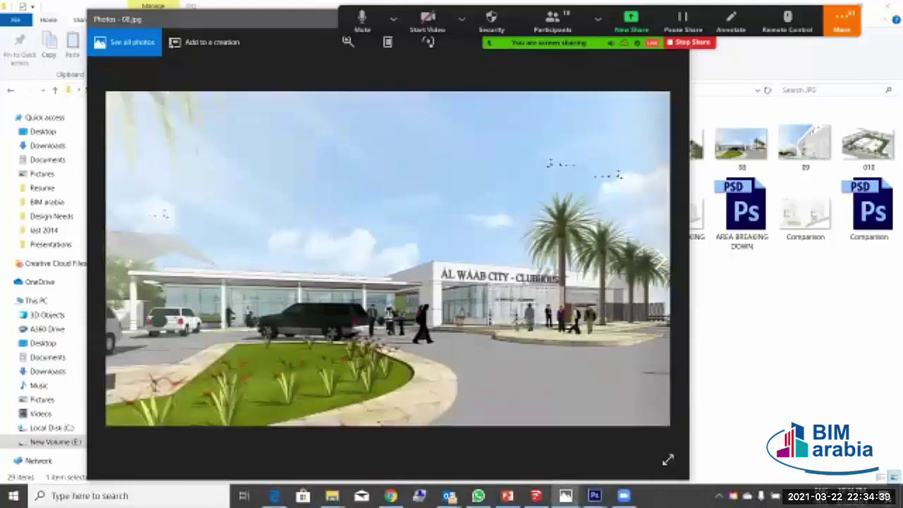
# Step: Examine the clubhouse images from 09 and 010 through the aerial views to the street-level view with palm trees
pyautogui.press('Right')
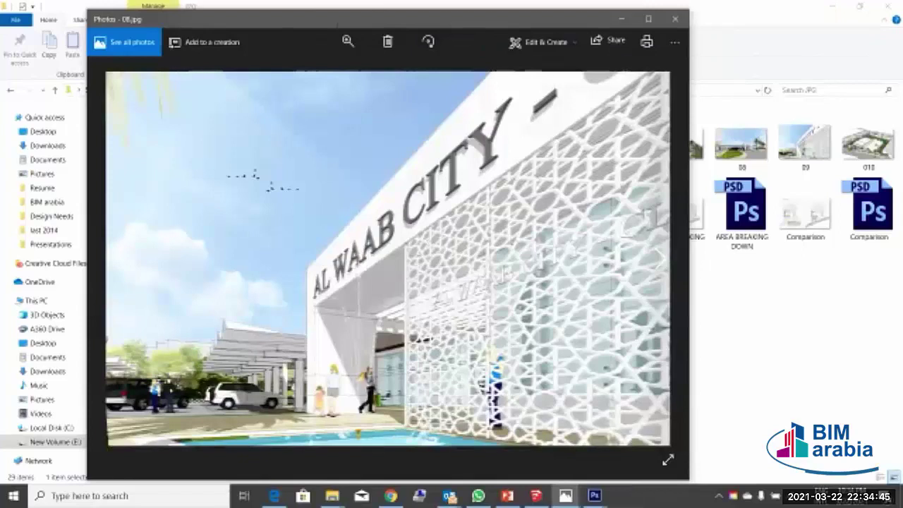
pyautogui.press('Right')
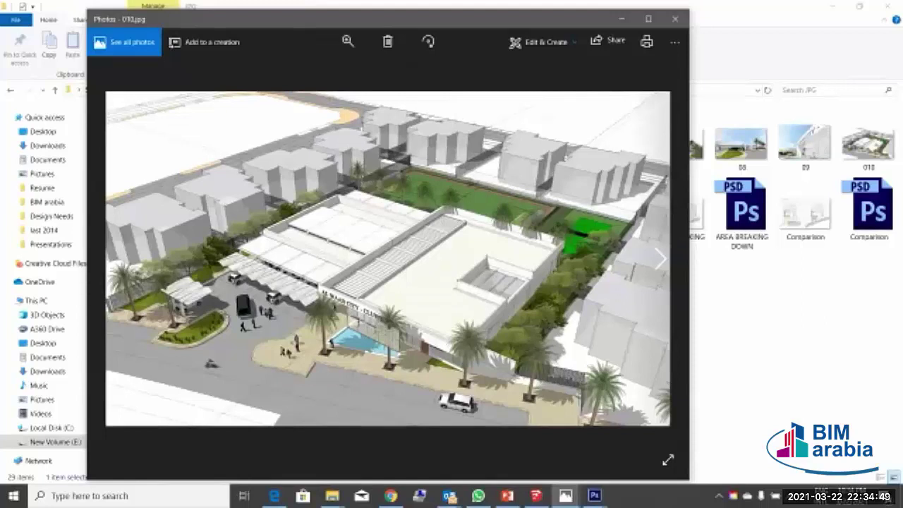
pyautogui.press('Right')
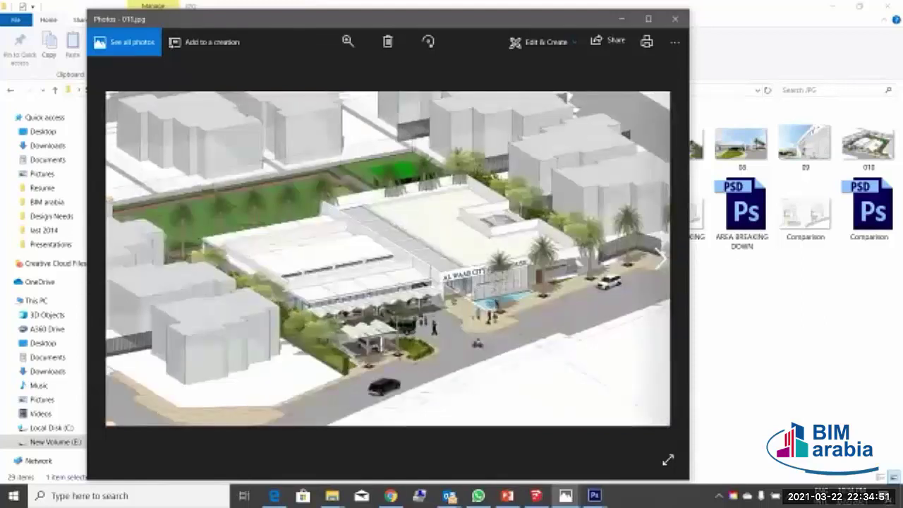
pyautogui.press('Right')
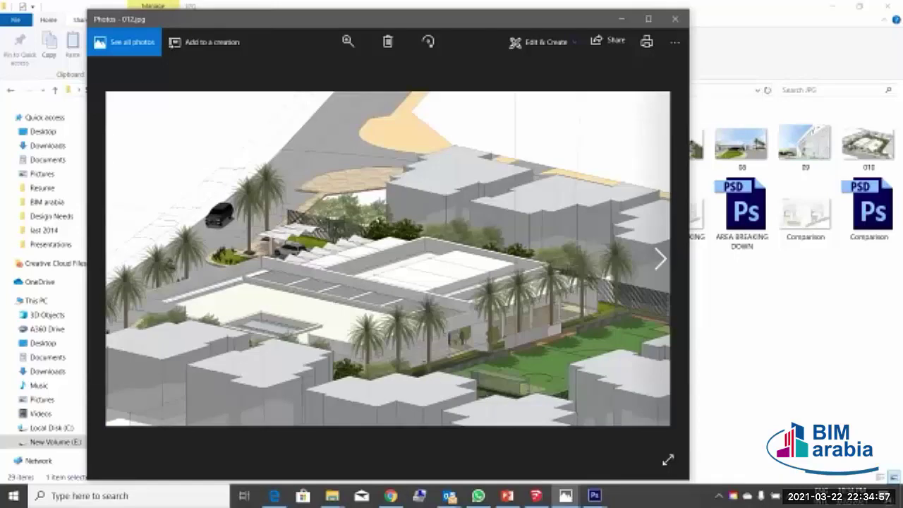
pyautogui.press('Right')
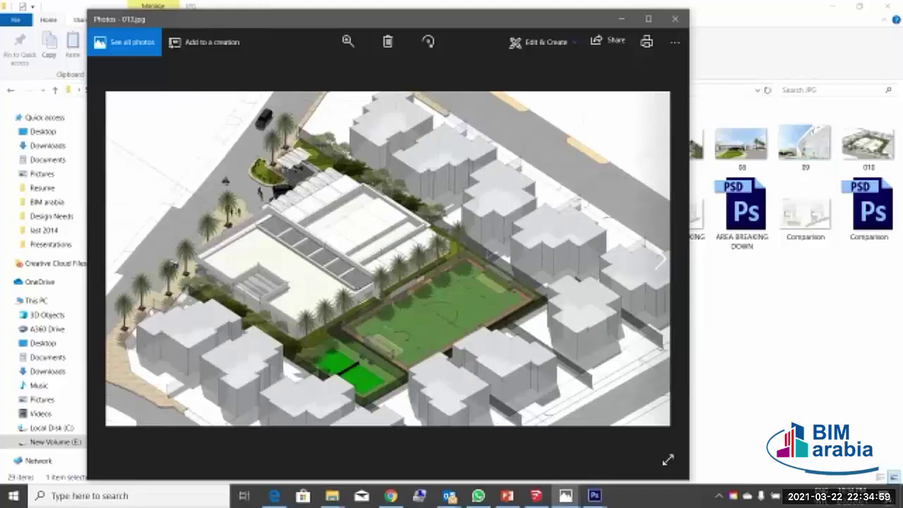
pyautogui.press('Right')
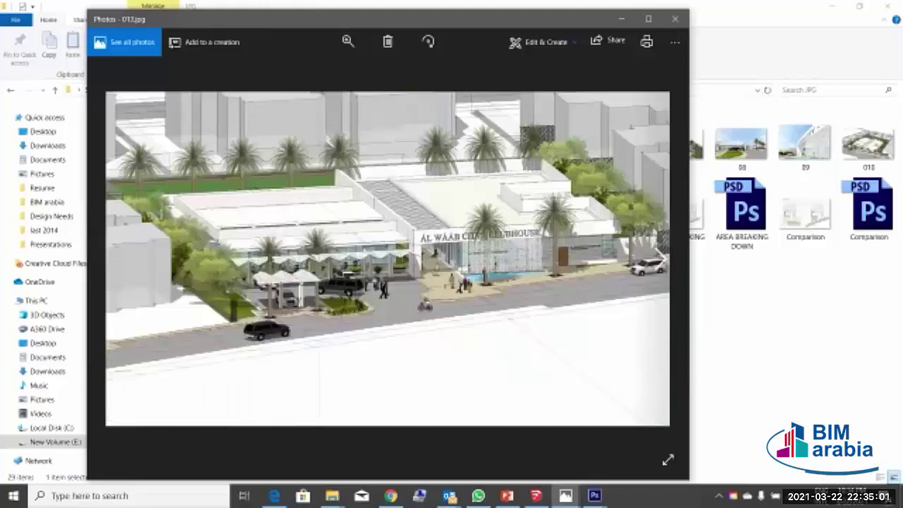
pyautogui.press('Right')
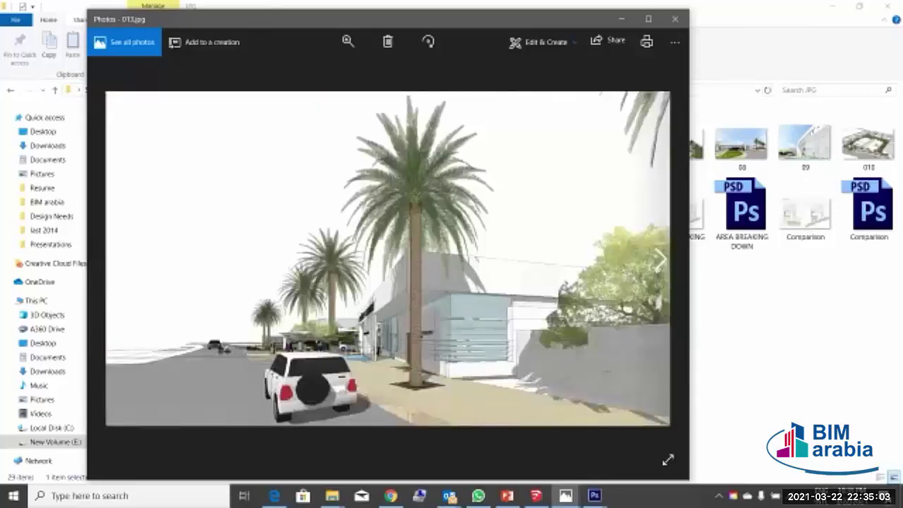
# Step: View the AREA BREAKING DOWN, Comparison, ELEVATION and Plan images, and close the image viewer
pyautogui.press('Right')
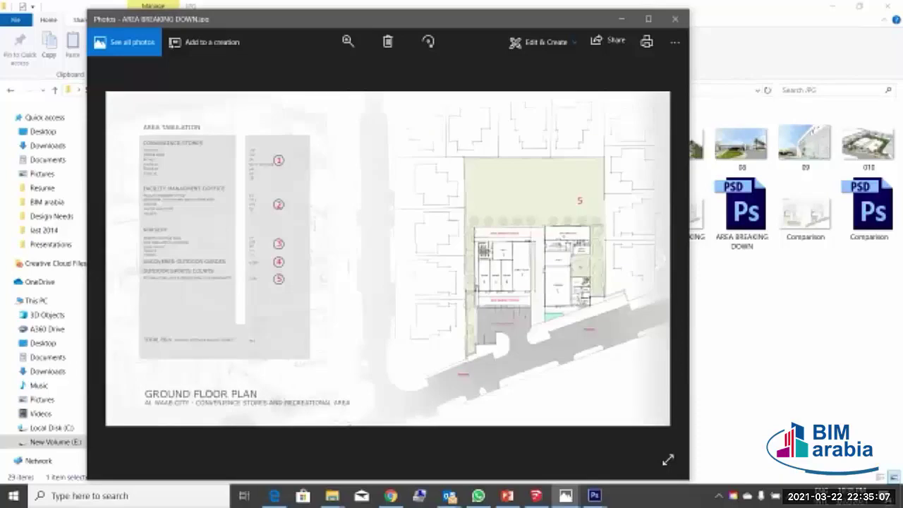
pyautogui.press('Right')
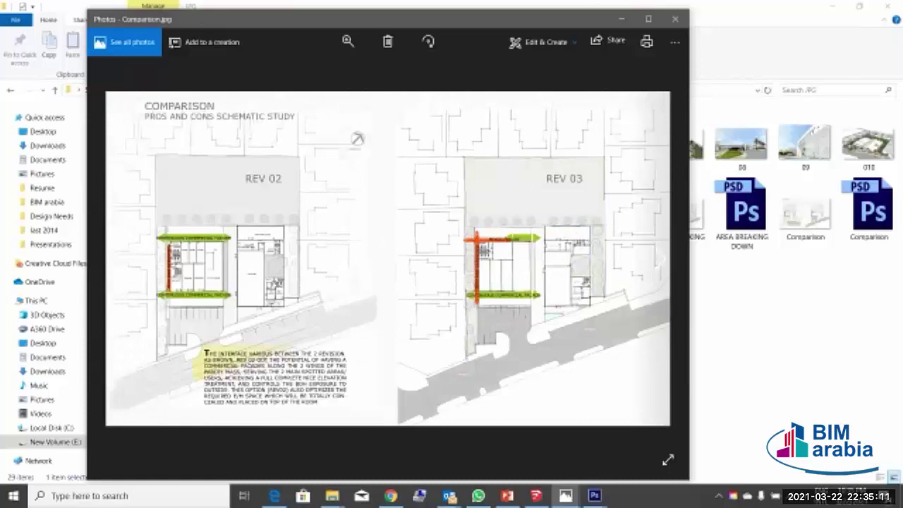
pyautogui.press('Right')
pyautogui.press('Right')
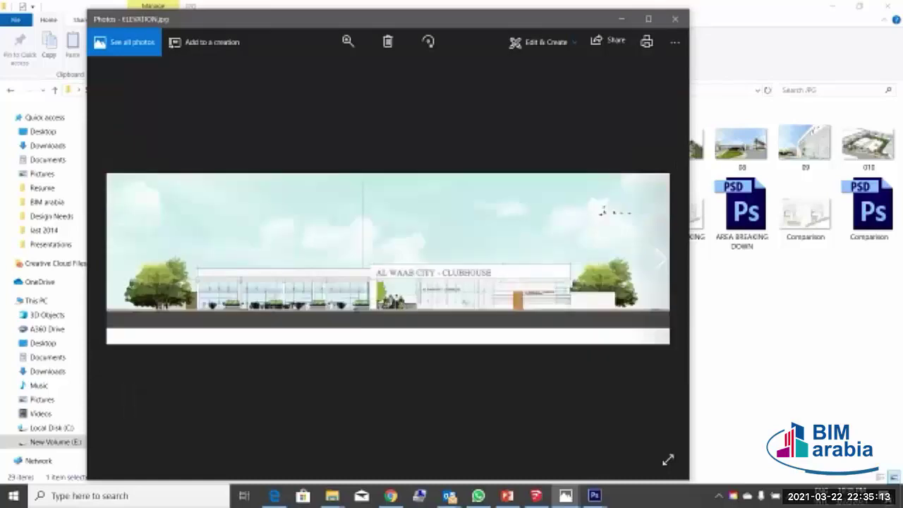
pyautogui.press('Right')
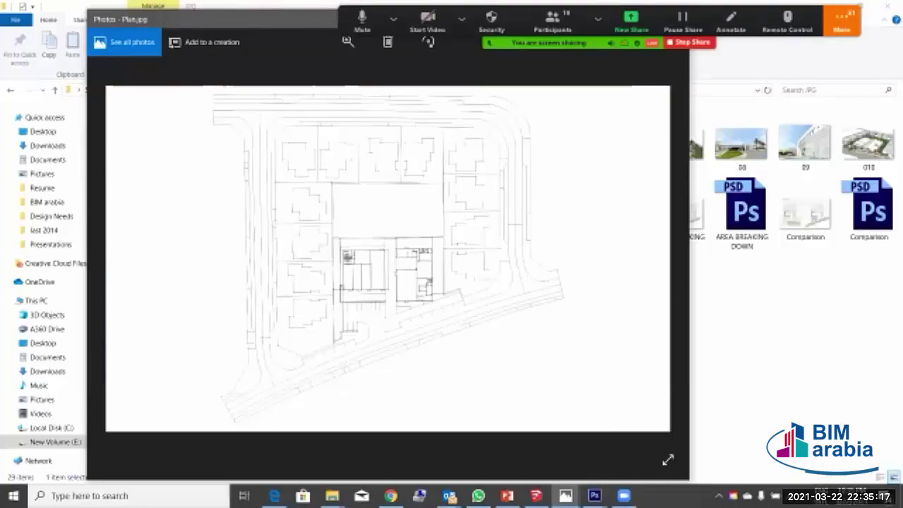
pyautogui.moveTo(296, 19); pyautogui.dragTo(316, 72)
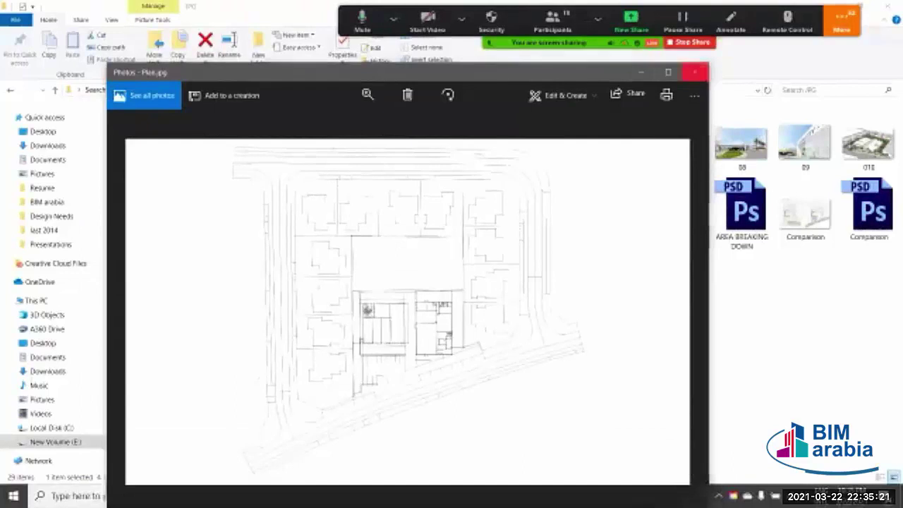
pyautogui.click(695, 72)
# Step: Open image 09 of the clubhouse entrance and enlarge its viewer to fill the screen
pyautogui.doubleClick(805, 145)
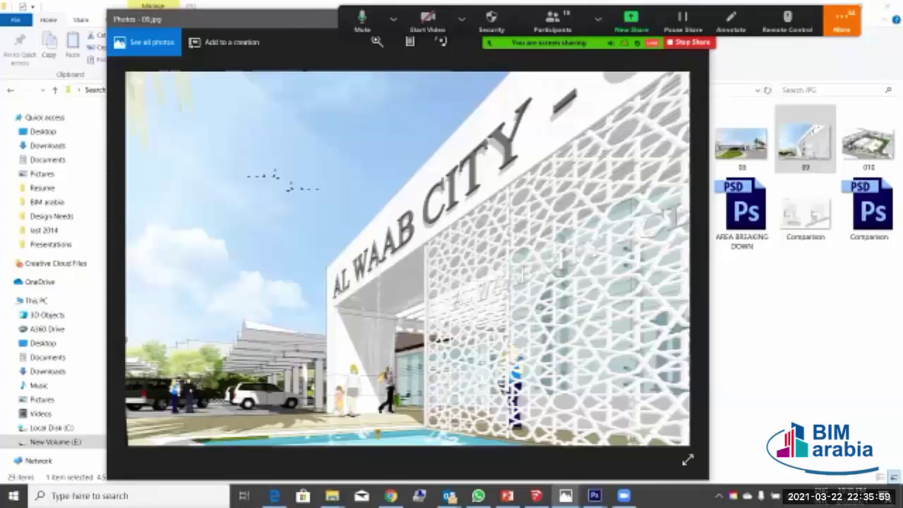
pyautogui.hotkey('alt', 's')
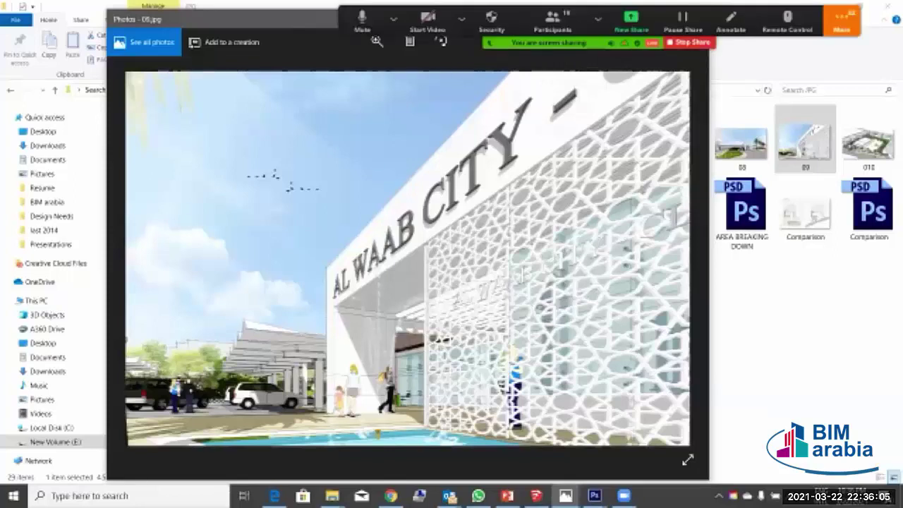
pyautogui.moveTo(261, 23); pyautogui.dragTo(241, 83)
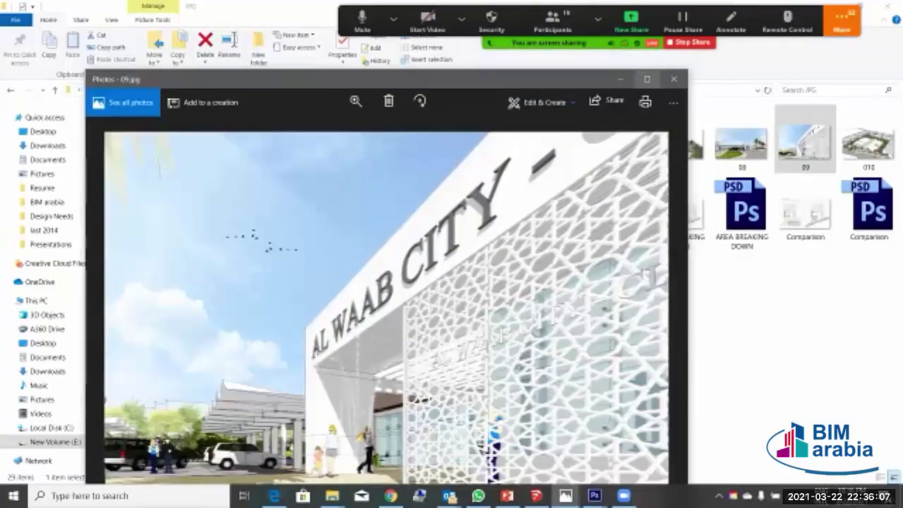
pyautogui.click(647, 78)
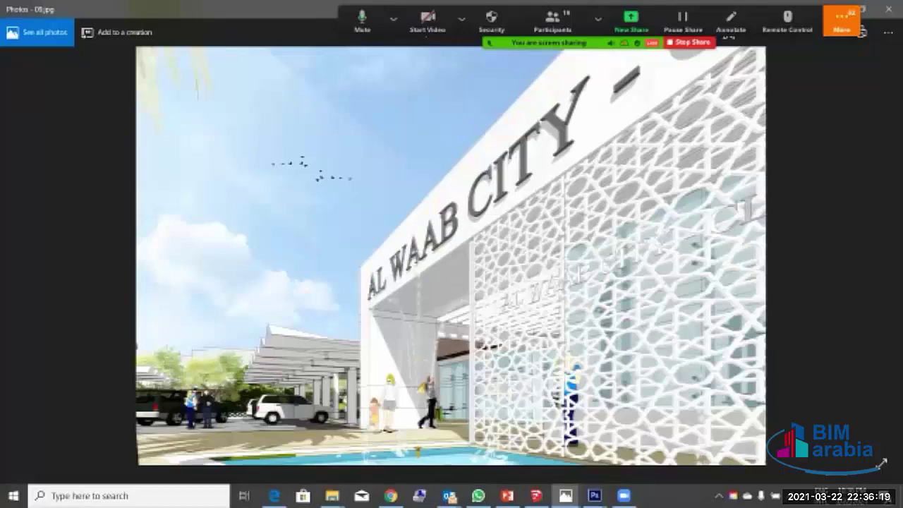
pyautogui.hotkey('alt', 's')
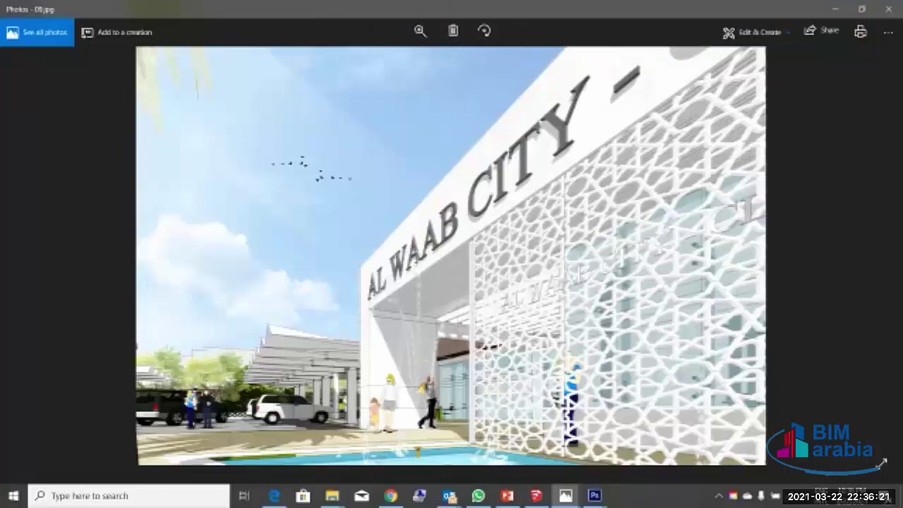